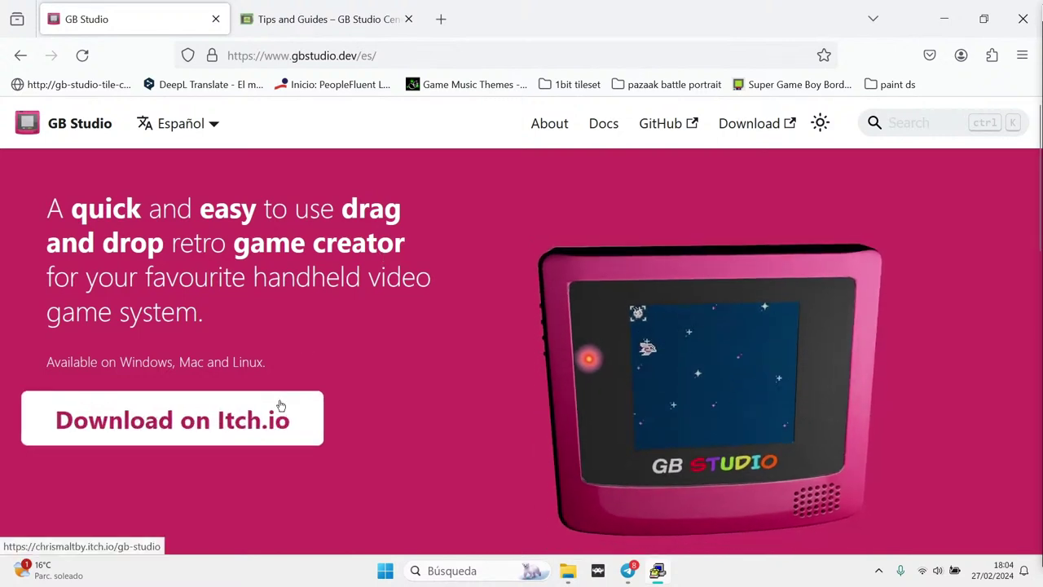
Look through the Installation and Project Editor pages of the GB Studio documentation
click(607, 126)
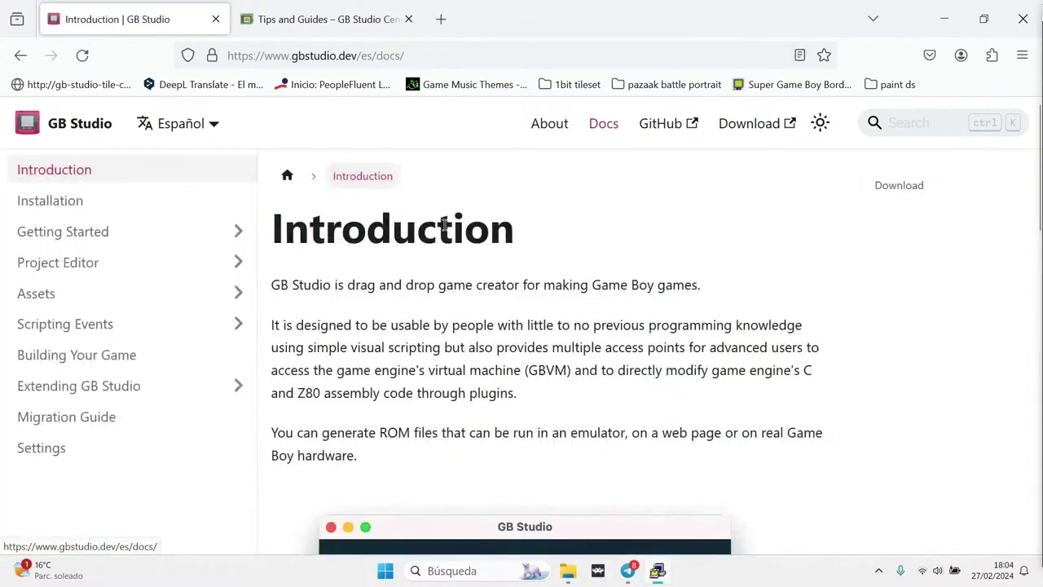
mouse_move(198, 128)
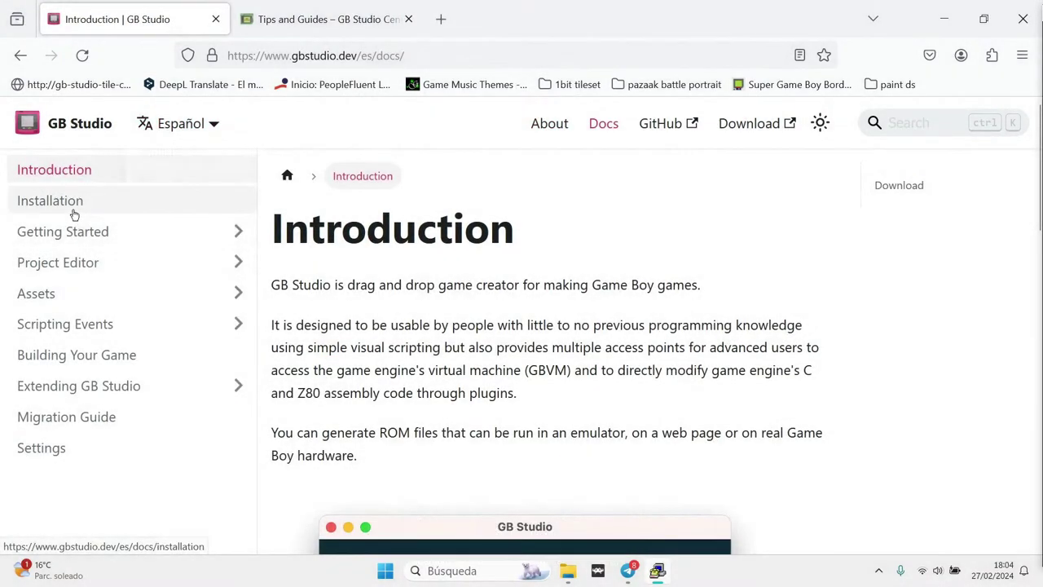
click(50, 201)
scroll(448, 362, down, 8)
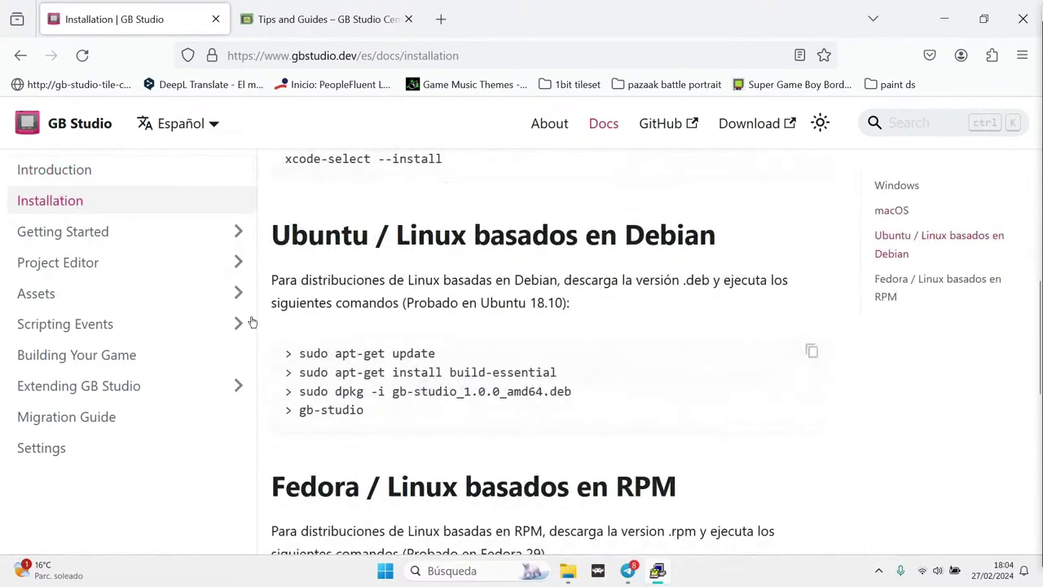
click(101, 260)
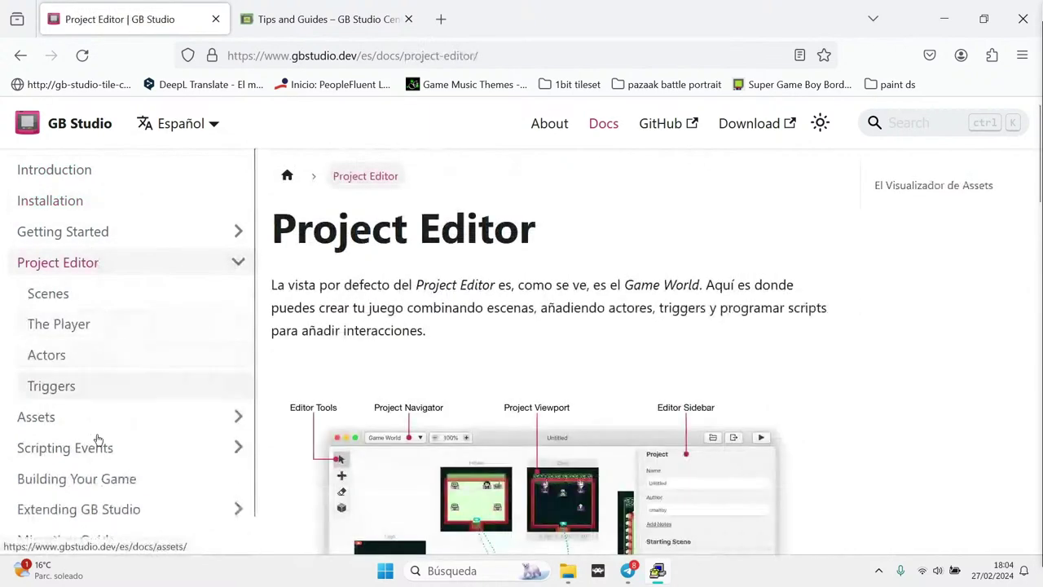
scroll(97, 439, down, 1)
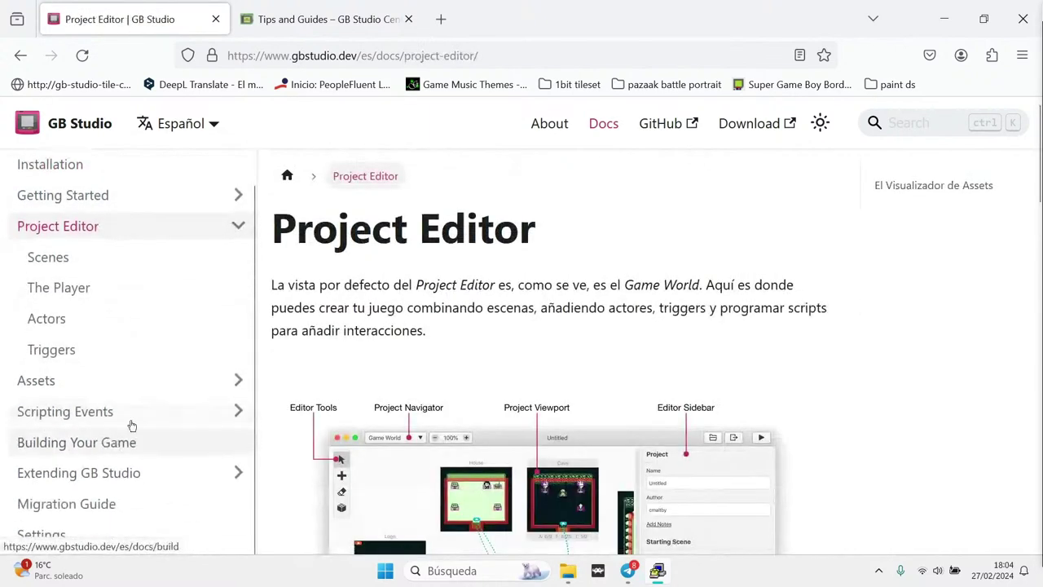
Browse the Tips and Guides articles on the GB Studio Central site, then put the browser away
click(282, 23)
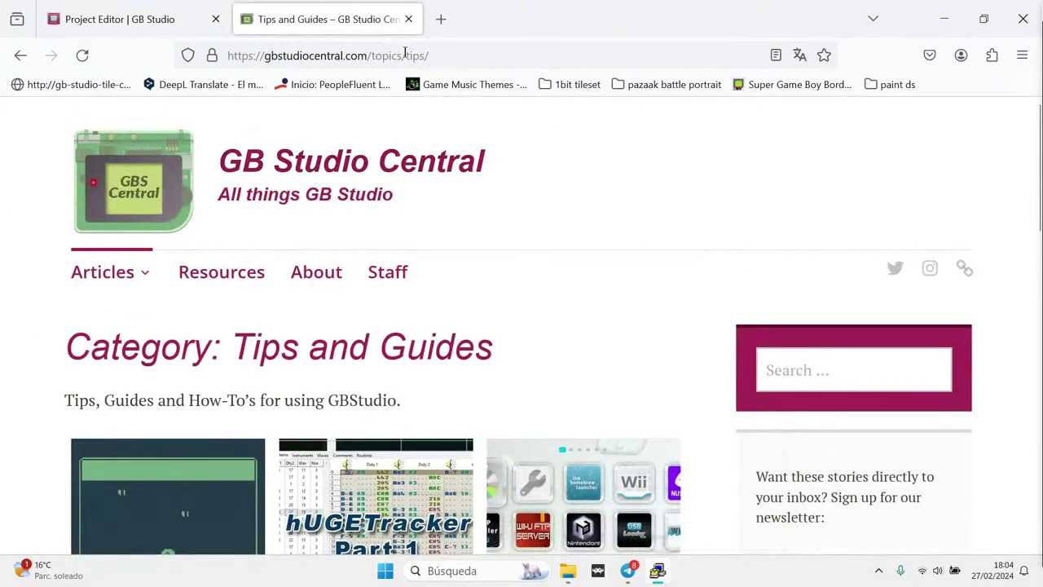
scroll(420, 328, down, 5)
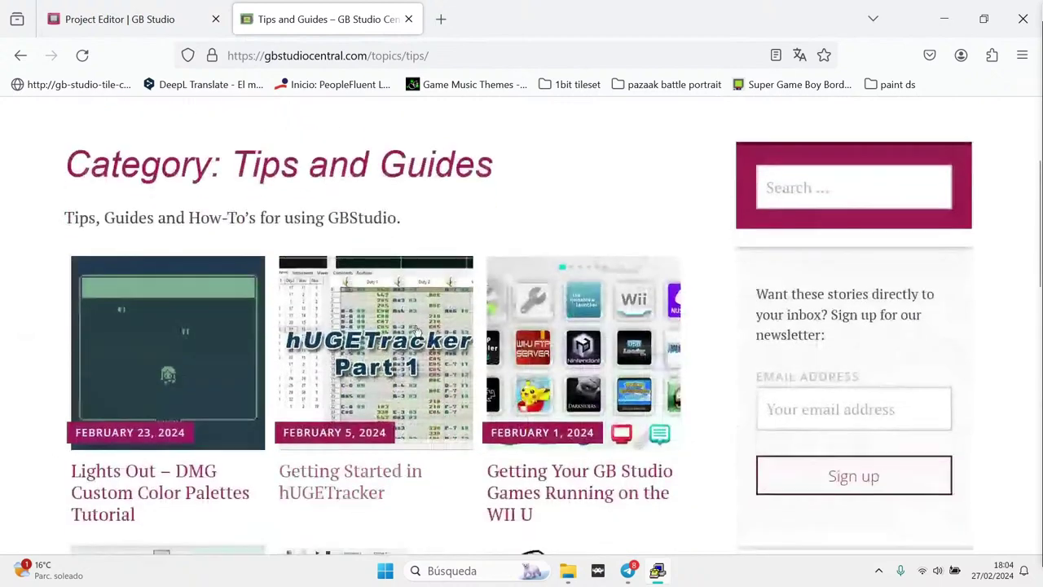
scroll(417, 317, up, 2)
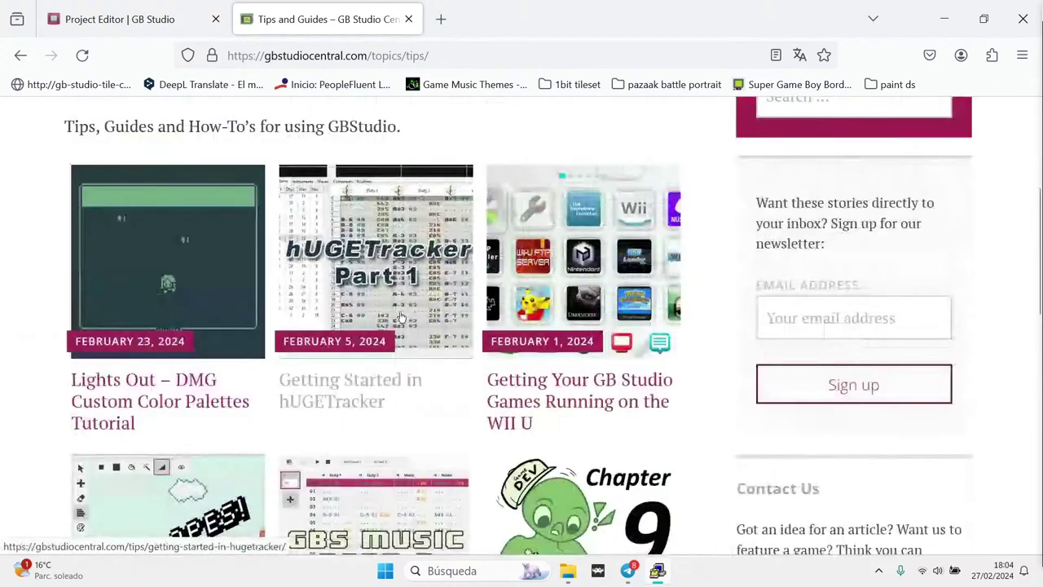
scroll(399, 317, down, 1)
scroll(399, 316, down, 7)
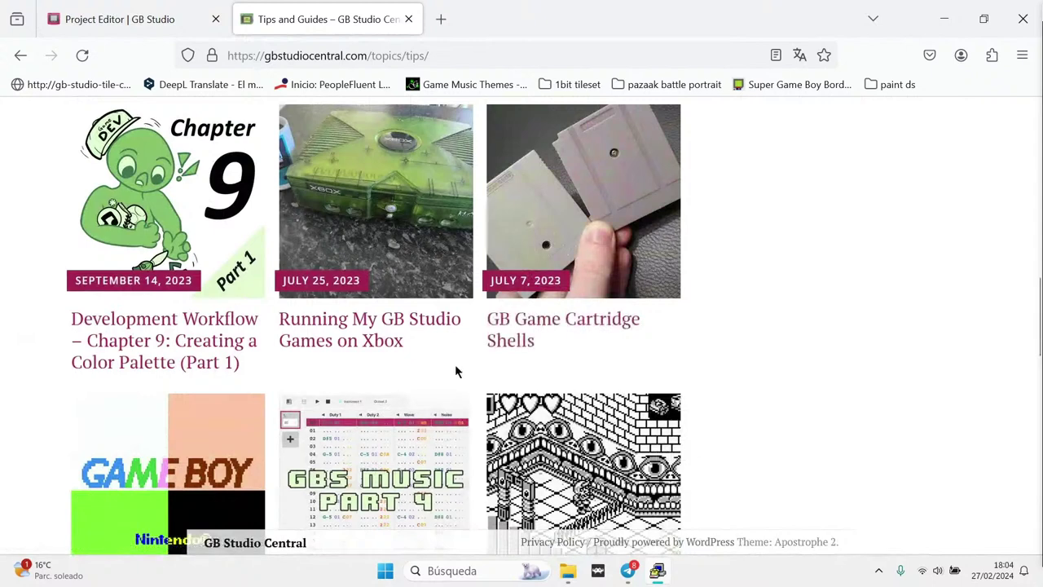
scroll(463, 366, up, 3)
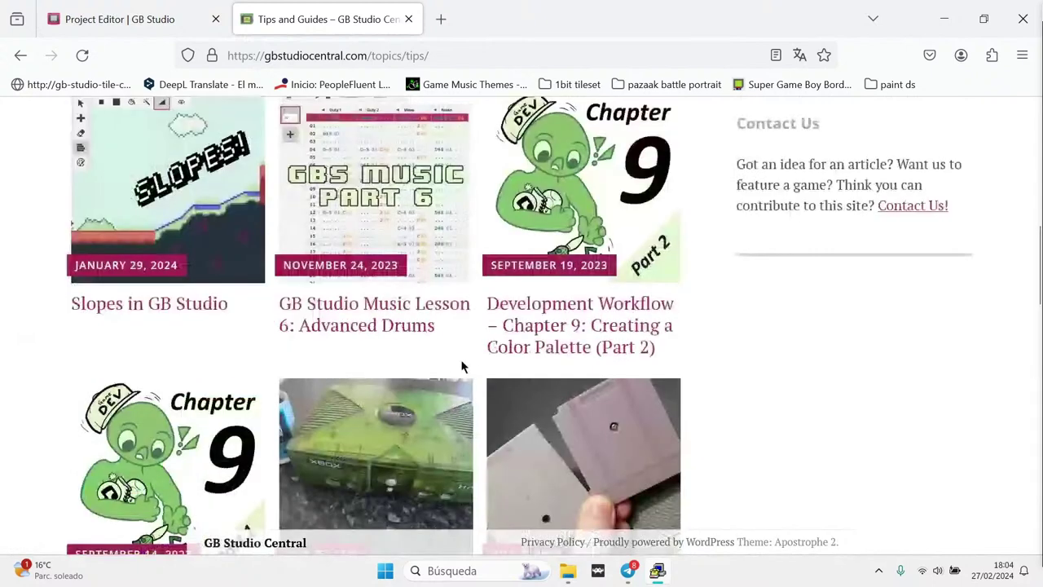
click(945, 17)
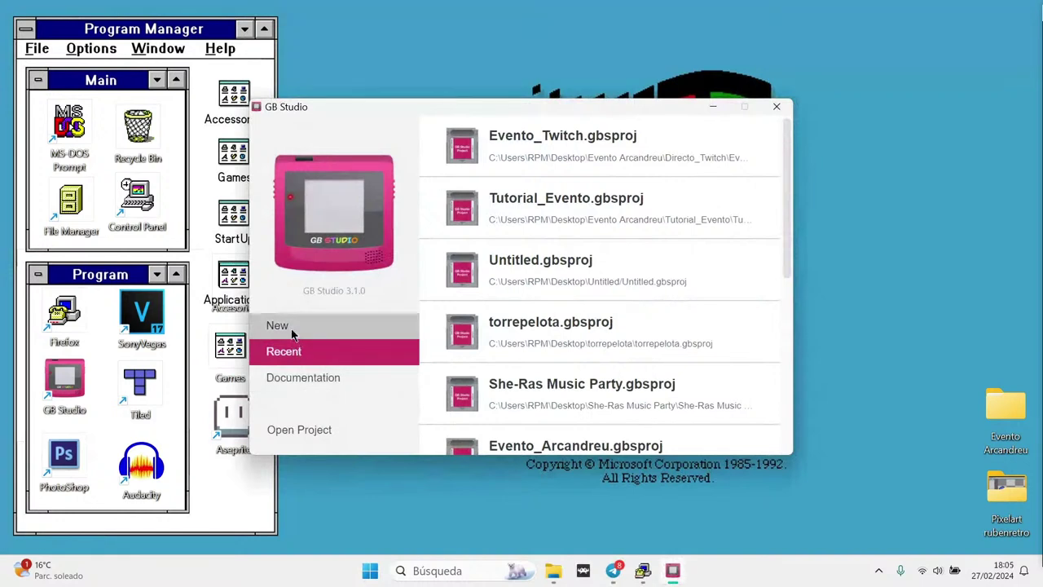
In GB Studio, create a new project named Untitled on the Desktop from the Sample Project template
click(291, 330)
click(612, 306)
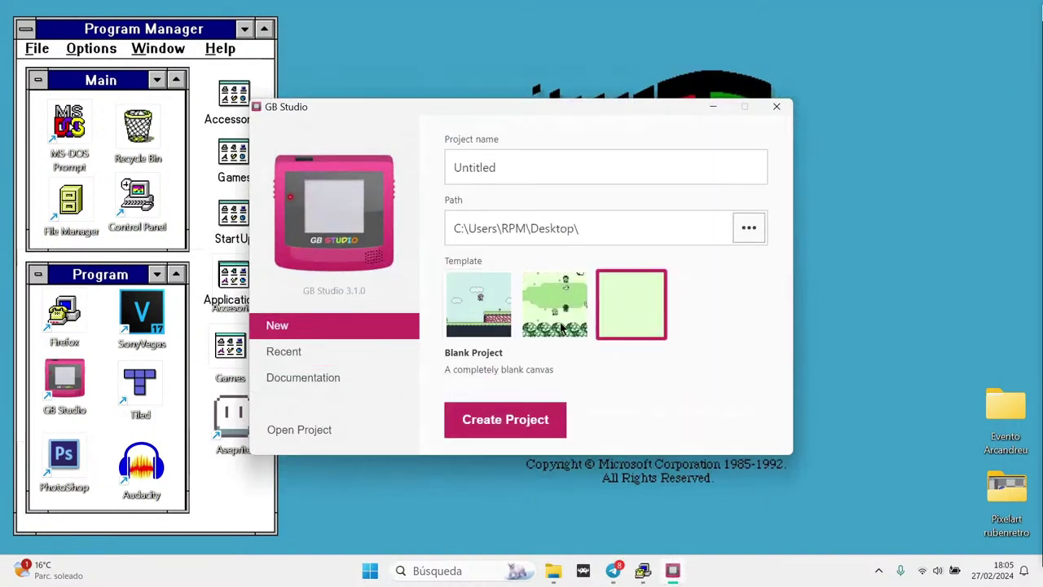
click(492, 301)
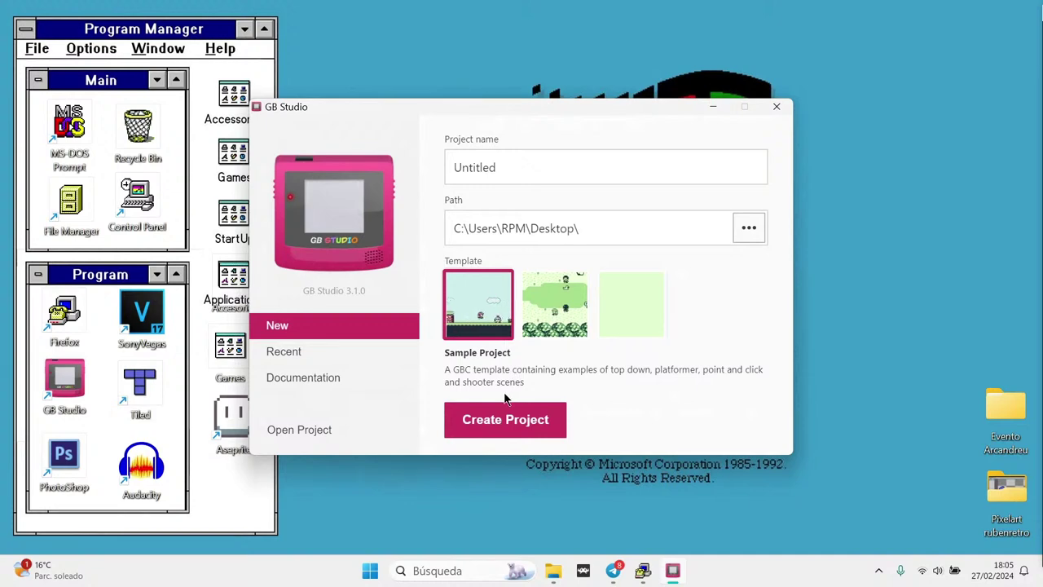
click(500, 422)
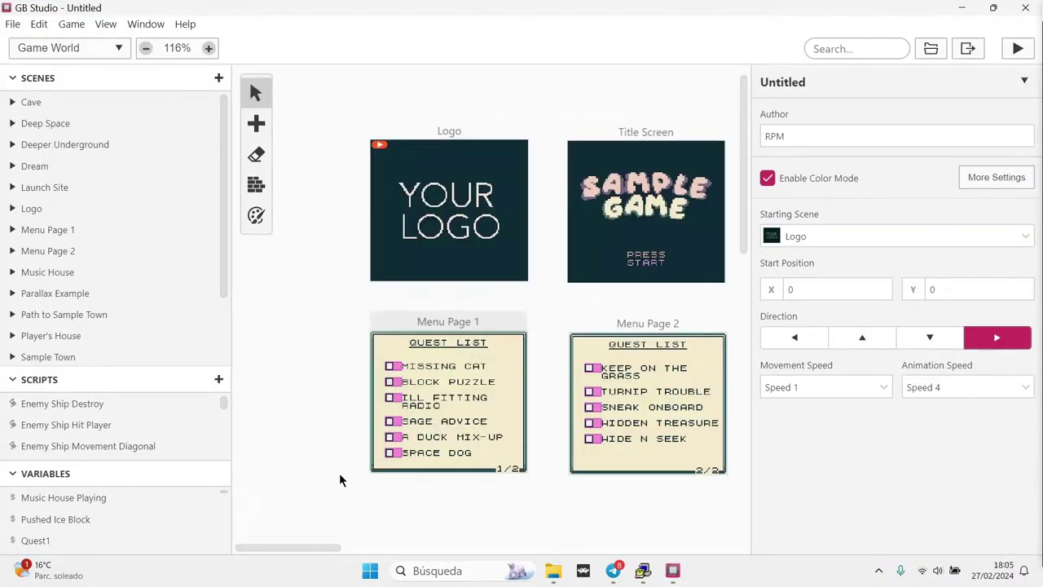
Examine the sample project's scene layout and the settings of the Path to Sample Town scene
drag(296, 547, 489, 471)
ctrl+scroll(512, 400, down, 5)
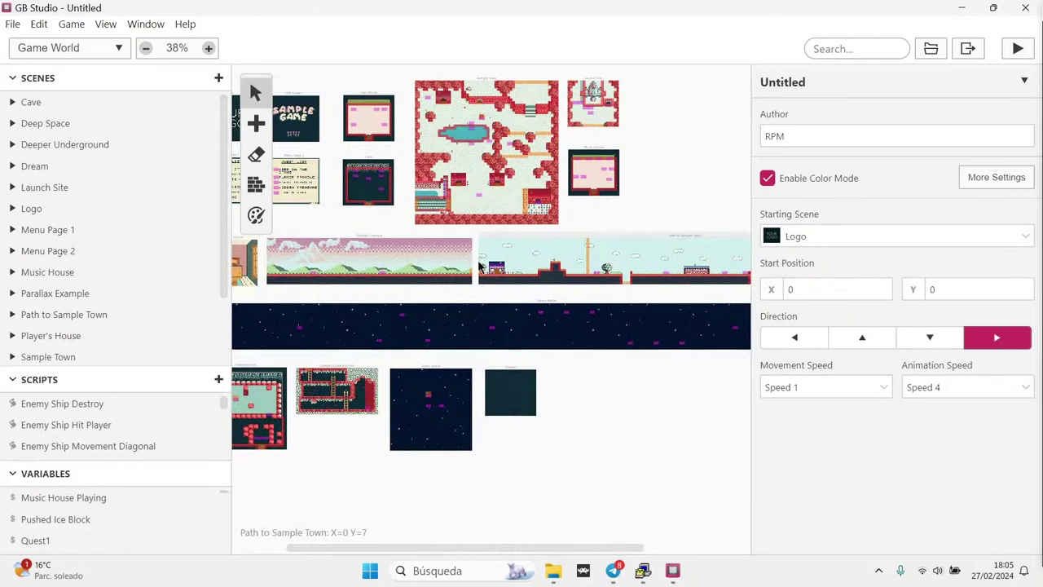
click(523, 256)
ctrl+scroll(525, 335, up, 5)
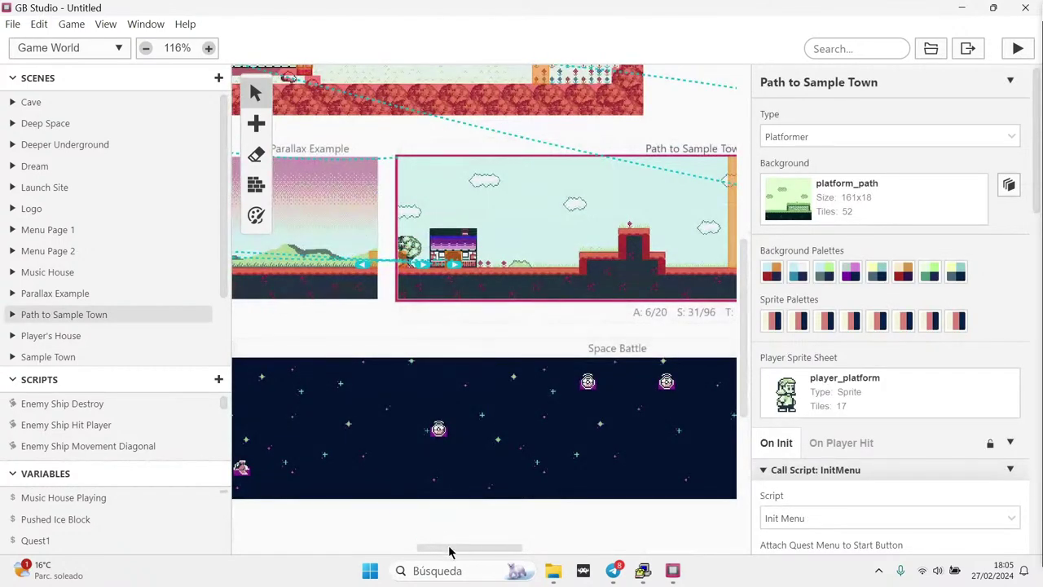
drag(449, 548, 280, 552)
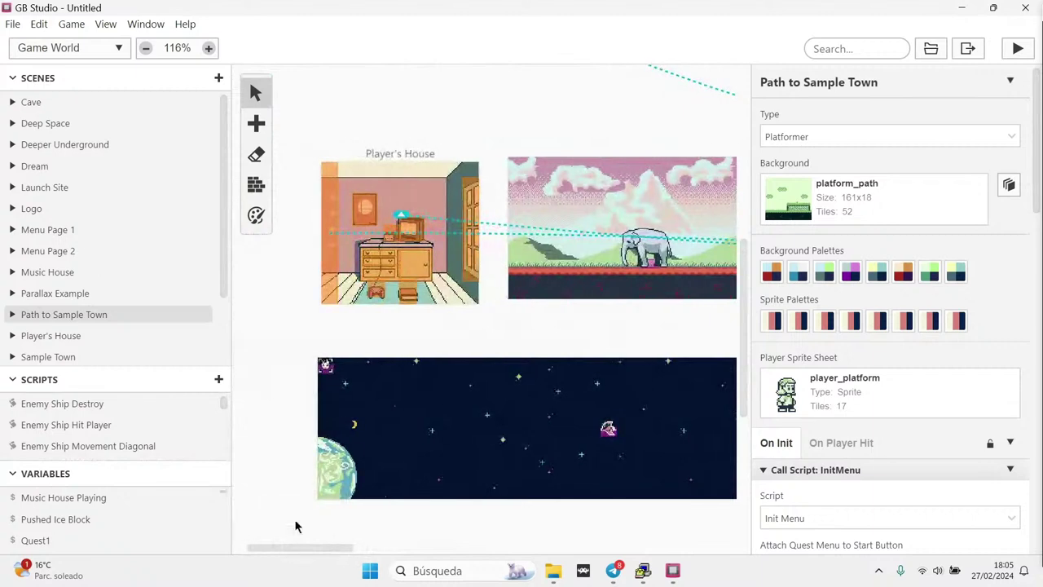
Inspect the Sample Town scene, its trigger leading to Path to Sample Town, and the Cave scene
ctrl+scroll(361, 442, down, 5)
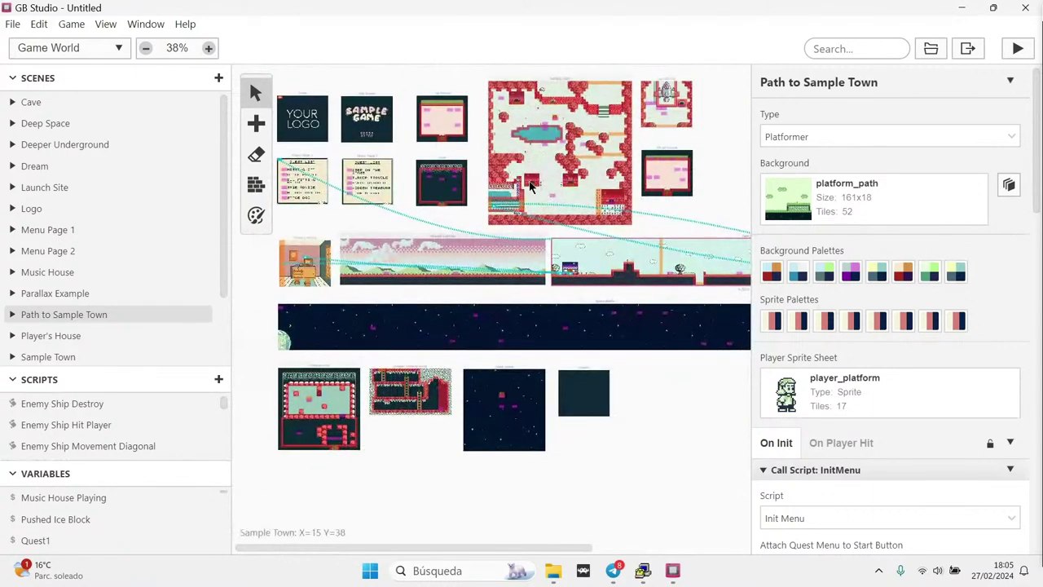
click(546, 216)
ctrl+scroll(554, 238, up, 5)
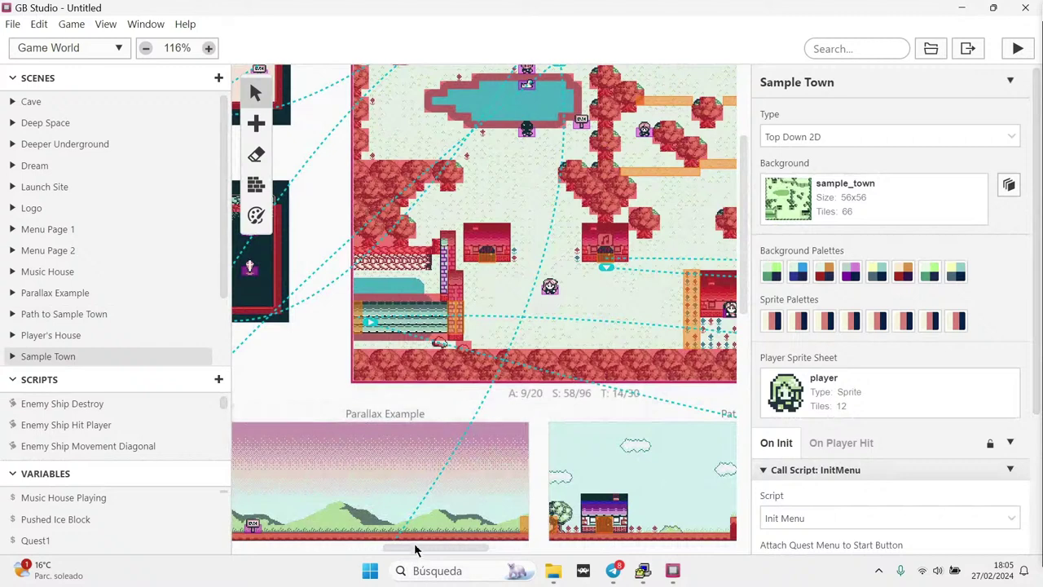
drag(416, 549, 377, 551)
click(511, 318)
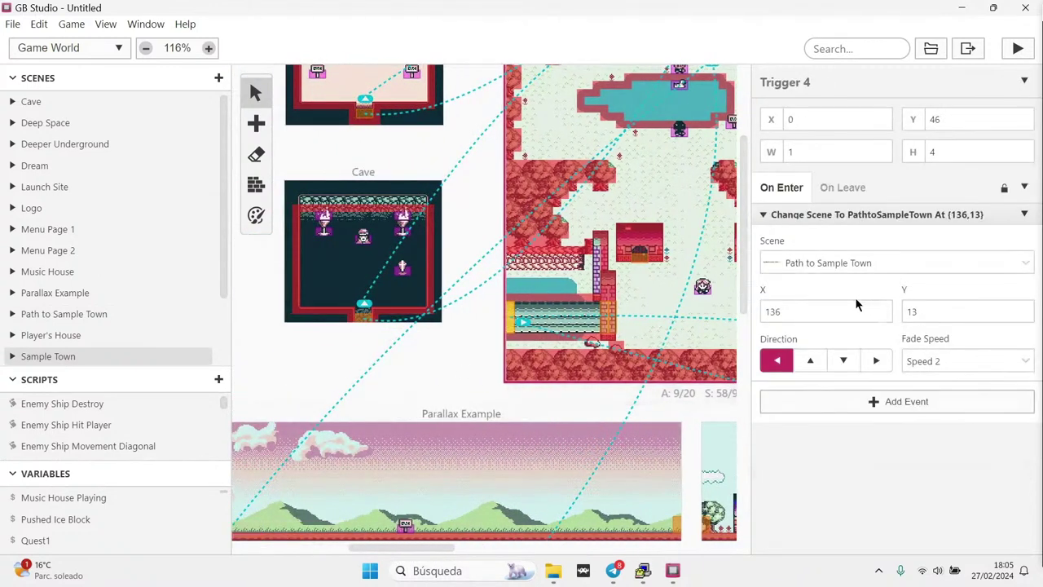
click(436, 281)
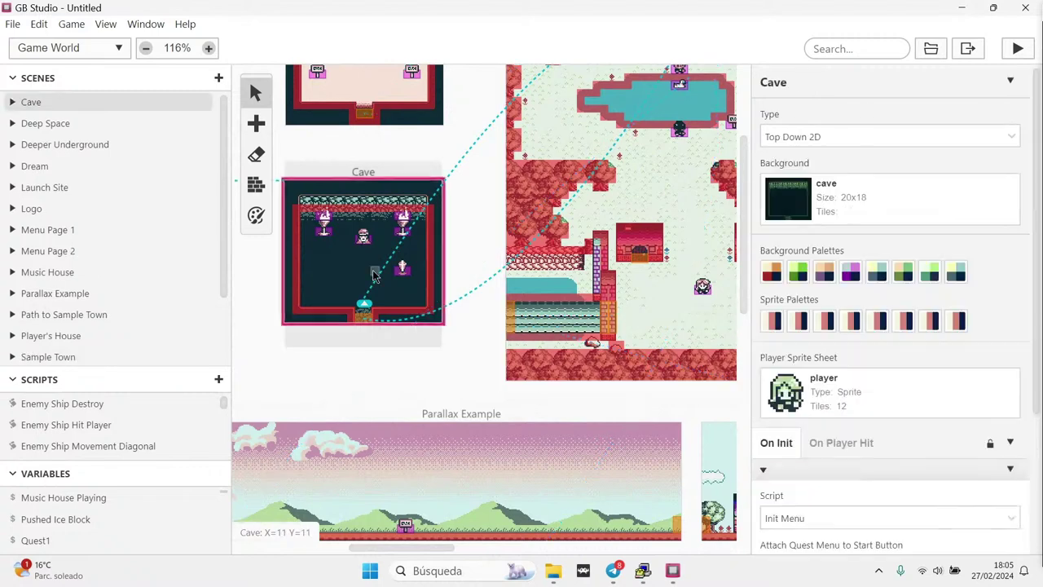
Inspect the settings of the Elephant actor in the Parallax Example scene
scroll(641, 366, down, 3)
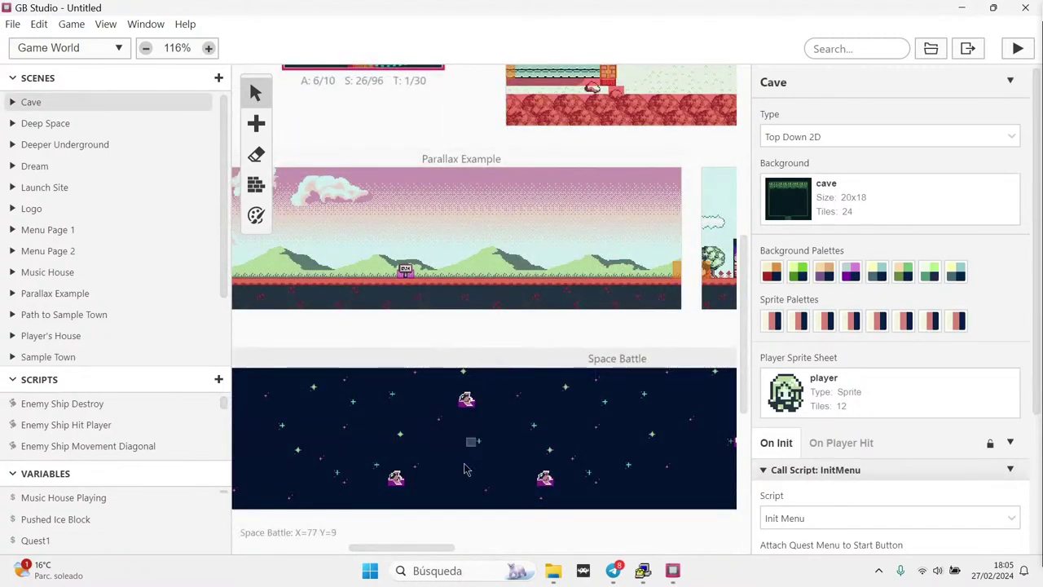
drag(400, 549, 367, 545)
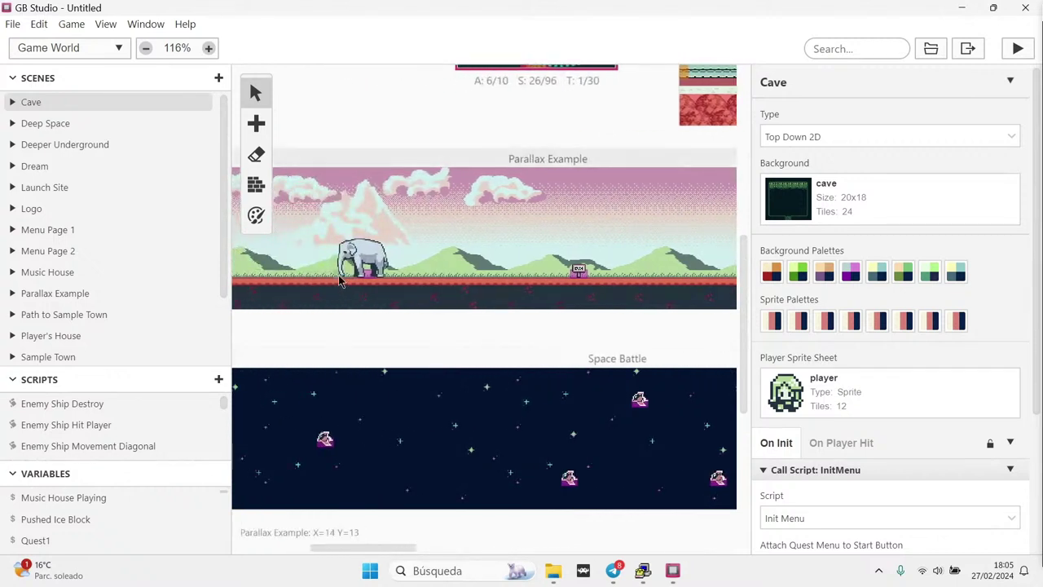
click(364, 275)
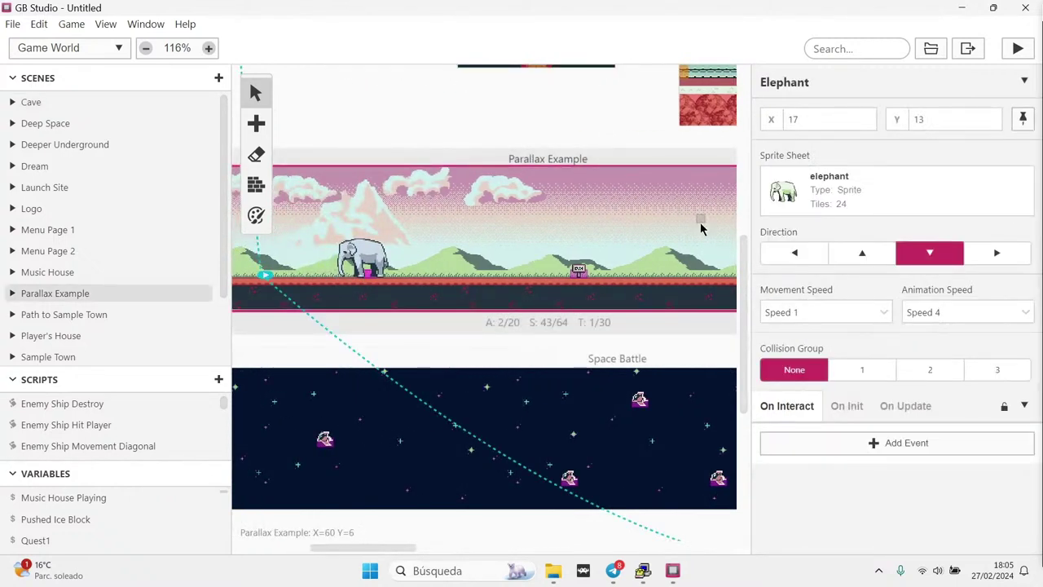
scroll(570, 390, up, 1)
Inspect the Gardener actor's script and the player sprite settings in the Path to Sample Town scene
drag(394, 550, 542, 549)
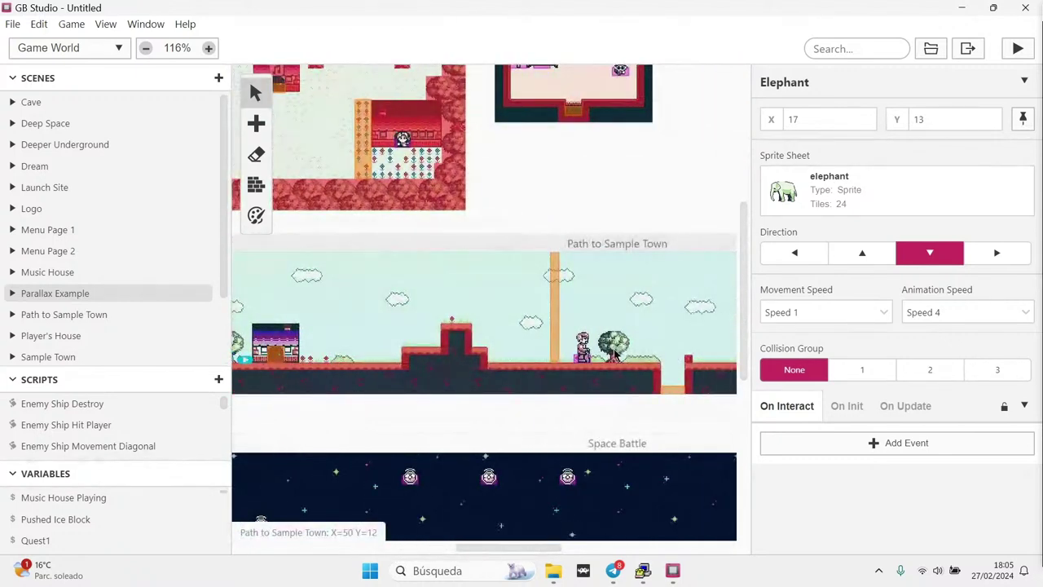
click(583, 359)
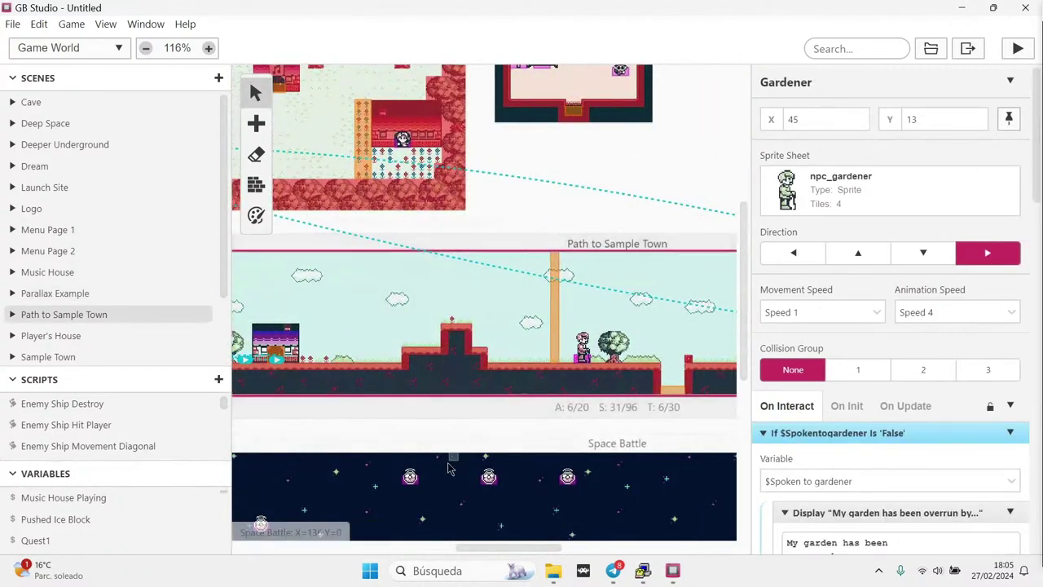
drag(475, 553, 454, 553)
click(444, 347)
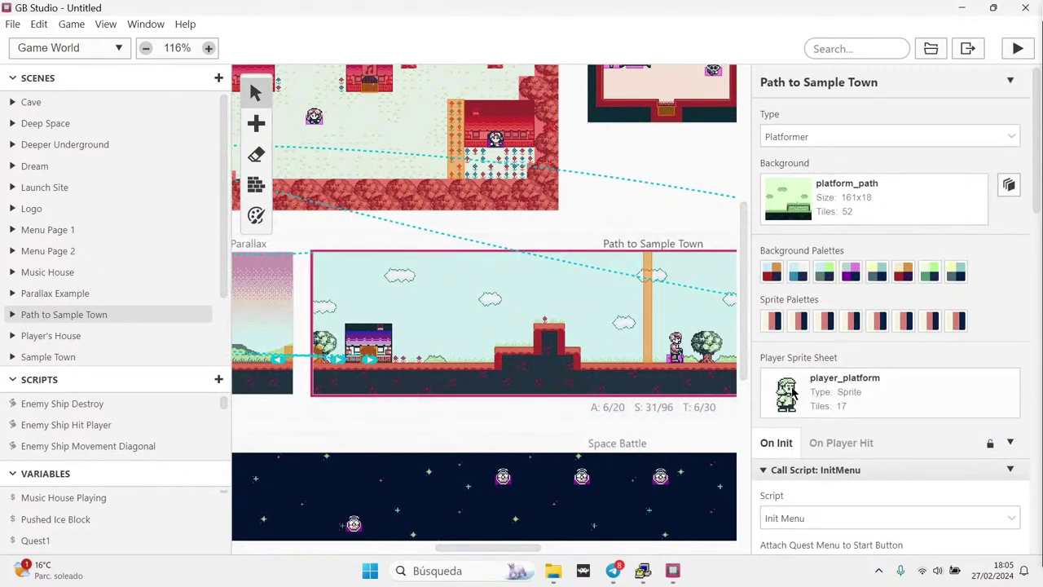
Close the sample project and open the recent project Tutorial_Evento.gbsproj
click(1028, 14)
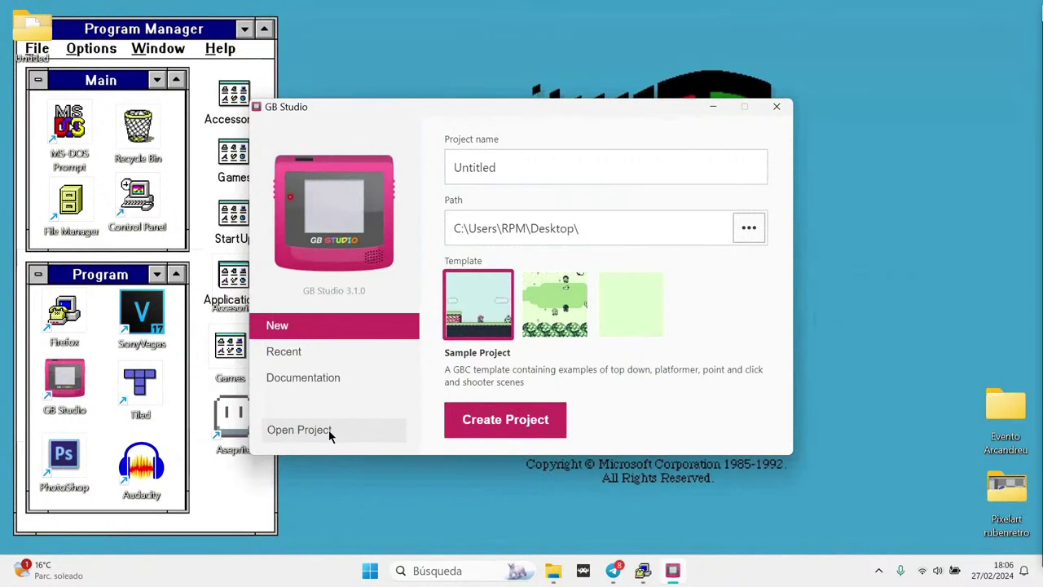
click(322, 355)
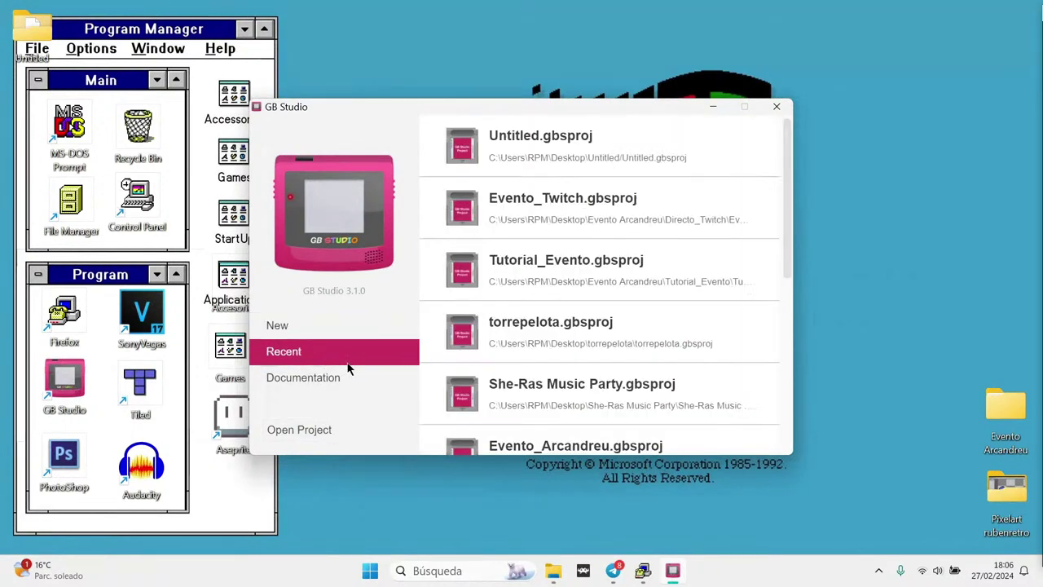
click(540, 281)
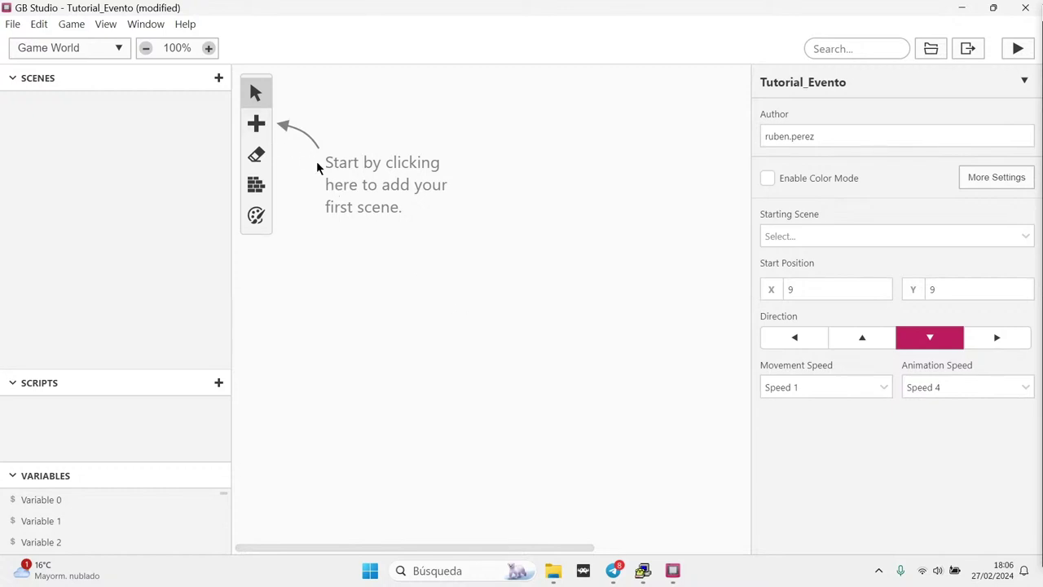
Add a first scene to the empty game world
click(259, 126)
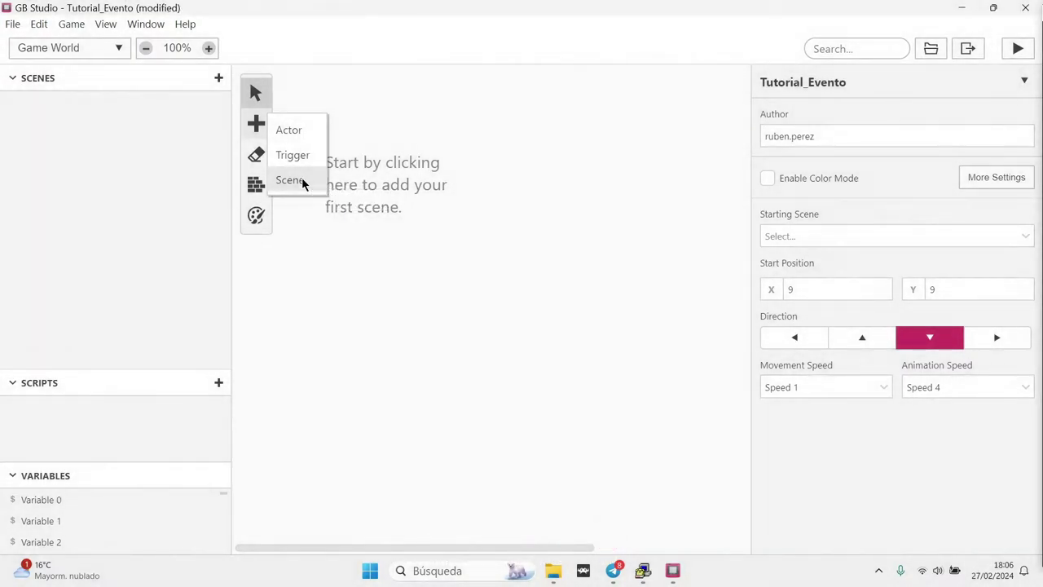
click(305, 181)
click(453, 267)
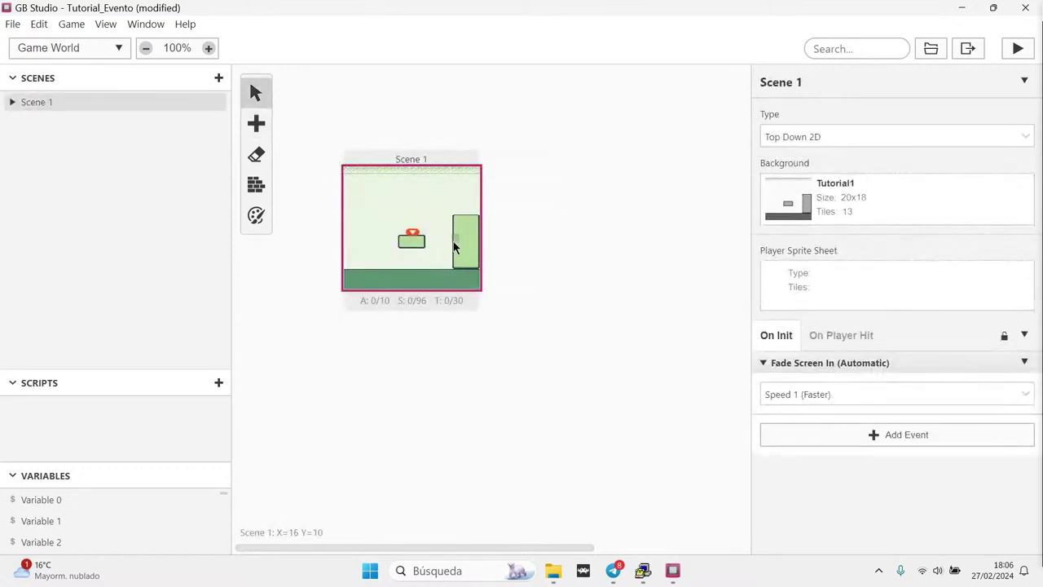
Set the type of Scene 1 to Platformer
ctrl+scroll(456, 239, up, 3)
drag(424, 552, 397, 547)
ctrl+scroll(454, 304, up, 2)
scroll(444, 431, up, 1)
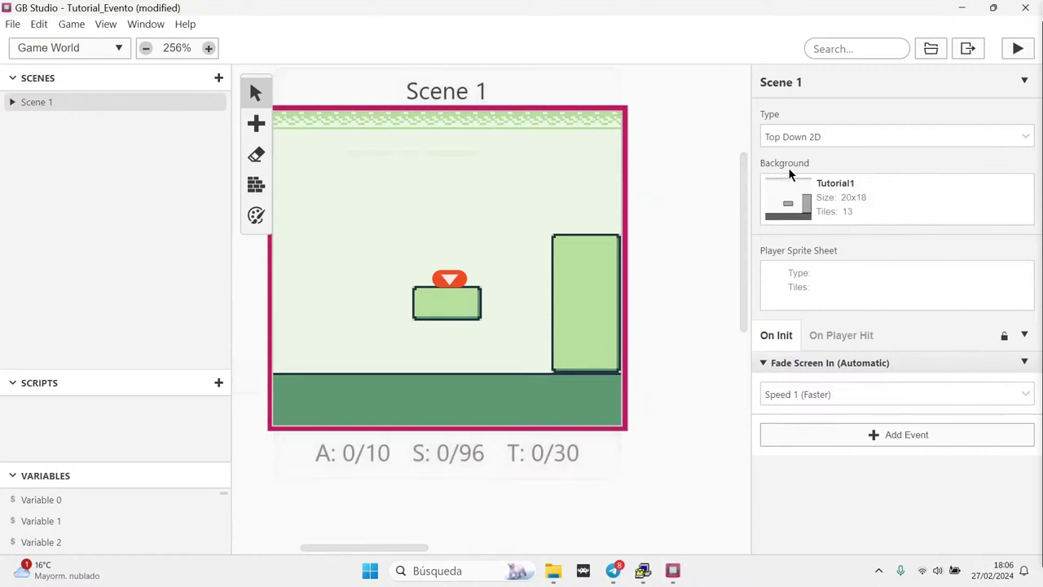
click(809, 137)
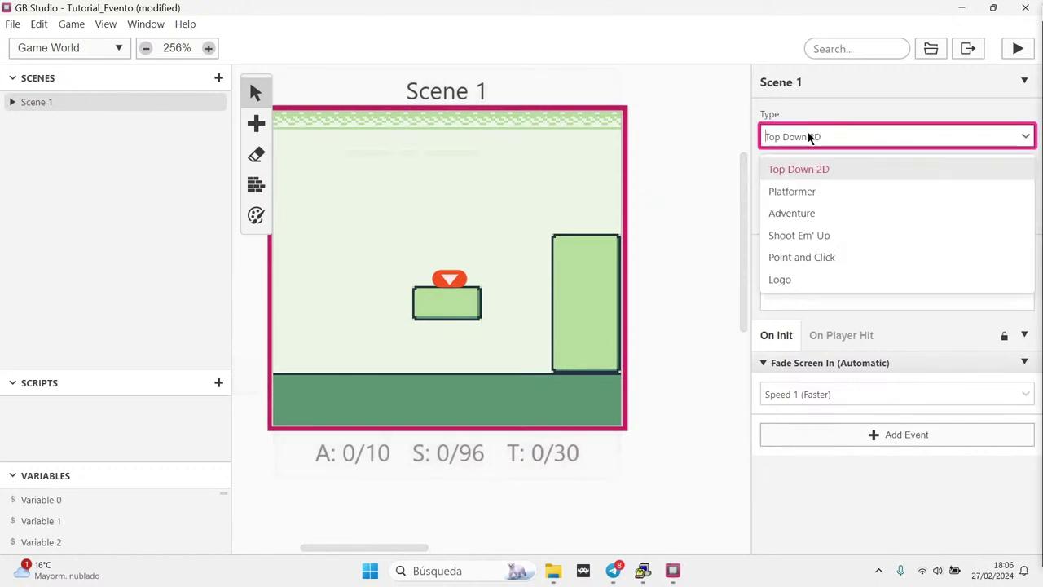
click(815, 192)
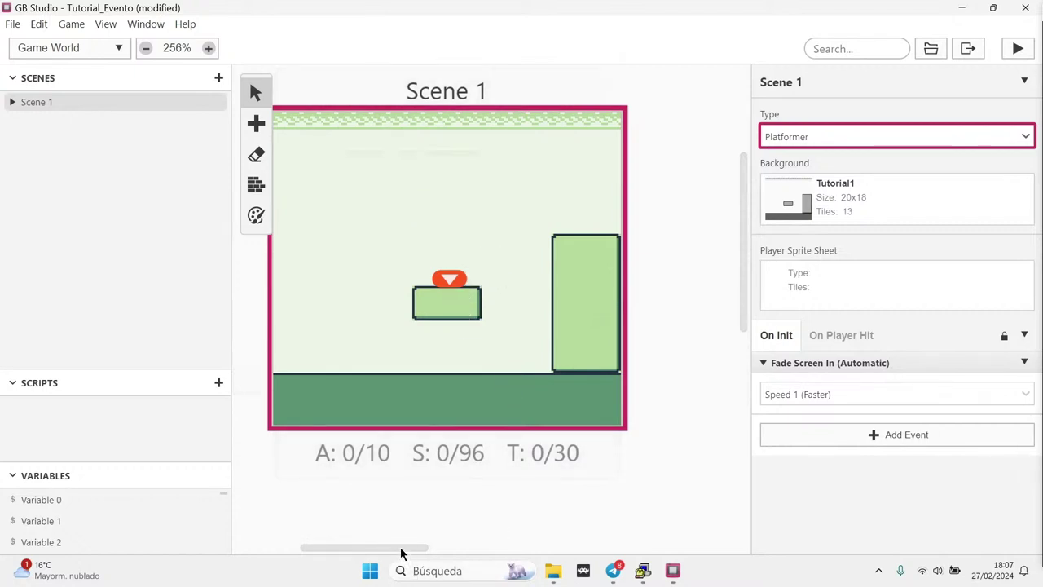
Assign the player_platform sprite as Scene 1's player sprite sheet
drag(400, 548, 394, 548)
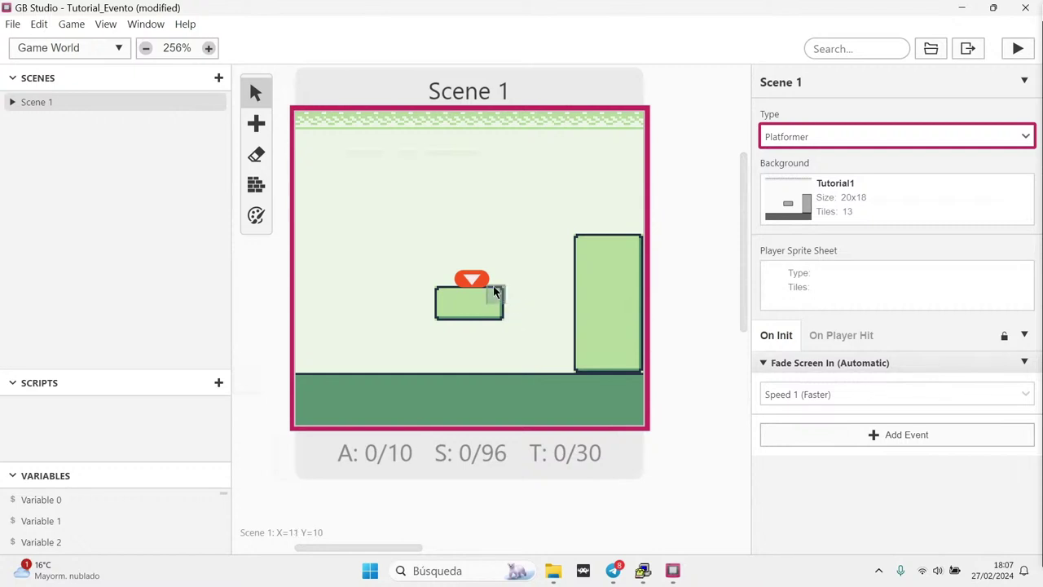
click(816, 289)
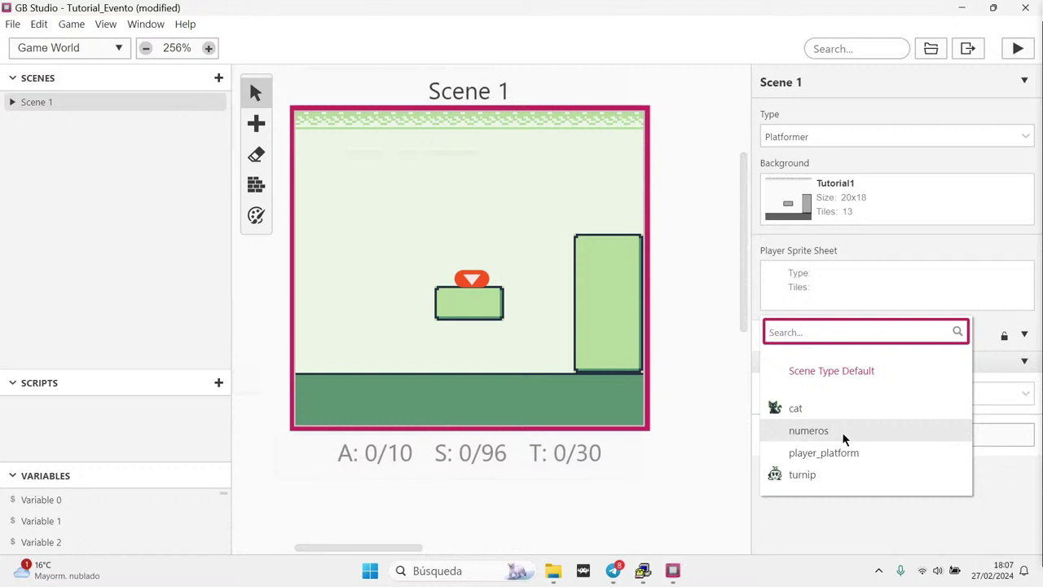
click(835, 453)
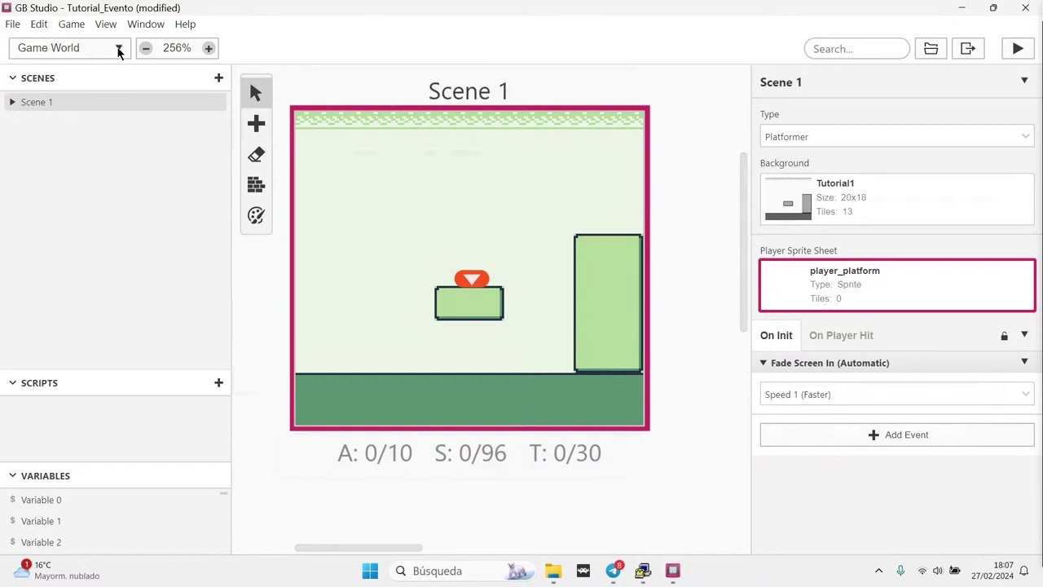
Set the animation type of the player_platform sprite to Platformer Player
click(118, 49)
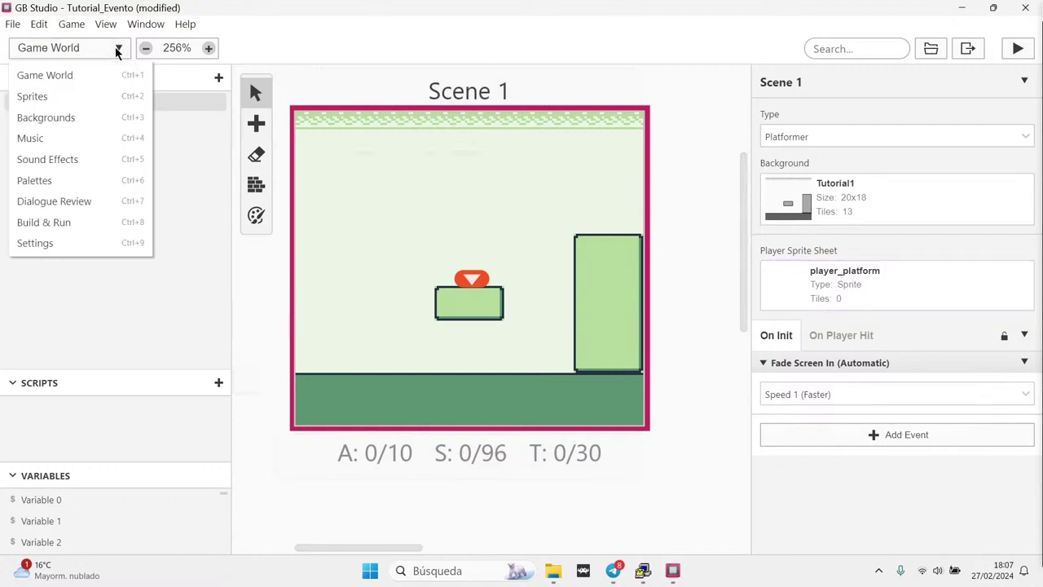
click(74, 96)
click(65, 146)
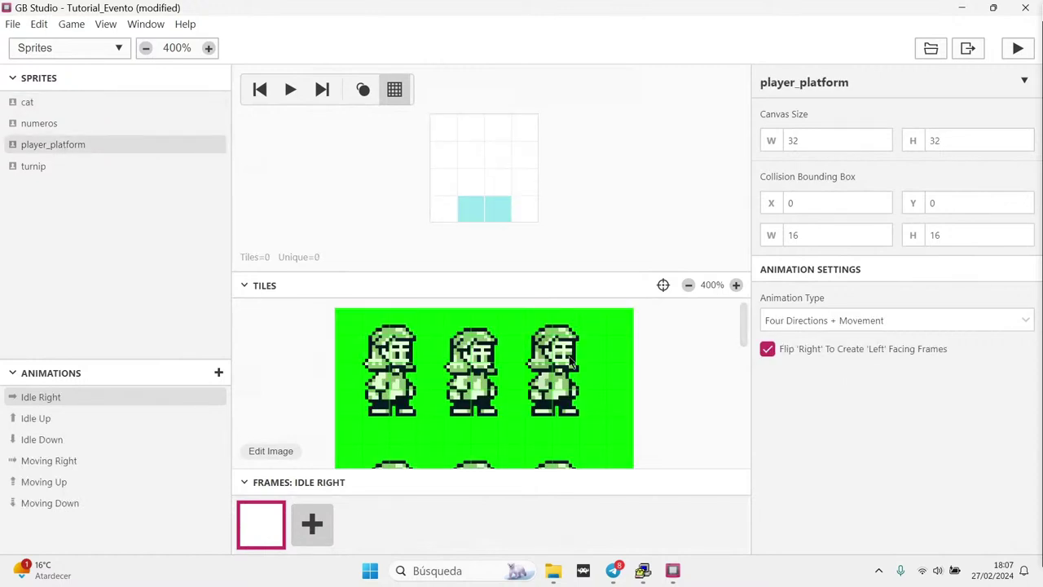
click(809, 320)
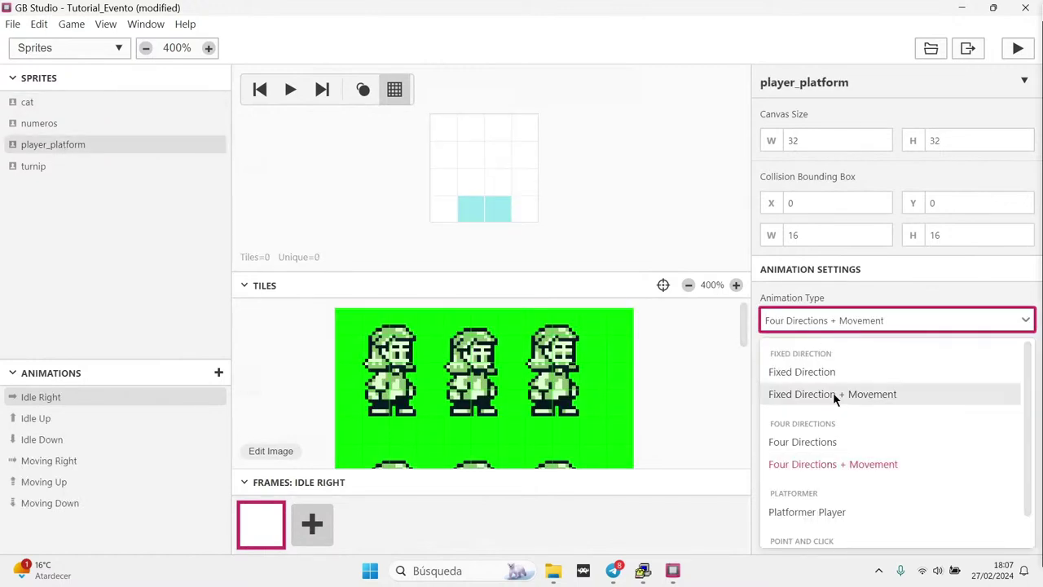
click(832, 514)
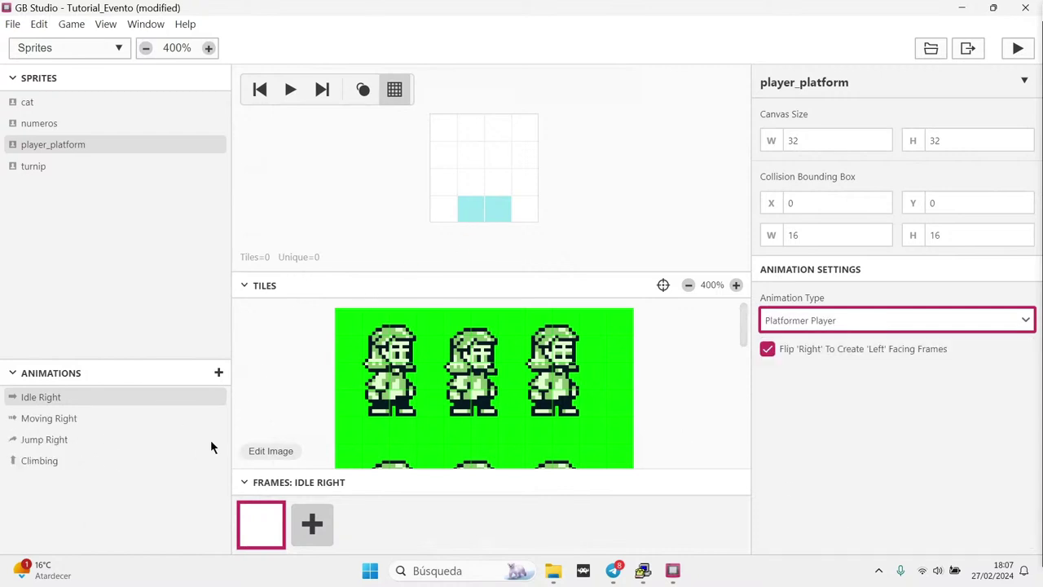
Fill the Jump Right animation's frame with the jumping pose, centred at the bottom of the sprite canvas
click(64, 420)
click(63, 440)
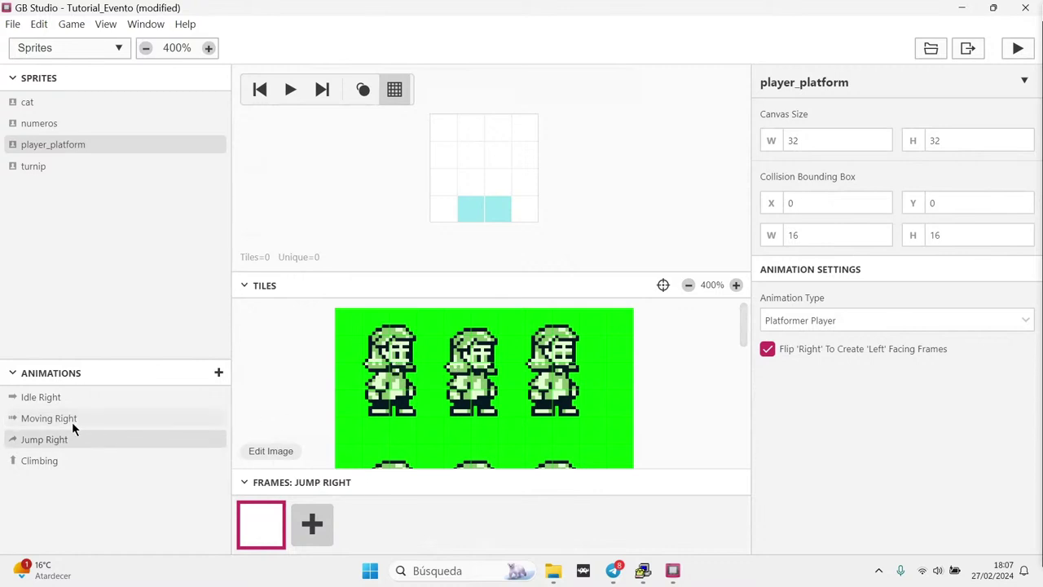
click(72, 421)
click(57, 440)
scroll(465, 396, down, 6)
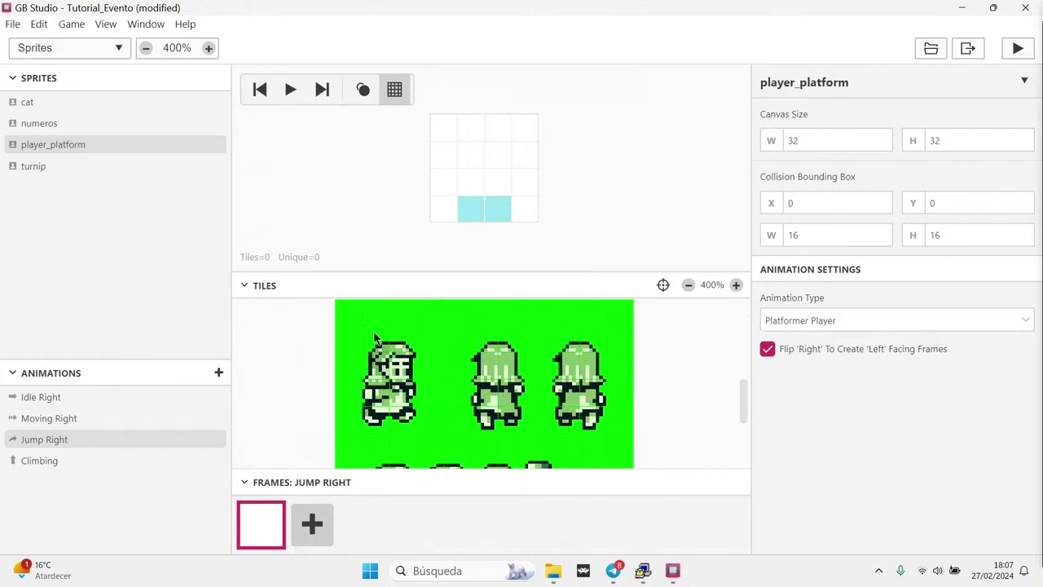
drag(362, 324, 401, 391)
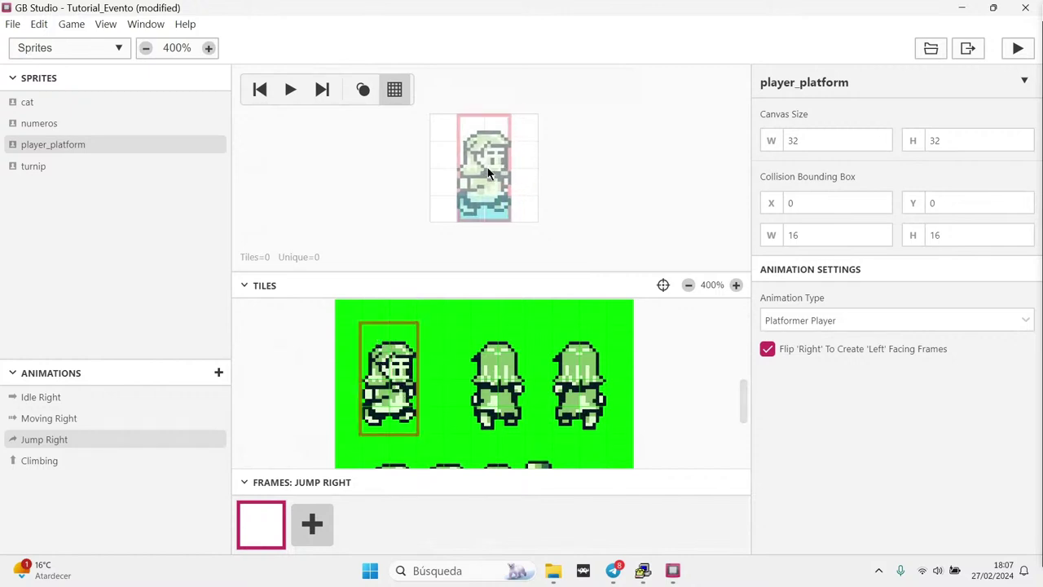
click(489, 173)
Fill the Idle Right animation's frame with the first standing pose, aligned above the collision box
click(71, 400)
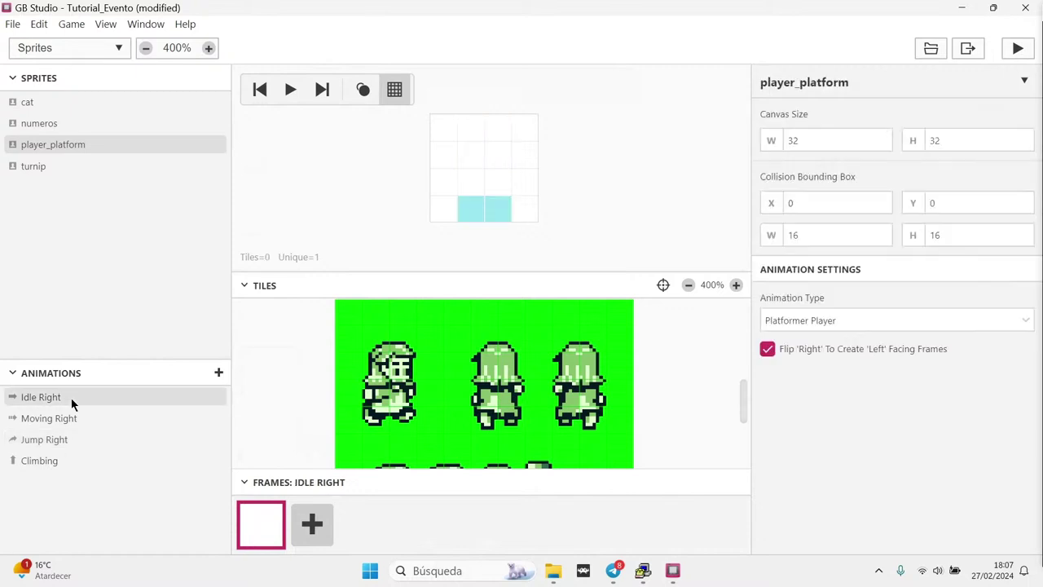
scroll(457, 414, down, 3)
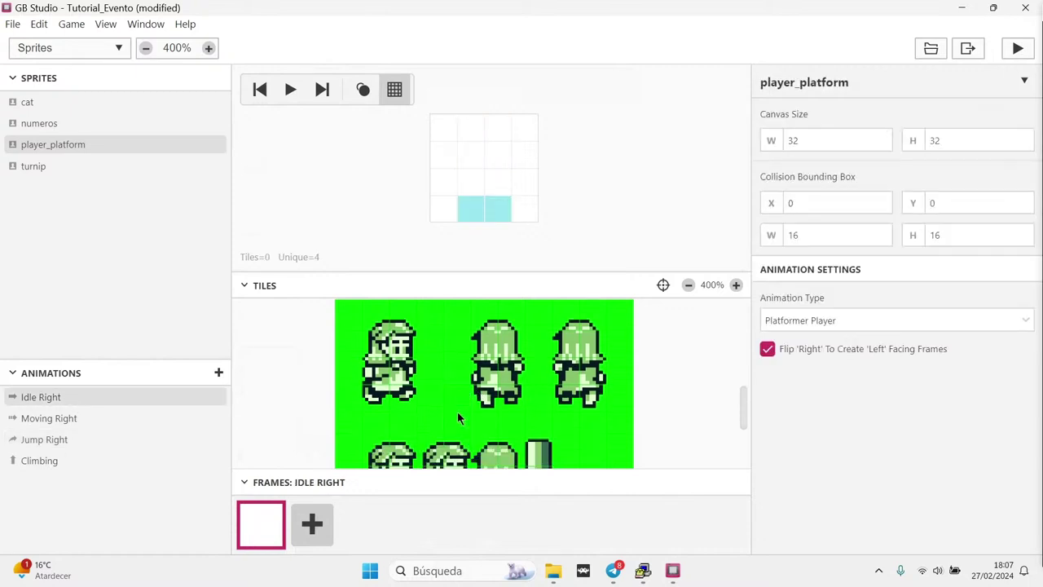
scroll(457, 414, up, 5)
scroll(457, 412, up, 2)
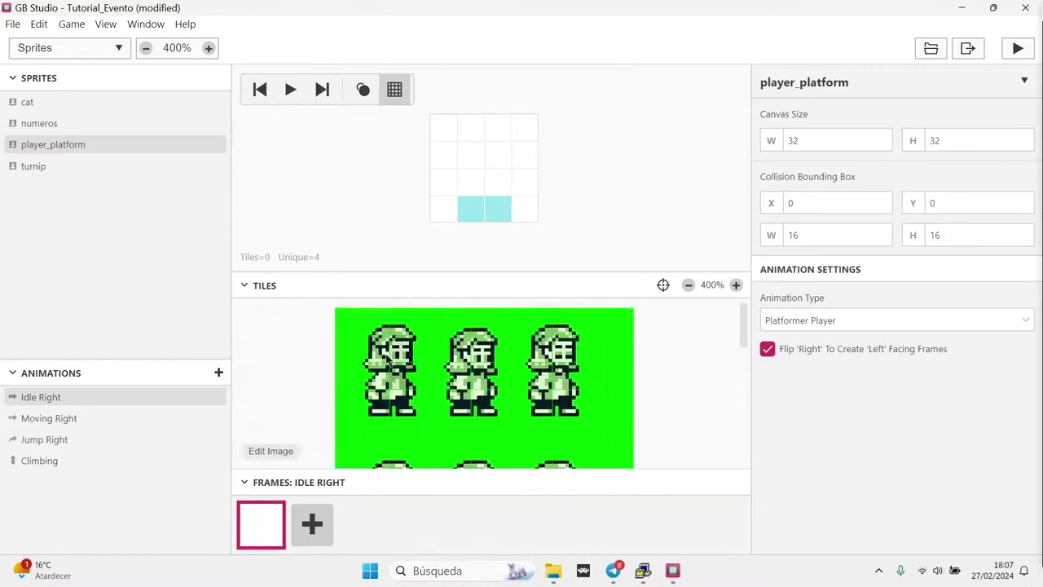
drag(374, 328, 398, 371)
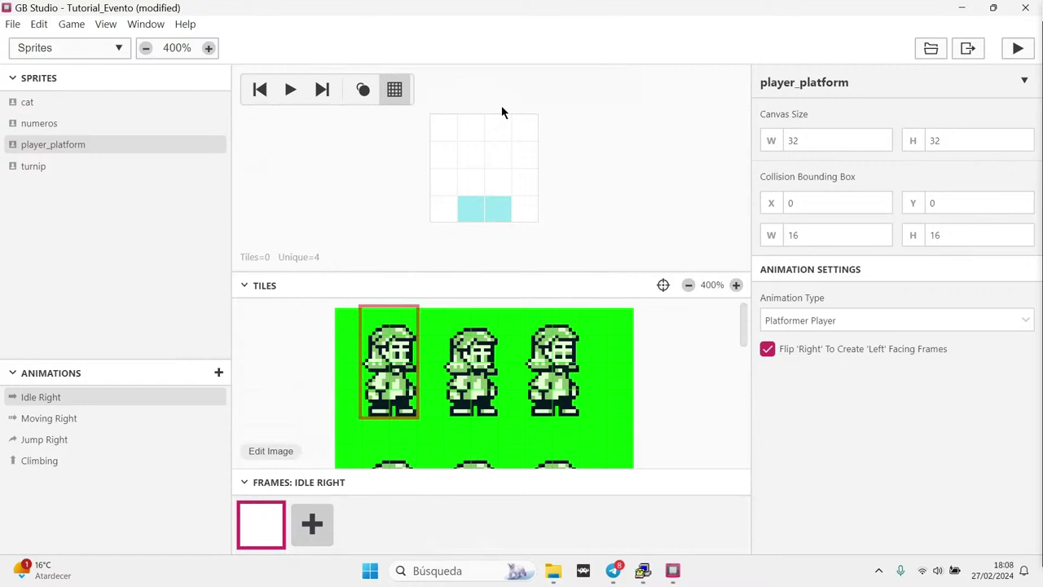
click(490, 171)
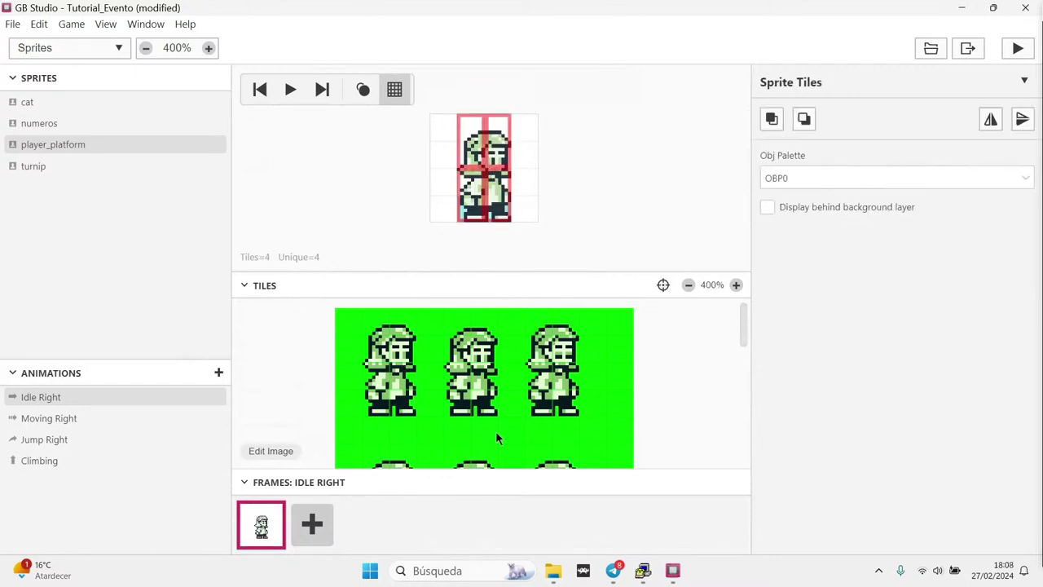
Add two more empty frames to the Moving Right animation and return to its first frame
scroll(495, 431, down, 4)
scroll(475, 389, down, 5)
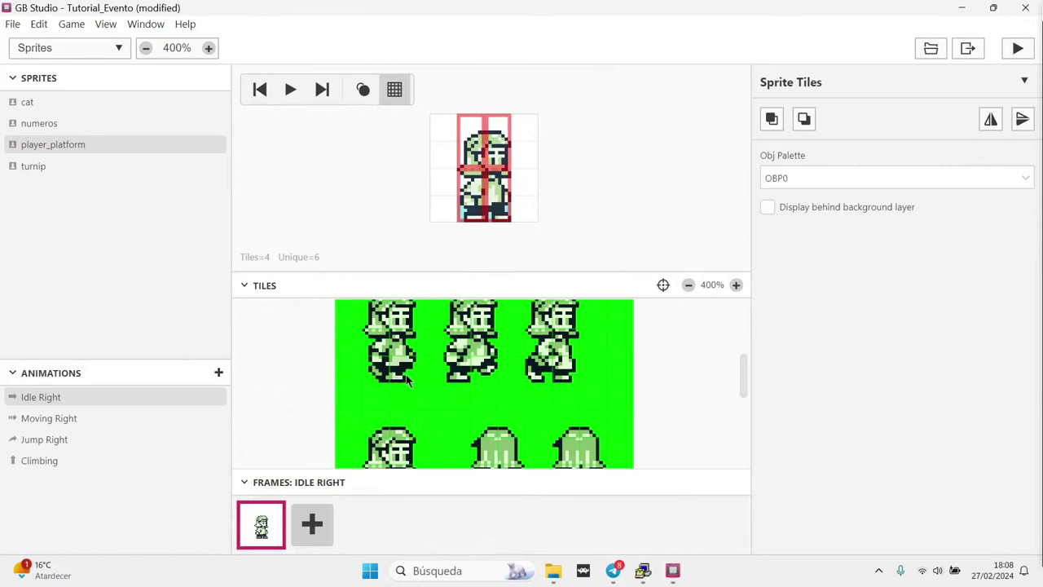
click(420, 392)
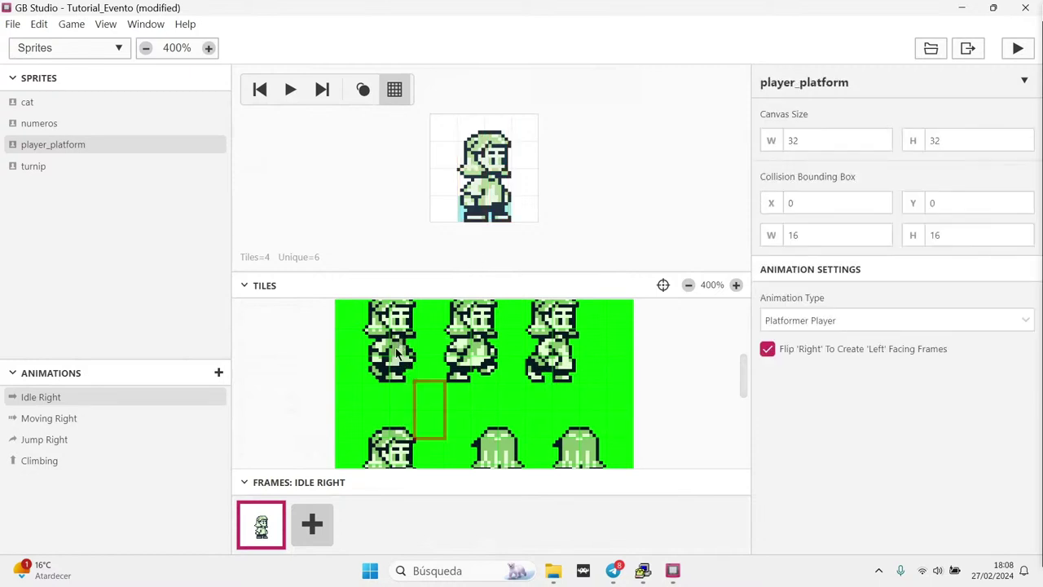
click(68, 420)
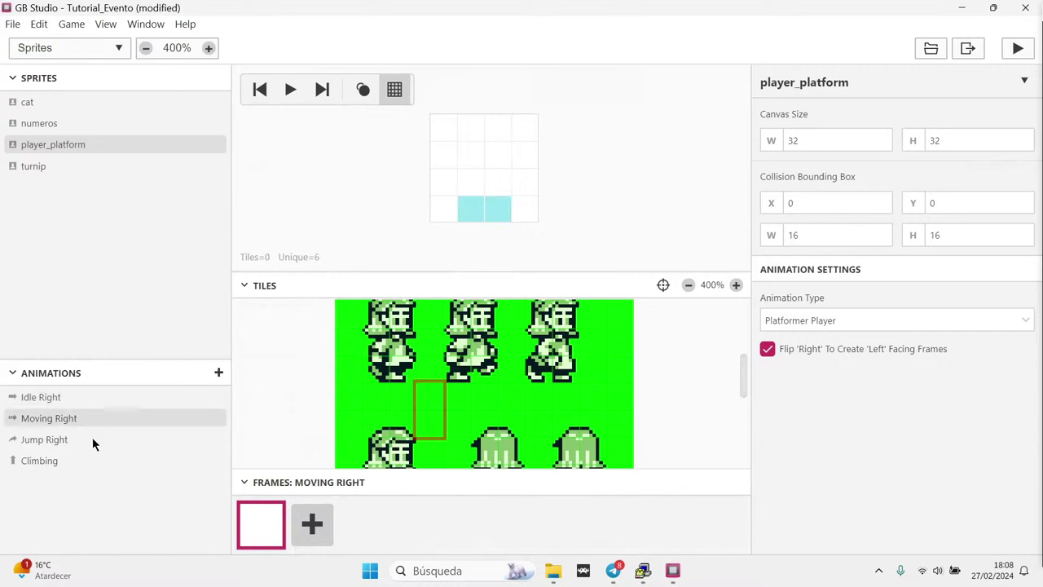
scroll(408, 391, up, 1)
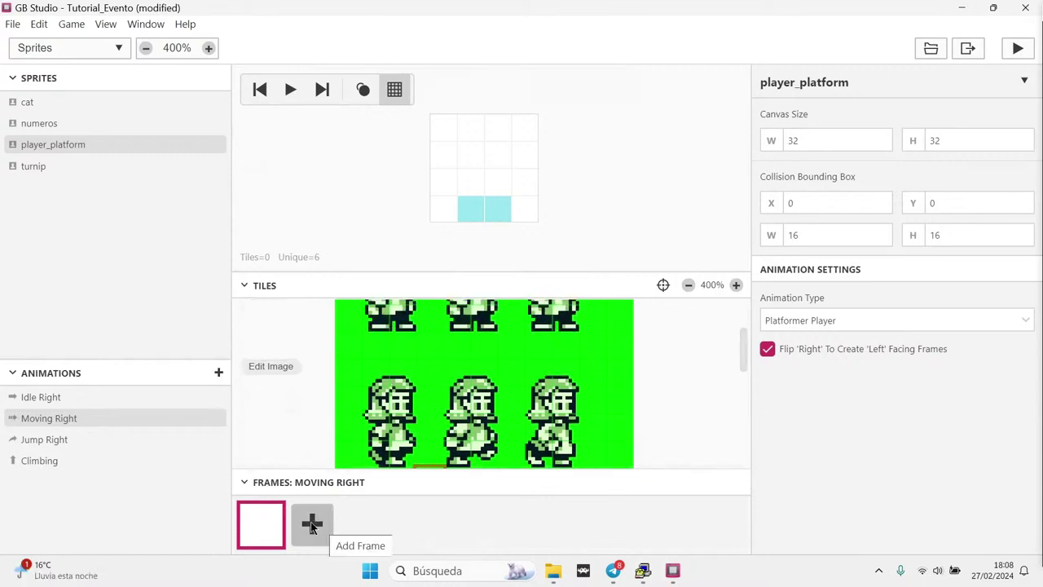
click(312, 524)
click(360, 524)
click(260, 524)
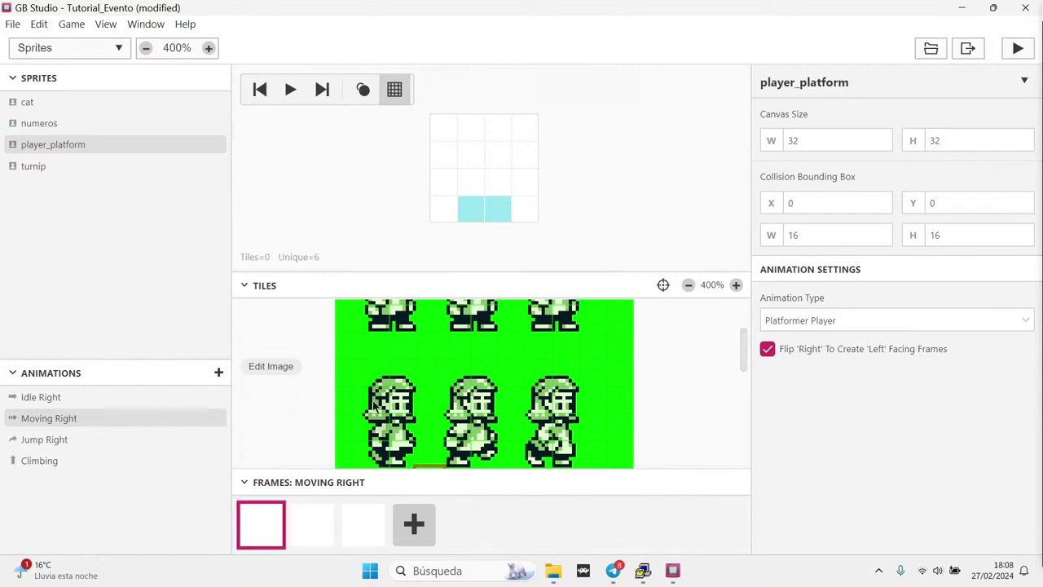
Fill the three Moving Right frames in order with the three right-facing walking poses and preview the animation
drag(377, 381, 403, 436)
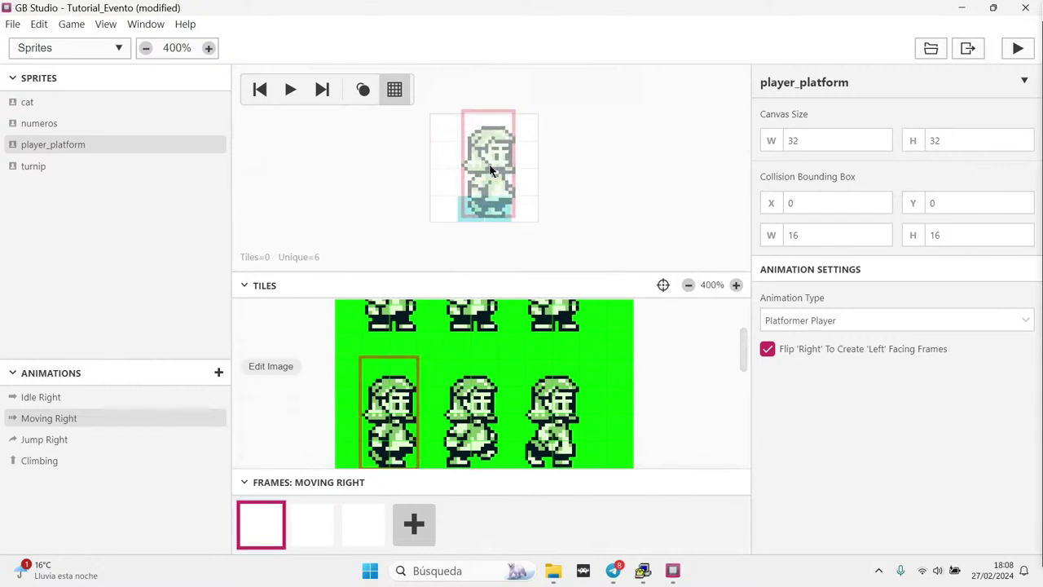
click(488, 171)
click(318, 522)
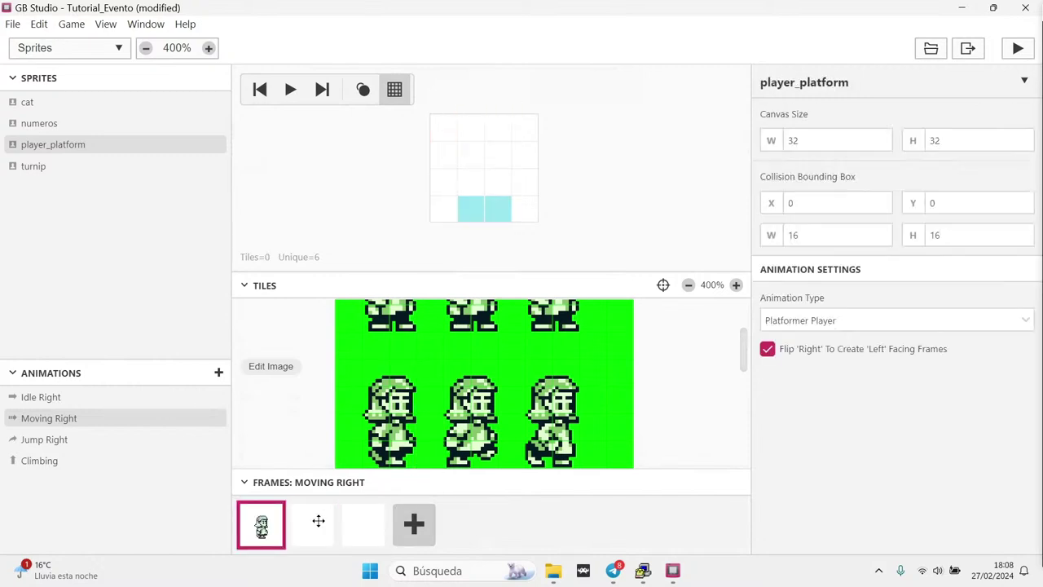
drag(444, 359, 495, 463)
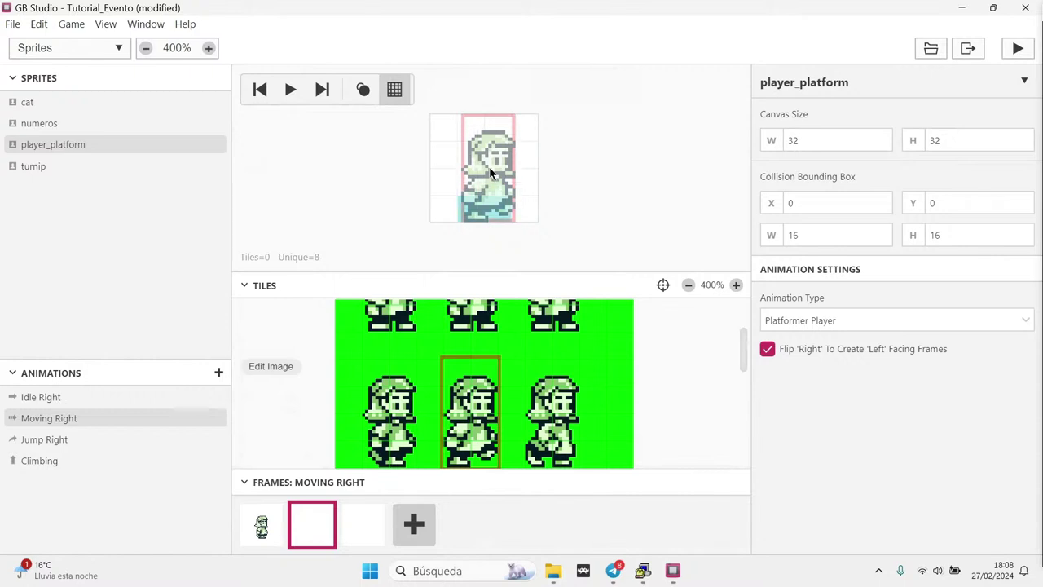
click(485, 166)
click(362, 521)
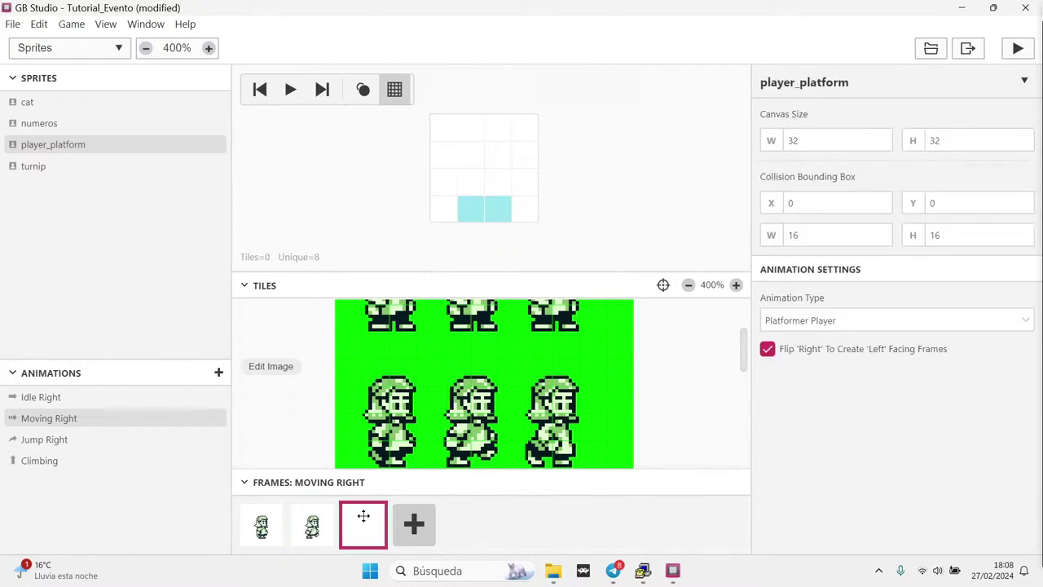
drag(526, 359, 578, 464)
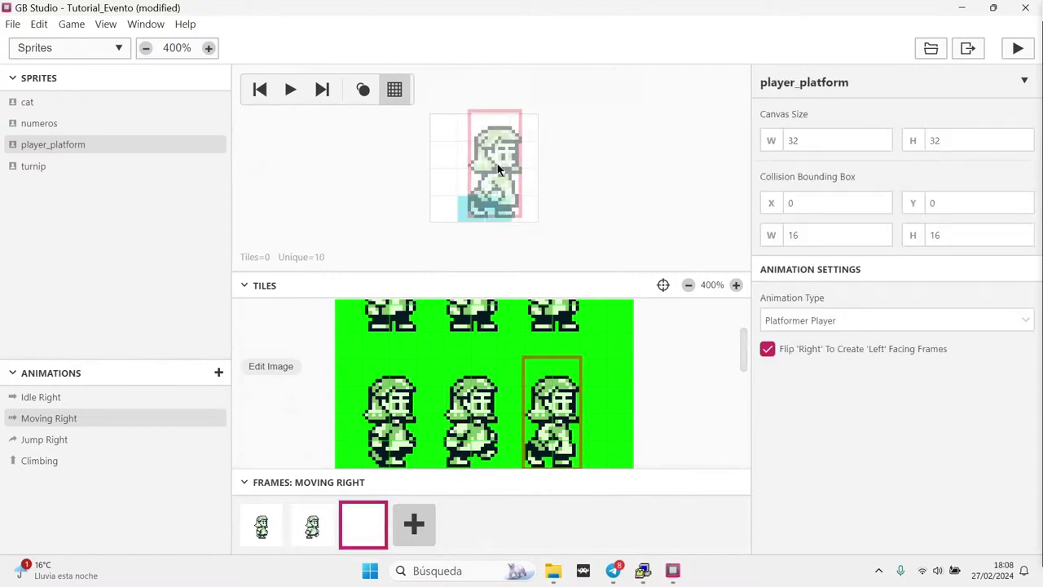
click(489, 171)
click(580, 188)
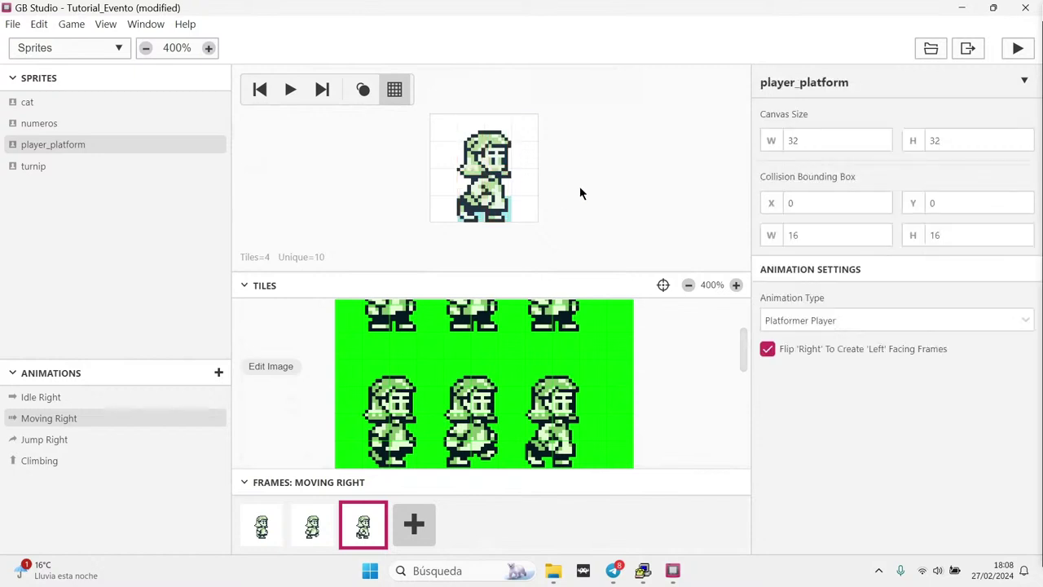
click(290, 91)
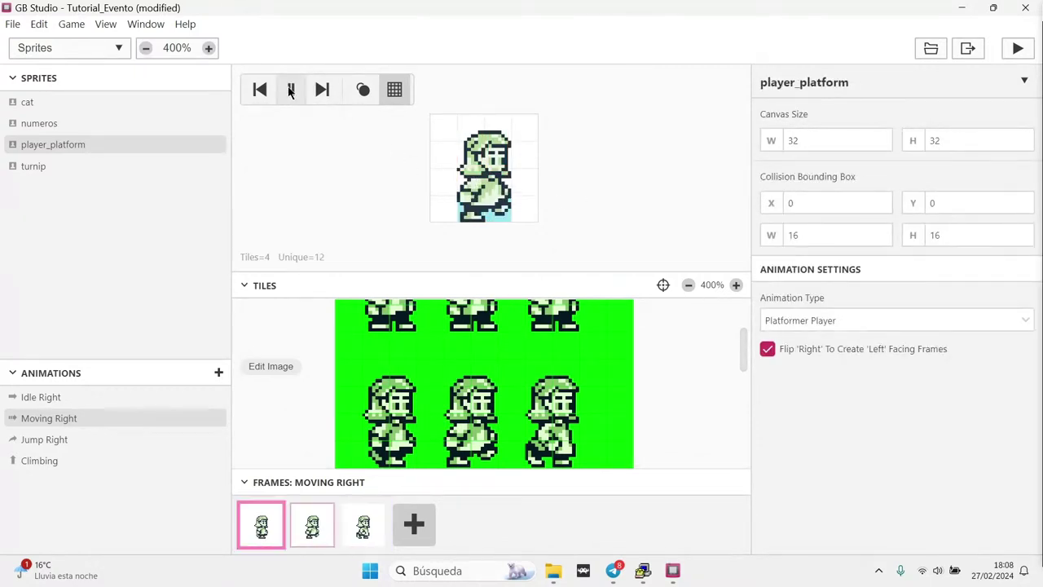
click(290, 91)
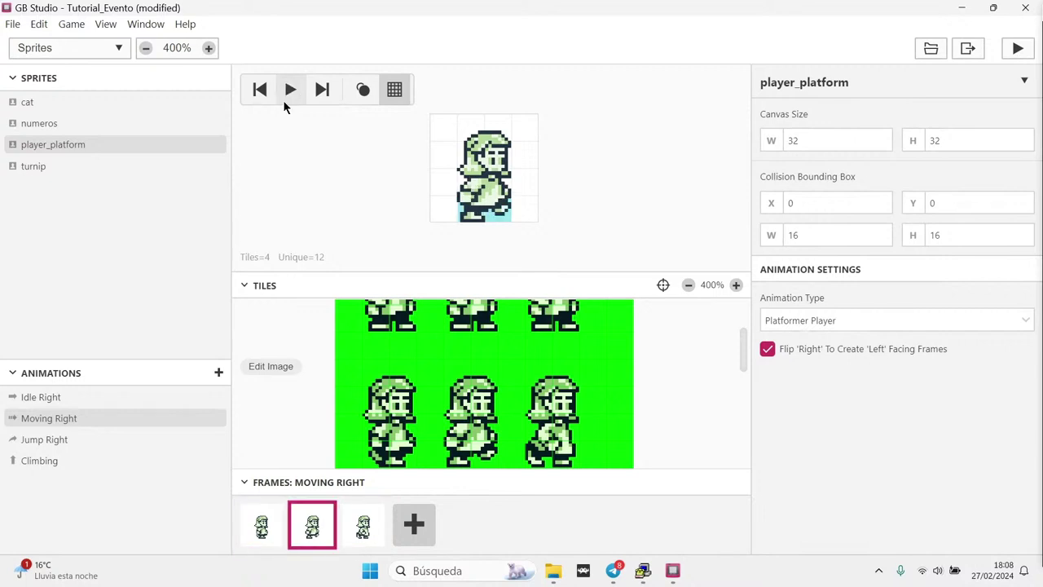
Return to the game world and move the player's start position in Scene 1 to X 1, Y 13
click(92, 48)
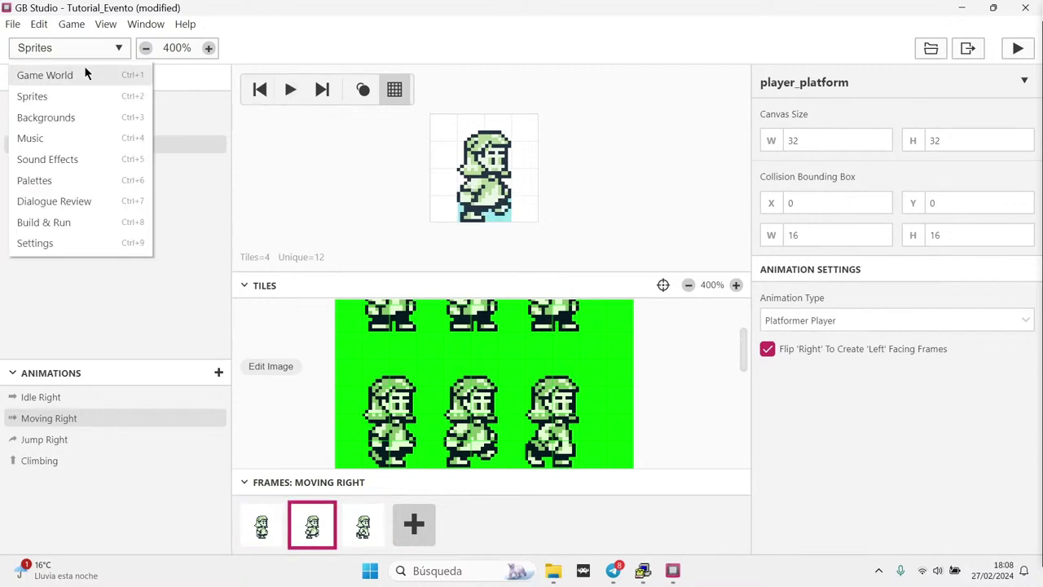
click(86, 74)
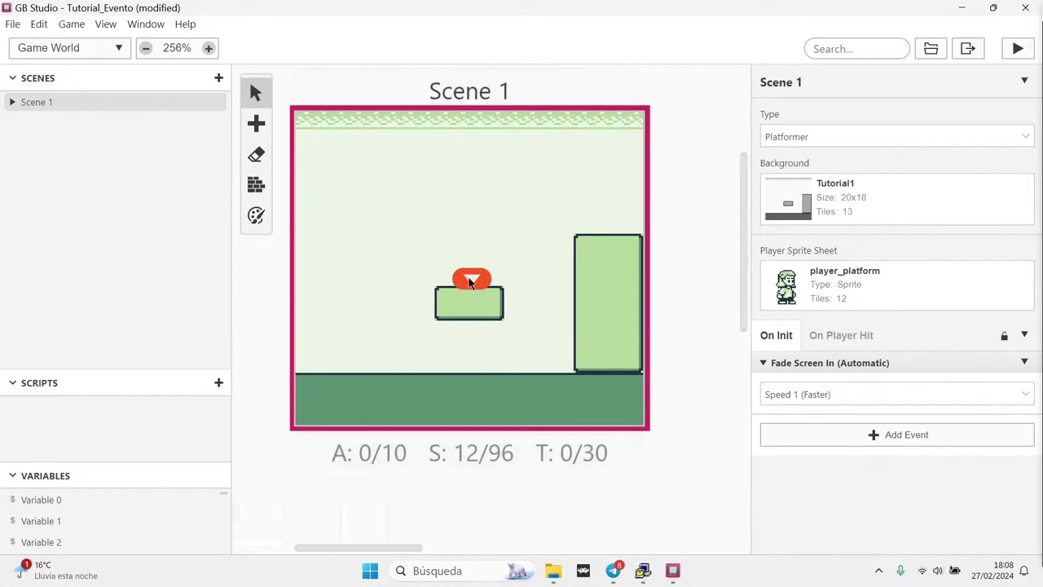
mouse_move(474, 284)
mouse_down()
mouse_move(372, 282)
mouse_move(372, 320)
mouse_move(322, 334)
mouse_move(322, 352)
mouse_move(431, 251)
mouse_move(328, 320)
mouse_move(325, 355)
mouse_up()
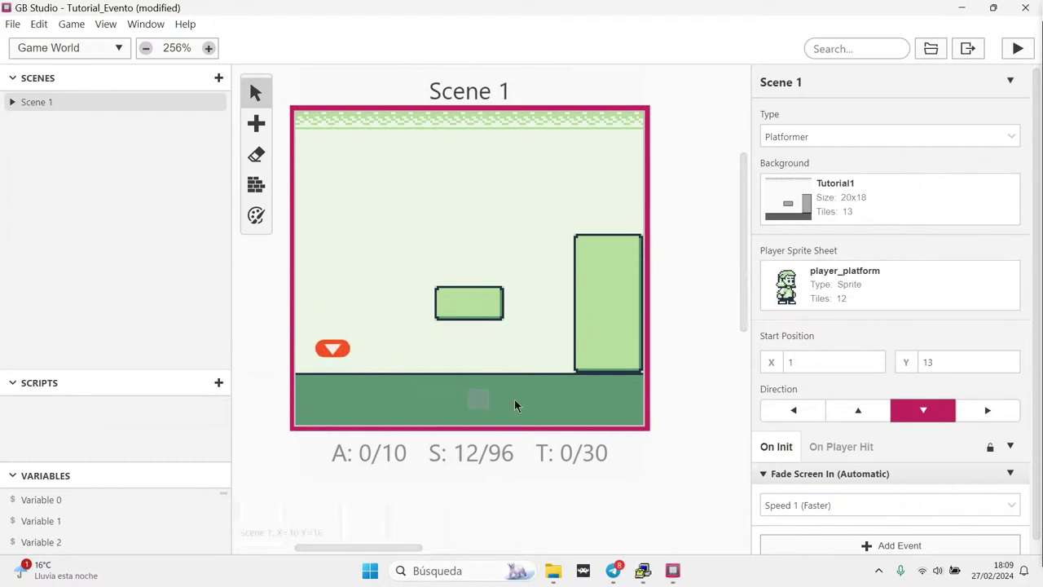
click(817, 364)
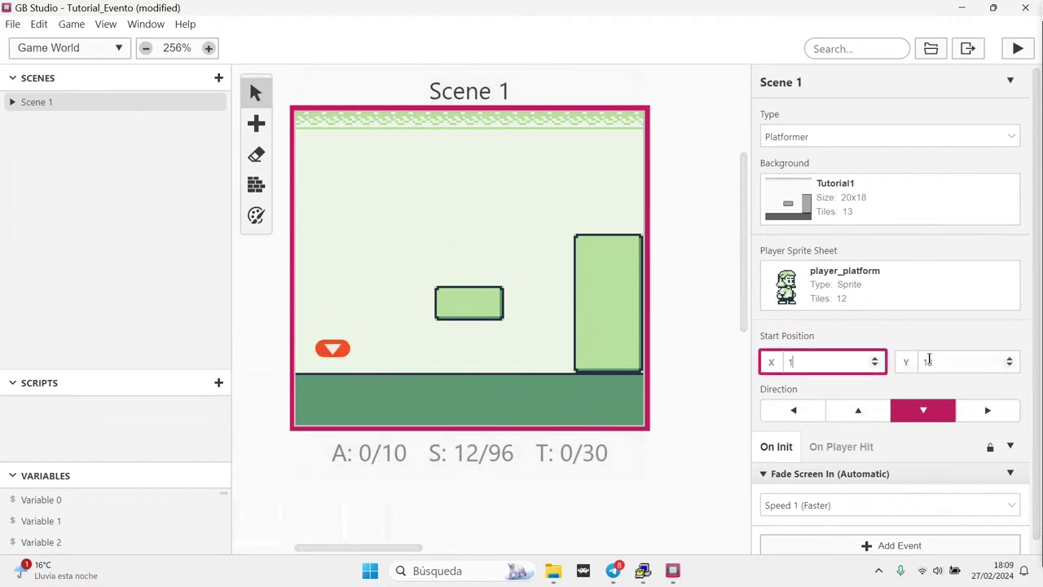
Run the game and test moving the player right and left and jumping in Scene 1
click(1020, 50)
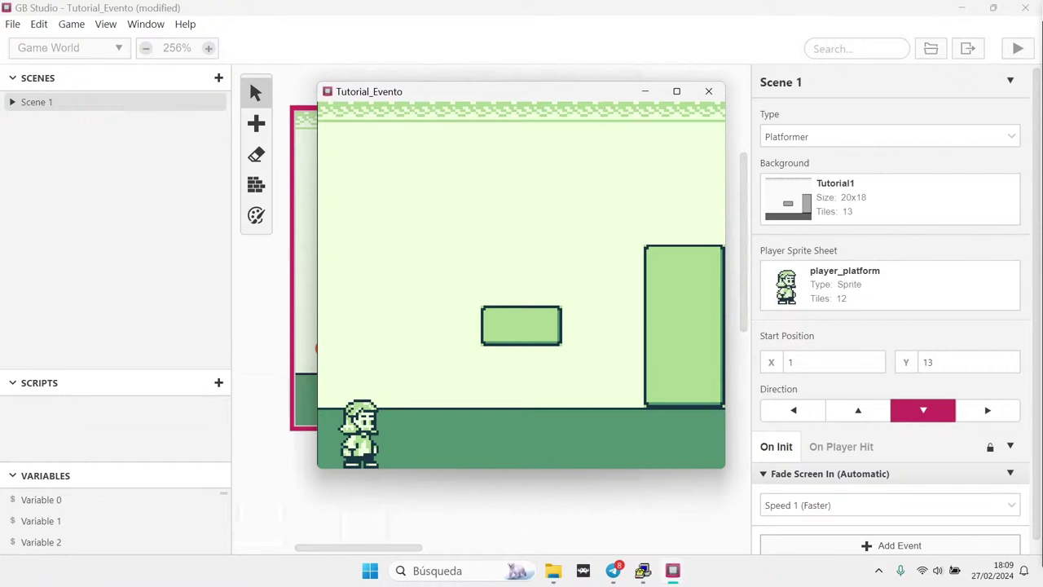
key(Right)
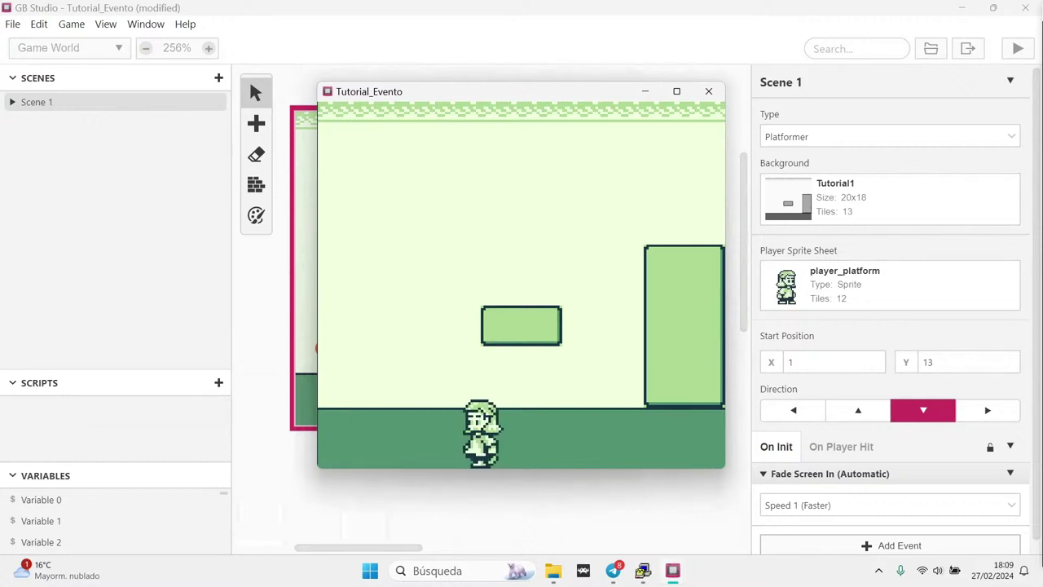
key(Left)
key(z)
key(Right)
key(z)
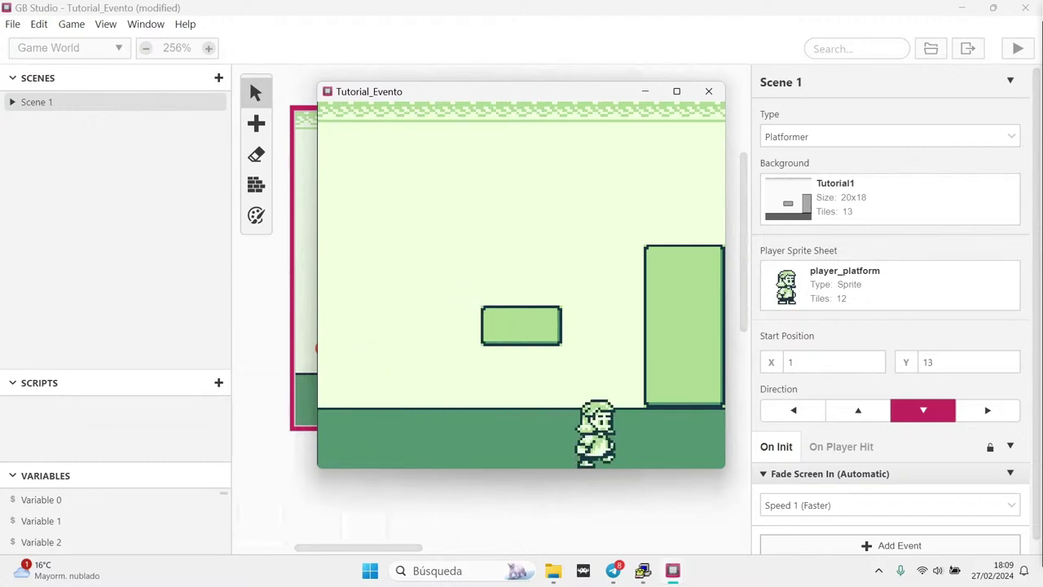
Continue testing walking and jumping around the floating platform in the running game, and close the game window
key(Left)
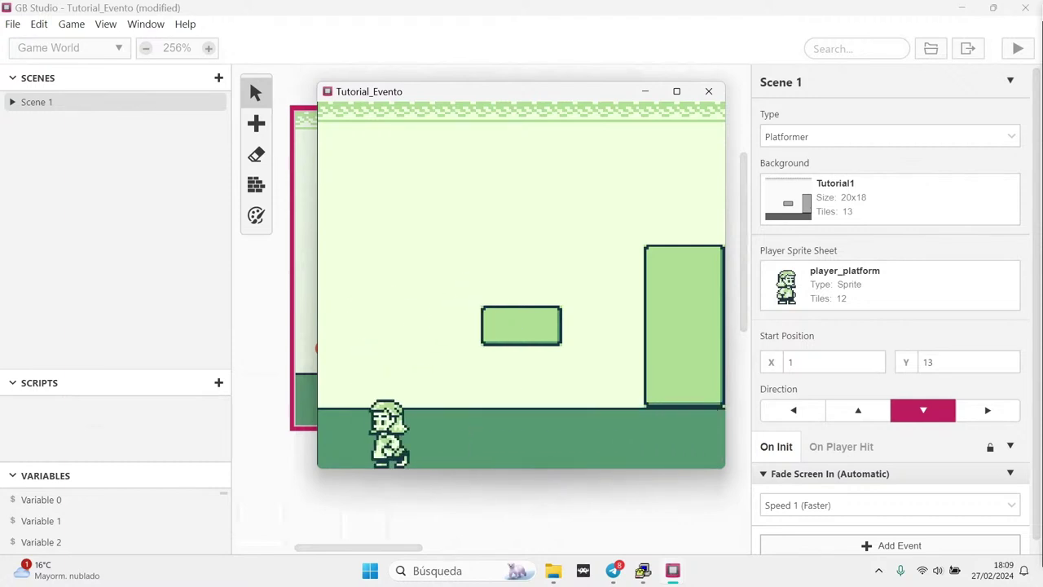
key(Right)
key(Left)
key(z)
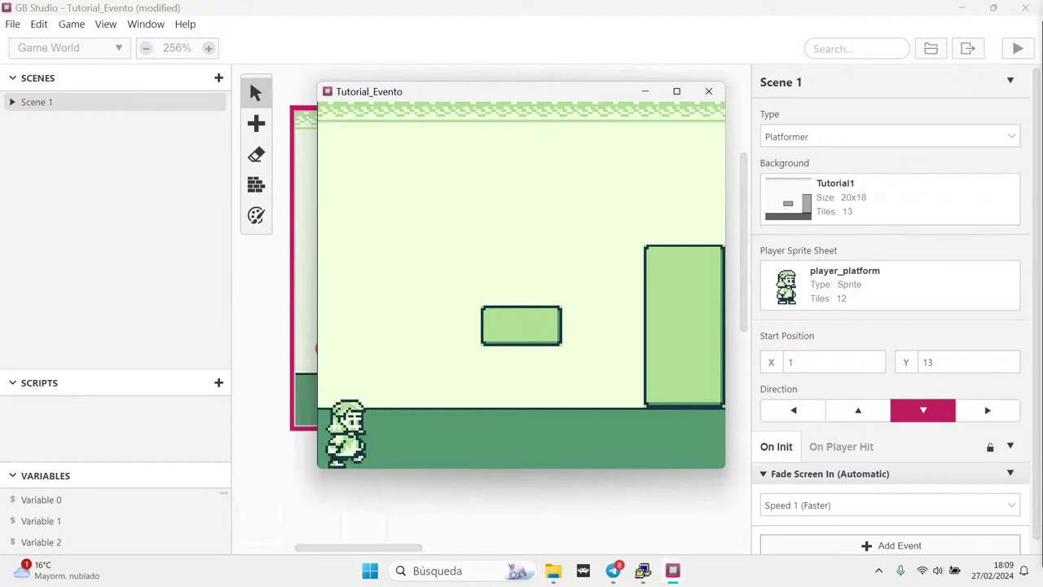
key(Right)
key(z)
key(Left)
key(z)
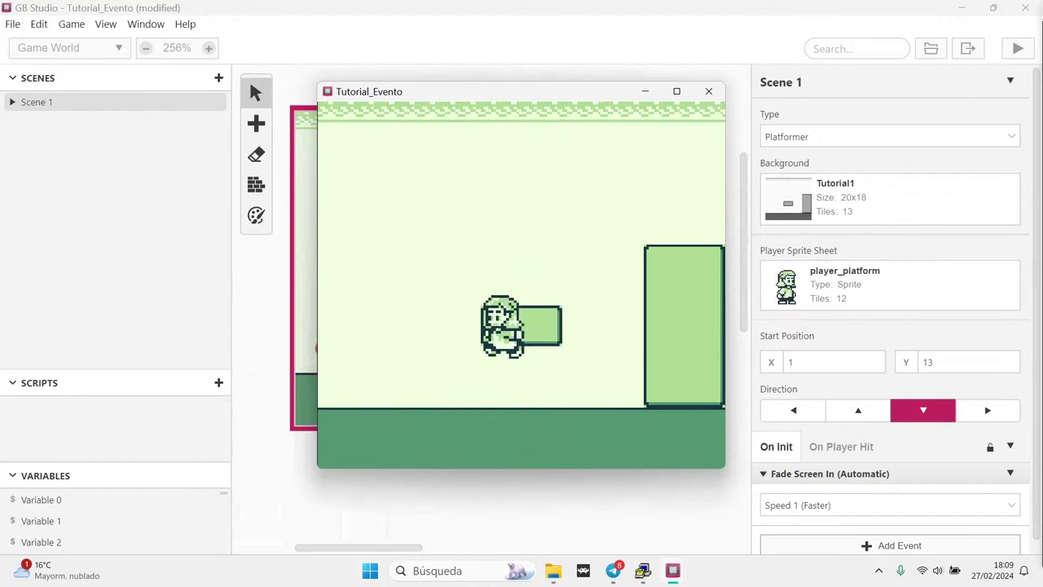
key(z)
key(Right)
key(z)
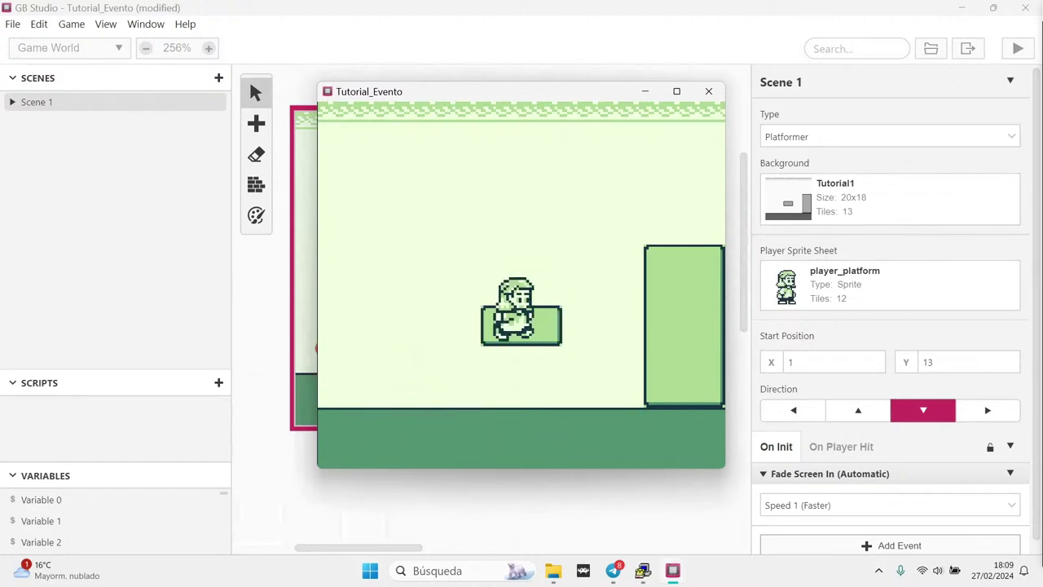
key(Left)
key(z)
key(Right)
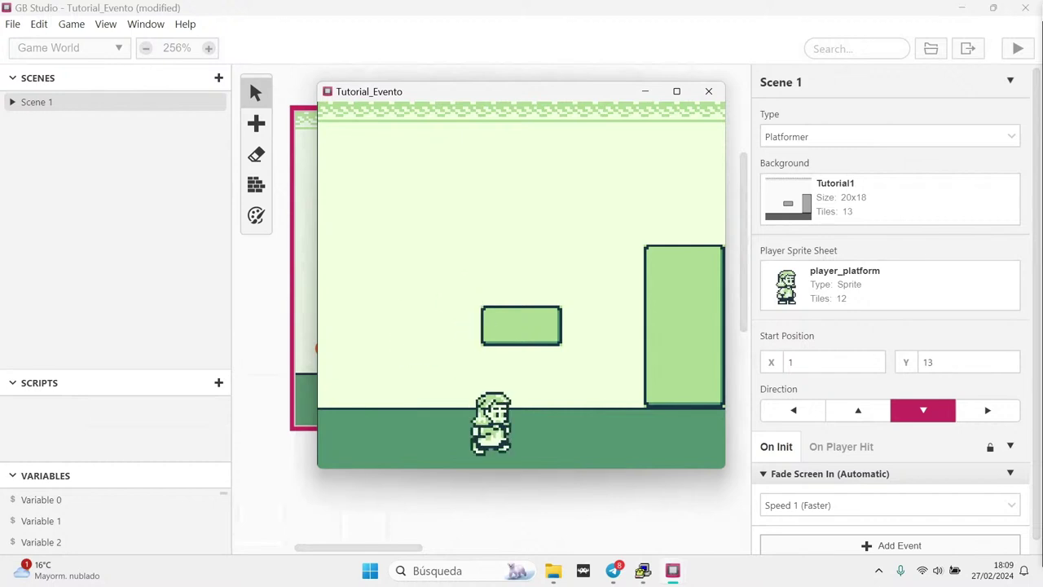
click(707, 101)
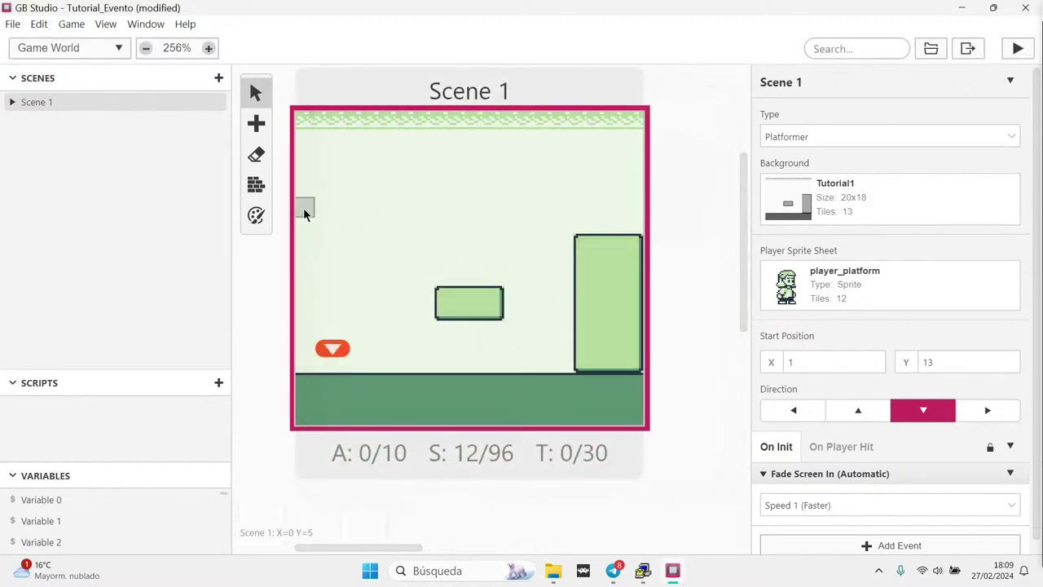
Paint solid collisions over the tall block's side and upper edge, the ground's surface row and the whole floating platform in Scene 1
click(256, 186)
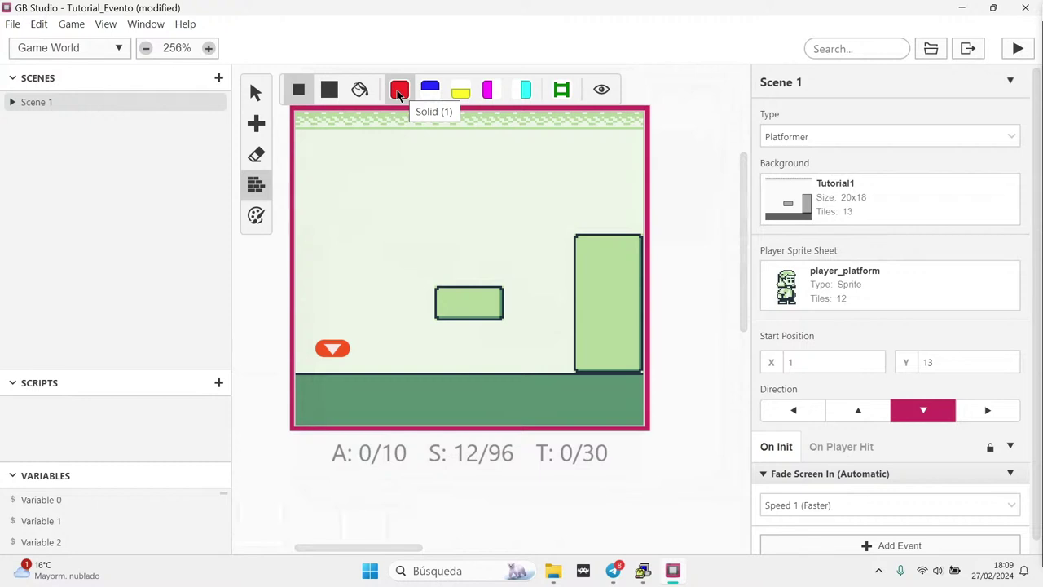
click(399, 92)
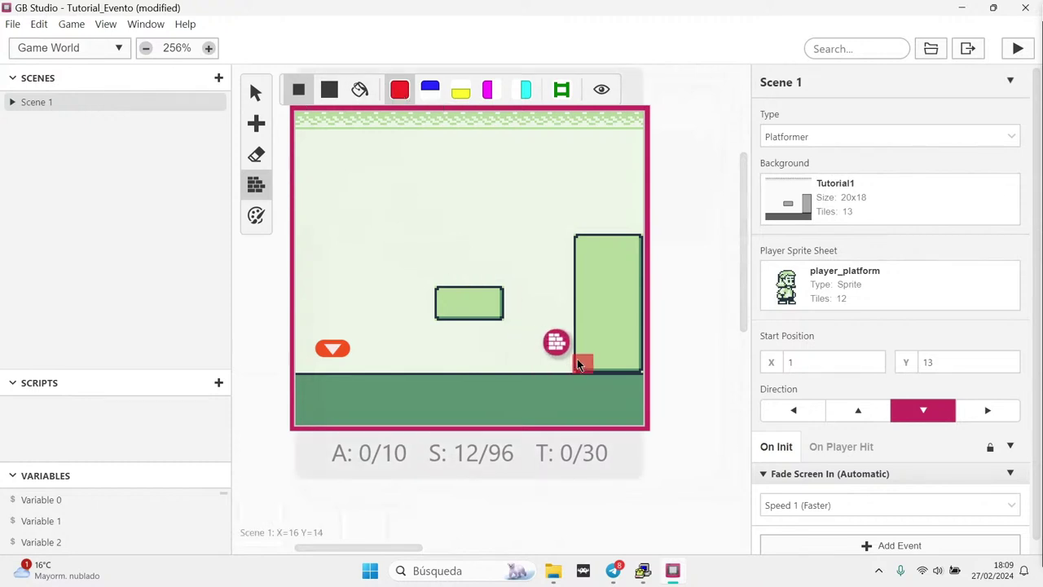
mouse_move(579, 365)
mouse_down()
mouse_move(582, 256)
mouse_move(630, 245)
mouse_up()
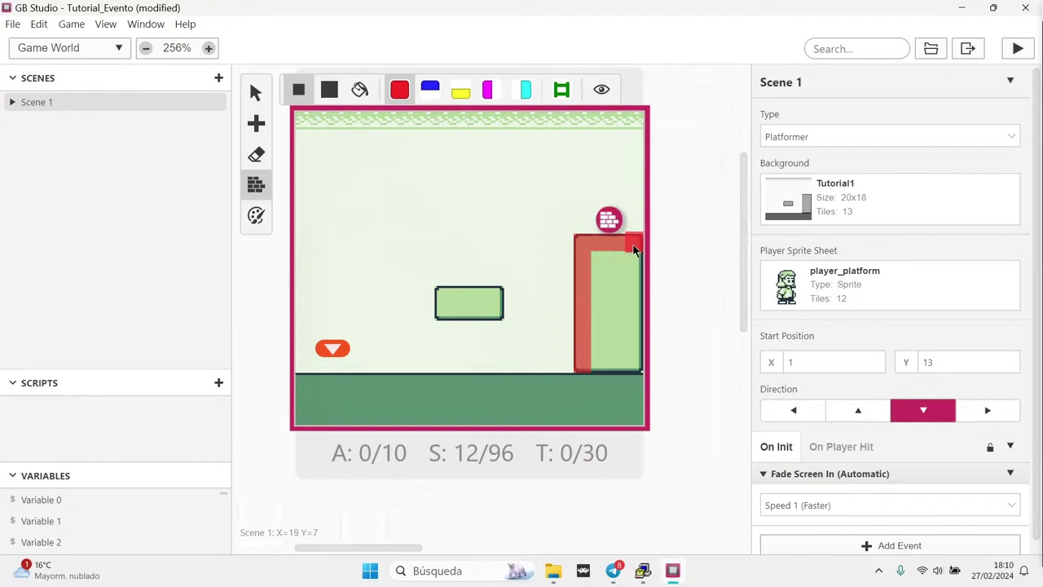
drag(627, 383, 312, 386)
mouse_move(459, 302)
mouse_down()
mouse_move(442, 303)
mouse_move(495, 297)
mouse_move(461, 314)
mouse_up()
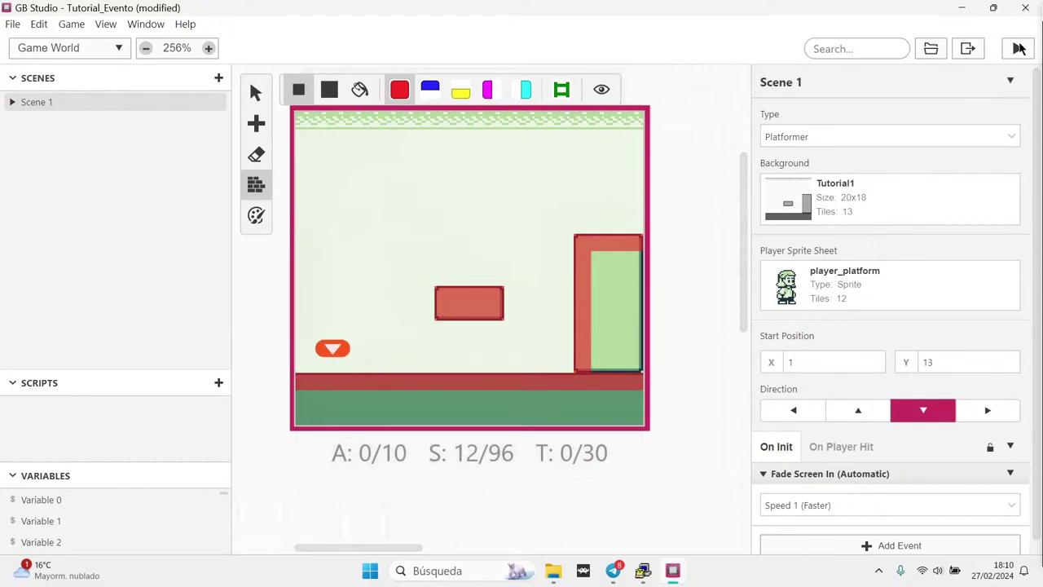
Run the game to test the player's collisions with the ground, floating platform and tall block, and close it
click(1018, 49)
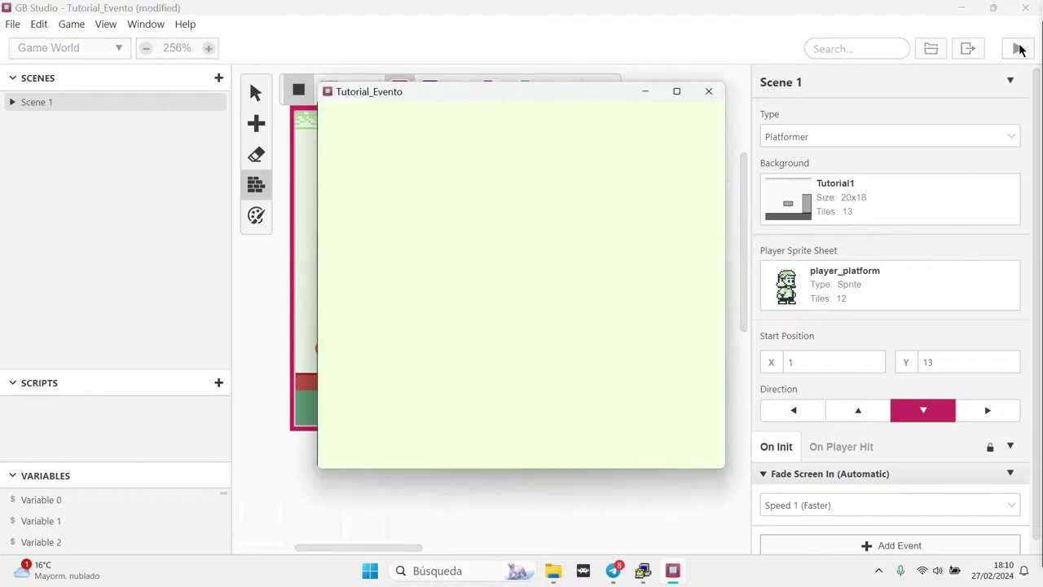
key(x)
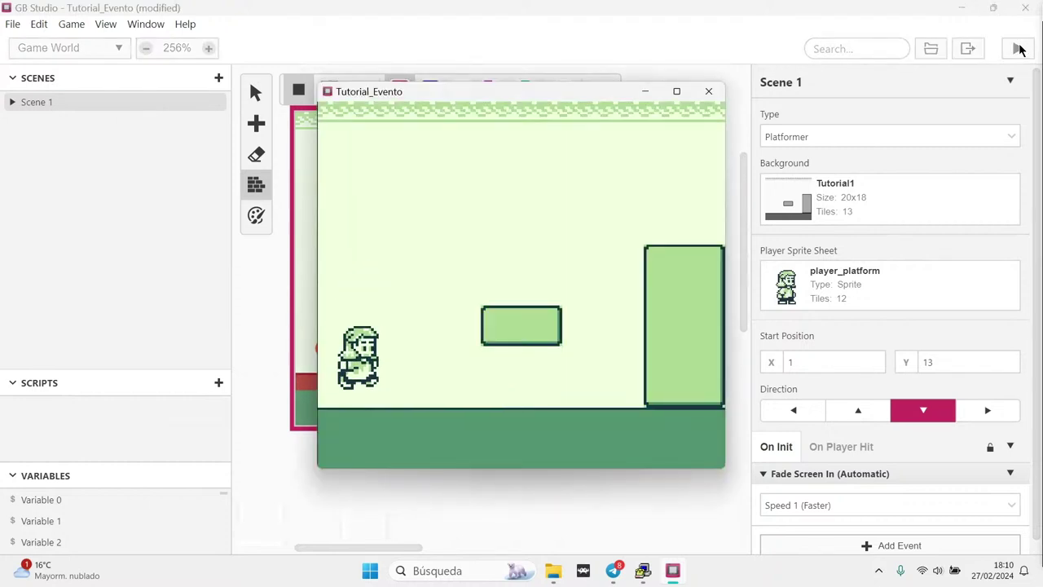
key(x)
key(Right)
key(x)
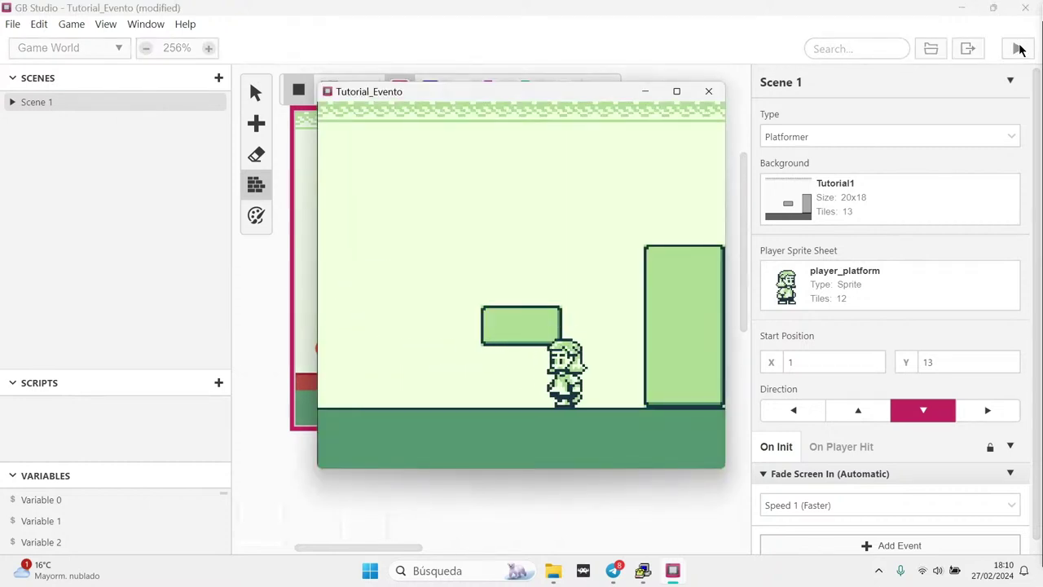
key(Left)
key(x)
key(Right)
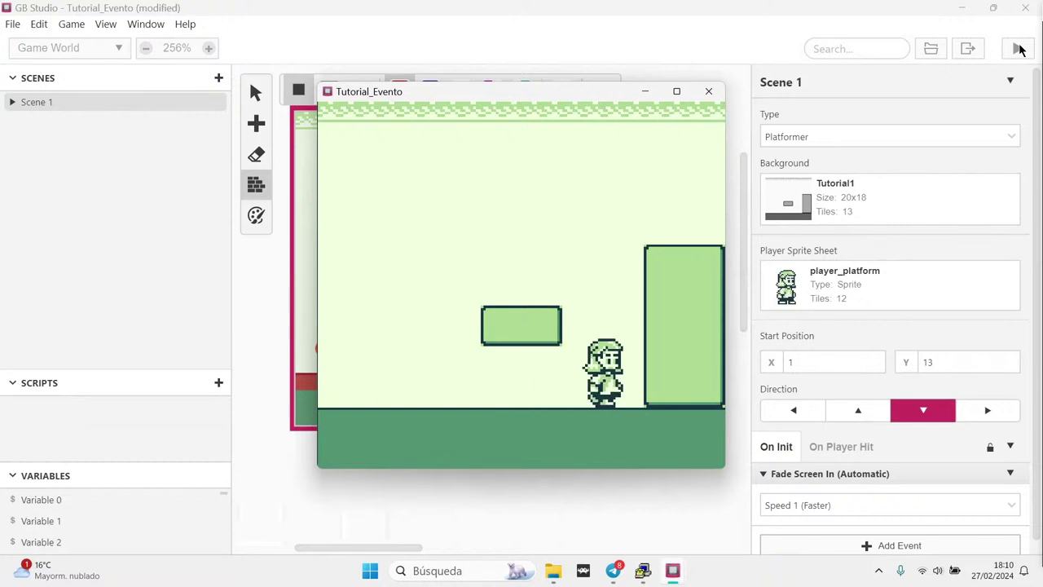
key(Left)
key(Right)
key(x)
key(Left)
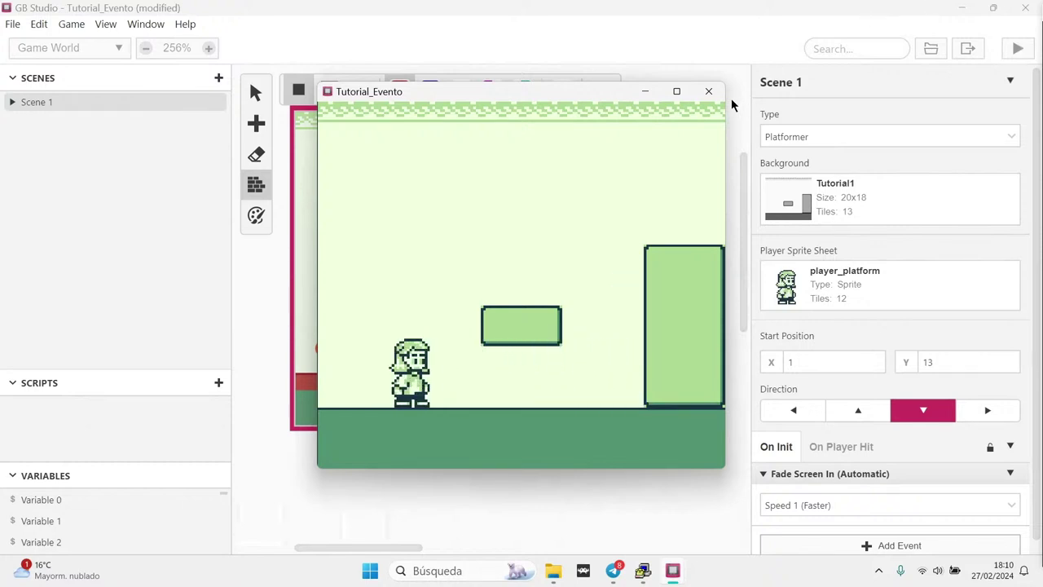
click(708, 91)
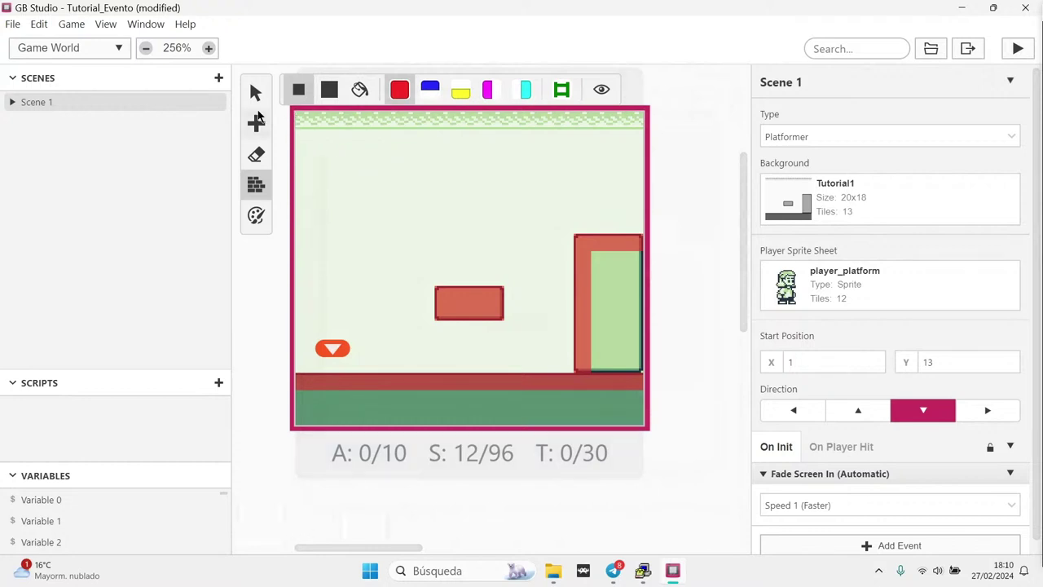
Add an actor to Scene 1 at X 7, Y 14, on the ground, and assign it the turnip sprite sheet
click(256, 121)
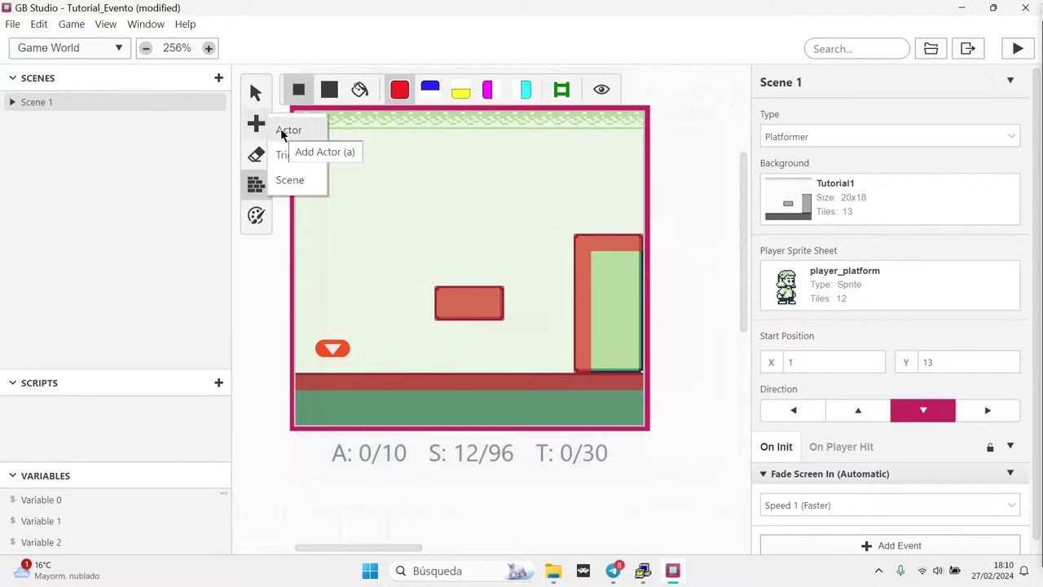
click(283, 131)
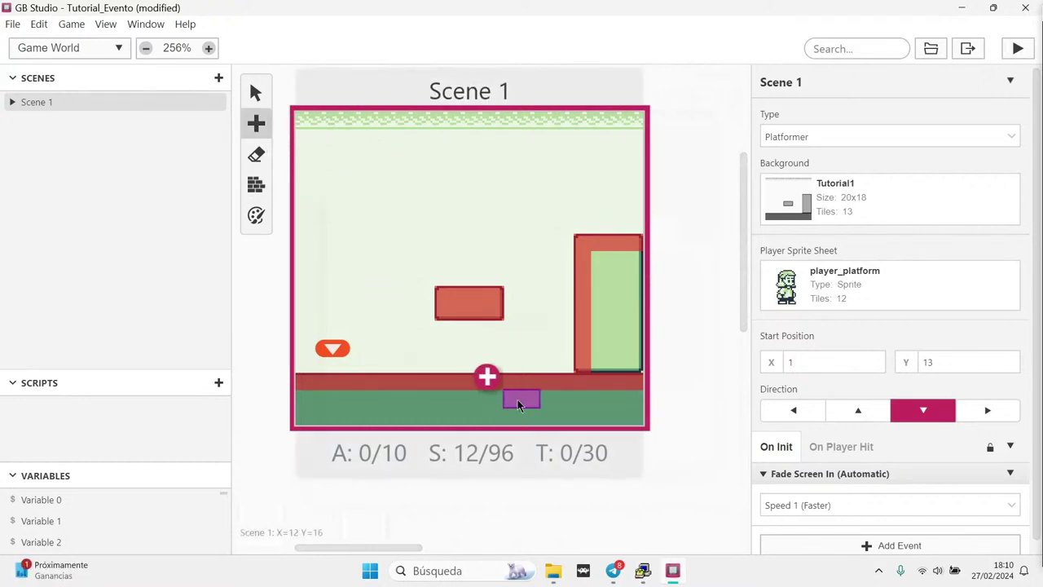
click(255, 123)
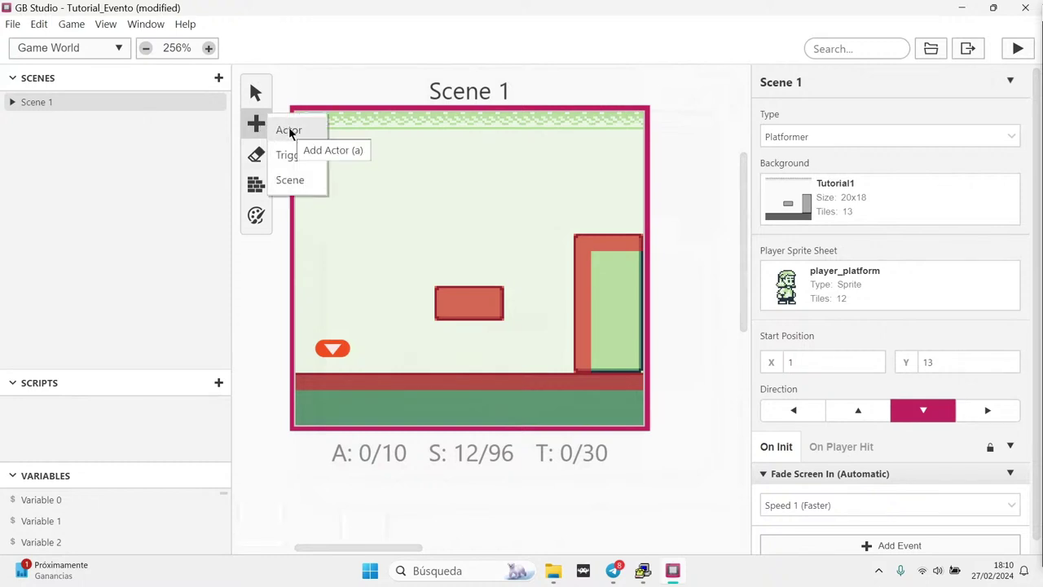
click(289, 131)
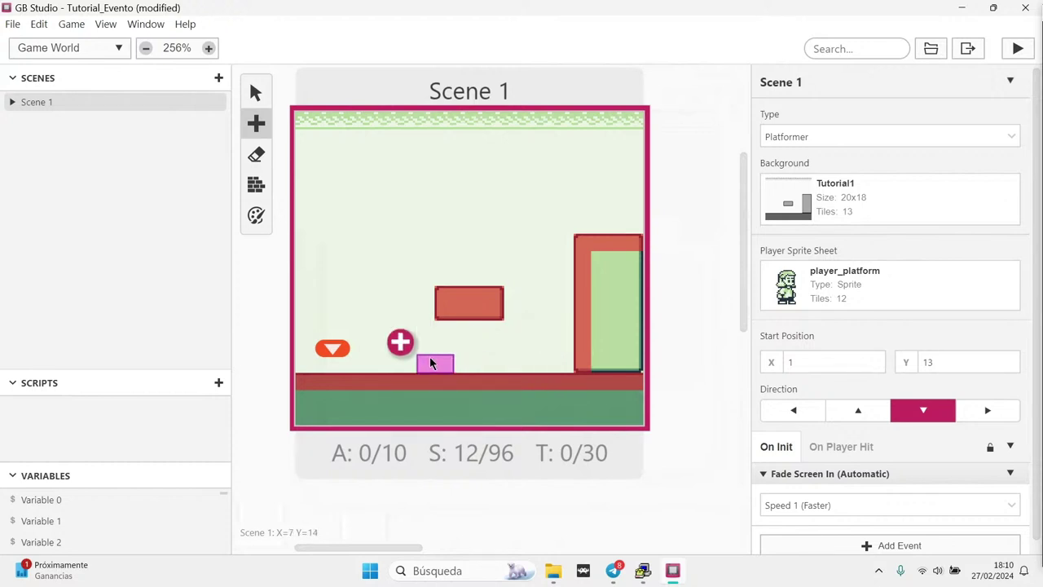
click(431, 363)
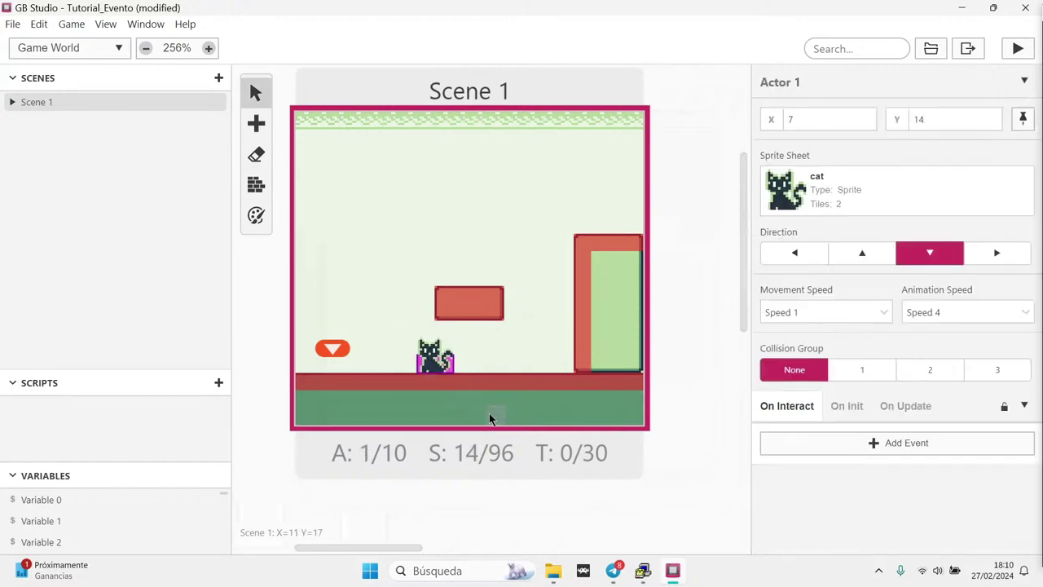
click(843, 197)
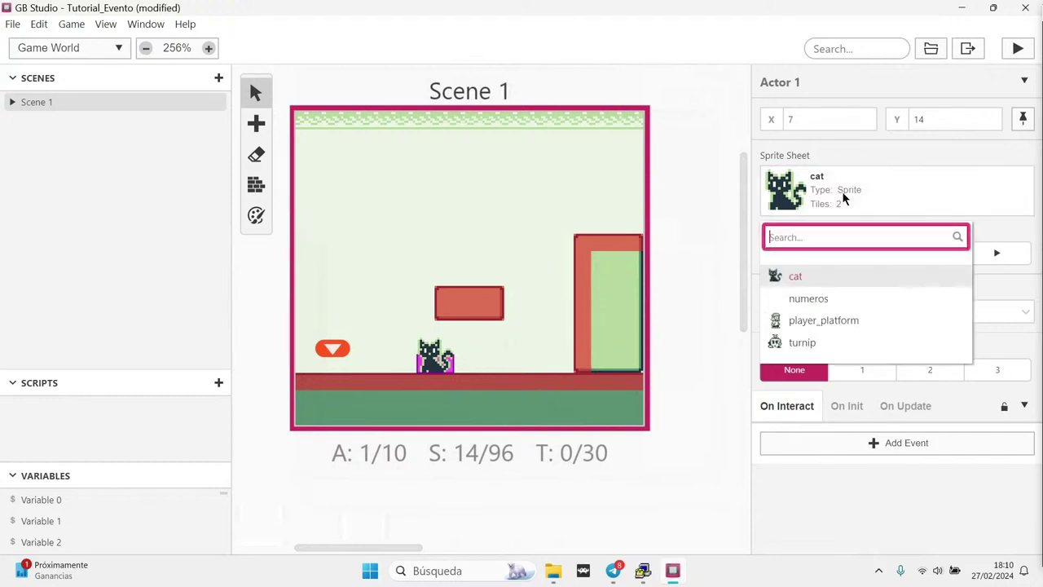
click(803, 342)
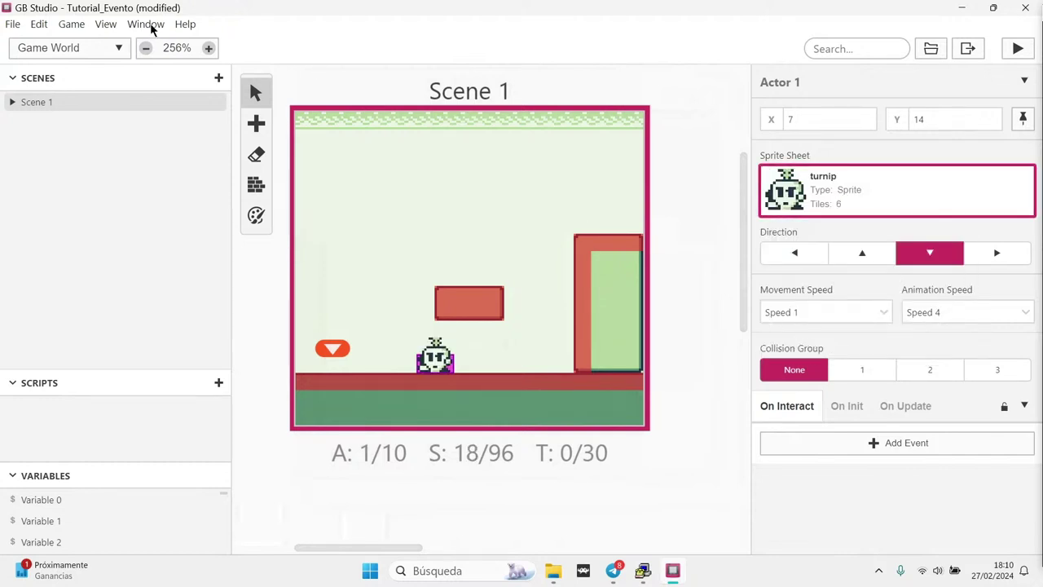
Open the turnip sprite in the sprite editor and set its animation type to Four Directions + Movement
click(97, 51)
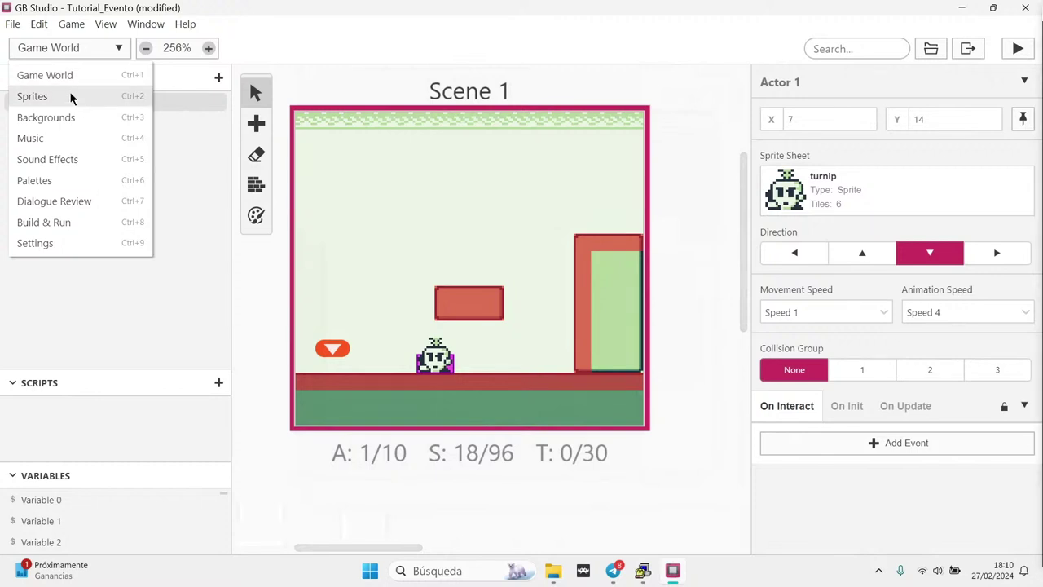
click(71, 97)
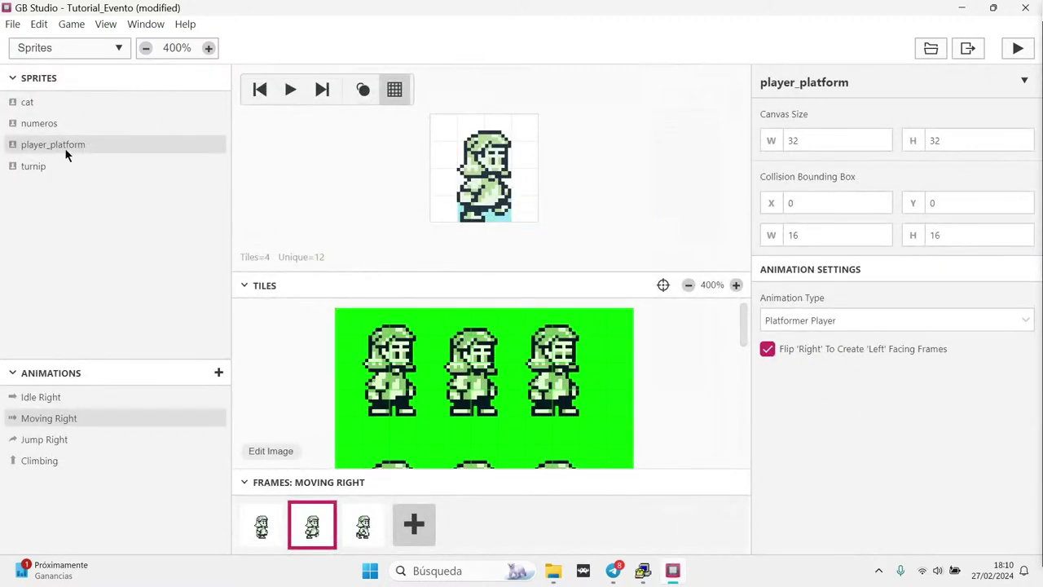
click(50, 168)
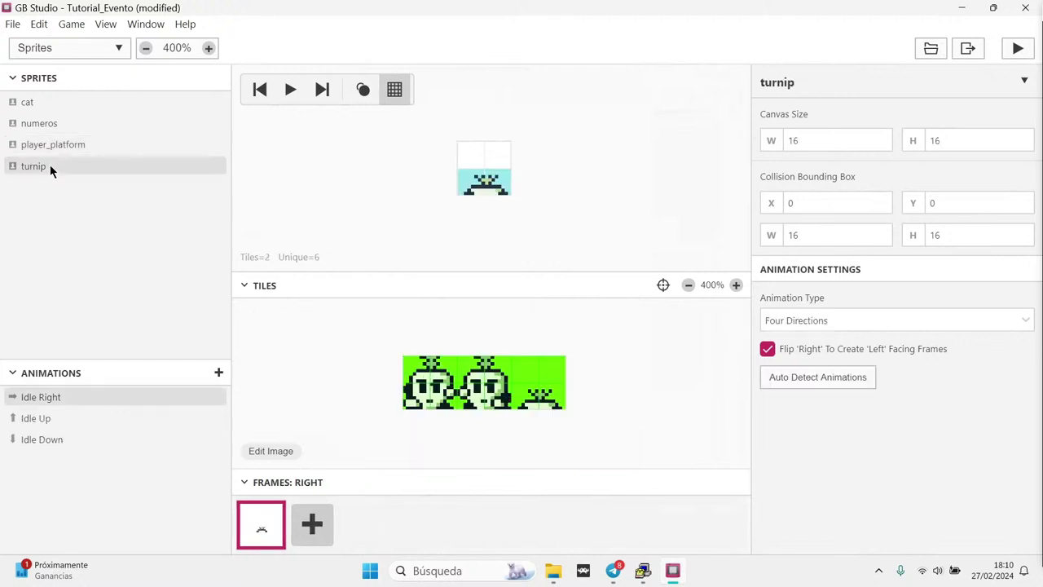
click(798, 322)
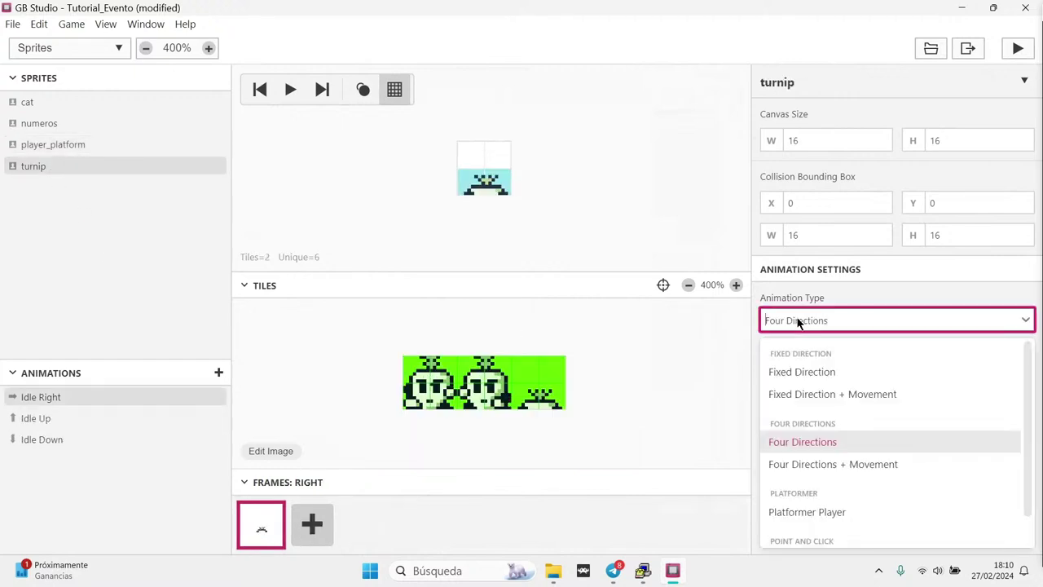
click(821, 463)
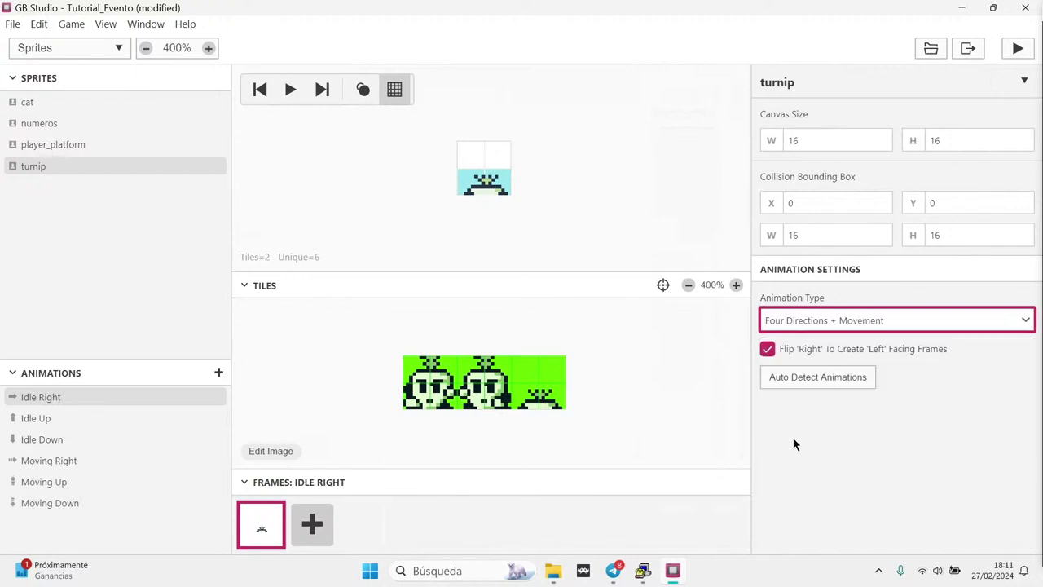
Replace the contents of the turnip's Idle Right frame with the first turnip pose, flipped horizontally
drag(540, 219, 575, 188)
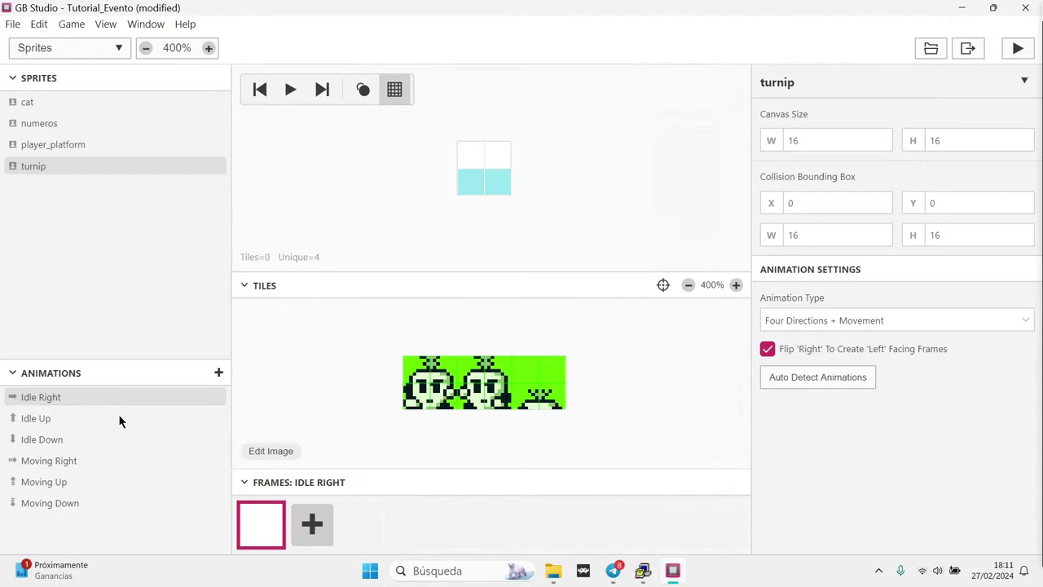
drag(405, 358, 456, 409)
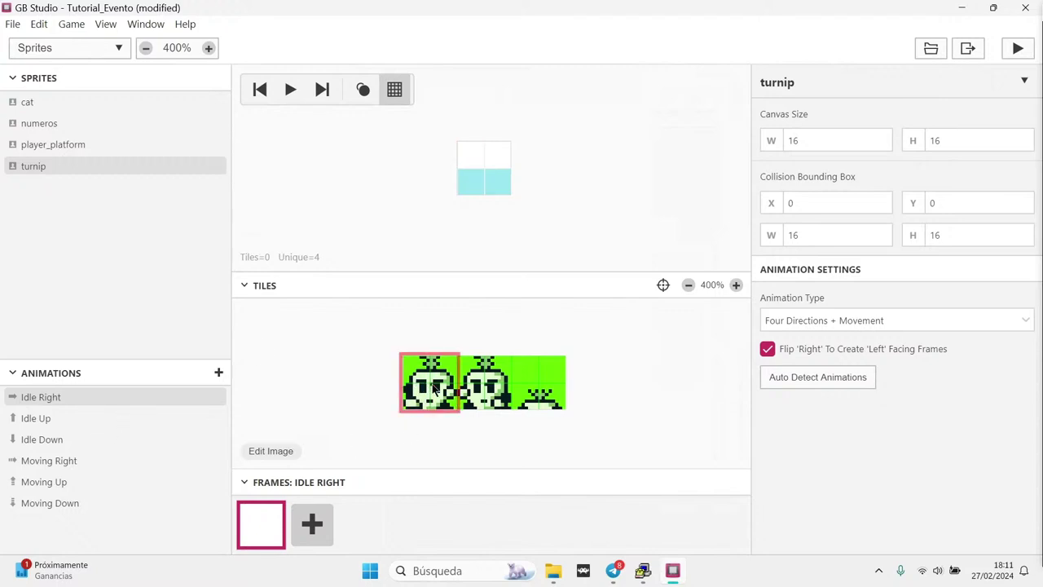
click(486, 169)
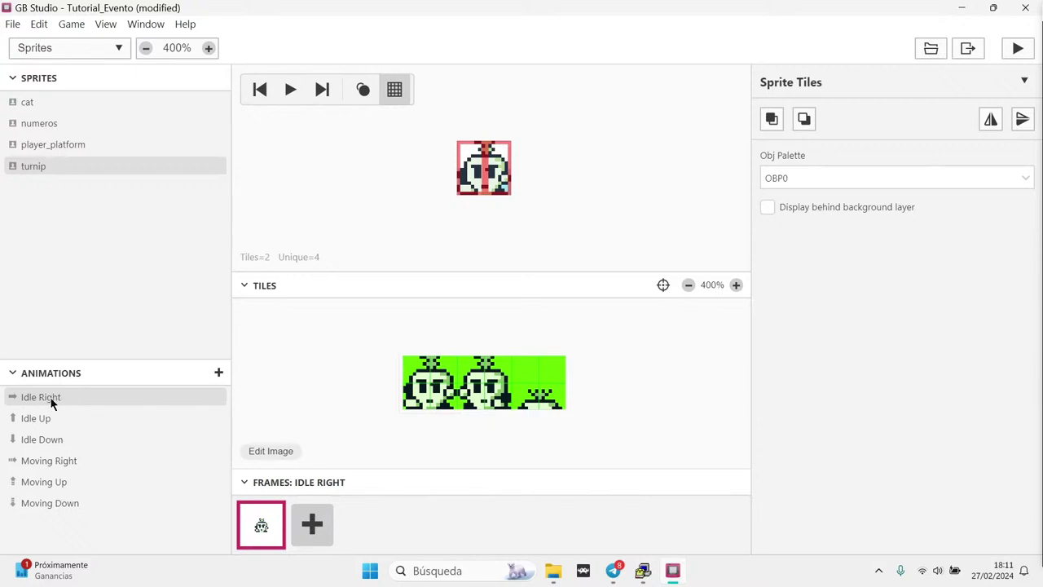
click(990, 120)
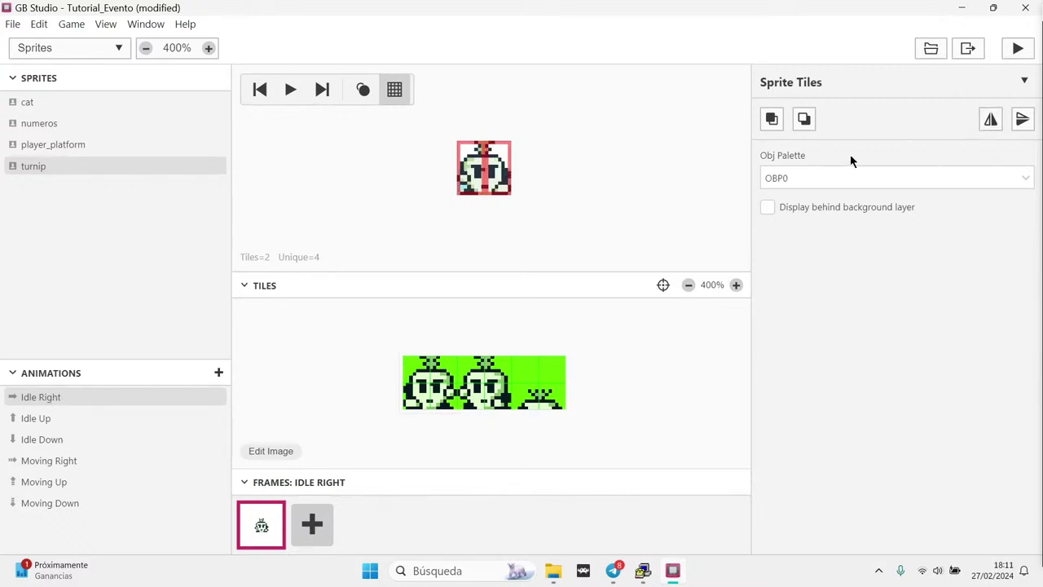
click(608, 174)
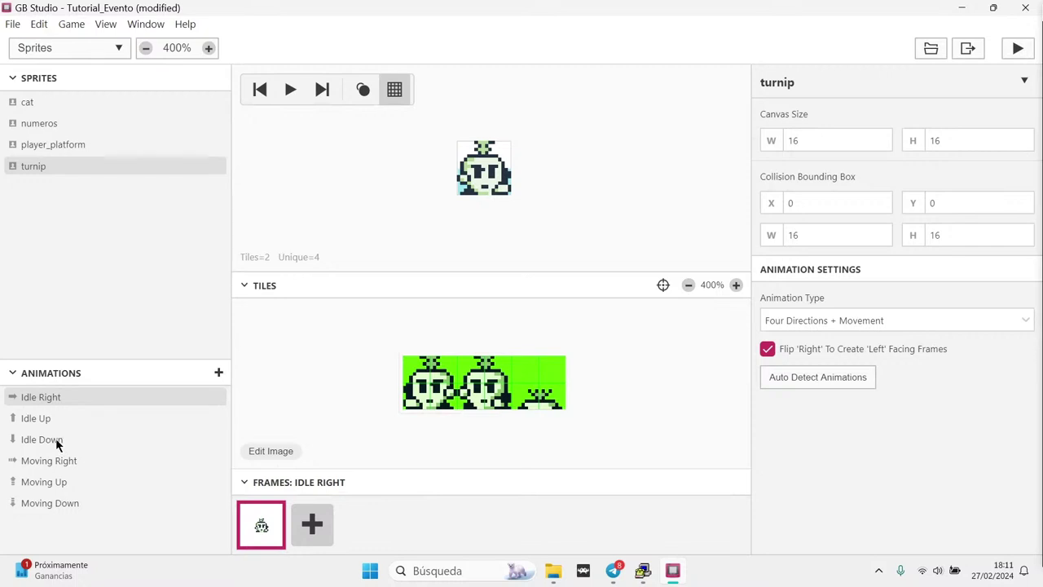
Build the turnip's Moving Right animation from two frames, the first and second turnip poses both flipped horizontally, and play it back
click(64, 463)
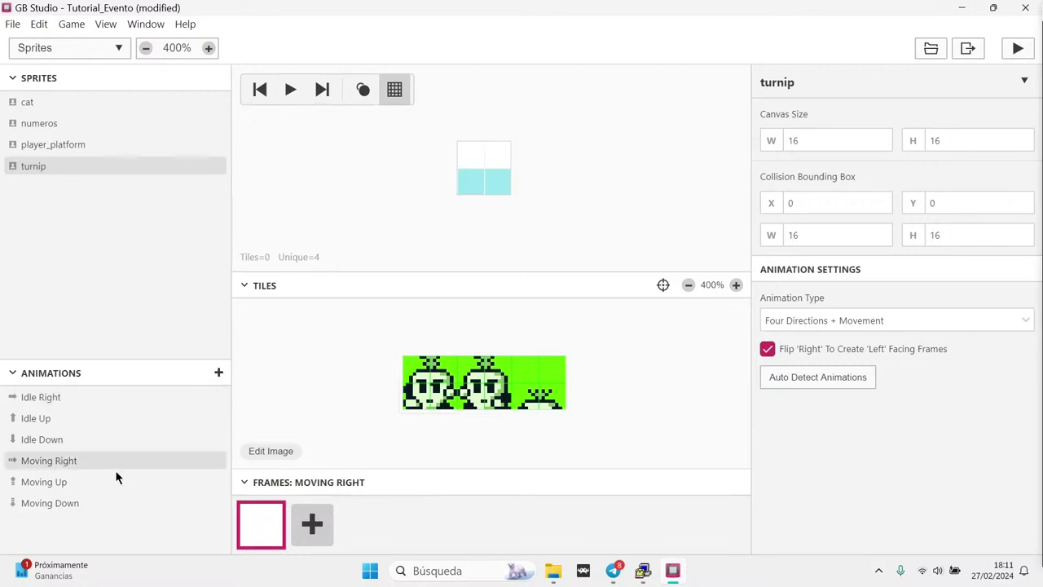
click(488, 172)
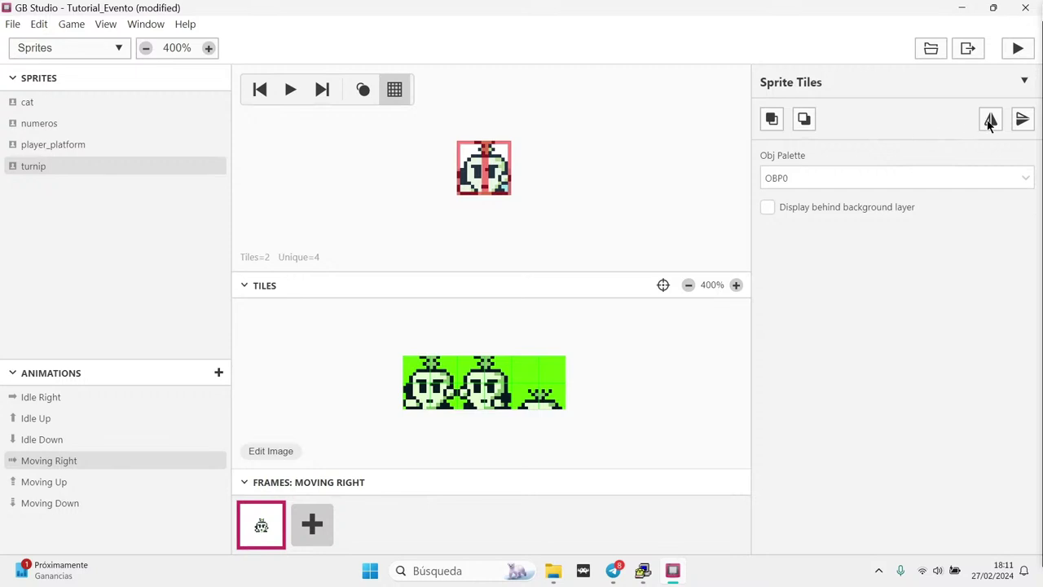
click(316, 525)
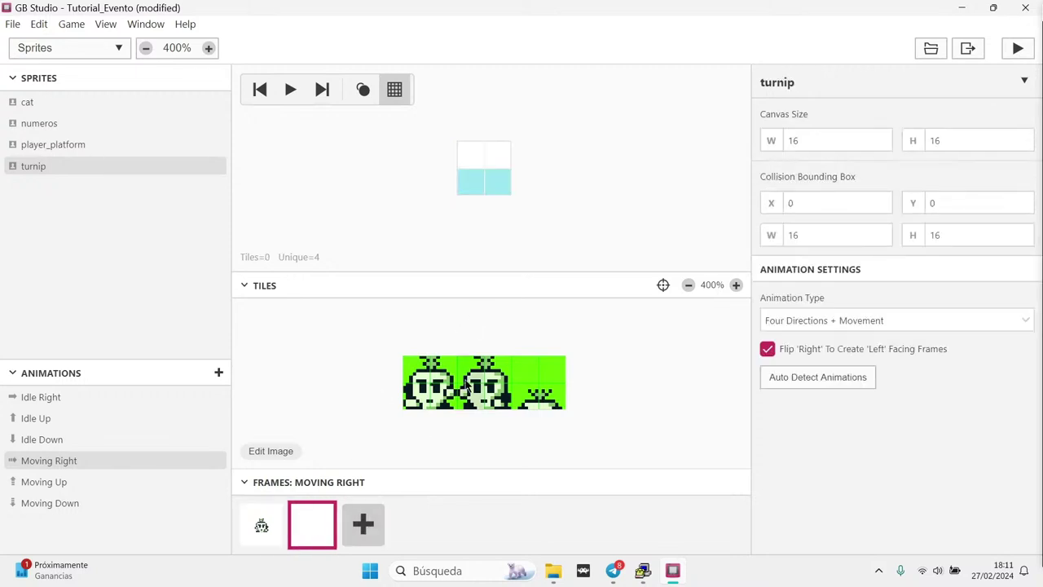
click(466, 390)
click(489, 171)
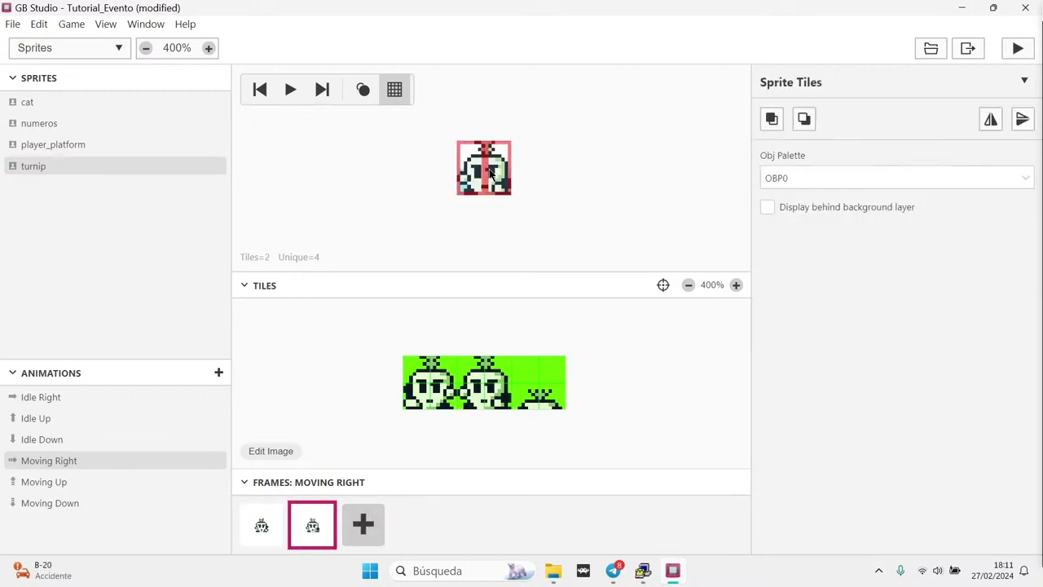
click(990, 119)
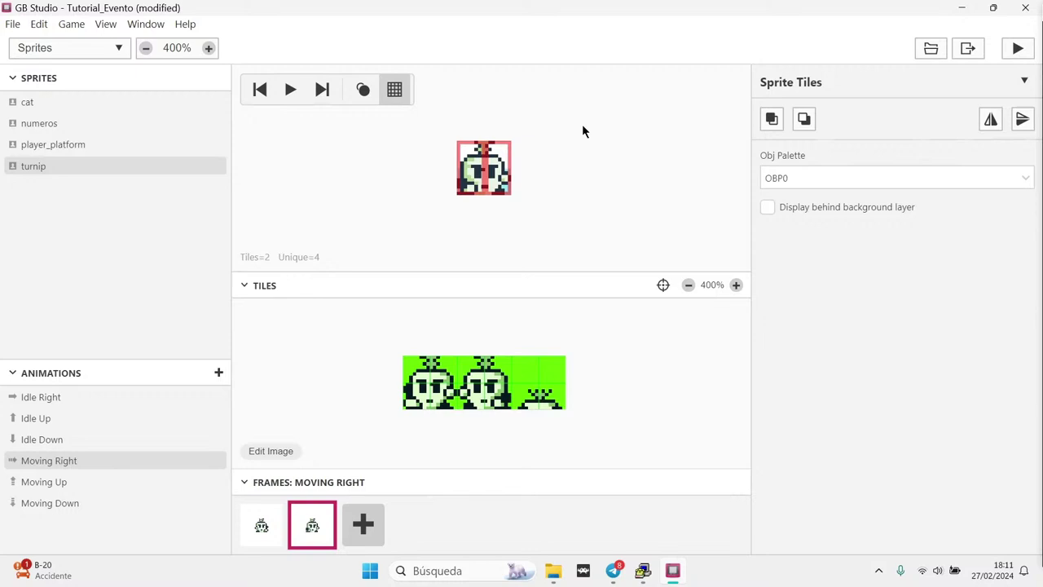
click(290, 90)
Return to the game world, move the turnip actor to X 6, Y 14 in Scene 1 and set its collision group to 2
click(102, 51)
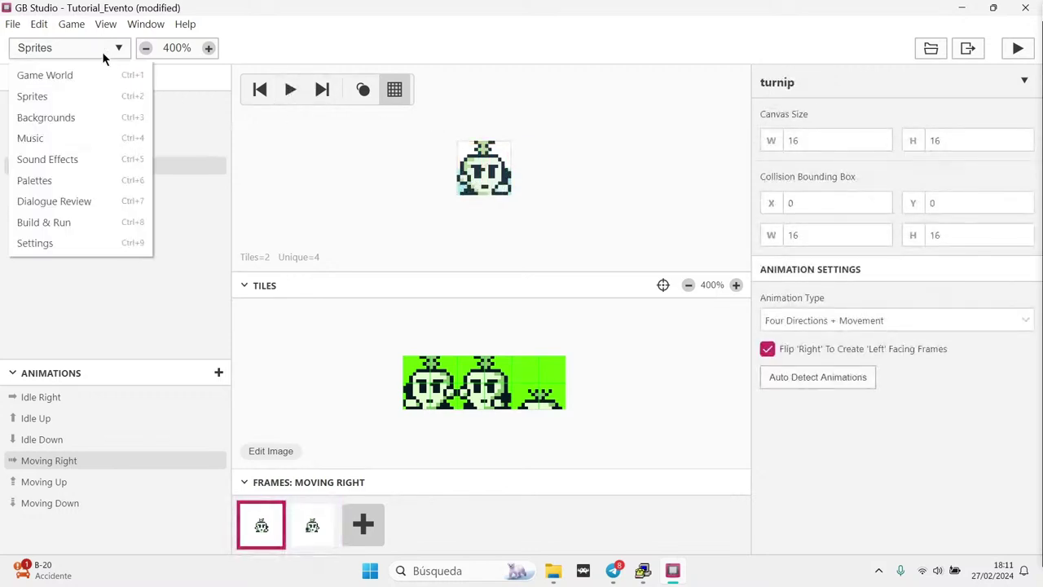
click(100, 70)
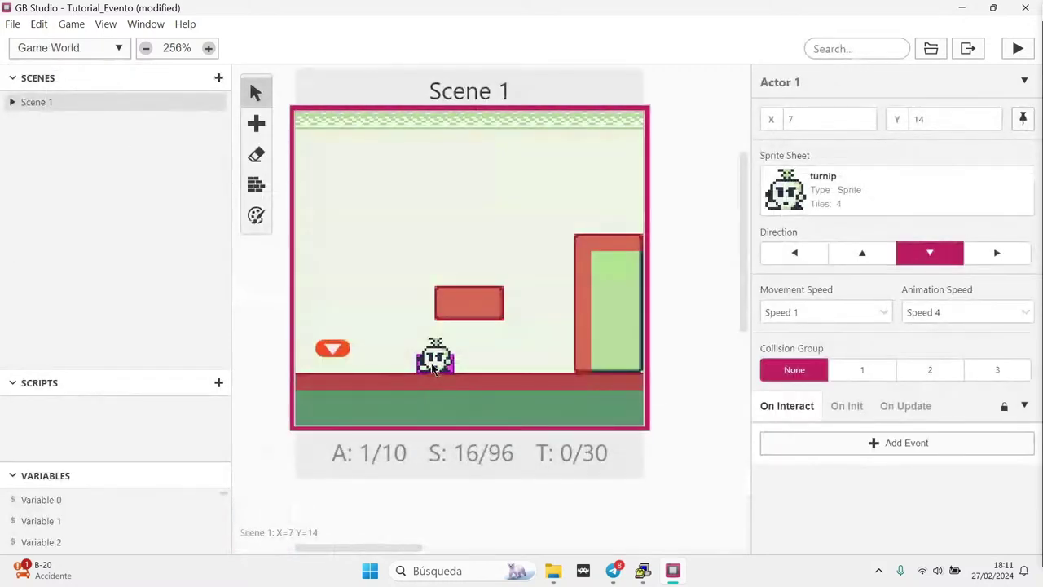
drag(434, 369, 417, 367)
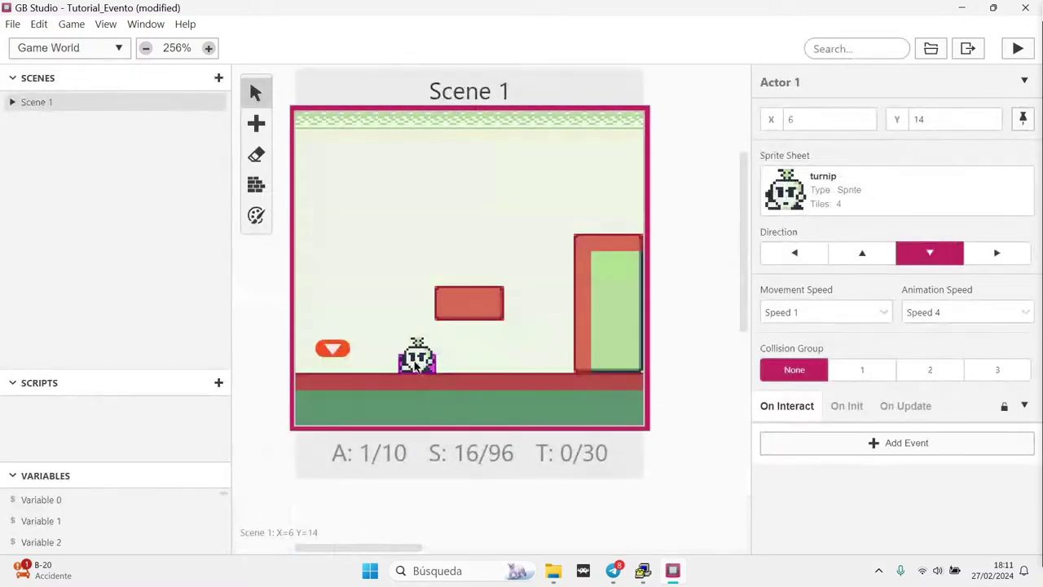
click(363, 322)
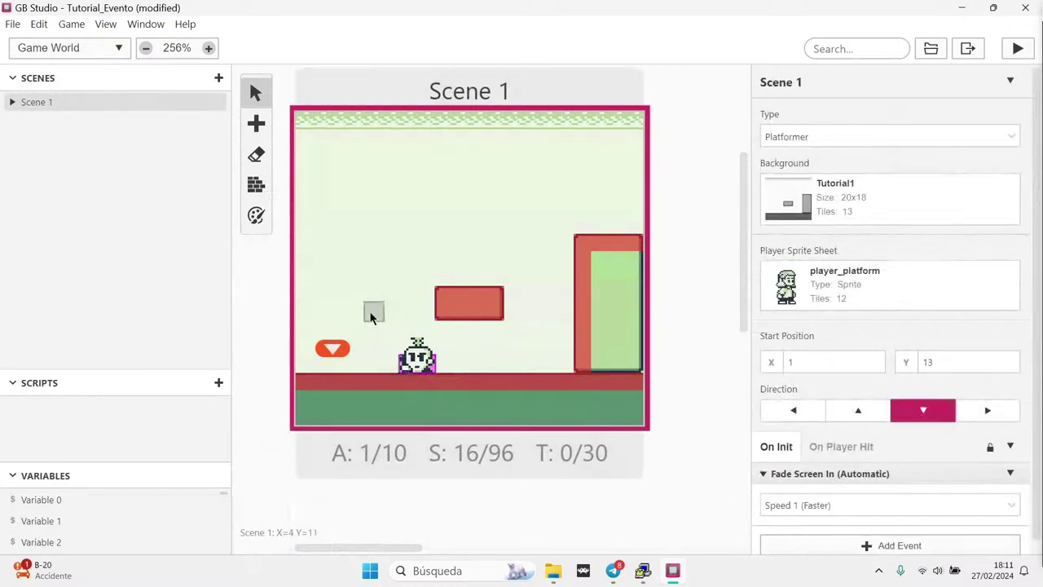
click(416, 366)
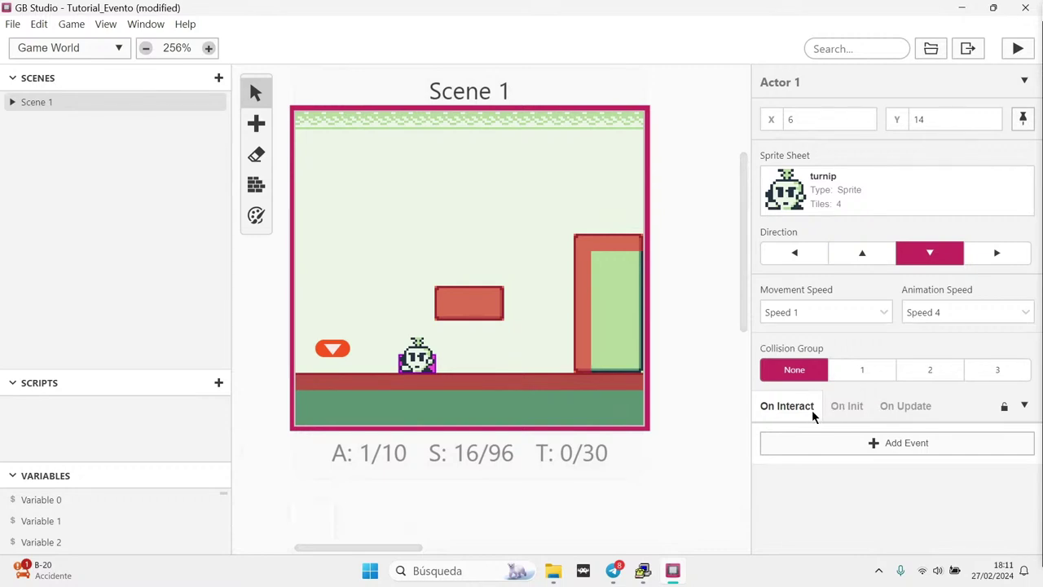
click(929, 370)
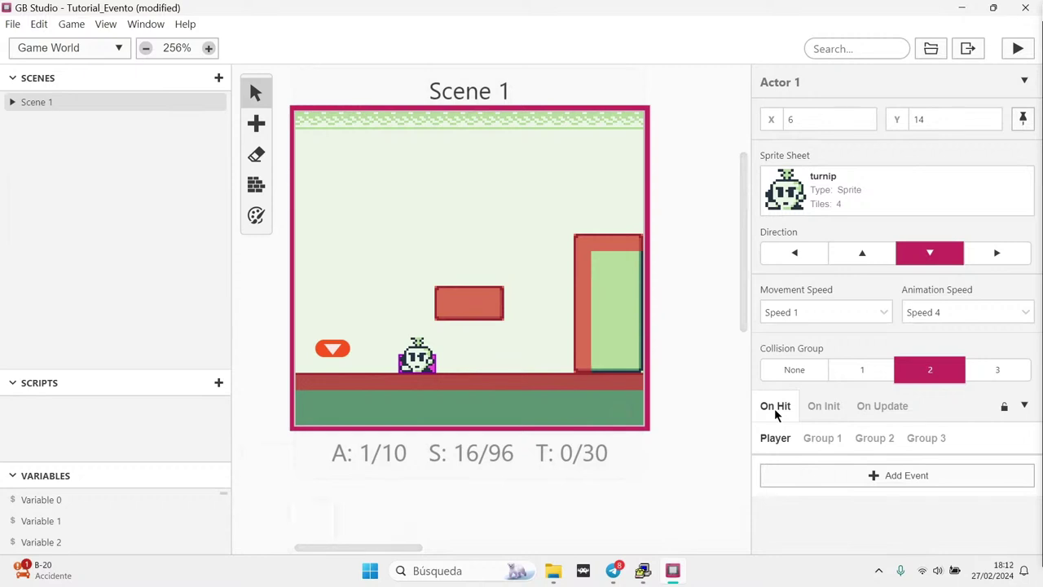
Add an If Actor Relative To Actor event to the turnip's On Hit Player script, checking that the Player Is Above Self
click(784, 479)
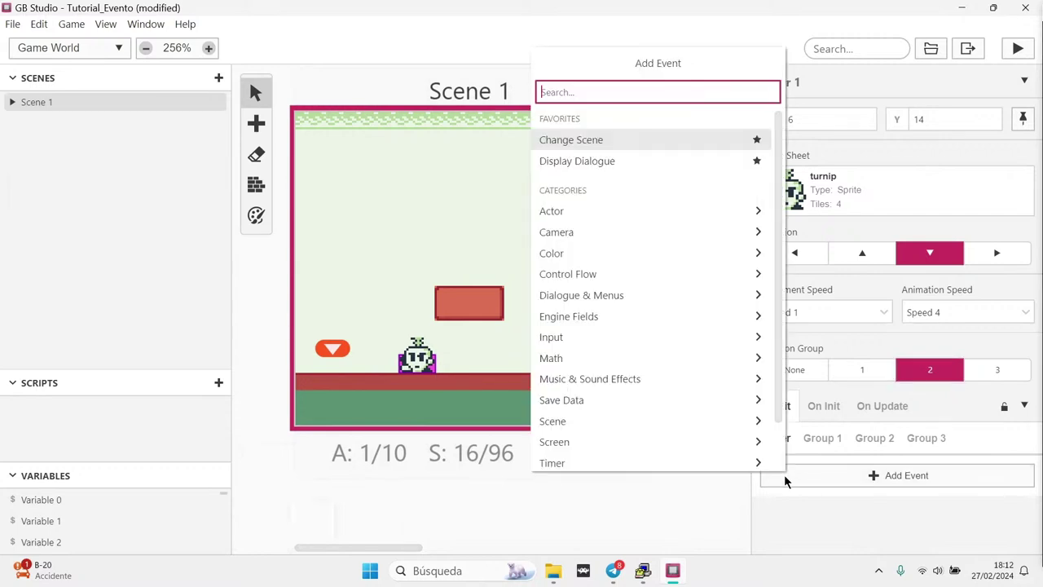
text(rela)
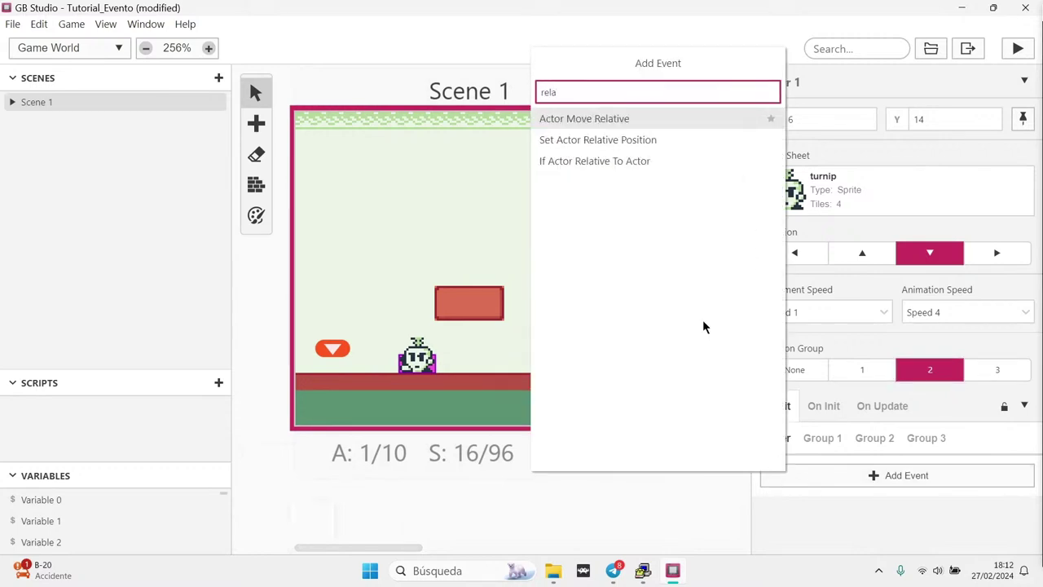
click(594, 162)
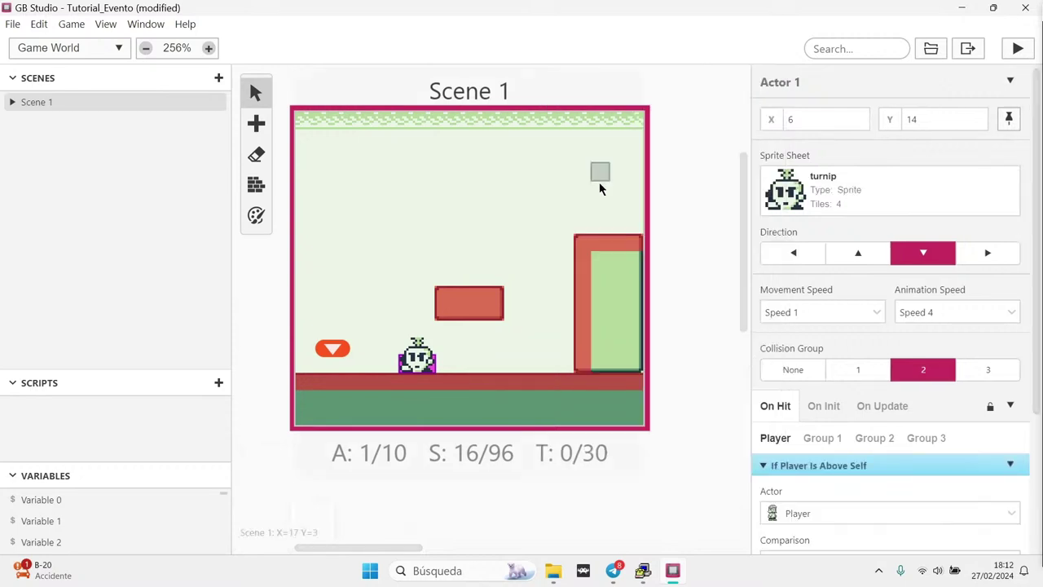
scroll(868, 470, down, 3)
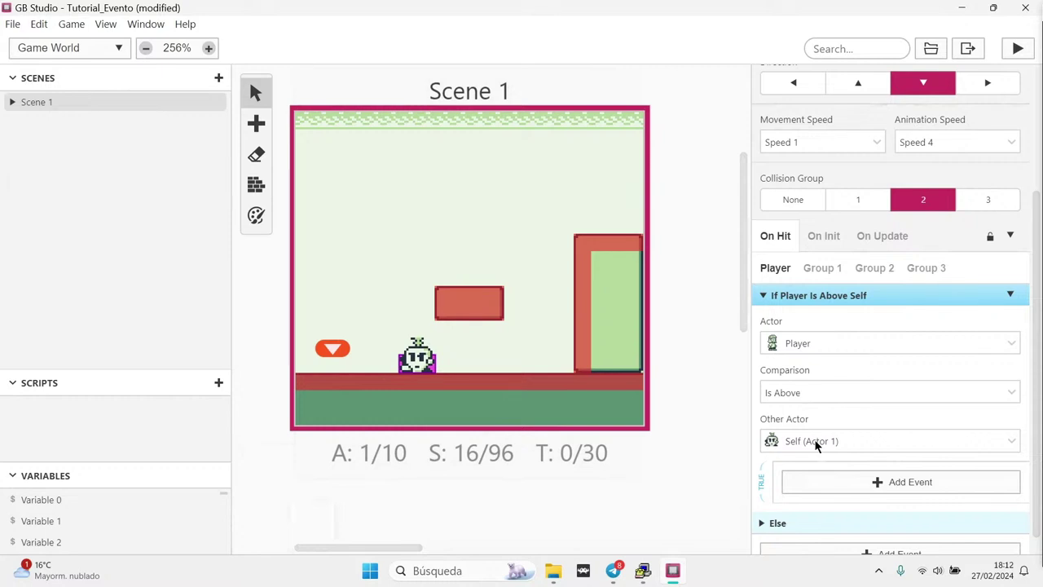
click(805, 395)
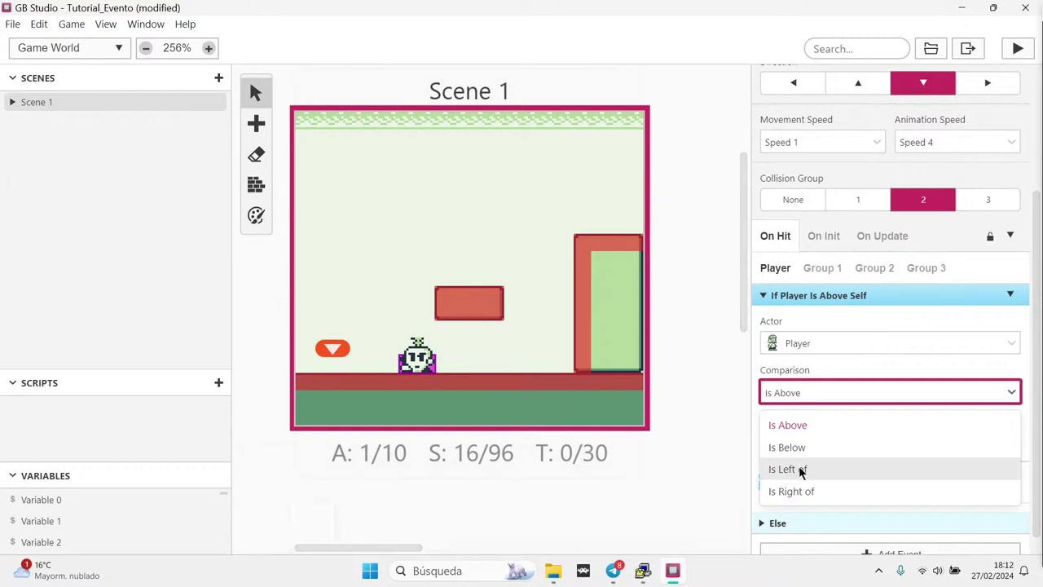
click(816, 425)
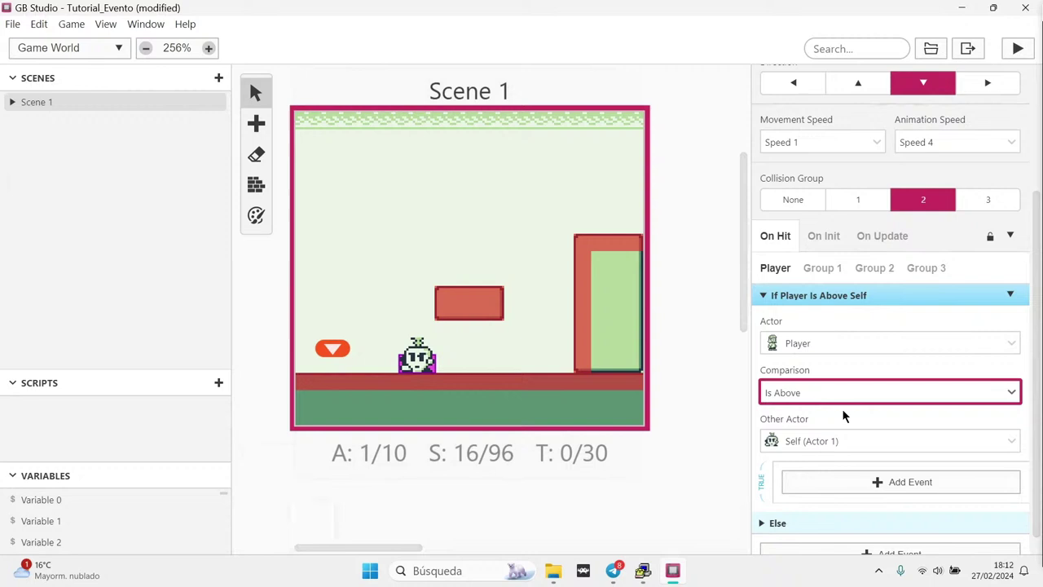
Add a Deactivate Actor event for Self to the true branch of the If Player Is Above Self condition
click(820, 484)
text(dea)
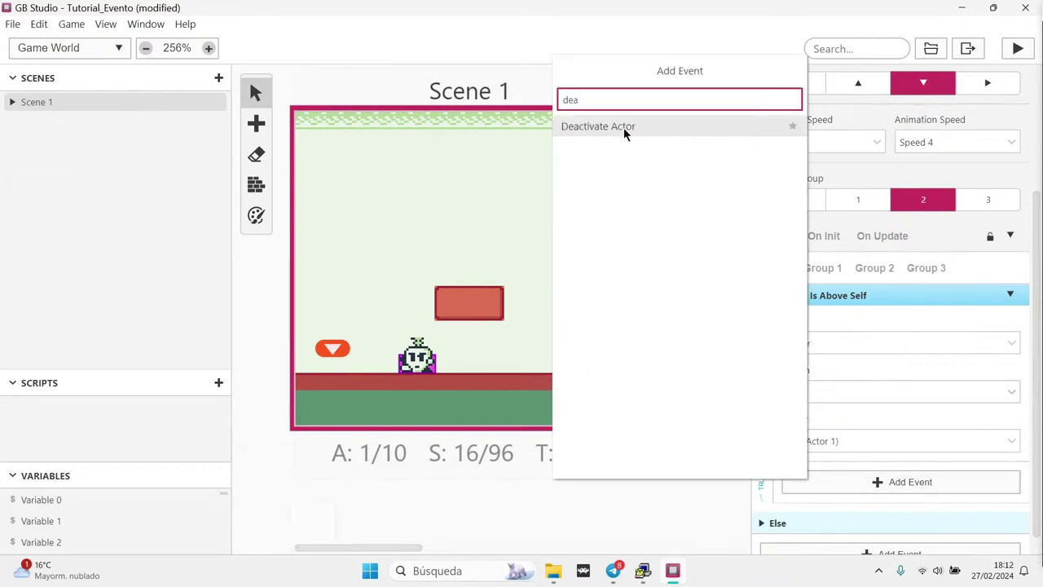
click(625, 129)
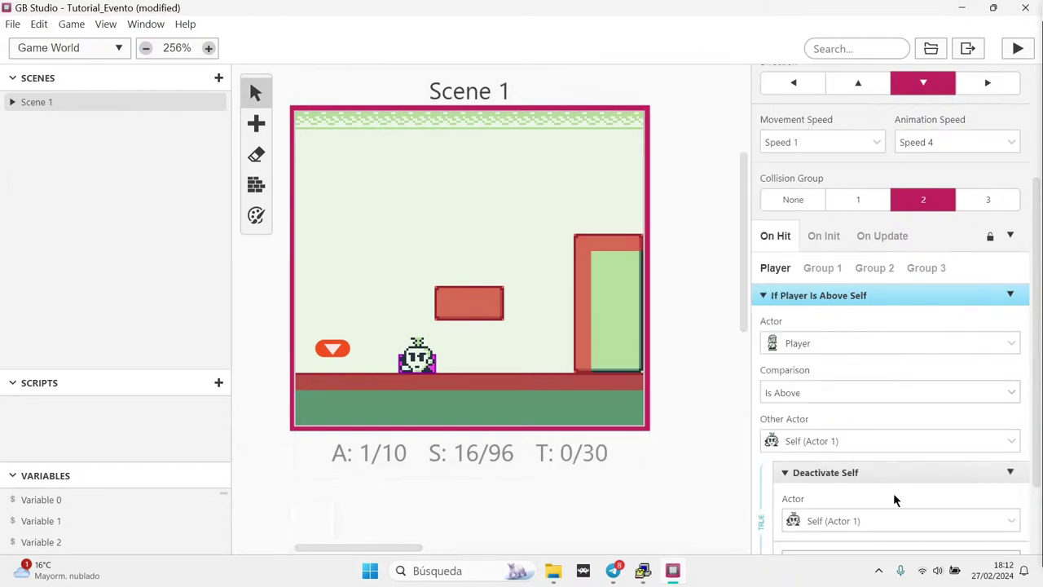
click(881, 471)
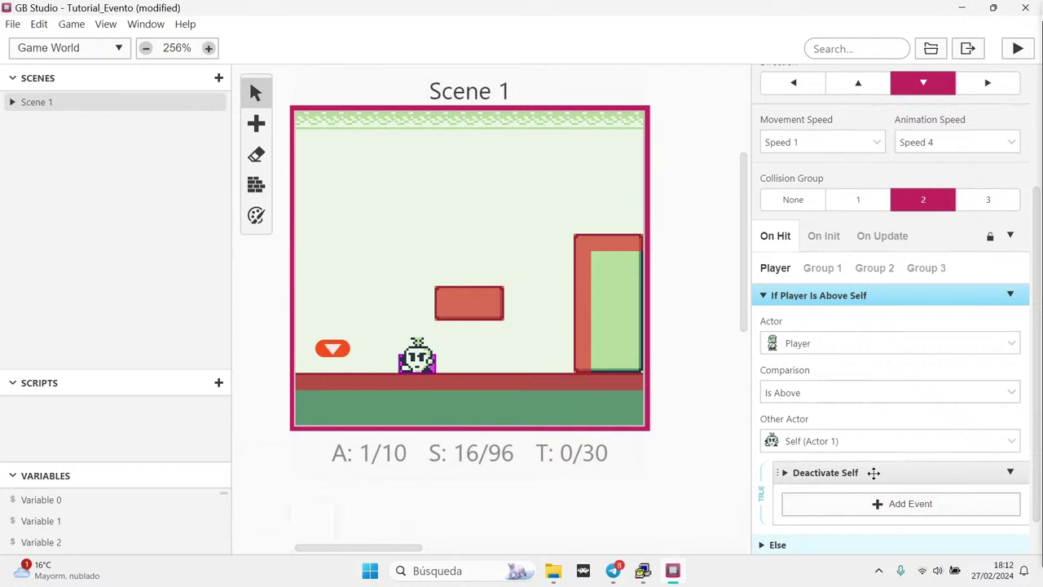
Insert a Player Bounce event with Medium height before the Deactivate Self event in the true branch
click(1010, 472)
click(995, 469)
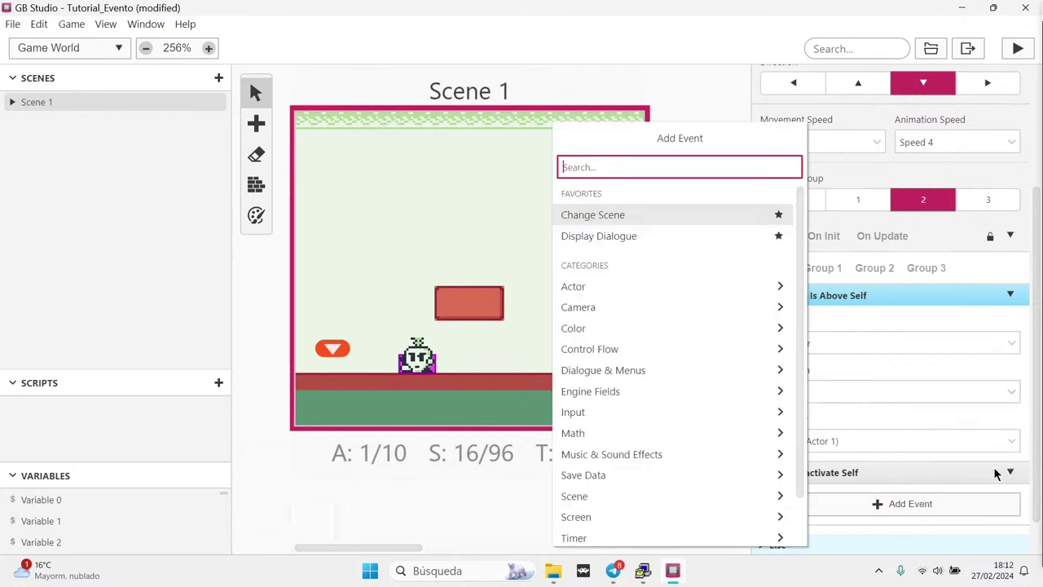
text(bou)
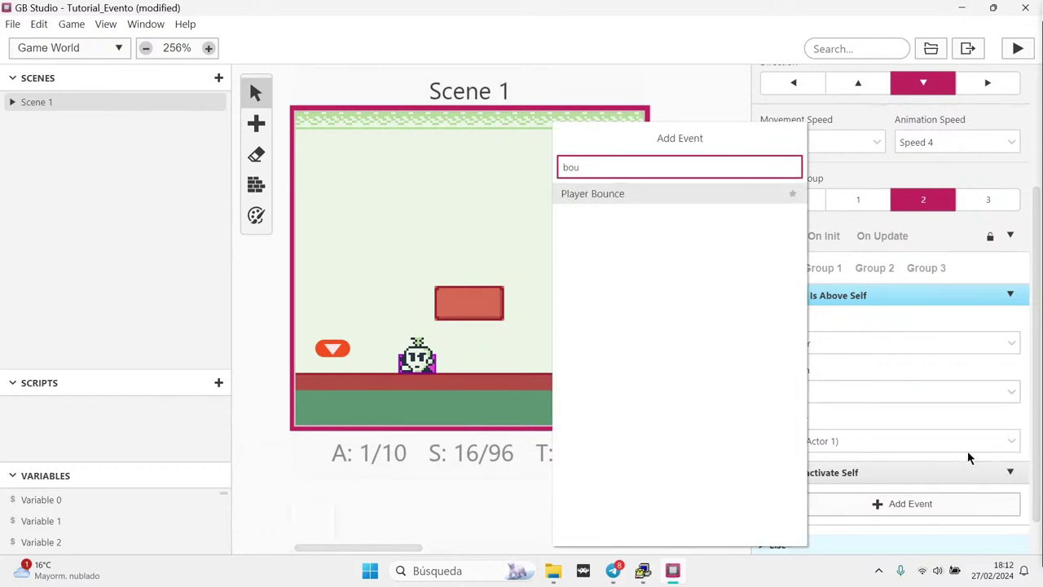
click(609, 194)
scroll(842, 496, down, 3)
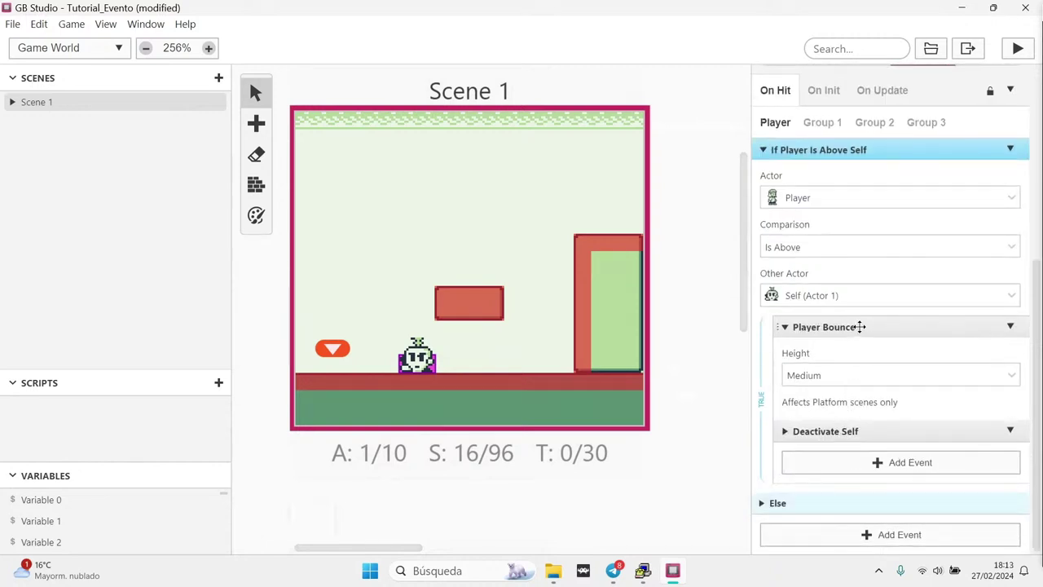
click(859, 326)
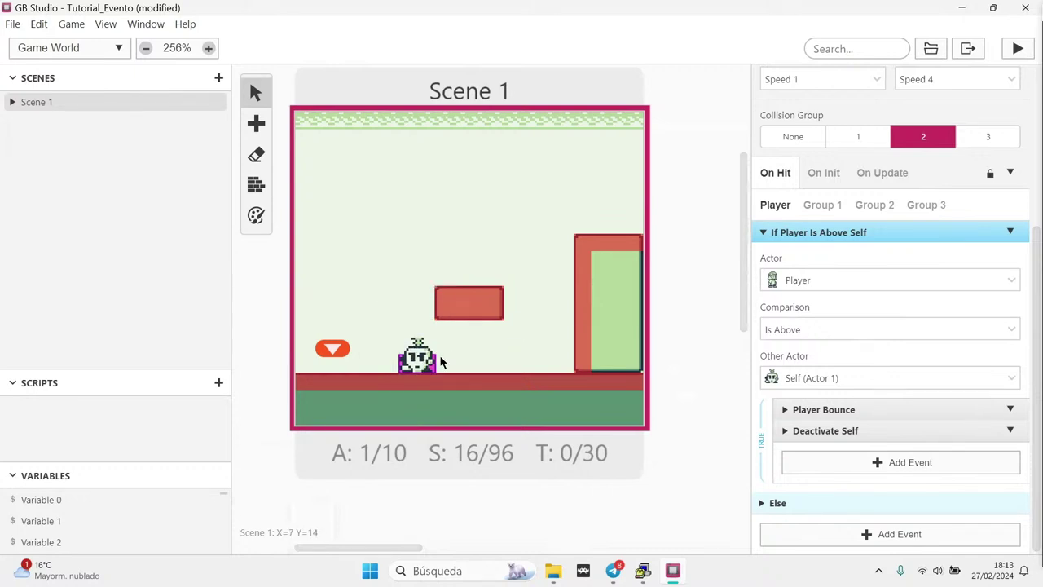
Run the game to test jumping onto the turnip enemy, and close it
click(1017, 50)
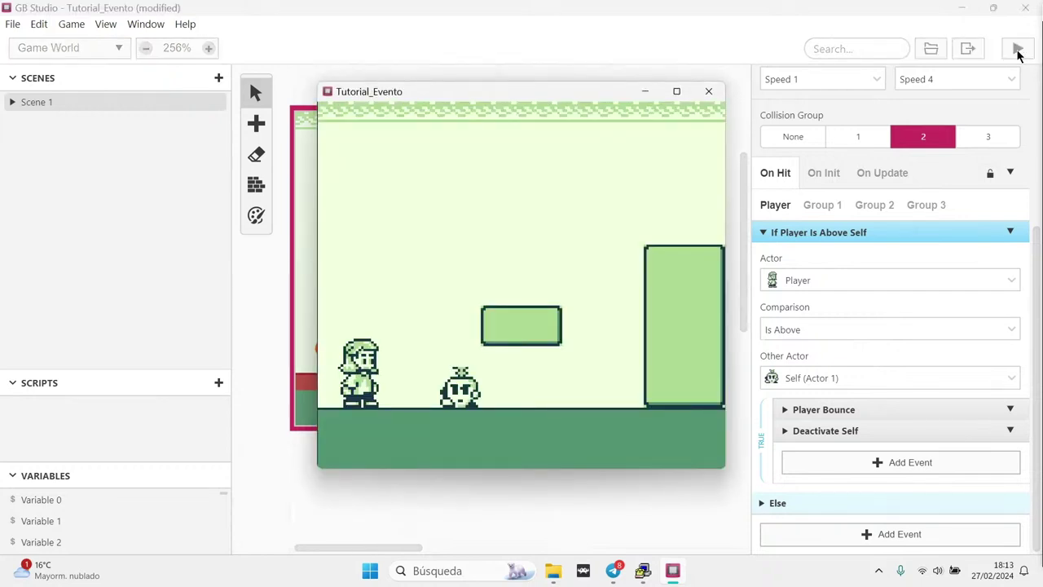
key(Left)
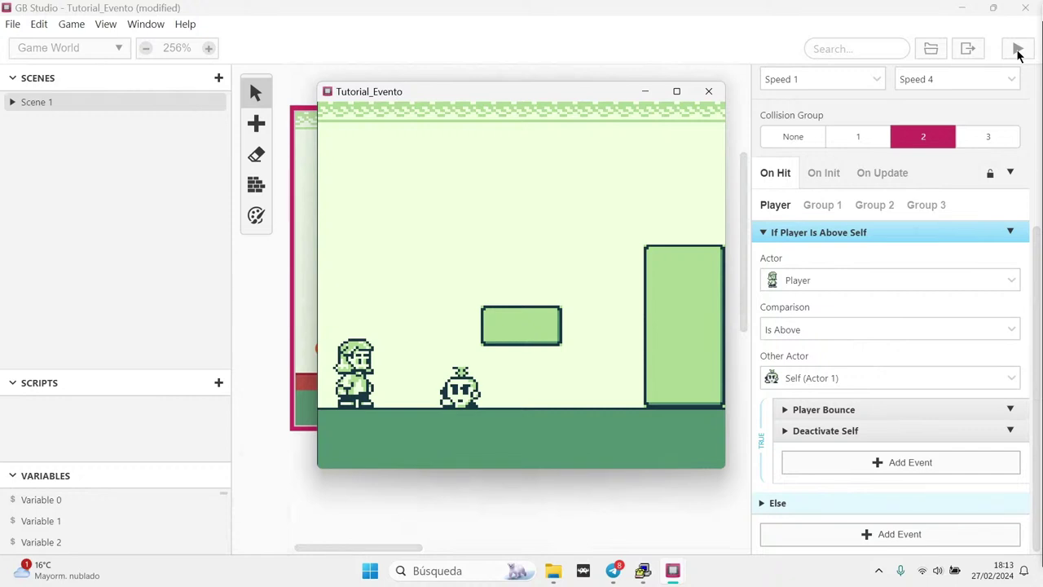
key(Right)
key(z)
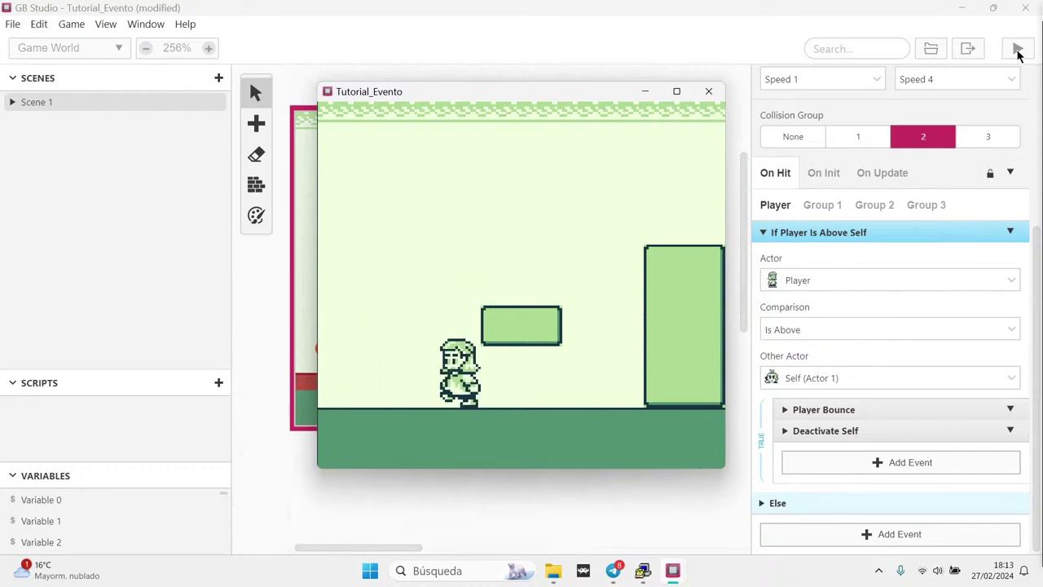
key(Left)
key(Right)
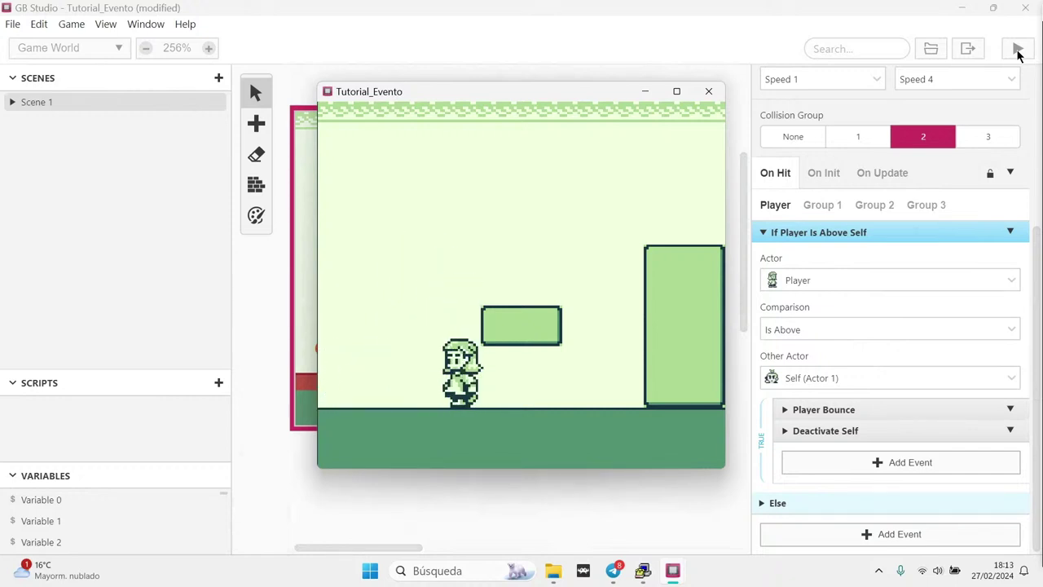
key(Left)
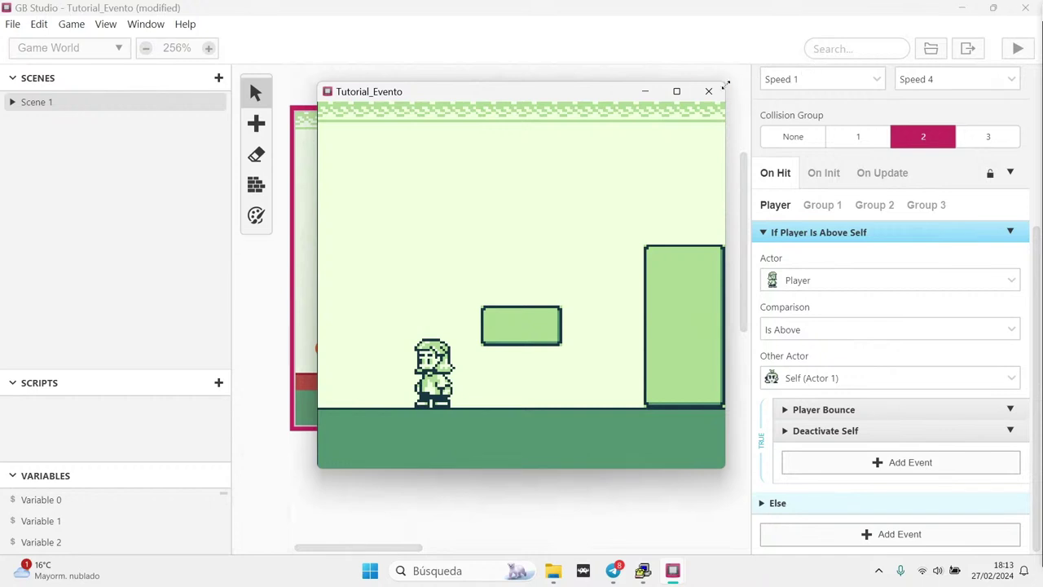
click(708, 90)
Add an Actor Move Relative event to the turnip's On Update script, moving Self by X -2 tiles
scroll(813, 251, up, 3)
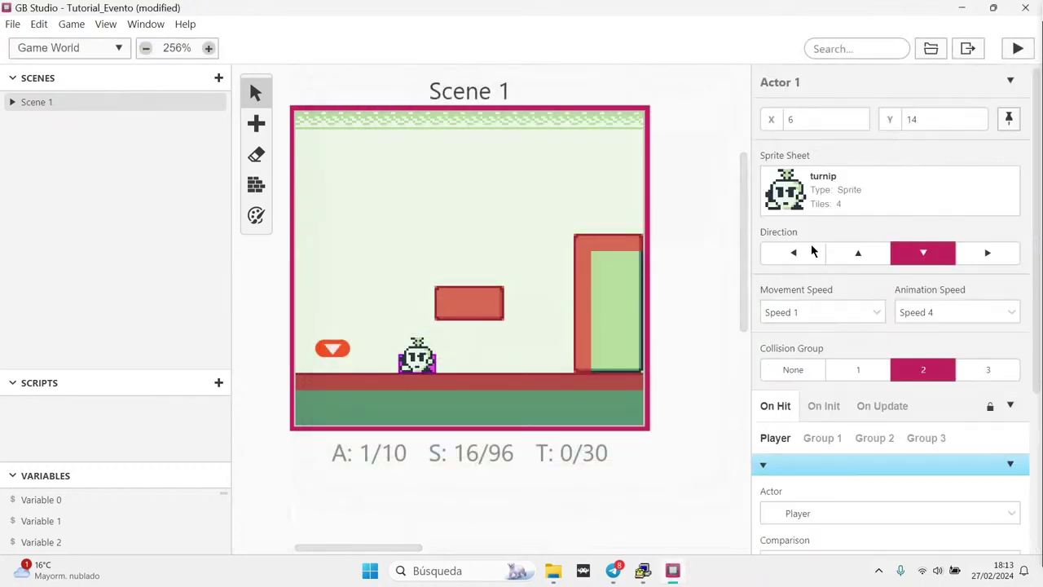
click(880, 407)
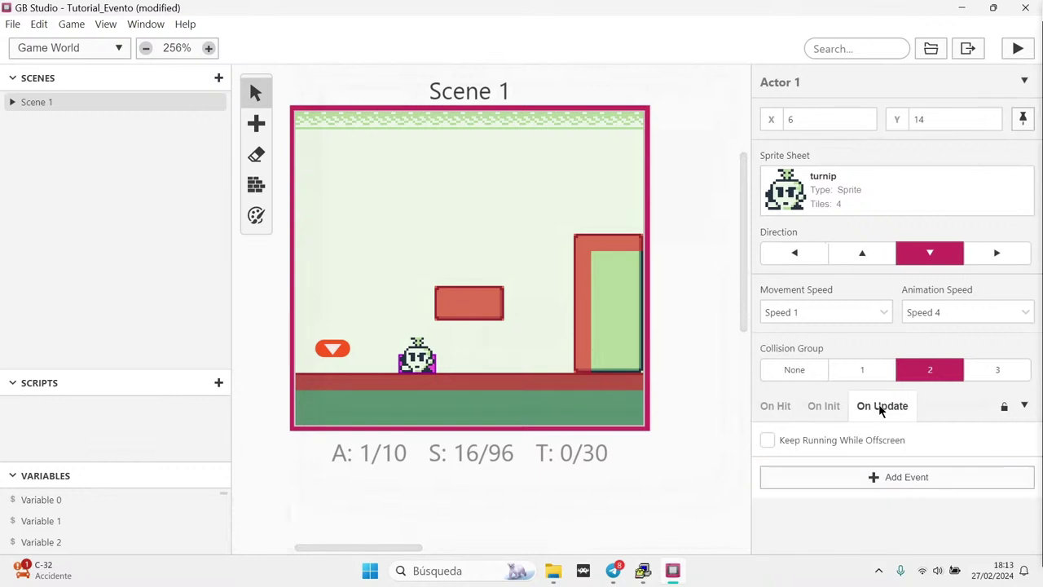
click(833, 484)
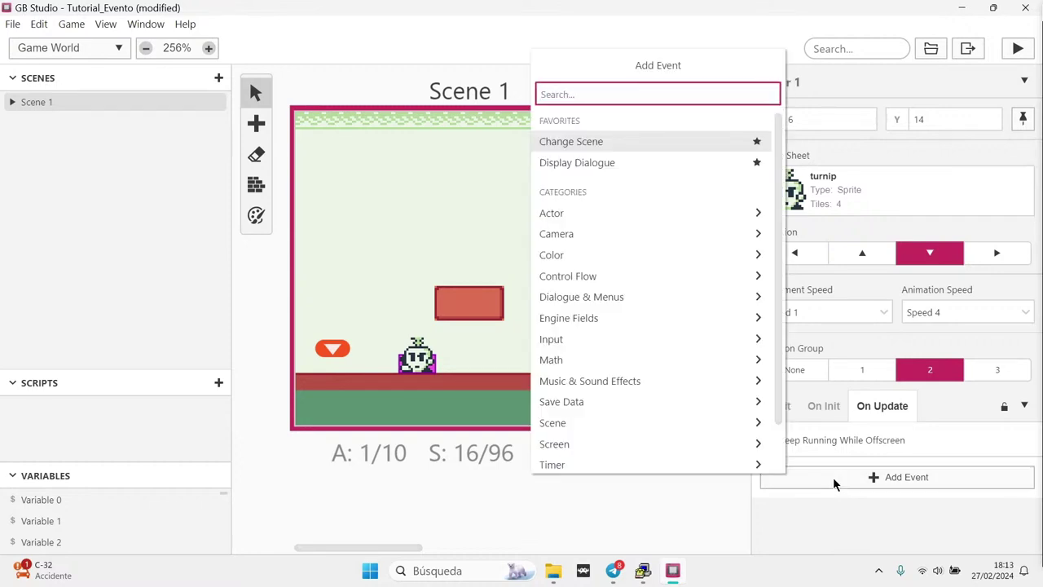
text(rela)
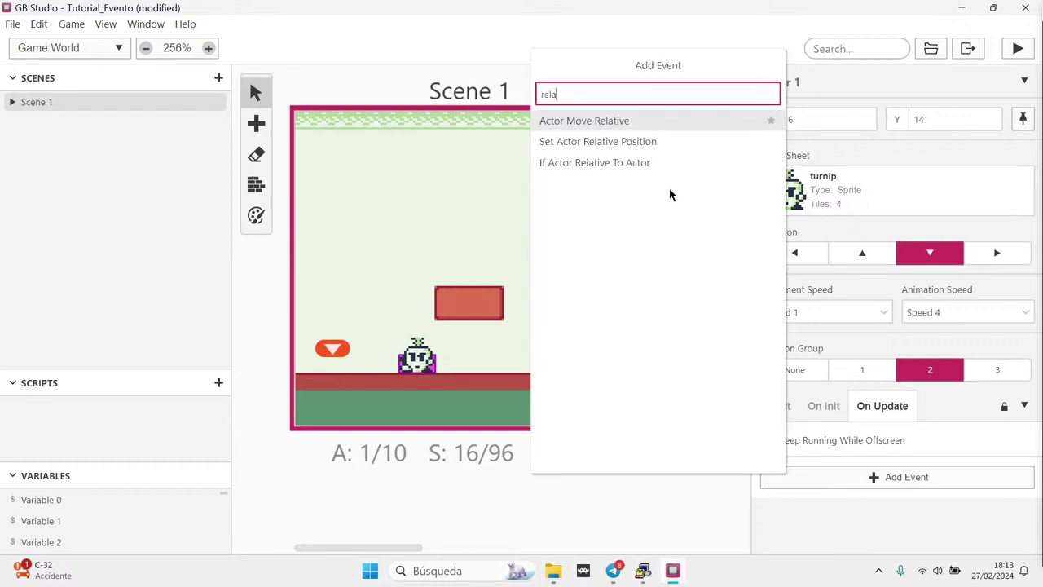
click(624, 123)
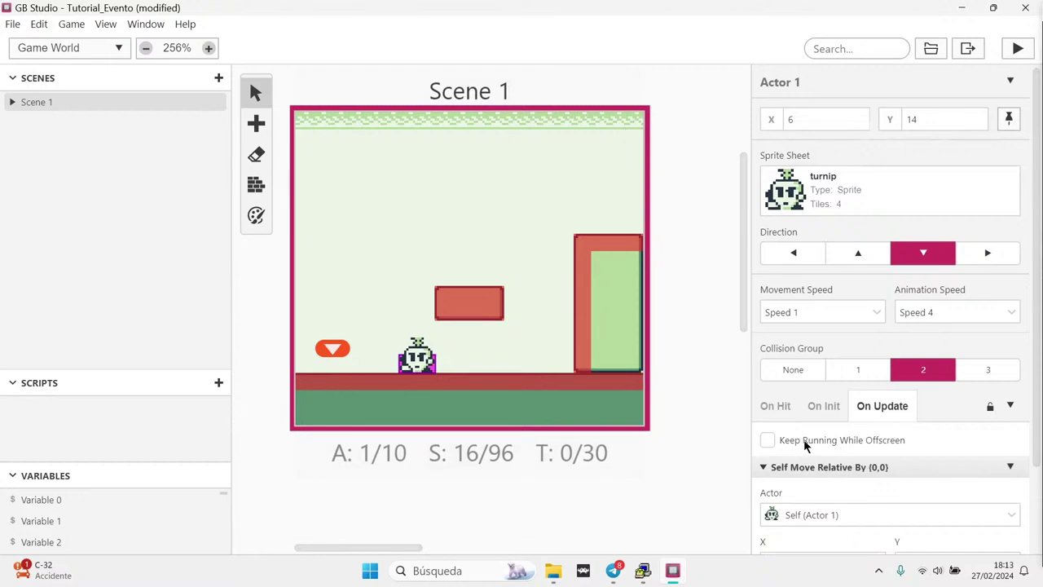
scroll(815, 448, down, 2)
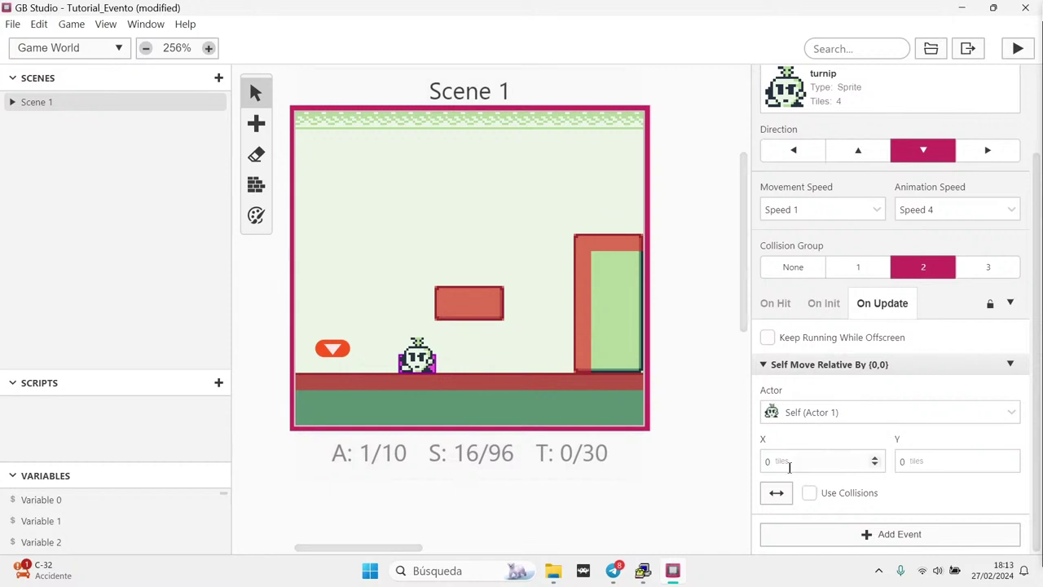
click(768, 461)
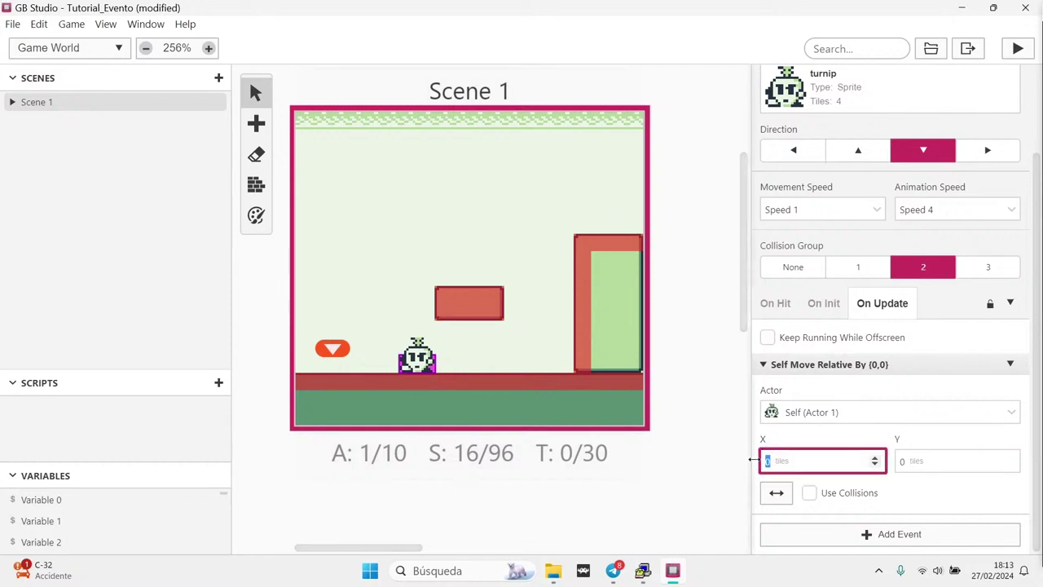
text(-2)
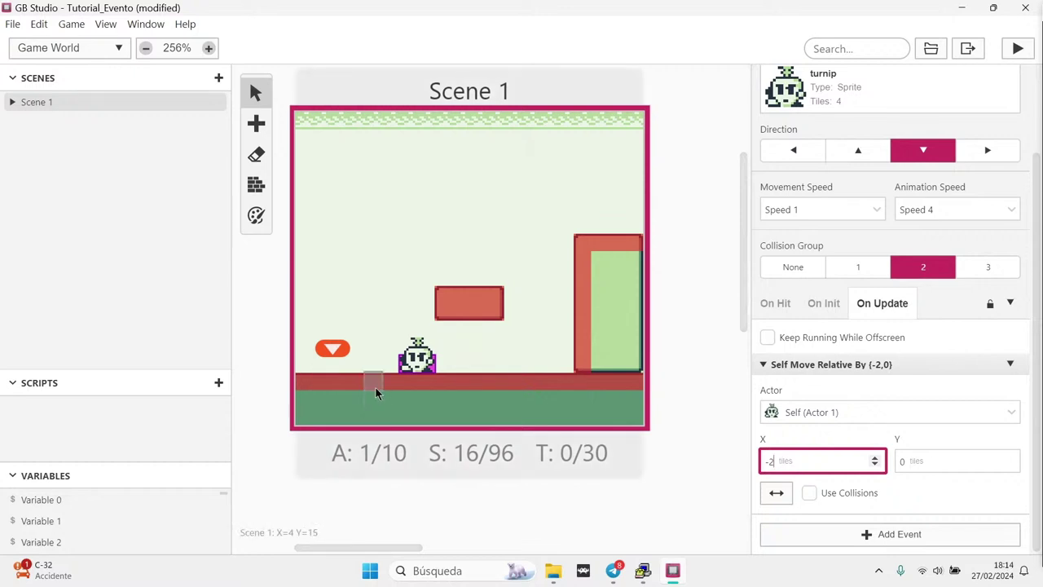
click(902, 363)
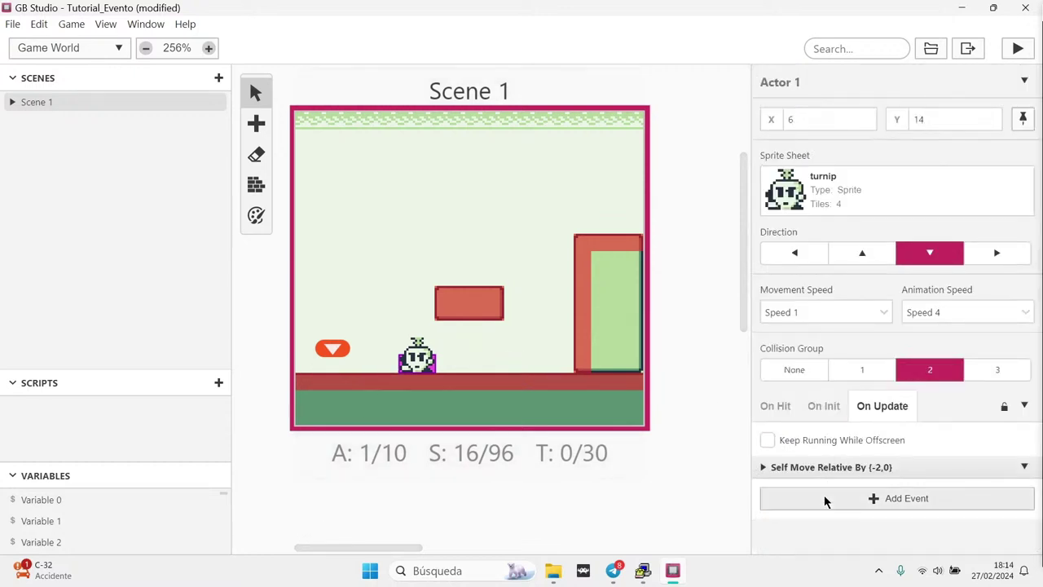
Add a Wait event of 1 second after the relative move in the turnip's On Update script
click(825, 498)
text(wait)
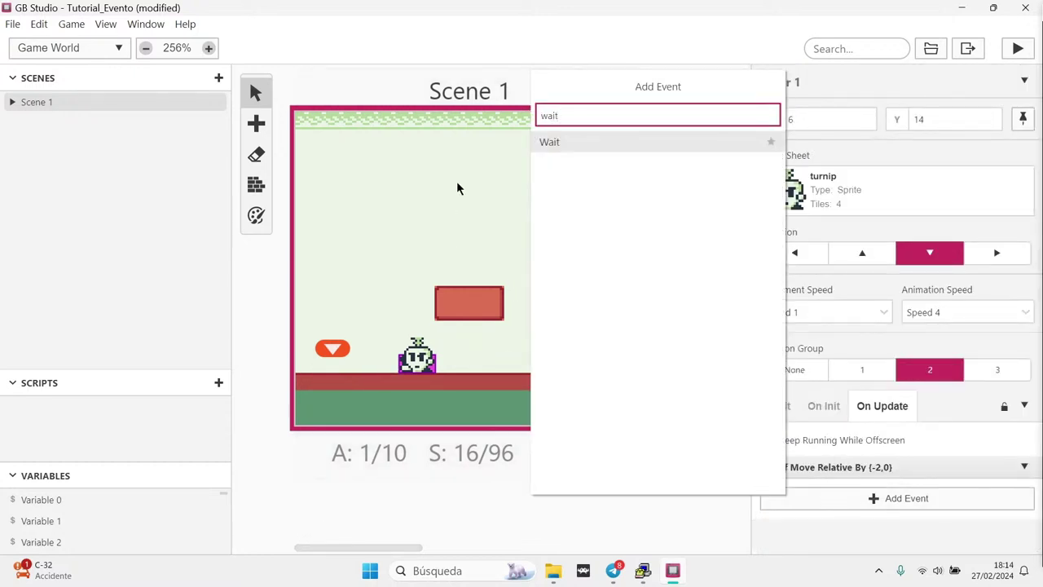
click(542, 149)
double_click(771, 535)
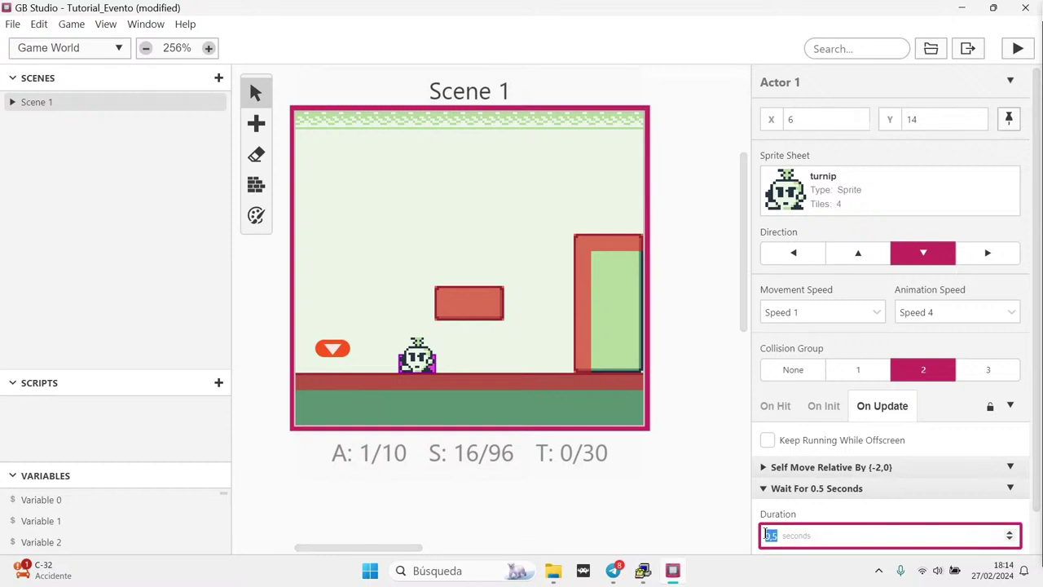
text(1)
click(803, 488)
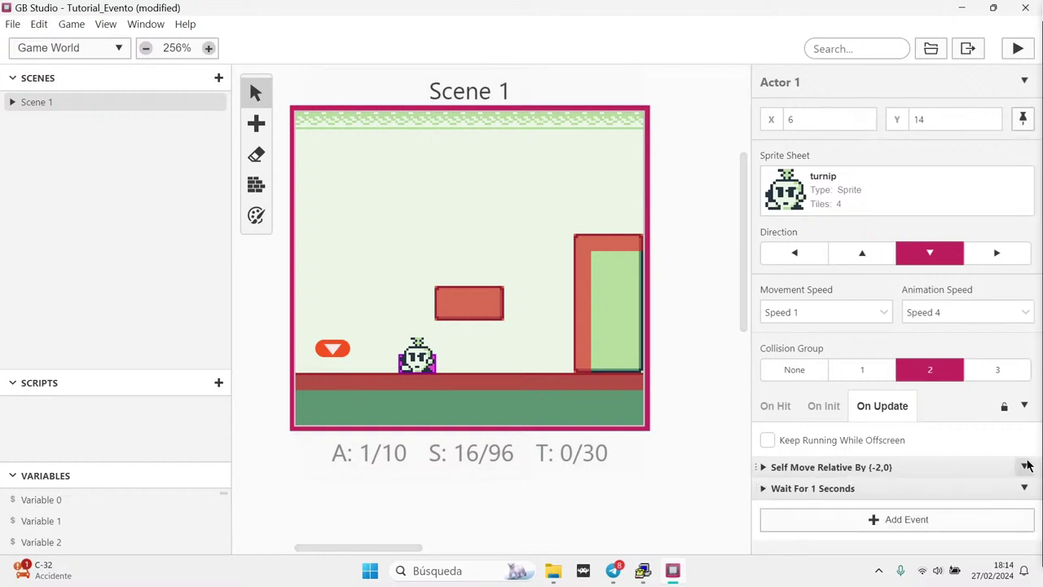
Paste a copy of the Self Move Relative event after the Wait event and set its X to 2 tiles
click(1024, 467)
click(982, 510)
click(1024, 488)
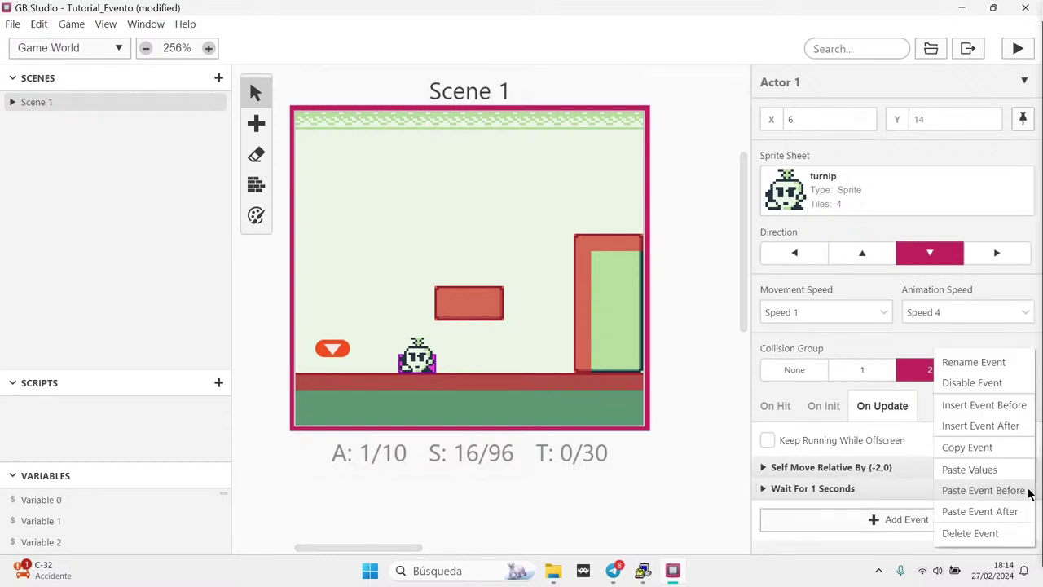
click(981, 509)
scroll(883, 517, down, 2)
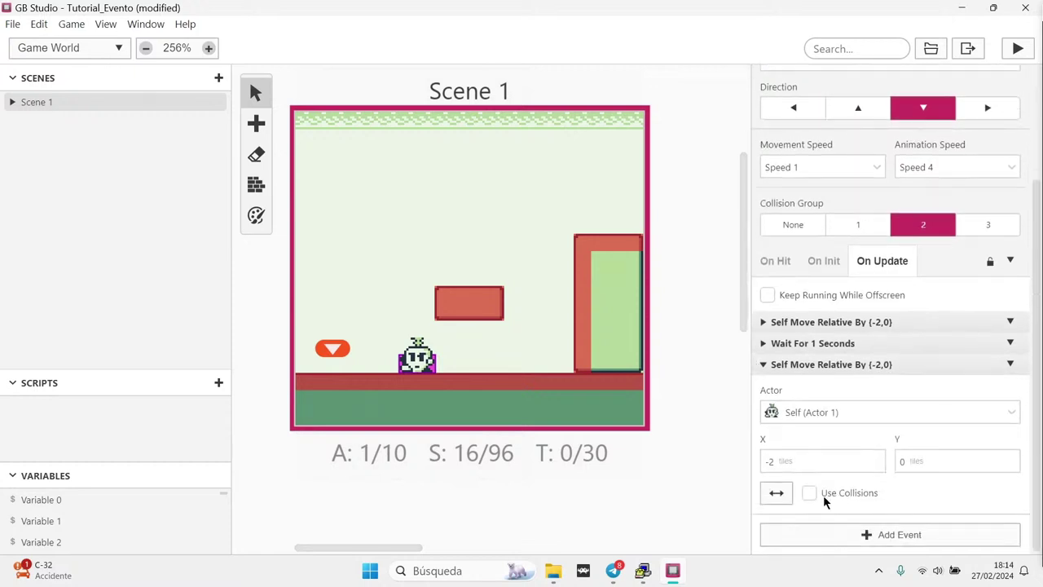
double_click(788, 462)
text(2)
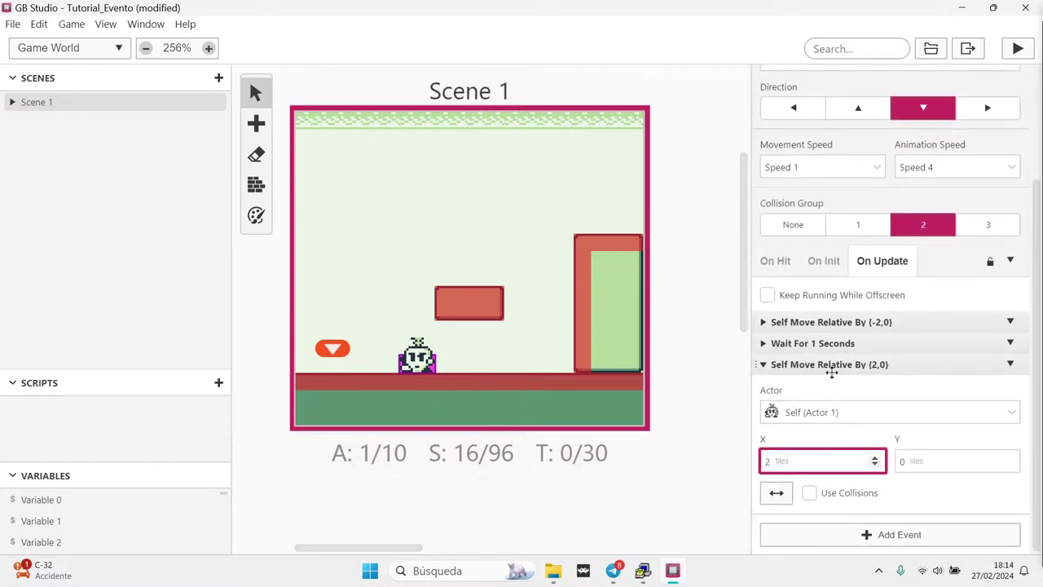
Paste a copy of the 1-second Wait event after the second move, and reposition the turnip at X 5, Y 14
scroll(864, 391, up, 2)
click(1012, 483)
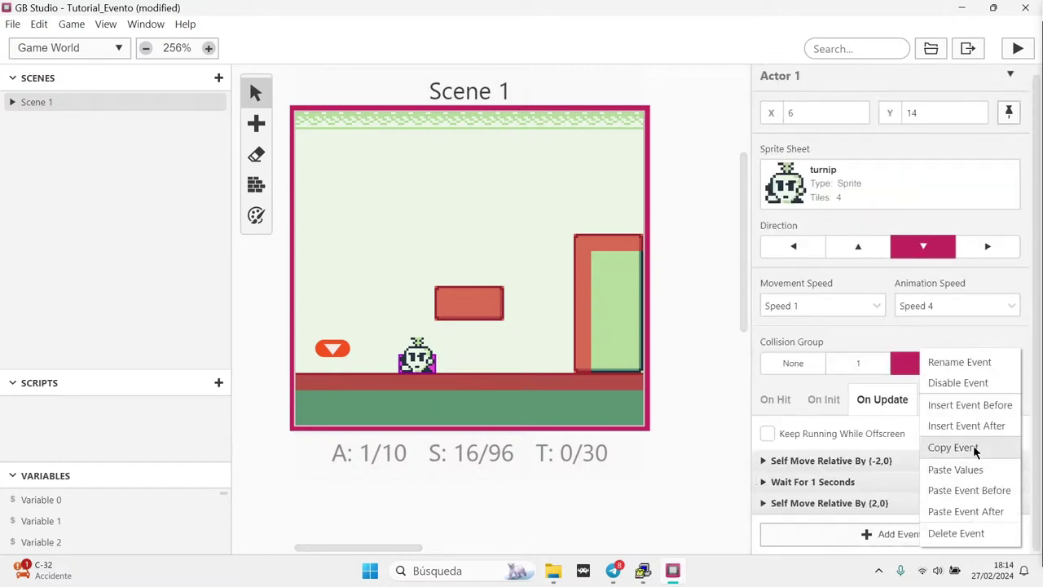
click(978, 448)
click(1014, 503)
click(1013, 511)
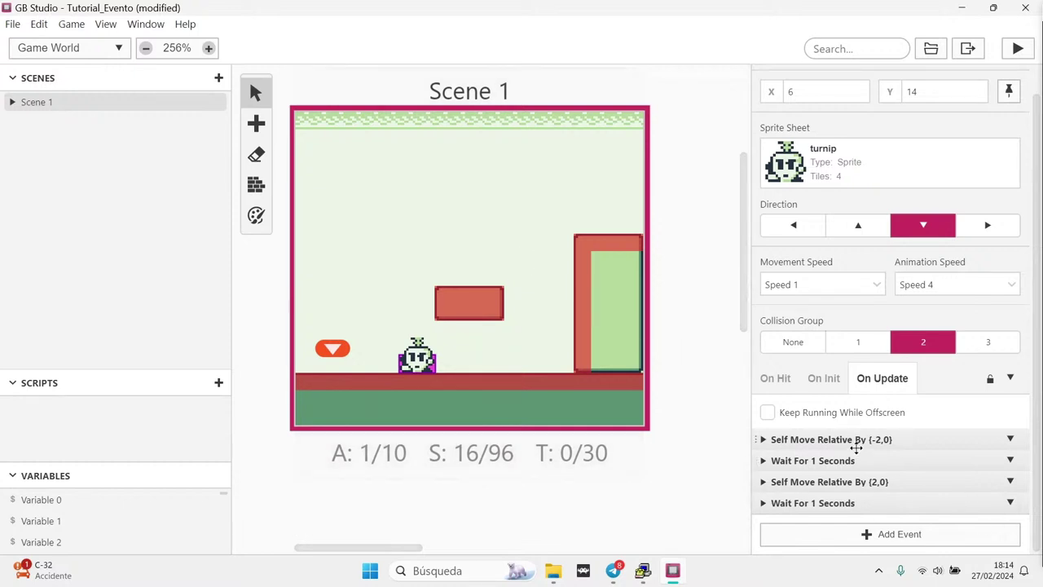
mouse_move(413, 369)
mouse_down()
mouse_move(413, 332)
mouse_move(486, 281)
mouse_move(435, 350)
mouse_move(396, 362)
mouse_up()
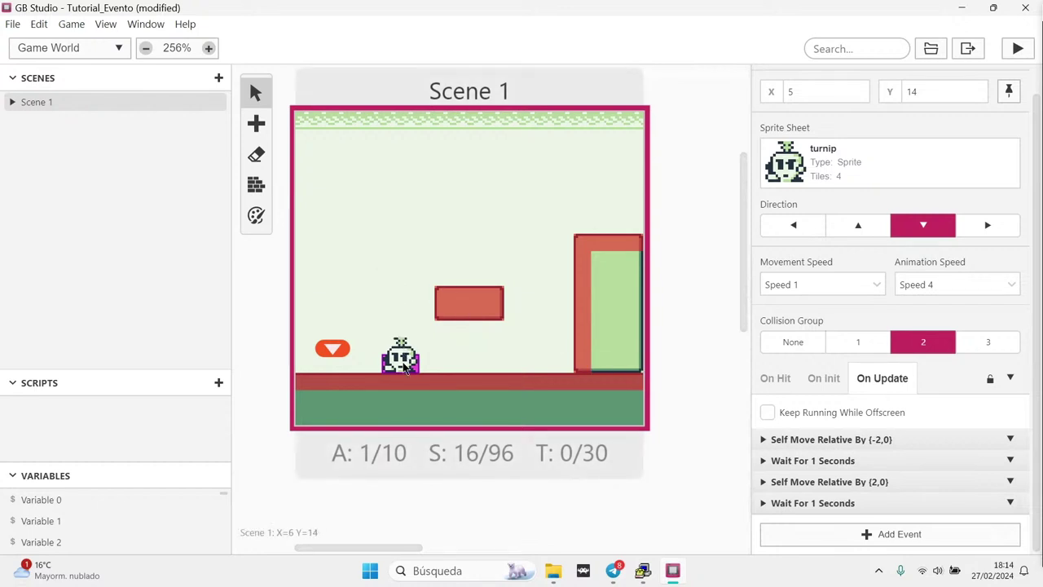
Place a copy of the turnip on the floating platform at X 9, Y 9 and delete it
key(a)
click(467, 278)
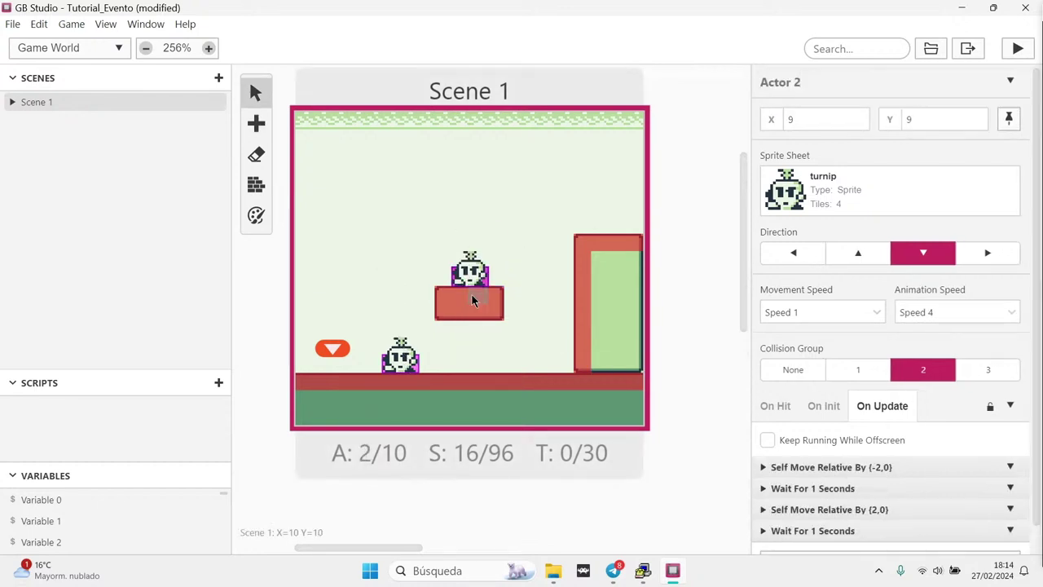
key(Delete)
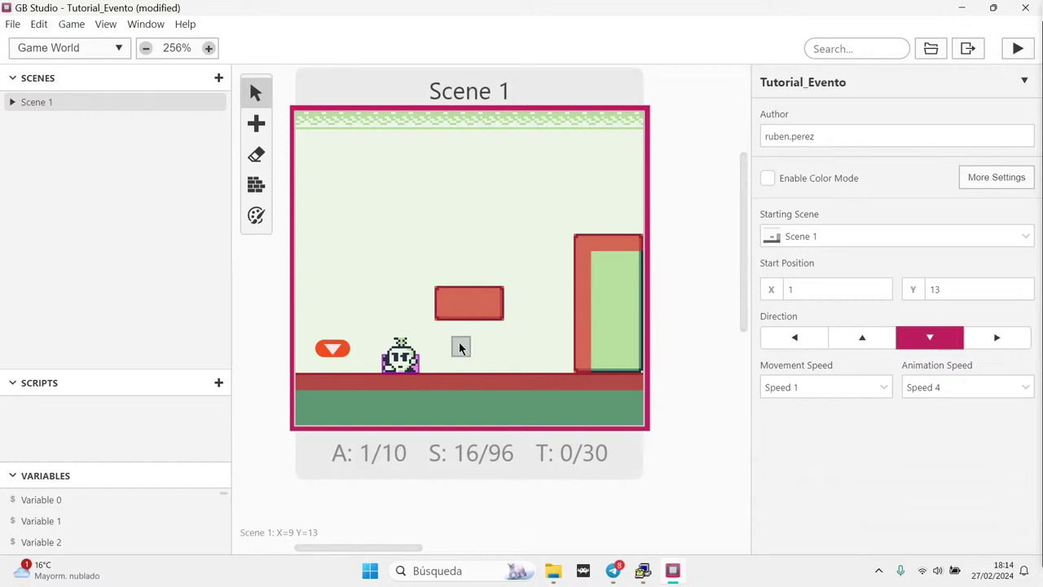
click(444, 359)
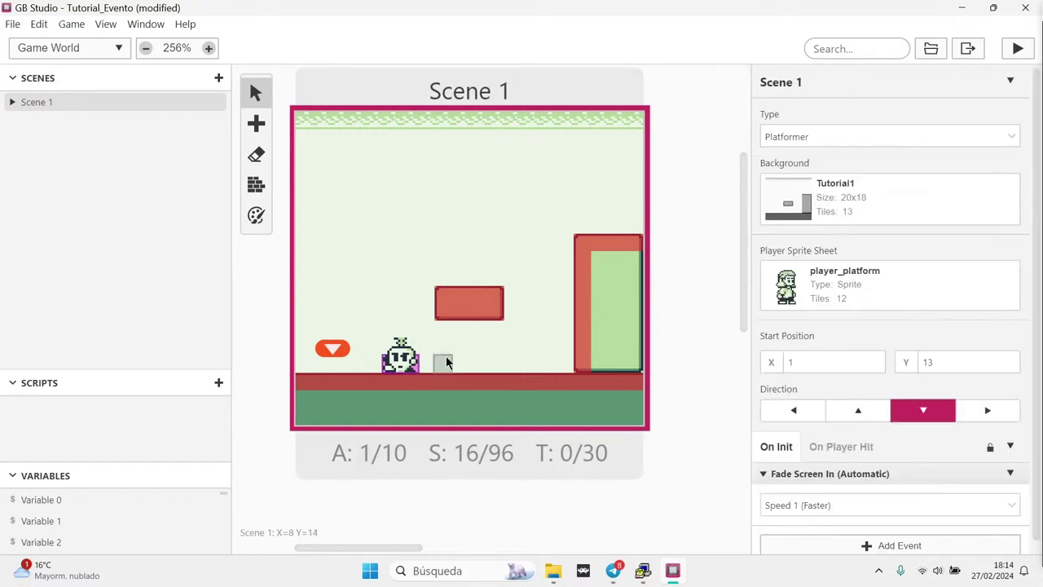
Run the game to test the moving turnip by jumping onto it, and close the game window
click(1015, 49)
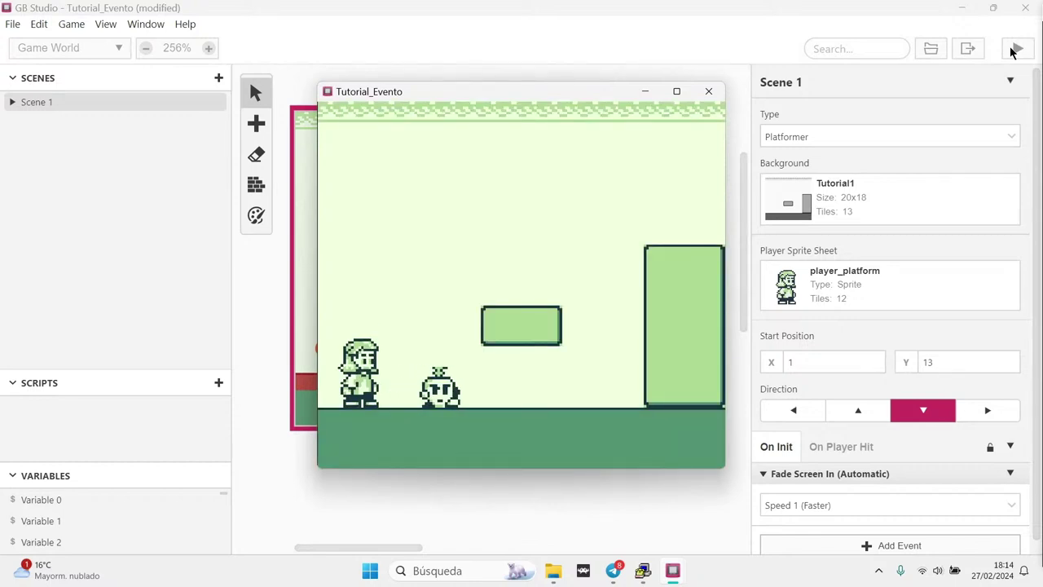
key(z)
key(Right)
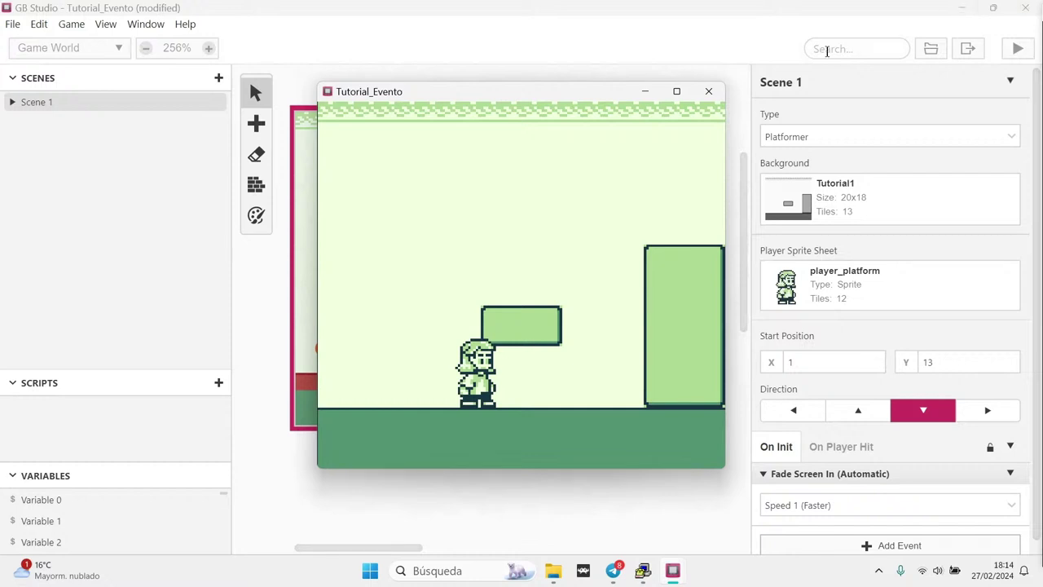
click(708, 91)
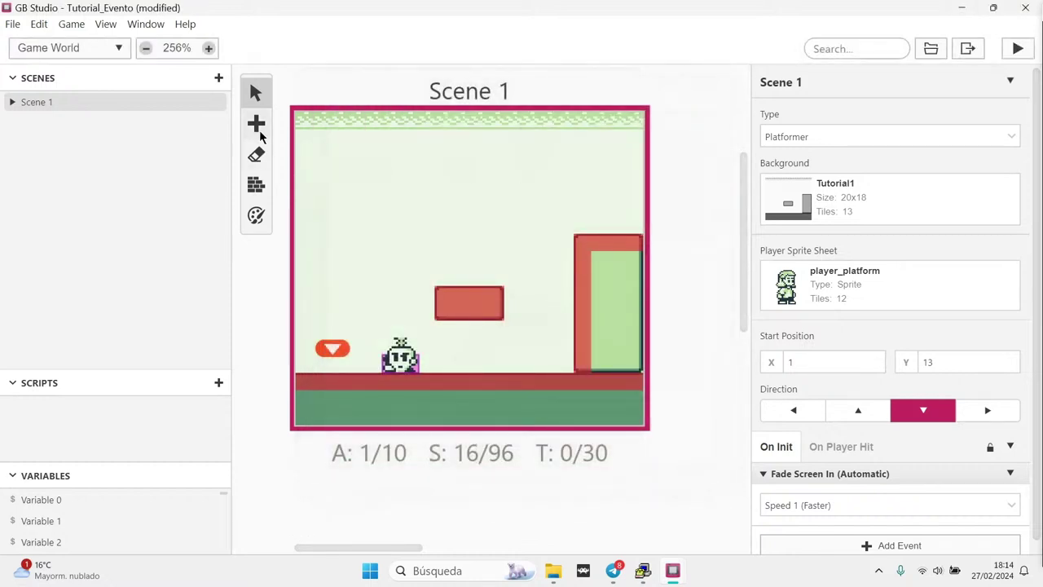
Add an actor with the cat sprite on top of the tall block at X 17, Y 6, in collision group 2
click(256, 124)
click(285, 130)
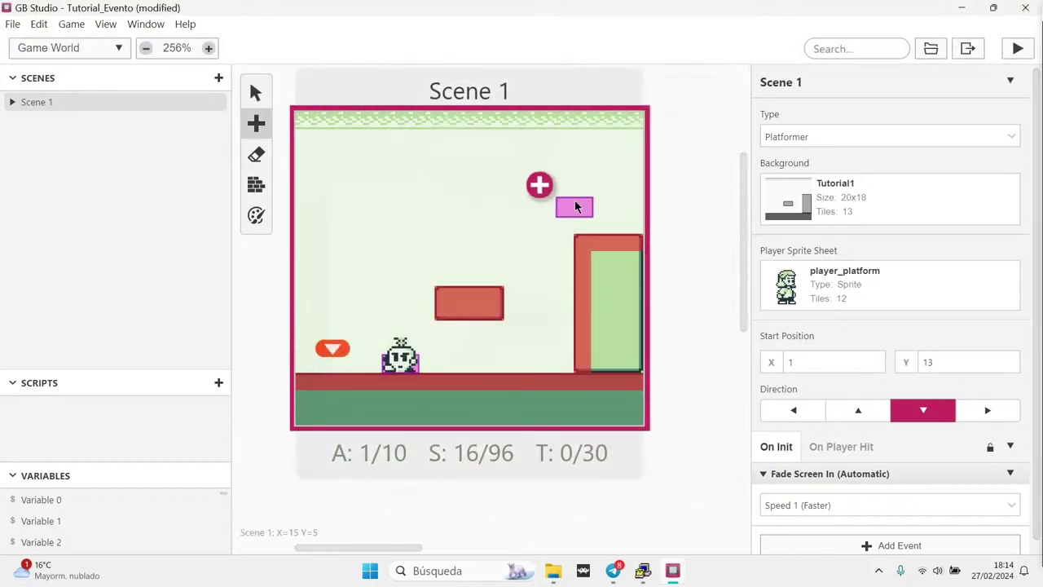
click(600, 216)
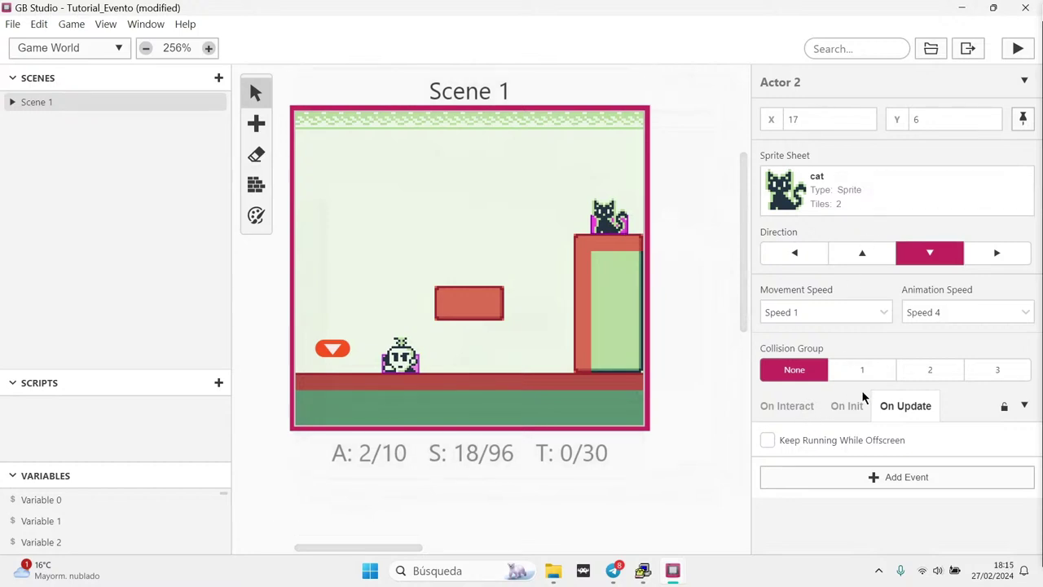
click(932, 370)
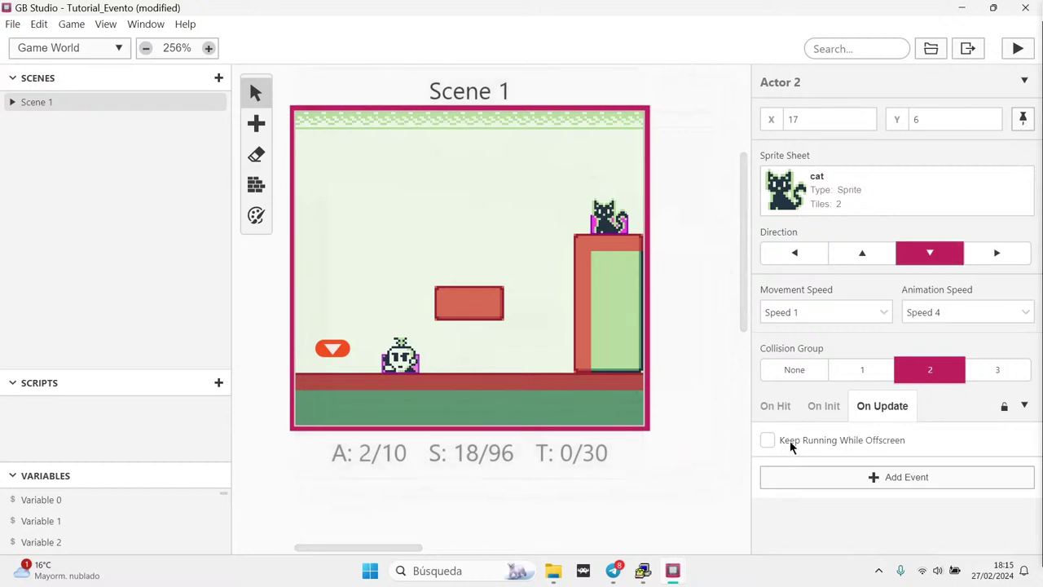
Add an Increment Variable By 1 event to the cat's On Hit Player script, using global Variable 0
click(777, 407)
click(815, 474)
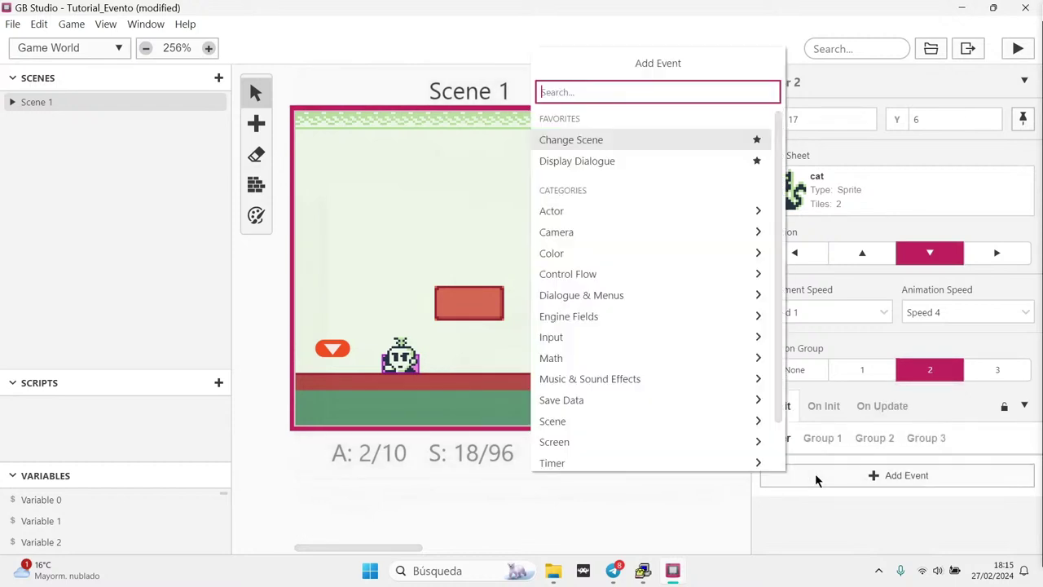
text(incre)
click(597, 122)
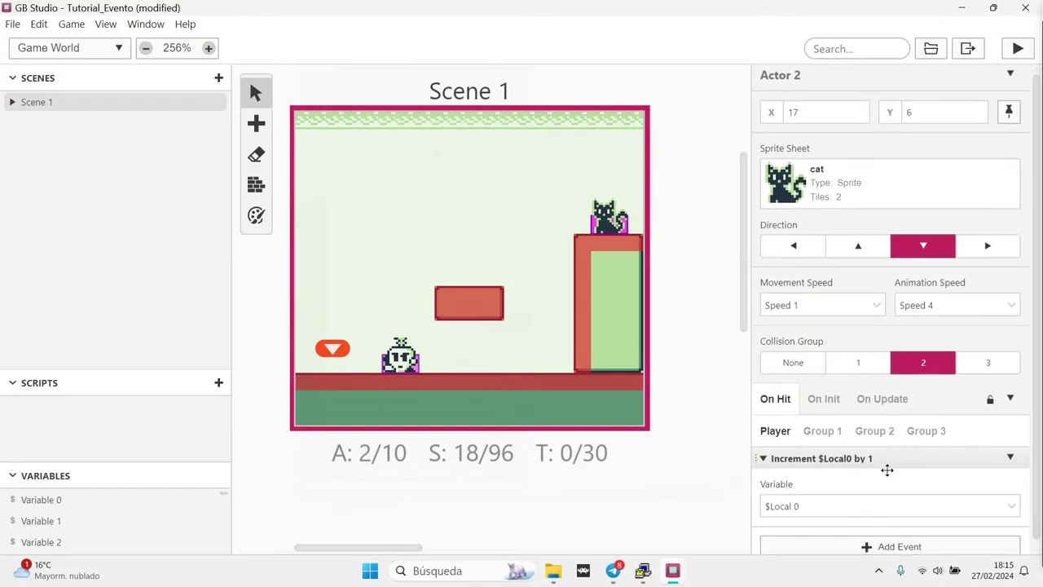
scroll(886, 470, down, 1)
click(839, 482)
scroll(839, 440, down, 1)
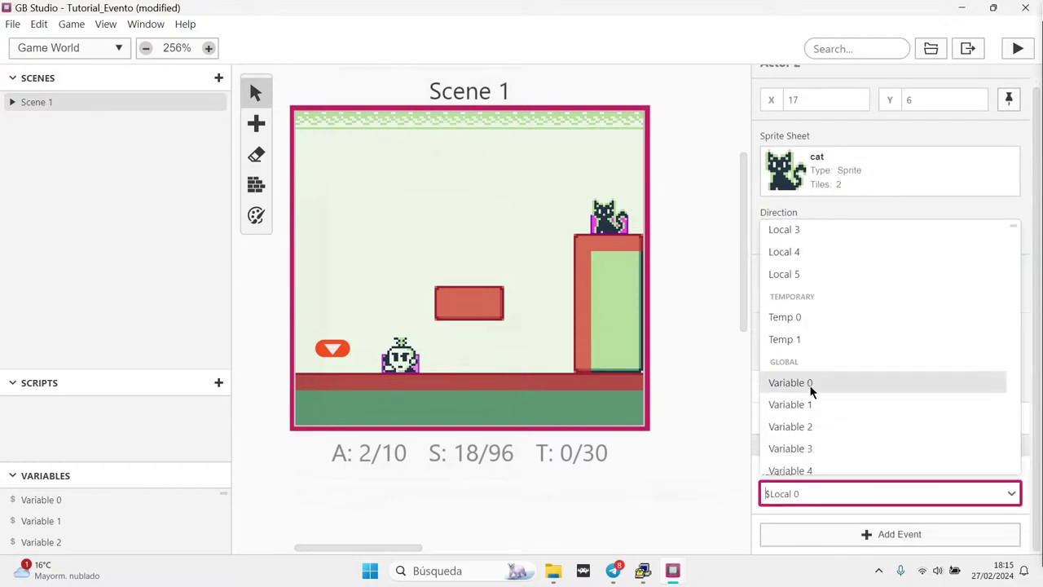
click(810, 389)
Rename the incremented Variable 0 as monedas and collapse the event
click(992, 492)
text(monedas)
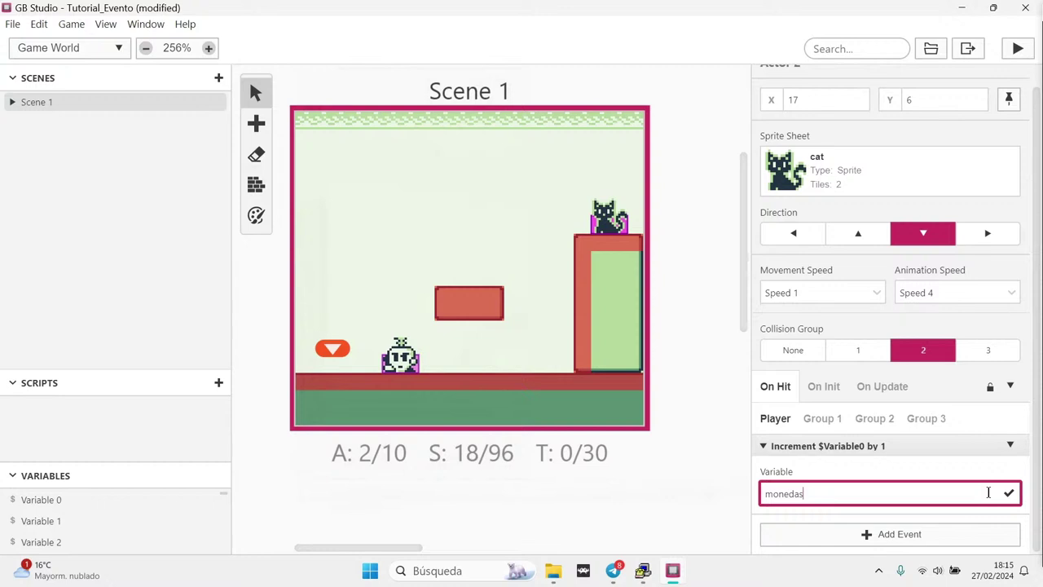
key(Return)
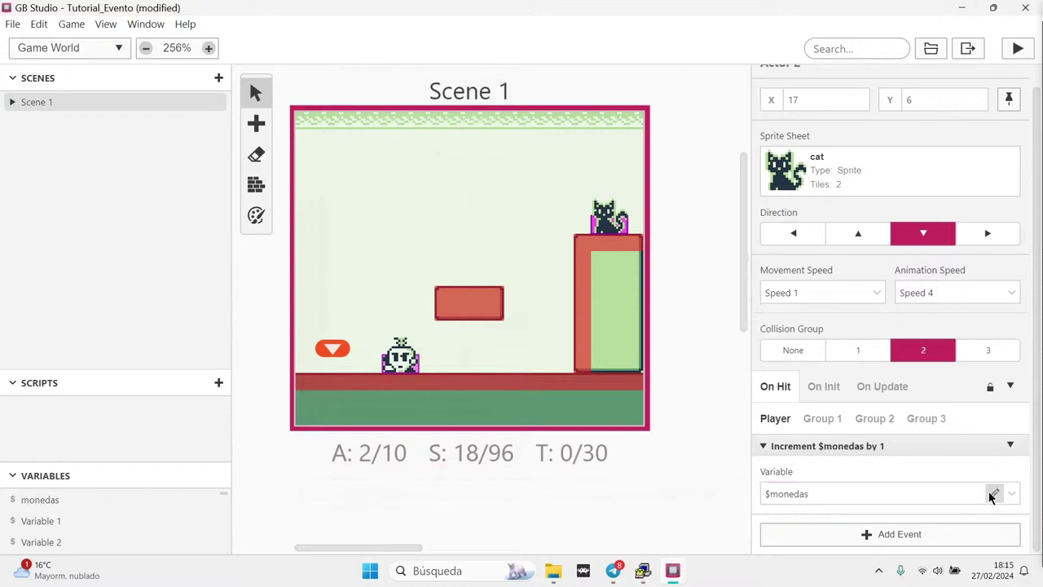
click(890, 447)
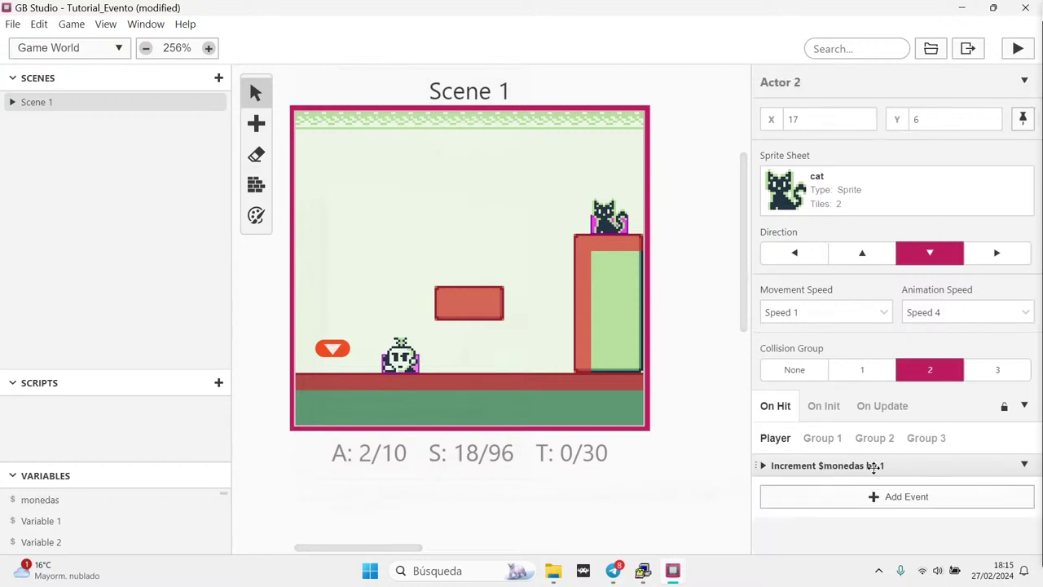
Add a Deactivate Actor event for Self after the monedas increment in the cat's On Hit Player script
click(834, 497)
text(desa)
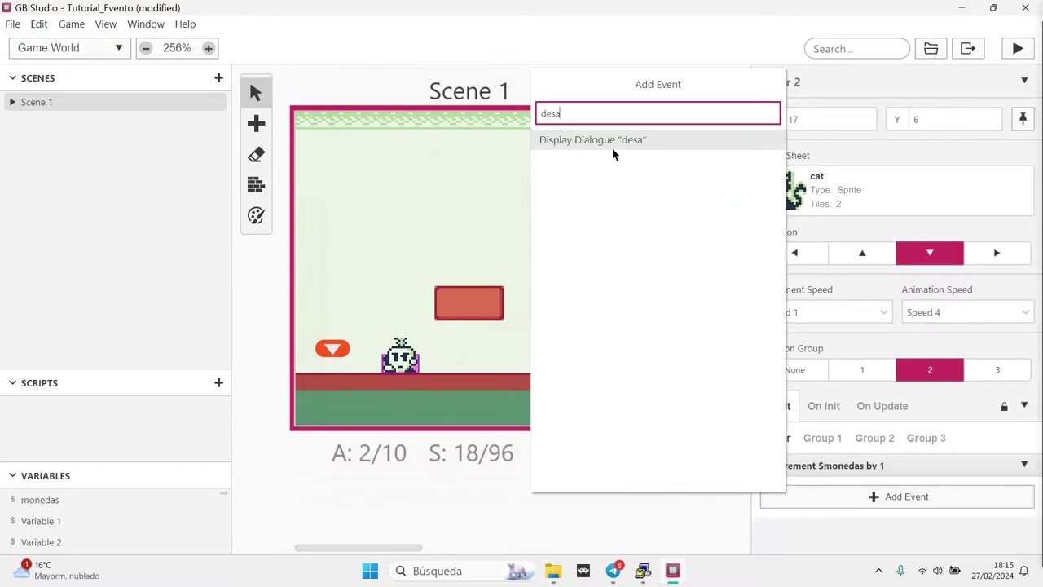
key(BackSpace)
key(BackSpace)
text(a)
click(612, 140)
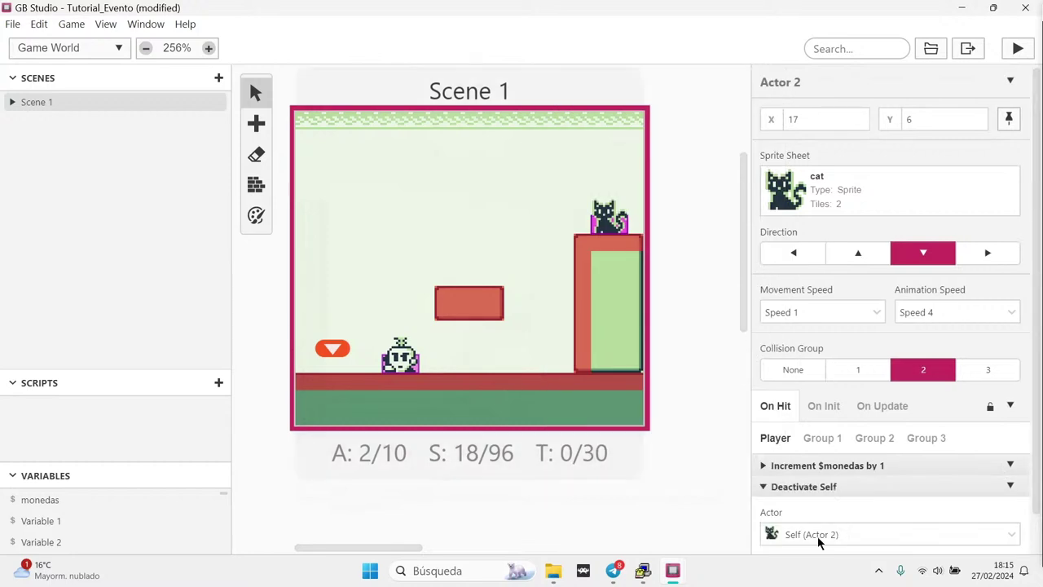
Add an actor at X 0, Y 1 in Scene 1 and give it the numeros sprite sheet
click(814, 487)
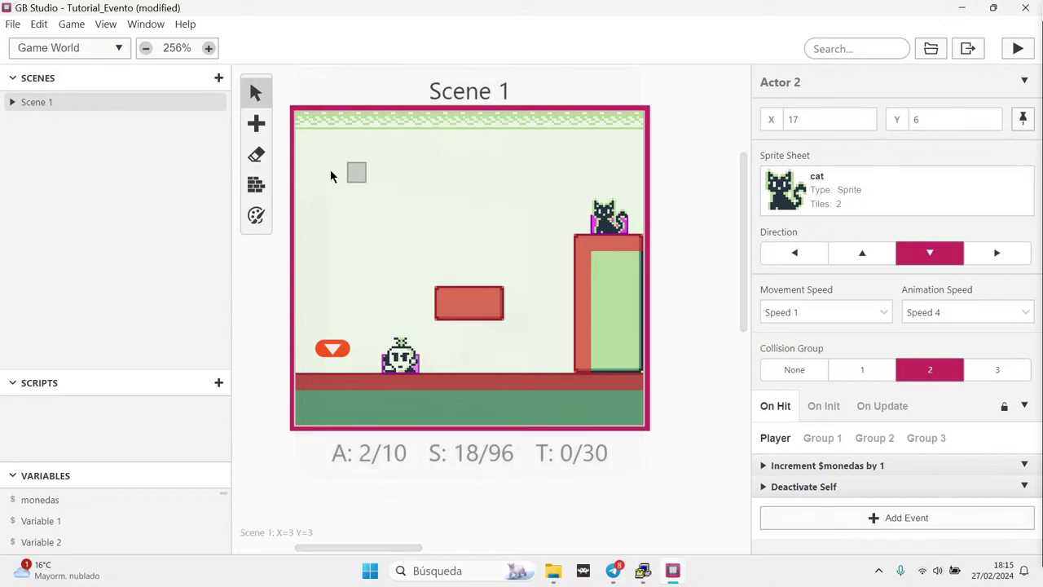
click(251, 125)
click(283, 128)
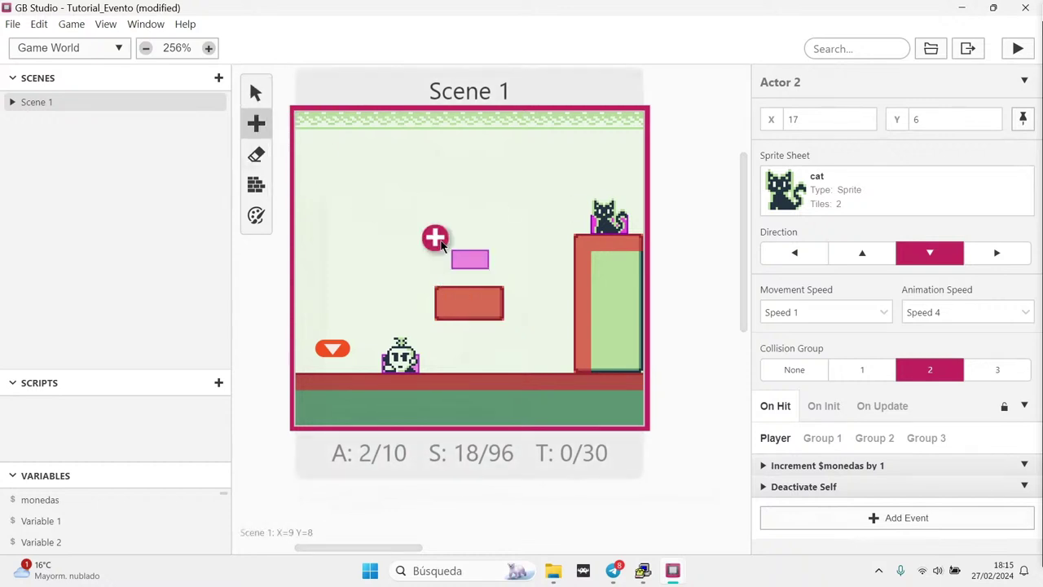
click(313, 135)
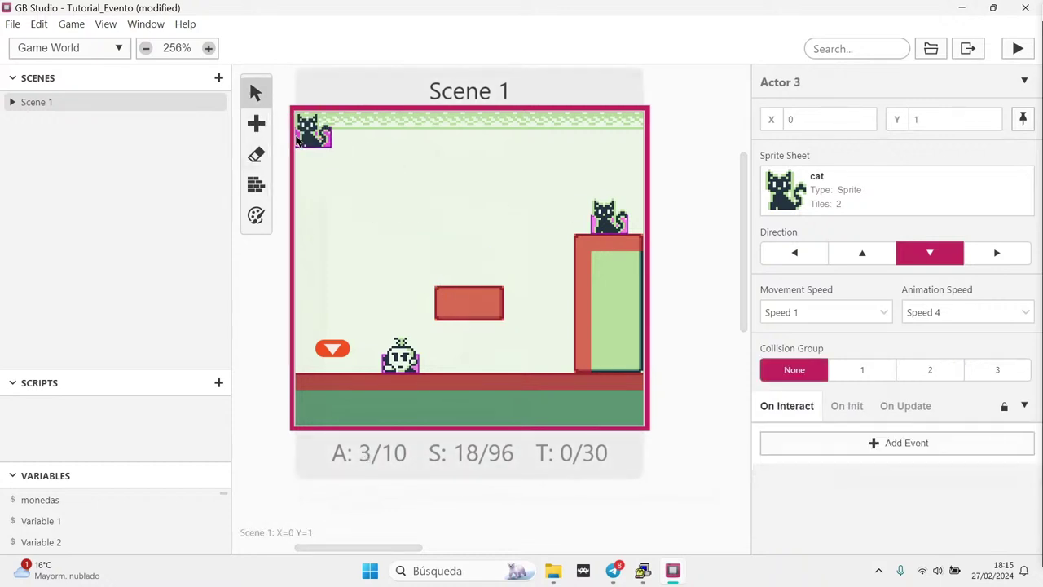
click(827, 177)
click(811, 299)
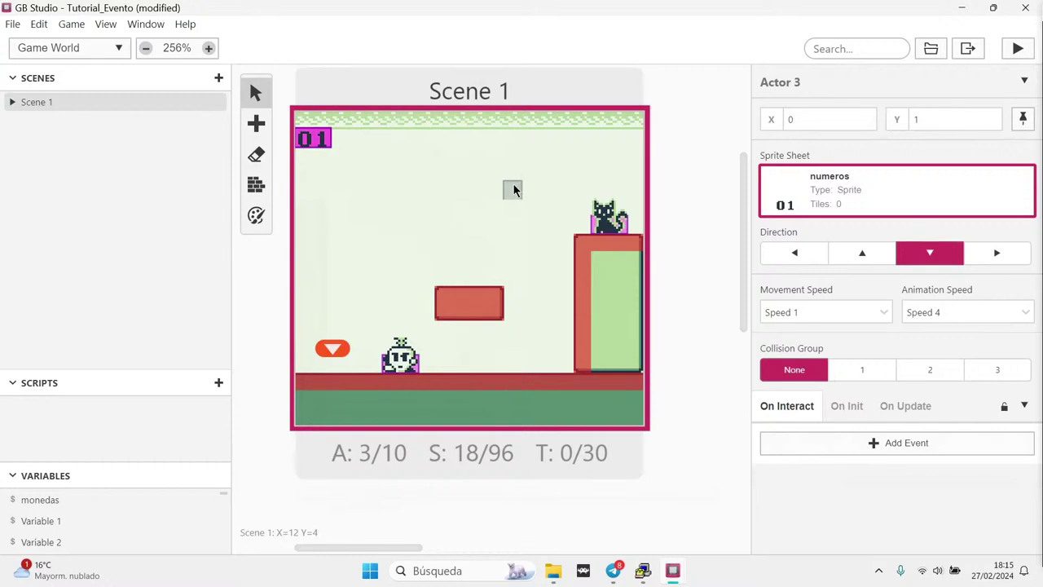
Open the numeros sprite in the sprite editor and set its animation type to Fixed Direction
click(79, 49)
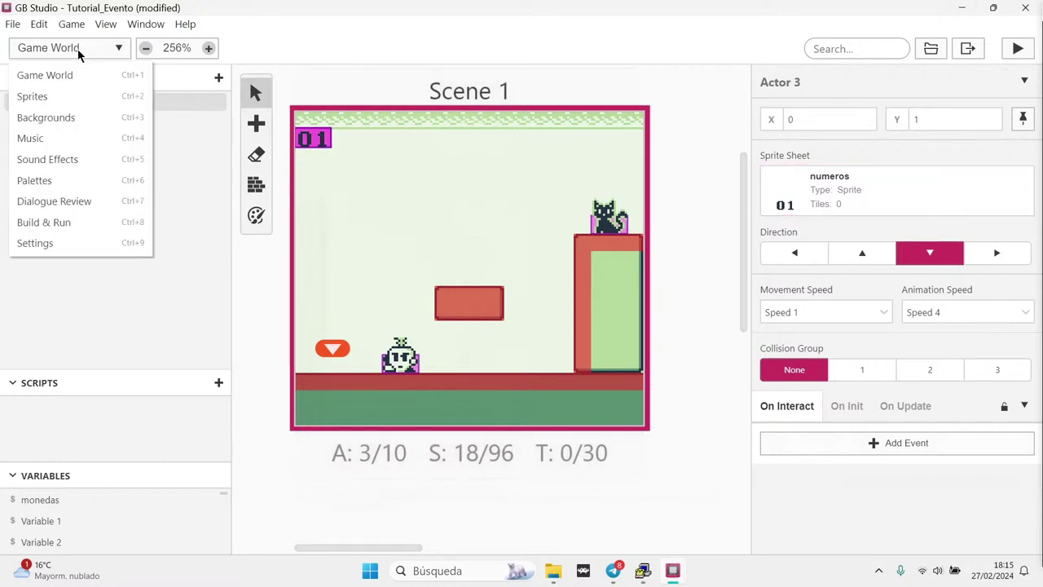
click(68, 96)
click(56, 123)
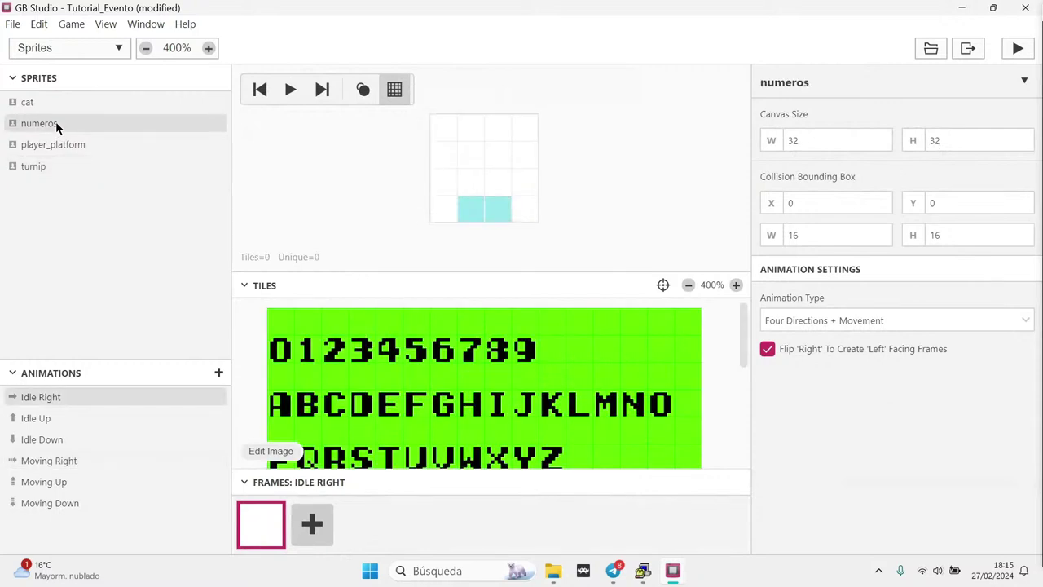
click(892, 325)
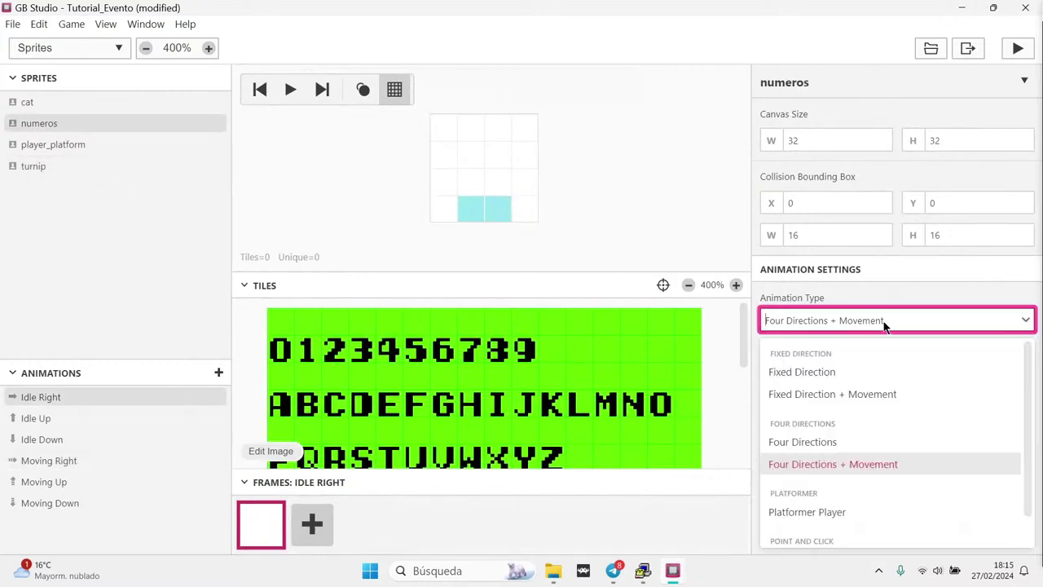
click(823, 373)
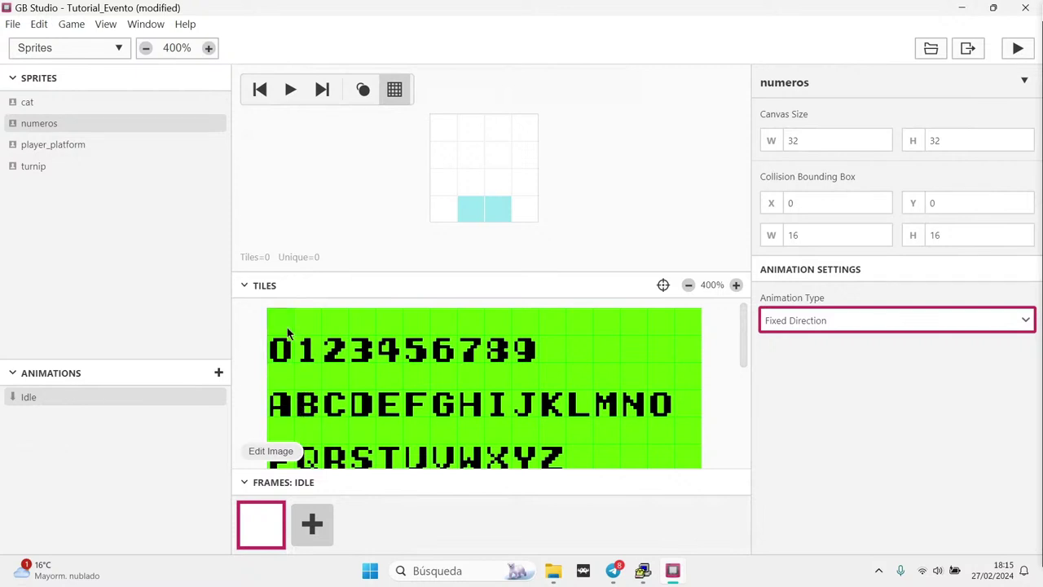
Add two frames to the numeros Idle animation and place the digit 0 tile at X 8, Y 0 in the first frame
click(318, 526)
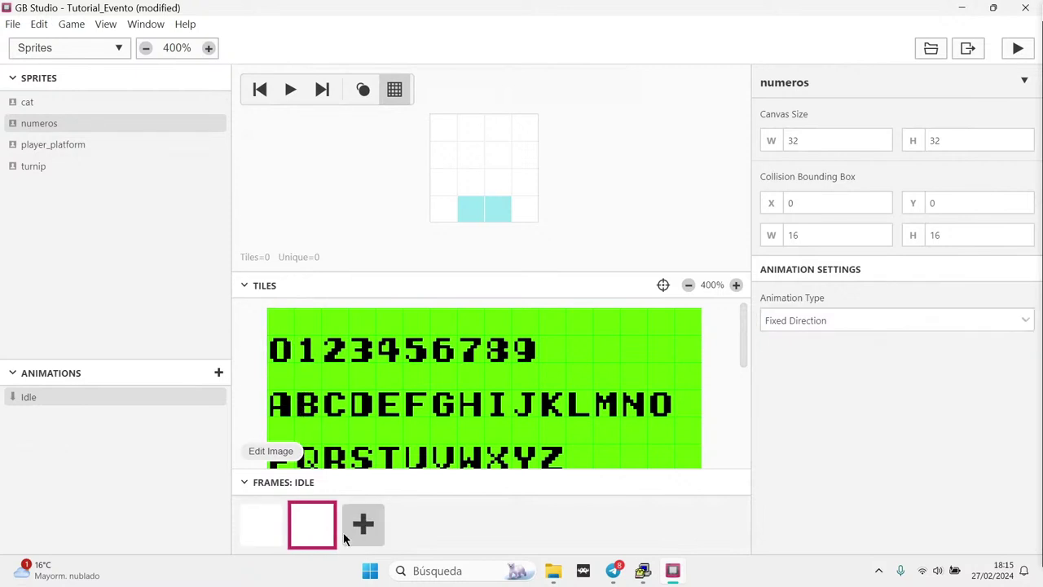
click(363, 525)
click(258, 529)
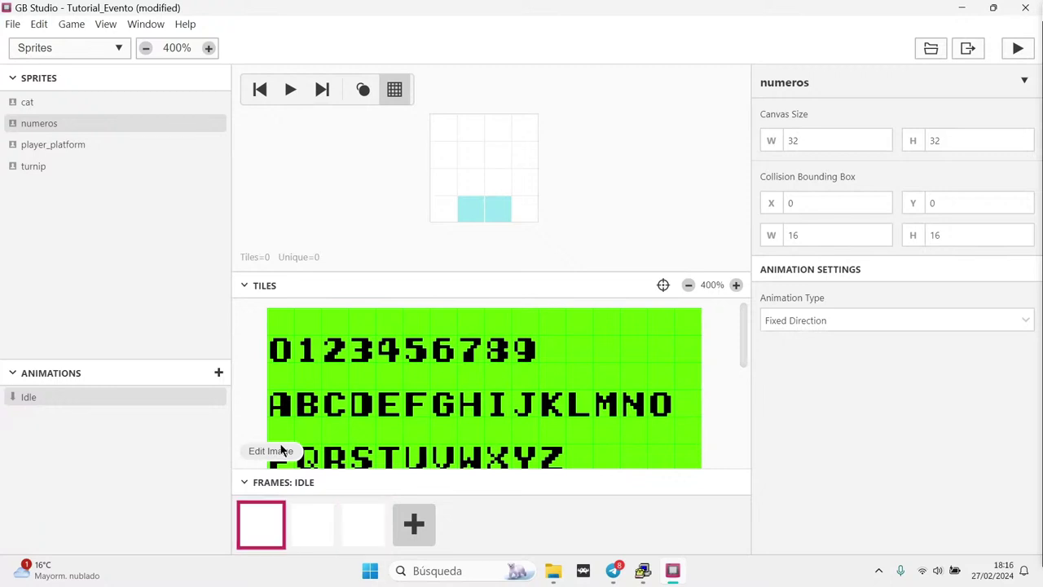
click(279, 336)
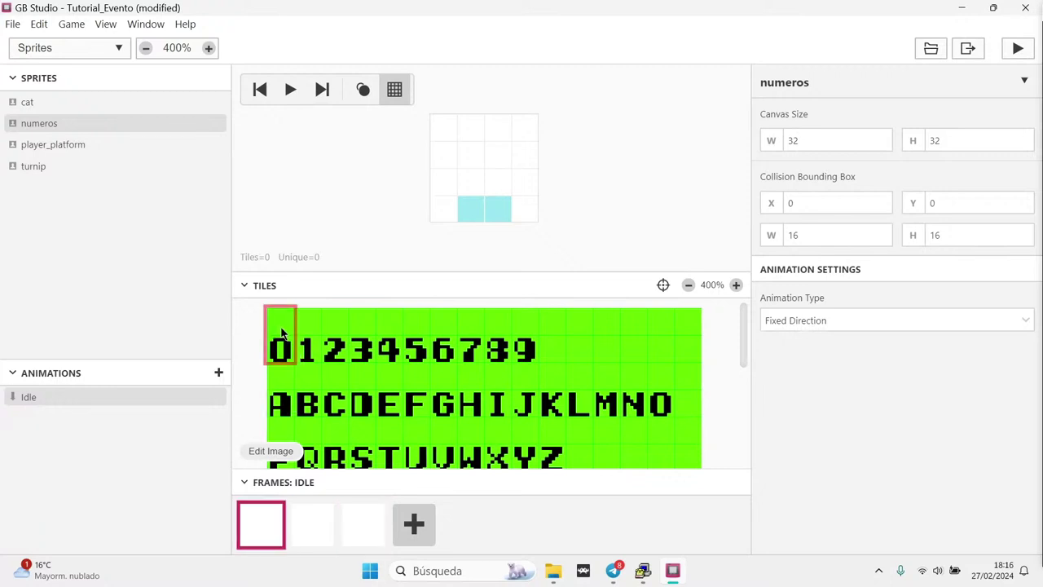
click(500, 193)
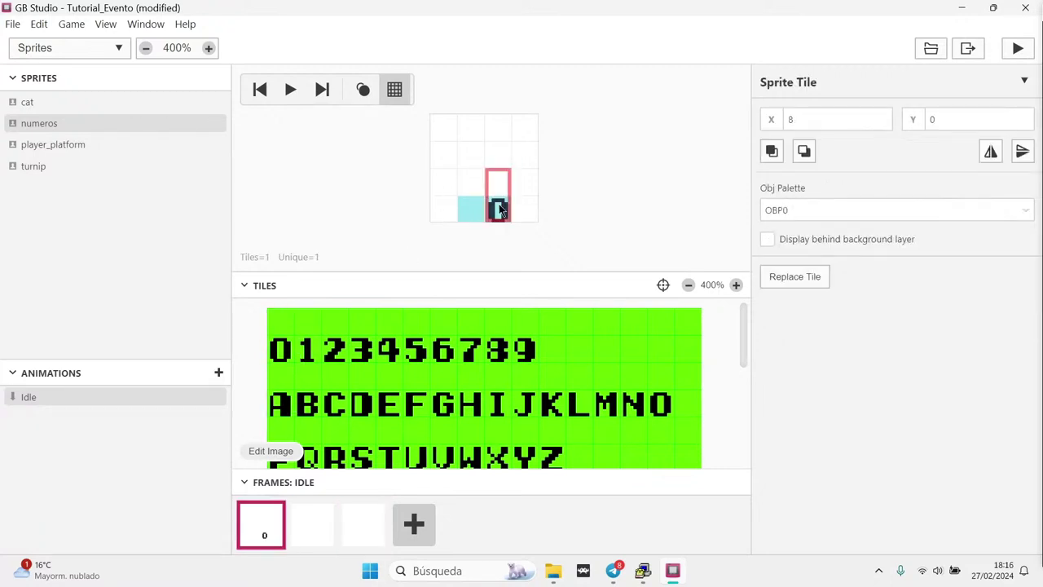
Place the digit 1 tile in the second Idle frame and digit 2 in the third, both at X 8, Y 0, and preview the animation
click(315, 524)
click(313, 336)
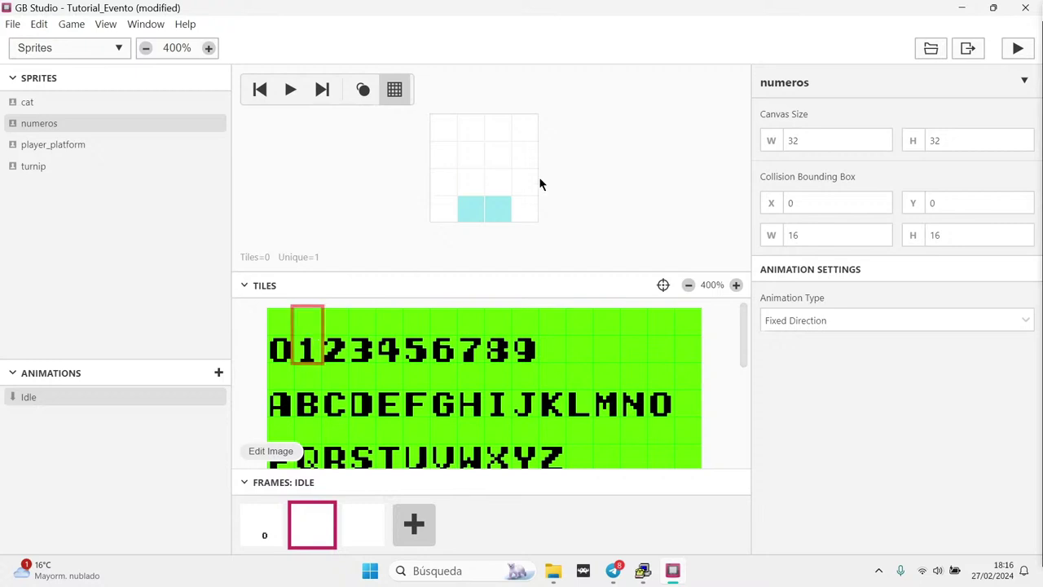
click(499, 200)
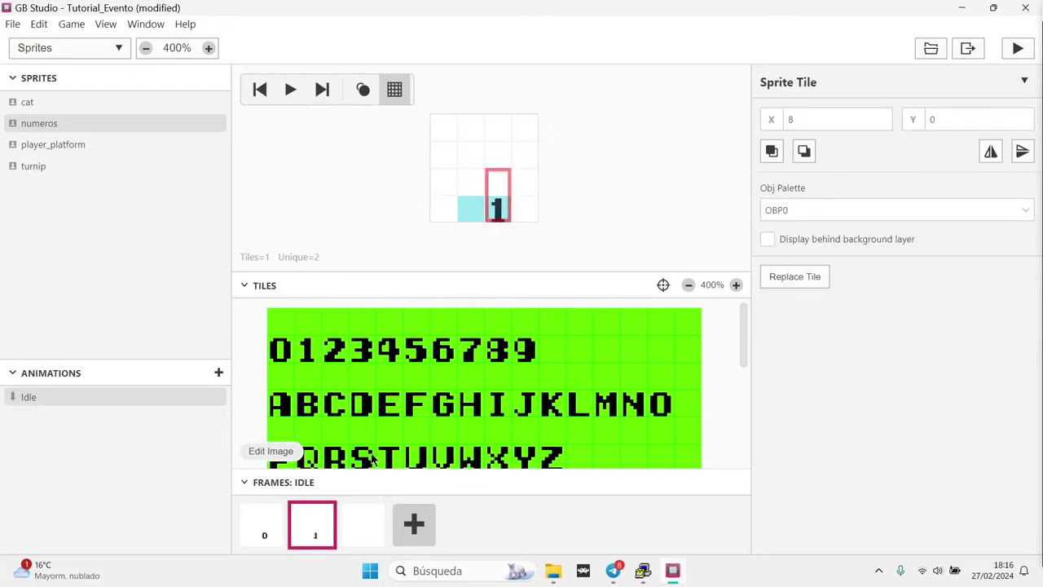
click(363, 524)
click(334, 339)
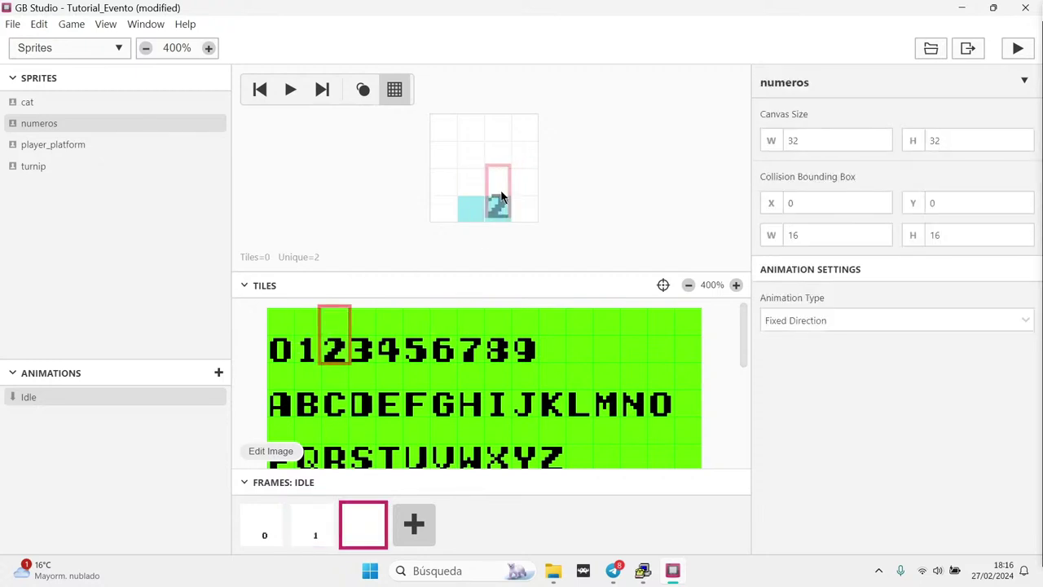
click(498, 203)
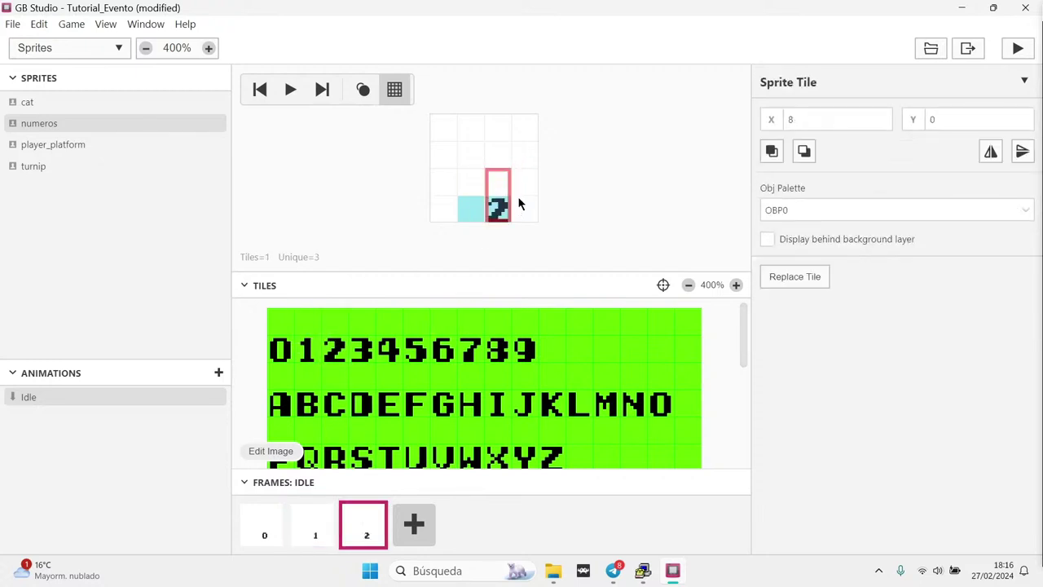
click(290, 91)
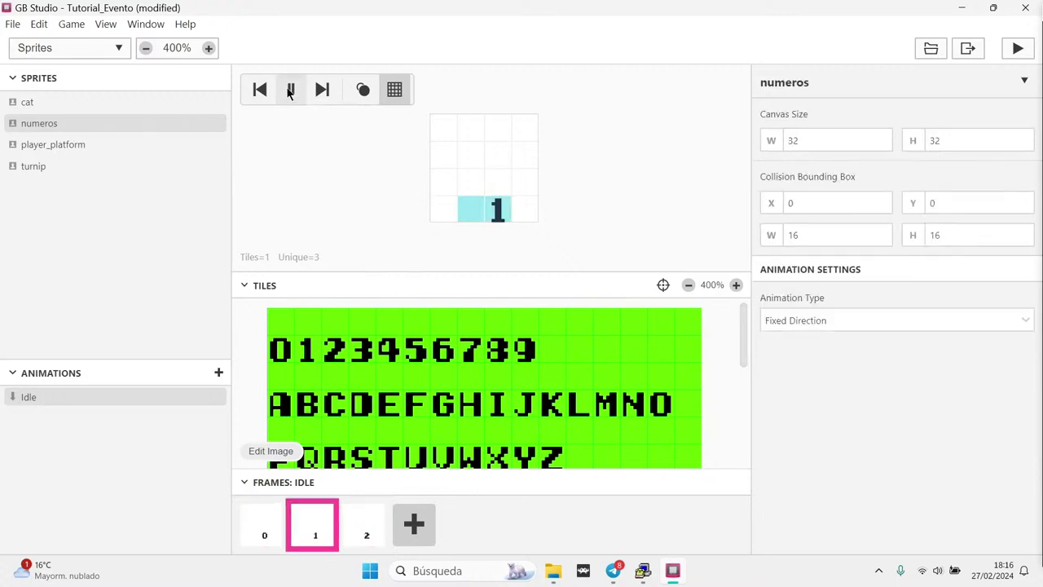
click(290, 91)
Return to the game world and set the numeros actor's animation speed to None
click(85, 48)
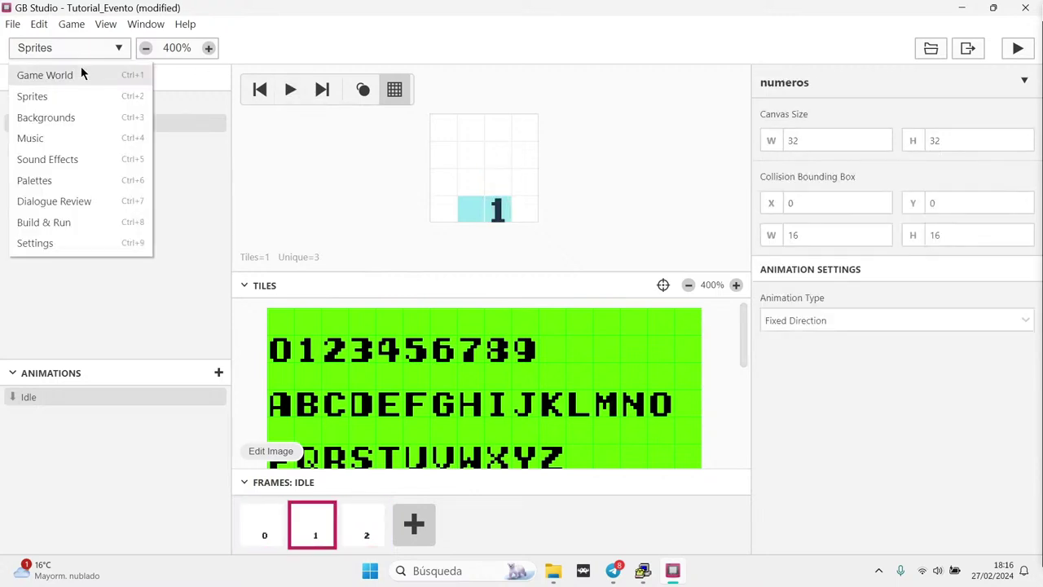
click(81, 74)
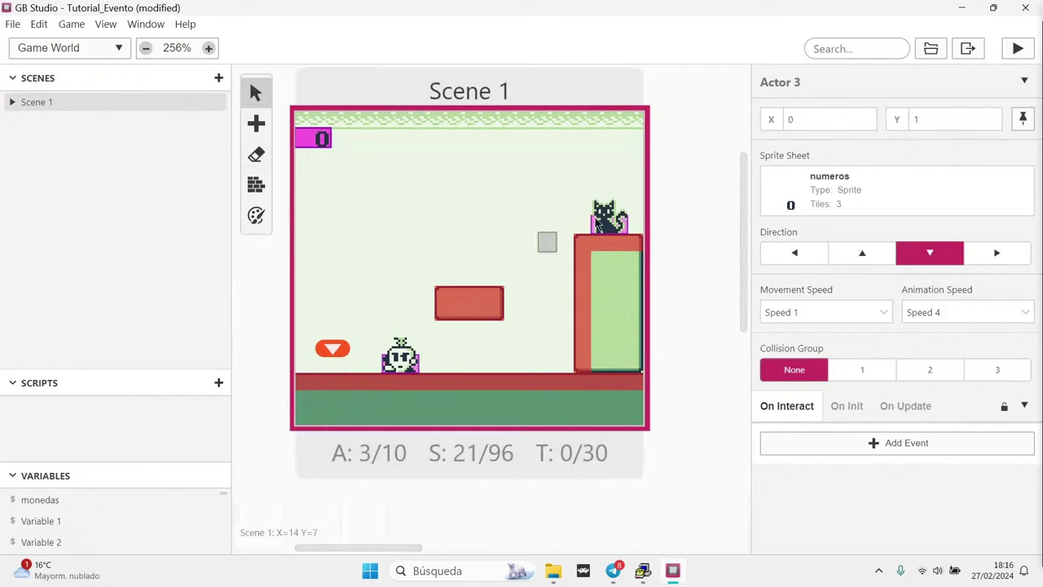
click(948, 311)
click(926, 343)
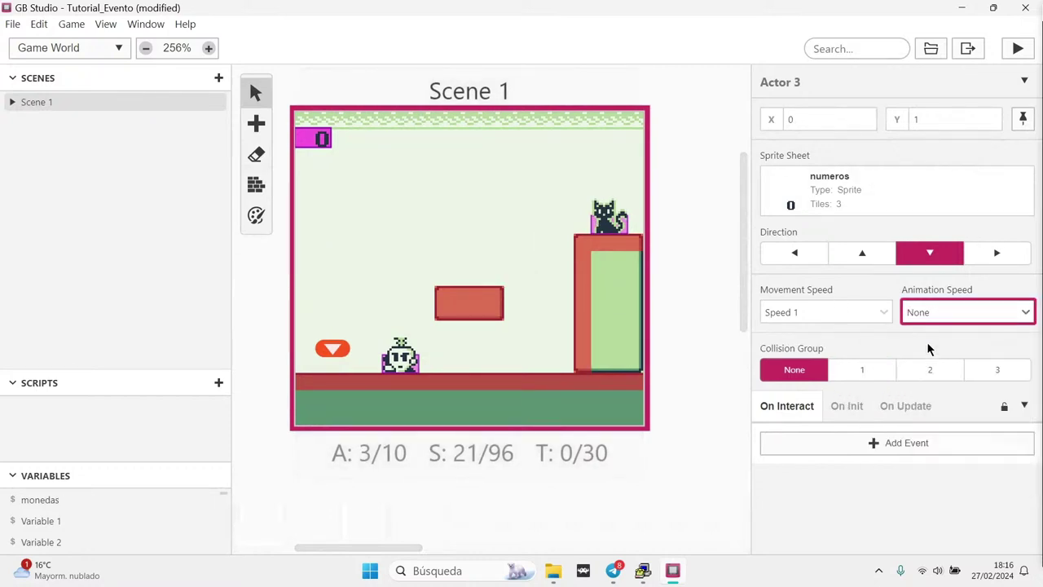
Add a Set Actor Animation Frame event for Self to the numeros actor's On Update script
click(904, 406)
click(848, 476)
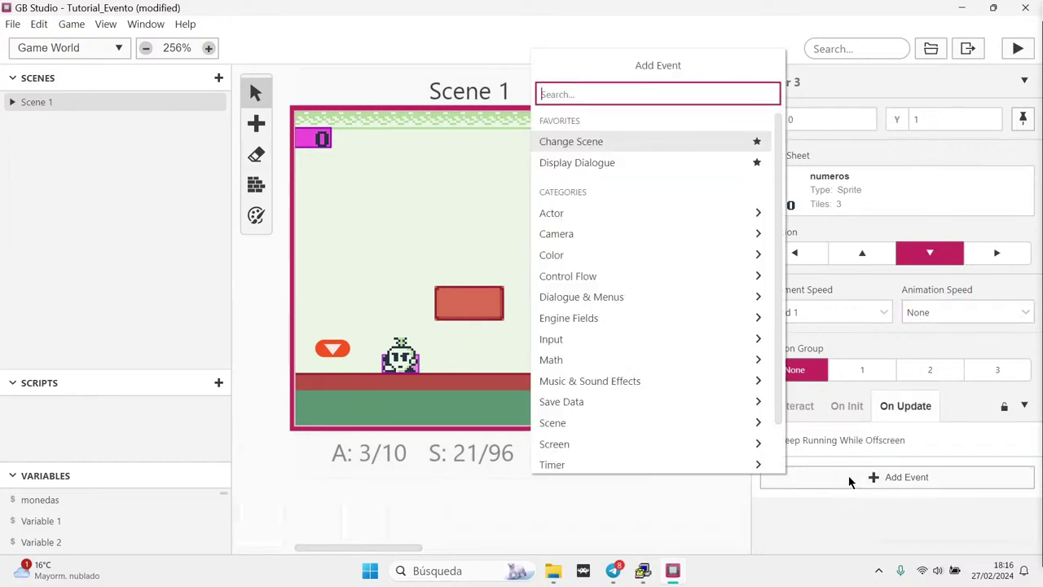
text(frame)
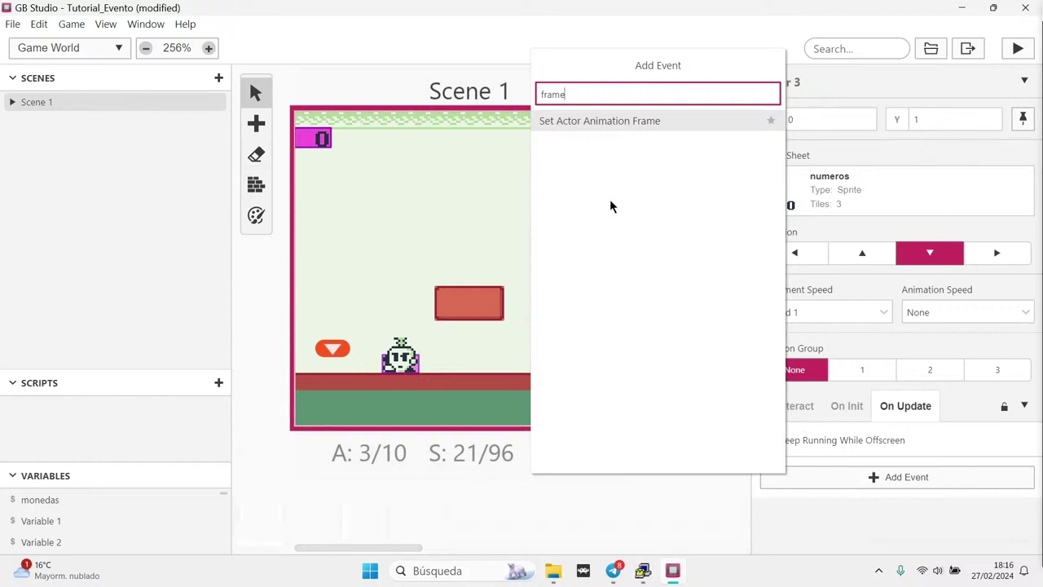
click(600, 127)
scroll(834, 514, down, 1)
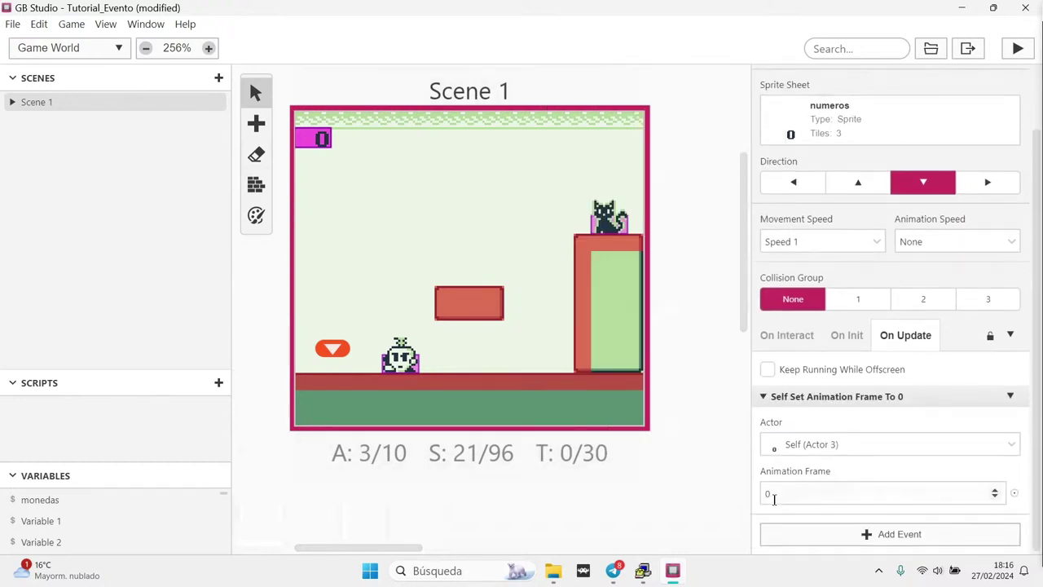
Switch the event's animation frame value from a number to the global variable monedas
click(1014, 493)
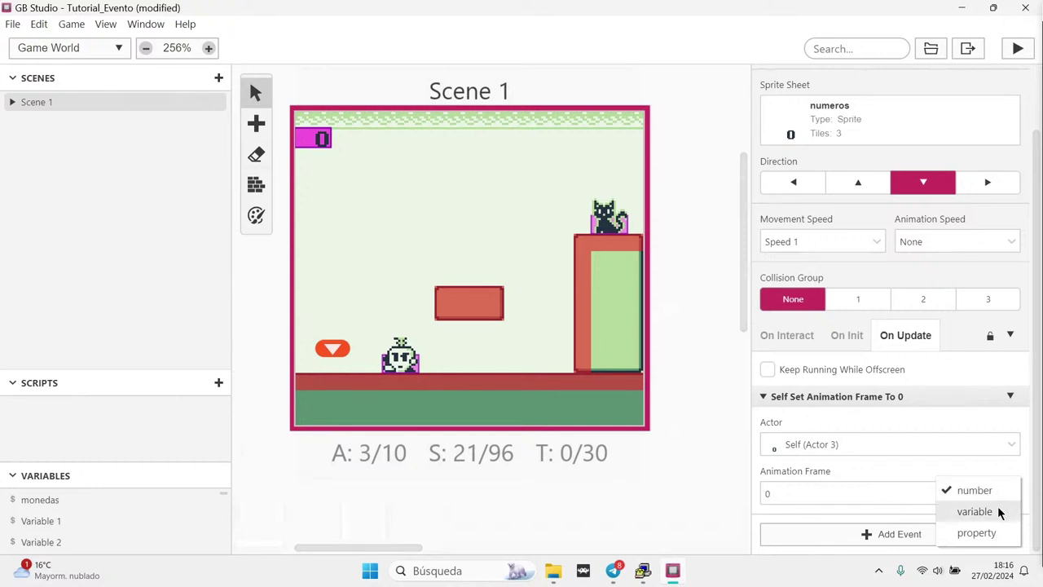
click(1000, 510)
click(855, 497)
text(mone)
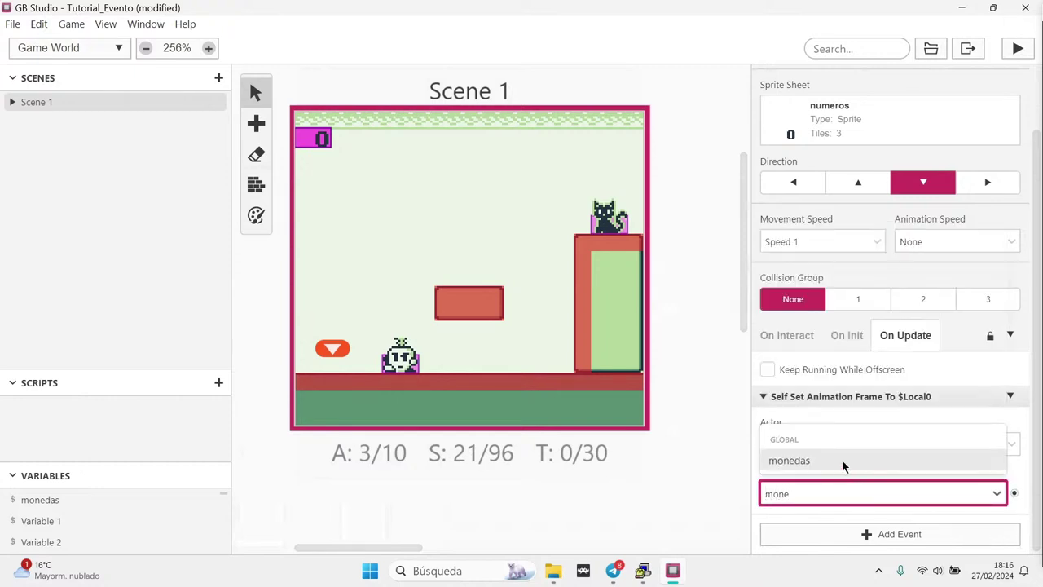
click(841, 459)
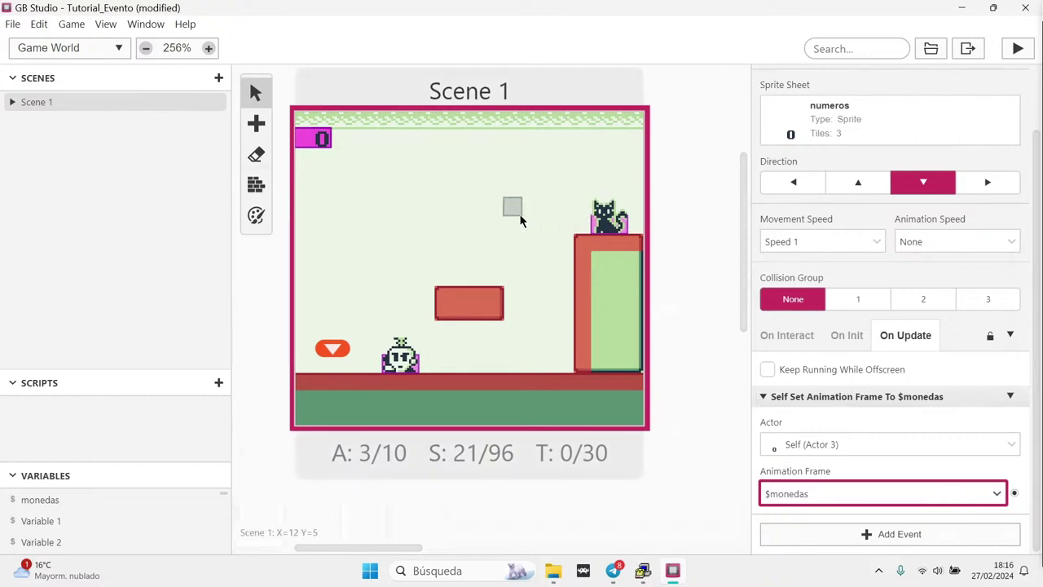
Run the game and jump across the floating platform to the tall block to collect the cat and test the counter
click(1020, 50)
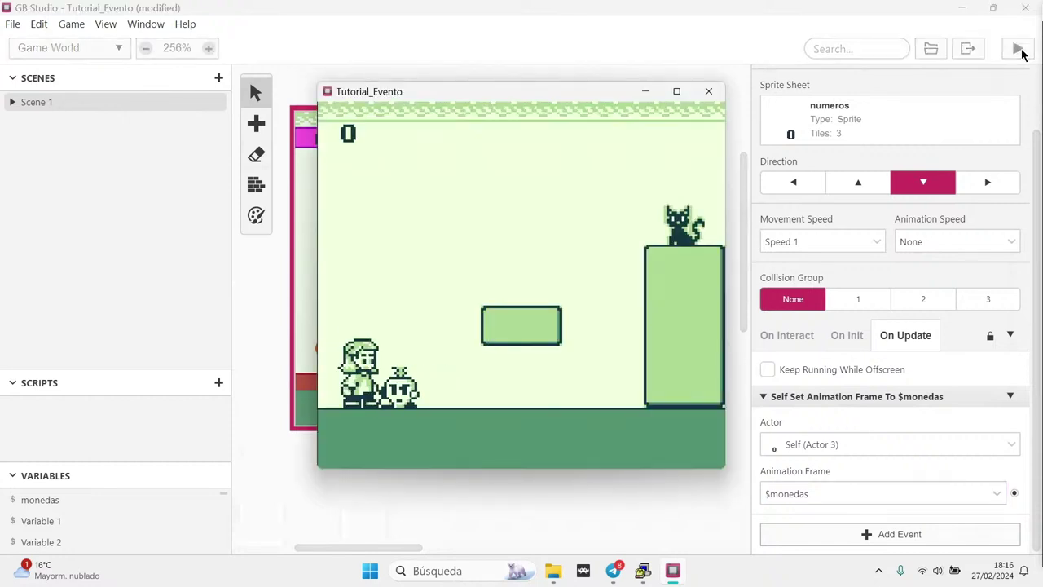
key(z)
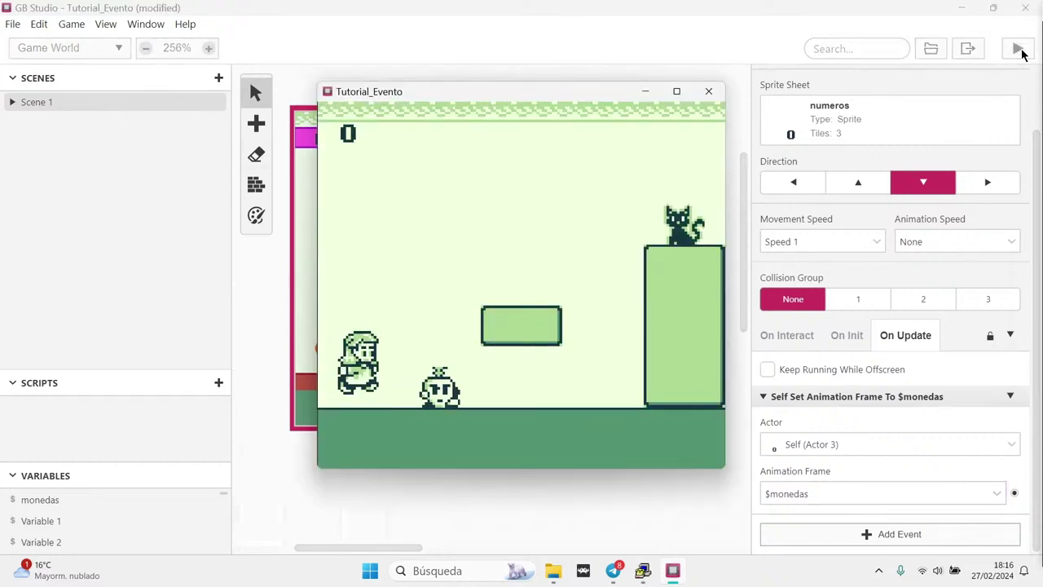
key(Right)
key(Right)
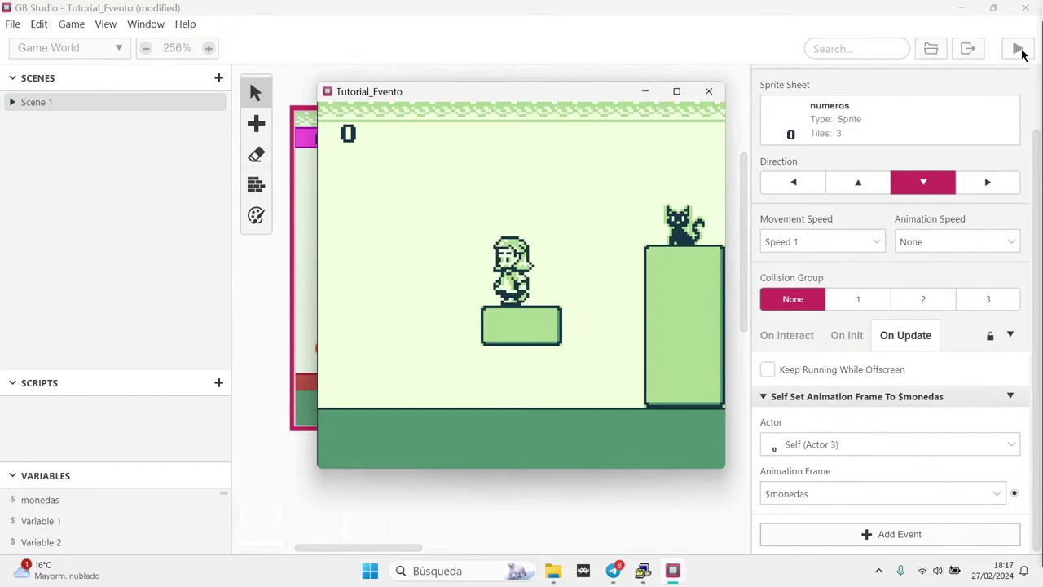
key(z)
key(Right)
key(Left)
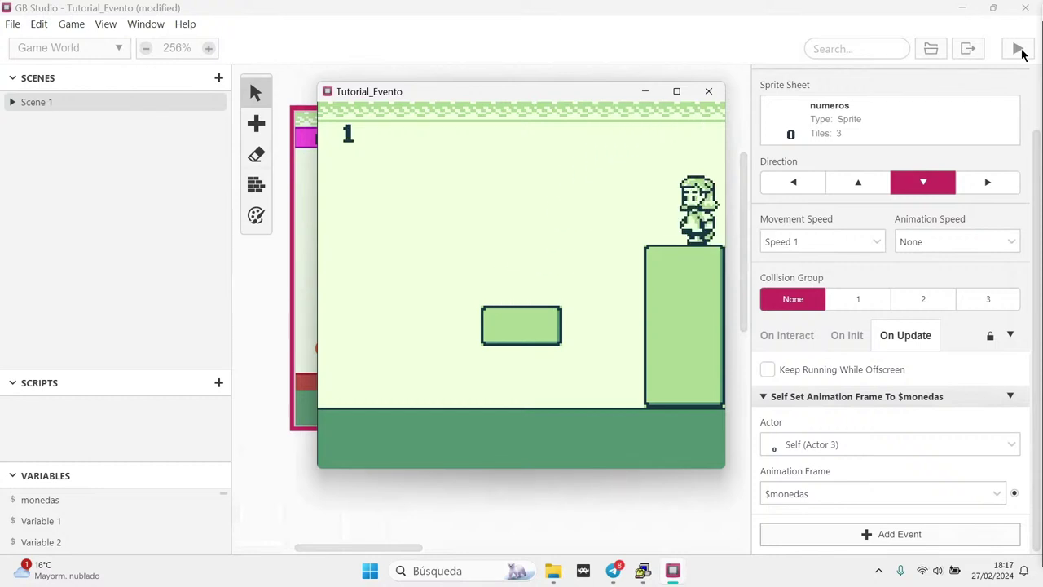
Walk and jump the player back through the level to check the counter, and close the game preview
key(Left)
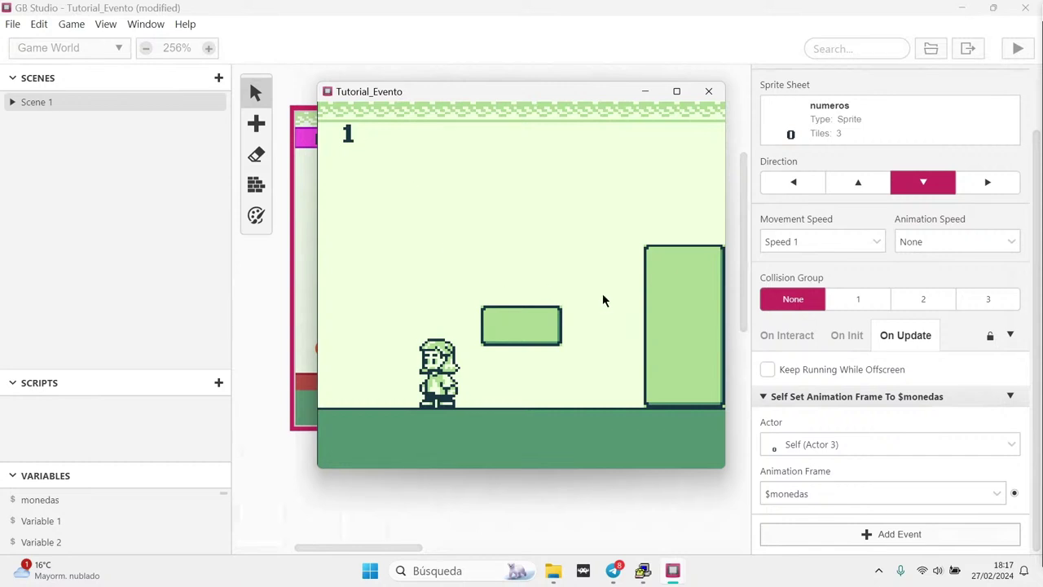
key(Left)
key(Right)
key(z)
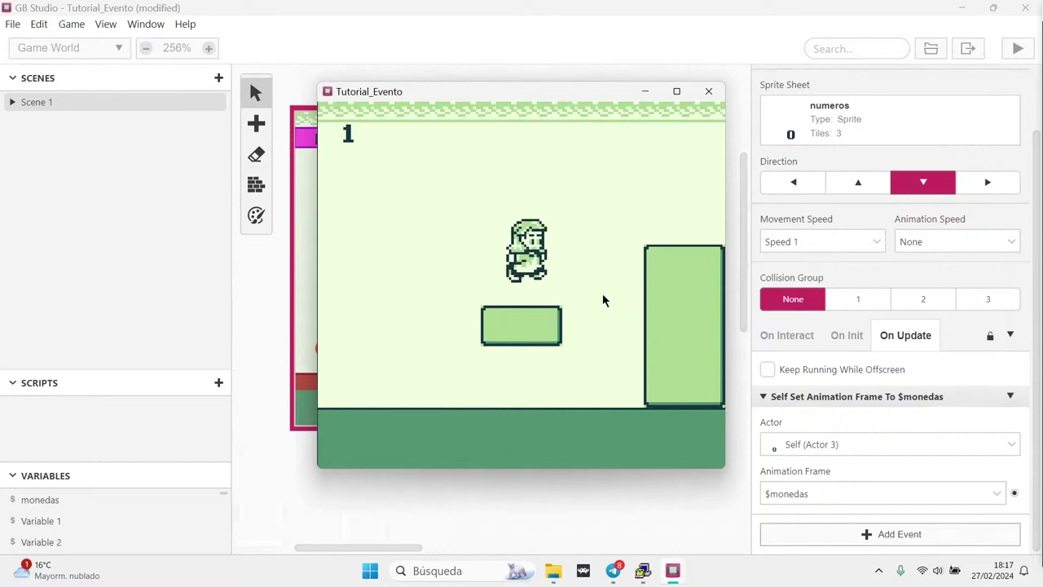
key(Left)
key(Left)
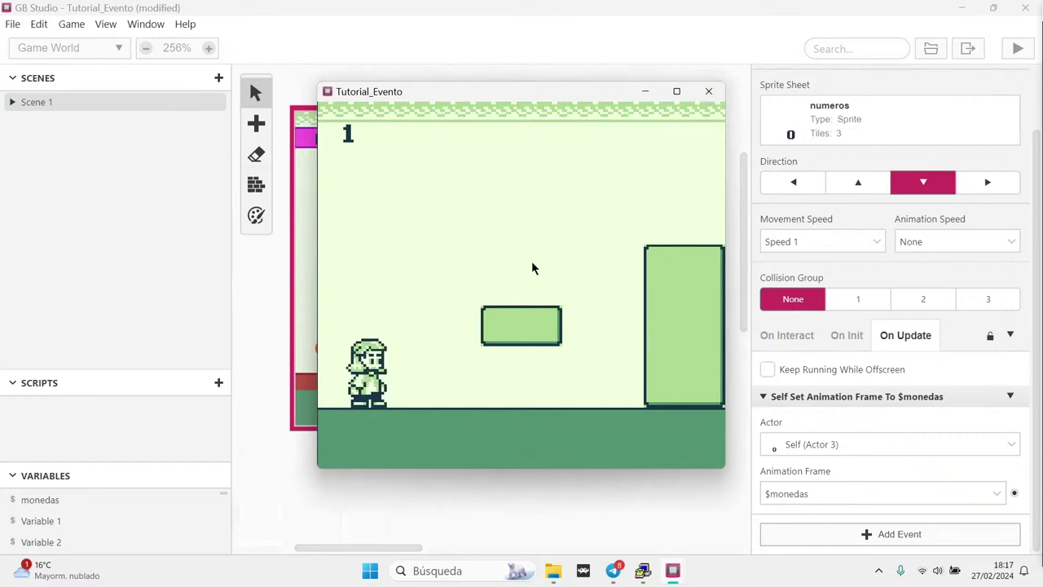
click(708, 91)
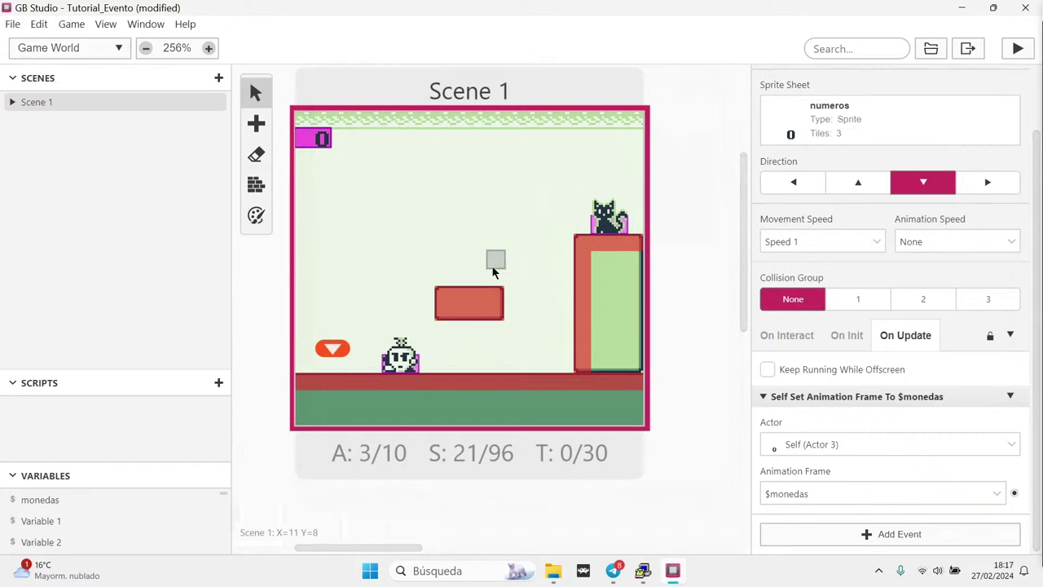
ctrl+scroll(536, 297, down, 2)
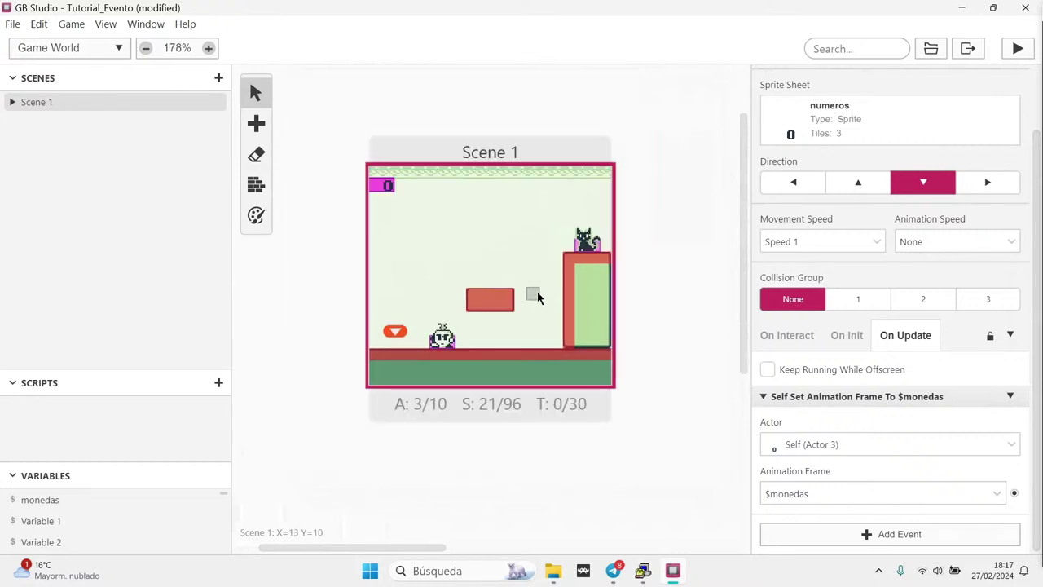
click(535, 247)
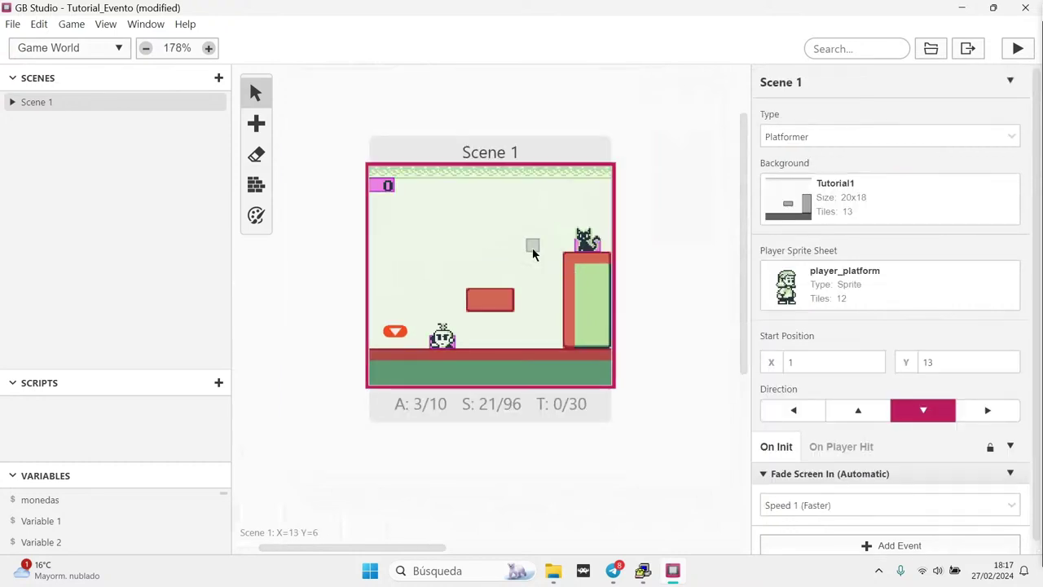
drag(378, 549, 414, 549)
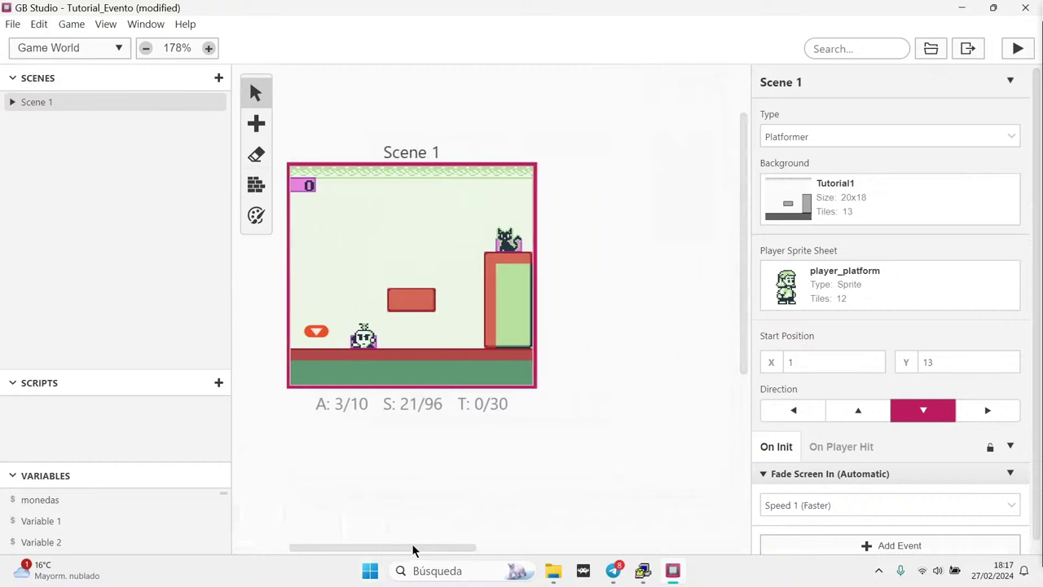
ctrl+scroll(430, 446, down, 3)
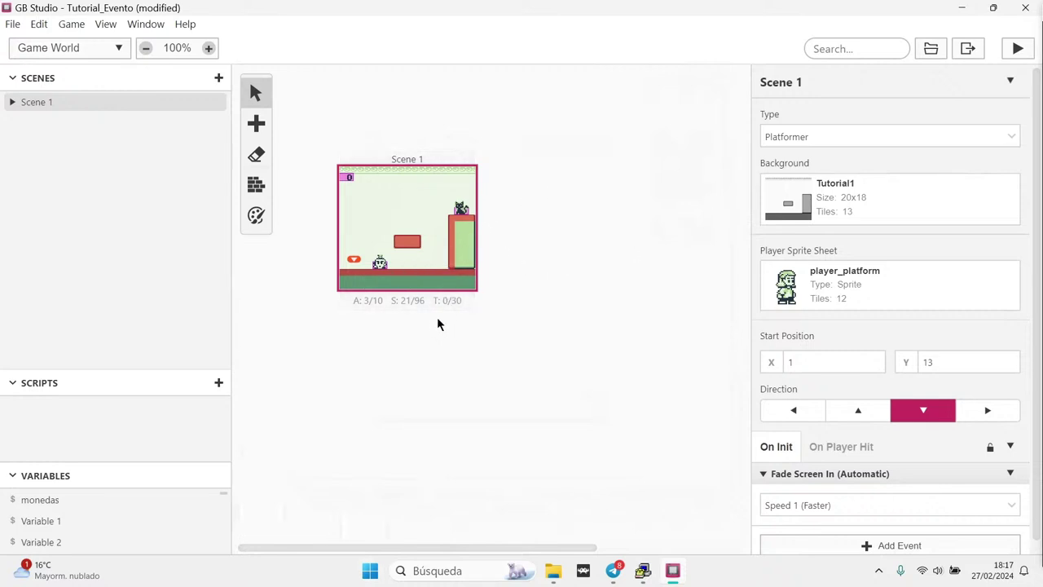
click(527, 282)
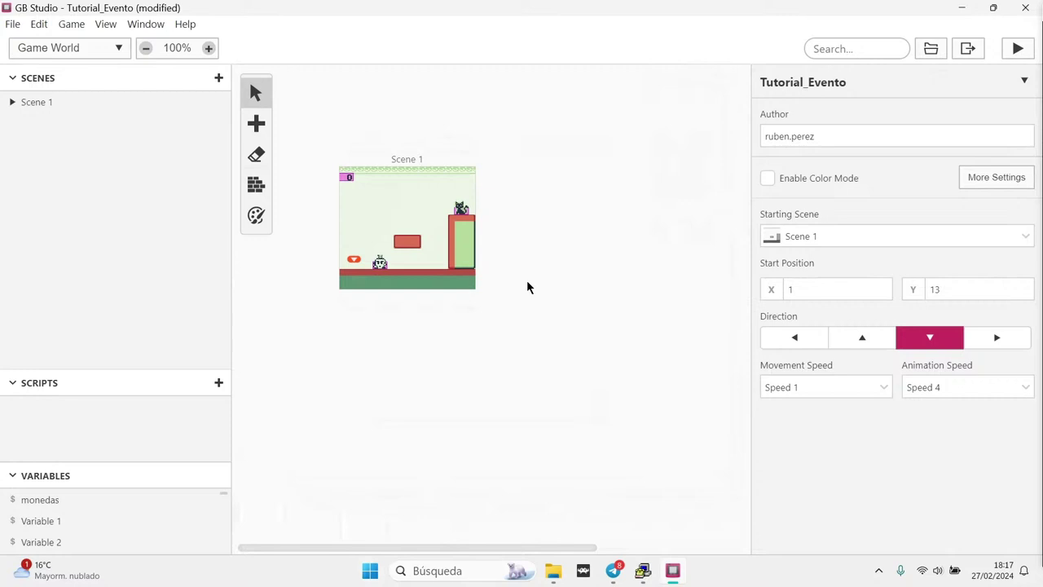
click(427, 223)
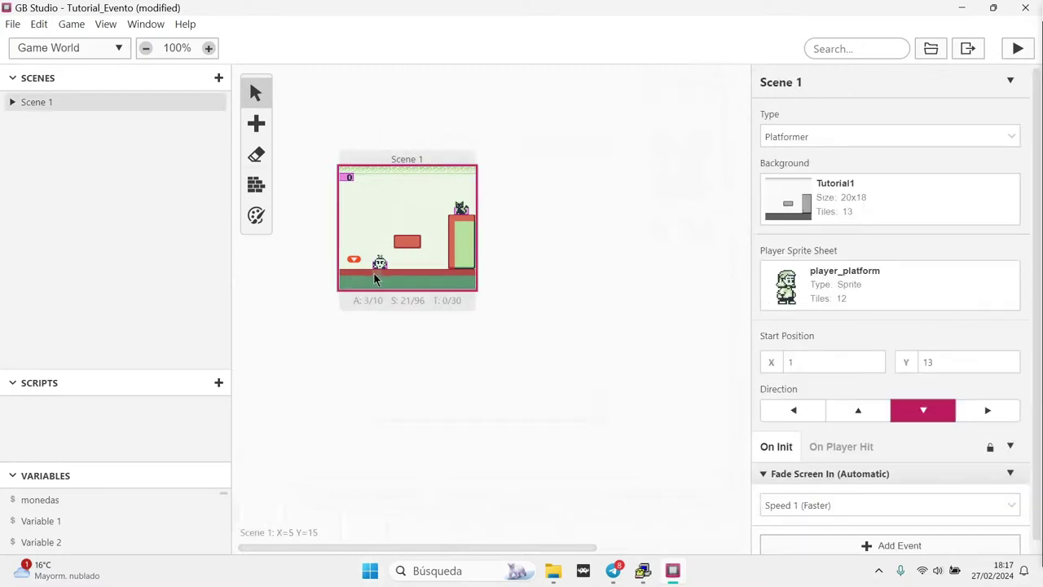
ctrl+scroll(377, 274, up, 3)
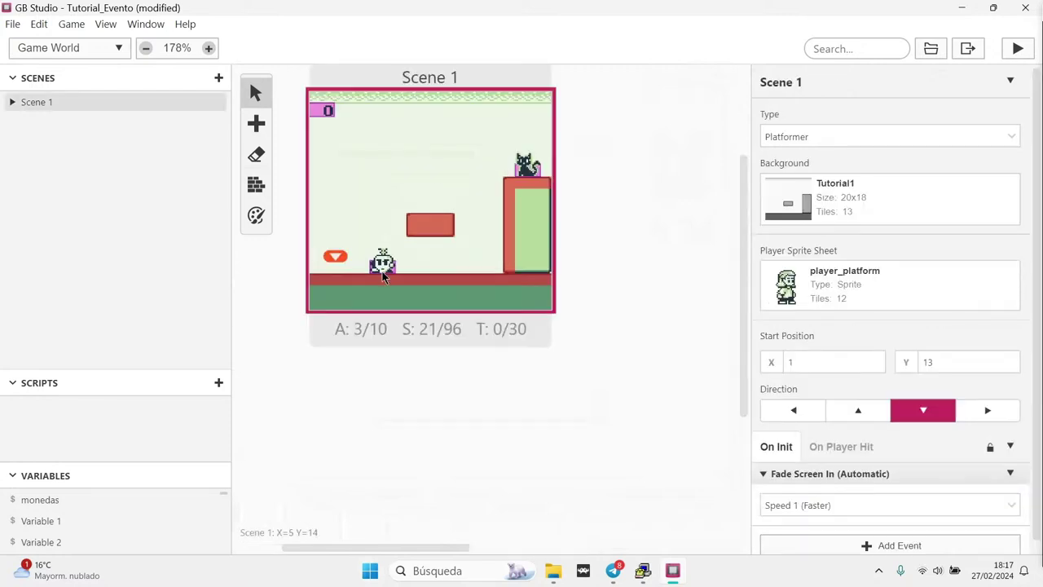
Insert a Play Sound Effect event before Deactivate Self in the cat actor's On Hit script for the Player
click(526, 171)
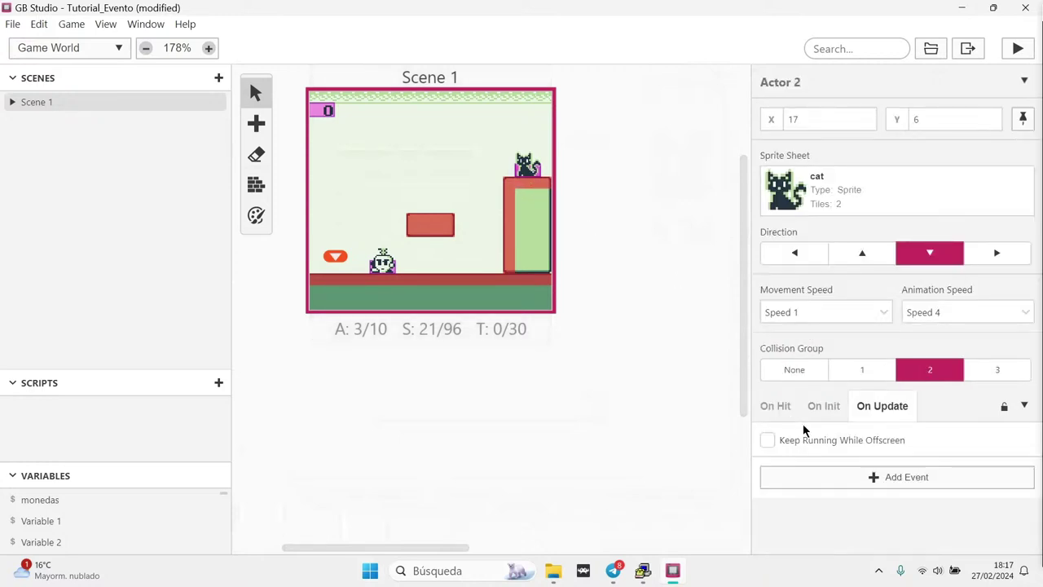
click(780, 407)
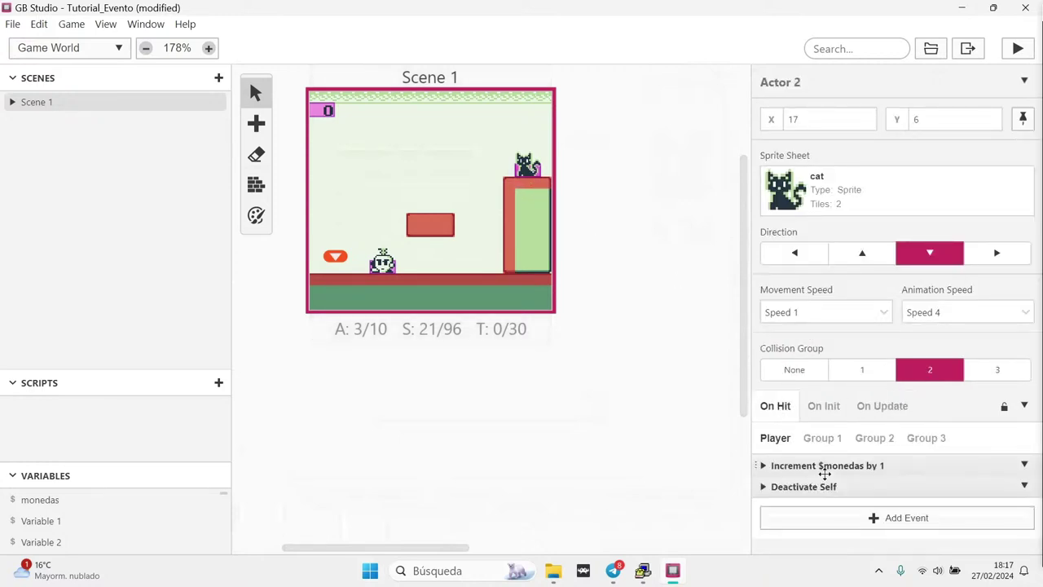
click(1024, 487)
click(983, 469)
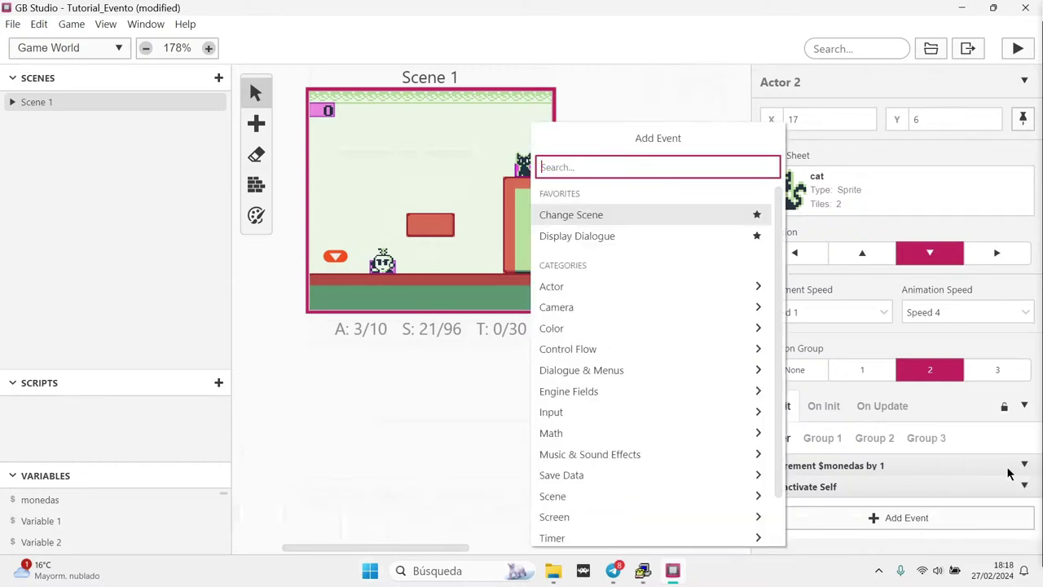
text(play)
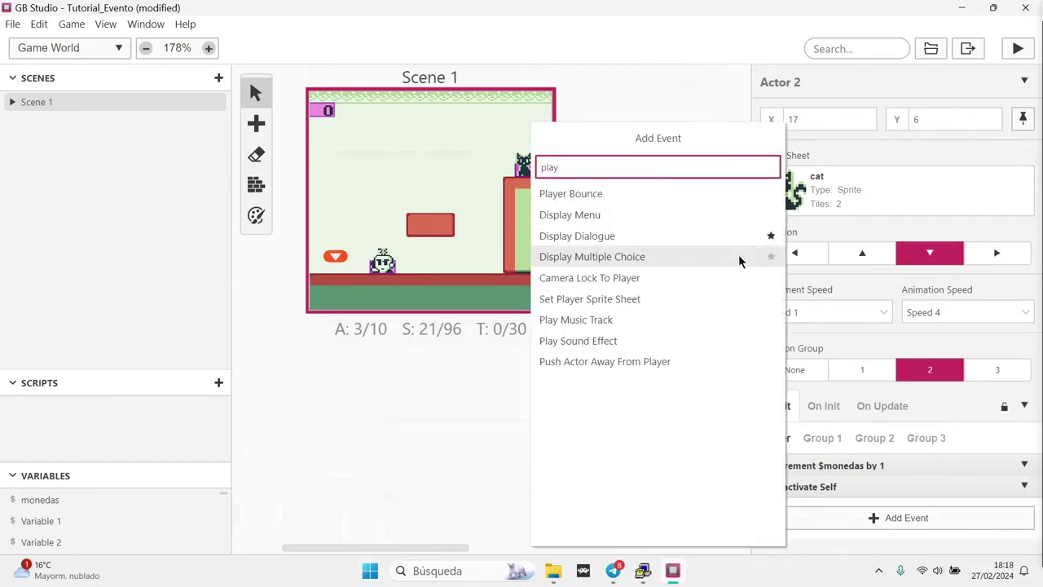
click(621, 340)
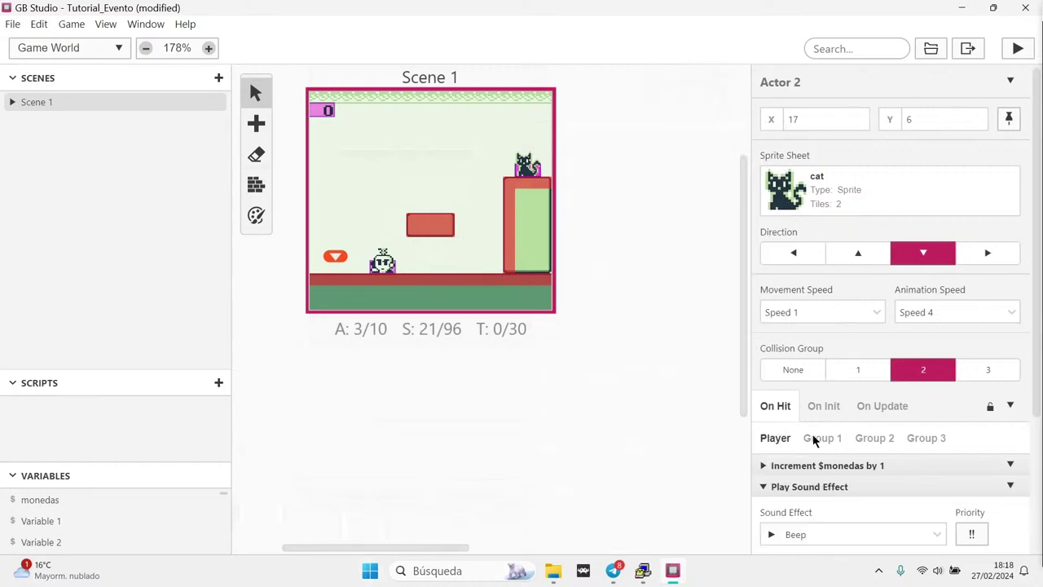
Set the cat's sound effect to Tronimal_Sound_Effects.sav with effect index 2, and collapse the event
scroll(807, 423, down, 3)
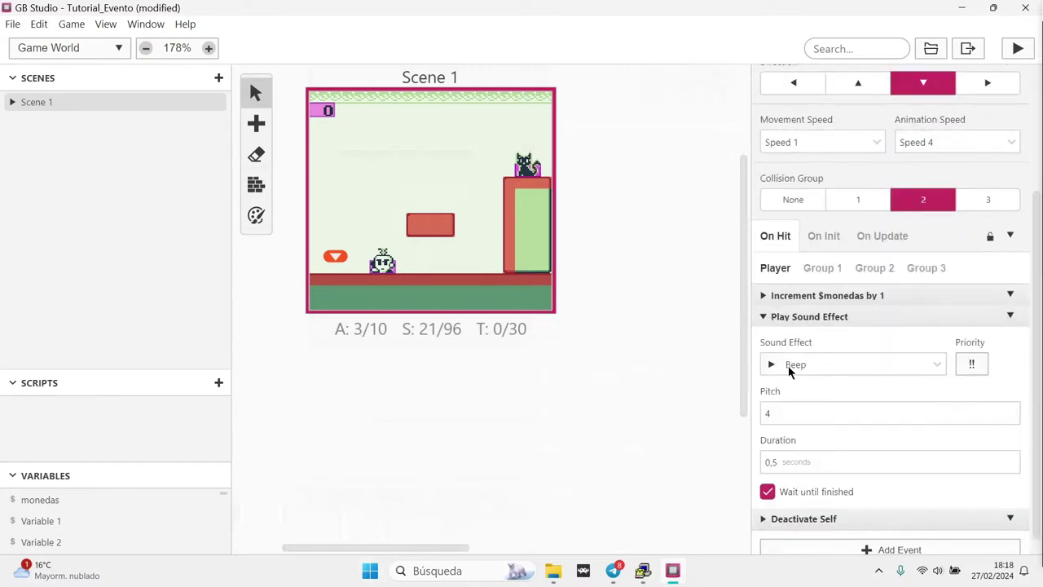
click(828, 366)
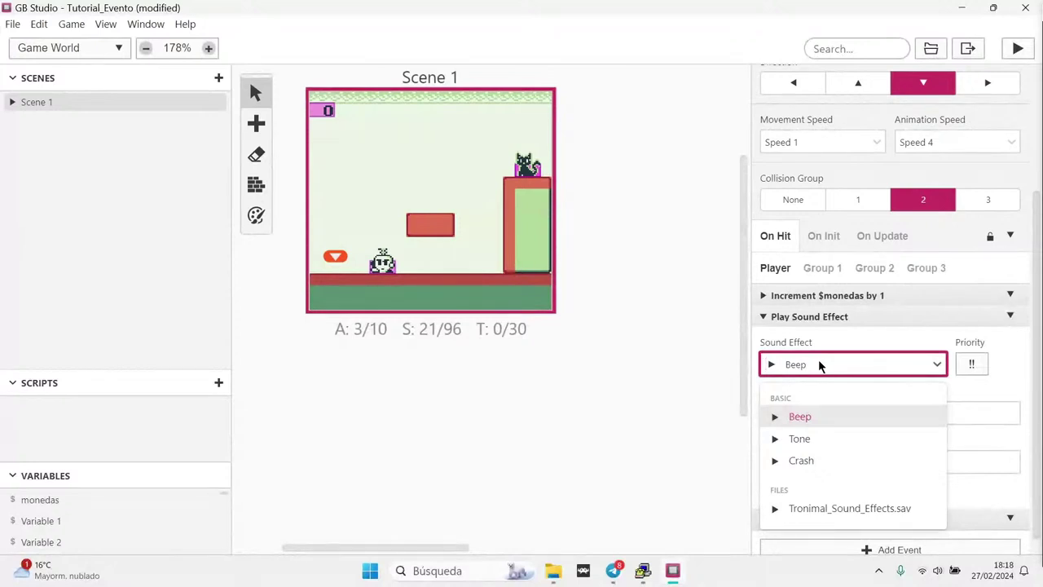
click(827, 509)
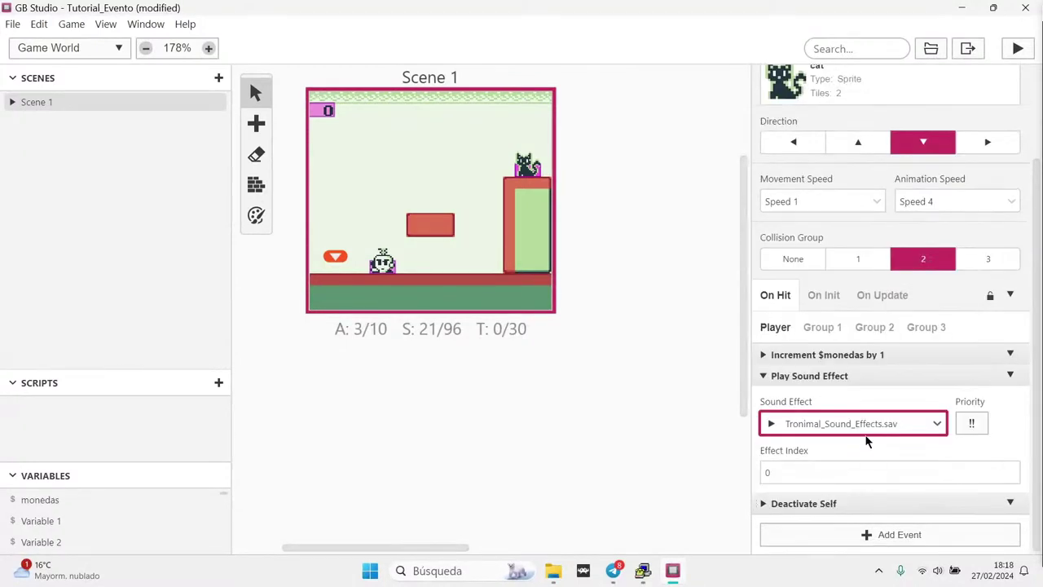
double_click(1009, 471)
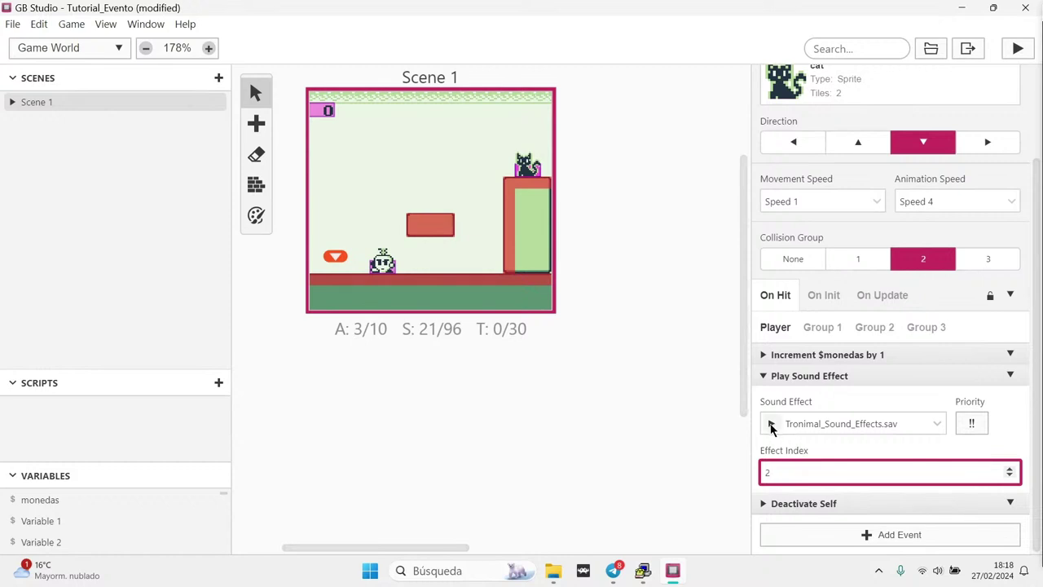
click(796, 376)
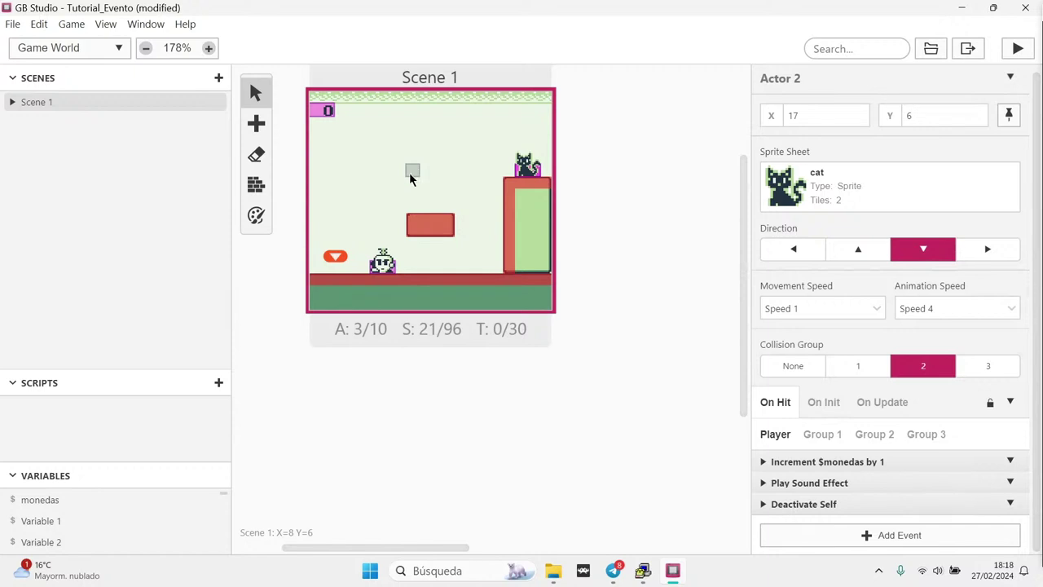
click(386, 193)
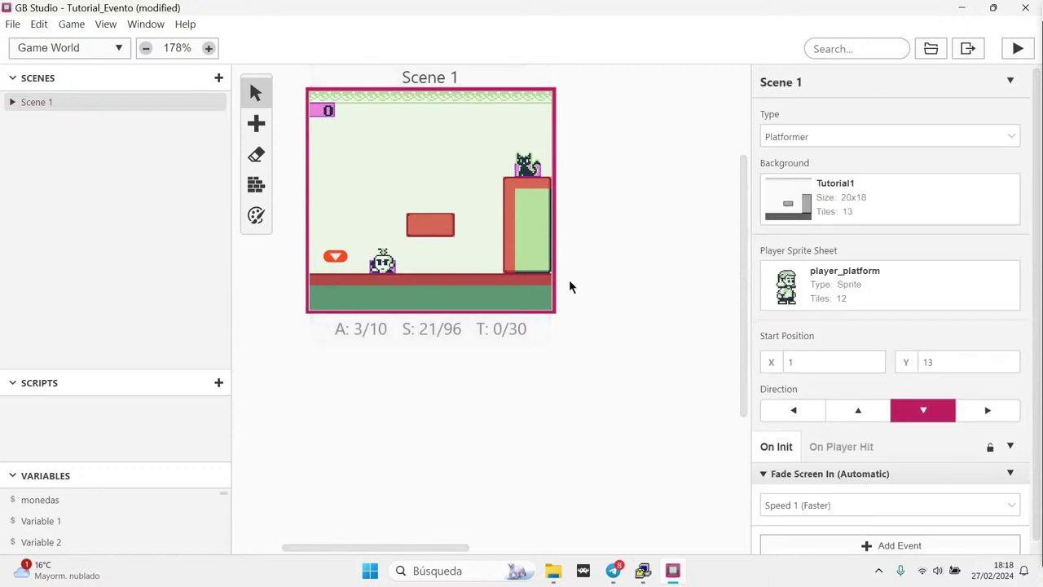
click(522, 169)
click(386, 271)
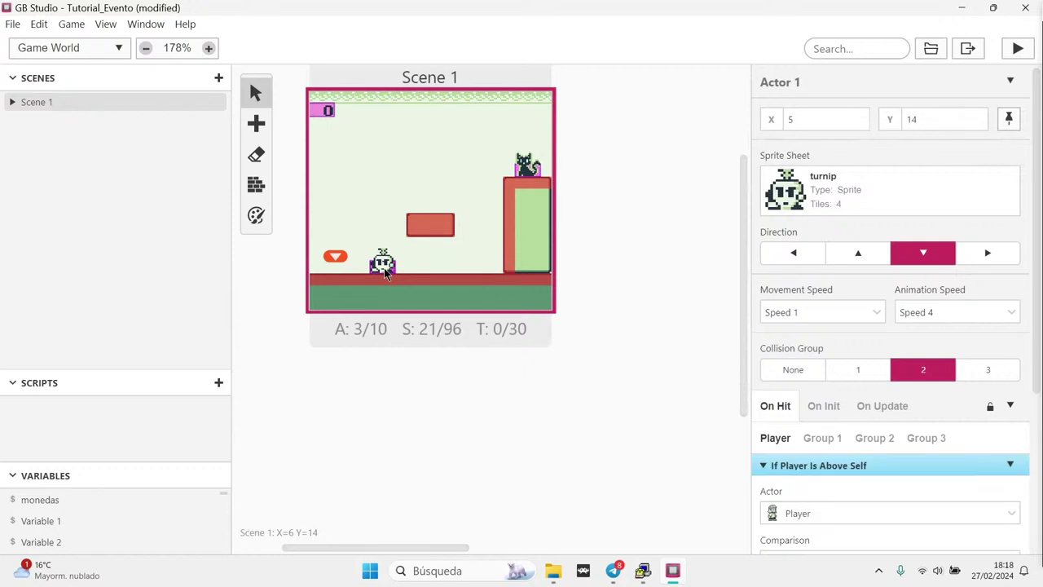
Add a Play Music Track event with the song Rulz_BattleTheme to Scene 1's On Init script and preview the song
click(386, 170)
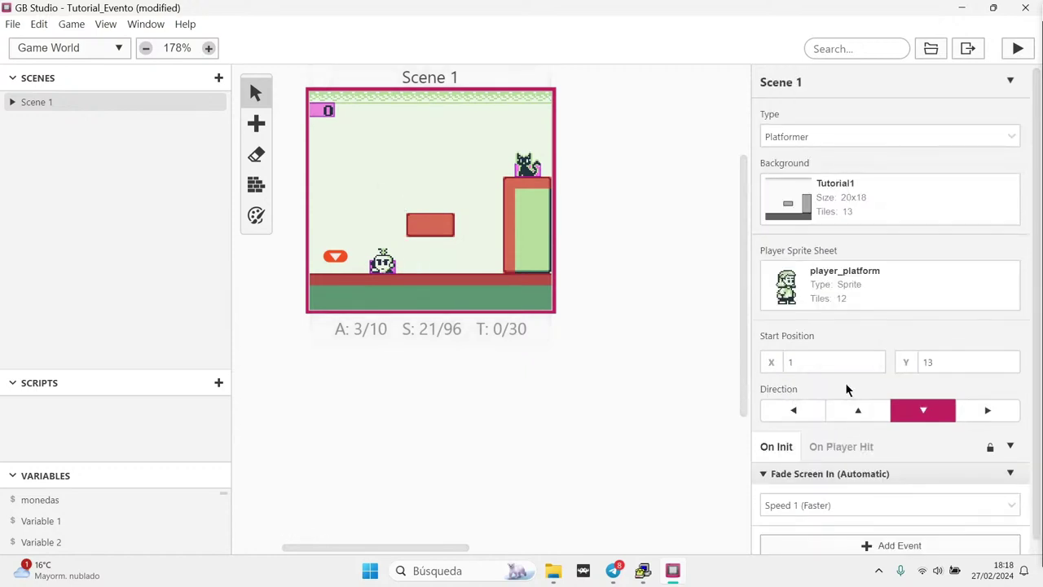
scroll(845, 408, down, 1)
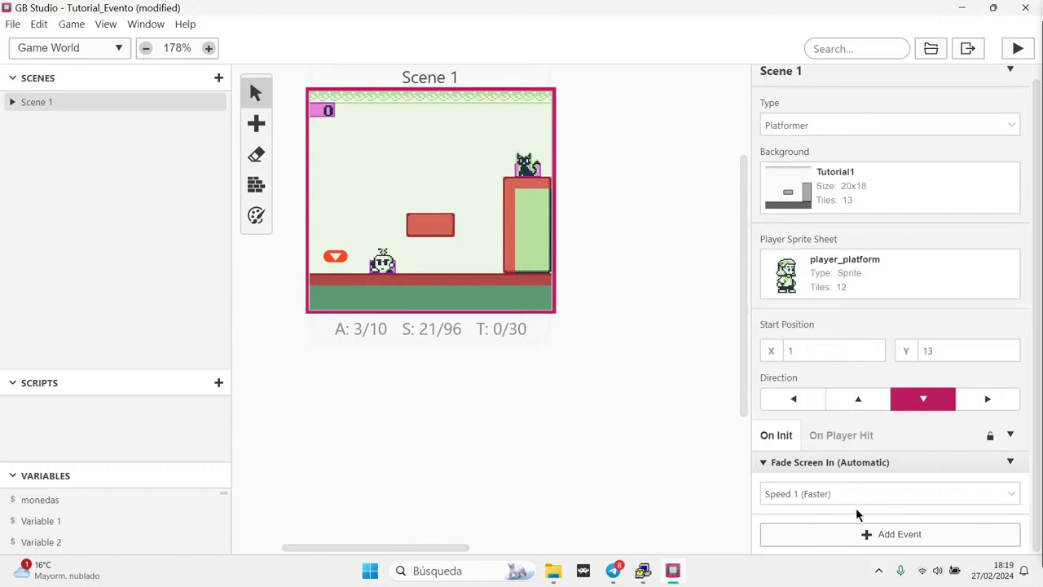
click(829, 529)
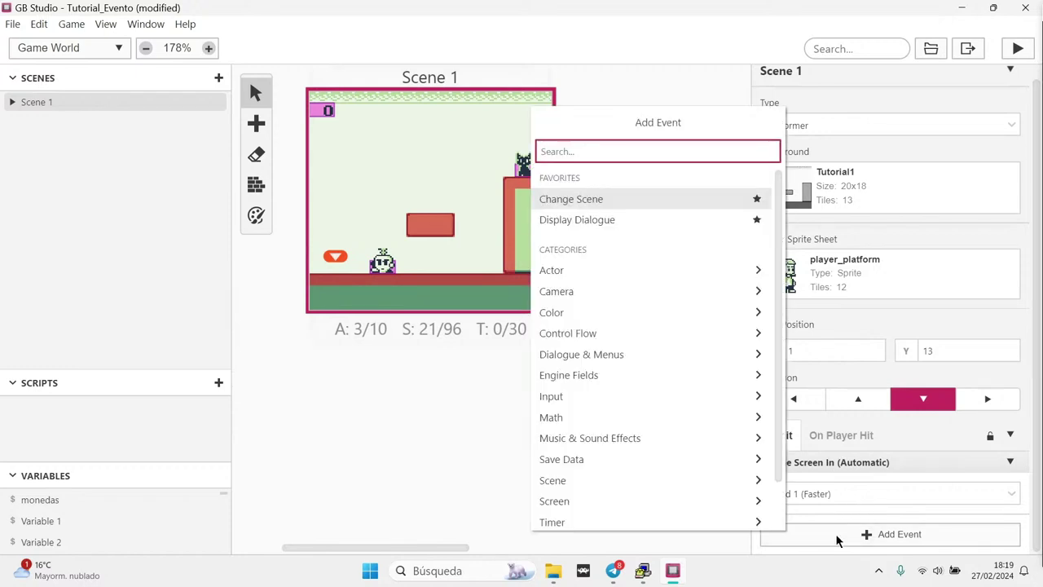
text(musi)
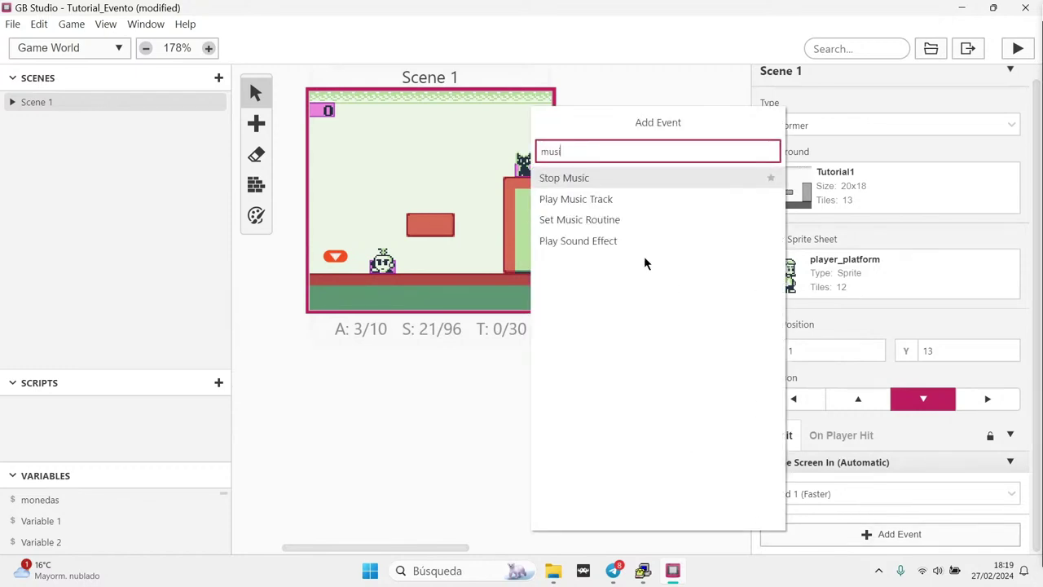
click(579, 203)
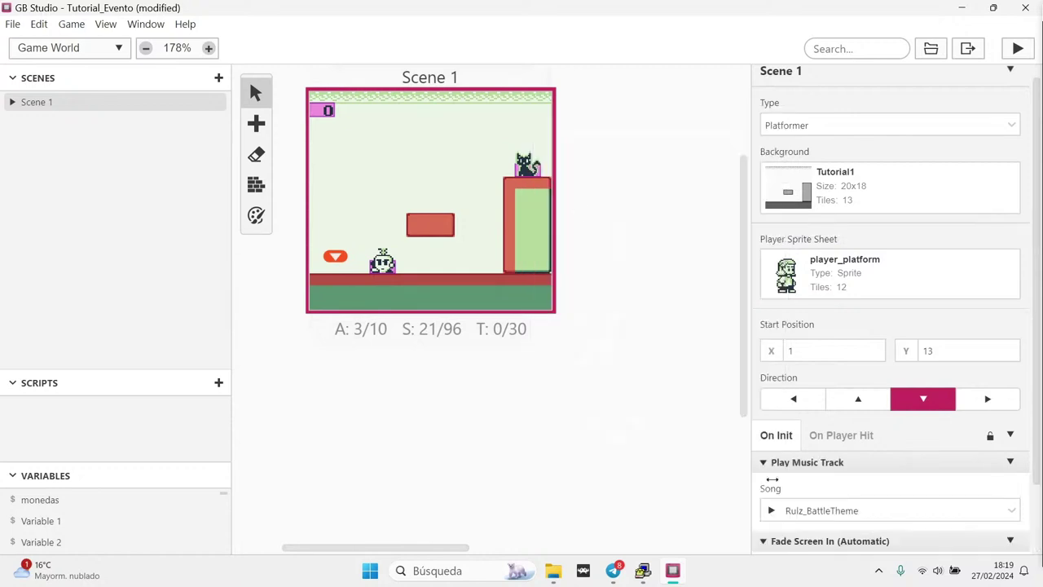
scroll(869, 515, down, 2)
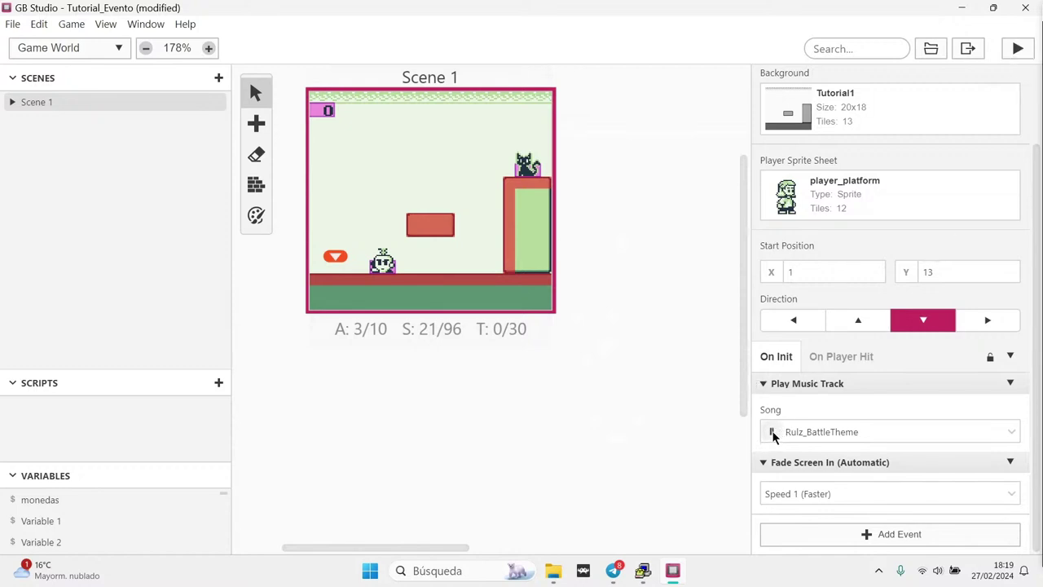
click(771, 432)
Test the scene's music in a game run, and disable the Play Music Track event in Scene 1's On Init script
click(1018, 49)
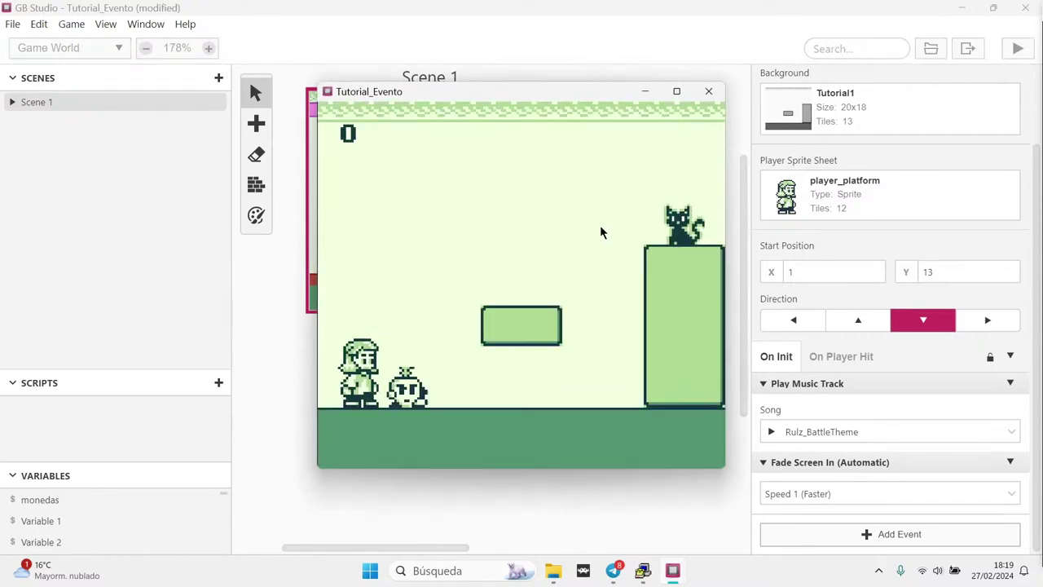
click(717, 91)
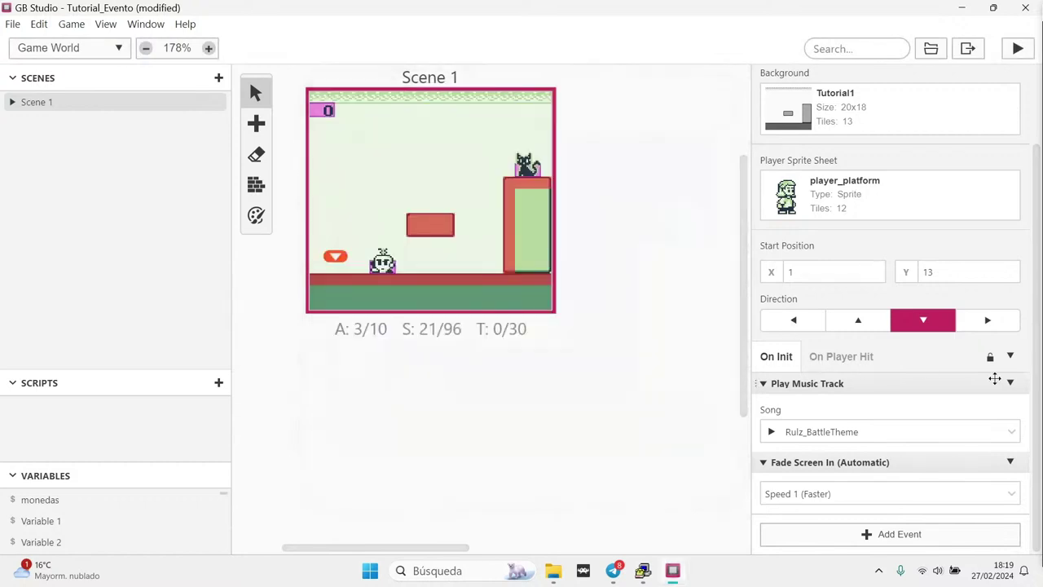
click(1010, 383)
click(987, 430)
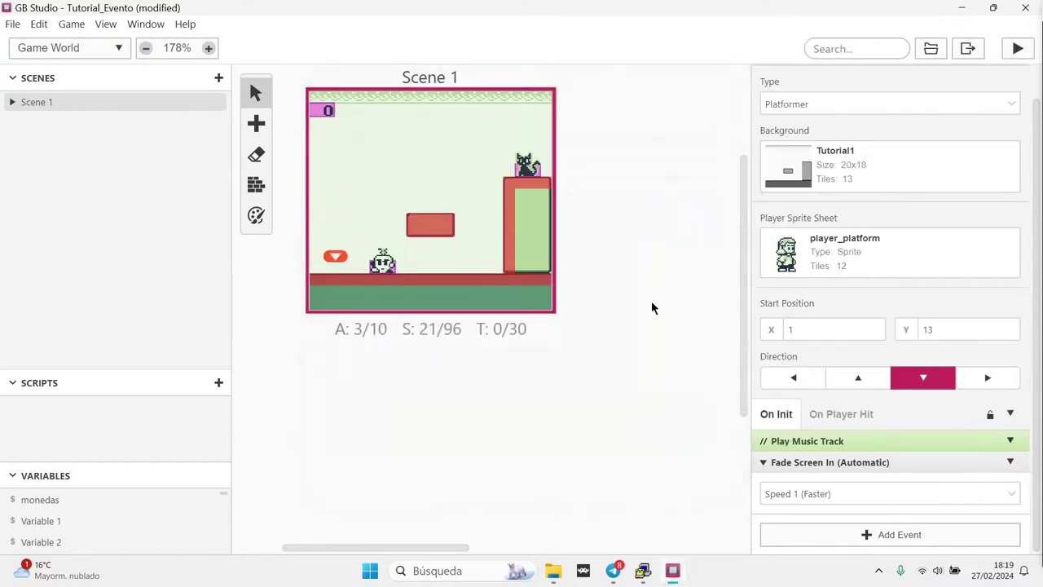
click(532, 167)
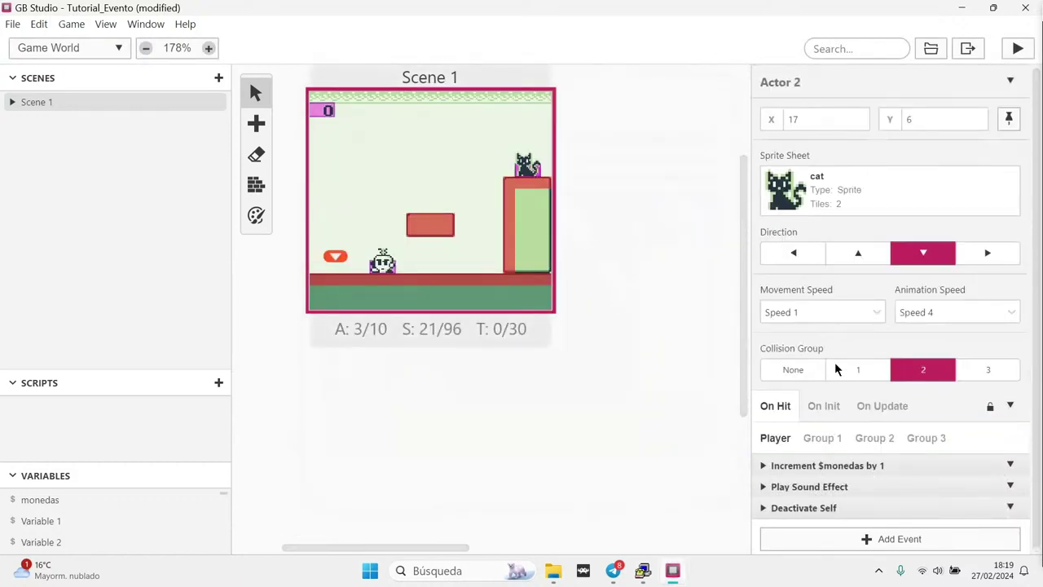
click(387, 179)
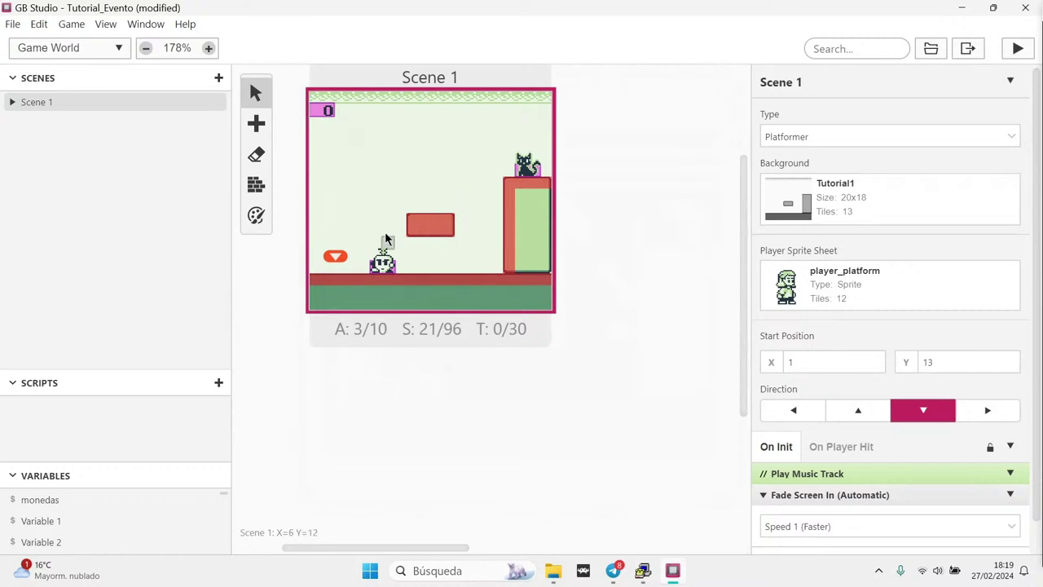
Move the turnip actor along the ground to X 8, Y 14 and set its collision group to None
click(386, 269)
drag(385, 268, 419, 270)
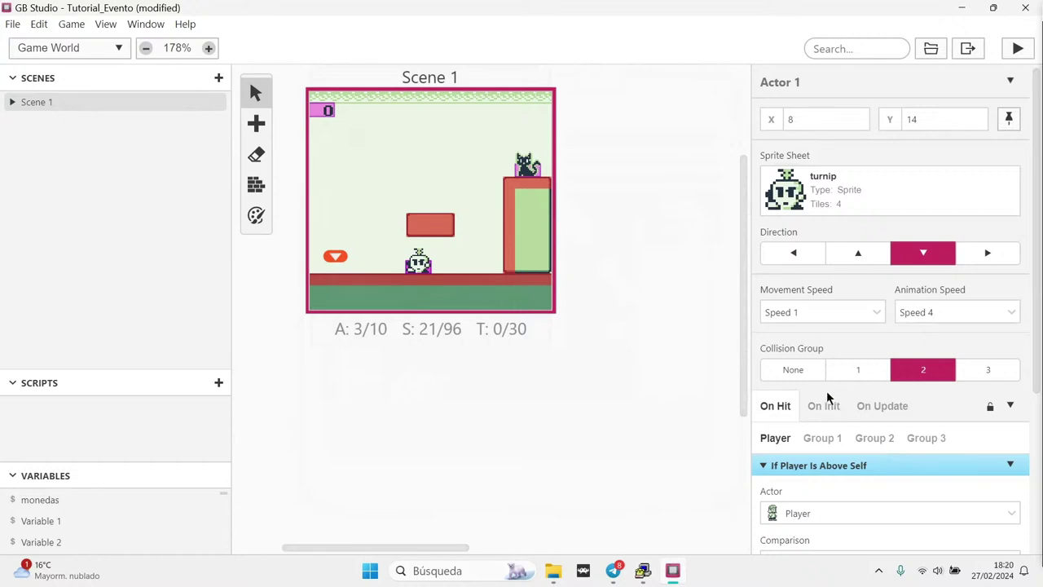
click(794, 371)
Collapse and disable the If Player Is Above Self event in the turnip's On Interact script
click(821, 431)
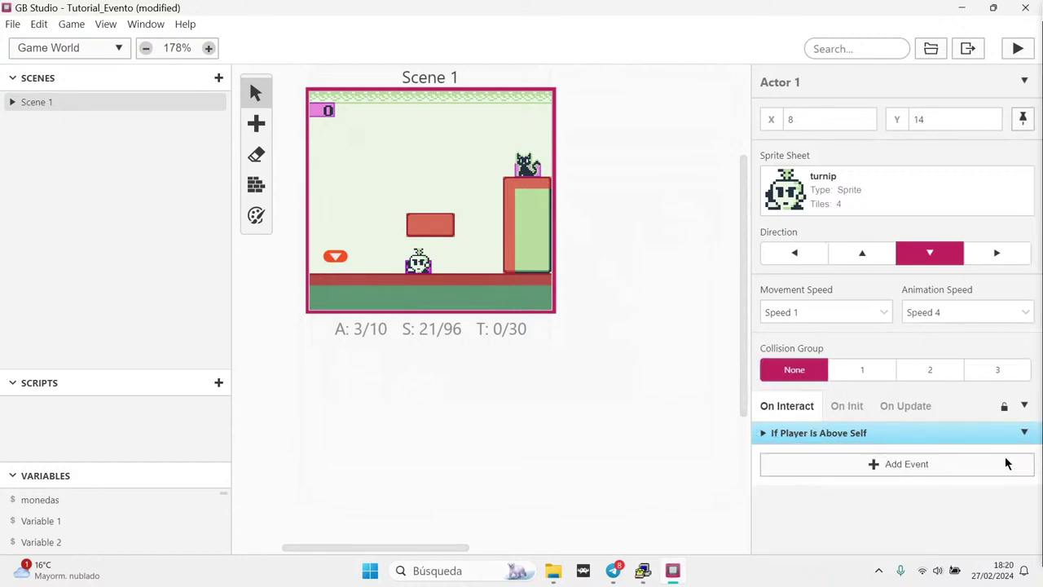
click(1024, 432)
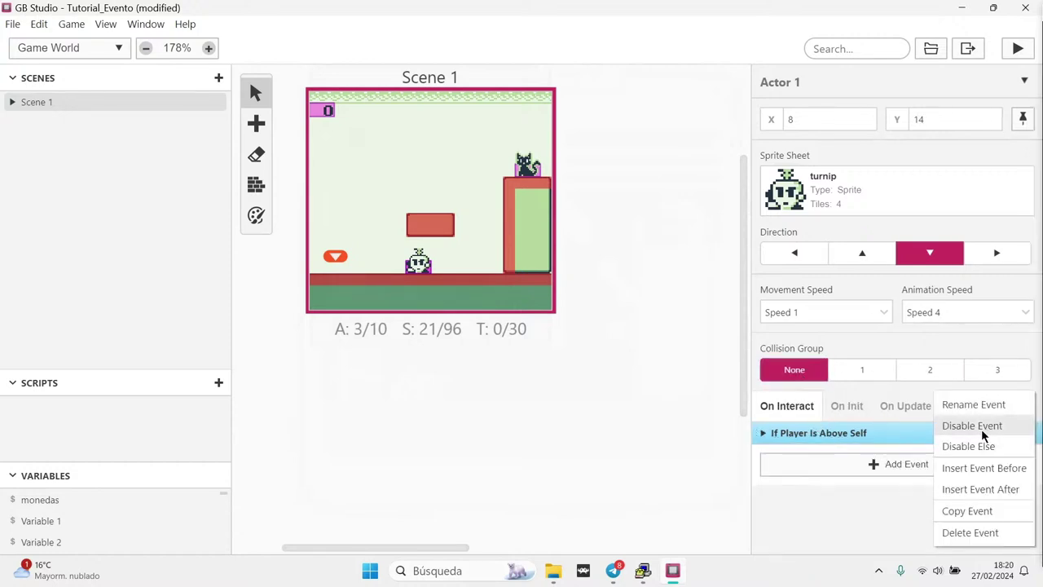
click(979, 426)
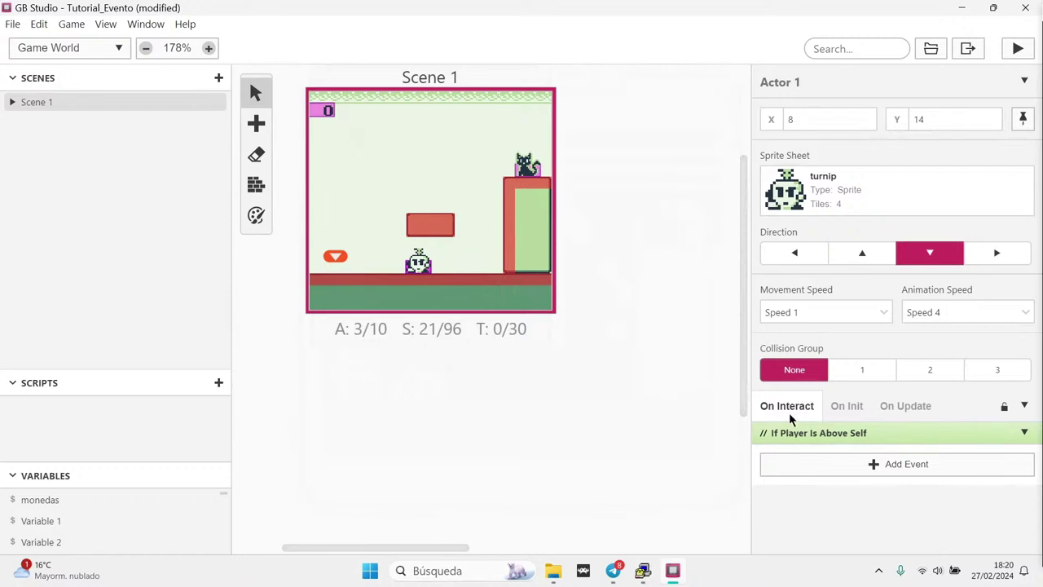
Add a Display Dialogue event reading "Hola, que tal?" to the turnip's On Interact script and briefly run the game
click(799, 461)
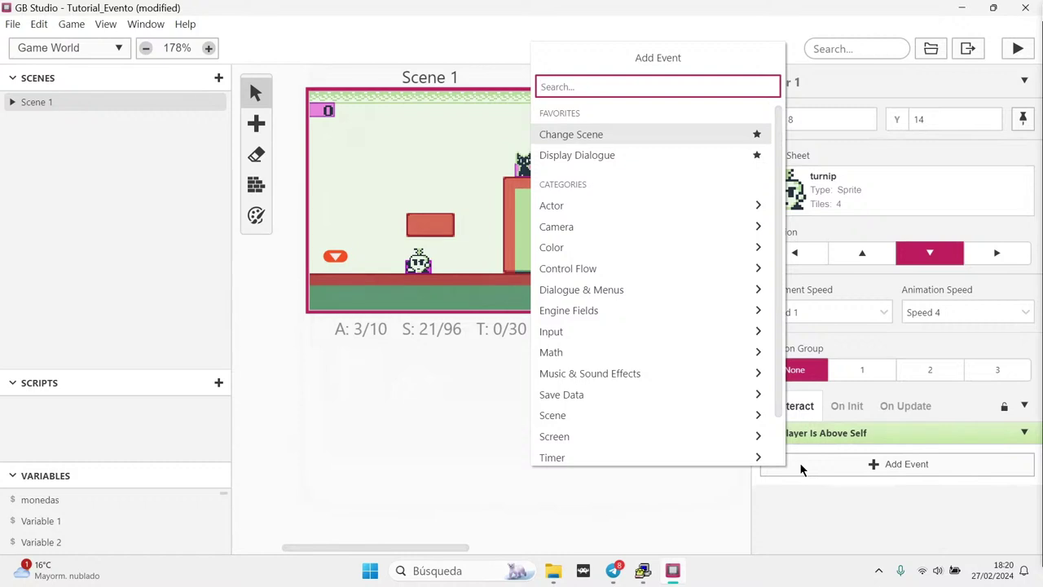
text(dia)
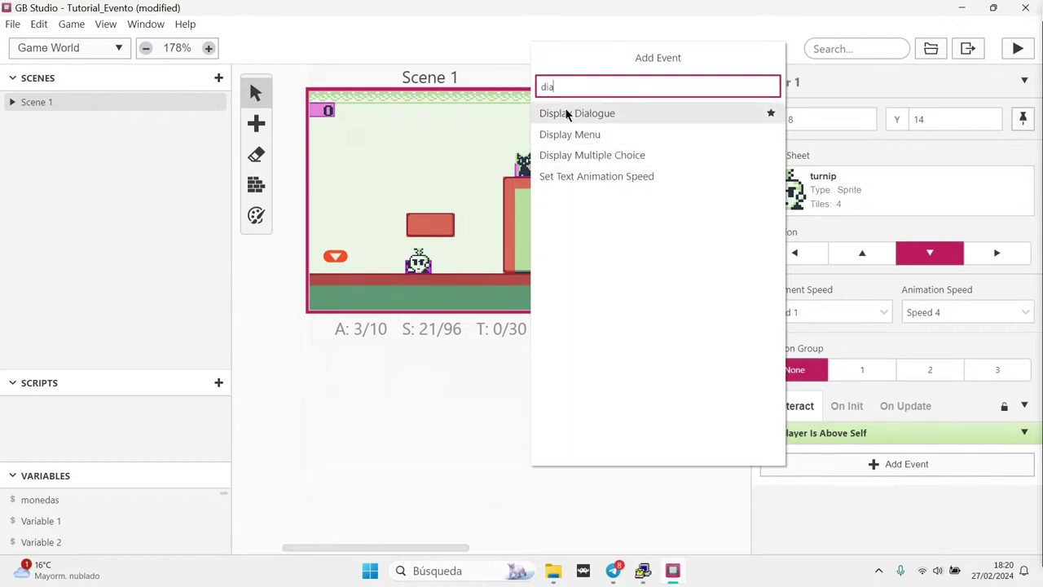
click(574, 113)
click(868, 482)
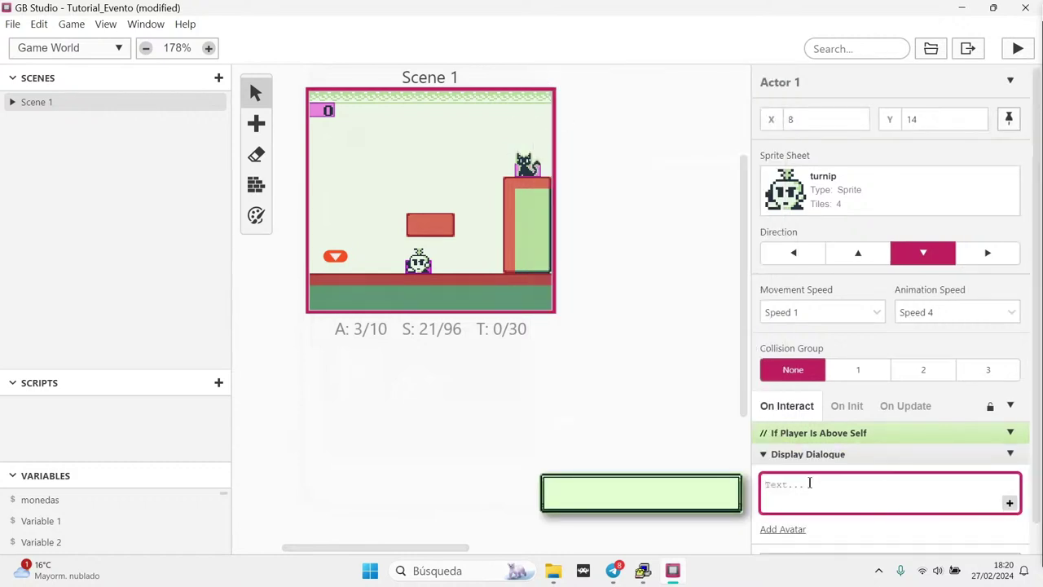
text(Hola, que tal?)
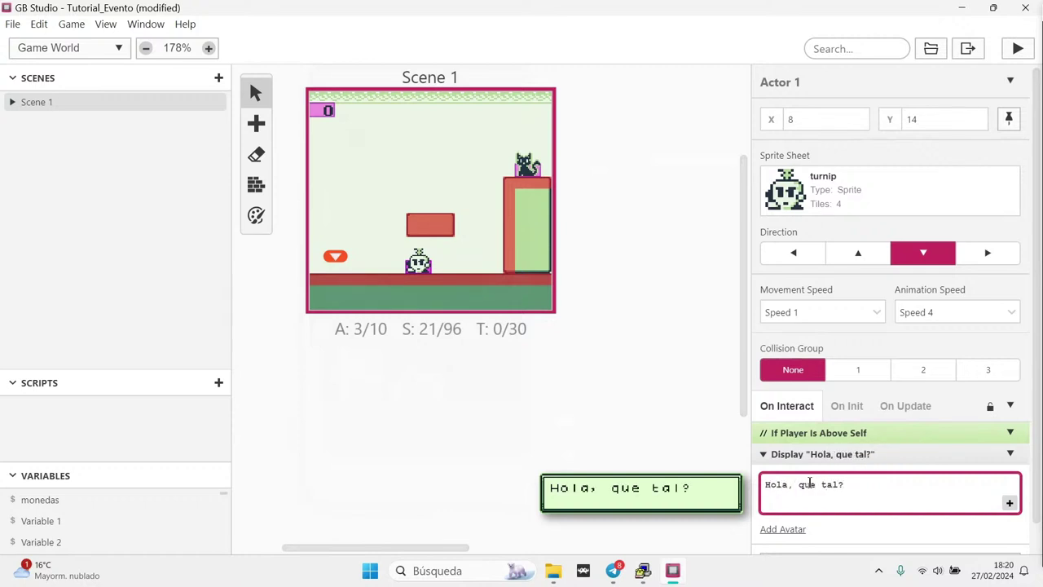
click(1017, 48)
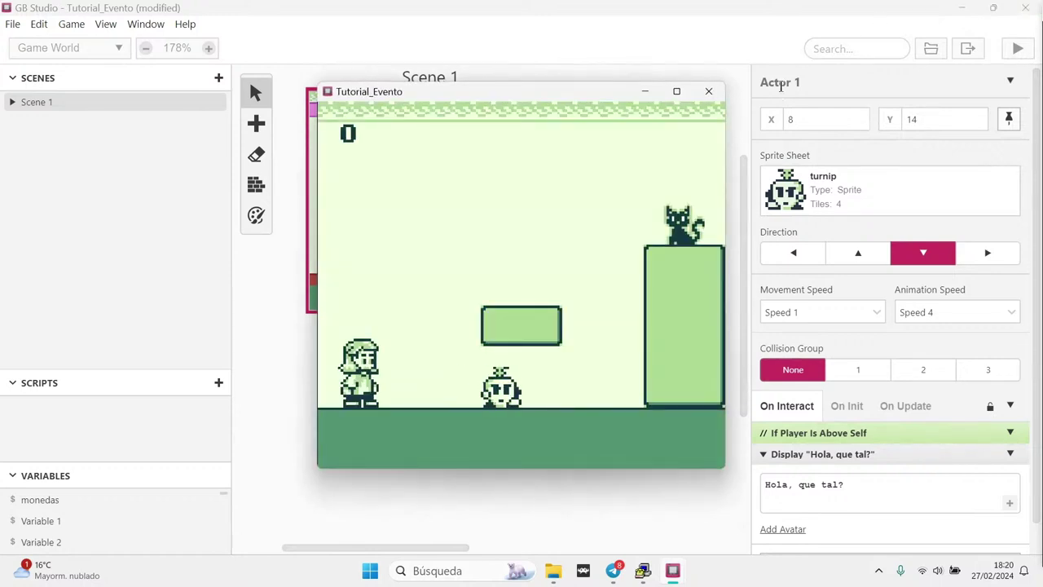
click(718, 96)
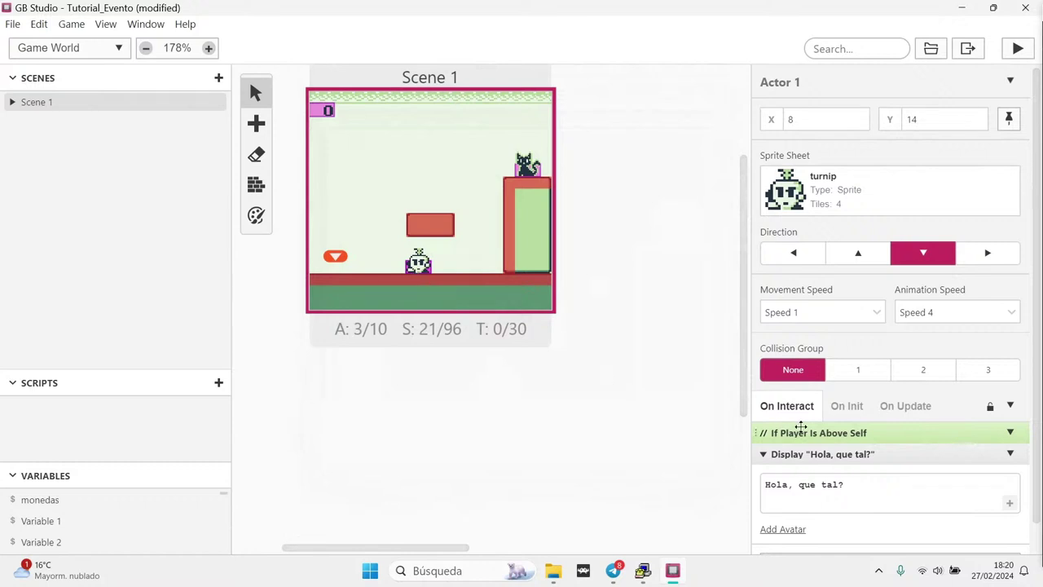
Disable both Self Move Relative events and both Wait For 1 Seconds events in the turnip's On Update script
click(901, 406)
click(1009, 466)
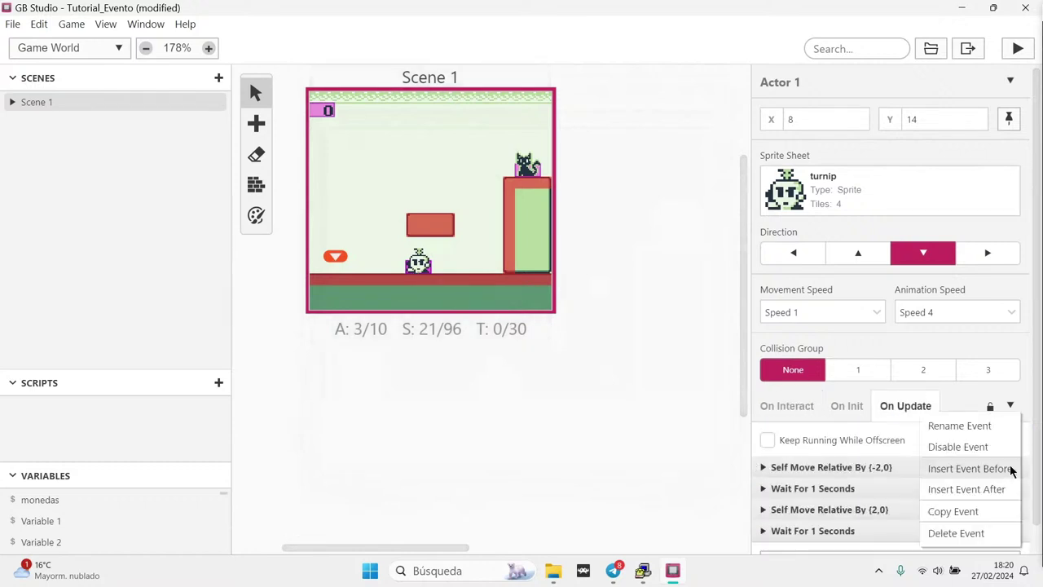
click(994, 448)
scroll(1005, 458, down, 1)
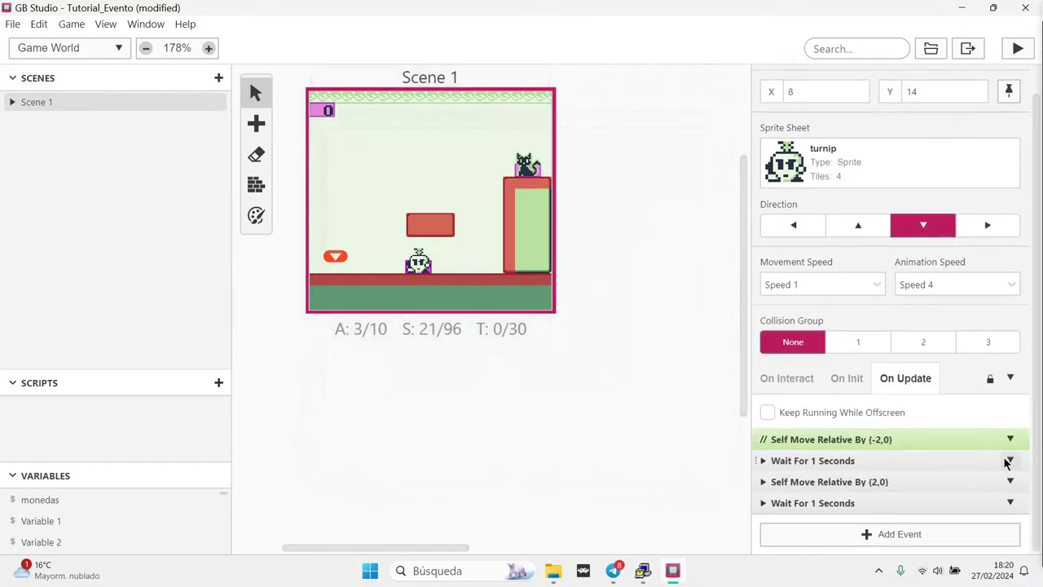
click(1010, 461)
click(990, 445)
click(1010, 482)
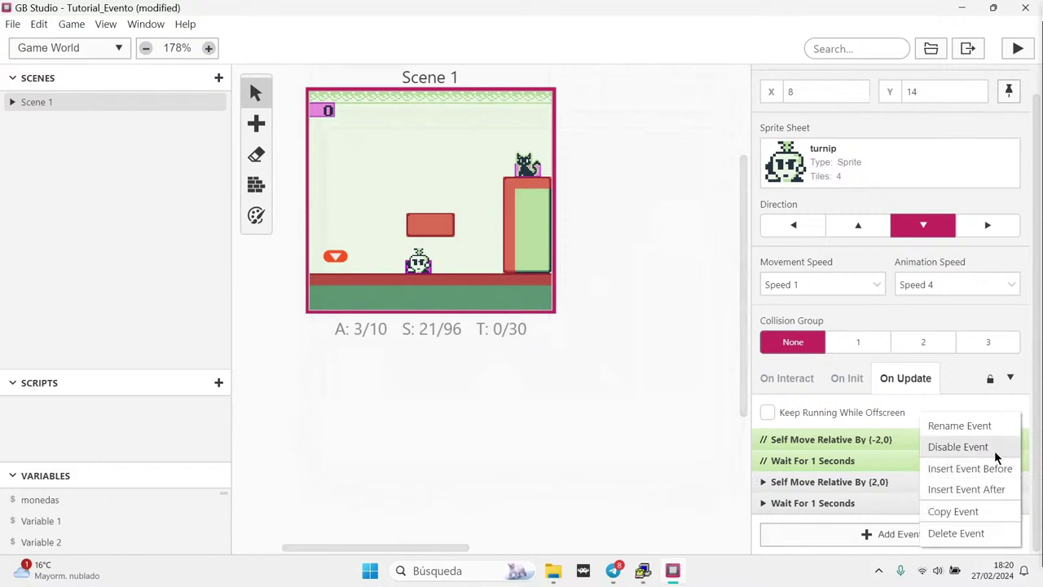
click(996, 448)
click(1011, 503)
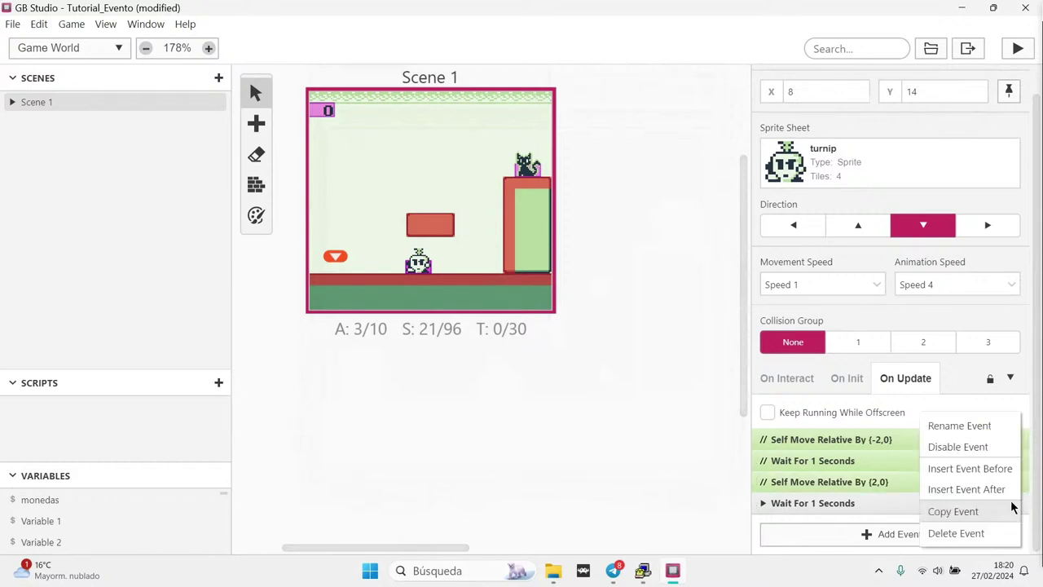
click(990, 448)
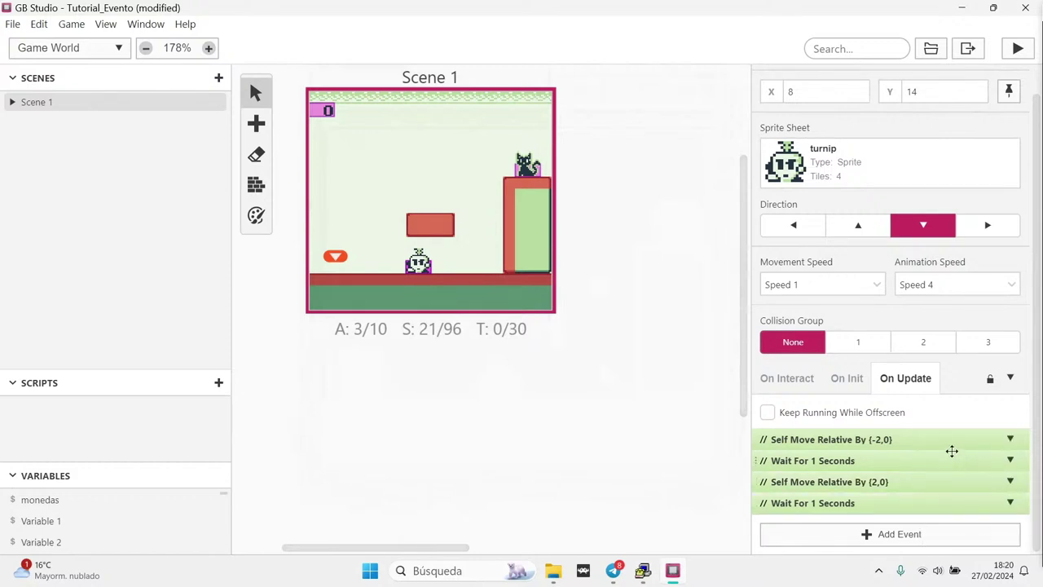
Test the turnip's dialogue in a game run by walking the player to it and interacting
click(1020, 51)
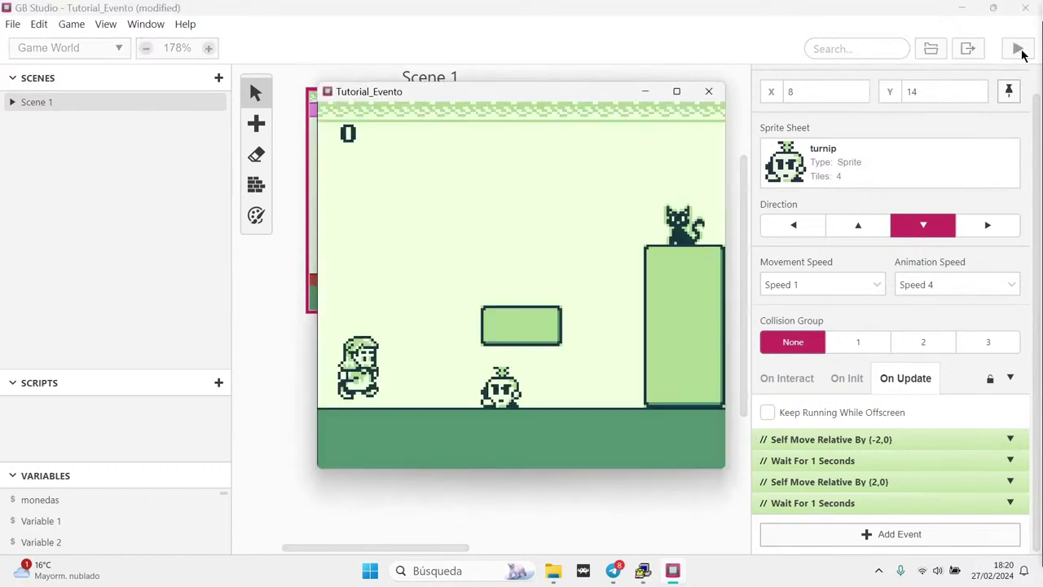
key(Right)
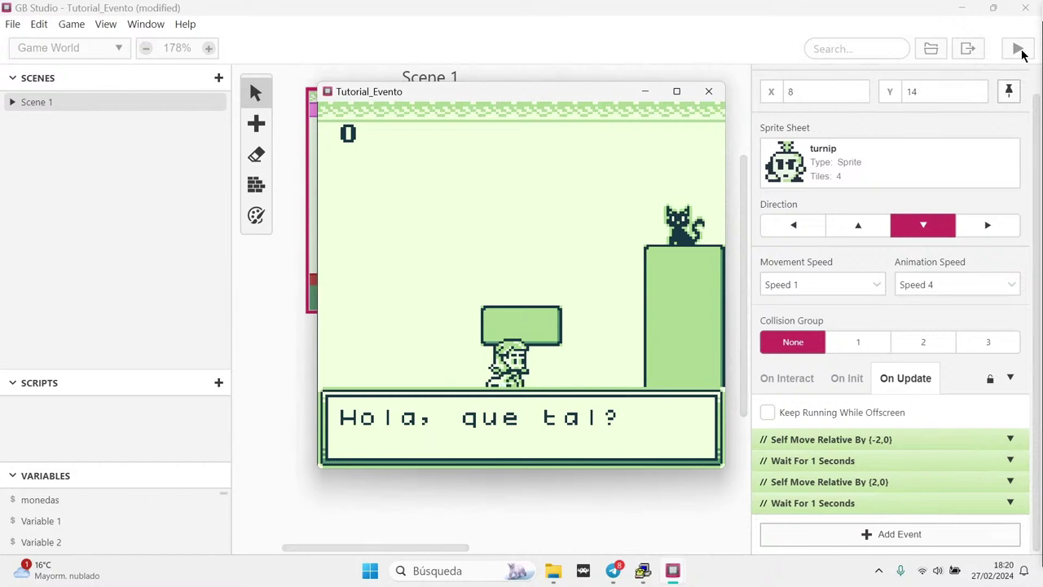
key(z)
key(Left)
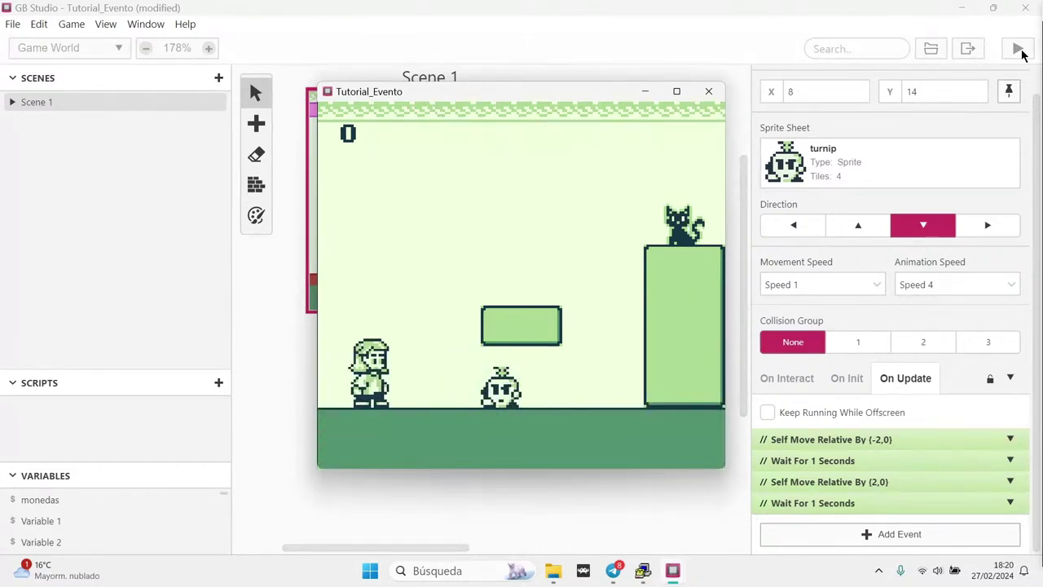
click(711, 92)
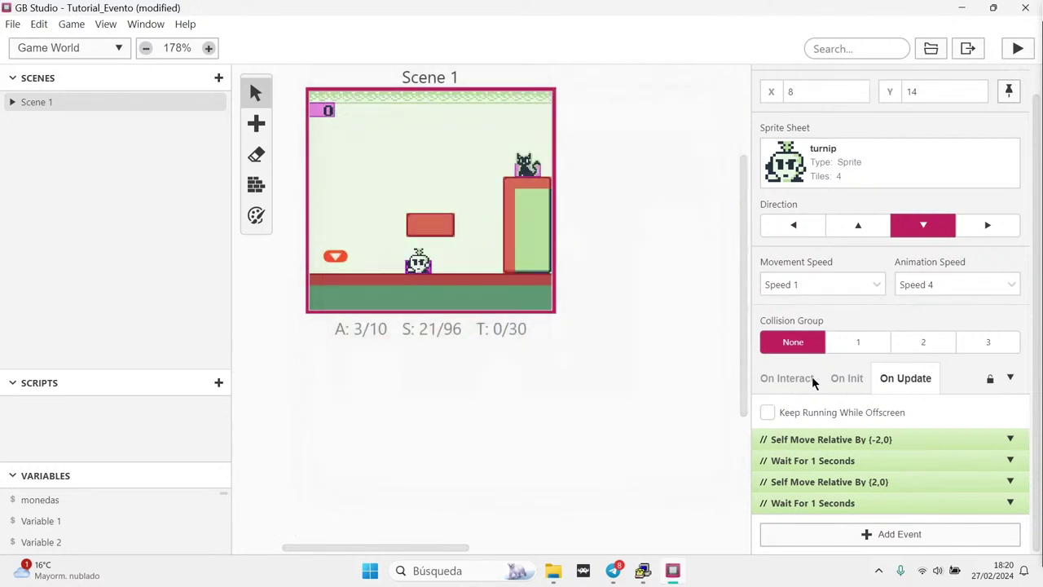
click(790, 380)
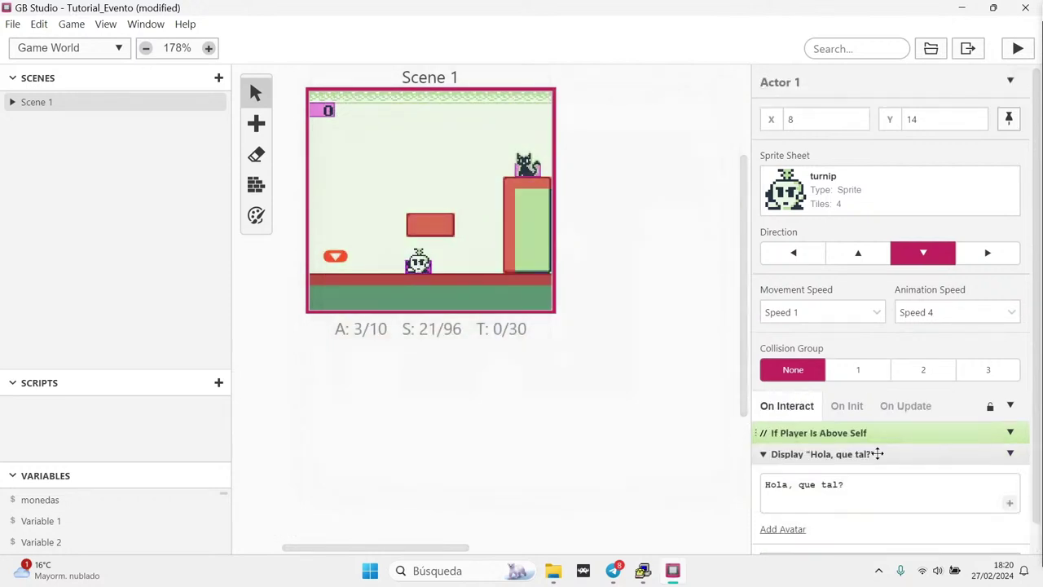
click(1010, 454)
click(978, 534)
click(871, 466)
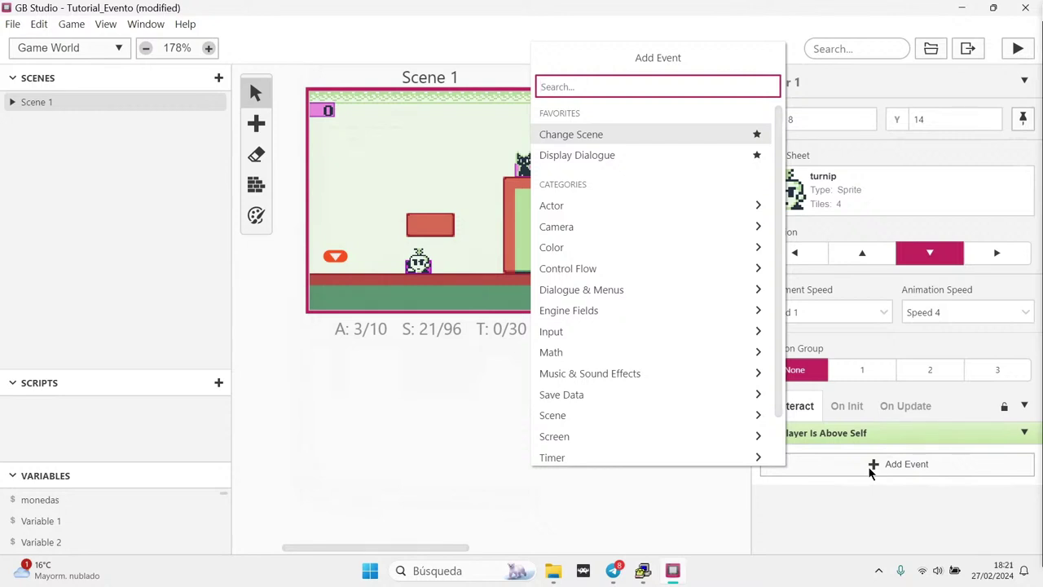
text(dia)
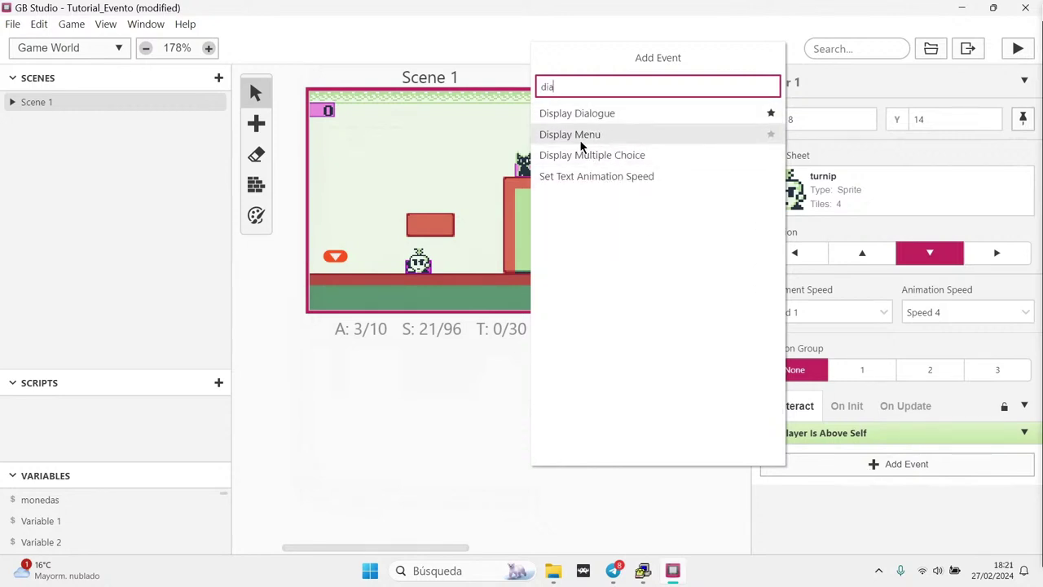
click(579, 138)
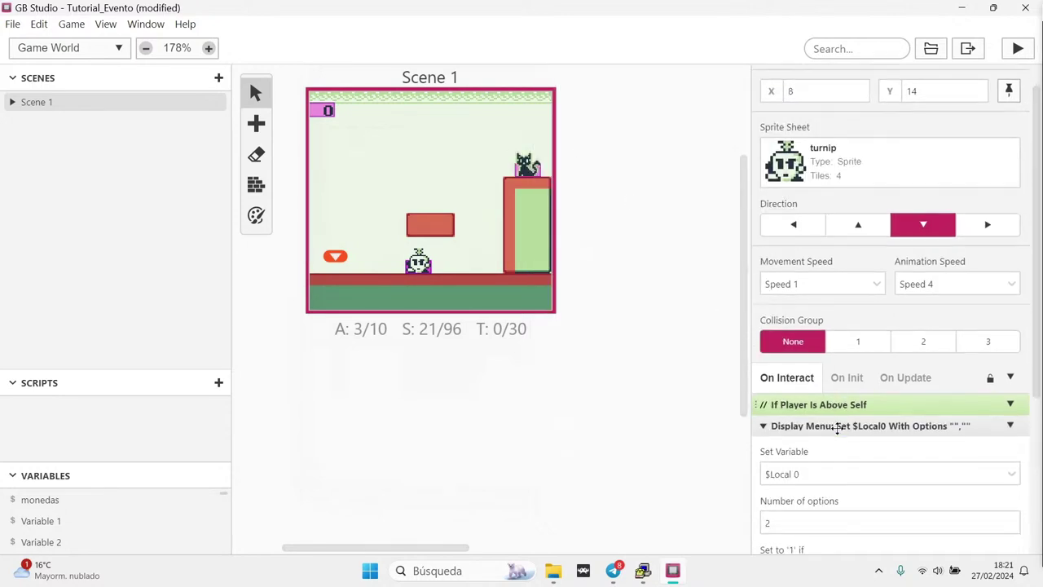
scroll(837, 428, down, 2)
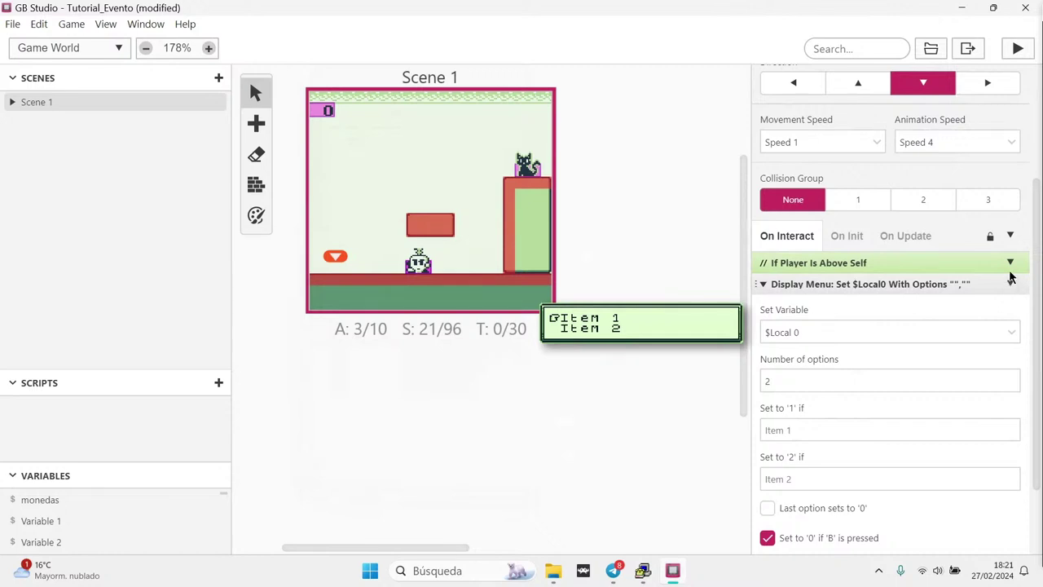
key(ctrl+z)
key(ctrl+z)
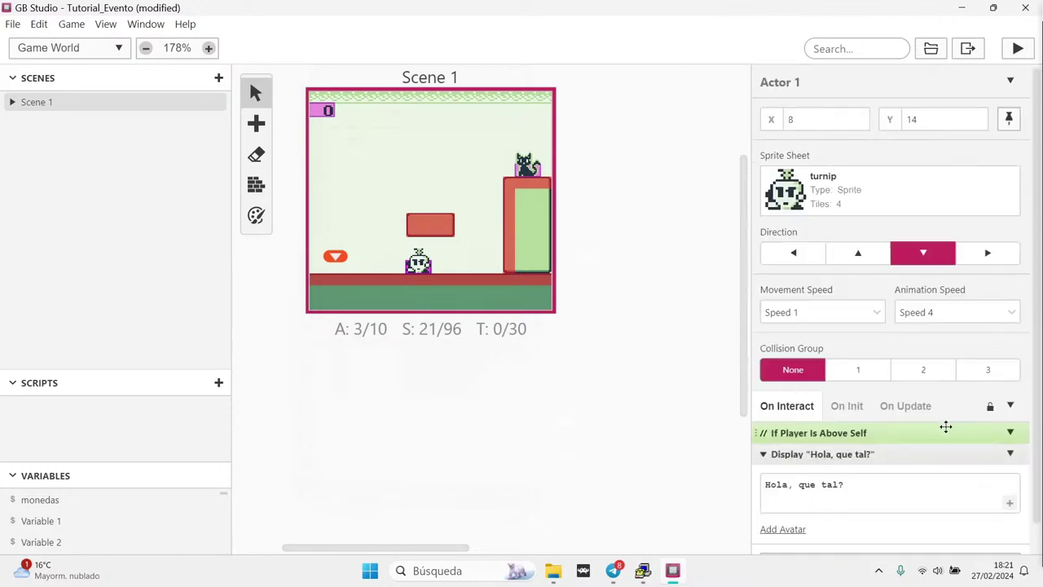
Change the turnip's dialogue text to "Hola, quieres comprar?" and collapse the dialogue event
click(875, 485)
drag(842, 484, 764, 485)
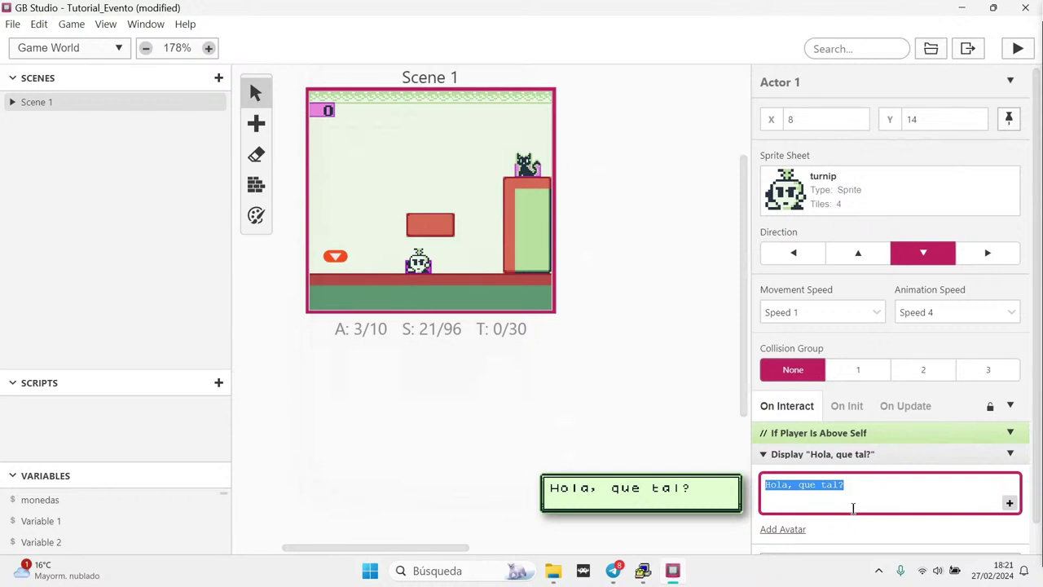
text(Hola)
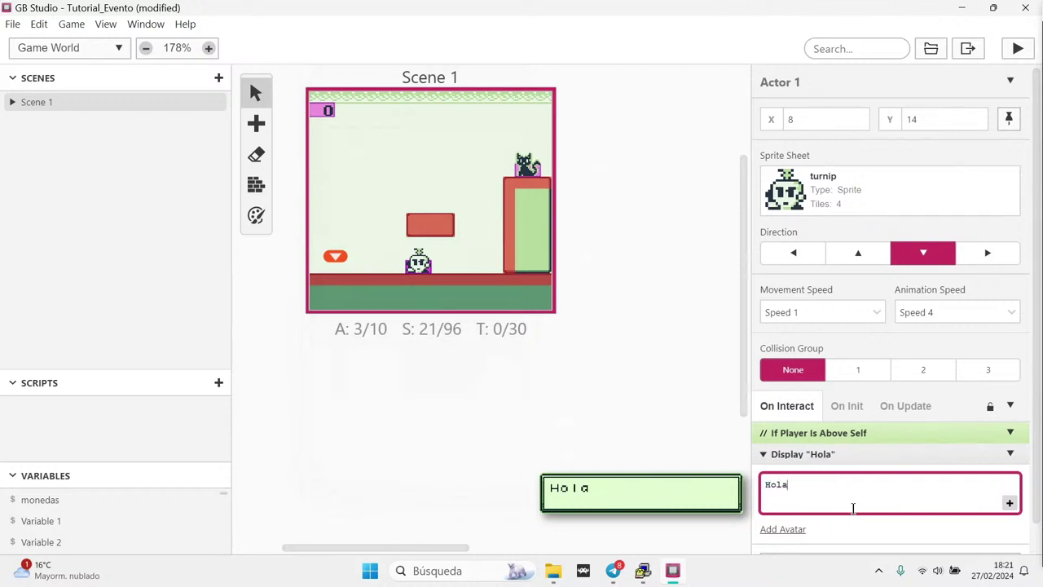
text(, Que te gust)
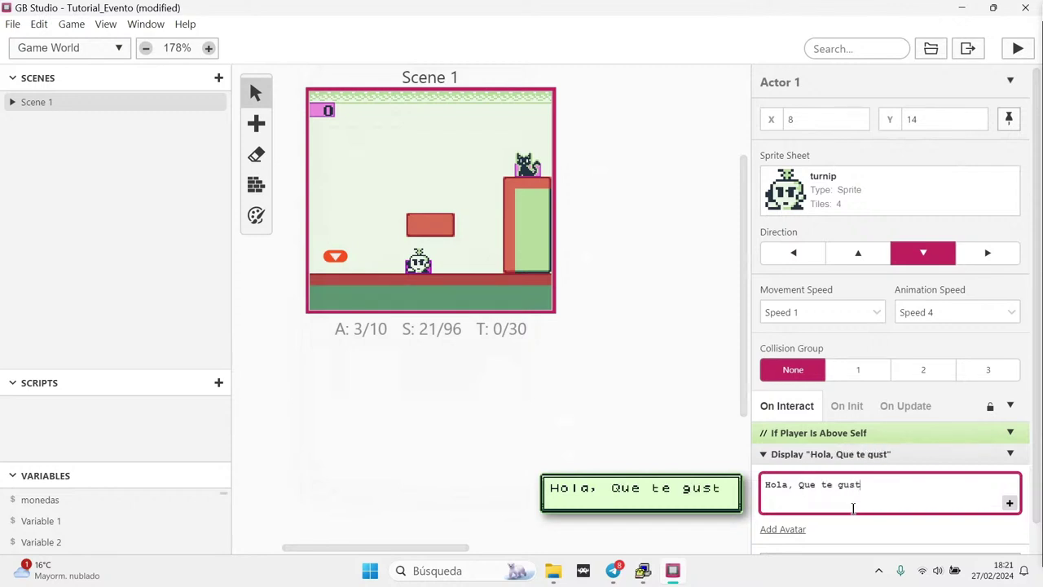
text(aría)
key(BackSpace)
key(BackSpace)
key(BackSpace)
key(BackSpace)
key(BackSpace)
key(BackSpace)
key(BackSpace)
key(BackSpace)
key(BackSpace)
key(BackSpace)
key(BackSpace)
key(BackSpace)
key(BackSpace)
key(BackSpace)
key(BackSpace)
key(BackSpace)
text(quie)
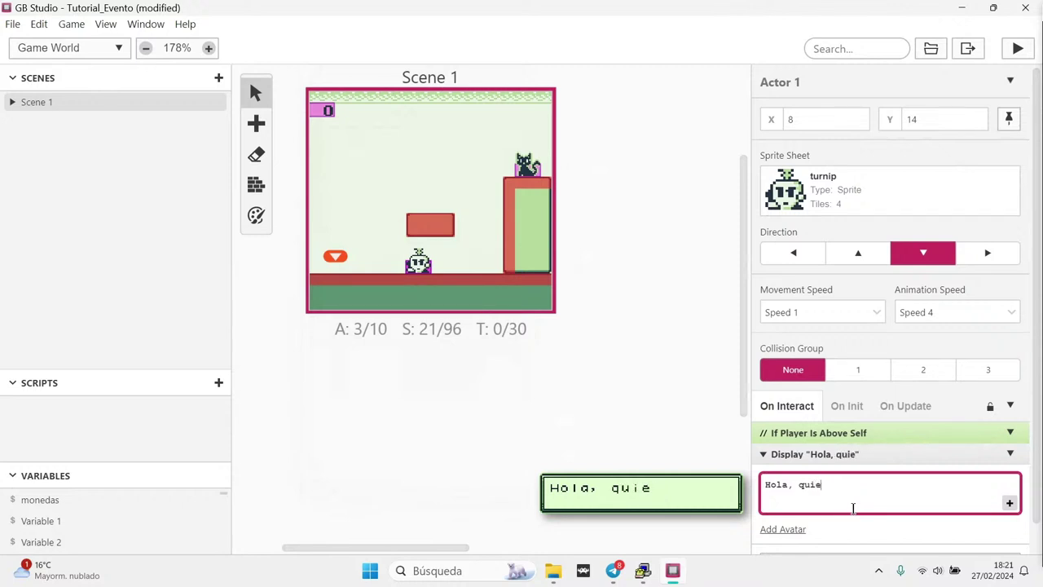
text(res comprar?)
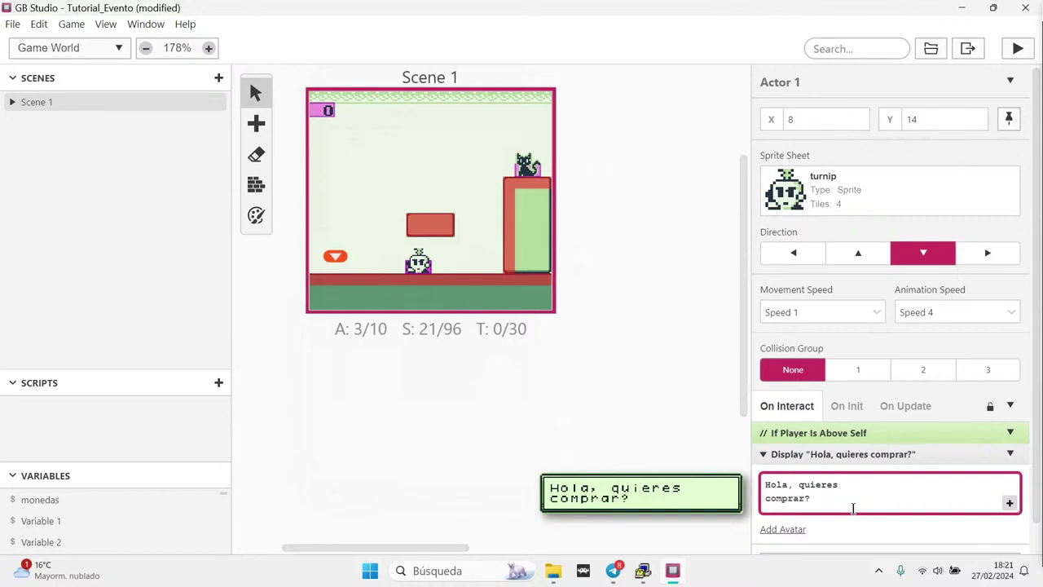
click(861, 454)
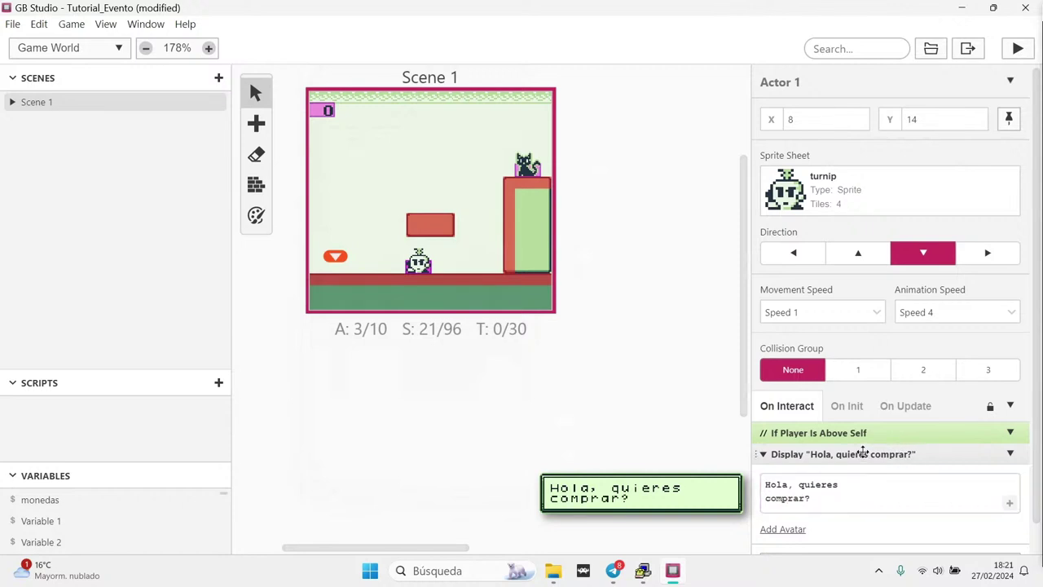
Add a Display Menu event with the options "Si" and "No" after the turnip's dialogue, and collapse it
click(862, 492)
text(dia)
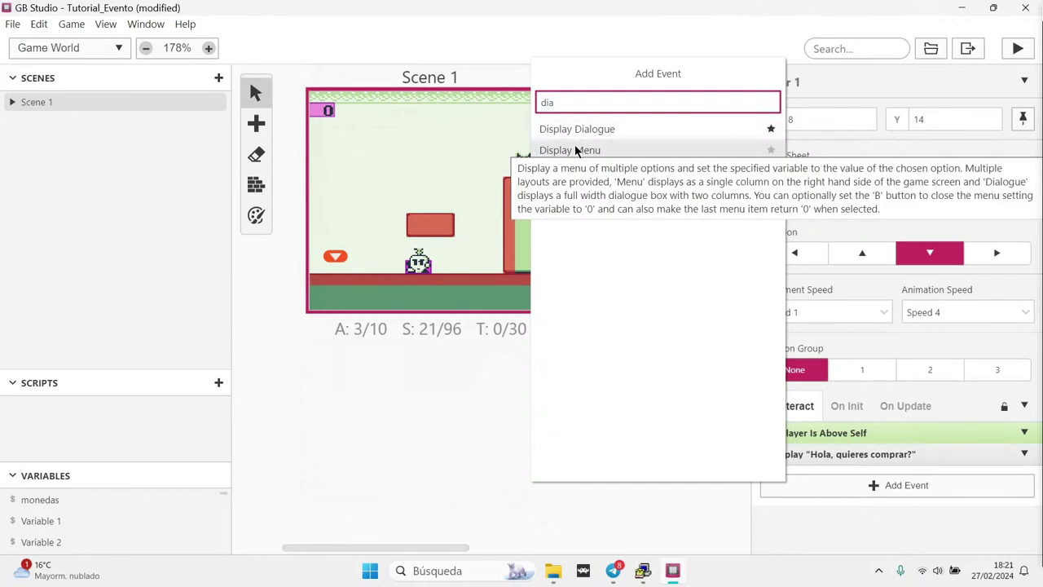
click(575, 150)
scroll(880, 458, down, 2)
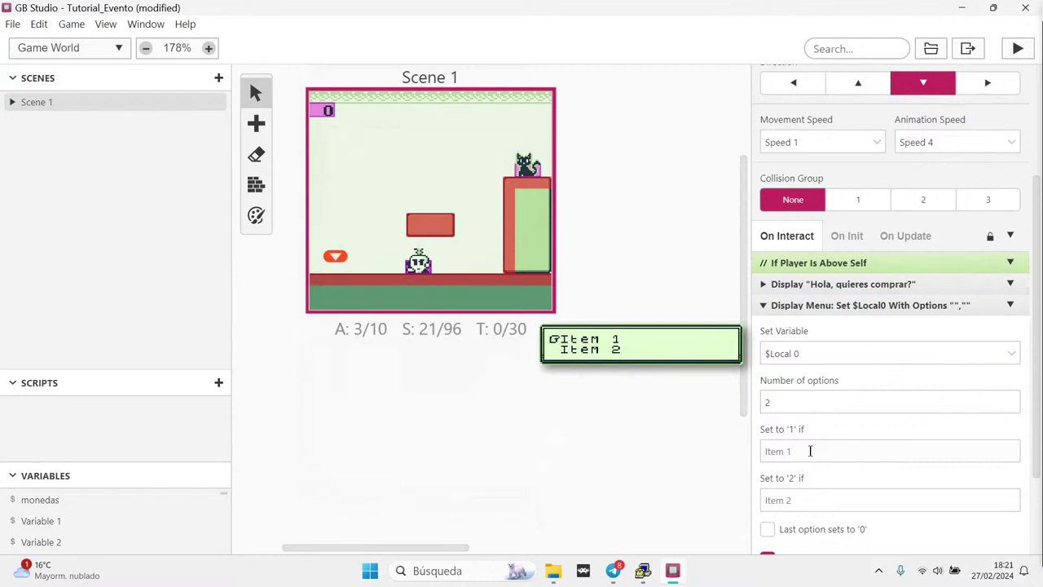
click(780, 451)
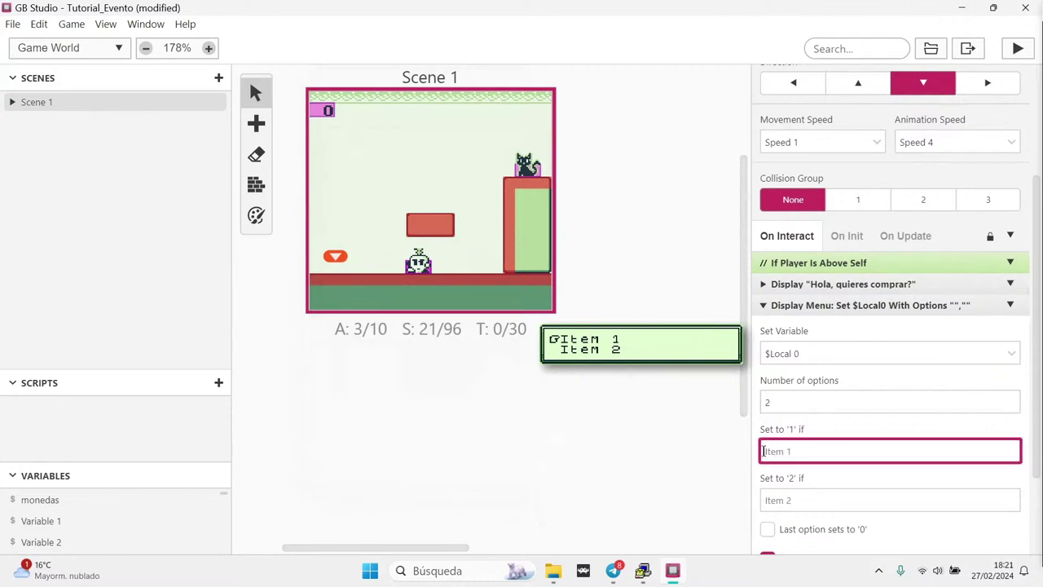
text(Sí)
click(774, 499)
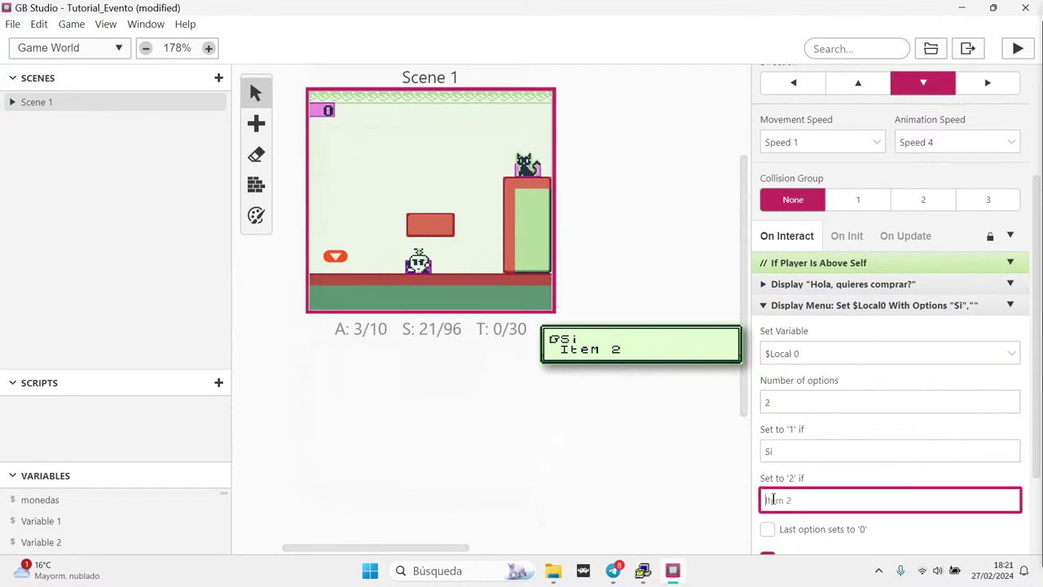
text(No)
click(798, 304)
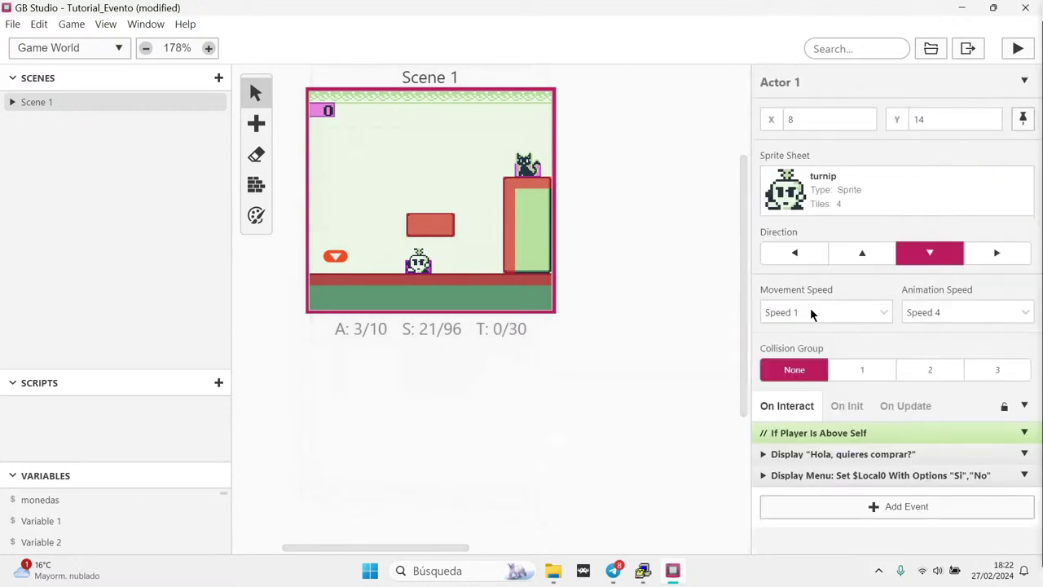
Test the turnip's dialogue and menu in a game run, switching between "Si" and "No" before choosing an option, and close the game
click(1017, 49)
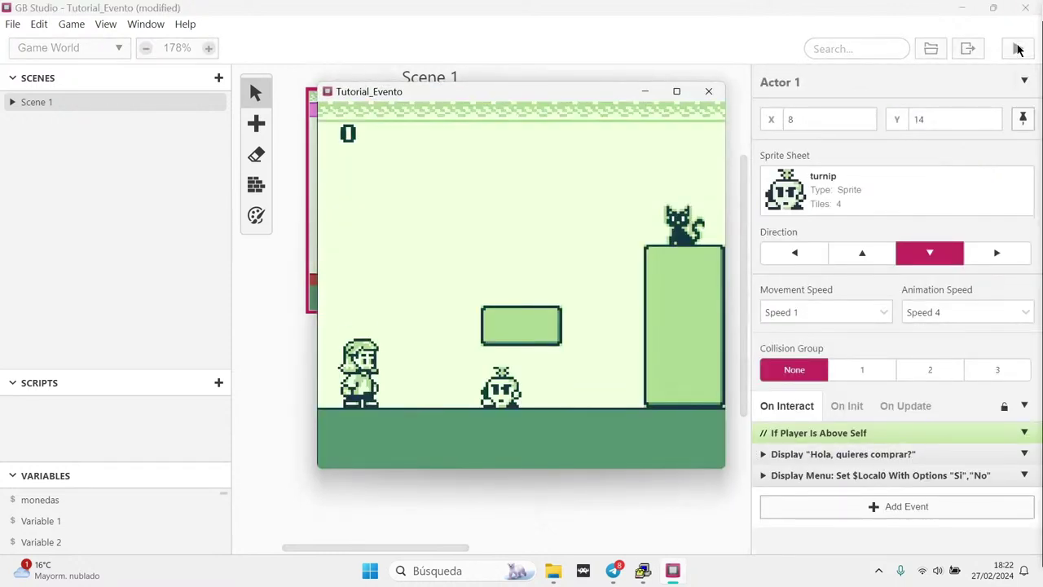
key(Right)
key(Left)
key(Right)
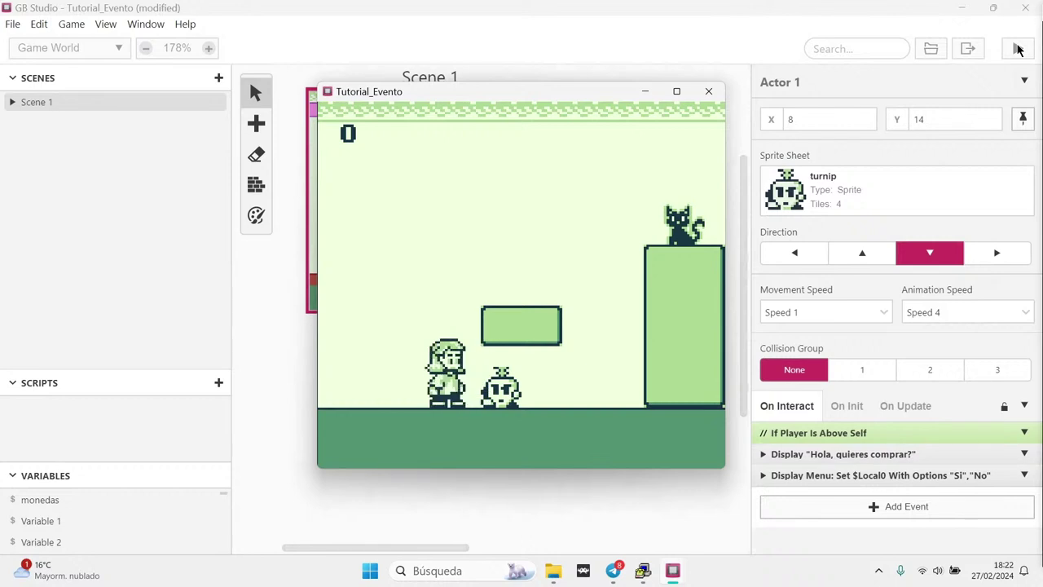
key(z)
key(z)
key(z)
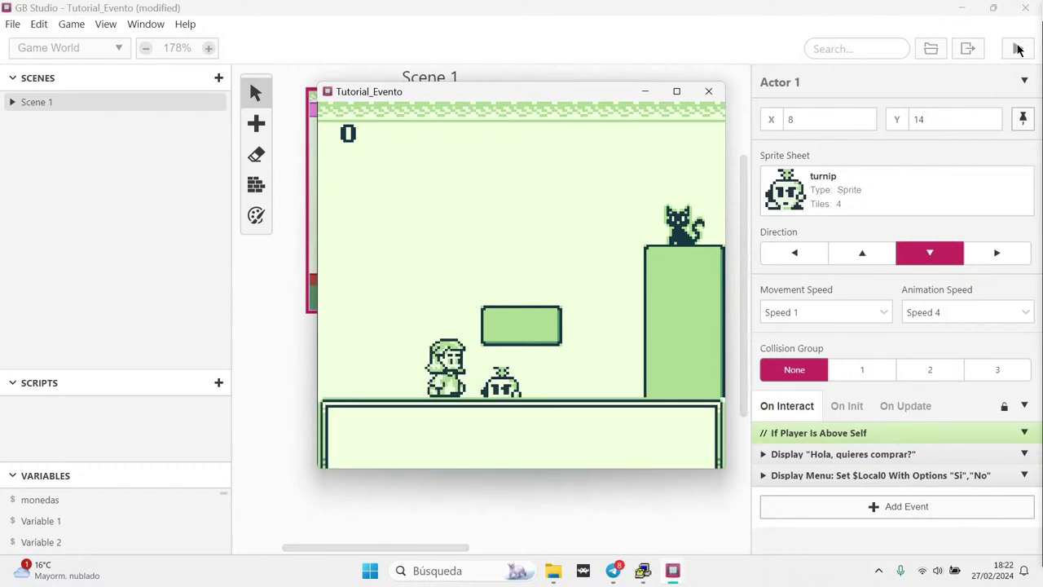
key(Down)
key(Up)
key(Down)
key(Up)
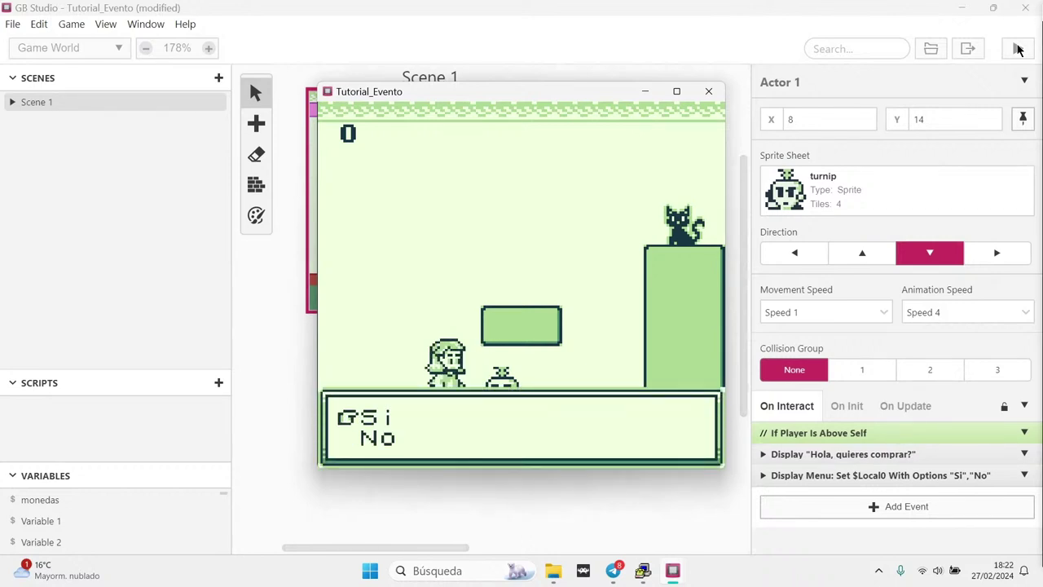
key(z)
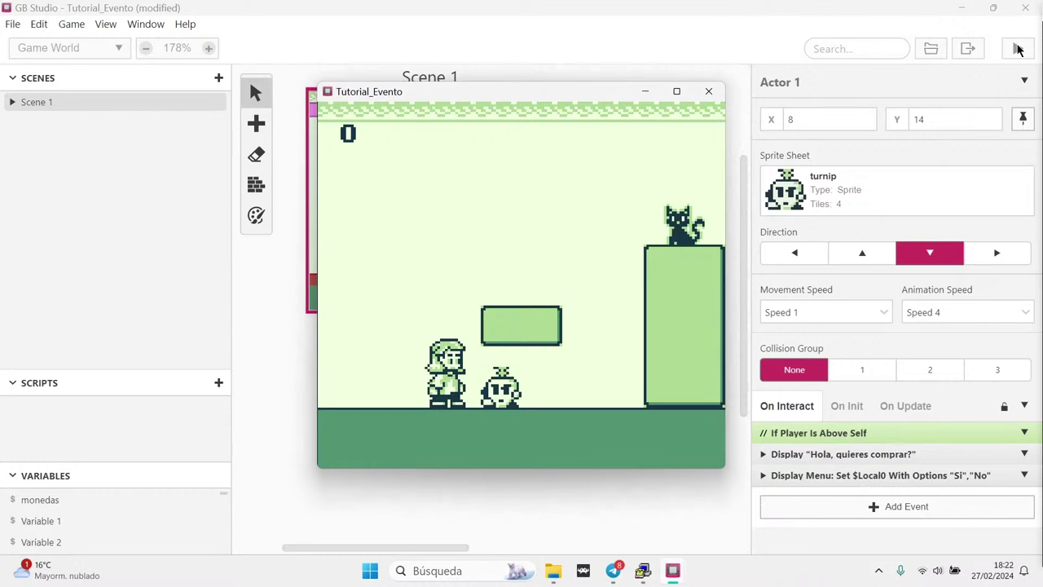
click(708, 91)
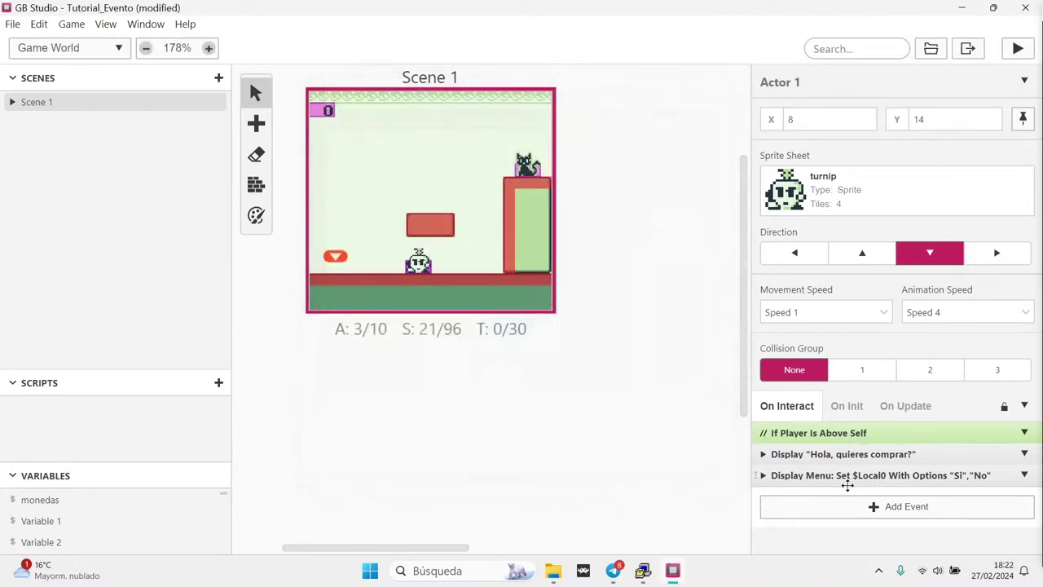
Add an If event comparing variable $Local 0 with the value 1 after the turnip's Display Menu event
click(847, 480)
scroll(886, 477, down, 1)
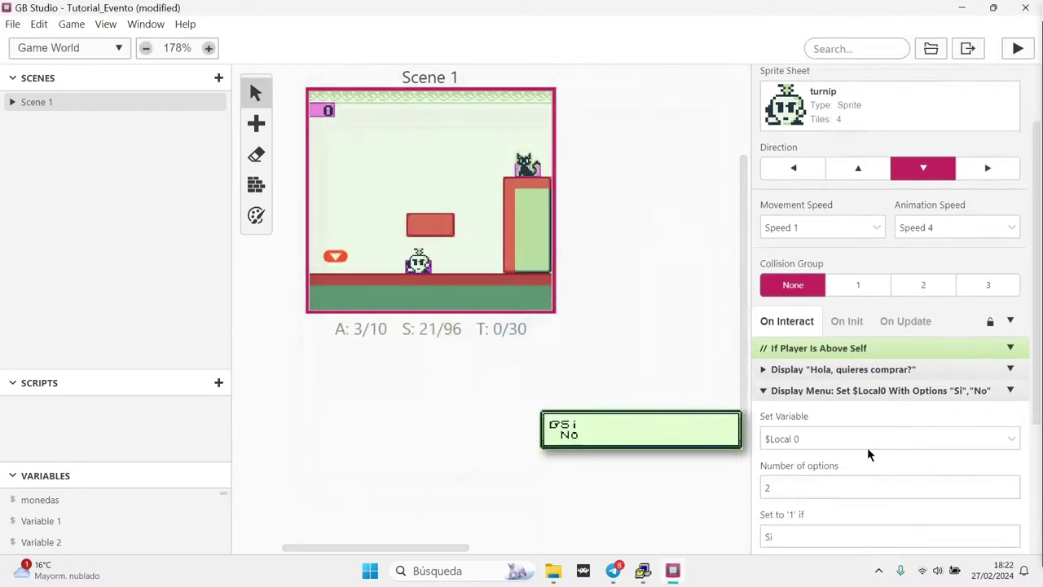
scroll(866, 447, down, 1)
click(834, 302)
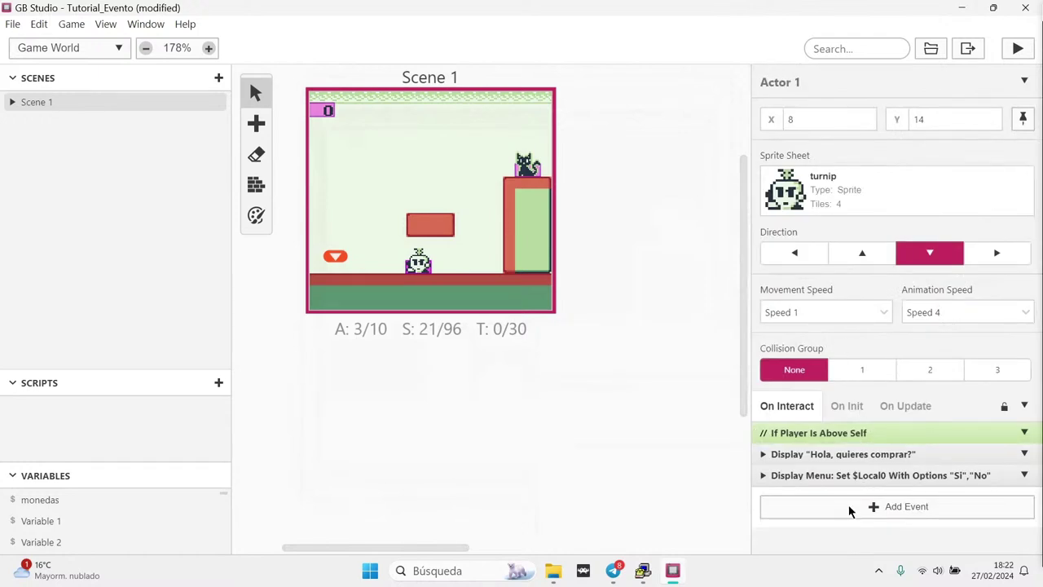
click(849, 510)
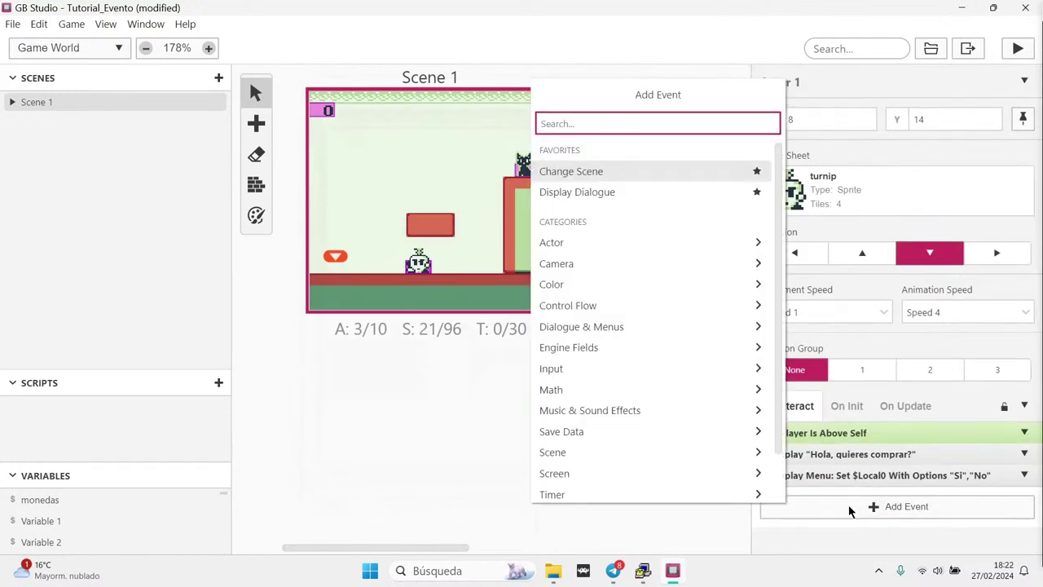
text(comp)
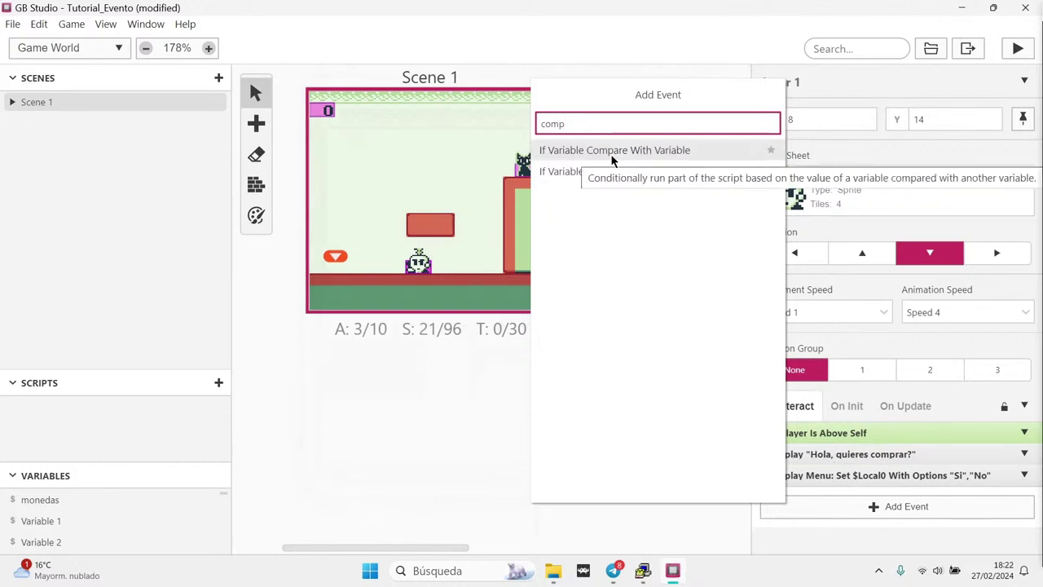
click(616, 183)
scroll(869, 488, down, 3)
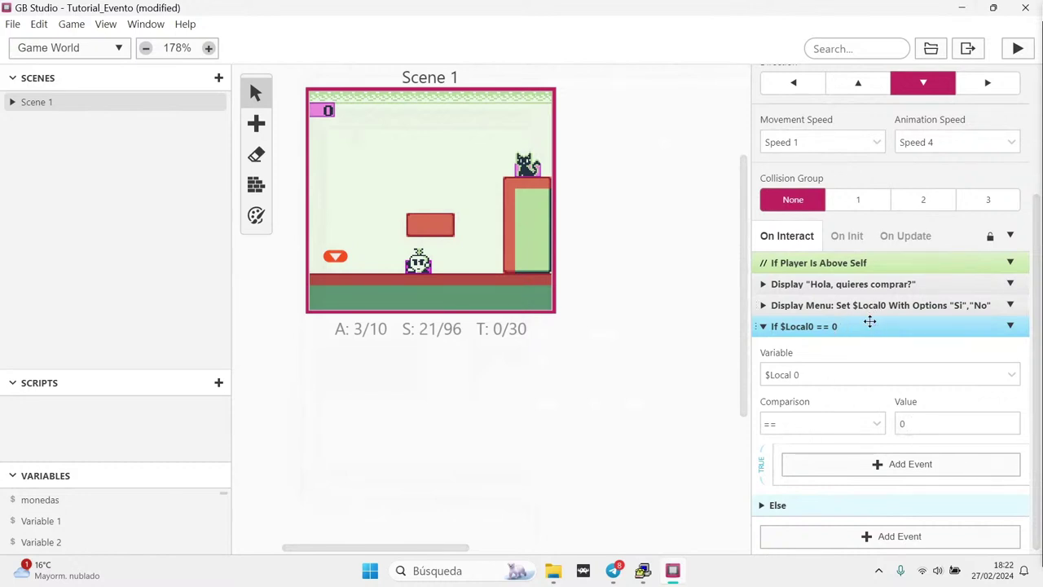
click(901, 422)
text(1)
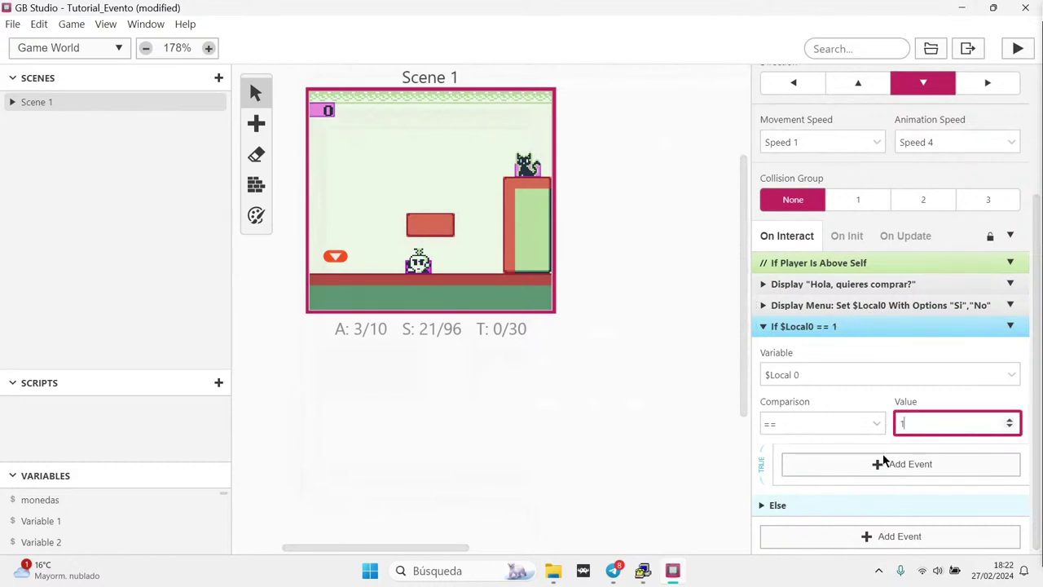
click(853, 463)
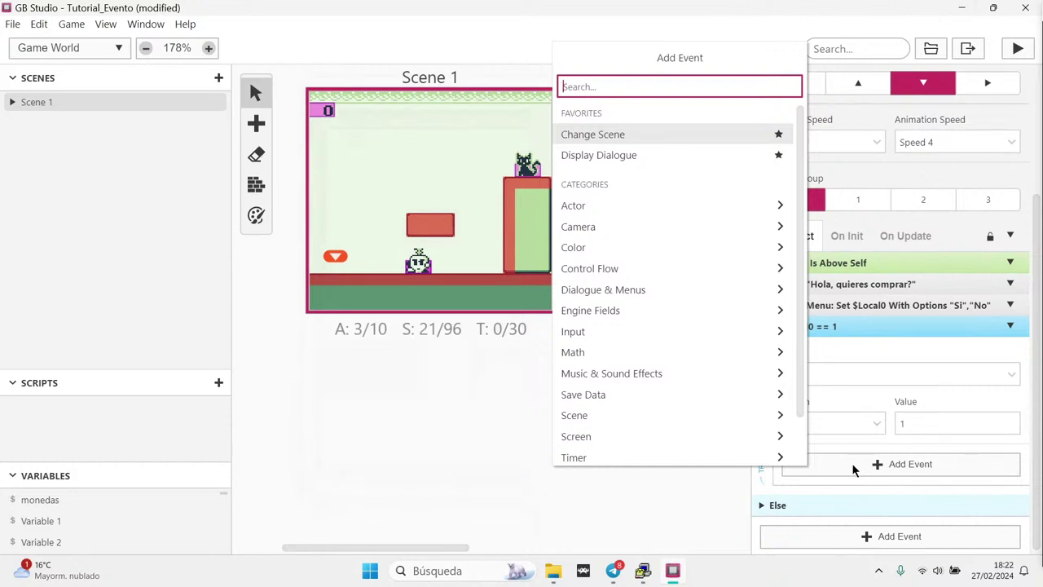
text(dia)
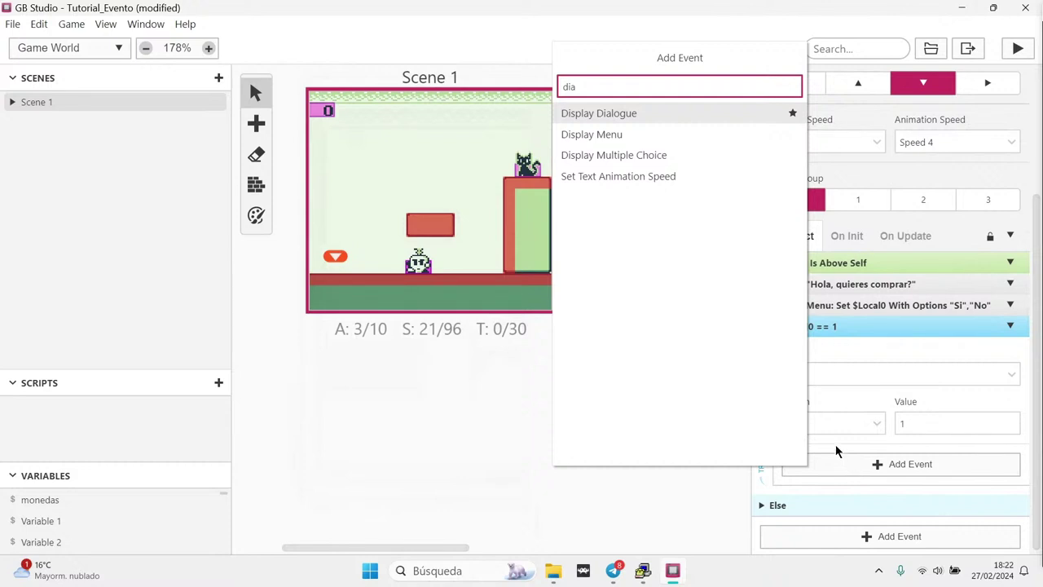
key(Escape)
key(Escape)
Add a second scene and place it directly below Scene 1 with a small gap
click(258, 128)
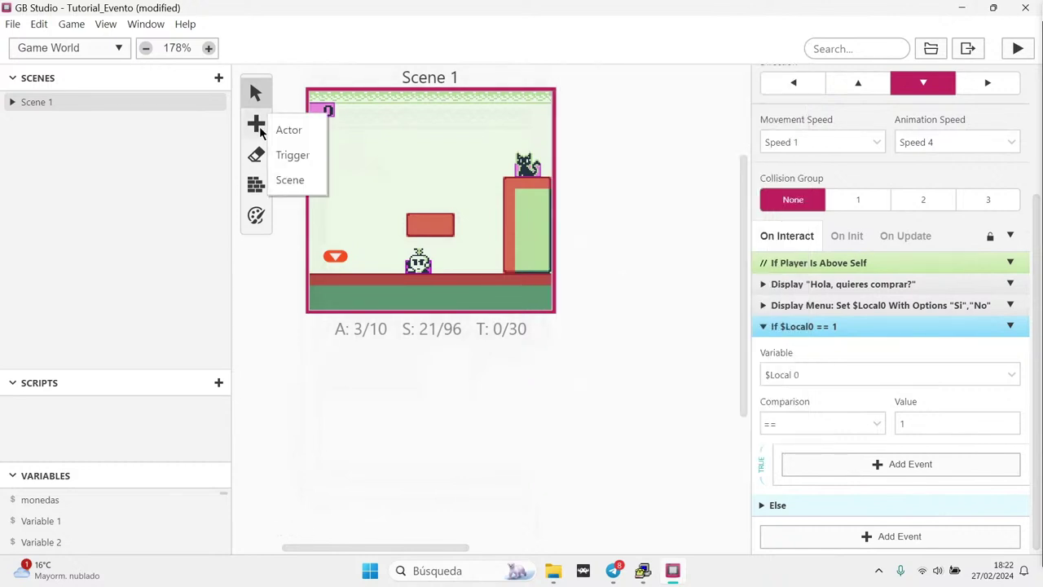
click(296, 180)
click(466, 415)
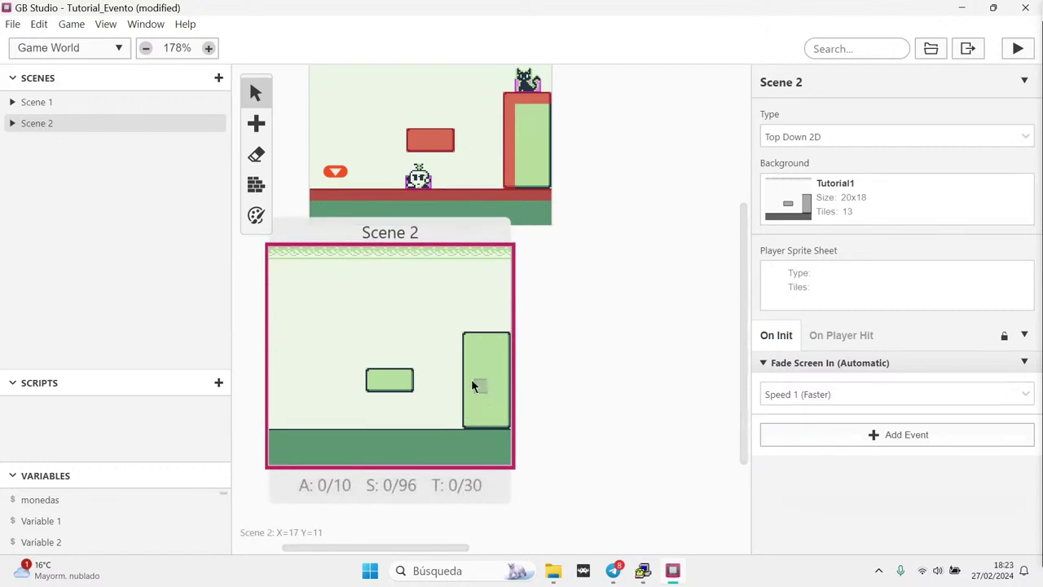
drag(440, 235, 471, 271)
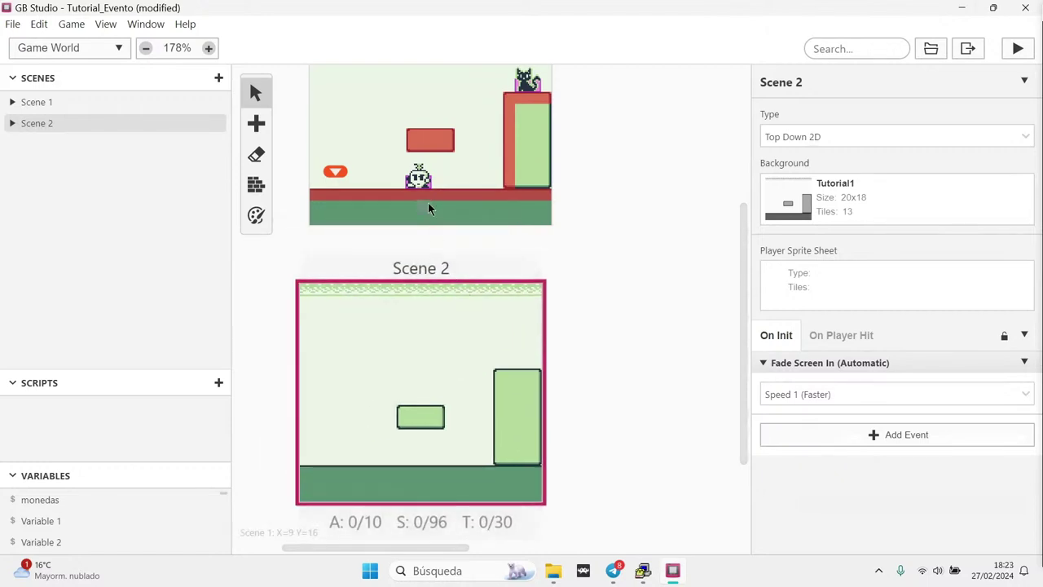
Copy the turnip actor from Scene 1 into Scene 2, on the ground beneath the small platform at X 8, Y 14
click(418, 179)
key(ctrl+c)
key(ctrl+v)
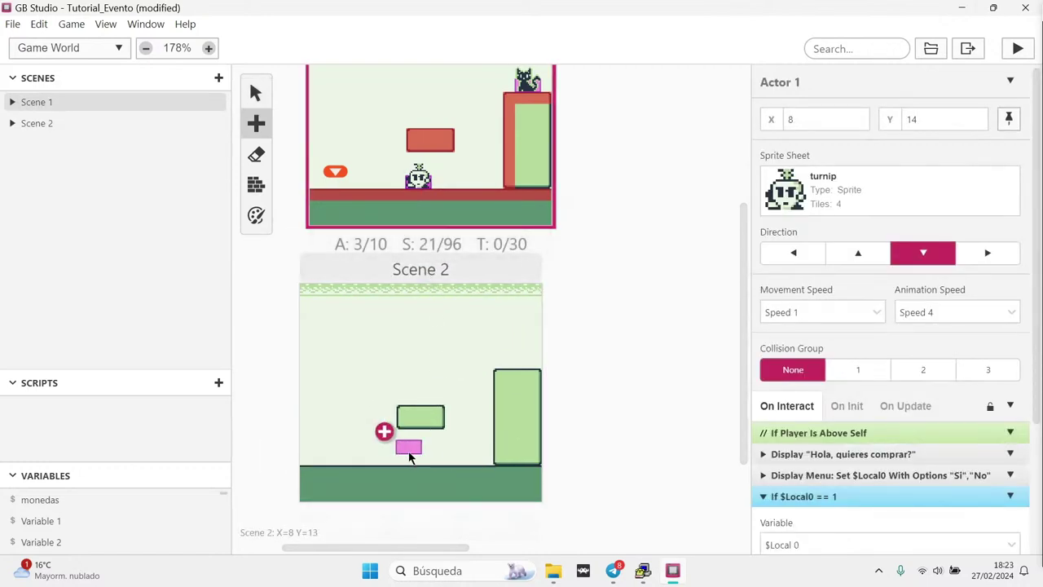
click(409, 456)
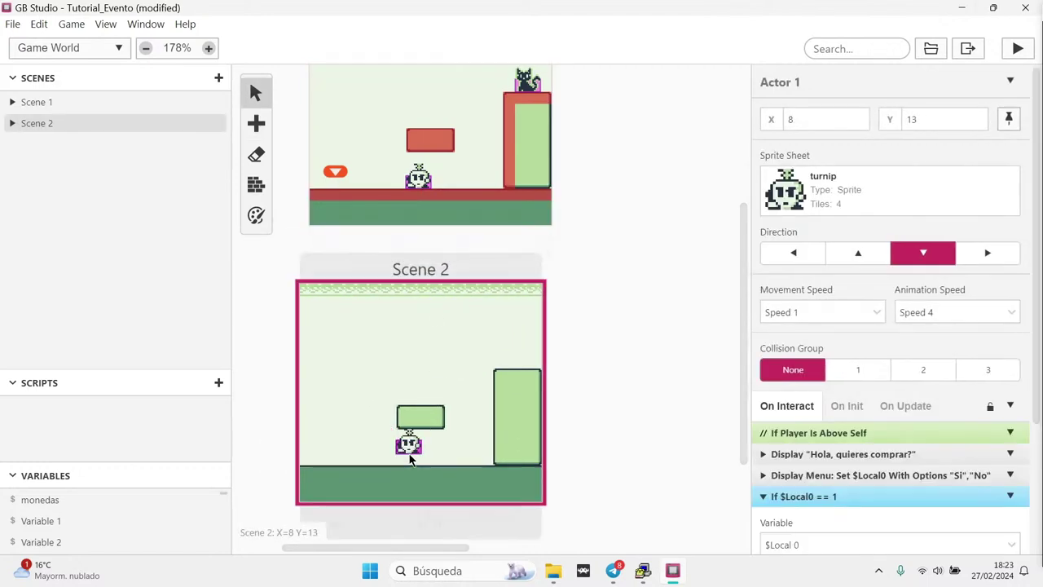
Change the Scene 2 turnip's dialogue text to "gracias por venir" and collapse the dialogue event
click(920, 454)
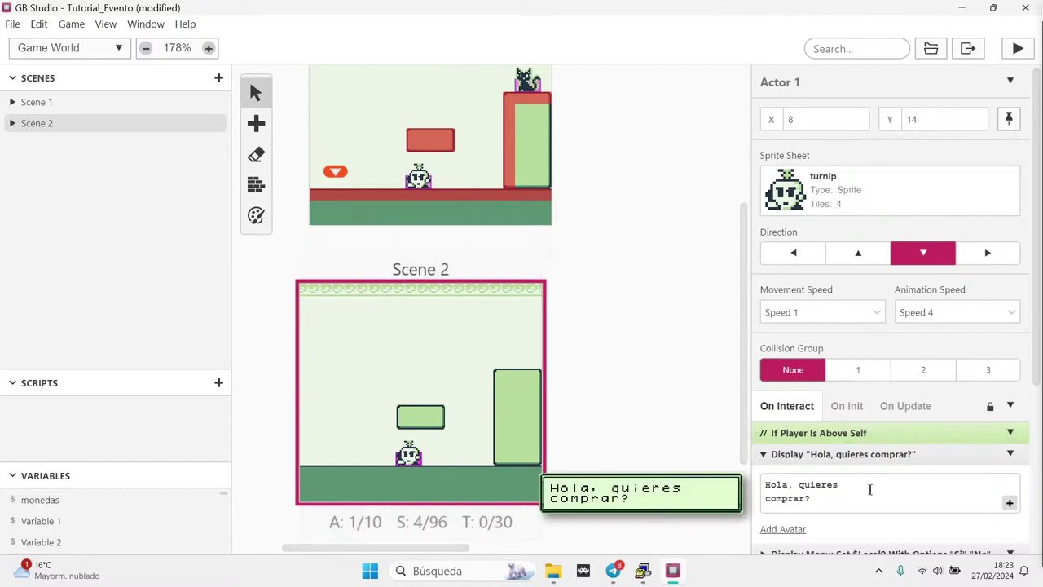
triple_click(869, 489)
text(grra)
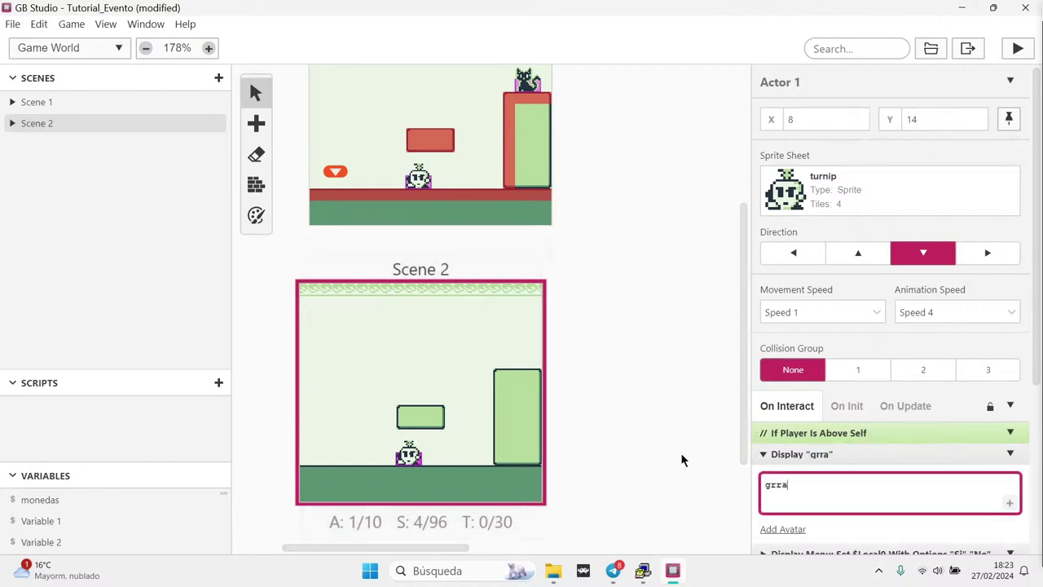
text(c)
key(BackSpace)
key(BackSpace)
key(BackSpace)
text(acias por venir)
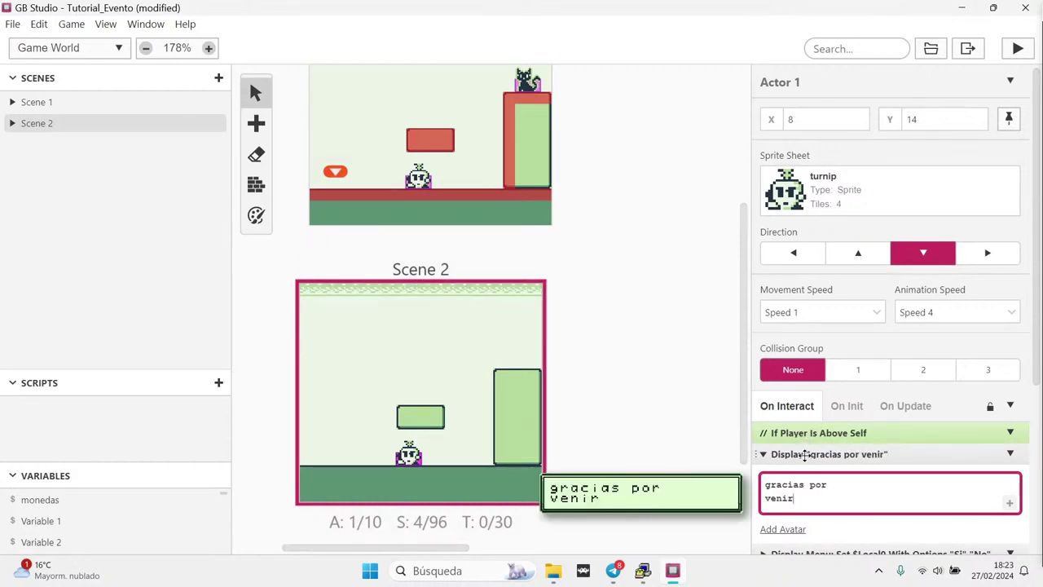
click(804, 454)
Delete the Display Menu and If $Local0 == 1 events from the Scene 2 turnip's On Interact script
click(1010, 475)
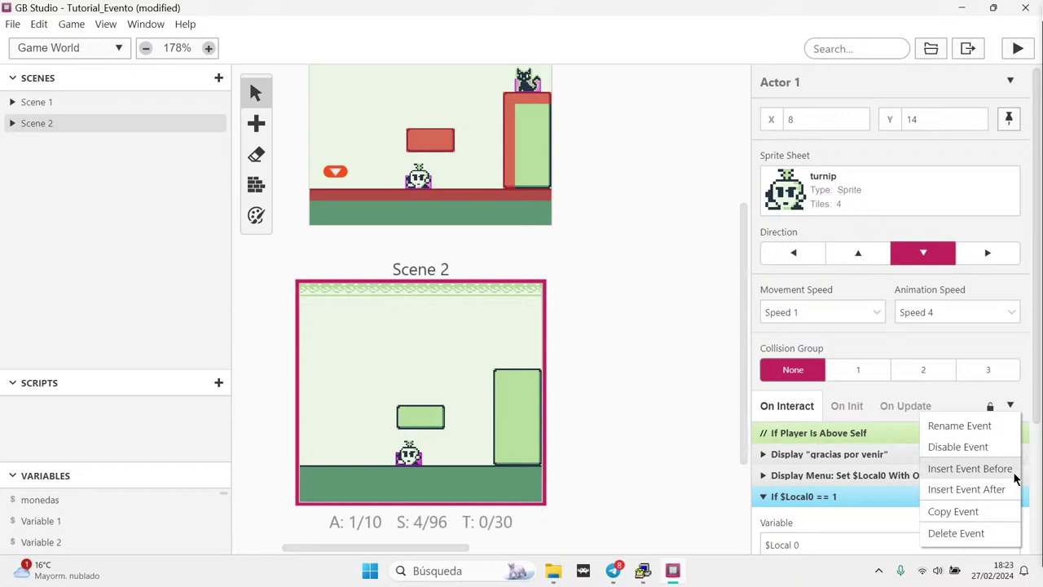
click(988, 534)
click(1010, 475)
click(990, 531)
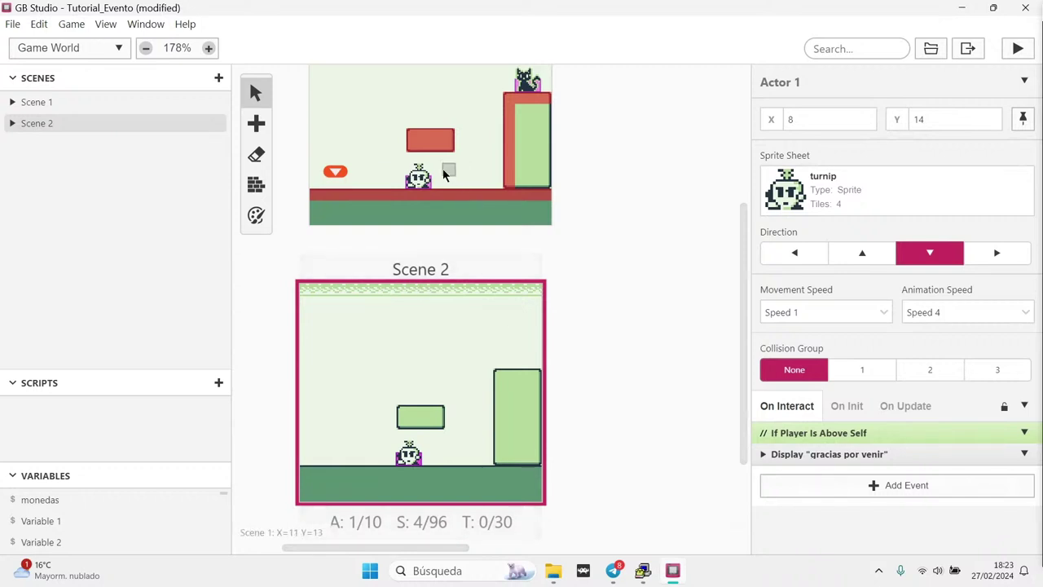
Add a Change Scene event to Scene 2 at X 0, Y 0 in the true branch of the Scene 1 turnip's If event
click(371, 149)
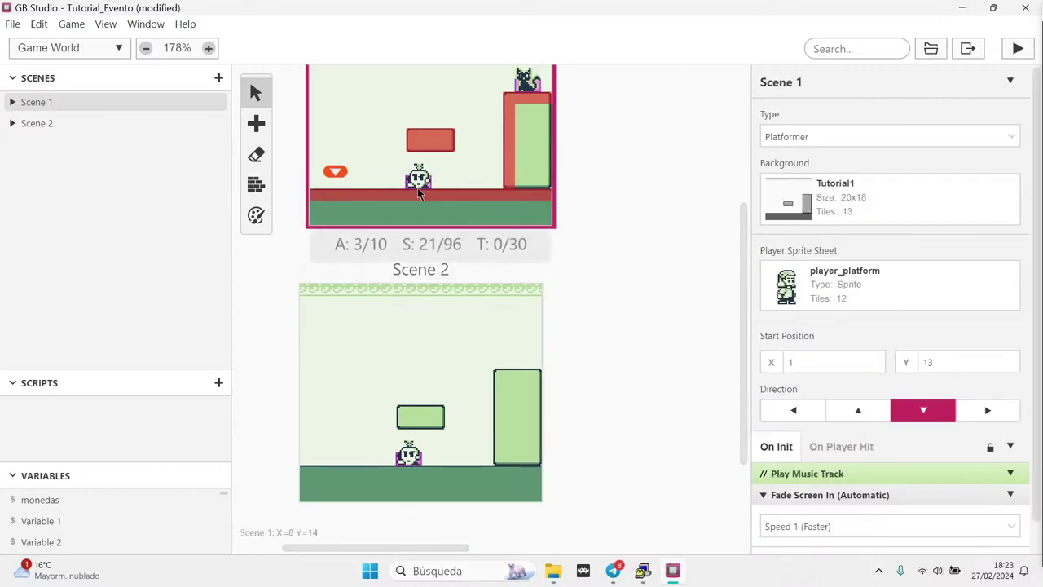
click(421, 183)
scroll(945, 440, down, 3)
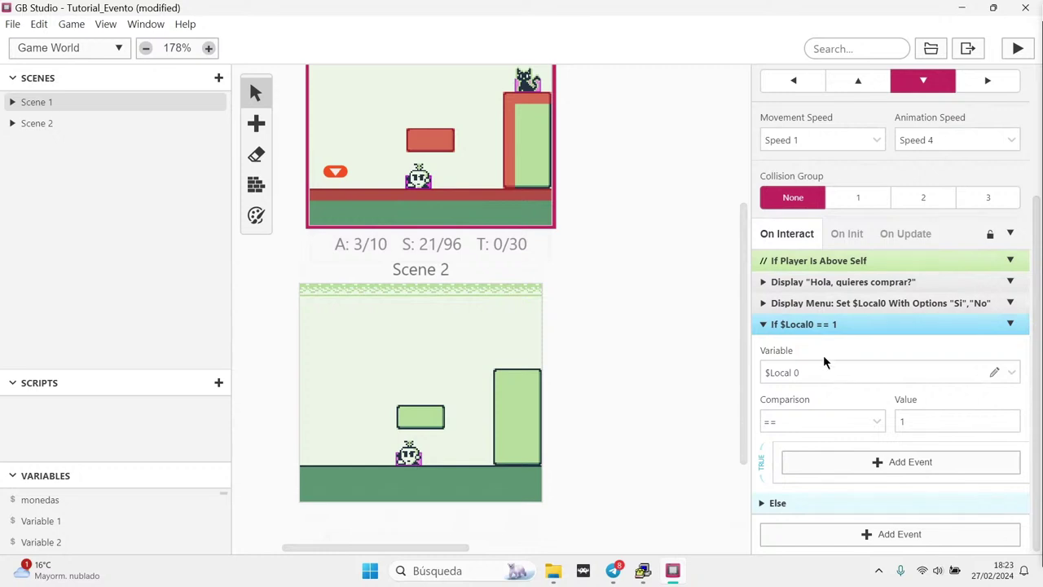
click(910, 414)
click(861, 462)
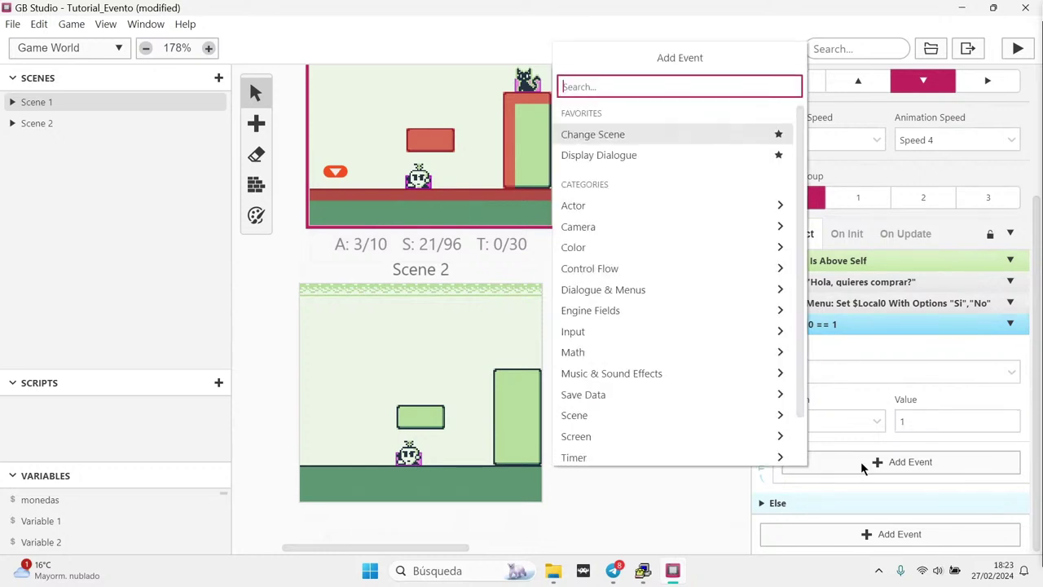
text(sce)
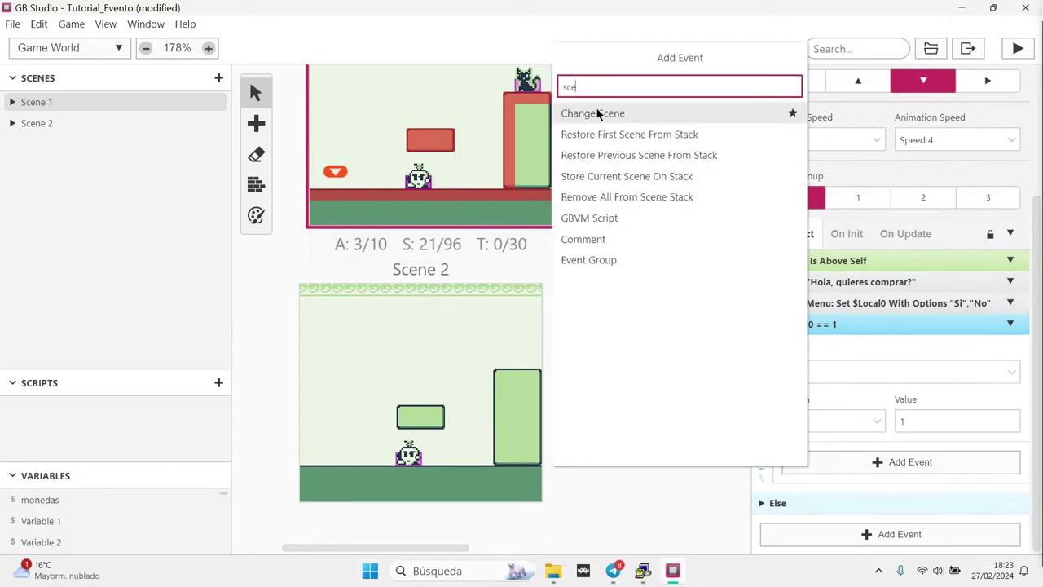
click(594, 112)
scroll(880, 452, down, 1)
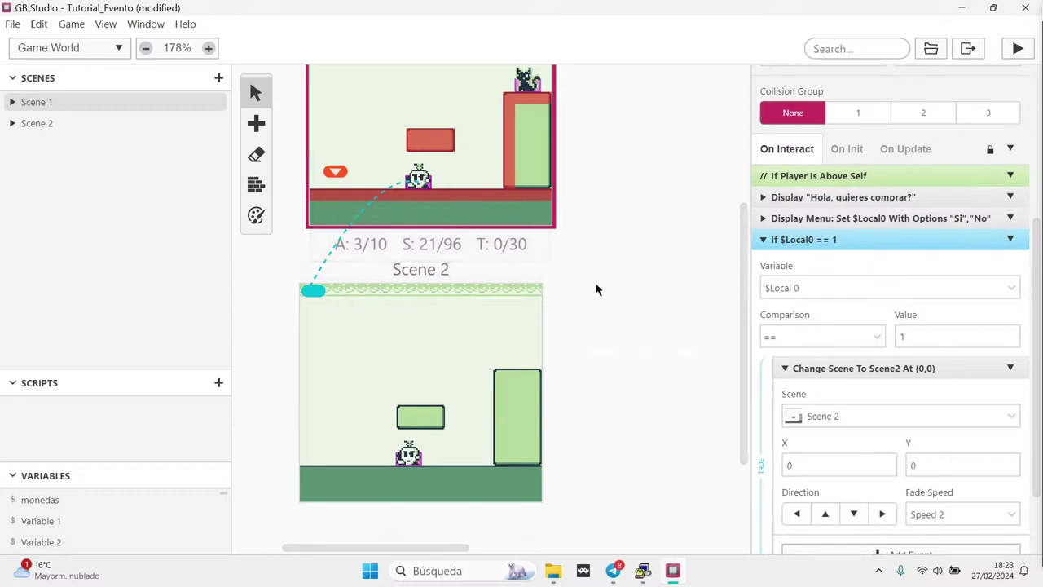
Run the game and answer "Si" to the Scene 1 turnip's purchase question to test the change to Scene 2
scroll(601, 302, up, 2)
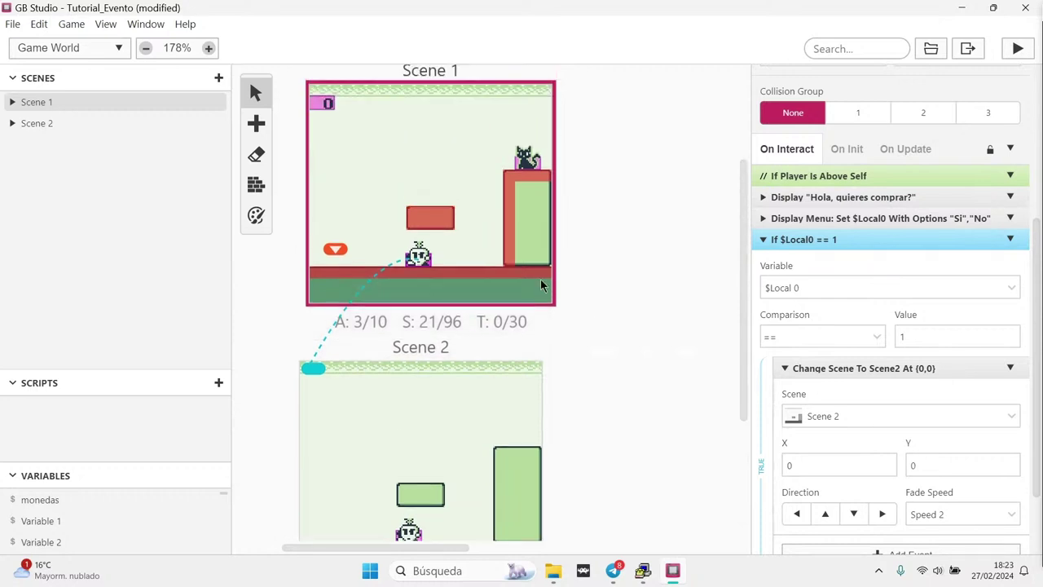
click(389, 181)
scroll(456, 367, down, 2)
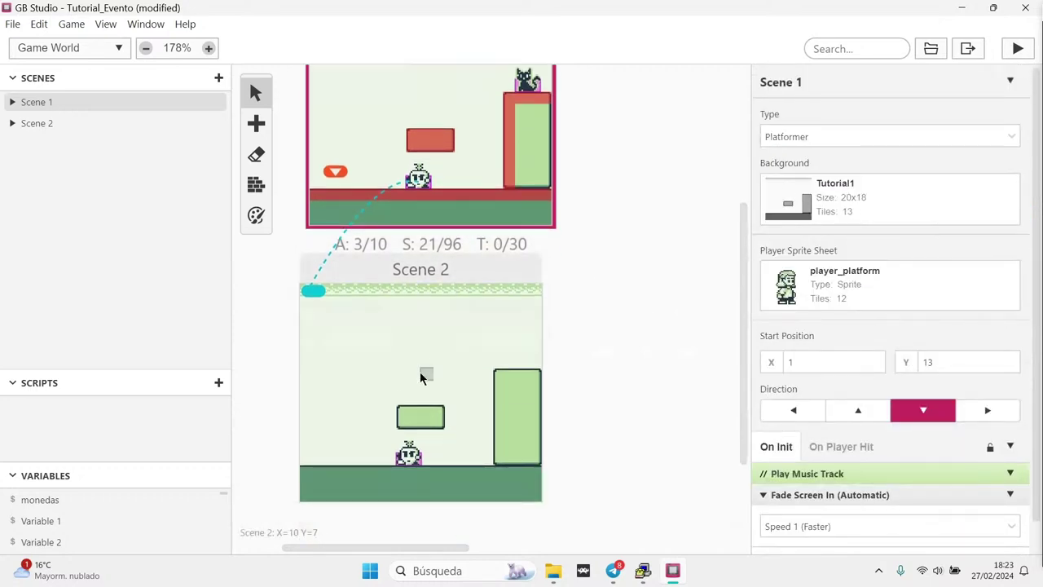
click(1016, 48)
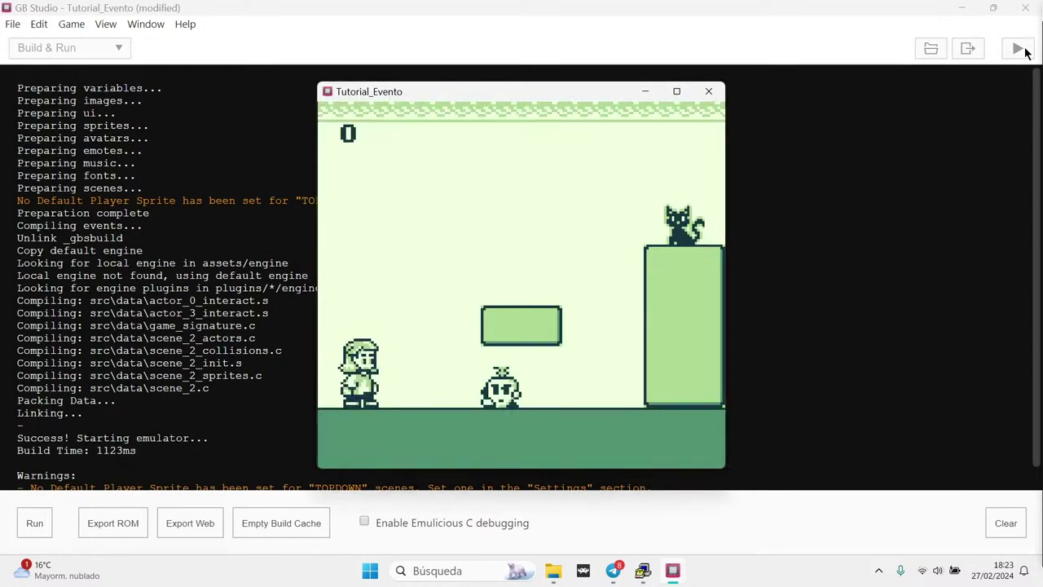
key(Right)
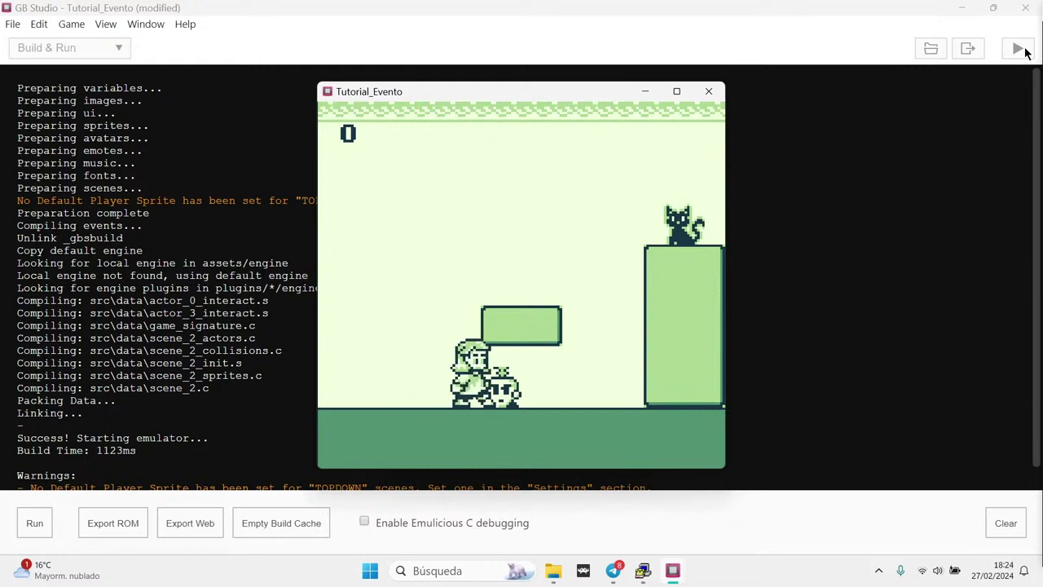
key(Left)
key(z)
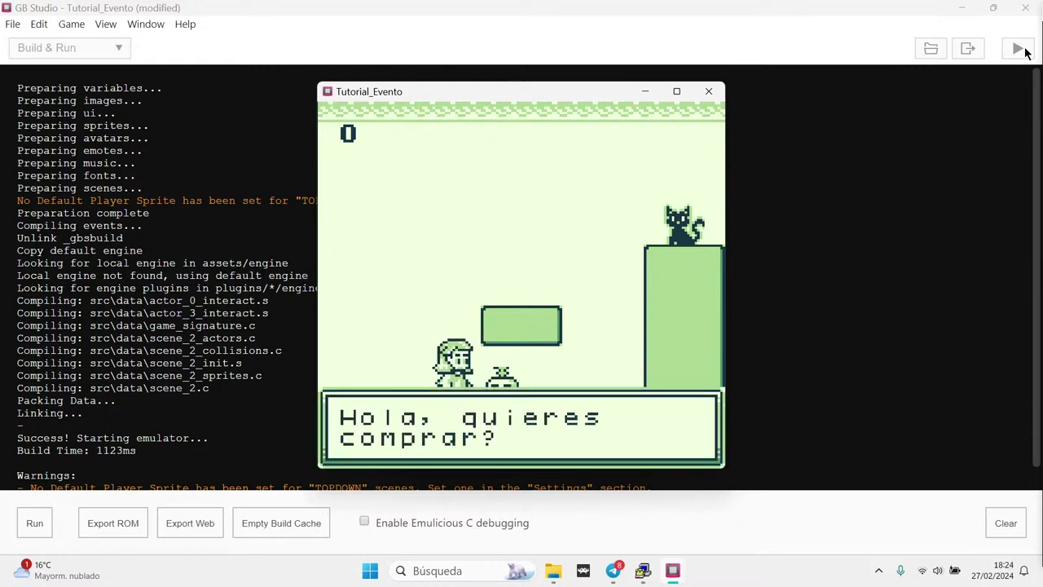
key(z)
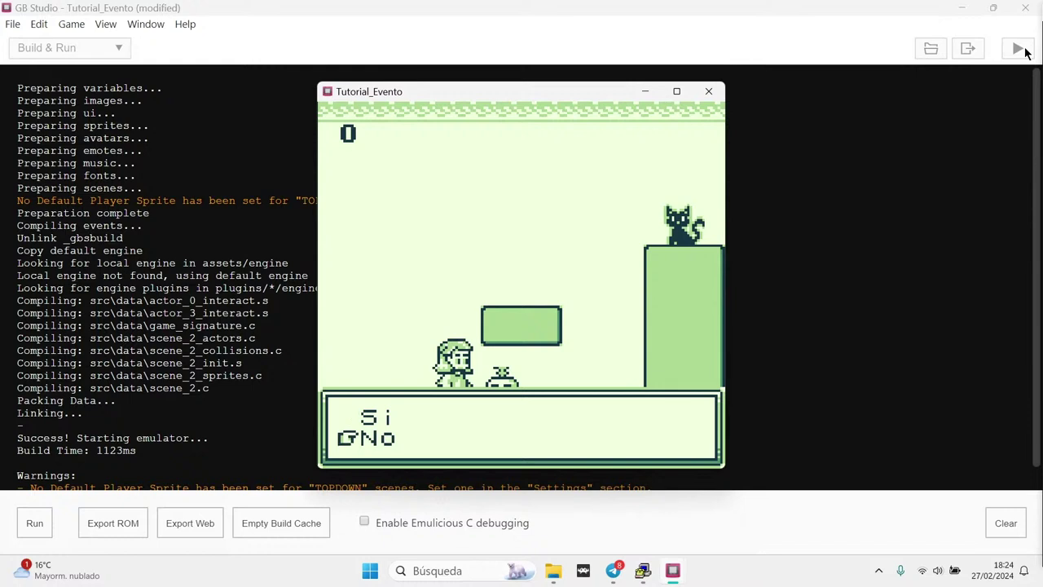
key(Up)
key(z)
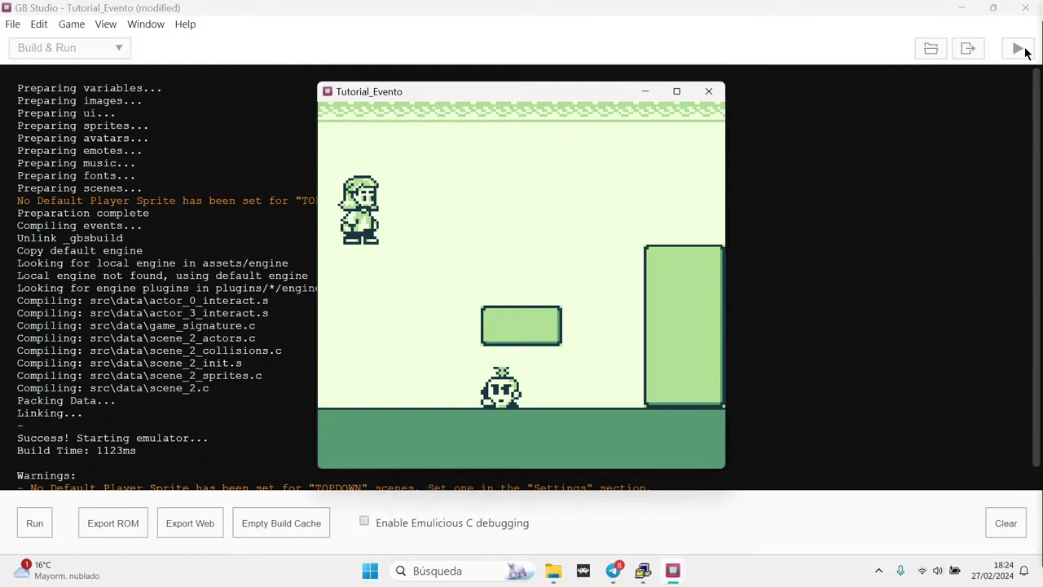
Move the player around Scene 2 to test its movement, then close the game and return to the Game World
key(Right)
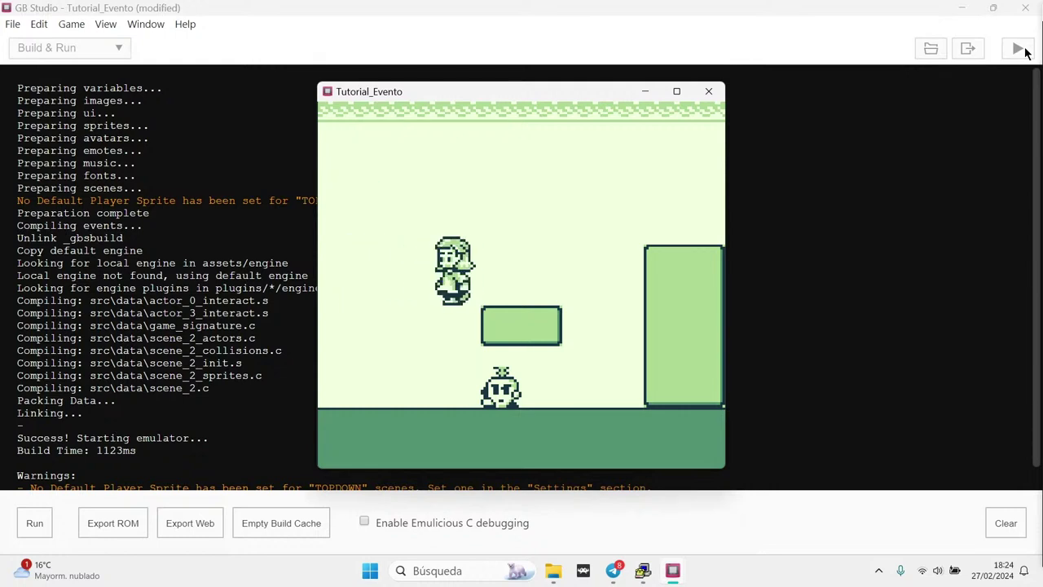
key(Left)
key(Right)
key(Left)
key(Right)
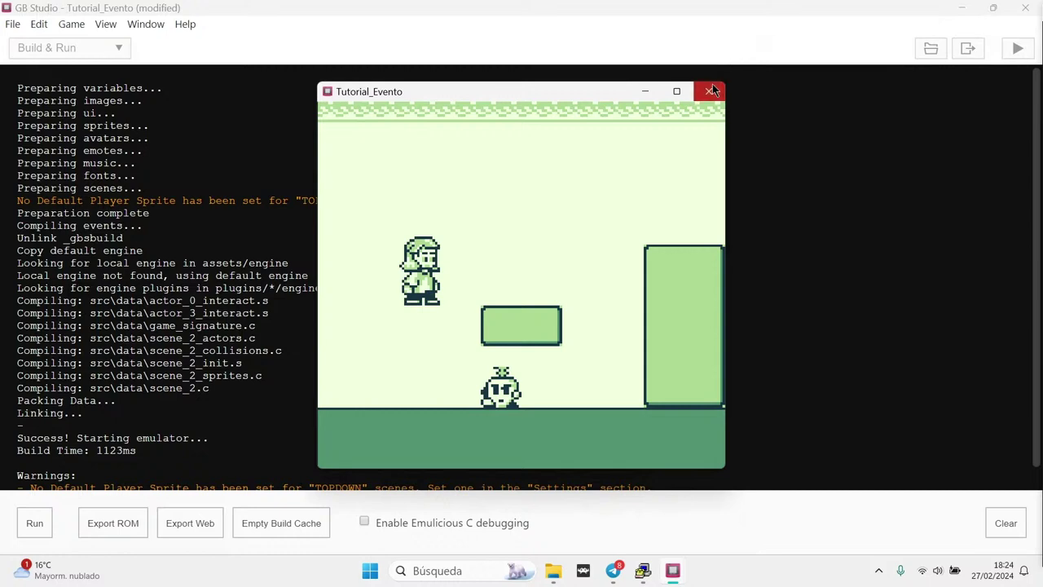
click(708, 91)
click(96, 50)
click(97, 74)
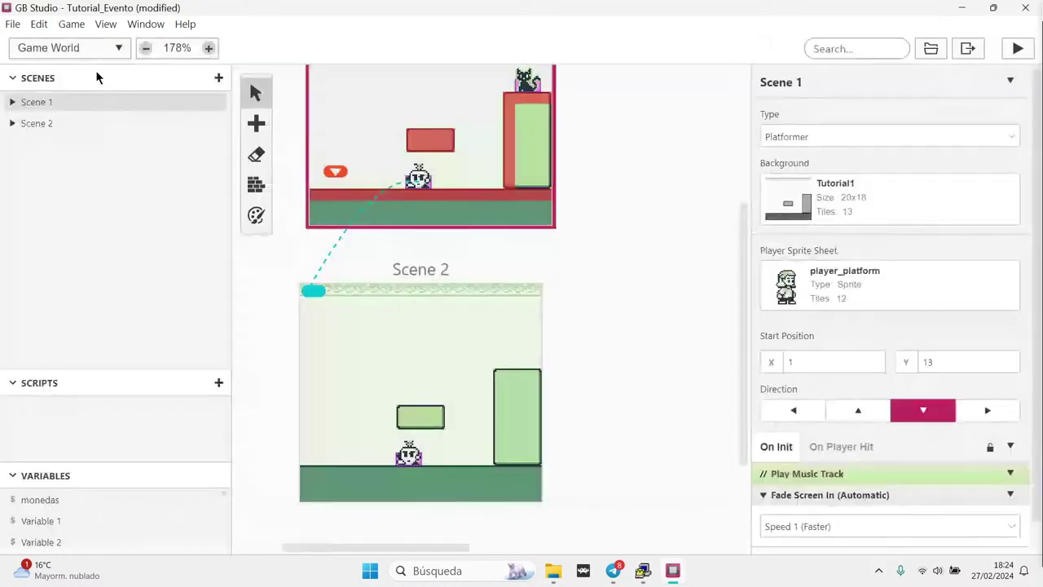
Set Scene 2's type to Platformer
click(465, 342)
click(926, 135)
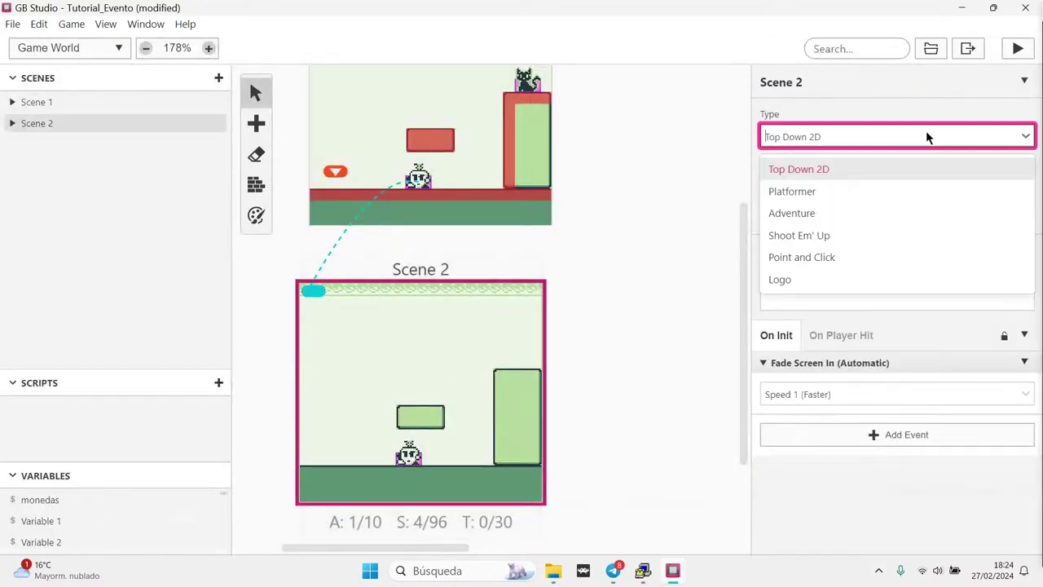
click(825, 191)
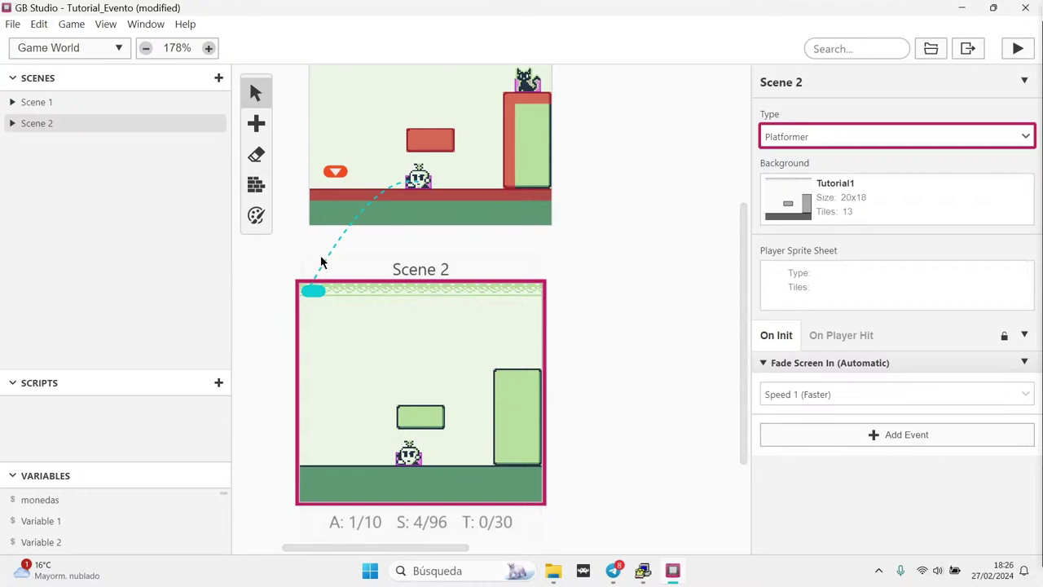
Add a trigger in Scene 2 just above the ground at X 0, Y 11, 2 tiles wide and 4 tiles high
click(255, 125)
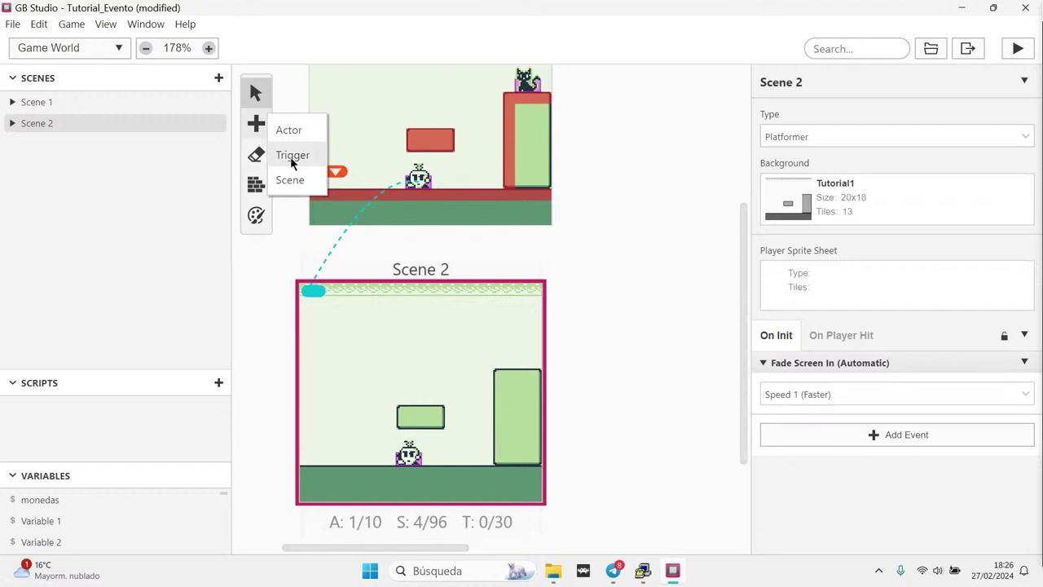
click(290, 157)
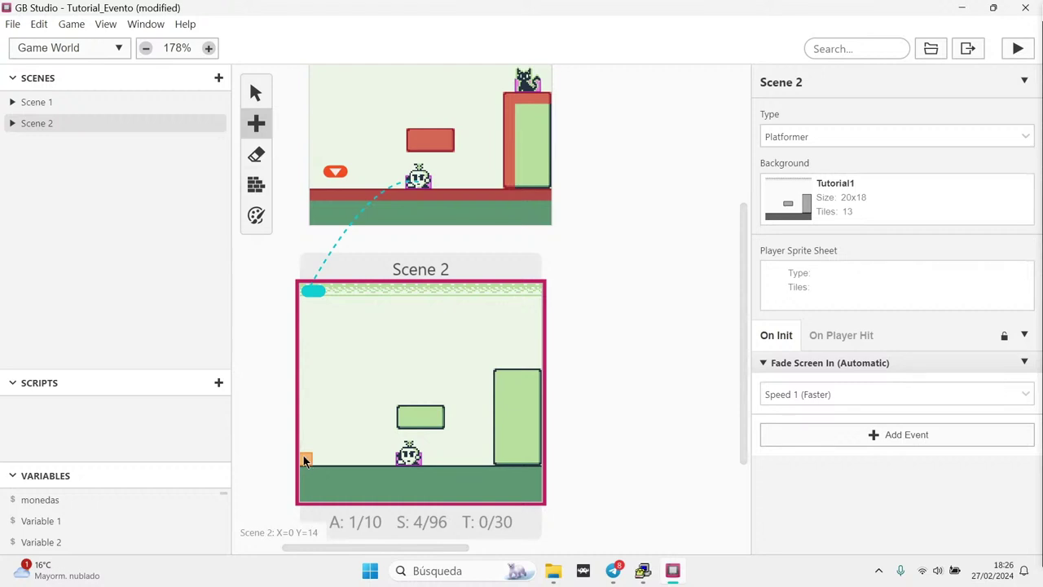
drag(305, 461, 321, 432)
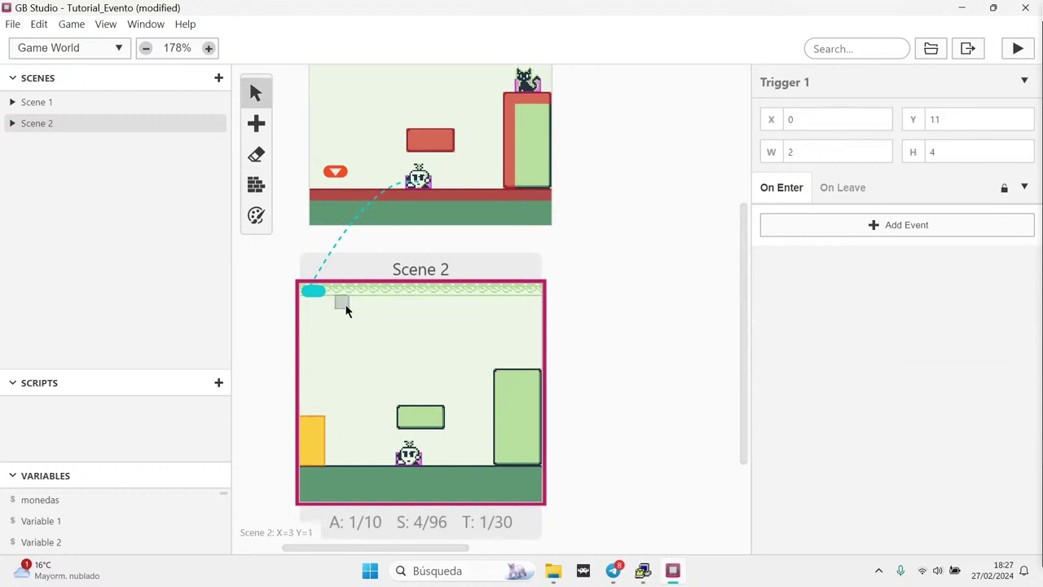
Move the Scene 1 turnip's scene-change destination down to Scene 2's ground level, between the trigger and the Scene 2 turnip
mouse_move(316, 291)
mouse_down()
mouse_move(349, 382)
mouse_move(352, 458)
mouse_up()
click(317, 434)
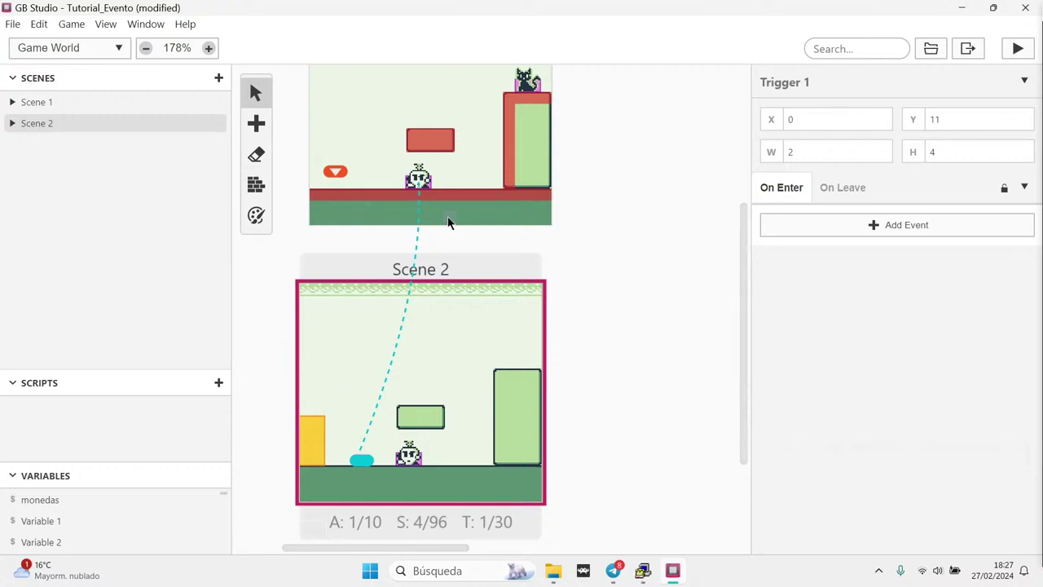
click(417, 187)
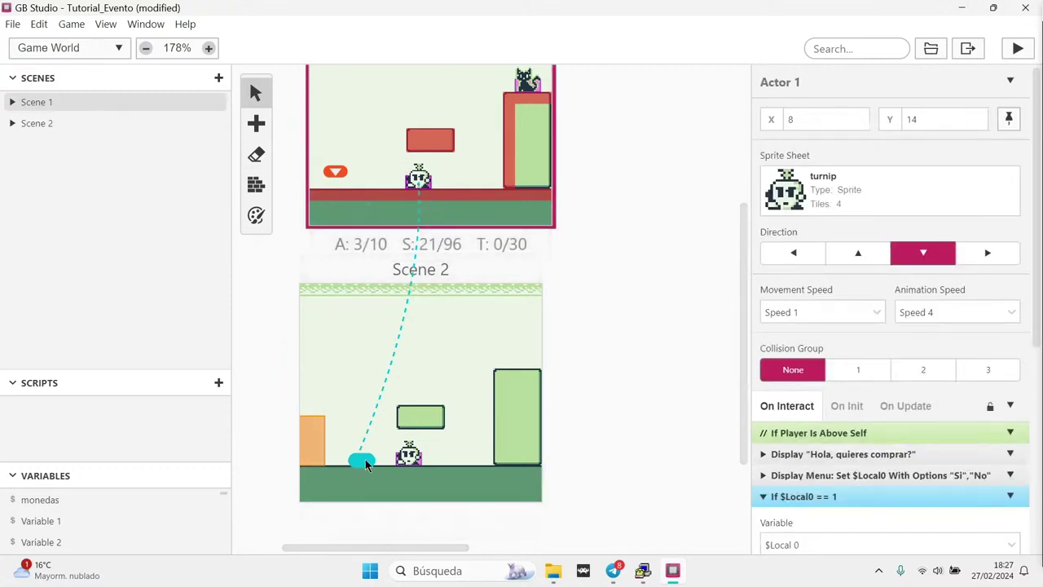
drag(361, 461, 374, 464)
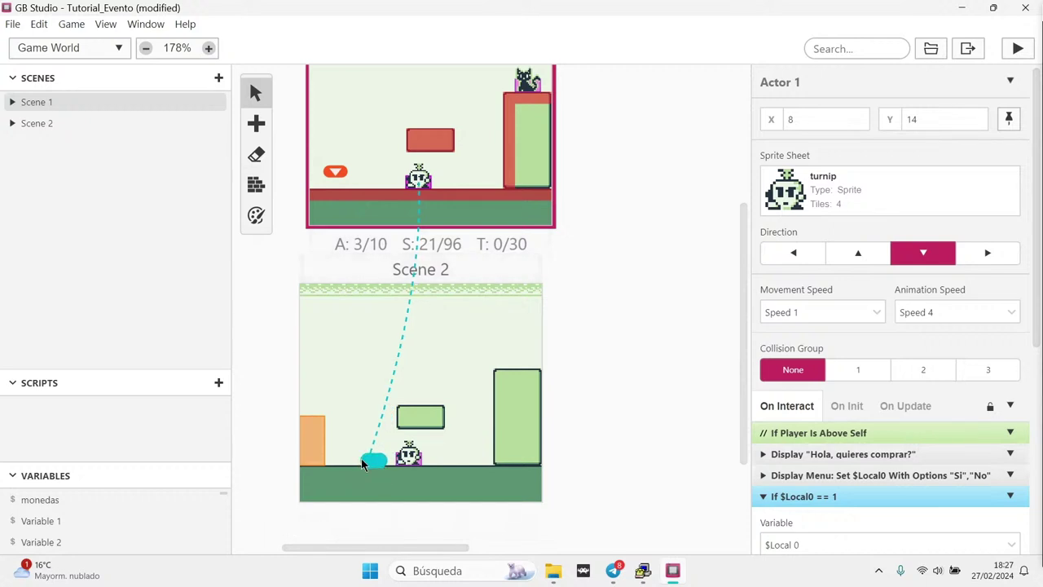
Add a Change Scene event to the On Enter script of the Scene 2 trigger
click(316, 460)
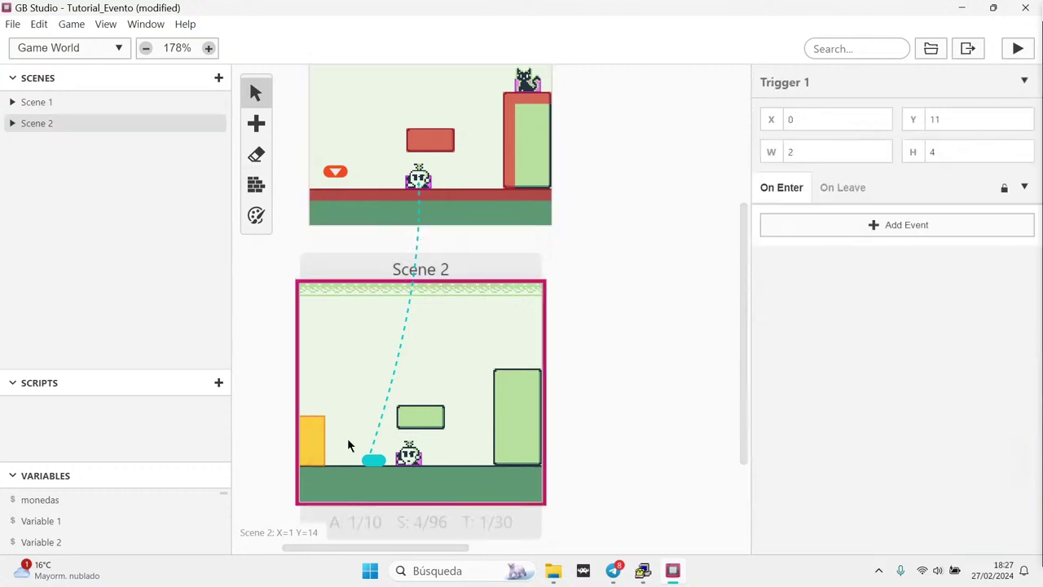
click(825, 227)
text(sce)
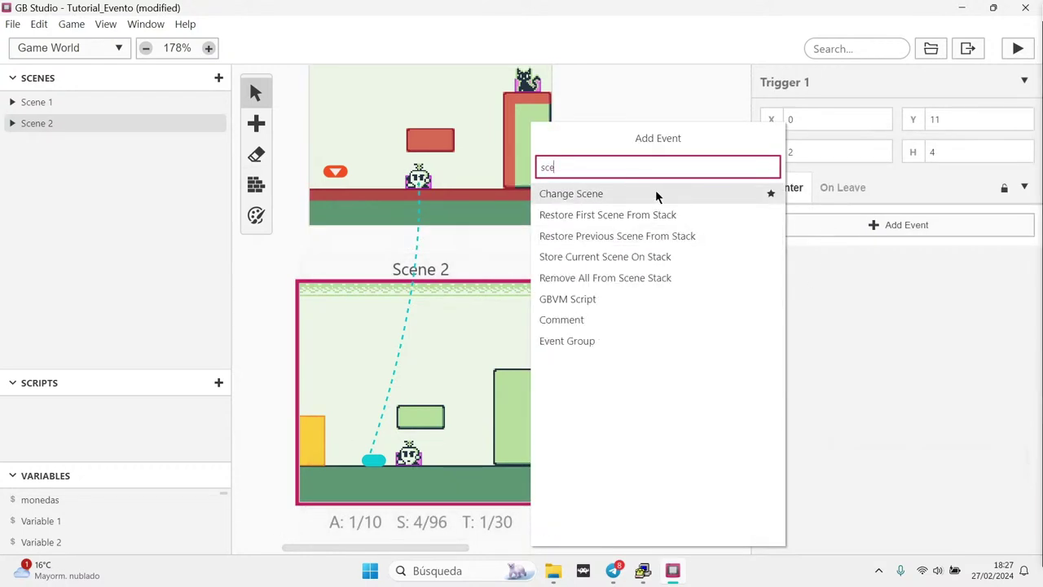
click(654, 196)
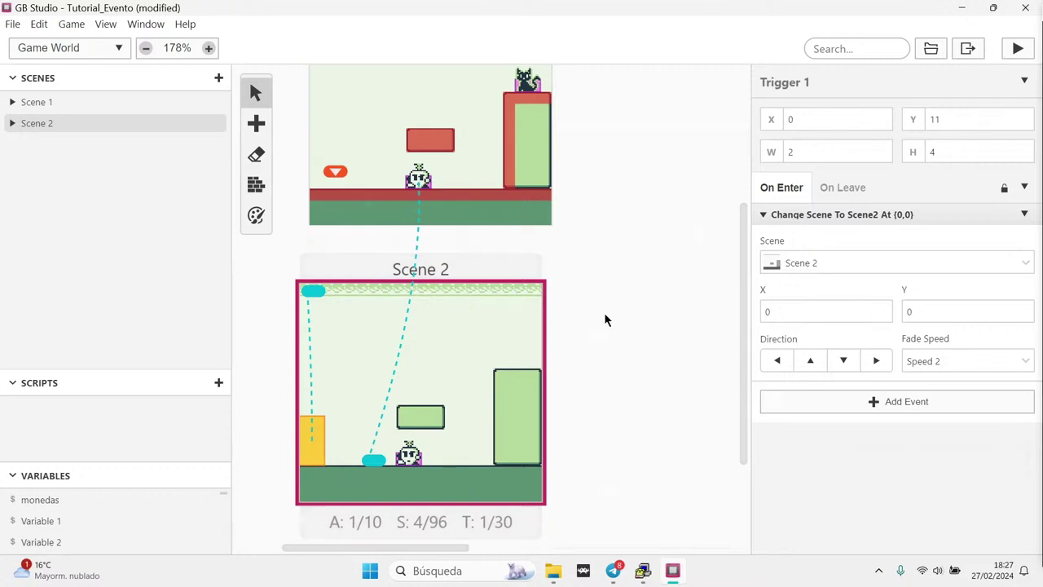
Set the trigger's Change Scene destination to Scene 1 at X 4, Y 14, and collapse the event
drag(313, 291, 337, 290)
mouse_move(404, 248)
mouse_down()
mouse_move(399, 167)
mouse_move(365, 183)
mouse_move(366, 194)
mouse_up()
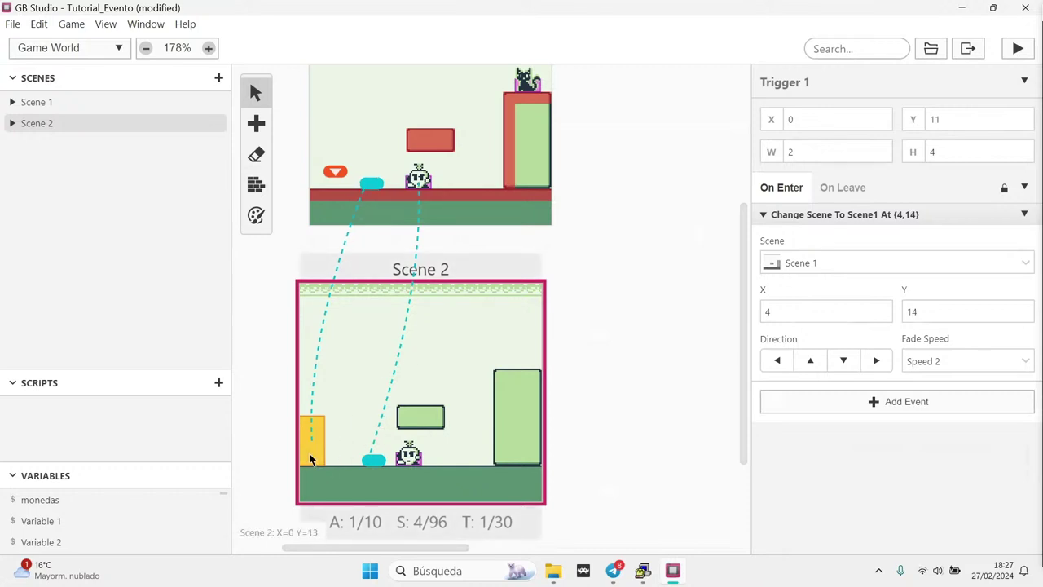
click(813, 214)
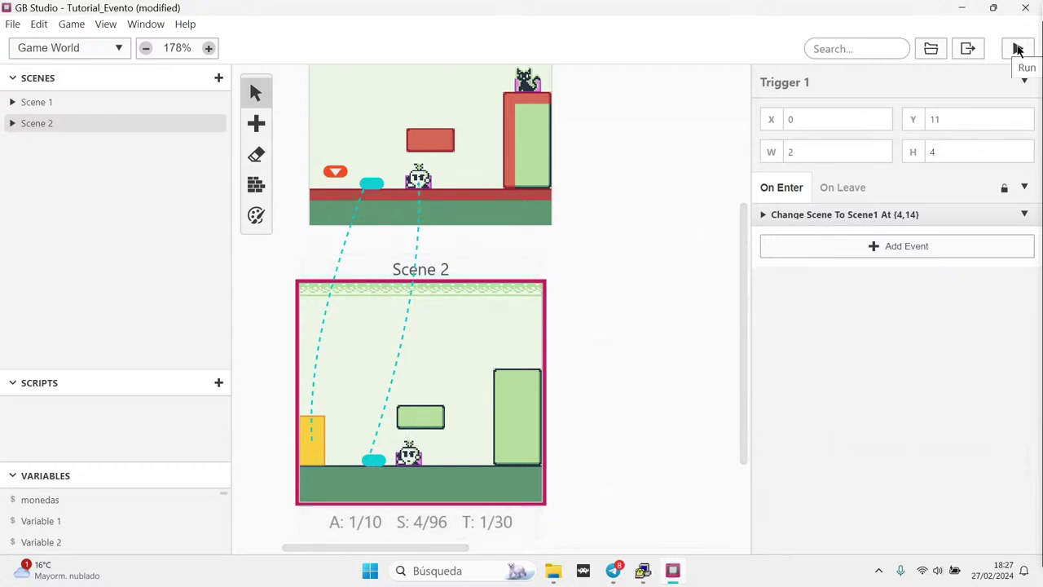
Run the game, answer "Si" to the turnip, and walk into Scene 2's trigger to test the return to Scene 1
click(1017, 50)
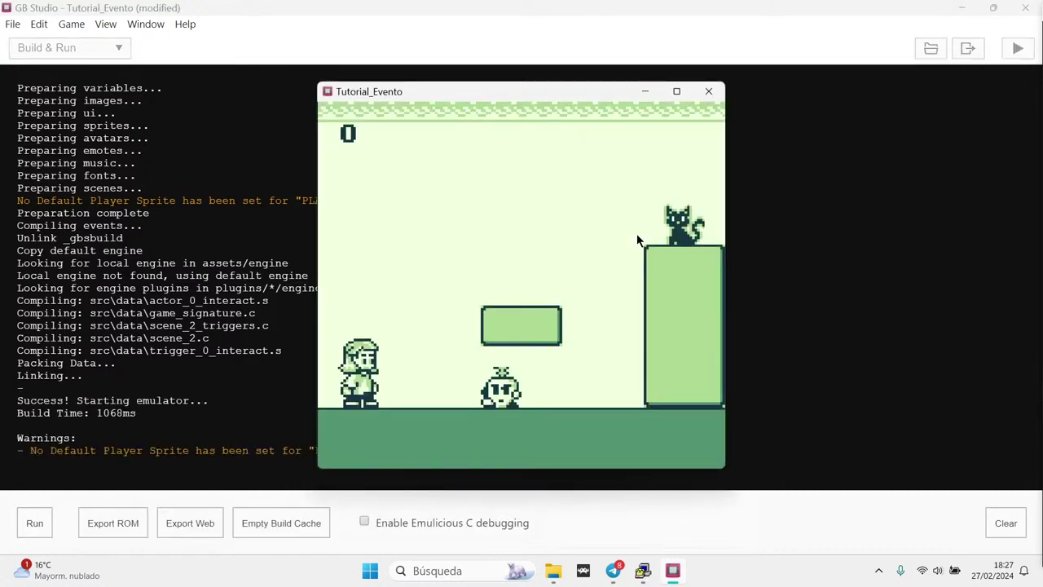
key(Right)
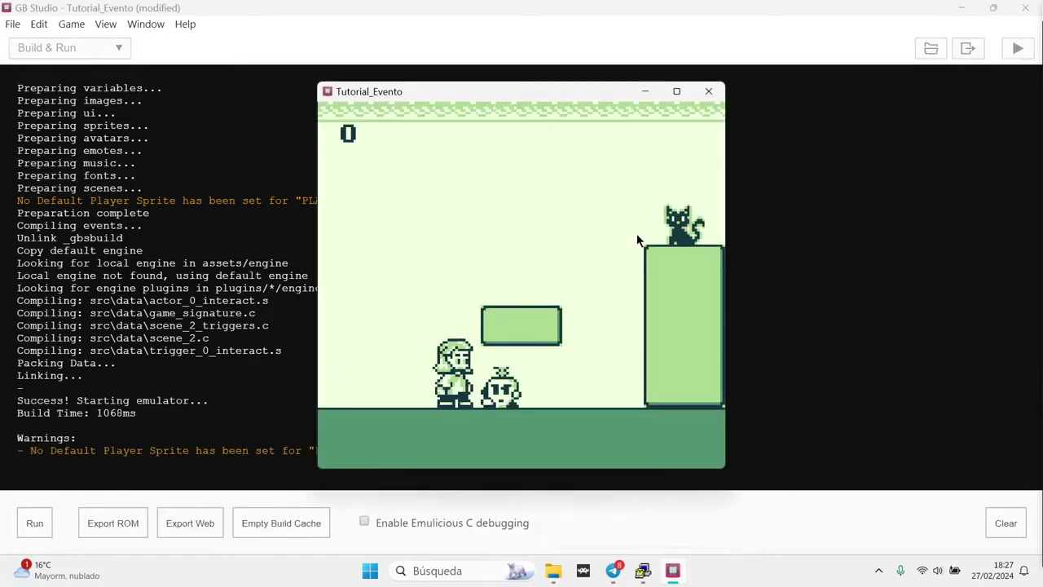
key(z)
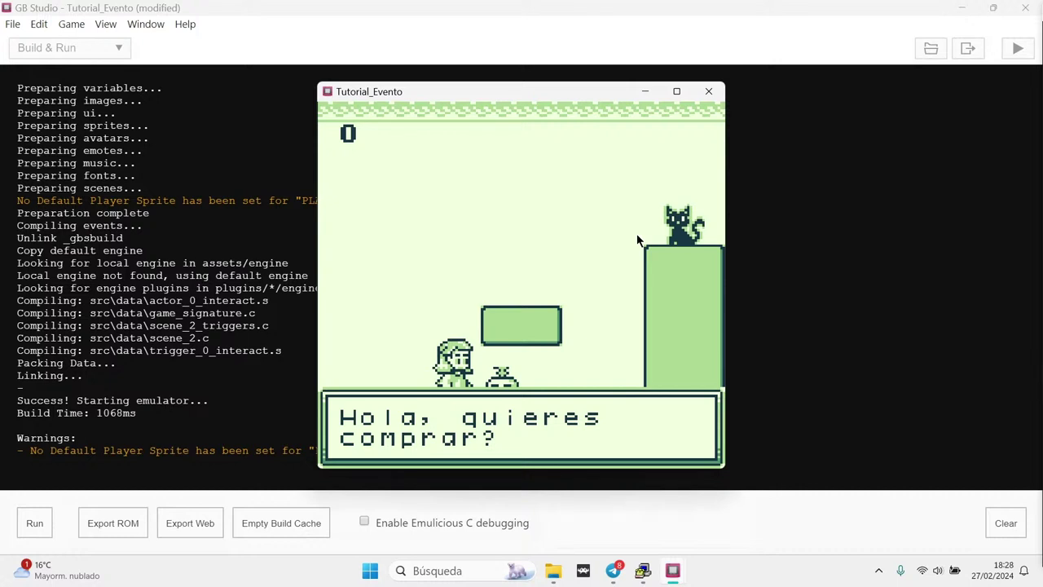
key(z)
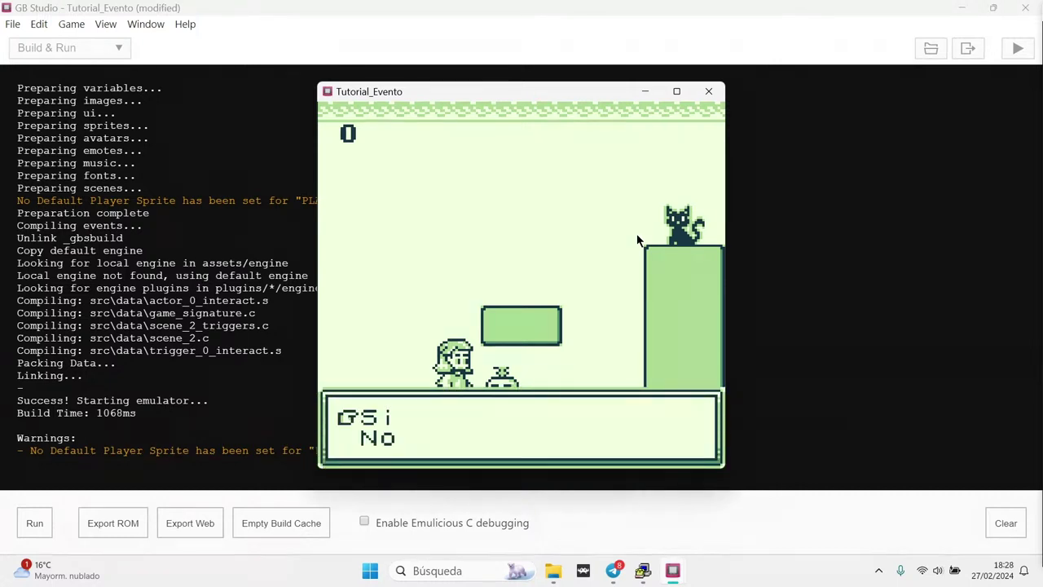
key(z)
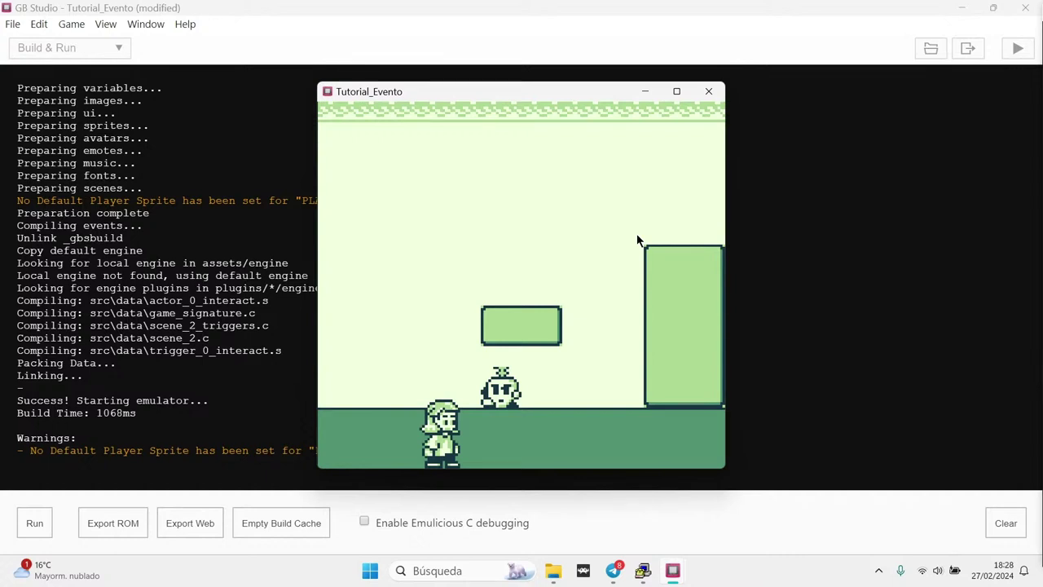
key(Right)
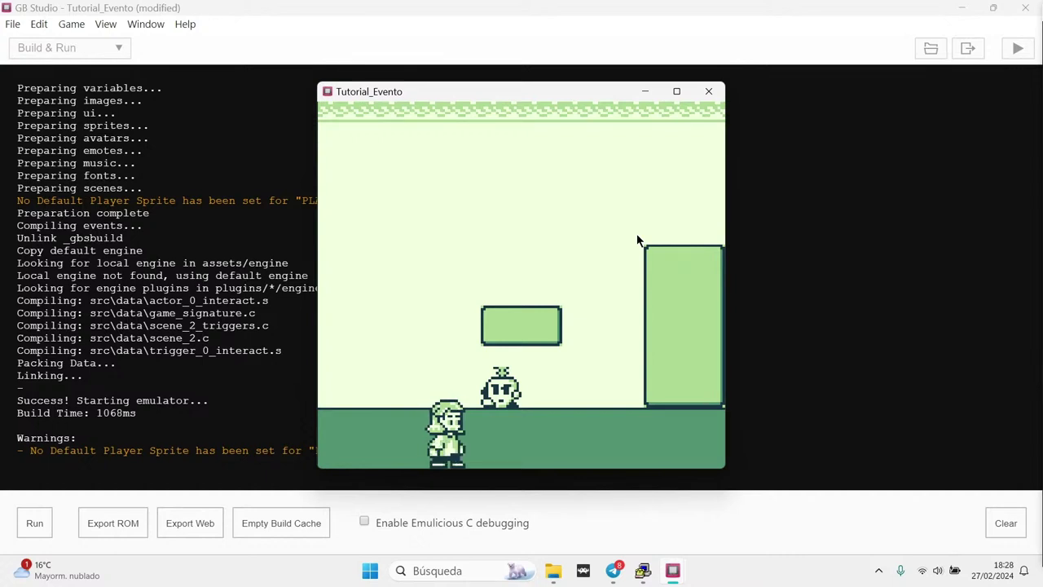
key(Left)
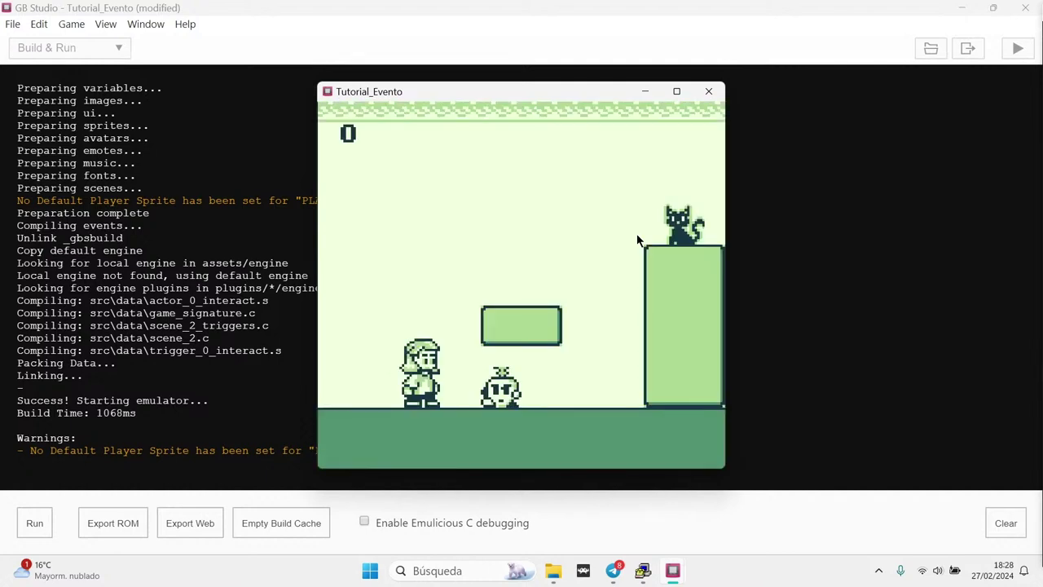
Test collecting the cat in Scene 1 by jumping via the small platform, then close the game and return to the Game World
key(Right)
key(Left)
key(Right)
key(z)
key(Right)
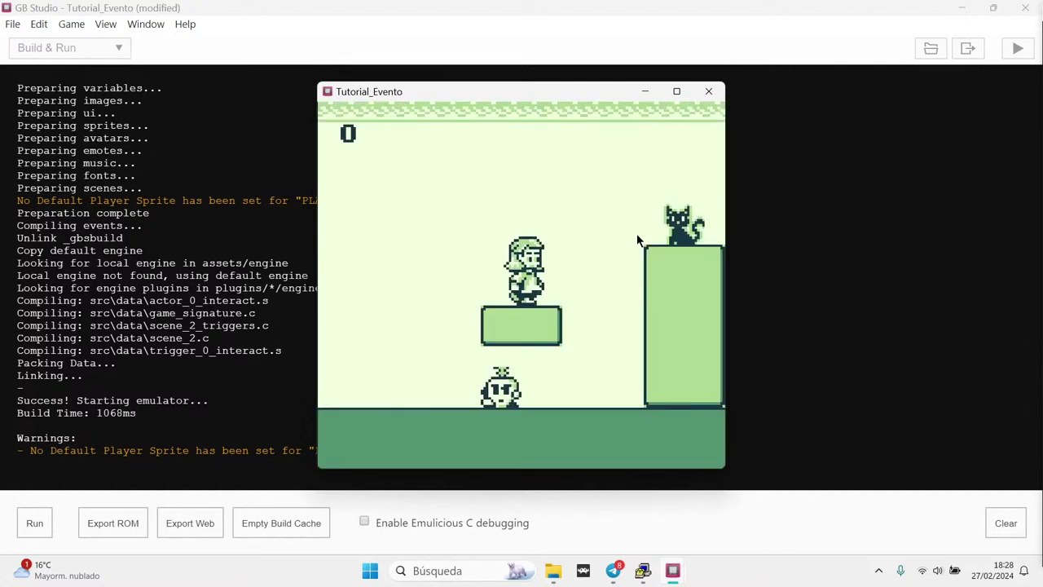
key(z)
key(Left)
key(Right)
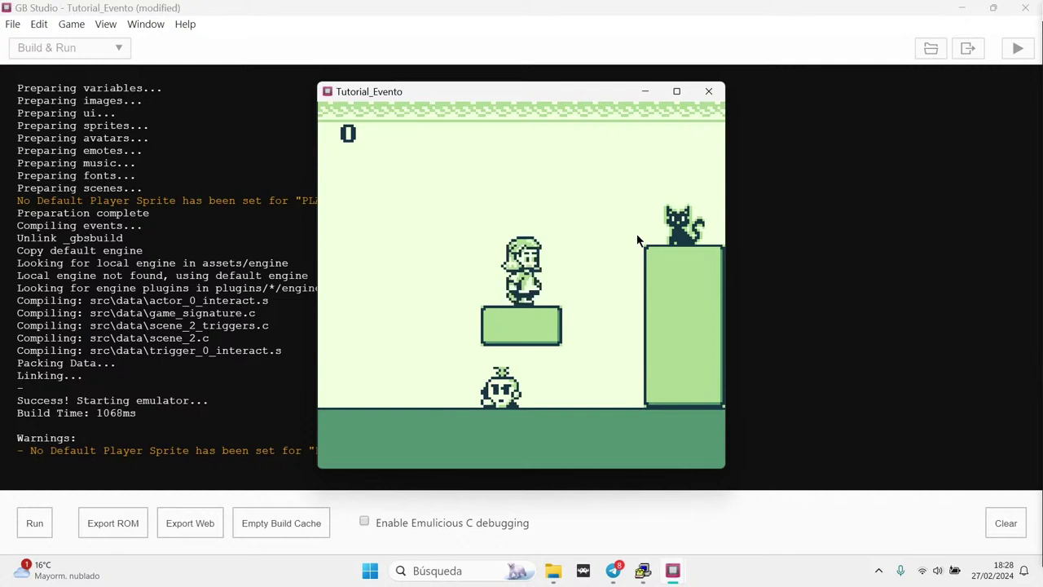
key(z)
key(Left)
key(z)
key(Left)
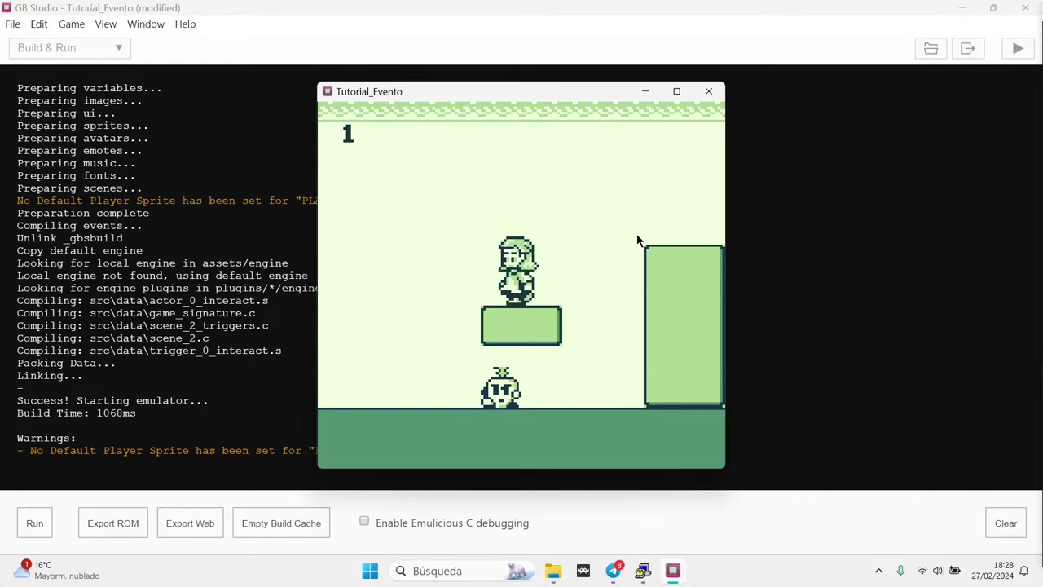
click(701, 92)
click(119, 48)
click(94, 70)
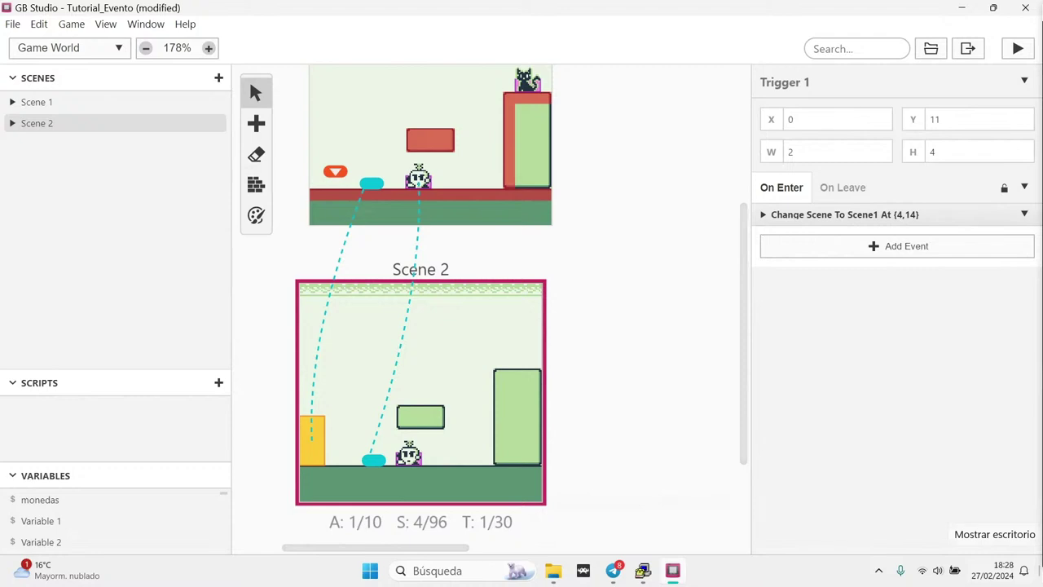
Launch Tiled from the desktop and close the open tile1.tsx, tile2.tsx and tile3.tsx tilesets
click(1040, 571)
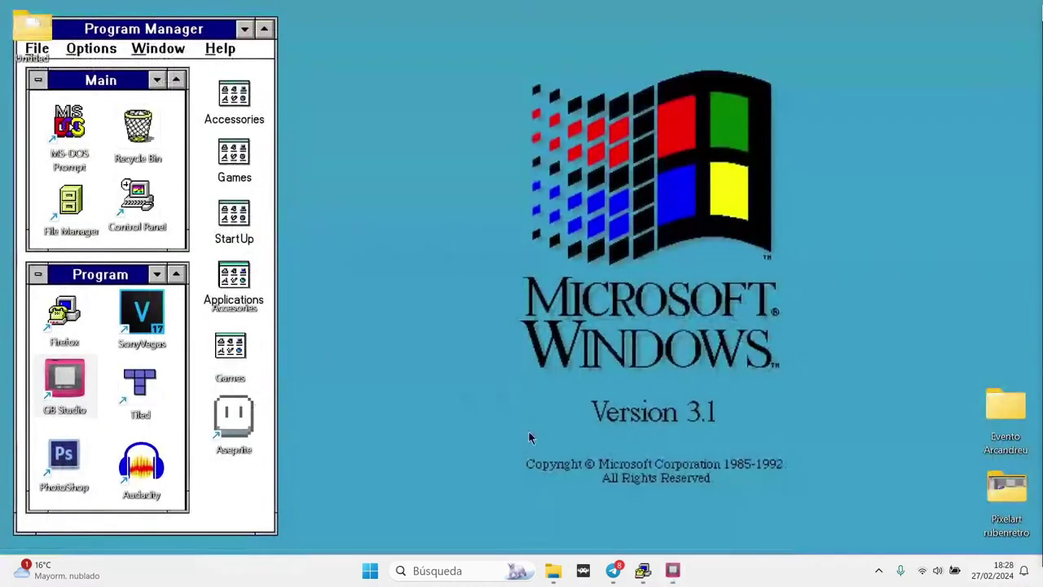
double_click(141, 387)
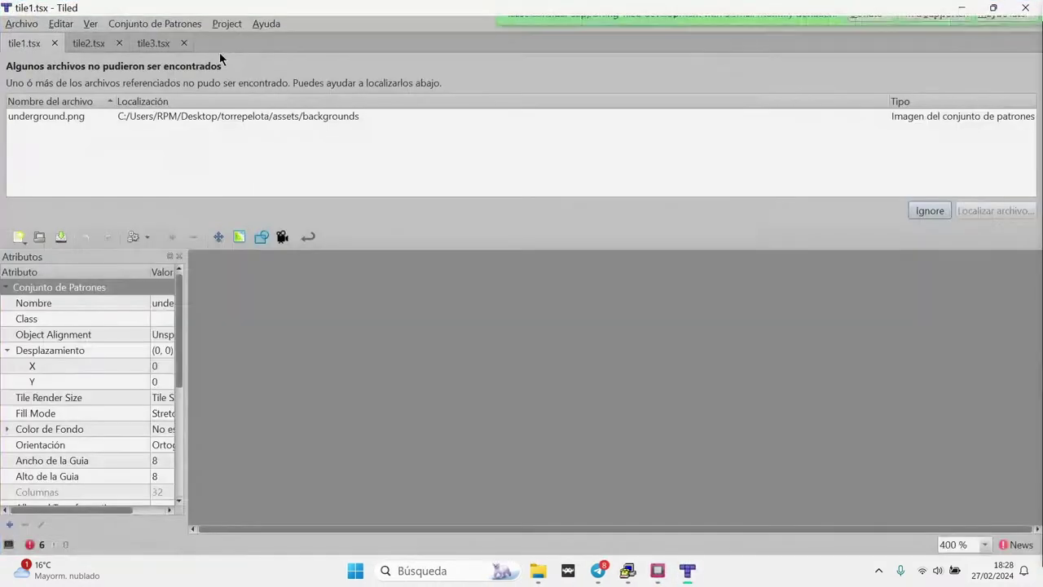
click(54, 43)
click(55, 43)
click(55, 43)
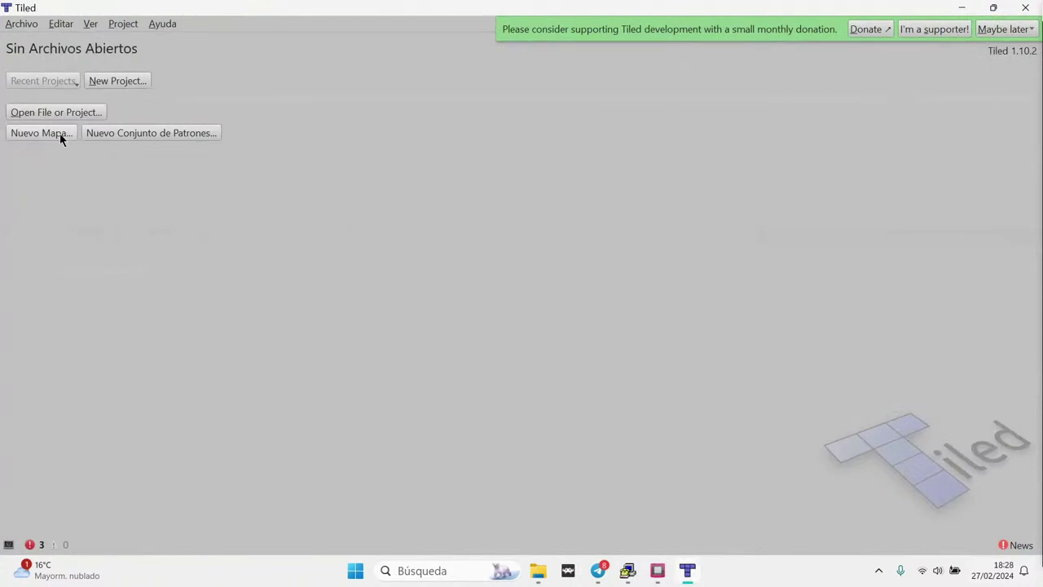
Start a new image-based tileset and browse to the Escritorio folder for its source image
click(117, 134)
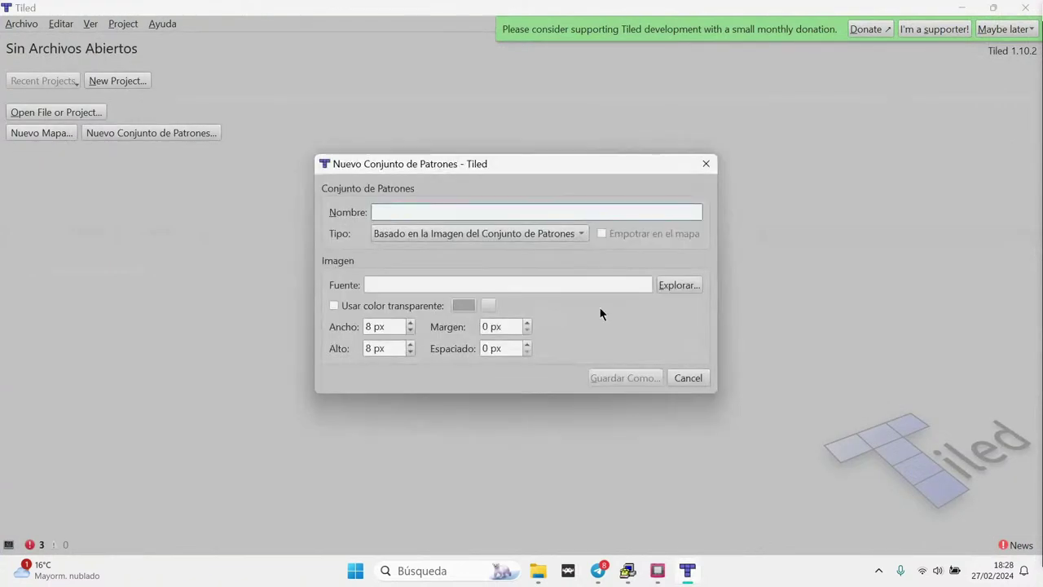
click(678, 285)
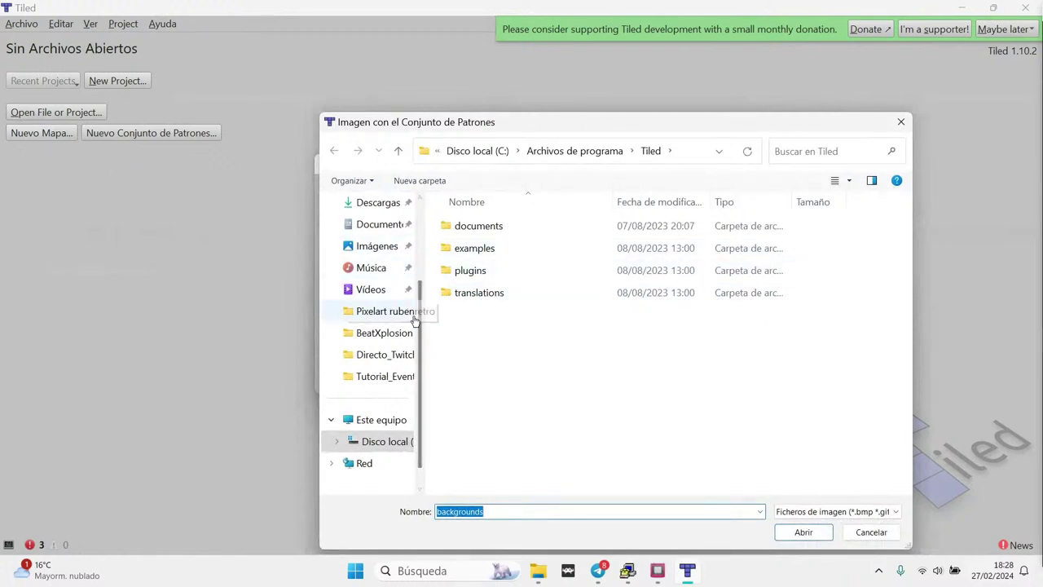
scroll(415, 320, up, 3)
click(377, 294)
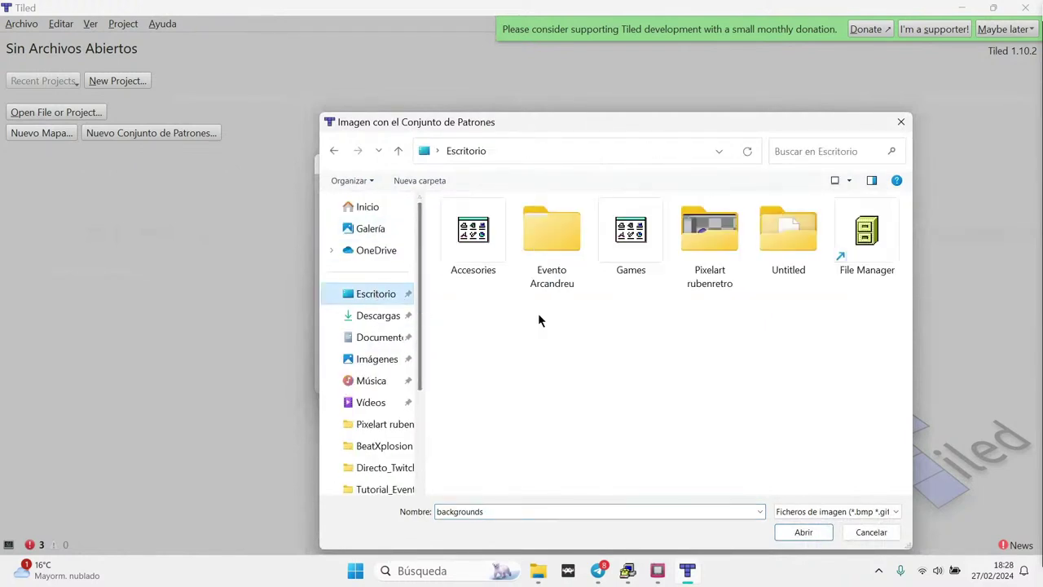
Choose the image Tutorial1 from Evento Arcandreu/Tutorial_Evento/assets/backgrounds on the desktop as the new tileset's source
double_click(533, 239)
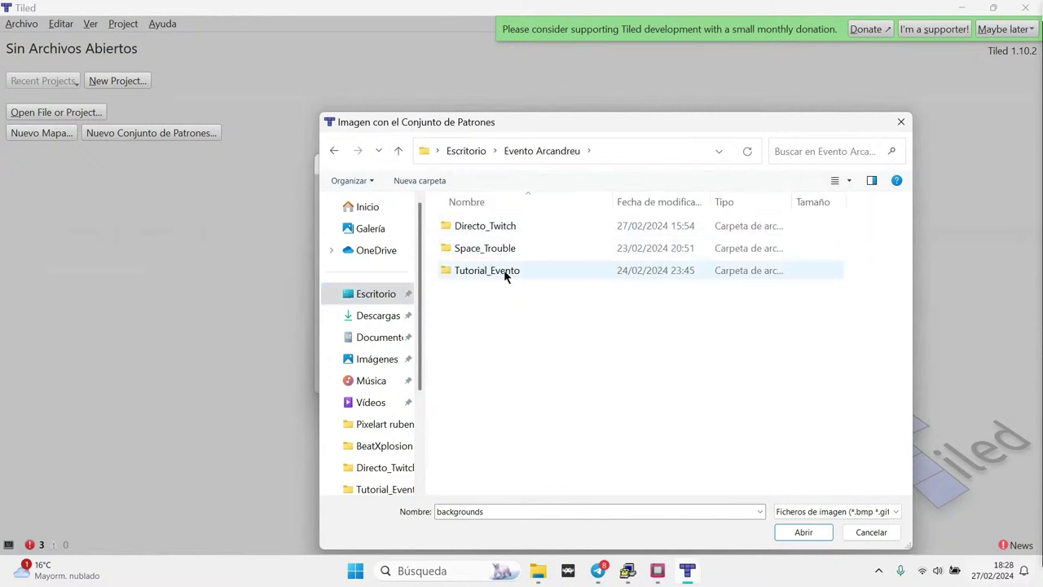
double_click(504, 269)
double_click(474, 227)
double_click(474, 227)
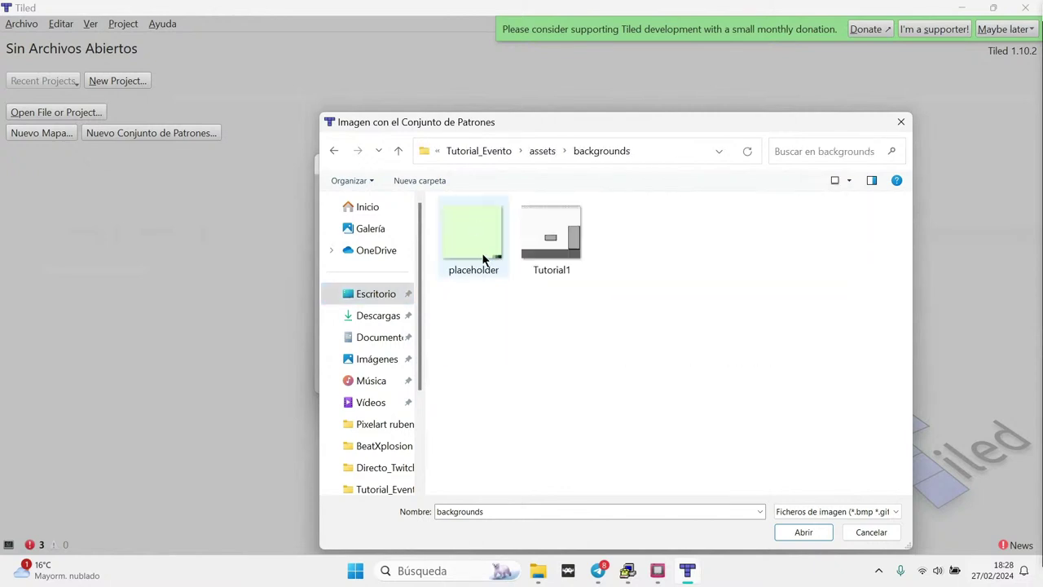
click(530, 240)
click(803, 532)
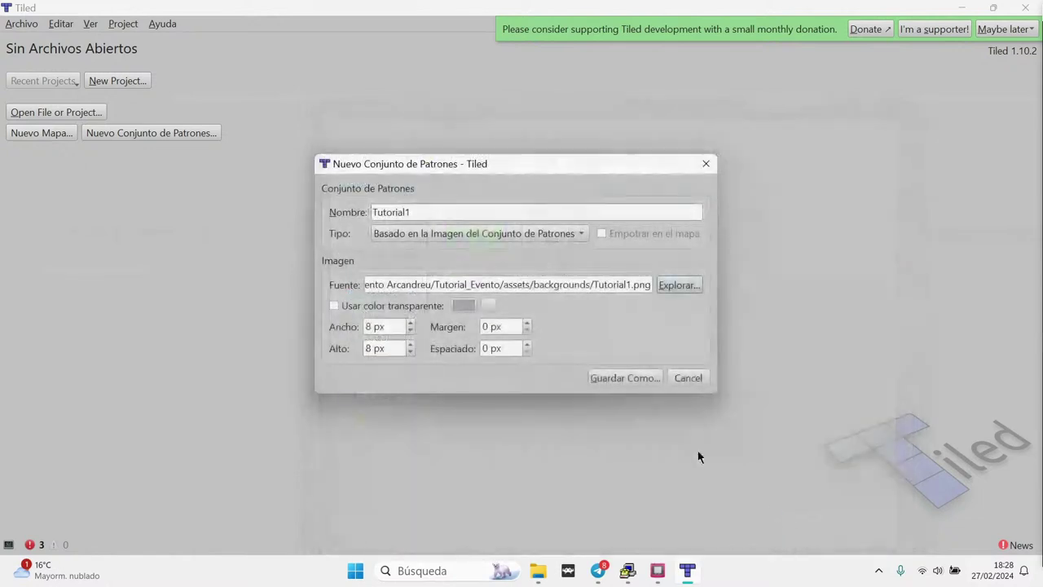
Save the new tileset in Documentos as tile1.tsx, replacing the existing file
click(623, 376)
click(466, 246)
click(480, 437)
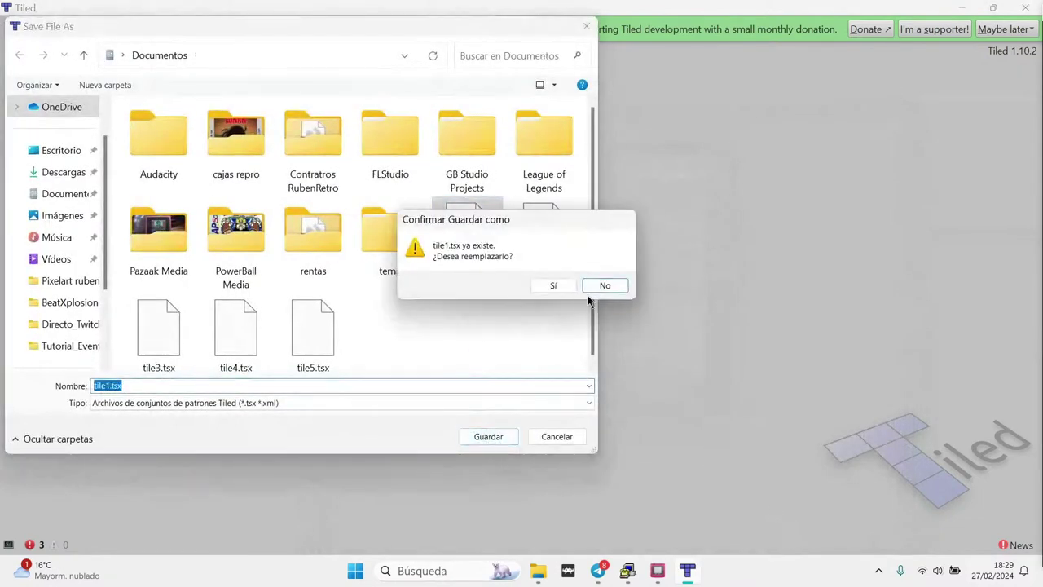
click(548, 285)
Start a new map and set its fixed height to 18 tiles
click(21, 24)
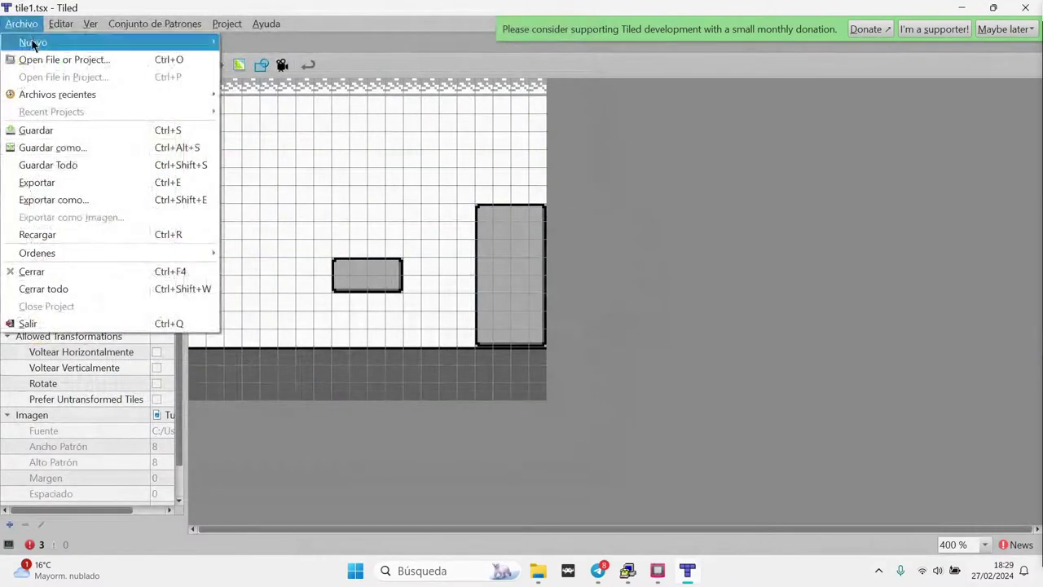
mouse_move(33, 40)
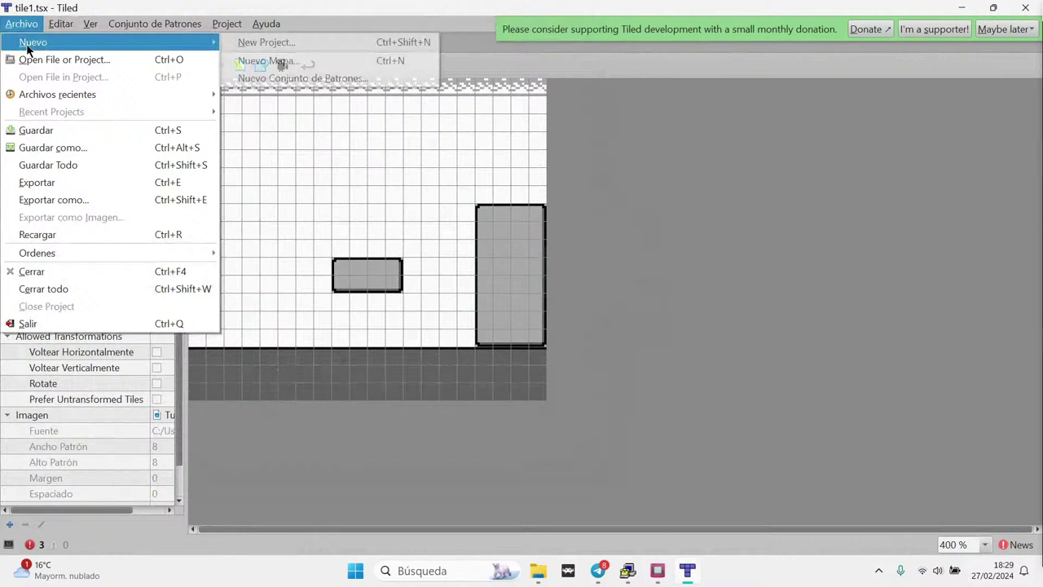
click(269, 60)
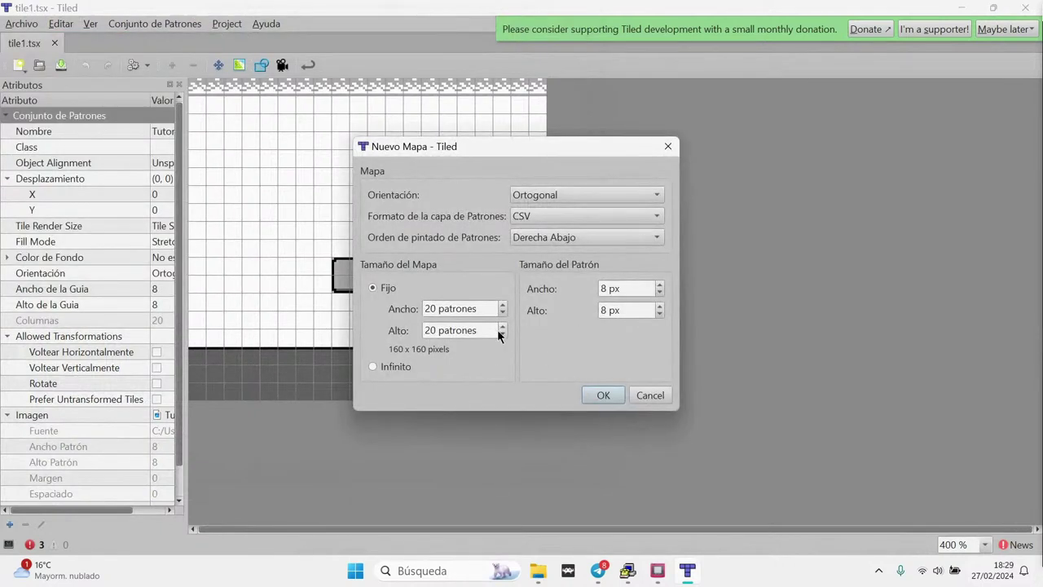
click(502, 334)
click(502, 334)
click(502, 334)
click(503, 326)
Set the map's width to 40 tiles and create the map
triple_click(501, 305)
click(502, 305)
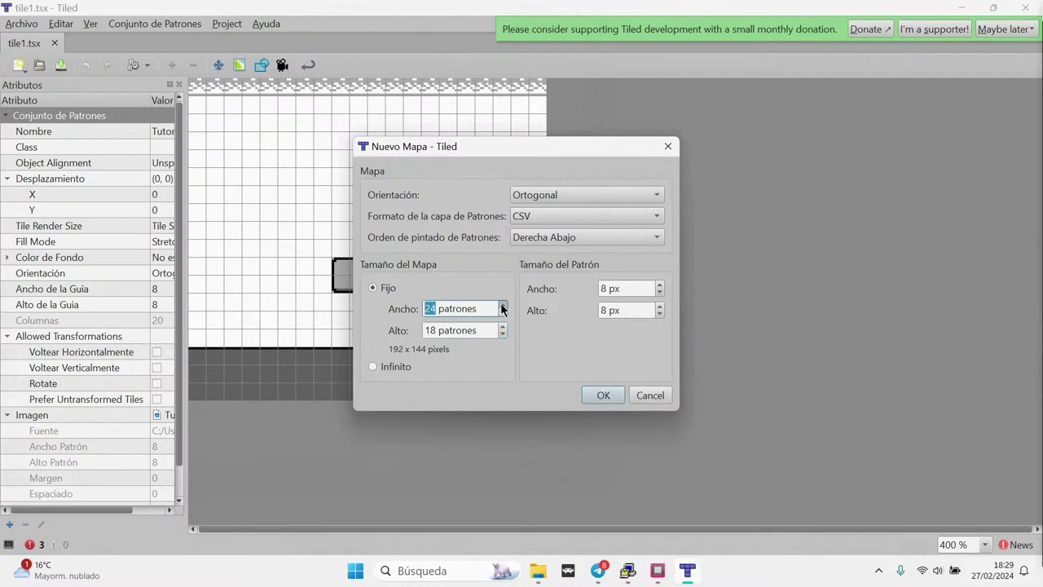
triple_click(502, 306)
triple_click(502, 306)
text(20)
triple_click(439, 307)
text(40)
click(601, 395)
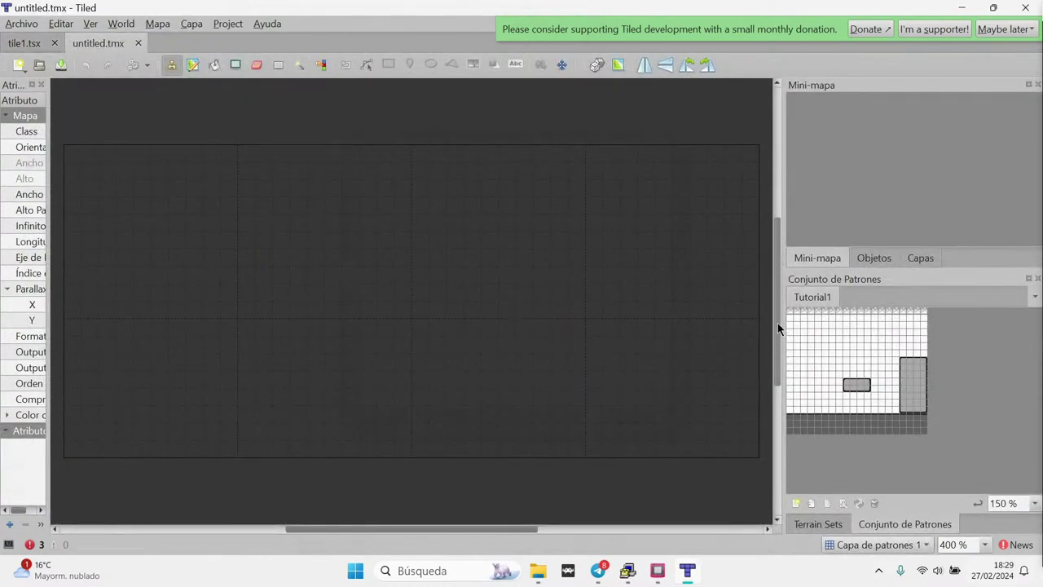
Paint the dark ground tiles from the Tutorial1 tileset across the full width of the map's two lowest rows
drag(790, 312, 923, 430)
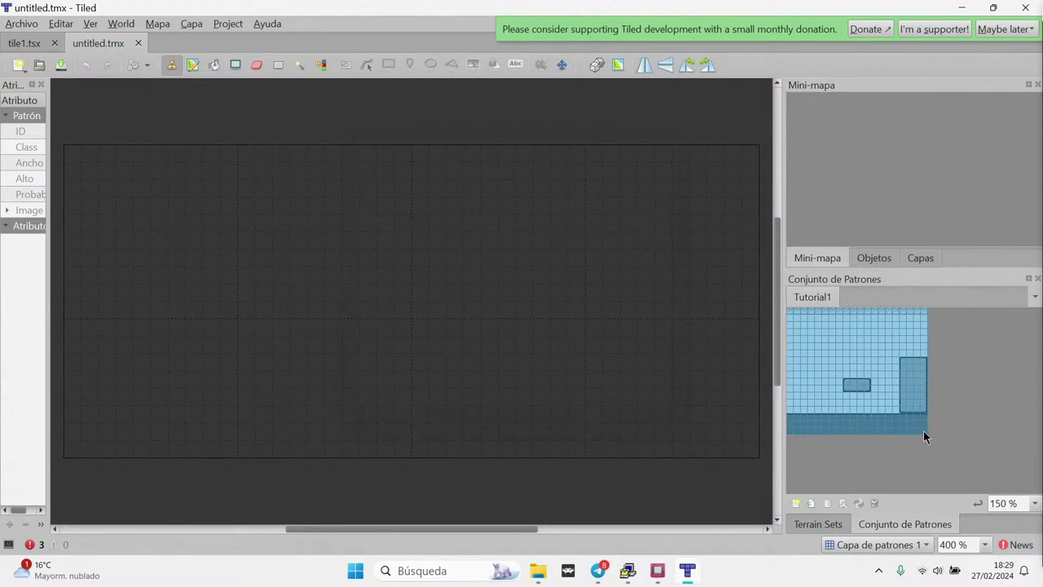
click(874, 368)
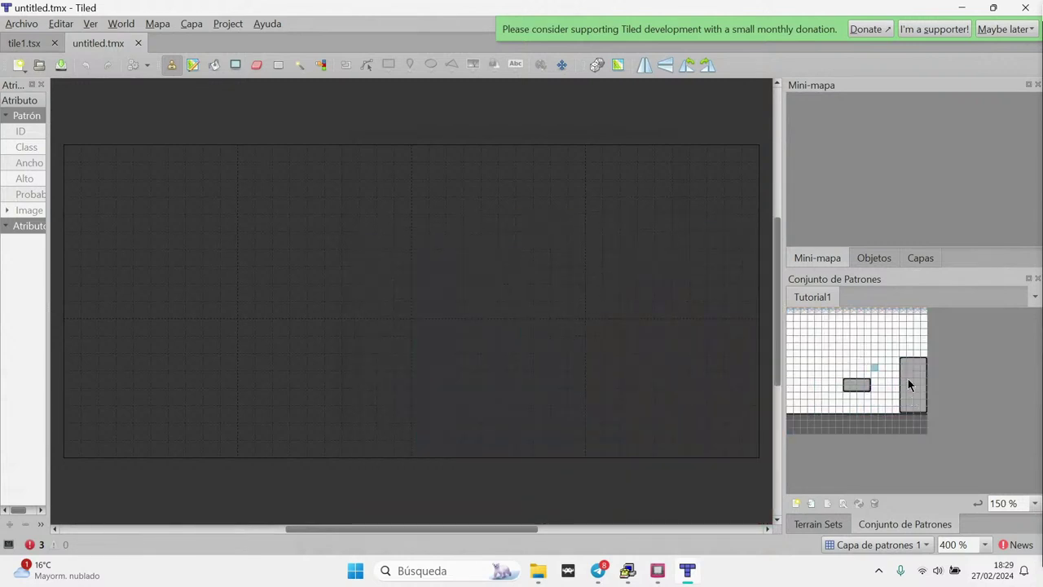
drag(792, 418, 922, 426)
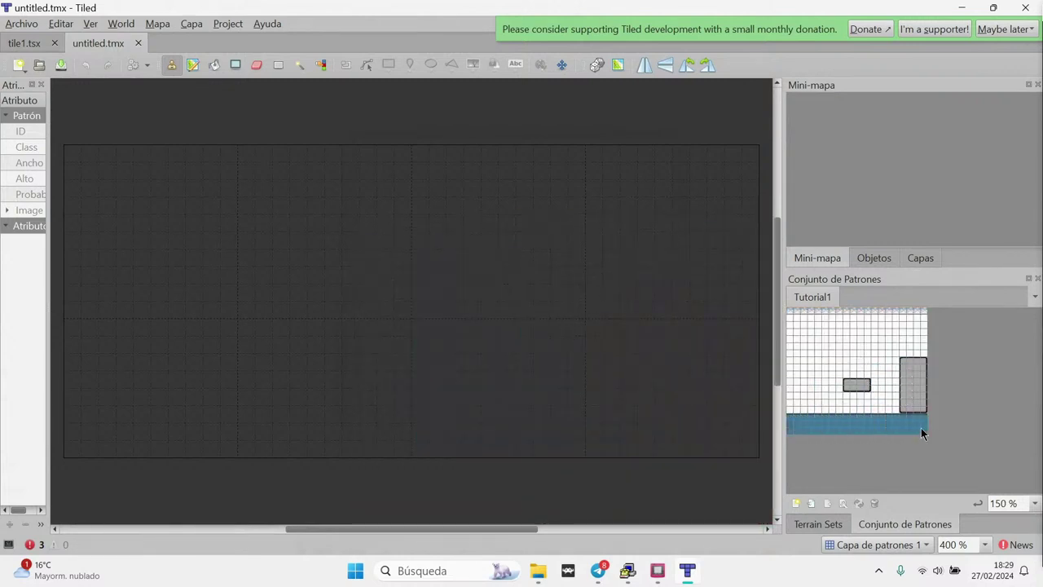
click(246, 443)
right_drag(321, 432, 396, 447)
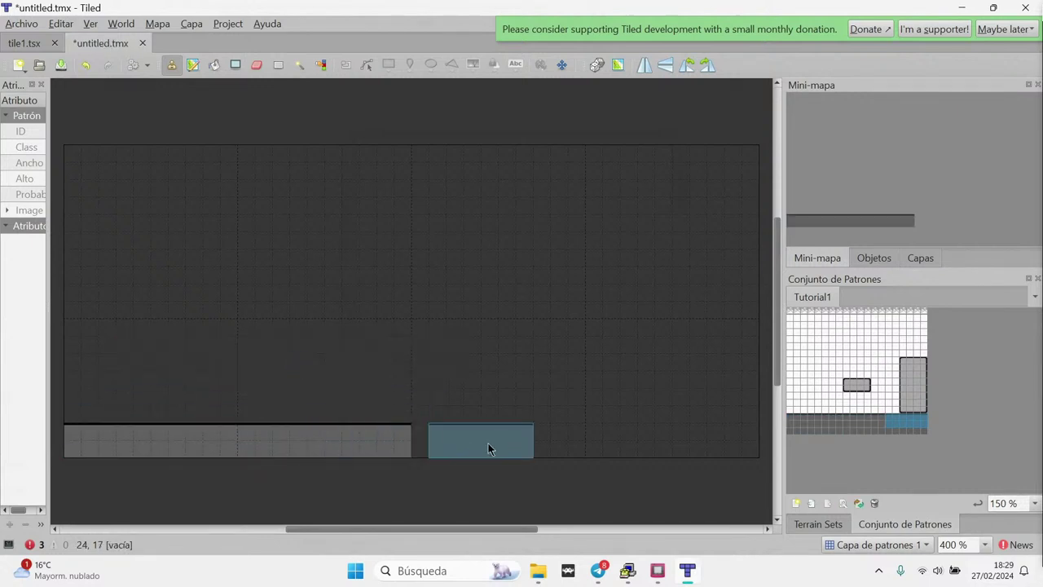
click(479, 442)
mouse_move(579, 445)
mouse_down()
mouse_move(632, 461)
mouse_move(728, 443)
mouse_move(713, 443)
mouse_up()
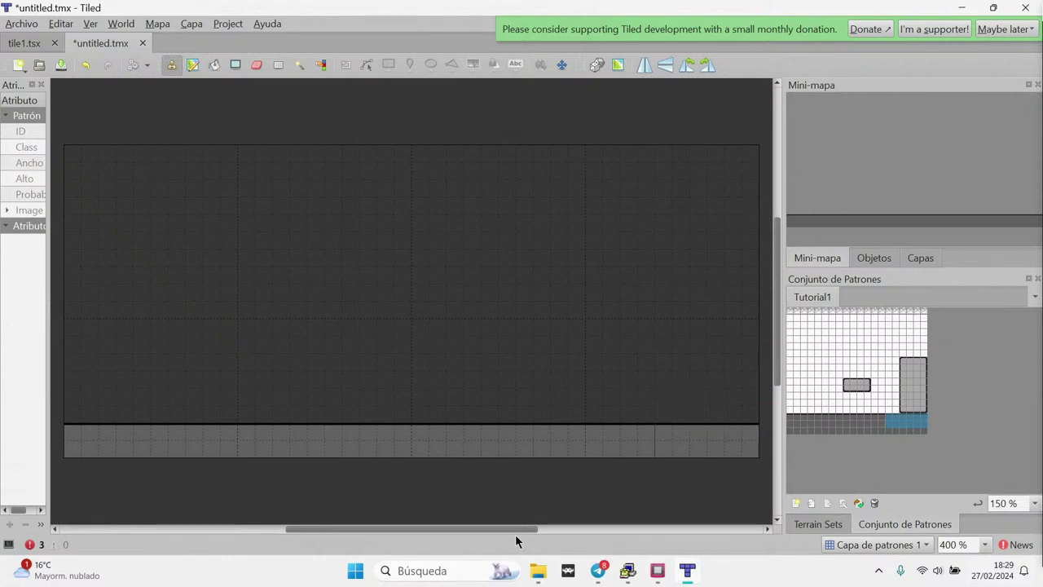
Cover the whole area above the ground with the white background tiles, using brush strokes and a bucket fill
drag(505, 528, 509, 528)
click(815, 343)
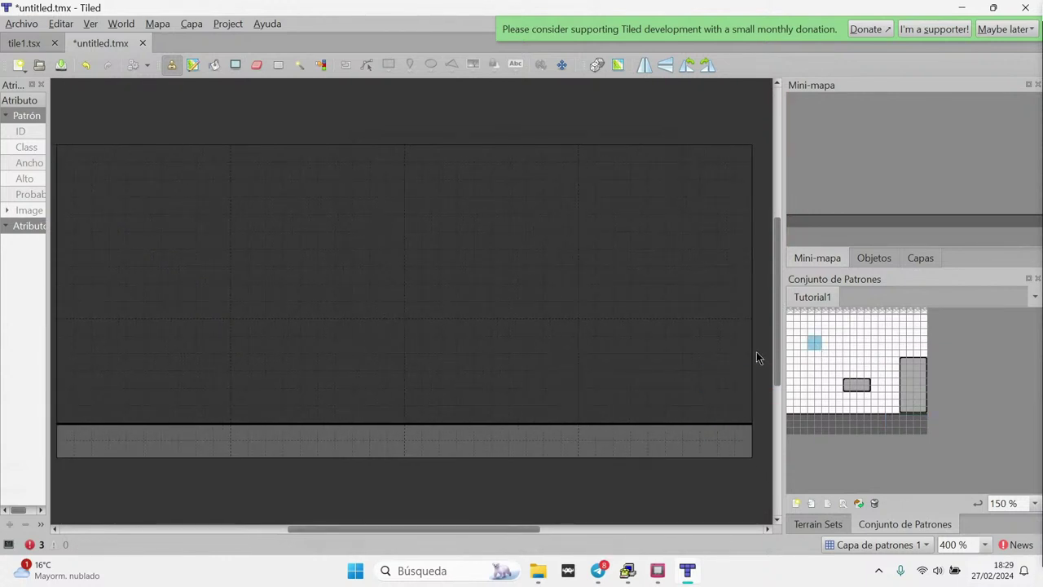
mouse_move(79, 406)
mouse_down()
mouse_move(144, 269)
mouse_move(65, 134)
mouse_move(91, 412)
mouse_move(106, 419)
mouse_move(714, 394)
mouse_up()
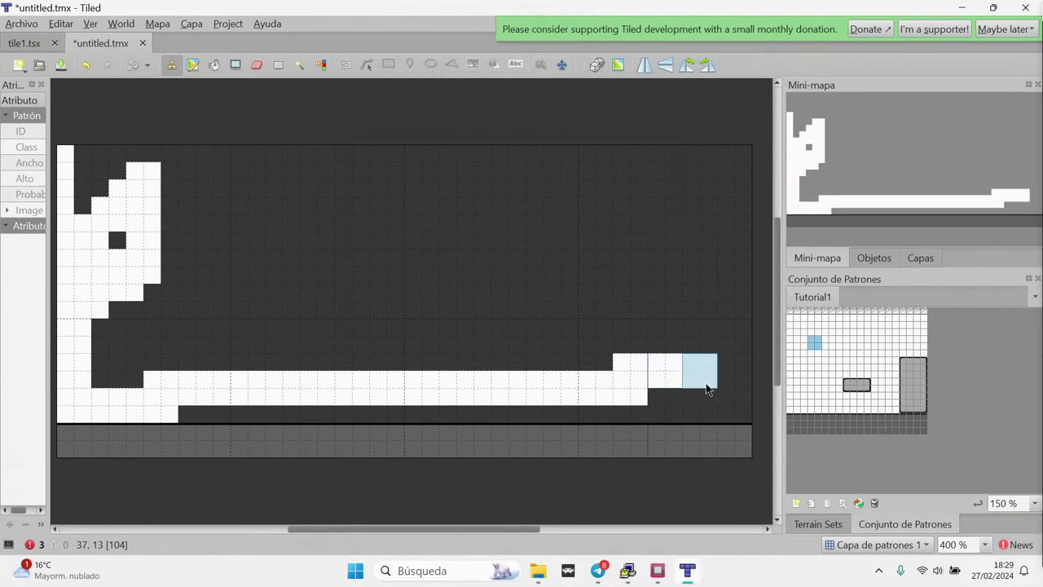
click(214, 65)
click(273, 230)
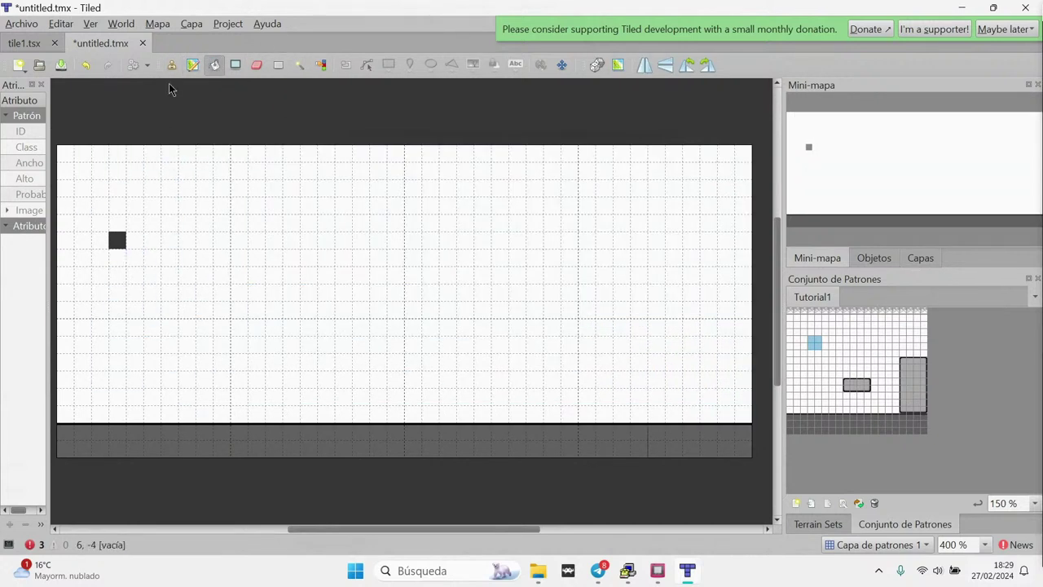
click(171, 64)
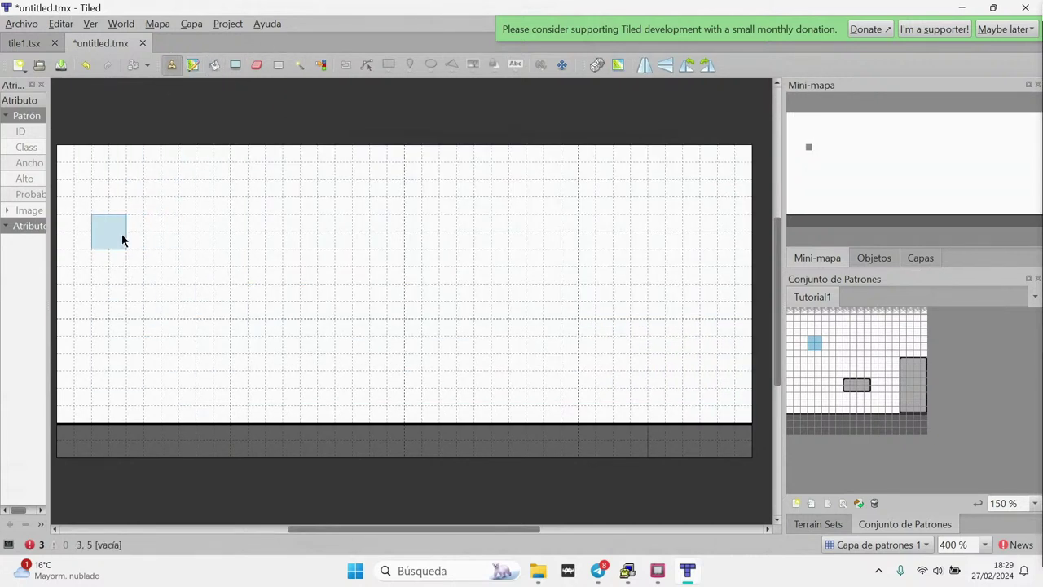
Stamp three copies of the small grey platform above the ground, the first one lower than the other two
click(855, 384)
click(154, 363)
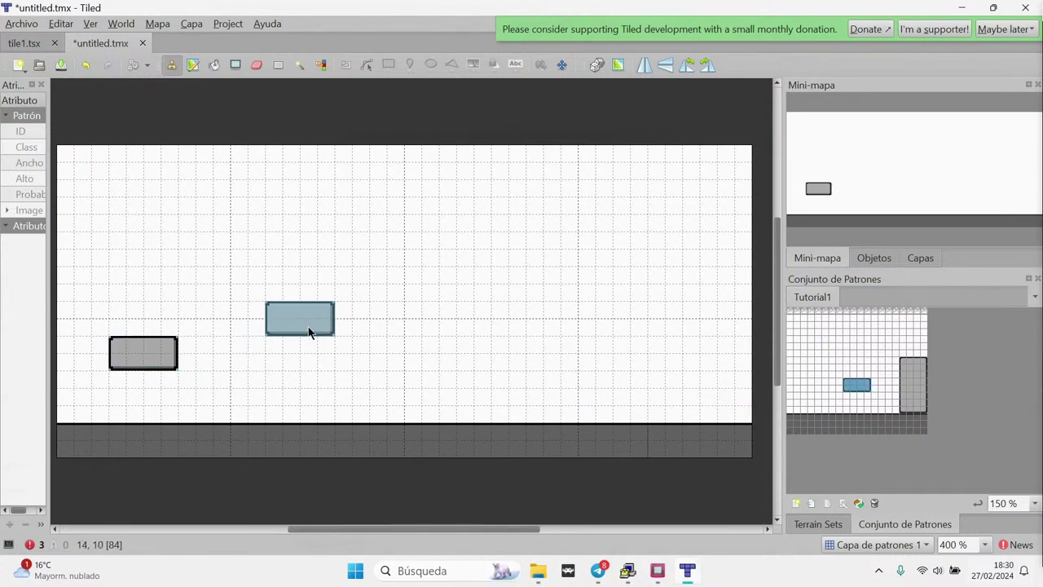
click(308, 332)
click(468, 333)
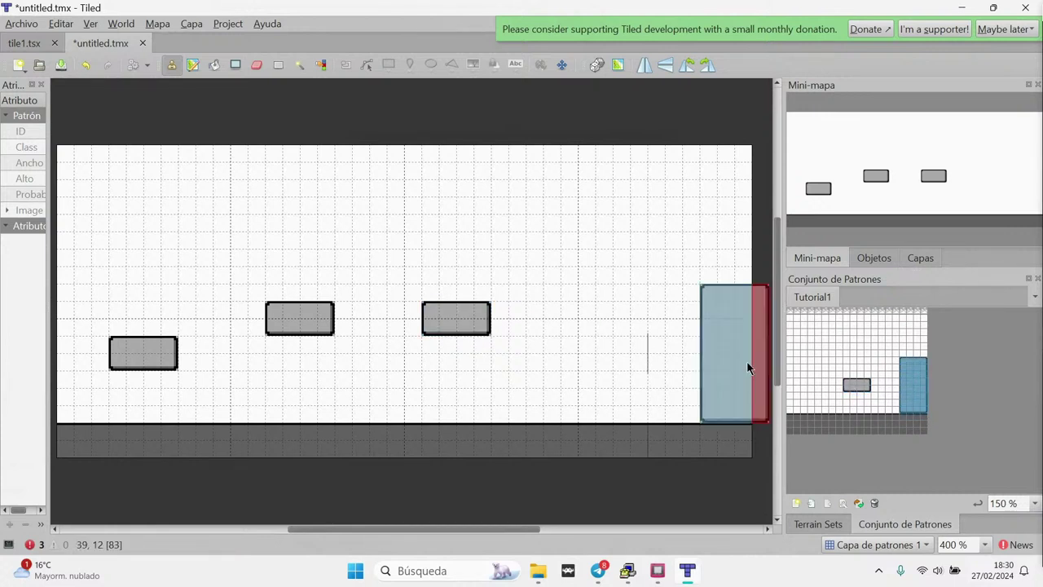
Place the tall grey block on the ground at the map's right edge and paint a dark column two tiles wide on top
click(725, 368)
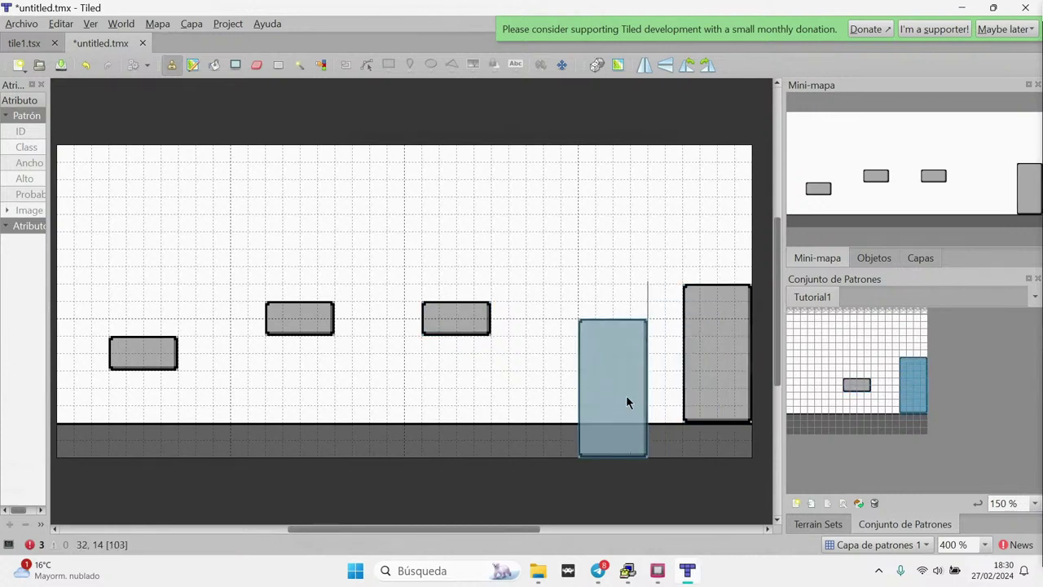
right_click(643, 297)
click(875, 426)
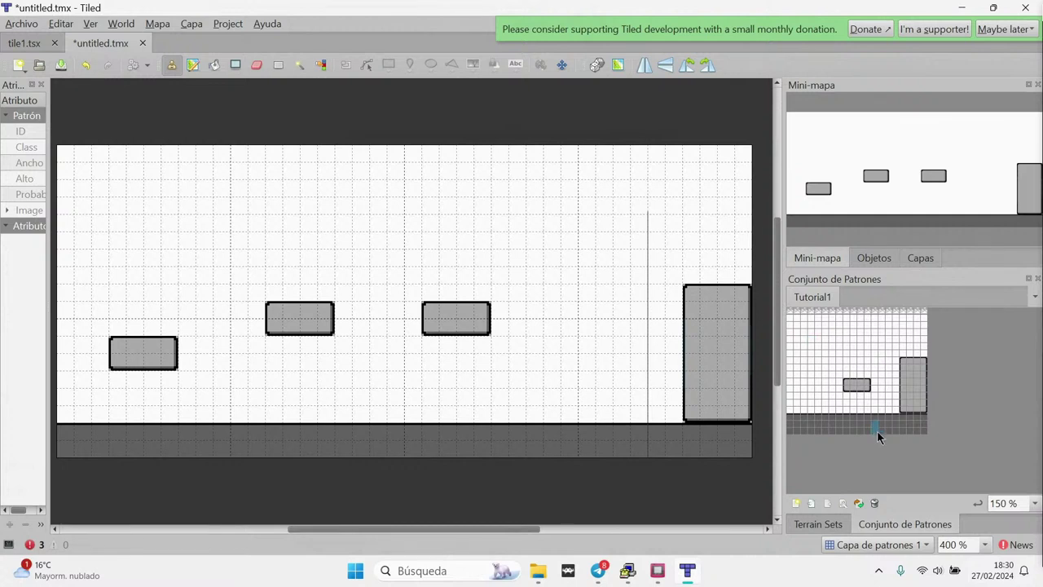
drag(726, 274, 723, 253)
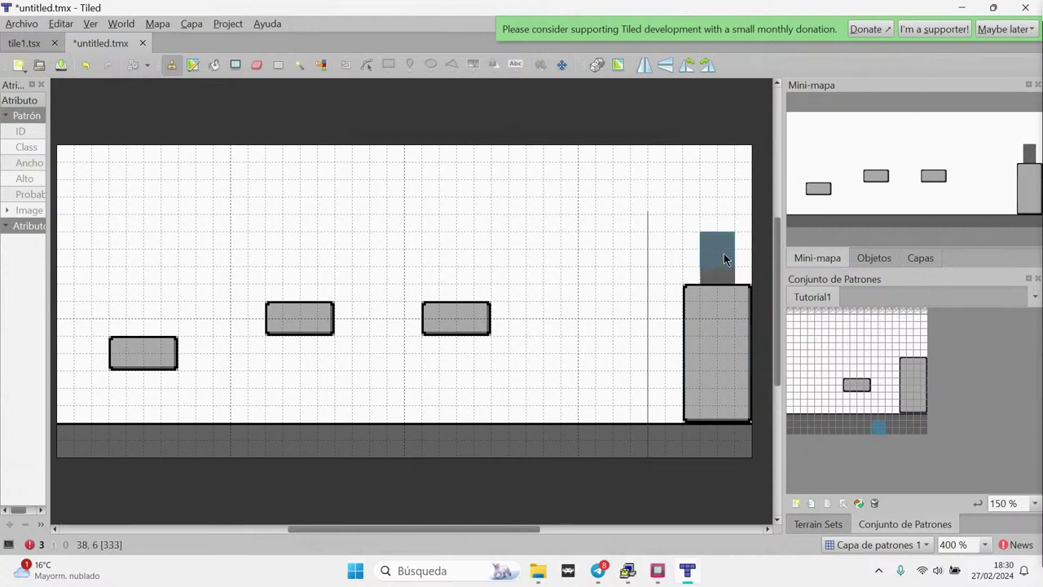
Paint the tileset's patterned top strip across the entire top row of the map
drag(788, 314, 904, 319)
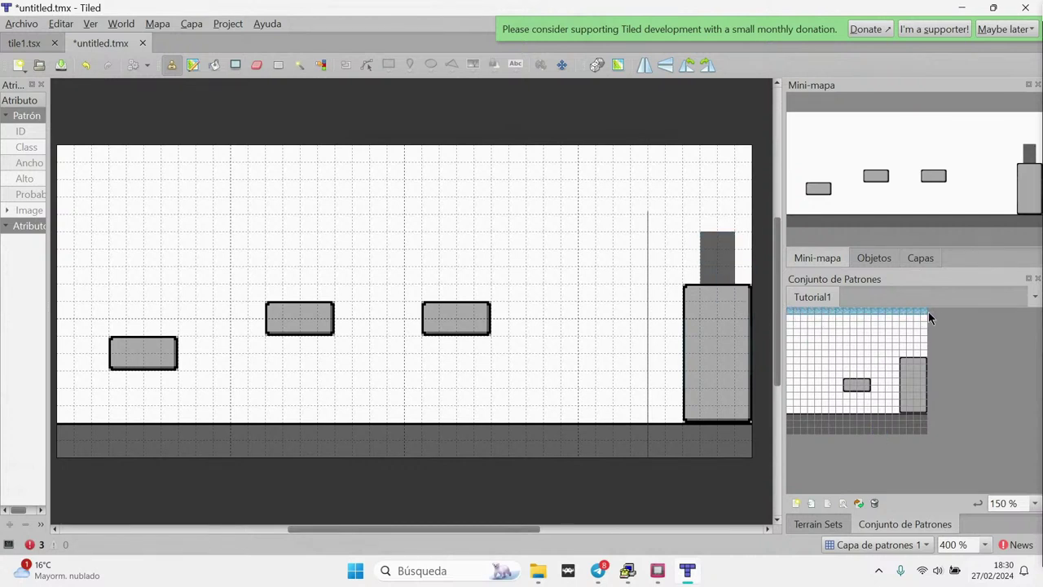
click(237, 154)
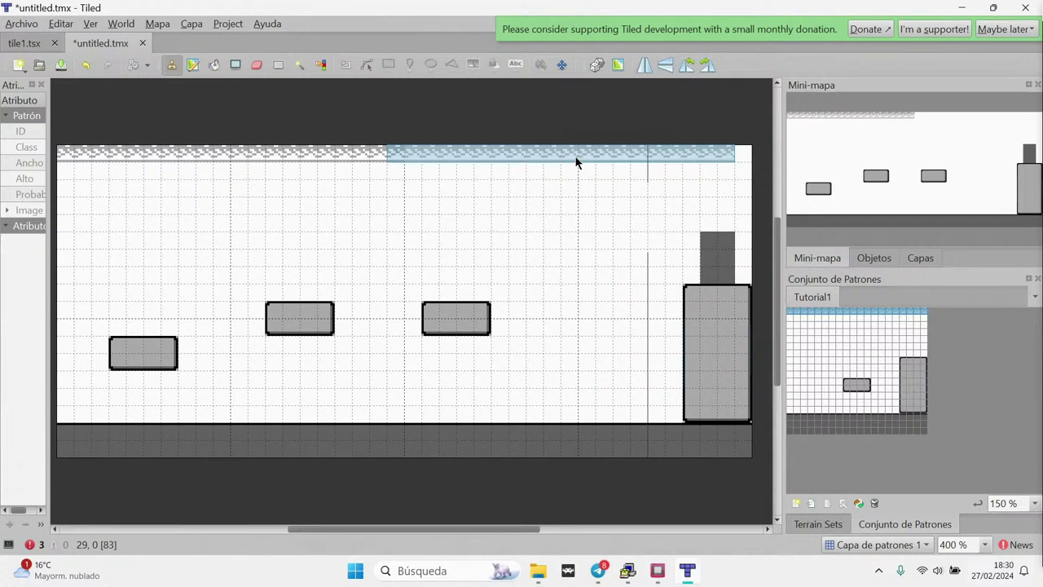
click(584, 157)
right_click(549, 186)
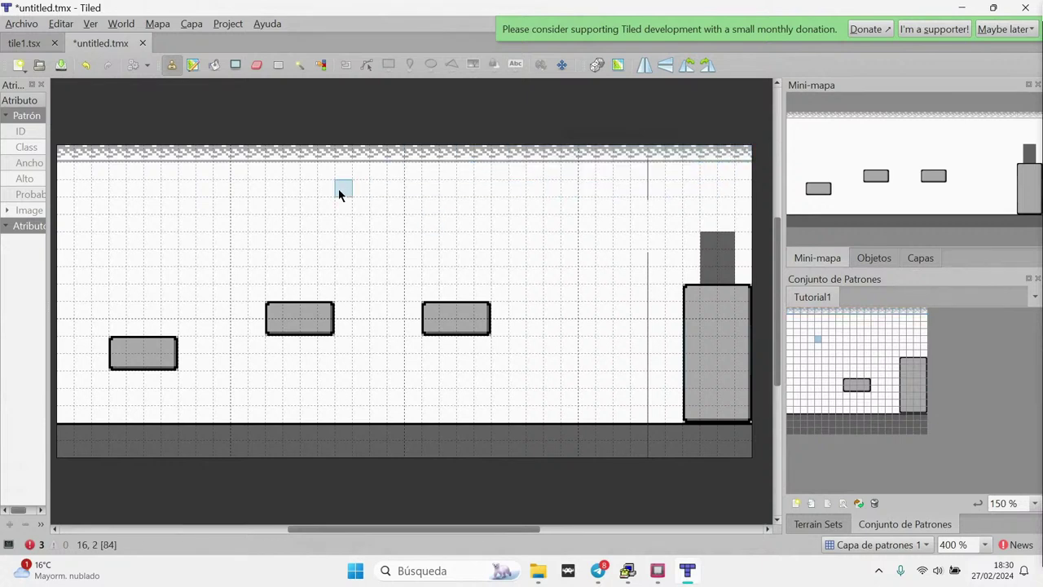
Start exporting the map as an image and choose Evento Arcandreu/Tutorial_Evento/assets/backgrounds on the desktop as its destination
click(20, 24)
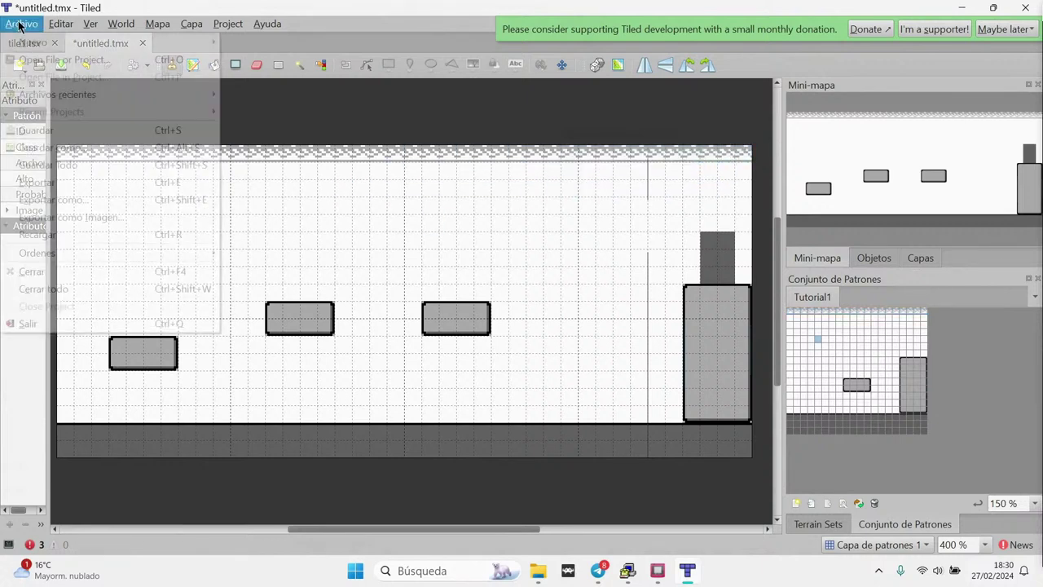
click(116, 217)
click(617, 241)
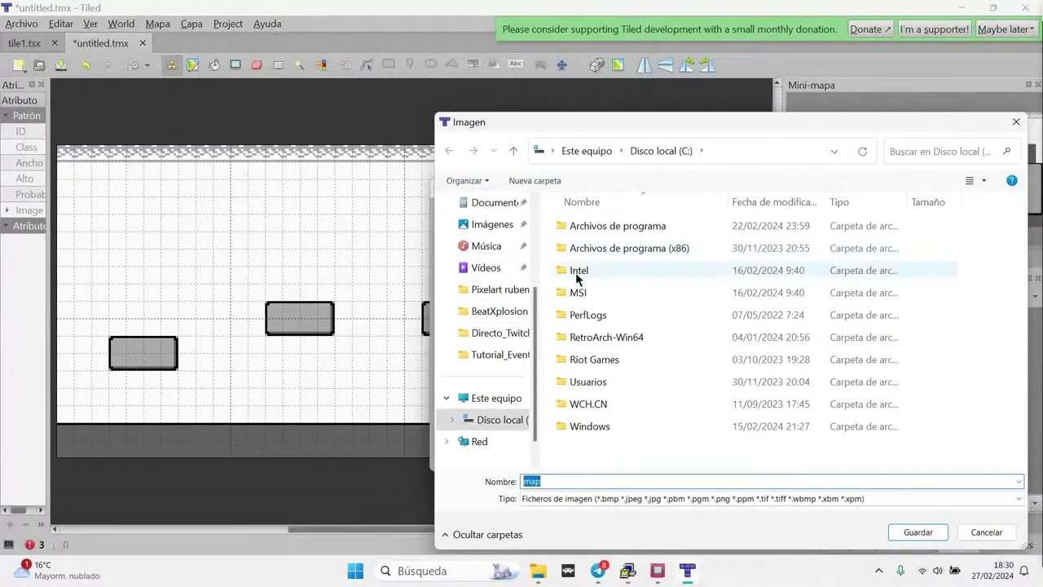
drag(531, 371, 531, 303)
click(482, 267)
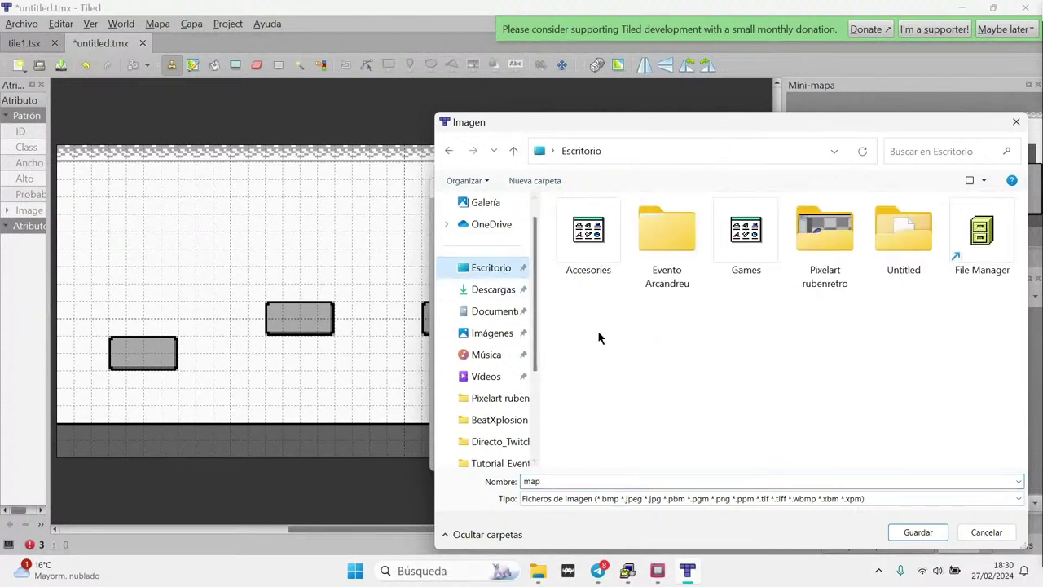
double_click(663, 241)
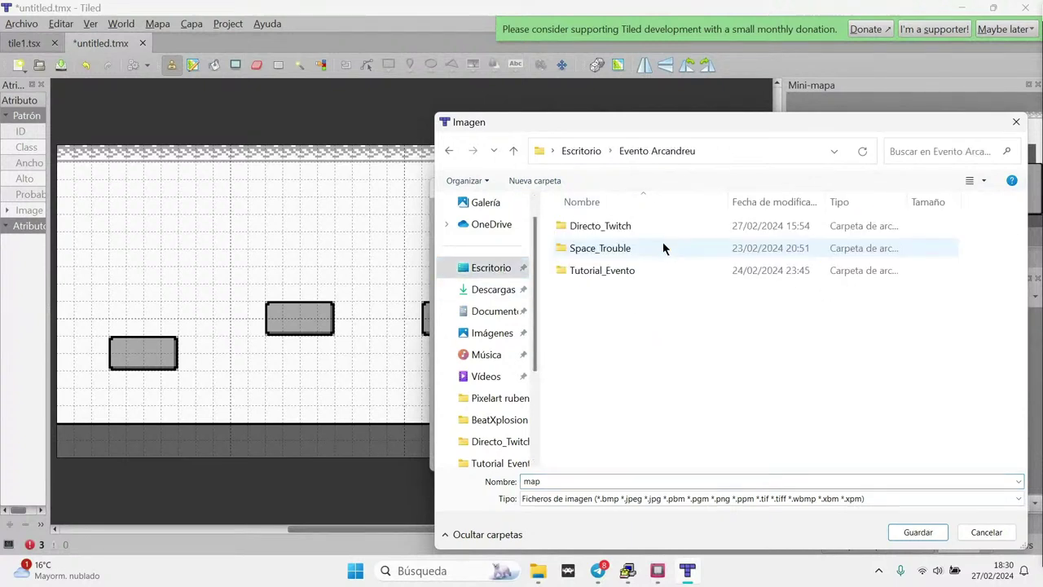
double_click(603, 270)
double_click(595, 227)
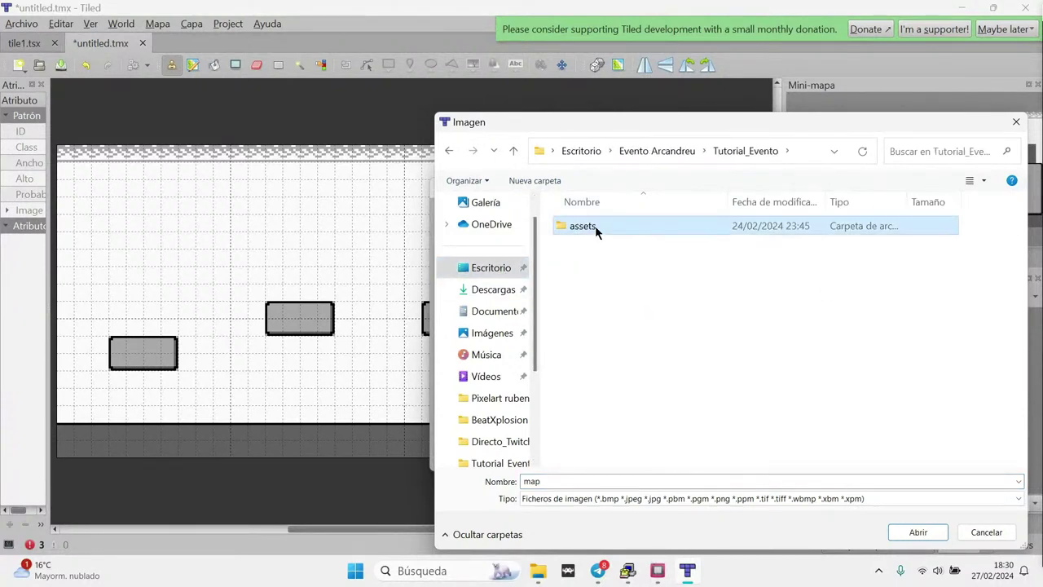
double_click(594, 226)
click(666, 238)
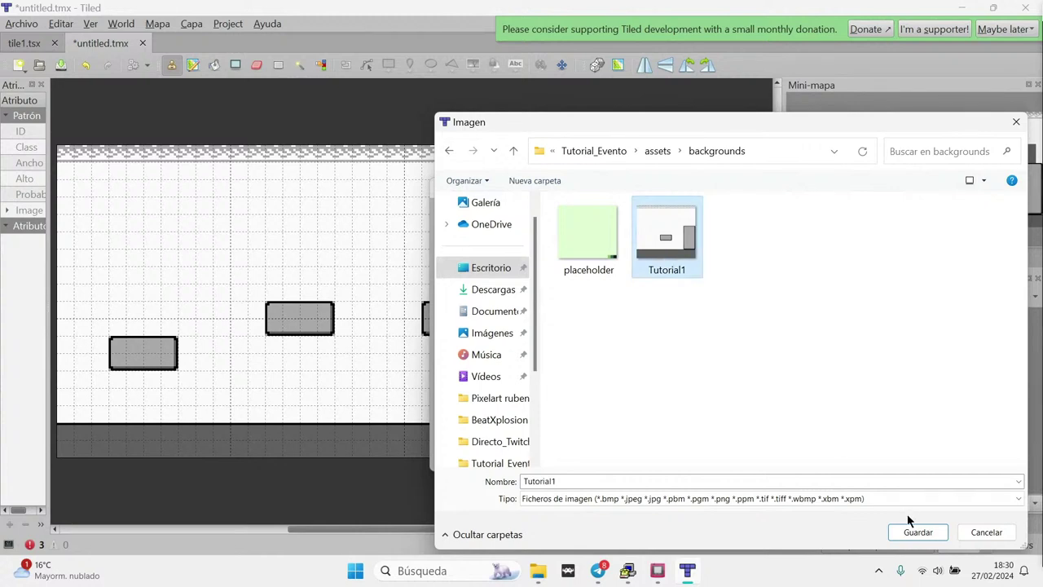
Name the exported image Tutorial2 and confirm the file location
click(572, 479)
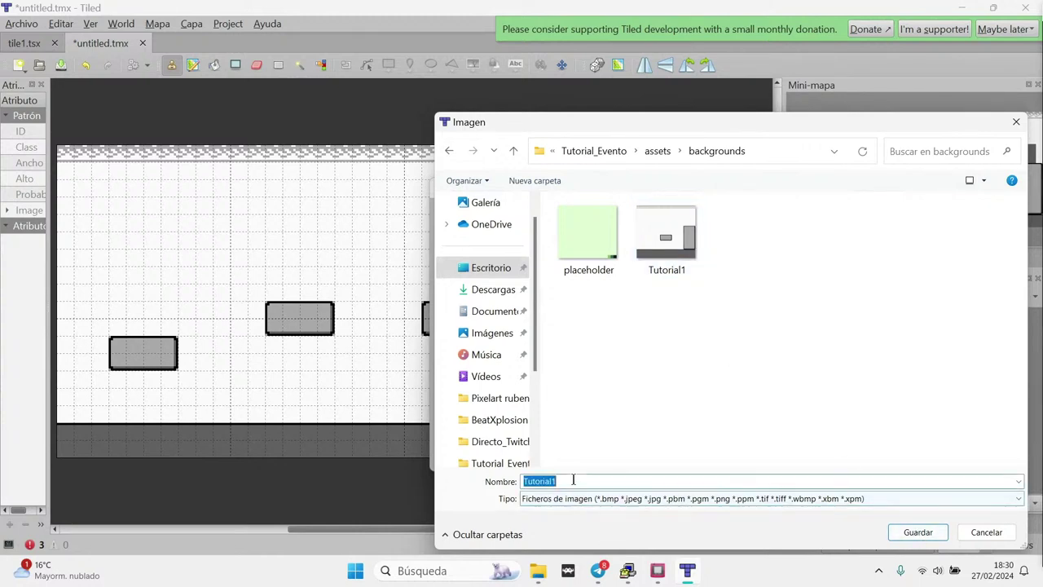
click(572, 479)
key(BackSpace)
text(2)
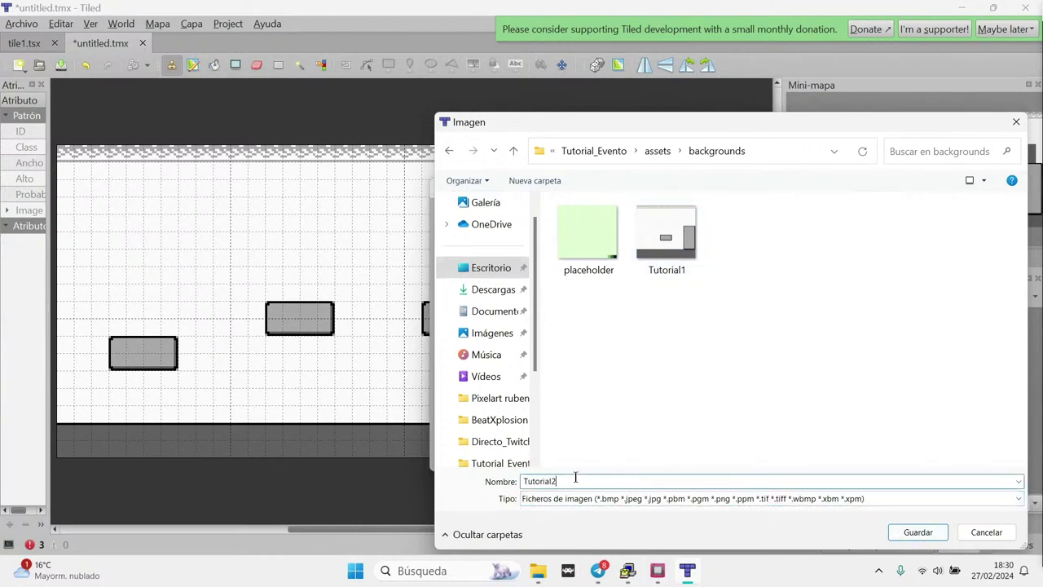
click(917, 531)
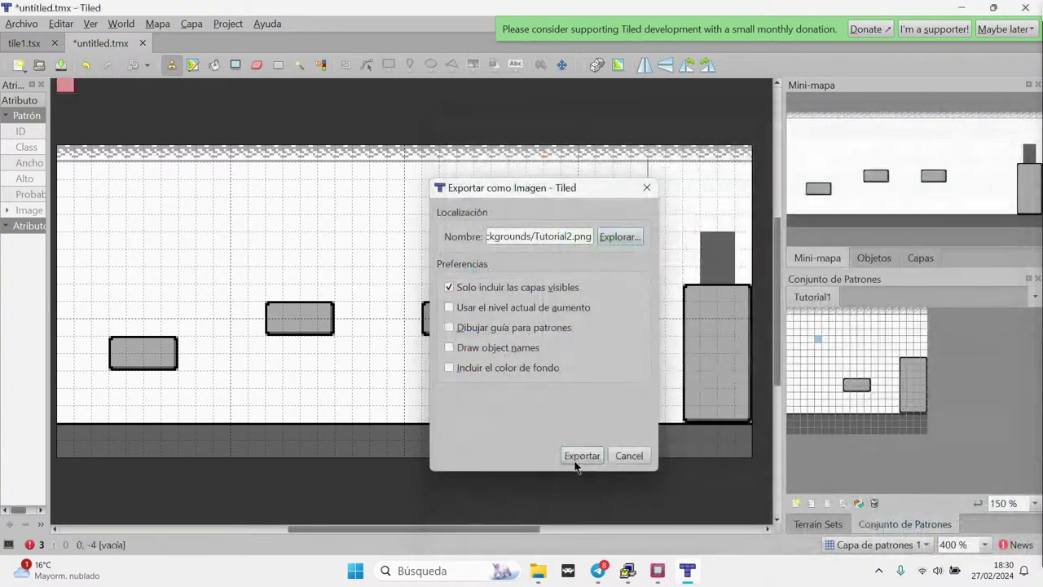
Export the map image with only the visible layers included and switch to GB Studio
click(583, 454)
click(657, 571)
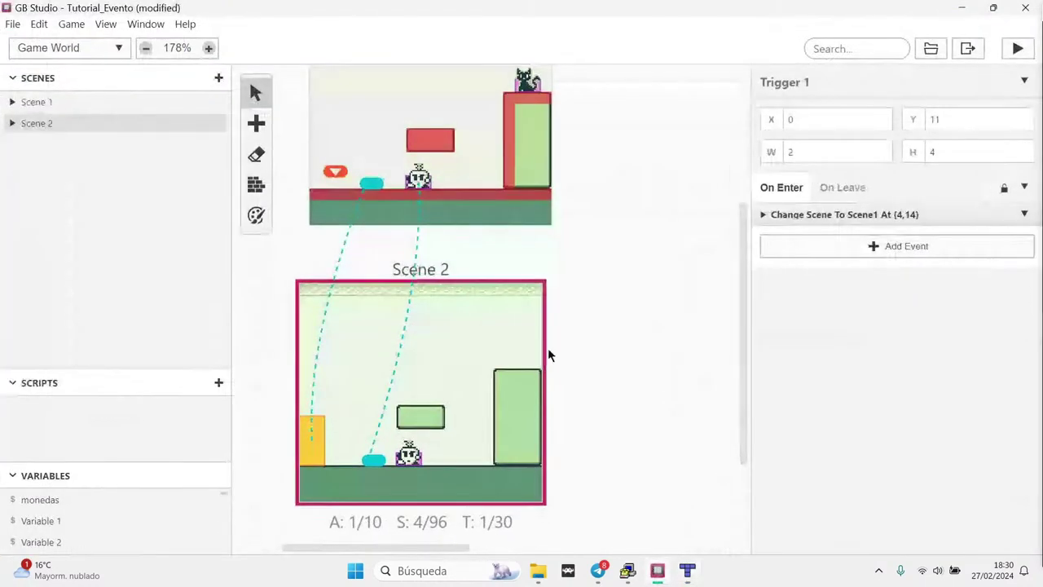
Add a new scene to the right of Scene 1 and Scene 2 in the game world
key(ctrl+0)
click(249, 123)
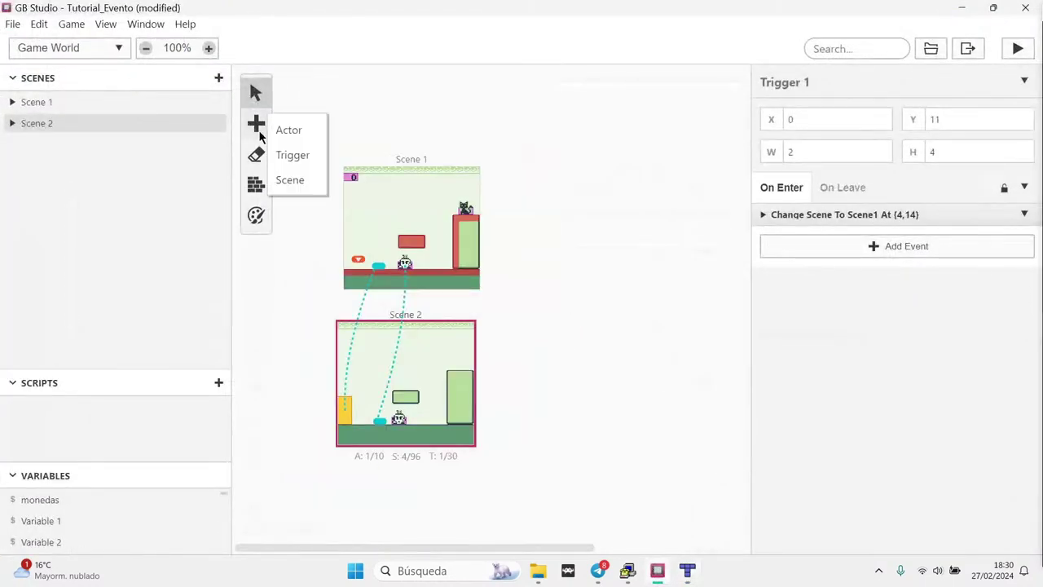
click(301, 180)
click(656, 342)
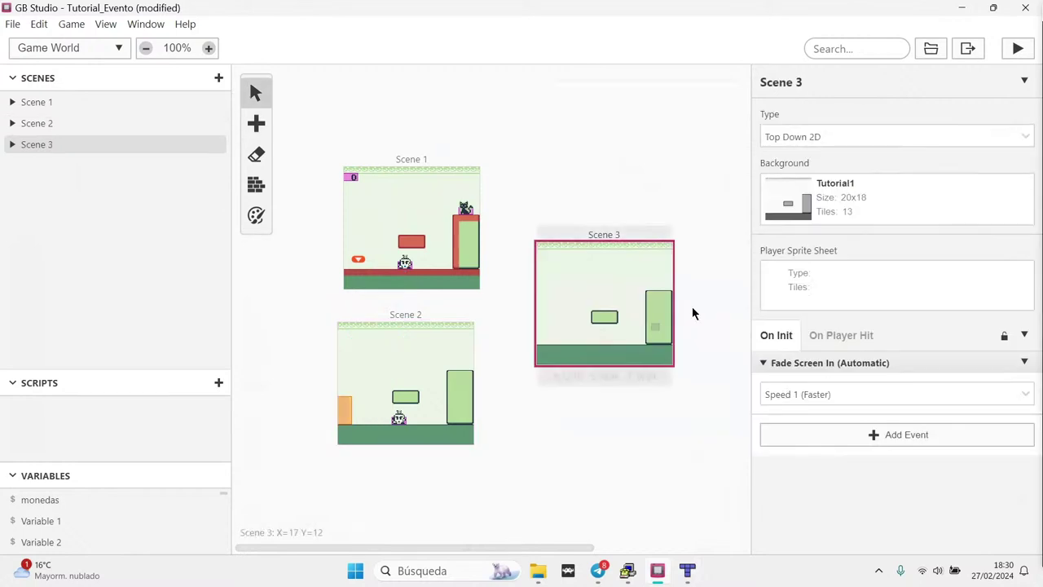
Set the new scene's background to Tutorial2 and its type to Platformer
click(865, 198)
click(871, 308)
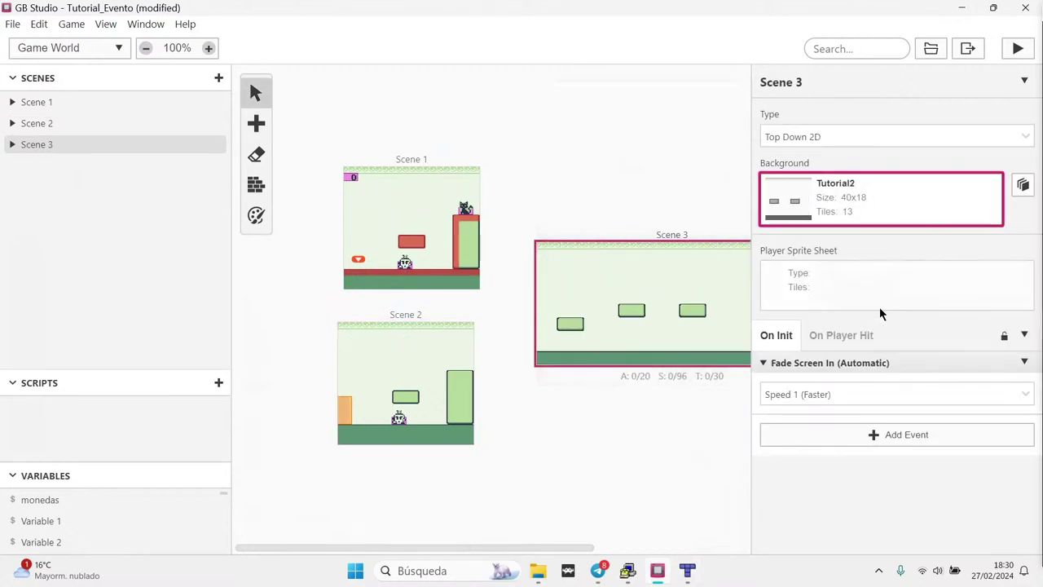
click(855, 219)
click(847, 307)
drag(464, 553, 543, 456)
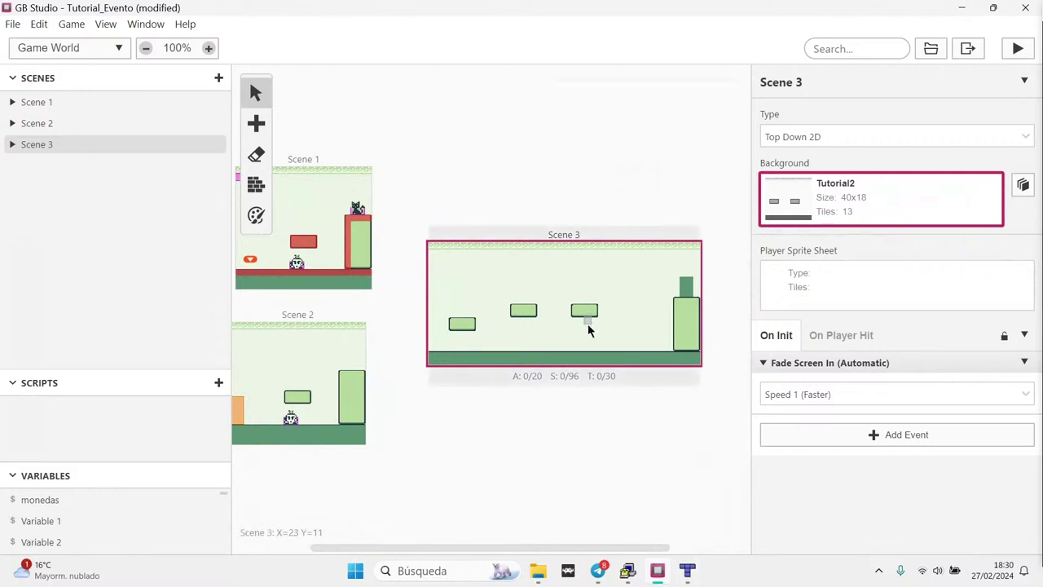
ctrl+scroll(585, 334, up, 5)
click(409, 233)
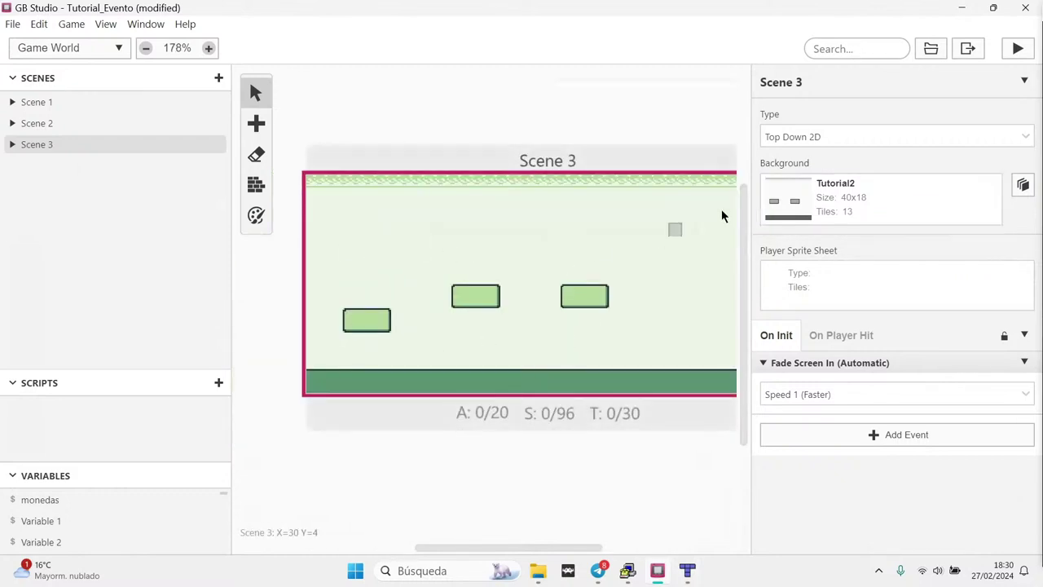
click(812, 139)
click(787, 191)
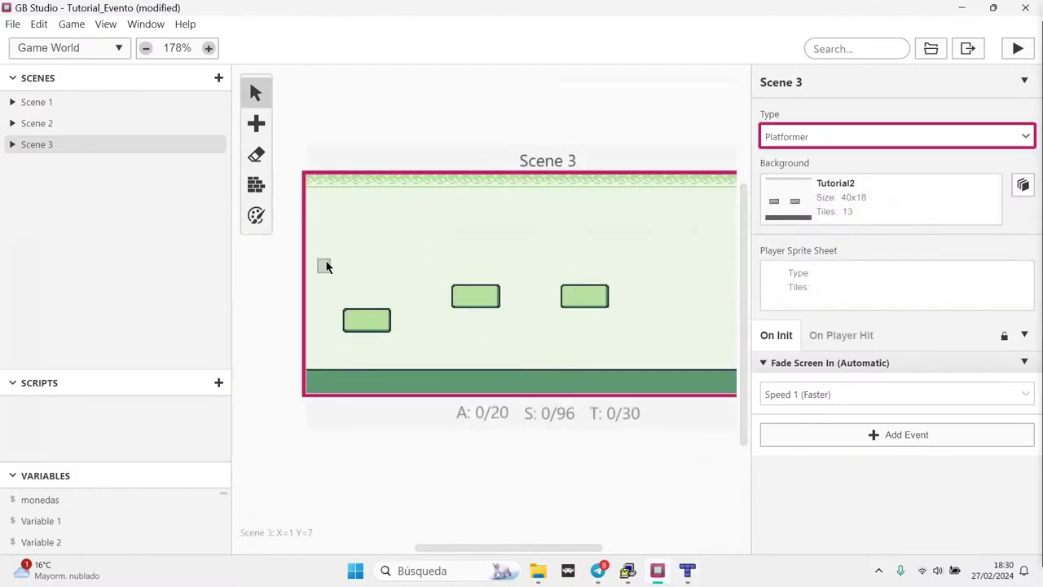
Paint solid collision tiles along the ground's upper row and around the tall block's left, top and right edges in Scene 3
click(256, 186)
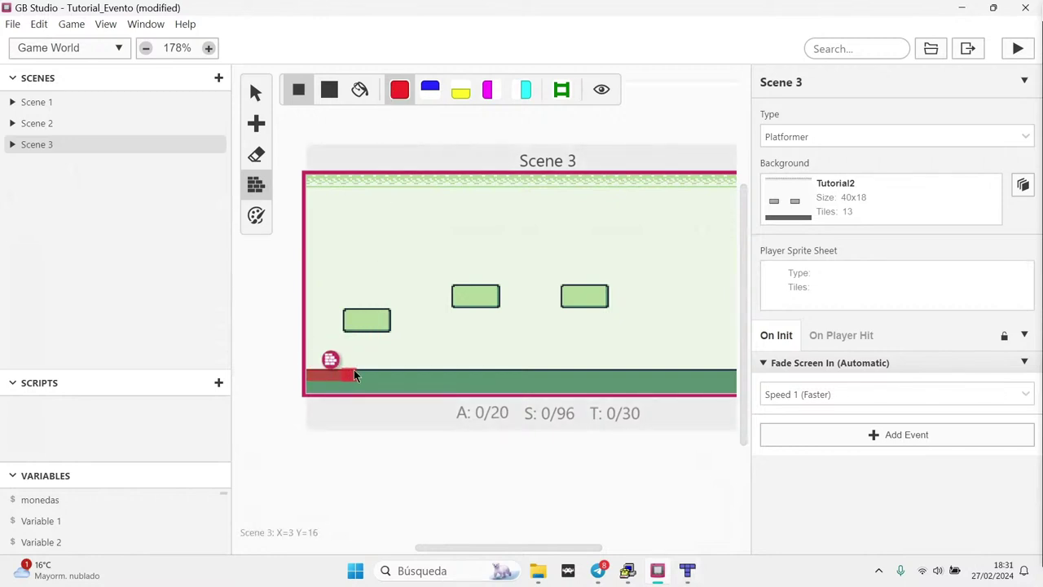
drag(429, 376, 474, 375)
mouse_move(431, 547)
mouse_down()
mouse_move(465, 548)
mouse_move(462, 535)
mouse_up()
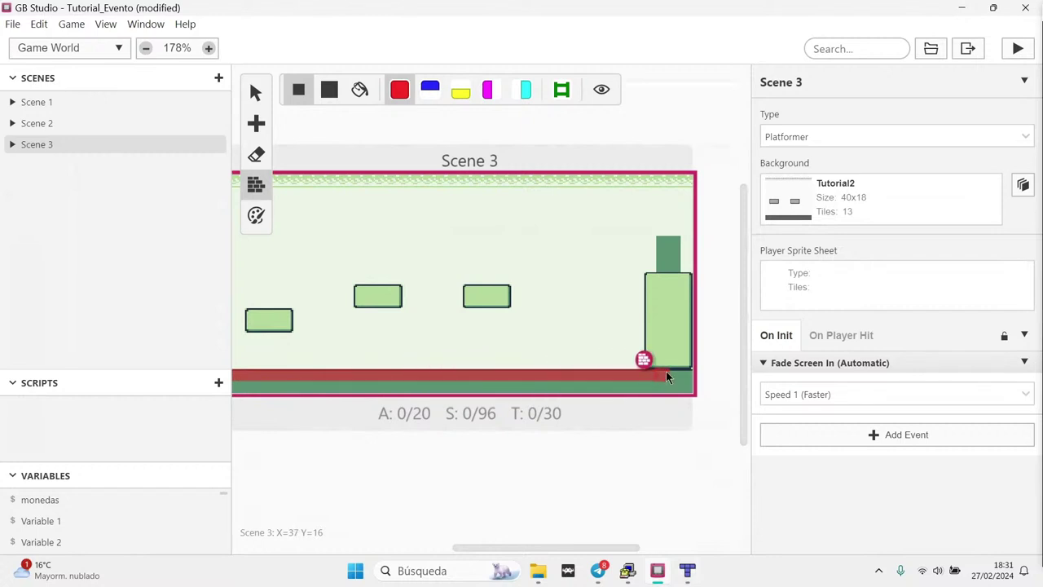
mouse_move(652, 363)
mouse_down()
mouse_move(654, 316)
mouse_move(686, 278)
mouse_up()
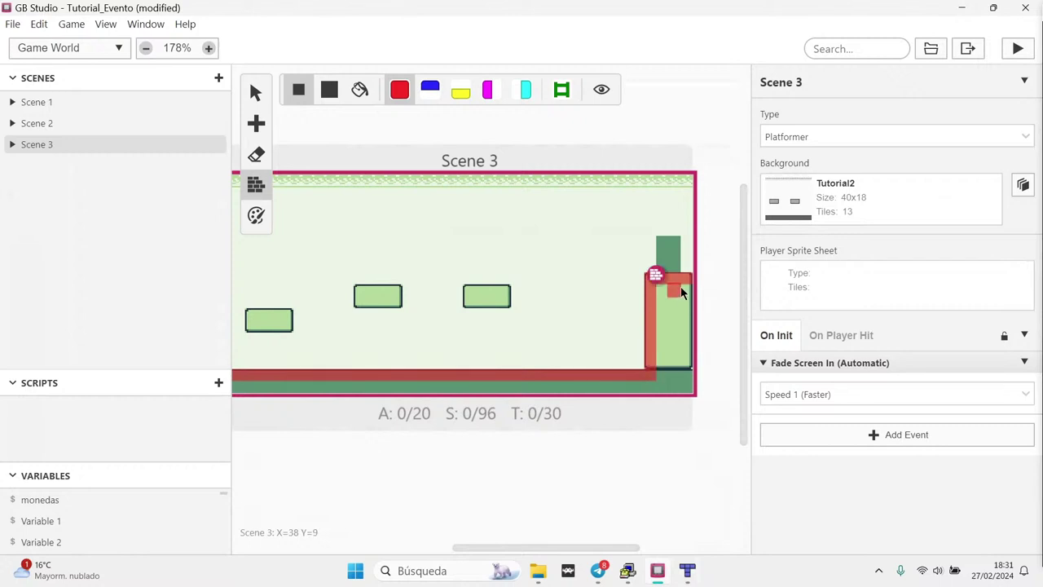
drag(686, 281, 685, 399)
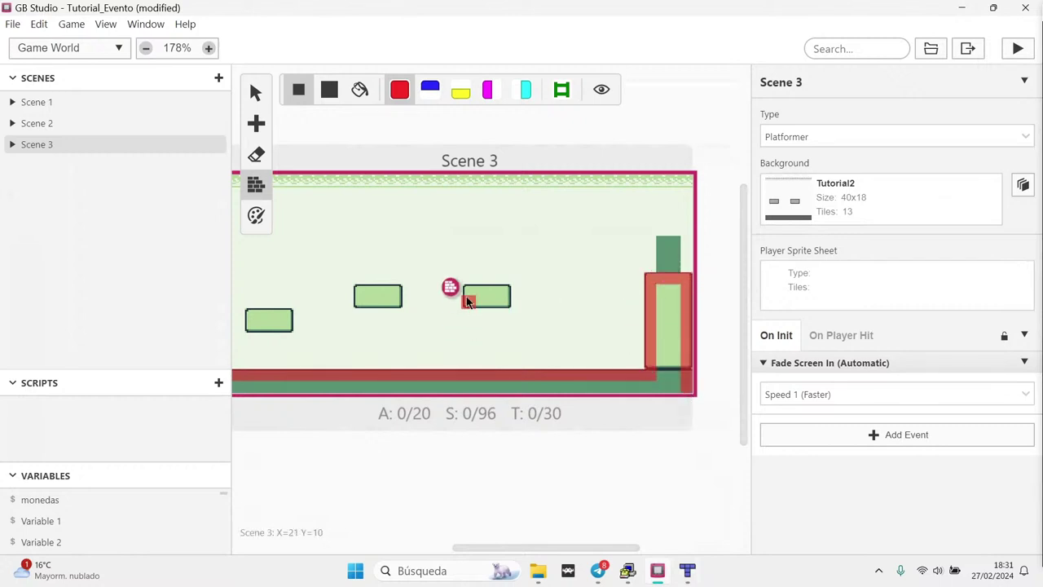
Cover the three floating platforms of Scene 3 completely with solid collision tiles
mouse_move(467, 292)
mouse_down()
mouse_move(503, 295)
mouse_move(457, 299)
mouse_up()
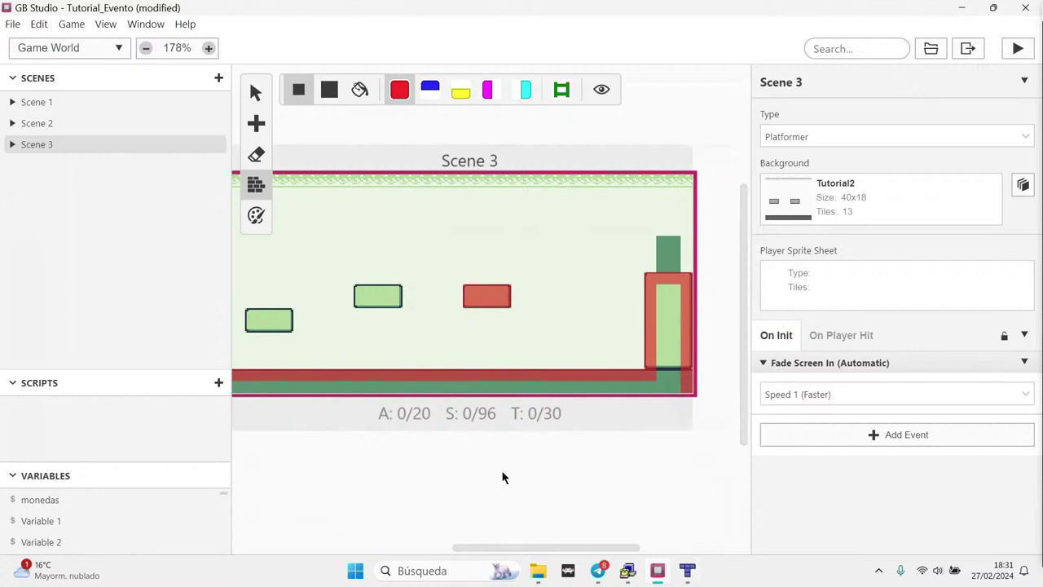
drag(520, 543, 474, 543)
mouse_move(482, 291)
mouse_down()
mouse_move(516, 299)
mouse_move(487, 305)
mouse_up()
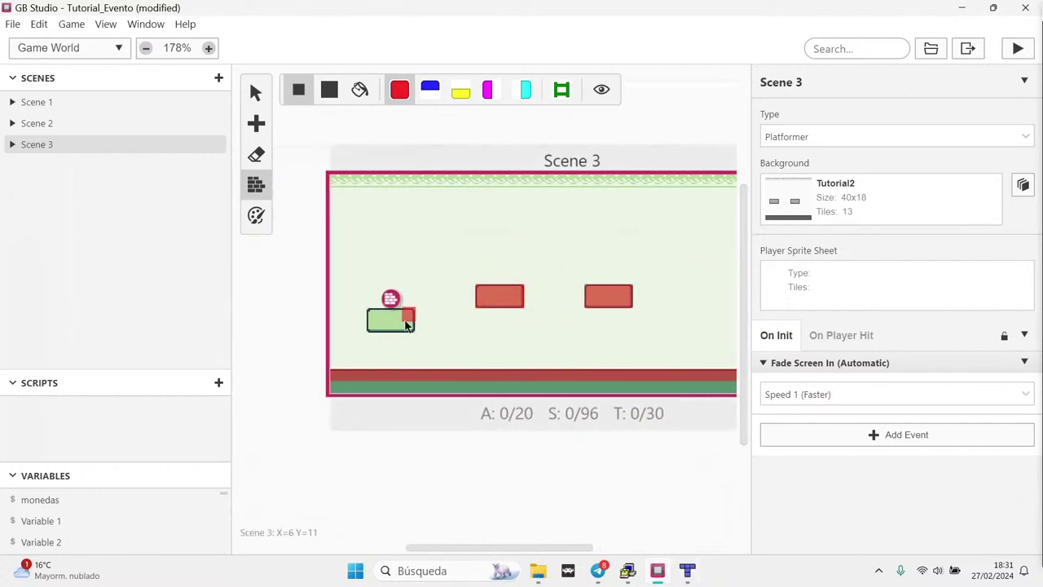
click(372, 320)
mouse_move(374, 323)
mouse_down()
mouse_move(407, 320)
mouse_move(377, 330)
mouse_up()
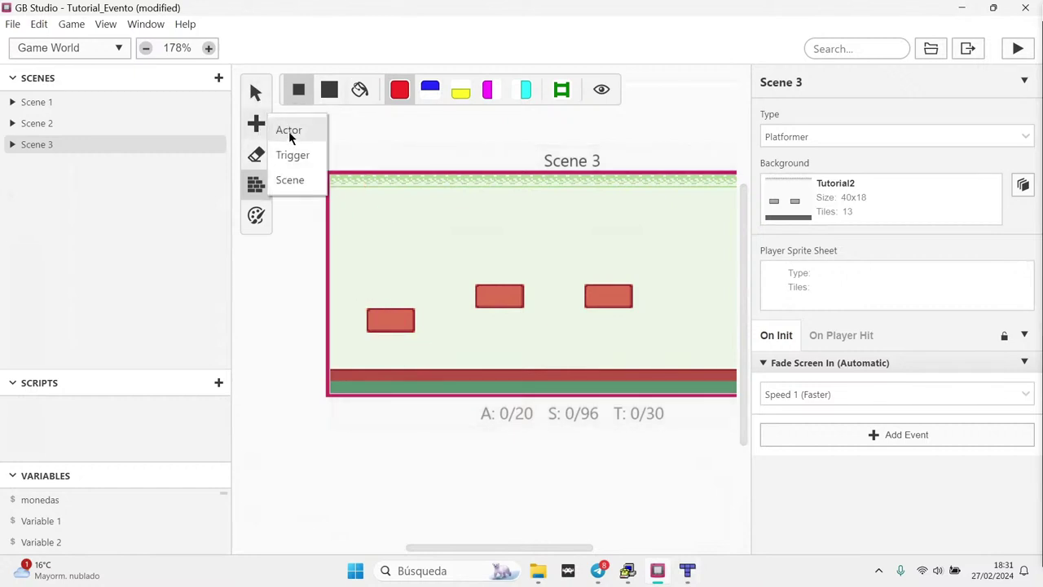
Place a 2 x 3 tile trigger at X 37, Y 5 over the dark column on top of the tall block
click(289, 131)
scroll(521, 536, right, 3)
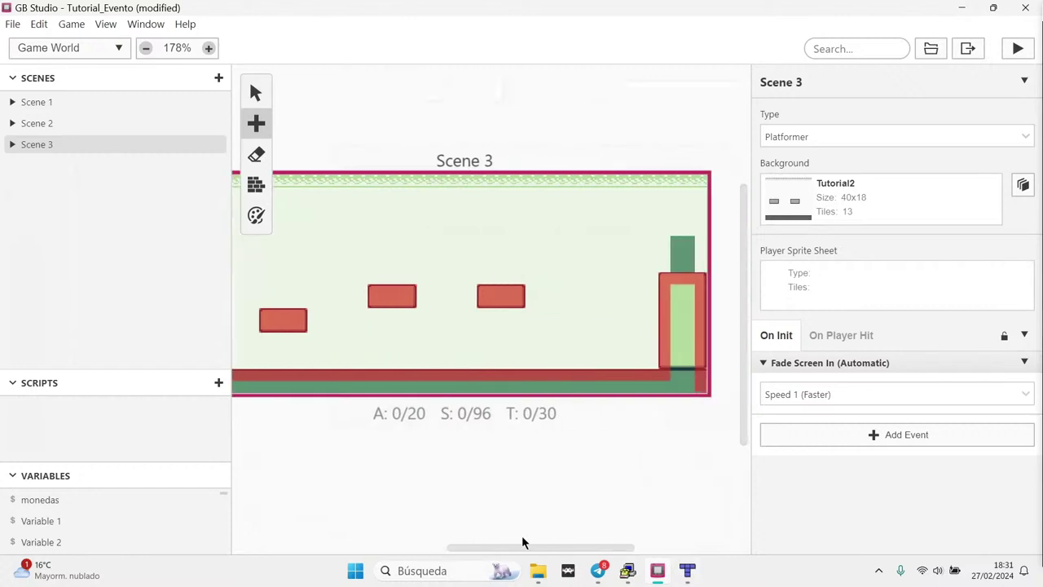
drag(606, 239, 616, 262)
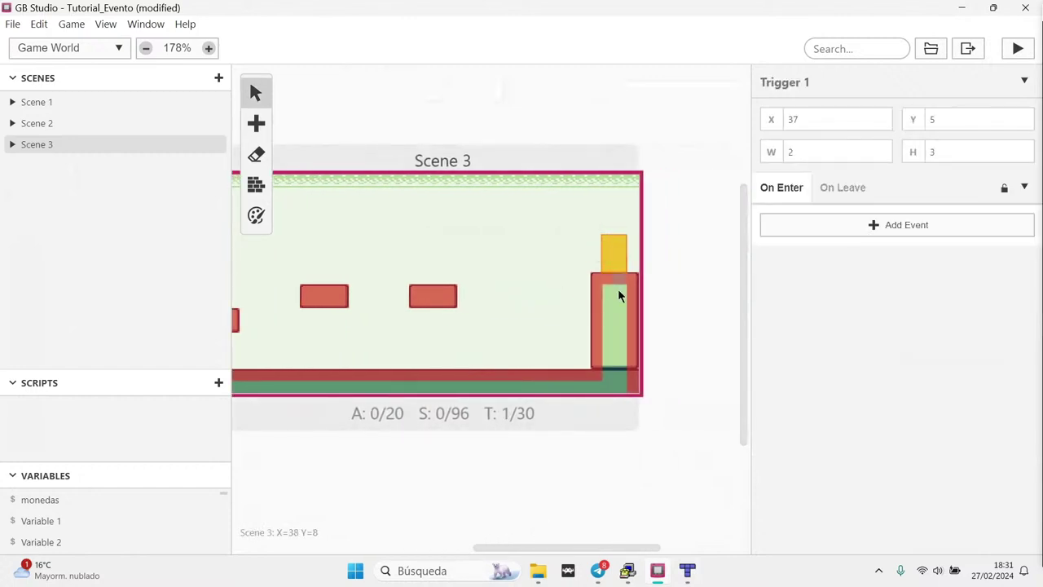
Add an Attach Script To Button event to the trigger's On Enter script, using only Up and without overriding the default button action
click(811, 226)
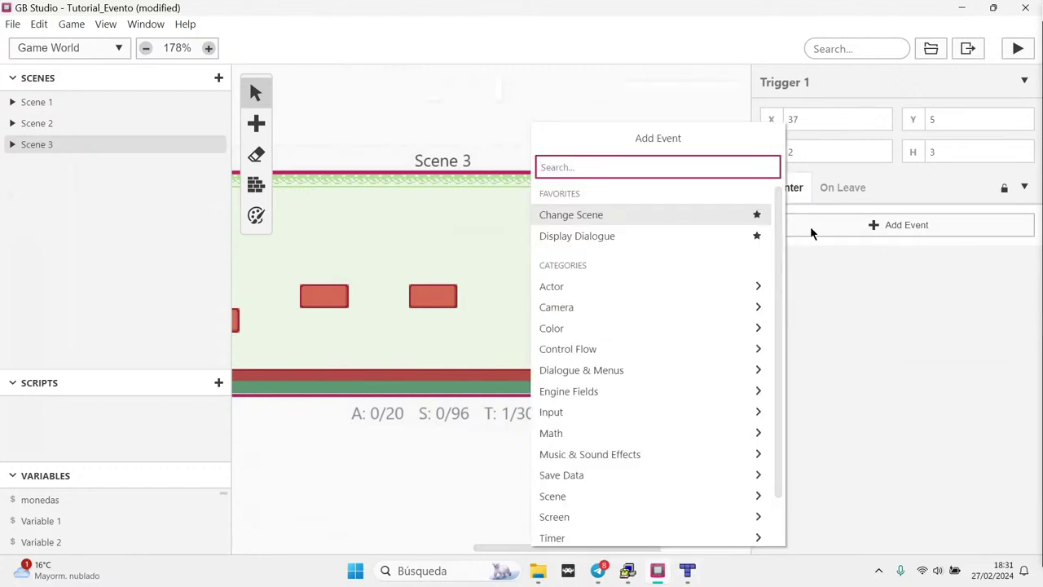
text(atta)
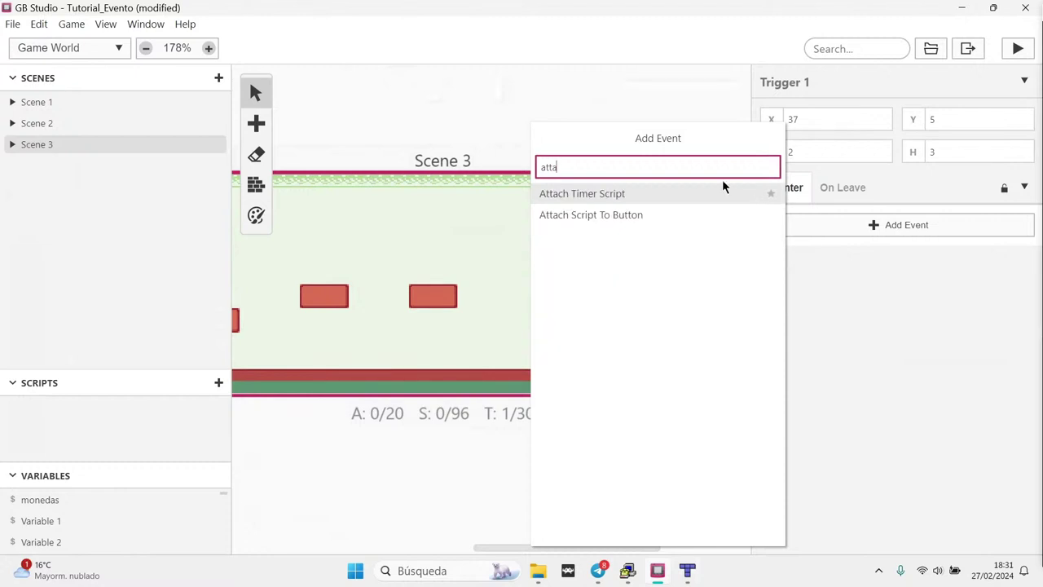
click(584, 216)
click(862, 267)
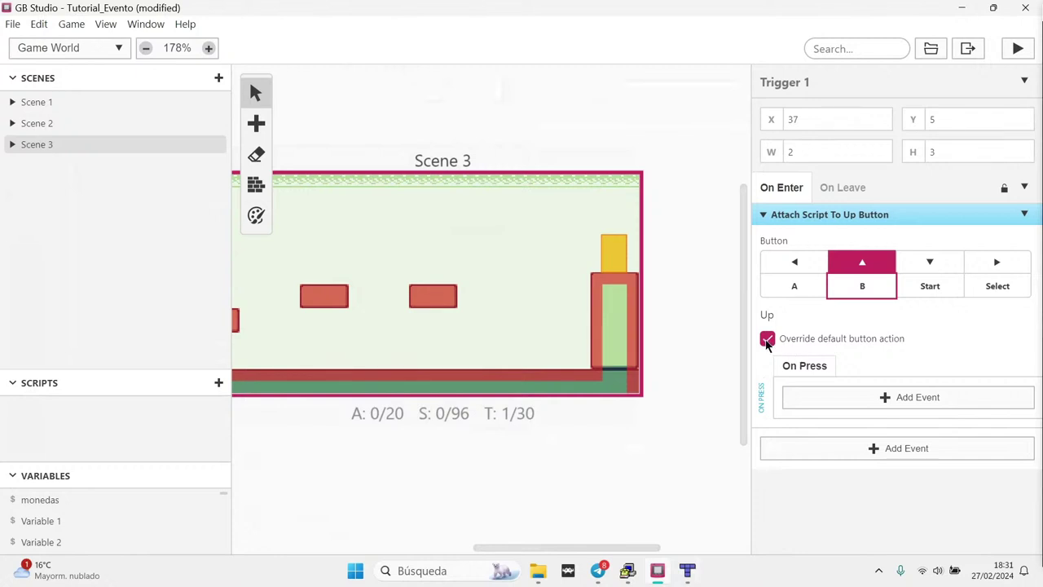
click(766, 339)
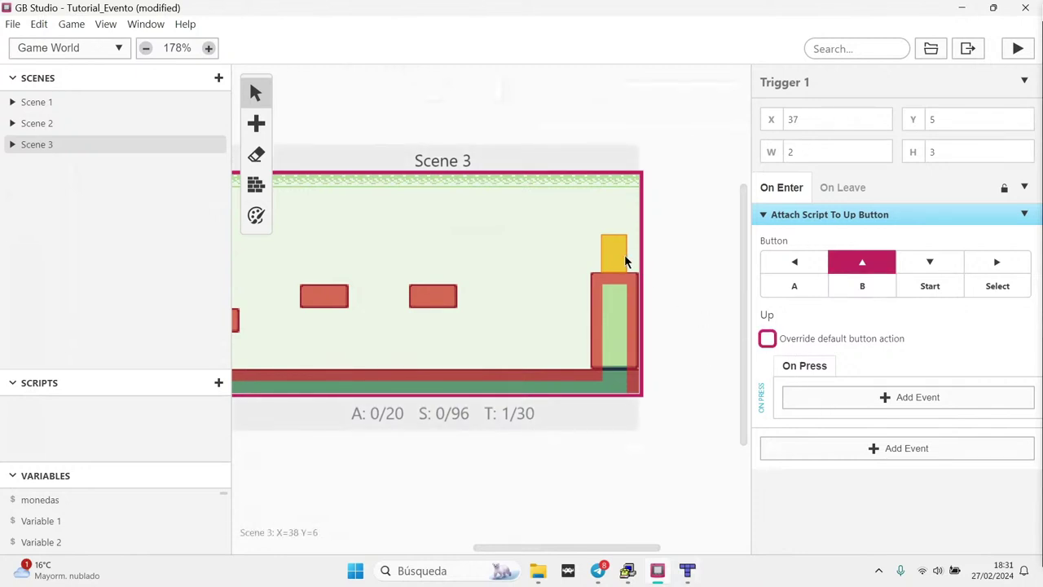
Add a Change Scene event to the Up button's On Press script with Scene 1 as the destination
click(825, 398)
text(sce)
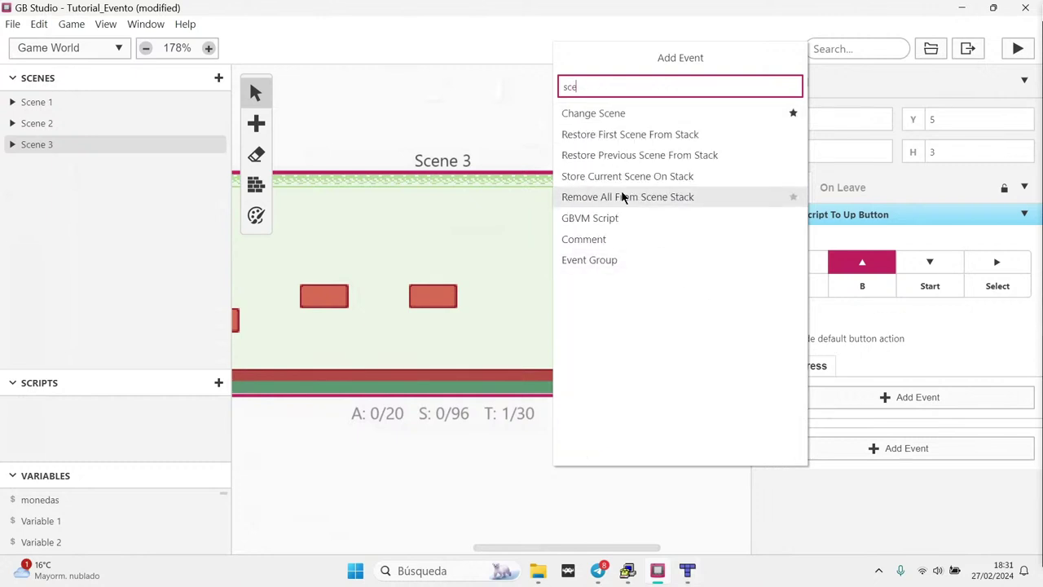
click(624, 111)
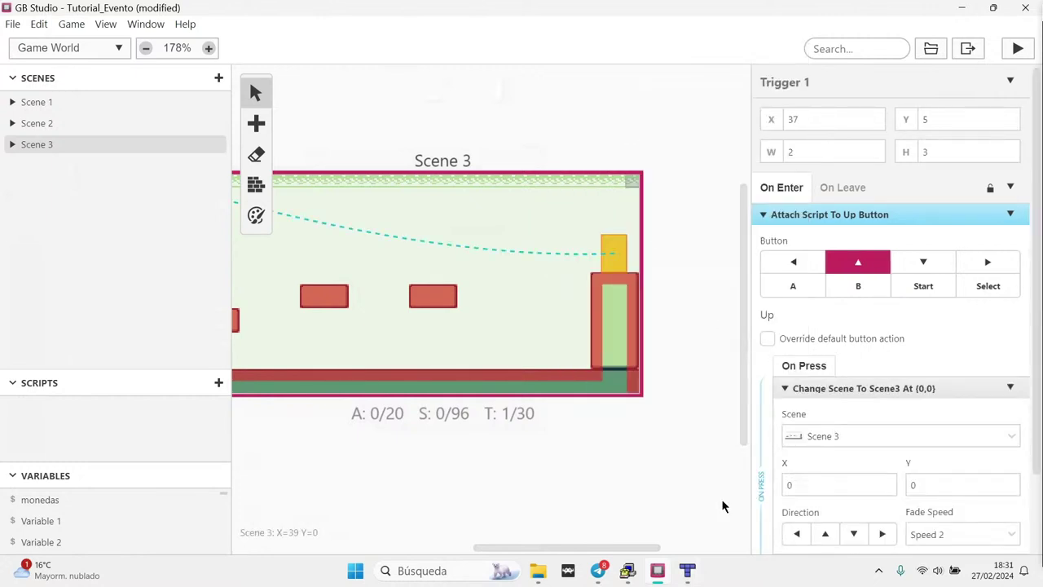
mouse_move(607, 548)
mouse_down()
mouse_move(535, 552)
mouse_move(596, 550)
mouse_up()
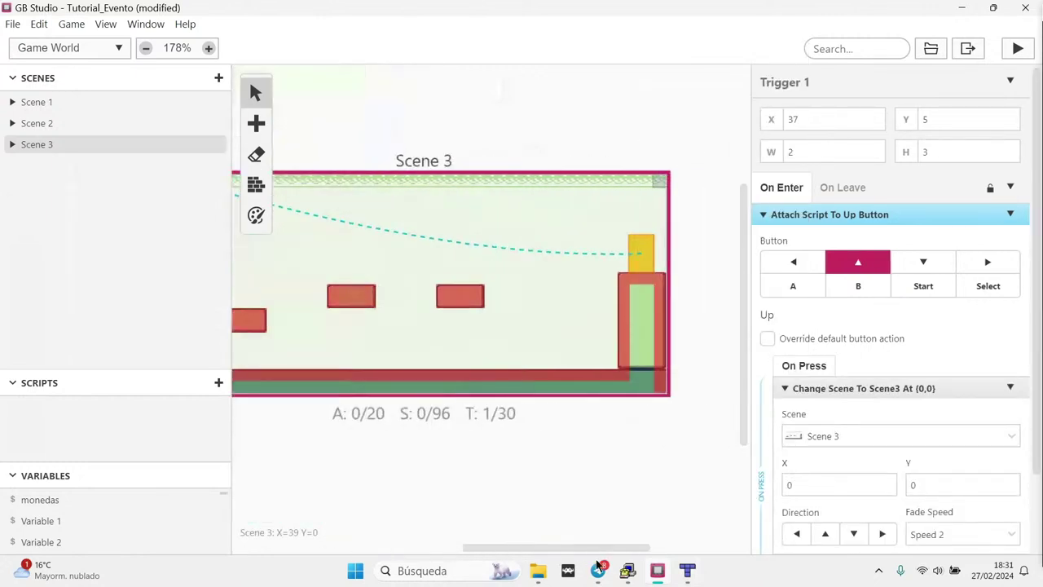
click(847, 434)
click(825, 471)
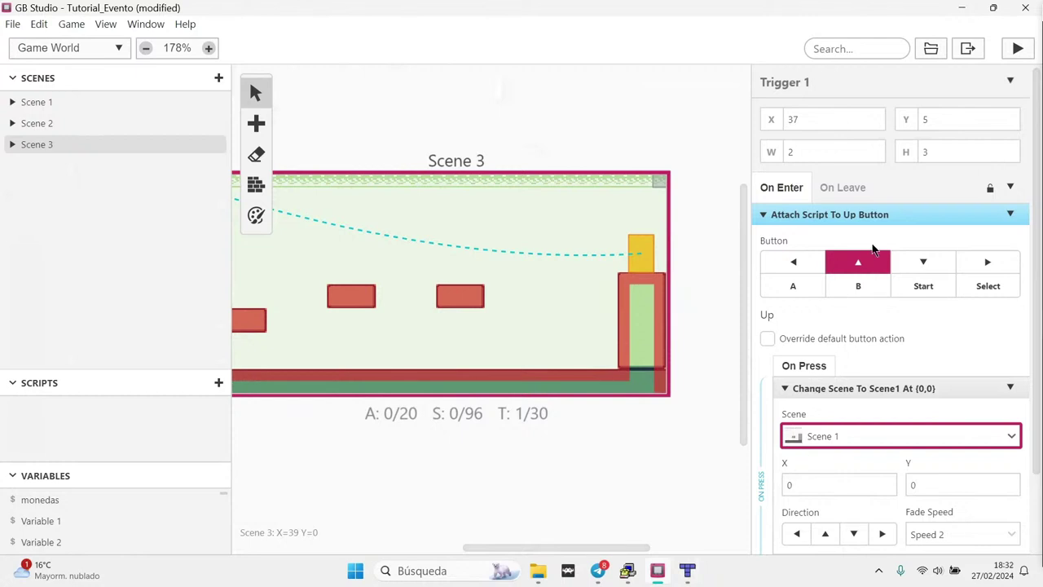
Start adding an event to the trigger's On Leave script
click(848, 187)
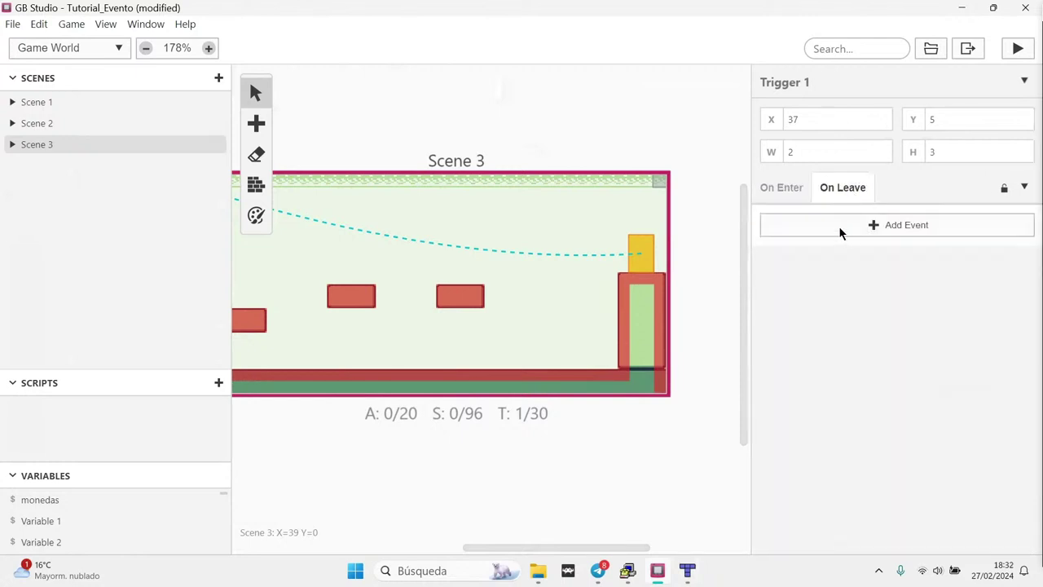
click(840, 231)
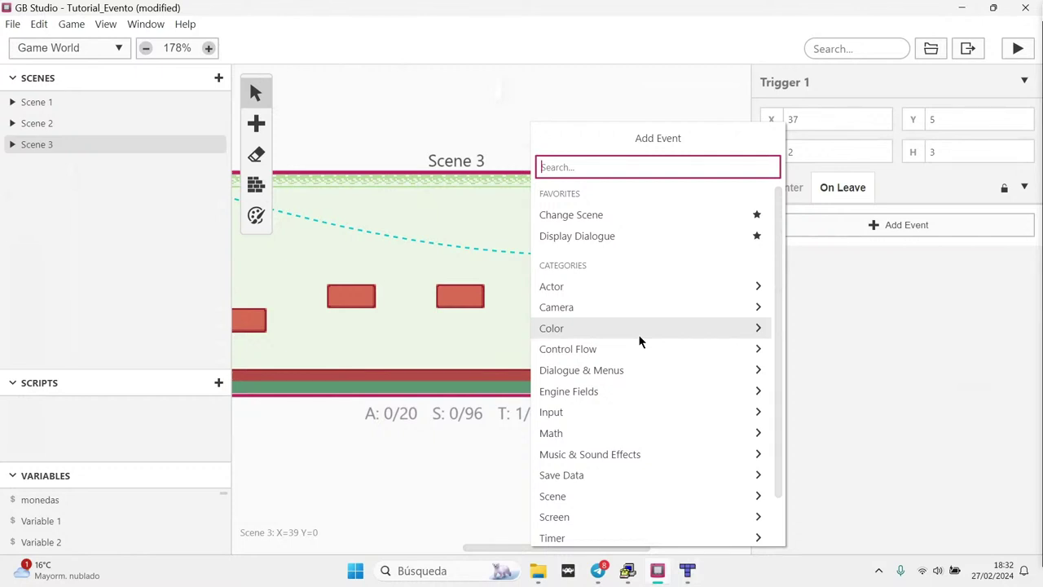
text(res)
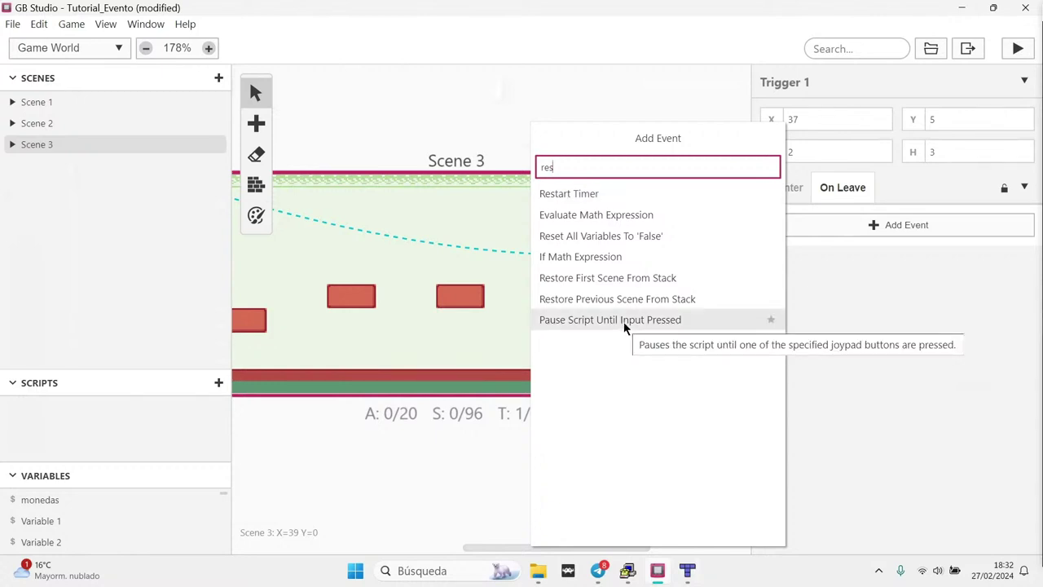
key(BackSpace)
key(BackSpace)
key(BackSpace)
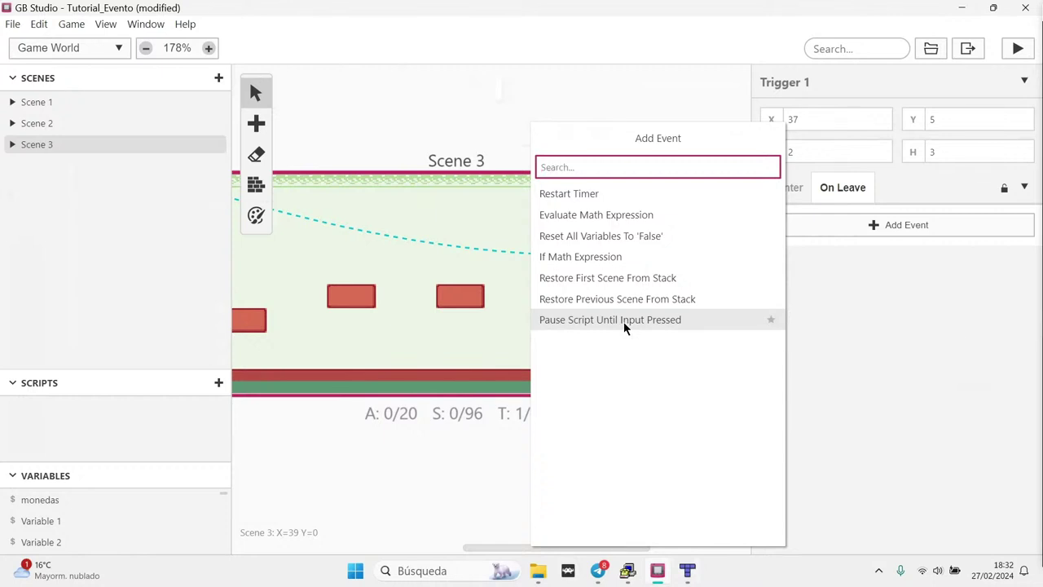
Add a Remove Button Script event to the On Leave script and set it to Up only, with B deselected
text(scri)
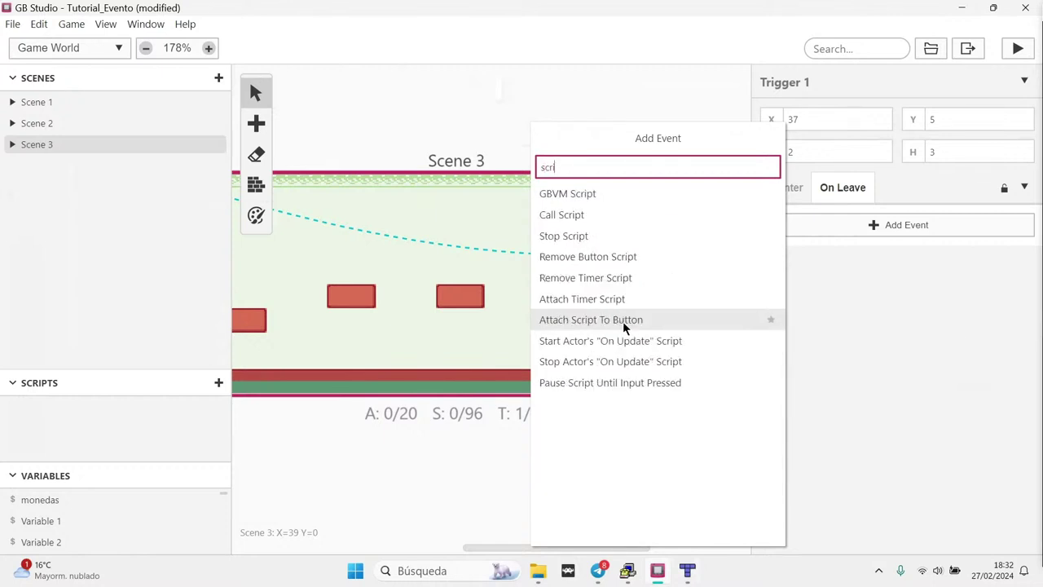
click(617, 255)
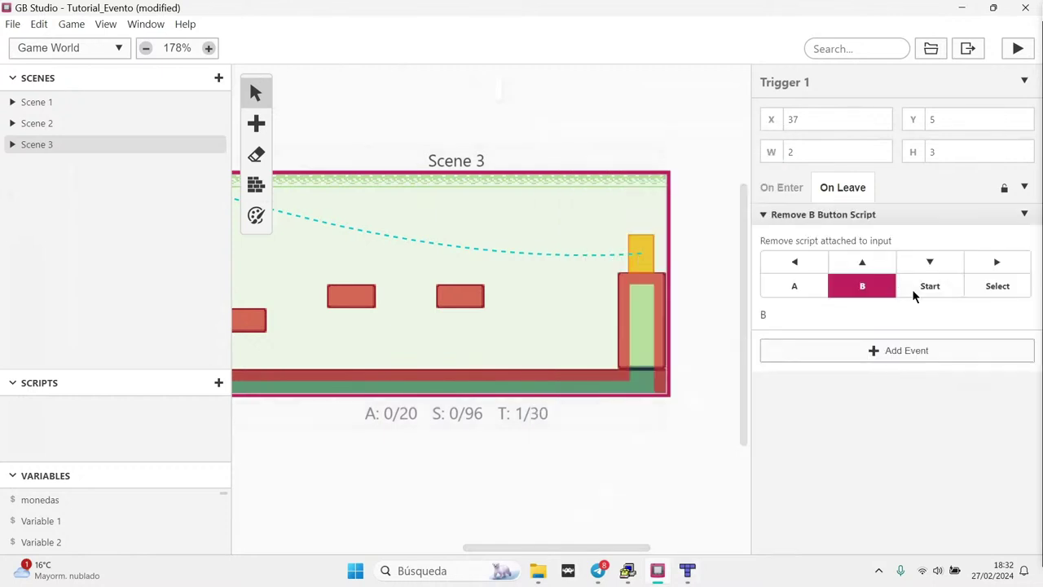
click(858, 262)
click(865, 286)
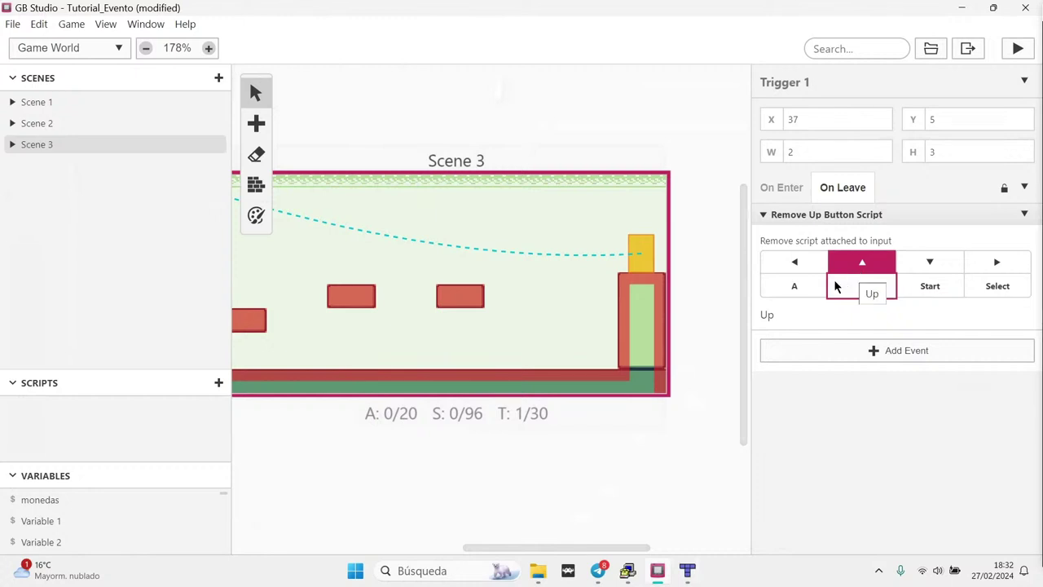
Rename Scene 3 as pantalla2 and deselect it
drag(523, 551, 455, 548)
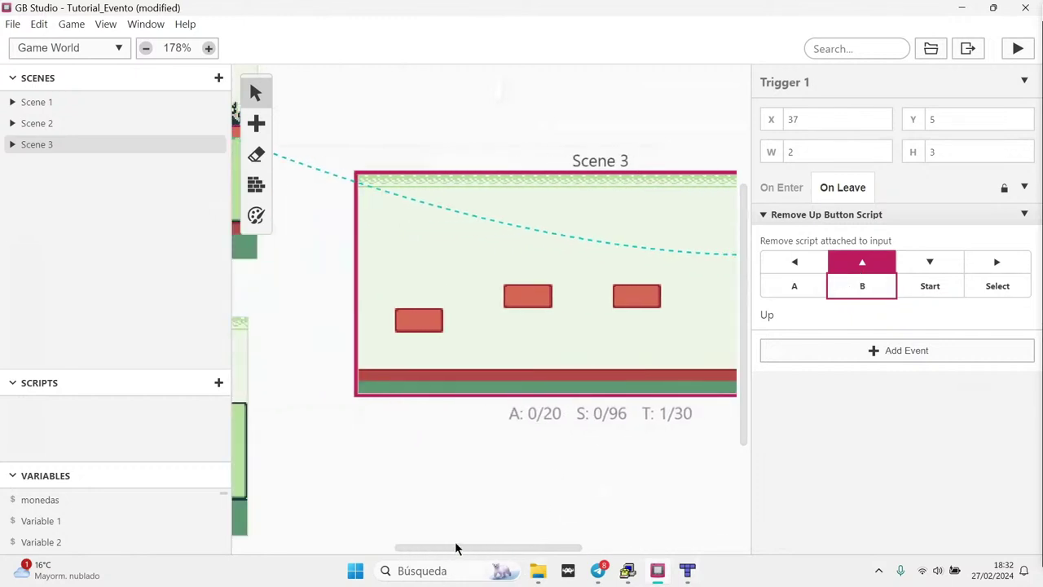
click(458, 449)
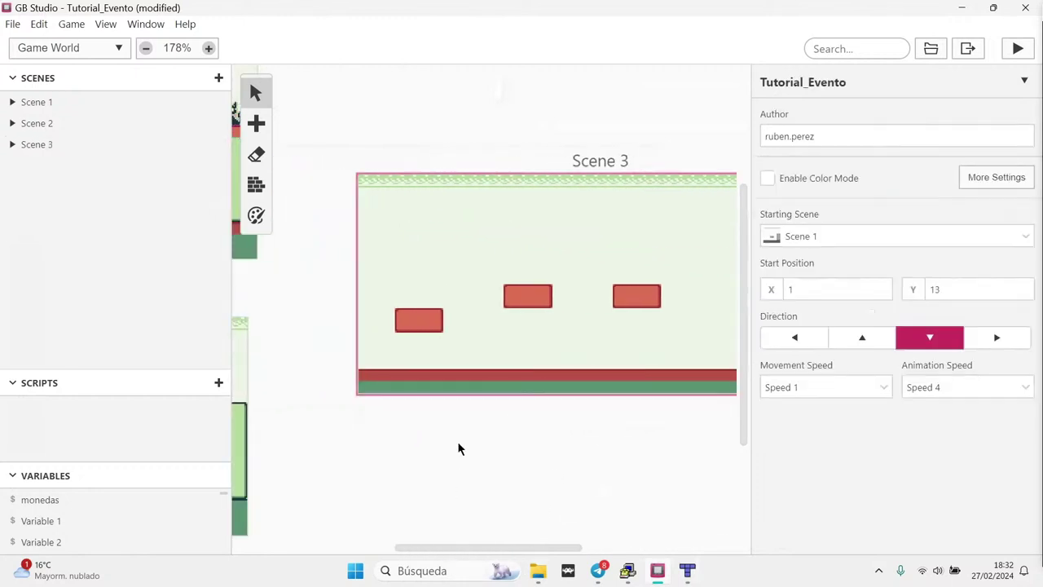
click(594, 162)
click(805, 89)
text(pantalla2)
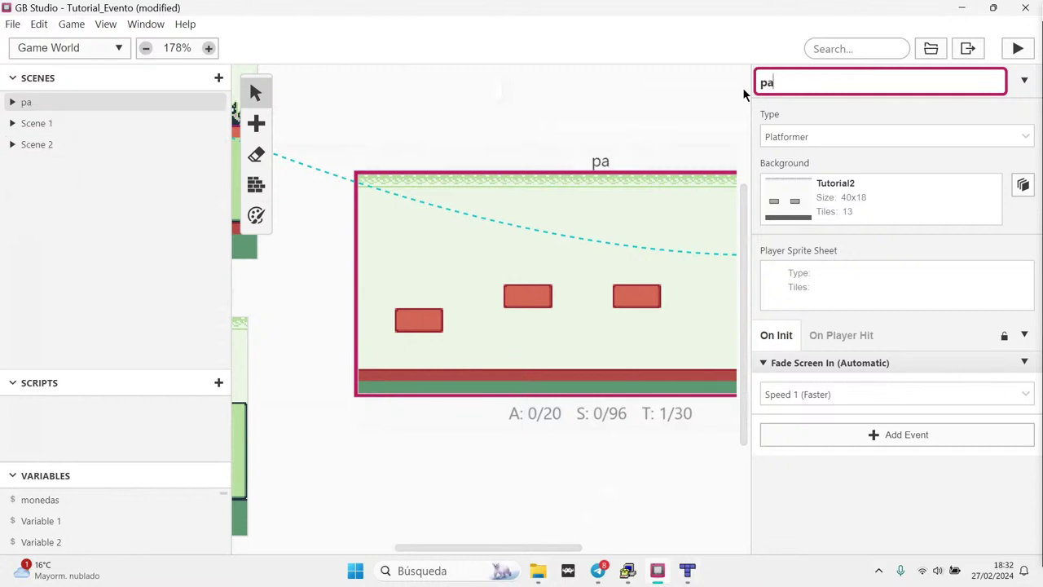
click(620, 456)
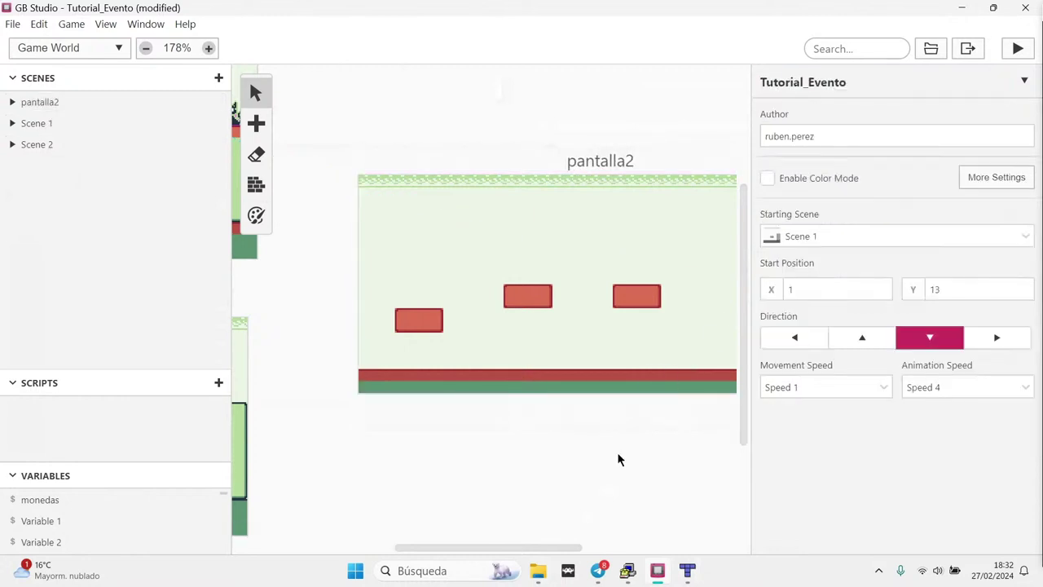
Set pantalla2 as the starting scene and place the player start on its ground at X 0, Y 15
click(802, 236)
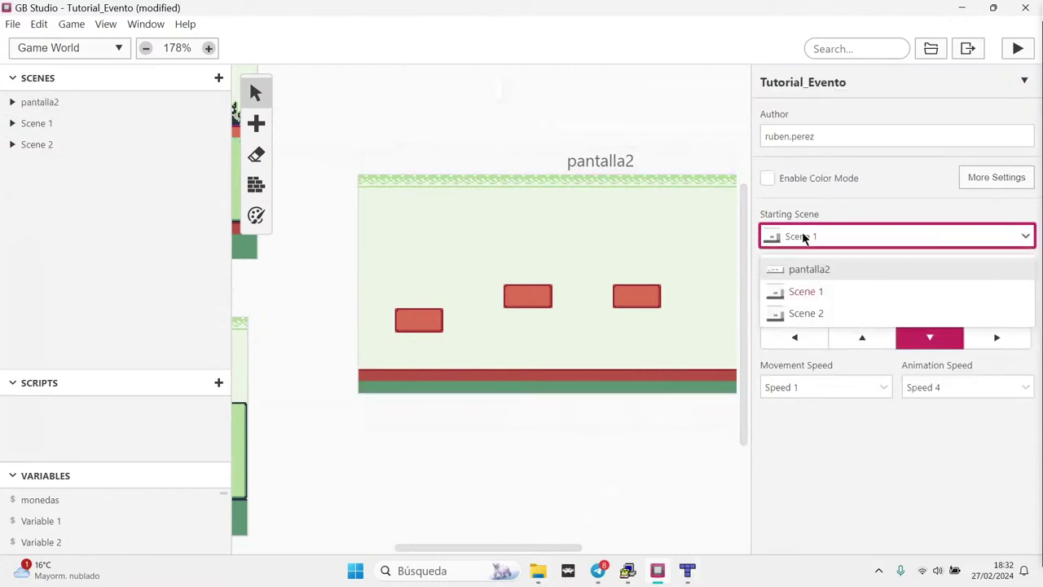
click(807, 271)
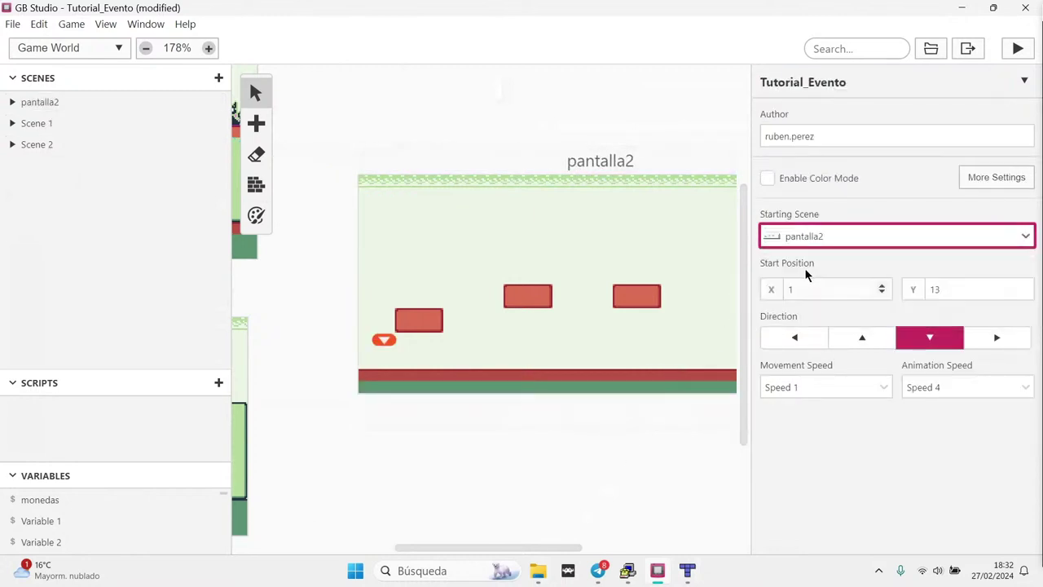
click(381, 356)
drag(382, 357, 372, 366)
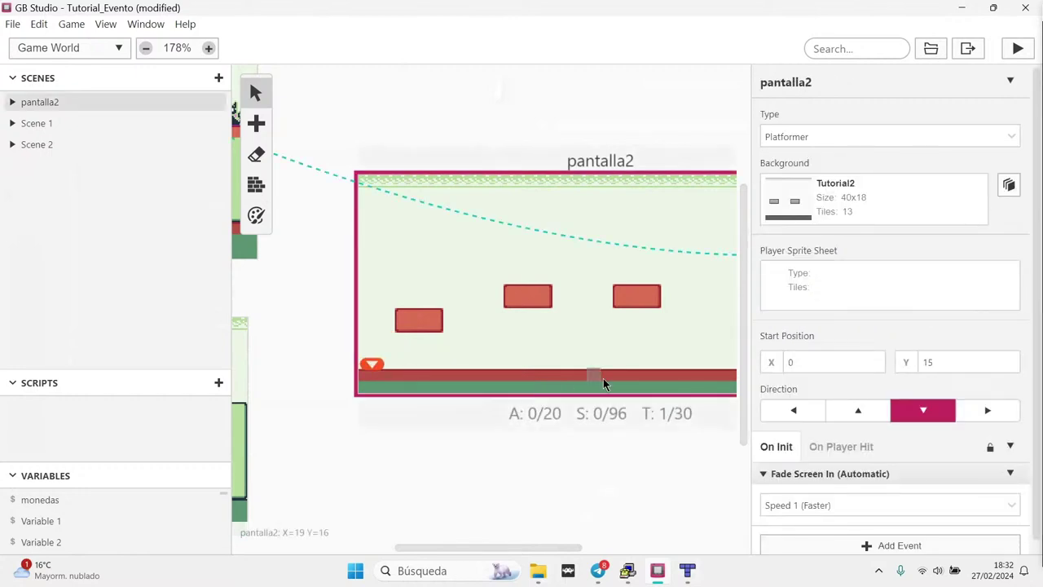
Assign the player_platform sprite sheet to the player in pantalla2
click(866, 289)
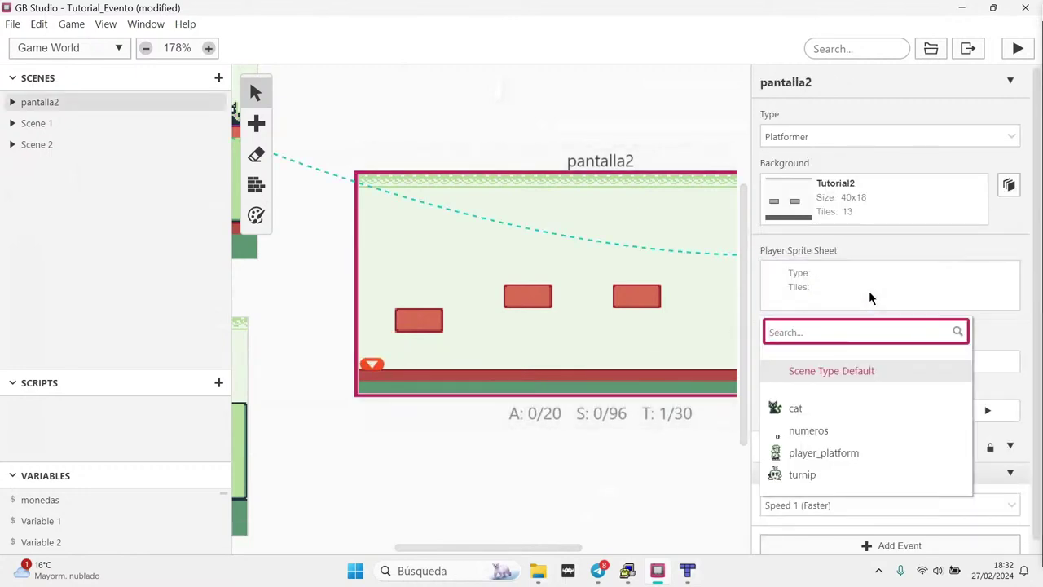
click(855, 453)
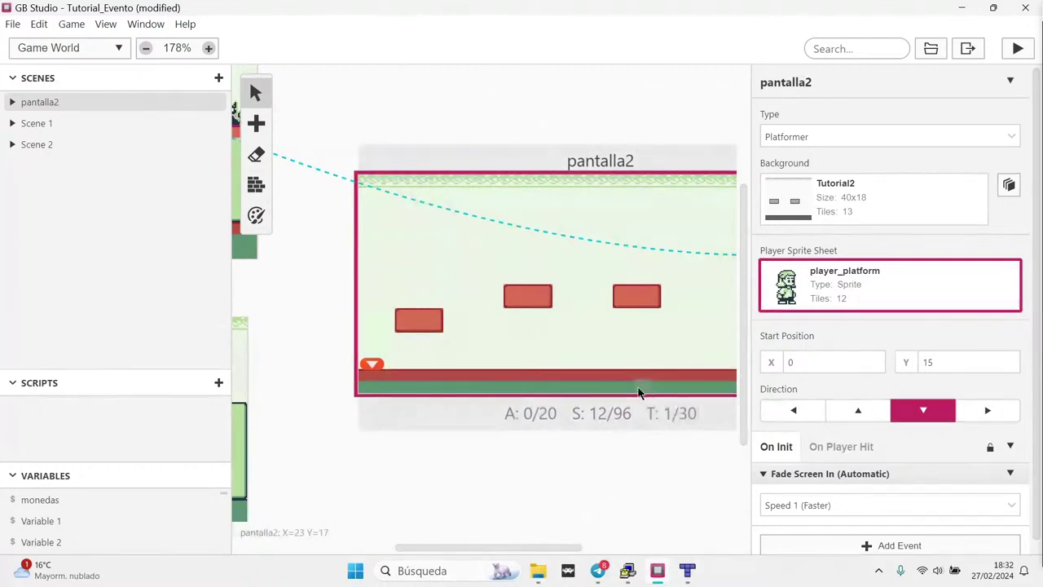
Copy the turnip actor from Scene 1 and paste it onto the ground of pantalla2 at X 9, Y 15
drag(410, 549, 313, 549)
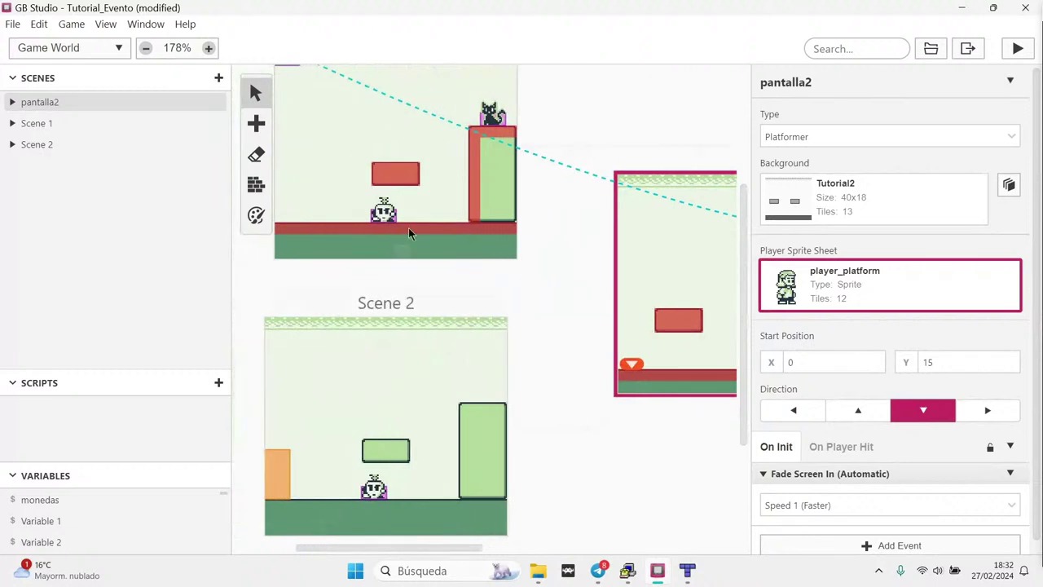
click(393, 215)
drag(380, 549, 440, 560)
key(ctrl+v)
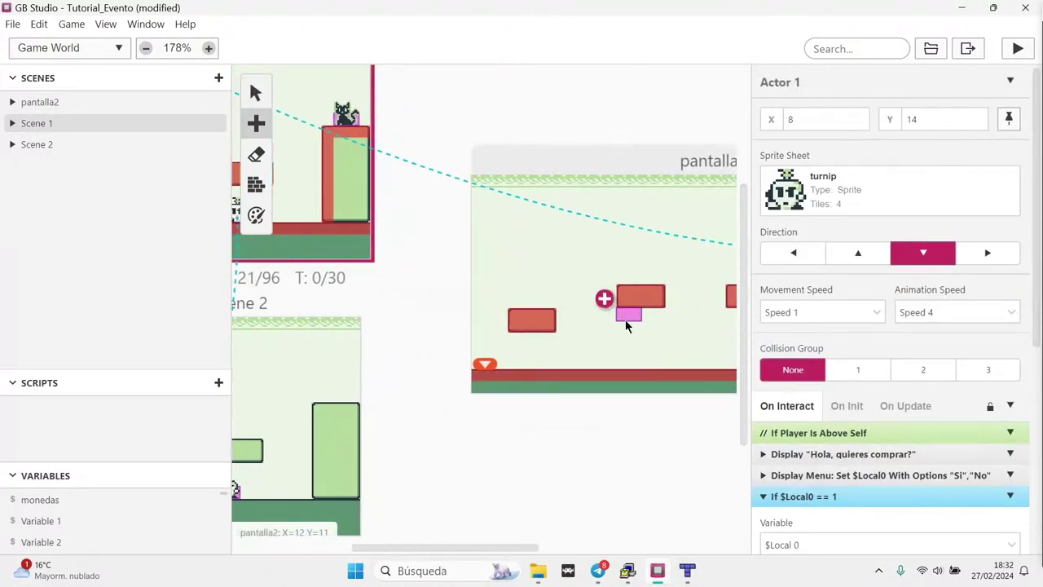
click(595, 370)
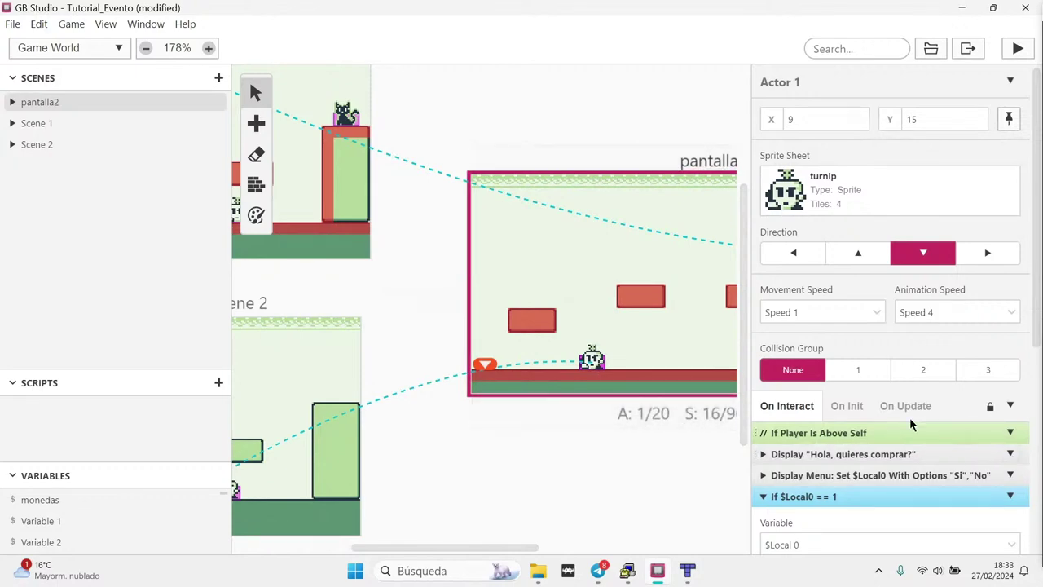
Set the pasted turnip's collision group to 2 and delete the shop dialogue, menu and If $Local0 == 1 events from its On Hit script
click(923, 369)
scroll(1022, 483, down, 1)
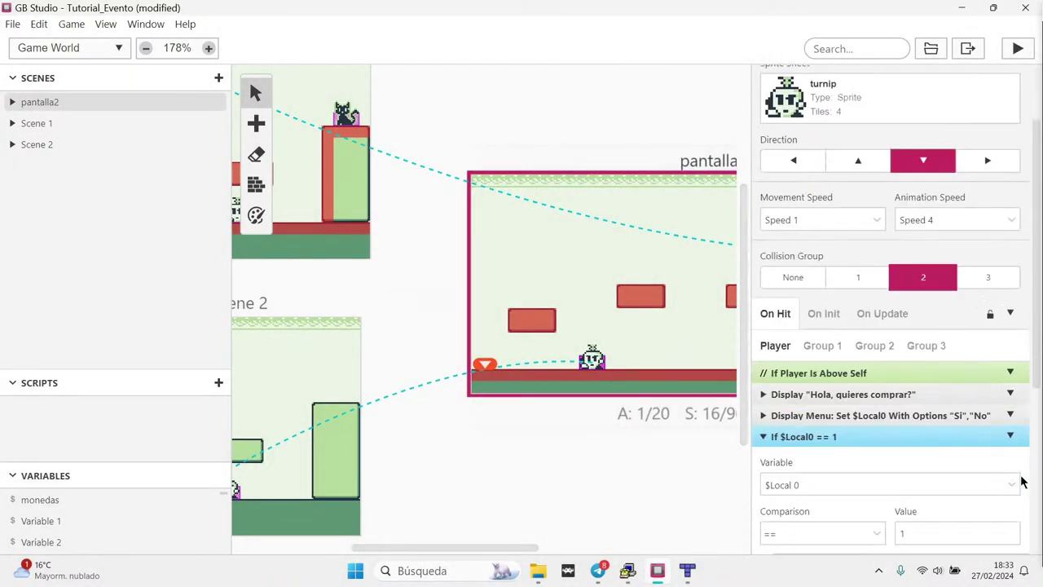
scroll(1022, 483, down, 1)
click(1010, 314)
click(970, 447)
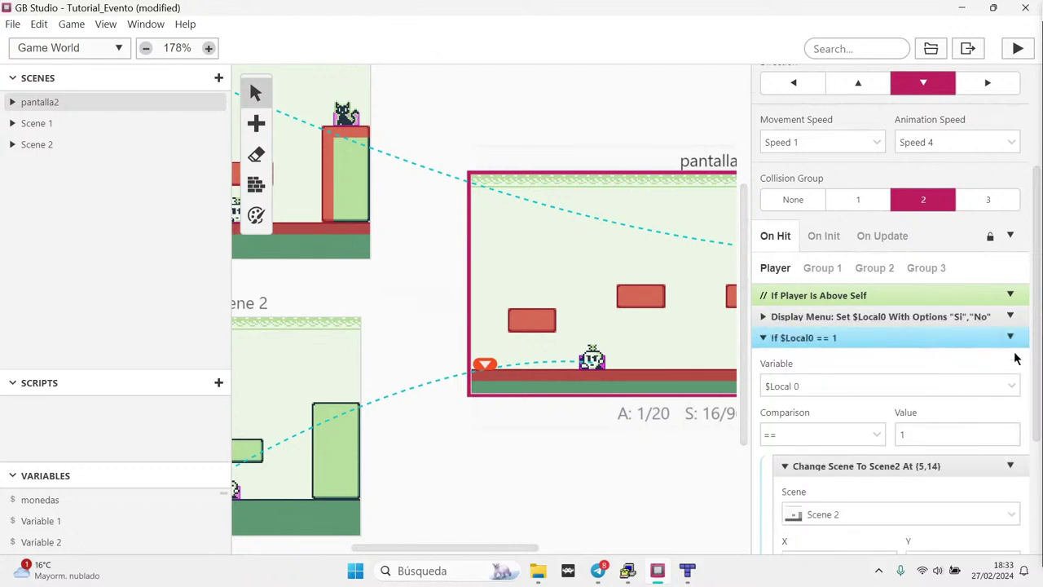
click(1010, 316)
click(978, 450)
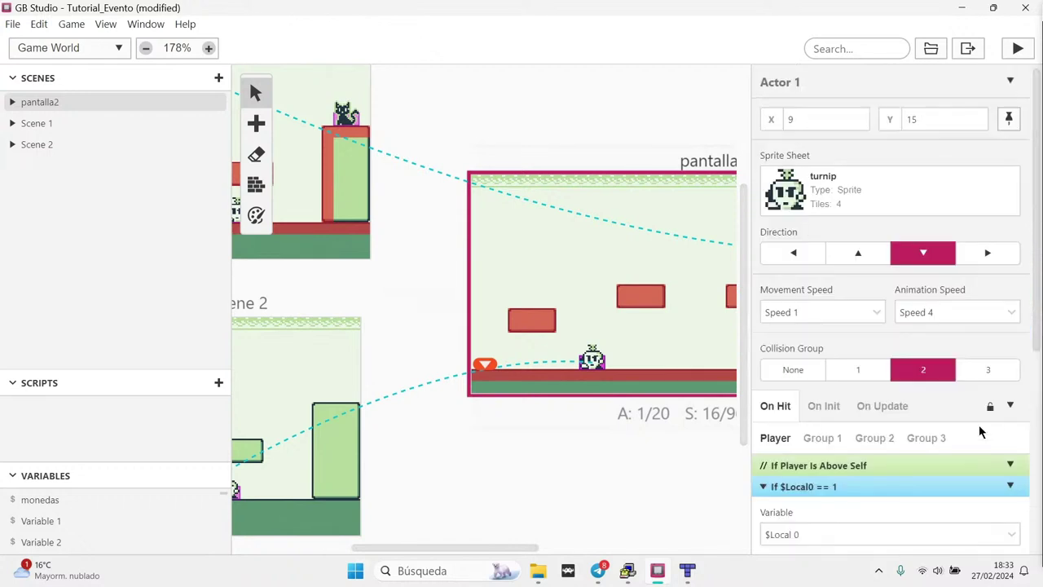
click(1010, 486)
click(973, 531)
Enable the turnip's If Player Is Above Self event, check its settings and collapse it
click(1010, 464)
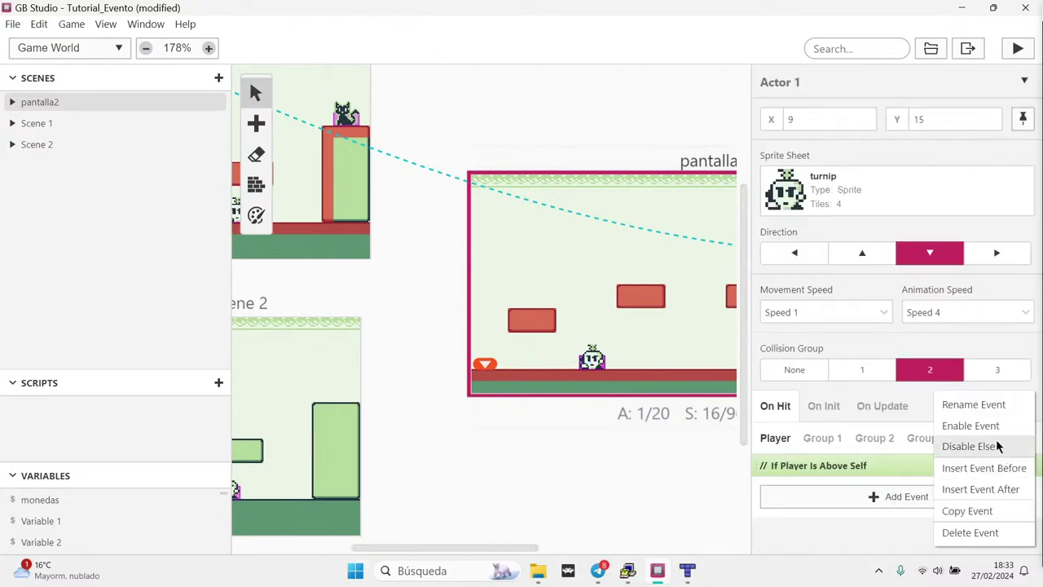
click(995, 429)
click(837, 468)
scroll(848, 456, down, 2)
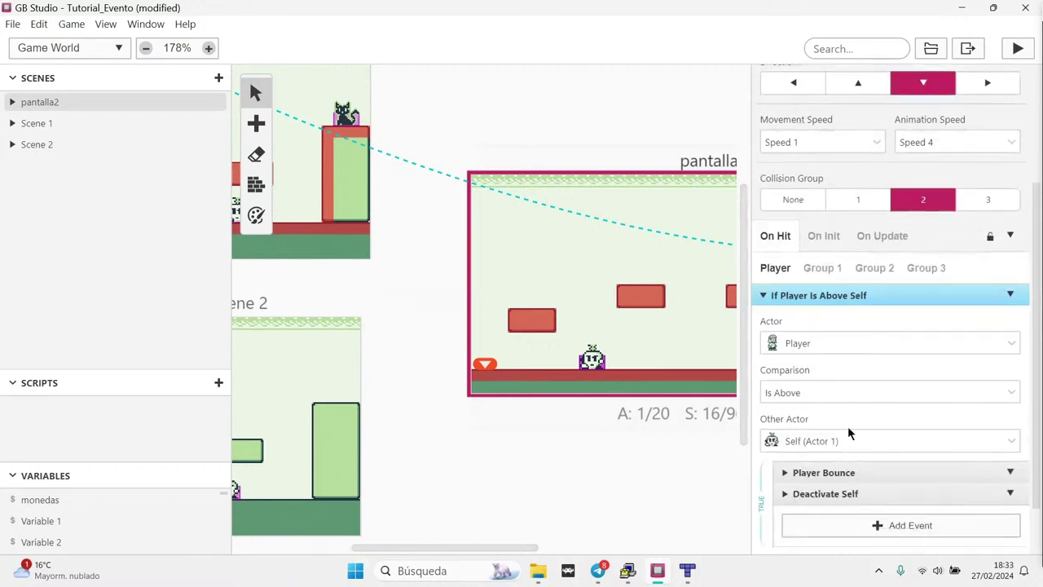
click(821, 295)
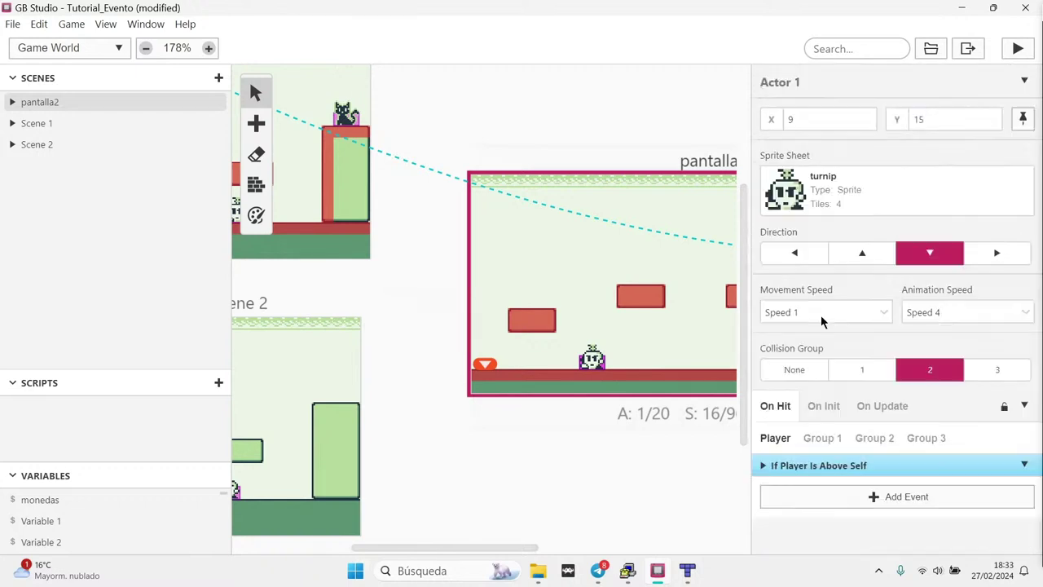
Enable both Move Relative events and both 1-second Wait events in the turnip's On Update script
click(880, 408)
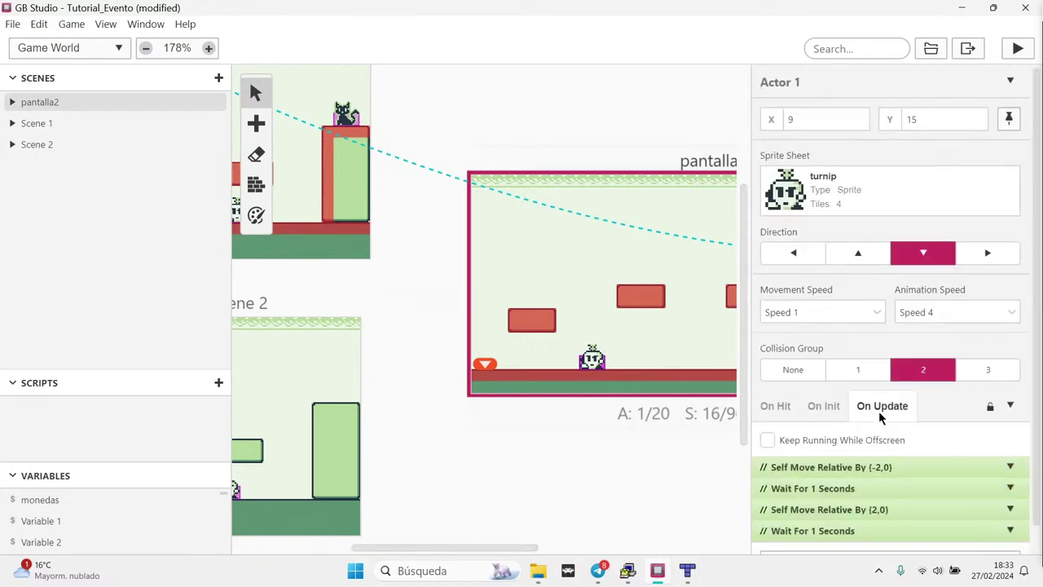
scroll(1014, 470, down, 1)
click(1010, 439)
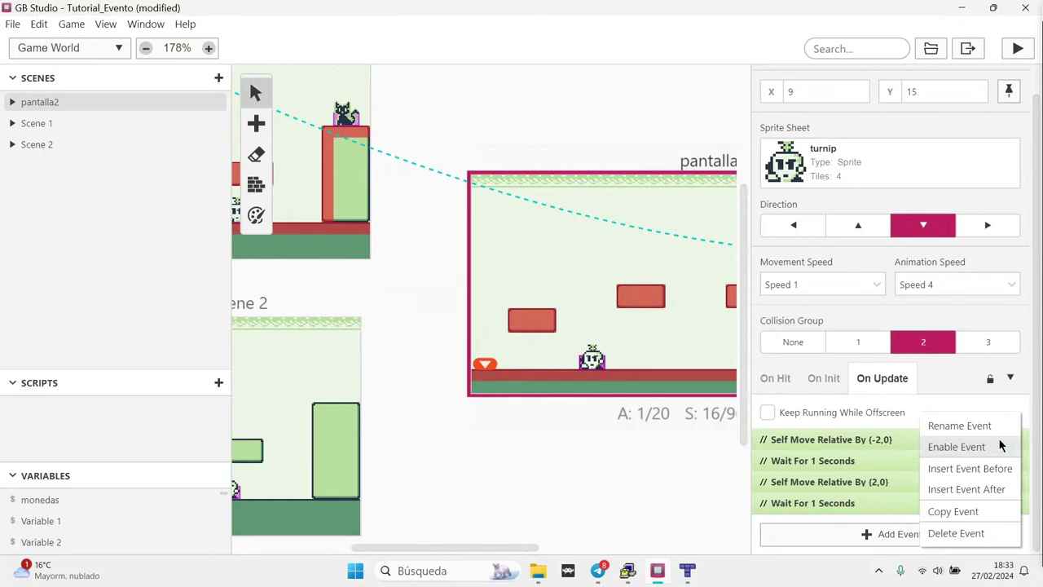
click(1001, 447)
click(1010, 461)
click(1000, 446)
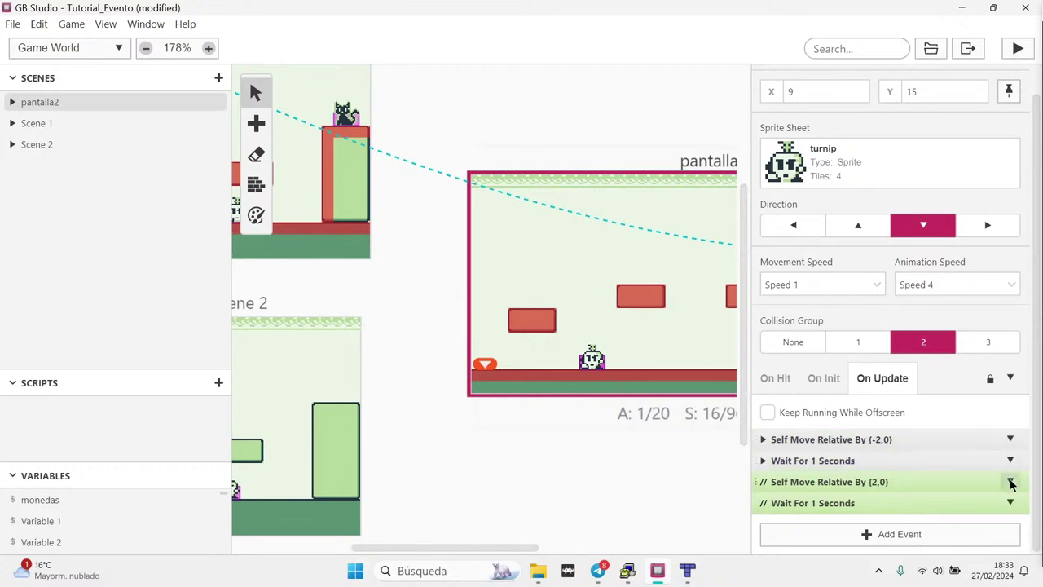
click(1011, 481)
click(993, 448)
click(1010, 502)
click(989, 448)
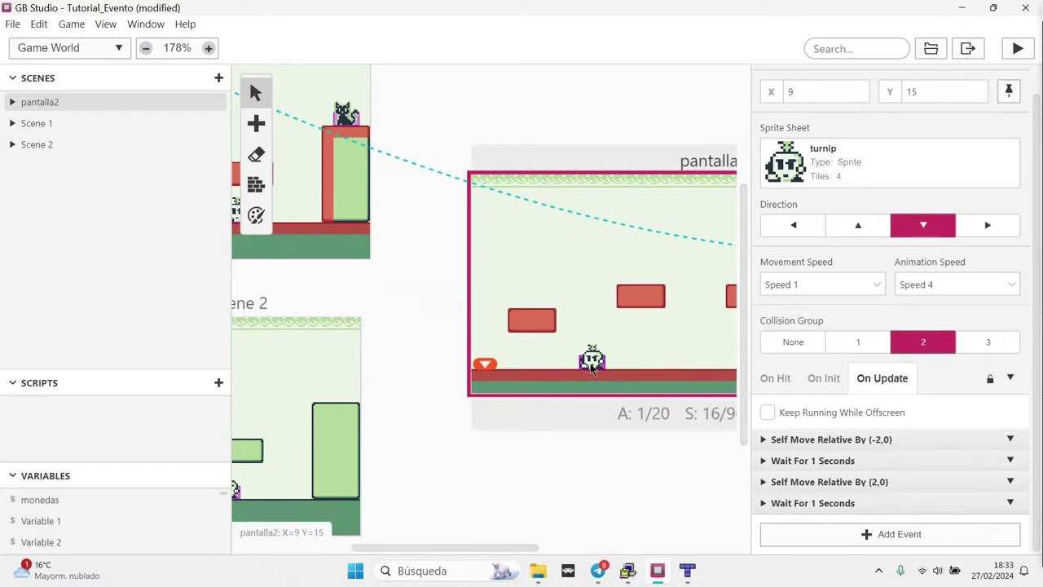
Paste two more turnips in pantalla2, on the third platform at X 22, Y 8 and on the ground at X 32, Y 15
key(a)
drag(424, 543, 511, 547)
click(548, 263)
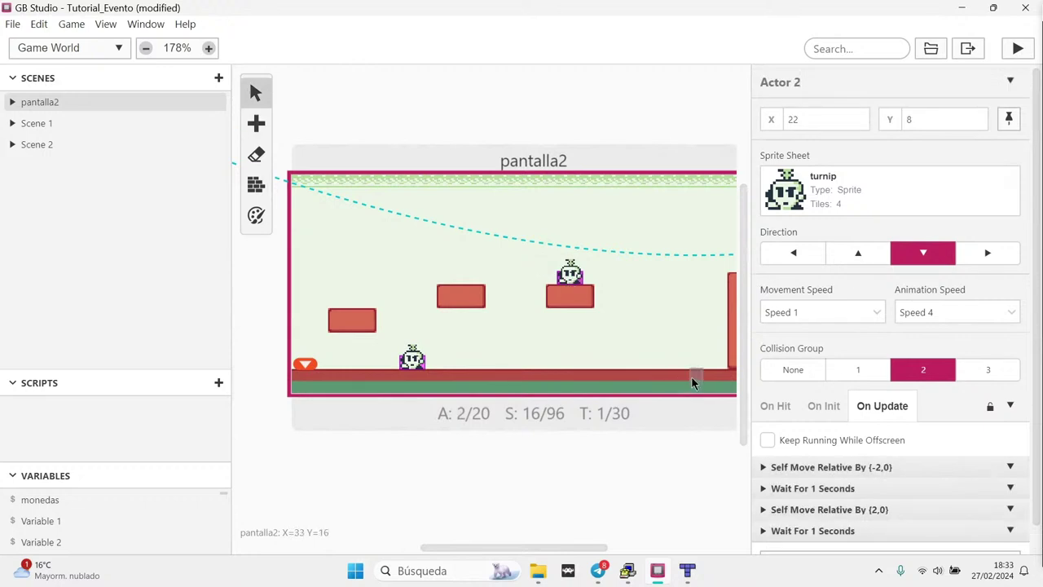
key(a)
click(688, 359)
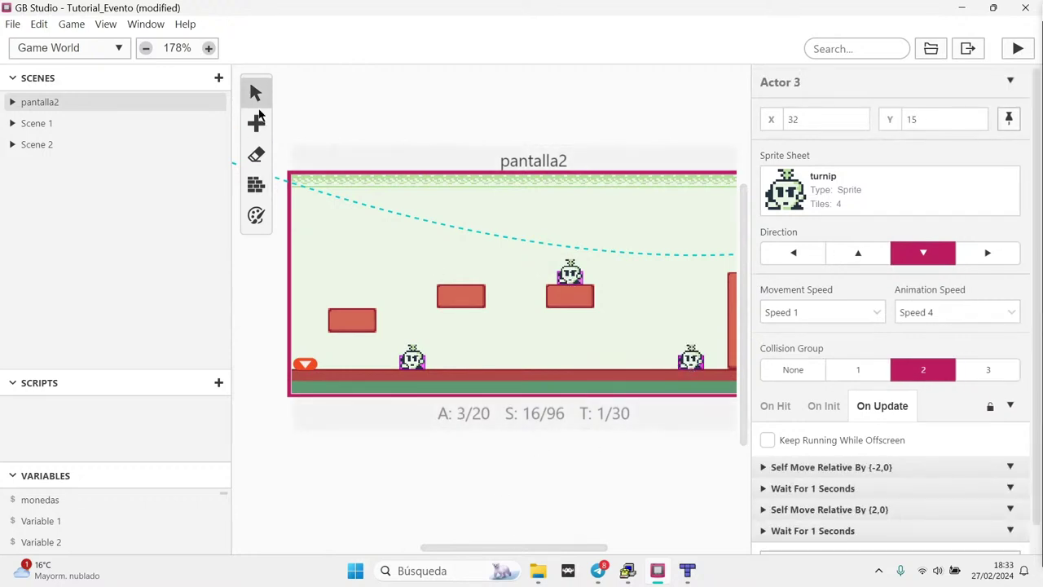
Copy the cat actor from Scene 1 and paste it onto the second platform of pantalla2 at X 13, Y 8
drag(477, 547, 396, 499)
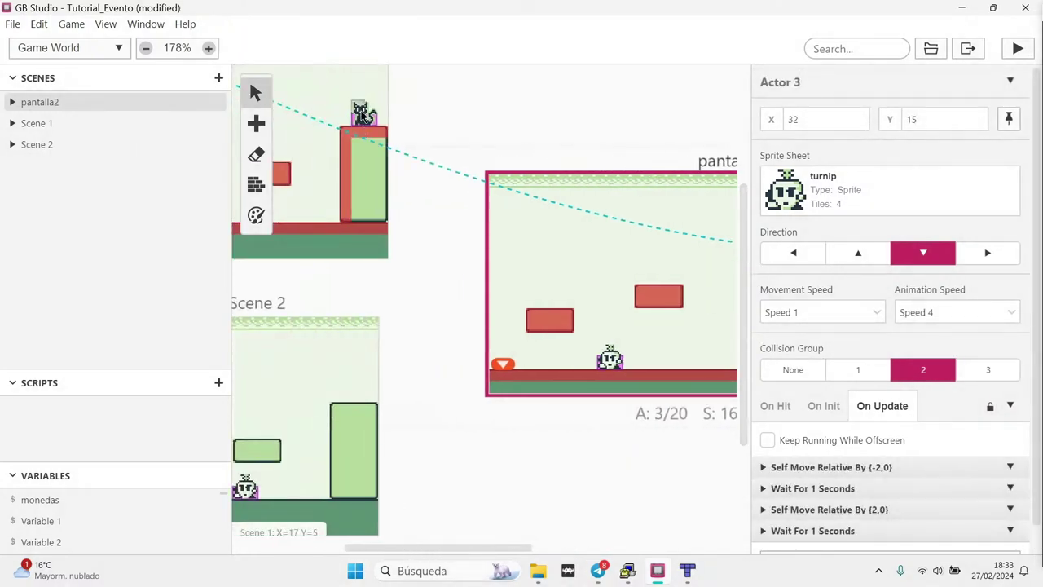
click(363, 114)
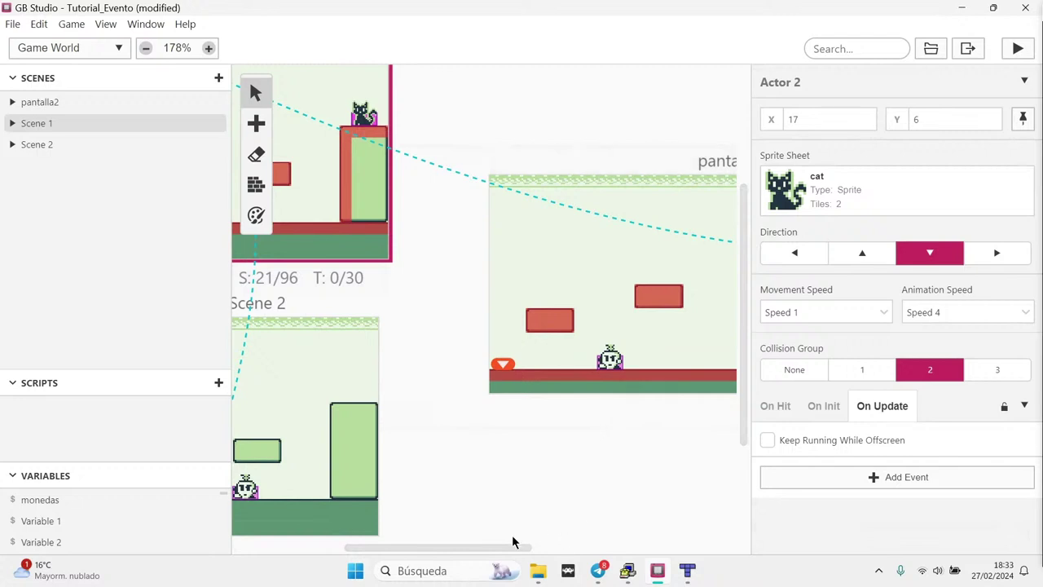
drag(499, 552, 603, 542)
key(ctrl+v)
click(380, 278)
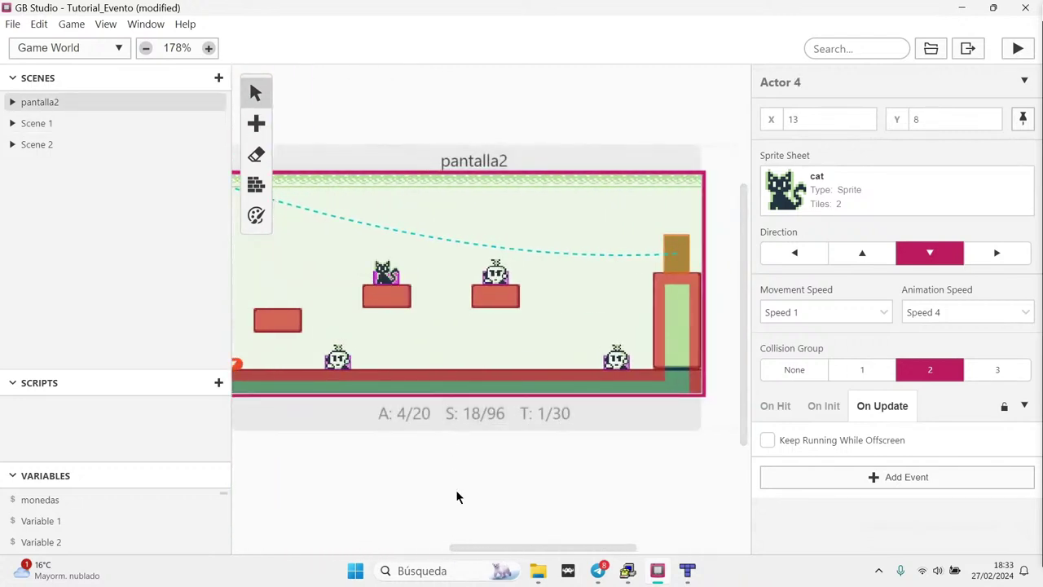
Run the game and test pantalla2 by stomping the first turnip, climbing the first platform and jumping onto the cat
click(1020, 50)
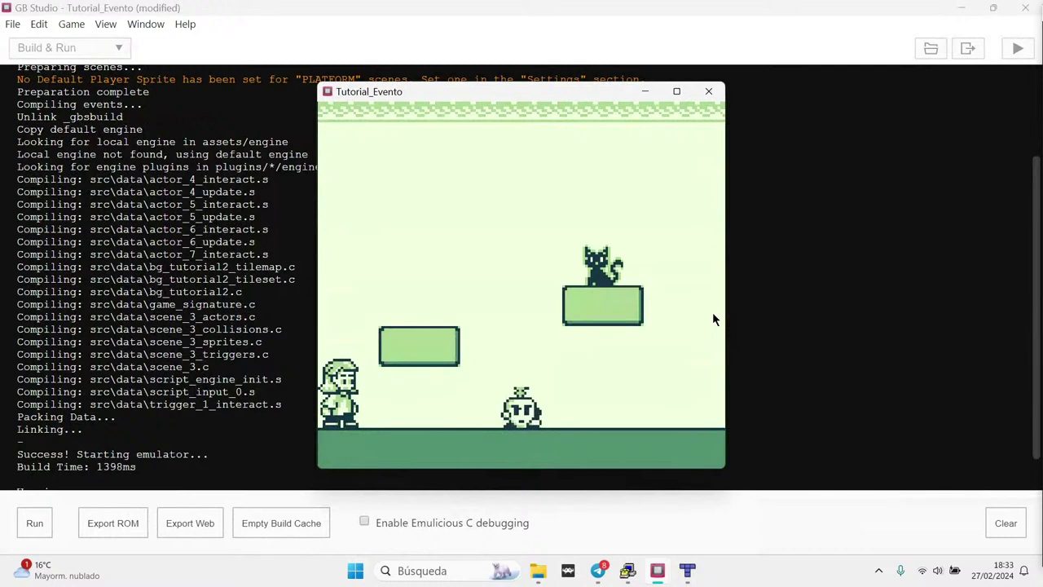
key(Right)
key(z)
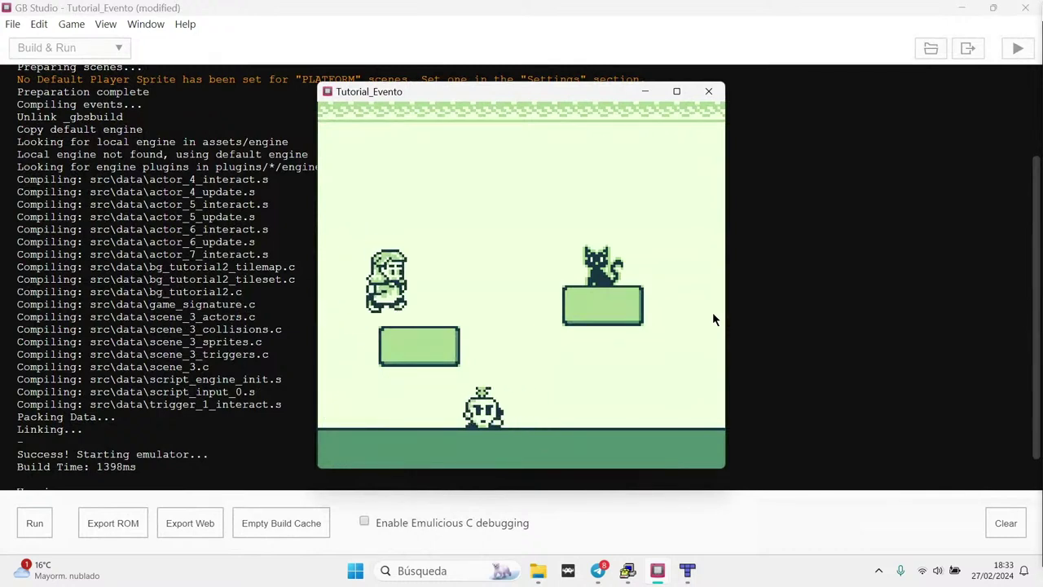
key(Right)
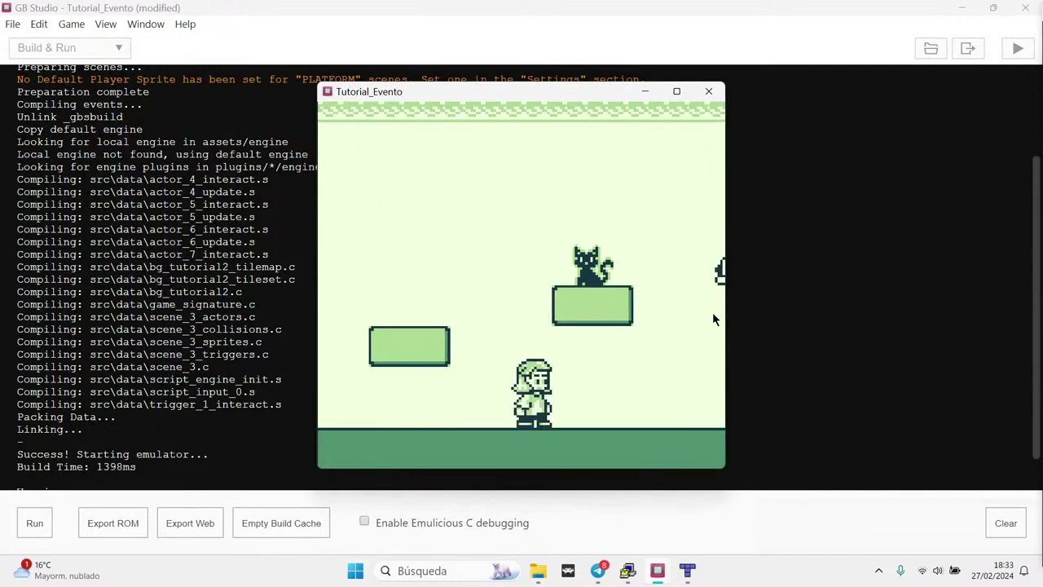
key(Left)
key(z)
key(Right)
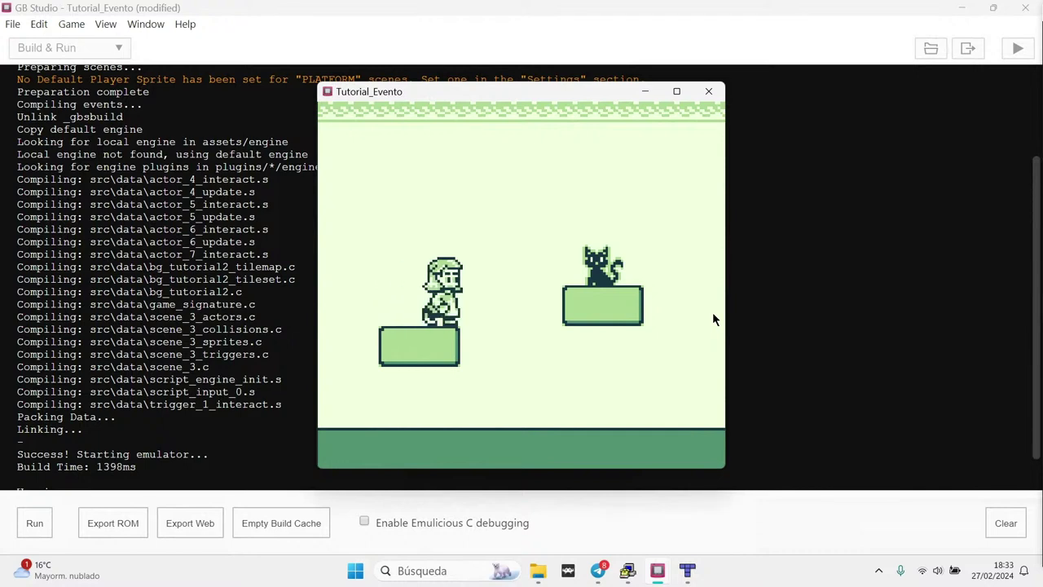
key(z)
key(Right)
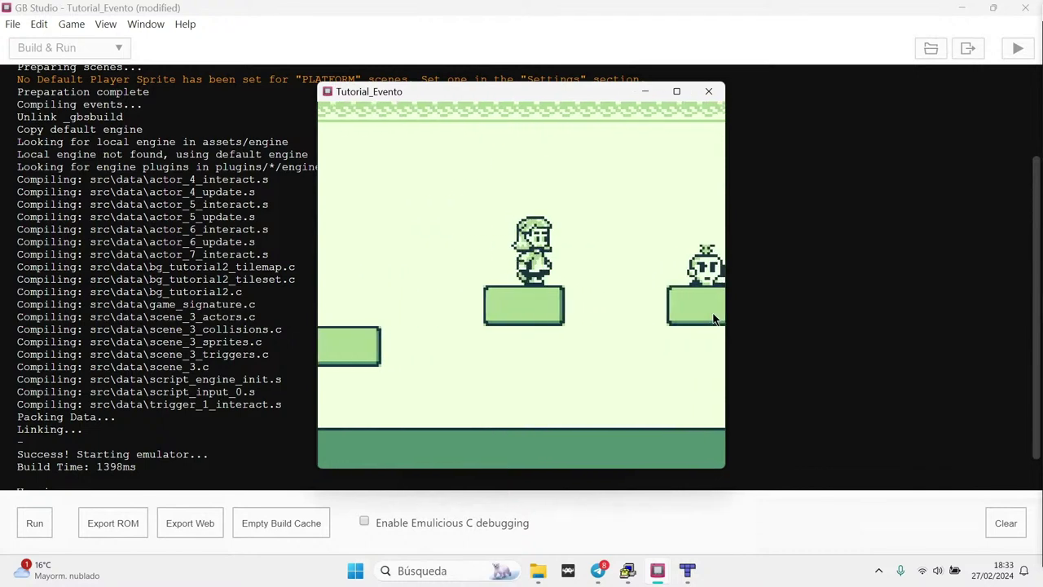
Playtest pantalla2 by crossing the remaining platforms past the turnip and dropping to the ground beside the last turnip
key(Left)
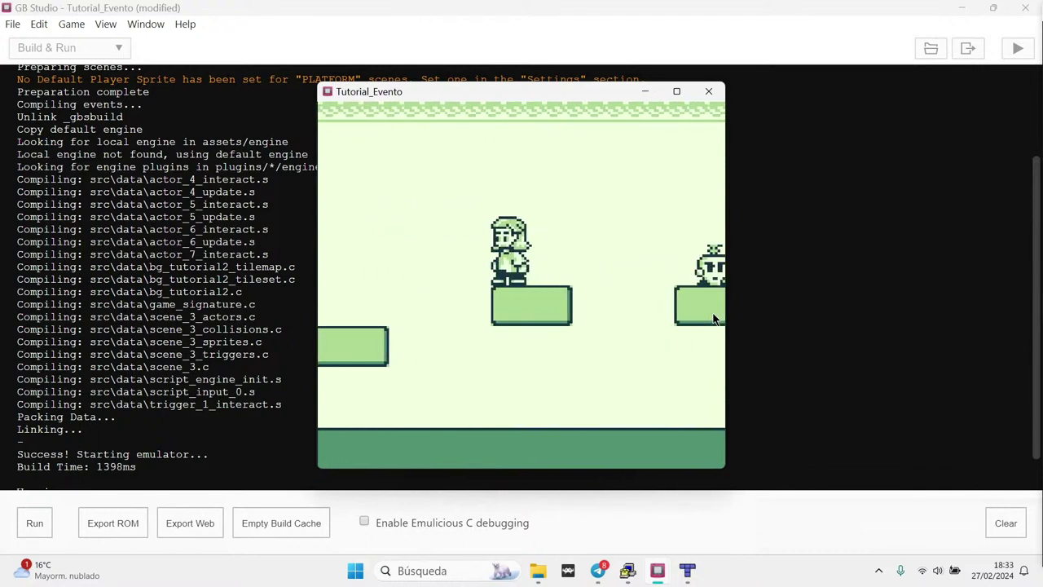
key(Left)
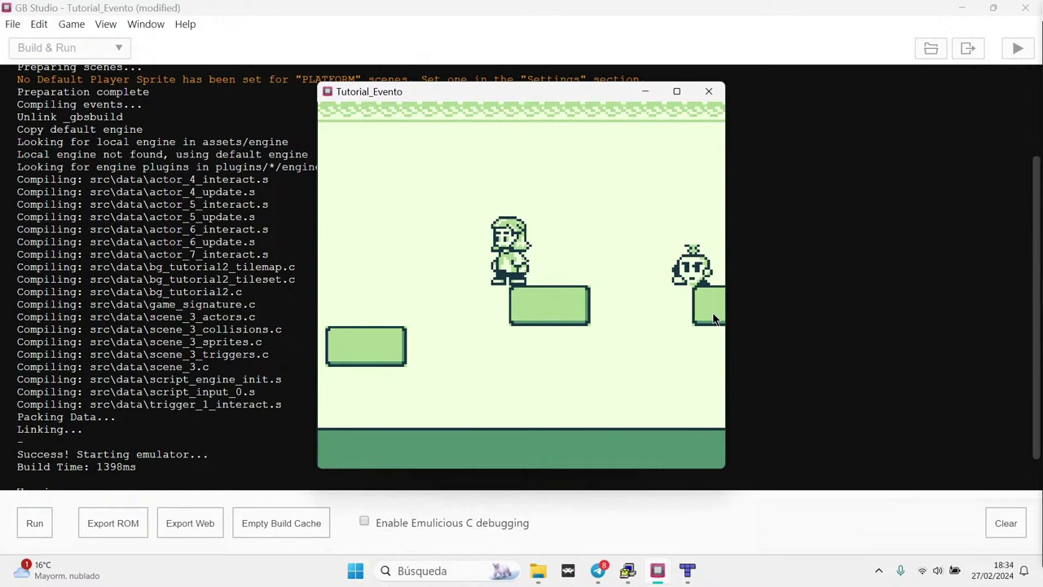
key(Right)
key(z)
key(Left)
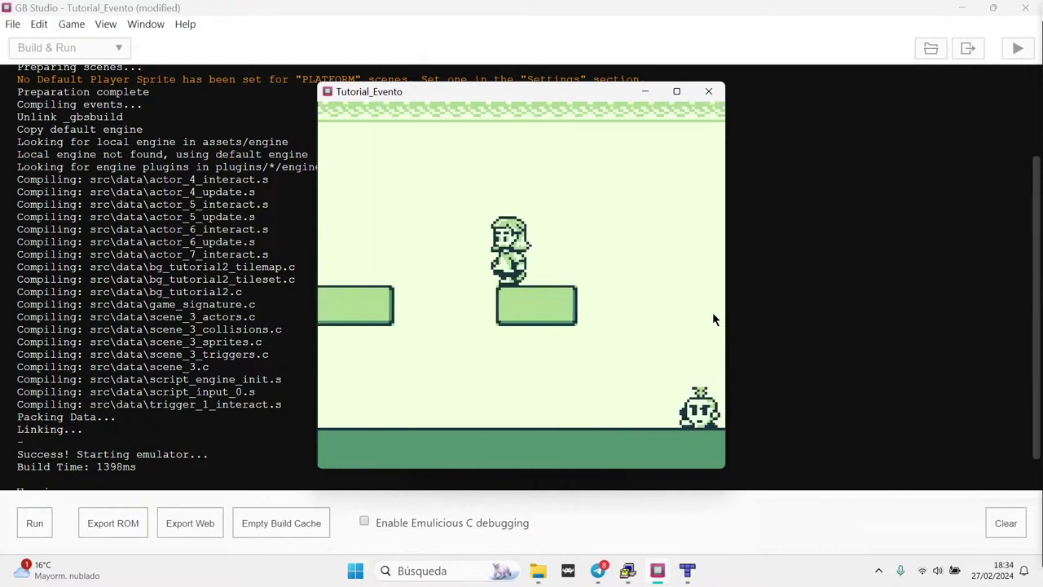
key(Right)
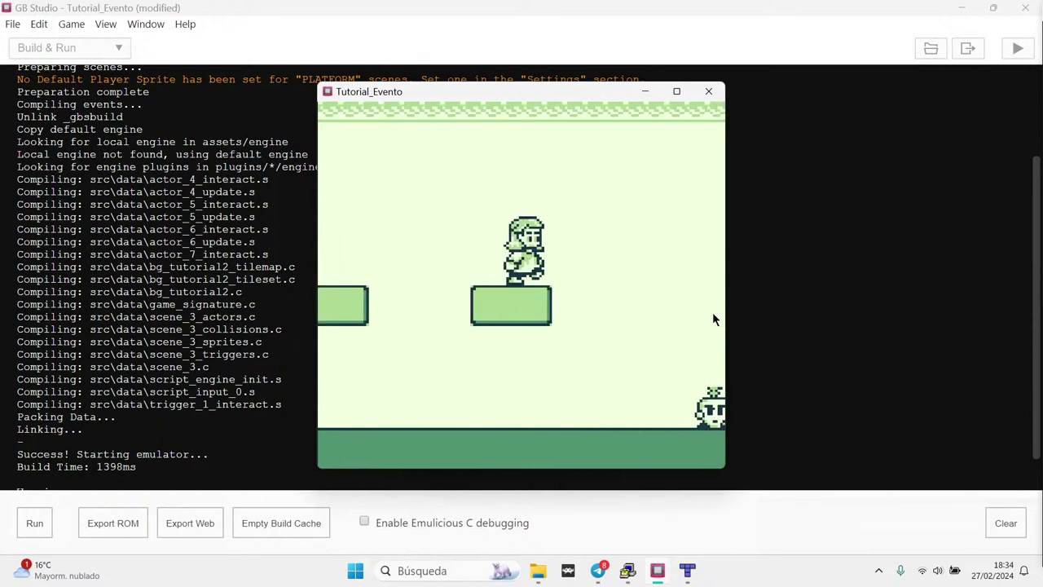
key(Right)
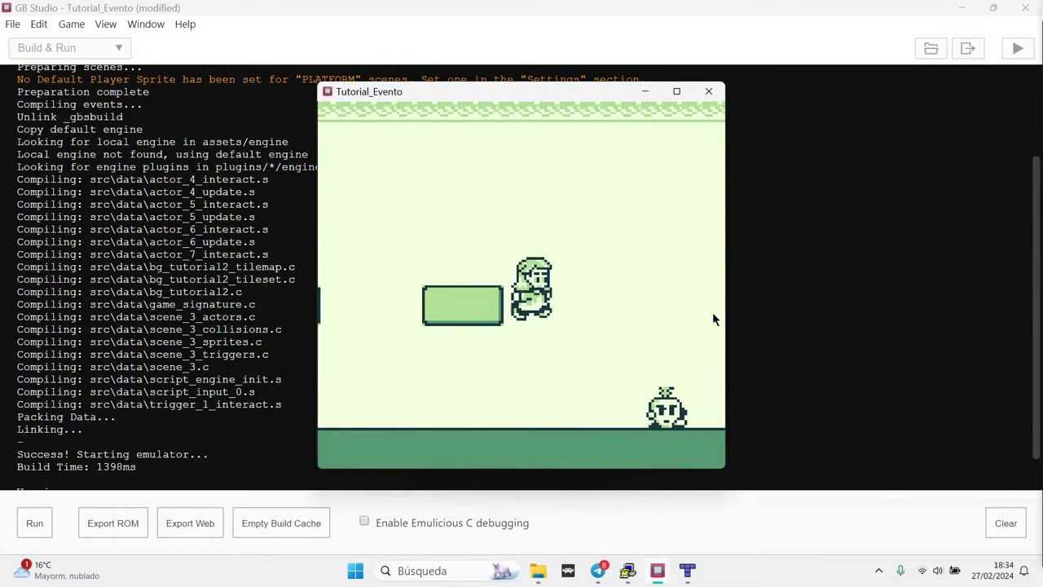
key(Right)
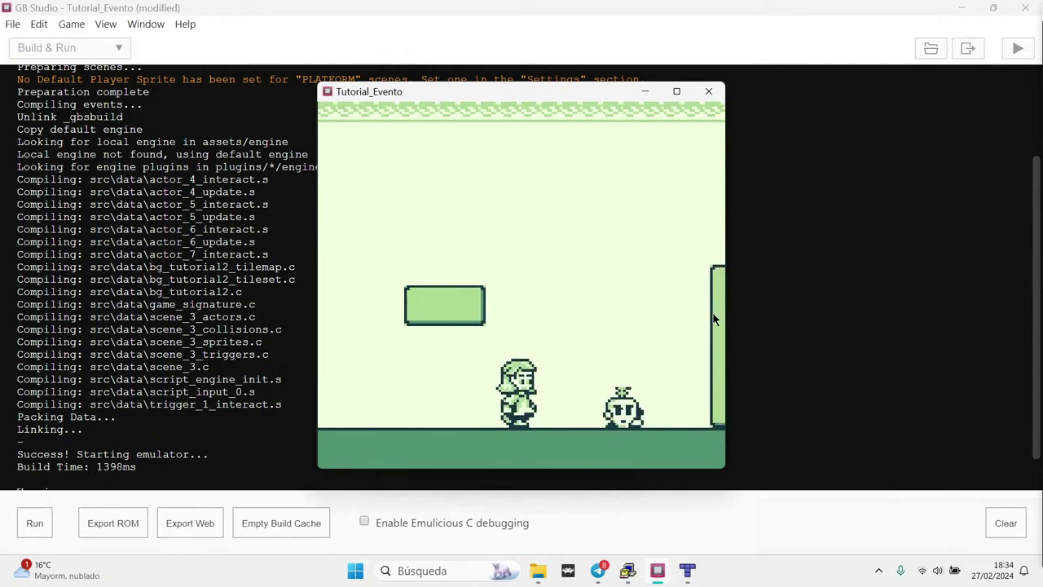
Jump past the ground turnip onto the tall block and enter the door to test the change to Scene 1
key(Left)
key(Right)
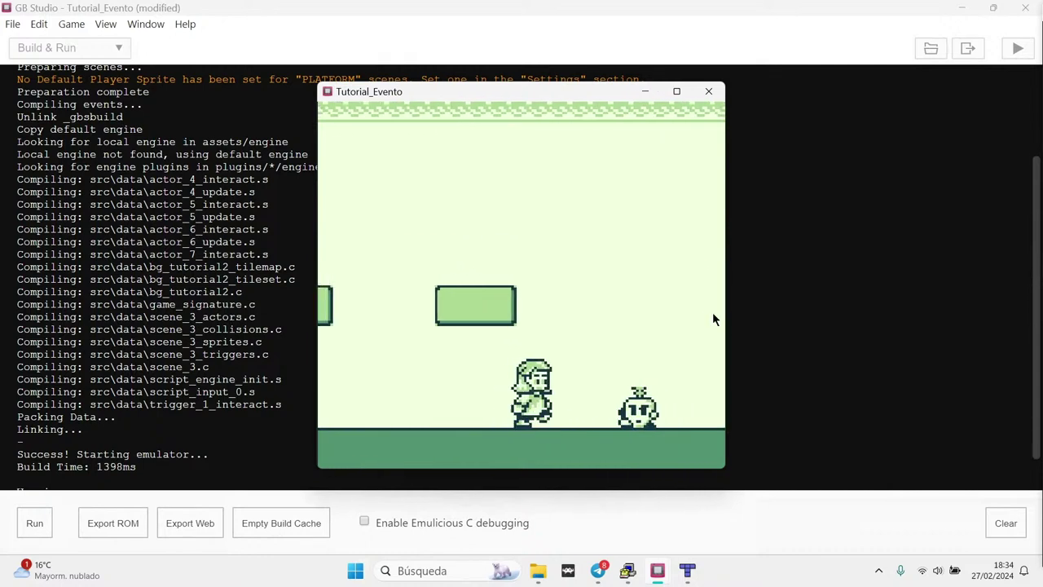
key(z)
key(Right)
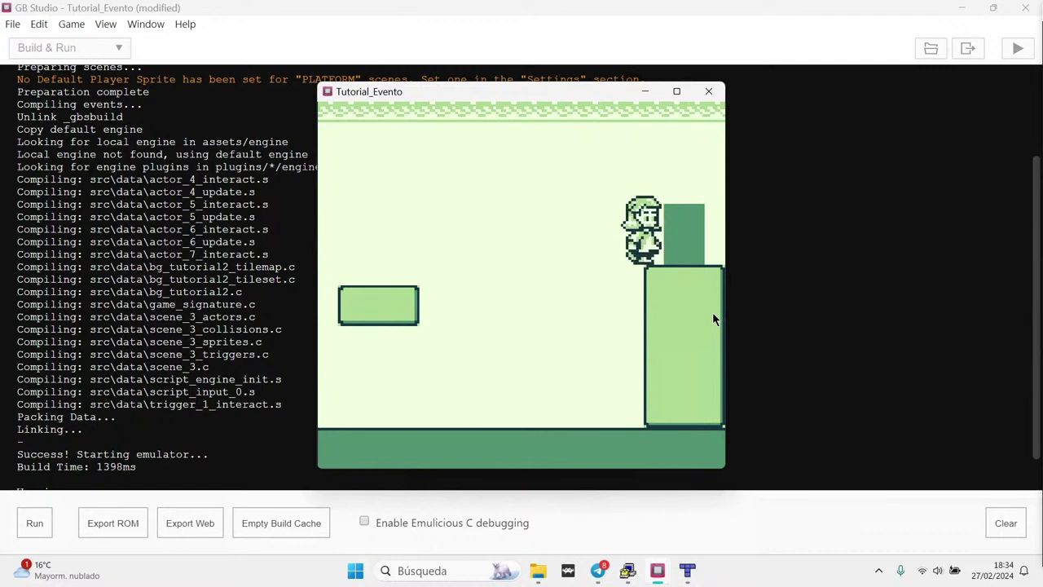
key(Left)
key(Right)
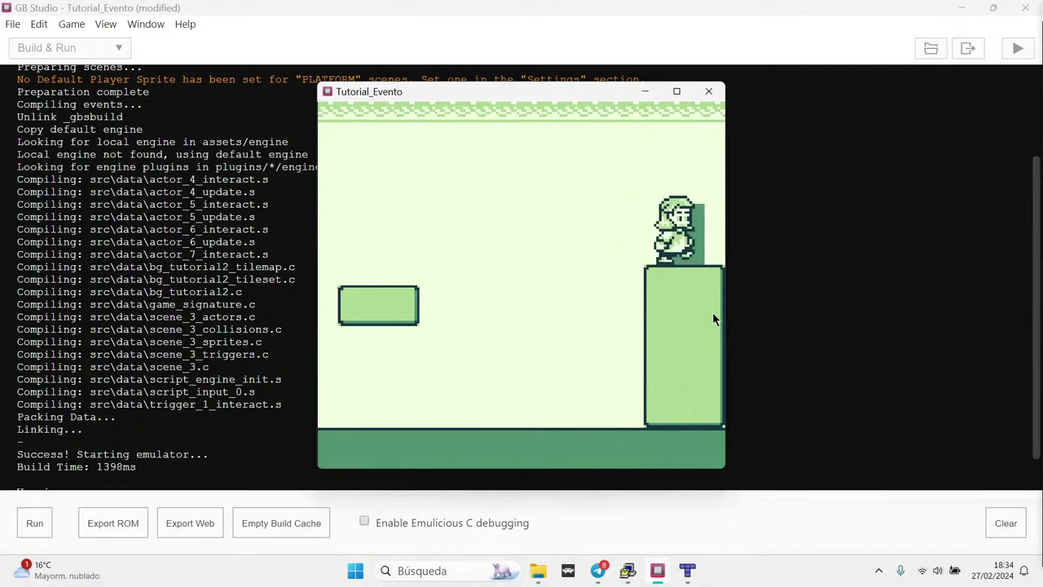
key(Left)
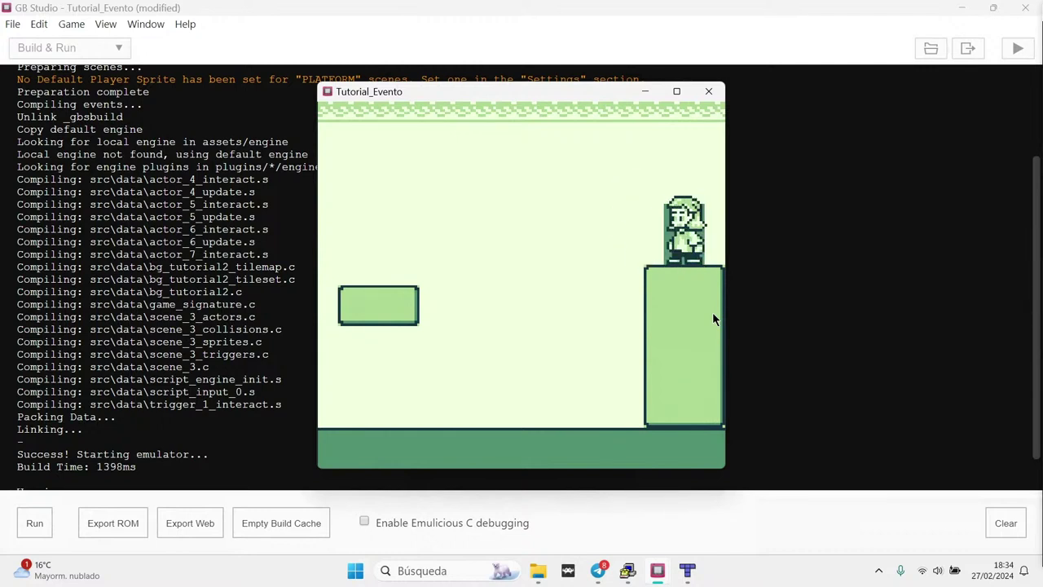
key(Up)
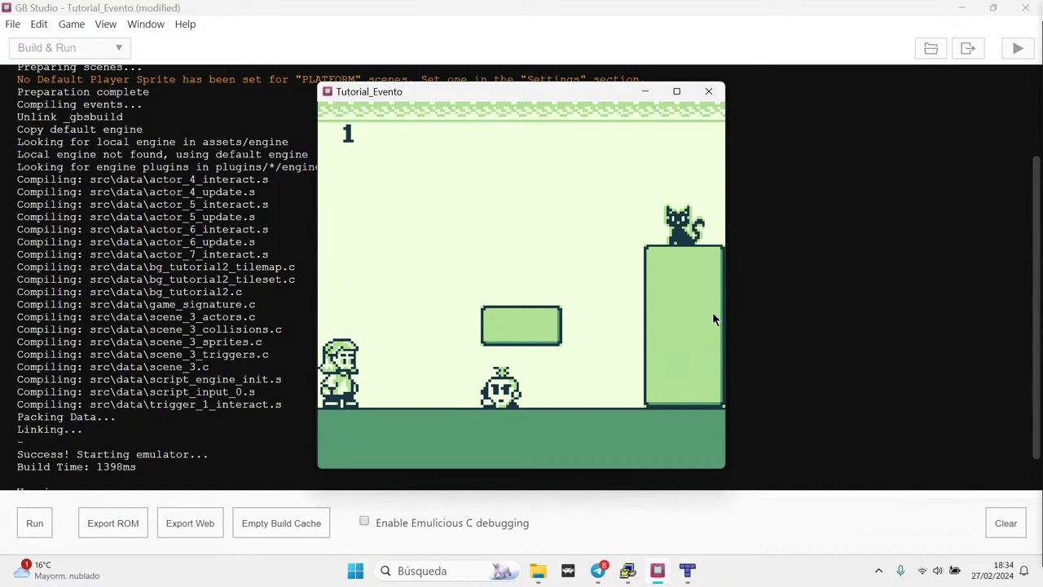
Jump onto Scene 1's platform in the running game, close the game and return to the Game World view
key(Right)
key(z)
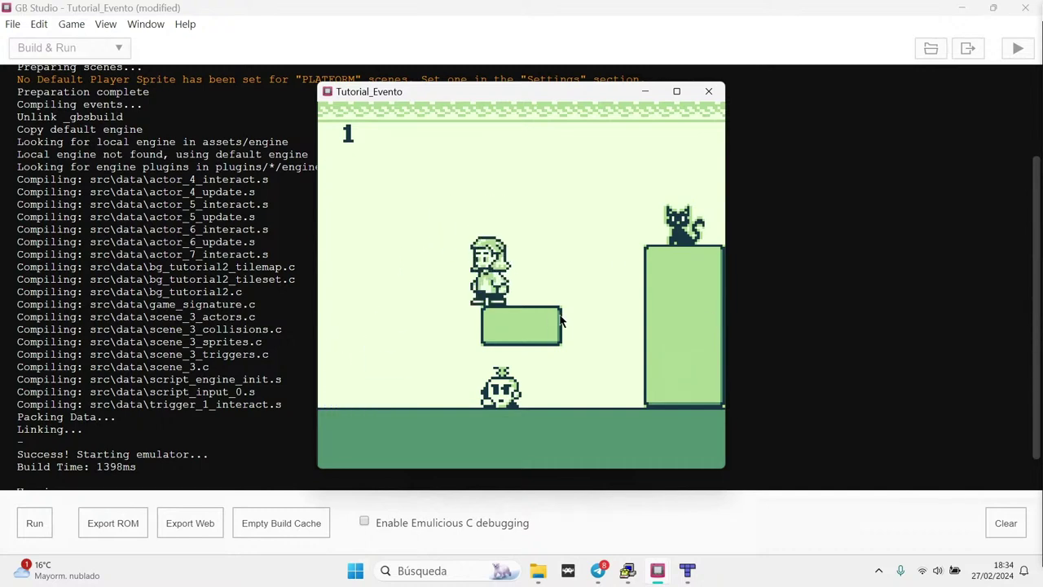
click(709, 92)
click(110, 45)
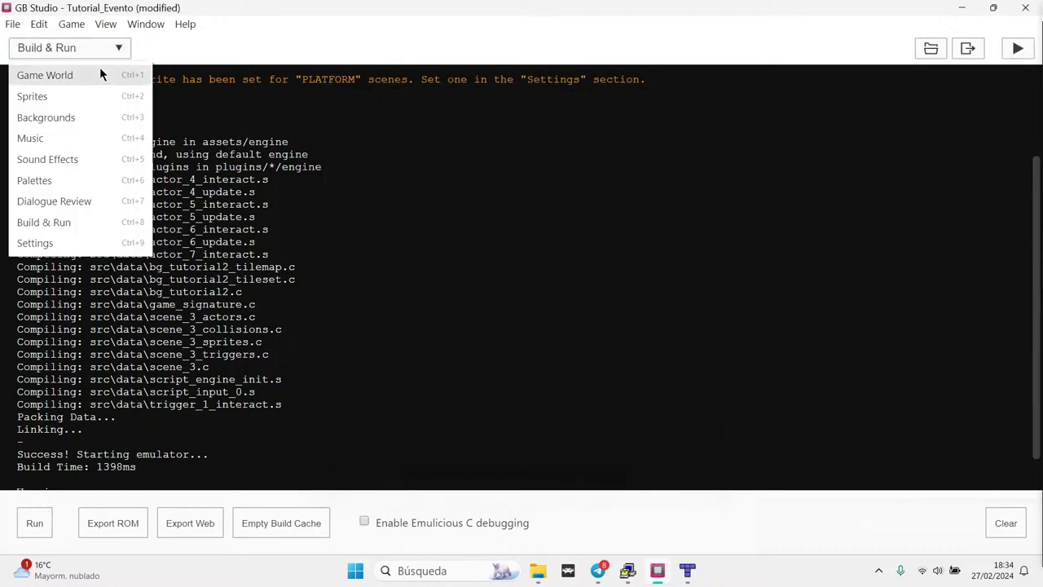
click(100, 74)
Select Scene 2 in the game world and set its scene type to Point and Click
drag(492, 550, 366, 531)
click(334, 347)
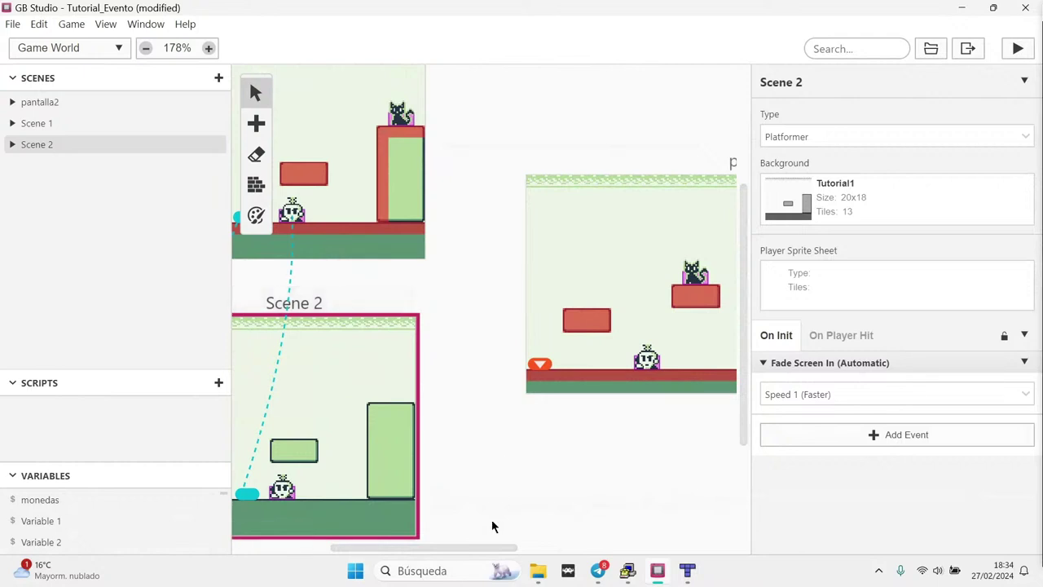
drag(475, 552, 415, 546)
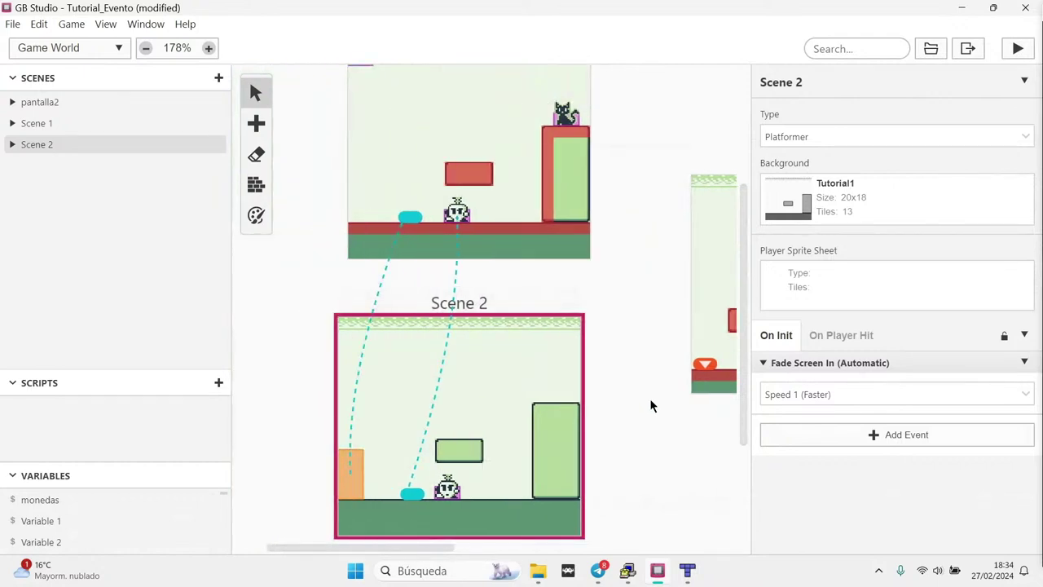
scroll(651, 405, down, 1)
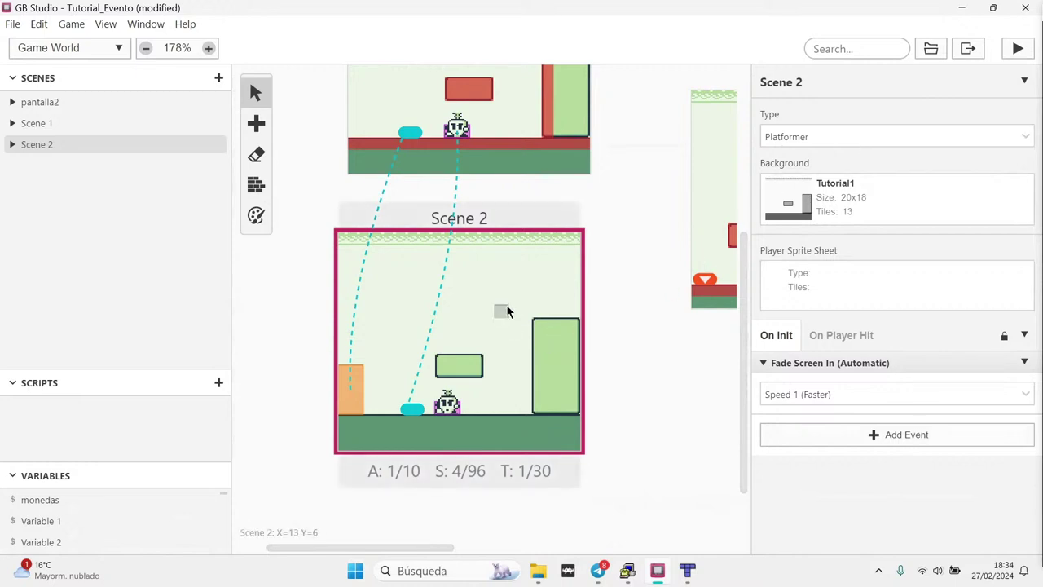
click(823, 137)
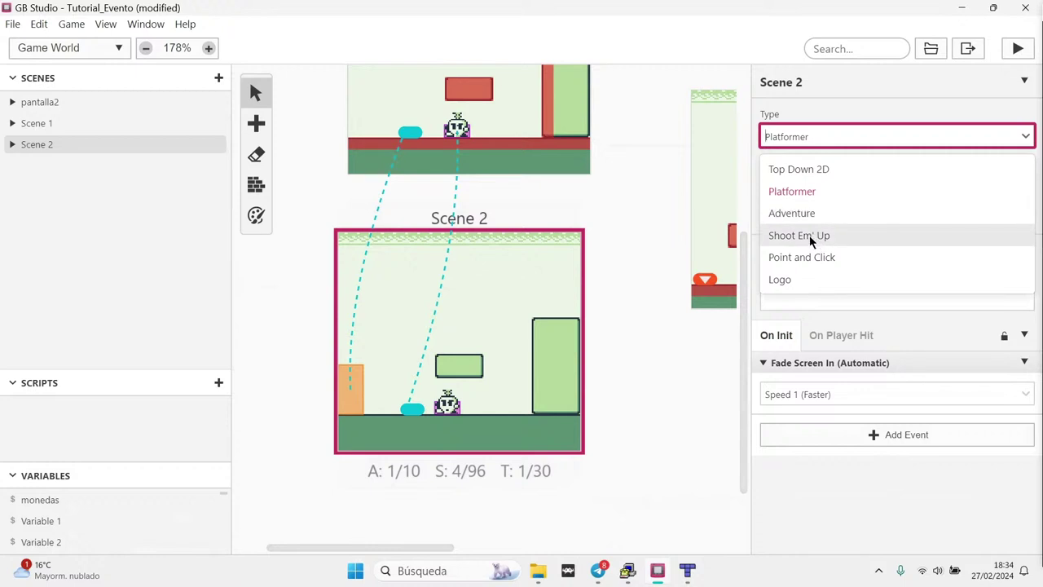
click(793, 259)
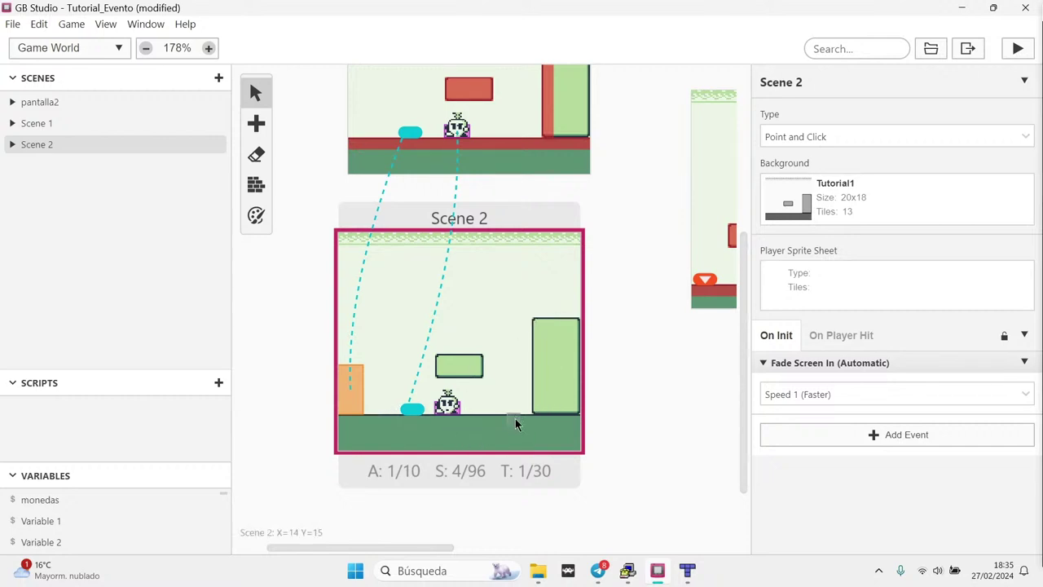
Look through the scene types offered for Scene 2, including Logo, and select Scene 1 without changing the type
click(825, 140)
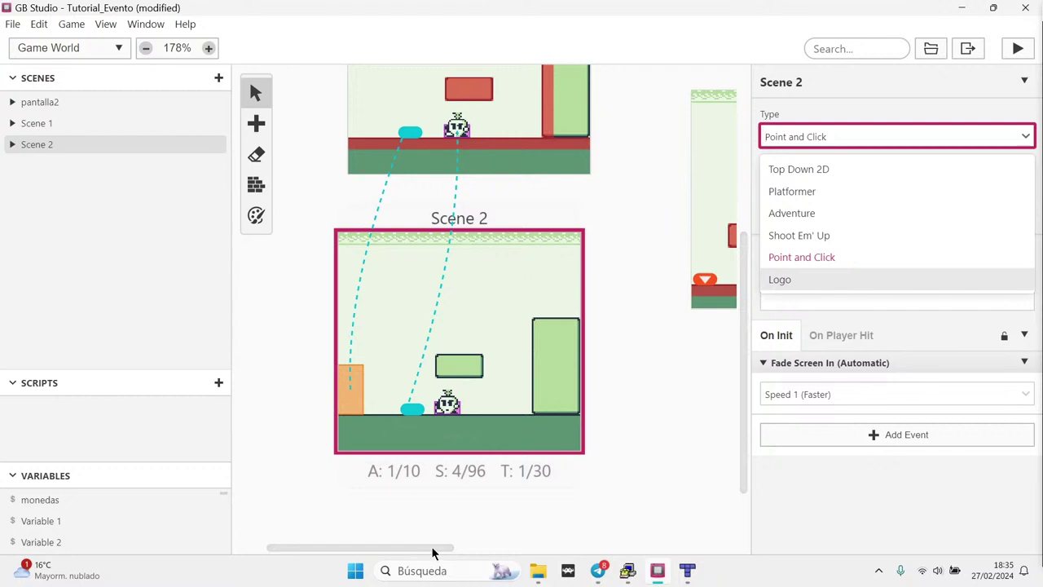
drag(433, 552, 422, 550)
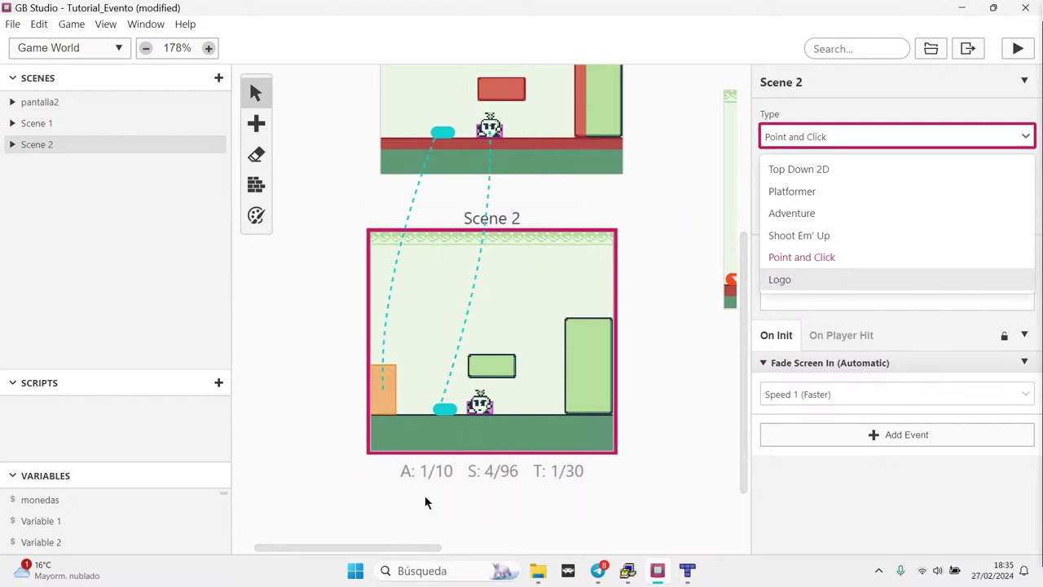
scroll(436, 389, up, 4)
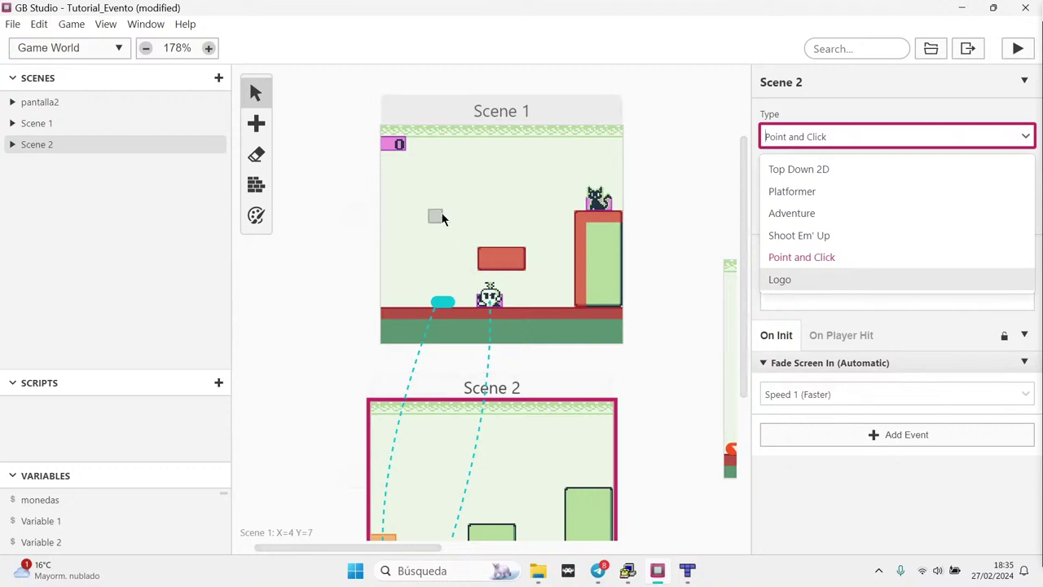
click(438, 220)
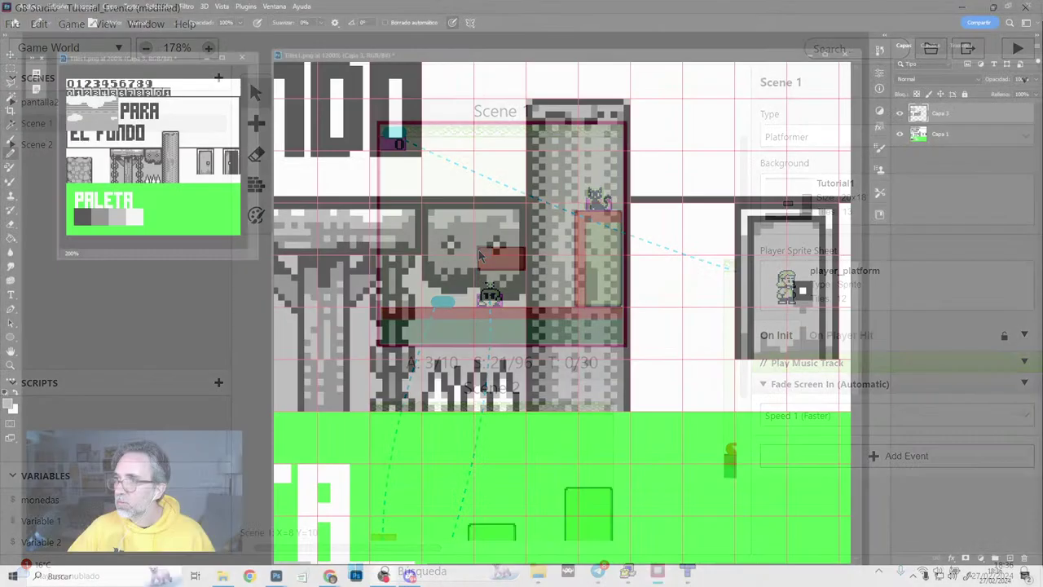
Hide the grid over the Tiles1.png artwork in Photoshop
alt+scroll(640, 365, down, 2)
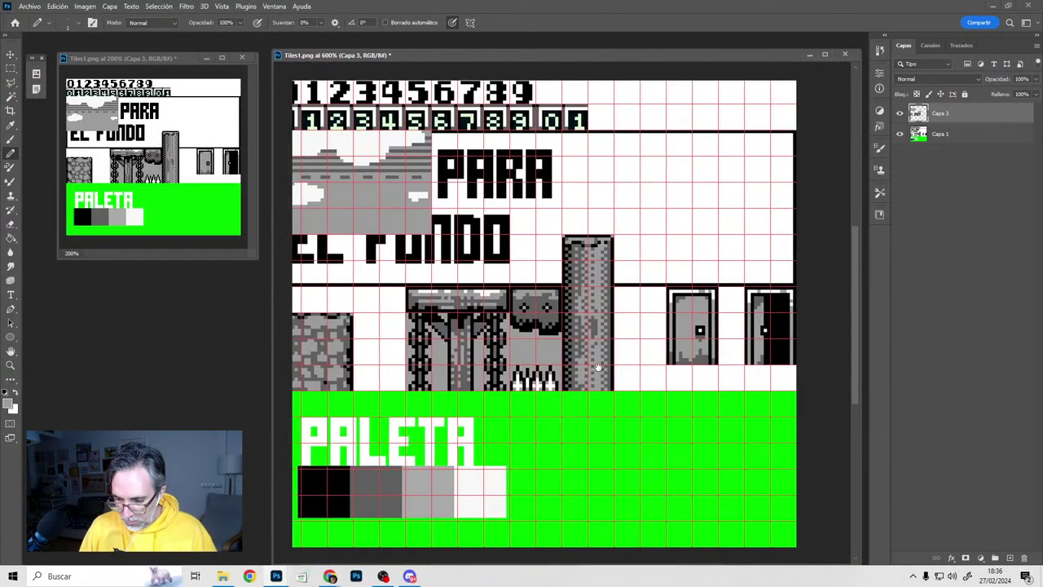
key(ctrl+apostrophe)
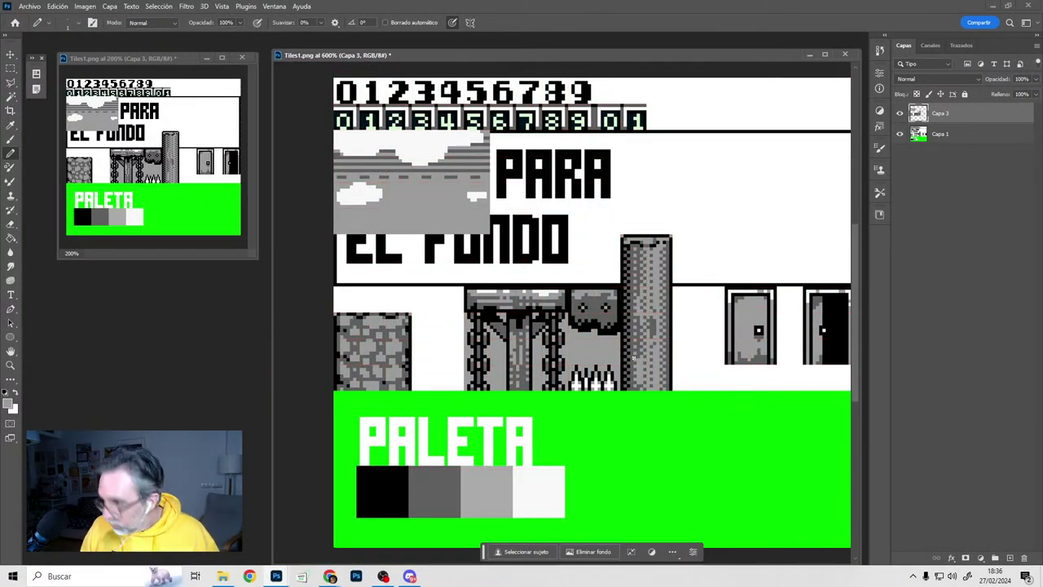
drag(564, 364, 543, 368)
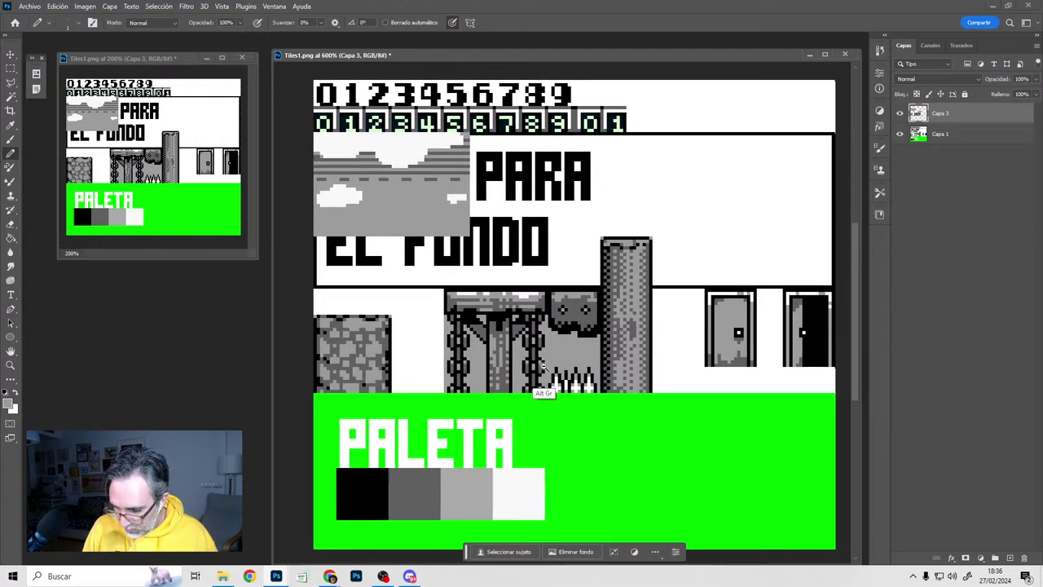
Examine the stone, chain, spike, column and door tiles and the cloudy sky background in Tiles1.png
alt+click(544, 367)
ctrl+click(441, 386)
alt+scroll(417, 388, up, 2)
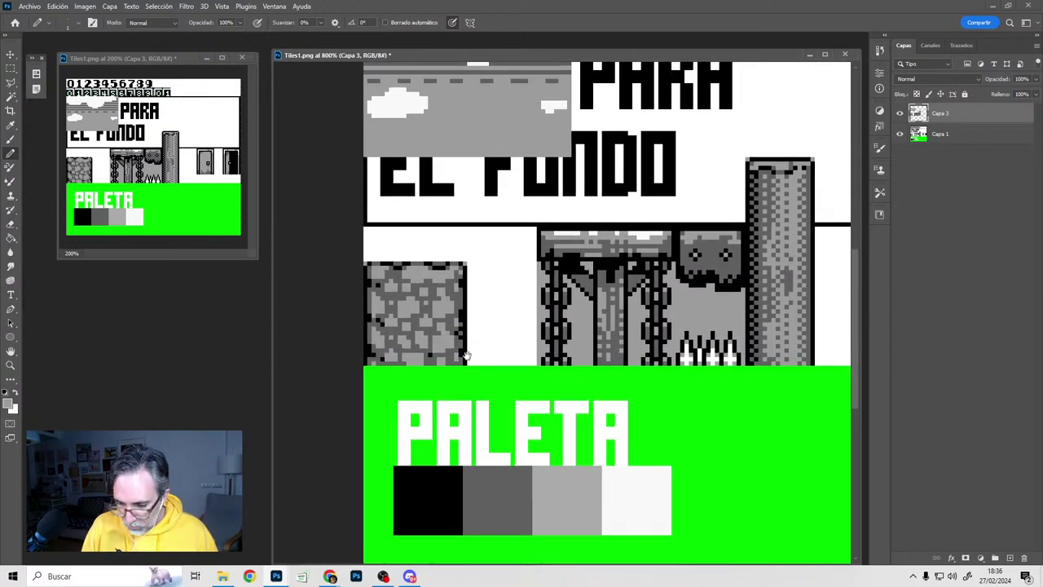
drag(486, 327, 379, 312)
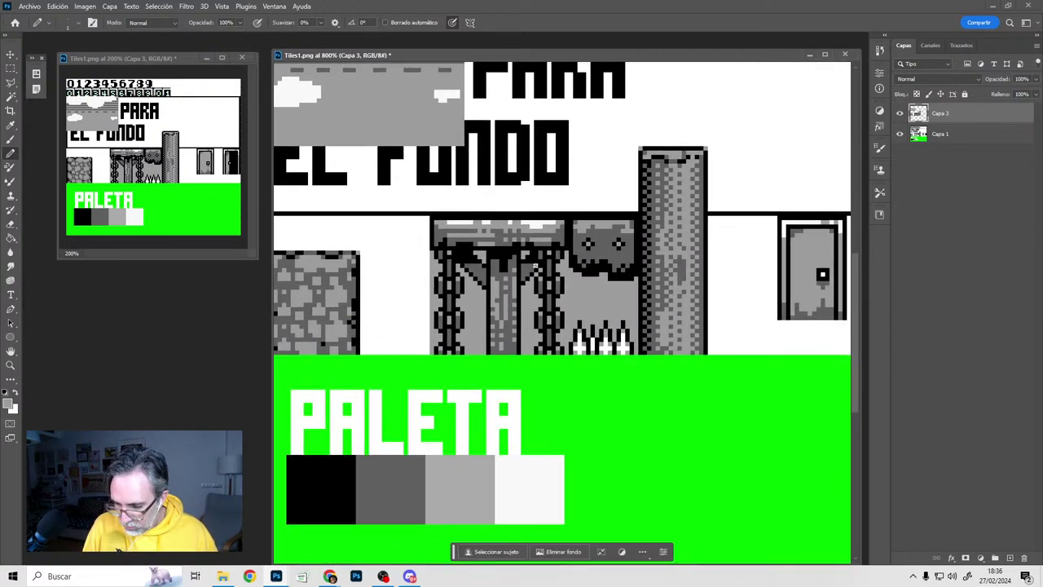
scroll(711, 254, right, 2)
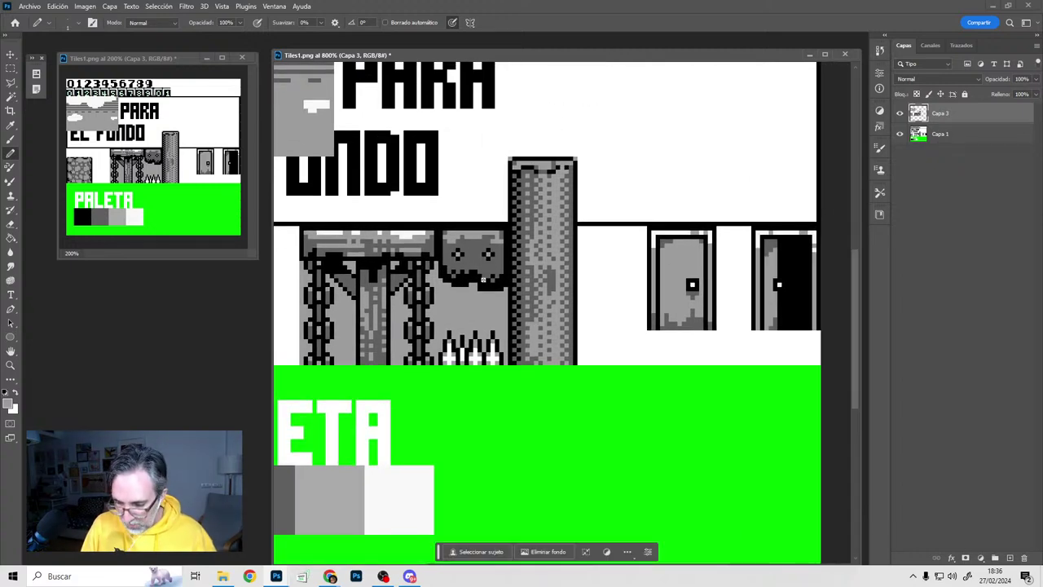
scroll(466, 163, right, 2)
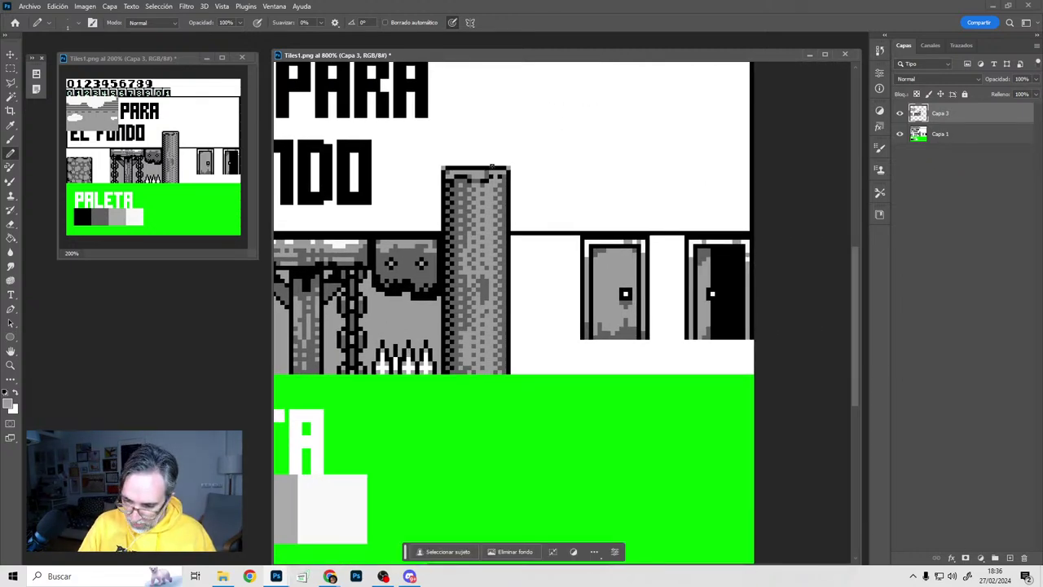
drag(401, 261, 729, 402)
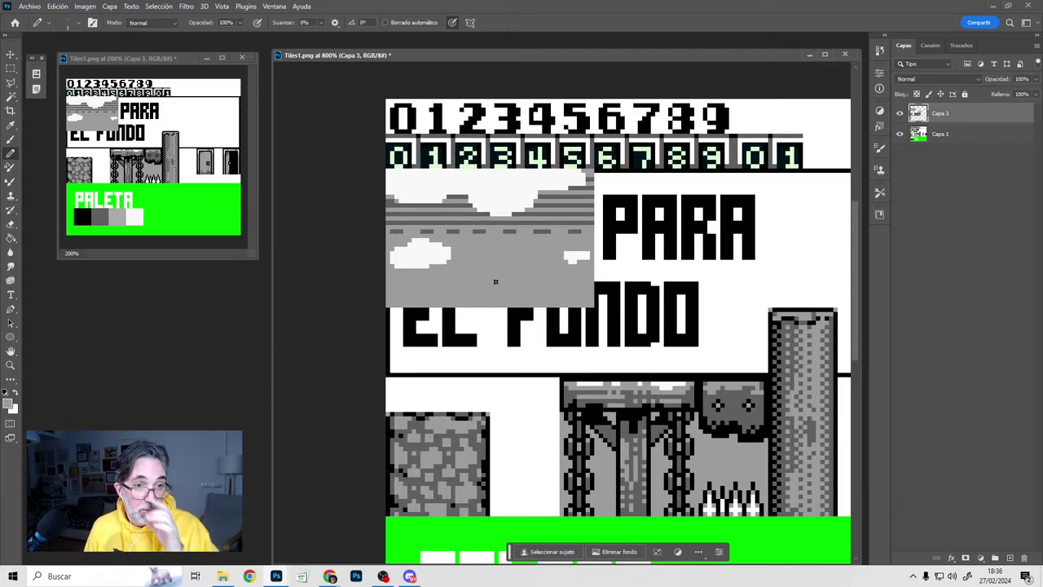
alt+scroll(610, 310, down, 2)
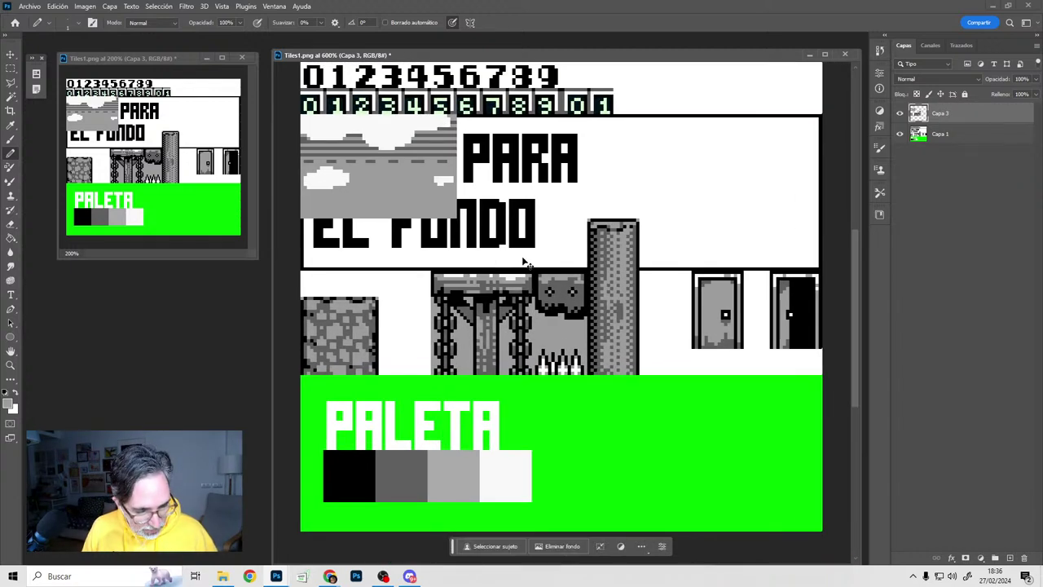
Save a PNG copy of the tileset over the existing Tiles1.png in the 27-02-2024 folder
key(ctrl+alt+s)
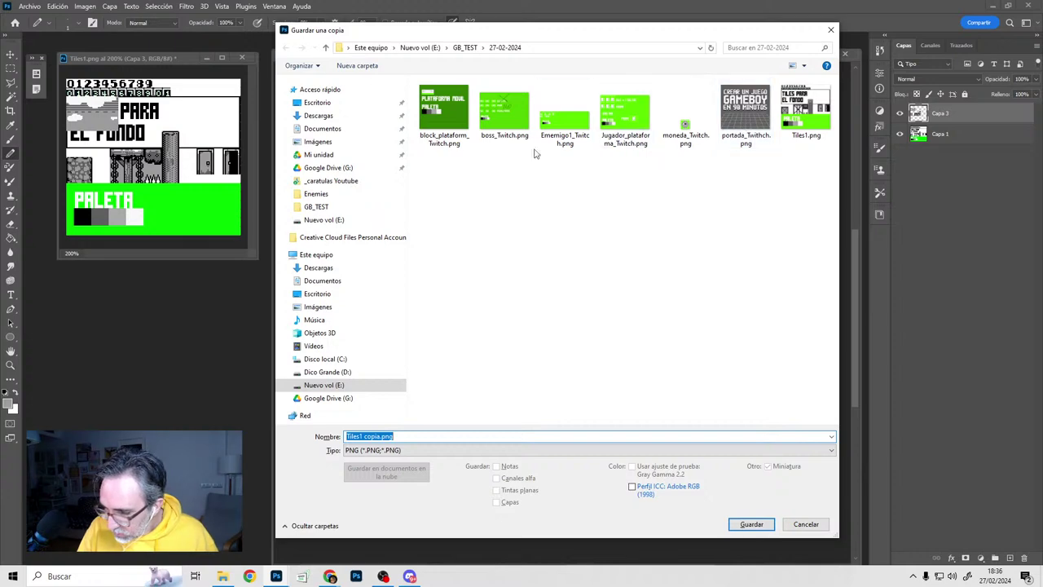
double_click(804, 122)
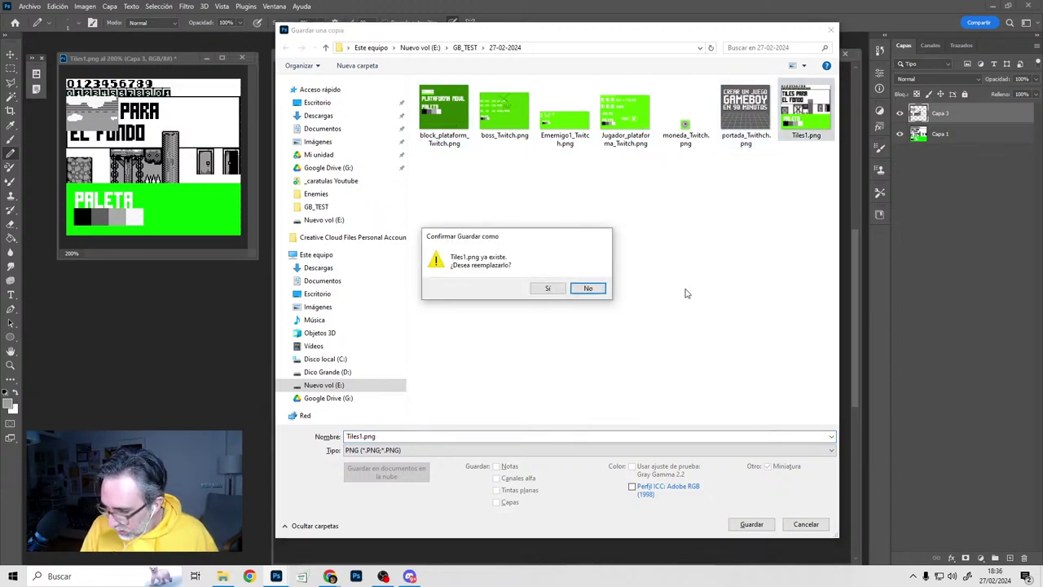
click(558, 286)
click(621, 171)
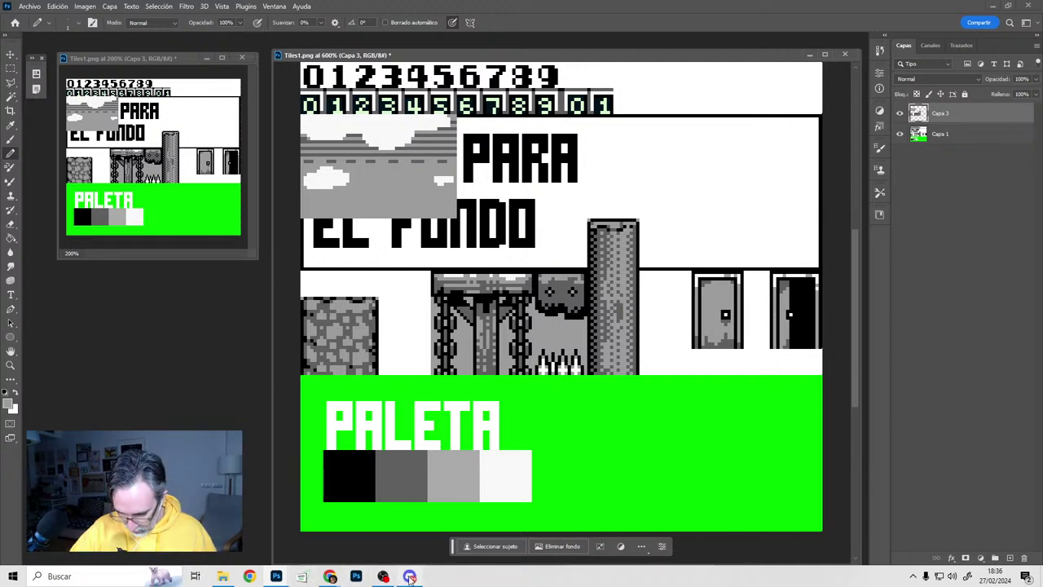
click(410, 576)
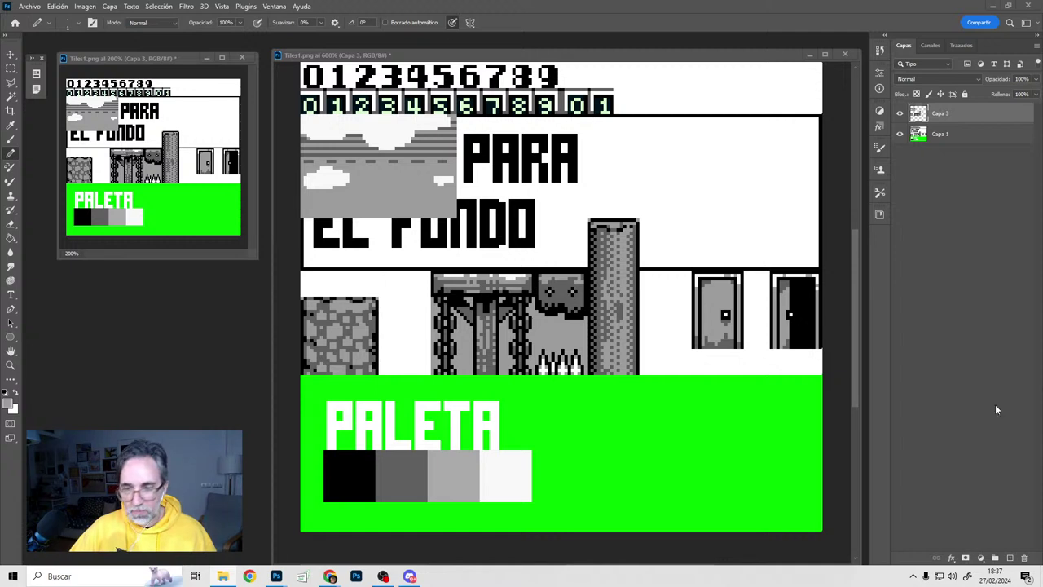
Close the enlarged Tiles1.png view and open Jugador_plataforma_Twitch.png in Photoshop
click(203, 391)
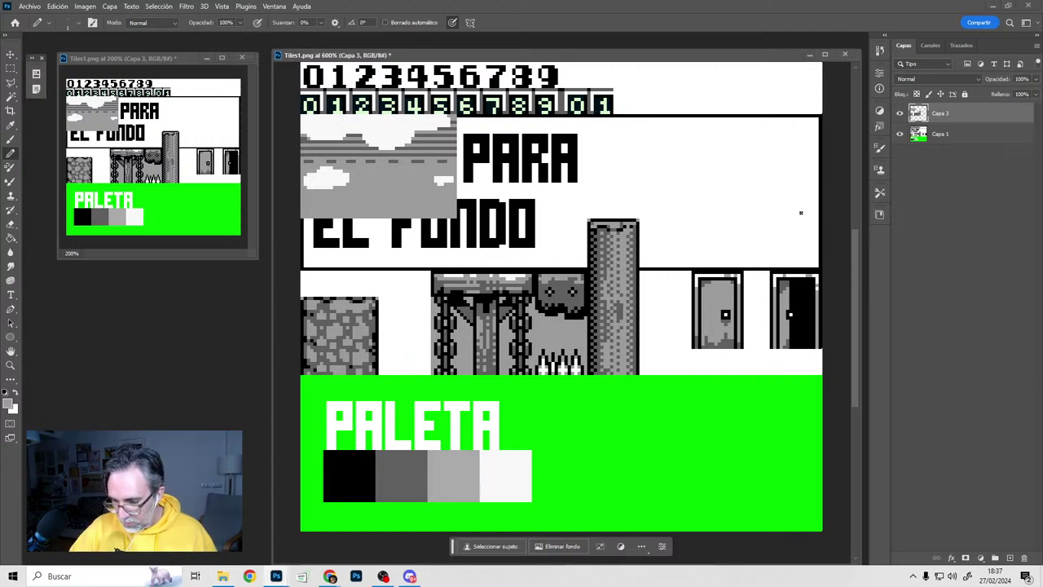
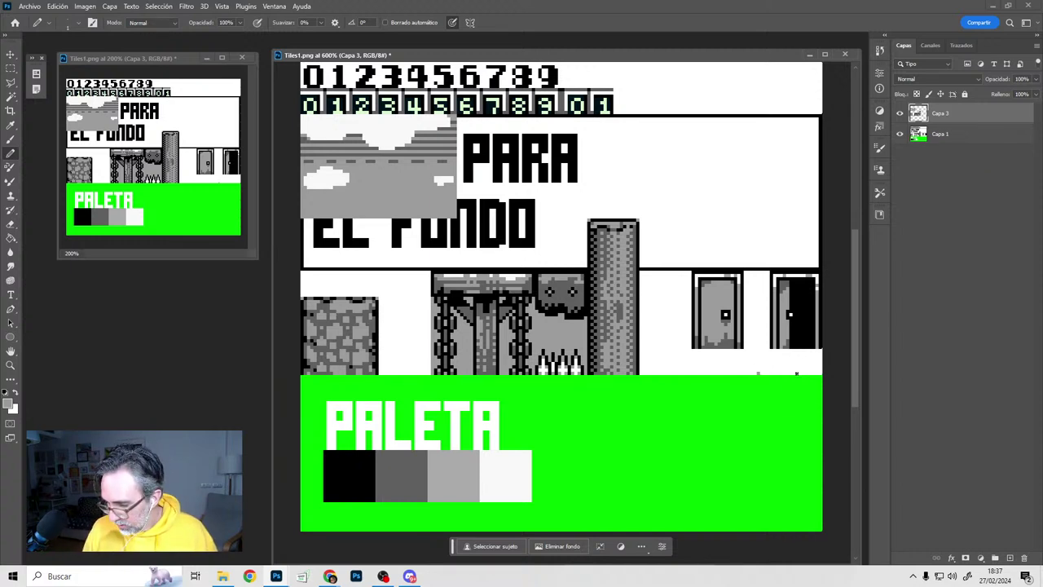
click(845, 56)
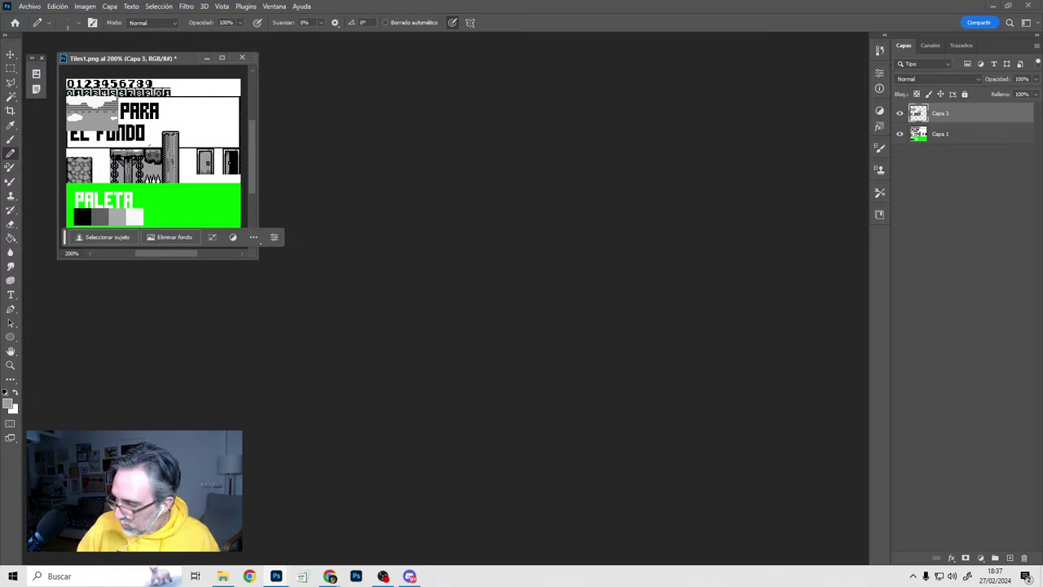
click(223, 576)
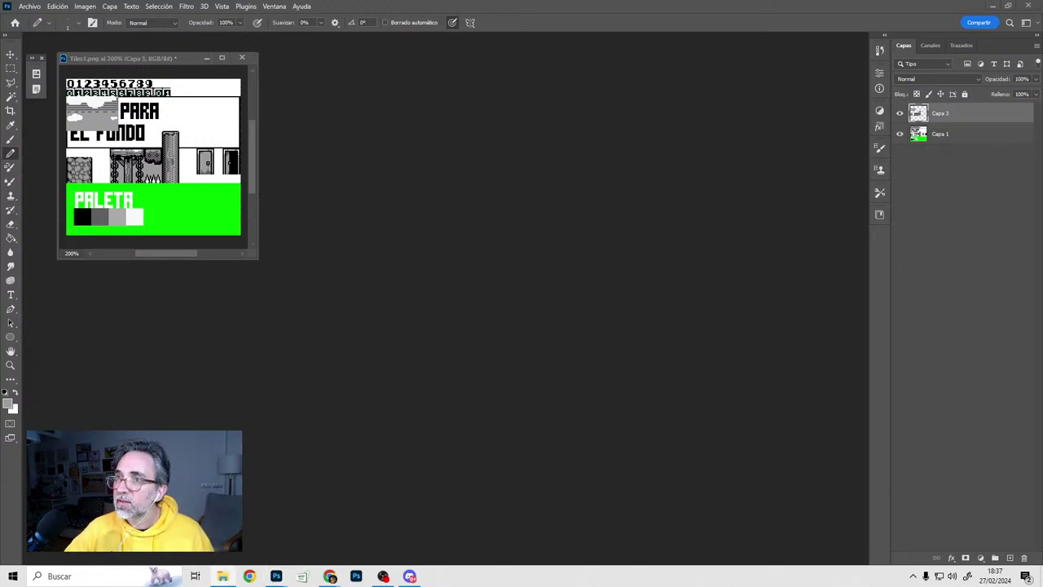
drag(1042, 283, 589, 284)
click(583, 261)
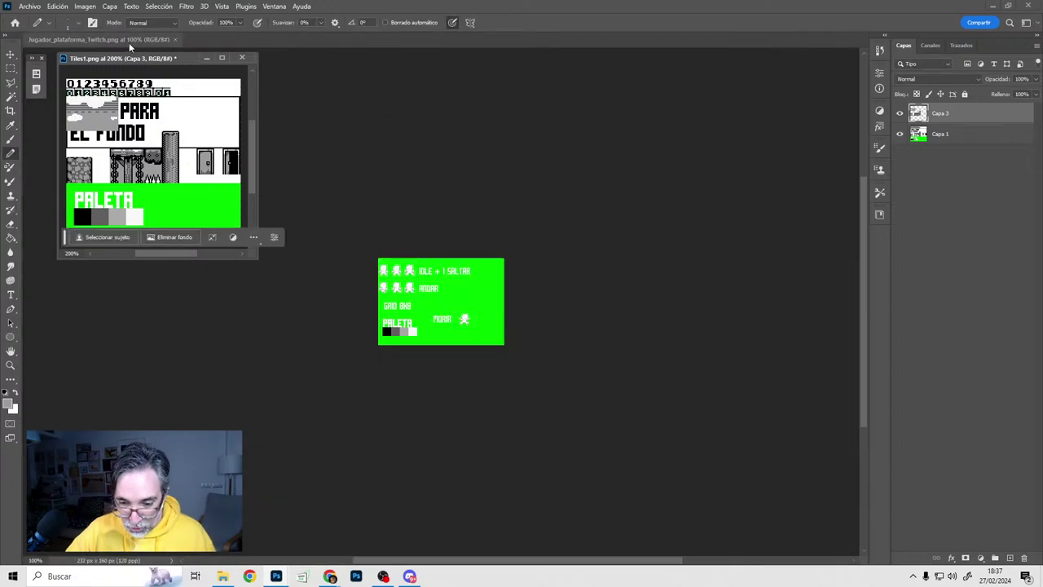
Float Jugador_plataforma_Twitch.png in its own window, enlarge it over the empty workspace and examine the idle and walking sprites
drag(129, 42, 336, 55)
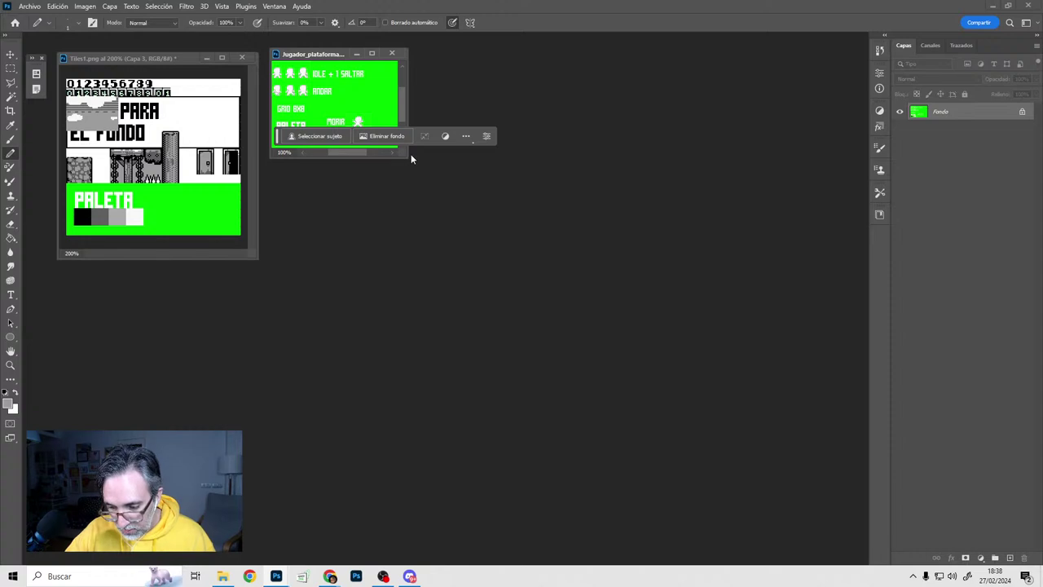
drag(407, 155, 855, 538)
ctrl+click(513, 272)
ctrl+click(513, 273)
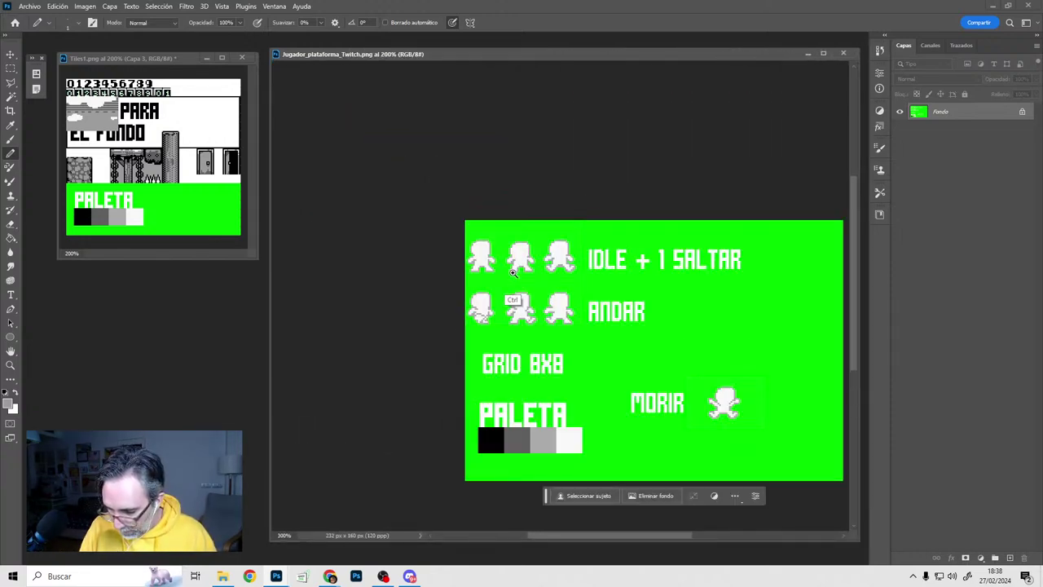
ctrl+scroll(514, 273, up, 2)
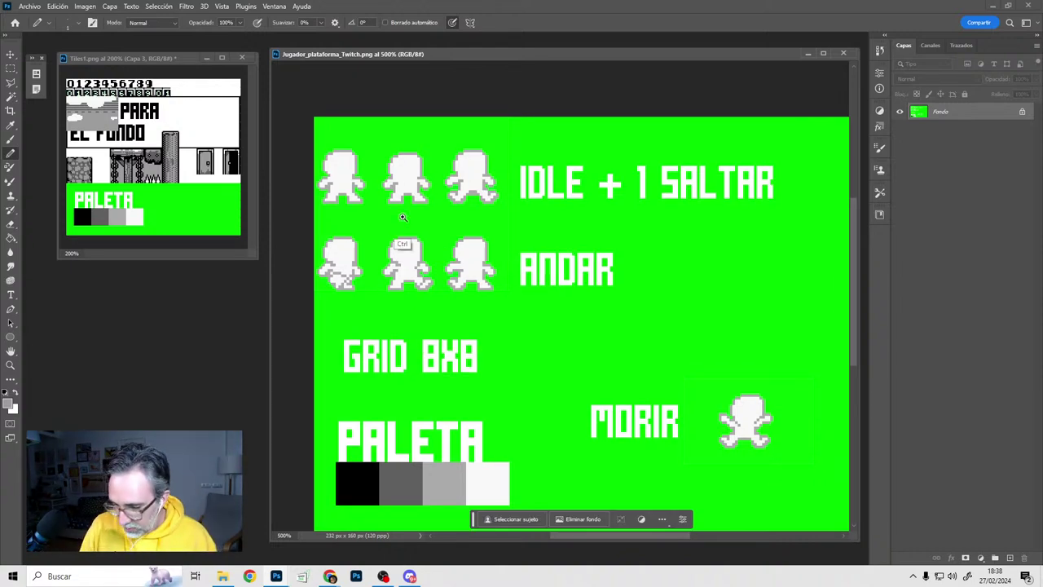
ctrl+scroll(389, 232, up, 3)
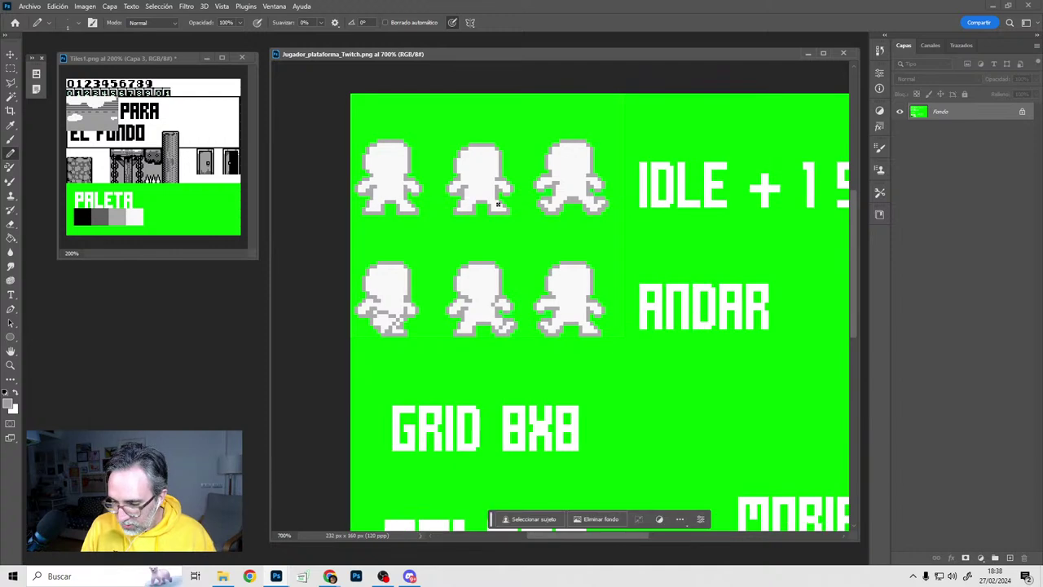
ctrl+scroll(472, 269, down, 2)
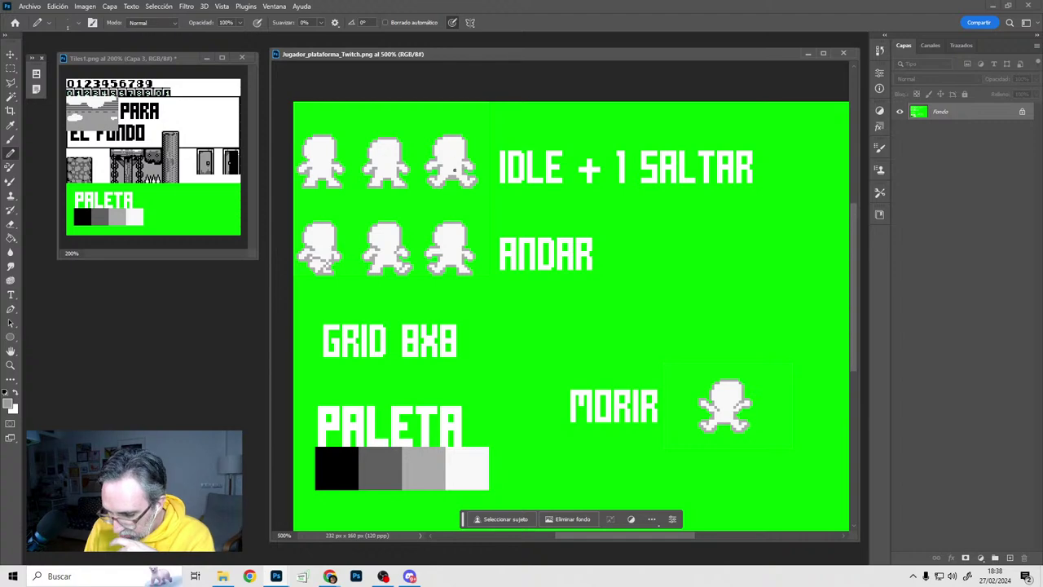
Add a new layer above Fondo and pick black from the PALETA swatches as the drawing colour
click(1009, 557)
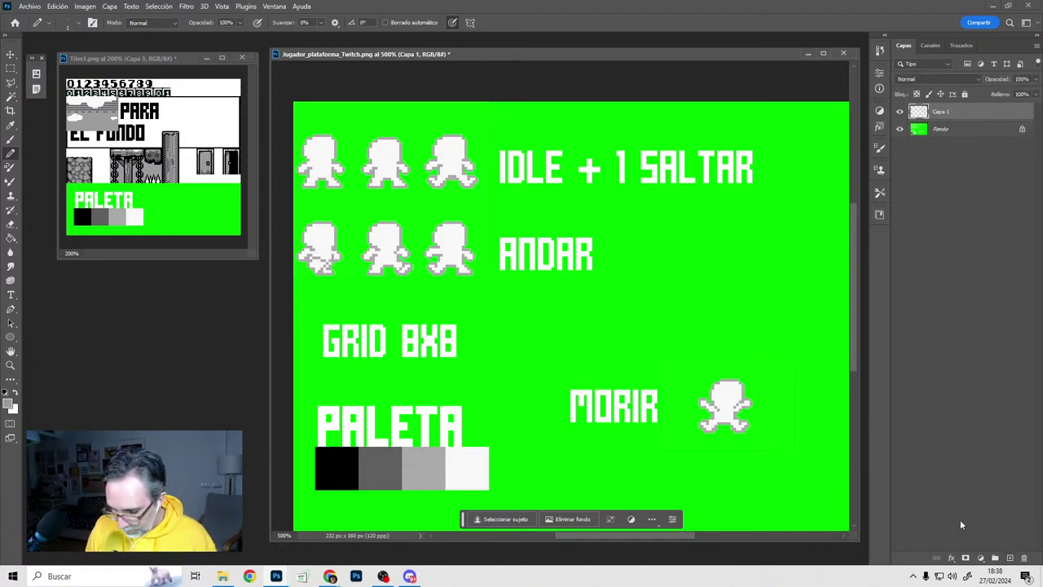
alt+click(340, 462)
Open a second window of the player sheet and shrink it to a small 200% preview of the six sprites over Tiles1.png
click(276, 8)
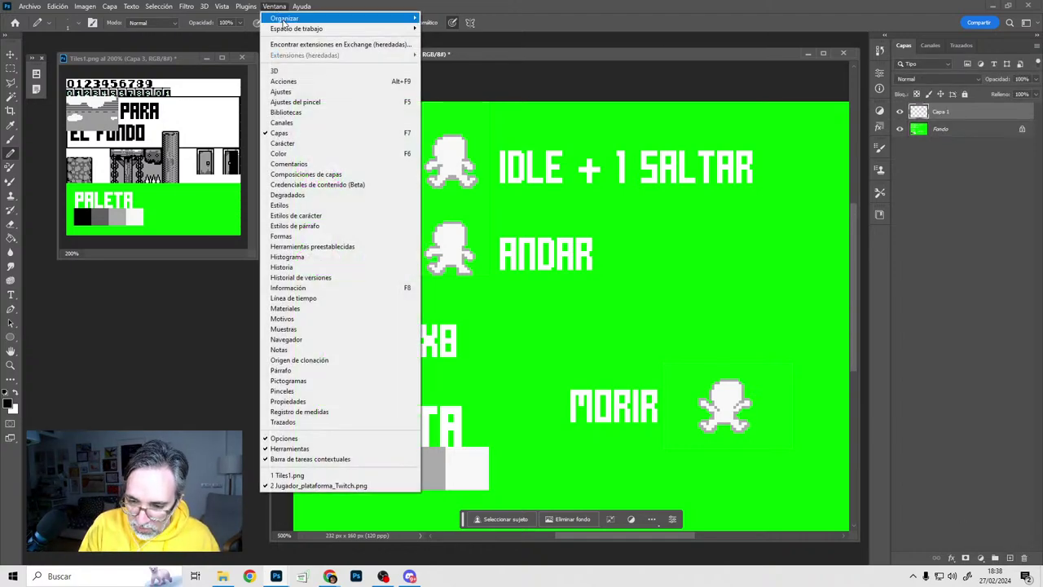
mouse_move(283, 21)
click(498, 221)
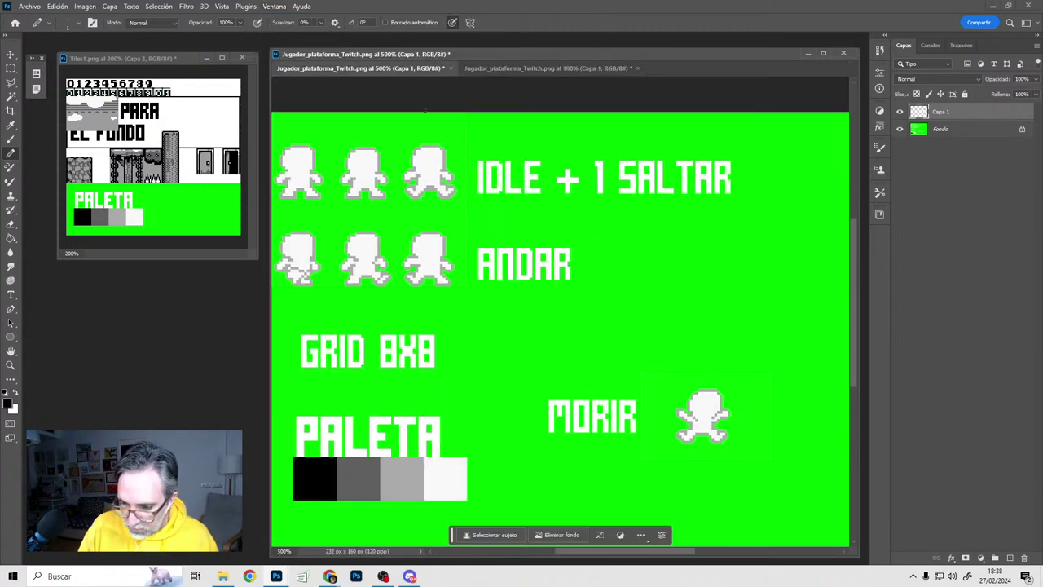
mouse_move(445, 73)
mouse_down()
mouse_move(443, 99)
mouse_move(440, 89)
mouse_up()
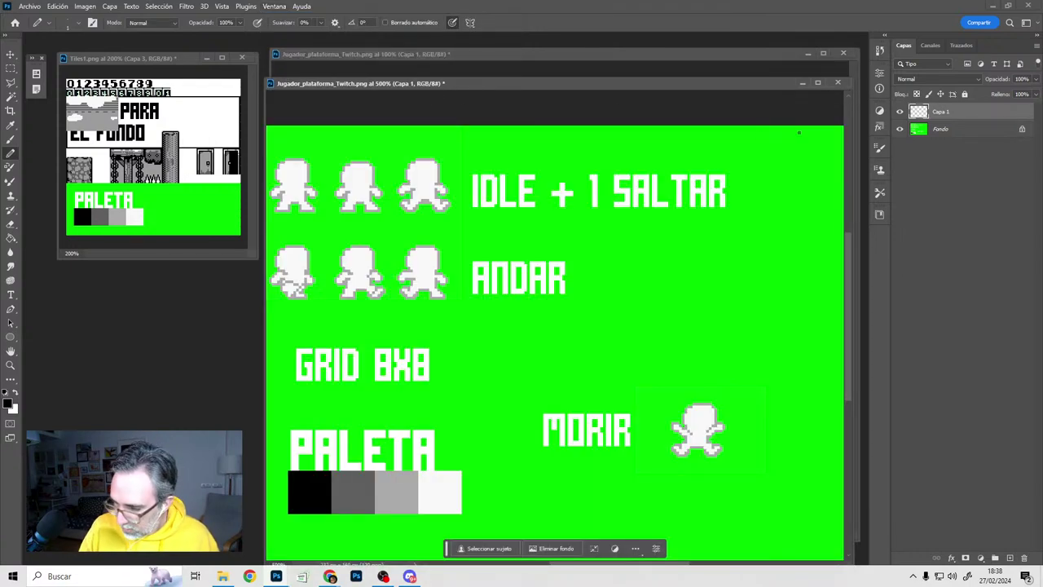
drag(853, 79, 394, 471)
drag(328, 481, 190, 192)
alt+scroll(210, 237, down, 4)
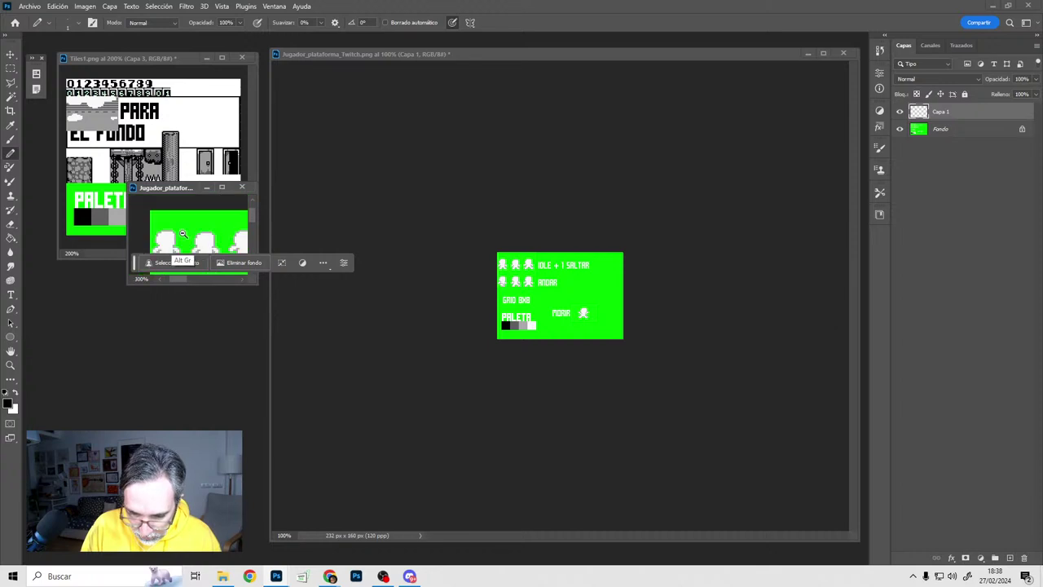
alt+scroll(210, 236, up, 3)
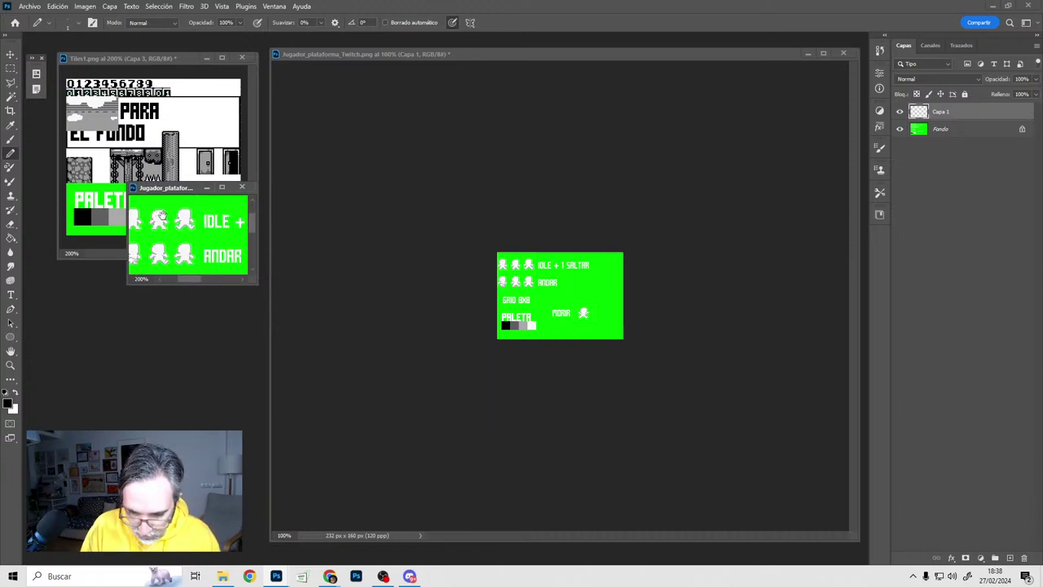
drag(257, 281, 218, 277)
Draw a black pixel face outline on the head of the first idle sprite, bulging past its front edge
alt+scroll(562, 299, up, 10)
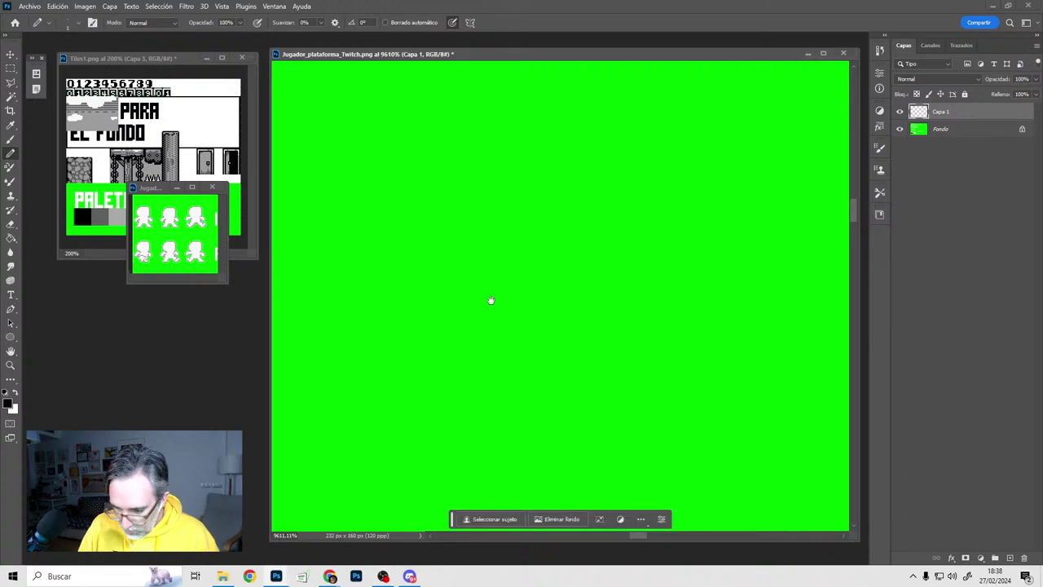
alt+scroll(556, 280, down, 3)
alt+scroll(556, 280, down, 8)
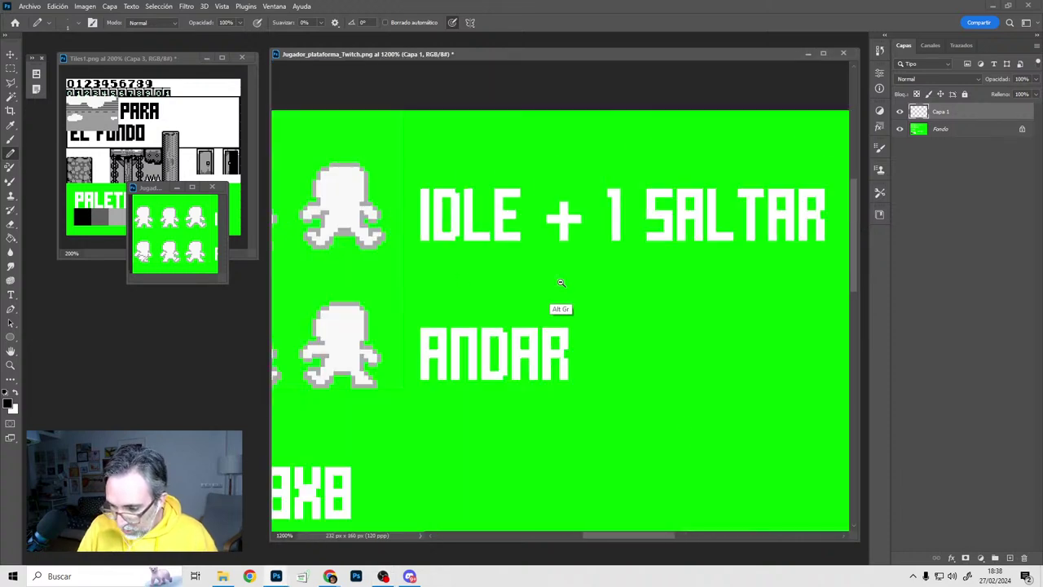
ctrl+click(421, 300)
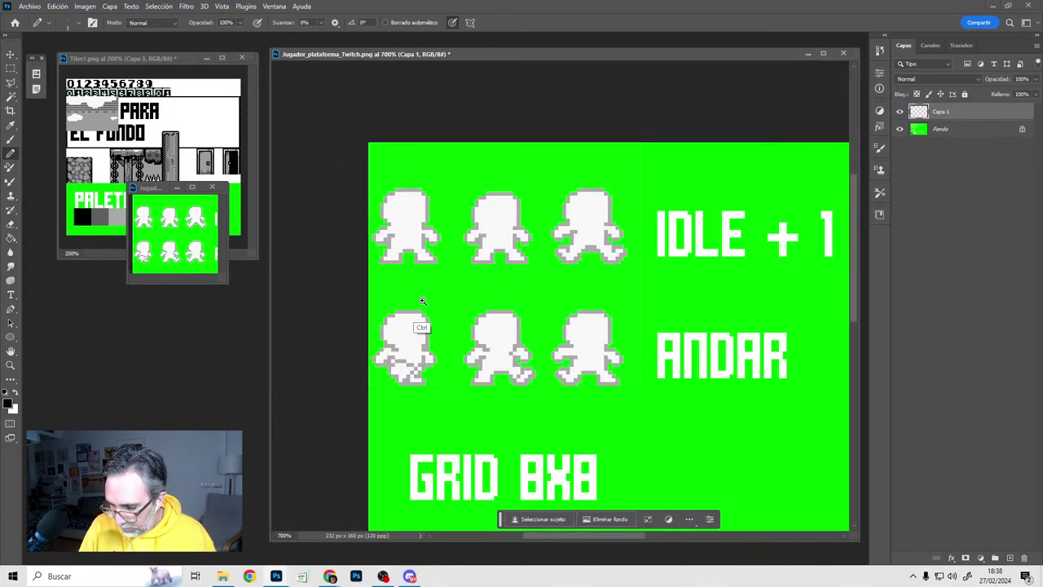
ctrl+click(421, 301)
ctrl+click(421, 300)
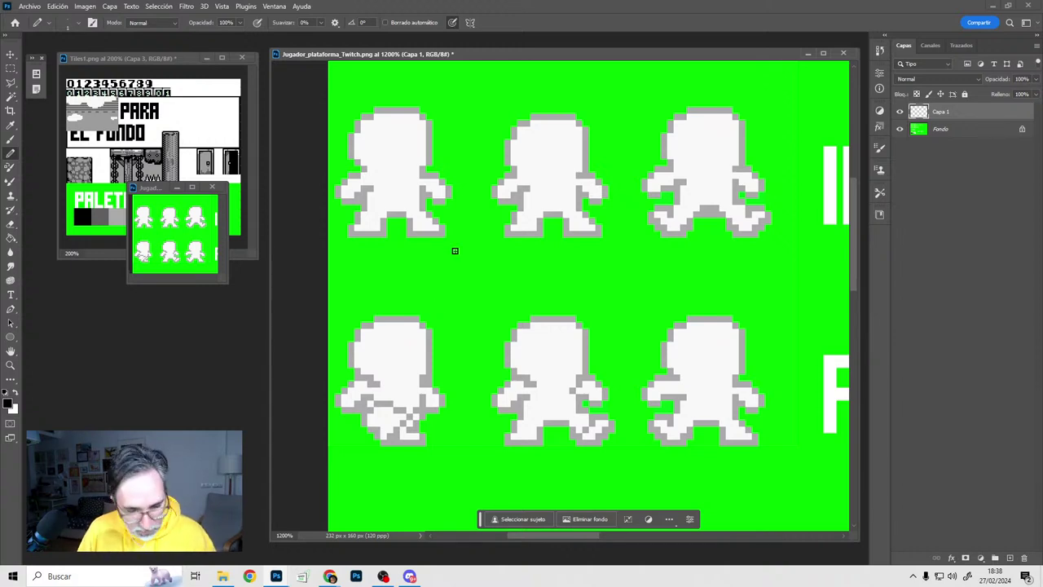
drag(463, 262, 509, 311)
ctrl+click(499, 290)
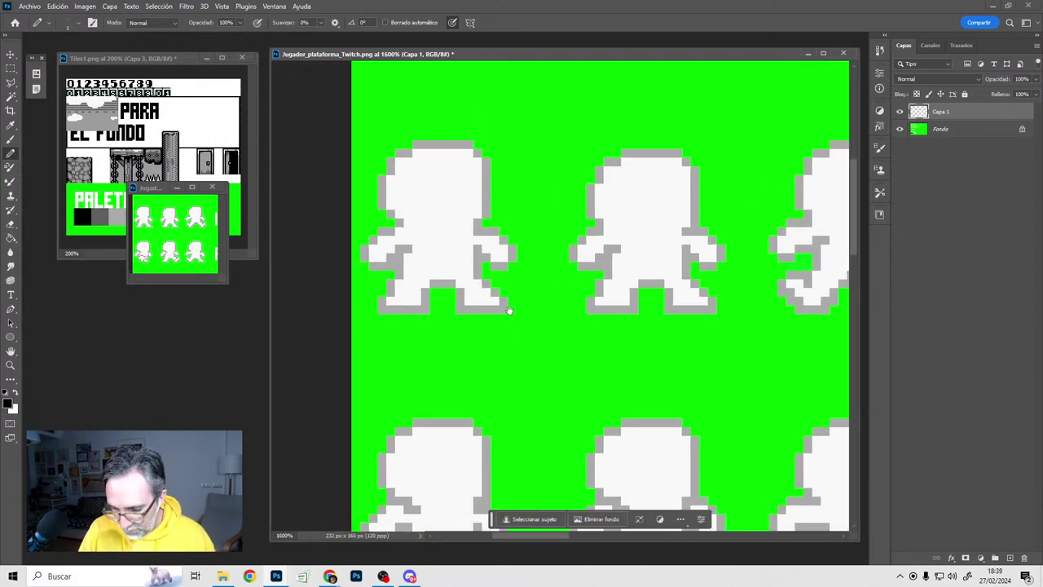
alt+click(81, 214)
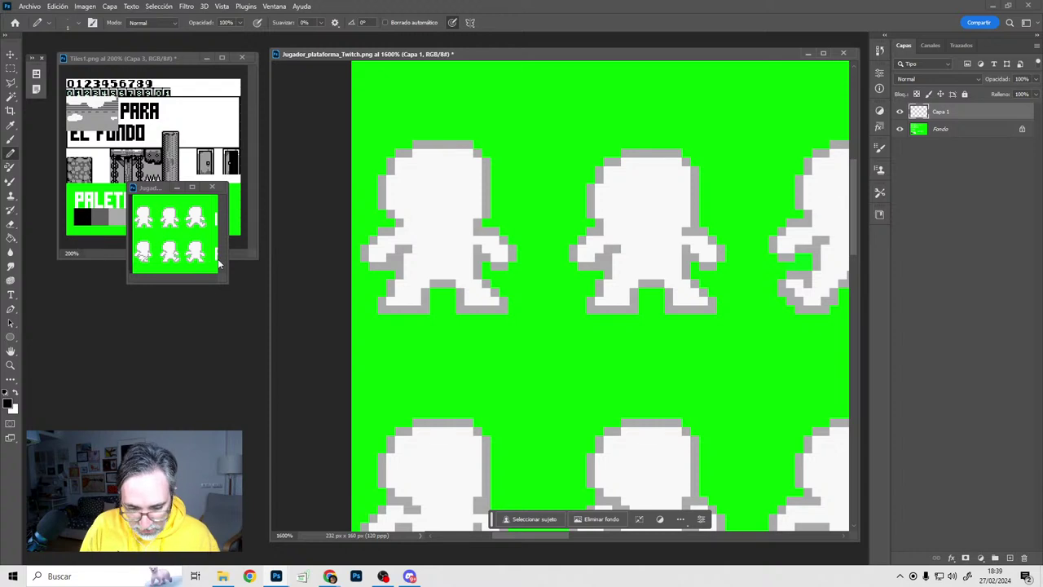
ctrl+click(443, 270)
drag(467, 273, 525, 371)
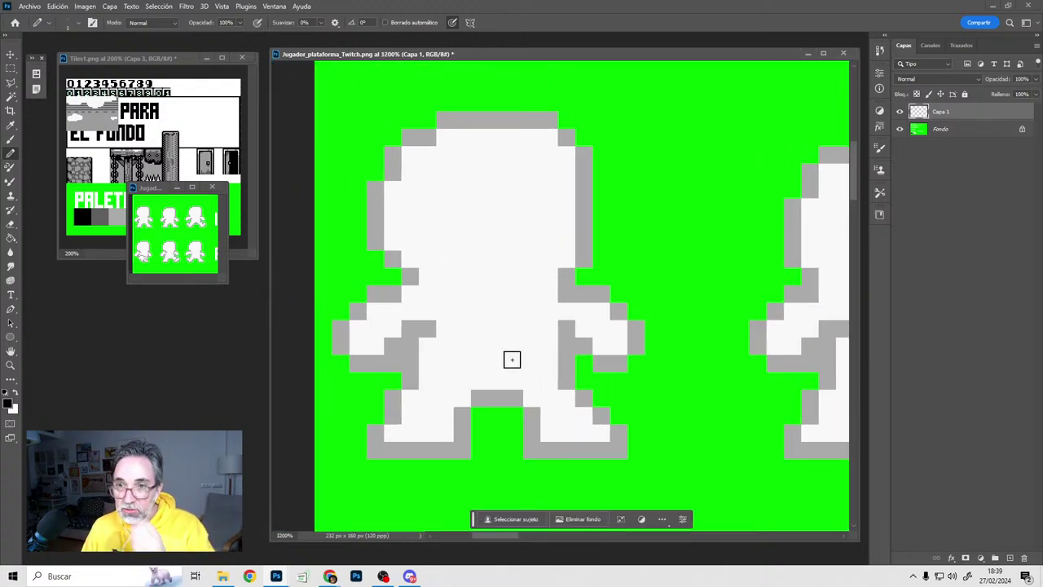
drag(568, 264, 589, 250)
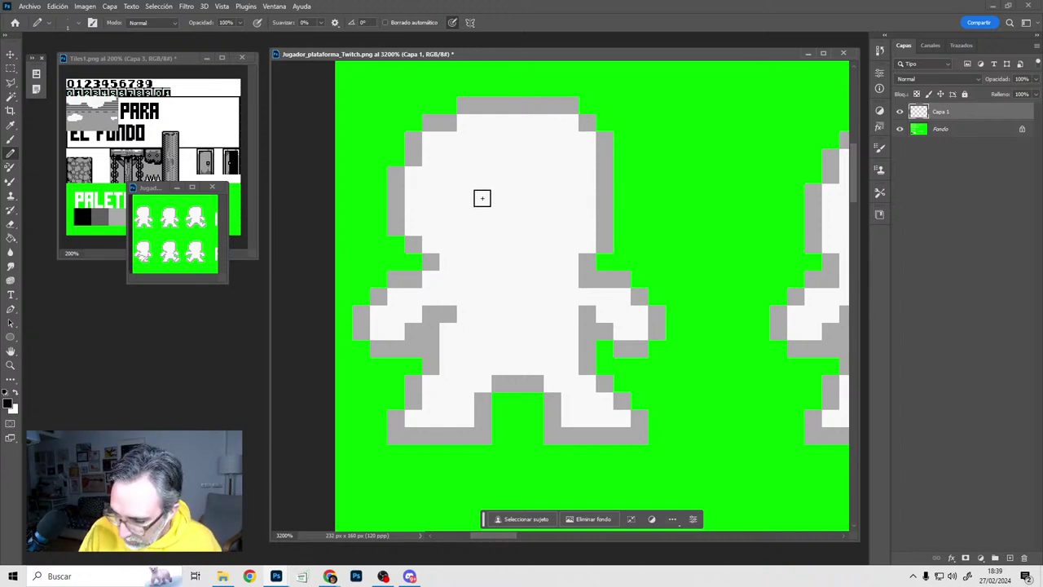
click(482, 193)
click(499, 192)
click(517, 175)
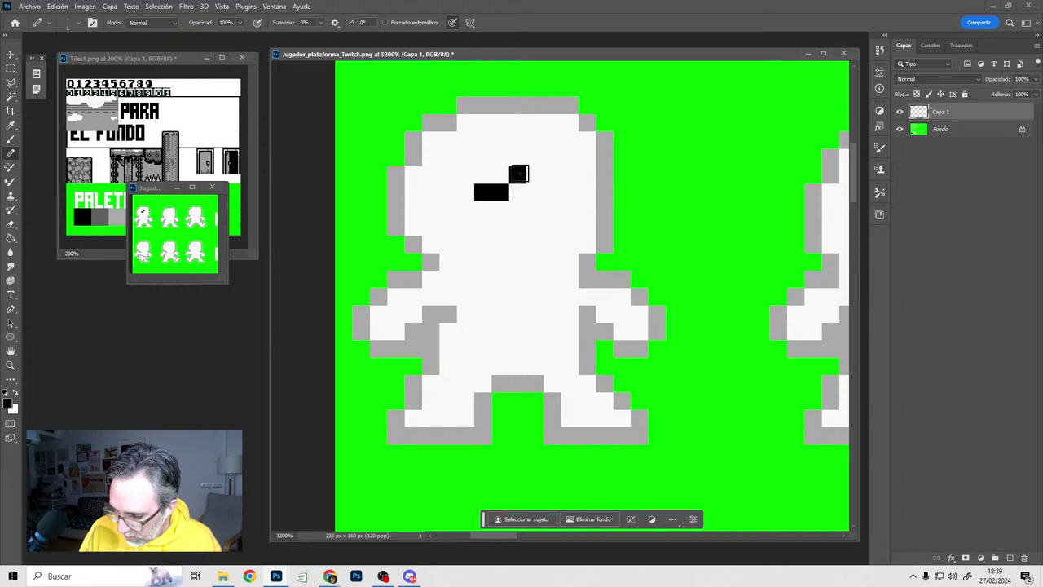
mouse_move(535, 157)
mouse_down()
mouse_move(588, 157)
mouse_move(610, 170)
mouse_move(622, 210)
mouse_up()
alt+click(592, 184)
mouse_move(604, 175)
mouse_down()
mouse_move(605, 209)
mouse_move(639, 210)
mouse_move(624, 209)
mouse_move(592, 258)
mouse_move(521, 241)
mouse_move(484, 211)
mouse_up()
Draw two vertical black eyes inside the first sprite's face and complete the bottom of the face outline
alt+click(620, 195)
alt+click(604, 198)
key(x)
mouse_move(558, 191)
mouse_down()
mouse_move(568, 211)
mouse_move(552, 195)
mouse_move(552, 230)
mouse_move(600, 221)
mouse_move(603, 230)
mouse_move(570, 215)
mouse_move(569, 228)
mouse_move(554, 231)
mouse_up()
key(x)
key(x)
alt+click(575, 197)
alt+click(558, 212)
alt+click(568, 180)
key(x)
click(587, 261)
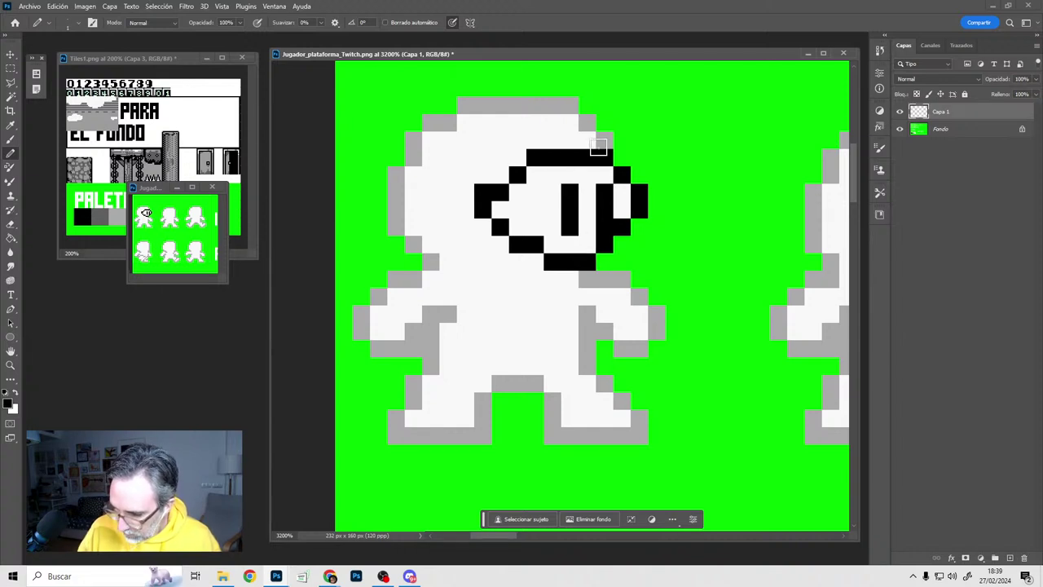
Outline the top and back of the first sprite's head in black and round its upper front corner with green pixels
click(584, 137)
mouse_move(584, 137)
mouse_down()
mouse_move(570, 105)
mouse_move(461, 109)
mouse_move(432, 132)
mouse_move(429, 175)
mouse_up()
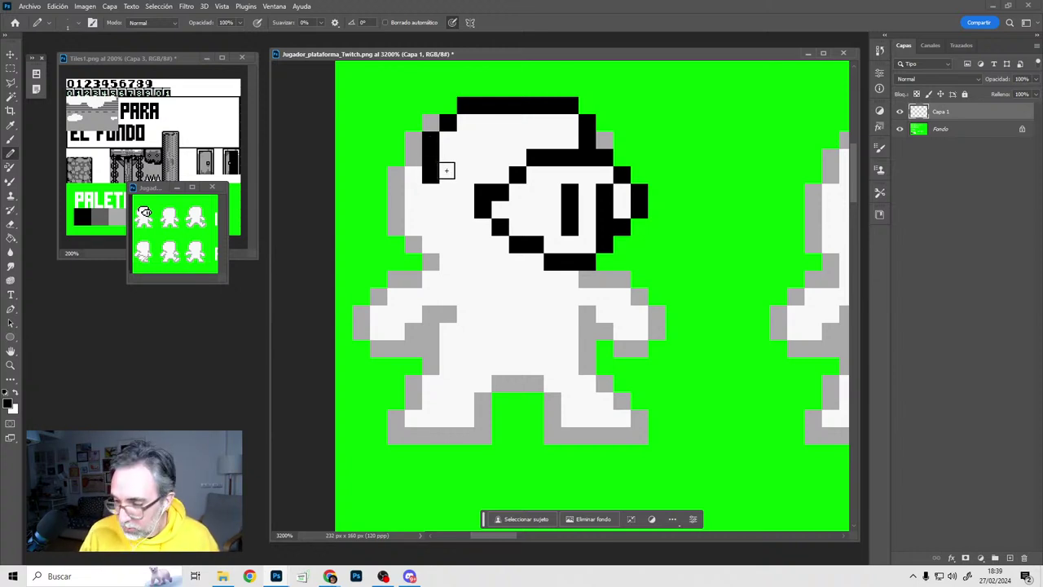
click(569, 122)
key(x)
click(587, 122)
click(569, 105)
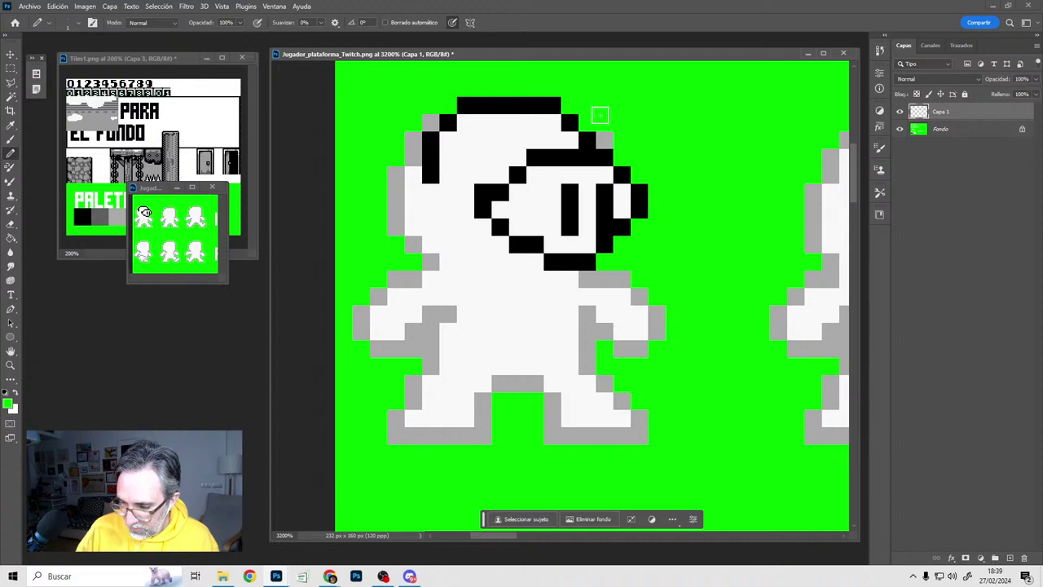
Check the first sprite's new head against the grid, showing and hiding the grid
drag(601, 167, 677, 242)
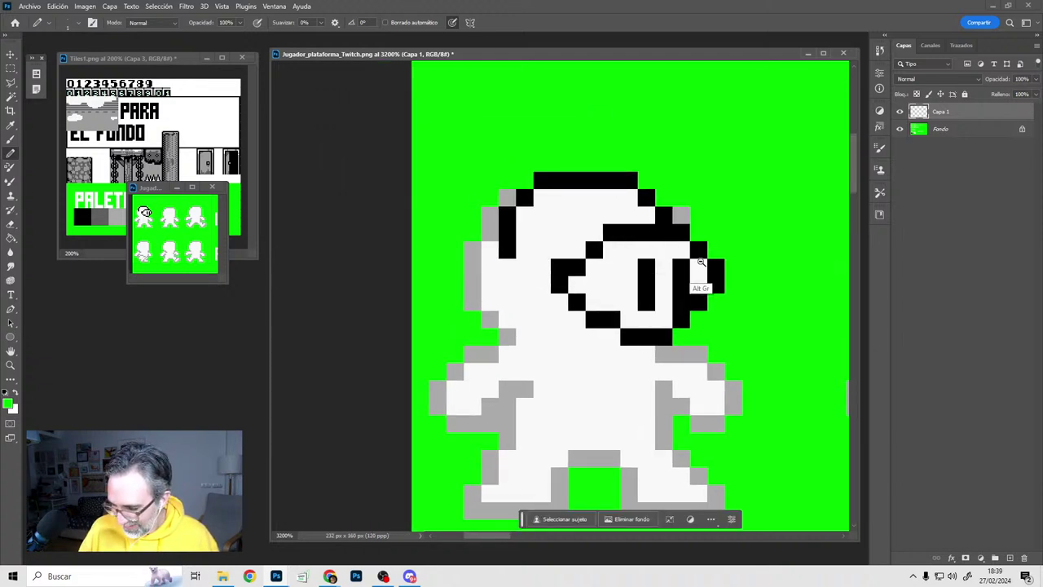
ctrl+alt+click(702, 261)
ctrl+alt+click(701, 262)
drag(723, 287, 577, 271)
key(ctrl+apostrophe)
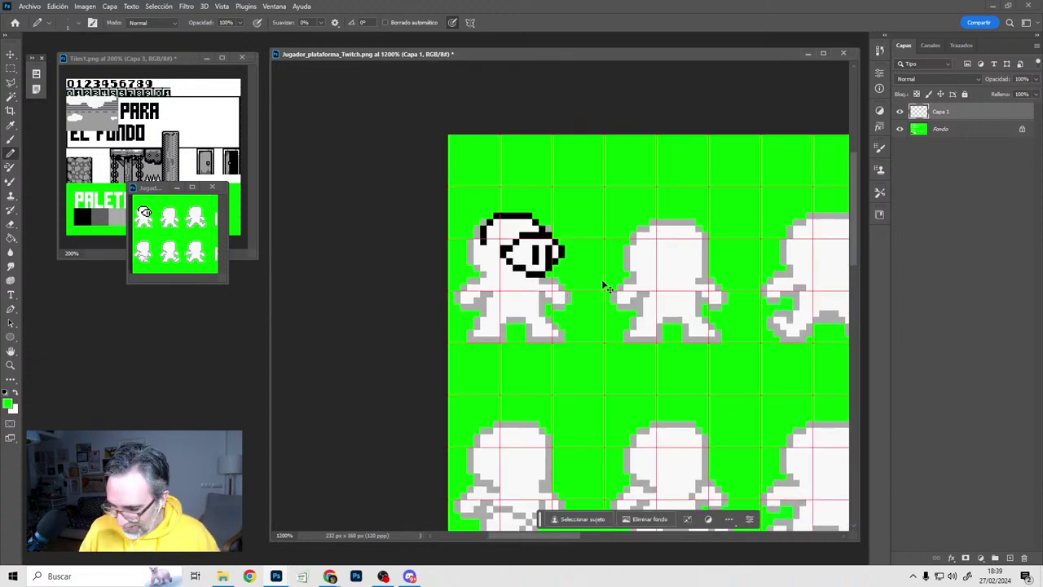
key(ctrl+apostrophe)
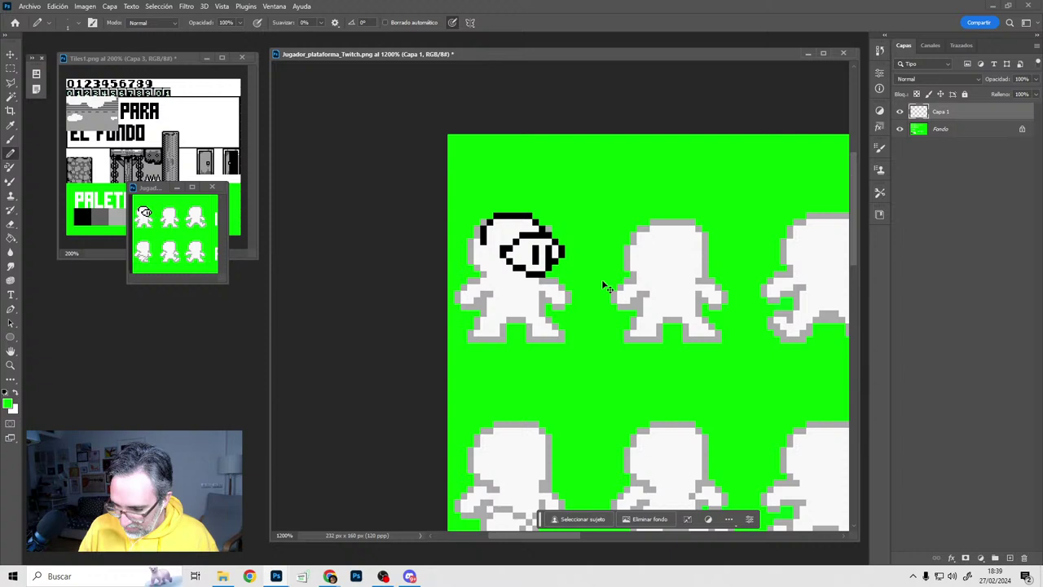
Reshape the rear lower edge of the first sprite's face outline into a squarer corner with black and white pixels
ctrl+click(507, 226)
ctrl+click(513, 230)
drag(576, 253, 618, 223)
ctrl+alt+click(619, 228)
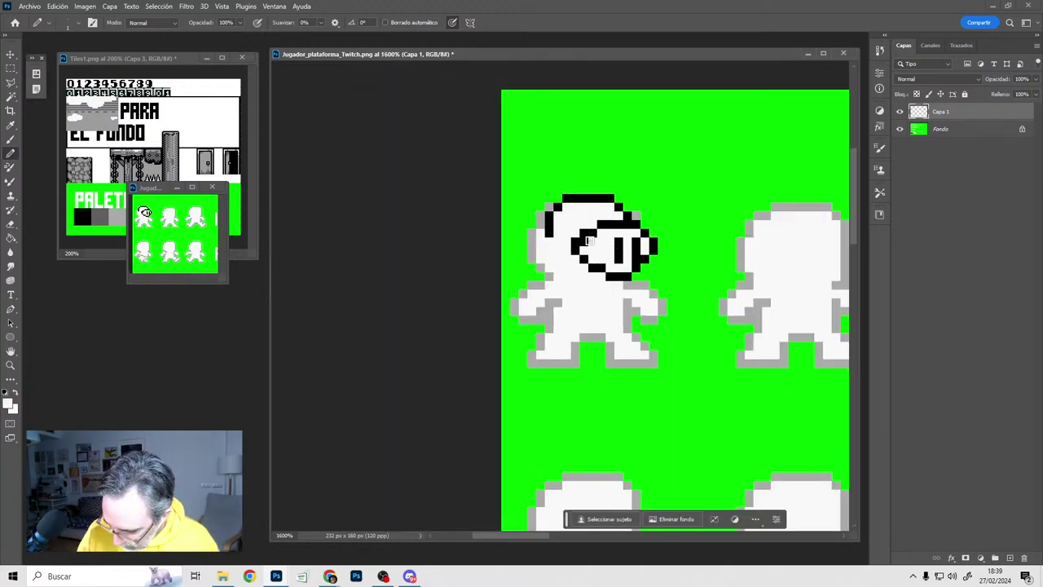
click(584, 268)
click(575, 259)
key(x)
click(584, 259)
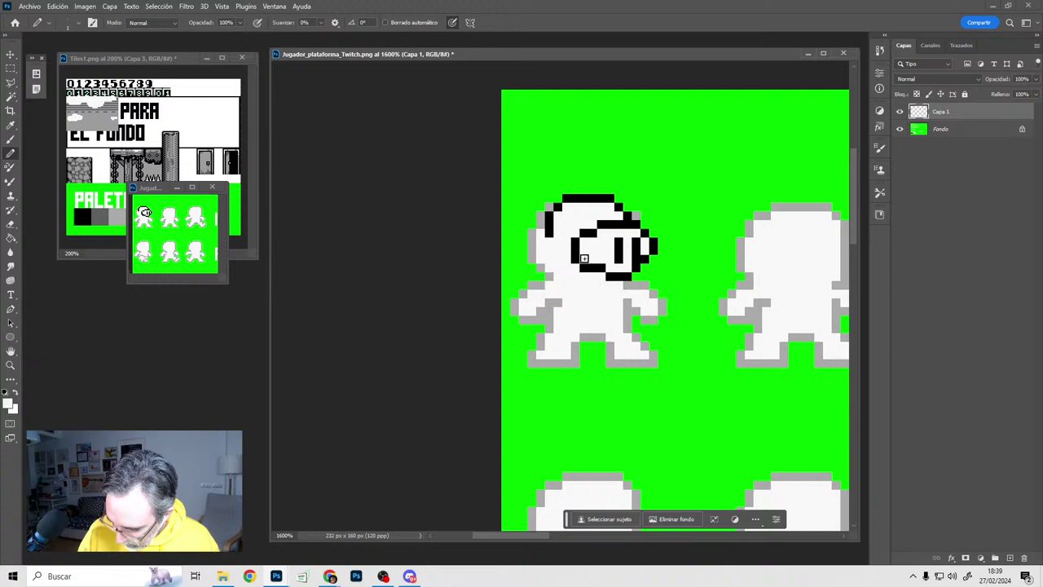
Add a one-pixel black notch inside the rear edge of the first sprite's face, erasing the extra pixel in white
key(x)
click(592, 250)
click(584, 251)
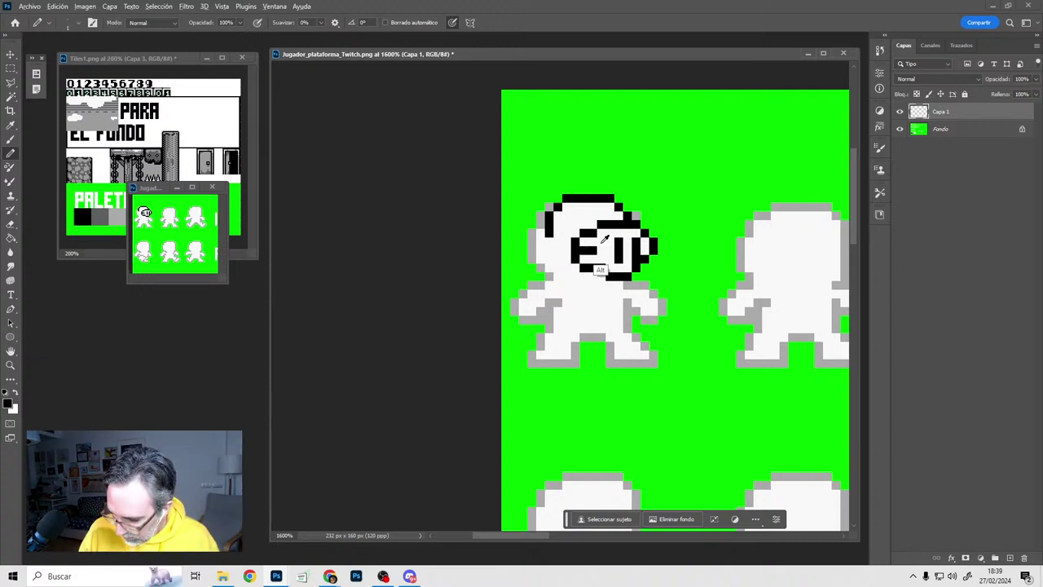
key(x)
click(593, 250)
drag(668, 270, 610, 259)
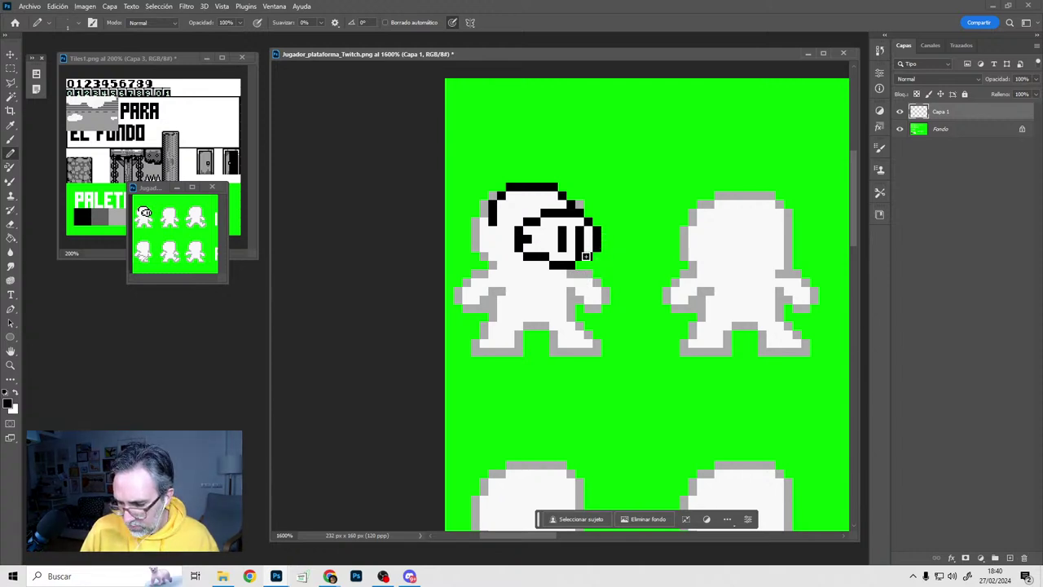
Redraw the front edge of the first sprite's face with black and green pixels, tapering it into a short point
alt+click(590, 222)
alt+click(588, 225)
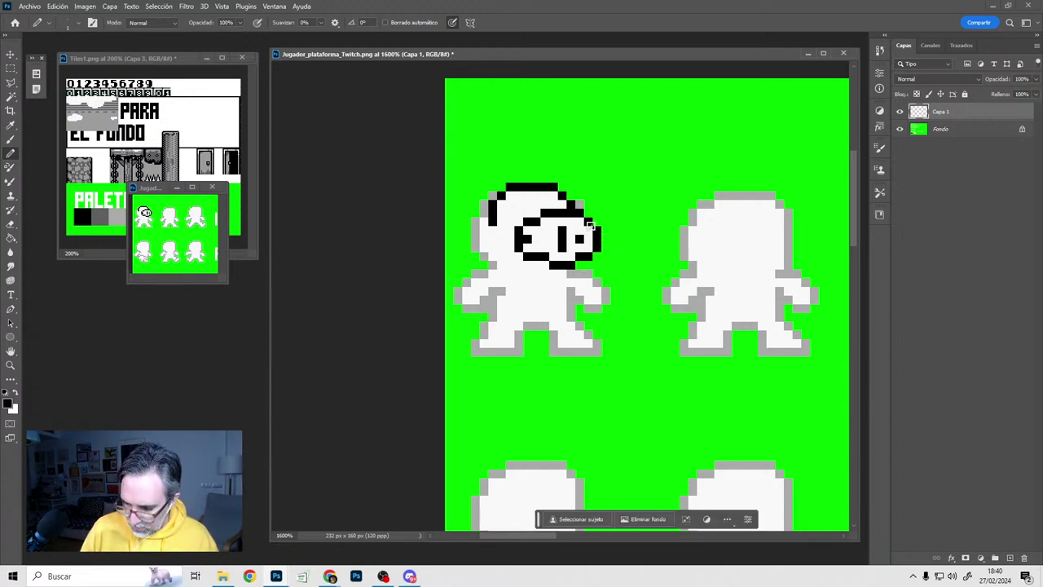
alt+click(595, 254)
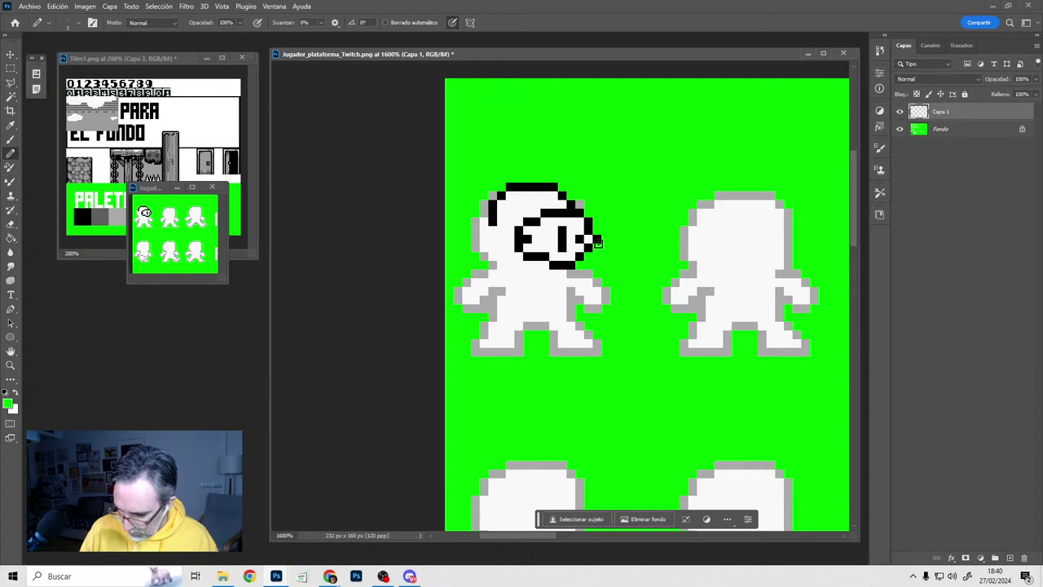
alt+click(590, 229)
click(596, 230)
alt+click(580, 231)
click(588, 230)
drag(601, 252, 591, 254)
Outline the back and lower rear edge of the first sprite's helmet in black and recut the face's lower rear edge diagonally
key(x)
click(542, 252)
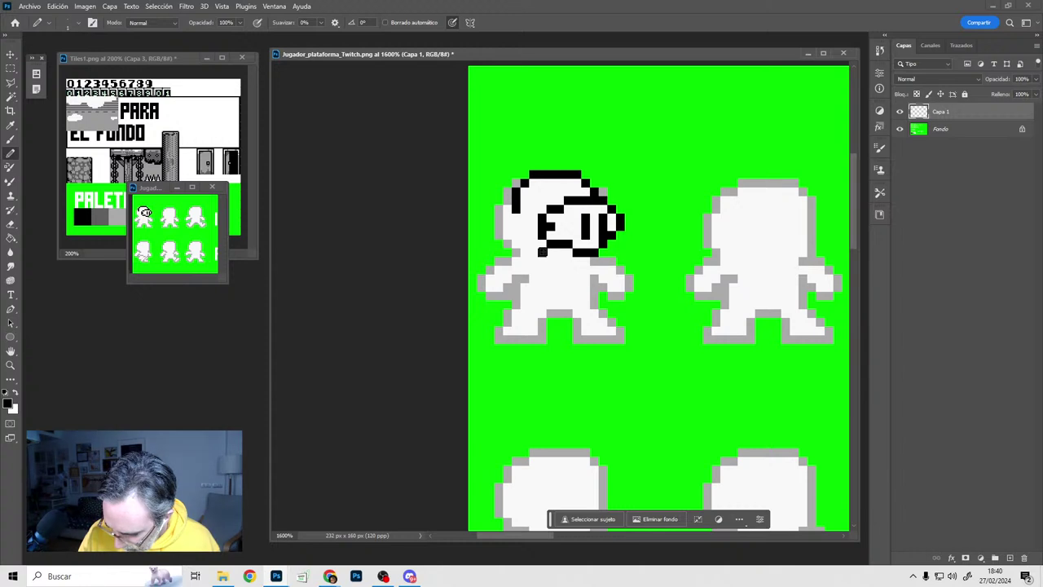
drag(522, 230, 515, 212)
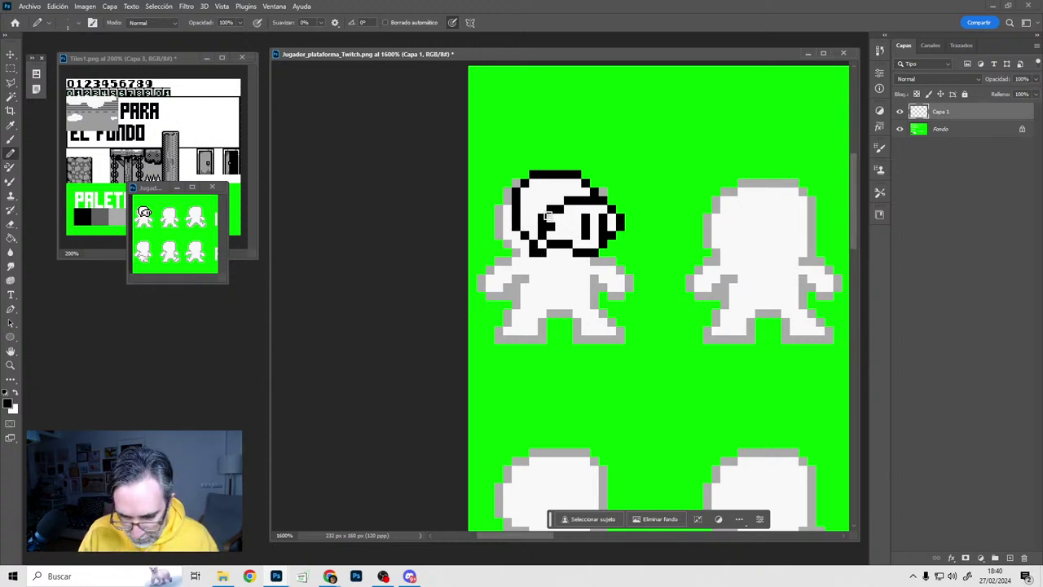
drag(549, 214, 560, 214)
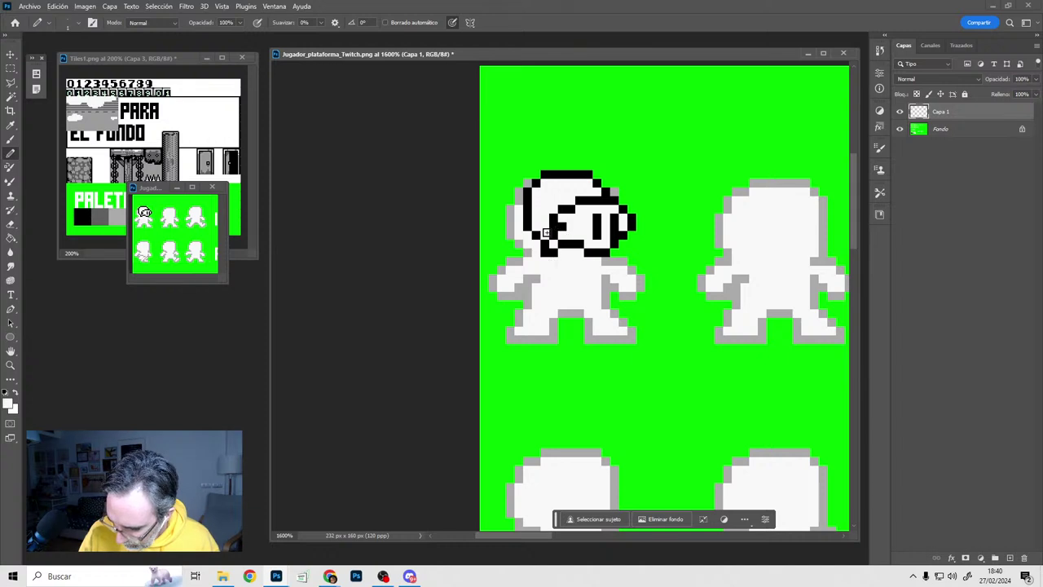
key(alt)
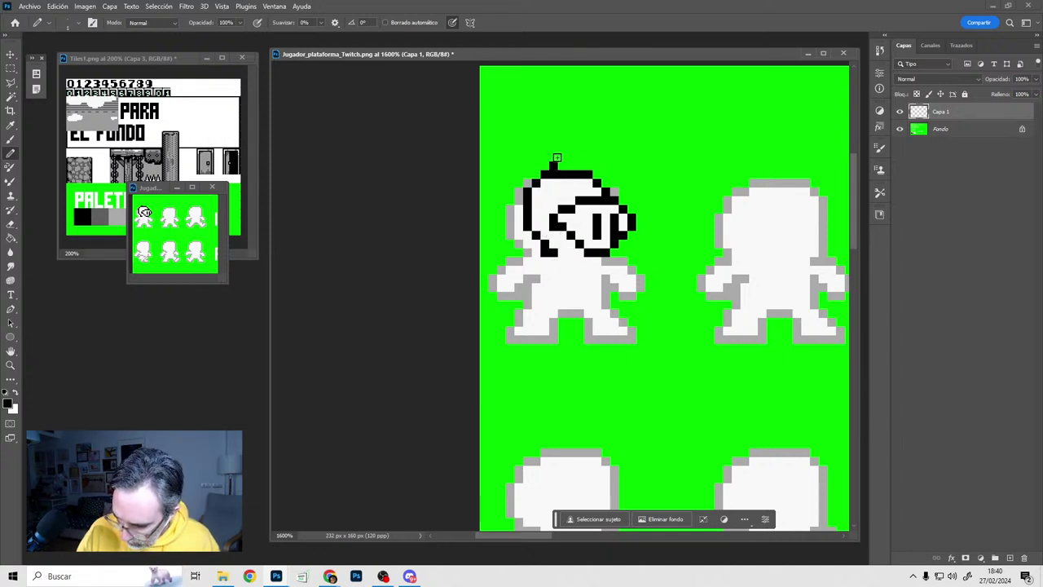
Draw a solid black plume sweeping backward from the top of the first sprite's helmet, clearing the template pixels beneath it with green
mouse_move(560, 159)
mouse_down()
mouse_move(516, 145)
mouse_move(502, 185)
mouse_move(527, 176)
mouse_move(527, 167)
mouse_move(510, 173)
mouse_move(542, 149)
mouse_up()
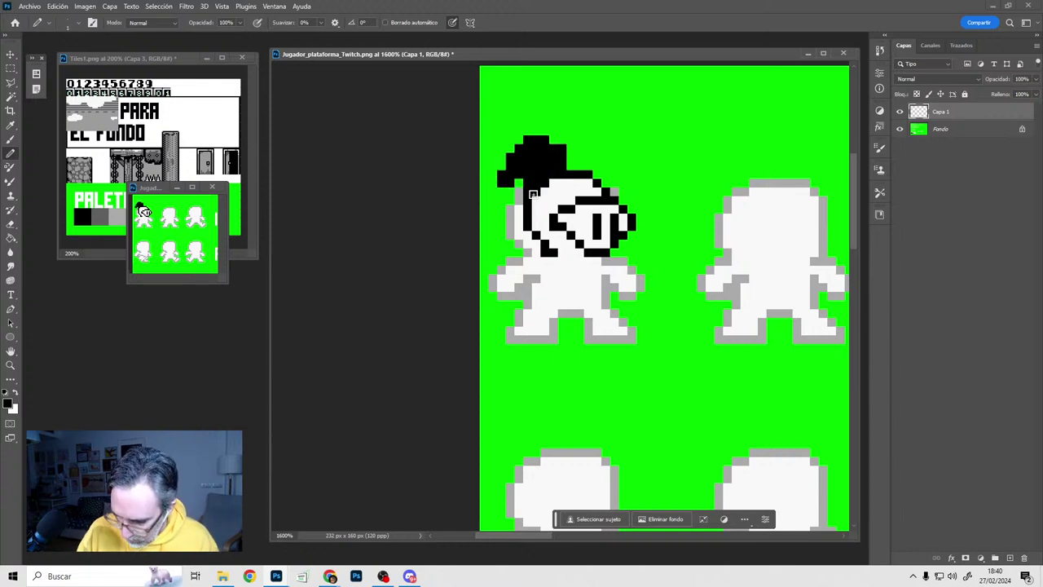
alt+click(501, 232)
drag(520, 192, 538, 165)
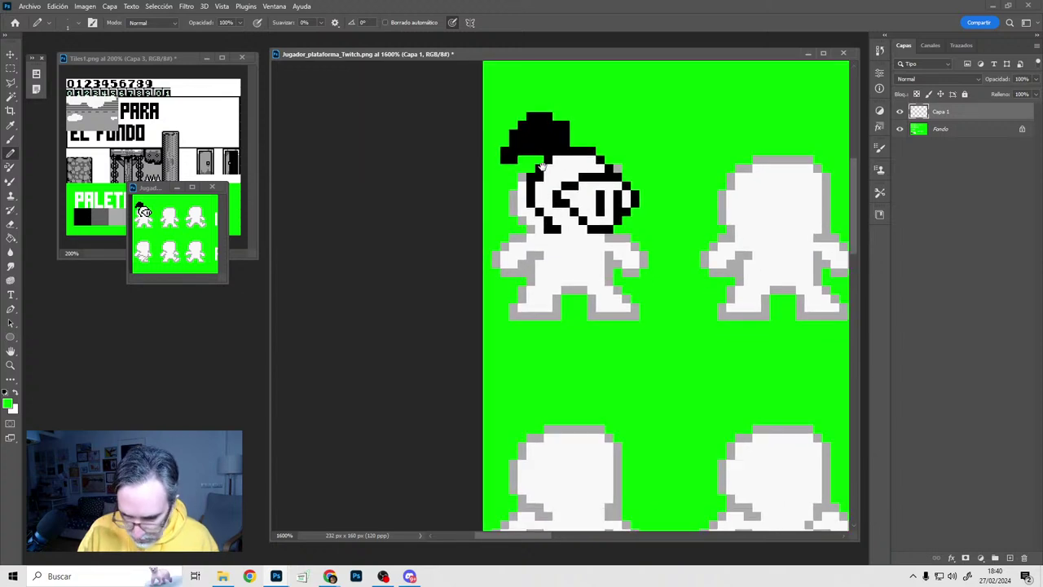
Outline the neck folds of a scarf in black below the first sprite's helmet and chin
alt+click(597, 209)
drag(585, 238, 583, 211)
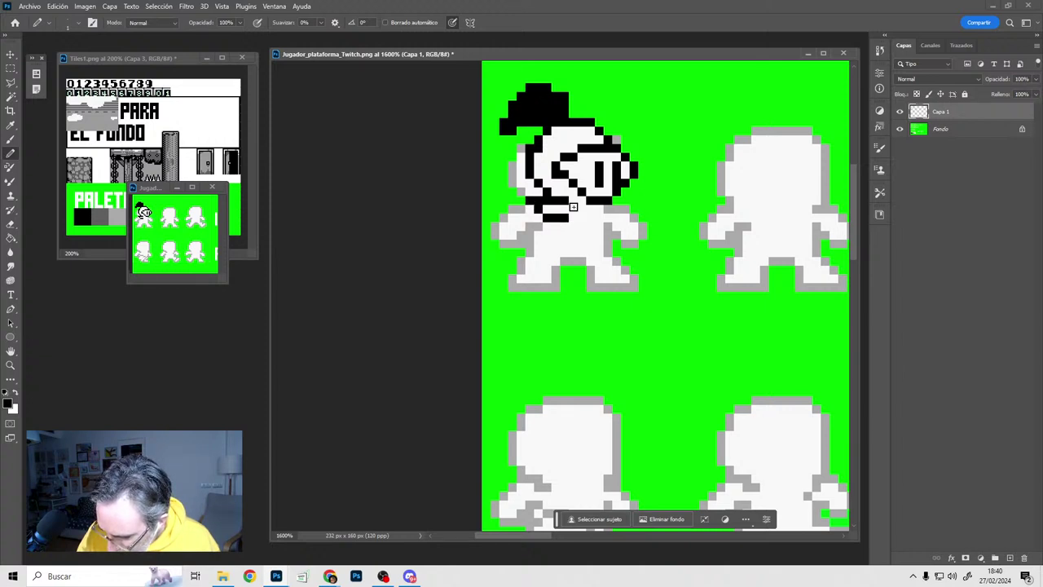
click(571, 211)
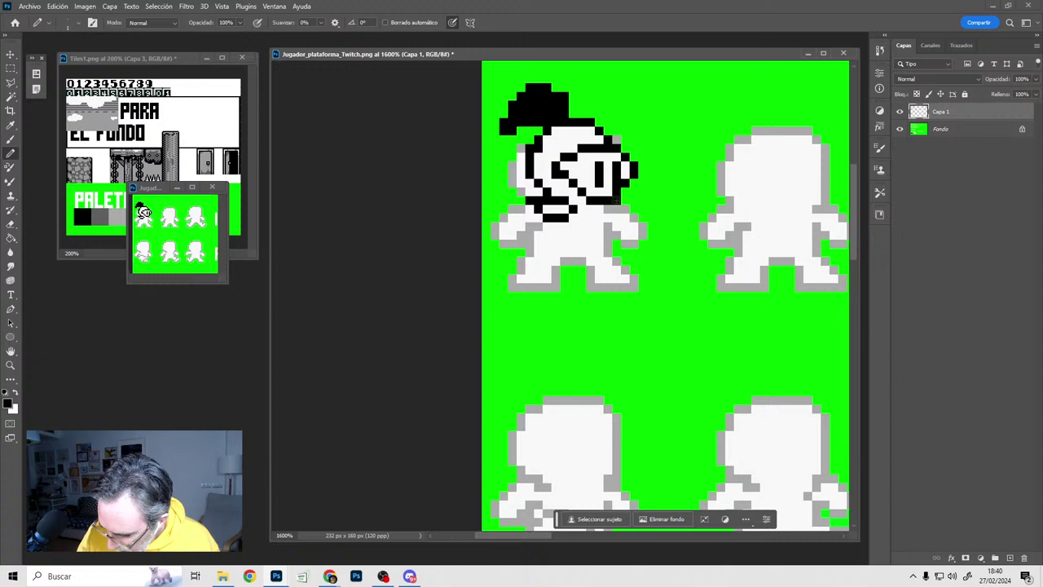
click(623, 209)
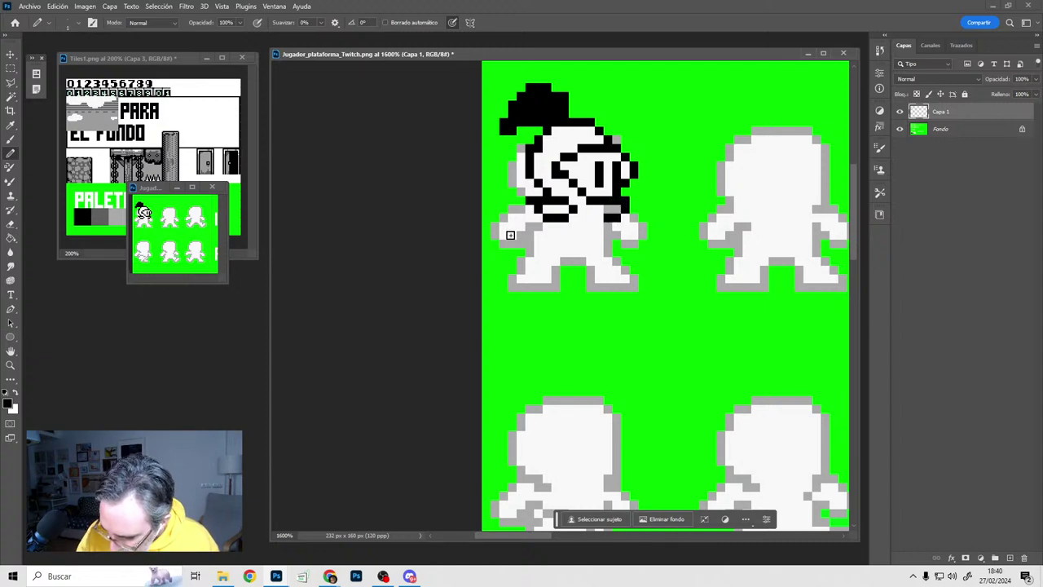
Outline a pointed black bandana over the first sprite's chest and mark the outer edge of its rear hand in black
drag(496, 228, 495, 236)
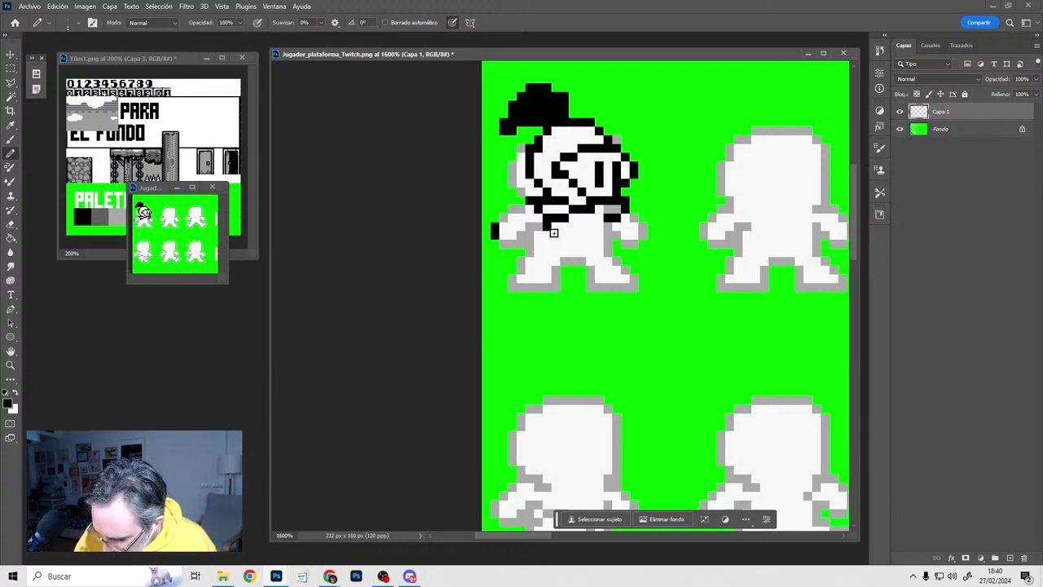
drag(561, 237, 573, 243)
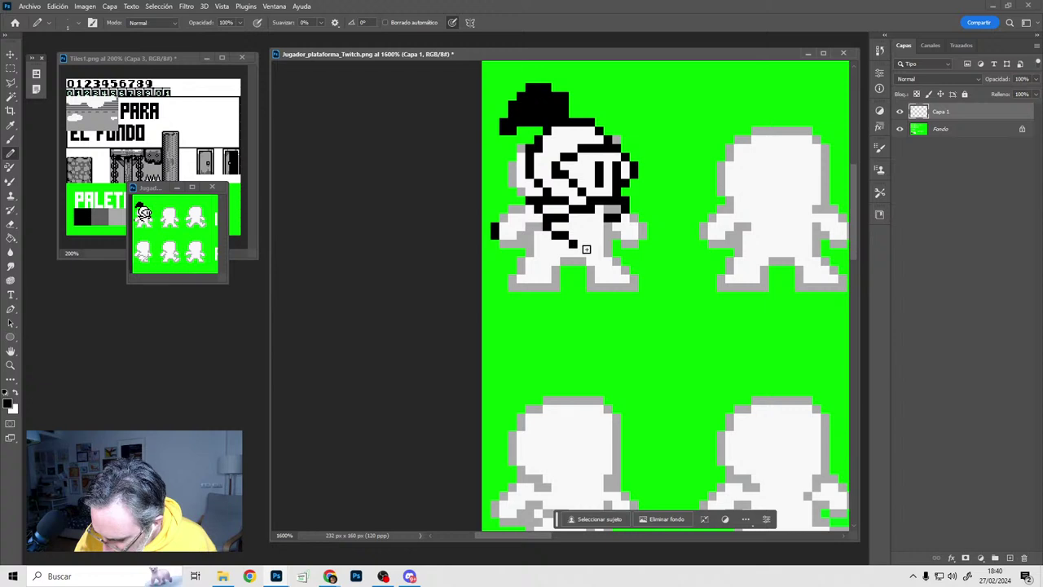
click(580, 251)
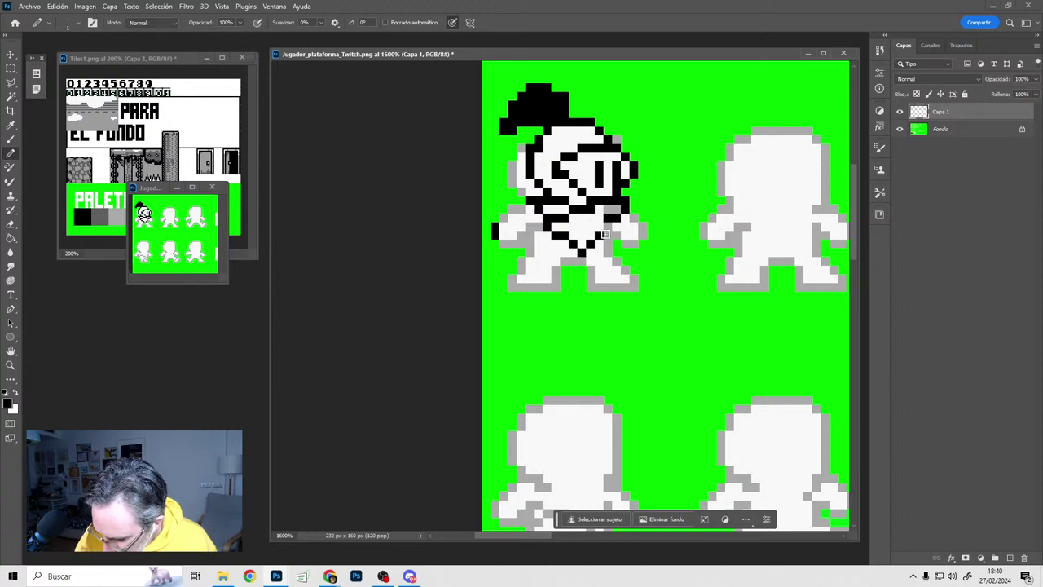
click(604, 233)
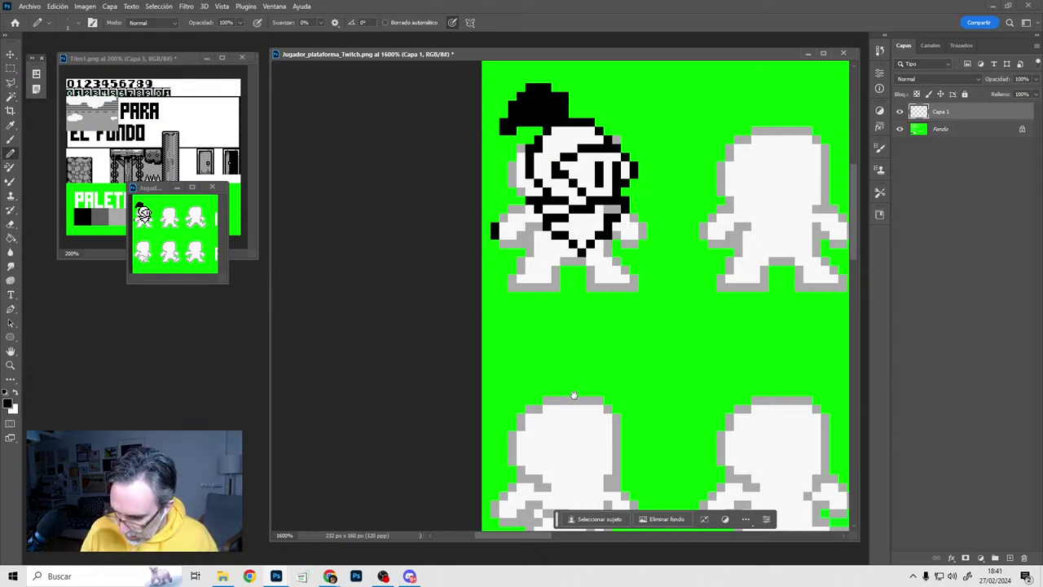
Fill the first sprite's helmet, face and bandana with the template's light gray and move the small preview window off the palette
drag(575, 396, 532, 179)
drag(639, 276, 605, 421)
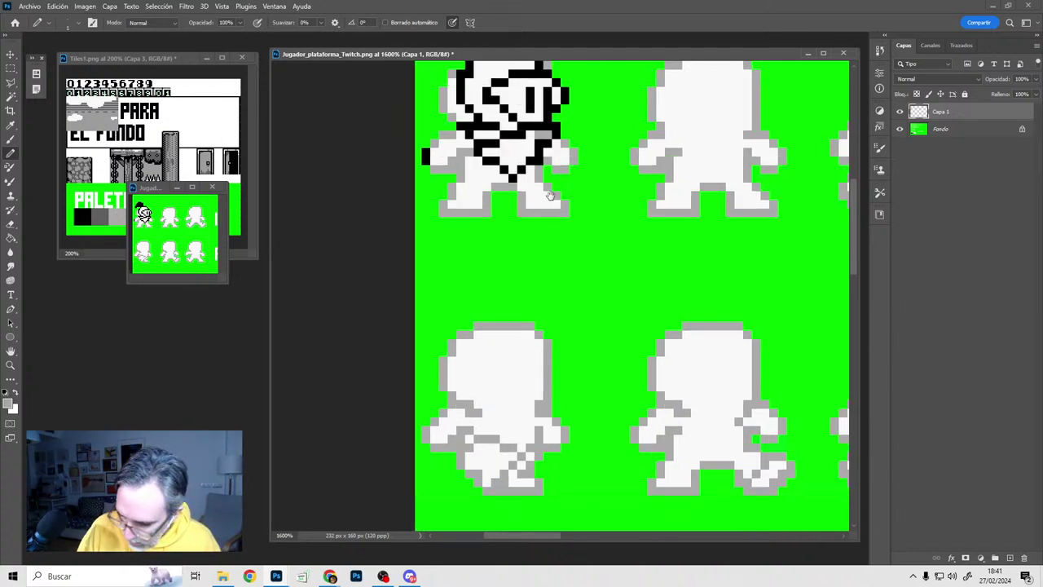
scroll(518, 177, up, 2)
mouse_move(518, 177)
mouse_down()
mouse_move(536, 175)
mouse_move(536, 194)
mouse_move(516, 201)
mouse_move(526, 210)
mouse_move(554, 185)
mouse_move(501, 167)
mouse_move(520, 150)
mouse_move(474, 173)
mouse_move(470, 190)
mouse_move(502, 217)
mouse_up()
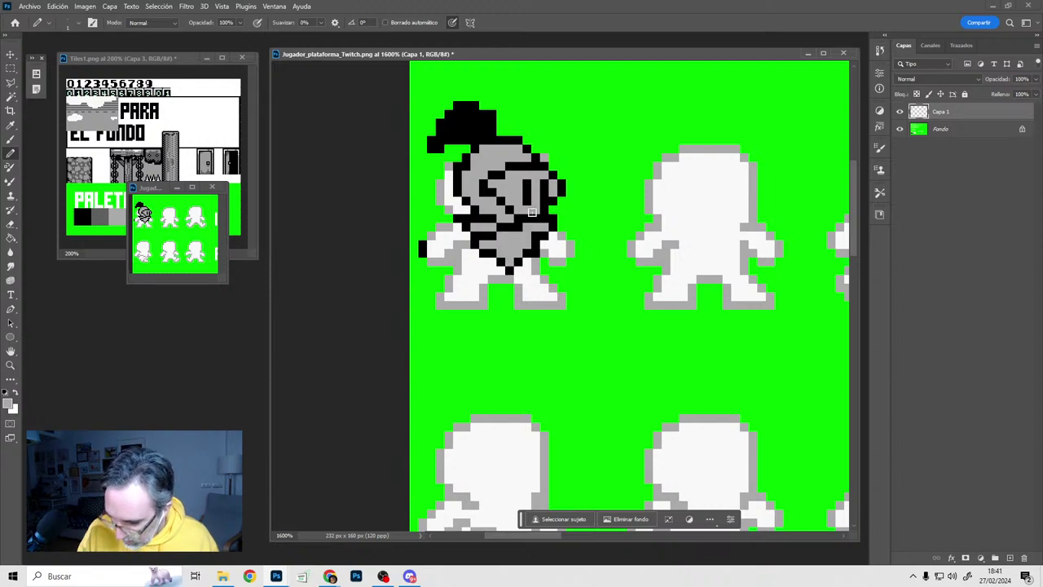
drag(156, 191, 174, 190)
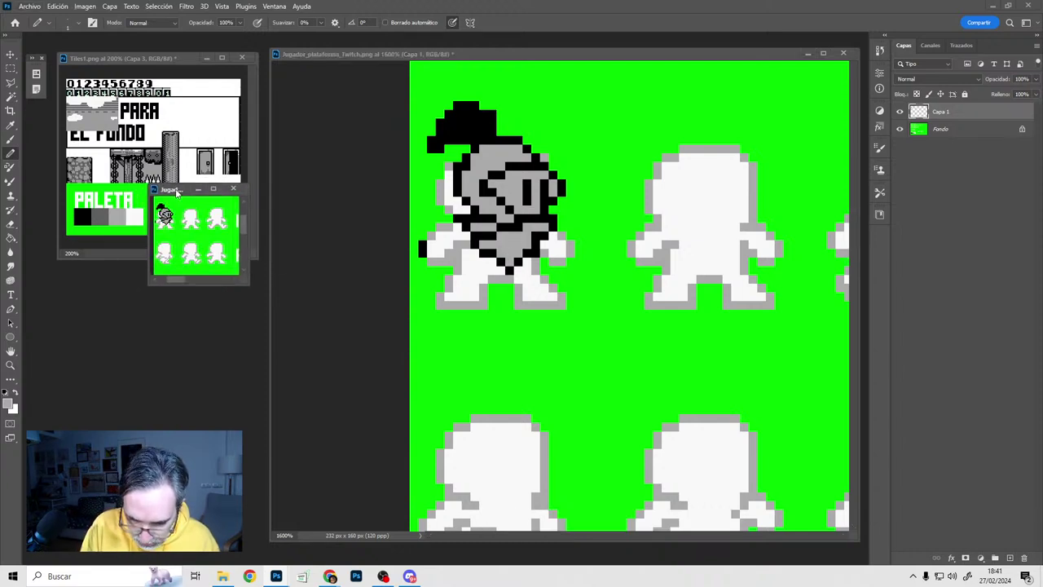
Paint the first sprite's face and the upper edge of its helmet white
key(x)
mouse_move(485, 150)
mouse_down()
mouse_move(520, 151)
mouse_move(493, 154)
mouse_move(537, 177)
mouse_move(535, 201)
mouse_move(512, 194)
mouse_up()
click(477, 158)
click(519, 157)
click(545, 176)
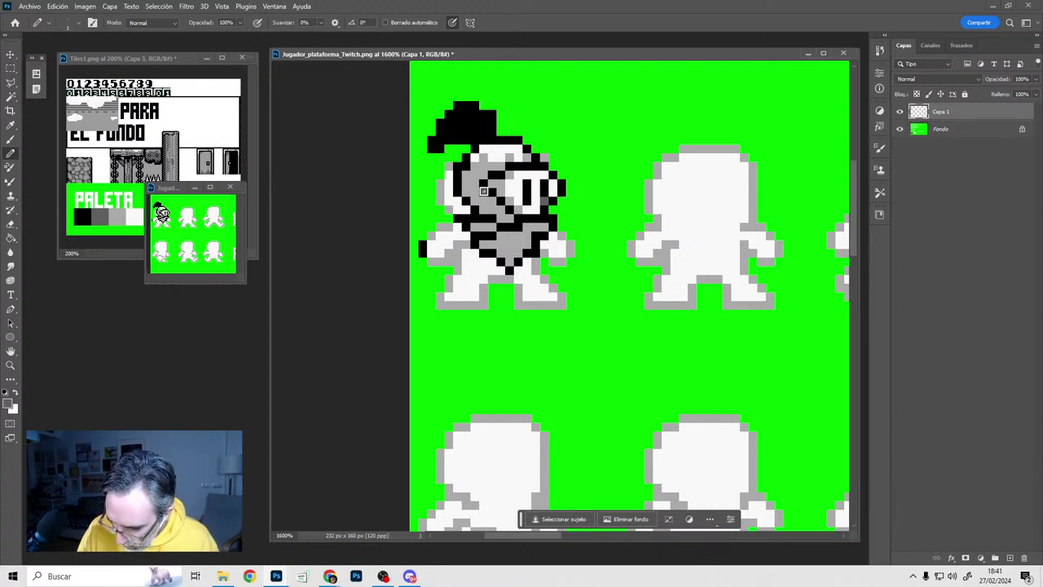
Shade the first sprite's helmet light gray below its white highlight and add dark gray streaks to the plume
drag(507, 225, 511, 223)
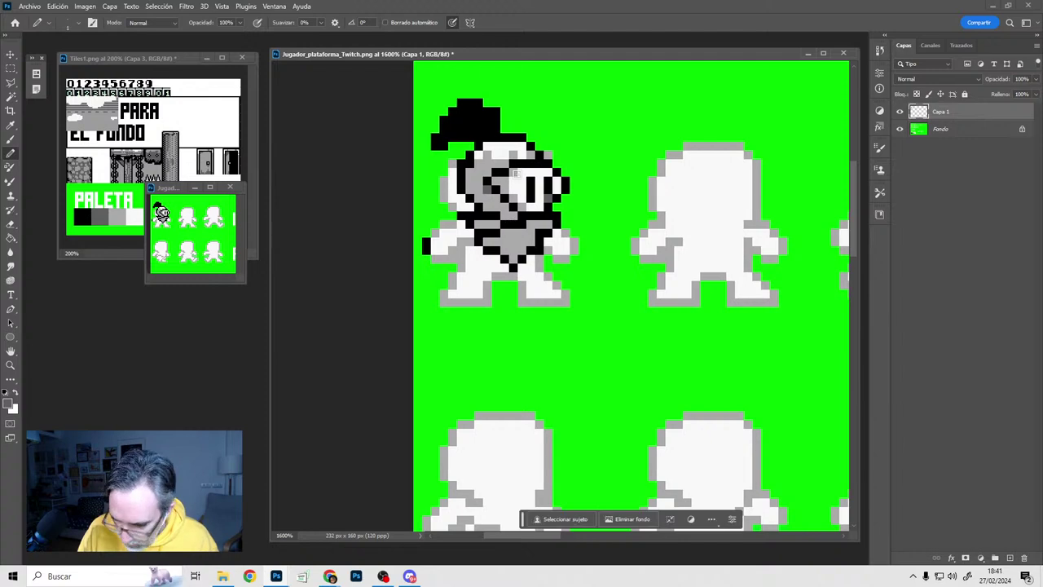
alt+click(481, 196)
drag(492, 156, 521, 155)
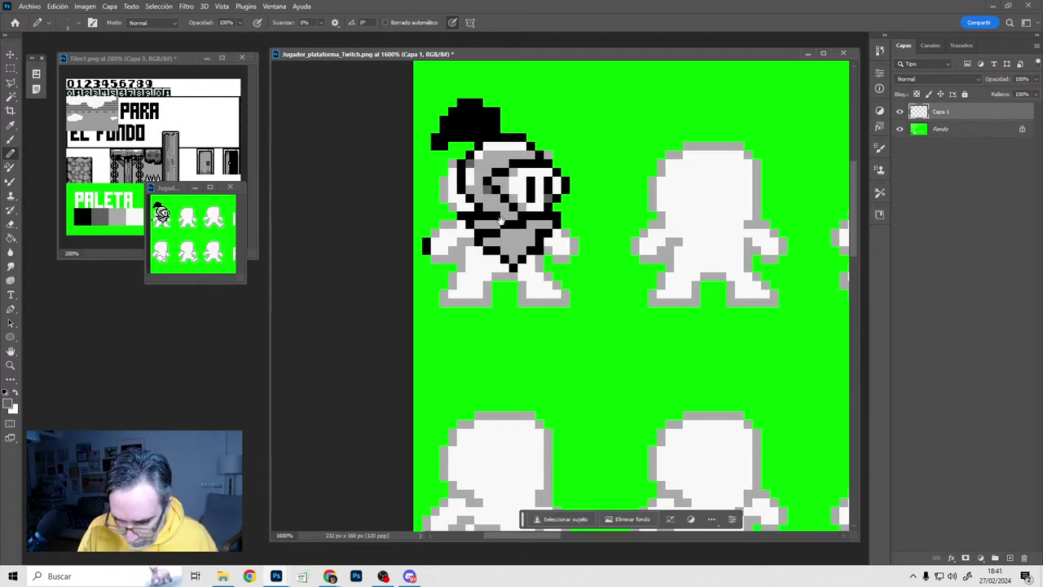
mouse_move(506, 220)
mouse_down()
mouse_move(503, 211)
mouse_move(552, 215)
mouse_up()
mouse_move(439, 138)
mouse_down()
mouse_move(472, 97)
mouse_move(458, 128)
mouse_up()
drag(530, 196, 528, 187)
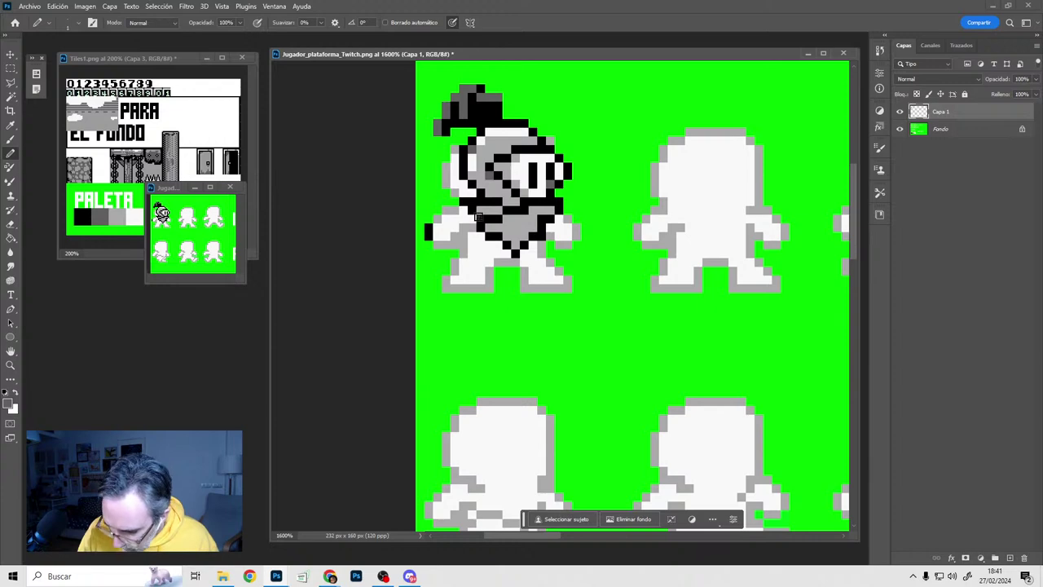
Check the artwork with the Fondo layer hidden, and shade the first sprite's scarf with white highlights and a dark gray neck fold
click(899, 129)
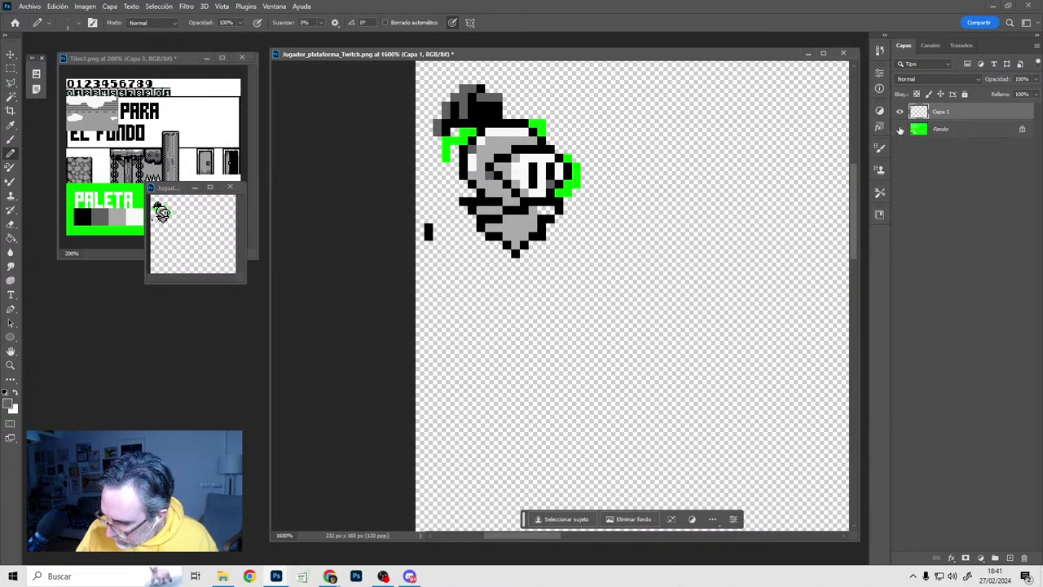
click(899, 129)
drag(505, 283, 497, 264)
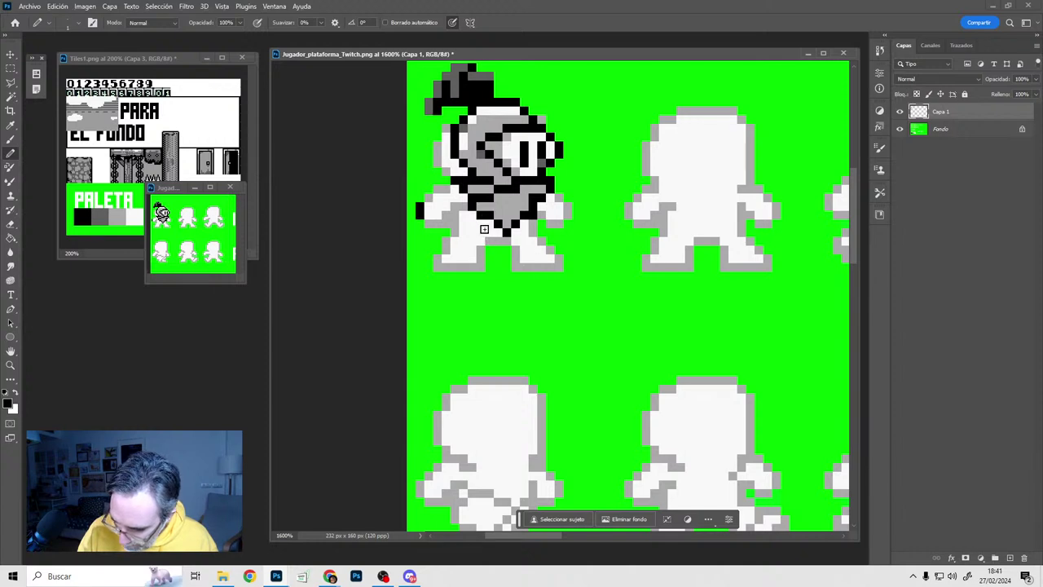
drag(470, 225, 476, 243)
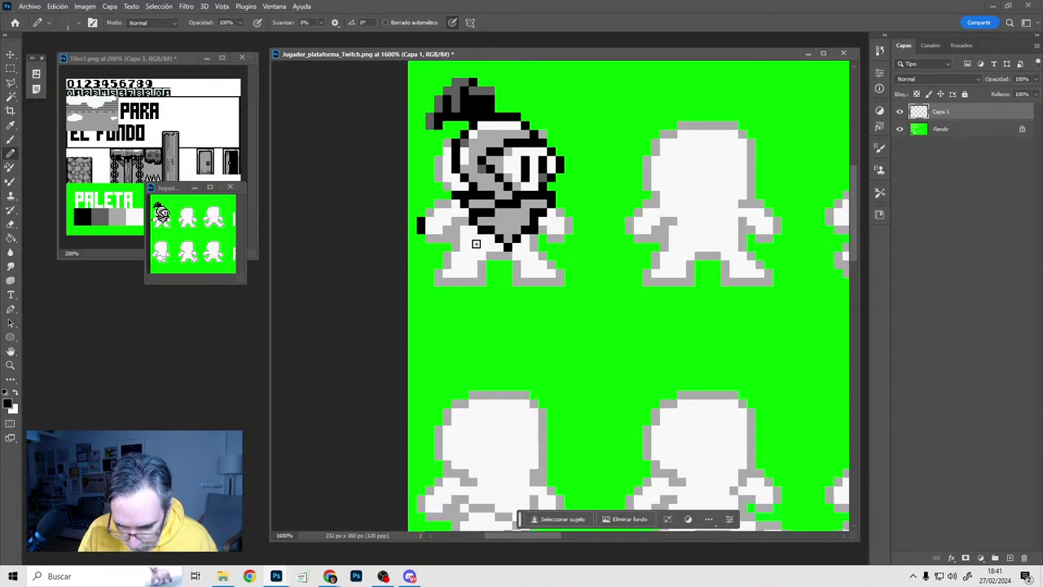
key(x)
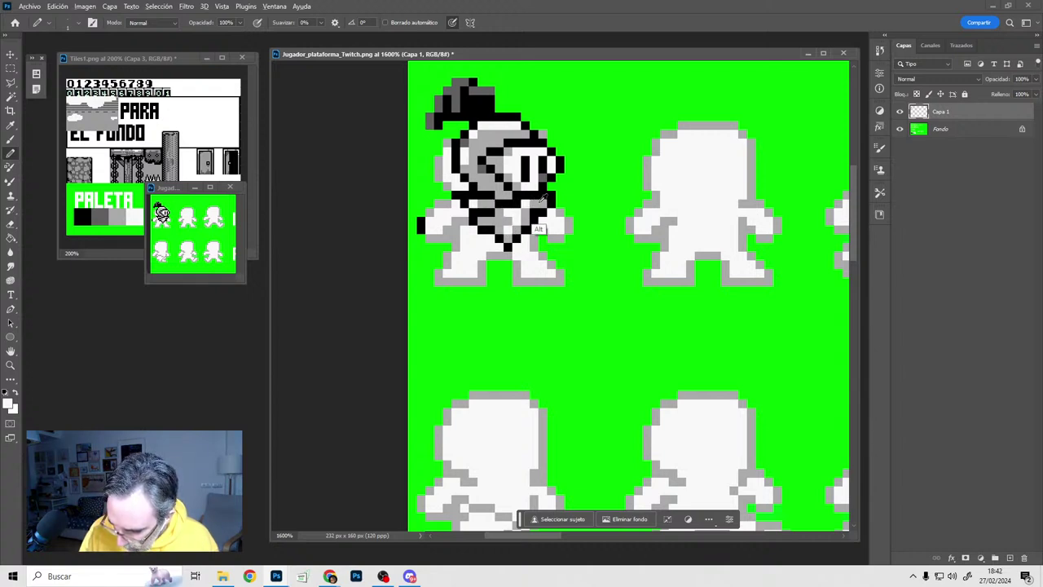
key(x)
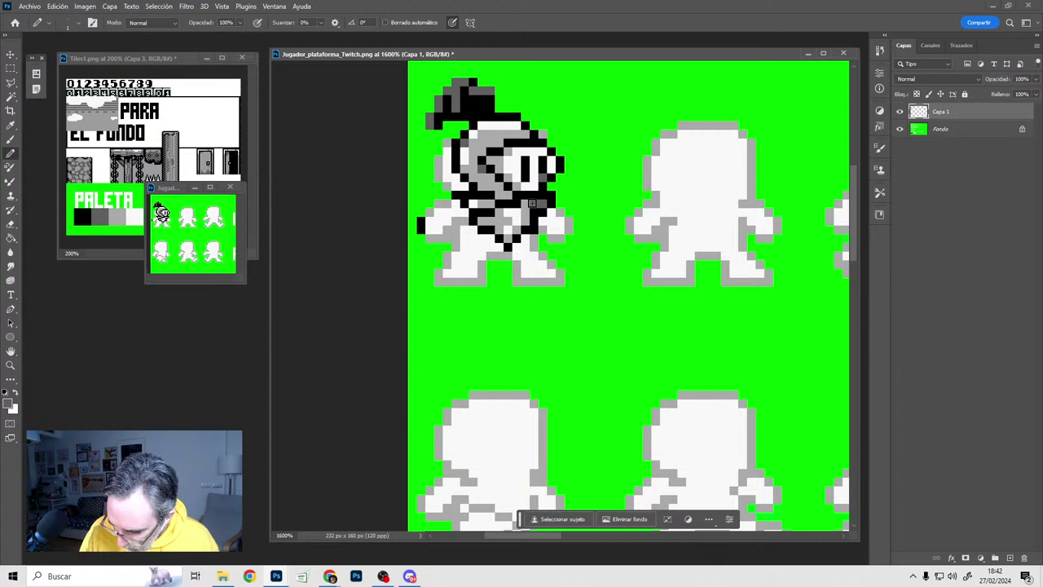
mouse_move(500, 221)
mouse_down()
mouse_move(515, 214)
mouse_move(518, 227)
mouse_up()
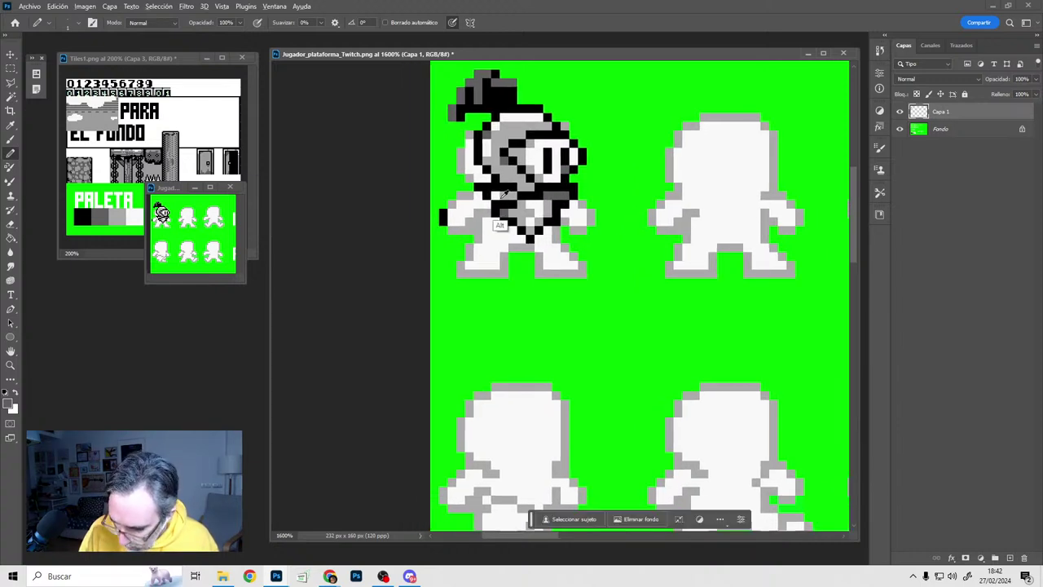
Outline the first sprite's rear arm and hand in black up to the scarf
key(x)
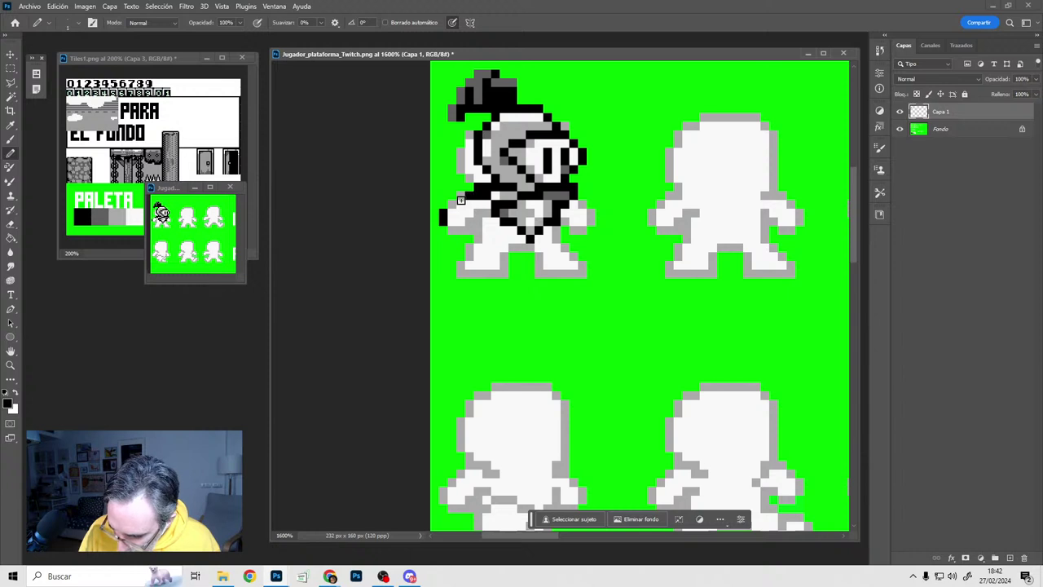
click(474, 220)
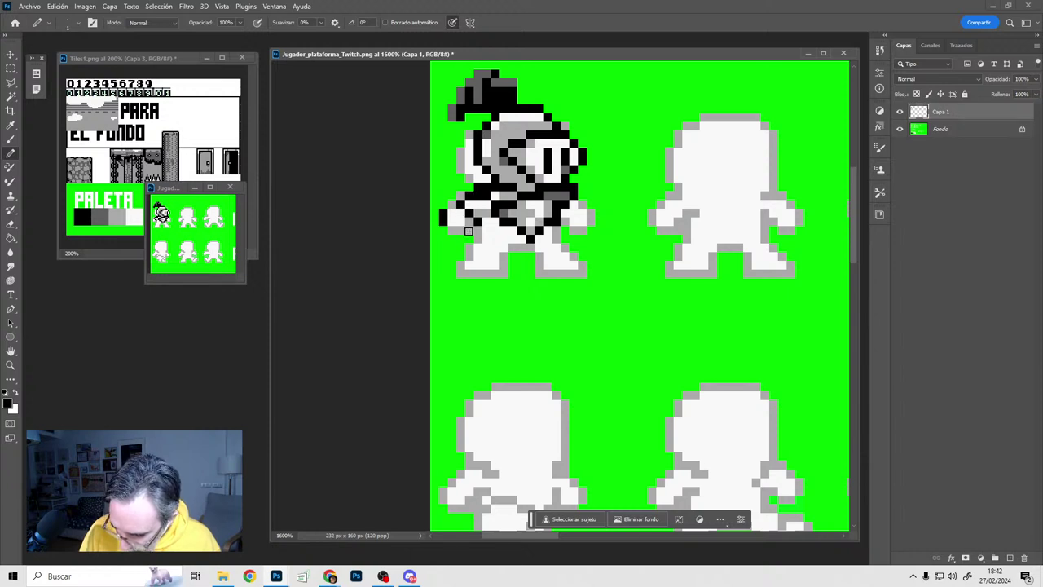
click(453, 230)
click(452, 203)
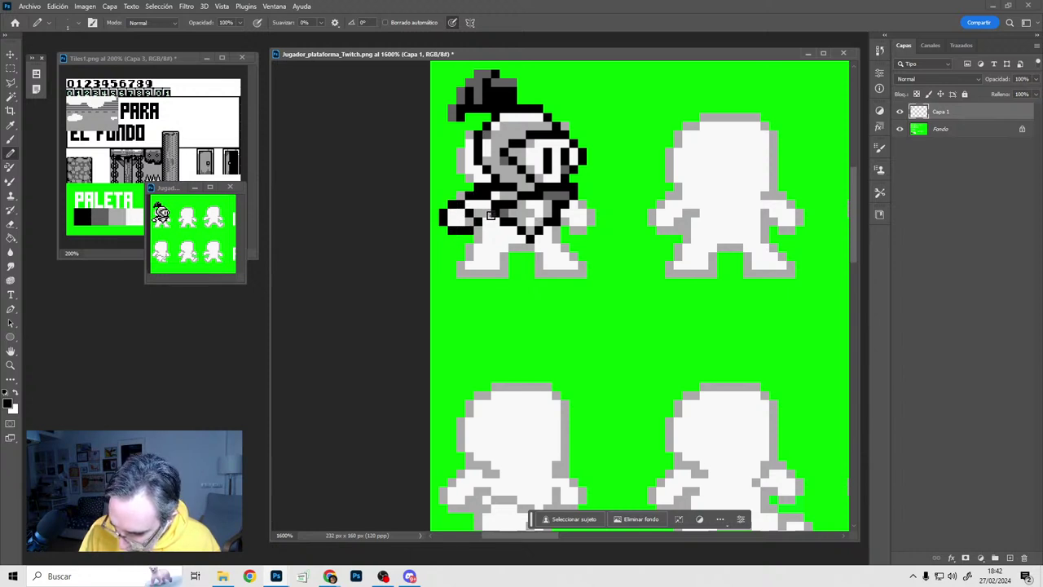
drag(477, 213, 487, 212)
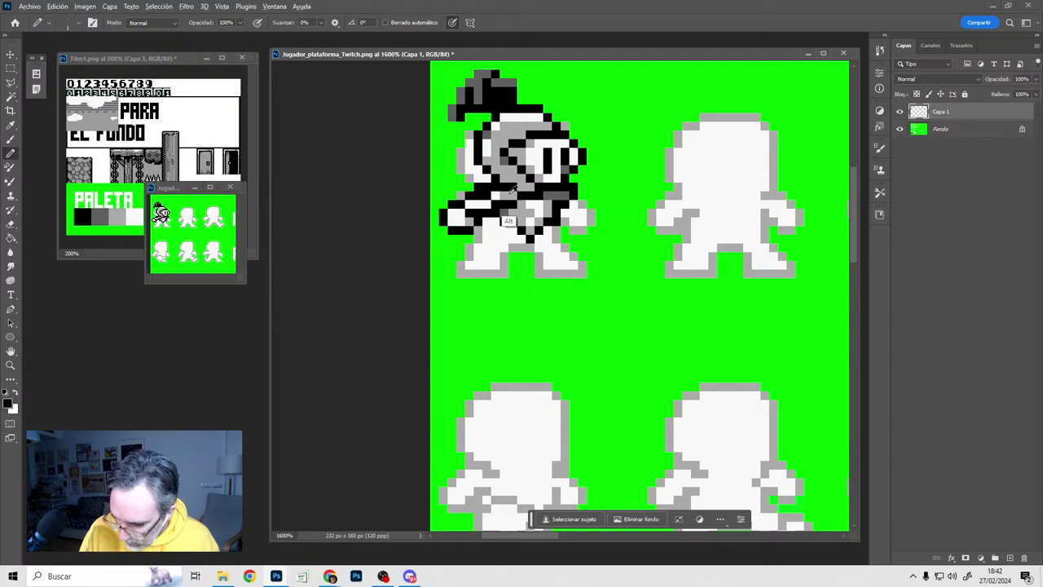
Shade the first sprite's rear arm and hand with dark gray and light gray pixels
alt+click(510, 196)
click(487, 204)
click(485, 205)
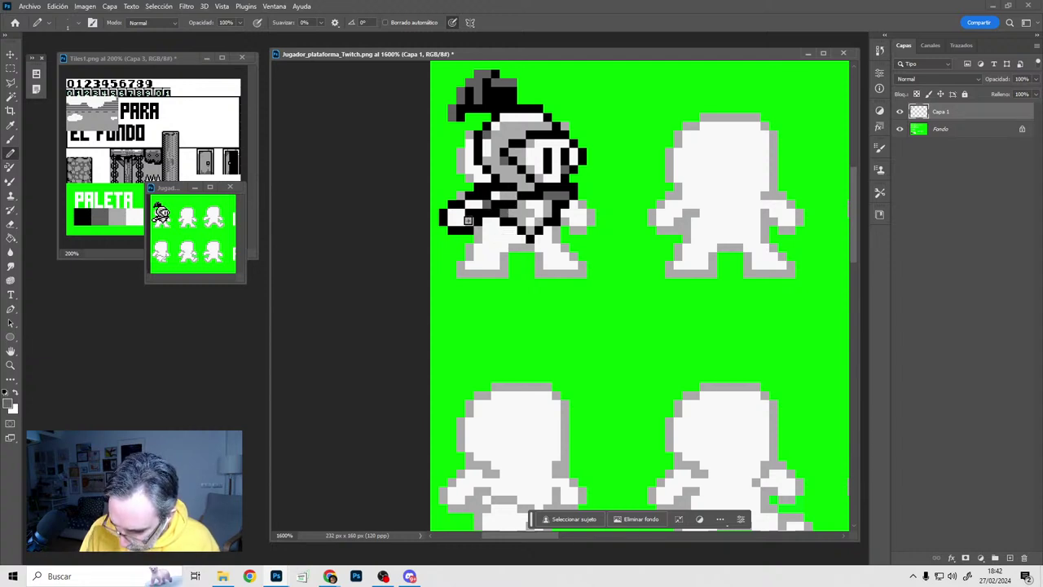
click(460, 222)
alt+click(506, 225)
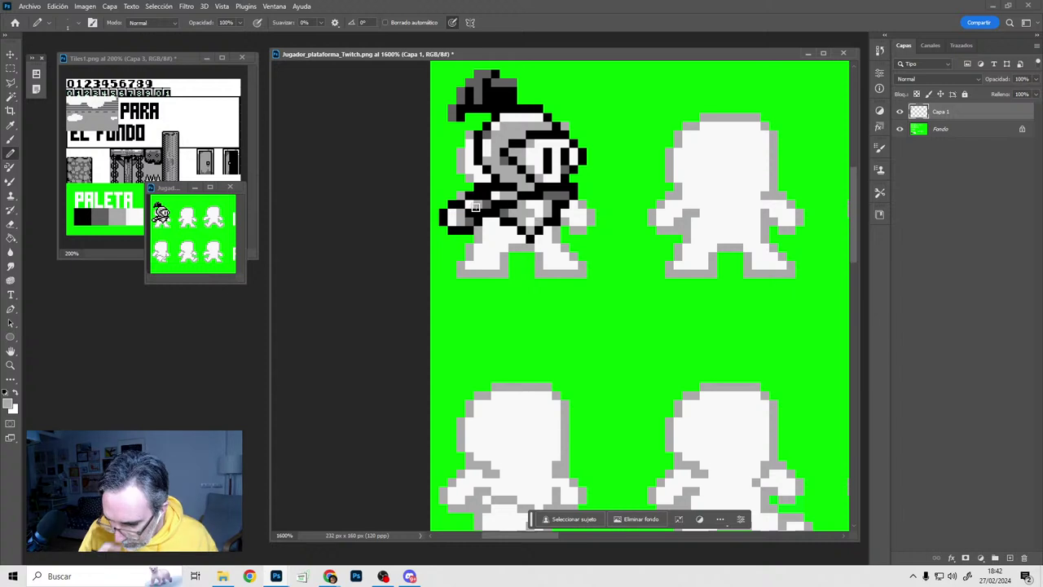
scroll(518, 250, right, 1)
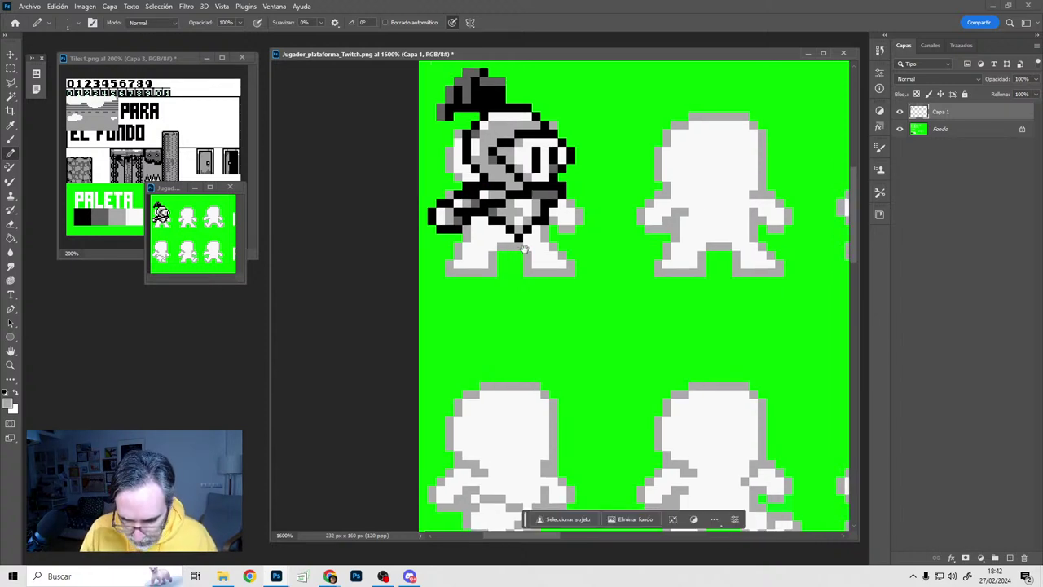
Outline the first sprite's front arm and hand in black, and shade them with dark gray and light gray pixels
key(d)
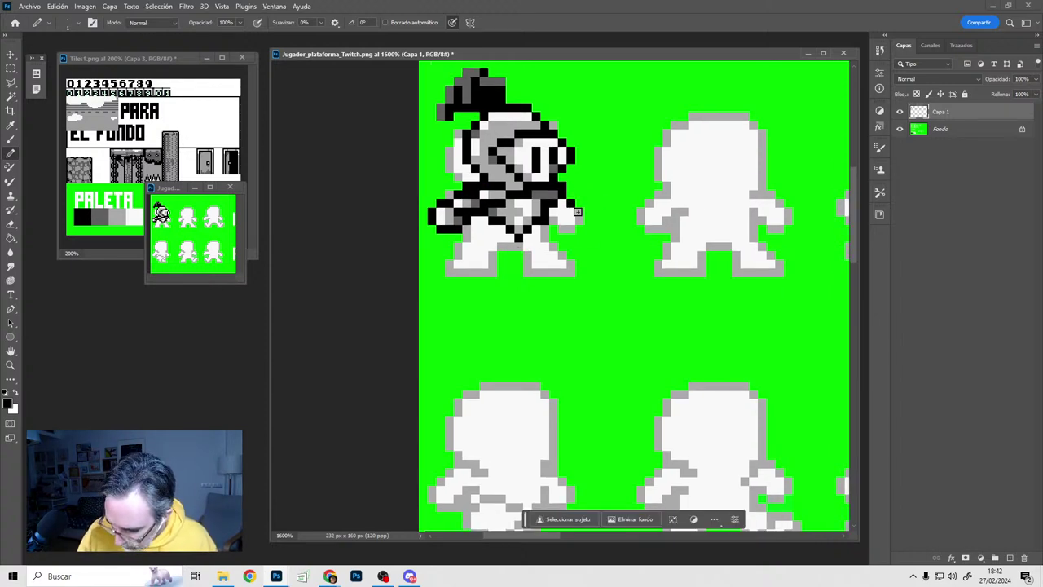
key(x)
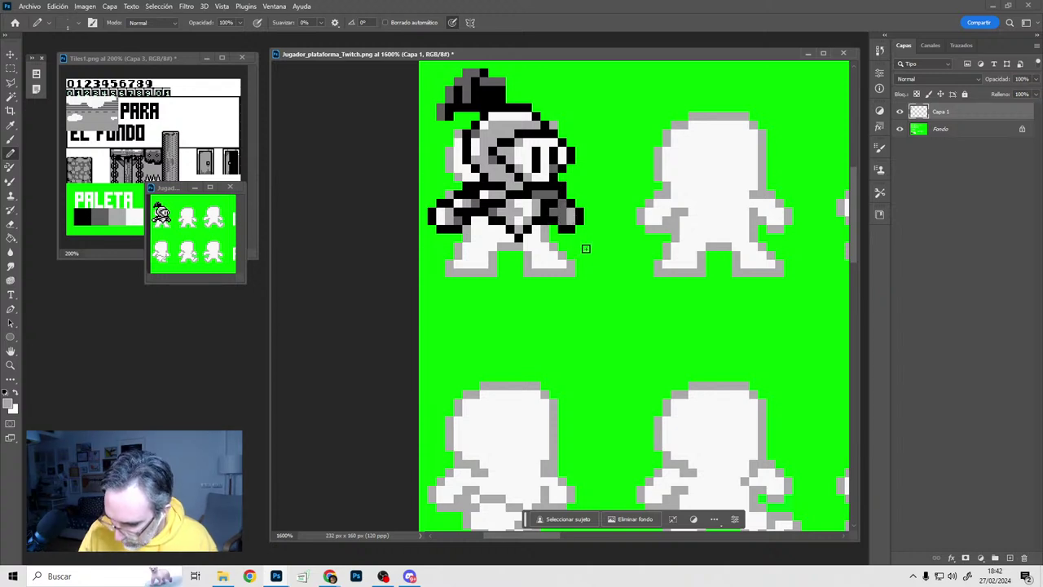
Outline the first sprite's rear leg and foot in black below the scarf and arm
drag(582, 237, 564, 221)
alt+click(497, 212)
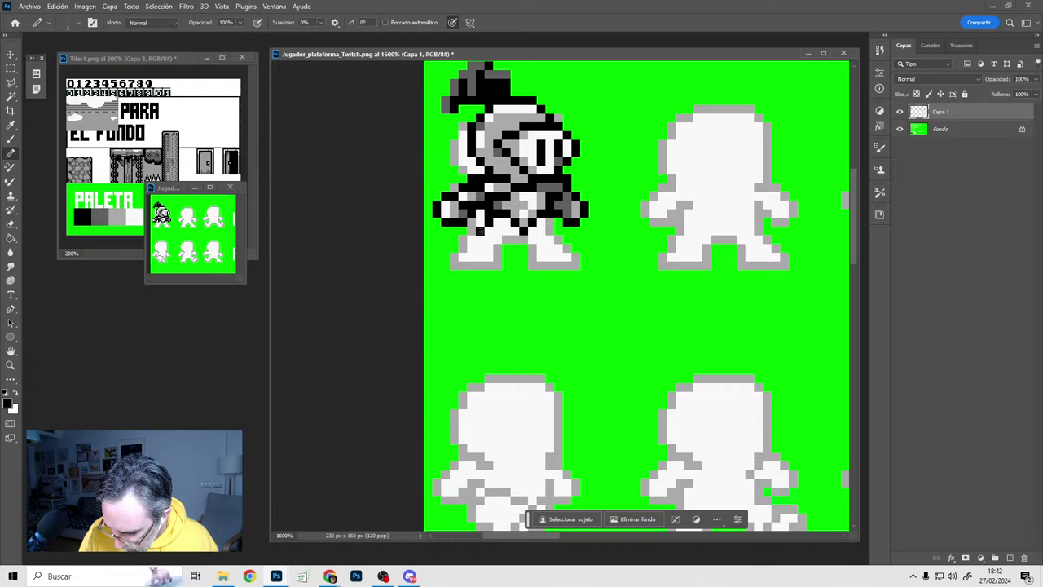
drag(472, 239, 470, 248)
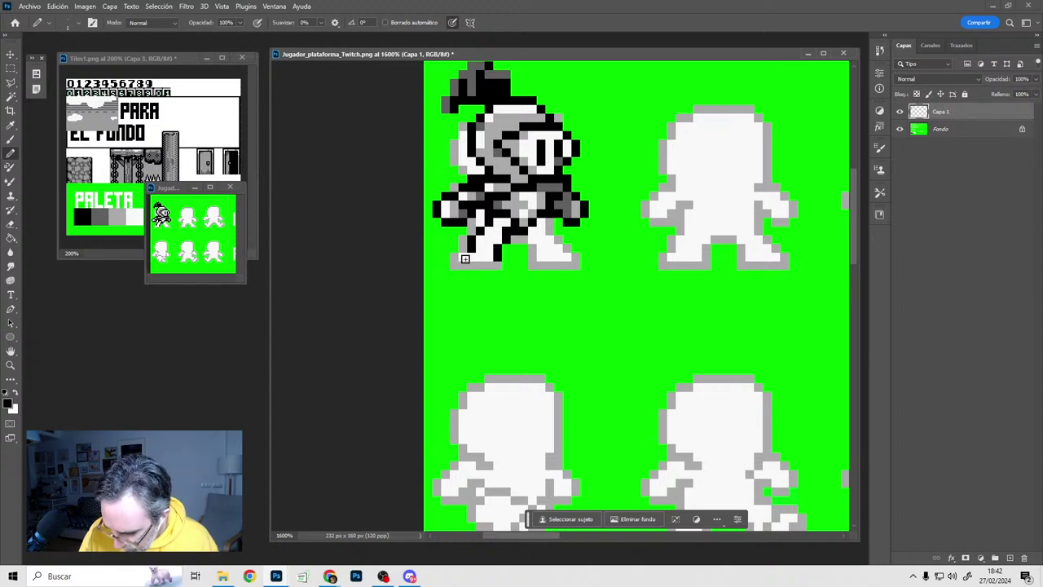
drag(461, 265, 497, 264)
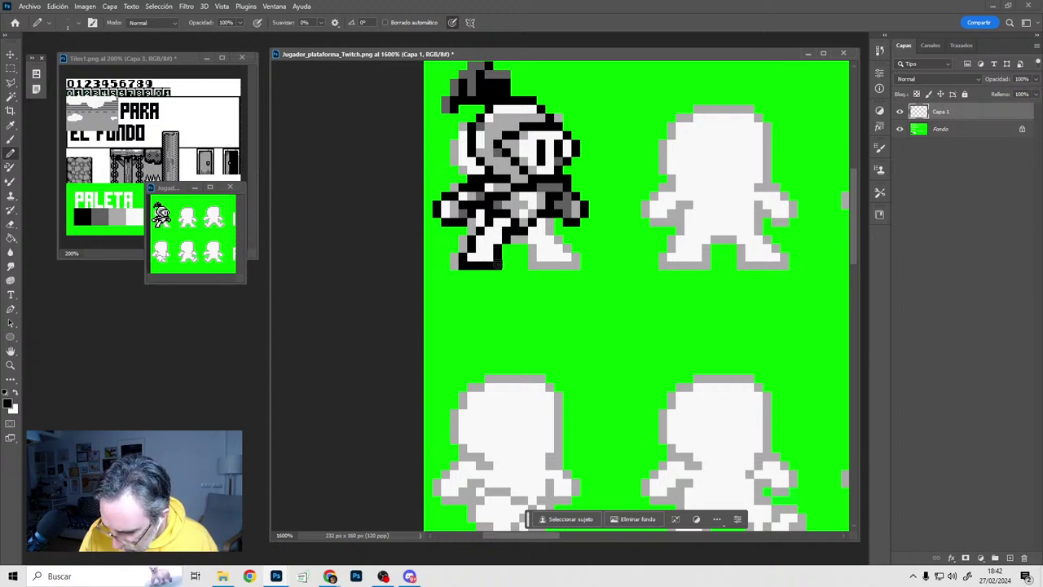
Shade the first sprite's rear leg with light gray and dark gray pixels, leaving a white highlight on the foot
alt+click(508, 198)
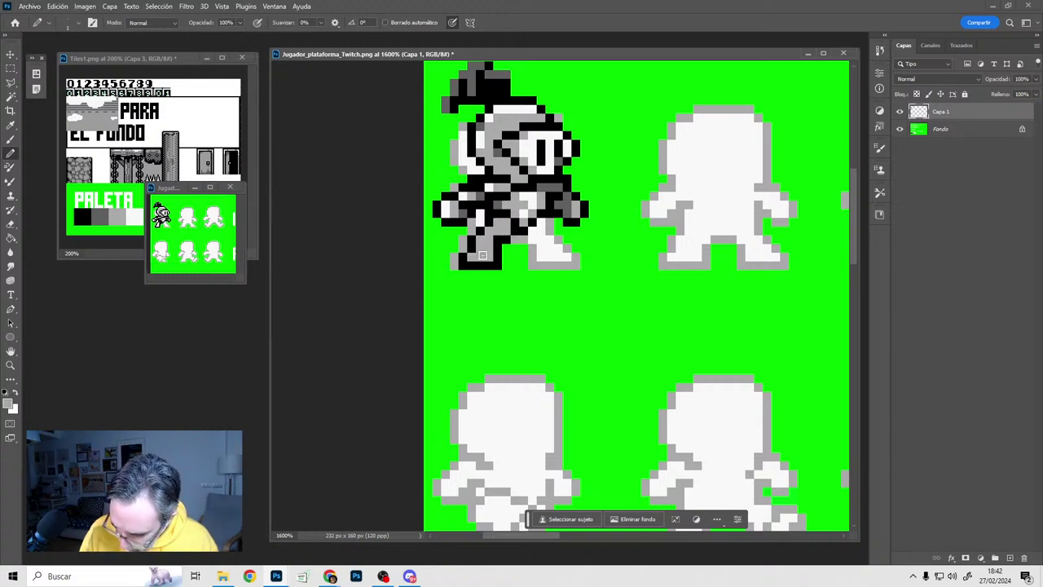
alt+click(529, 230)
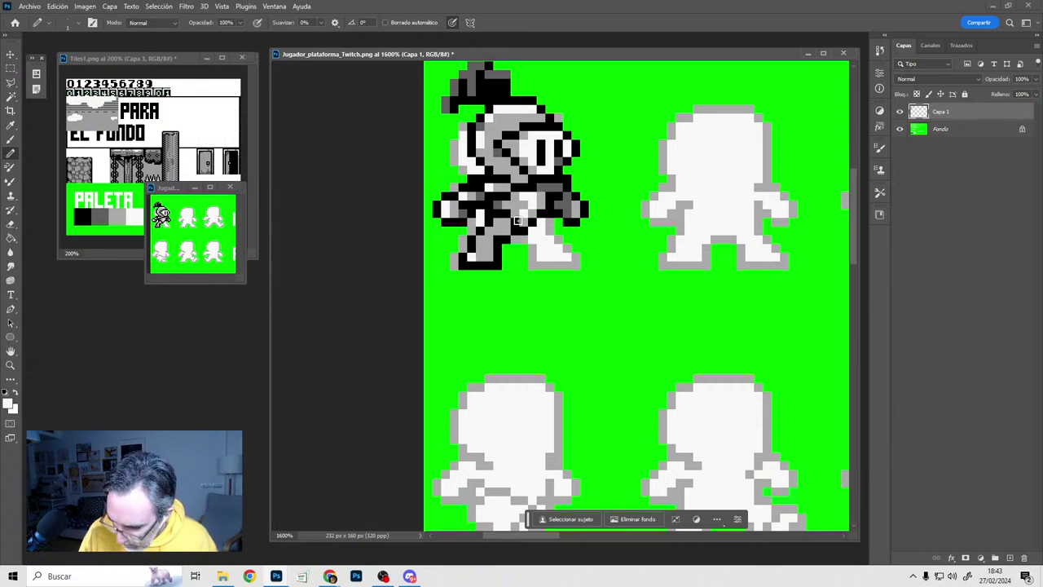
alt+click(501, 223)
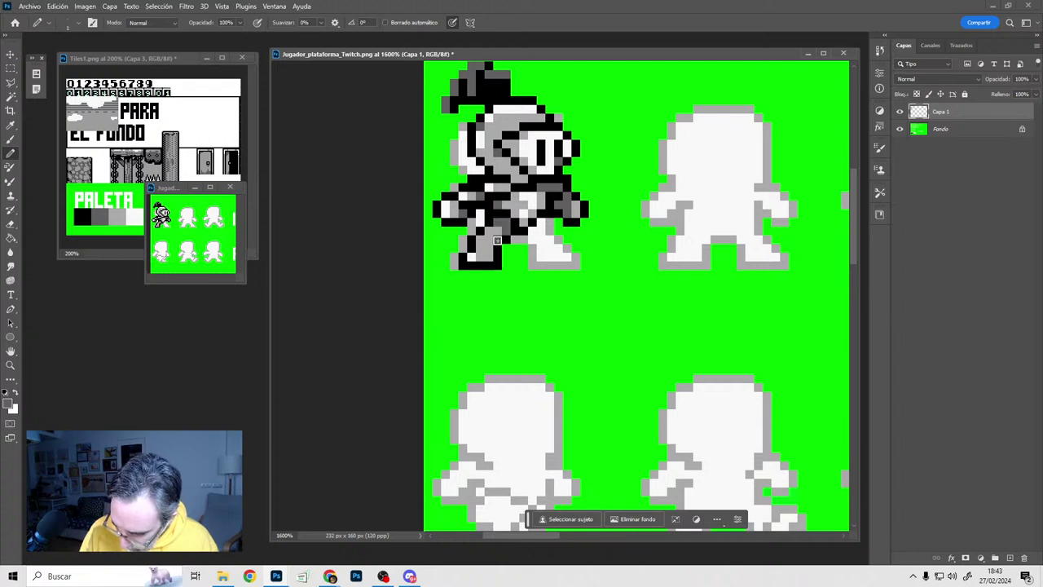
alt+click(534, 228)
alt+click(496, 241)
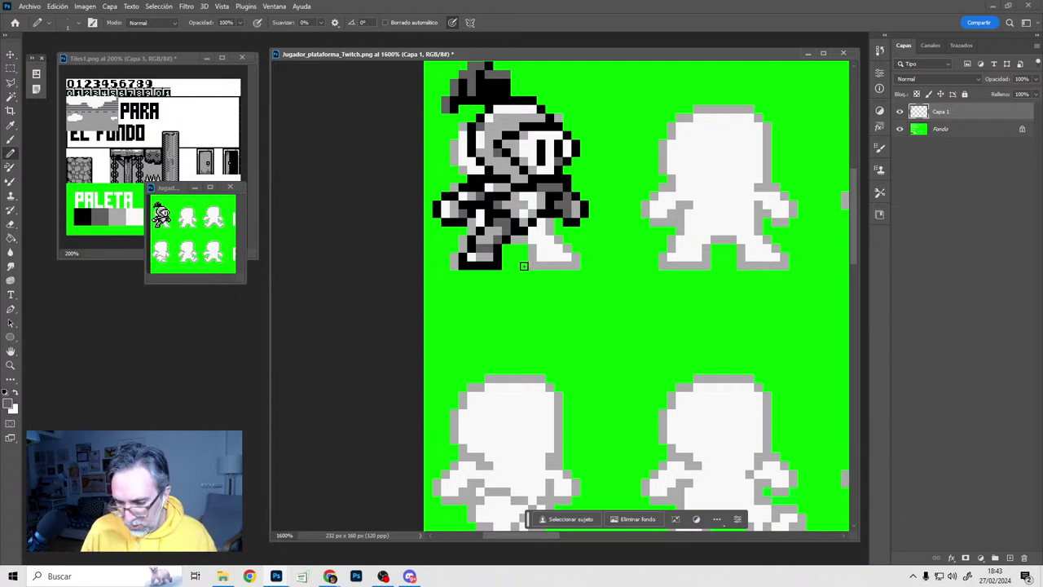
Outline the first sprite's front leg and foot in black and fill them with dark gray
alt+click(538, 221)
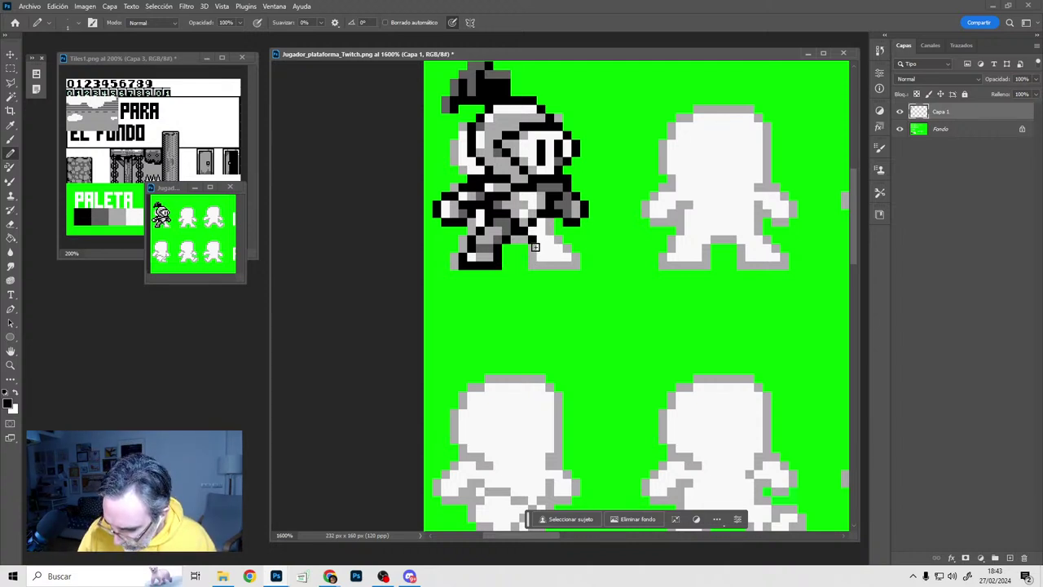
drag(532, 262, 564, 257)
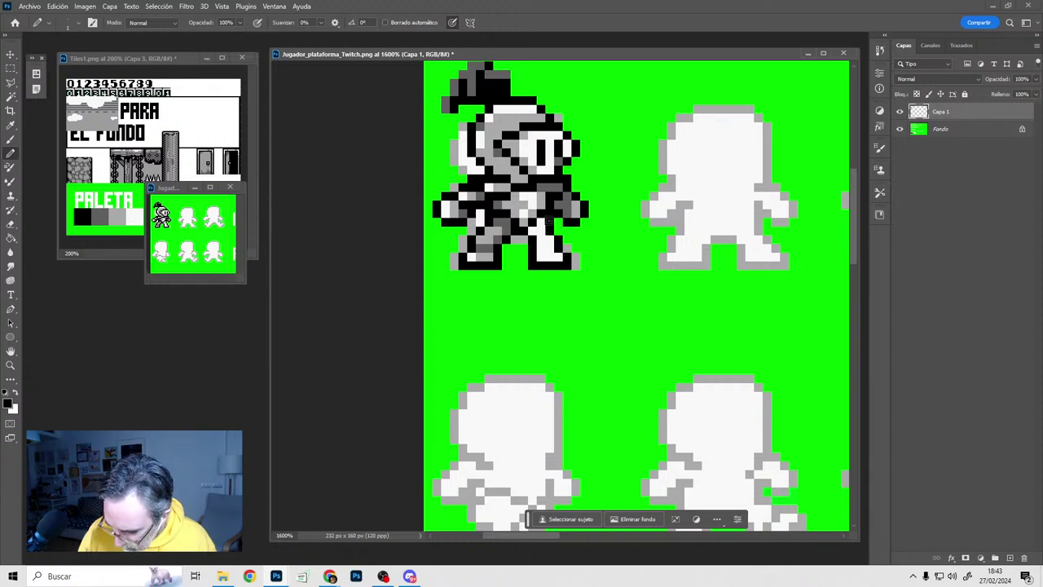
alt+click(500, 231)
mouse_move(541, 222)
mouse_down()
mouse_move(533, 231)
mouse_move(555, 257)
mouse_up()
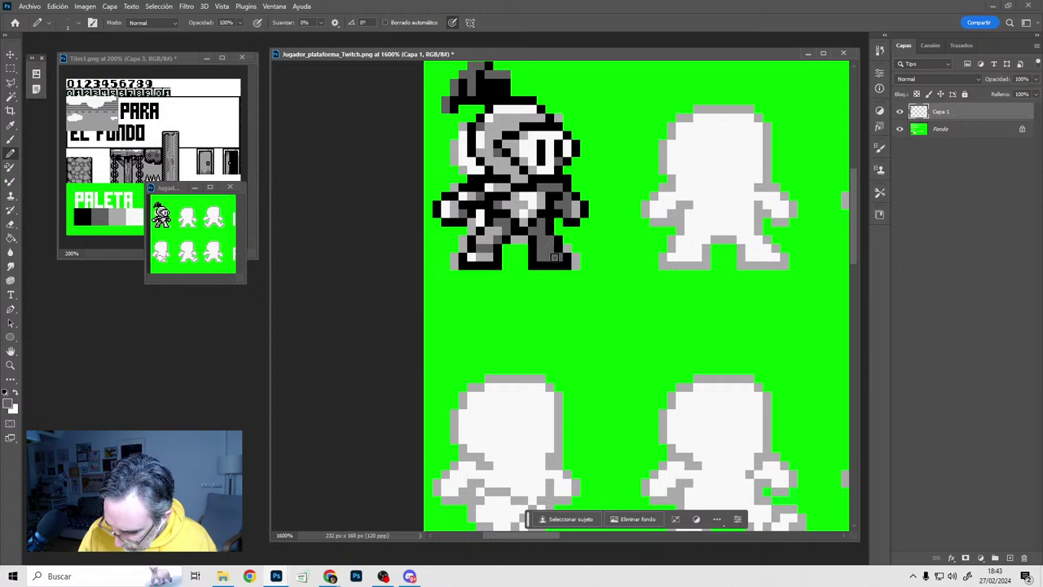
Check the artwork with the Fondo layer hidden, and touch up the first sprite's rear hand with light gray and white
click(900, 131)
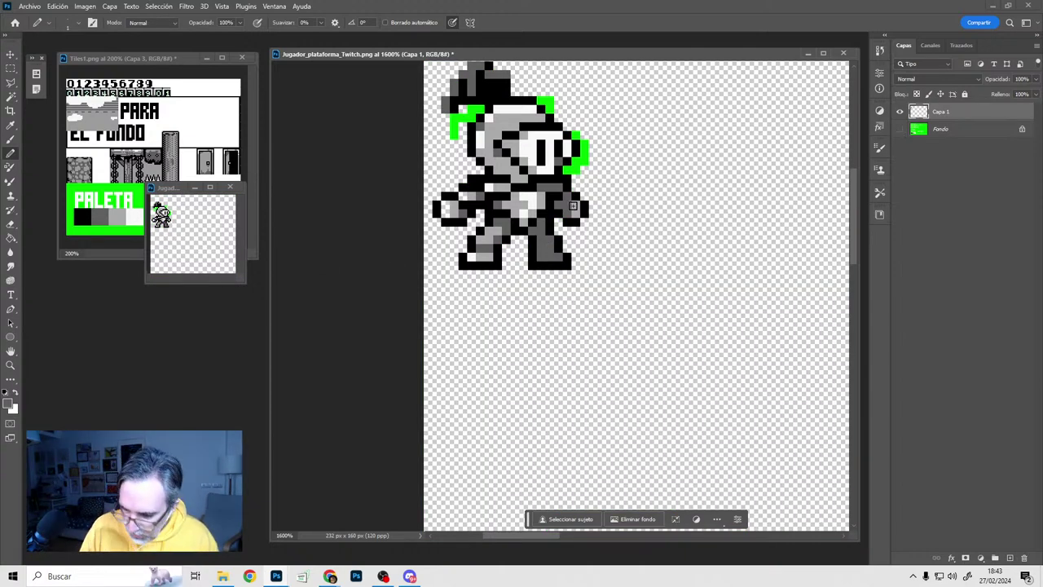
scroll(573, 205, up, 2)
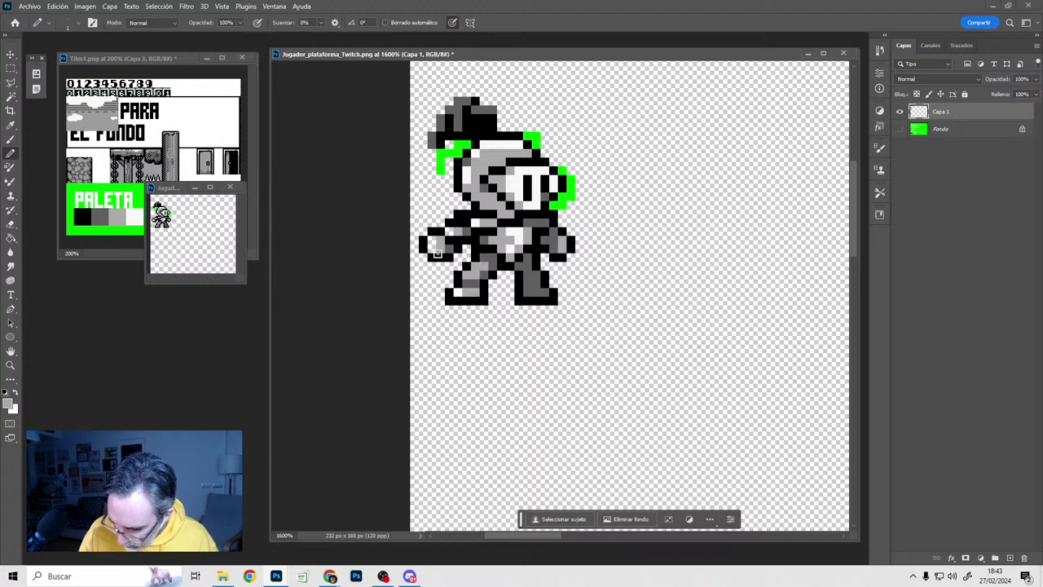
click(899, 129)
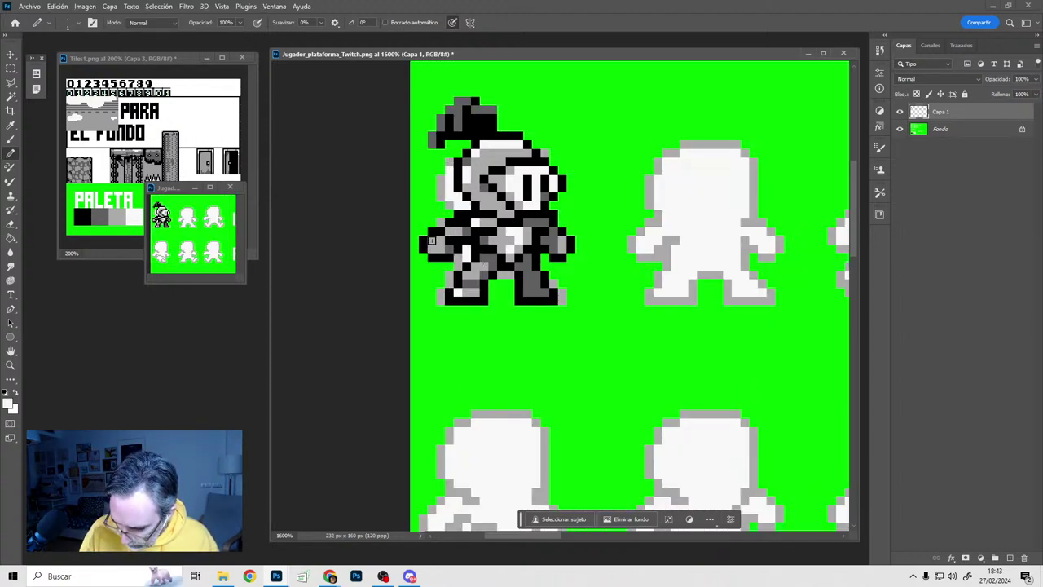
Cover the template figure behind the first sprite with background green on the Fondo layer
click(941, 130)
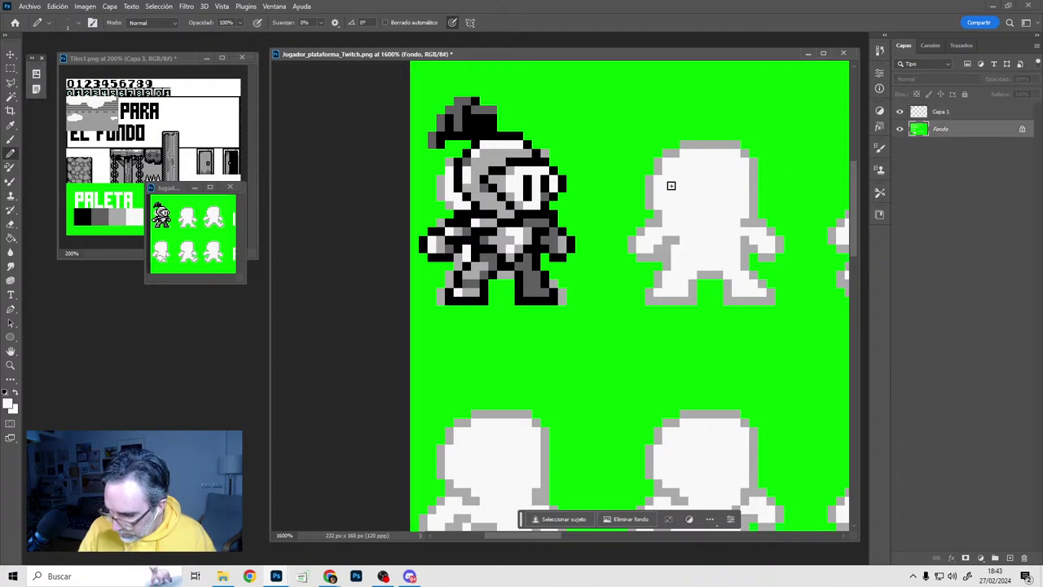
alt+click(584, 214)
alt+right_drag(579, 188, 599, 188)
drag(565, 163, 474, 308)
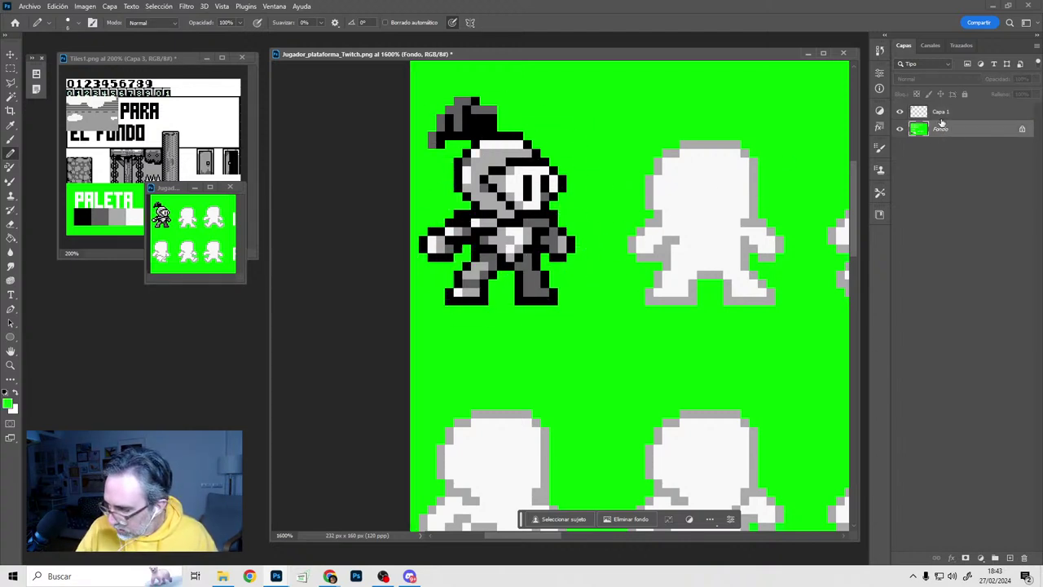
Redraw the back edge of the first sprite's helmet in black on Capa 1 and trim the excess pixels with green
click(938, 114)
alt+right_drag(514, 264, 435, 276)
drag(435, 276, 406, 283)
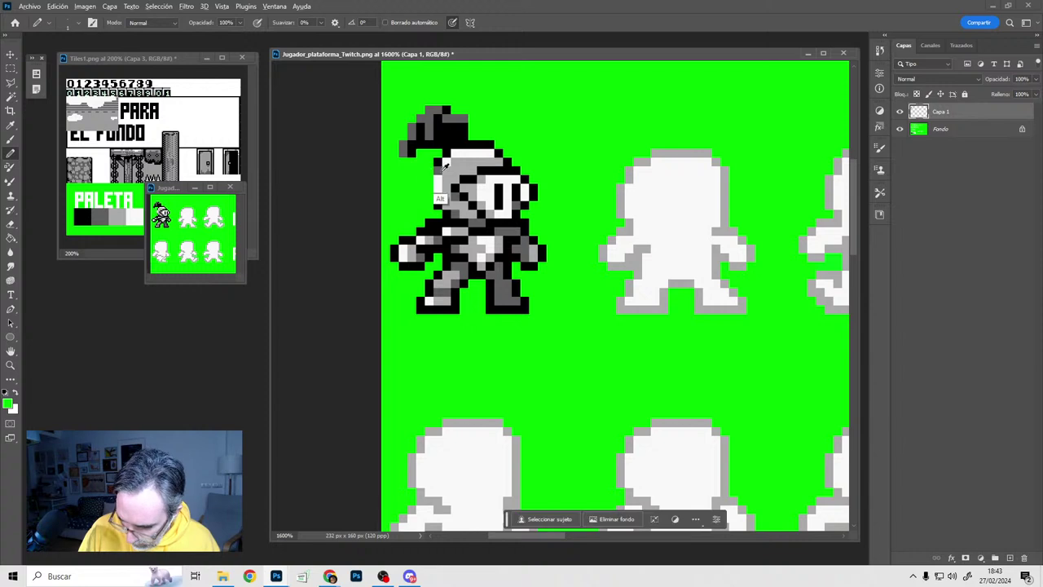
alt+click(459, 149)
drag(438, 167, 437, 202)
alt+click(424, 205)
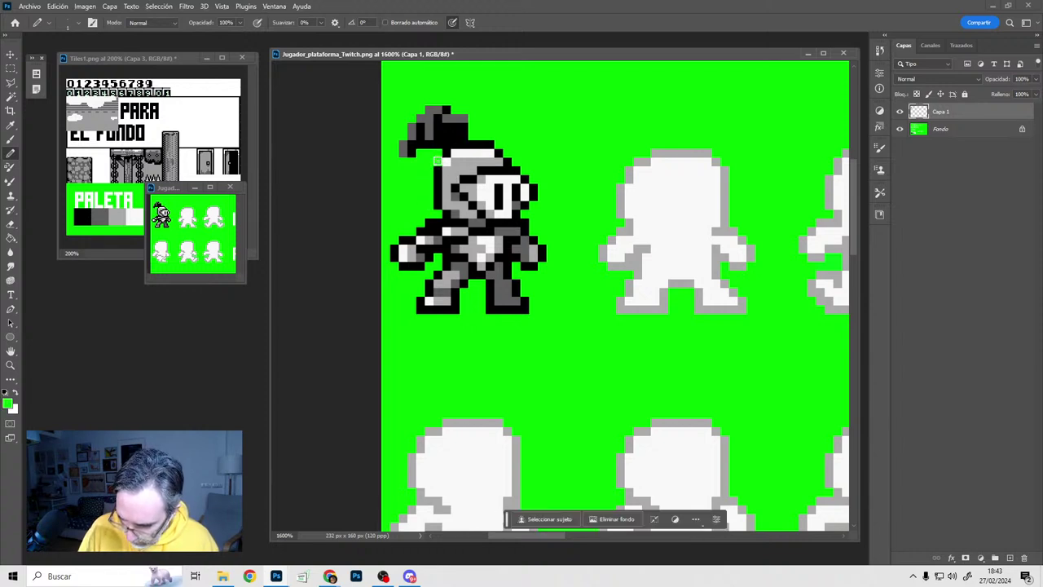
drag(439, 161, 463, 145)
Round the back of the first sprite's helmet with a black outline, a white upper highlight and light gray shading
alt+click(470, 145)
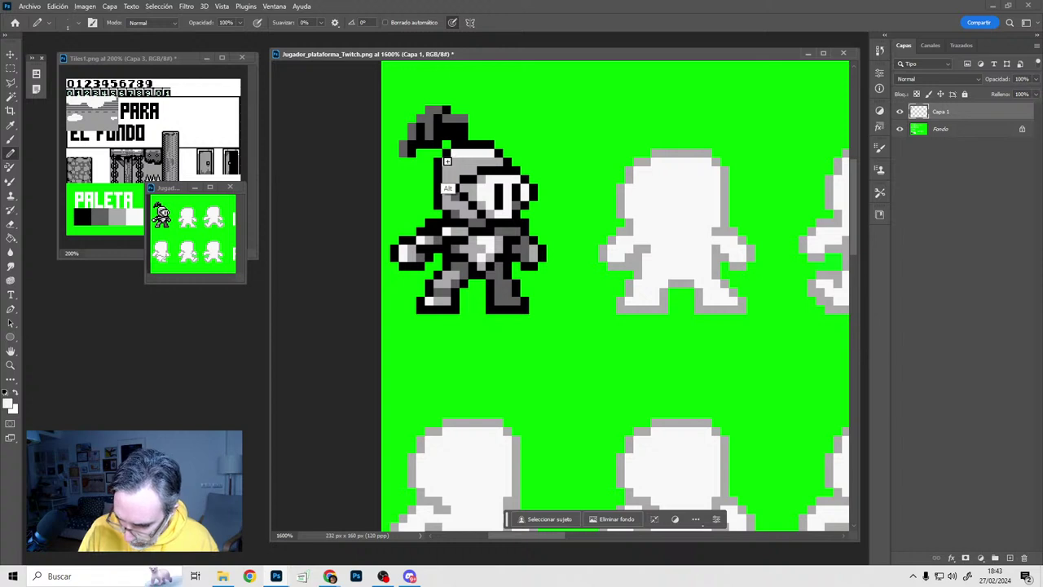
alt+click(456, 160)
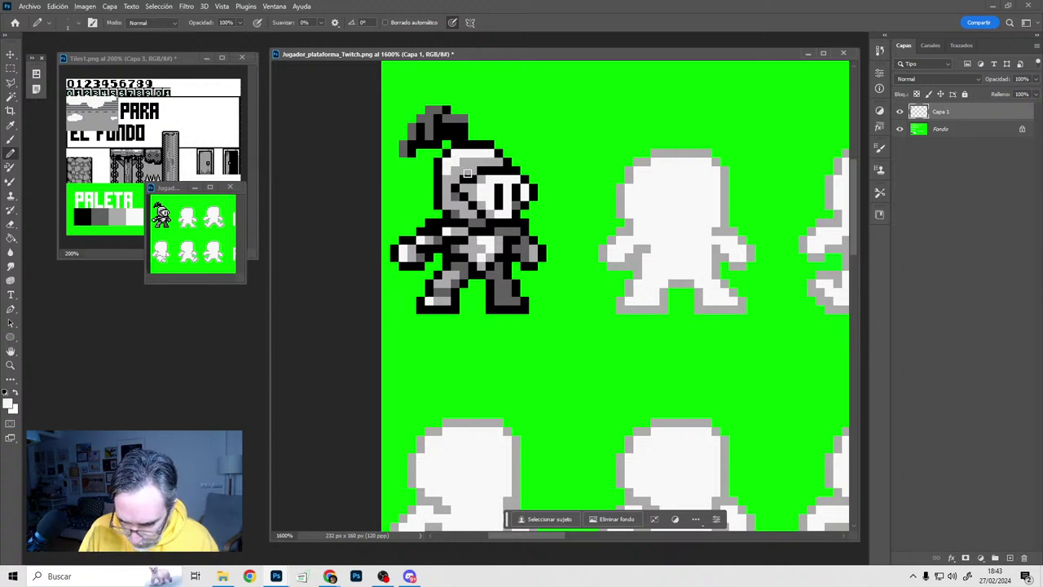
alt+click(438, 179)
drag(429, 179, 438, 196)
alt+click(447, 207)
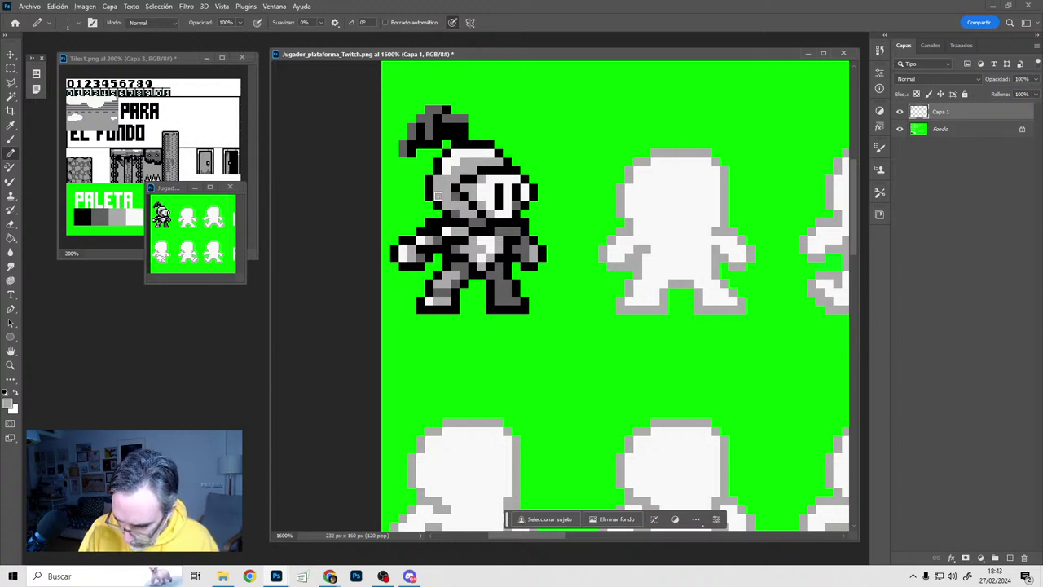
Lower the first sprite's helmet top outline, trim the plume with green and add a white highlight at its base
alt+click(497, 154)
mouse_move(492, 153)
mouse_down()
mouse_move(453, 153)
mouse_move(493, 146)
mouse_move(471, 145)
mouse_move(481, 145)
mouse_up()
alt+click(447, 144)
alt+click(462, 152)
alt+click(469, 197)
alt+click(466, 136)
alt+click(495, 178)
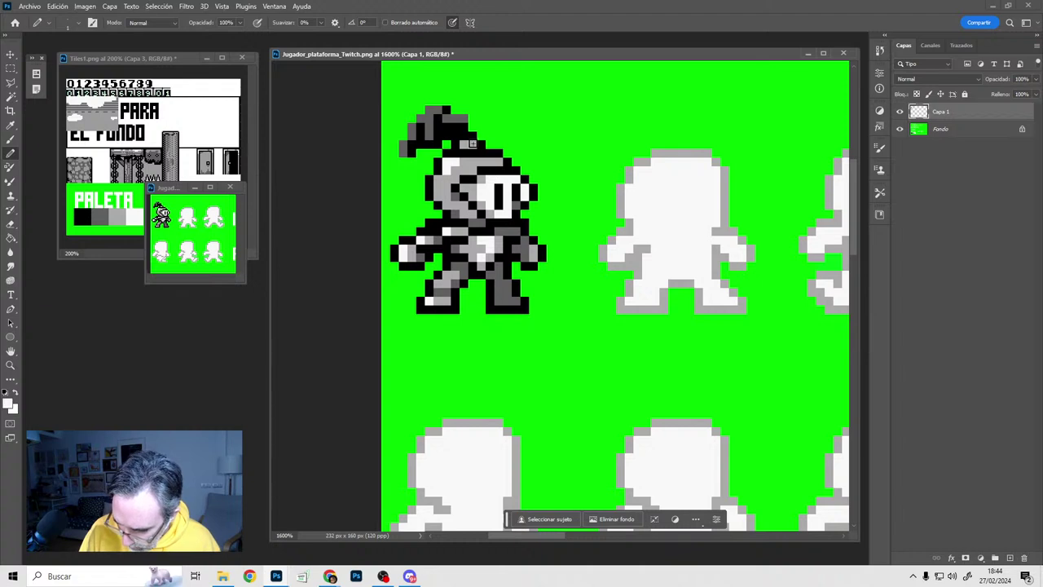
click(473, 145)
drag(497, 175, 503, 165)
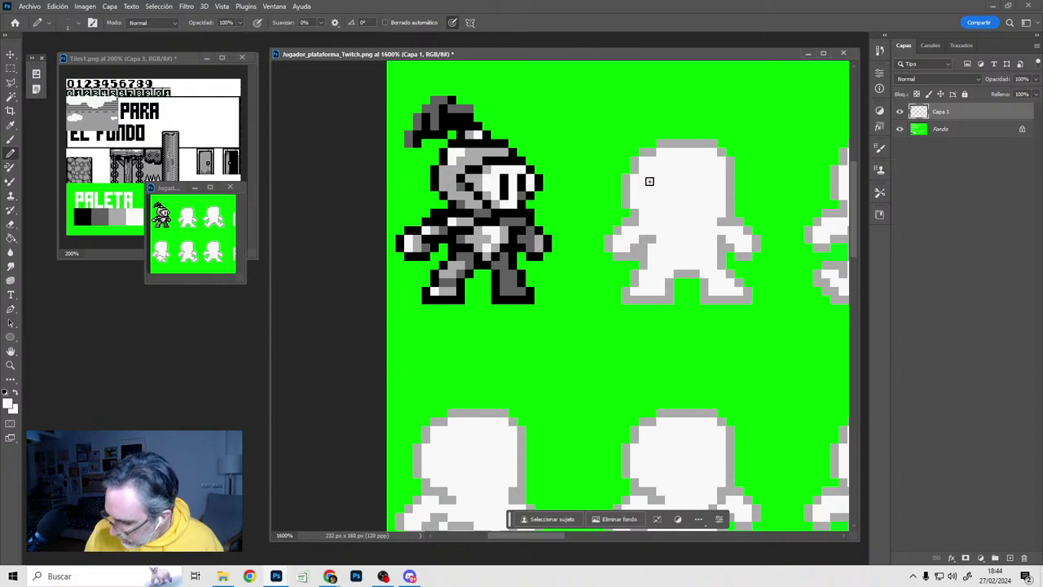
Add a new layer above Capa 1 and paint green over the first sprite's face and visor
click(1010, 557)
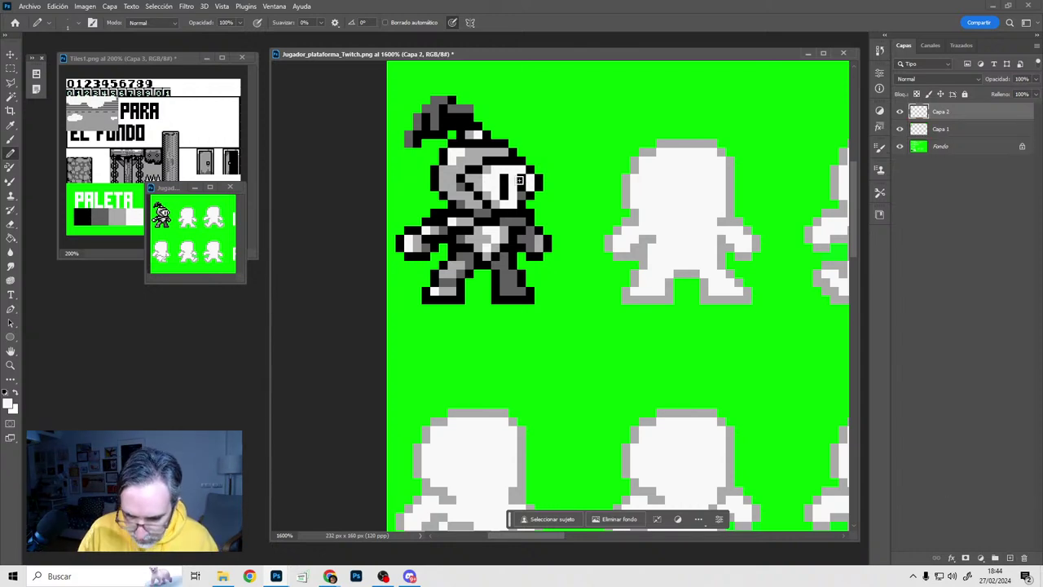
alt+click(537, 194)
mouse_move(538, 187)
mouse_down()
mouse_move(527, 169)
mouse_move(482, 168)
mouse_move(487, 197)
mouse_move(523, 181)
mouse_up()
drag(516, 177, 495, 177)
Outline the helmet's front brow and the inner edge of its face opening in black on Capa 2
alt+click(512, 153)
click(511, 161)
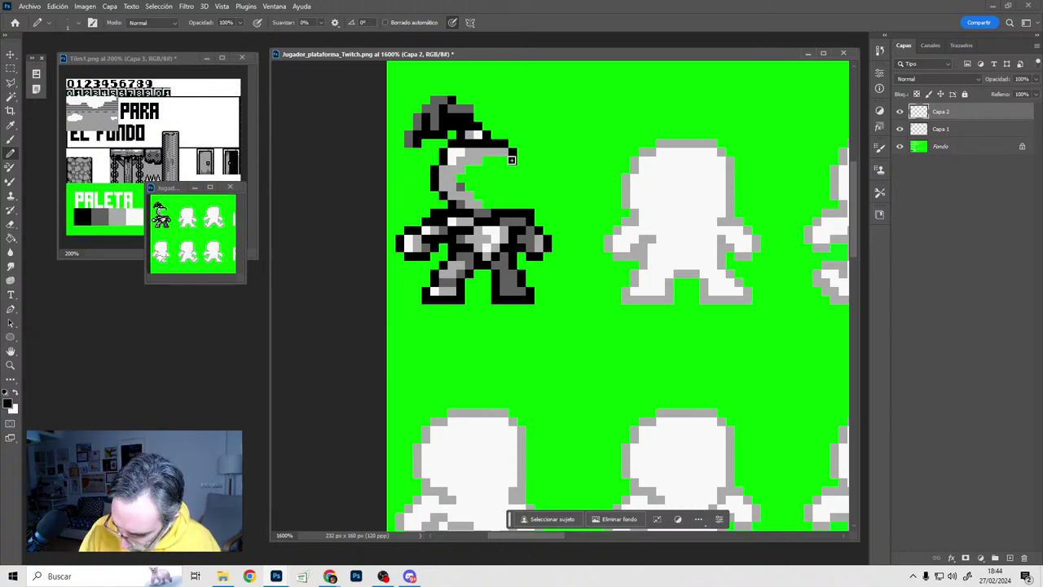
mouse_move(503, 158)
mouse_down()
mouse_move(479, 159)
mouse_move(470, 198)
mouse_up()
click(477, 204)
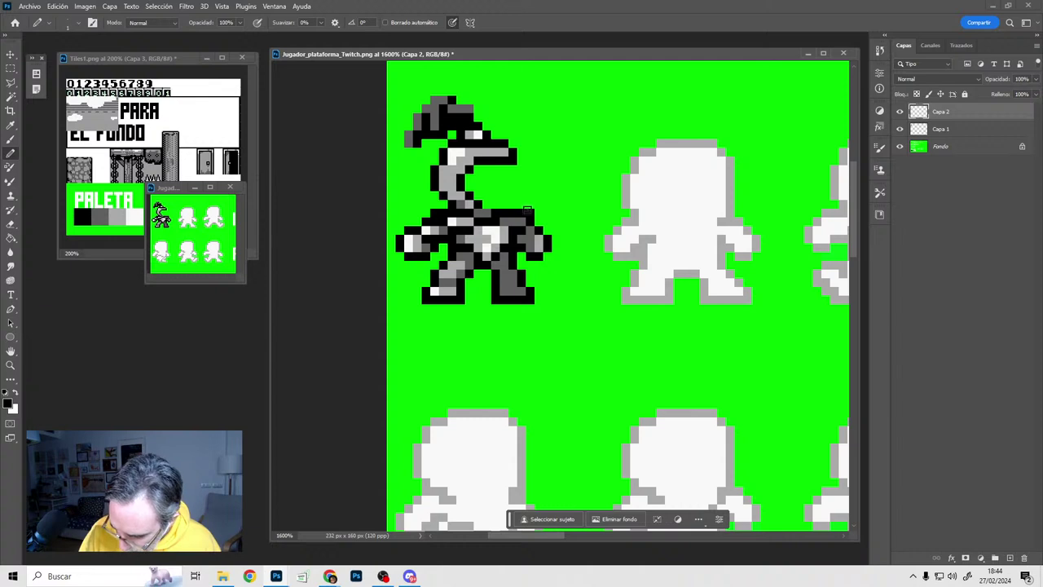
Draw a smaller face inside the helmet opening with a white fill, a black eye and black contour pixels
mouse_move(515, 171)
mouse_down()
mouse_move(481, 204)
mouse_move(470, 182)
mouse_move(502, 179)
mouse_move(495, 189)
mouse_move(489, 176)
mouse_up()
click(512, 198)
alt+click(453, 159)
click(495, 179)
key(x)
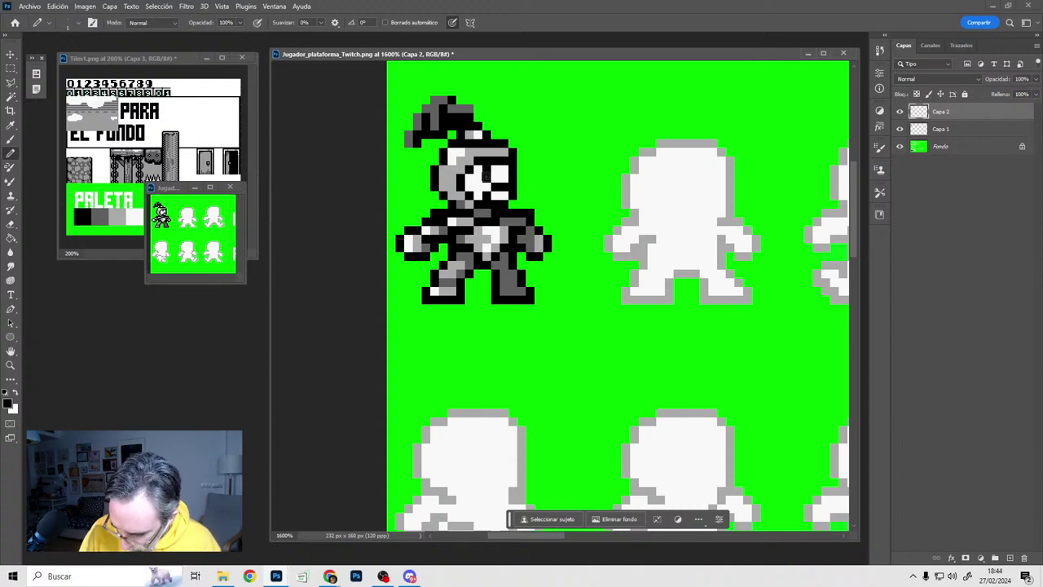
Extend the first sprite's face forward in white and outline the protruding tip in black
key(x)
click(511, 178)
key(x)
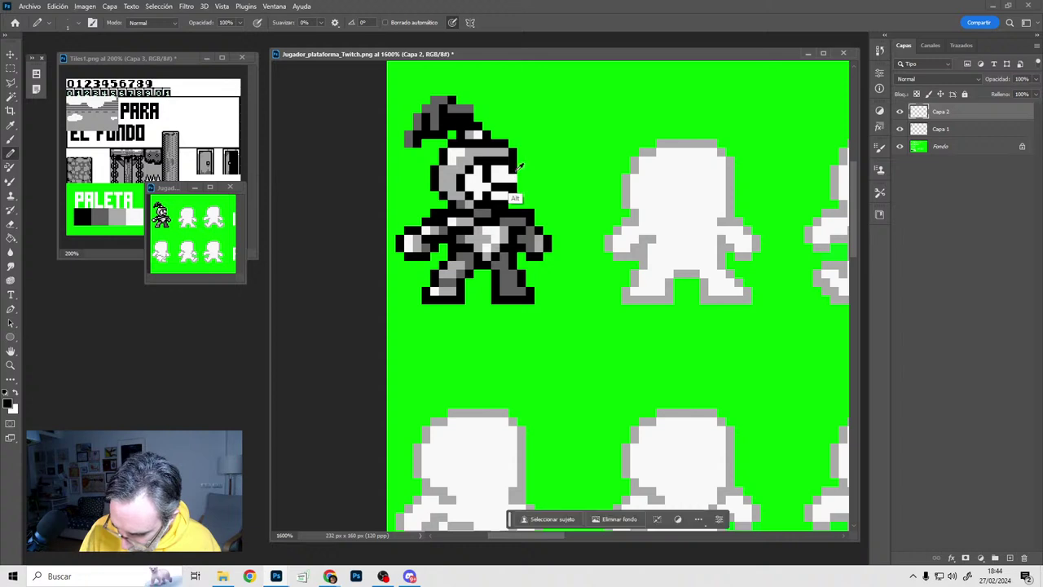
drag(520, 177, 521, 187)
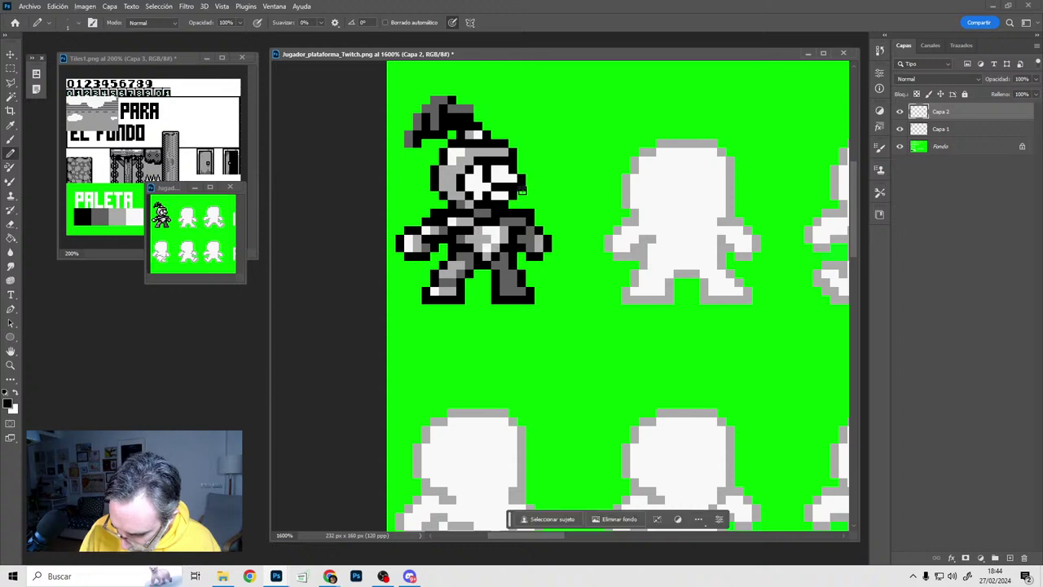
Touch up the first sprite's front leg and face with light gray, and add white highlights to the helmet and face
alt+click(533, 252)
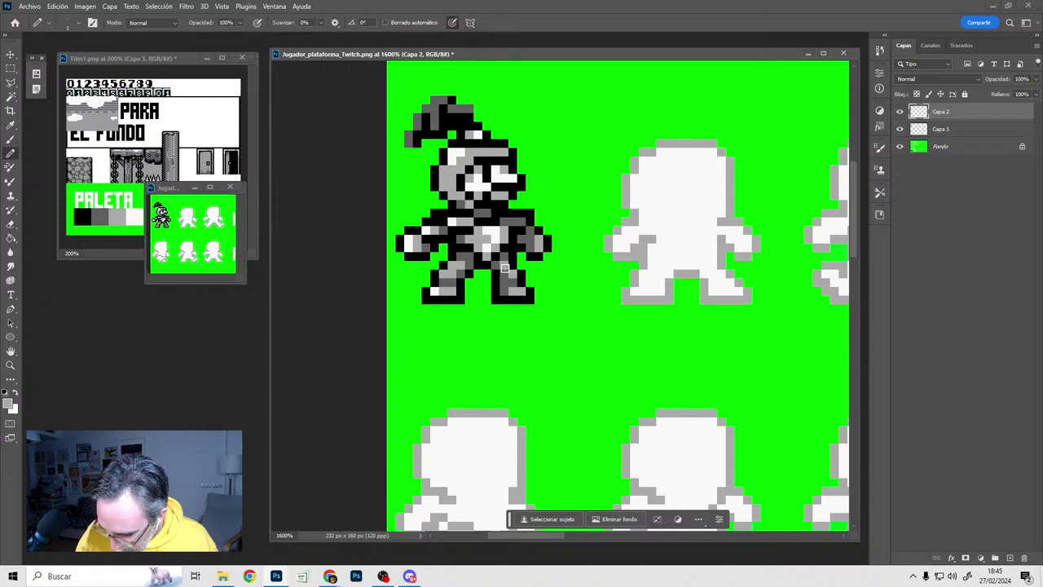
drag(552, 269, 563, 278)
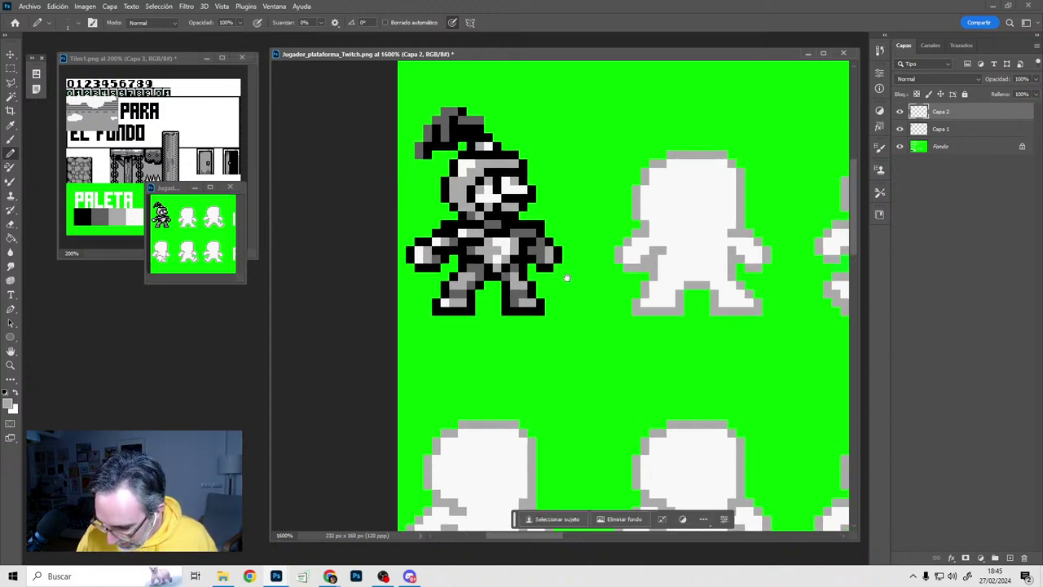
drag(529, 201, 516, 218)
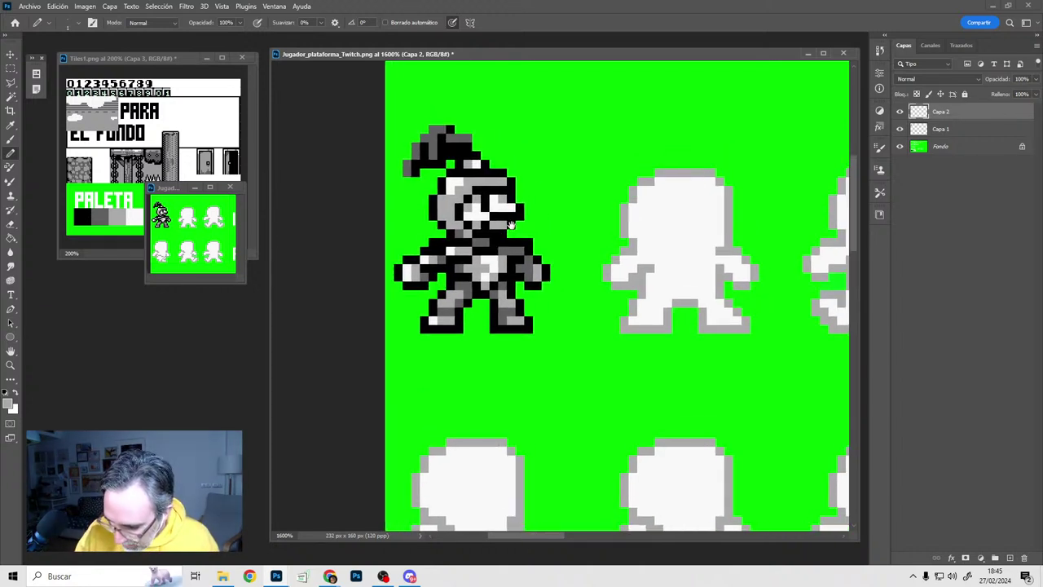
alt+click(455, 190)
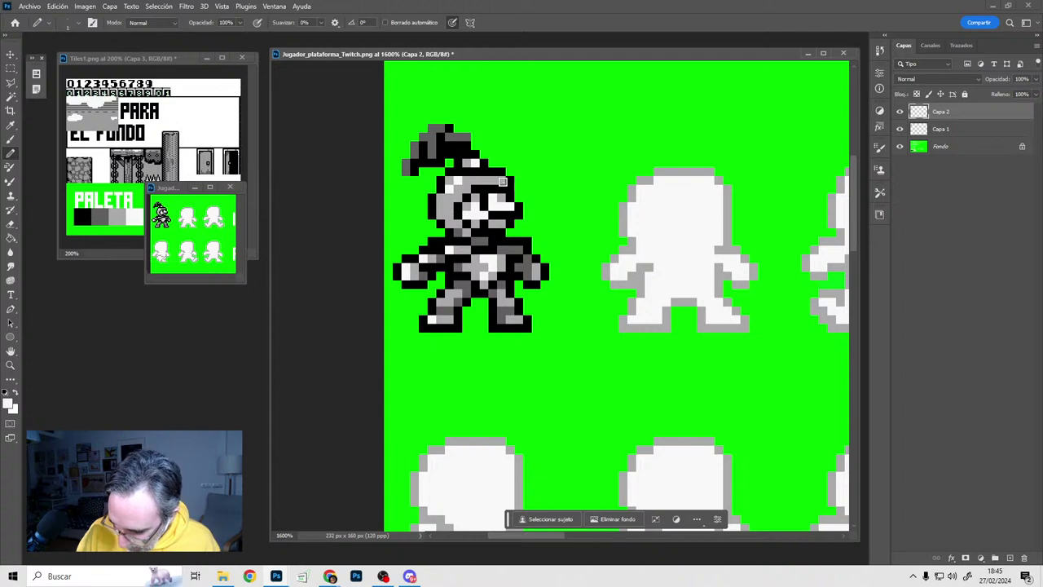
mouse_move(499, 179)
mouse_down()
mouse_move(488, 186)
mouse_move(505, 206)
mouse_up()
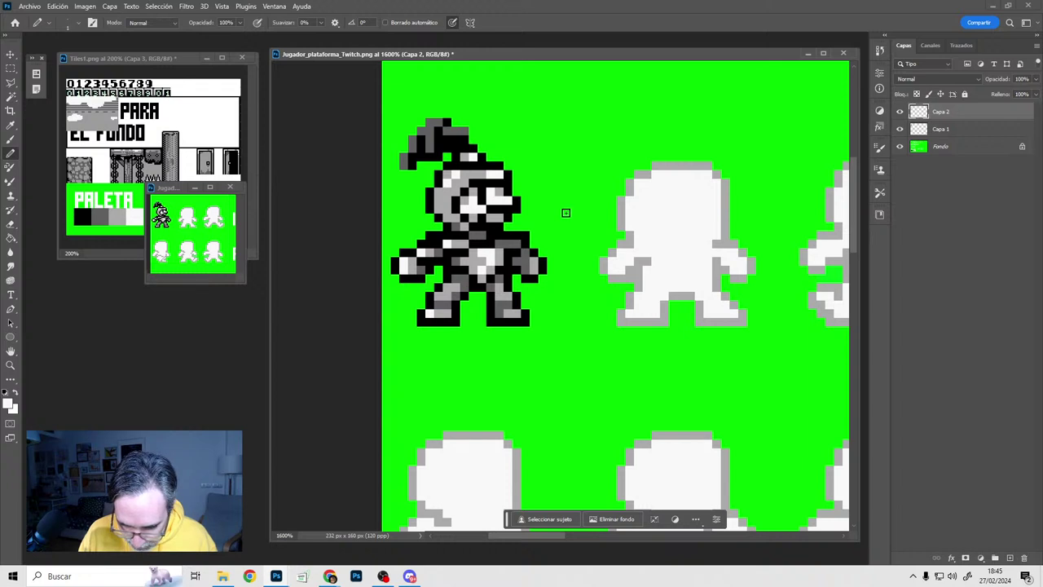
Refine the first sprite's shoulders and upper torso with black and dark gray pixels
alt+click(499, 255)
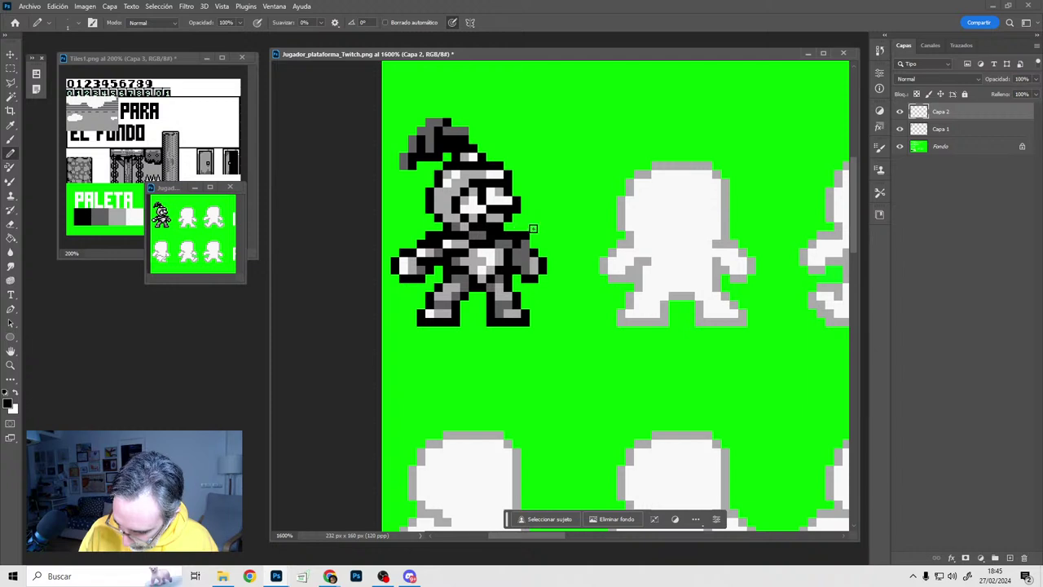
alt+click(533, 230)
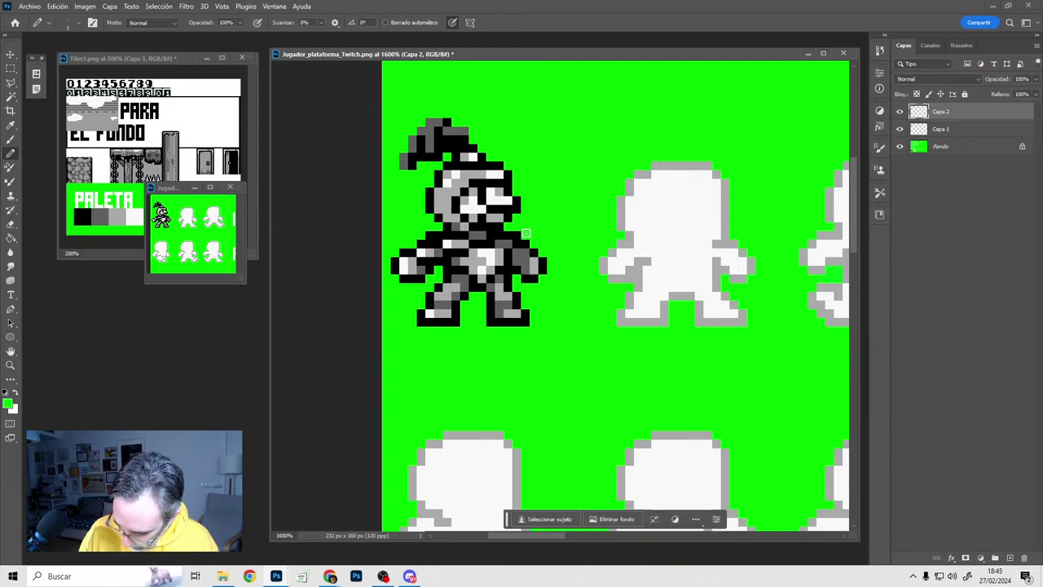
drag(492, 245, 501, 242)
alt+click(446, 250)
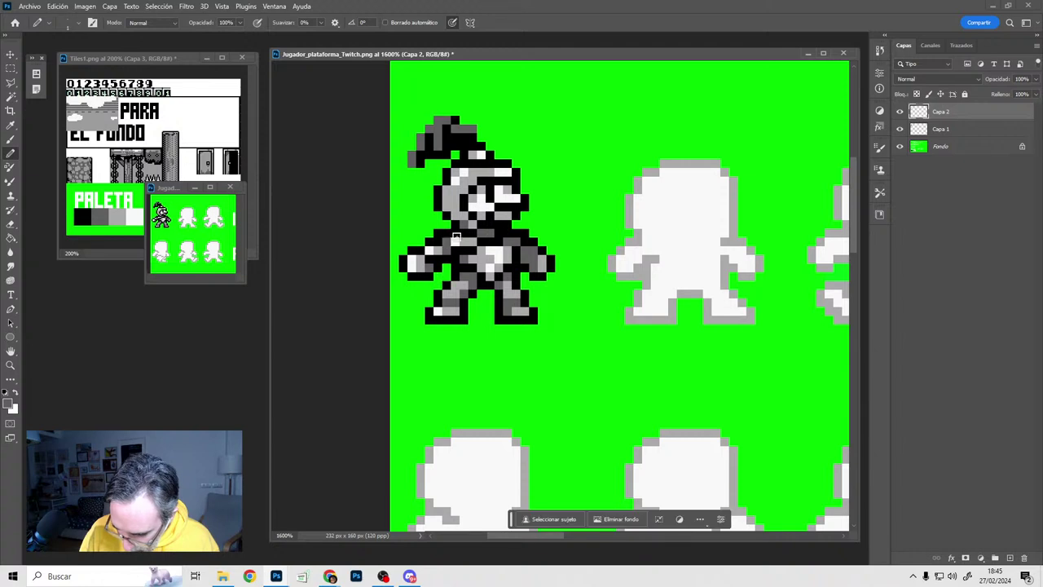
alt+click(456, 260)
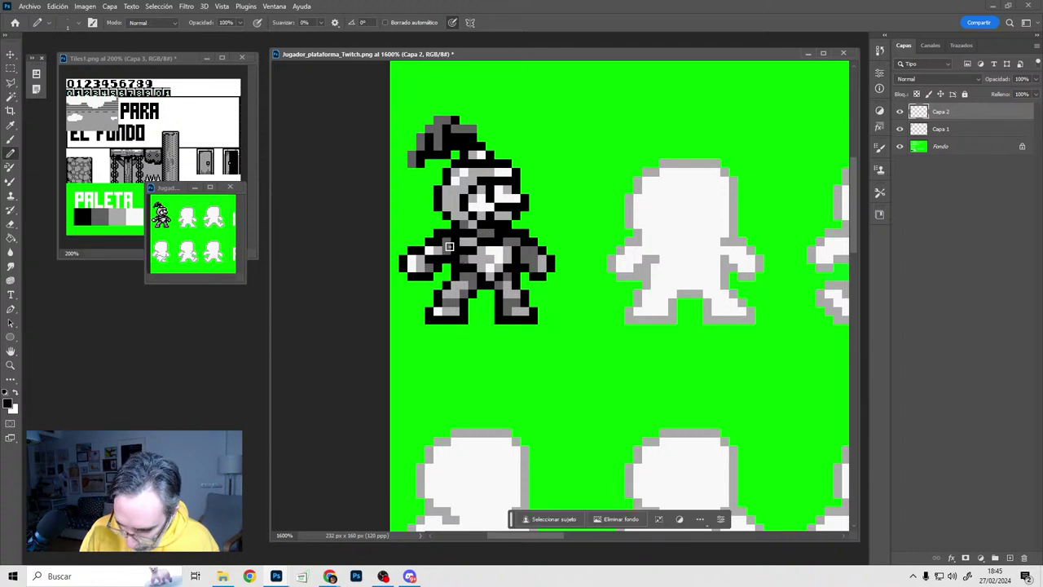
alt+click(445, 250)
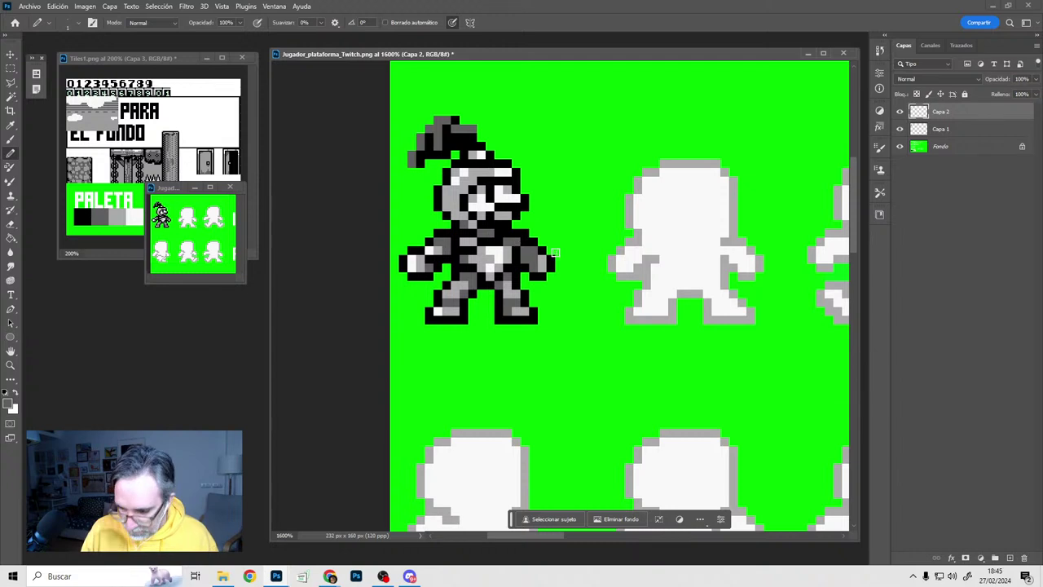
ctrl+scroll(582, 269, right, 2)
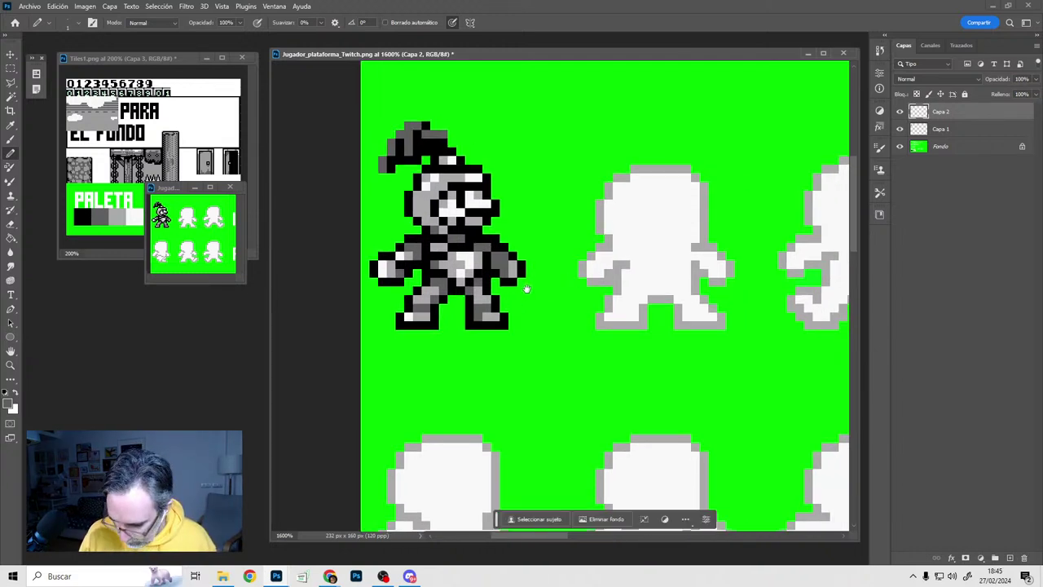
scroll(526, 287, down, 1)
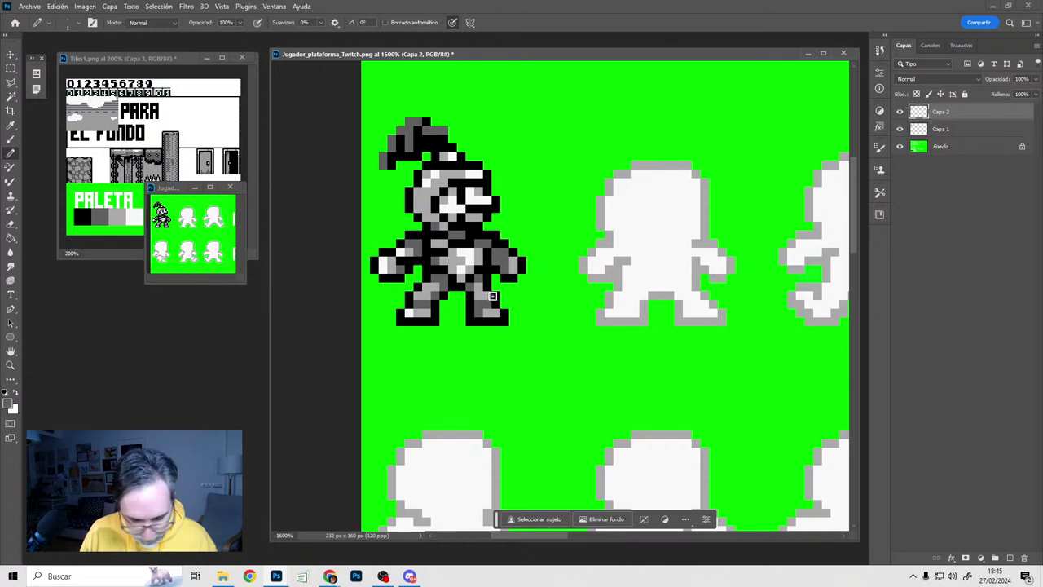
Select the whole first sprite and merge Capa 1 and Capa 2 into a single layer
key(m)
drag(552, 91, 362, 334)
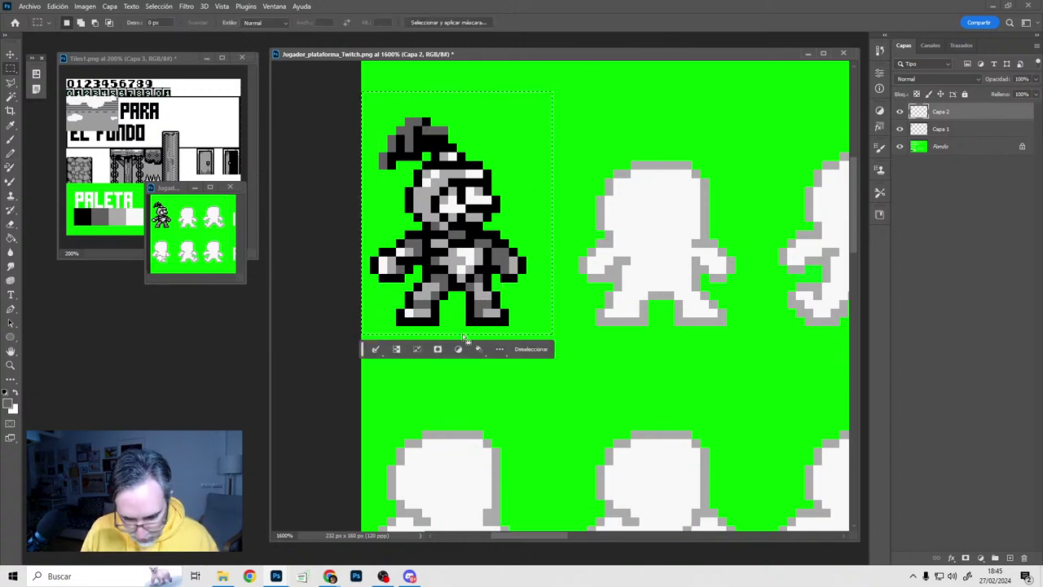
key(v)
alt+shift+drag(488, 318, 691, 327)
key(ctrl+z)
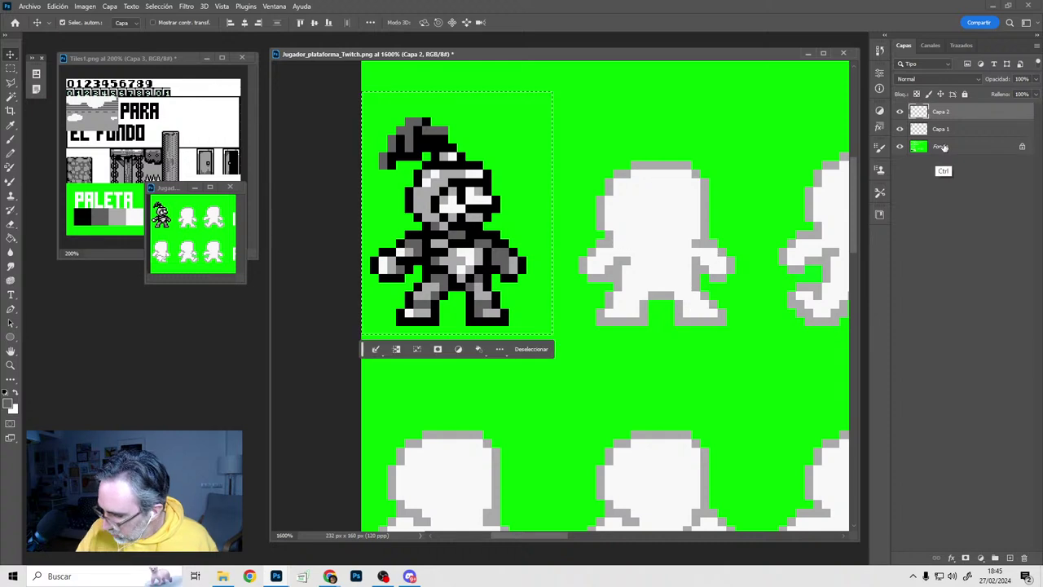
shift+click(957, 131)
key(ctrl+e)
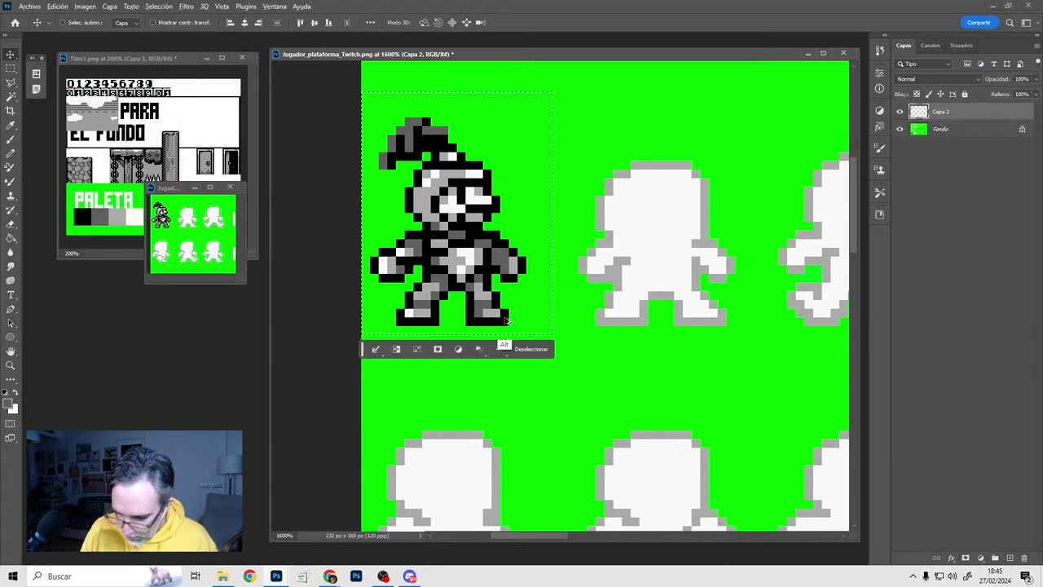
Duplicate the selected first sprite horizontally onto the second template figure
alt+shift+drag(500, 323, 565, 320)
click(699, 339)
click(716, 352)
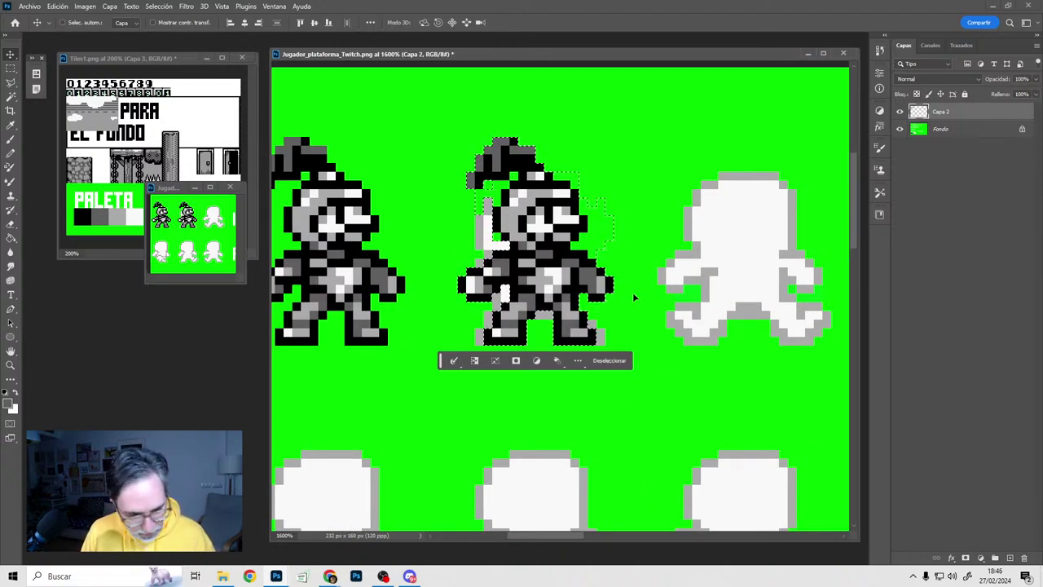
Move the second sprite's upper body, from plume to waist, up one pixel
key(m)
mouse_move(630, 120)
mouse_down()
mouse_move(551, 129)
mouse_move(449, 303)
mouse_up()
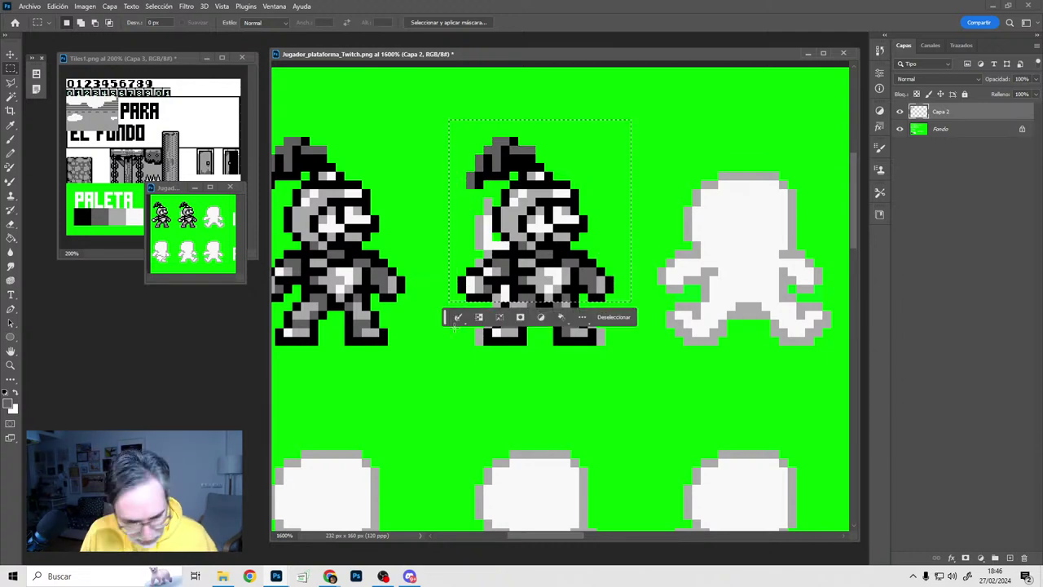
key(v)
key(Up)
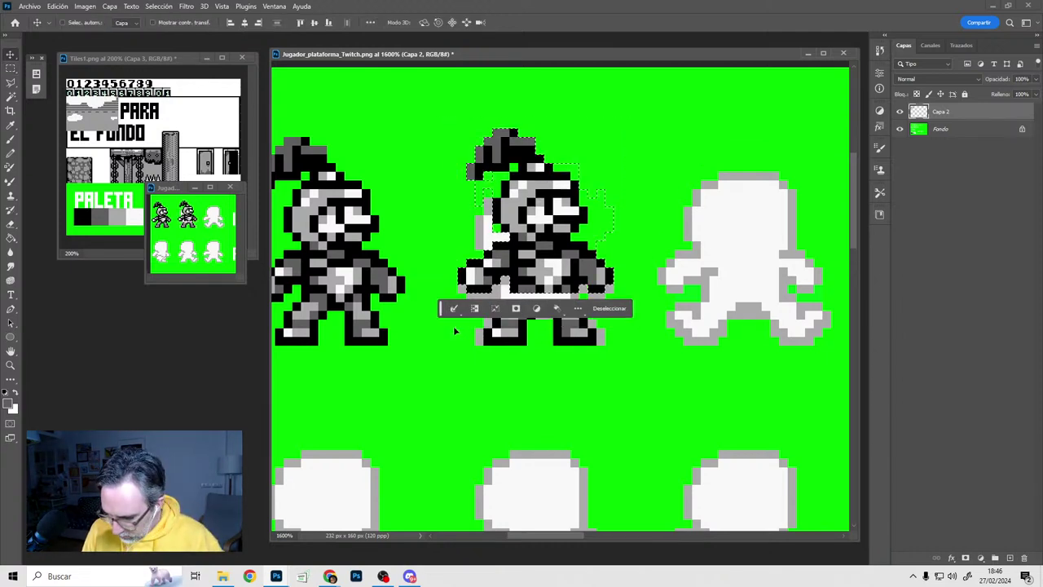
Lower the rear part of the second sprite's plume by one pixel
key(m)
drag(510, 123, 448, 181)
key(v)
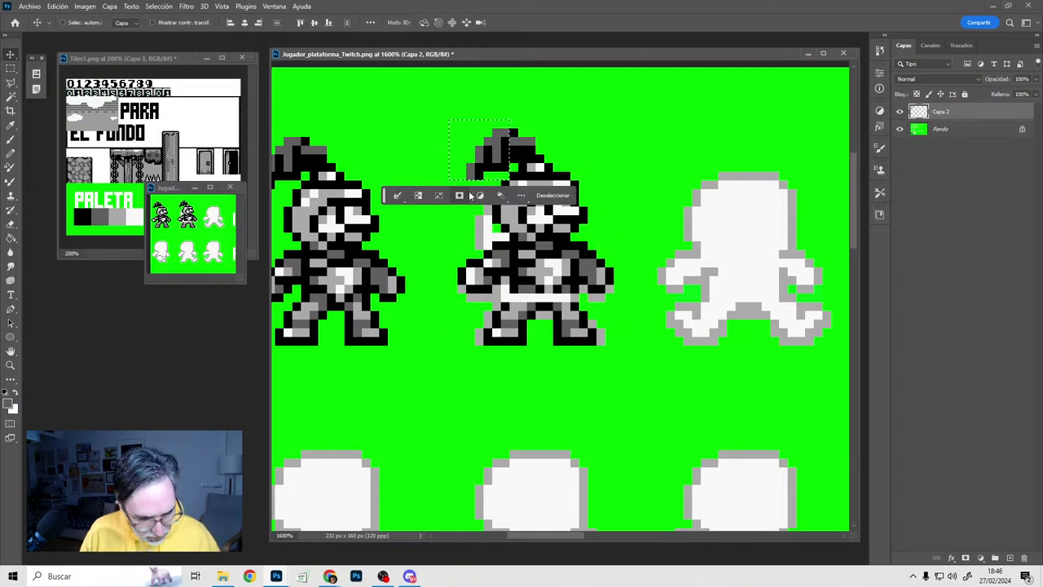
key(Down)
Lower both of the second sprite's forearms by one pixel and clear the selection
key(m)
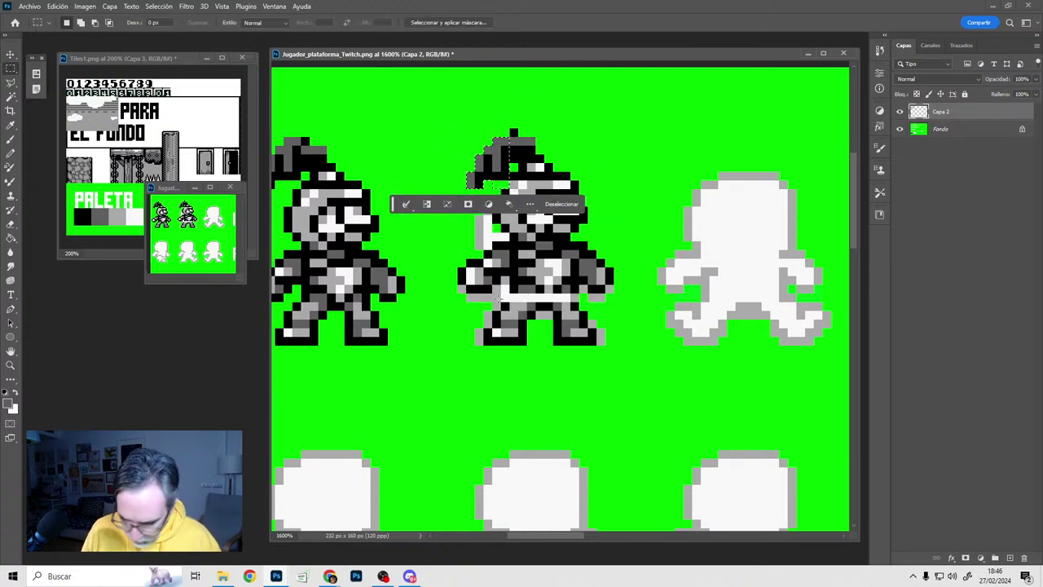
drag(501, 259, 449, 293)
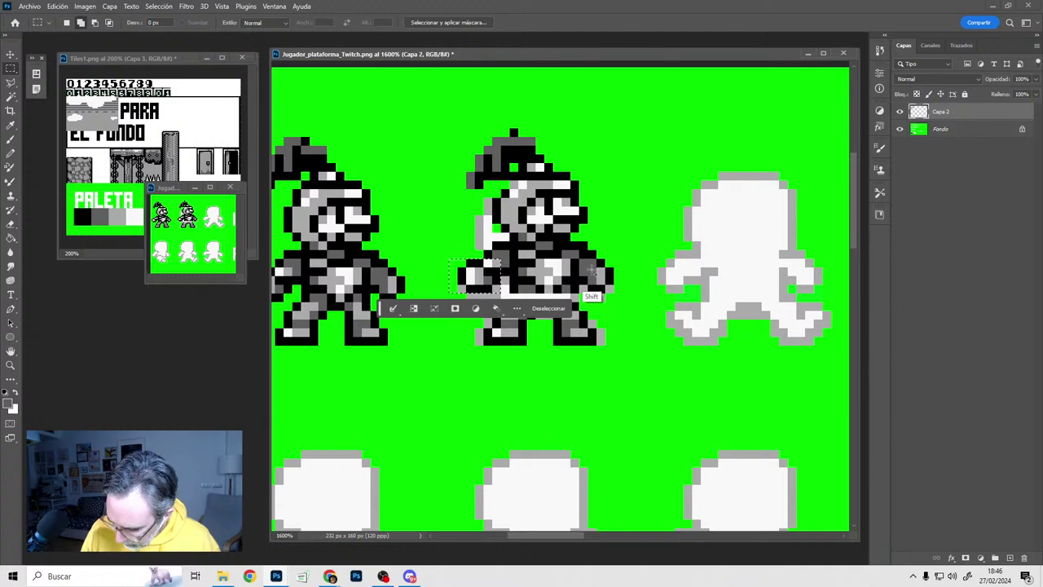
shift+drag(584, 262, 621, 292)
key(v)
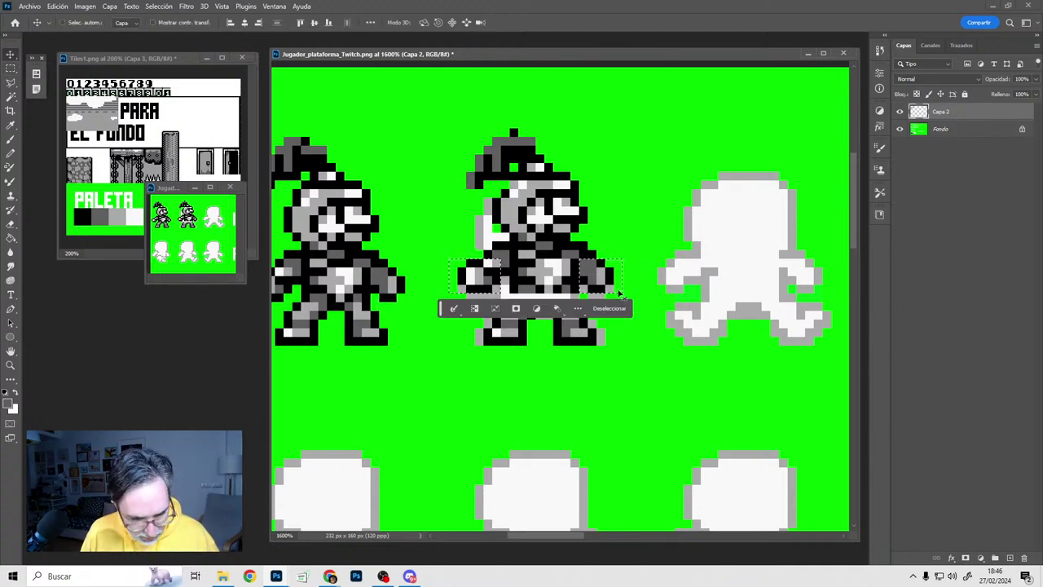
key(Down)
key(ctrl+d)
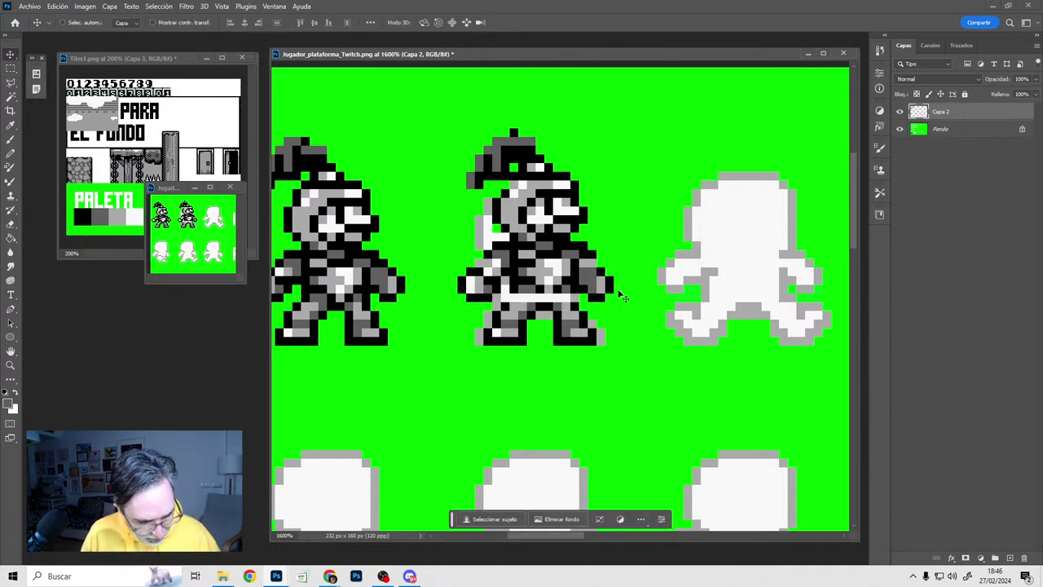
Paint green over the stray pixel above the second sprite's plume and, on Fondo, over the template silhouette behind that sprite
key(b)
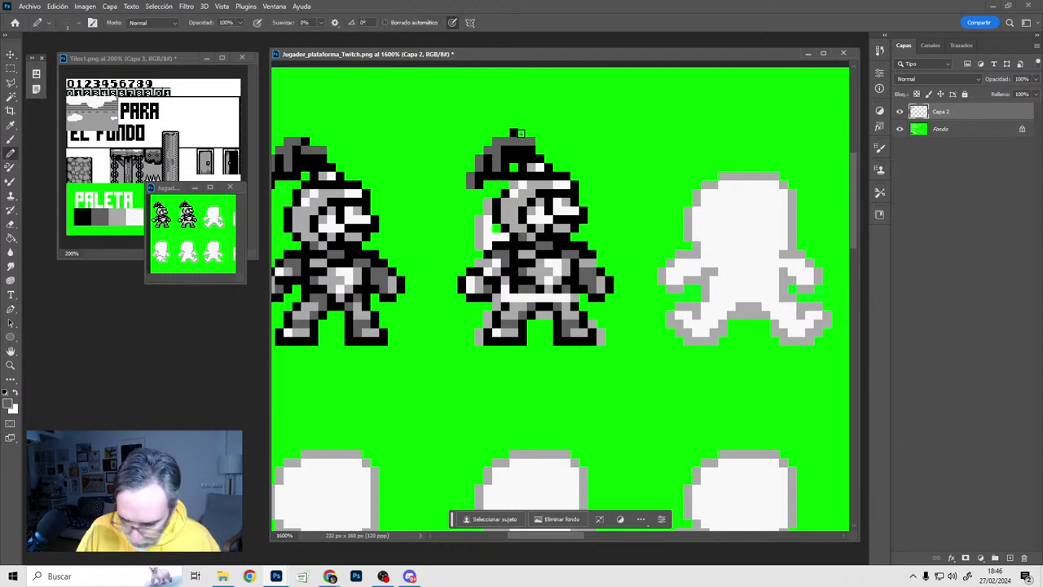
alt+click(532, 128)
click(514, 132)
click(941, 132)
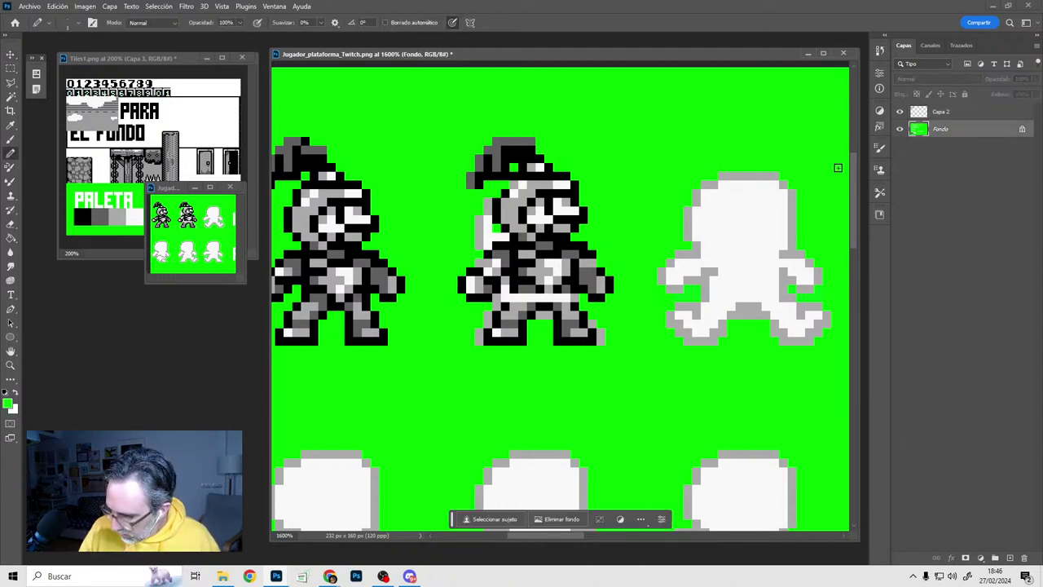
alt+right_drag(577, 224, 628, 225)
mouse_move(588, 199)
mouse_down()
mouse_move(495, 301)
mouse_move(575, 315)
mouse_up()
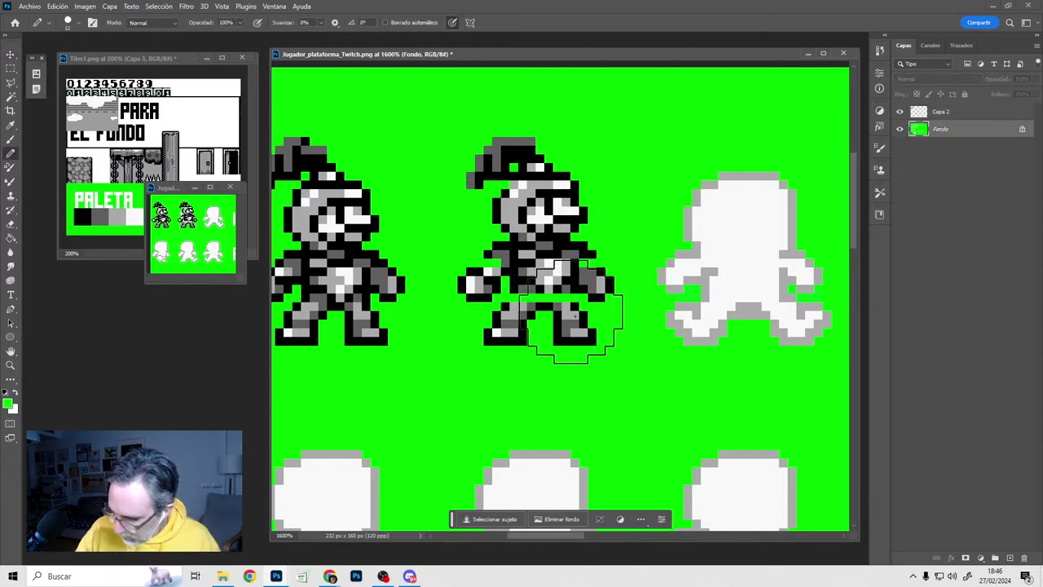
On Capa 2, fill the second sprite's plume gap in black and touch up its arm and face contour
click(956, 115)
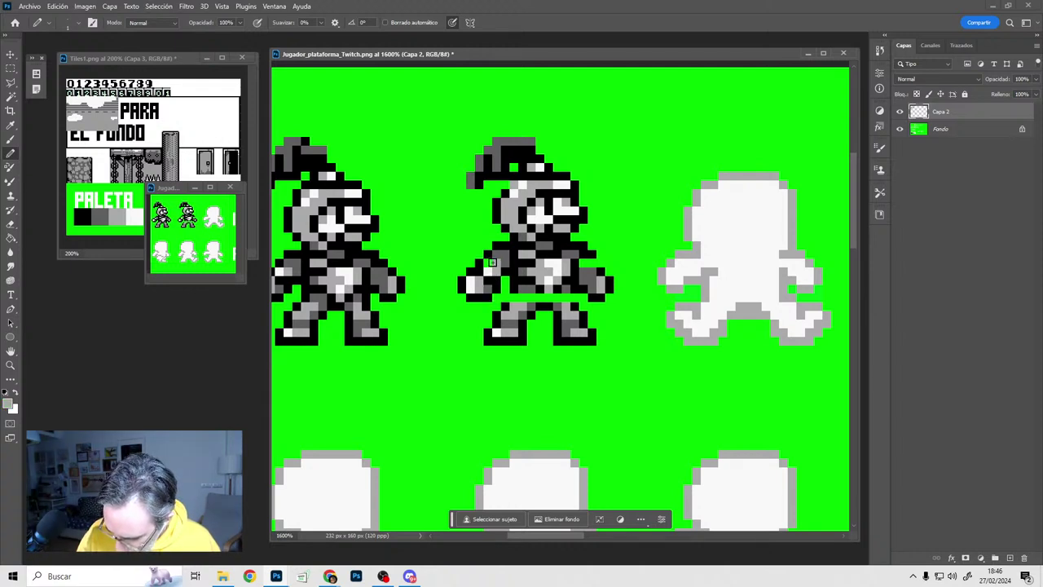
alt+click(490, 269)
alt+click(506, 185)
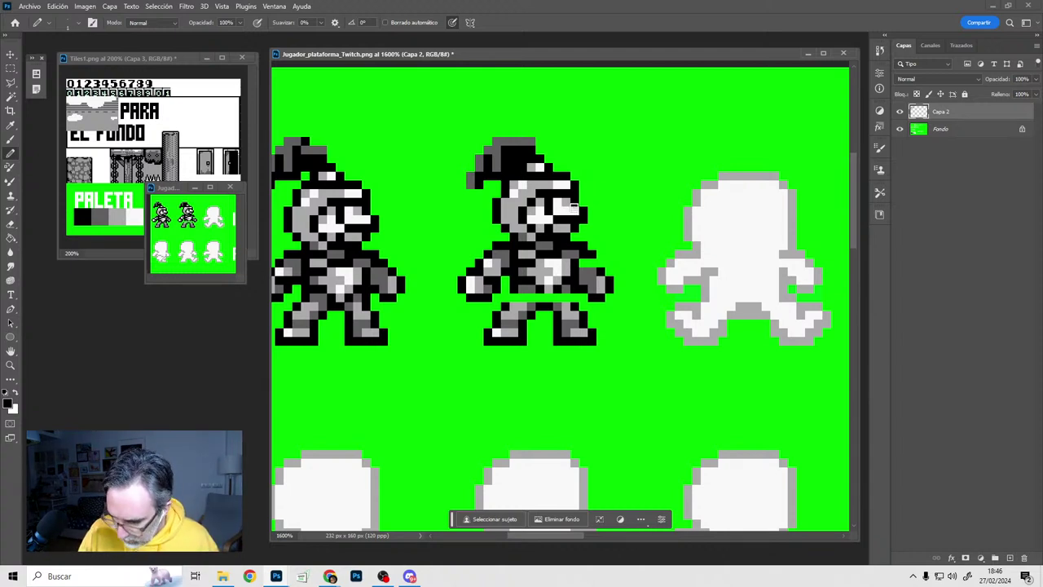
drag(585, 218, 593, 208)
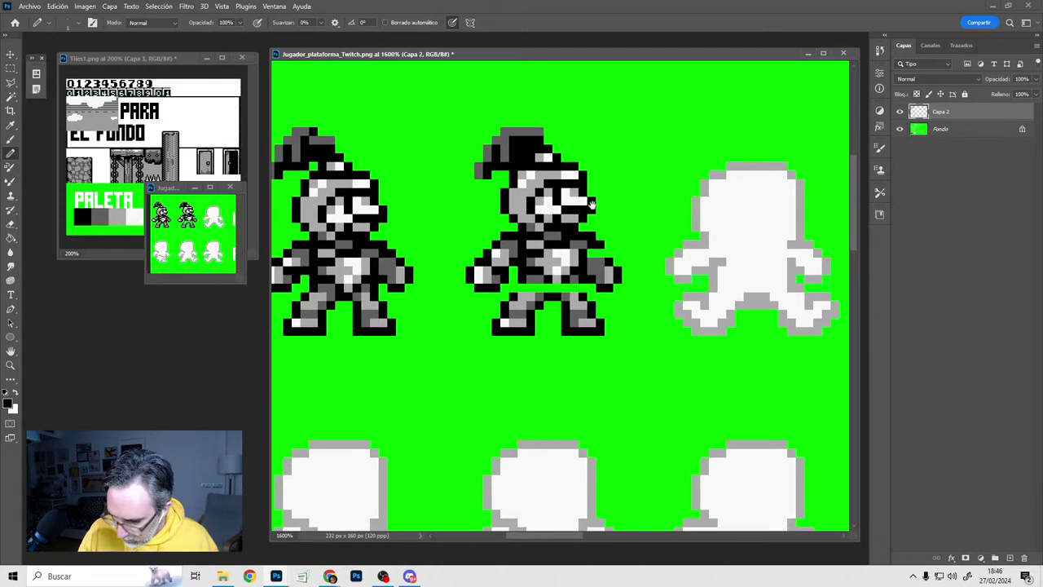
Fill the gap between the second sprite's torso and legs with dark gray and black pixels
alt+click(596, 259)
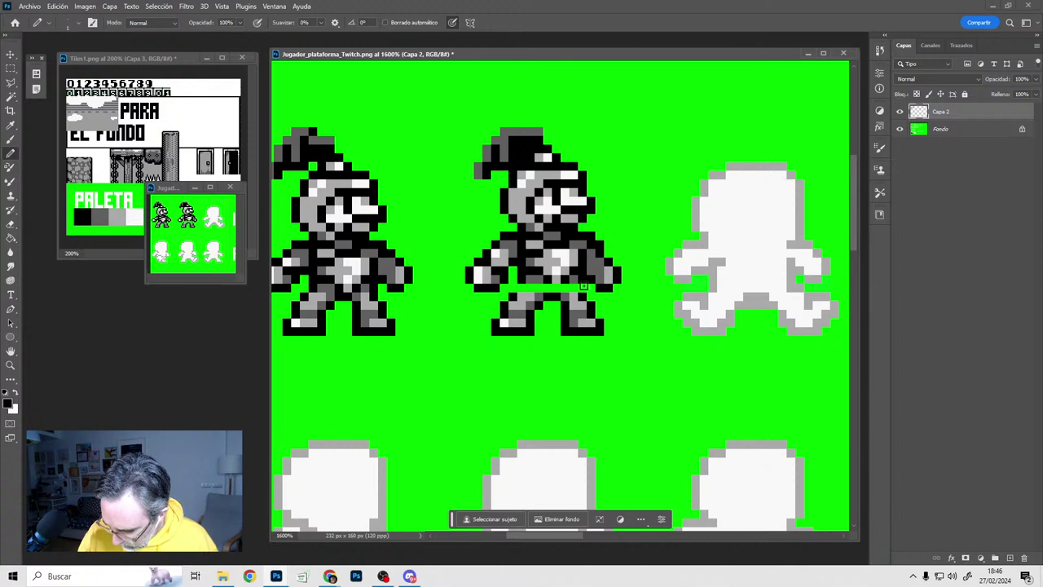
drag(530, 285, 538, 287)
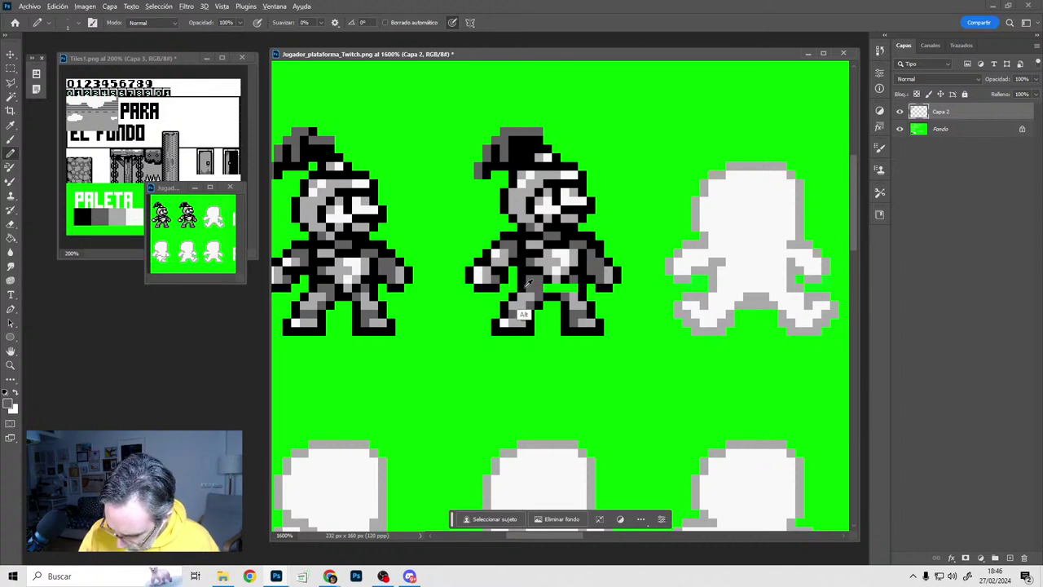
alt+click(529, 316)
click(514, 287)
alt+click(524, 324)
click(522, 288)
alt+click(531, 287)
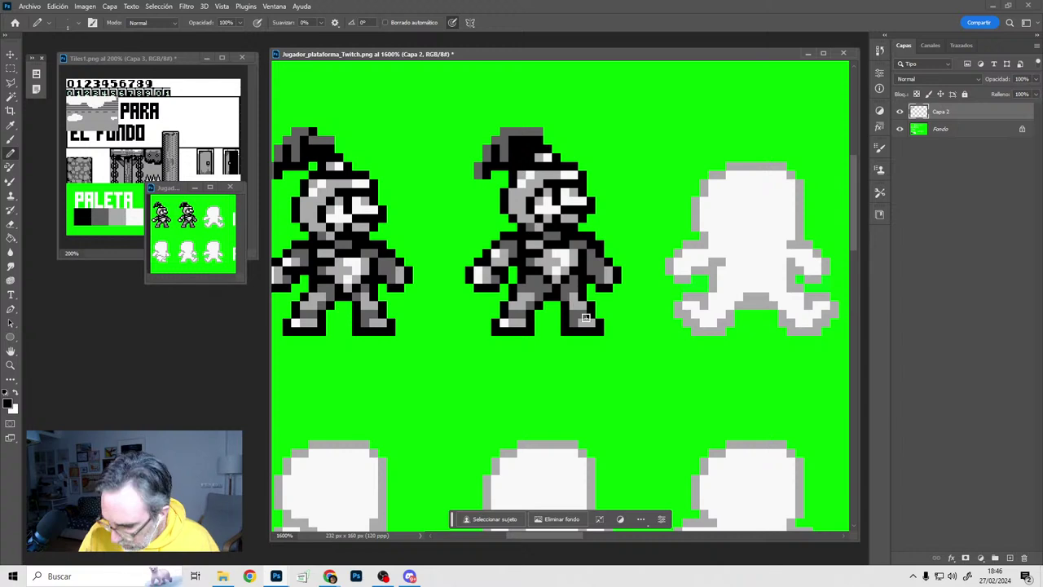
Copy the second sprite to a new layer and place the copy exactly over the first sprite
key(m)
mouse_move(656, 93)
mouse_down()
mouse_move(442, 326)
mouse_move(447, 360)
mouse_up()
key(ctrl+j)
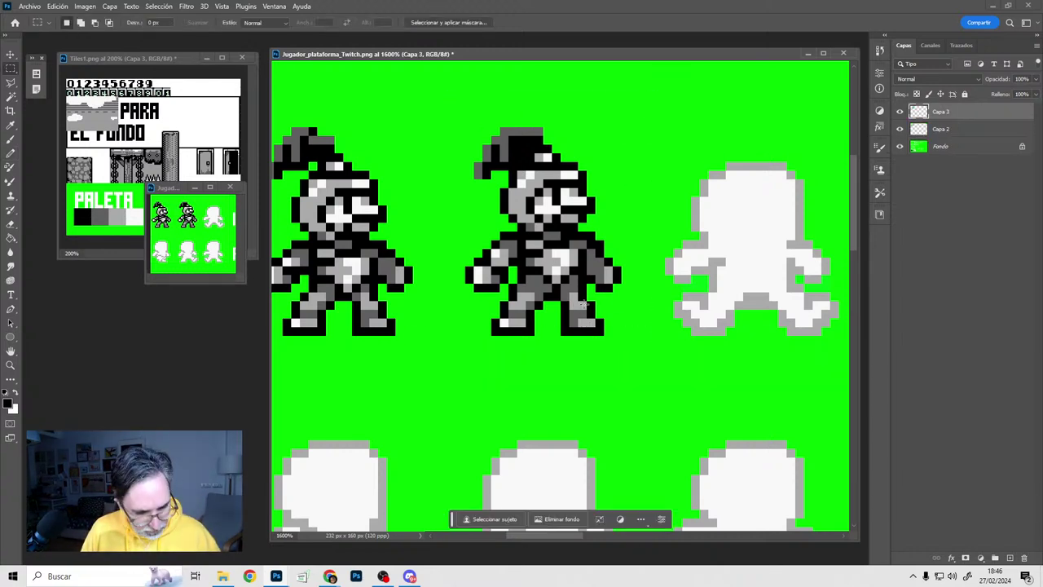
key(v)
drag(566, 288, 482, 313)
Toggle Capa 3's visibility repeatedly to compare the two idle frames as an animation
click(900, 111)
click(899, 112)
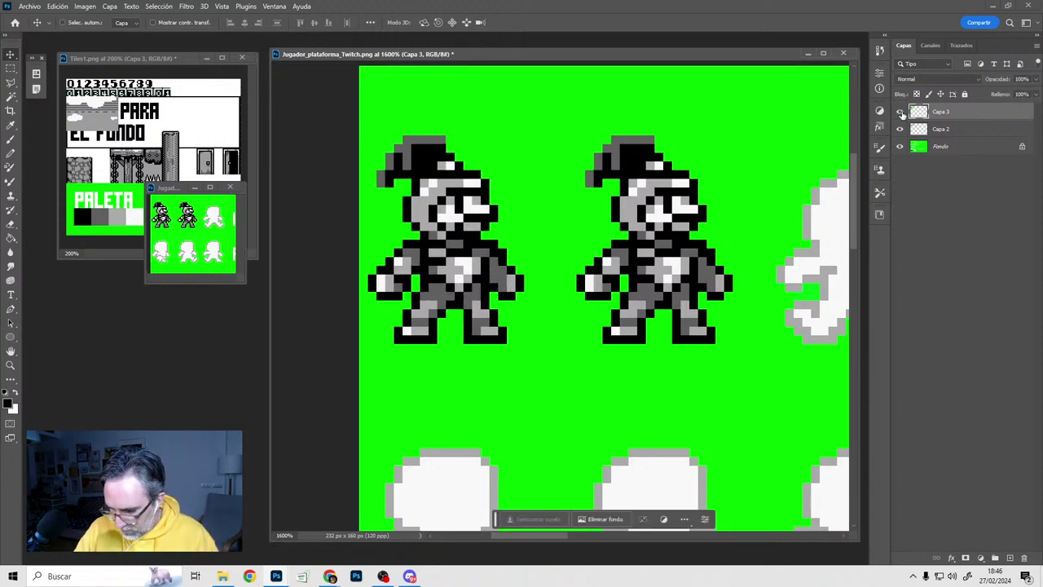
click(900, 112)
click(899, 112)
click(900, 111)
click(899, 112)
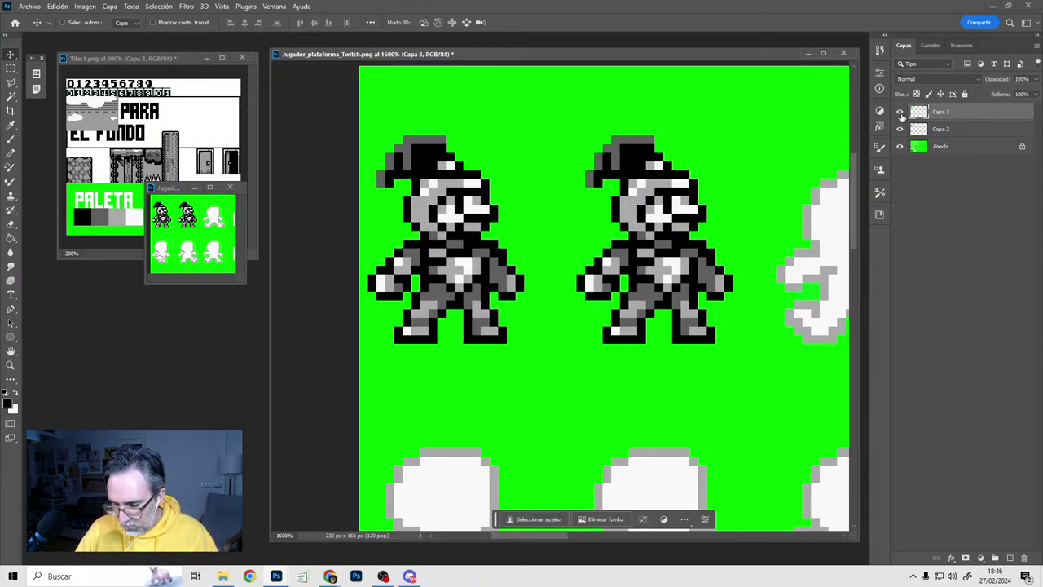
click(899, 111)
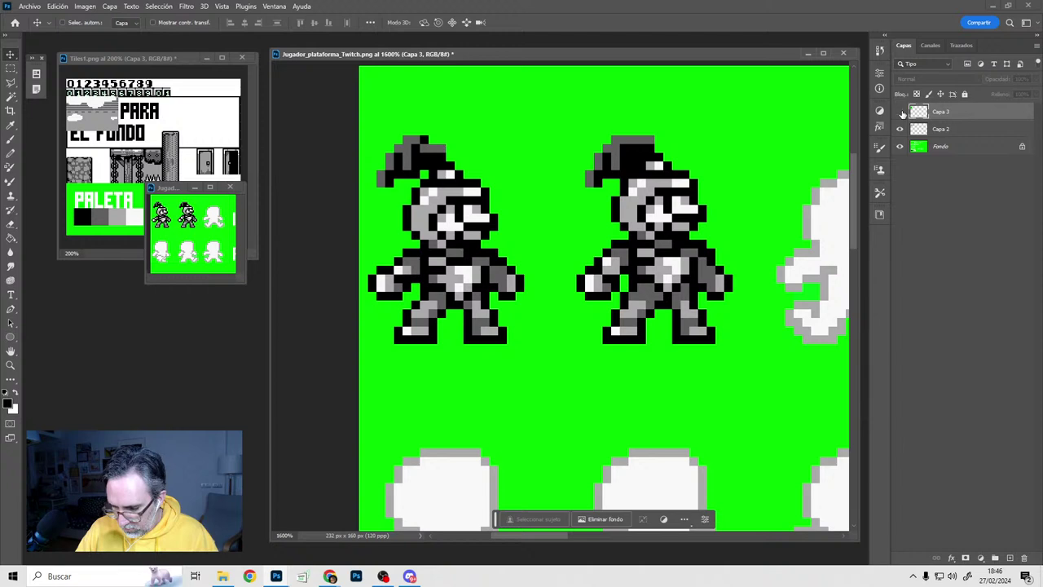
click(900, 111)
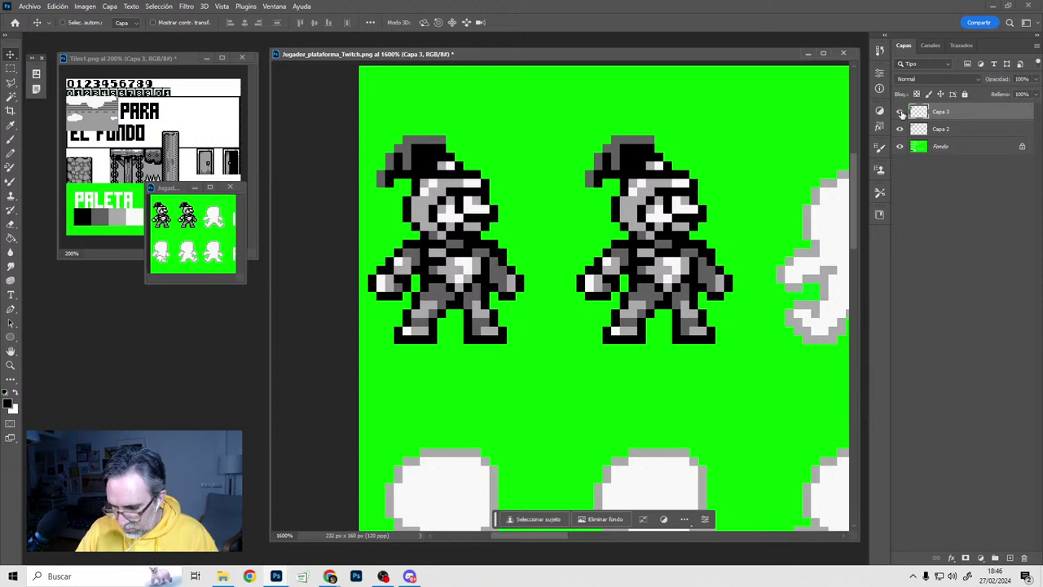
click(900, 112)
click(899, 112)
click(899, 111)
click(899, 112)
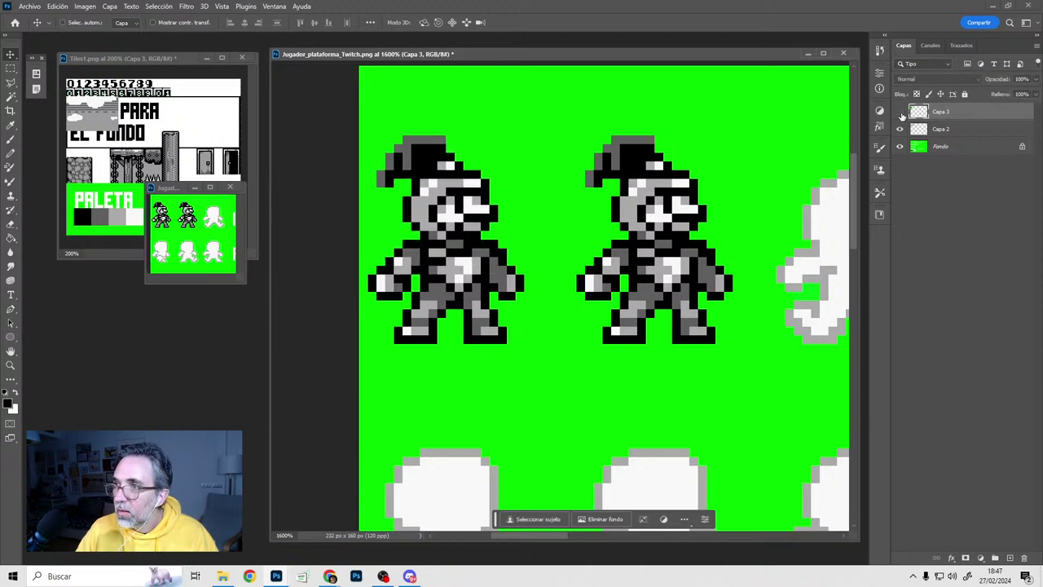
click(899, 112)
click(899, 111)
click(900, 113)
click(901, 114)
click(900, 113)
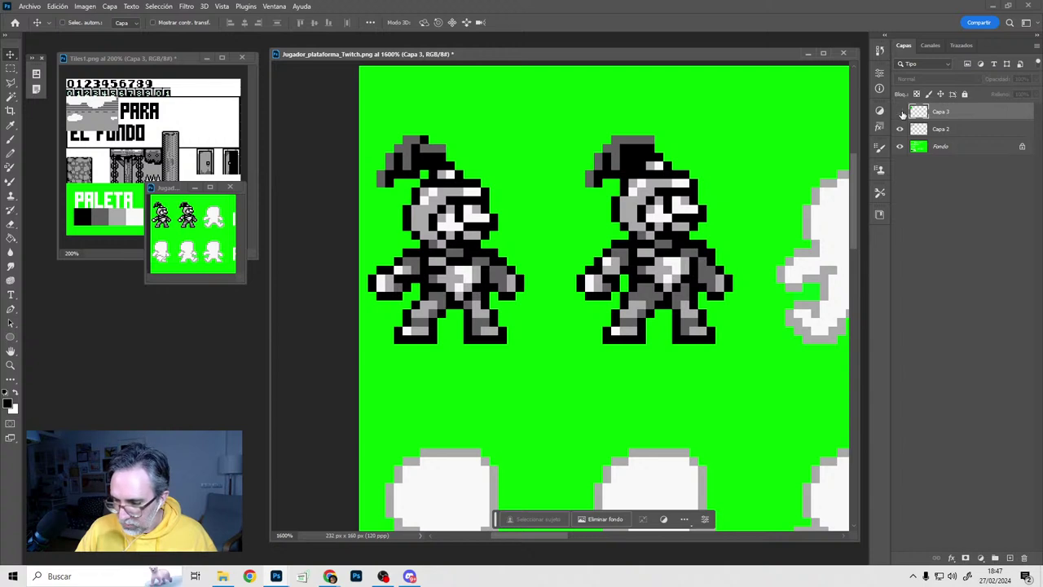
click(899, 112)
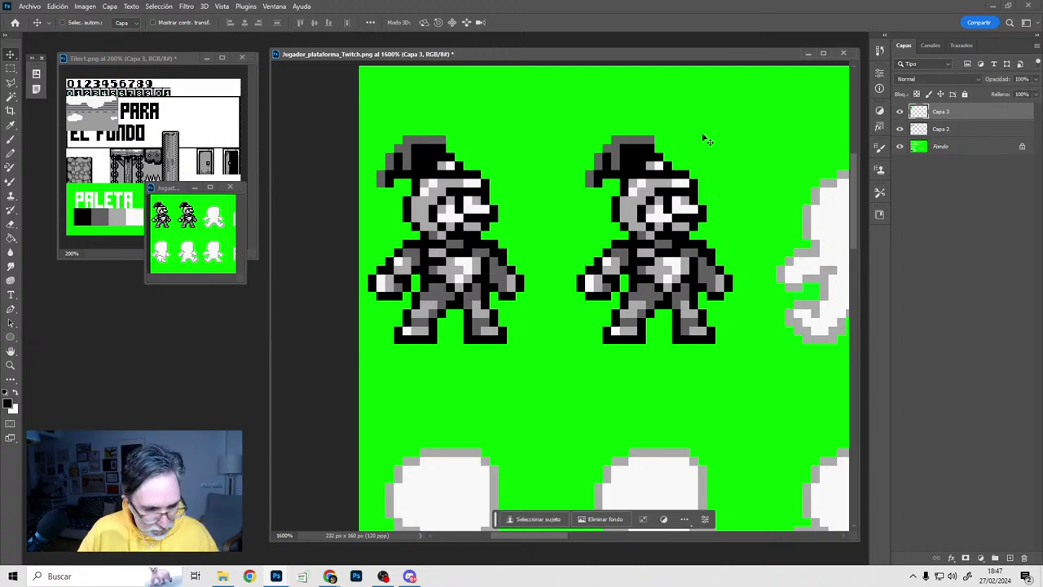
On Capa 3, shift both hands of the first sprite one pixel inward toward the body
key(b)
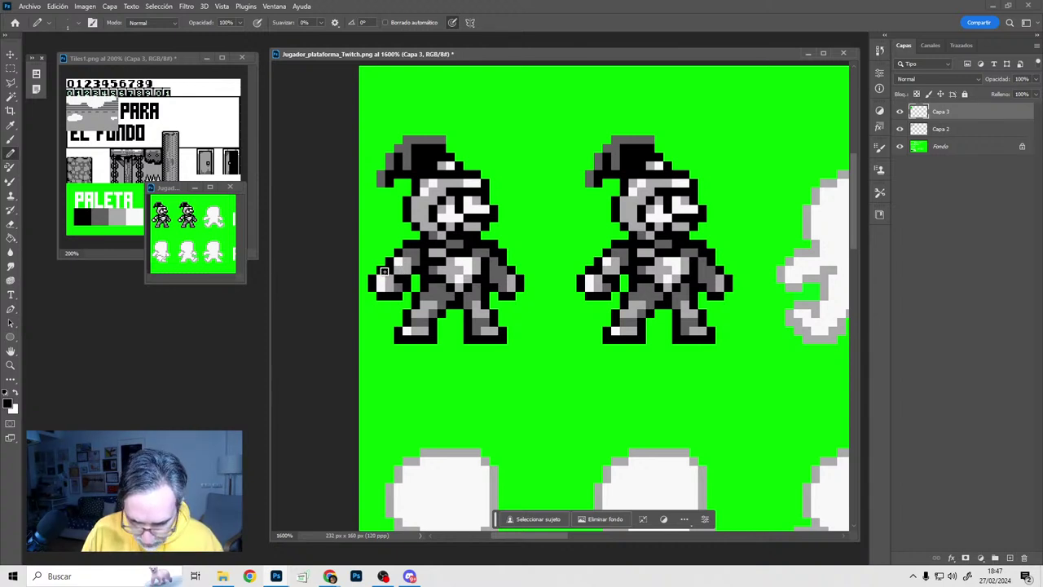
key(m)
mouse_move(369, 265)
mouse_down()
mouse_move(406, 295)
mouse_move(373, 274)
mouse_move(374, 296)
mouse_up()
key(v)
key(Right)
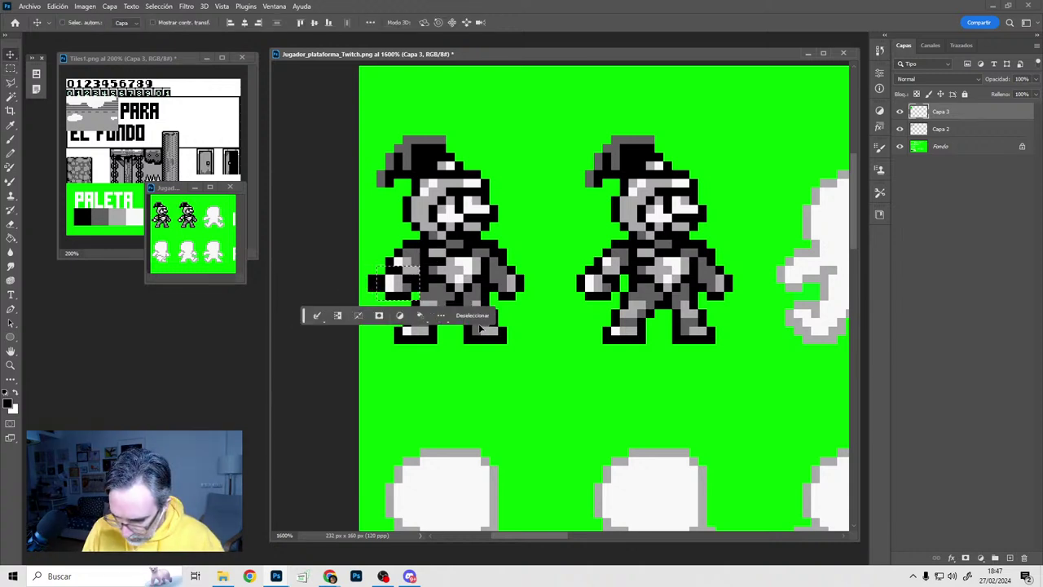
key(m)
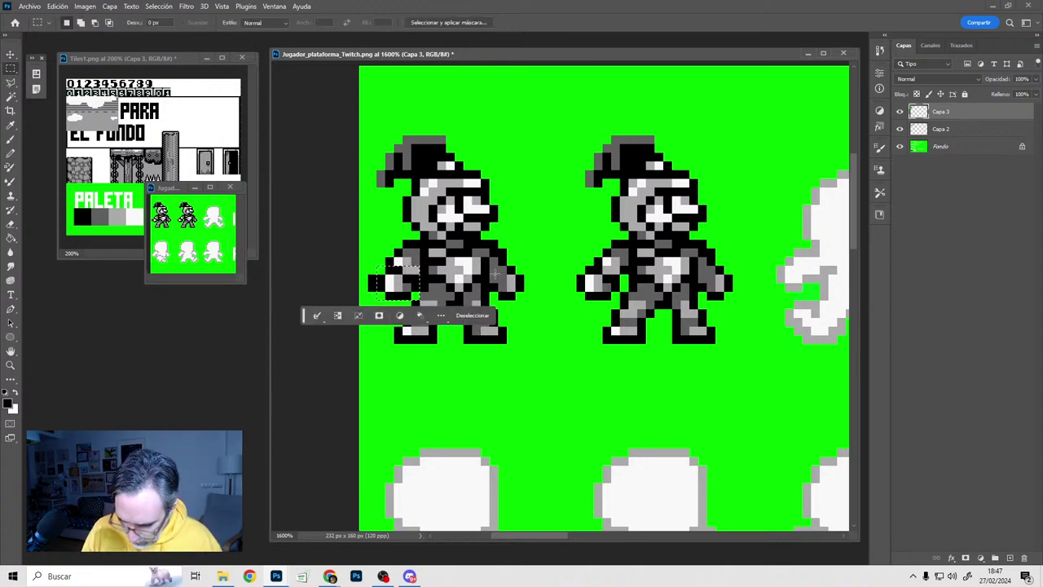
mouse_move(490, 265)
mouse_down()
mouse_move(514, 281)
mouse_move(515, 302)
mouse_up()
key(v)
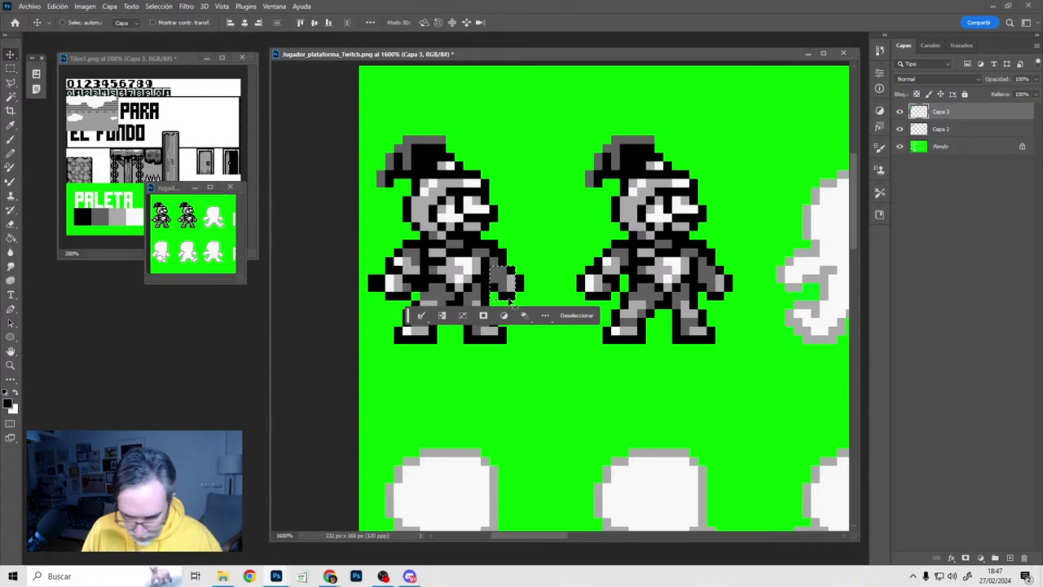
key(ctrl+d)
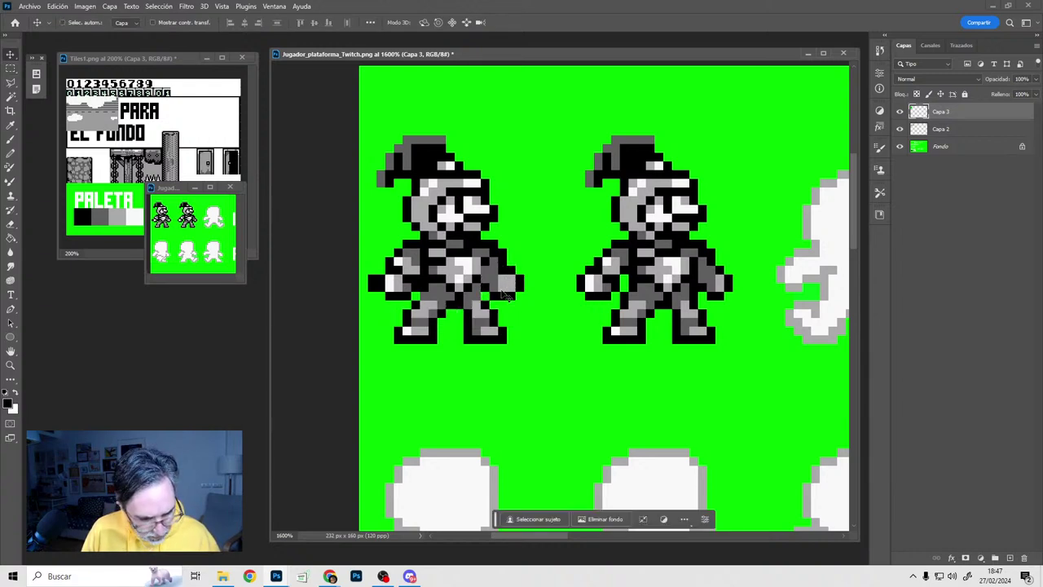
Cover the leftover outline pixels outside the first sprite's hands with the background green
key(b)
alt+click(522, 285)
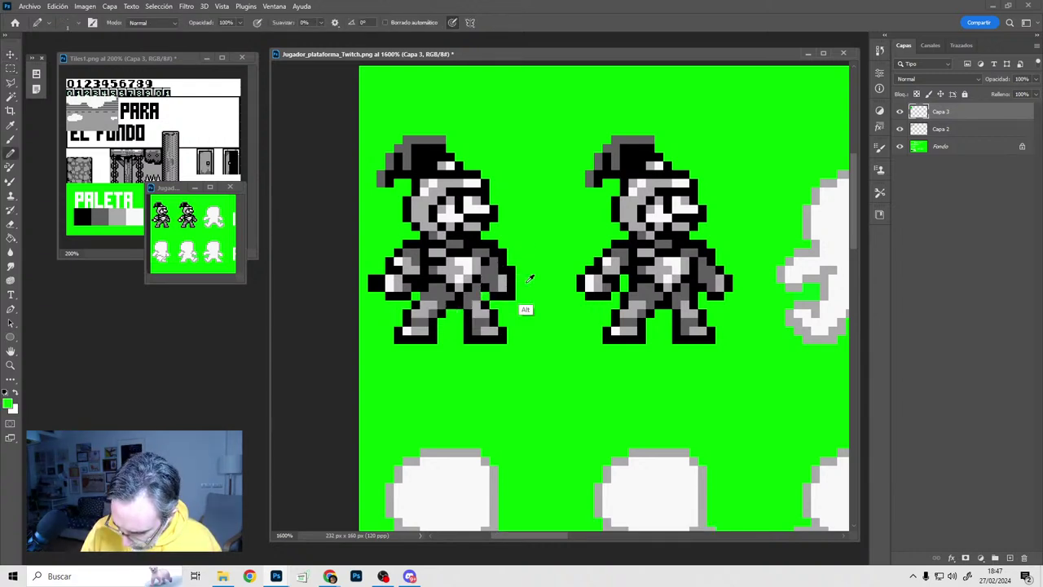
drag(390, 304, 371, 293)
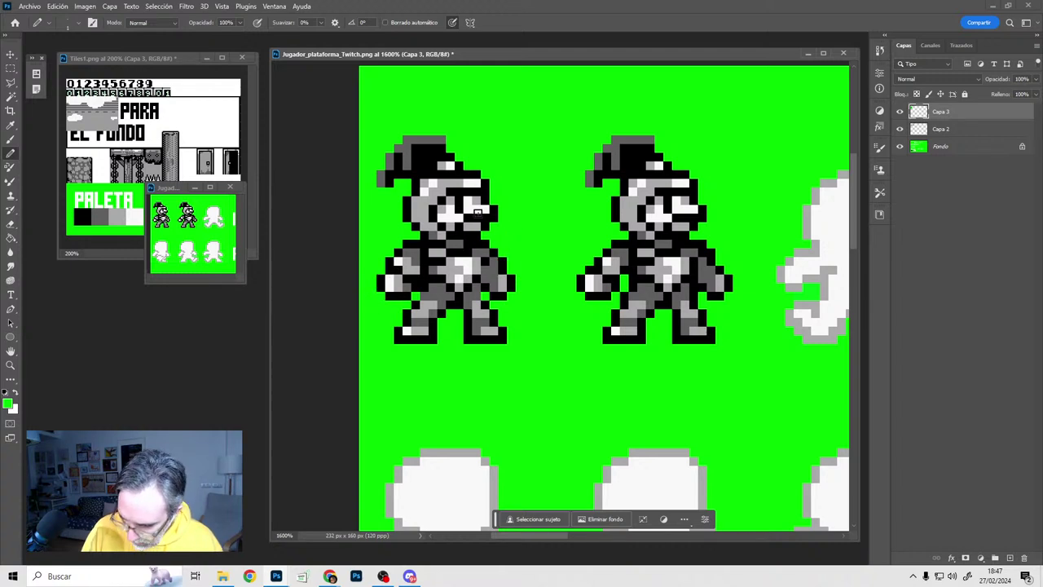
Toggle Capa 3's visibility to compare the idle frames with the hands closer to the body
shift+click(937, 129)
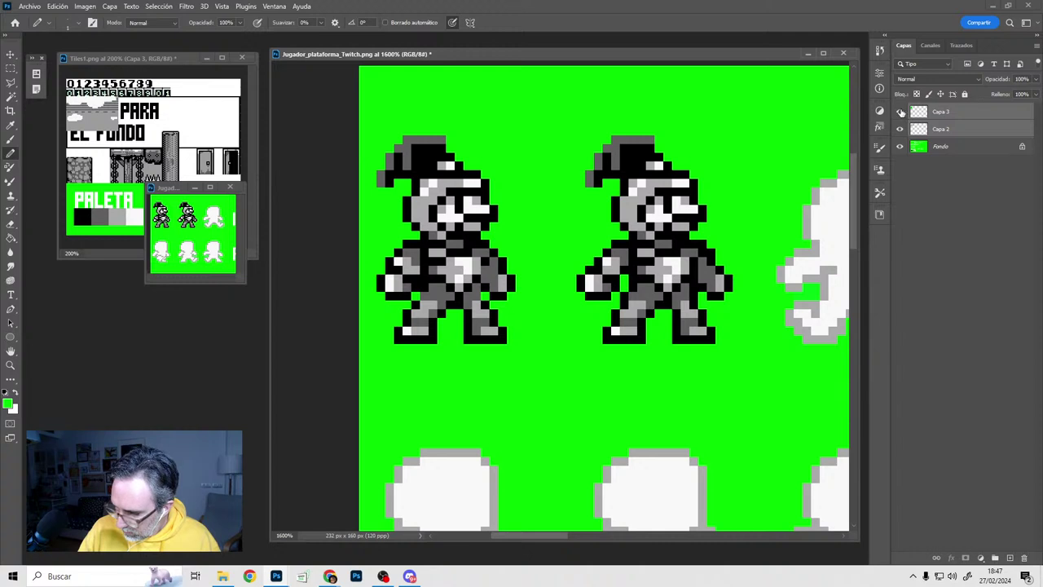
click(900, 112)
click(900, 111)
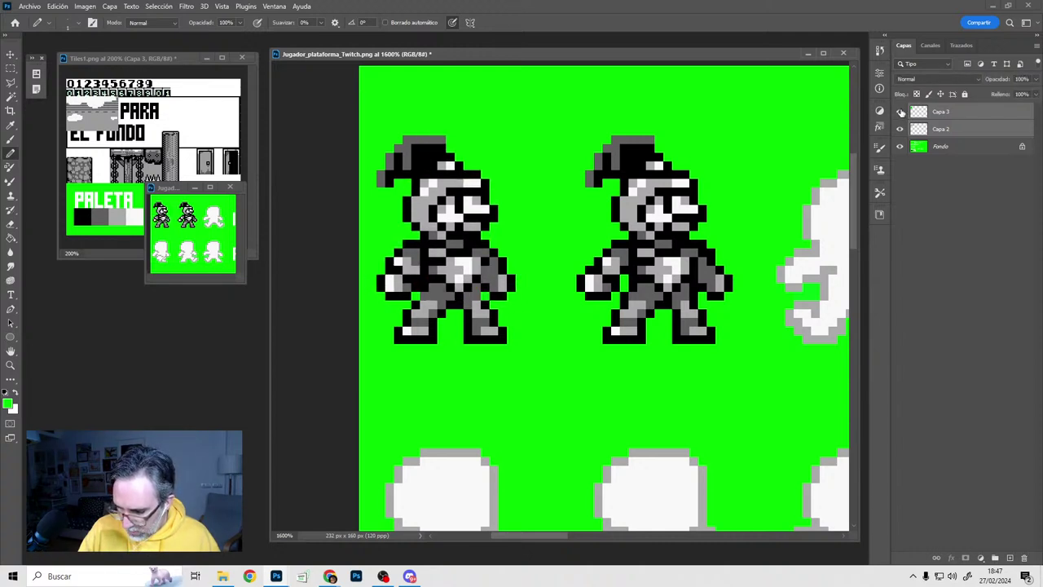
click(900, 111)
click(900, 112)
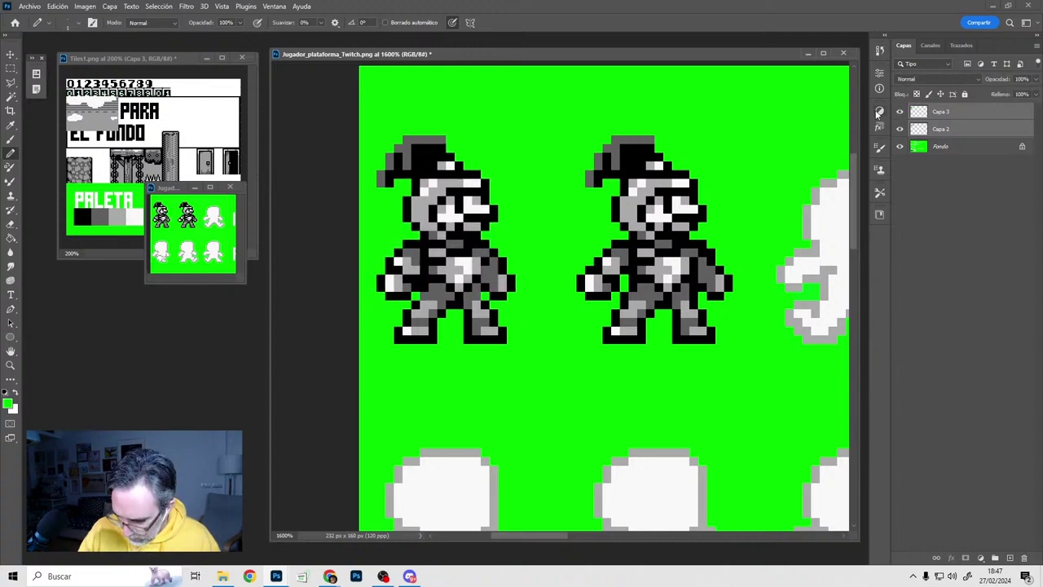
With only Capa 3 selected, rework the first sprite's upper legs and crotch with dark gray and black pixels
key(d)
click(486, 329)
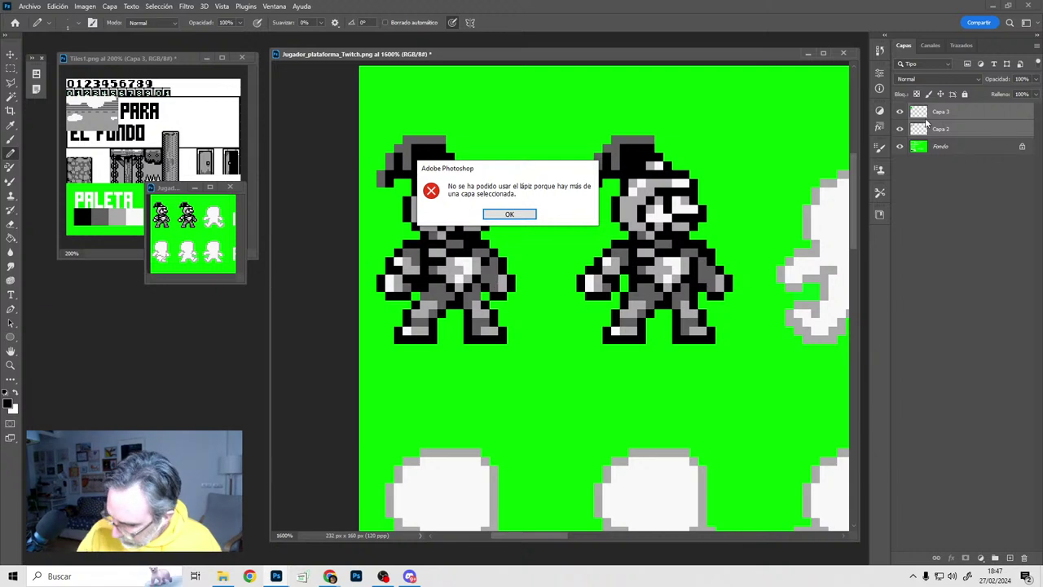
key(Return)
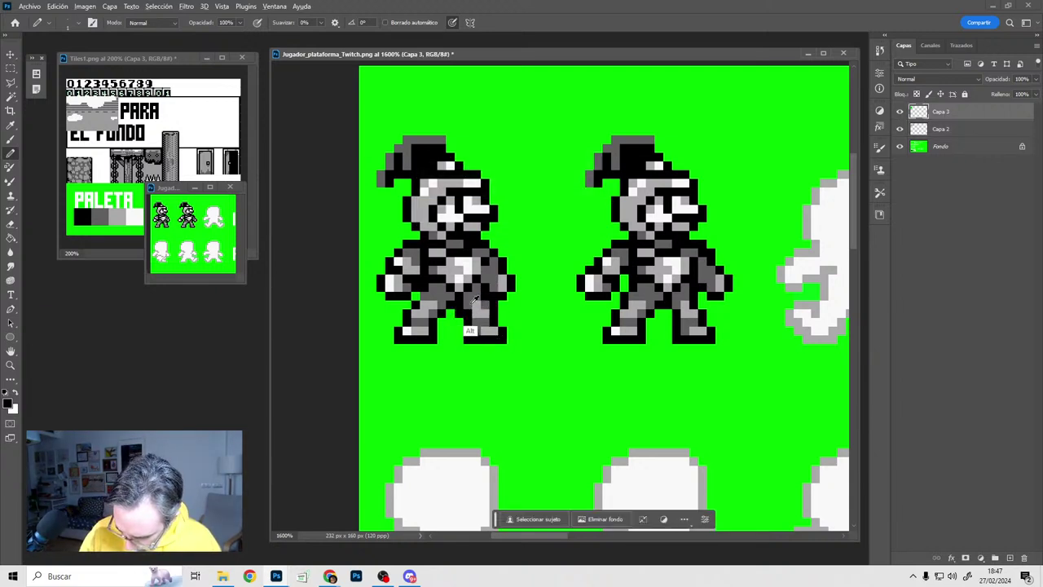
alt+click(481, 334)
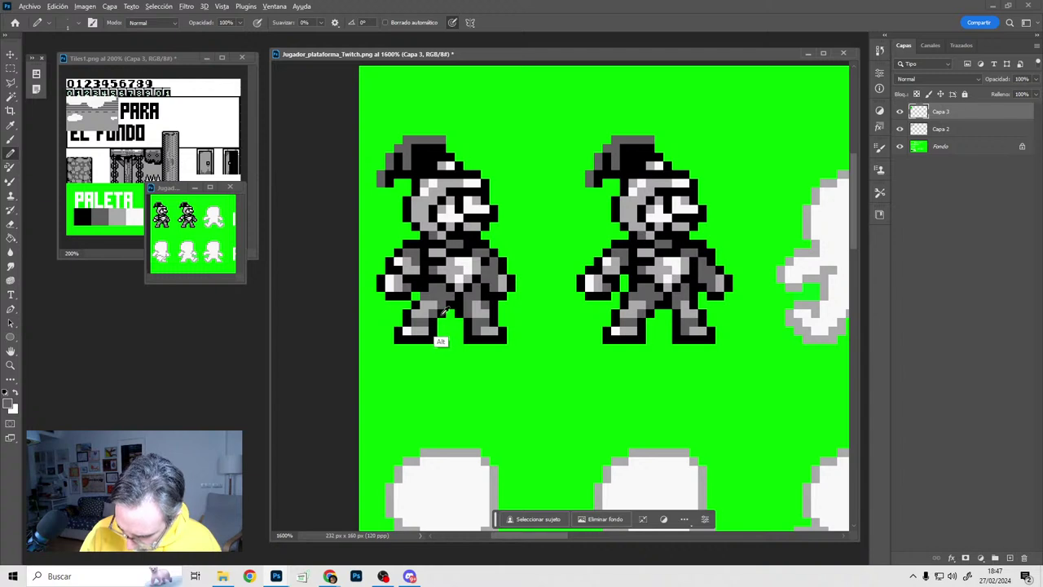
alt+click(444, 311)
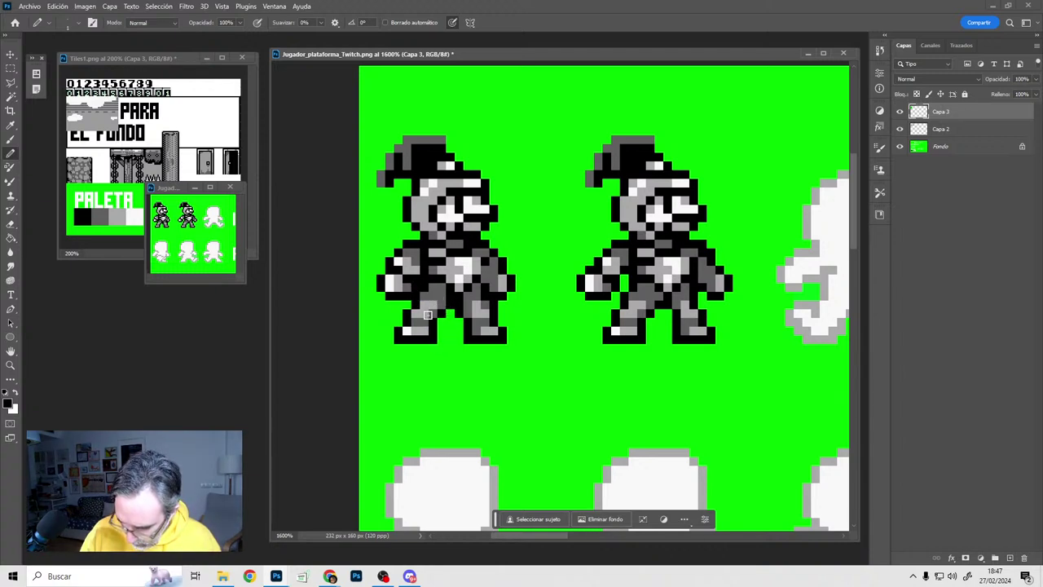
Toggle Capa 3's visibility to check the reworked upper legs against the other idle frame
click(900, 114)
click(900, 115)
click(900, 115)
click(901, 115)
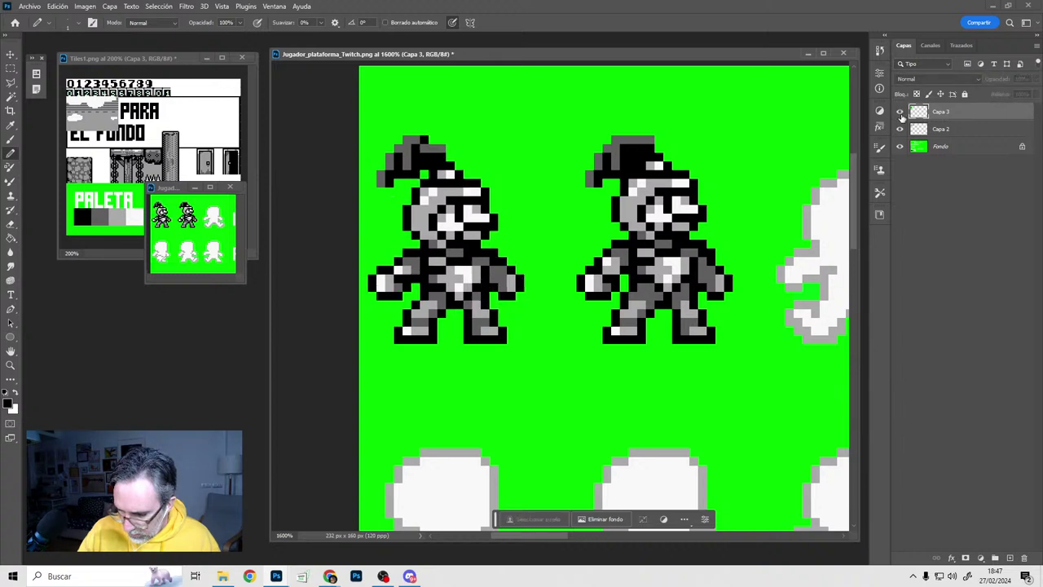
click(899, 111)
click(900, 113)
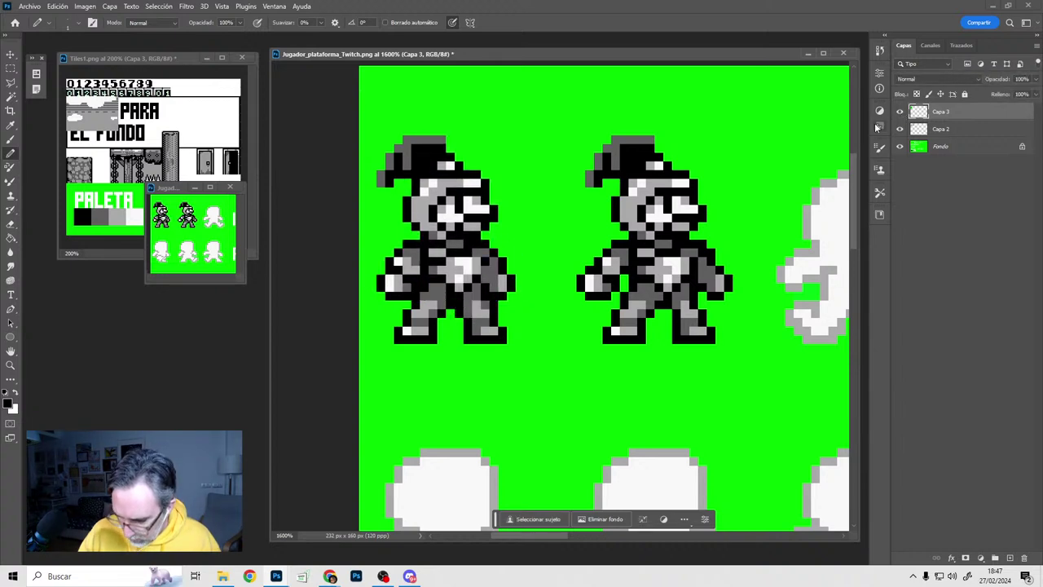
Touch up the gap between the first sprite's legs with background green on Capa 3, and compare both frames
alt+click(452, 352)
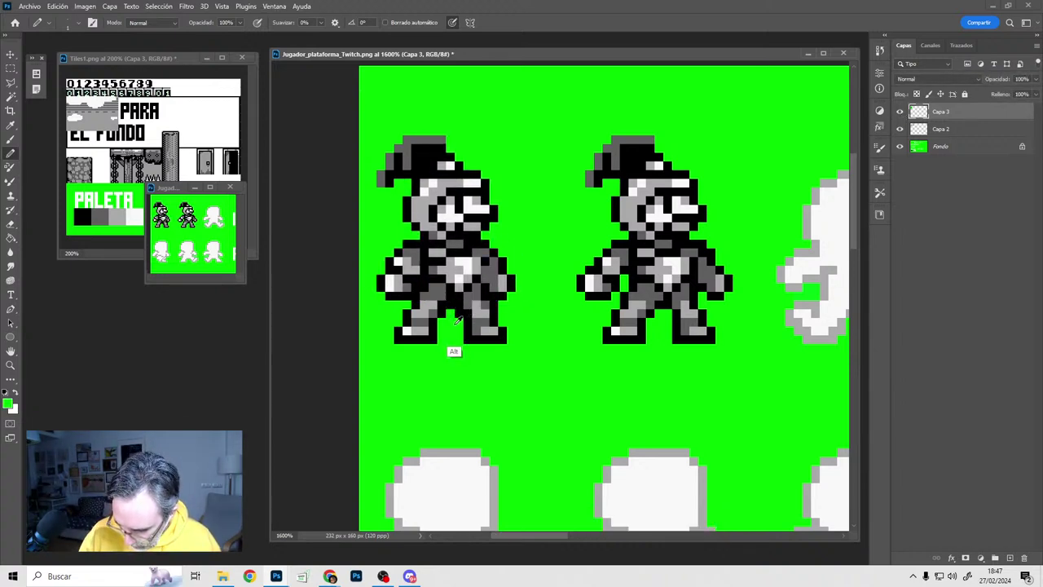
click(901, 112)
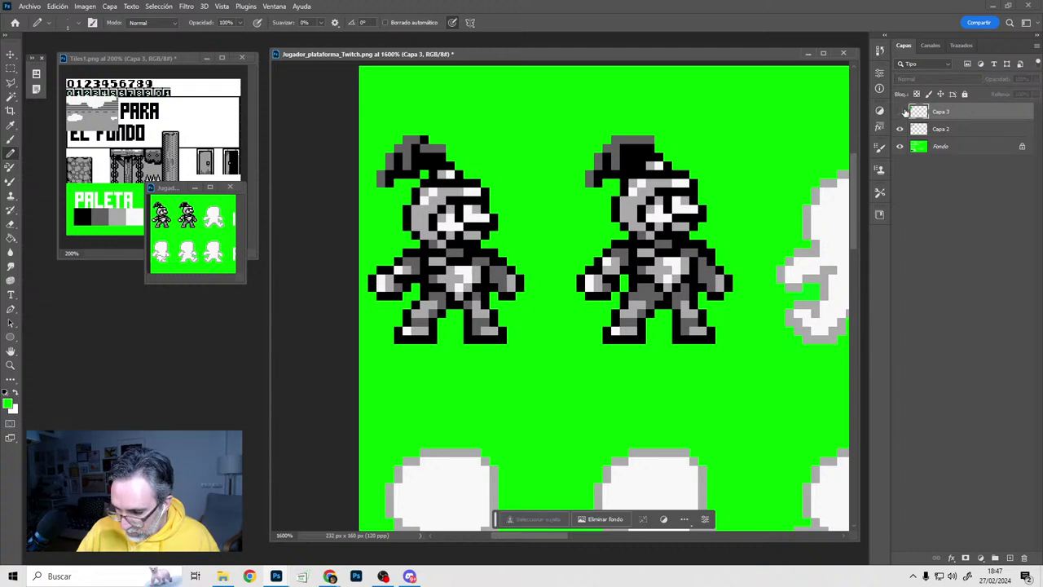
click(901, 113)
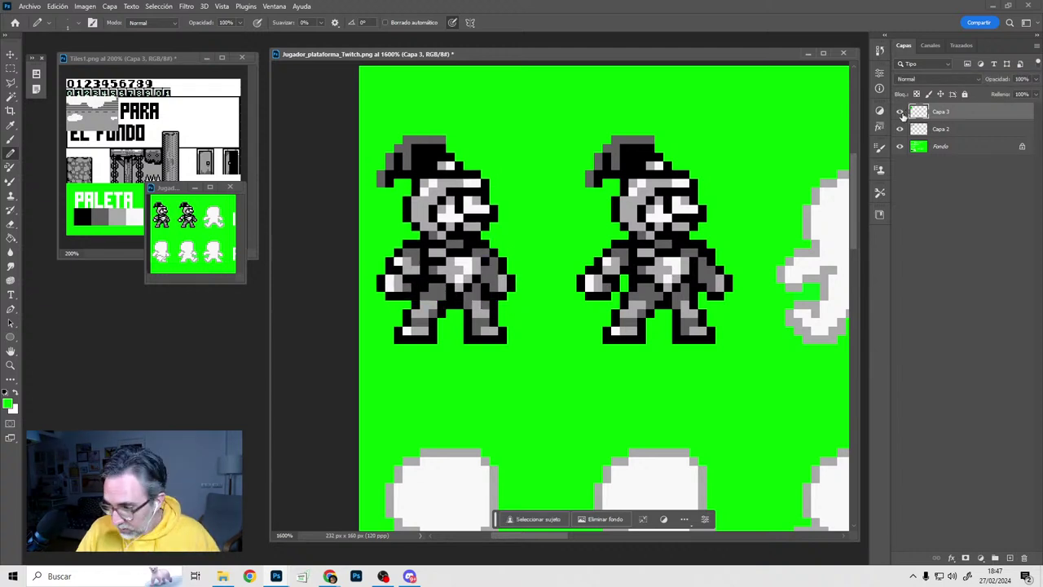
click(901, 112)
click(901, 113)
click(901, 113)
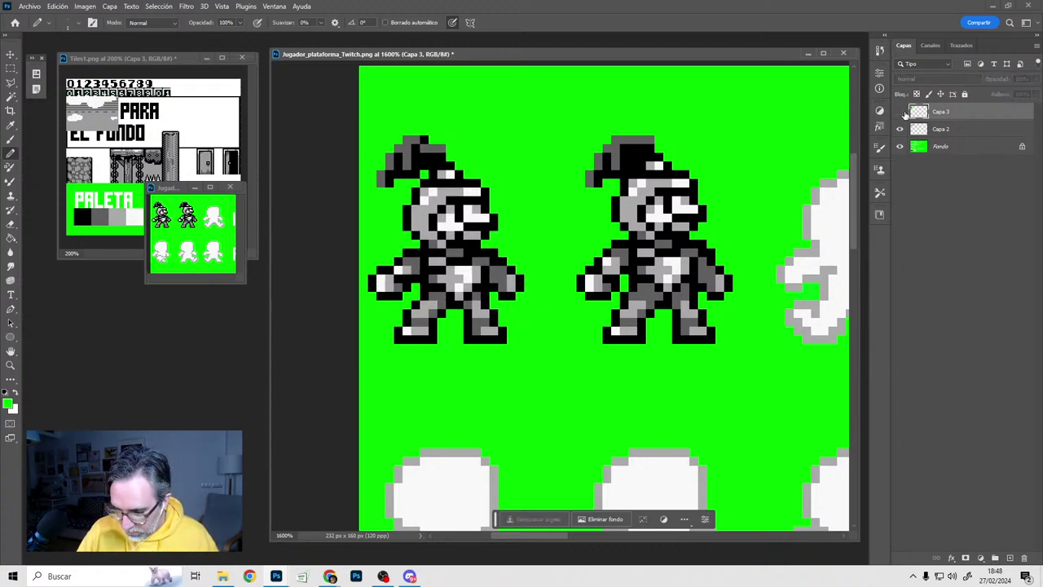
click(901, 112)
Add black pixels to the outer contour of the first sprite's rear leg, and compare both frames by toggling Capa 3
alt+click(412, 293)
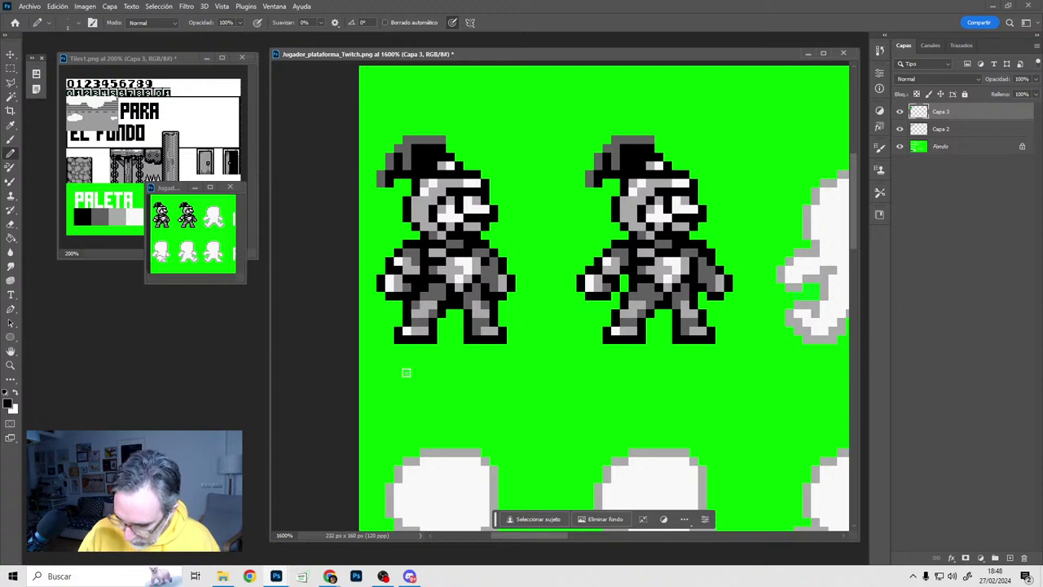
click(901, 113)
click(901, 112)
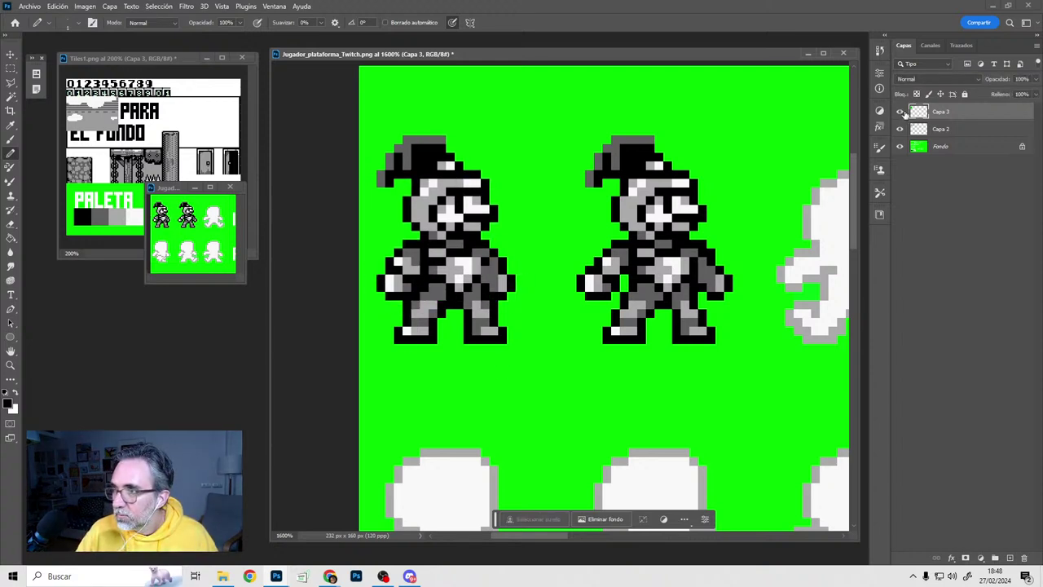
click(901, 113)
click(901, 112)
click(901, 112)
click(901, 113)
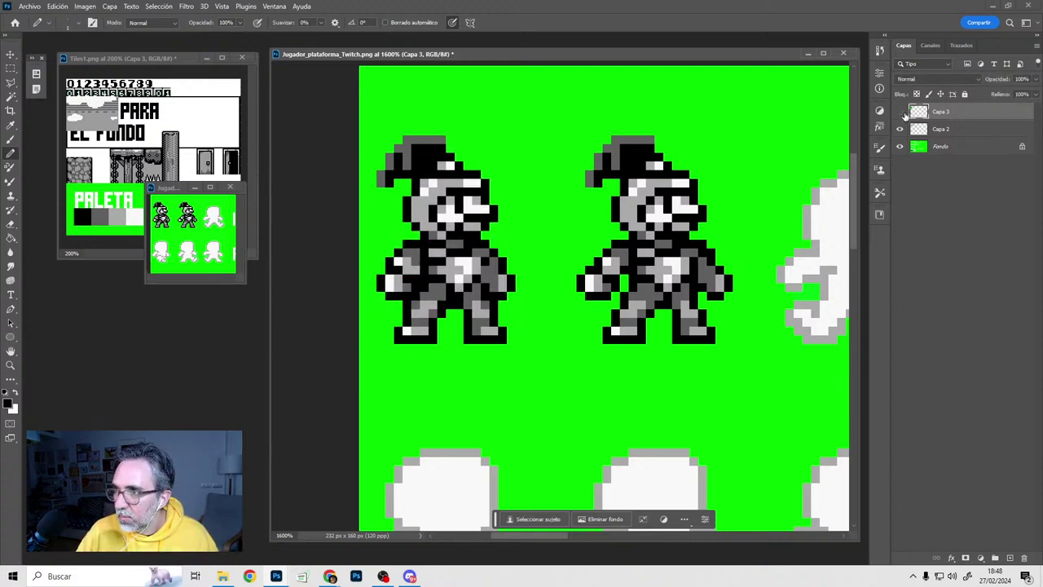
click(902, 114)
click(901, 113)
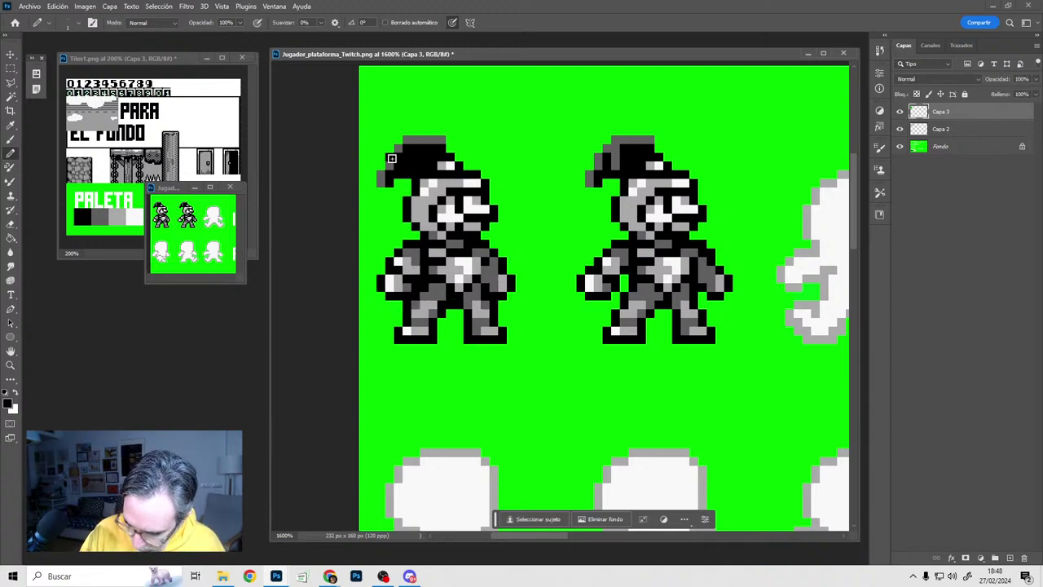
Darken the inside of the first sprite's plume in black and extend its back edge outward in dark gray
mouse_move(392, 158)
mouse_down()
mouse_move(399, 150)
mouse_move(373, 183)
mouse_move(390, 166)
mouse_up()
alt+click(410, 139)
alt+click(405, 201)
alt+click(382, 167)
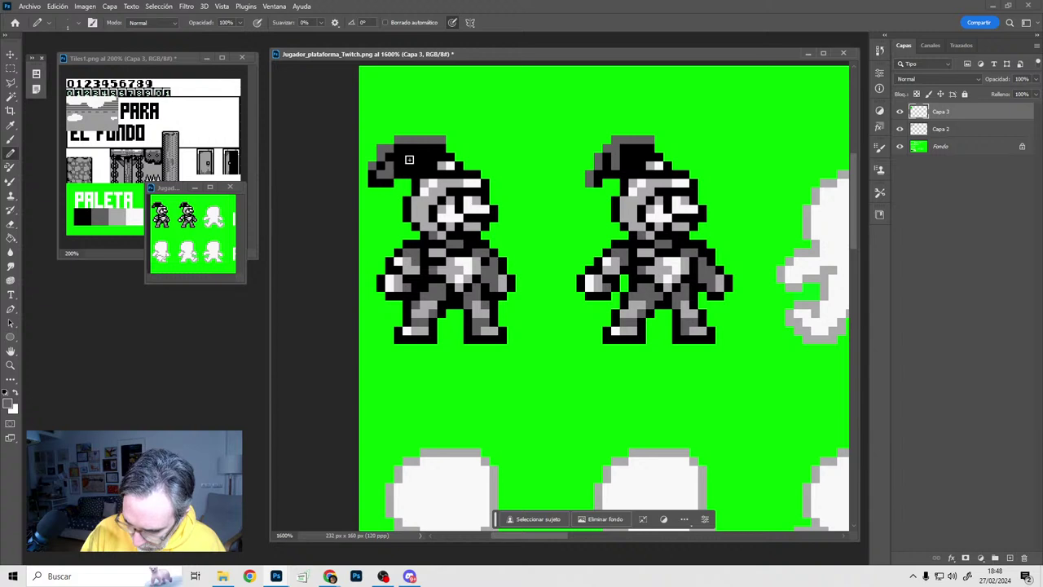
Toggle Capa 3's visibility repeatedly to check how the extended plume moves between the frames
click(900, 113)
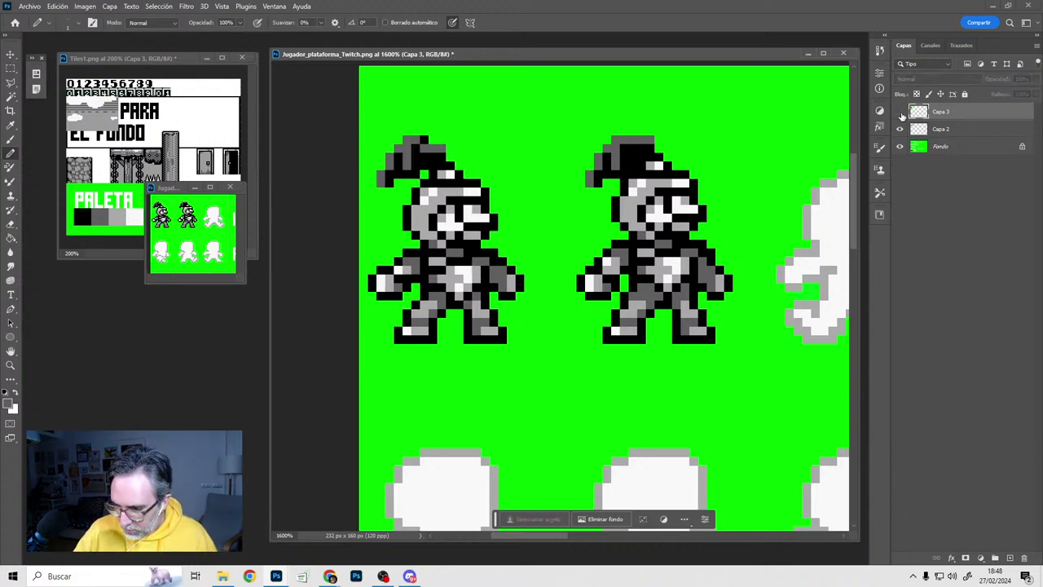
click(900, 114)
click(900, 113)
click(900, 113)
click(900, 113)
click(900, 114)
click(900, 113)
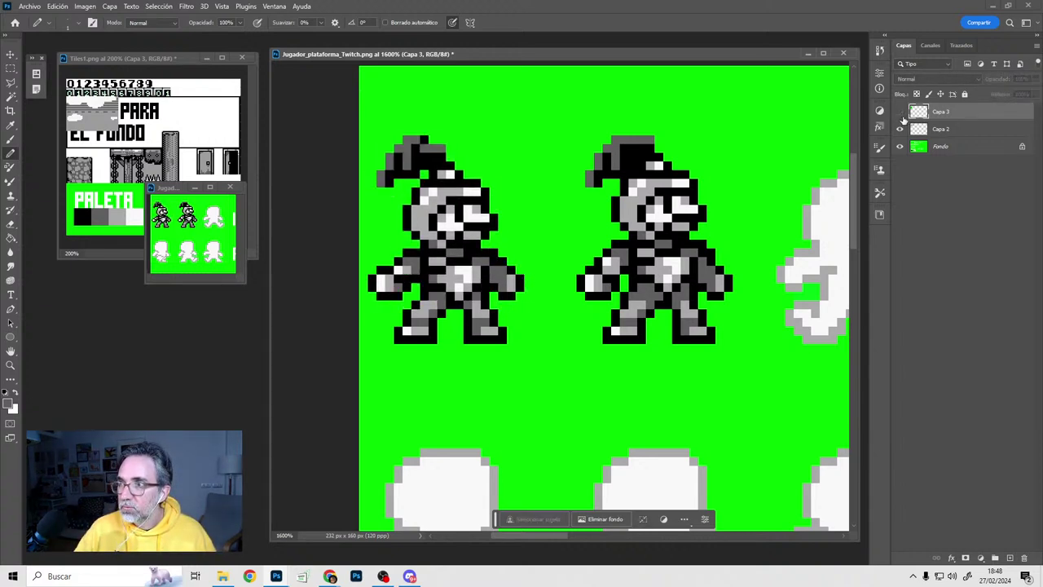
click(900, 114)
click(901, 113)
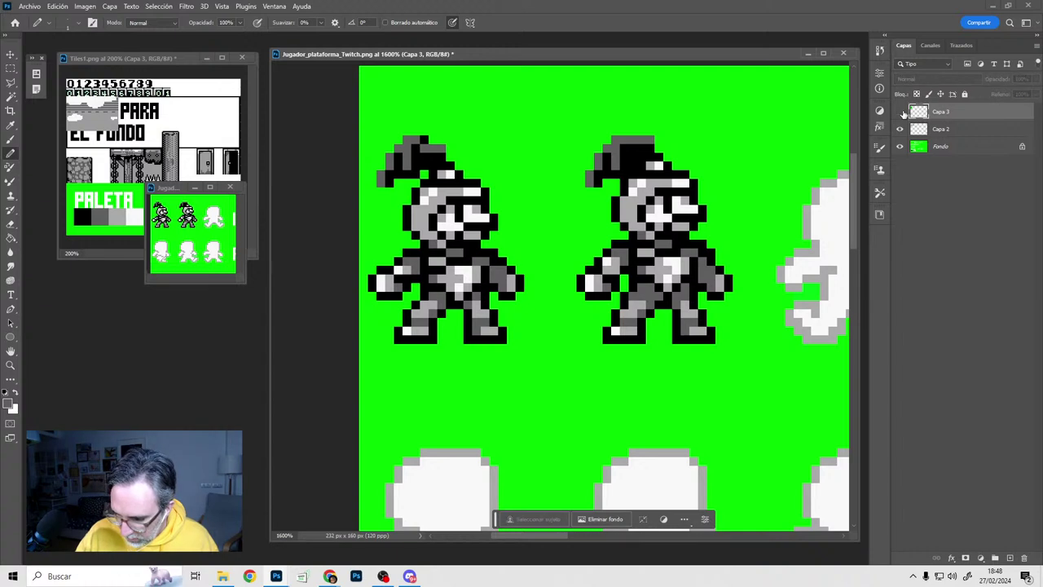
click(900, 113)
Trim the plume's back edge with background green and redraw its contour and tip in black and dark gray
alt+click(402, 131)
mouse_move(399, 138)
mouse_down()
mouse_move(378, 176)
mouse_move(390, 157)
mouse_move(390, 185)
mouse_move(386, 175)
mouse_up()
alt+click(404, 158)
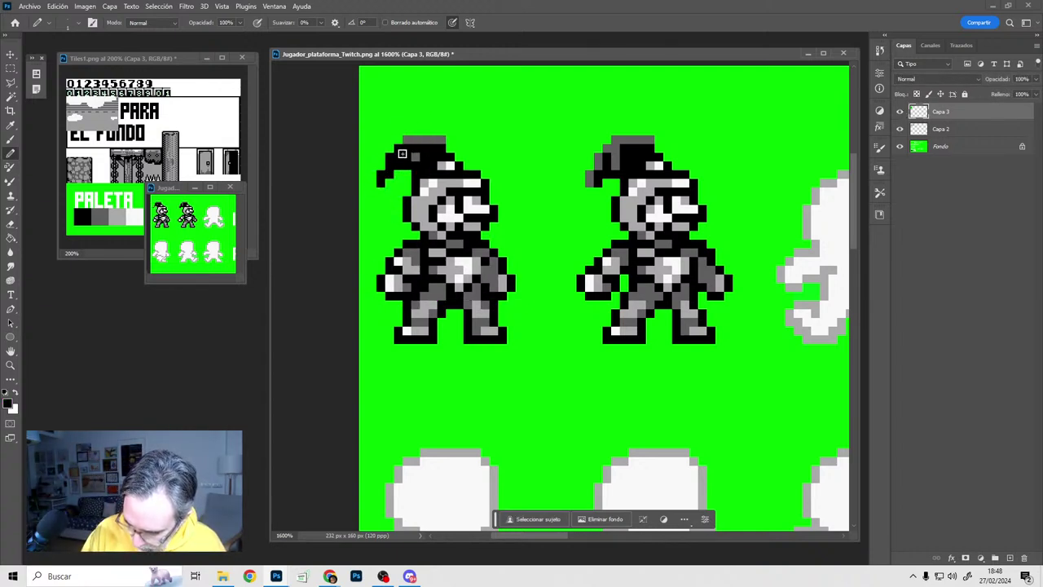
click(900, 112)
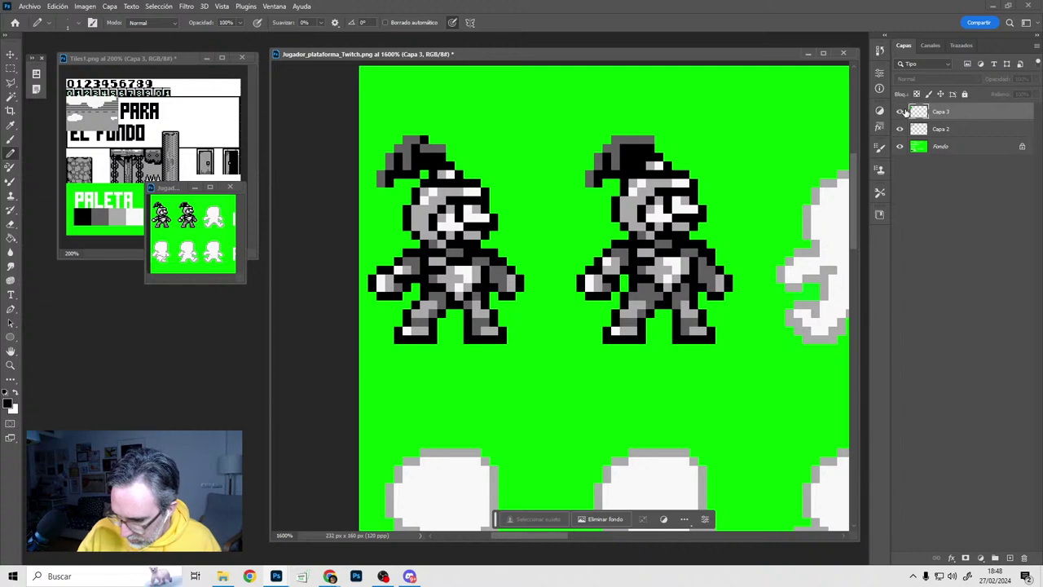
click(900, 112)
alt+click(401, 148)
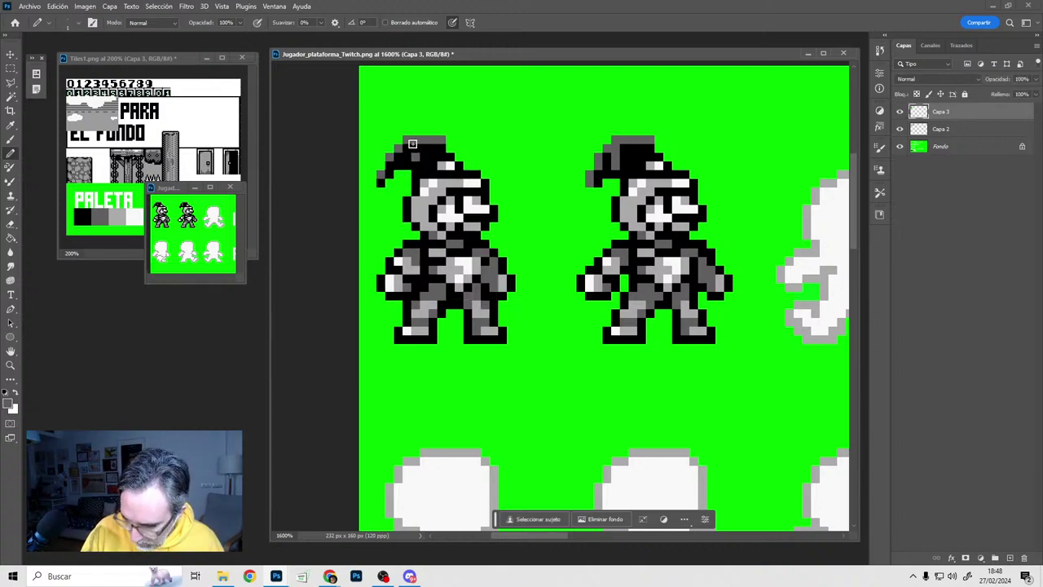
Toggle Capa 3's visibility repeatedly to preview the idle animation with the redrawn plume
click(900, 111)
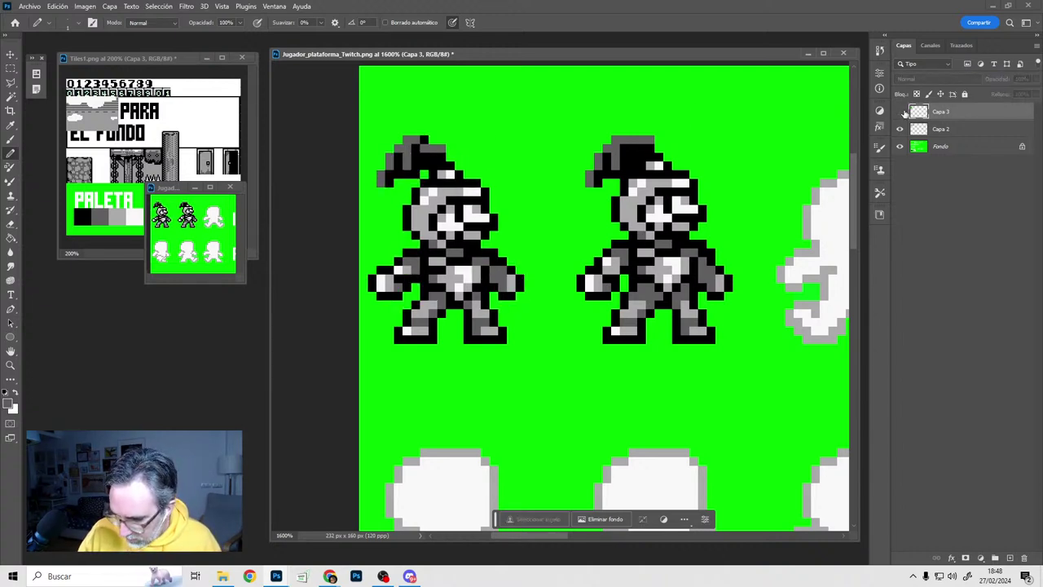
click(900, 111)
click(901, 112)
click(901, 111)
click(900, 112)
click(900, 111)
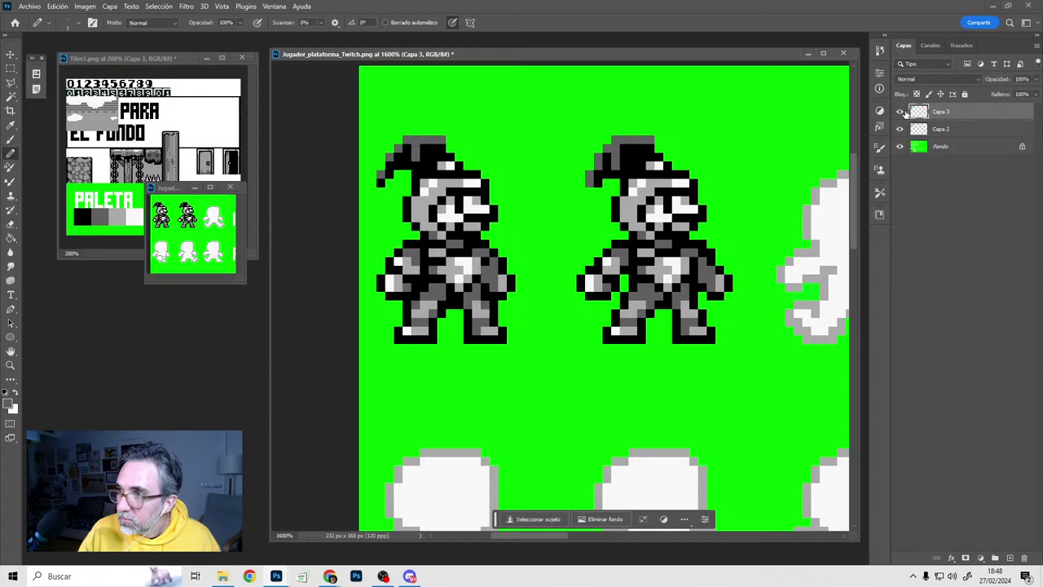
click(900, 112)
click(900, 112)
click(901, 112)
click(900, 112)
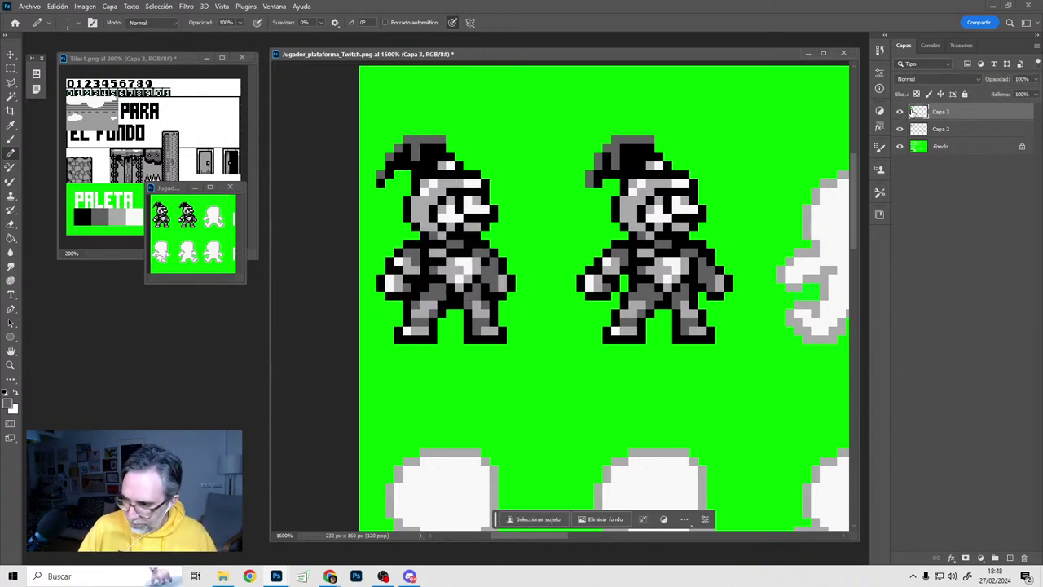
Move the reworked Capa 3 sprite horizontally over the second sprite's position
key(v)
mouse_move(464, 310)
shift+mouse_down()
mouse_move(671, 312)
mouse_move(661, 310)
shift+mouse_up()
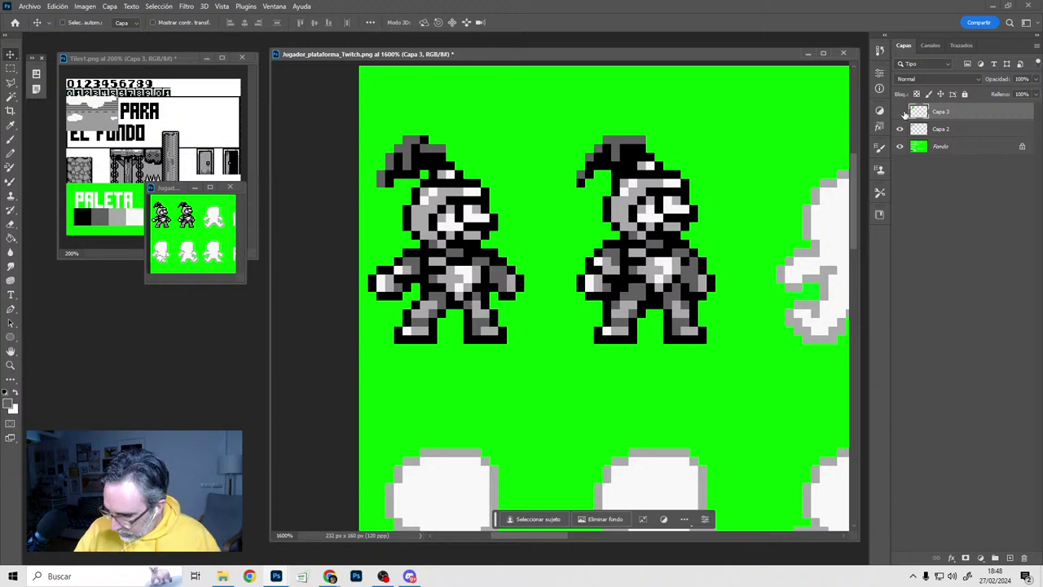
Nudge the Capa 3 sprite right into line with the second frame, comparing it against Capa 2, and delete Capa 2
click(901, 113)
click(902, 113)
key(Left)
key(Right)
key(Right)
click(902, 113)
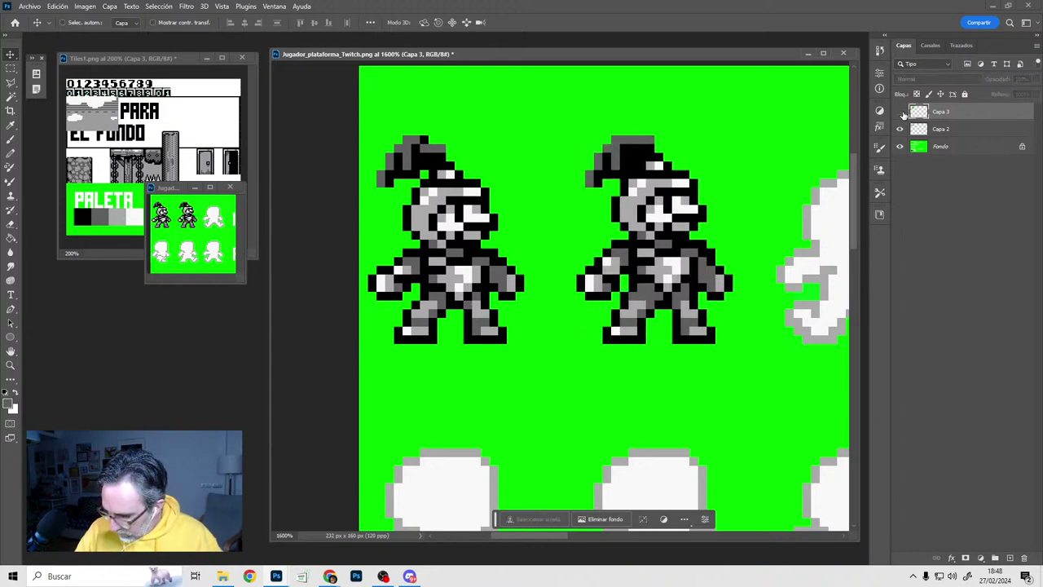
click(900, 112)
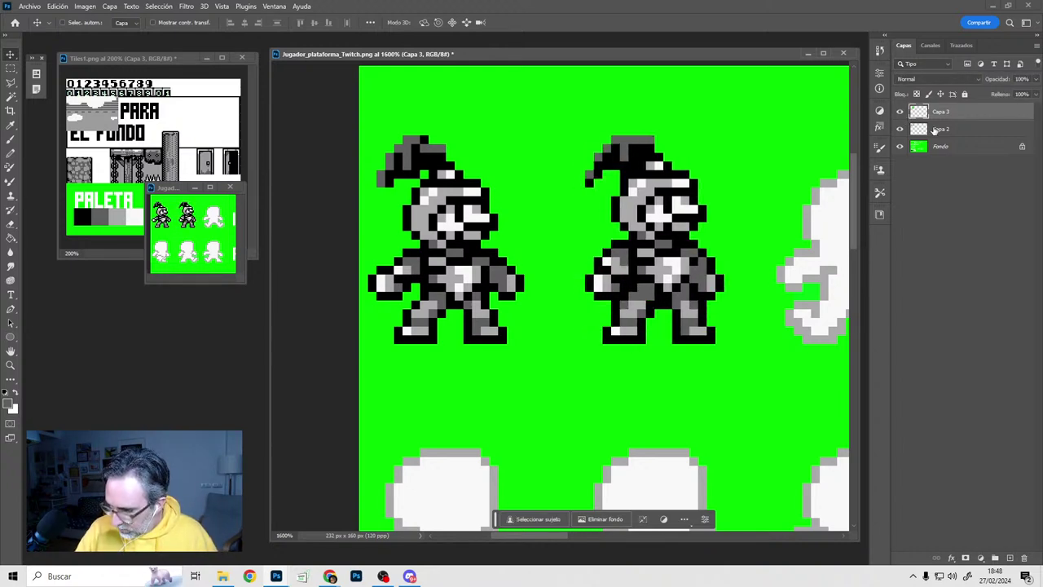
click(934, 129)
key(Delete)
Copy the first idle sprite on Capa 3 over the third template figure in the top row and nudge it up one pixel
key(b)
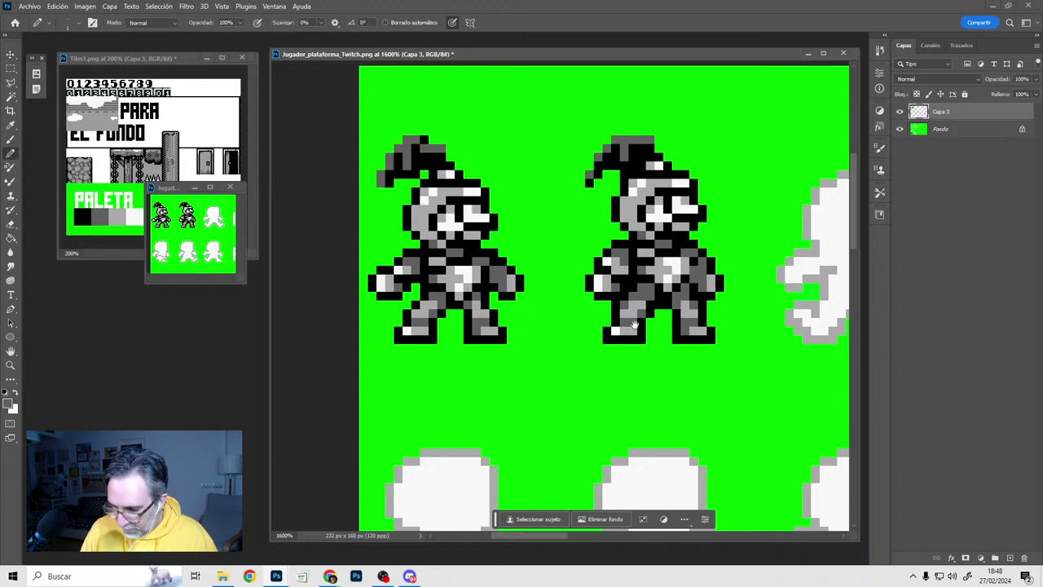
mouse_move(635, 324)
mouse_down()
mouse_move(540, 334)
mouse_move(497, 316)
mouse_up()
alt+scroll(551, 343, down, 2)
key(m)
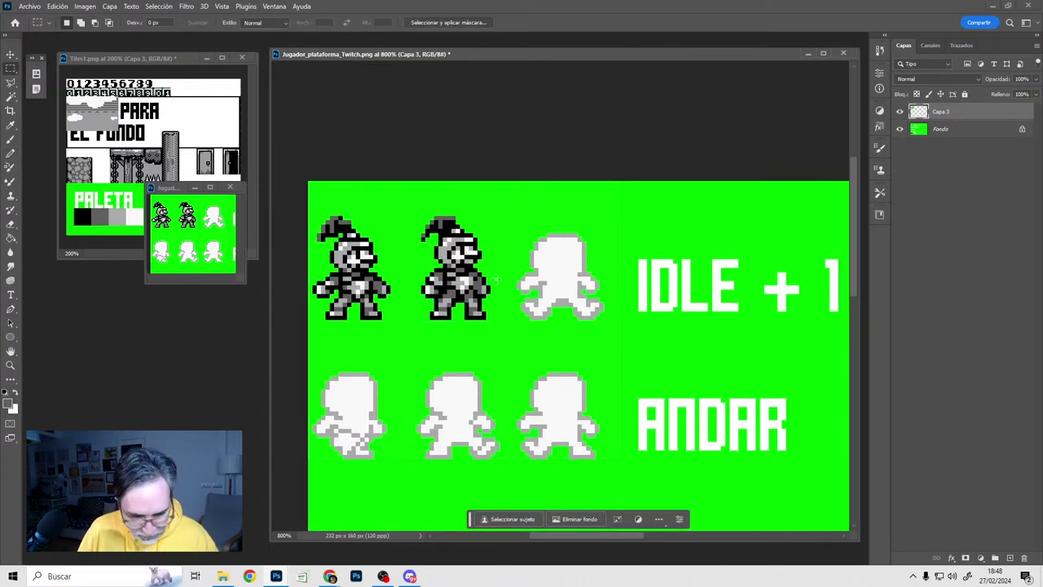
drag(413, 329, 503, 193)
drag(399, 194, 311, 326)
key(v)
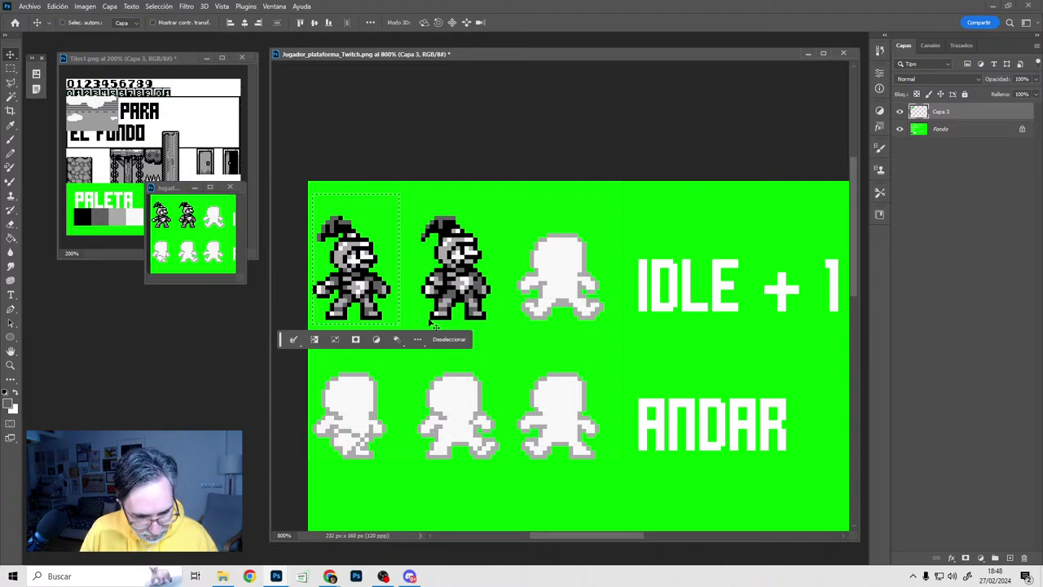
alt+shift+drag(374, 285, 580, 287)
drag(663, 349, 551, 356)
alt+scroll(442, 303, up, 2)
drag(498, 310, 581, 318)
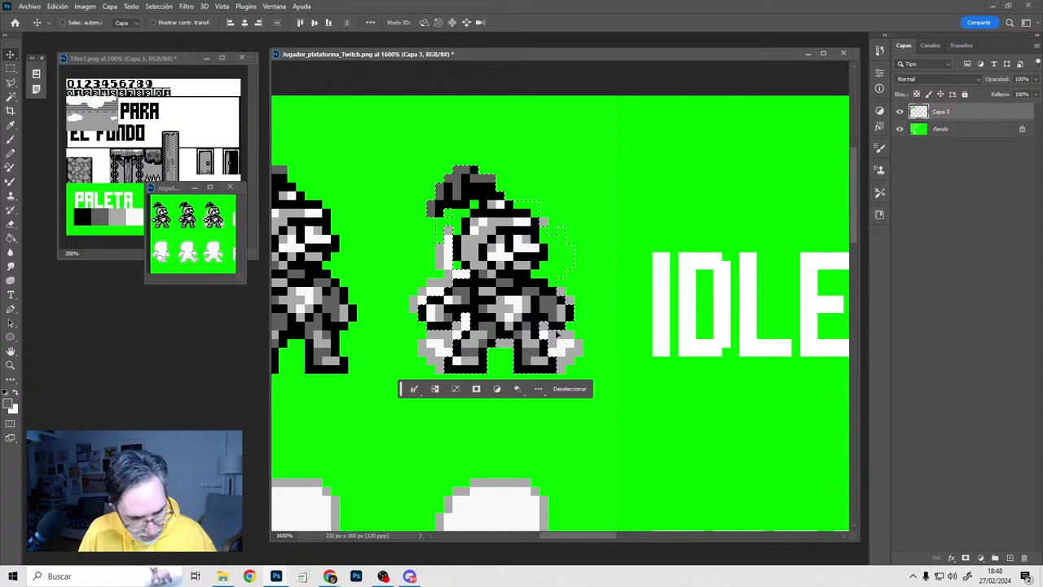
key(Up)
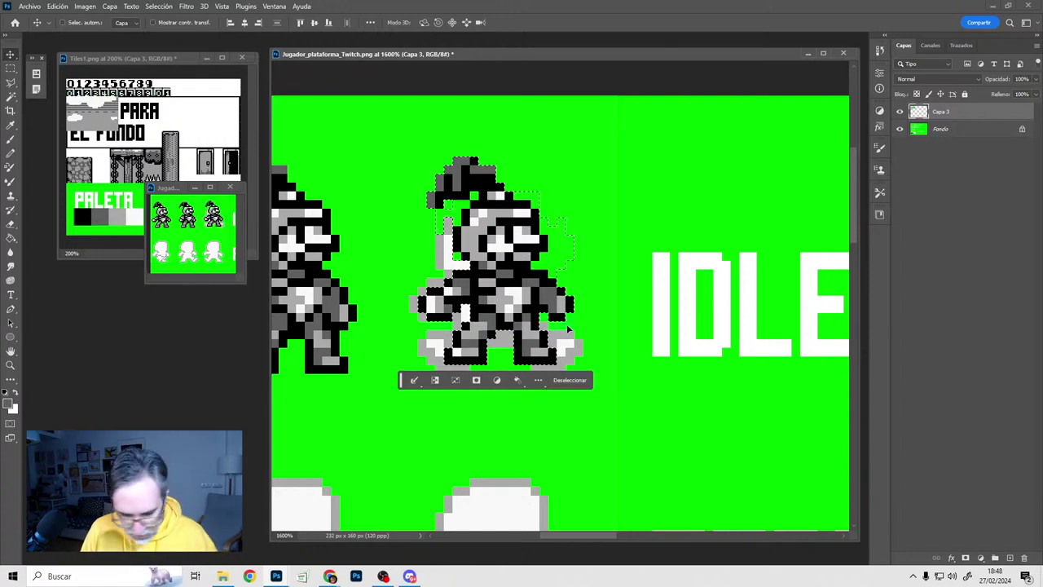
key(ctrl+d)
Cover the third template figure with background green on a new layer beneath Capa 3 and compare it with Capa 3 hidden
key(b)
key(alt+bracketleft)
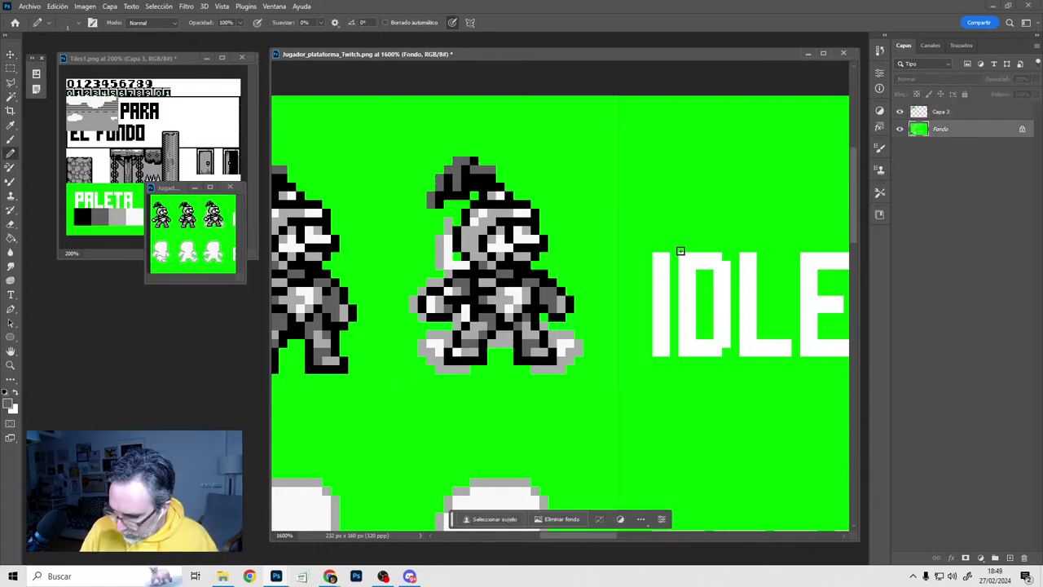
click(1010, 558)
alt+click(563, 406)
alt+right_drag(567, 333, 584, 332)
mouse_move(584, 332)
mouse_down()
mouse_move(553, 373)
mouse_move(475, 251)
mouse_move(487, 286)
mouse_up()
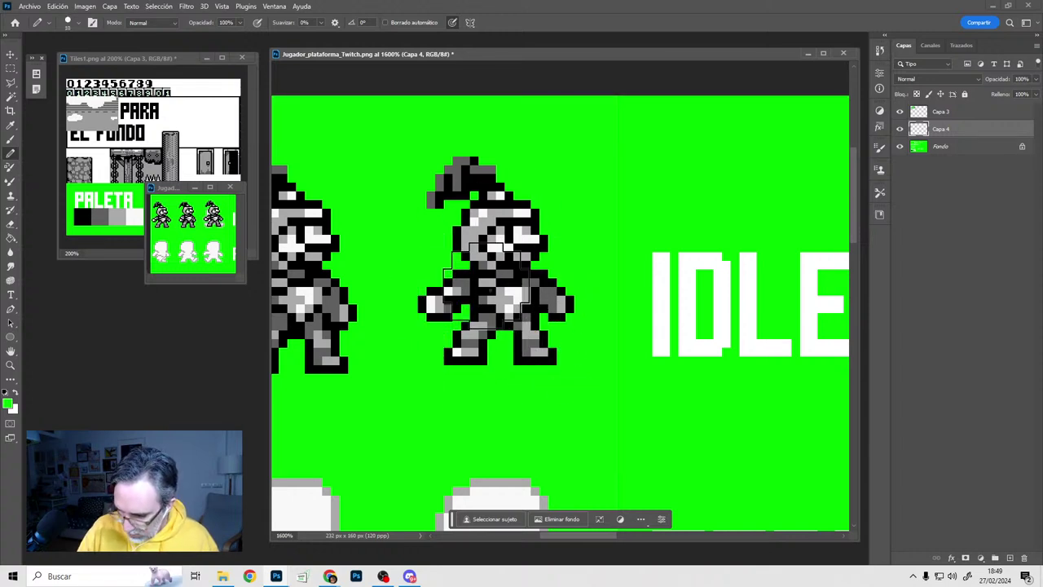
click(964, 116)
click(900, 112)
click(899, 112)
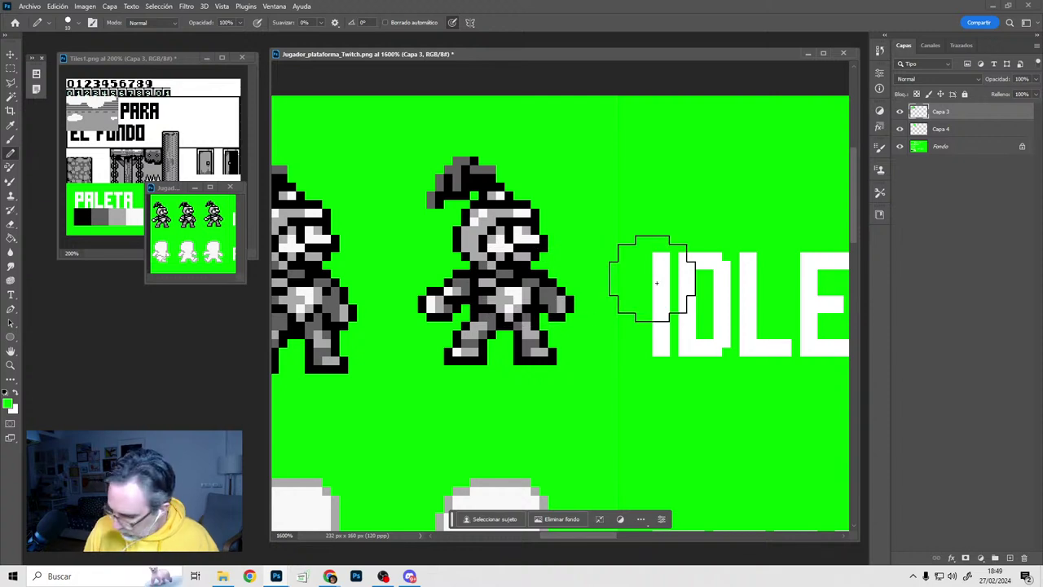
Add a new layer above Capa 3 and block in a raised front arm in black on the third sprite
click(1009, 558)
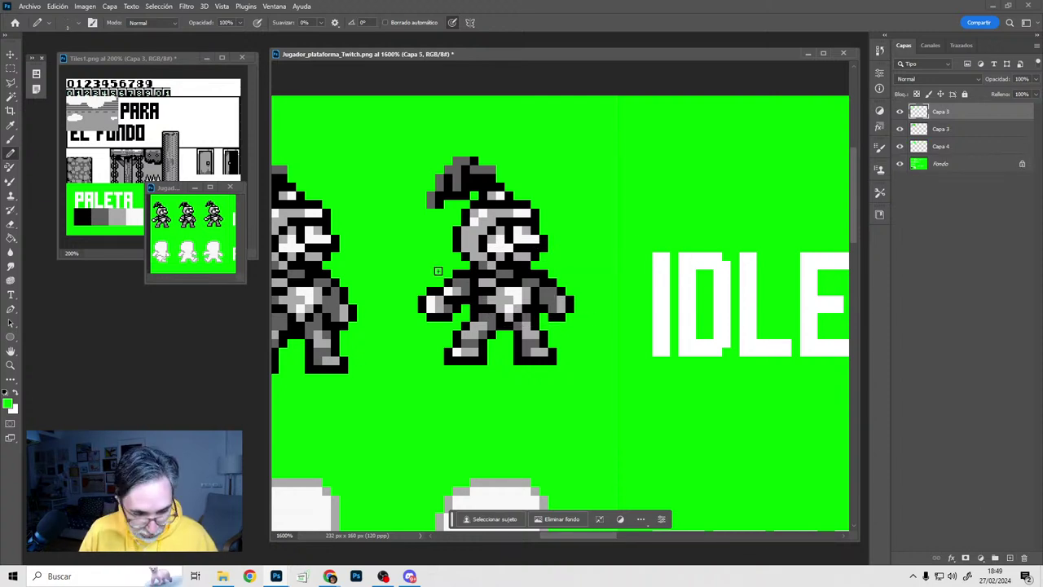
ctrl+click(543, 294)
drag(600, 277, 648, 263)
alt+click(658, 299)
alt+click(625, 299)
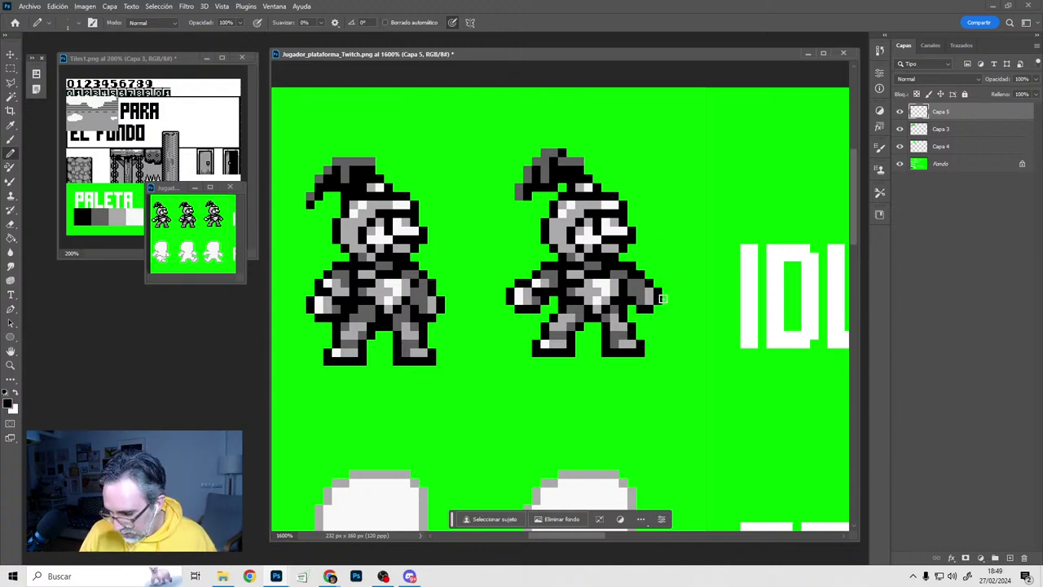
click(900, 146)
click(899, 146)
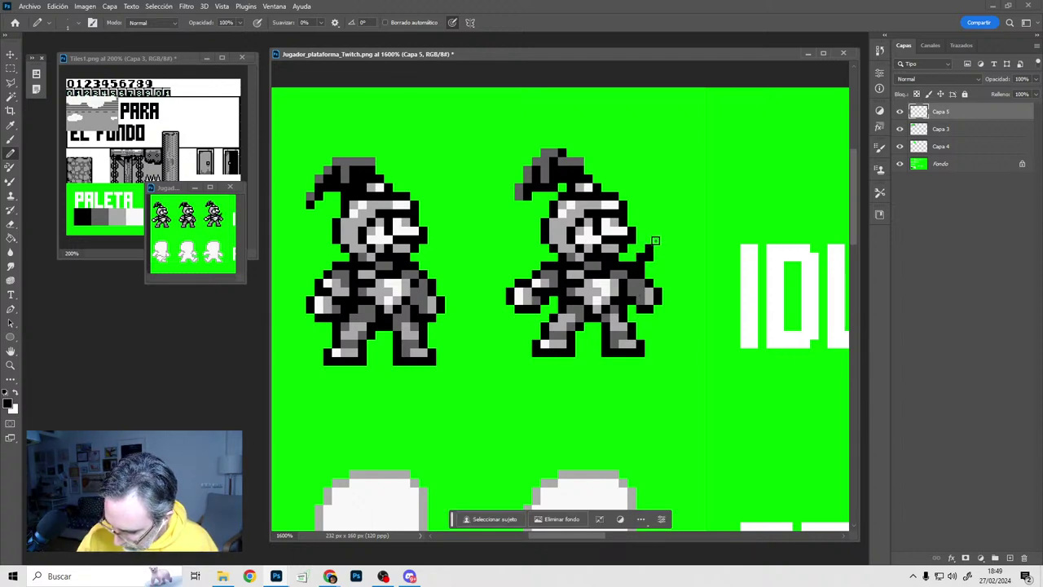
mouse_move(658, 239)
mouse_down()
mouse_move(665, 248)
mouse_move(652, 243)
mouse_move(656, 263)
mouse_up()
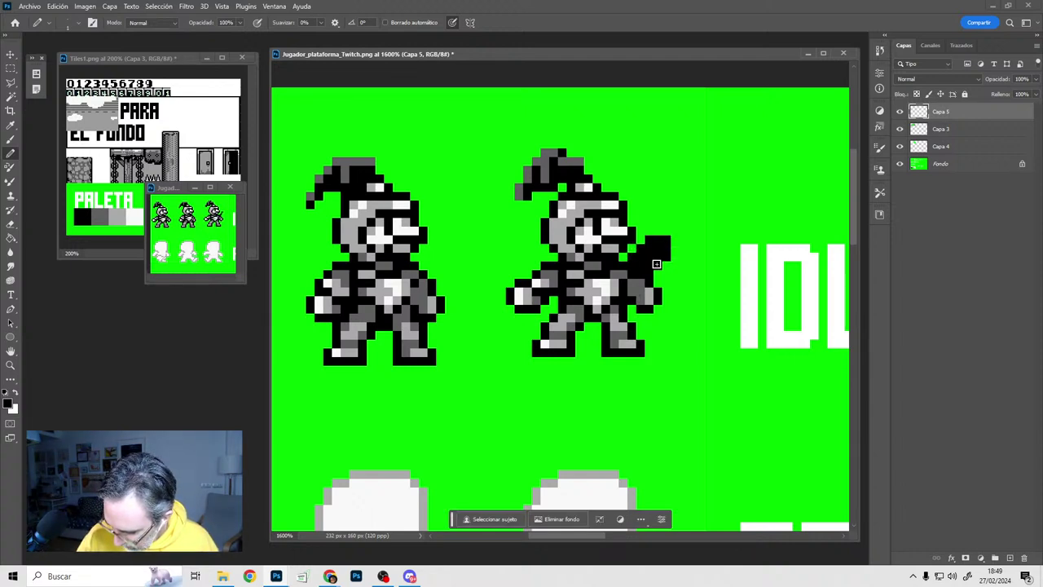
Erase the third sprite's lowered front arm with background green and close the raised arm's underside in black
alt+click(640, 312)
mouse_move(640, 308)
mouse_down()
mouse_move(657, 285)
mouse_move(644, 307)
mouse_move(641, 284)
mouse_up()
alt+click(651, 274)
click(641, 285)
alt+click(635, 323)
alt+click(646, 267)
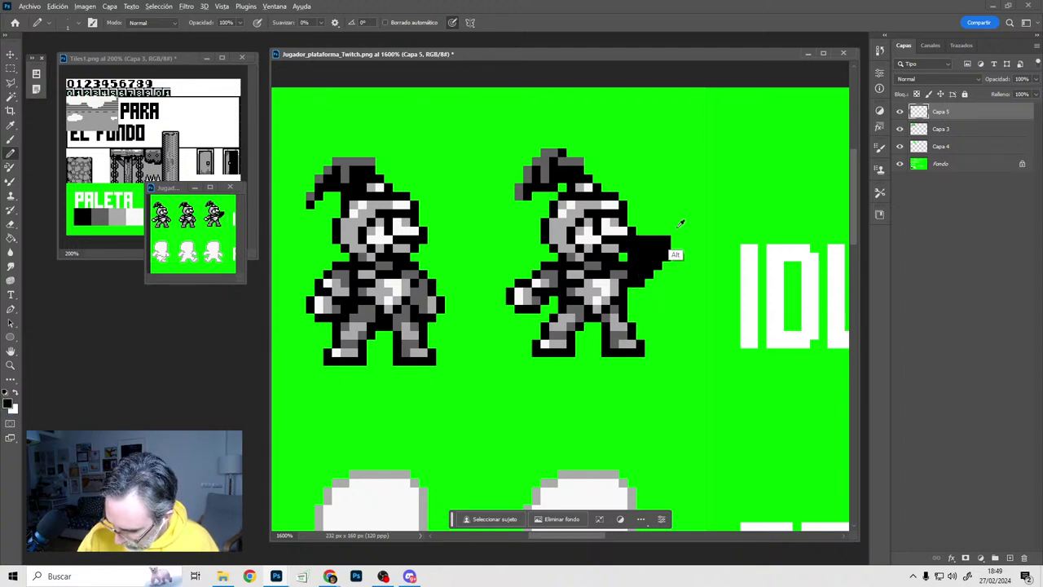
Trim the raised arm's outline with background green, fill the arm with dark gray and shade the hand in light gray
alt+click(671, 261)
mouse_move(668, 232)
mouse_down()
mouse_move(666, 257)
mouse_move(640, 269)
mouse_up()
alt+click(620, 276)
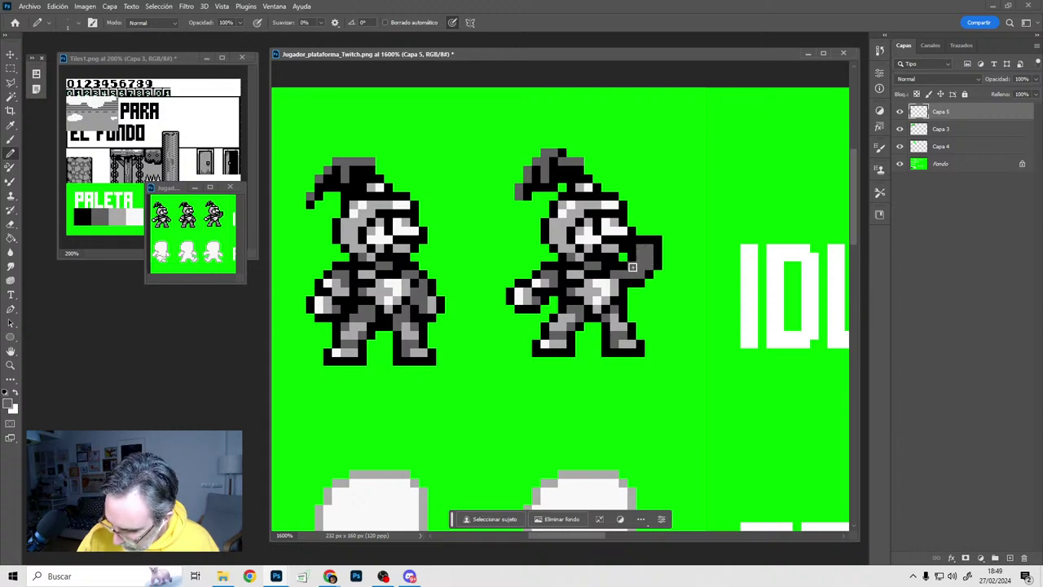
alt+click(670, 264)
click(658, 241)
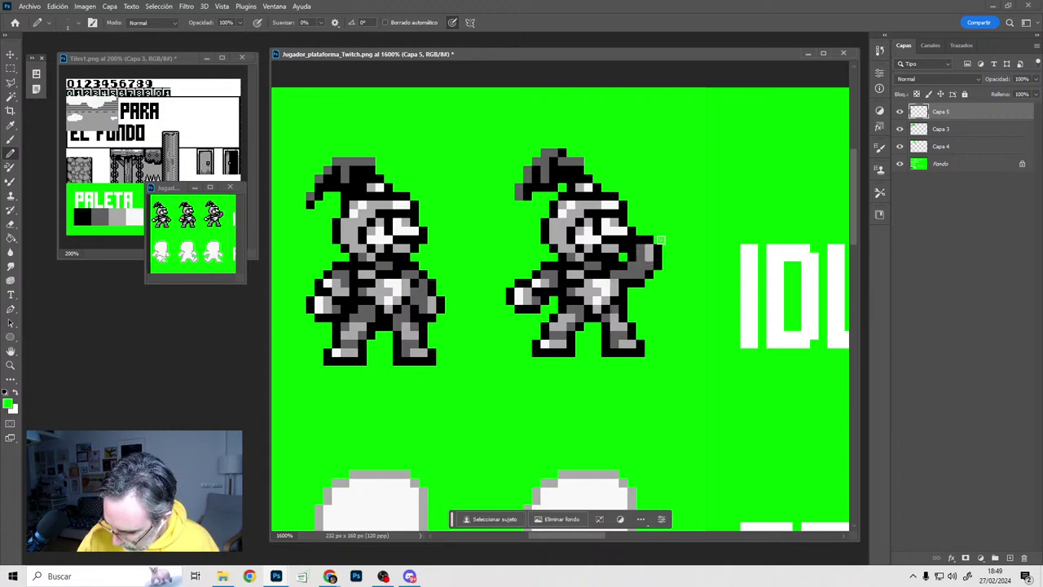
alt+click(651, 250)
drag(649, 255, 654, 249)
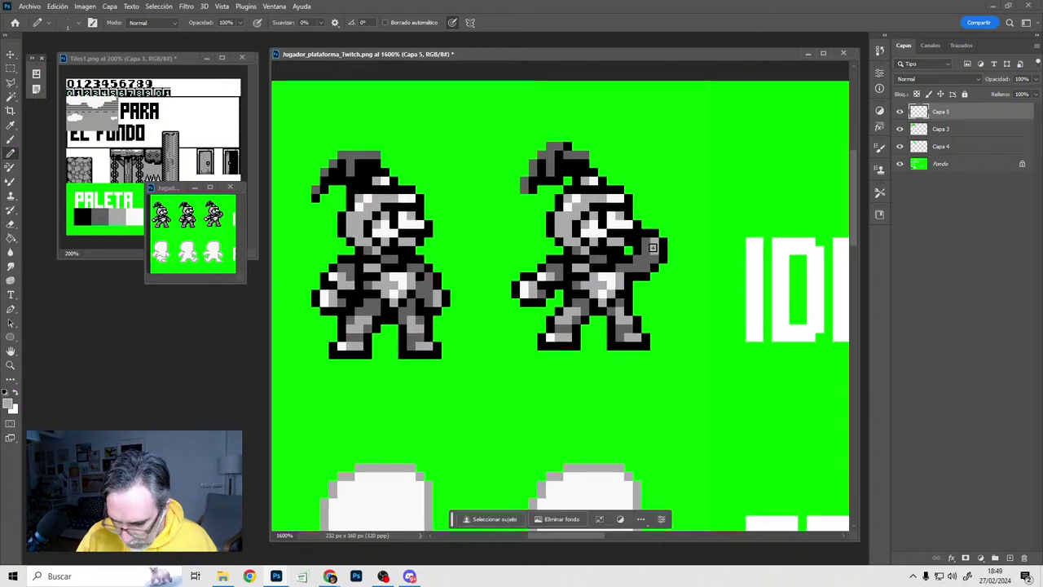
Rework the third sprite's back arm with a raised black shoulder outline and light gray shading on the hand
alt+click(549, 260)
click(541, 260)
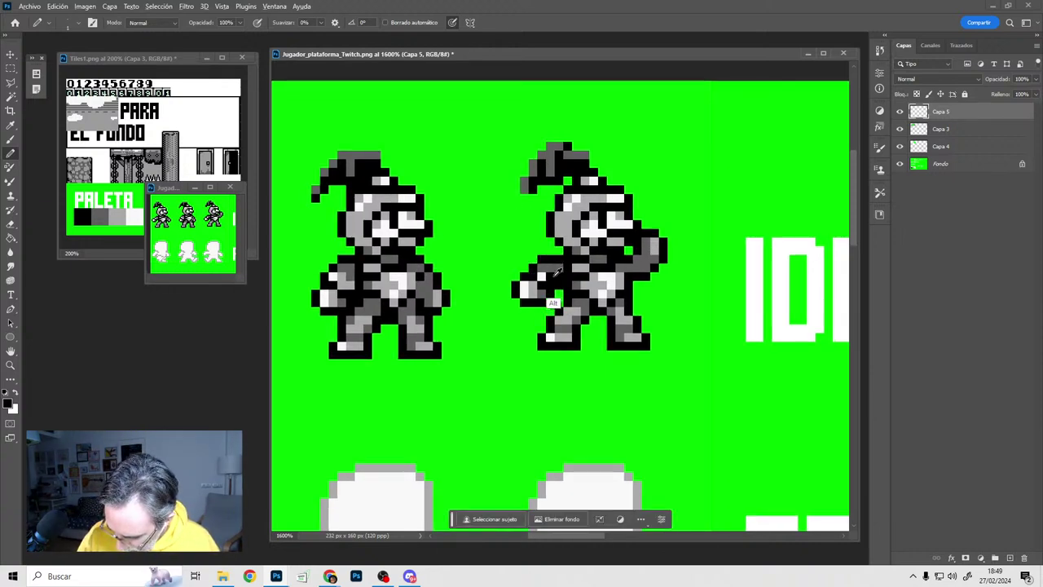
alt+click(548, 280)
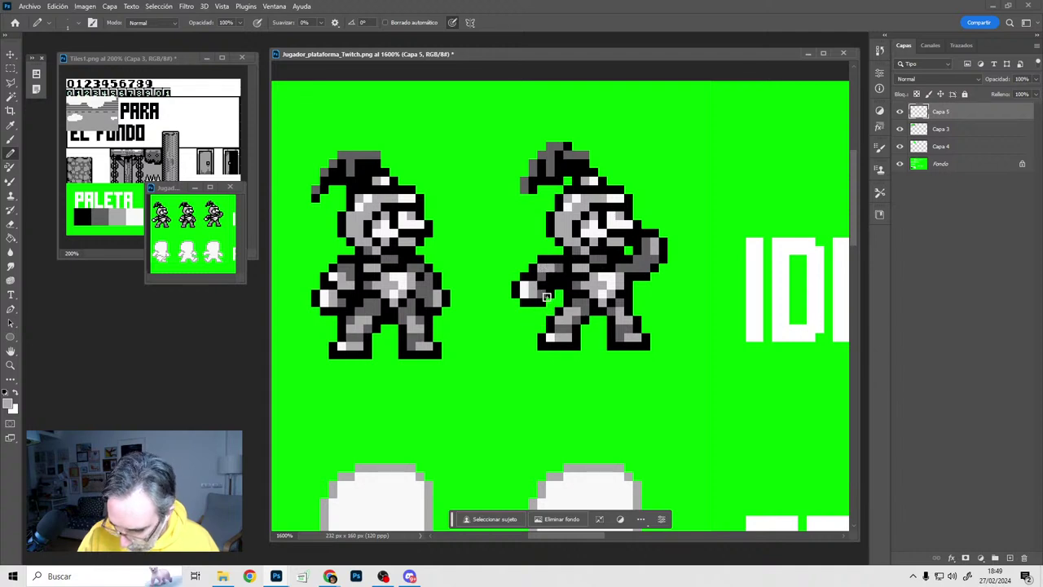
drag(550, 294, 547, 284)
Outline a bent, raised front leg in black on the third sprite
alt+click(632, 321)
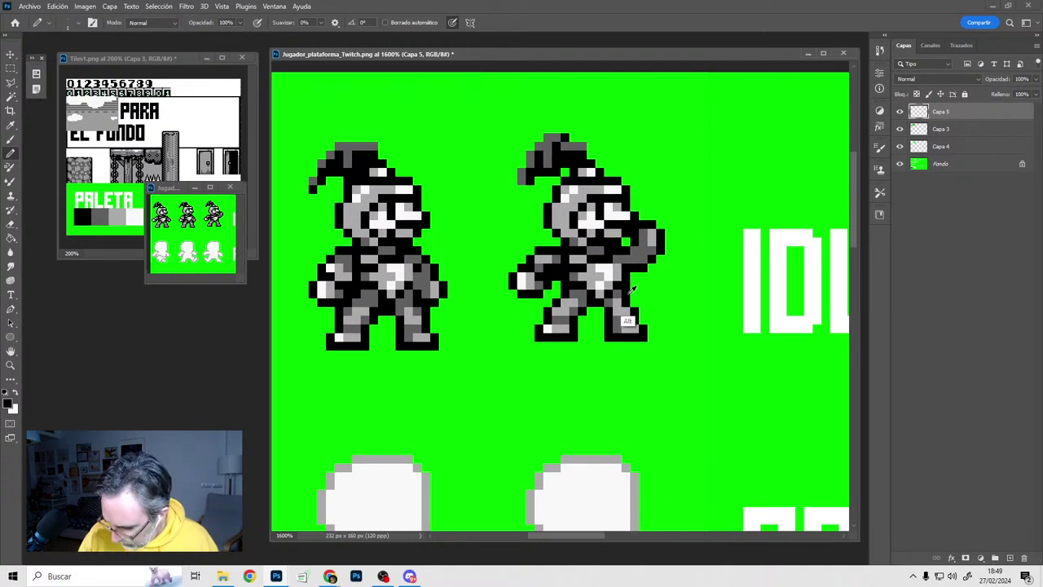
click(632, 287)
drag(641, 286, 650, 306)
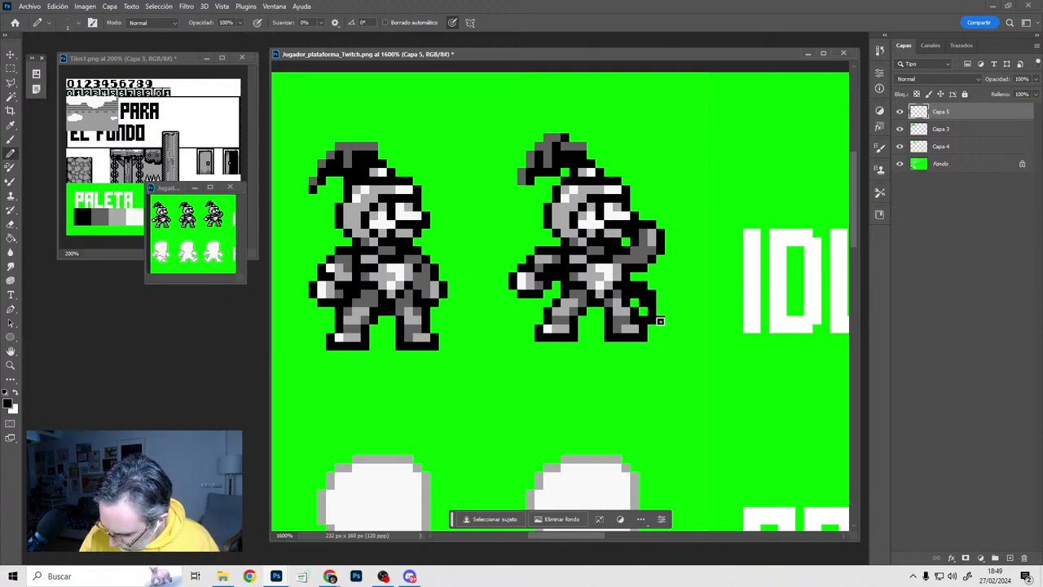
click(659, 309)
mouse_move(627, 312)
mouse_down()
mouse_move(611, 303)
mouse_move(651, 329)
mouse_move(615, 329)
mouse_move(635, 301)
mouse_up()
Erase the old straight front leg with background green and fill the raised leg with dark gray
alt+click(606, 357)
alt+click(625, 319)
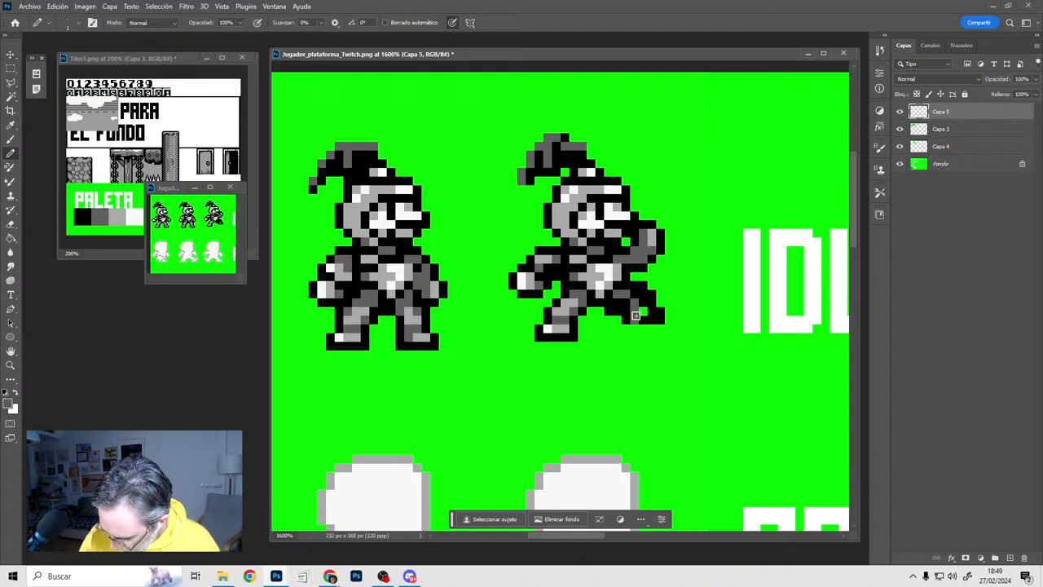
alt+click(611, 355)
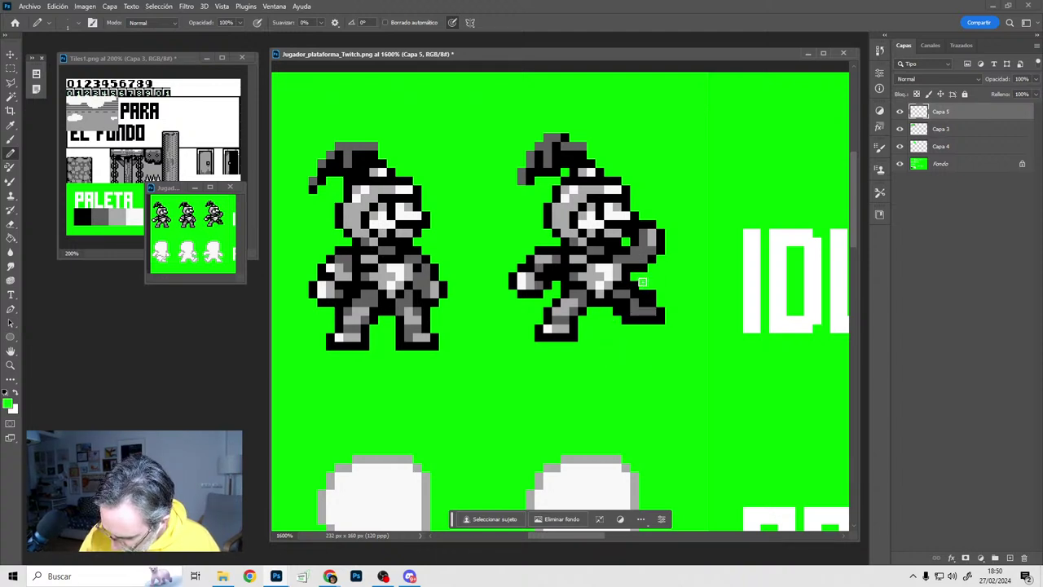
click(651, 294)
Highlight the raised leg in light gray and thicken its foot in black, trimming the edge with background green
alt+click(634, 320)
alt+click(653, 268)
alt+click(639, 313)
click(640, 304)
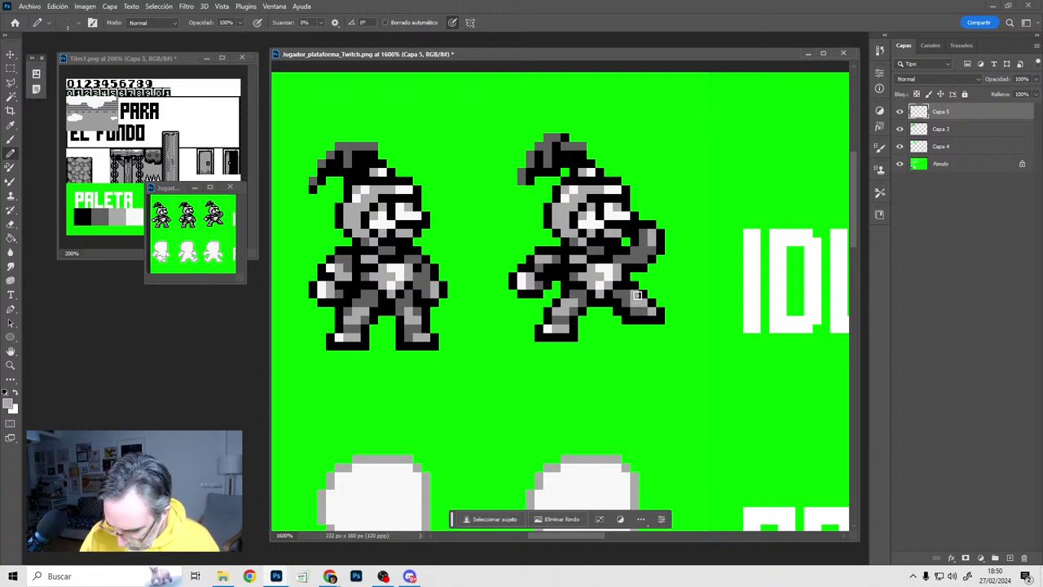
mouse_move(638, 295)
mouse_down()
mouse_move(638, 325)
mouse_move(664, 325)
mouse_up()
alt+click(645, 318)
alt+click(665, 300)
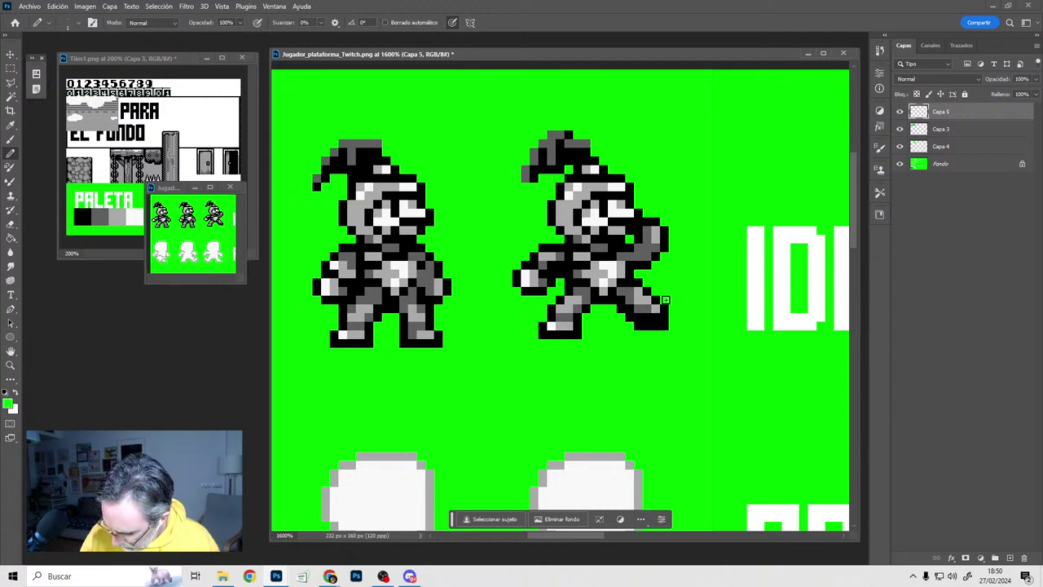
alt+click(662, 307)
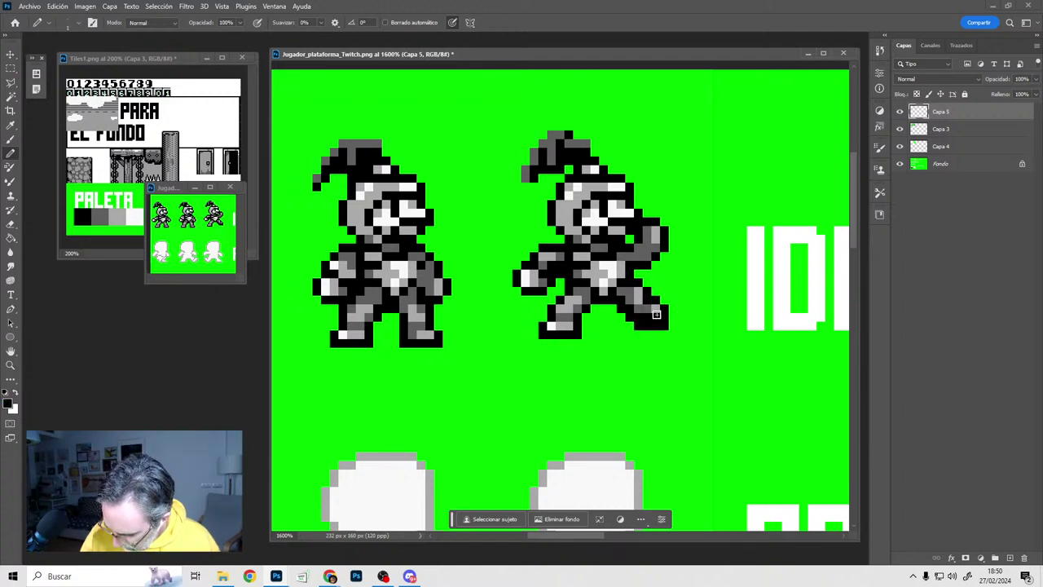
Shade the third knight's trailing foot dark grey and trim the pixels around it with the background green
alt+click(654, 316)
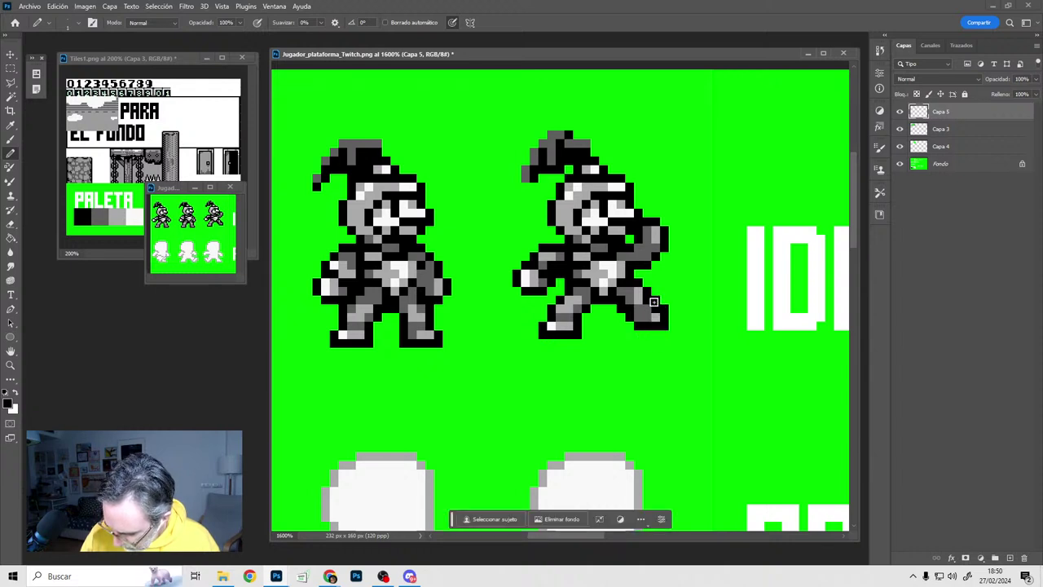
alt+click(655, 299)
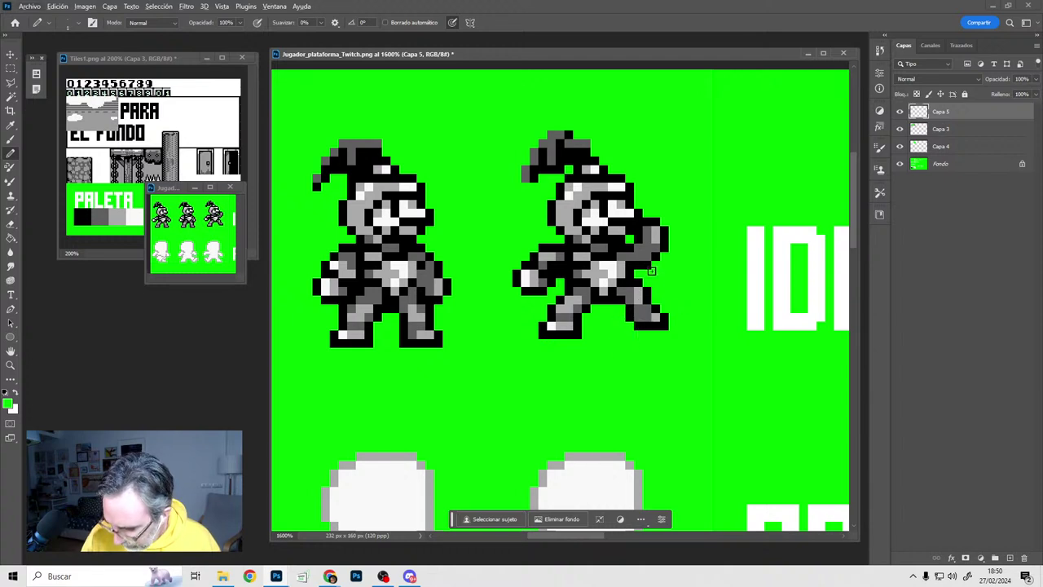
Redraw the third knight's other leg bent, with a black outline and grey shading, clearing excess pixels in background green
alt+click(561, 298)
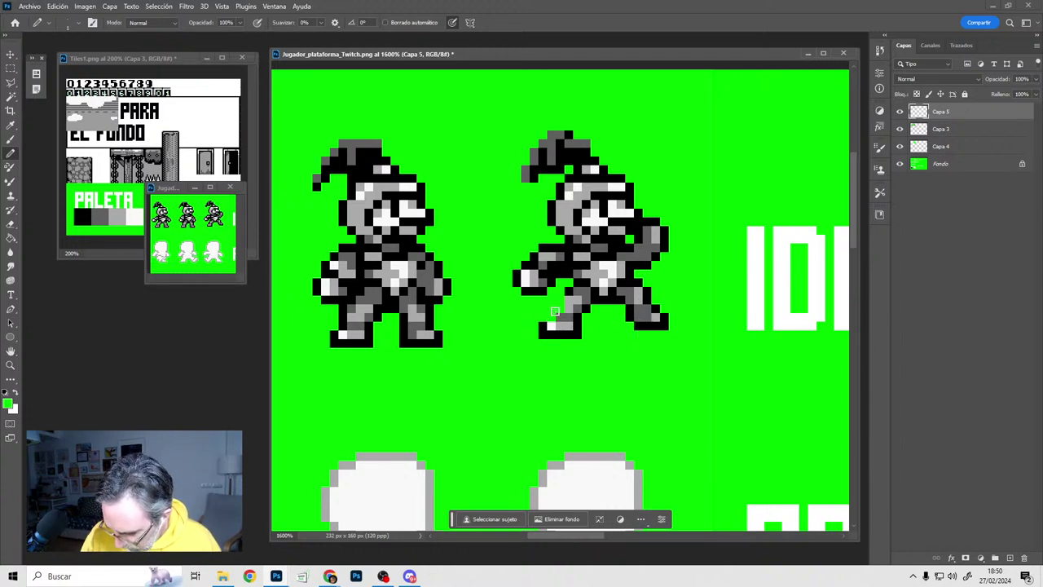
alt+click(591, 314)
drag(591, 314, 560, 322)
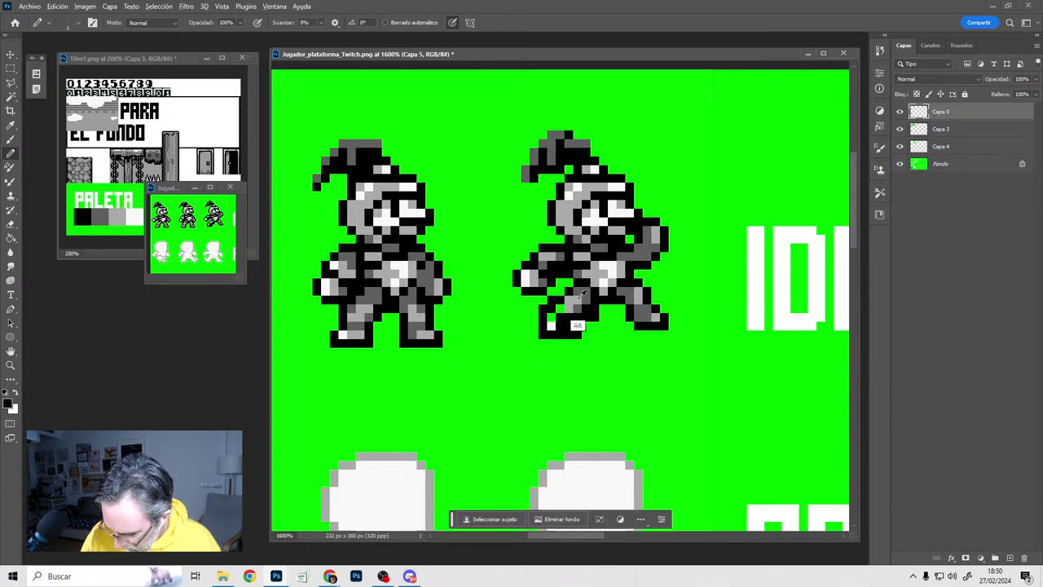
alt+click(567, 309)
mouse_move(567, 309)
mouse_down()
mouse_move(551, 327)
mouse_move(568, 334)
mouse_move(569, 309)
mouse_up()
alt+click(591, 326)
alt+click(566, 308)
click(560, 319)
alt+click(586, 299)
alt+click(585, 357)
click(577, 333)
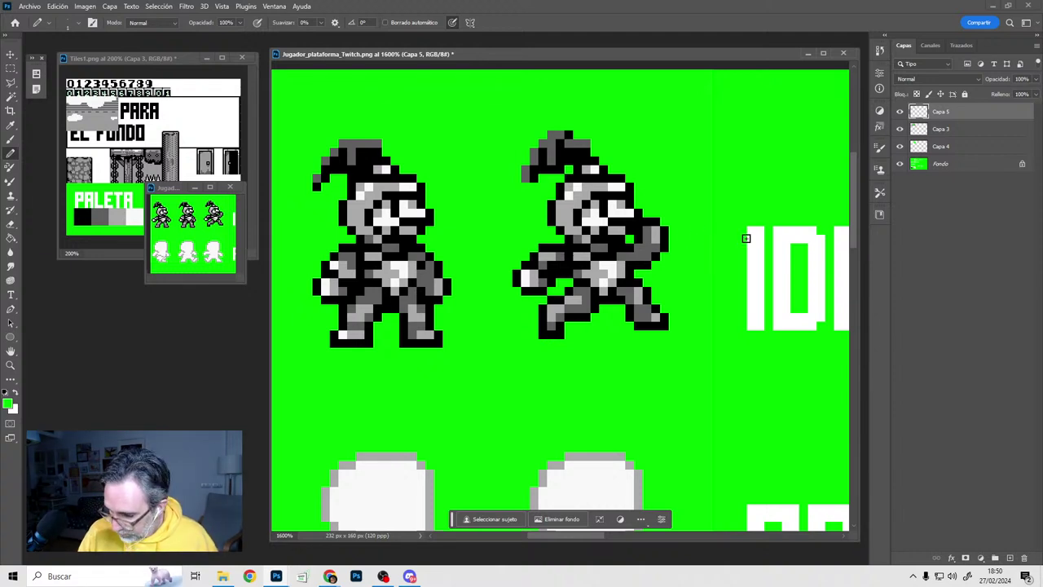
Check the new pose against the original by toggling Capa 5, and merge Capa 5 with Capa 3
click(900, 113)
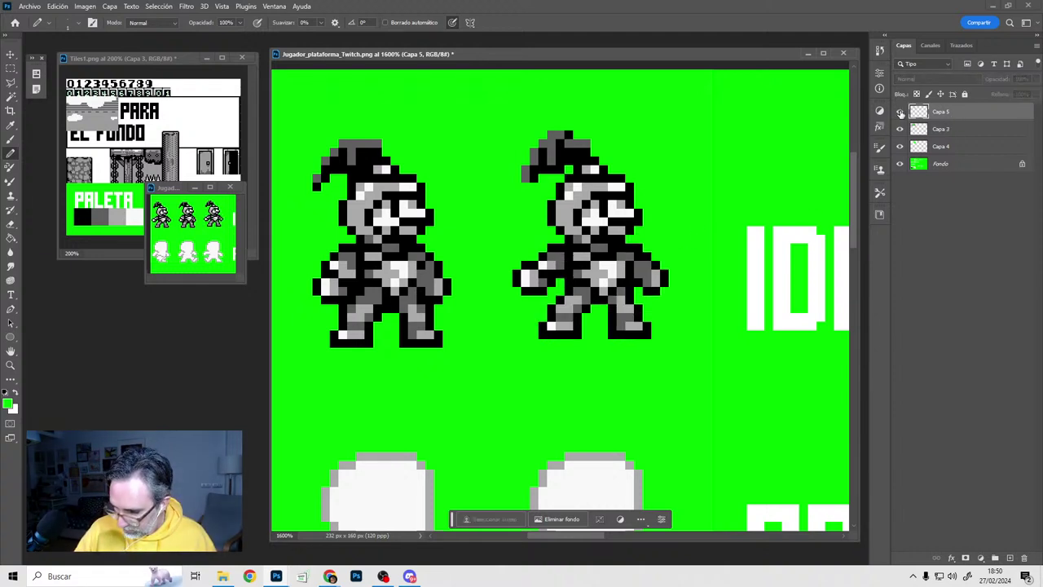
shift+click(943, 130)
key(ctrl+e)
Copy the third knight to a new layer and overlay it on the second knight for comparison
key(m)
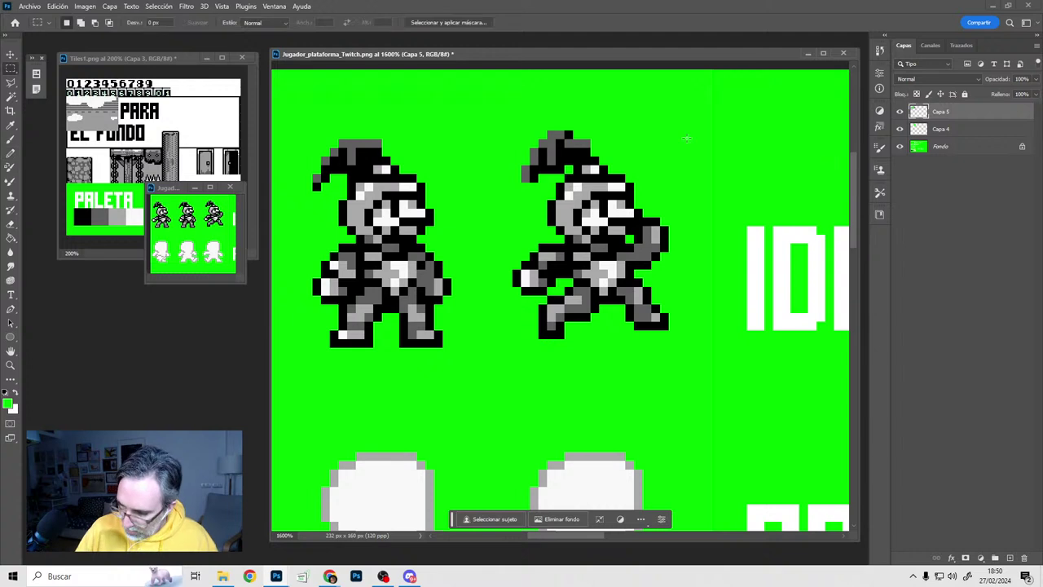
drag(713, 106, 503, 356)
key(ctrl+j)
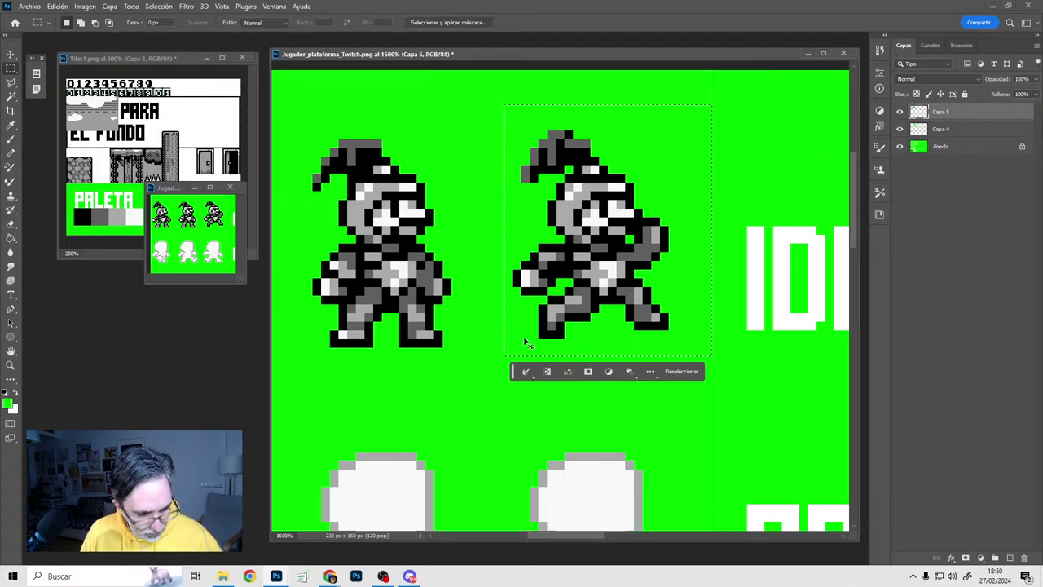
key(v)
shift+drag(661, 321, 443, 322)
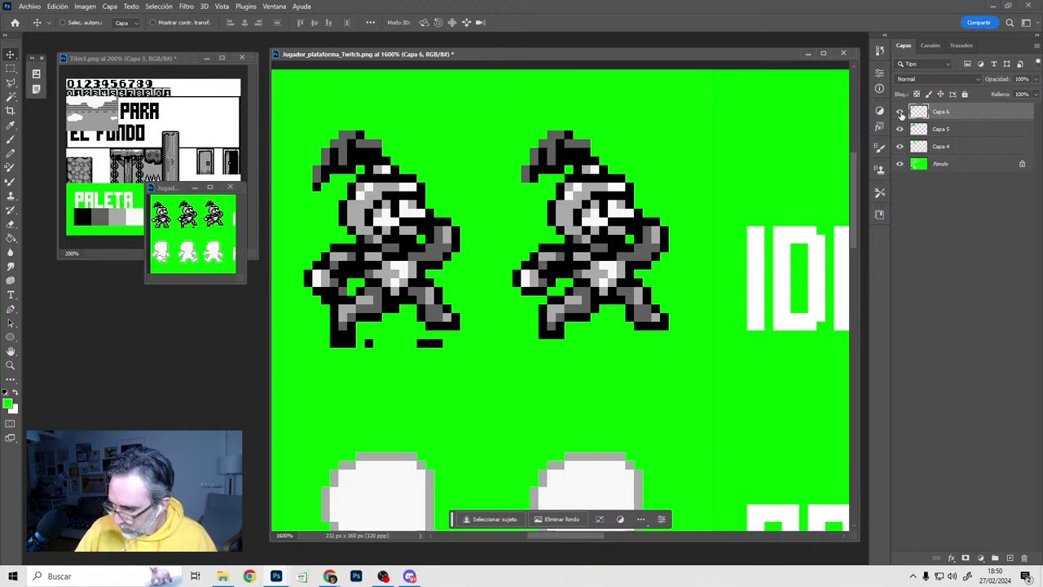
Toggle the visibility of Capa 6 and Capa 5 to compare the knight poses as animation frames
click(900, 113)
click(900, 112)
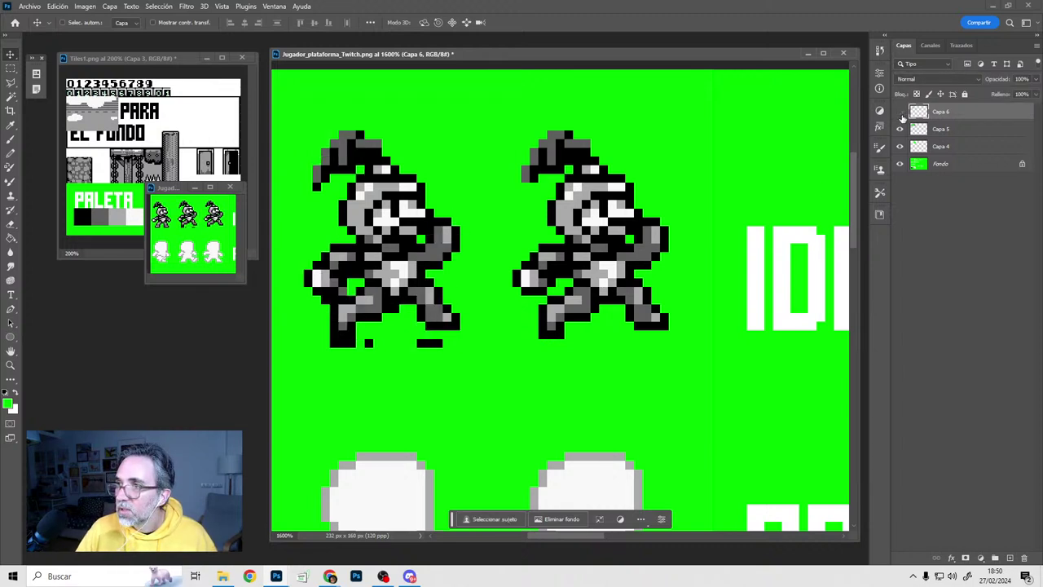
click(901, 114)
click(901, 114)
click(900, 128)
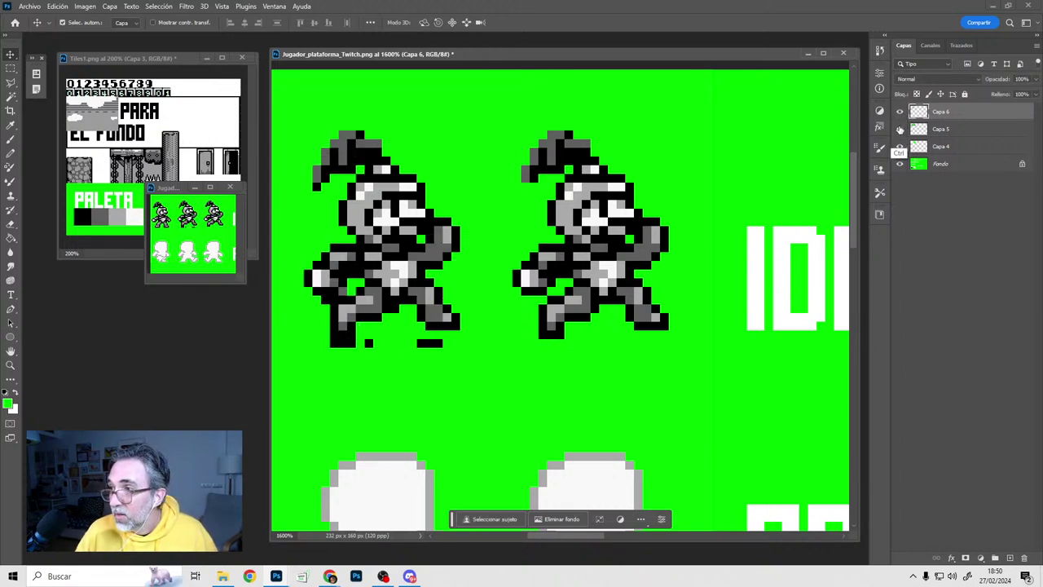
click(900, 129)
click(899, 129)
click(900, 128)
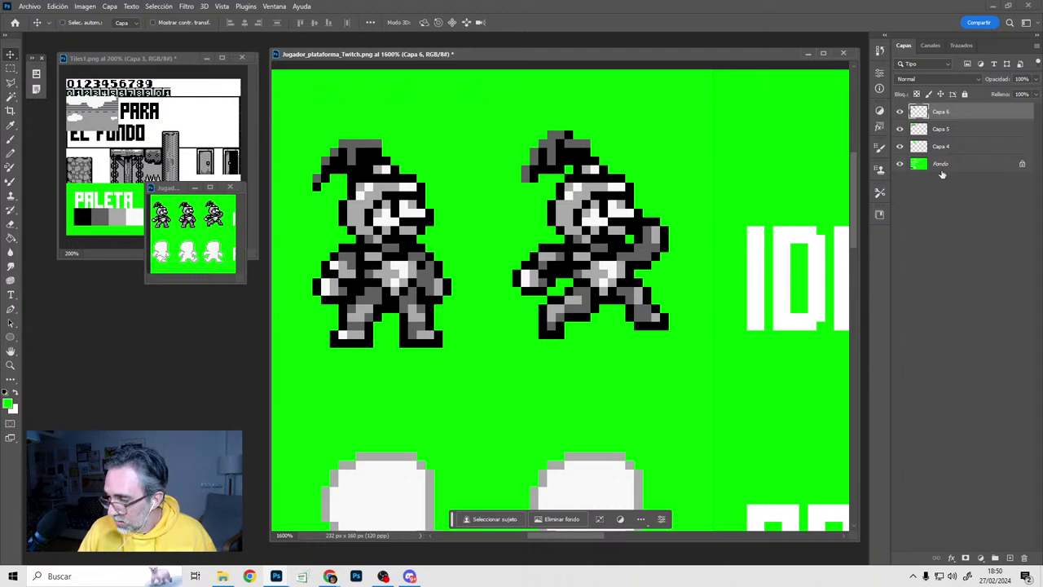
Merge layers Capa 6 and Capa 5 into one layer
ctrl+click(946, 133)
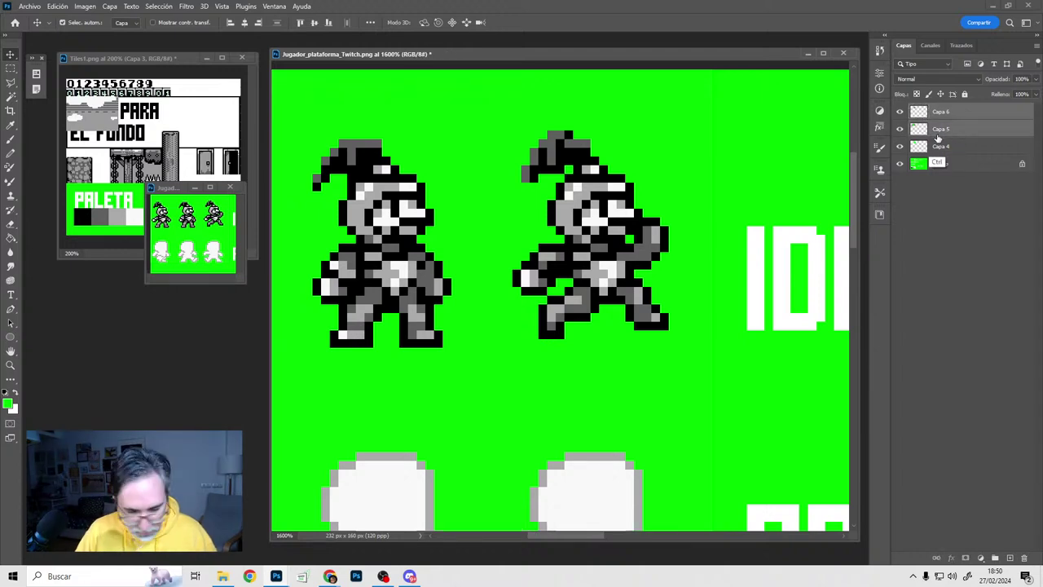
key(ctrl+e)
Duplicate the first knight's head and torso straight down onto the first white silhouette in the ANDAR row
ctrl+alt+click(604, 345)
ctrl+alt+click(603, 344)
ctrl+alt+click(604, 344)
drag(584, 367, 602, 328)
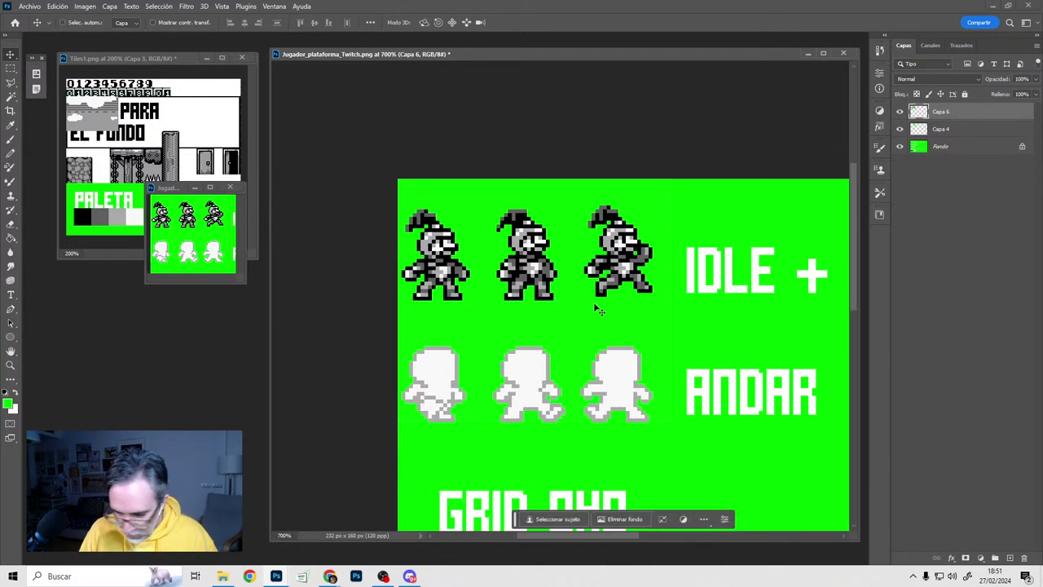
key(m)
drag(479, 195, 358, 324)
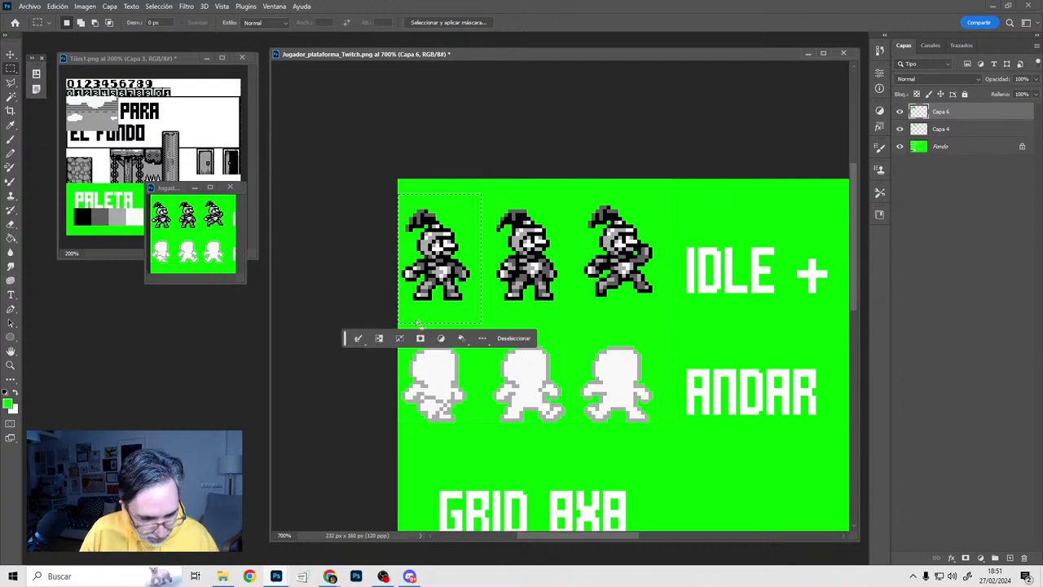
key(v)
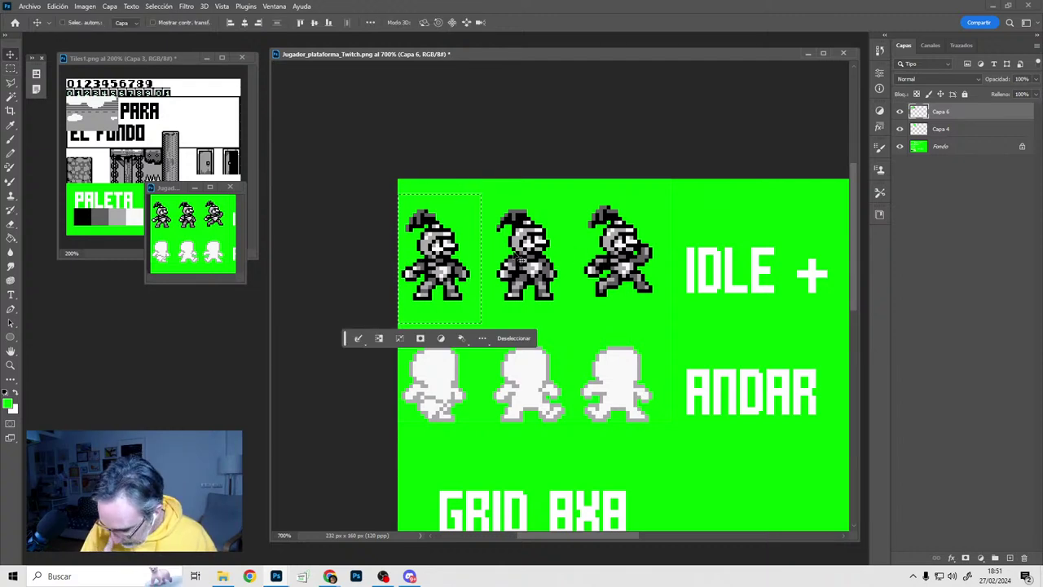
key(m)
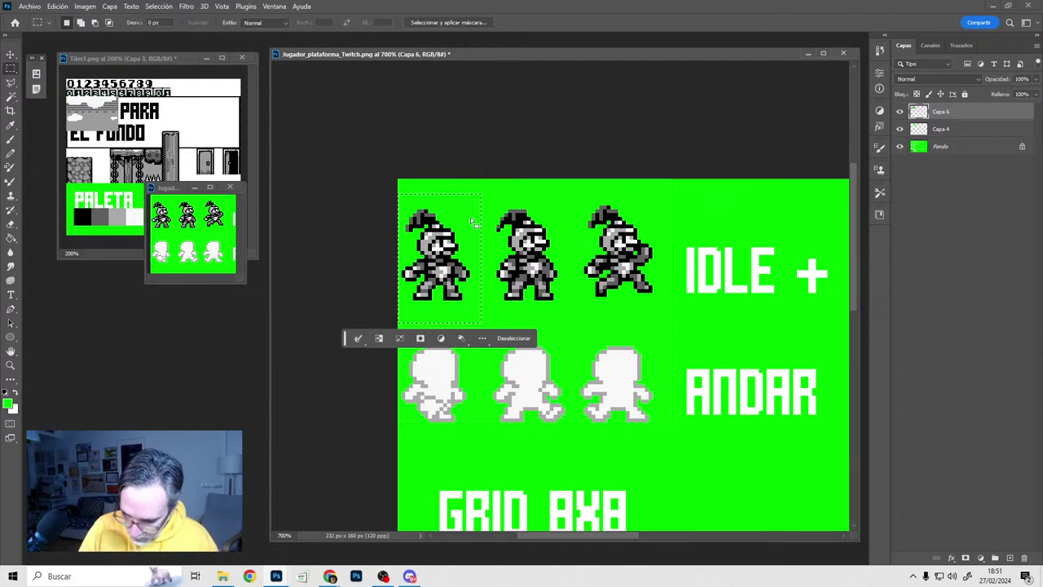
drag(489, 180, 398, 286)
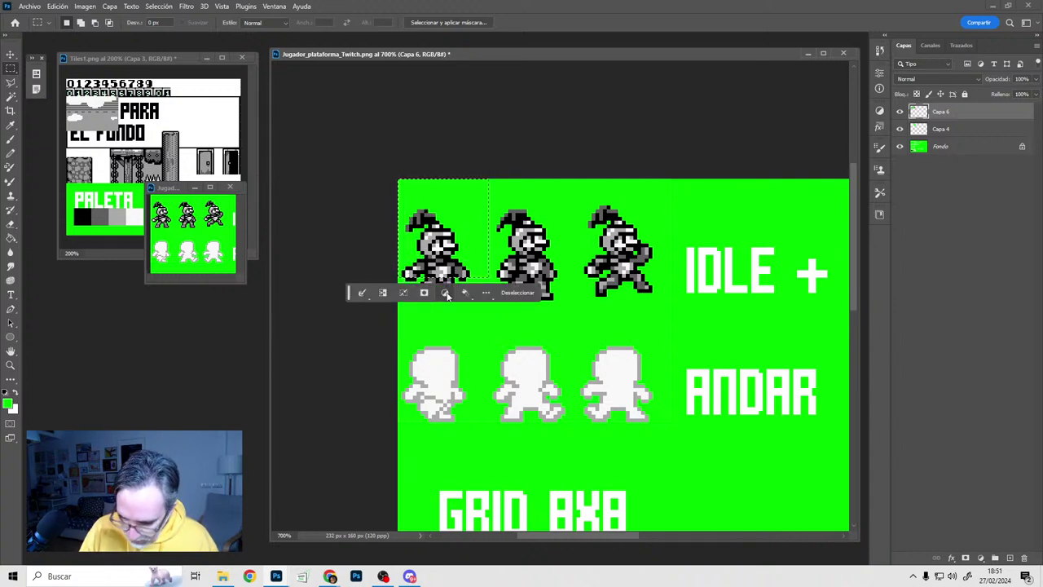
key(v)
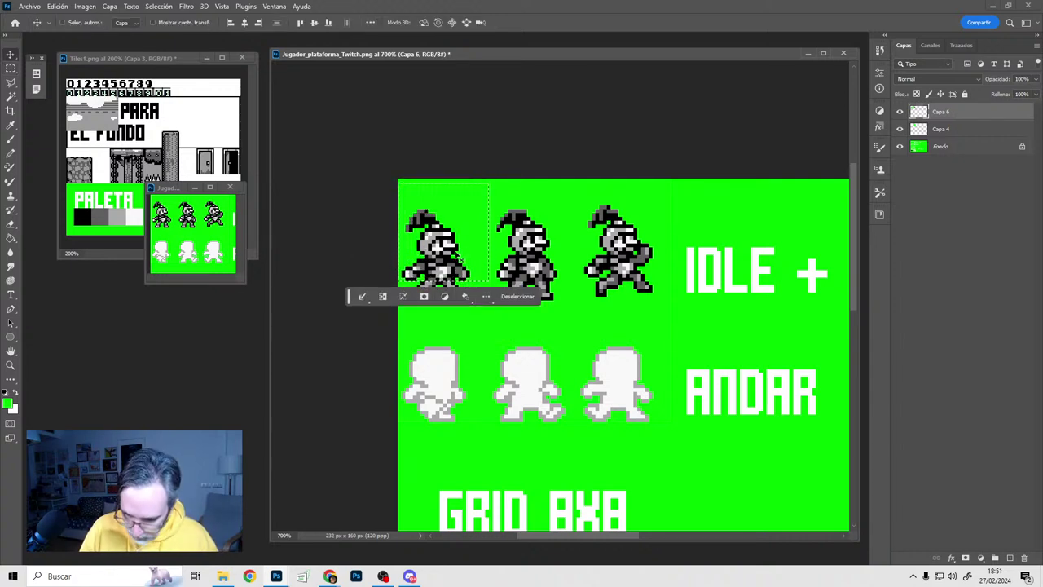
alt+shift+drag(461, 279, 458, 338)
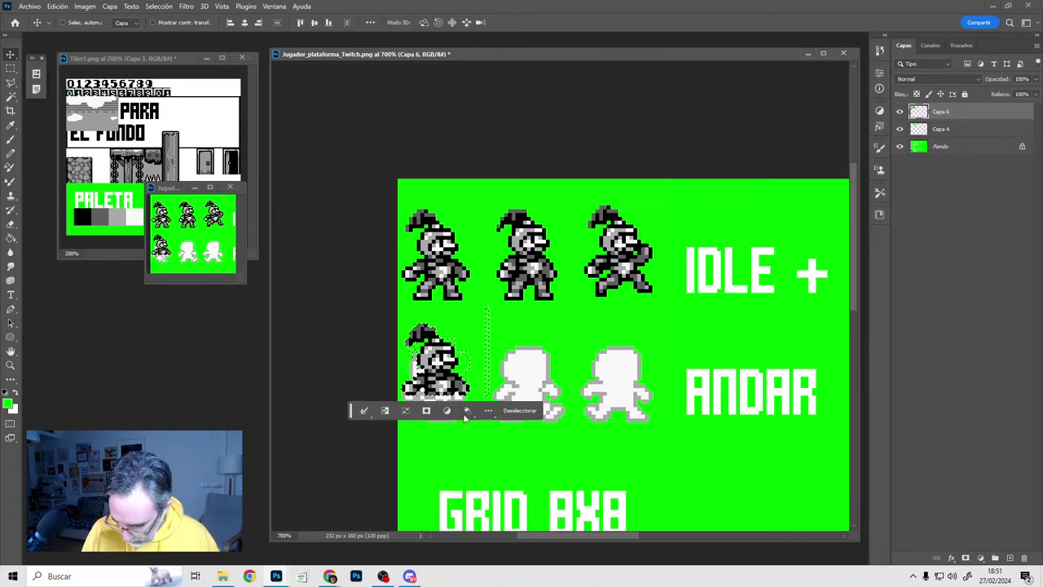
Nudge the copied head and torso down 2 pixels over the silhouette
alt+scroll(461, 455, up, 2)
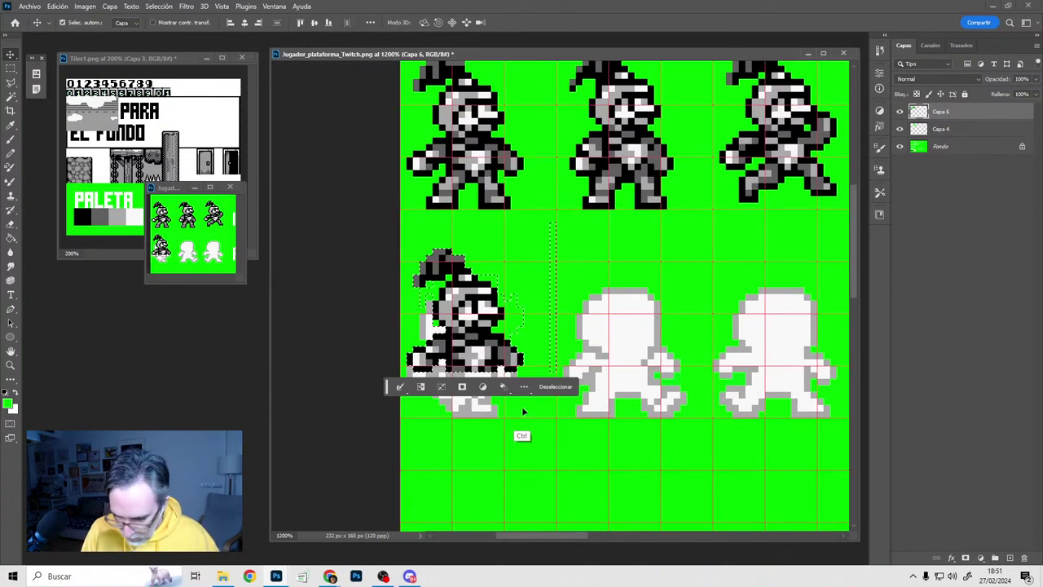
key(Down)
key(Down)
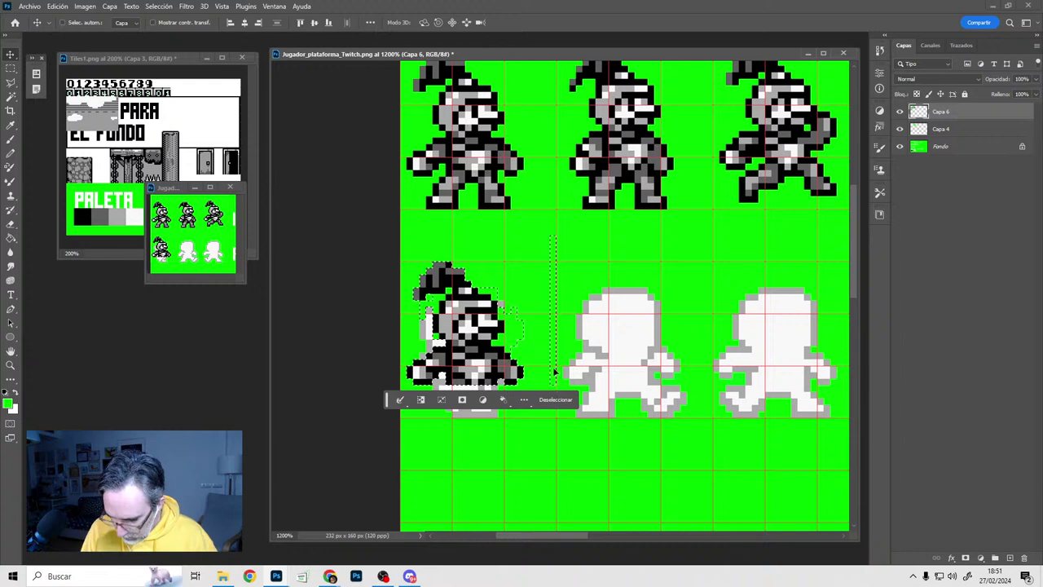
Move the third knight in the upper row down 1 pixel and clear the selection
drag(529, 227, 386, 304)
key(m)
drag(736, 99, 578, 291)
key(v)
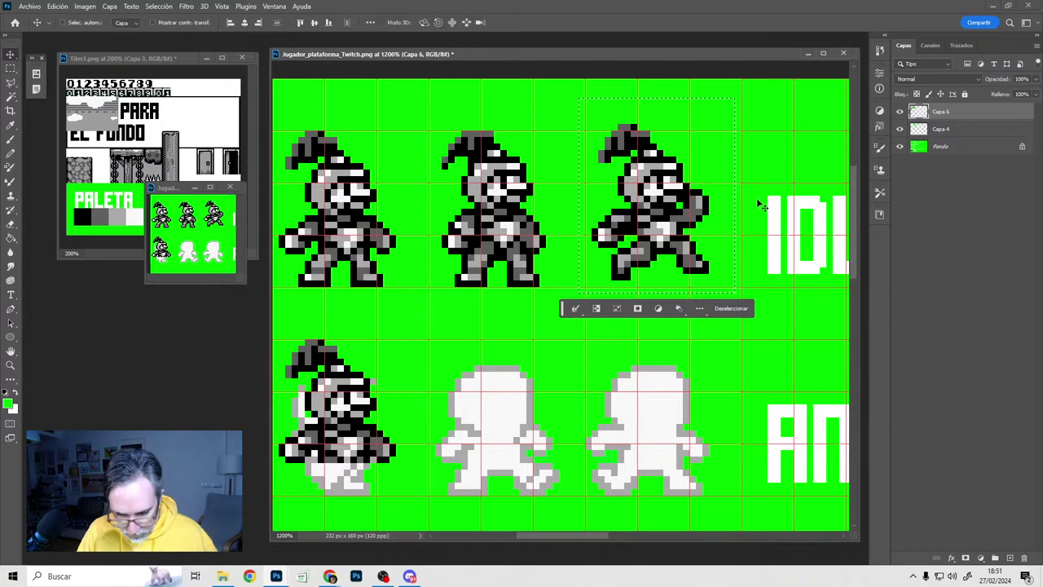
key(Down)
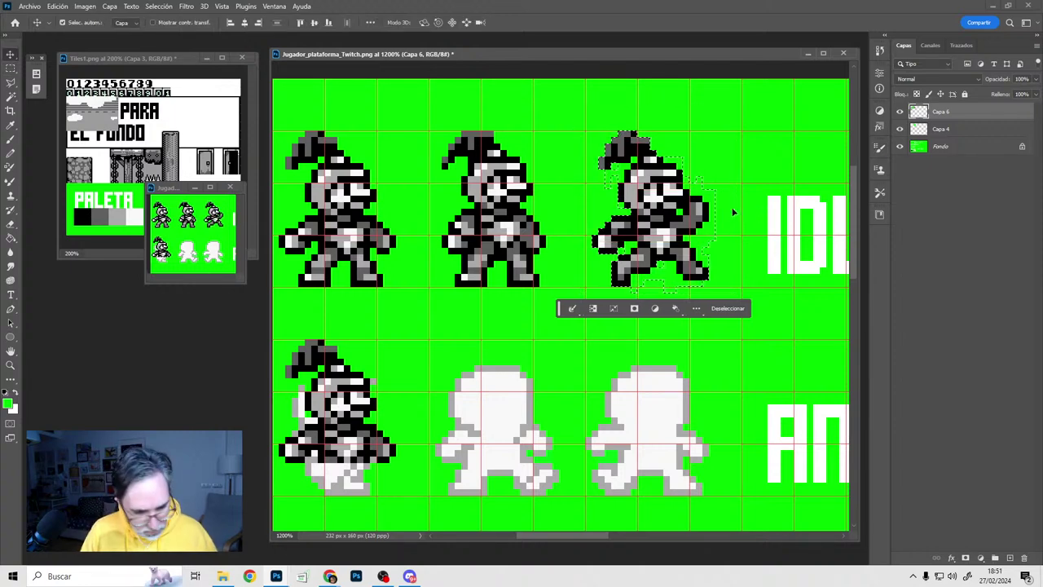
key(ctrl+d)
Draw the black outline of the legs and front foot below the copied torso with the Pencil, following the silhouette
key(b)
drag(444, 371, 527, 285)
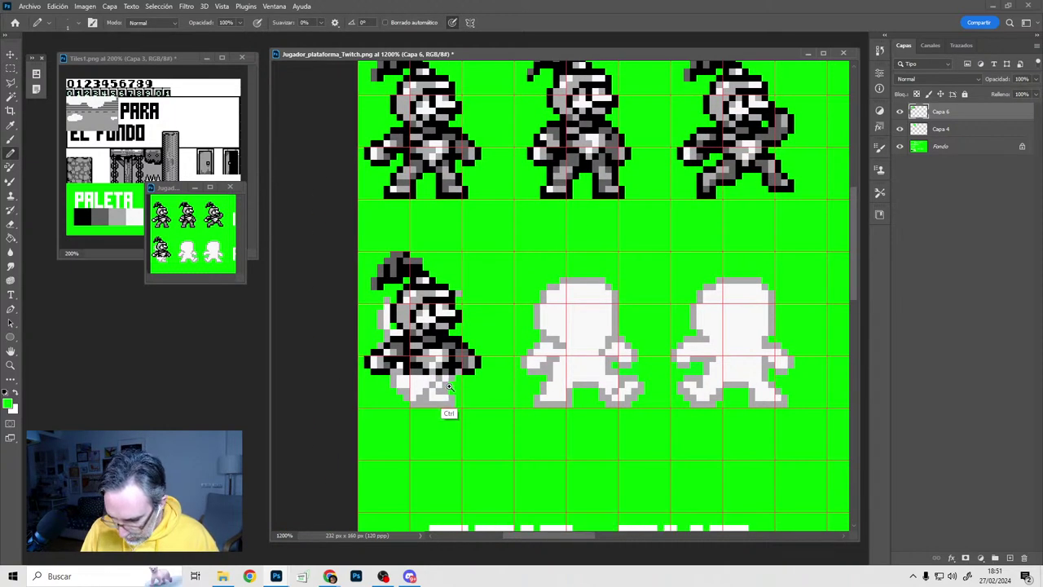
ctrl+click(451, 413)
drag(453, 380, 477, 405)
alt+click(442, 392)
click(448, 399)
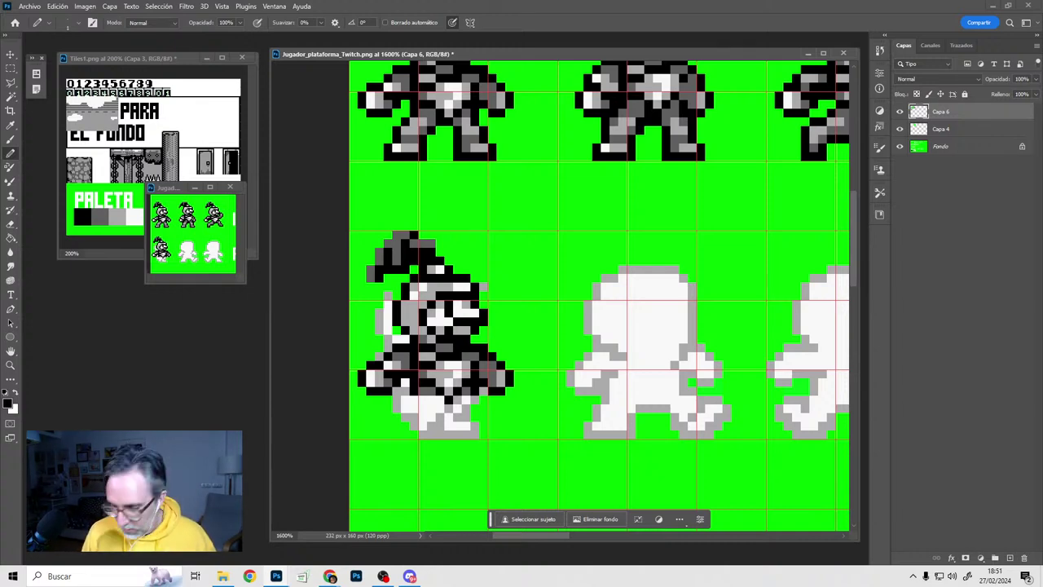
mouse_move(467, 395)
mouse_down()
mouse_move(488, 376)
mouse_move(493, 348)
mouse_up()
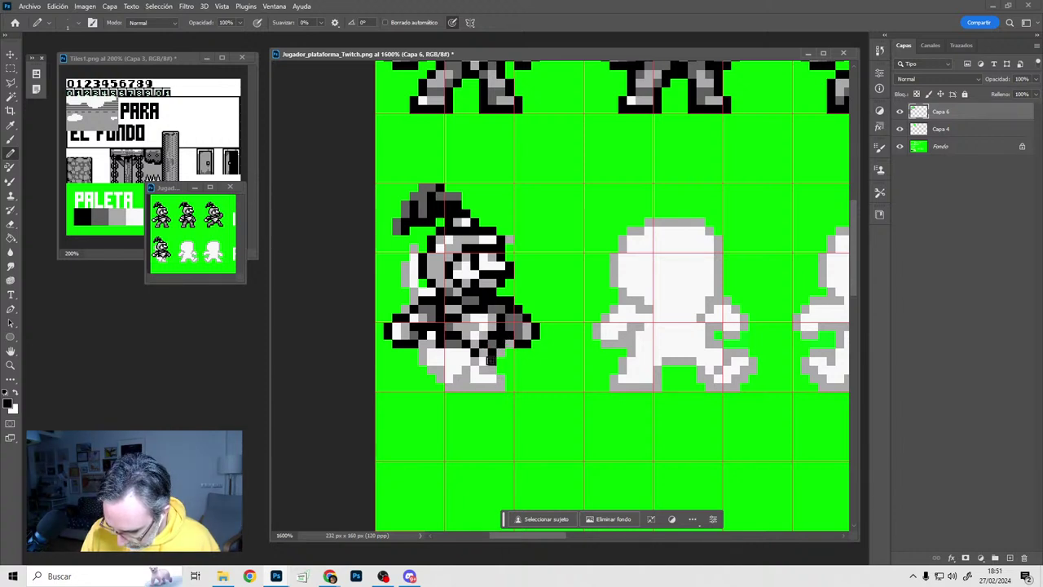
drag(493, 387, 475, 380)
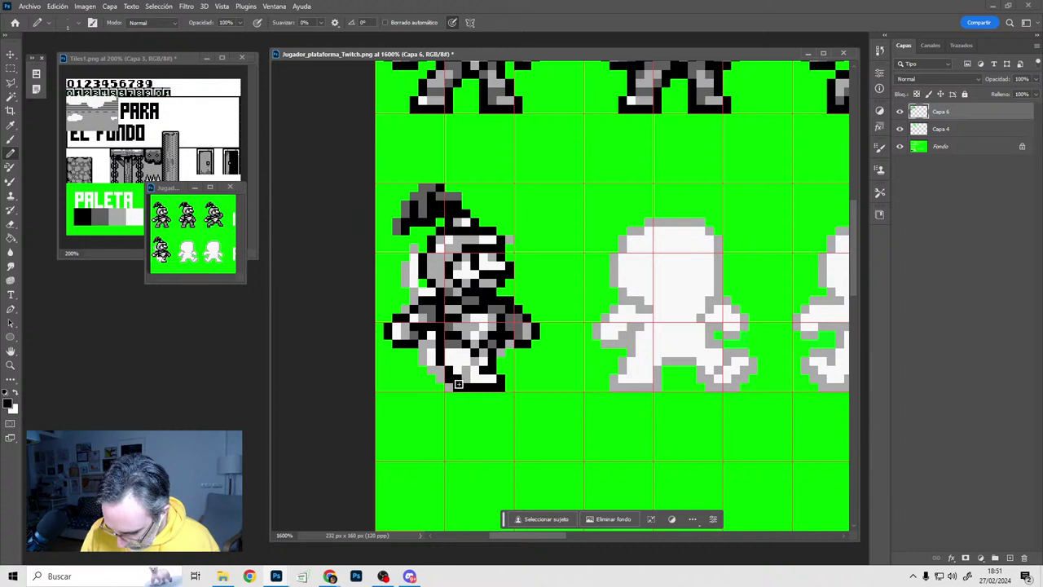
drag(444, 359, 465, 371)
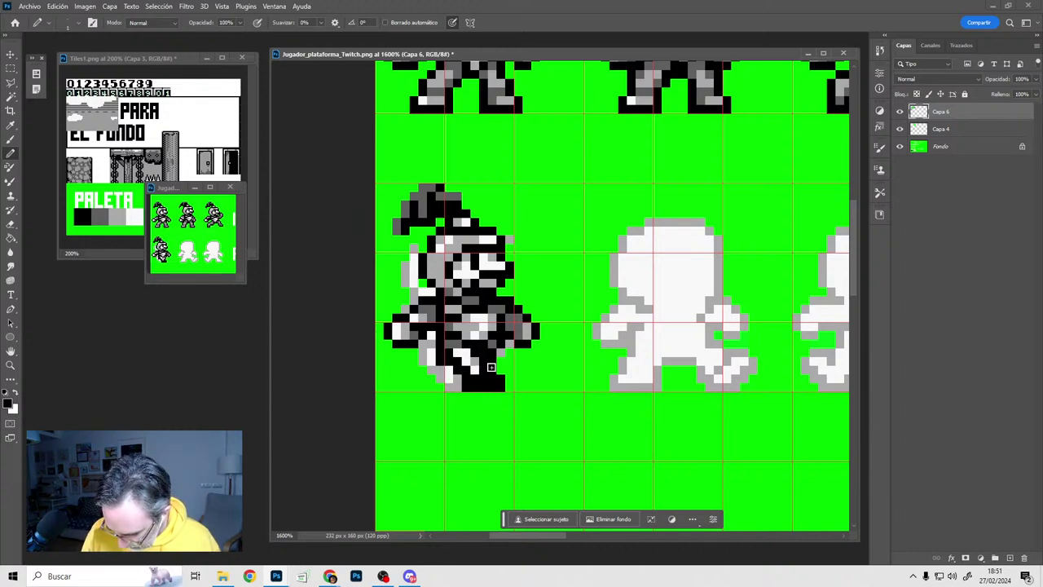
Shade the walking knight's front leg dark grey and trim the toe with the background green
alt+click(456, 345)
drag(469, 358, 474, 376)
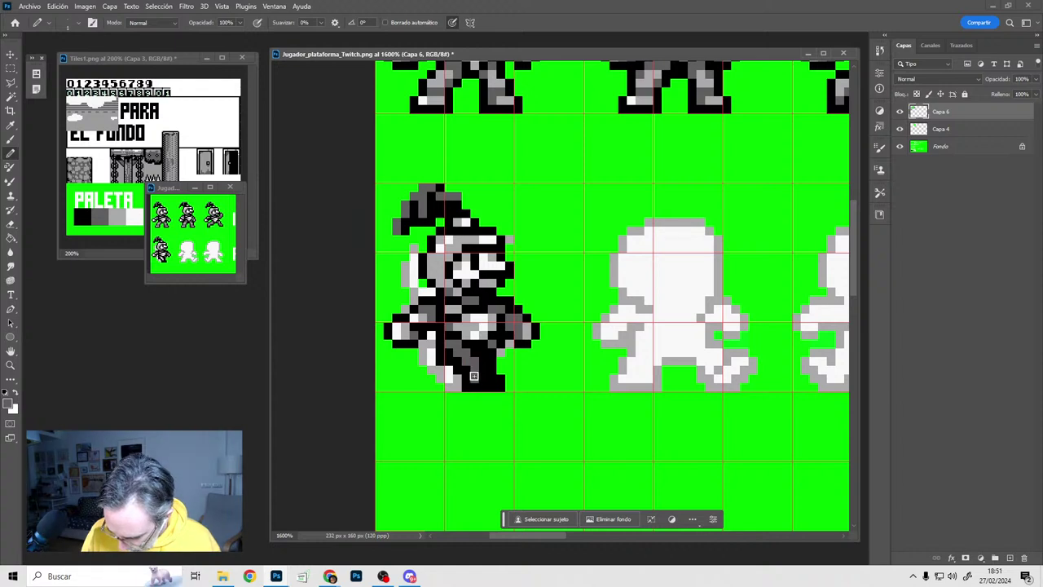
alt+click(497, 359)
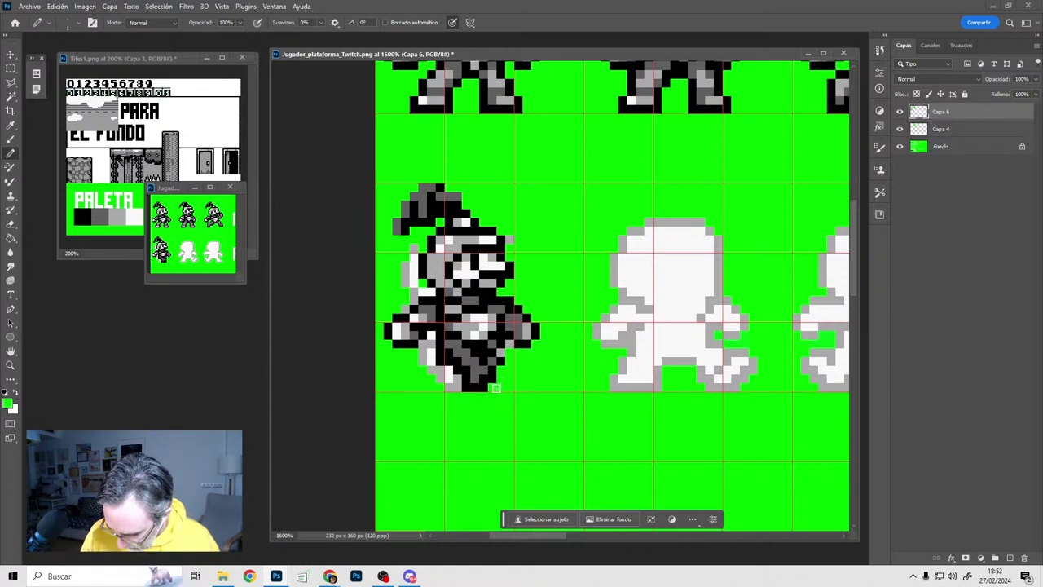
Fill in the walking knight's rear leg in black, and touch up the front leg's grey shading and black outline
alt+click(460, 373)
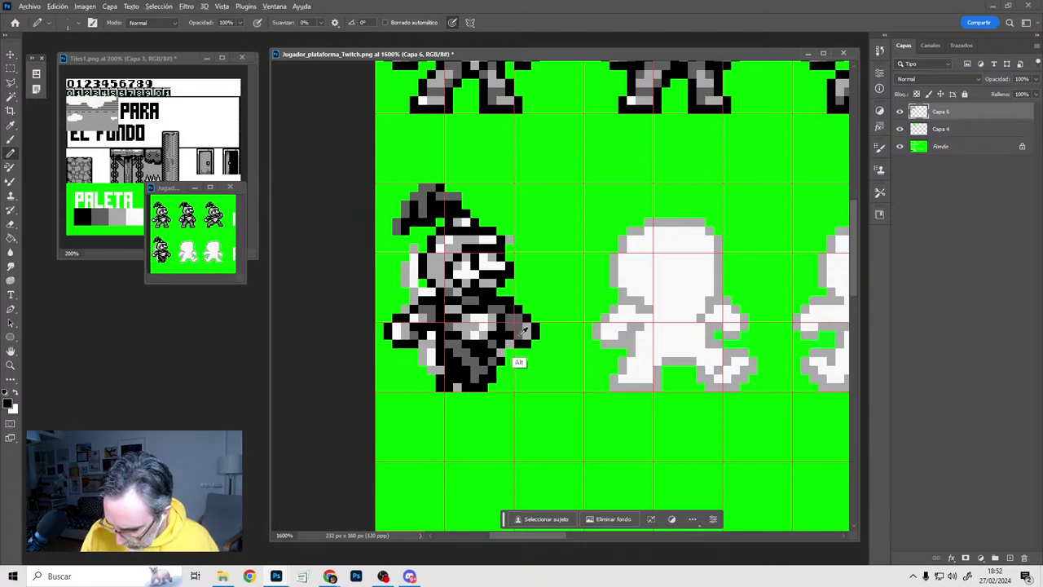
alt+click(487, 367)
click(490, 364)
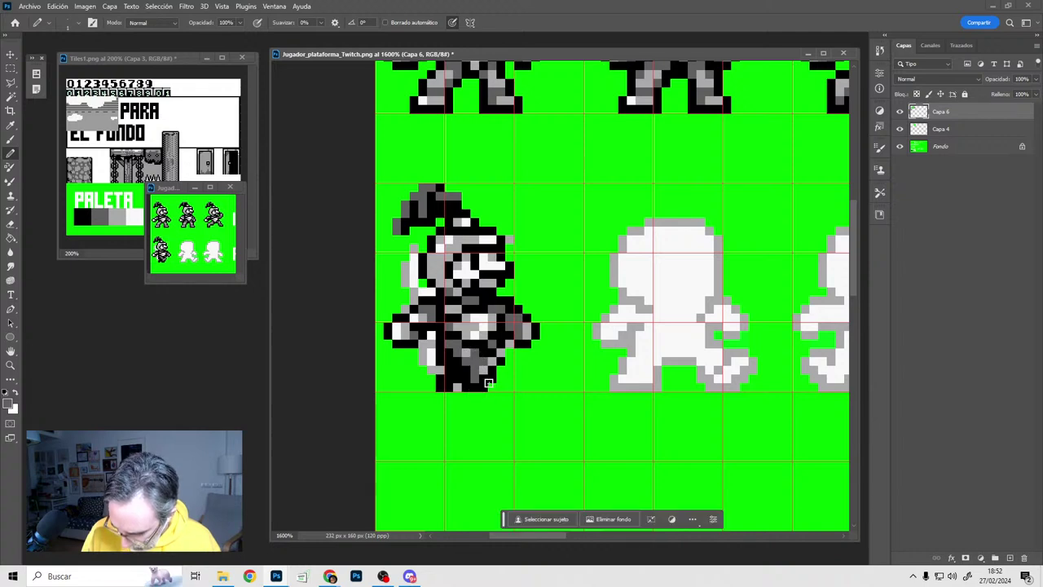
alt+click(492, 379)
click(499, 353)
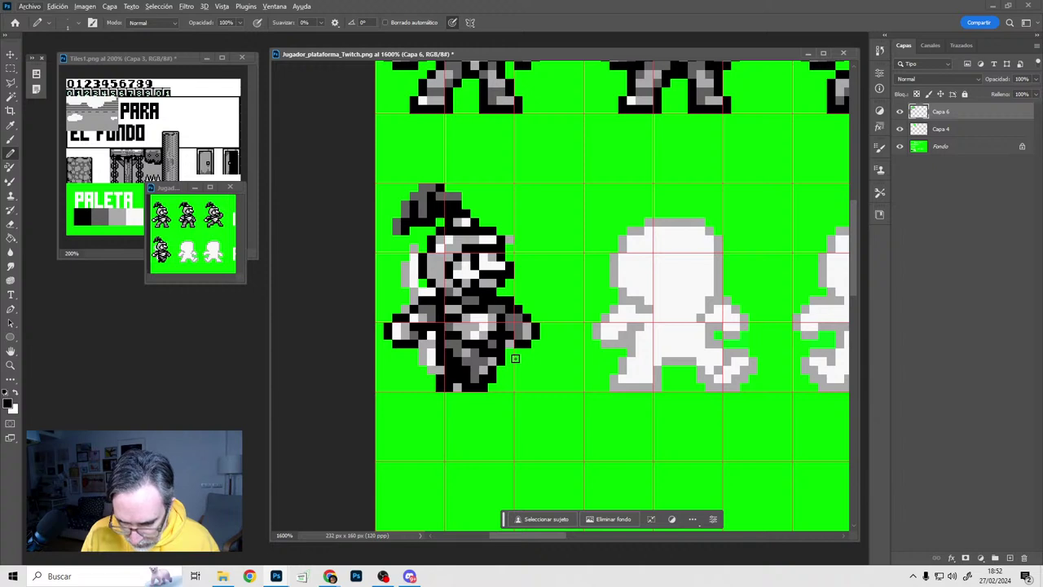
Cover the silhouette behind the first walking knight with background green on layer Capa 4 using a larger Pencil, and reselect layer Capa 6
click(941, 130)
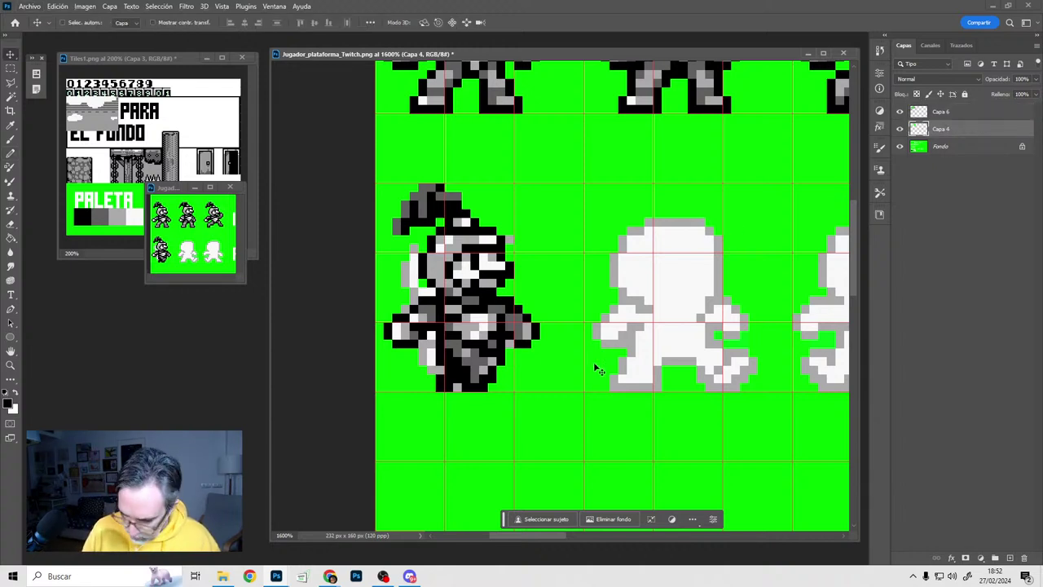
alt+click(546, 396)
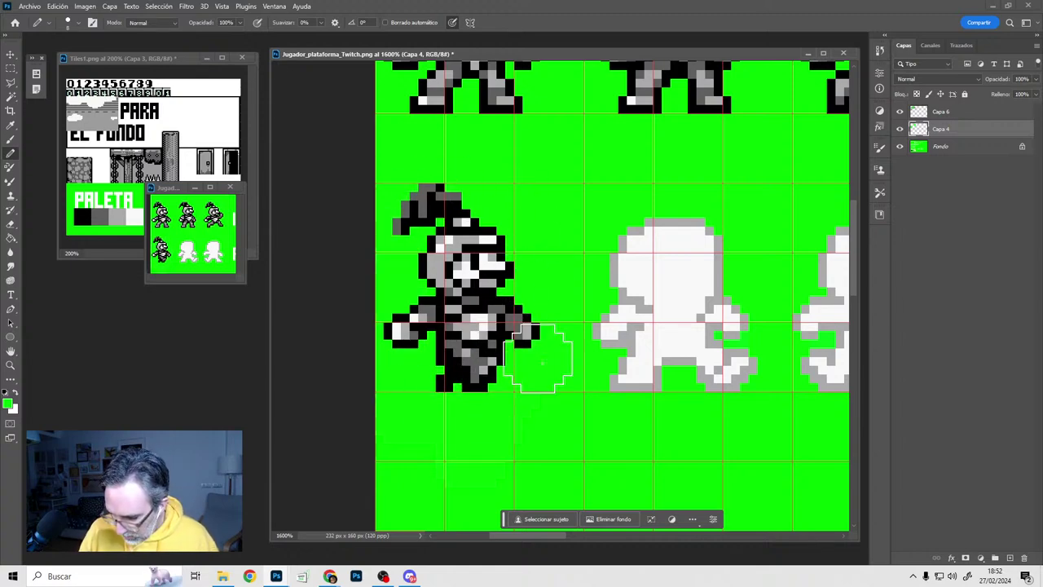
drag(524, 352, 535, 337)
click(944, 114)
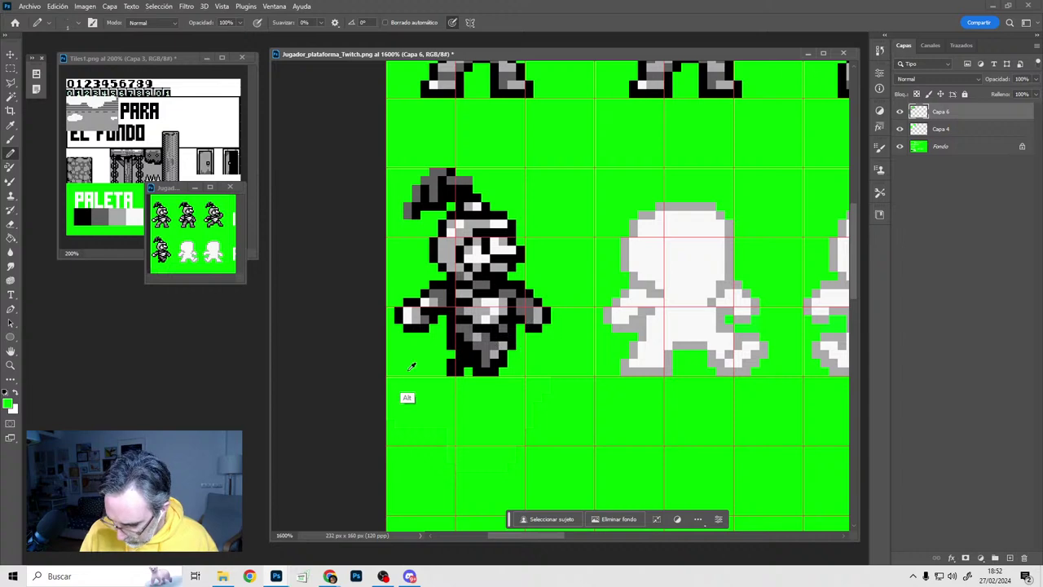
Add dark grey shading to the first walking knight's rear foot and tidy the leg pixels
alt+click(487, 345)
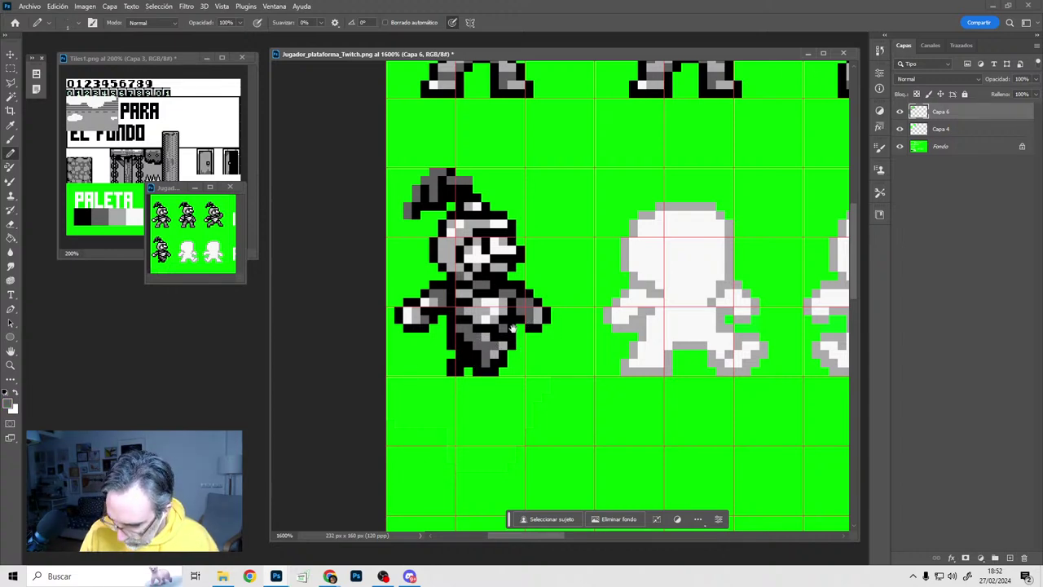
drag(511, 328, 497, 378)
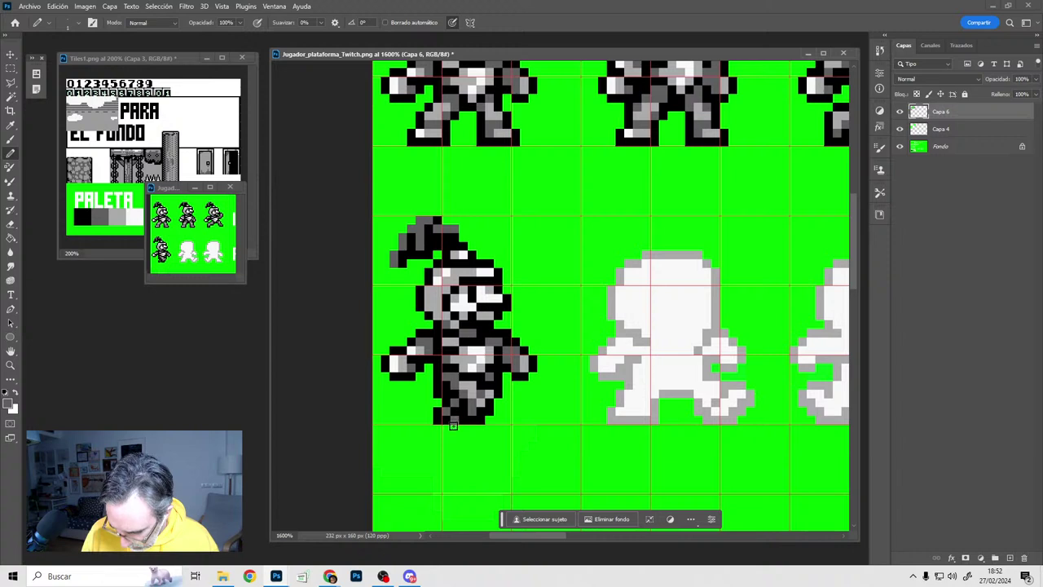
alt+click(431, 427)
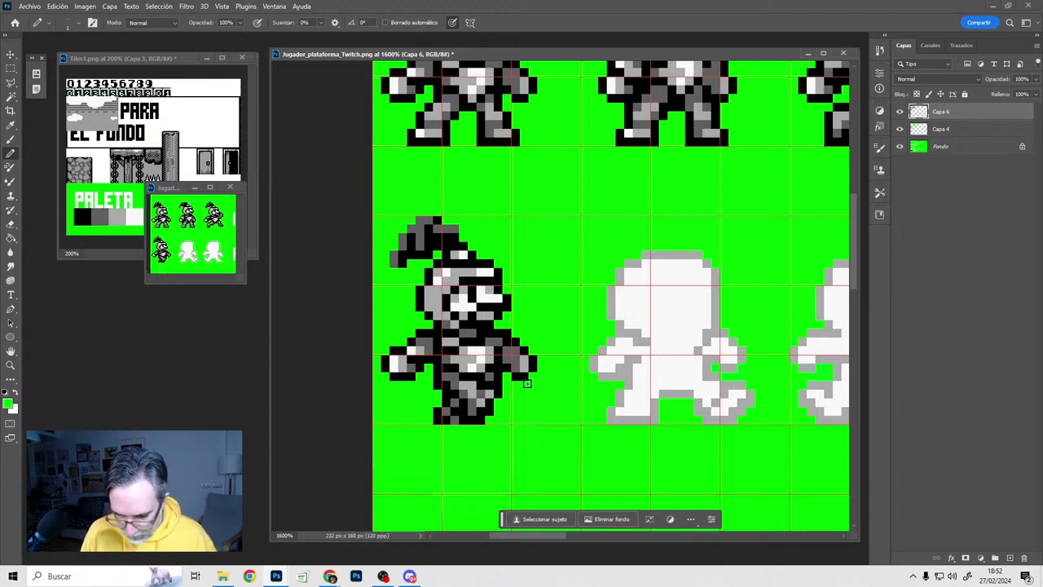
Select both forearms of the first walking knight, move them up 1 pixel and clear the selection
key(m)
drag(555, 330, 513, 386)
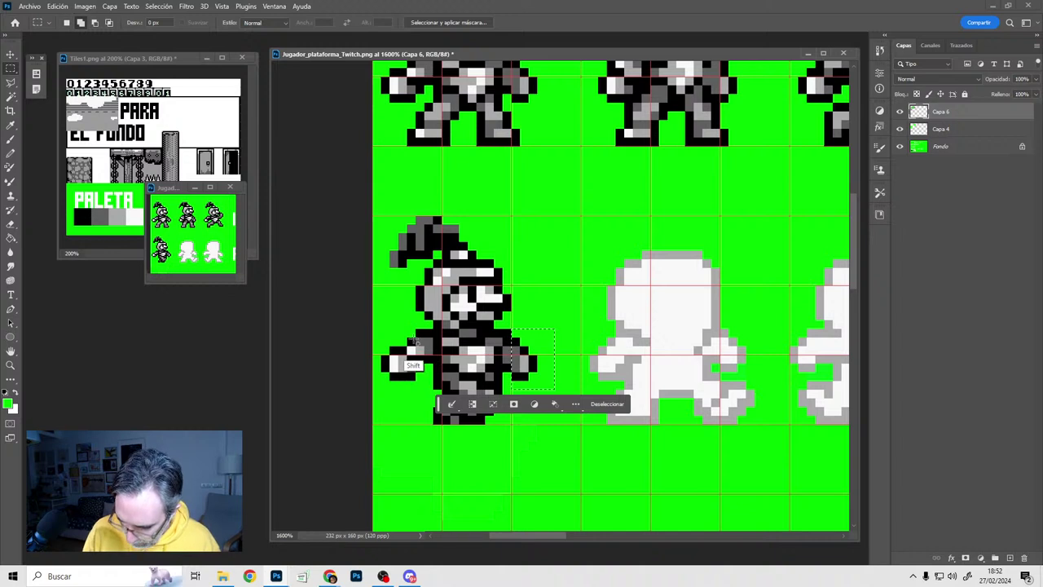
shift+drag(415, 330, 380, 390)
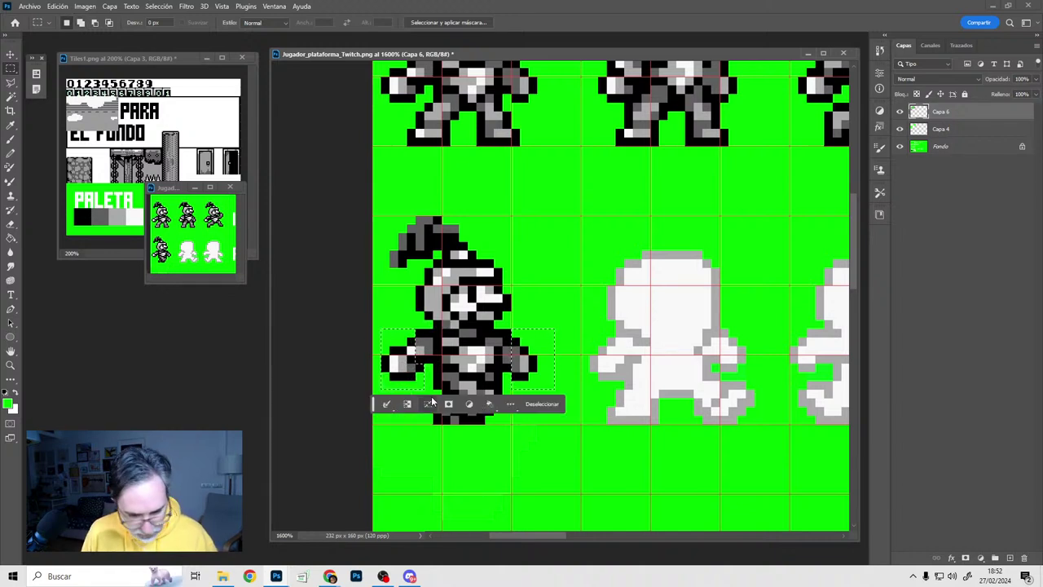
key(v)
key(Up)
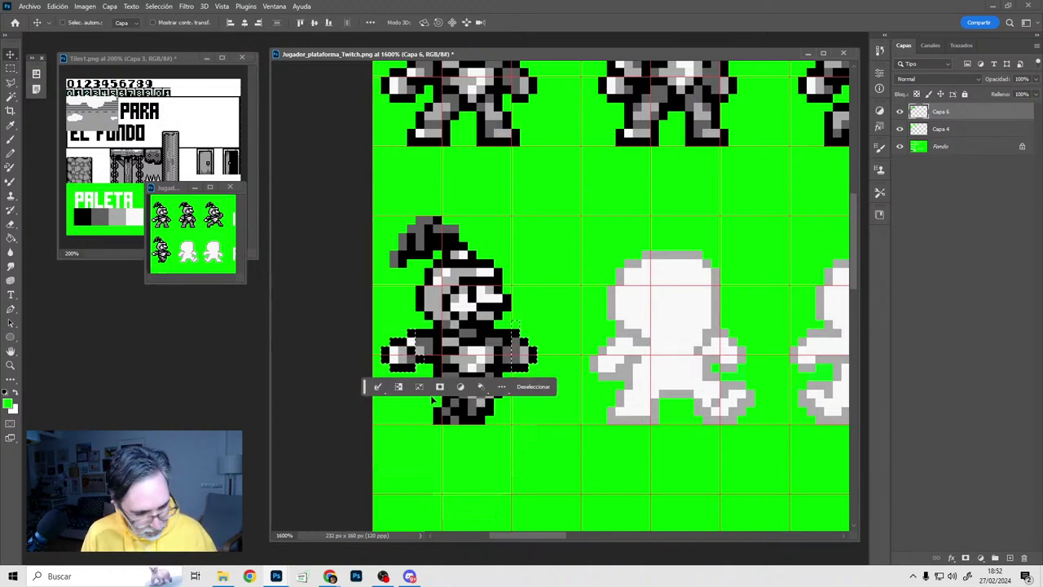
key(ctrl+d)
key(b)
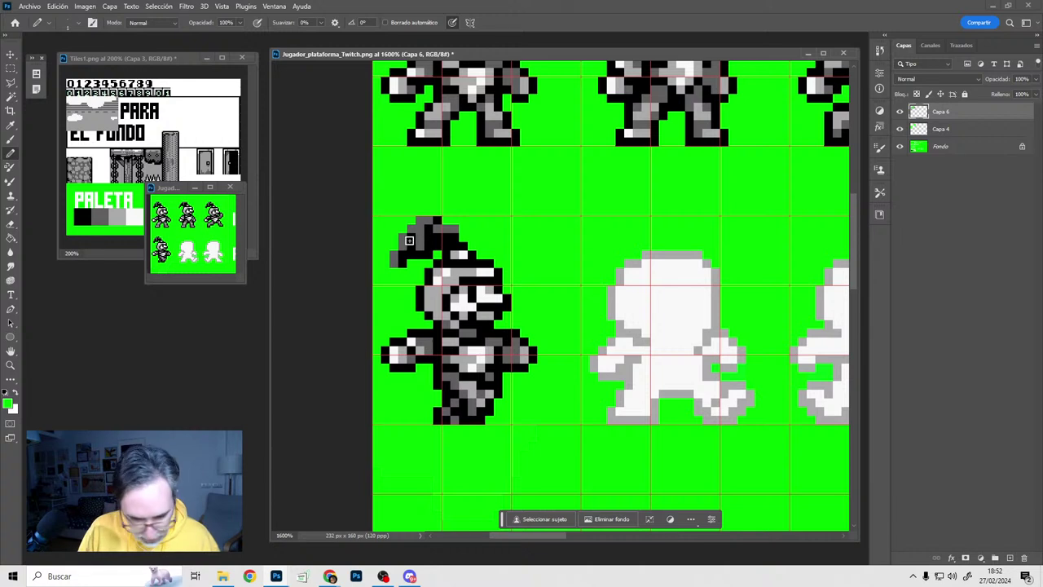
Select the trailing tip of the first walking knight's plume, move it up 1 pixel and clear the selection
key(m)
drag(381, 215, 416, 277)
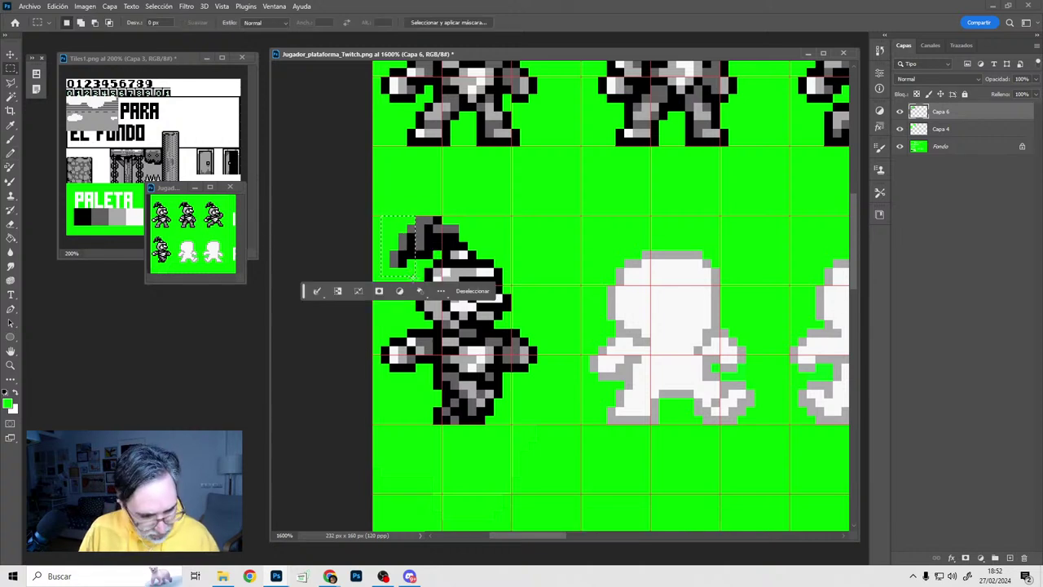
drag(373, 225, 406, 269)
key(v)
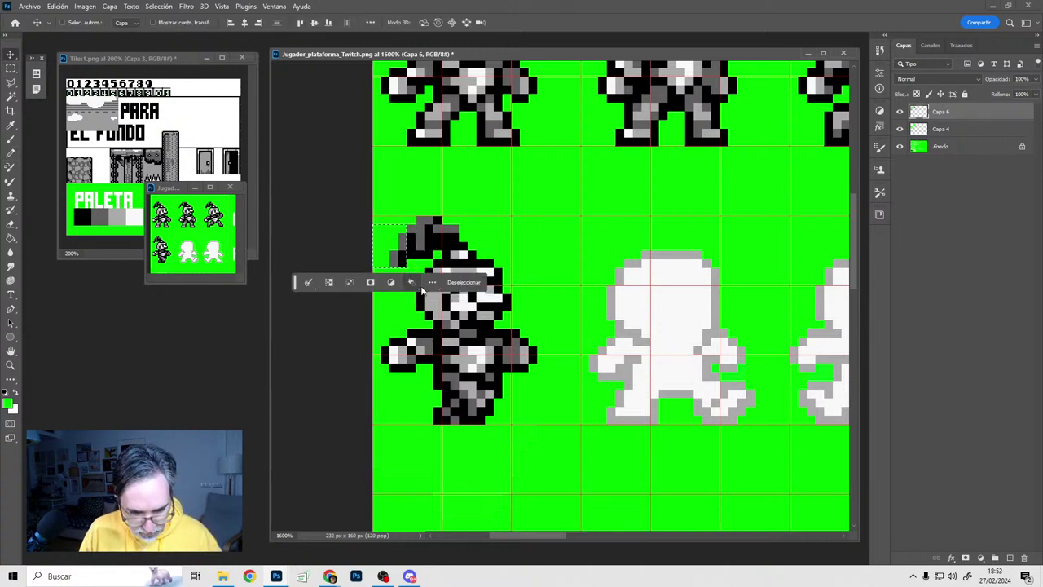
key(Up)
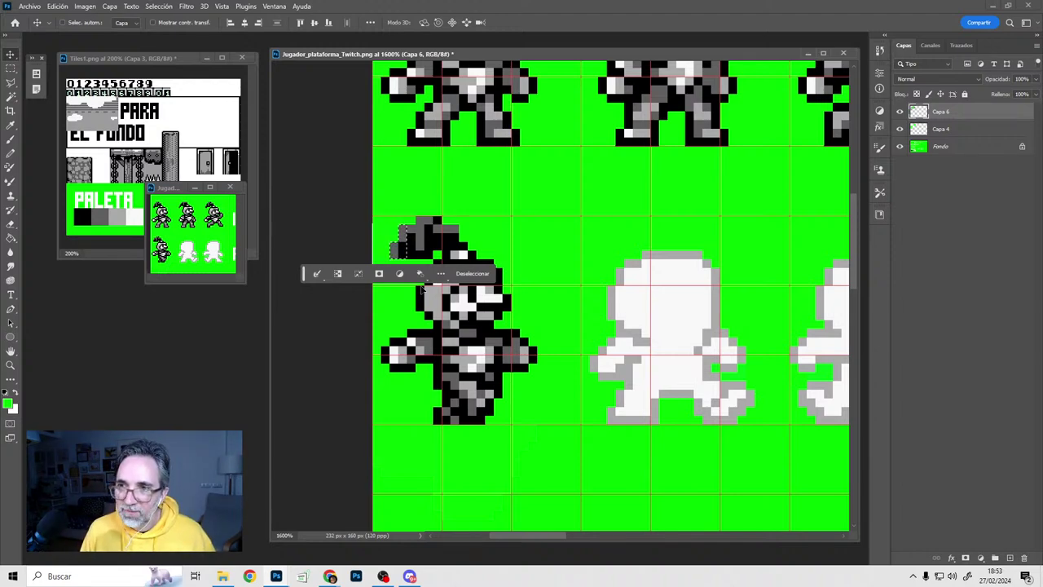
key(ctrl+d)
key(b)
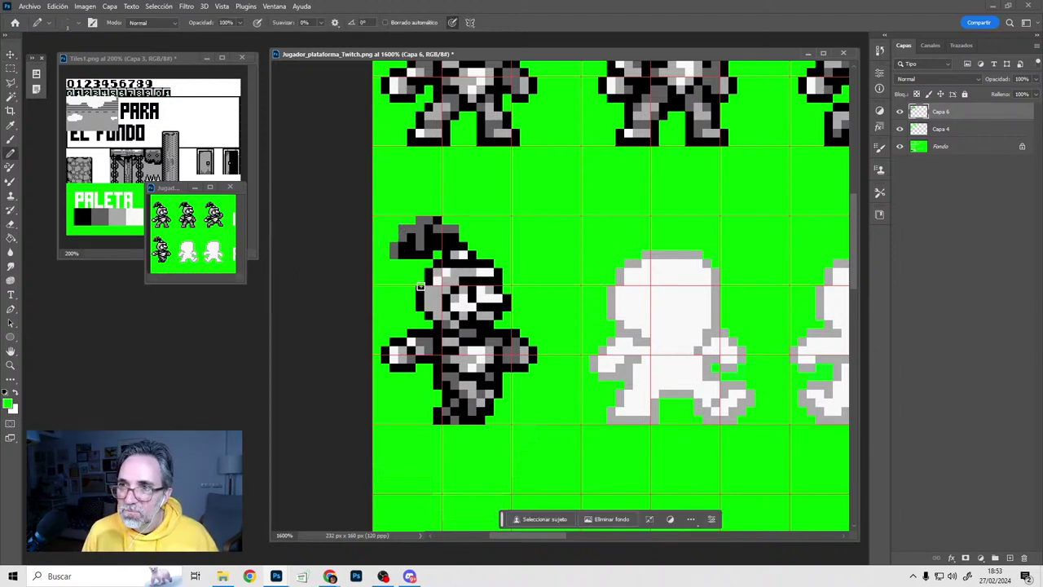
drag(601, 370, 541, 338)
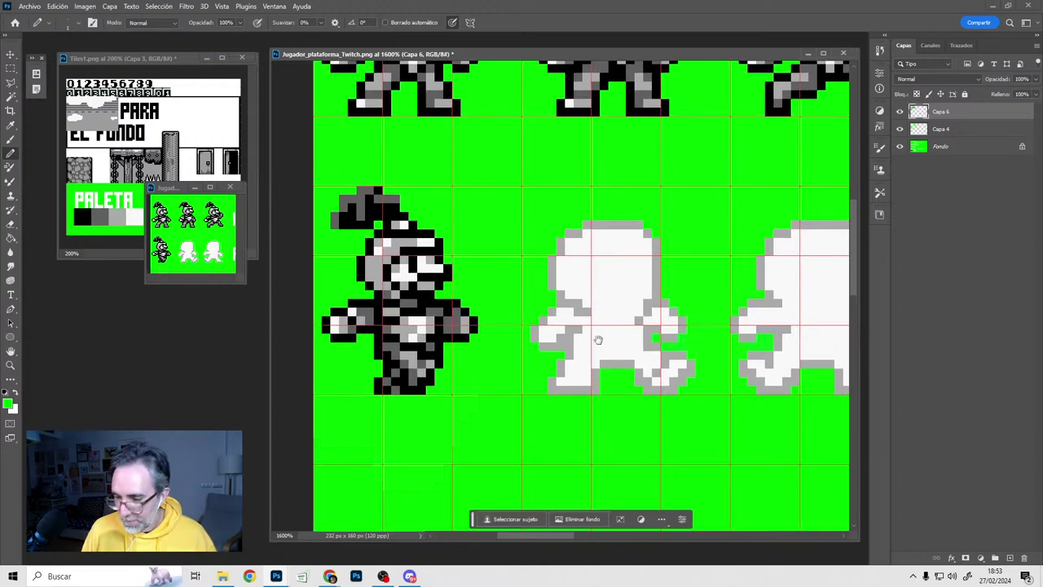
drag(628, 357, 614, 352)
key(m)
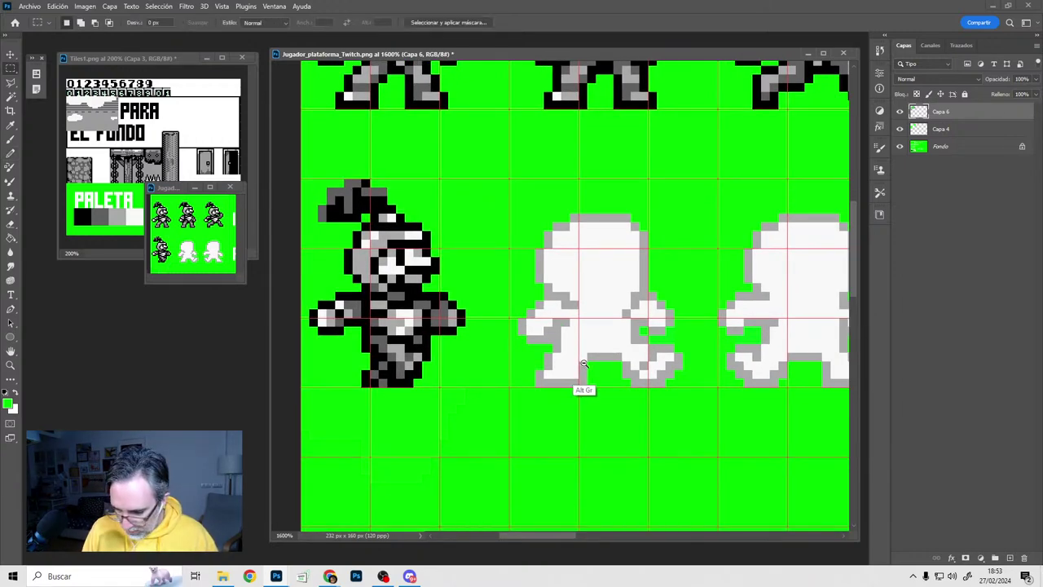
alt+scroll(580, 388, down, 1)
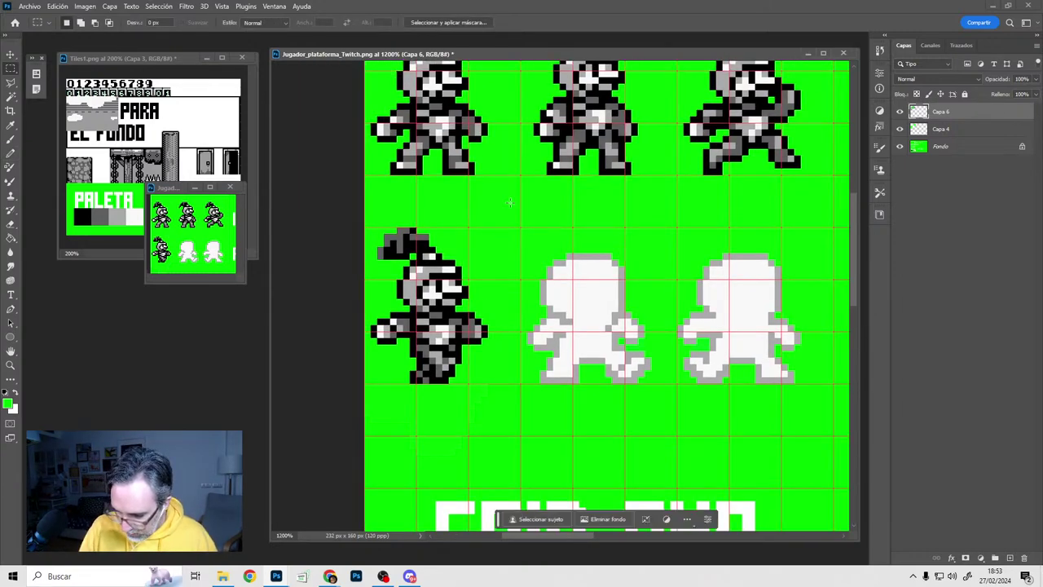
drag(514, 201, 364, 411)
key(v)
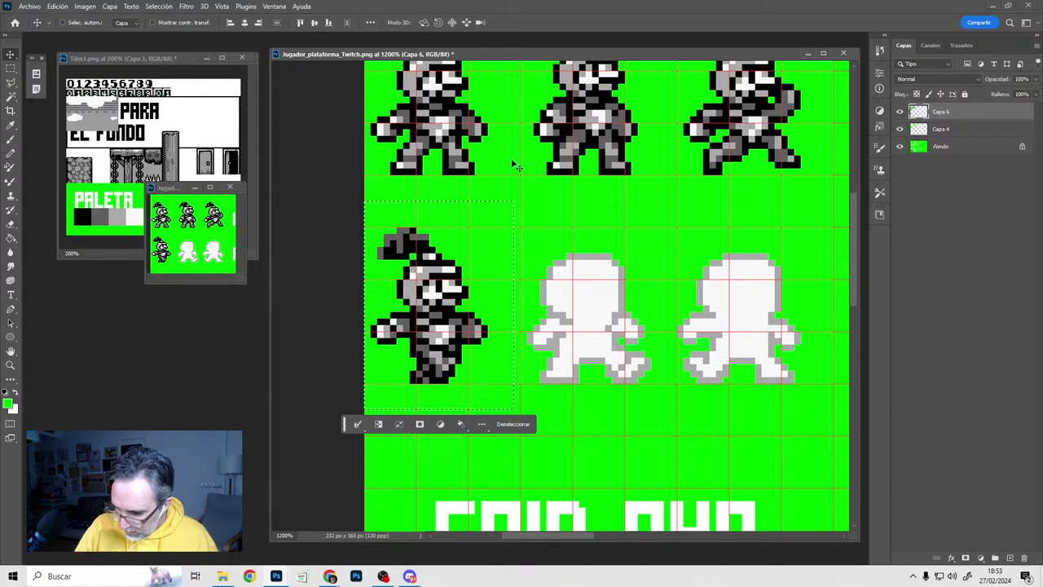
scroll(515, 166, up, 3)
scroll(514, 166, left, 1)
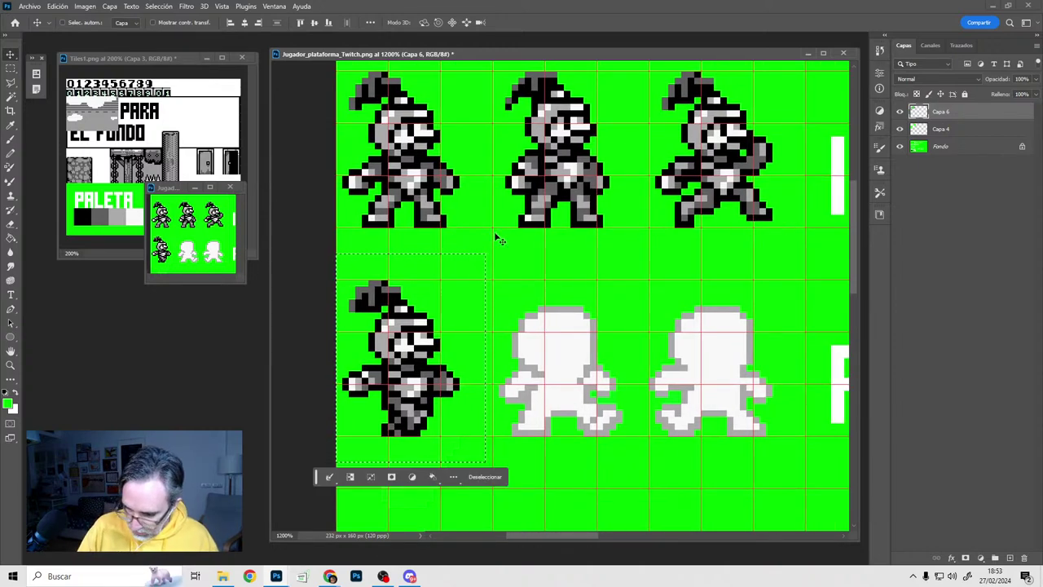
drag(498, 237, 477, 194)
key(ctrl+z)
key(ctrl+d)
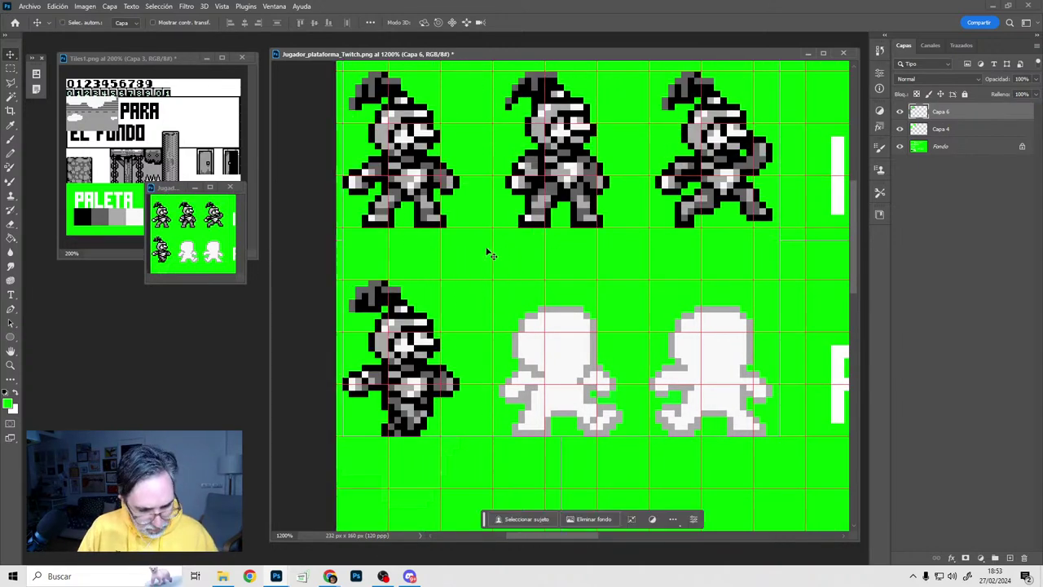
Copy the first knight of the upper row onto the second silhouette of the lower row
key(m)
drag(479, 64, 331, 246)
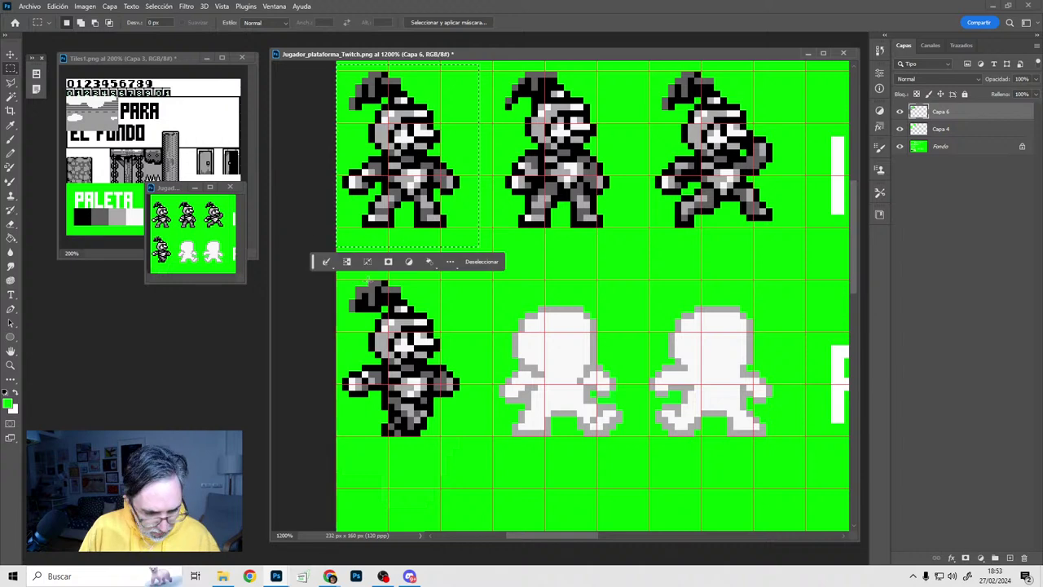
key(v)
alt+drag(417, 178, 566, 388)
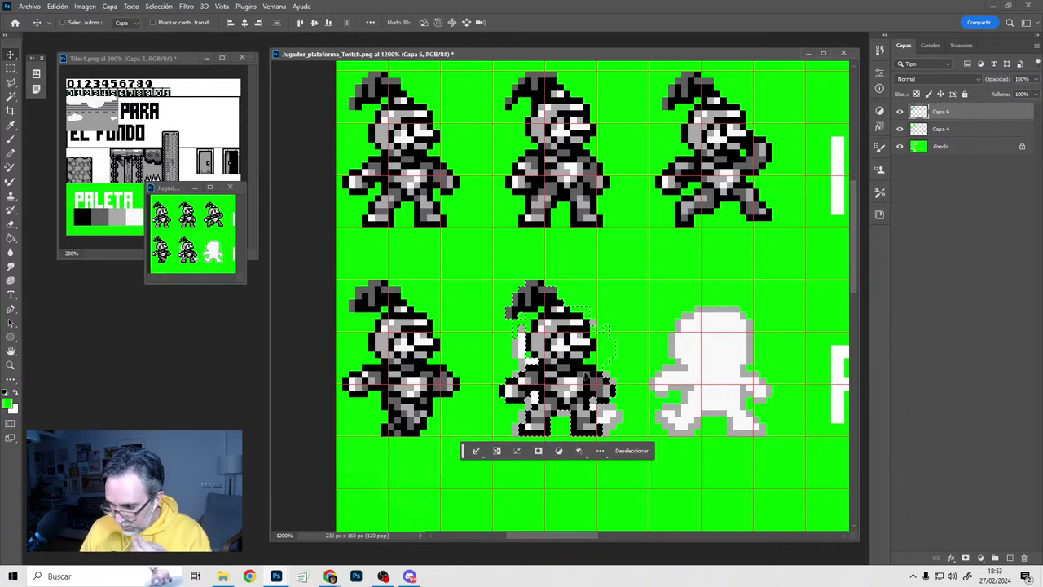
Delete the legs of the copied knight below the torso and clear the selection
key(m)
drag(505, 402, 620, 440)
key(Delete)
key(ctrl+d)
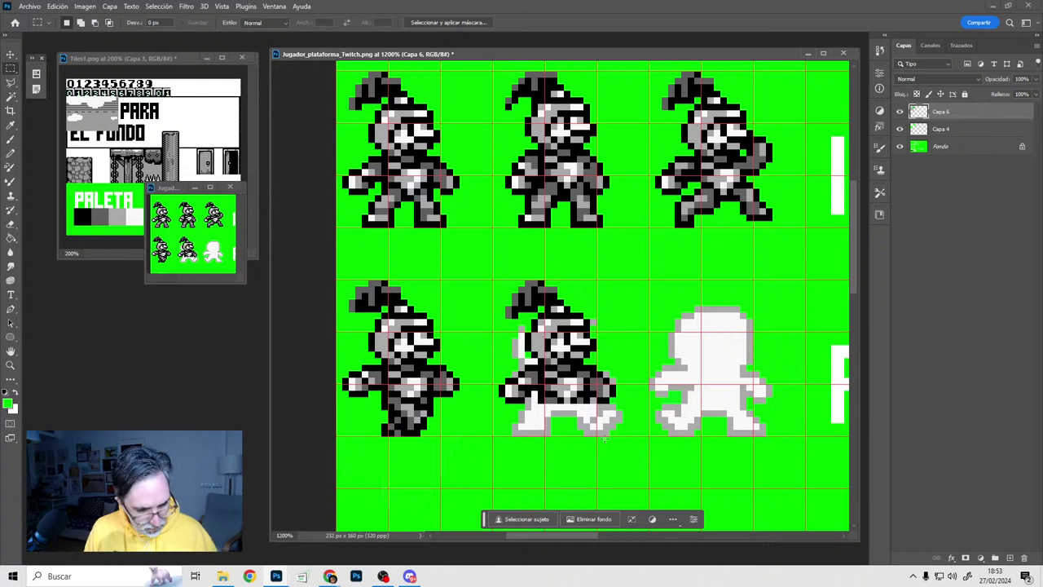
Draw the second walking knight's rear leg in solid black with the Pencil, following the silhouette
key(b)
alt+scroll(587, 436, up, 4)
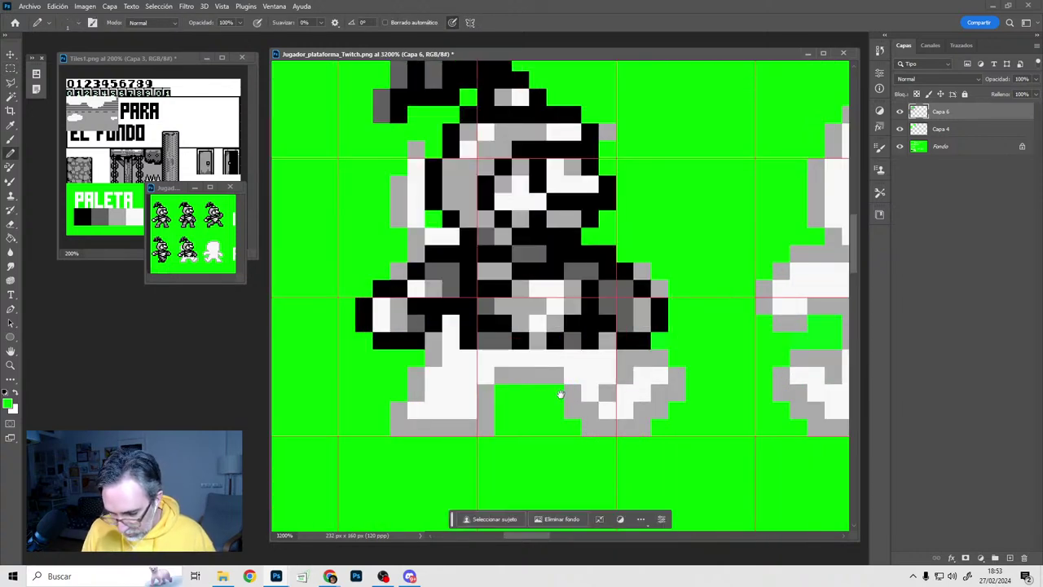
alt+scroll(562, 412, down, 3)
alt+scroll(572, 391, up, 3)
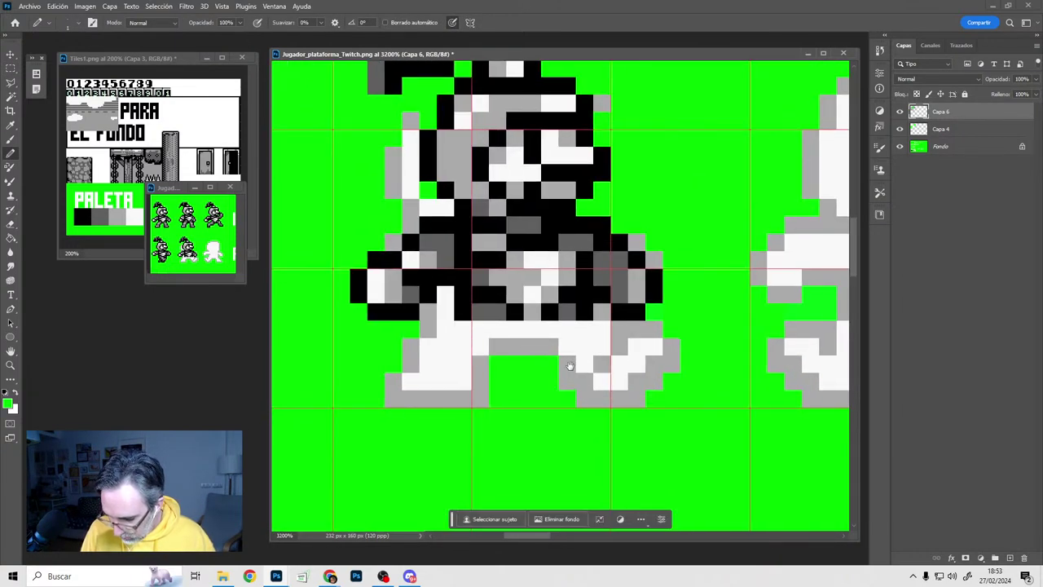
alt+click(463, 307)
mouse_move(462, 328)
mouse_down()
mouse_move(418, 353)
mouse_move(449, 396)
mouse_move(476, 397)
mouse_move(483, 307)
mouse_move(533, 326)
mouse_move(443, 381)
mouse_move(459, 381)
mouse_up()
alt+click(413, 330)
click(411, 347)
alt+click(442, 343)
drag(546, 345, 559, 318)
Hide the grid and shade the second walking knight's rear leg in dark grey with light grey highlights, keeping a black outline
alt+click(579, 287)
alt+scroll(540, 338, down, 2)
drag(544, 363, 557, 382)
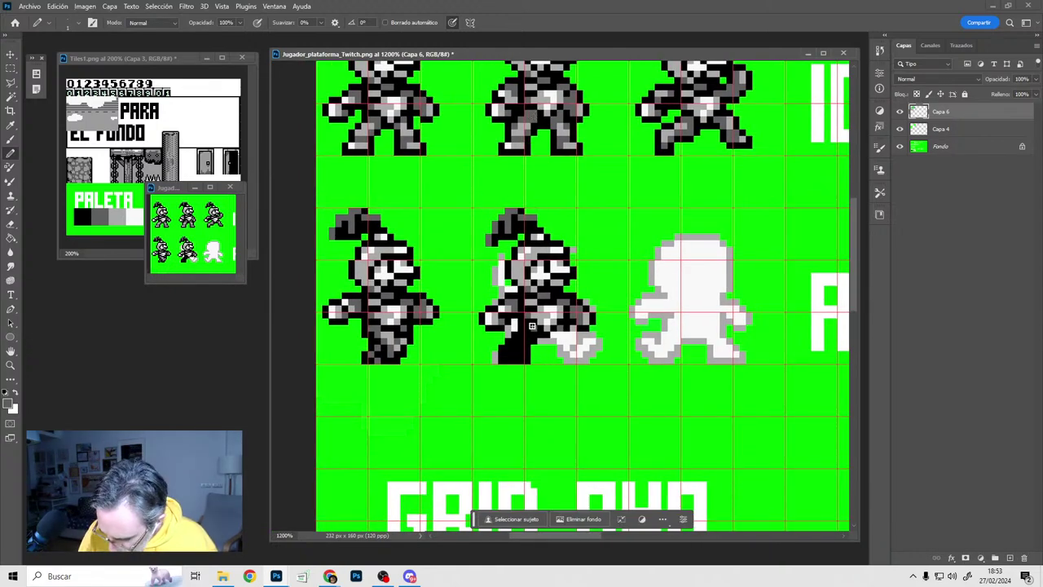
key(ctrl+apostrophe)
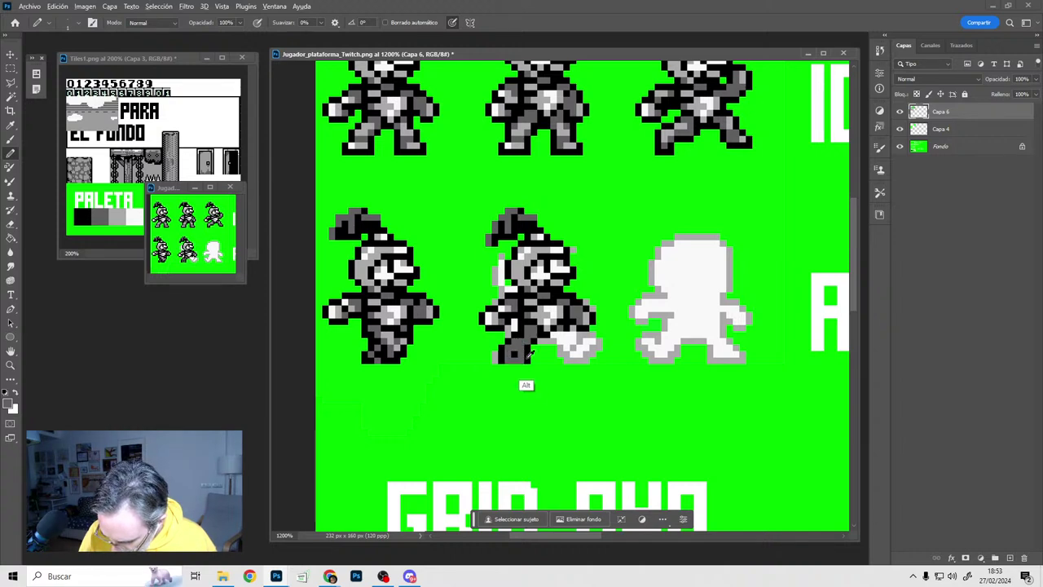
alt+click(515, 358)
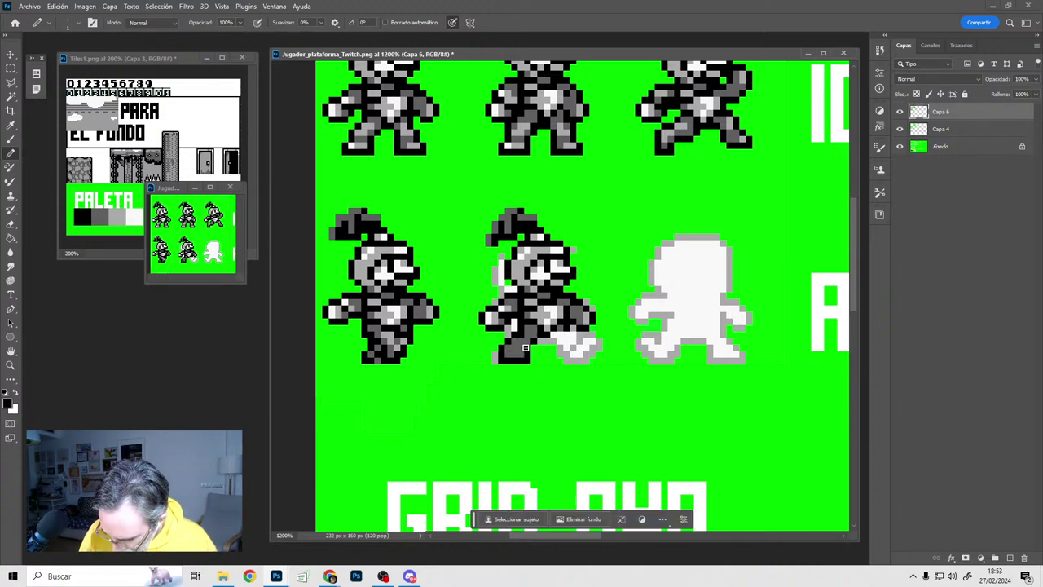
alt+click(525, 140)
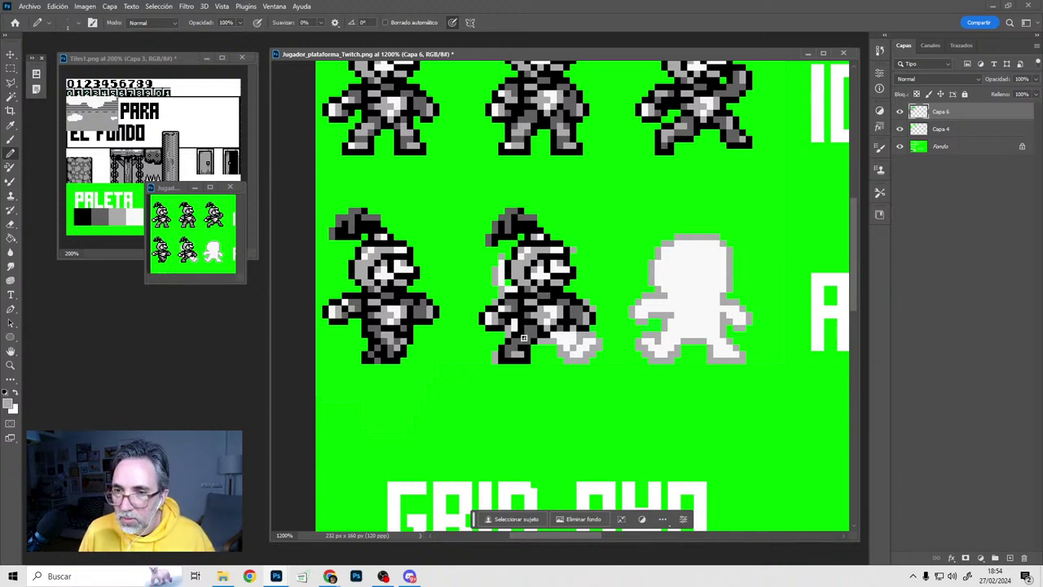
click(411, 577)
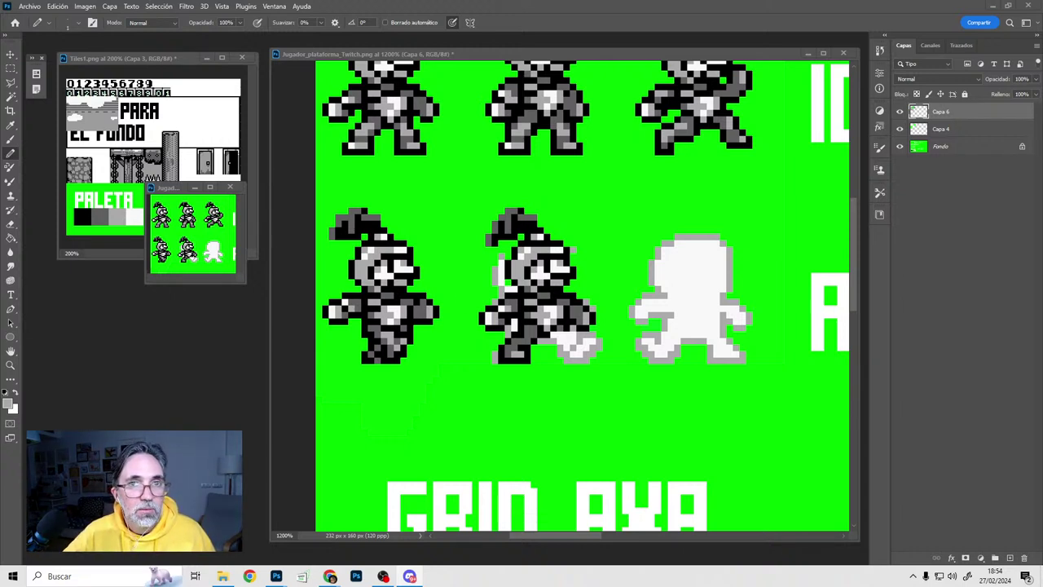
key(alt+Tab)
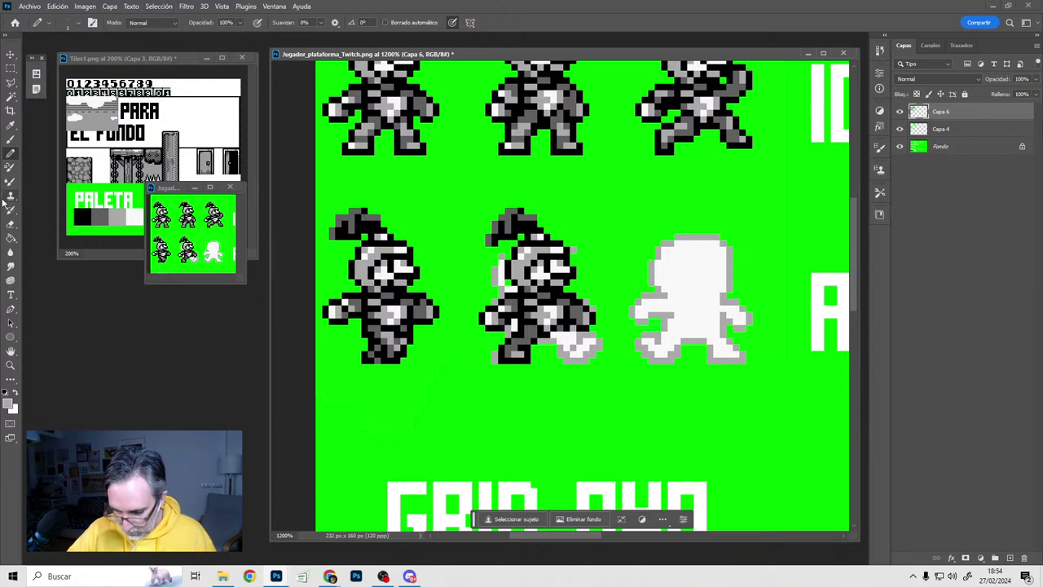
Touch up the dark and light grey shading on the second walking knight's rear thigh
alt+click(530, 337)
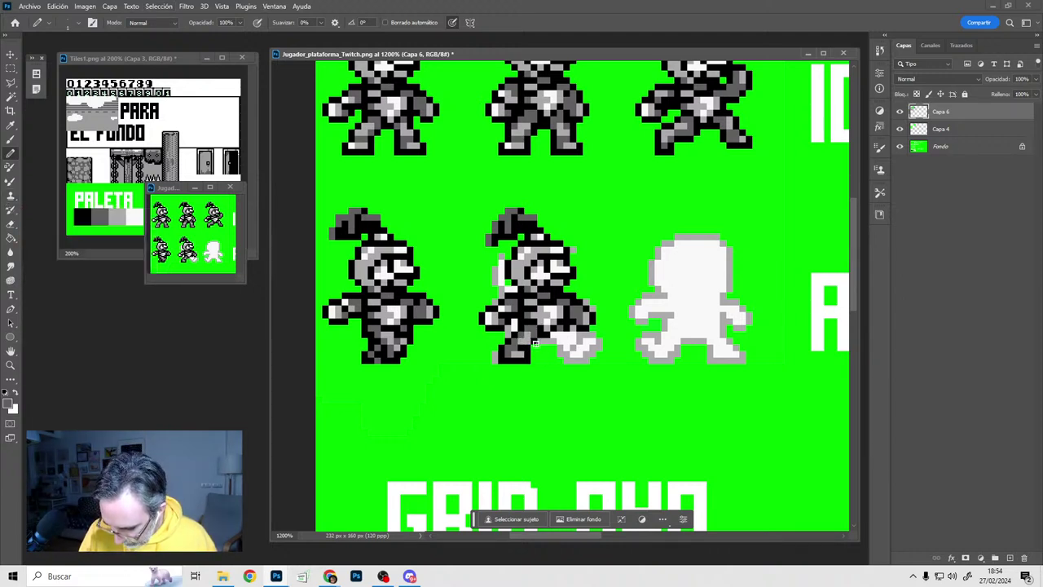
alt+click(529, 350)
alt+click(524, 340)
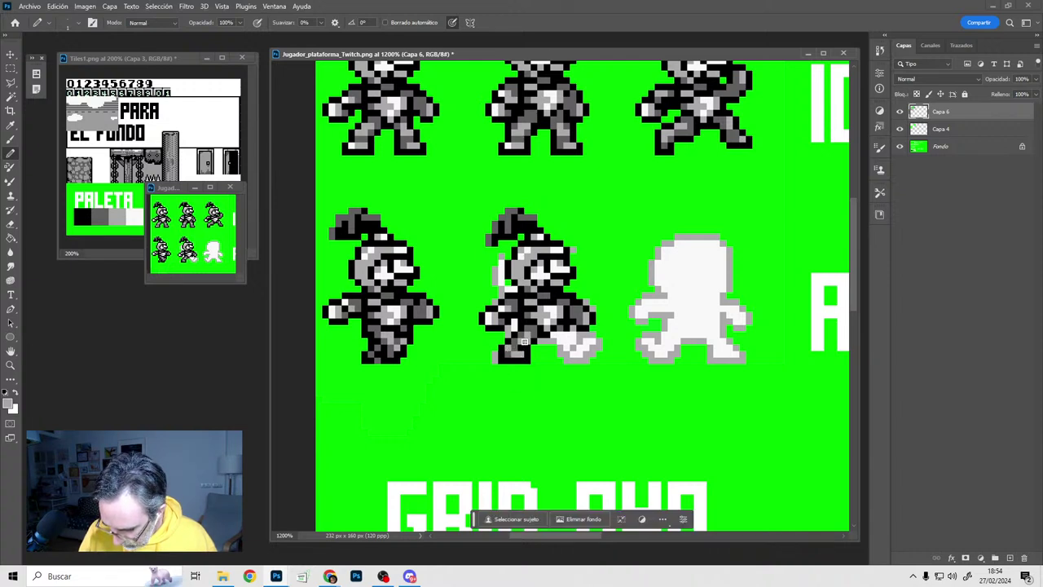
Draw the second walking knight's raised front leg and foot in black over the silhouette
alt+click(529, 344)
drag(581, 347, 553, 343)
alt+click(518, 333)
click(522, 334)
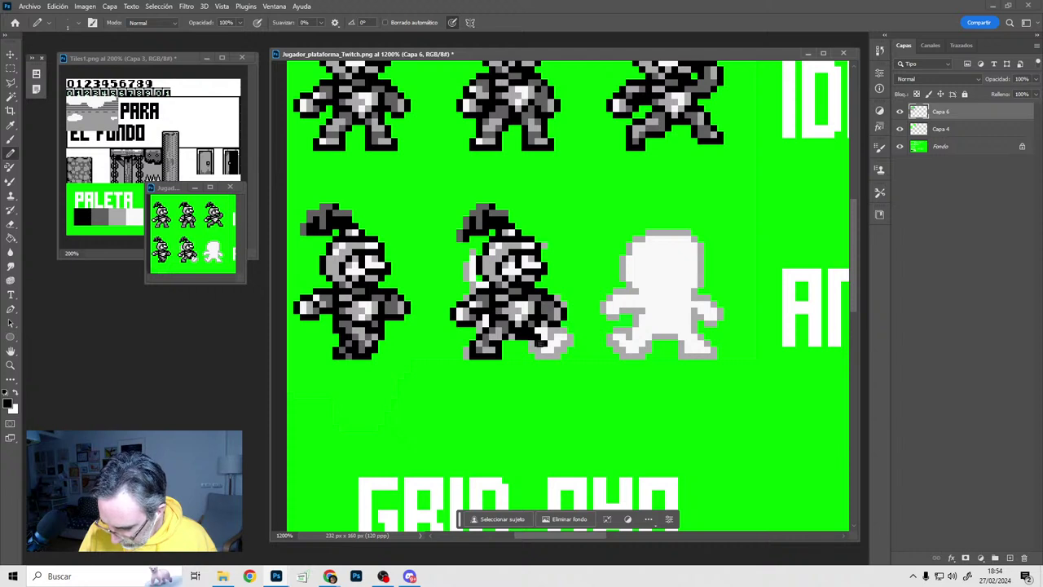
mouse_move(559, 337)
mouse_down()
mouse_move(553, 349)
mouse_move(555, 338)
mouse_up()
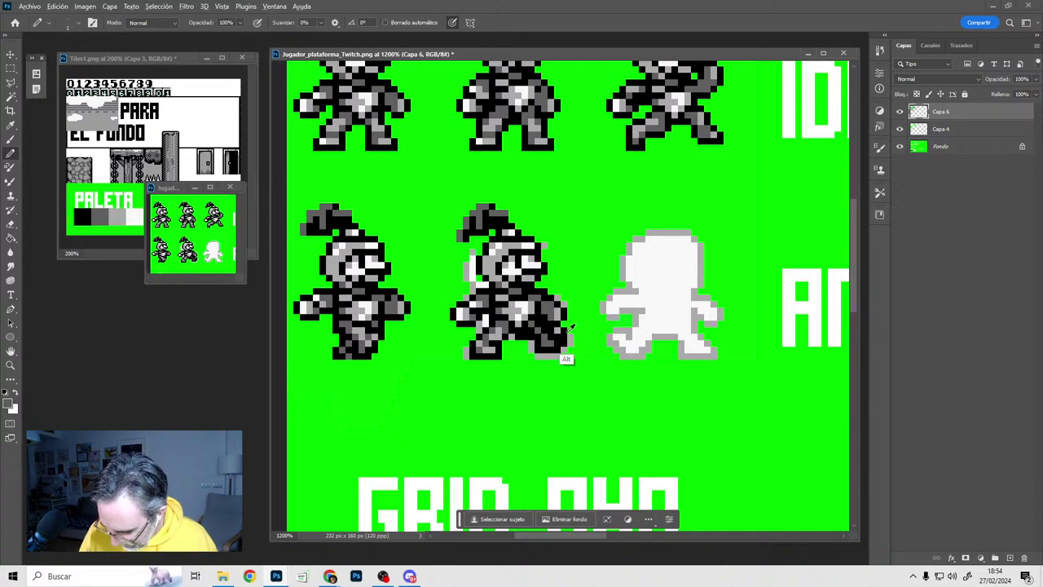
Shade the second walking knight's raised front leg and foot in dark and light grey, keeping the outline black
alt+click(571, 326)
alt+click(566, 346)
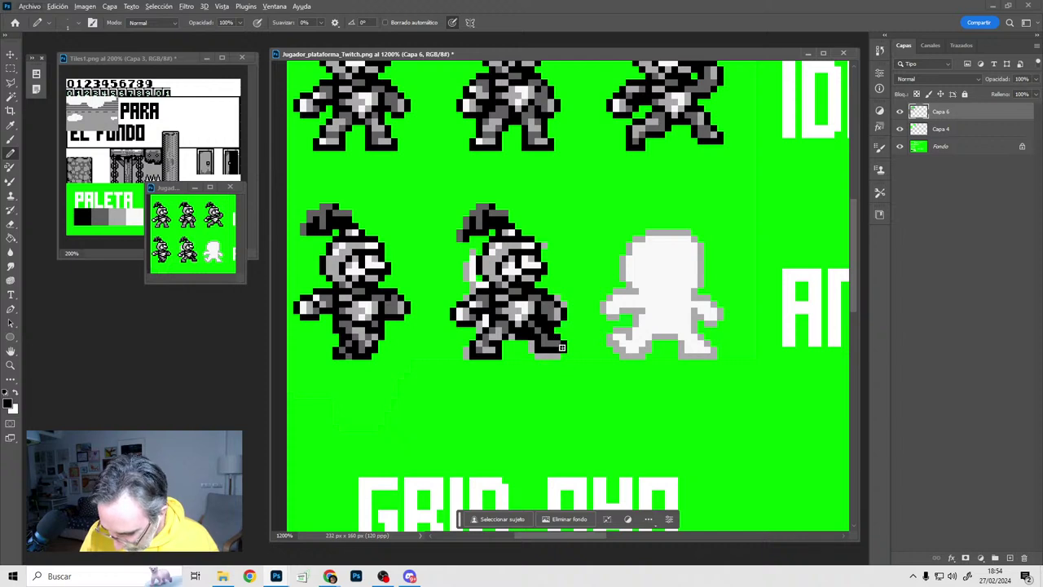
alt+click(565, 355)
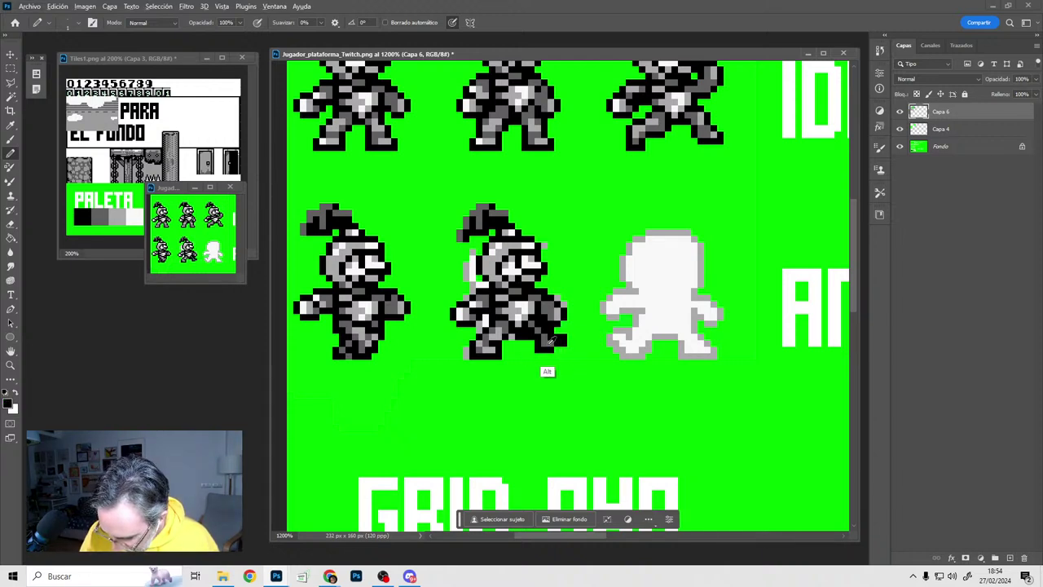
alt+click(557, 338)
alt+click(559, 333)
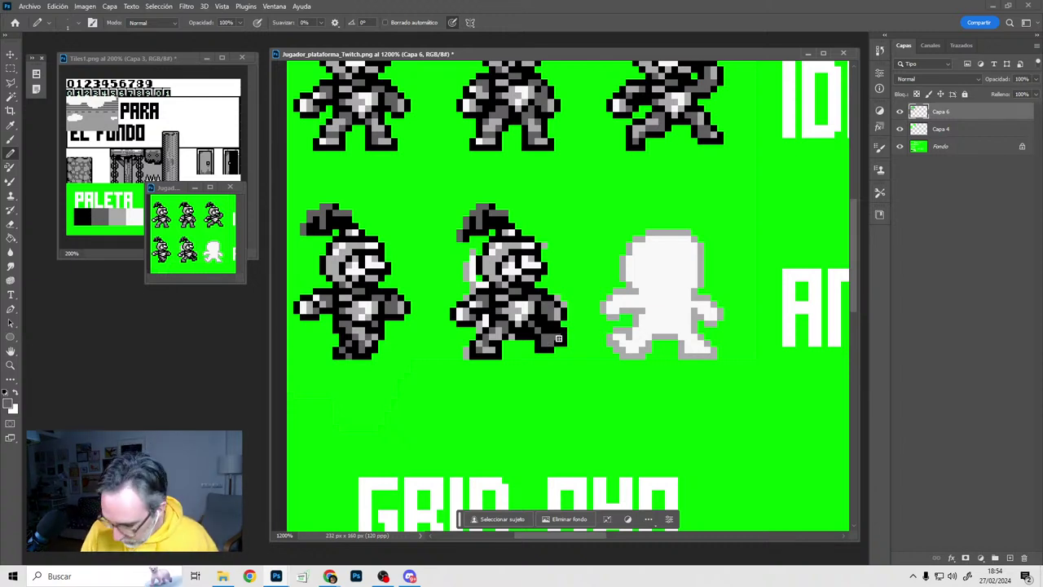
alt+click(547, 329)
click(550, 336)
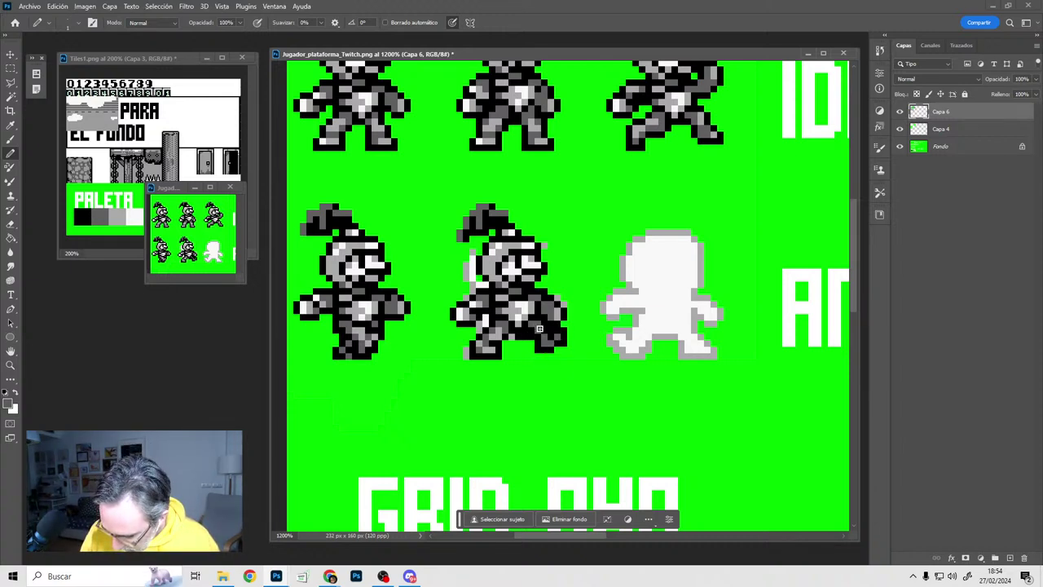
click(553, 342)
alt+click(496, 332)
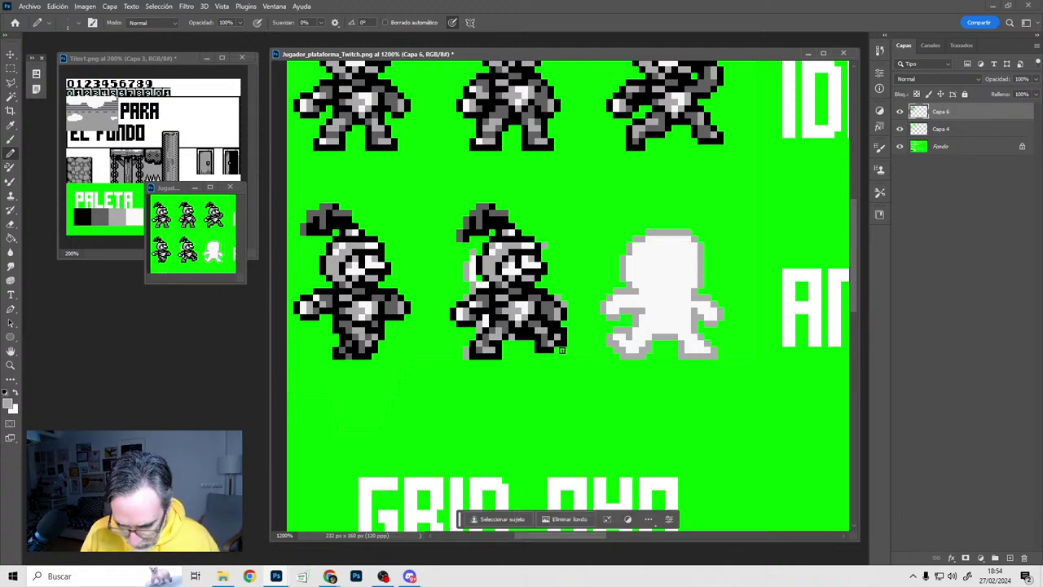
Cover the leftover silhouette around the second walking knight with background green on layer Capa 4, using an enlarged Pencil
click(950, 129)
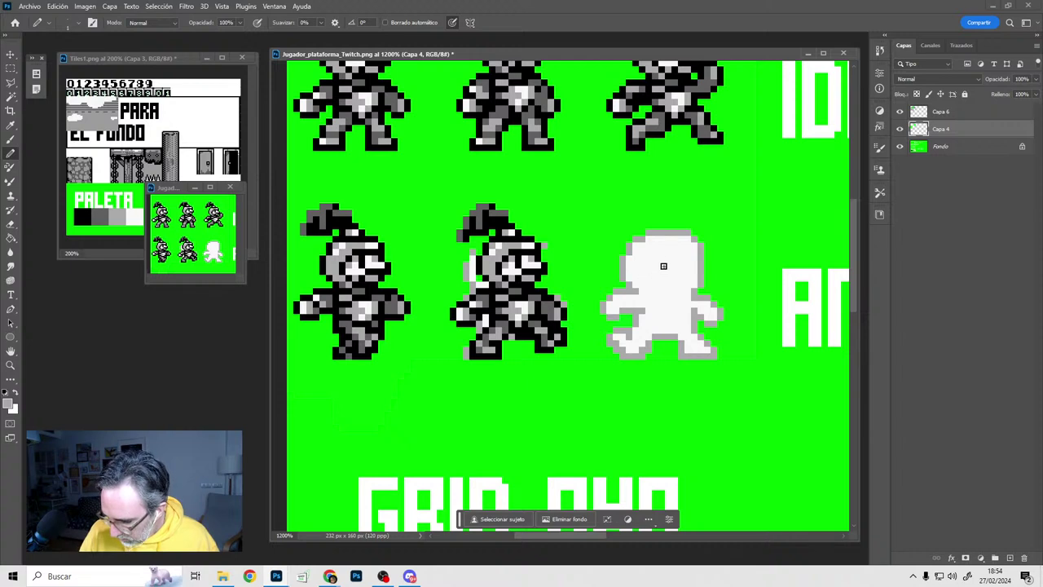
alt+click(592, 282)
key(bracketright)
key(bracketright)
key(bracketright)
key(bracketright)
mouse_move(565, 312)
mouse_down()
mouse_move(525, 297)
mouse_move(530, 223)
mouse_move(450, 266)
mouse_move(531, 368)
mouse_up()
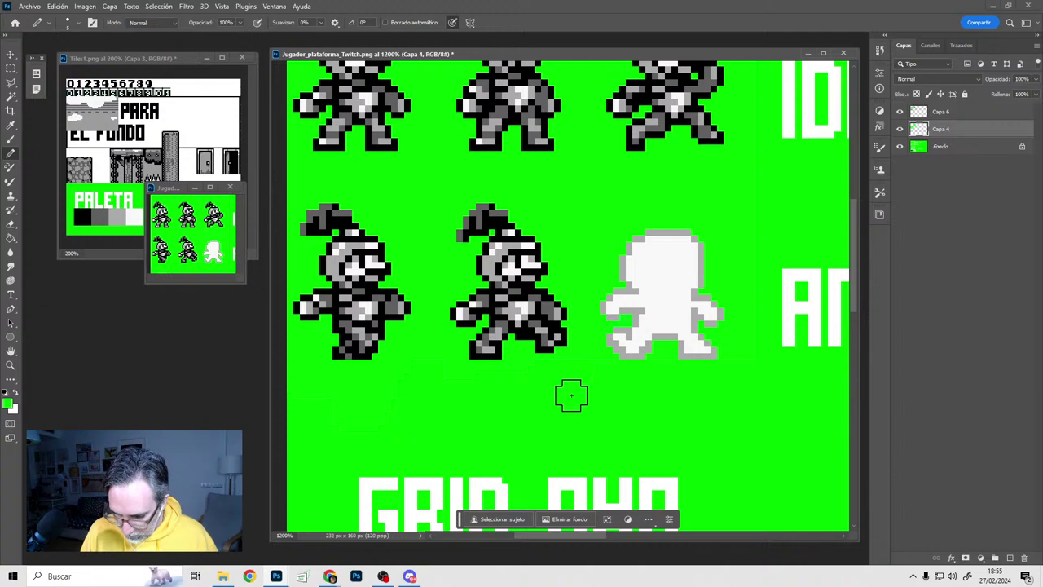
key(m)
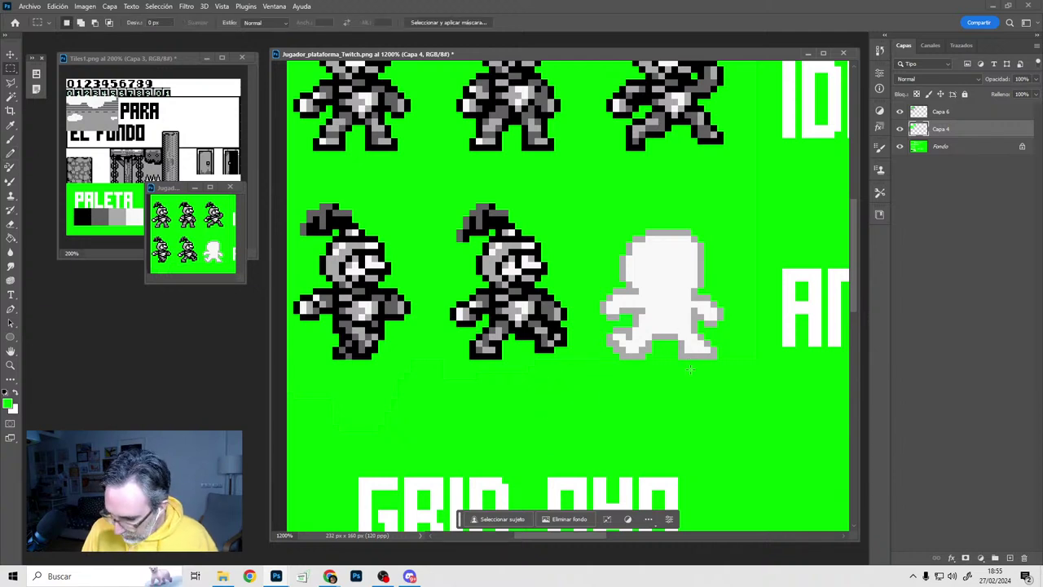
click(901, 112)
click(900, 113)
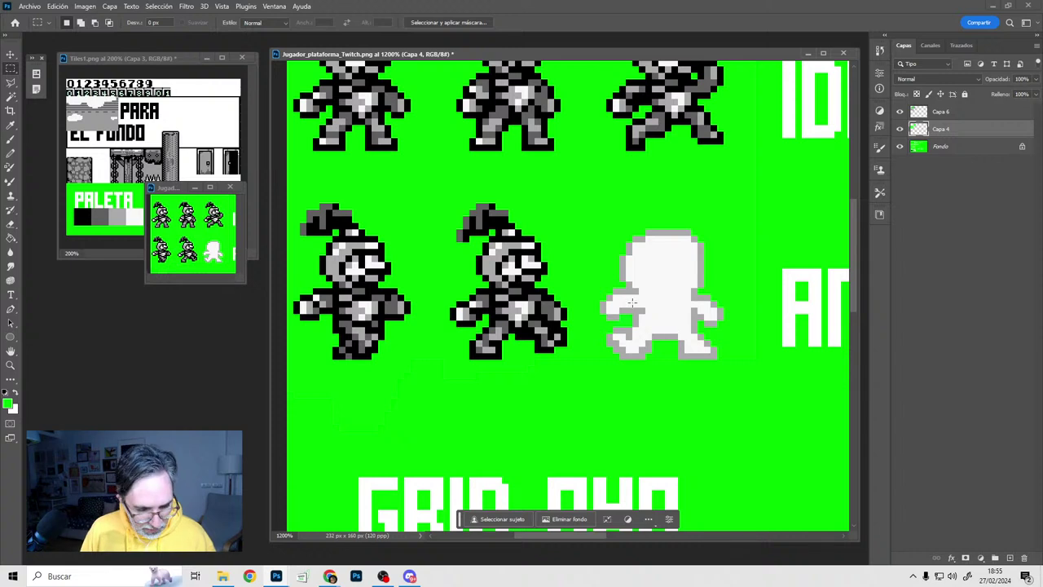
scroll(456, 226, up, 2)
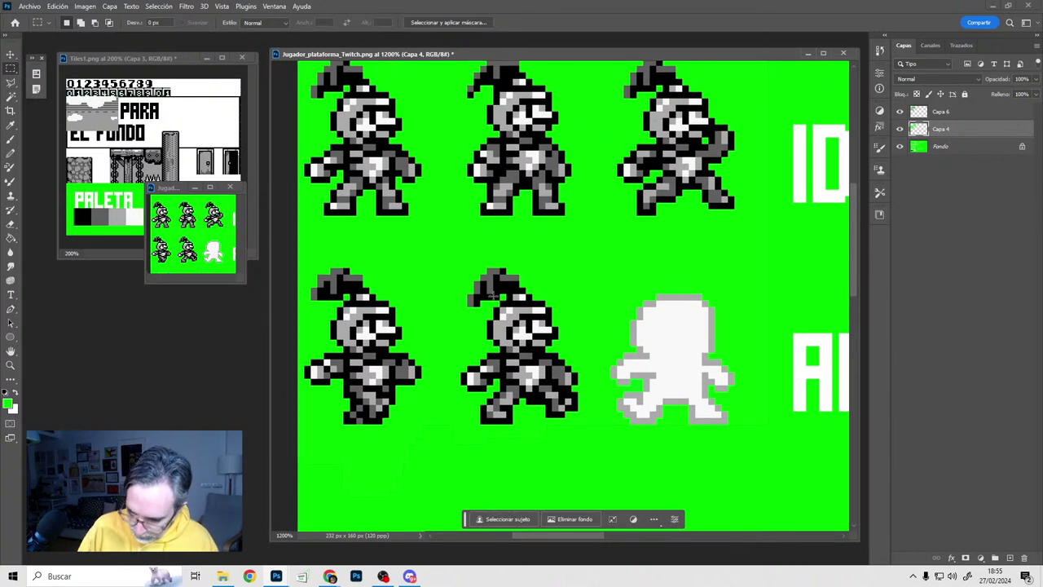
drag(441, 255, 572, 361)
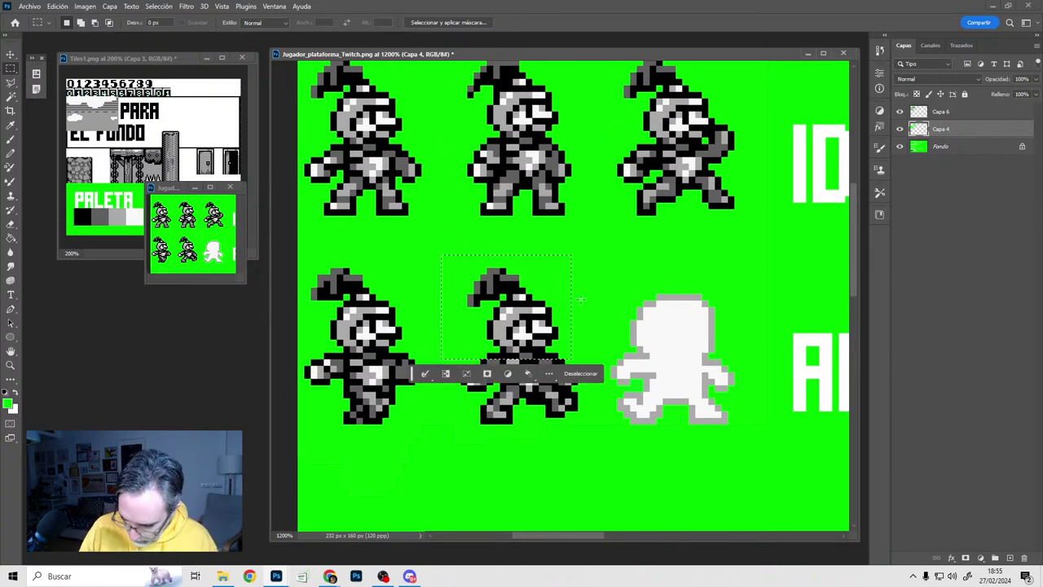
drag(604, 230, 445, 386)
key(v)
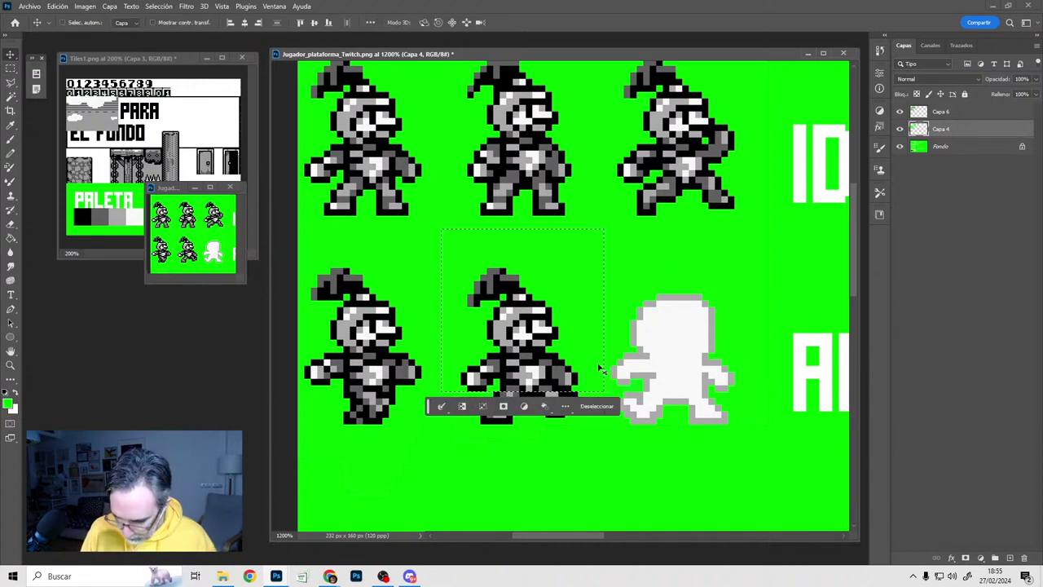
key(m)
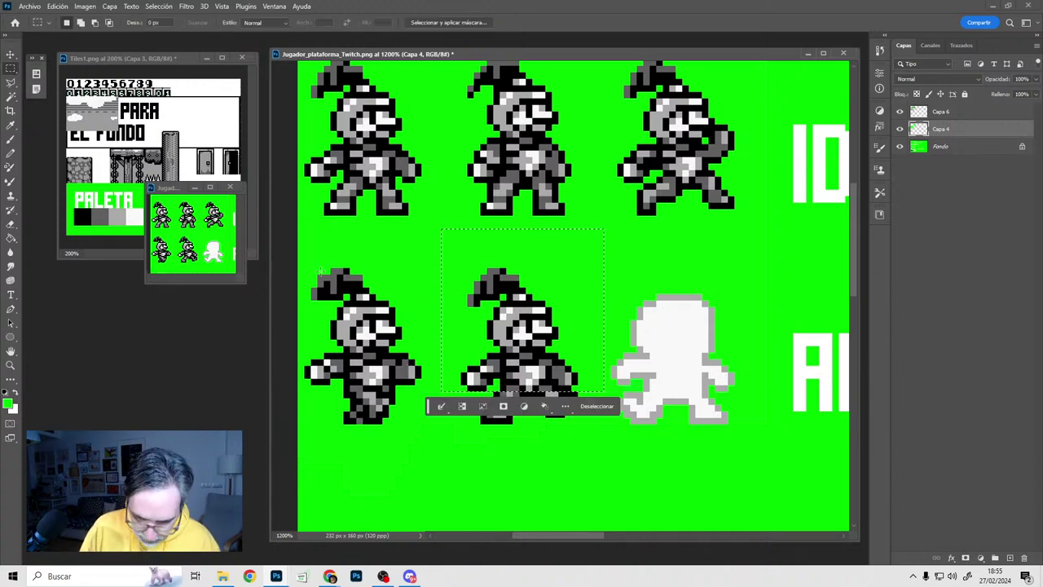
Duplicate the first walking knight's plume, head, torso and arms over the third silhouette on layer Capa 6
drag(299, 249, 435, 388)
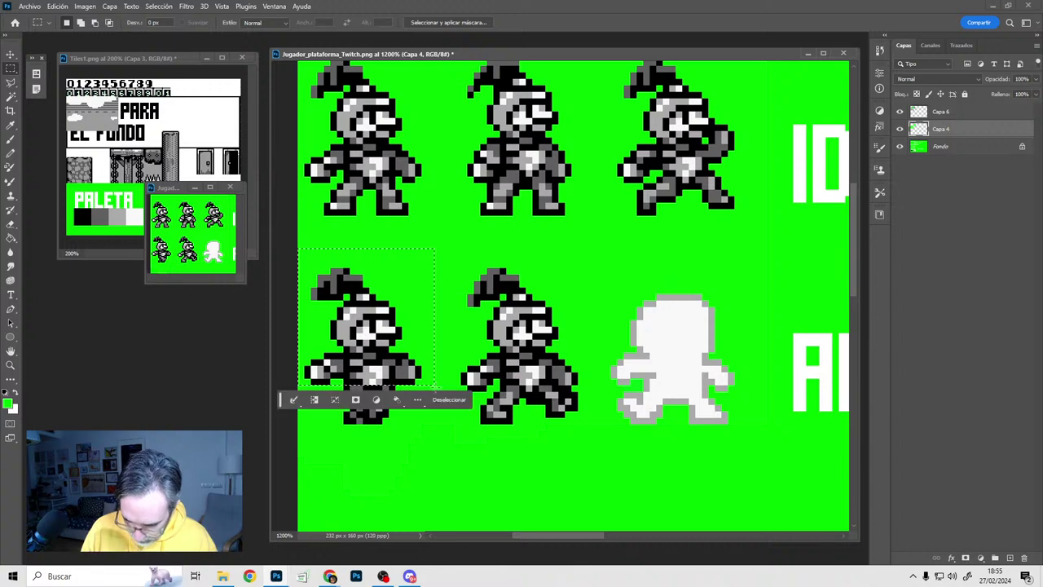
key(v)
alt+shift+drag(375, 364, 498, 370)
key(ctrl+z)
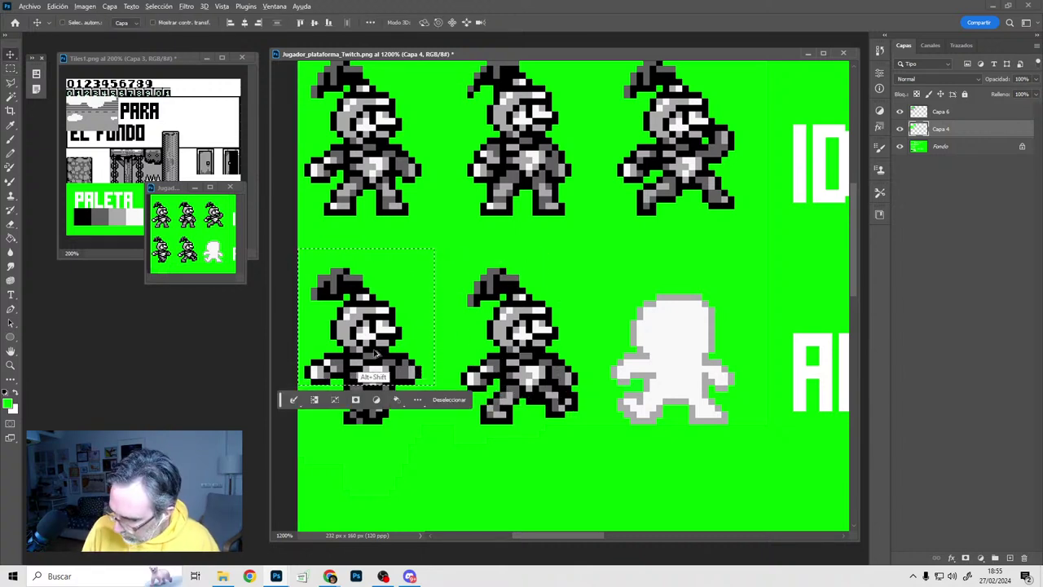
click(943, 112)
alt+shift+drag(374, 365, 673, 373)
key(ctrl+d)
key(b)
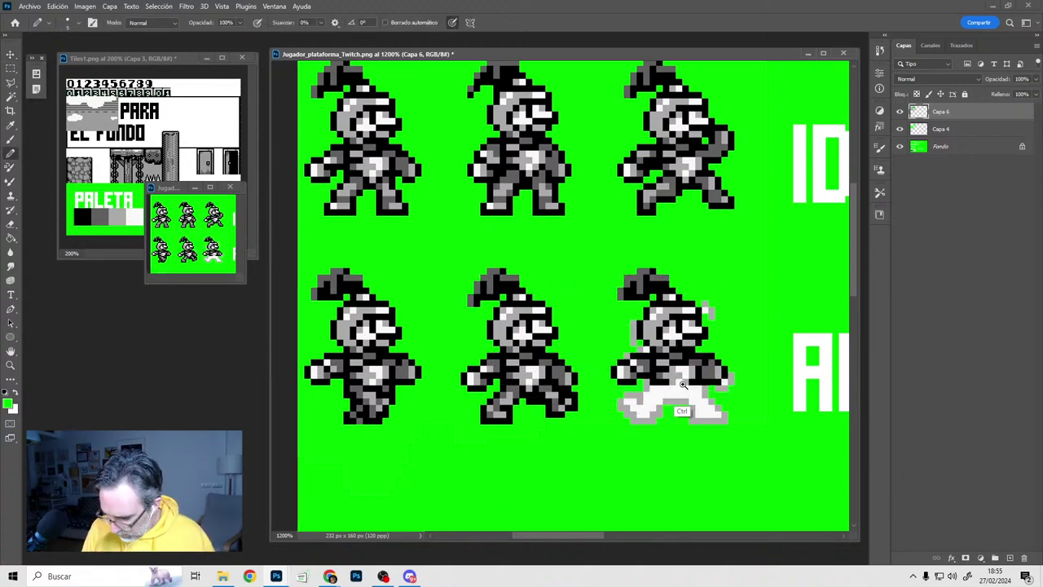
Draw the third walking knight's lower waist with black and light grey pixels beneath the torso
ctrl+click(683, 385)
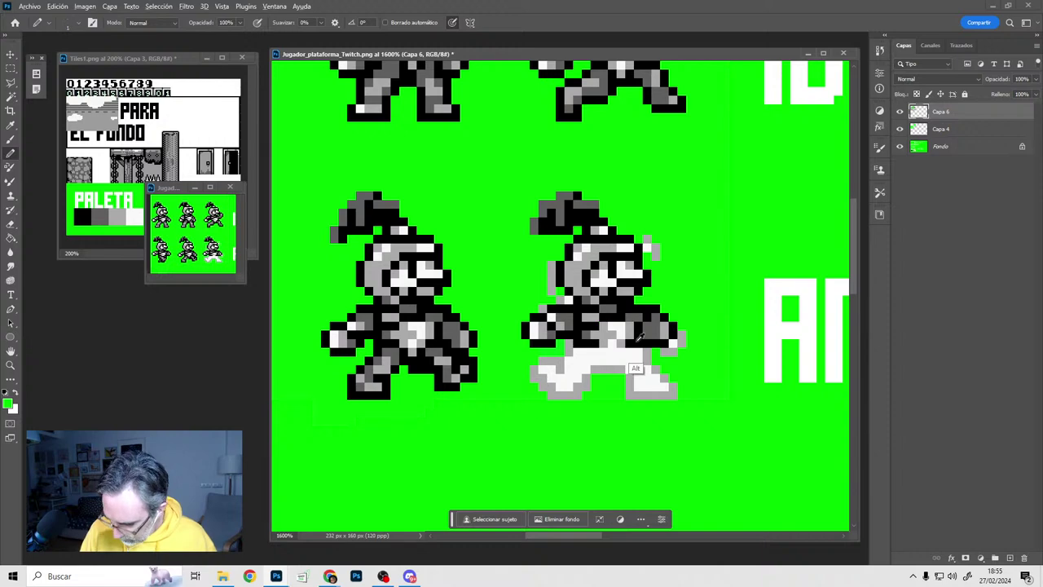
alt+click(640, 338)
drag(601, 350, 583, 384)
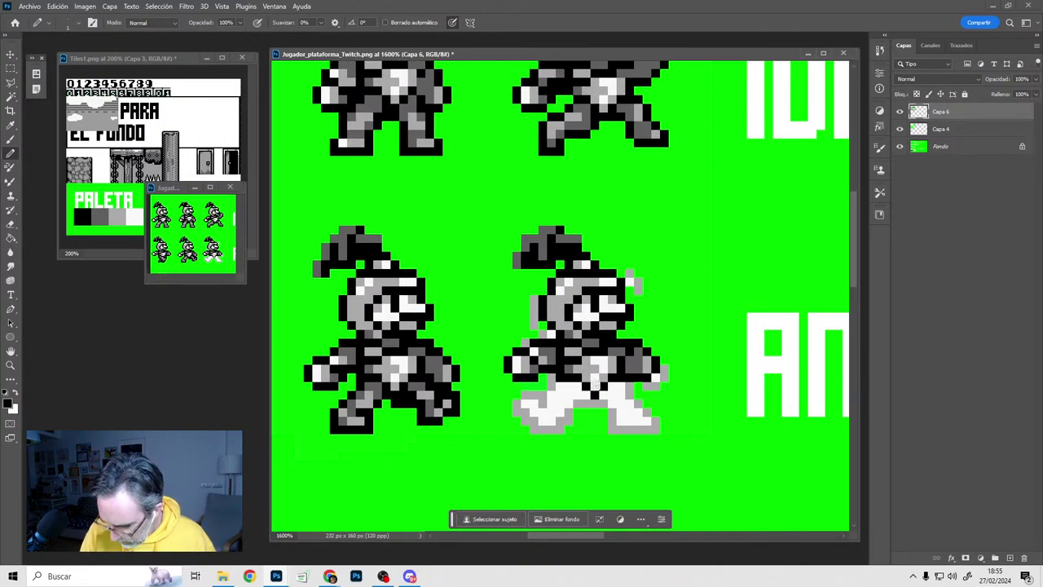
alt+click(595, 386)
drag(598, 387, 600, 353)
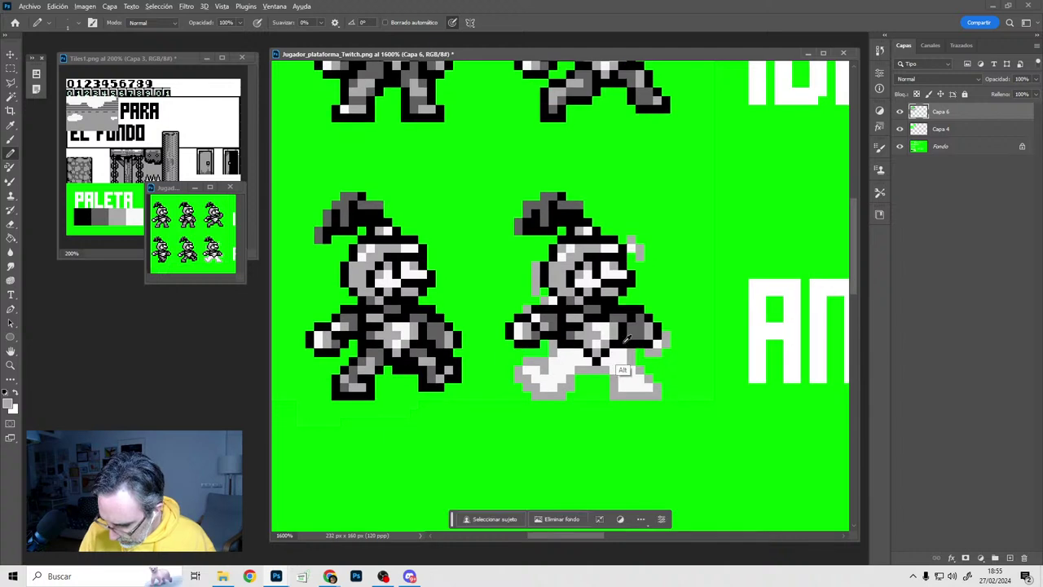
Outline the third walking knight's front leg and foot in black over the silhouette
alt+click(624, 344)
click(623, 352)
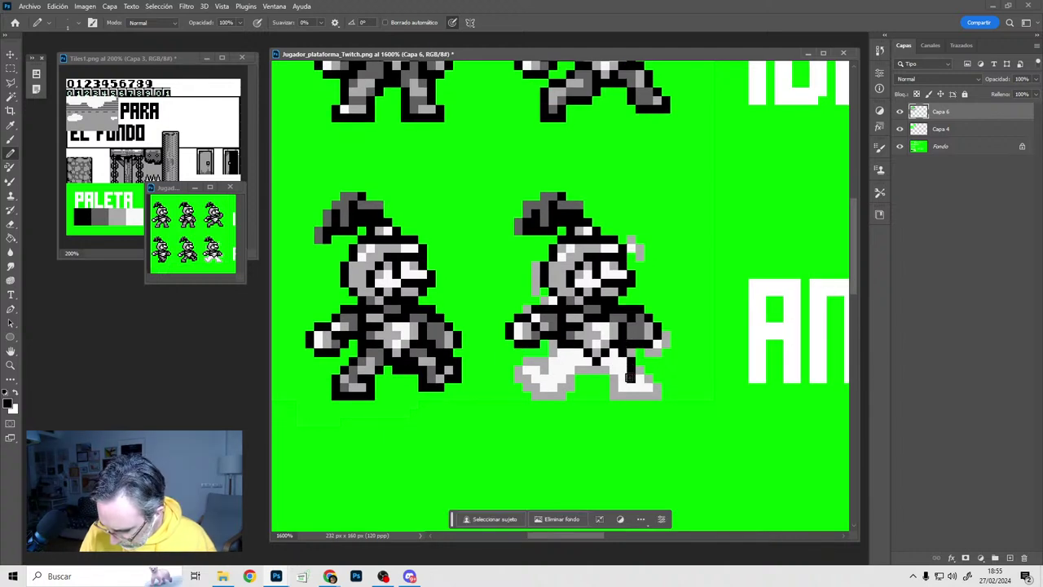
mouse_move(646, 396)
mouse_down()
mouse_move(614, 396)
mouse_move(612, 376)
mouse_move(613, 393)
mouse_up()
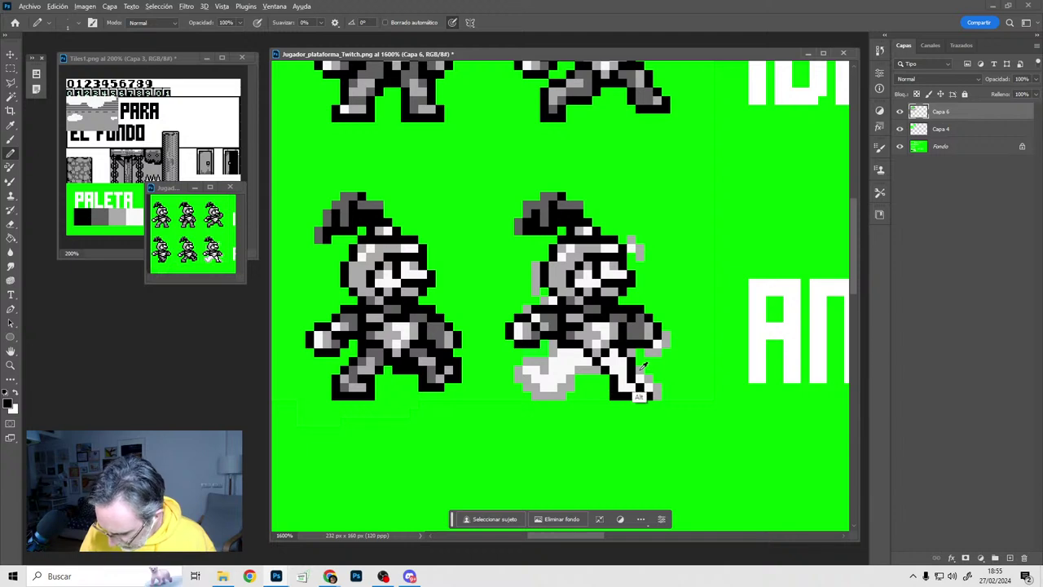
Fill the third walking knight's front leg with dark grey and add light grey highlights down to the foot
alt+click(640, 370)
alt+click(646, 98)
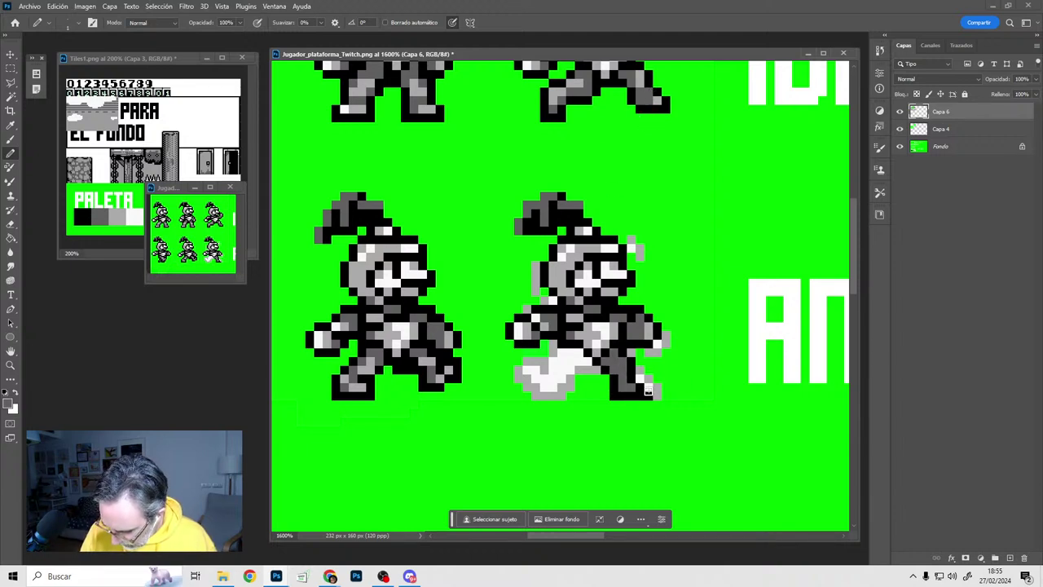
alt+click(634, 381)
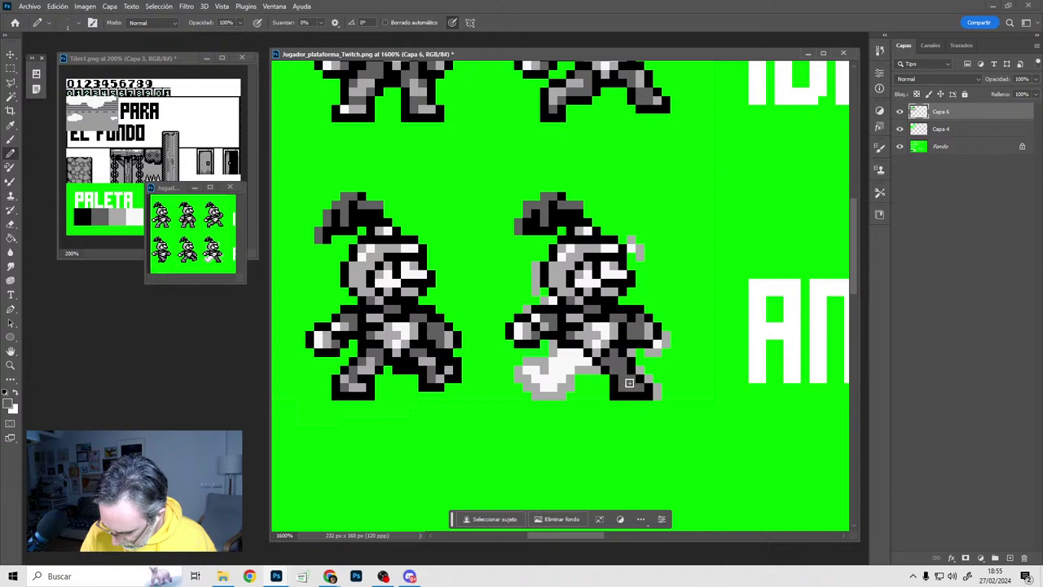
alt+click(447, 373)
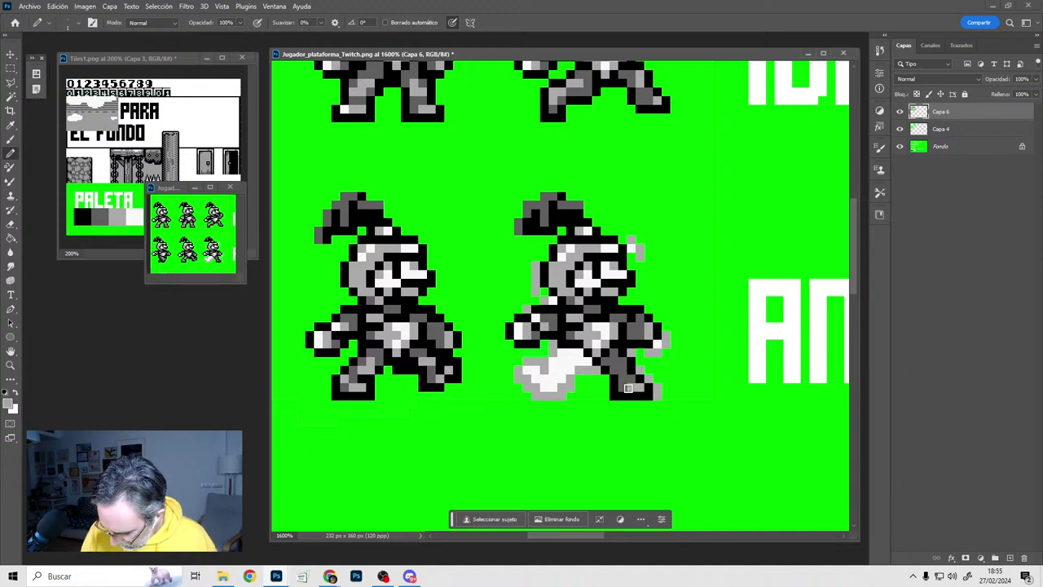
drag(678, 352, 690, 342)
Hide layer Capa 4 and compare the walking knights with the white silhouettes on the Fondo layer
alt+click(573, 333)
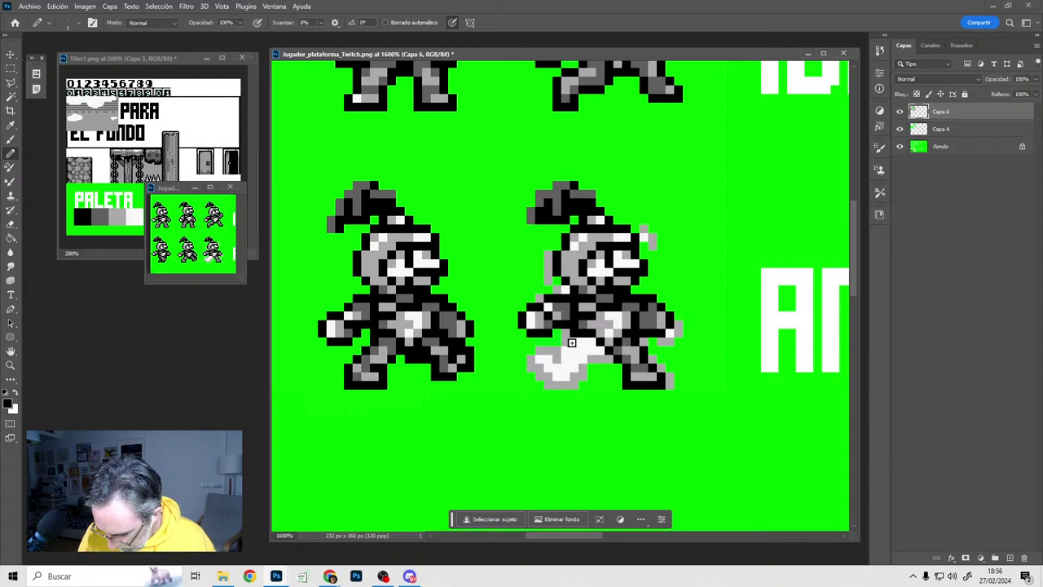
alt+scroll(592, 376, down, 1)
alt+scroll(592, 376, down, 6)
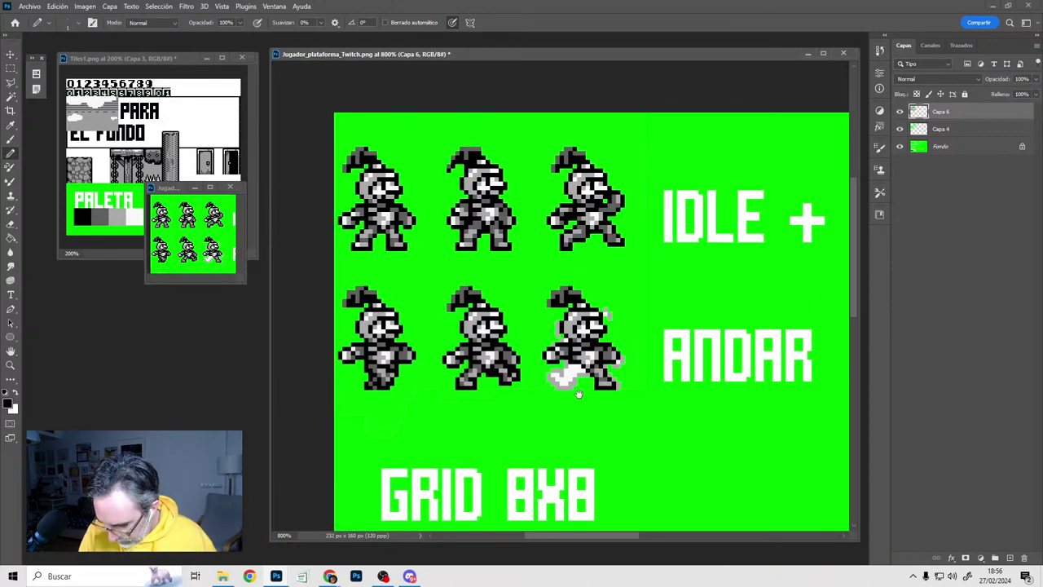
alt+scroll(579, 389, up, 6)
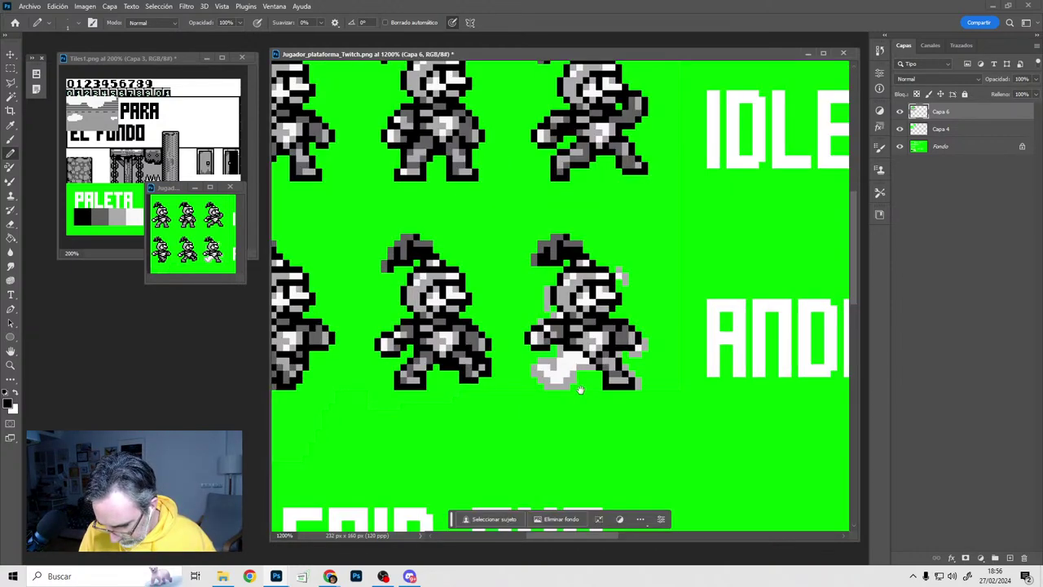
alt+scroll(580, 389, down, 1)
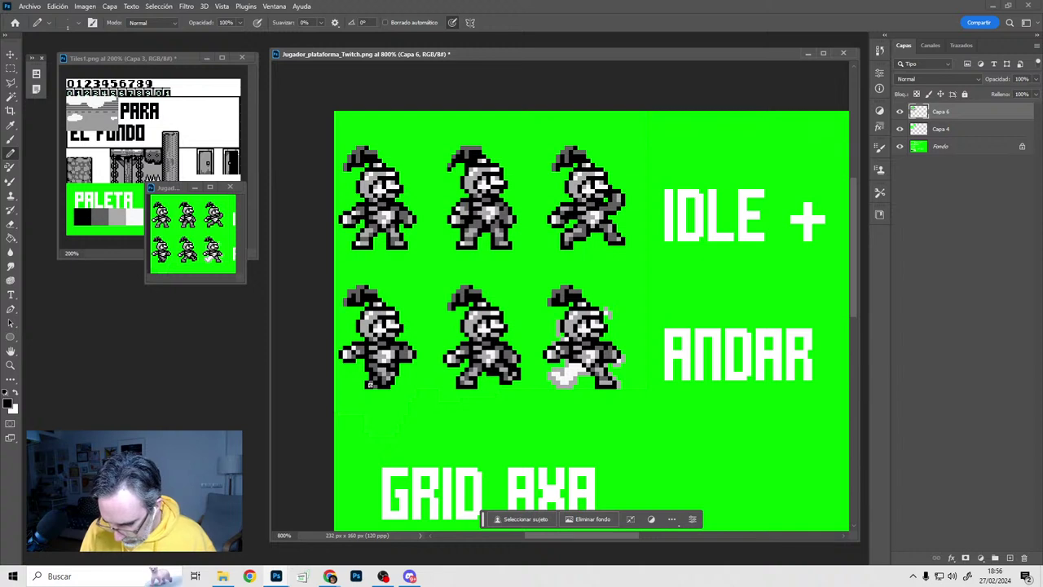
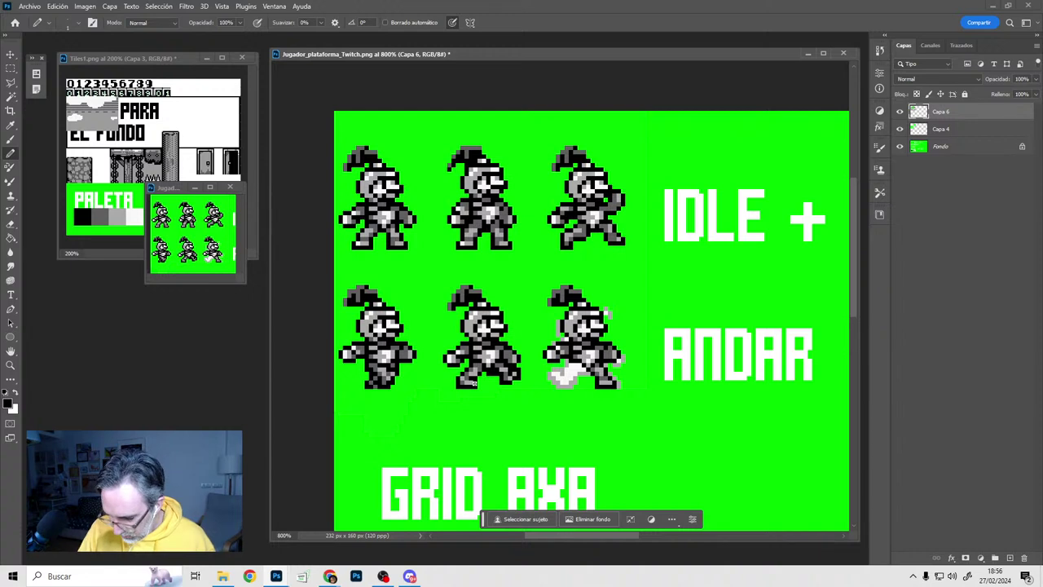
click(899, 112)
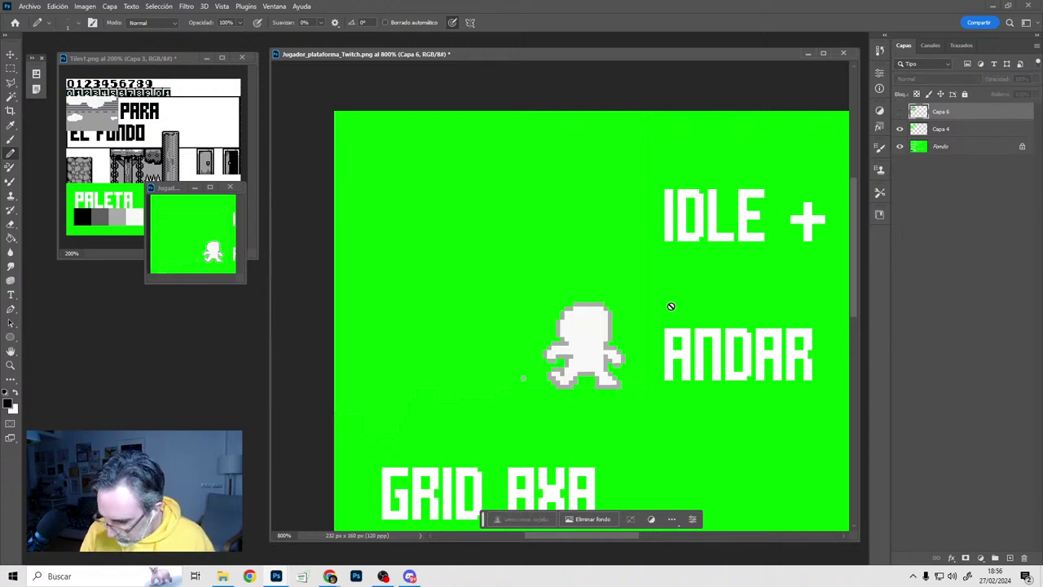
click(903, 130)
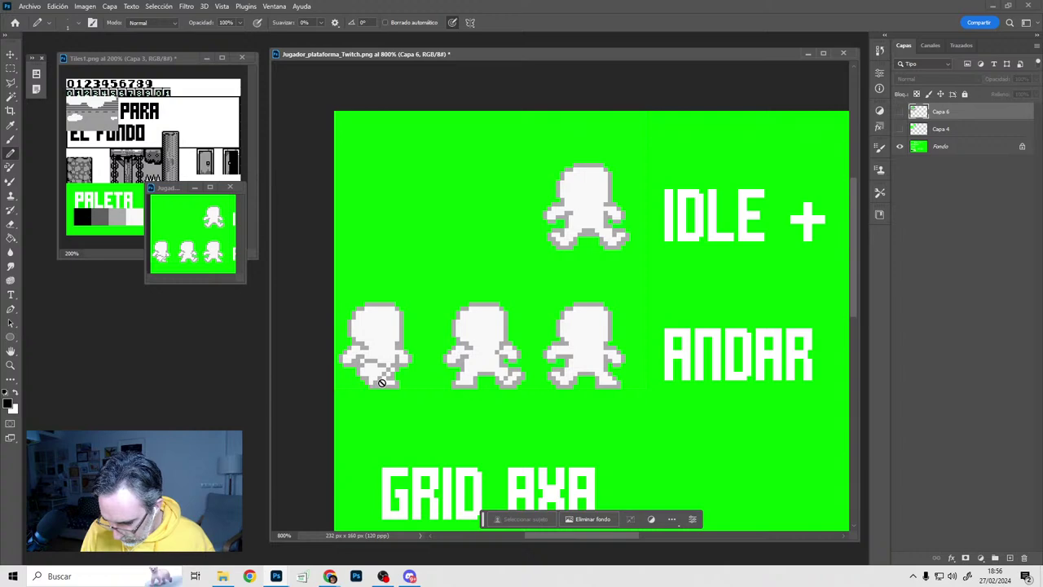
click(900, 112)
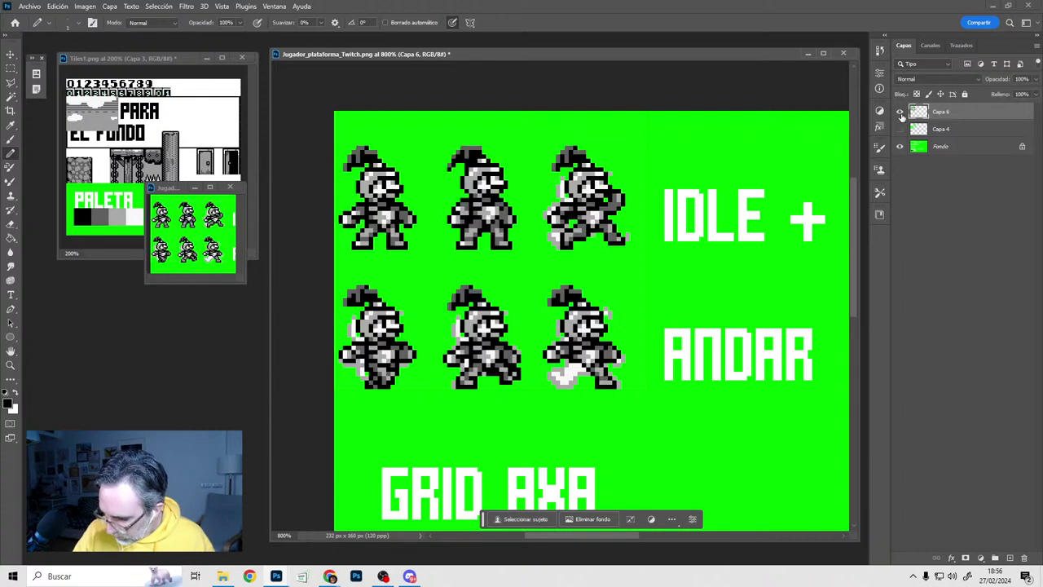
Outline the third walking knight's rear leg in black over the silhouette and fill it with light grey
alt+scroll(587, 388, up, 1)
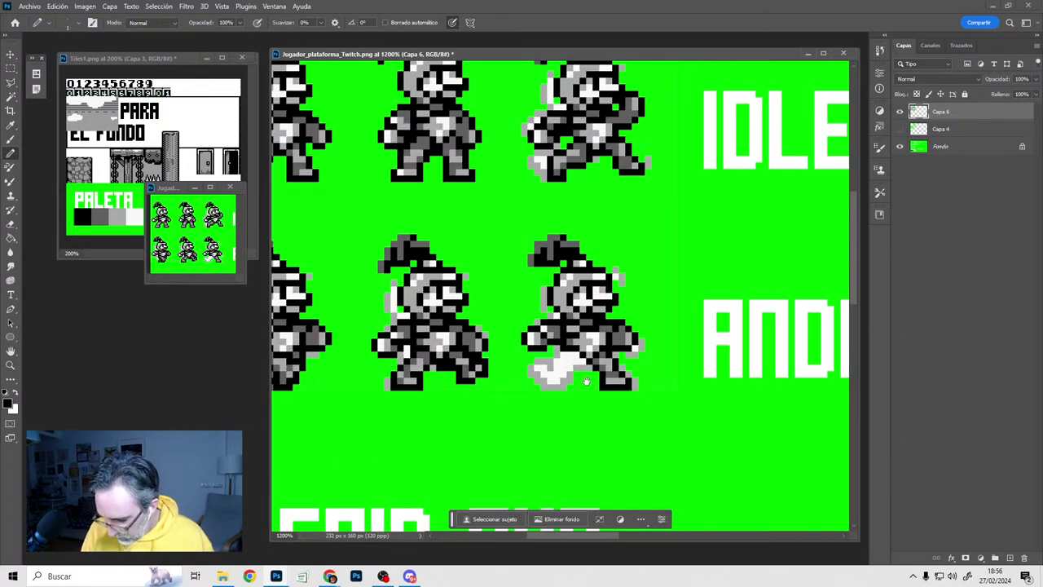
drag(599, 374, 601, 371)
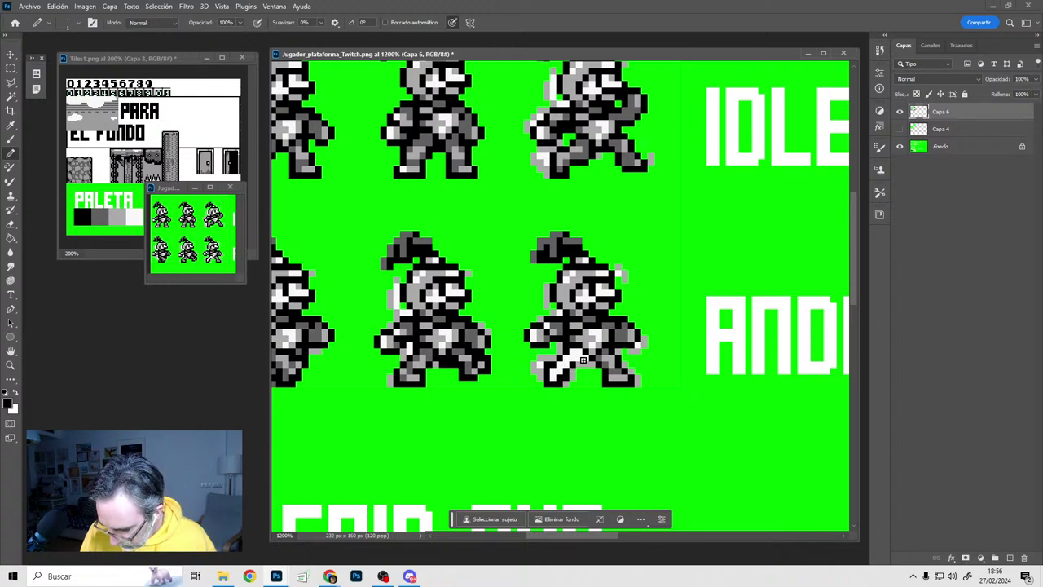
alt+click(593, 358)
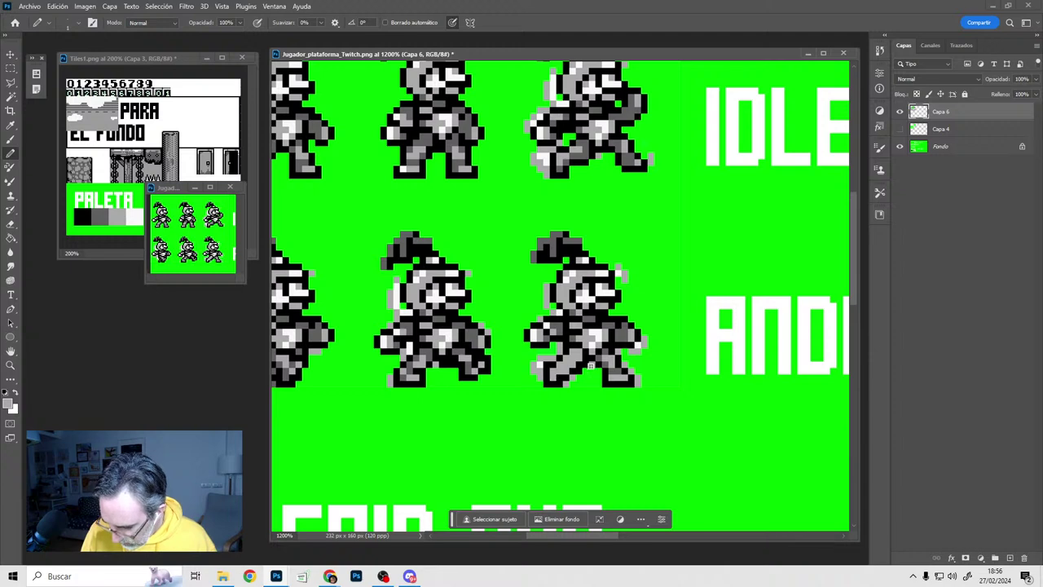
Trim the third walking knight's rear foot with background green, redraw its outline in black and shade the leg dark grey
alt+click(537, 405)
drag(547, 364, 546, 385)
alt+click(553, 378)
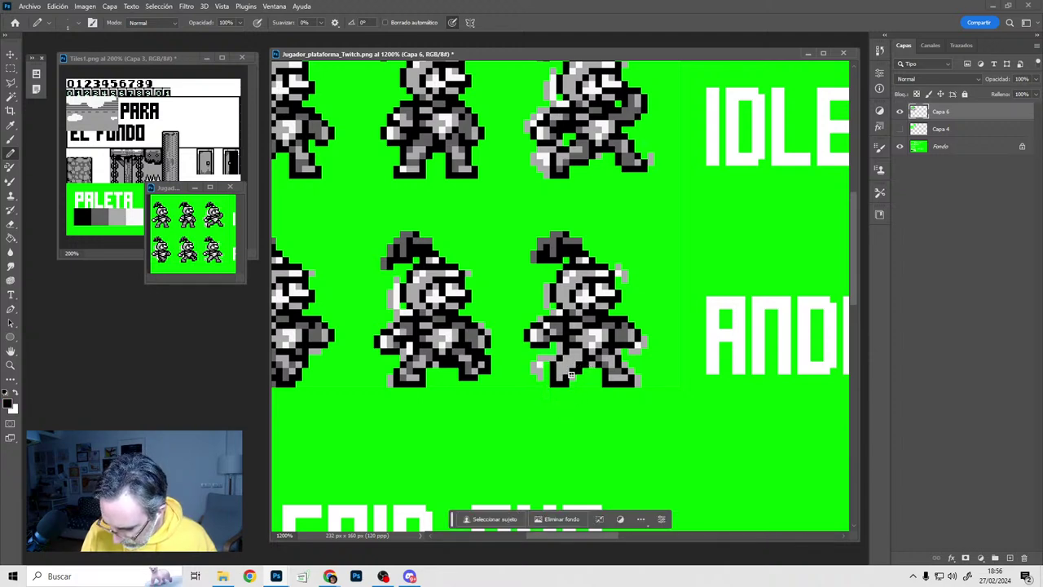
drag(573, 352, 564, 360)
alt+click(570, 372)
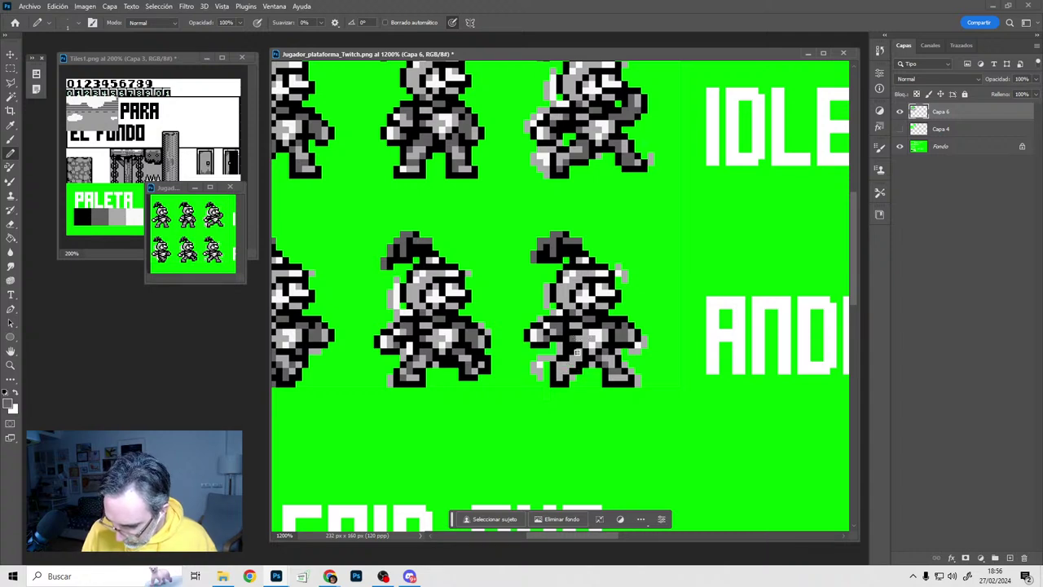
alt+click(615, 378)
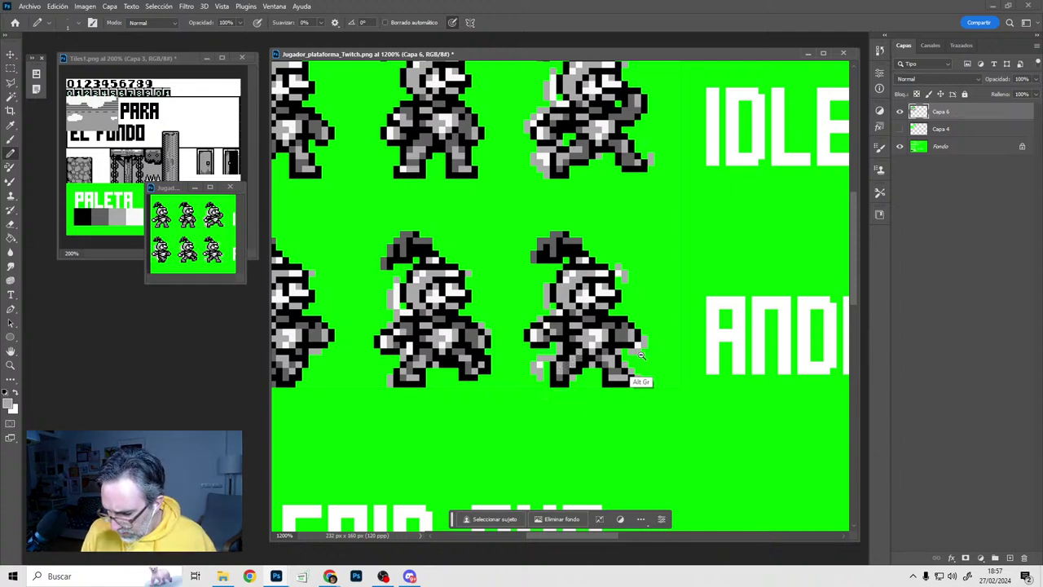
Show layer Capa 4 and paint background green with an enlarged brush over the silhouette remnants around the third walking knight
alt+scroll(644, 367, down, 2)
drag(658, 359, 638, 350)
click(899, 129)
click(940, 129)
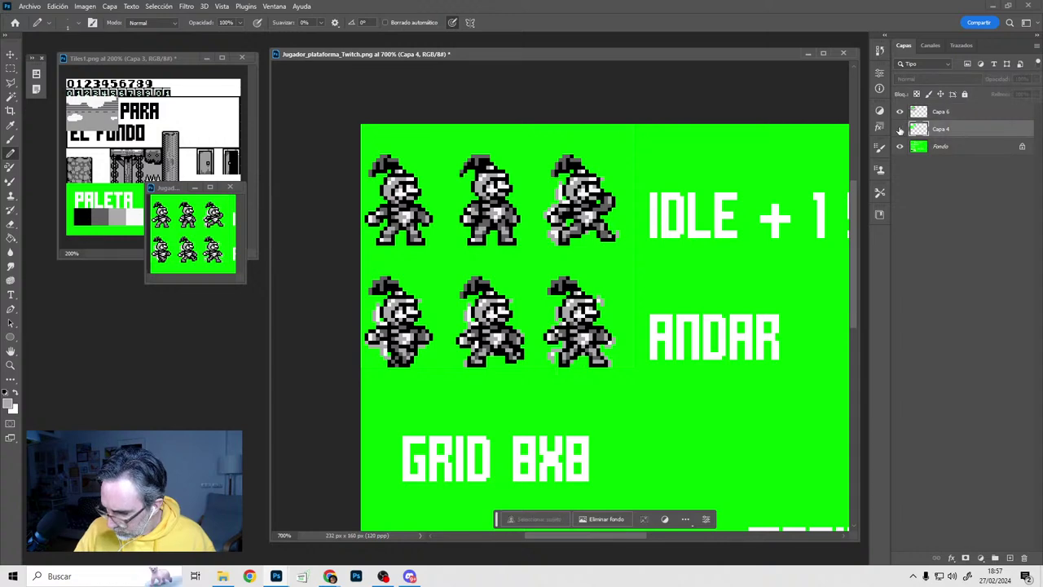
alt+click(612, 290)
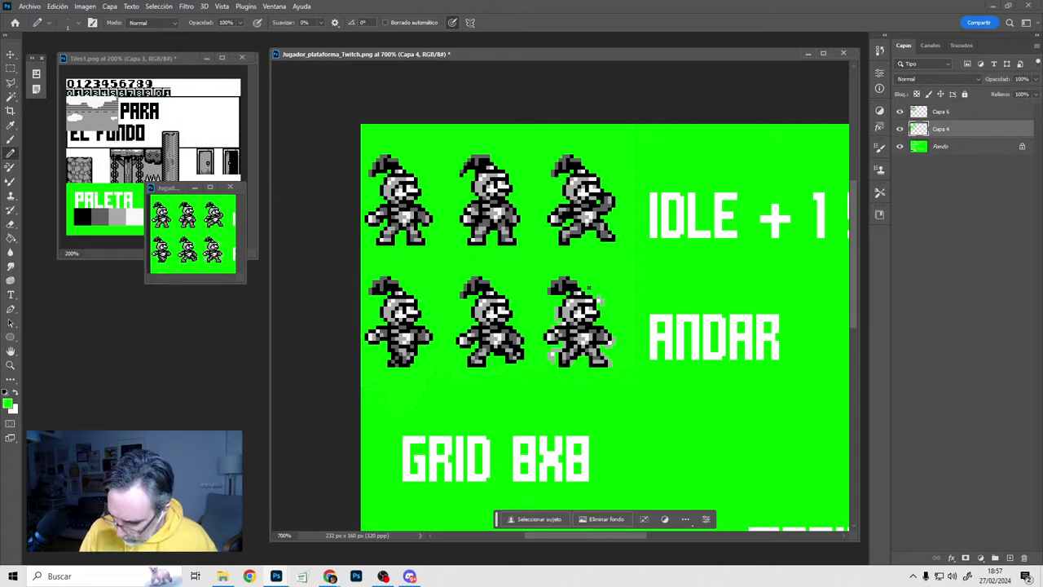
alt+right_drag(607, 325, 620, 295)
mouse_move(605, 298)
mouse_down()
mouse_move(575, 356)
mouse_move(595, 357)
mouse_up()
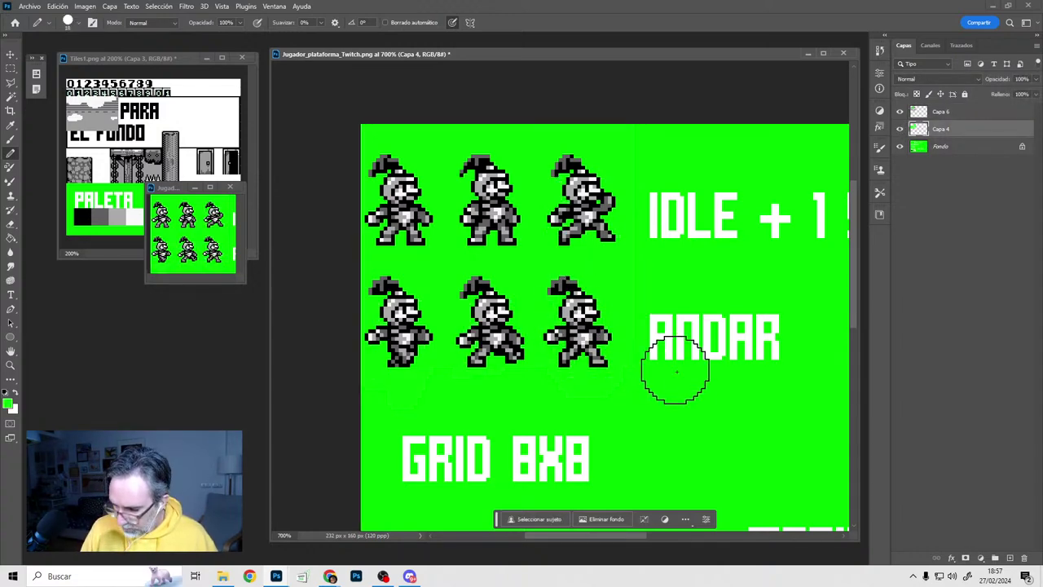
alt+click(715, 371)
alt+click(719, 376)
drag(703, 395, 613, 352)
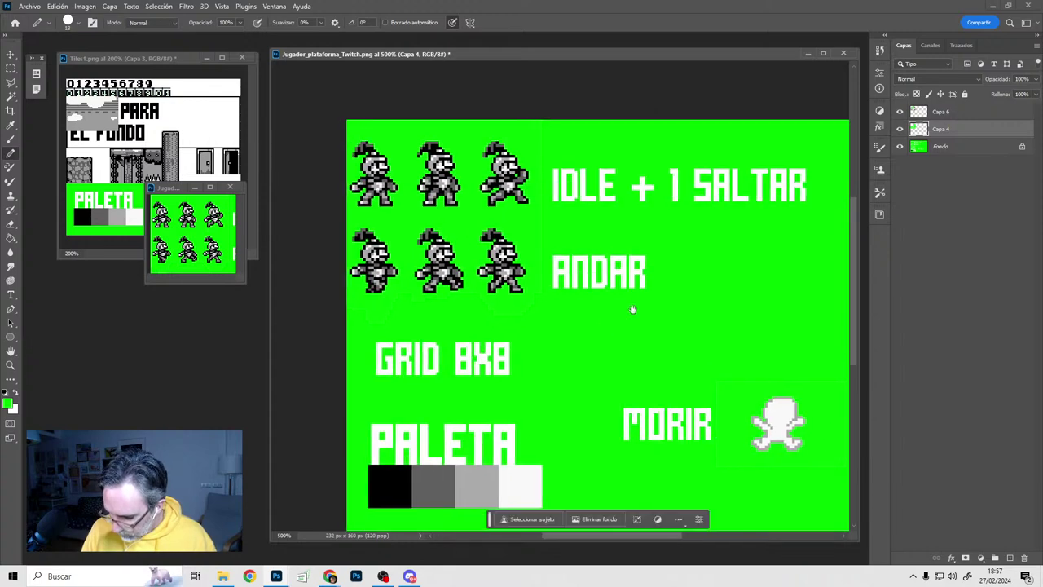
key(ctrl+plus)
drag(717, 399, 646, 376)
key(m)
drag(462, 132, 476, 171)
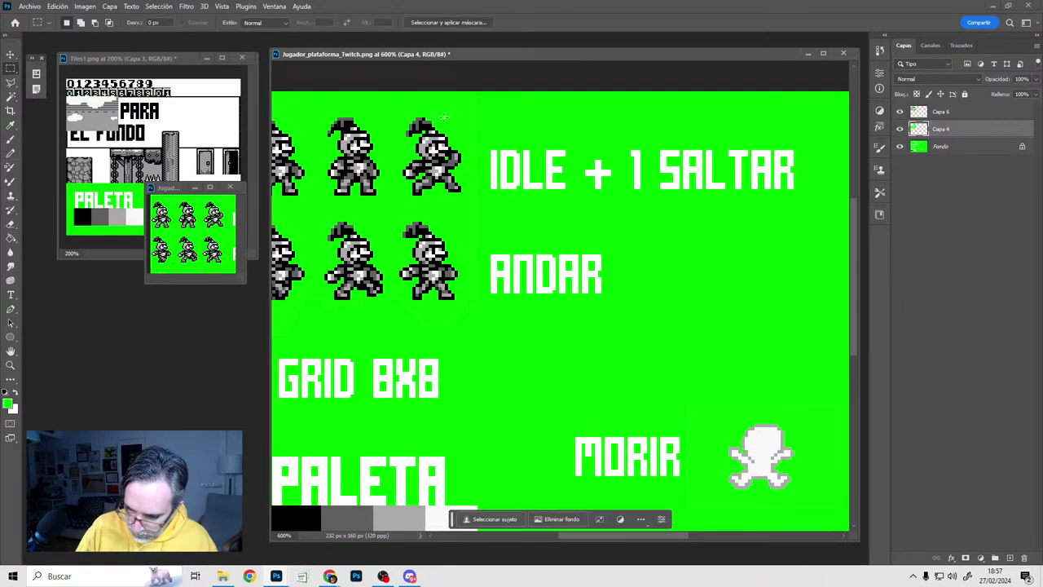
mouse_move(462, 131)
mouse_down()
mouse_move(531, 149)
mouse_move(467, 218)
mouse_up()
key(v)
alt+drag(509, 185, 740, 374)
key(ctrl+z)
Duplicate the second and third walking knights from Capa 6 to a new layer and place them over the first two walking knights
click(939, 114)
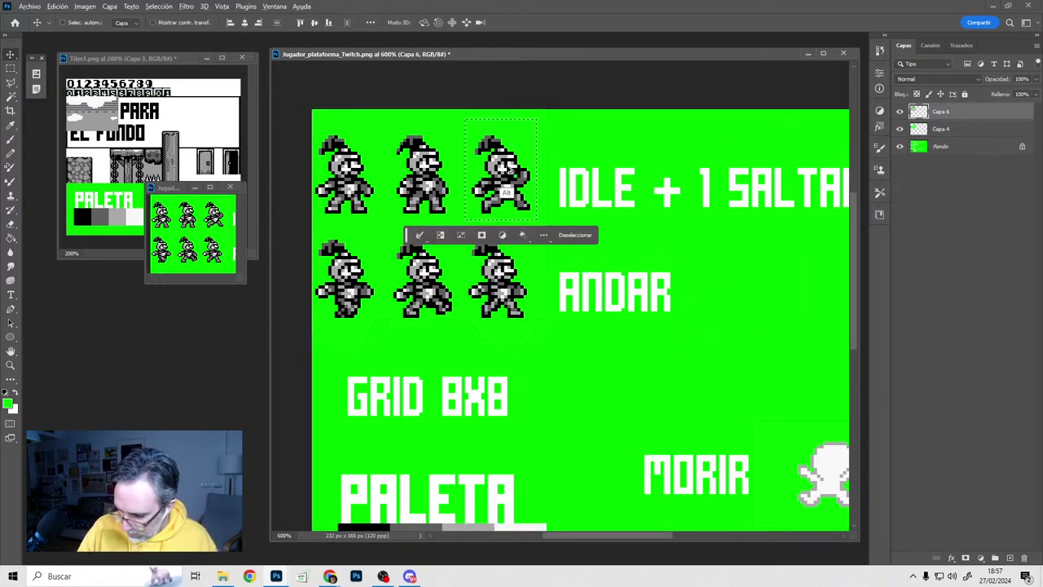
key(m)
click(536, 259)
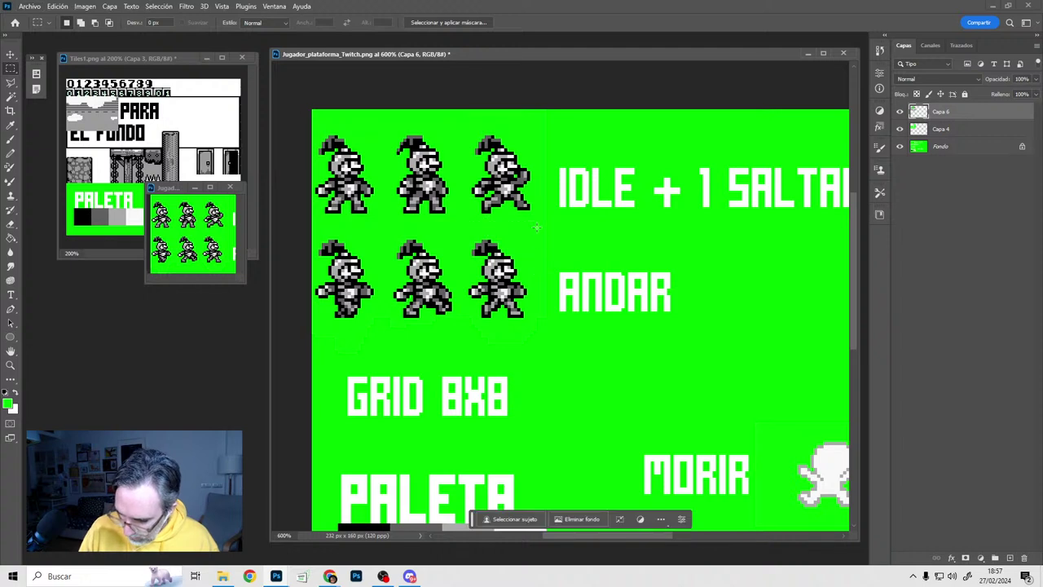
drag(537, 227, 387, 326)
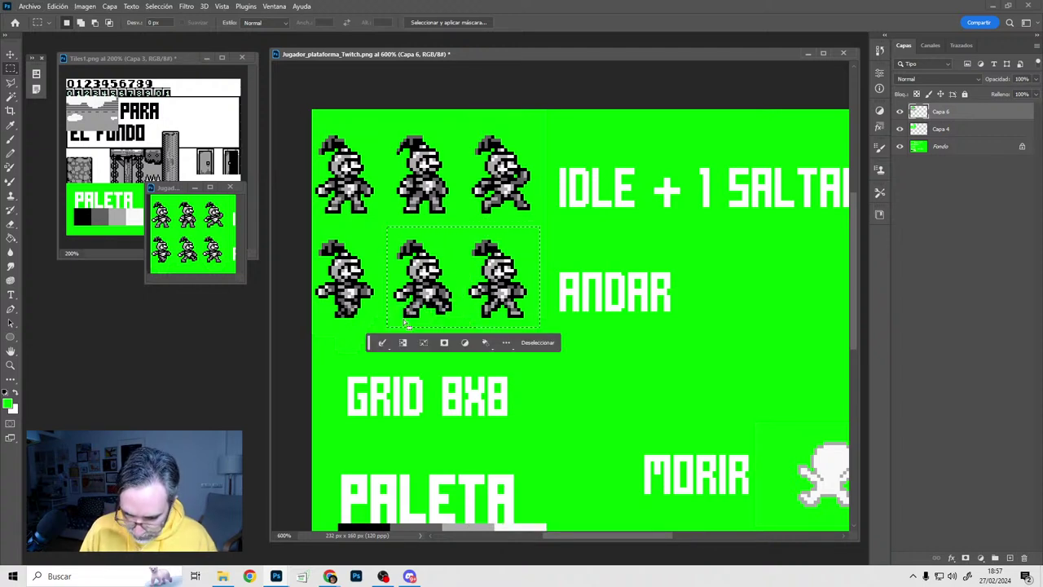
key(ctrl+j)
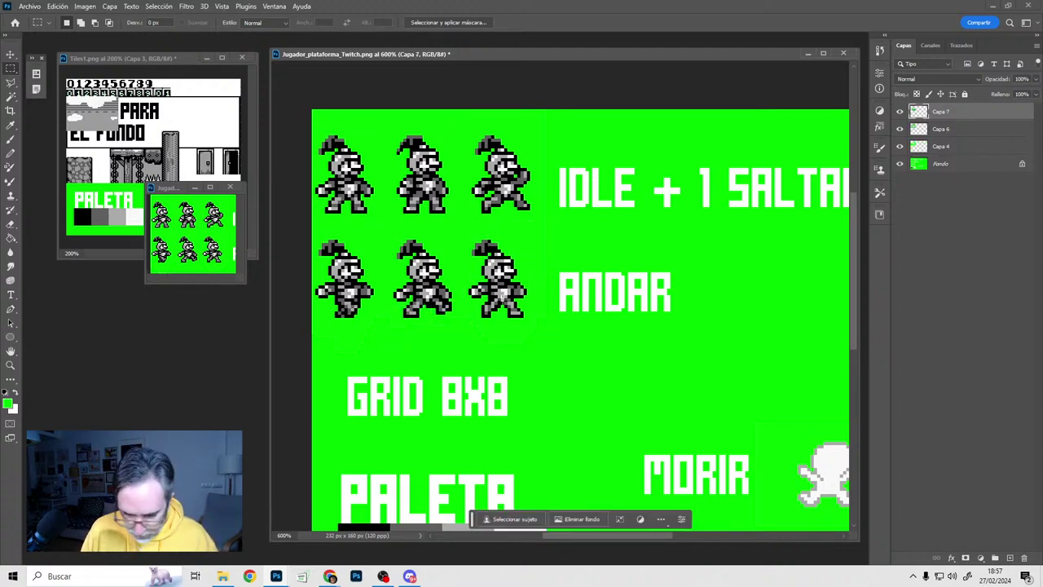
key(v)
shift+drag(505, 308, 450, 285)
drag(405, 298, 547, 318)
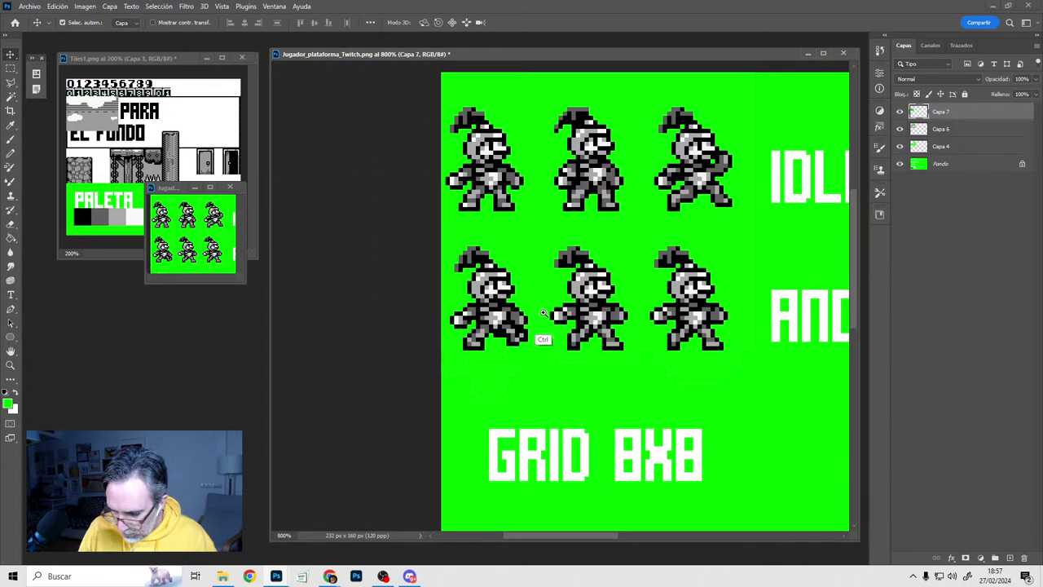
Open the timeline and set it up as a frame animation for the sprite document
alt+scroll(541, 318, up, 2)
click(276, 7)
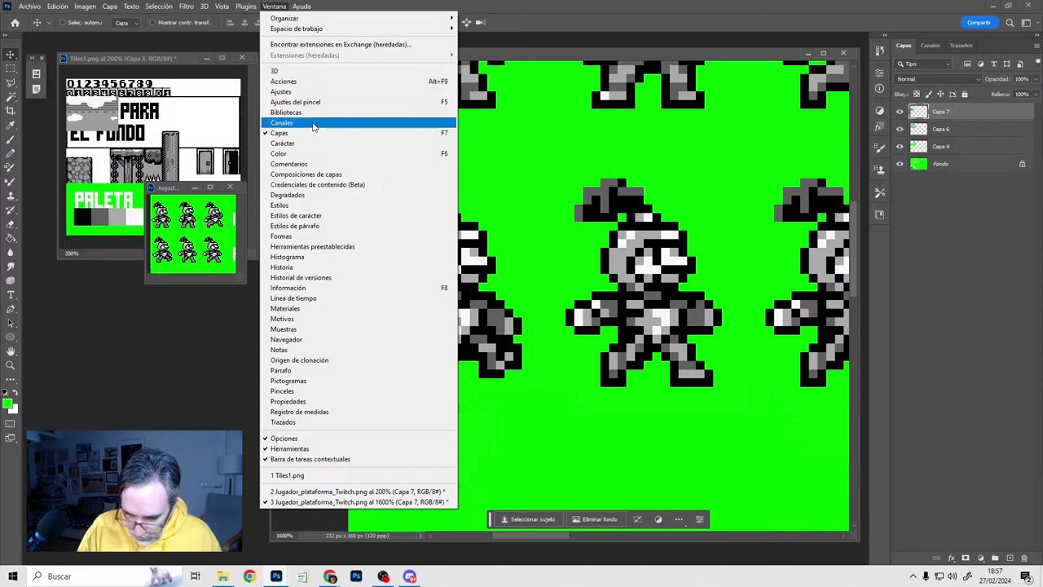
click(313, 299)
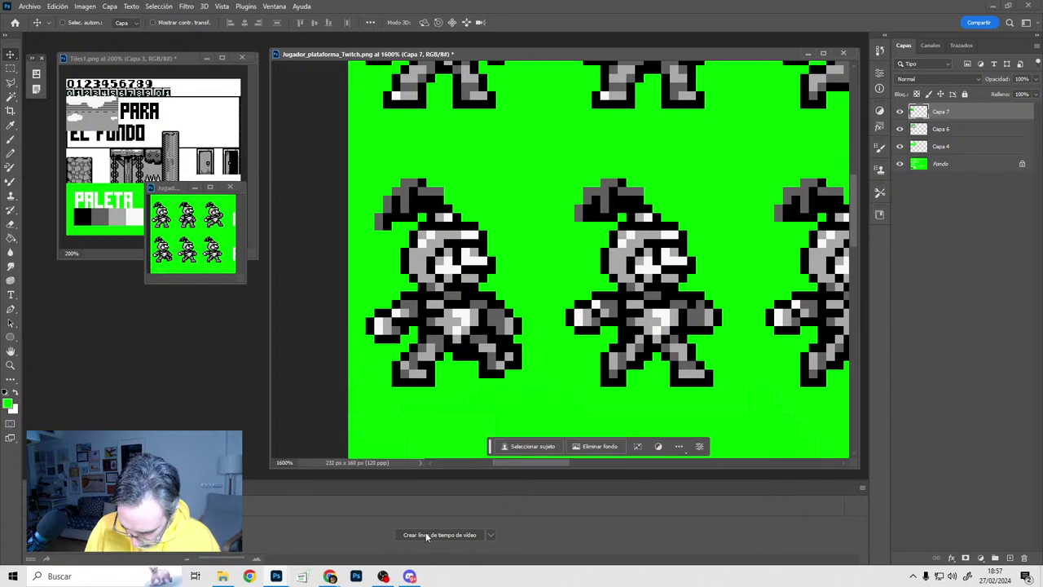
click(423, 534)
click(30, 560)
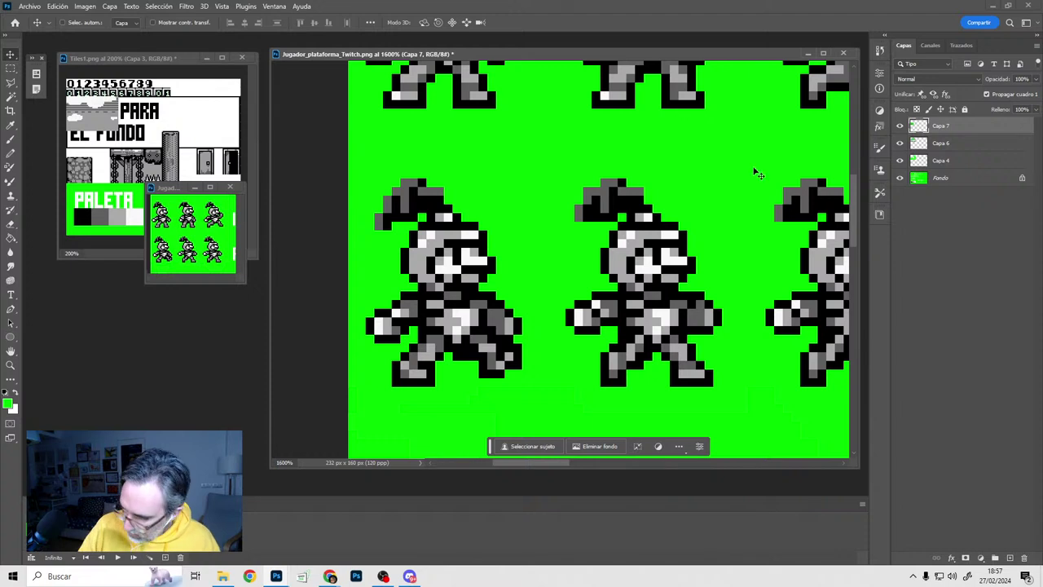
Align Capa 7's striding pose over the first walking knight, toggling the layer's visibility to compare the two poses
click(900, 125)
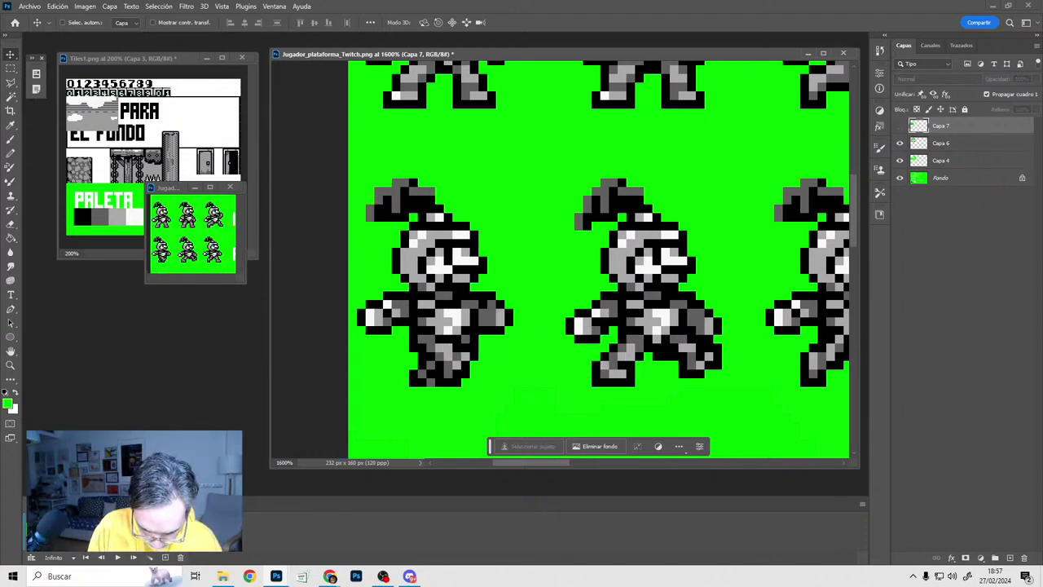
click(899, 126)
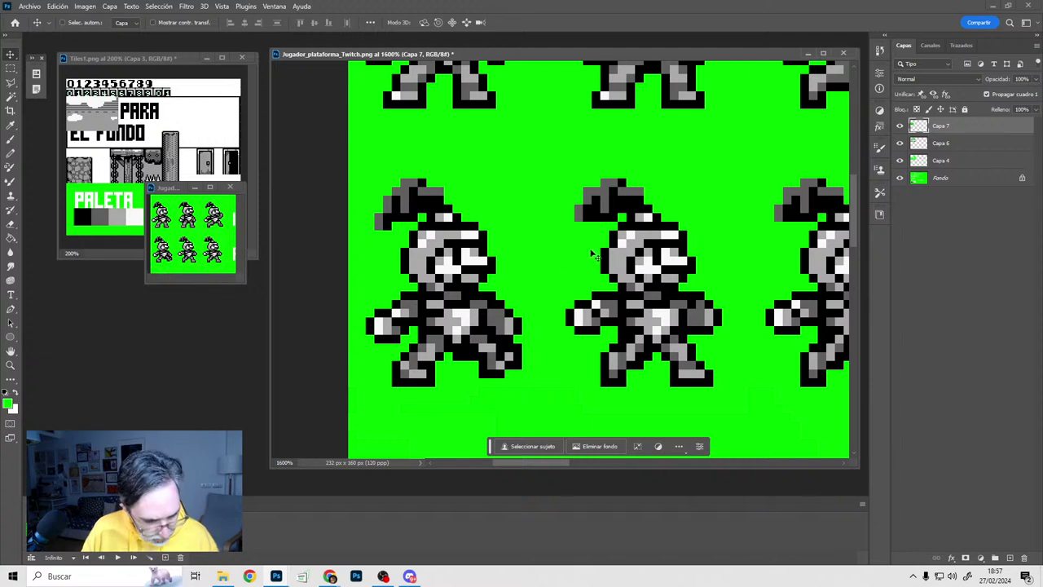
shift+drag(610, 330, 458, 341)
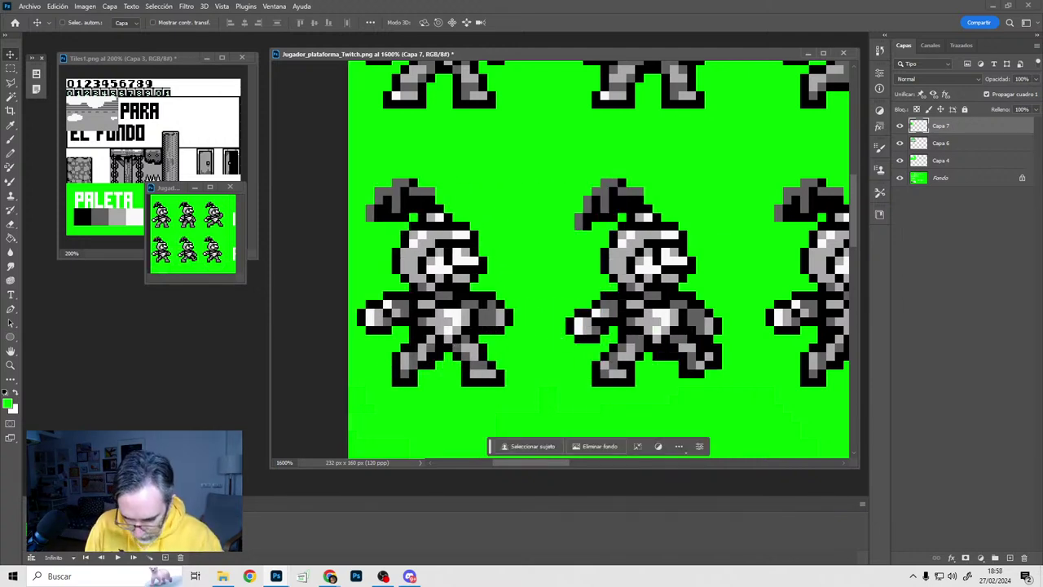
key(Right)
key(Right)
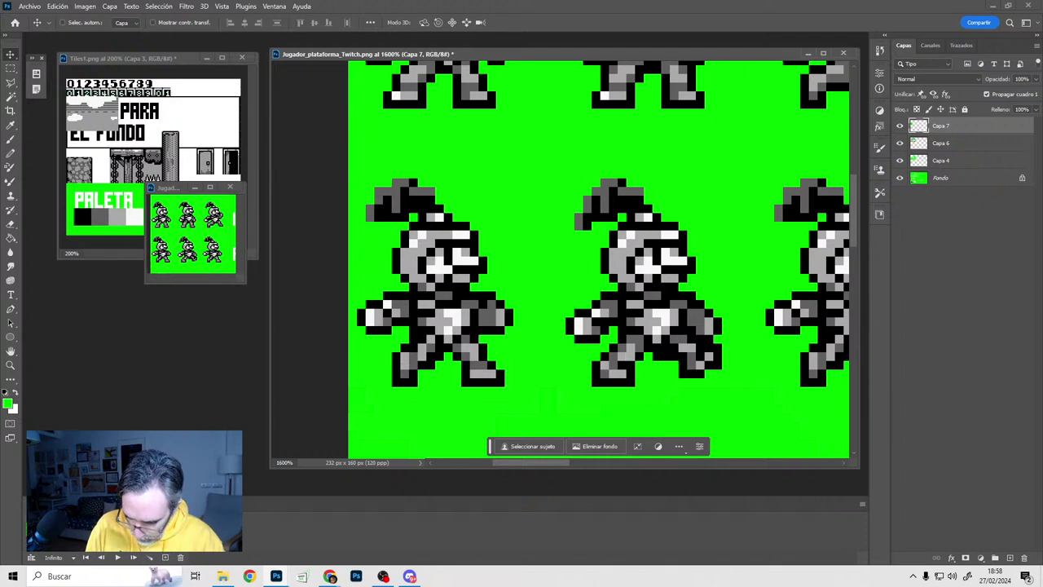
key(Right)
key(ctrl+comma)
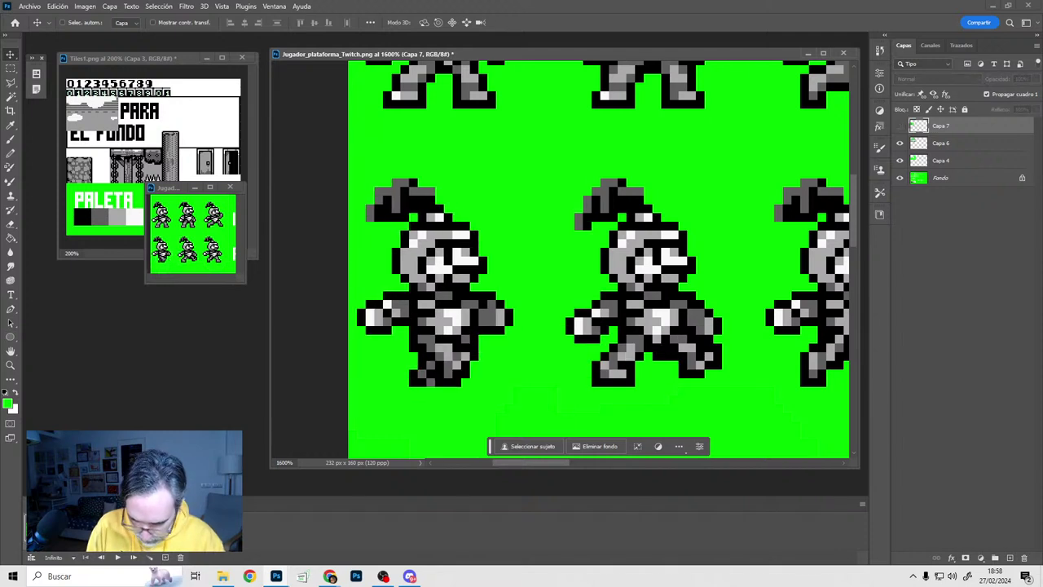
key(ctrl+comma)
key(ctrl+z)
key(ctrl+z)
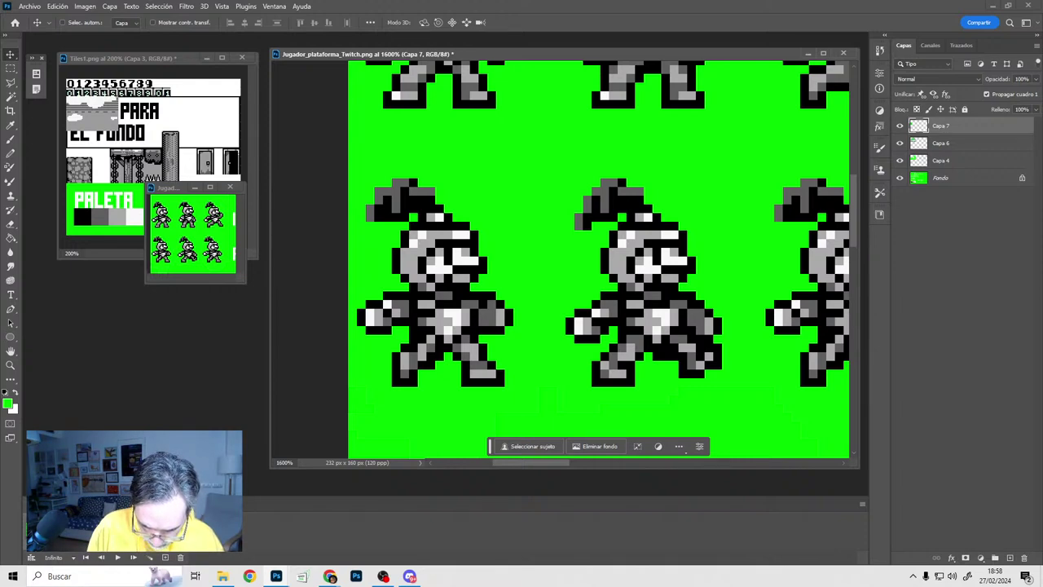
Enlarge the document window around the first walking knight, then play and stop the frame animation to check the walk
drag(536, 322, 683, 368)
ctrl+click(600, 277)
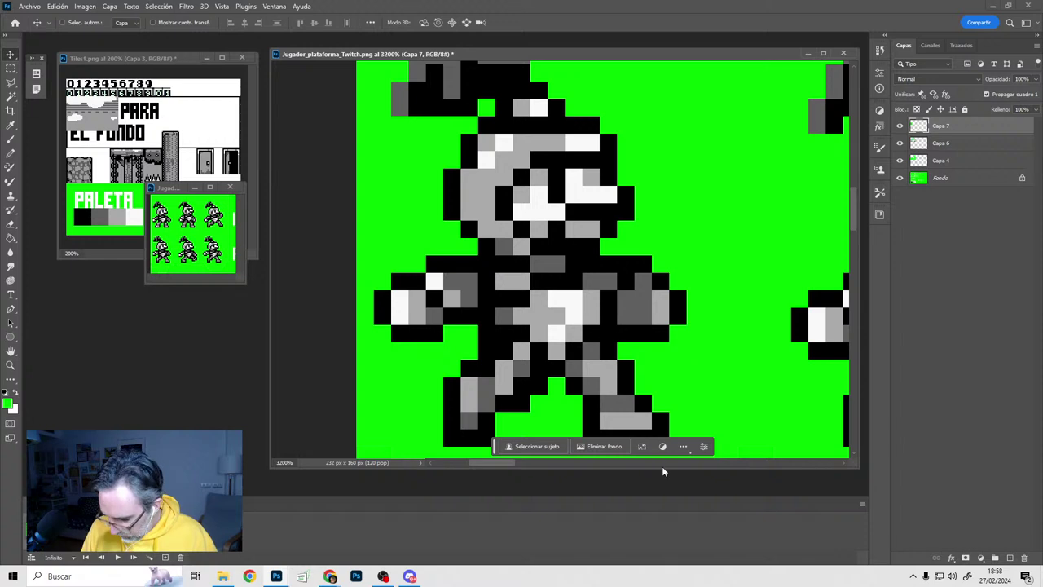
drag(667, 468, 667, 513)
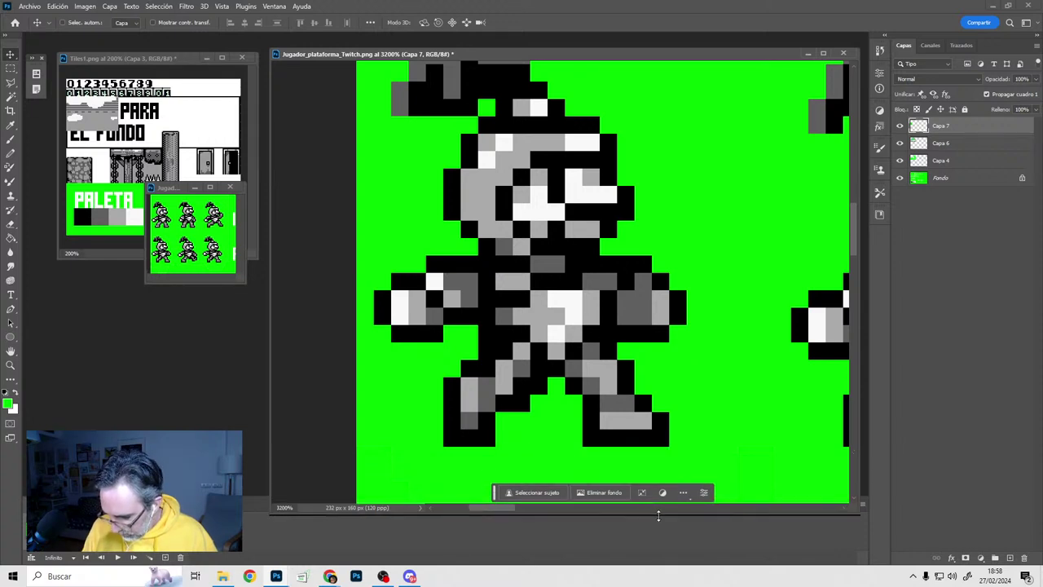
drag(659, 375, 663, 415)
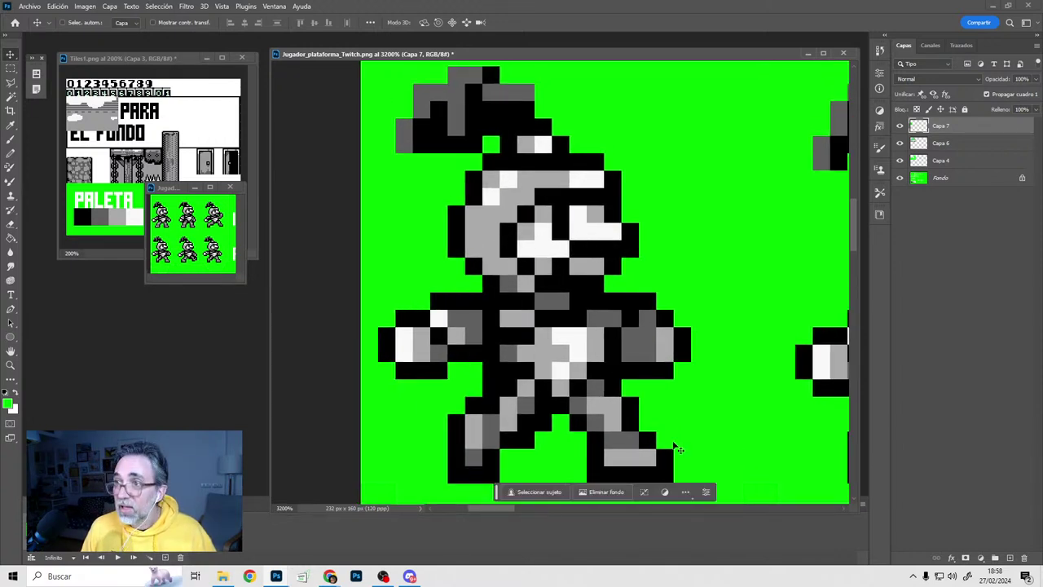
key(space)
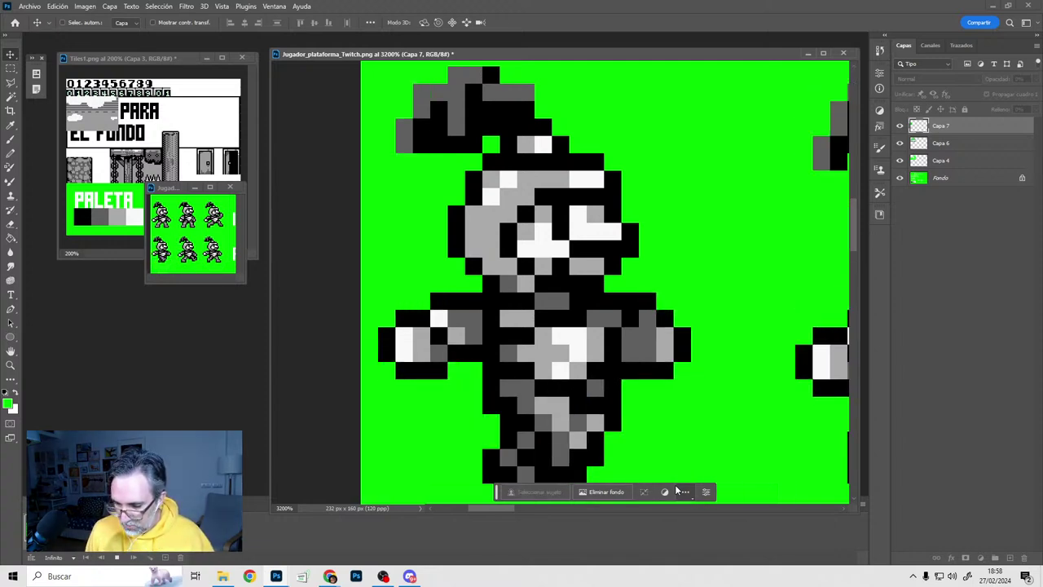
key(space)
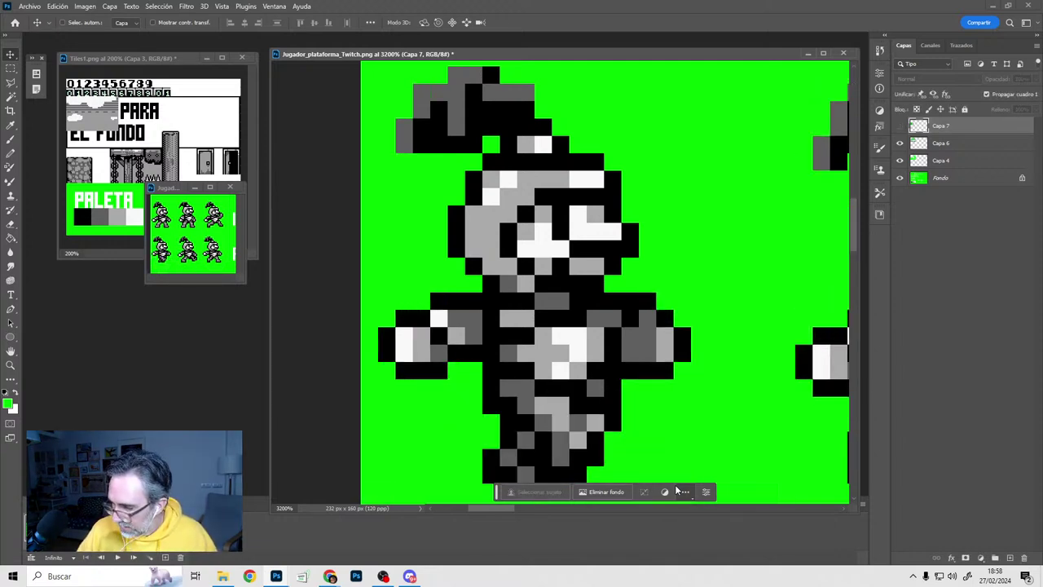
Delete the extra animation frame and the temporary layer Capa 7
click(85, 557)
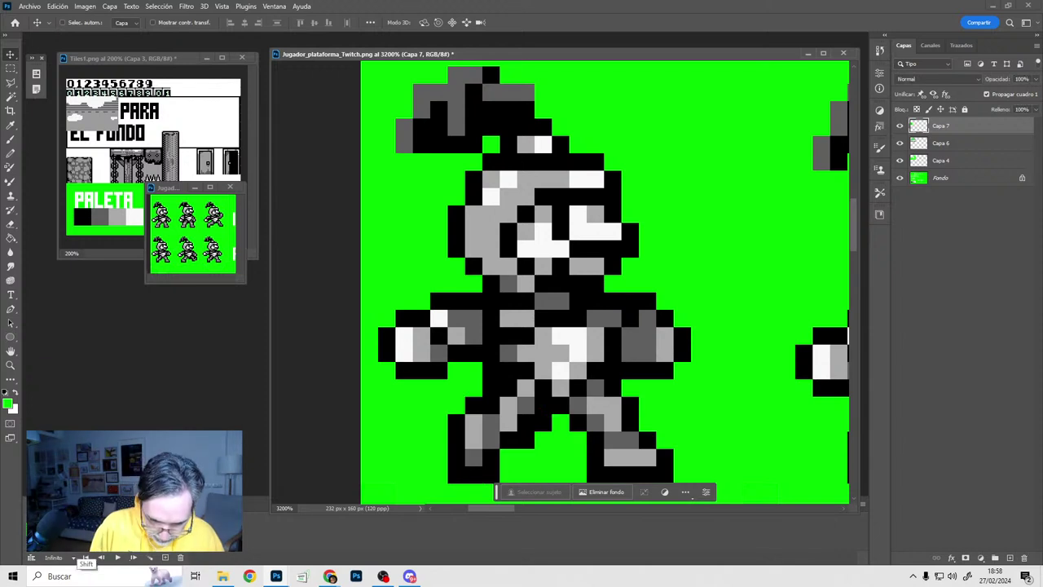
click(180, 557)
key(Return)
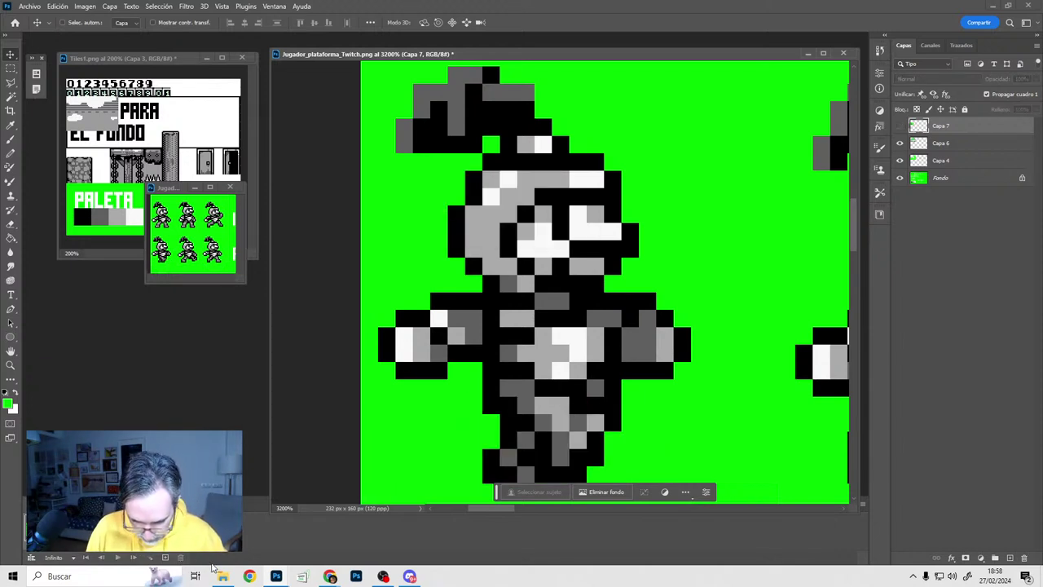
click(1023, 557)
key(Return)
Place a copy of the jumping knight from Capa 6 over the white MORIR silhouette and deselect it
alt+scroll(698, 365, down, 5)
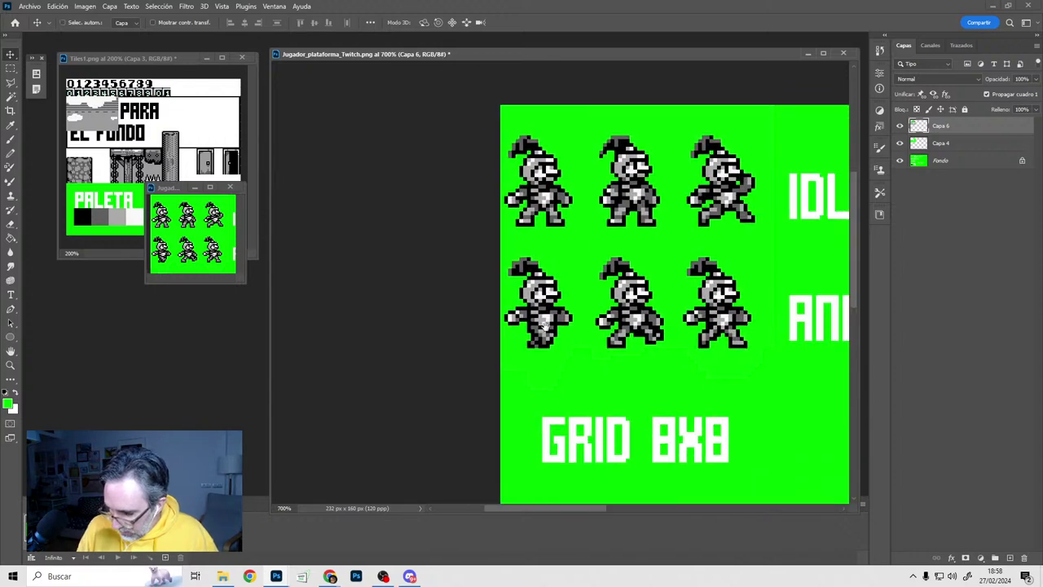
key(m)
alt+scroll(570, 338, down, 2)
alt+scroll(510, 294, up, 1)
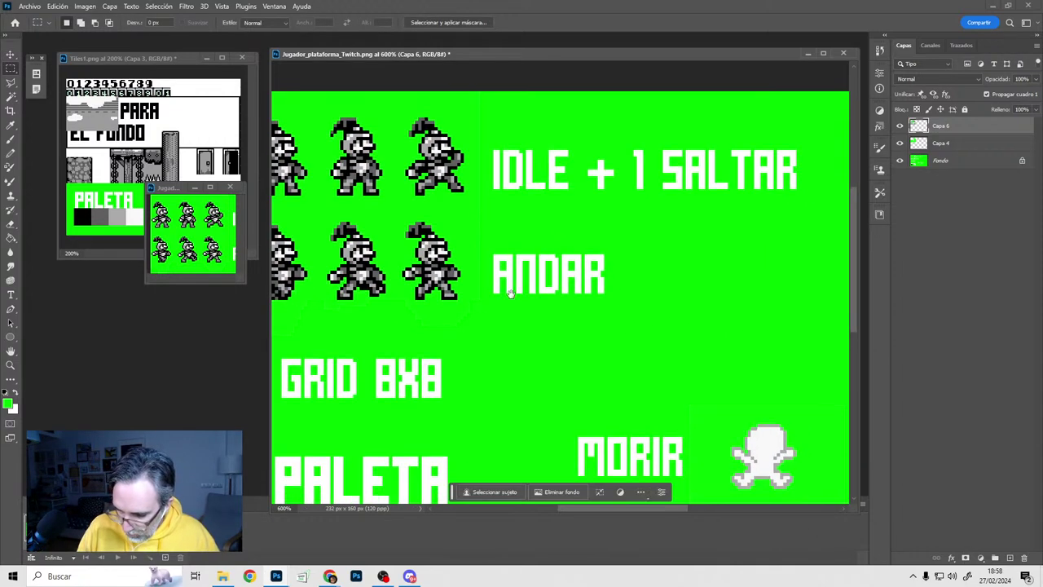
drag(402, 101, 474, 199)
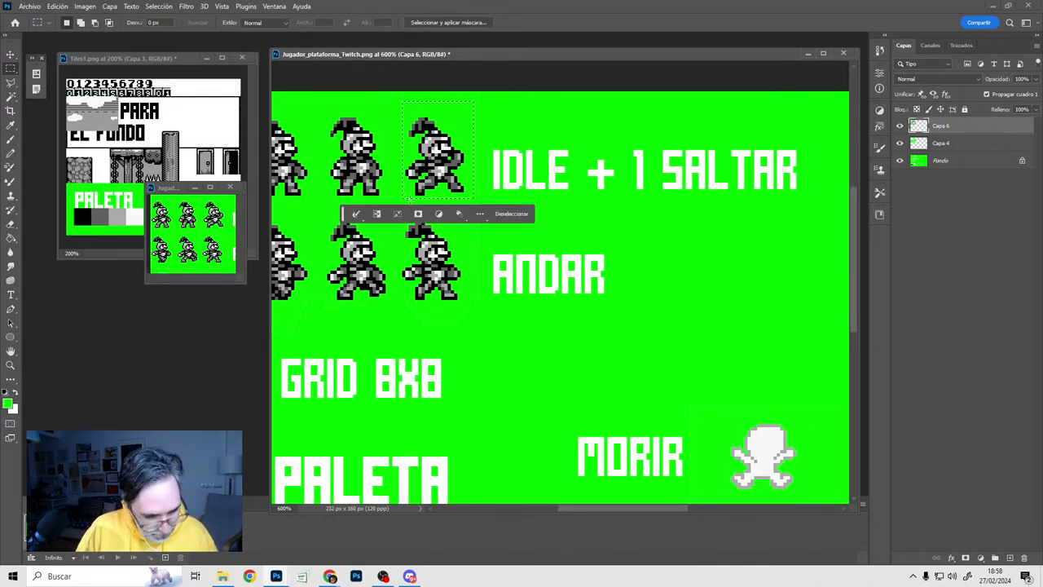
key(v)
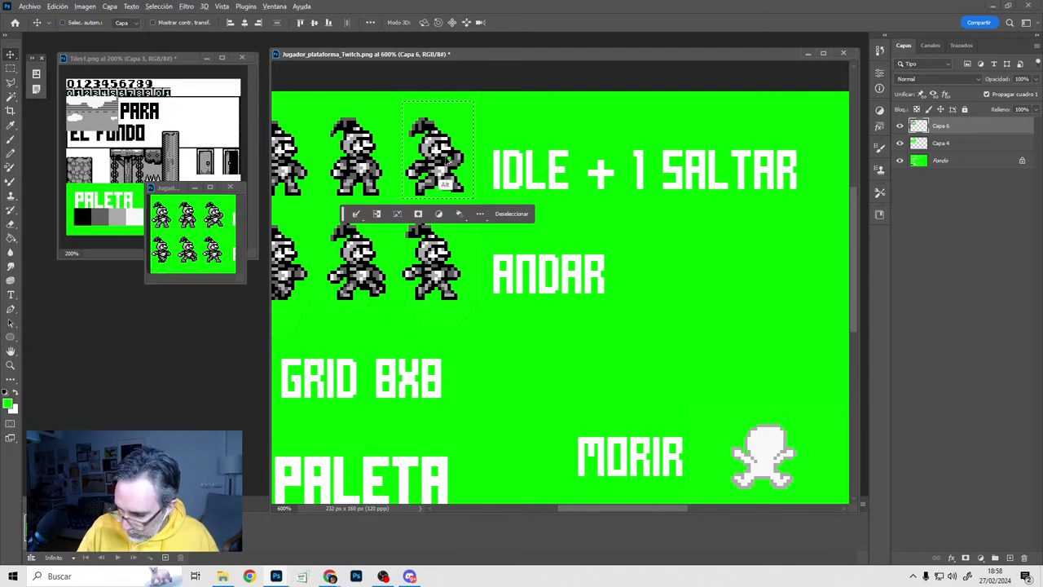
alt+drag(451, 129, 711, 316)
alt+scroll(784, 421, up, 3)
alt+scroll(711, 316, up, 4)
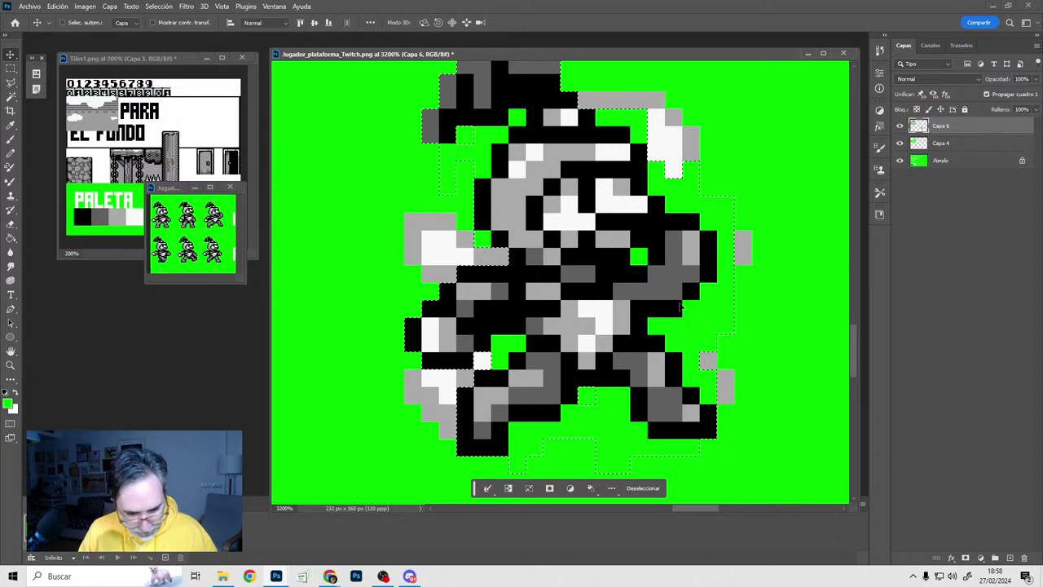
key(m)
key(ctrl+d)
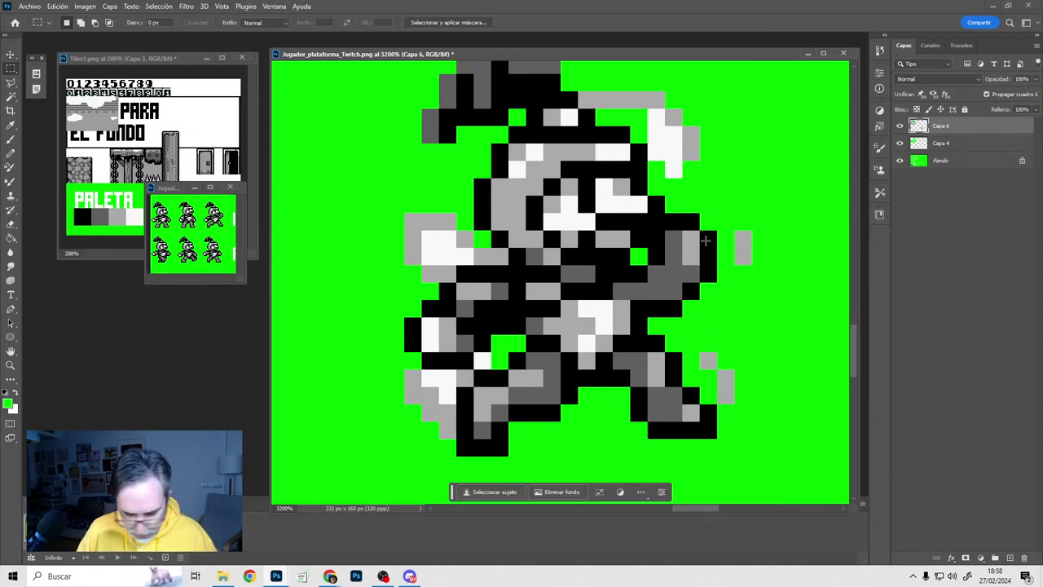
Copy the jumping knight's right arm, torso half and leg to a new layer
alt+scroll(674, 254, down, 2)
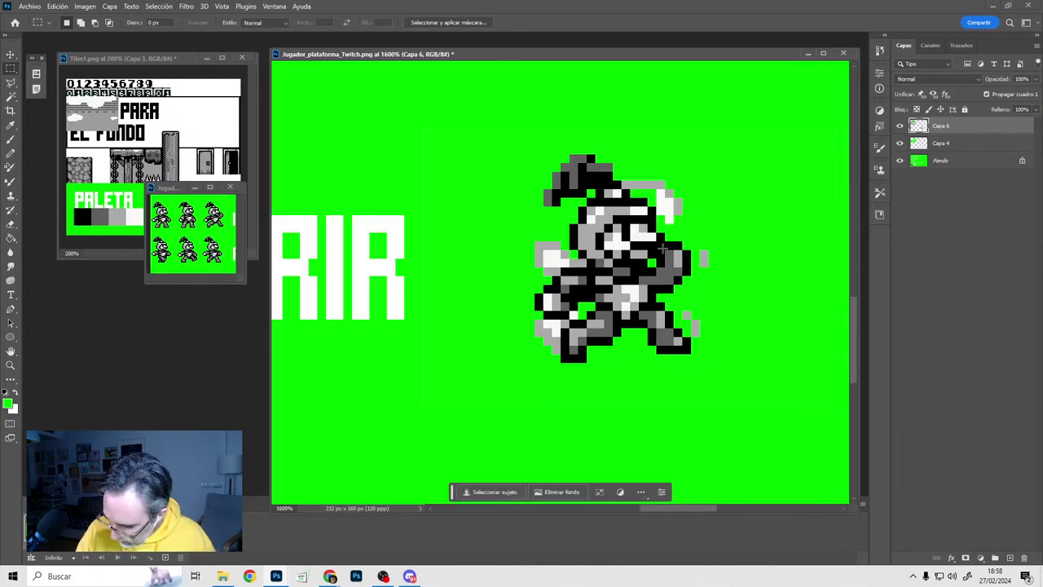
drag(665, 246, 703, 351)
shift+drag(632, 269, 694, 366)
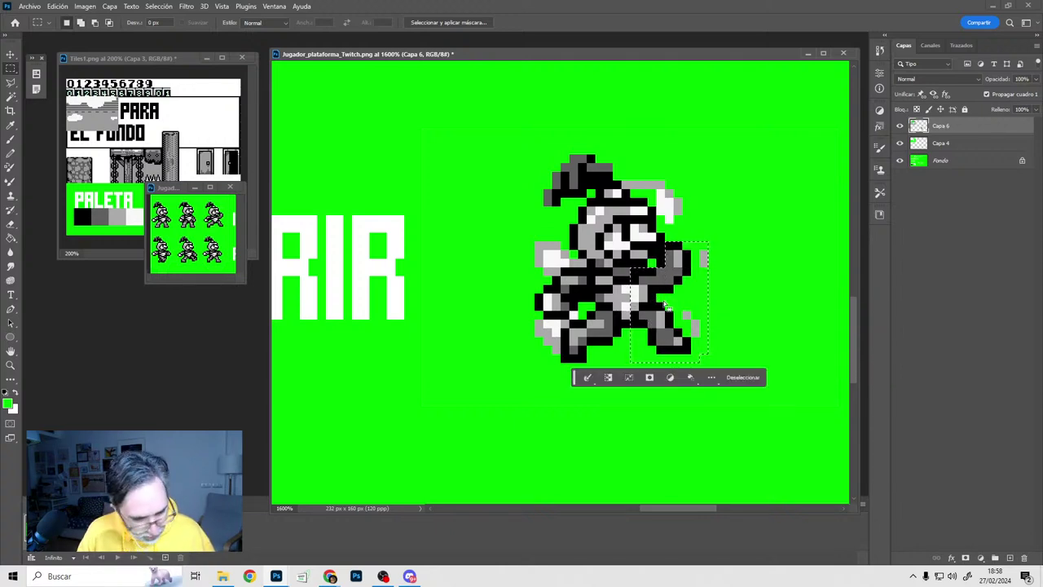
key(ctrl+j)
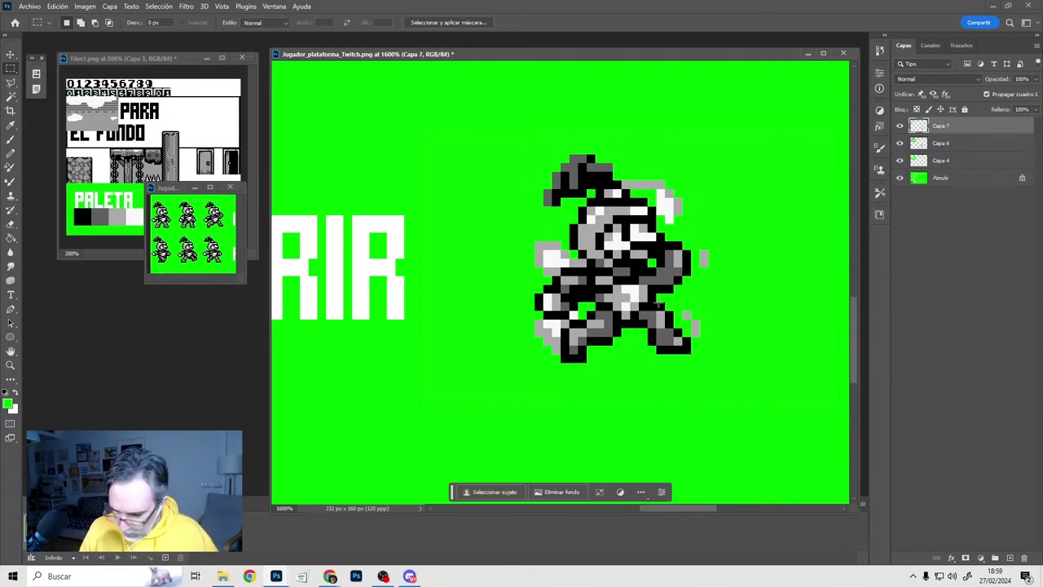
Flip the copied body half horizontally and move it left to mirror the knight's arm and leg symmetrically
key(ctrl+t)
right_click(650, 290)
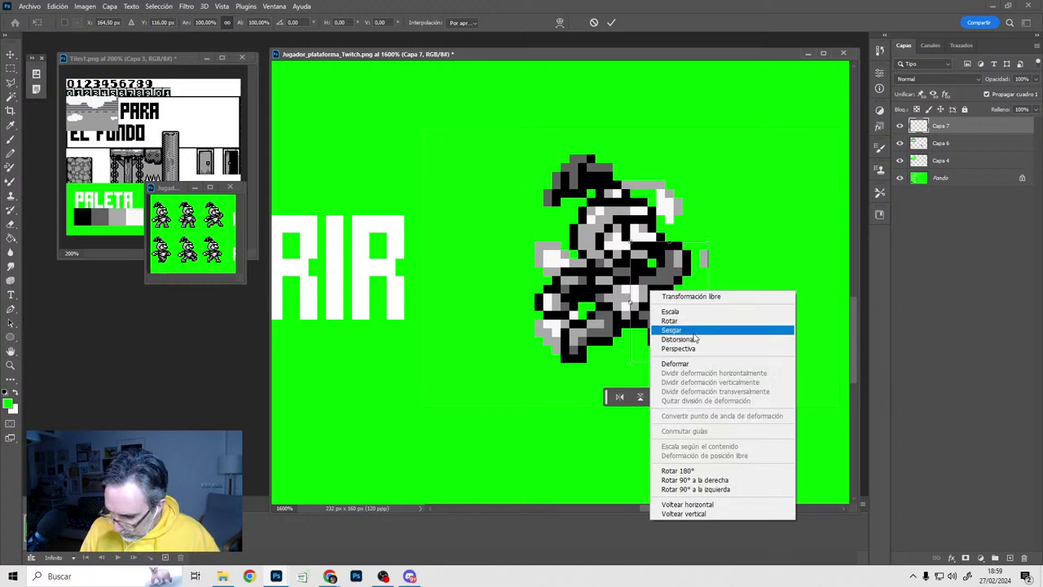
click(701, 503)
key(Return)
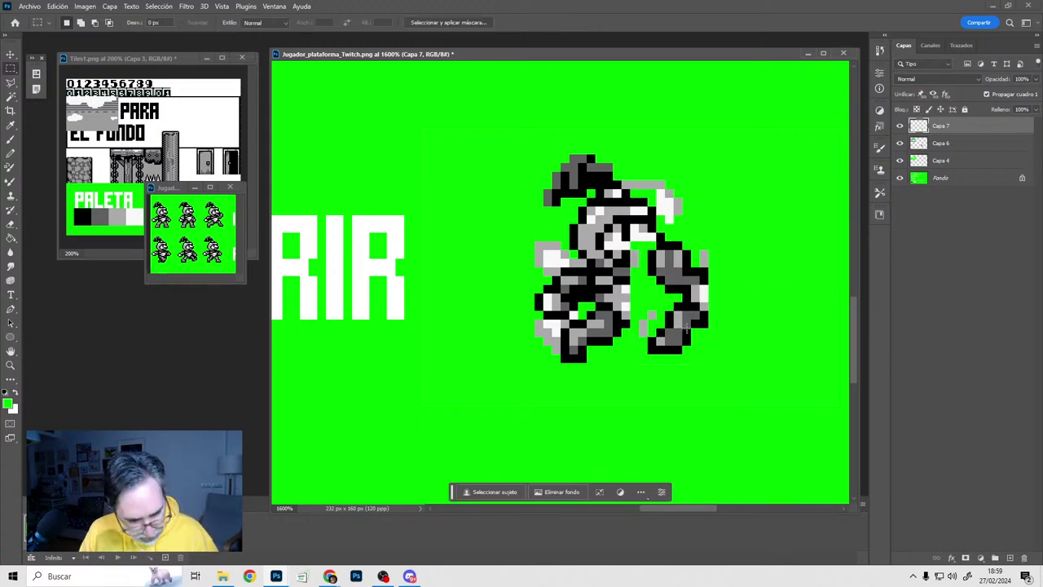
key(v)
shift+drag(690, 336, 603, 347)
Paint over the stray grey and black pixels beside the mirrored knight with background green using a one-pixel pencil
alt+scroll(673, 278, up, 2)
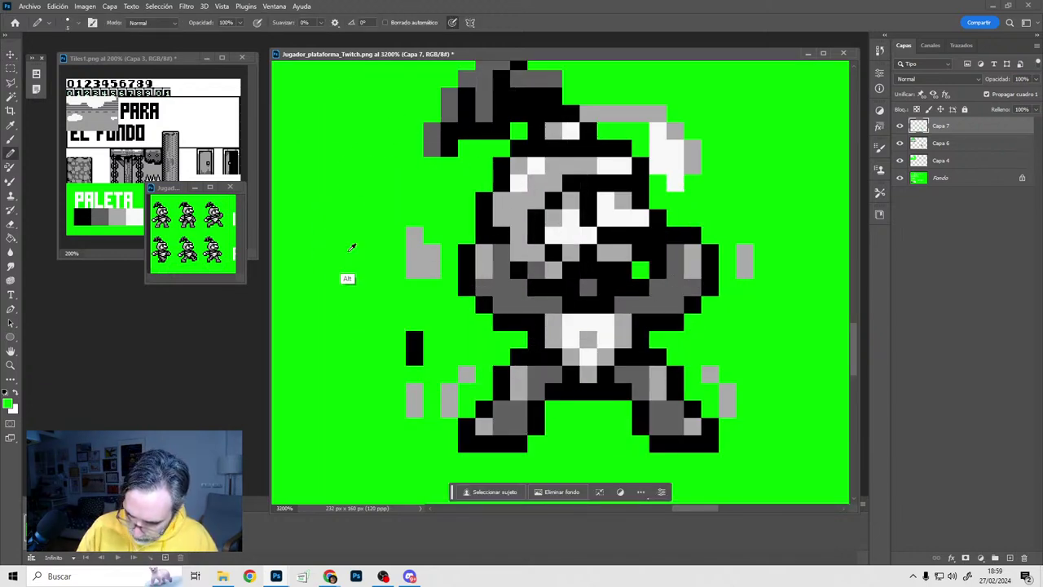
key(b)
alt+right_drag(348, 210, 301, 210)
drag(416, 242, 464, 380)
click(448, 399)
drag(744, 261, 718, 396)
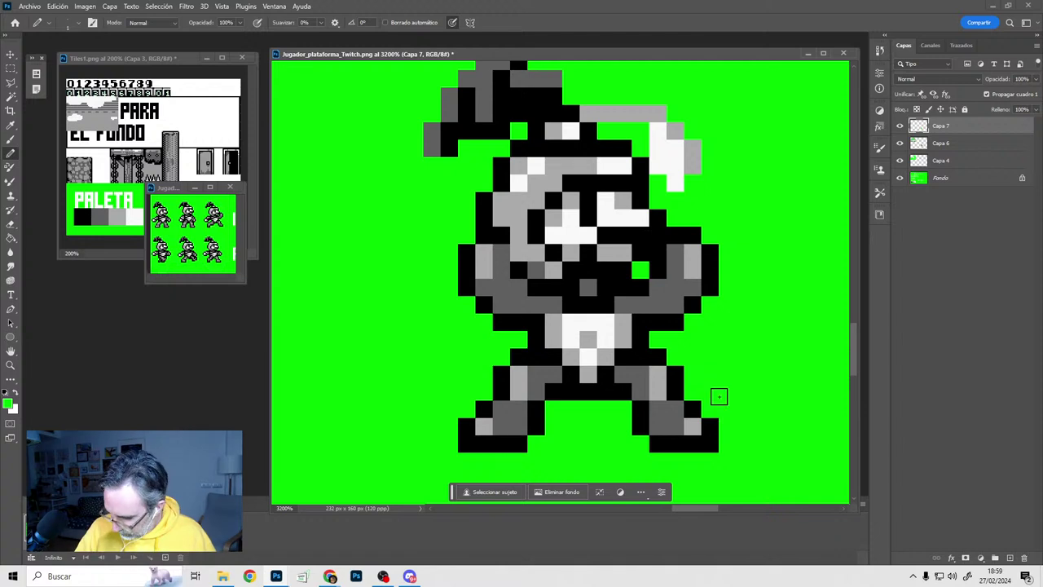
drag(743, 260, 726, 332)
Trim the back of the helmet with background green and touch up its black edge
drag(690, 268, 682, 229)
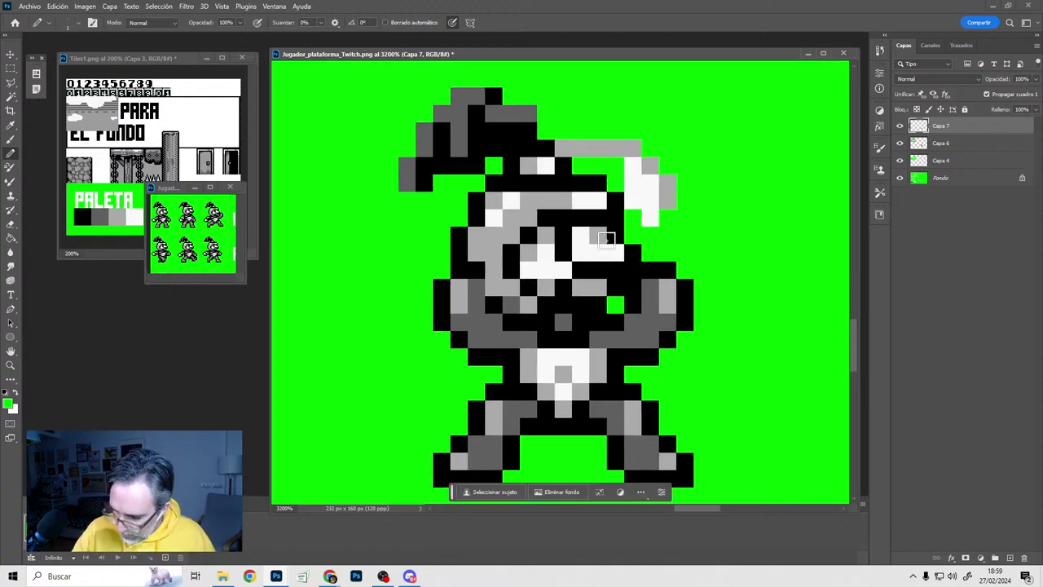
mouse_move(459, 234)
mouse_down()
mouse_move(460, 253)
mouse_move(494, 234)
mouse_move(473, 254)
mouse_up()
alt+click(495, 308)
click(494, 287)
alt+click(460, 220)
alt+click(477, 212)
alt+click(461, 252)
Erase the plume and the sword fragment around the helmet with green, using a larger pencil
mouse_move(492, 184)
mouse_down()
mouse_move(512, 168)
mouse_move(573, 167)
mouse_move(571, 112)
mouse_move(559, 105)
mouse_move(668, 182)
mouse_up()
key(])
key(])
key(])
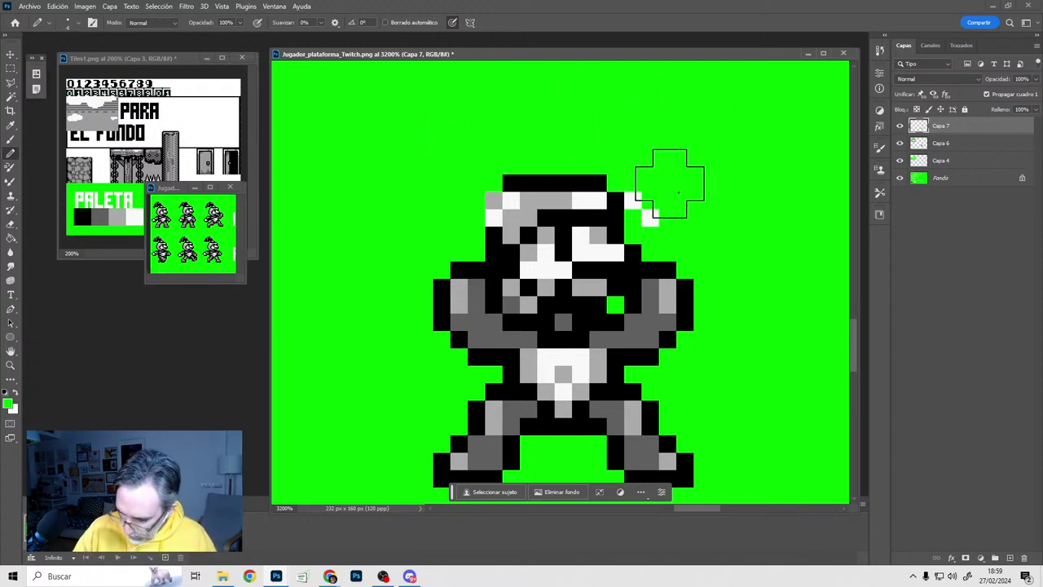
drag(707, 220, 660, 207)
Return to the one-pixel pencil, outline a rounded front-facing head in black and fill it with light grey
key([)
key([)
key([)
alt+click(567, 288)
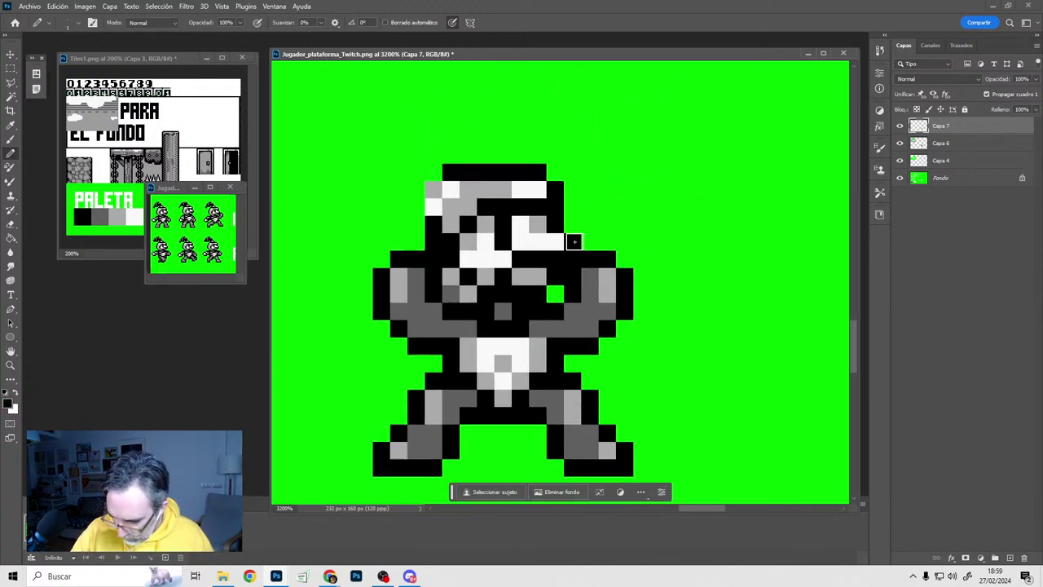
drag(442, 215, 451, 172)
alt+click(503, 189)
mouse_move(521, 189)
mouse_down()
mouse_move(541, 189)
mouse_move(560, 223)
mouse_move(560, 276)
mouse_move(511, 293)
mouse_move(452, 285)
mouse_move(510, 235)
mouse_move(477, 245)
mouse_move(527, 248)
mouse_up()
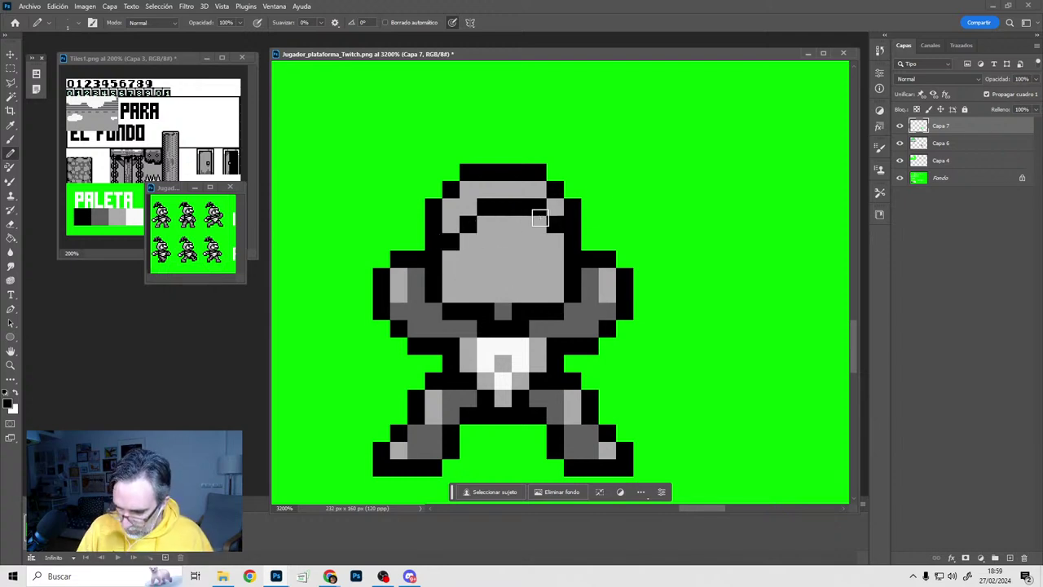
Complete the black band across the helmet and make the light grey face area symmetrical
click(471, 206)
click(452, 223)
alt+click(462, 249)
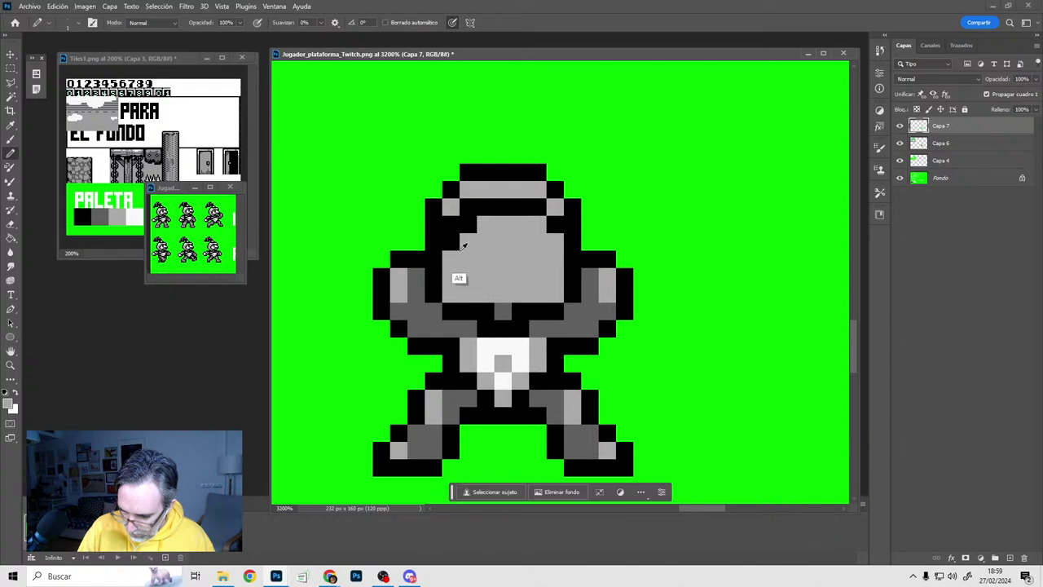
drag(453, 244, 472, 228)
alt+click(489, 295)
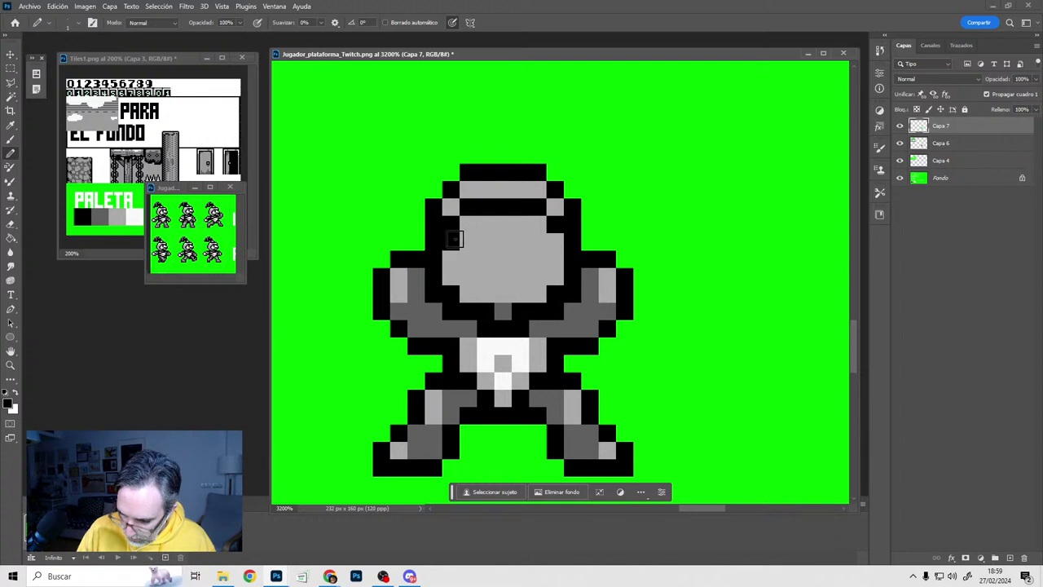
key(ctrl)
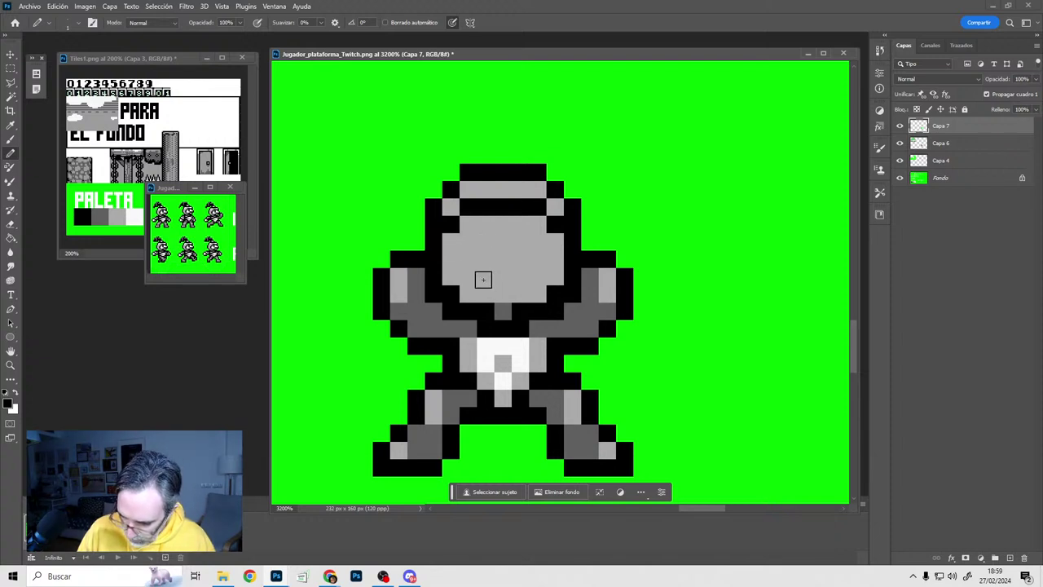
Replace the helmet's black band with light grey and paint a wide black visor opening across the face
mouse_move(483, 274)
mouse_down()
mouse_move(487, 259)
mouse_move(510, 257)
mouse_move(523, 276)
mouse_move(493, 277)
mouse_up()
alt+click(473, 254)
drag(453, 226, 556, 227)
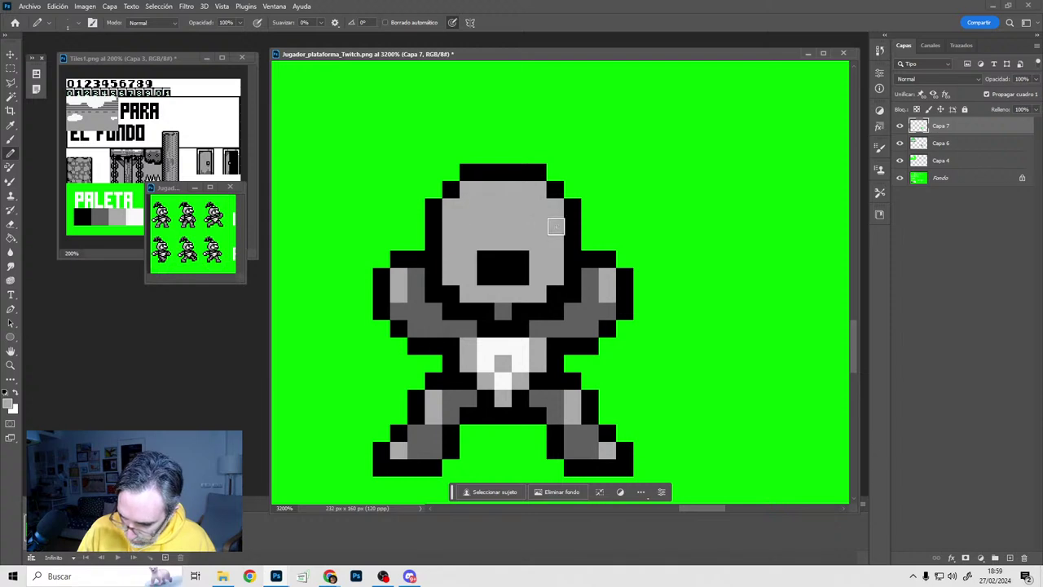
alt+click(506, 263)
mouse_move(479, 277)
mouse_down()
mouse_move(454, 275)
mouse_move(472, 240)
mouse_move(512, 240)
mouse_move(542, 273)
mouse_move(486, 278)
mouse_up()
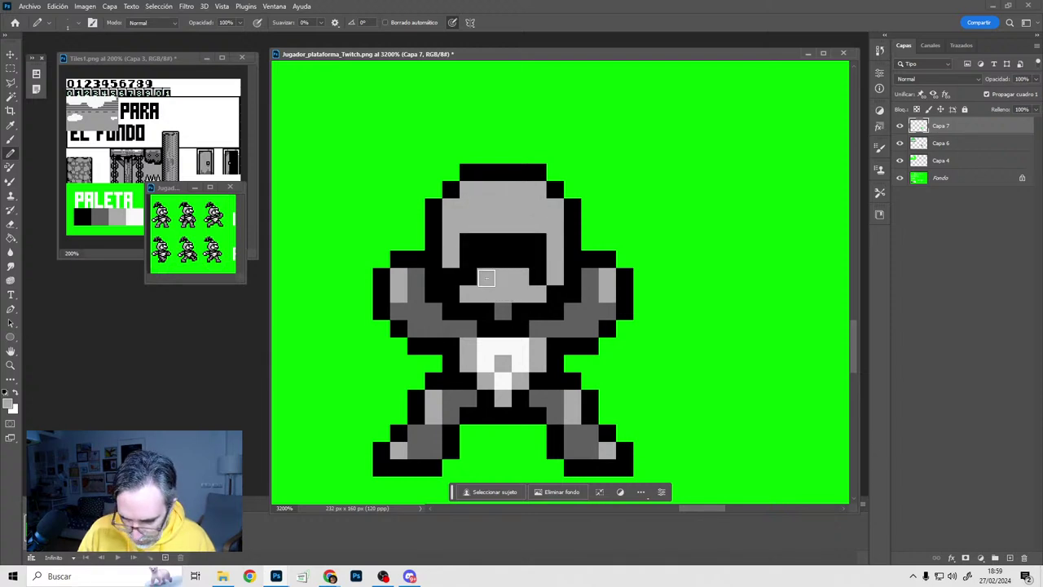
Bring the redrawn MORIR knight into view in the small preview window
click(216, 254)
drag(208, 236, 175, 215)
mouse_move(226, 237)
mouse_down()
mouse_move(198, 231)
mouse_move(224, 222)
mouse_up()
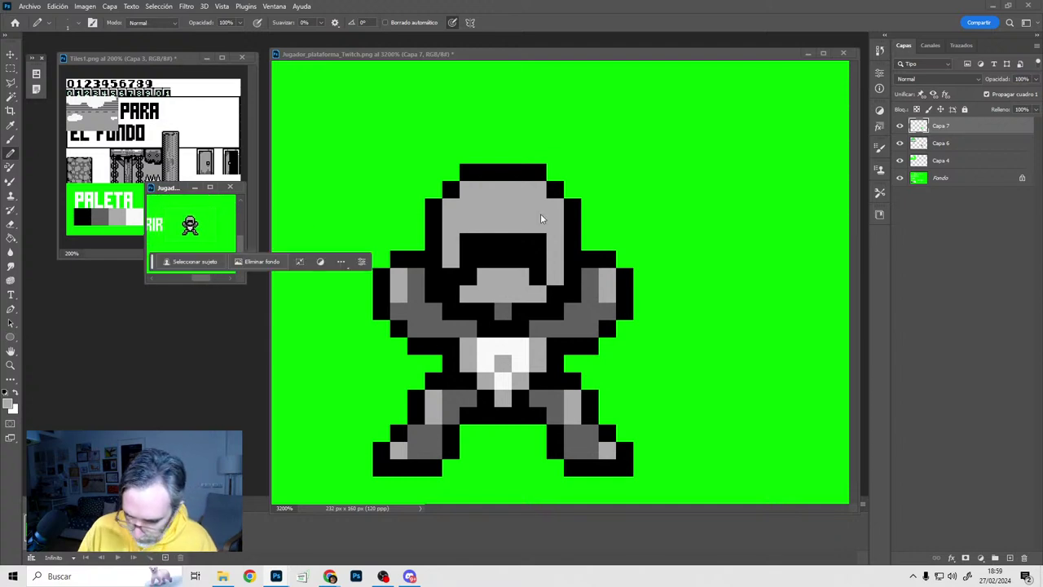
Reduce the visor to a black rectangle and blacken the helmet top around a central light grey ridge
click(465, 278)
click(466, 277)
click(536, 278)
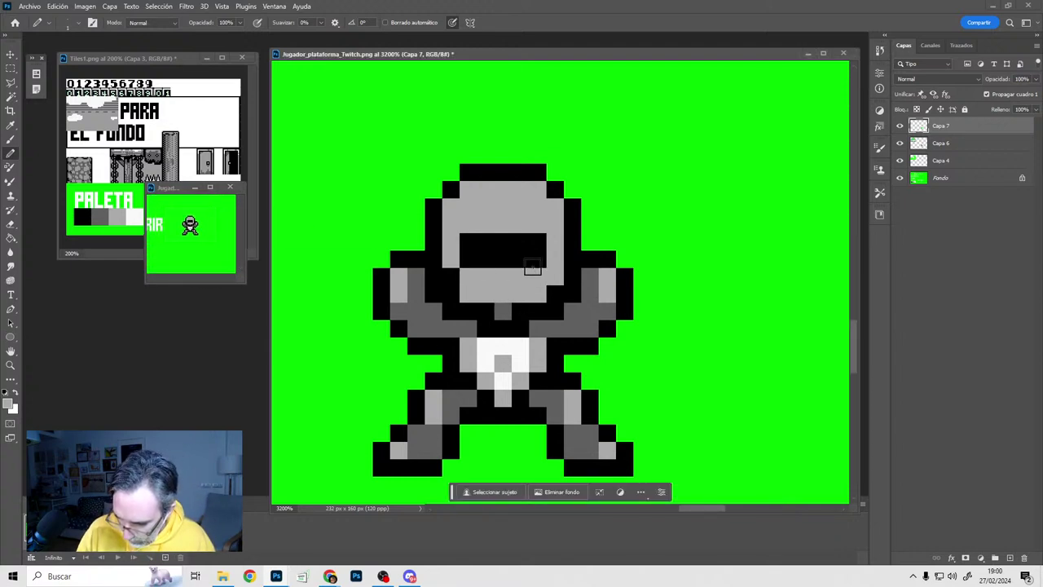
alt+click(505, 263)
click(478, 188)
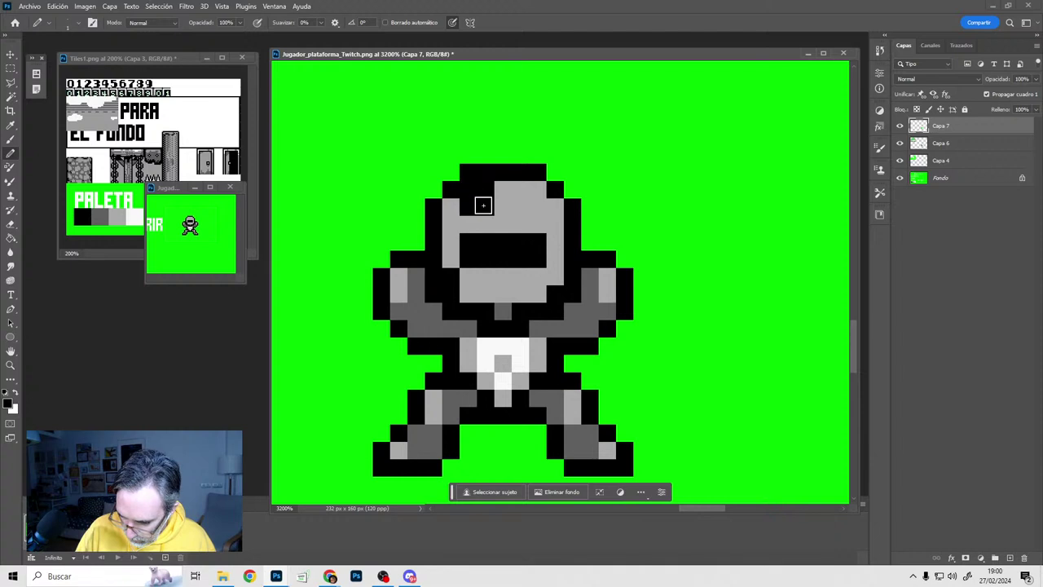
drag(523, 187, 535, 193)
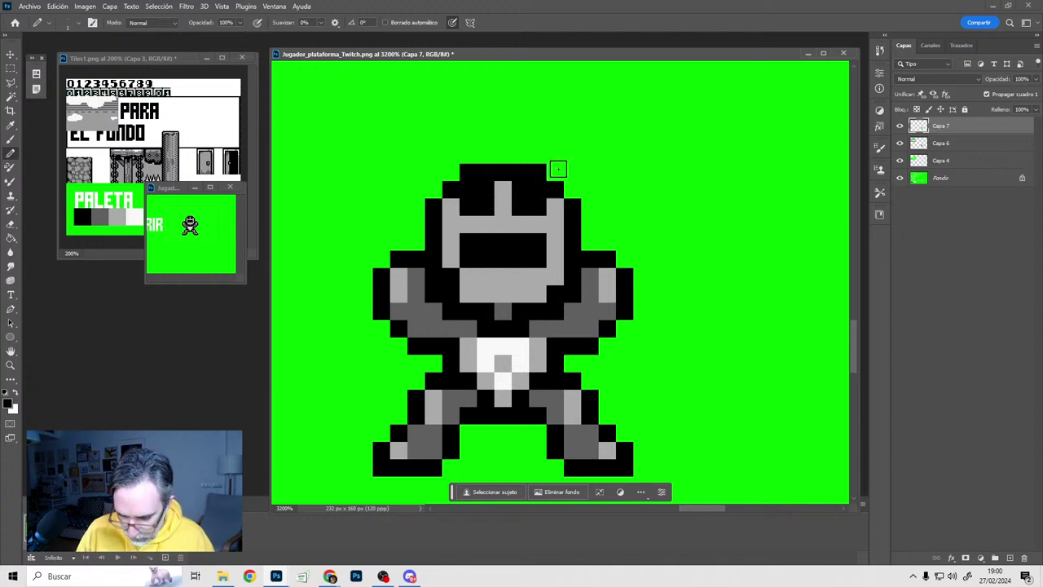
Enlarge the small preview window and frame the MORIR knight beside the walking sprites
drag(567, 261, 589, 255)
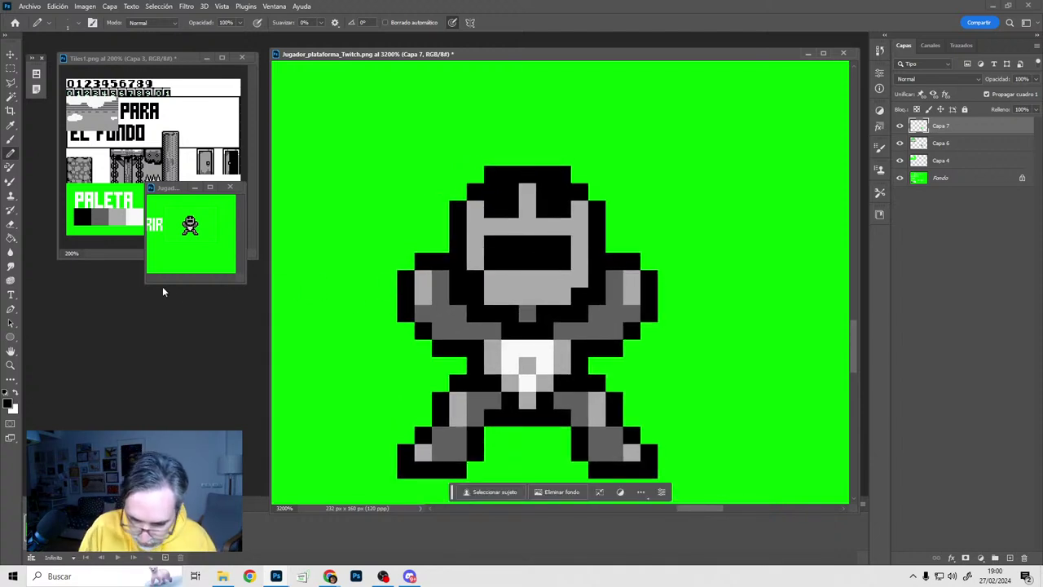
drag(145, 279, 55, 287)
drag(111, 222, 210, 255)
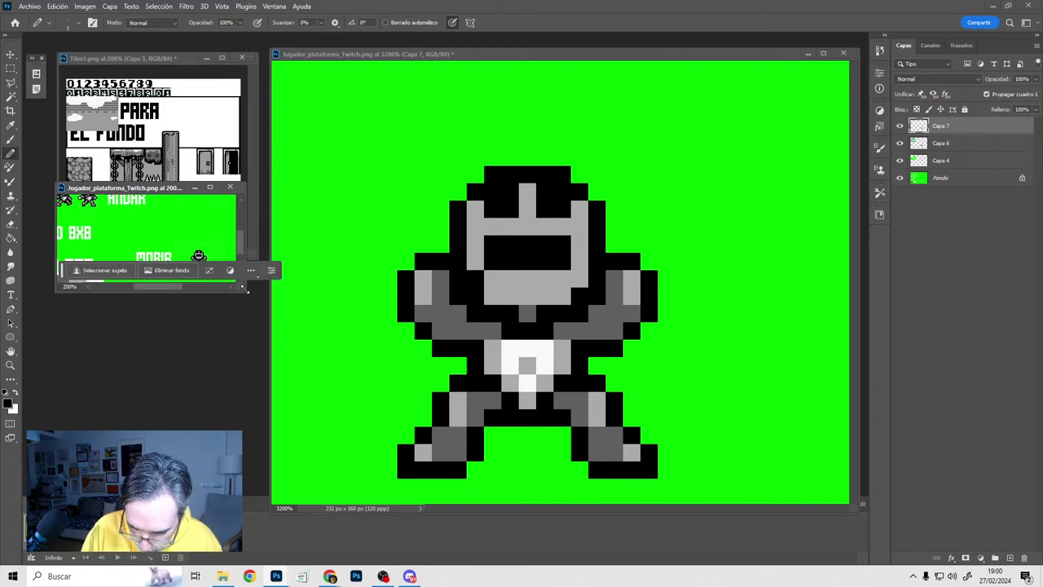
drag(243, 289, 262, 326)
drag(168, 228, 189, 250)
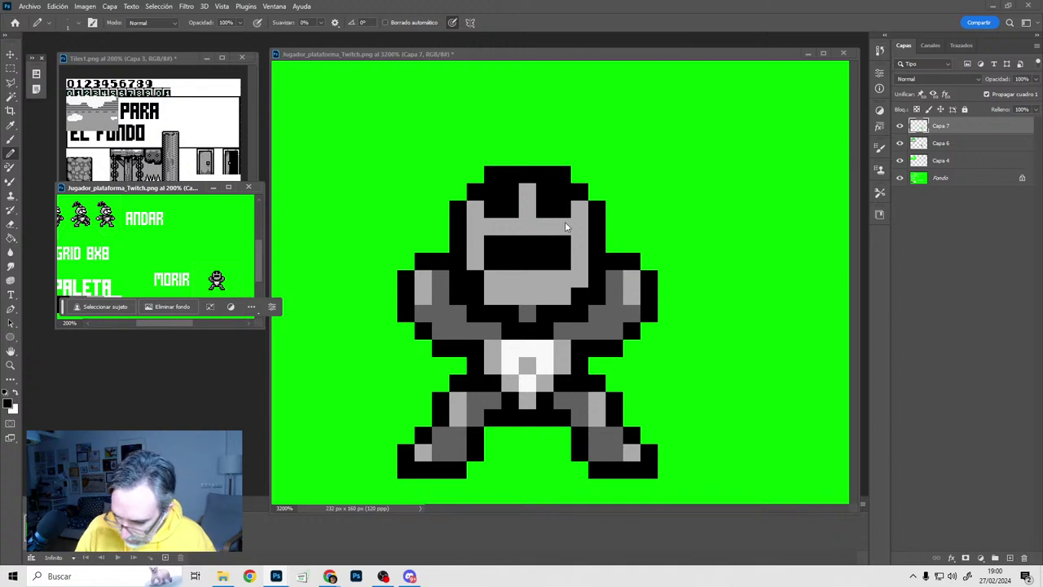
Widen the grey forehead, blacken the central ridge and cover the visor opening with light grey
key(alt)
click(512, 230)
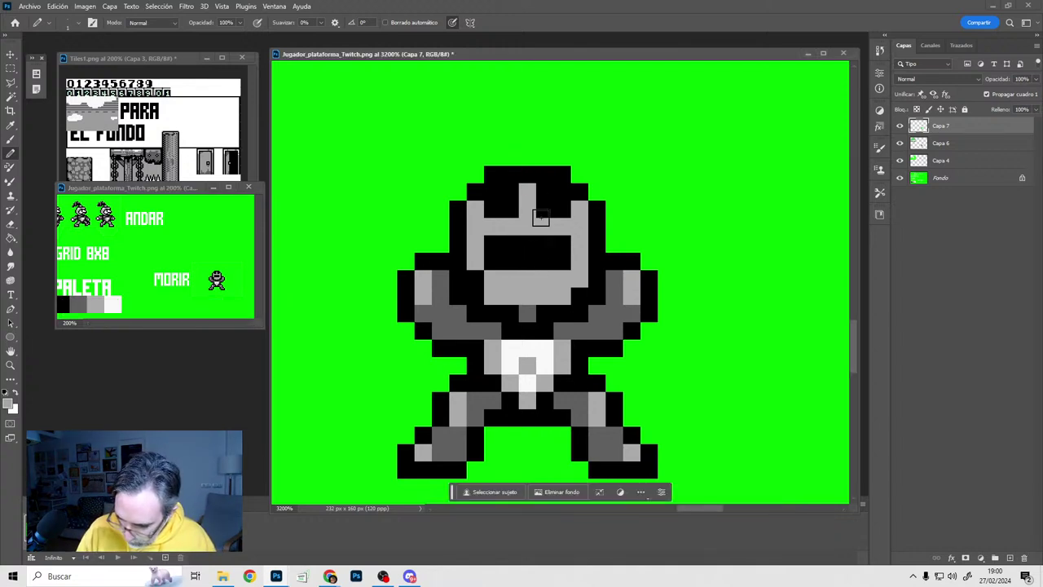
drag(509, 216, 541, 218)
alt+click(558, 191)
click(520, 194)
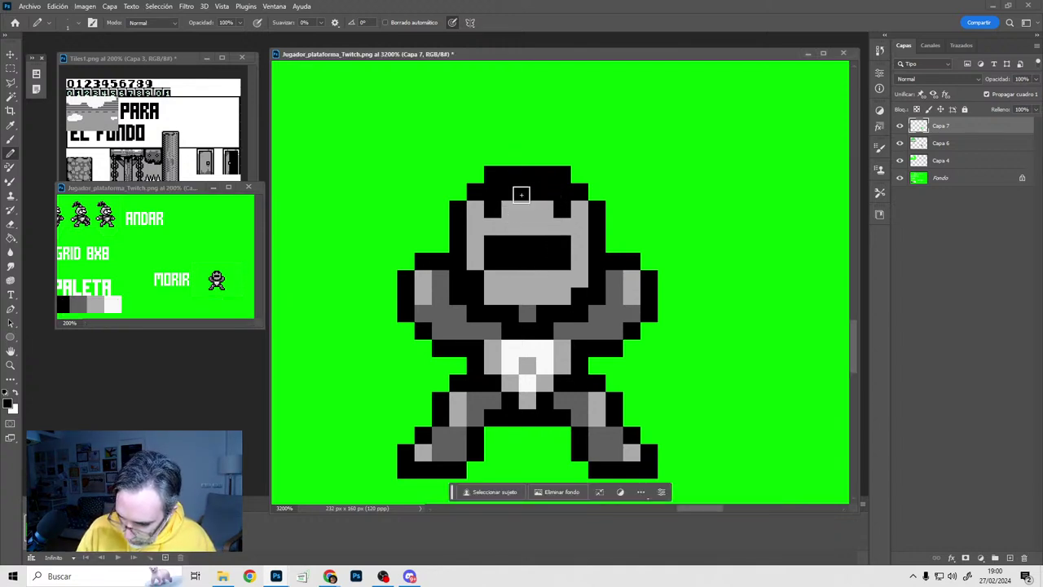
alt+click(516, 227)
mouse_move(492, 253)
mouse_down()
mouse_move(559, 252)
mouse_move(531, 256)
mouse_up()
Undo the misplaced black pixel and paint a small black U shape in the lower centre of the face
alt+click(499, 211)
click(509, 243)
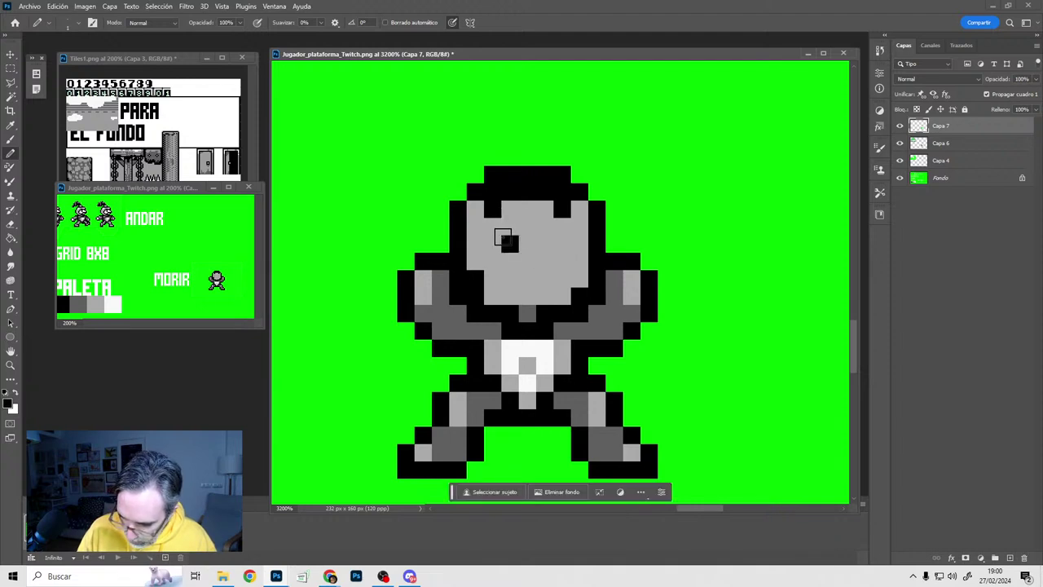
key(ctrl+z)
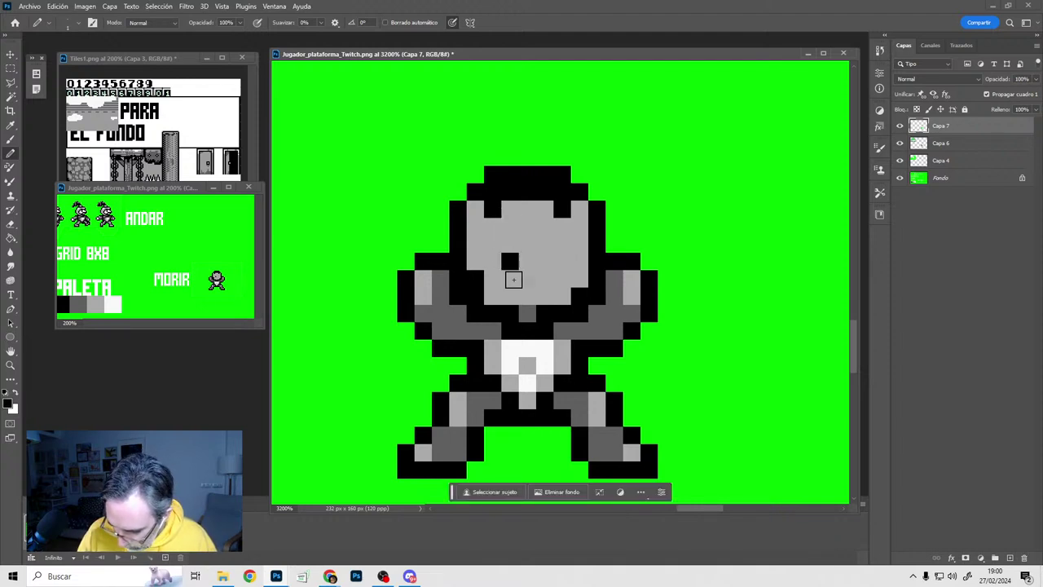
mouse_move(528, 280)
mouse_down()
mouse_move(509, 280)
mouse_move(544, 281)
mouse_move(544, 261)
mouse_up()
Fill the forehead notches with grey, then paint a light grey helmet band with a black line beneath it
alt+click(506, 210)
drag(494, 211, 579, 210)
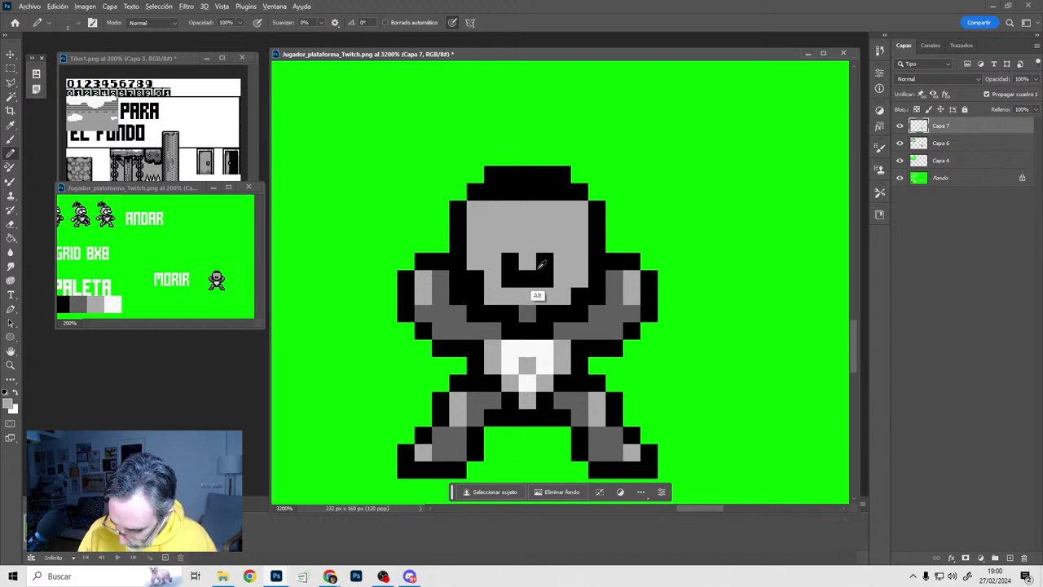
mouse_move(492, 192)
mouse_down()
mouse_move(562, 193)
mouse_move(504, 209)
mouse_up()
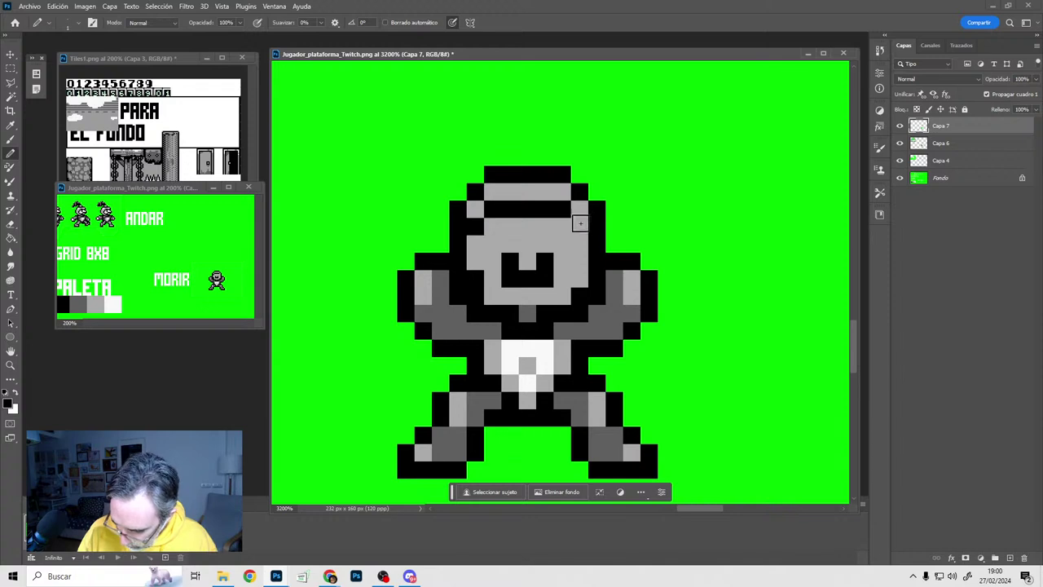
Fill the face with white and shade the lower cheeks dark grey with black edges beside the central black shape
alt+click(542, 363)
mouse_move(492, 260)
mouse_down()
mouse_move(495, 225)
mouse_move(577, 237)
mouse_move(561, 289)
mouse_move(492, 283)
mouse_move(477, 244)
mouse_up()
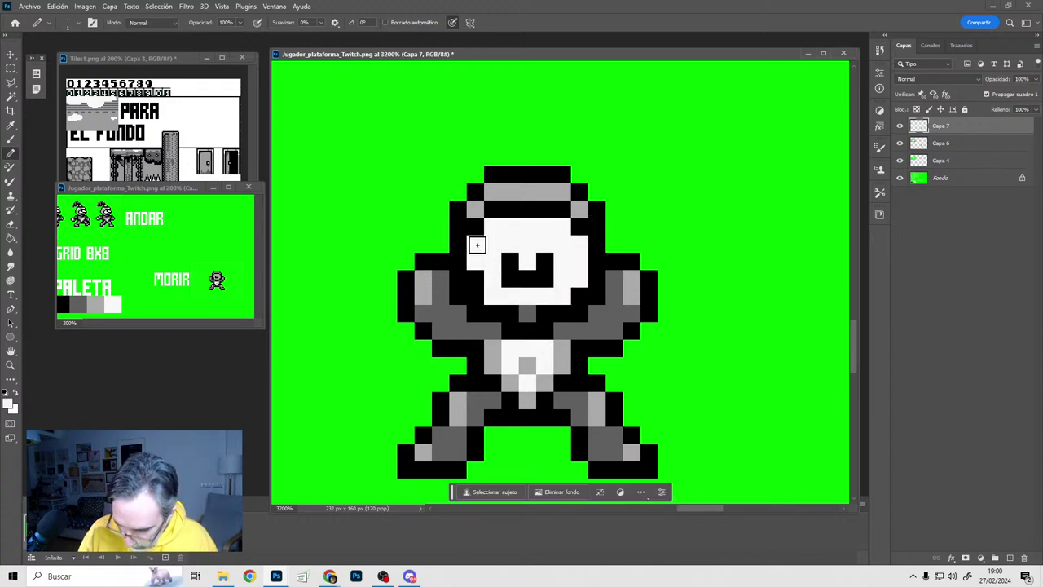
alt+click(545, 274)
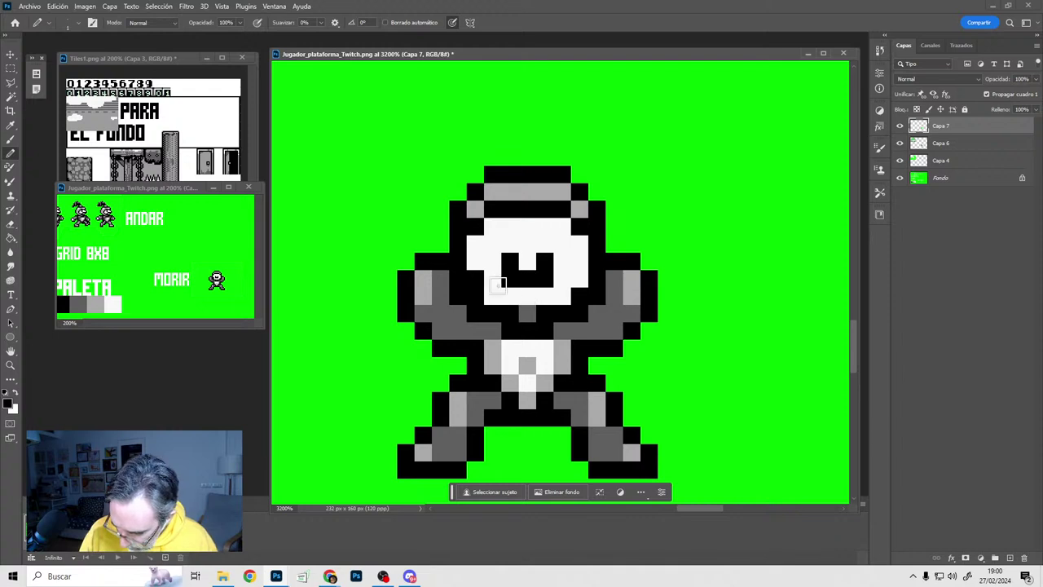
drag(493, 294, 493, 277)
mouse_move(563, 277)
mouse_down()
mouse_move(563, 294)
mouse_move(547, 278)
mouse_up()
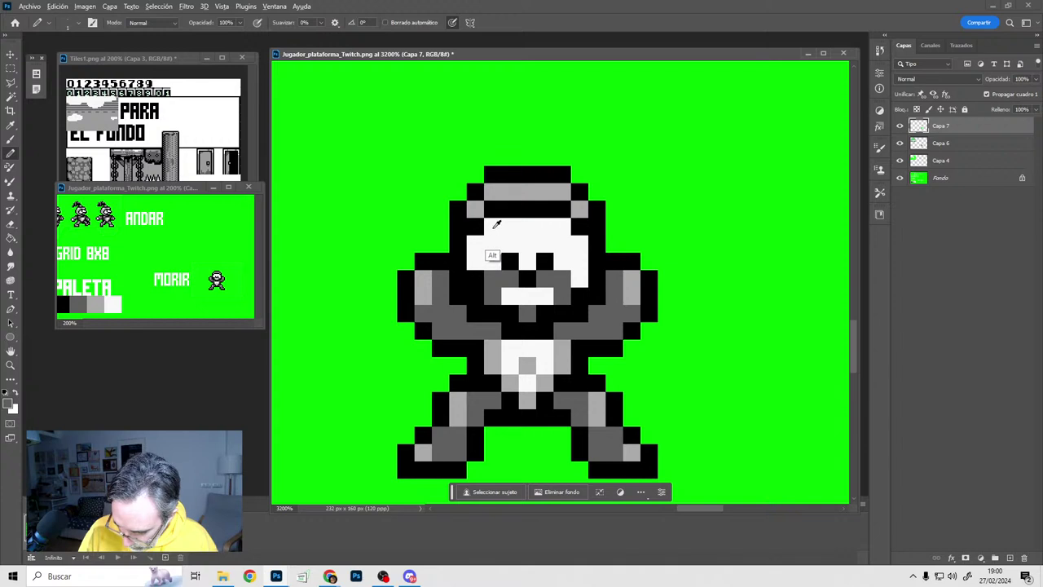
Paint matching black pixels around both eye areas of the white face
click(492, 243)
click(510, 226)
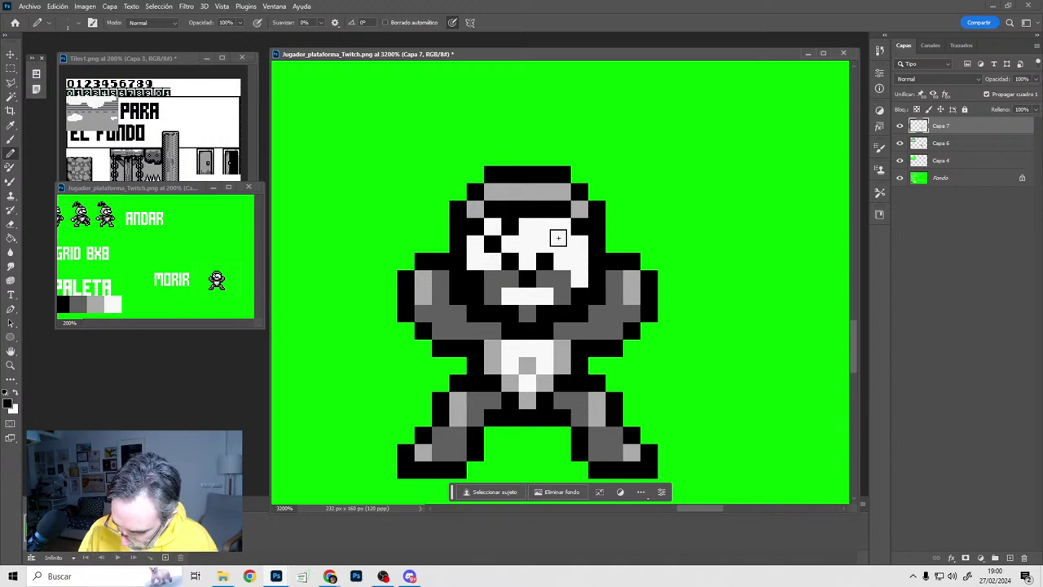
click(563, 242)
click(561, 214)
Extend both white eyes upward through the helmet's black line and blacken the outer ends of the grey band
alt+click(578, 222)
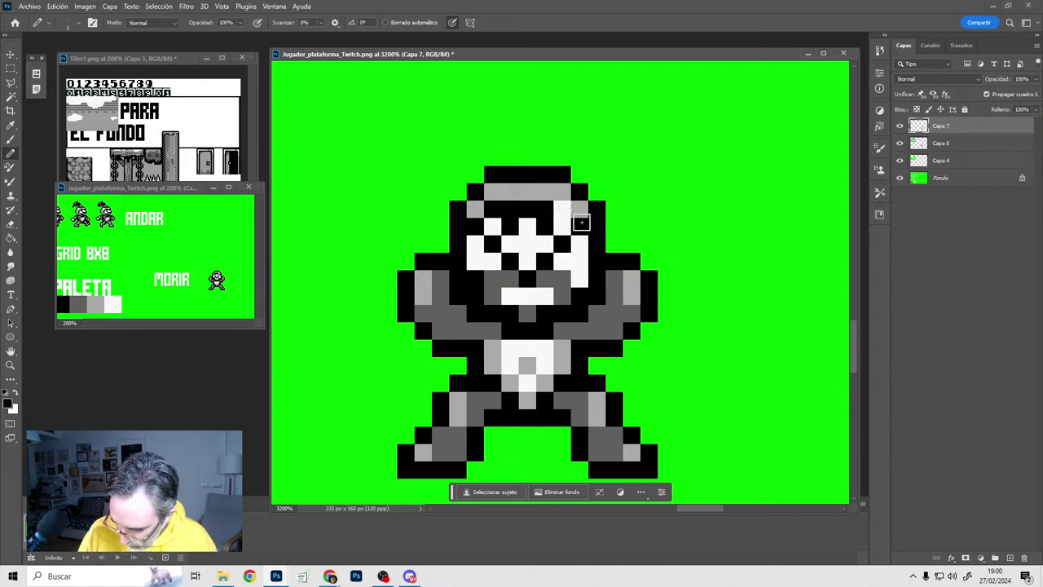
click(579, 210)
click(562, 193)
alt+click(492, 254)
click(492, 212)
alt+click(509, 233)
click(492, 192)
click(475, 208)
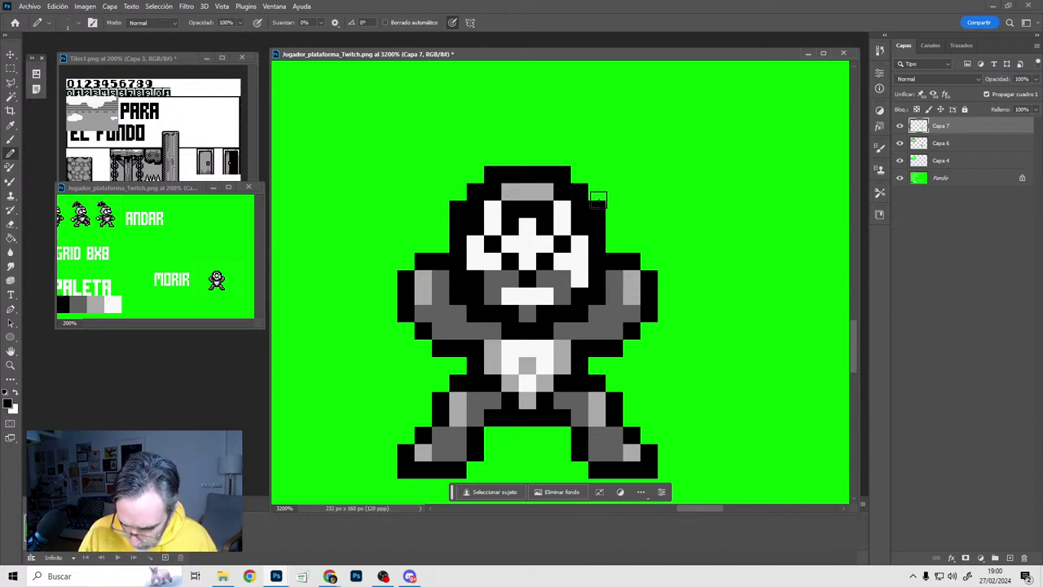
Add light grey shading pixels beside and below both eyes, and extend the shorter white cheek downward to match the other
alt+click(634, 285)
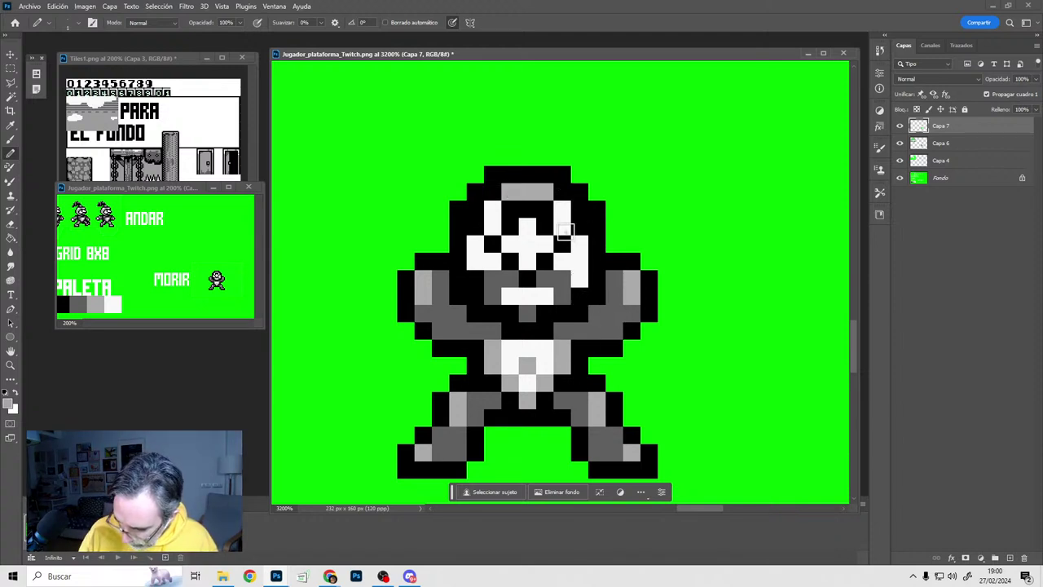
click(578, 243)
click(562, 260)
click(492, 260)
click(475, 243)
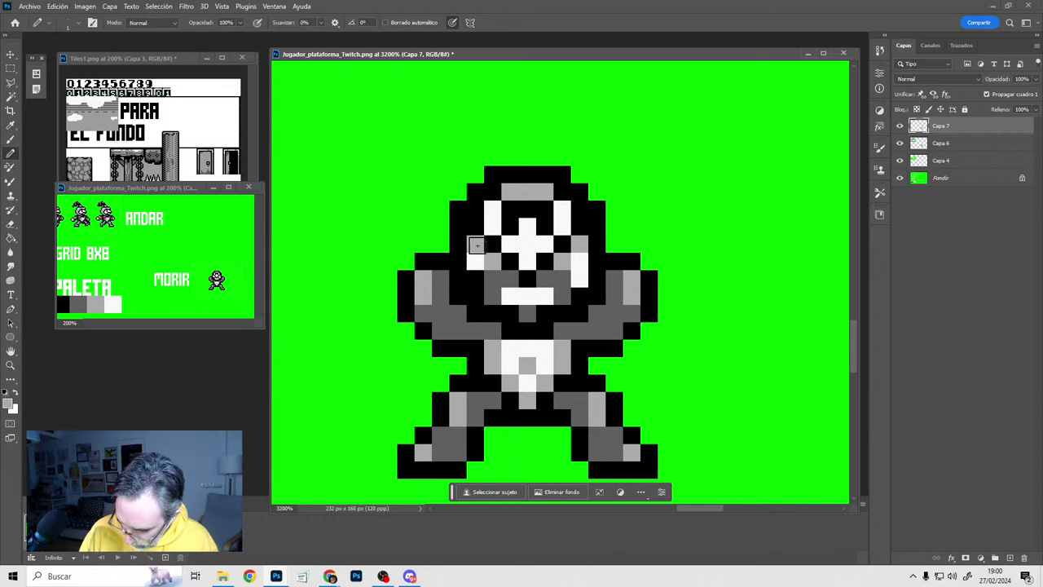
alt+click(549, 298)
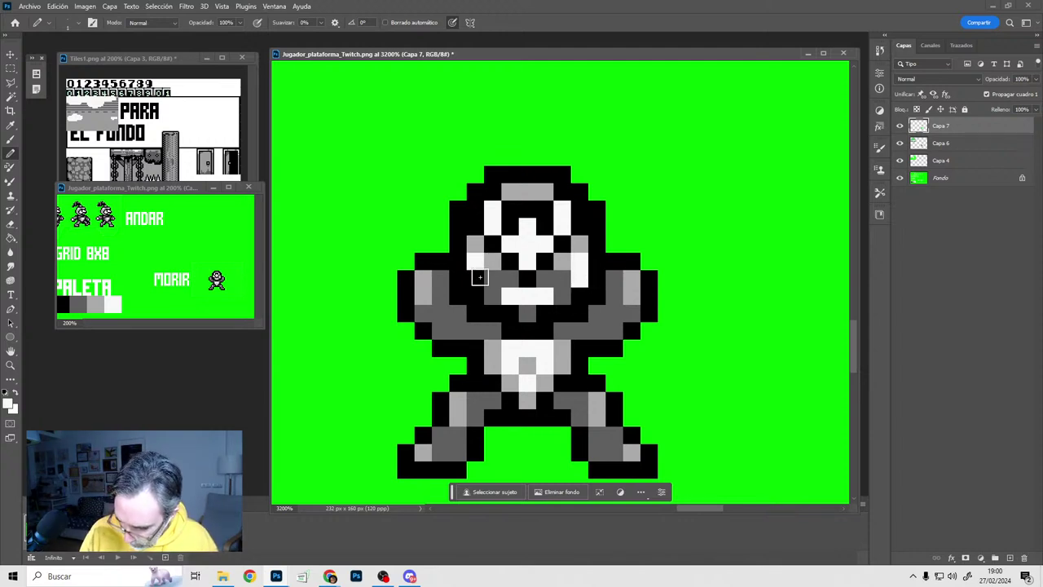
click(477, 278)
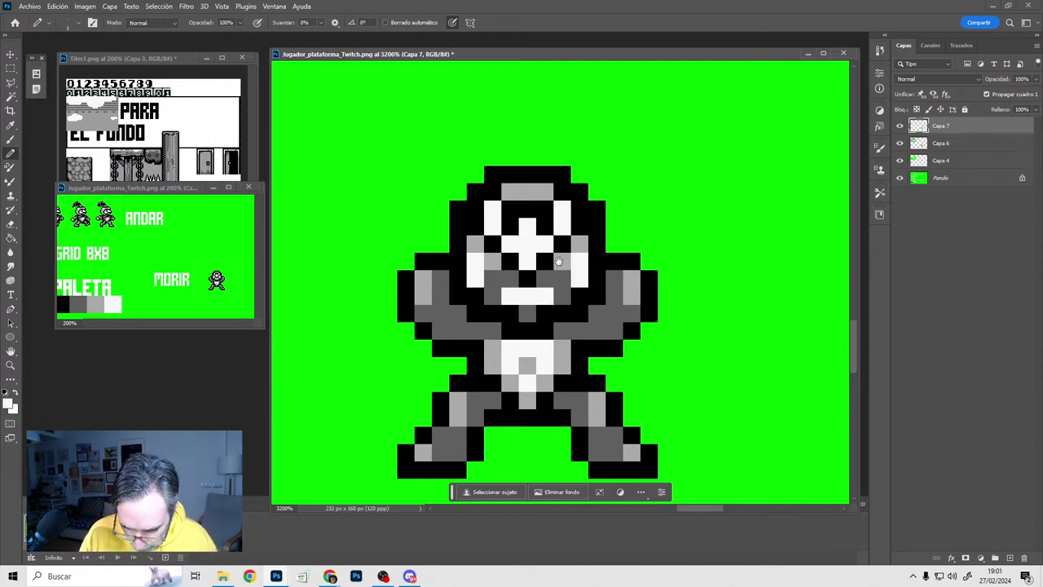
Paint a black, tapering hair tuft on top of the death-pose knight's head, wider at its base
drag(558, 260, 557, 284)
alt+click(519, 178)
click(509, 195)
alt+click(498, 194)
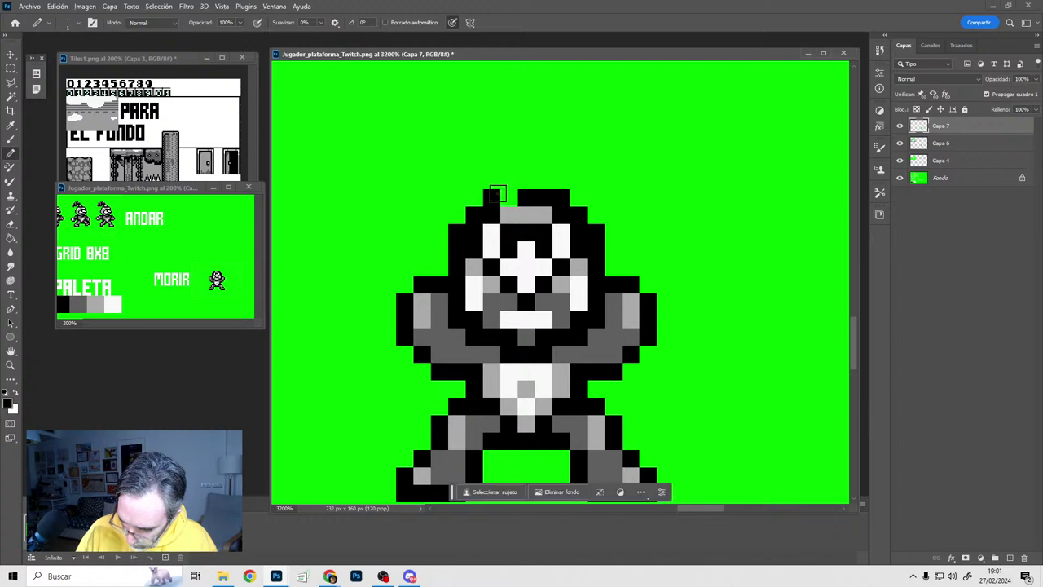
mouse_move(497, 194)
mouse_down()
mouse_move(545, 180)
mouse_move(508, 163)
mouse_move(494, 170)
mouse_move(571, 174)
mouse_up()
click(509, 147)
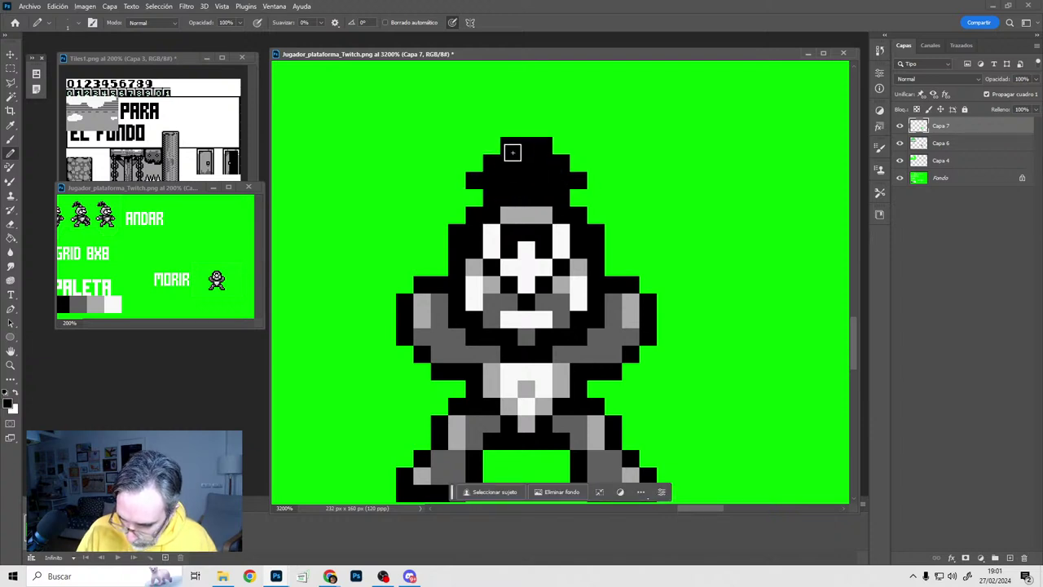
Show the grid and compare the death pose with the original knight by hiding and showing layer Capa 7
key(ctrl+')
alt+scroll(615, 259, down, 2)
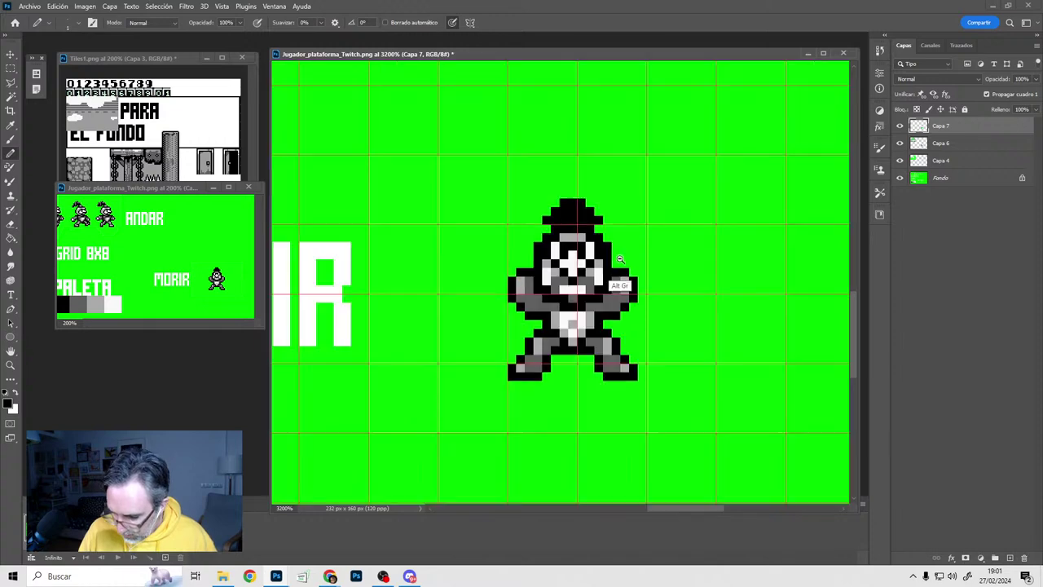
drag(623, 269, 563, 260)
click(899, 126)
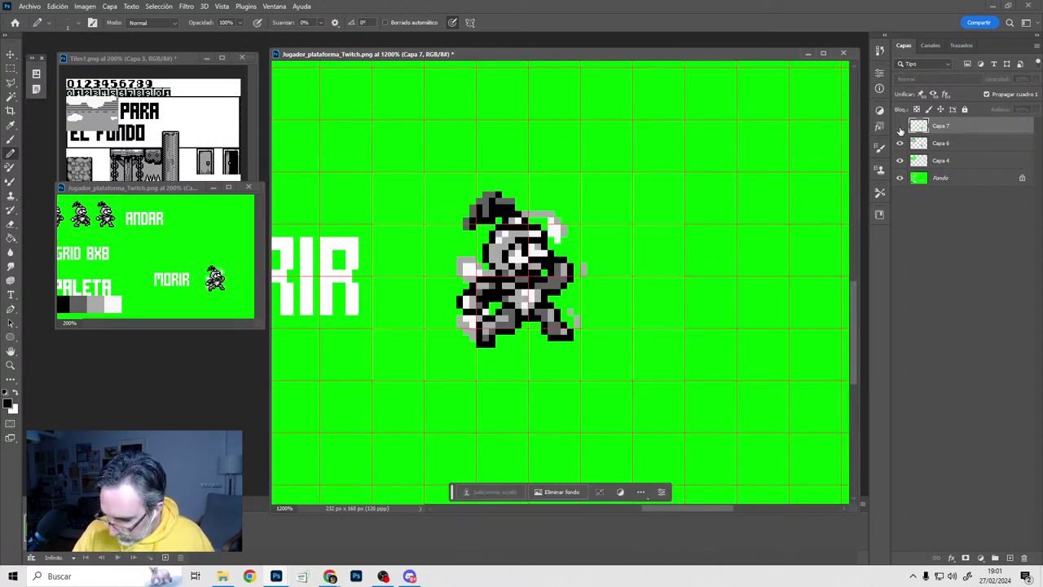
click(899, 127)
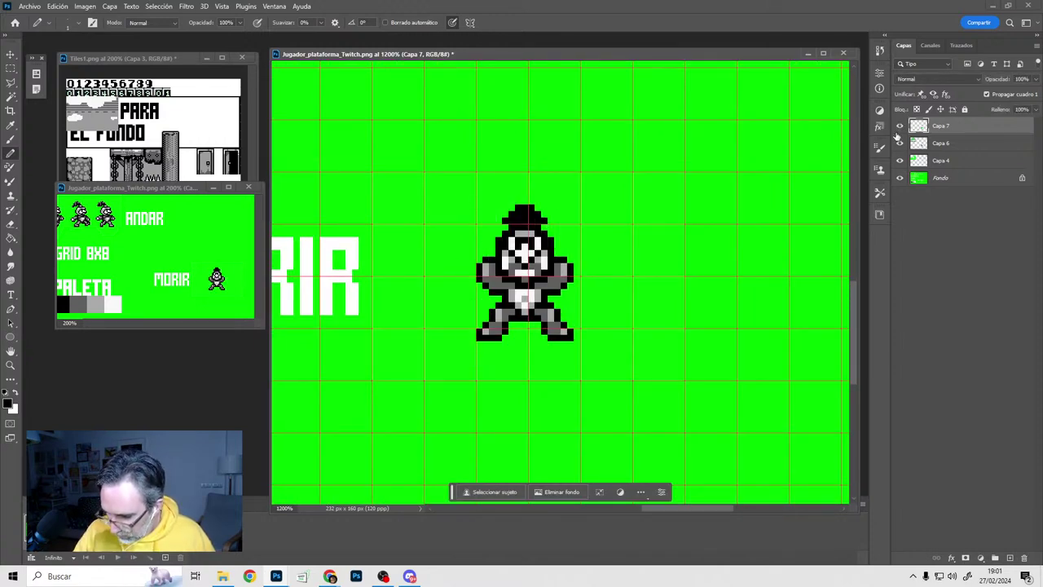
alt+scroll(490, 211, up, 3)
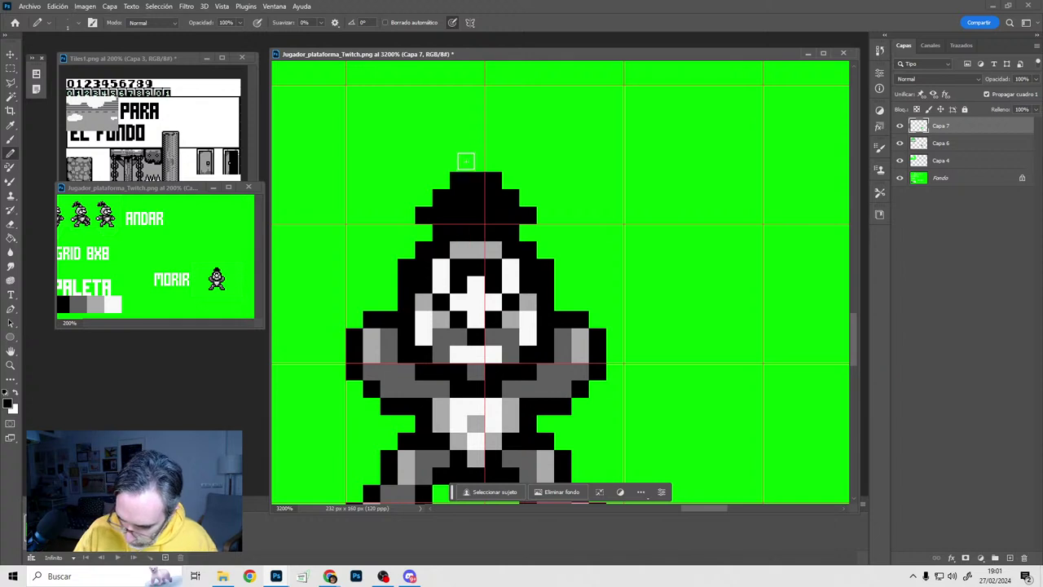
Make the hair tuft taller and fuller in black, with dark grey highlights along its crown and sides
mouse_move(458, 146)
mouse_down()
mouse_move(433, 207)
mouse_move(448, 148)
mouse_move(538, 195)
mouse_move(473, 163)
mouse_move(513, 146)
mouse_move(503, 135)
mouse_move(476, 153)
mouse_up()
click(443, 147)
click(528, 147)
click(544, 164)
click(426, 164)
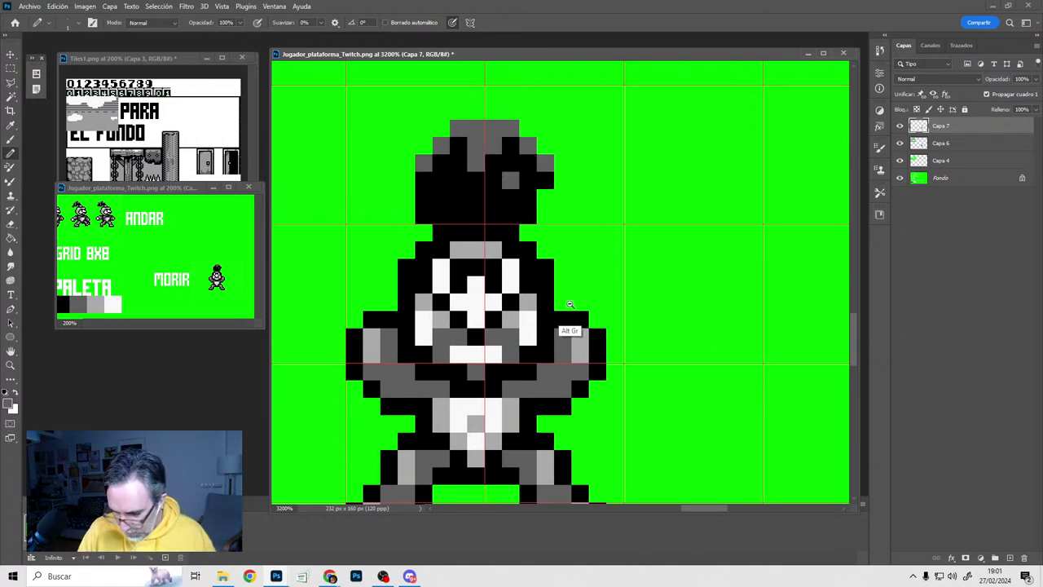
Open green gaps between the head and both raised hands, leaving narrower hands outlined in black
alt+scroll(570, 326, down, 3)
drag(607, 353, 598, 323)
alt+scroll(575, 303, up, 3)
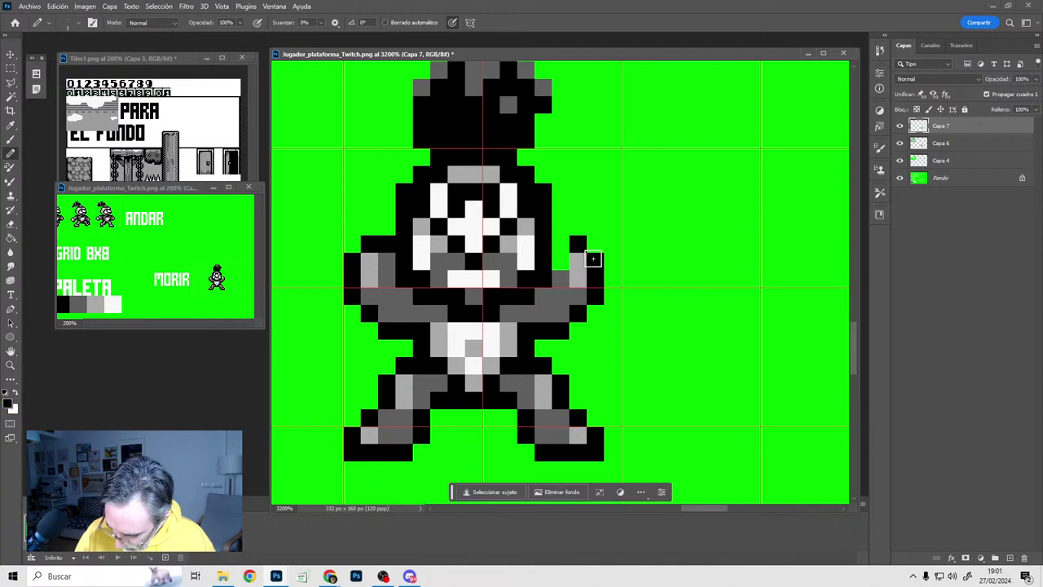
alt+click(575, 248)
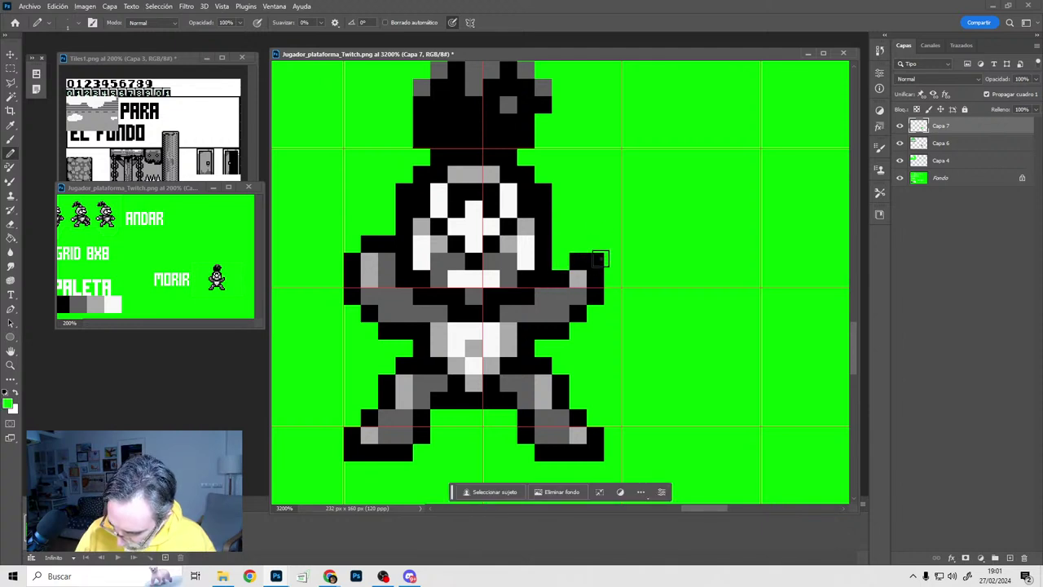
alt+click(389, 223)
click(387, 244)
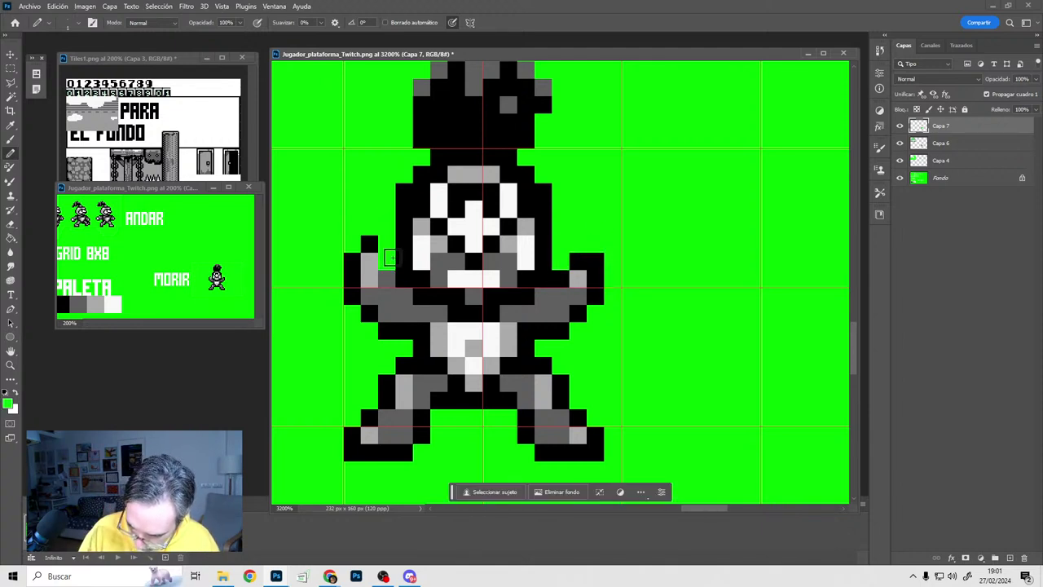
alt+click(400, 242)
click(387, 260)
click(354, 245)
alt+click(384, 235)
click(352, 244)
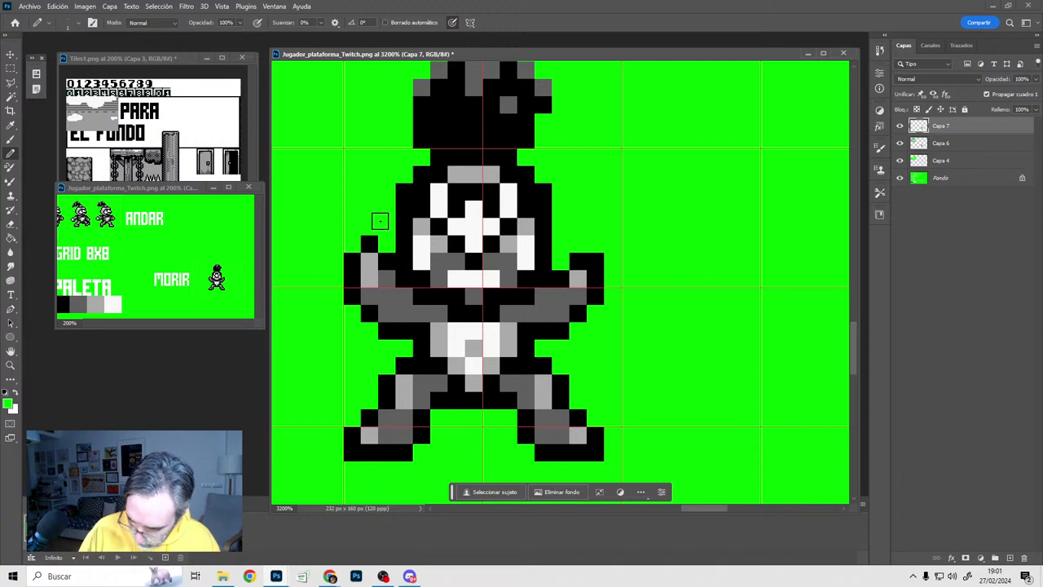
Trim the outer corner of the raised hand opposite the MORIR label and paint a black pixel at both wrists
click(597, 260)
alt+click(561, 281)
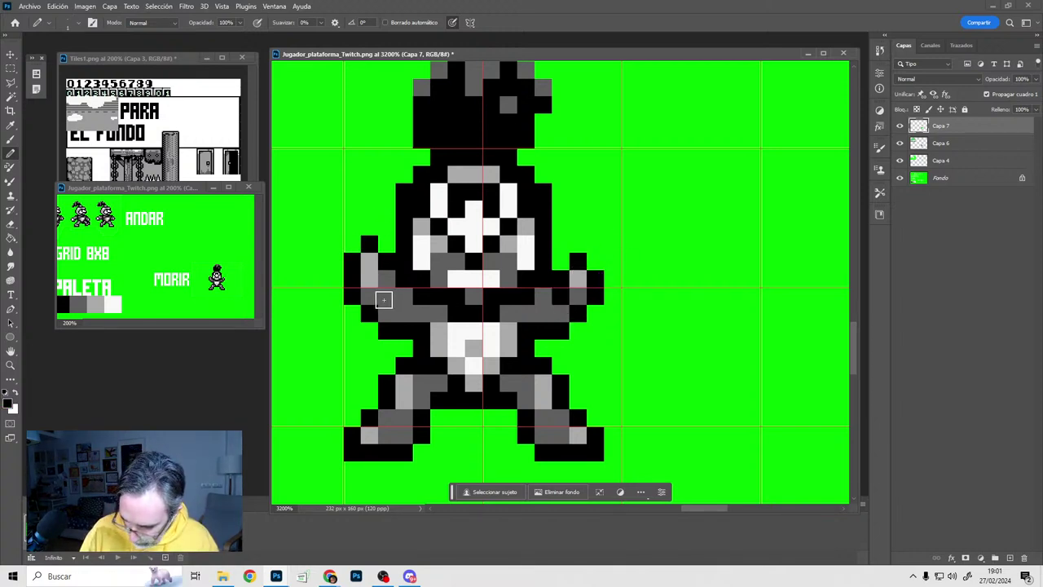
click(381, 301)
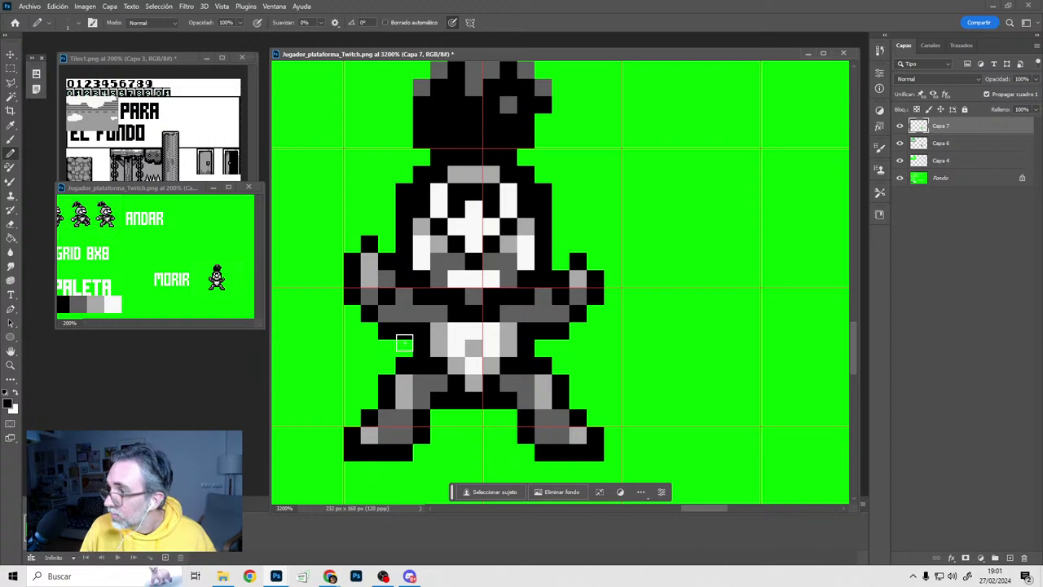
Save a PNG copy over the existing Jugador_plataforma_Twitch.png, using the large file size option
alt+scroll(586, 350, down, 3)
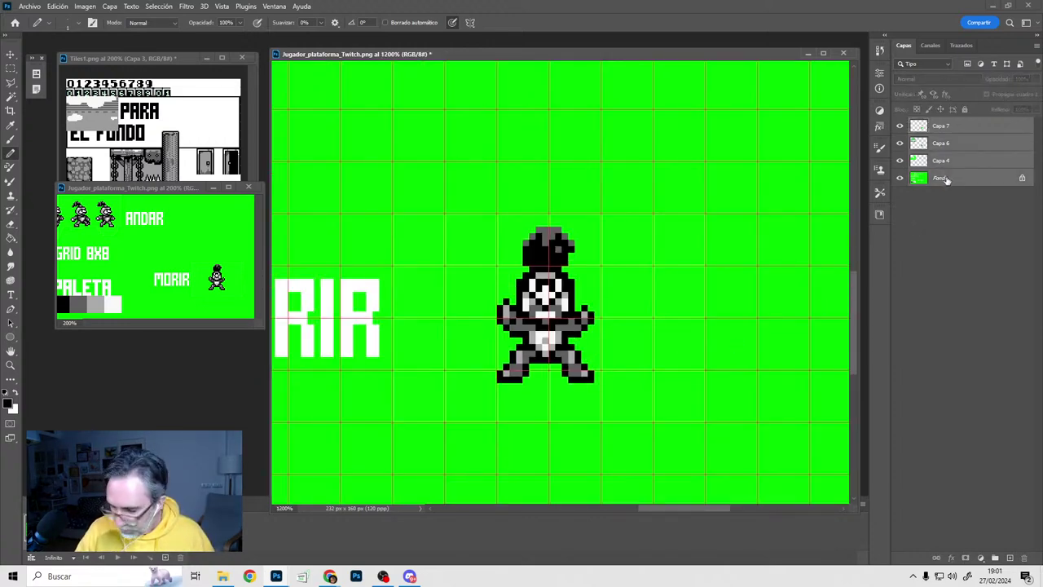
key(ctrl+shift+s)
click(339, 427)
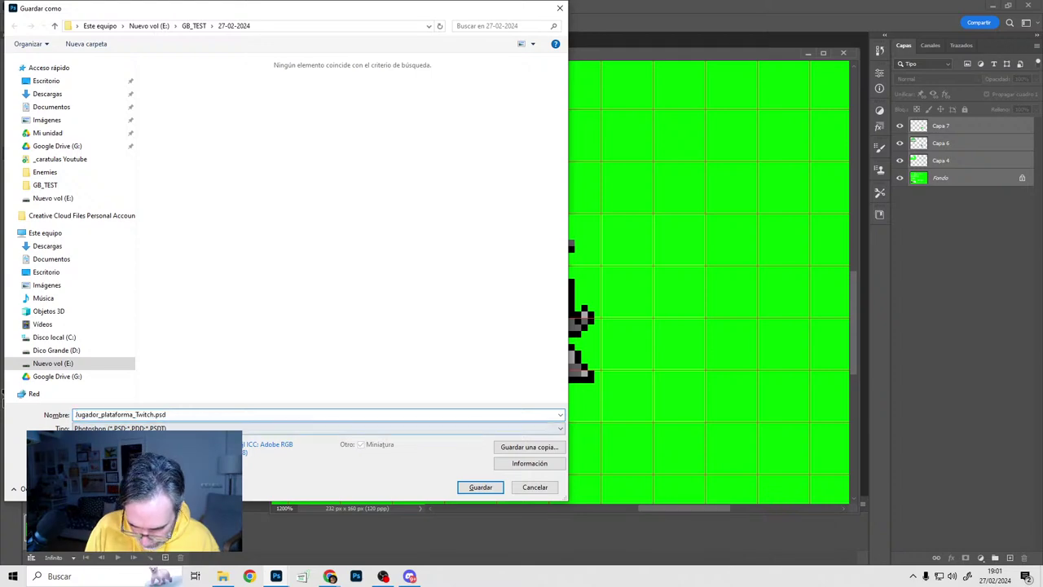
click(324, 372)
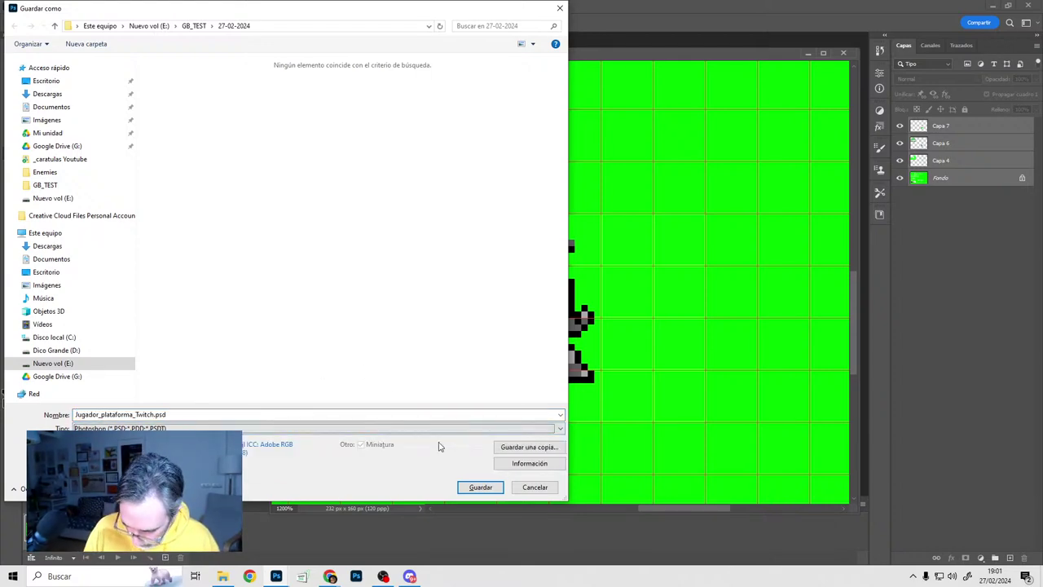
click(526, 447)
click(245, 428)
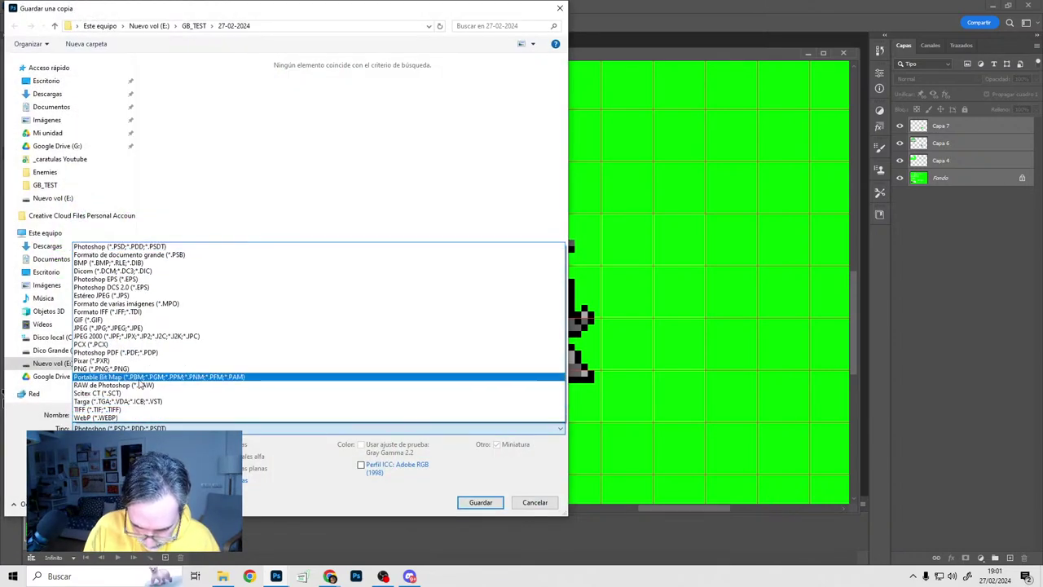
click(203, 380)
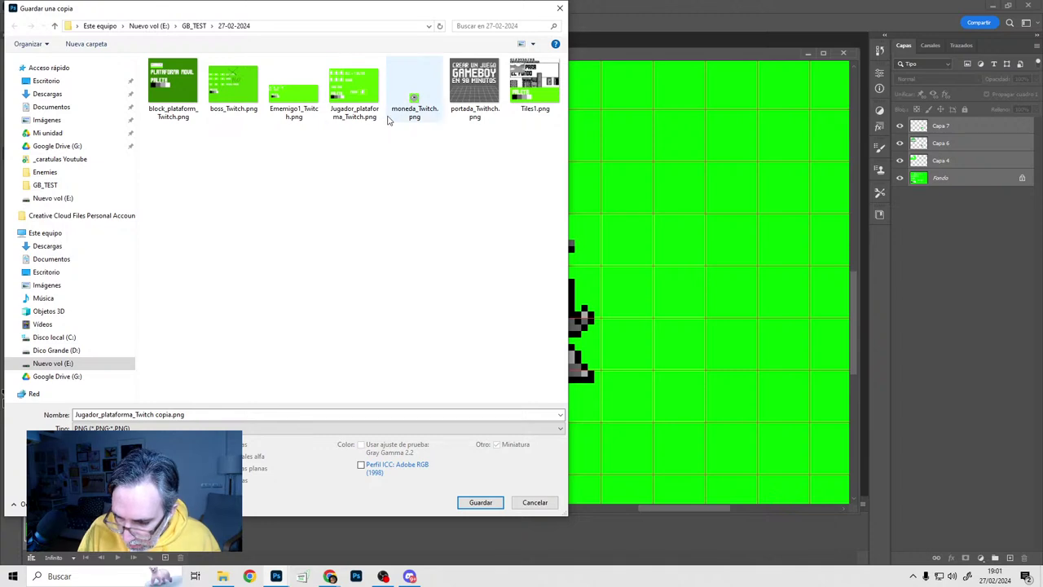
double_click(353, 85)
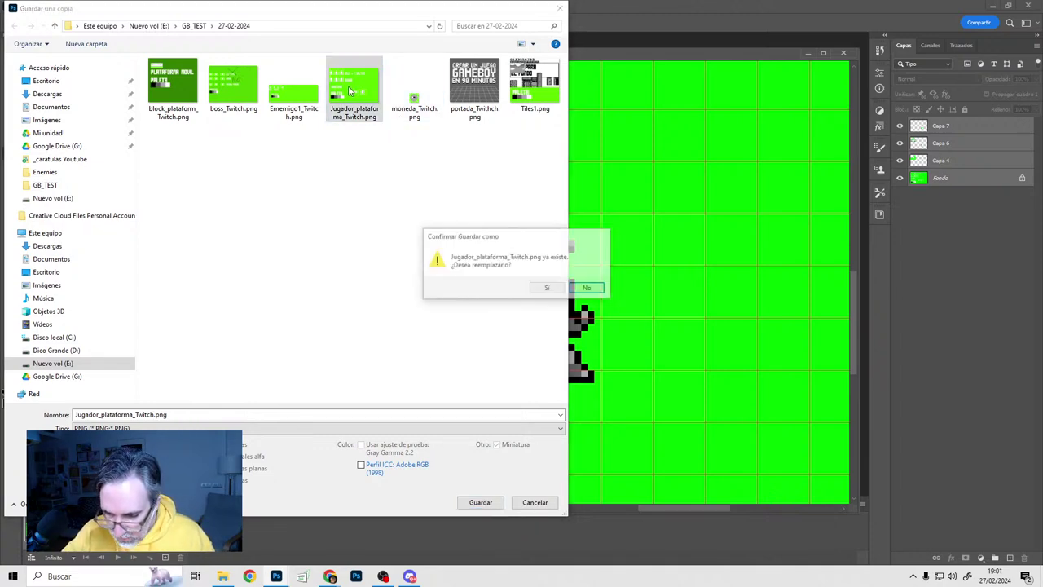
click(547, 288)
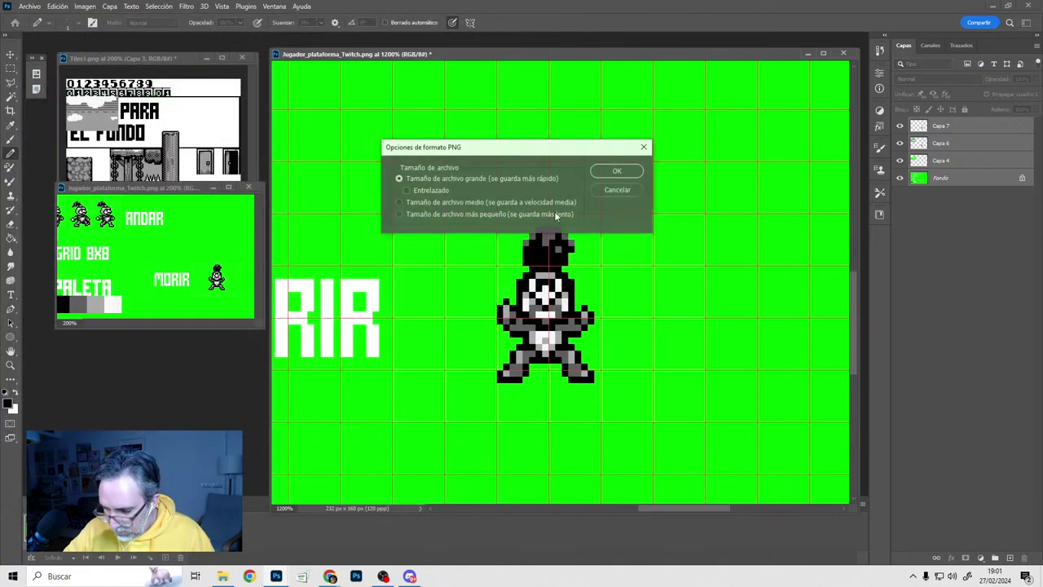
click(614, 172)
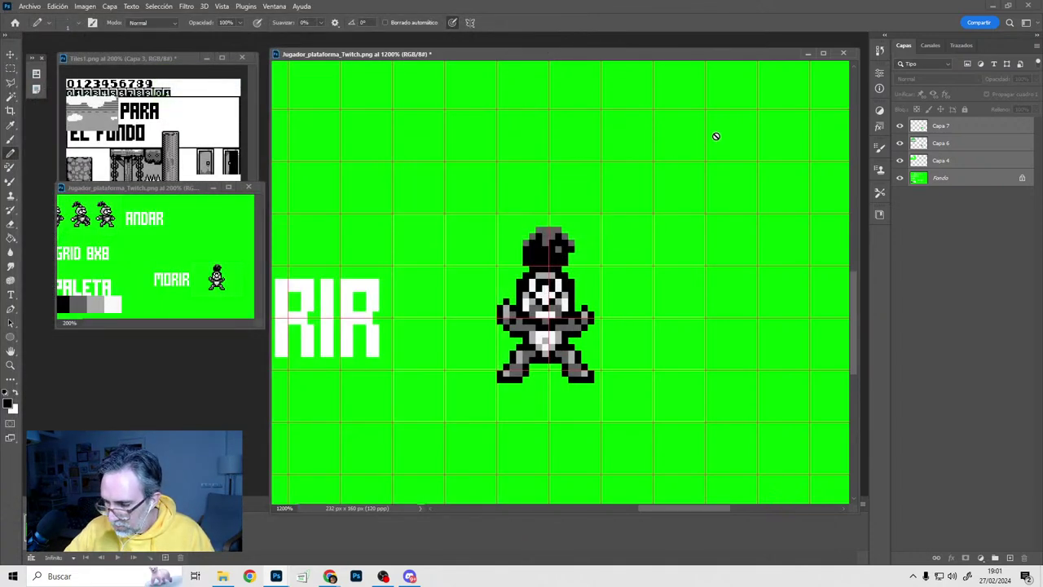
Close the enlarged player sprite window and open Ememigo1_Twitch.png without colour management
click(844, 53)
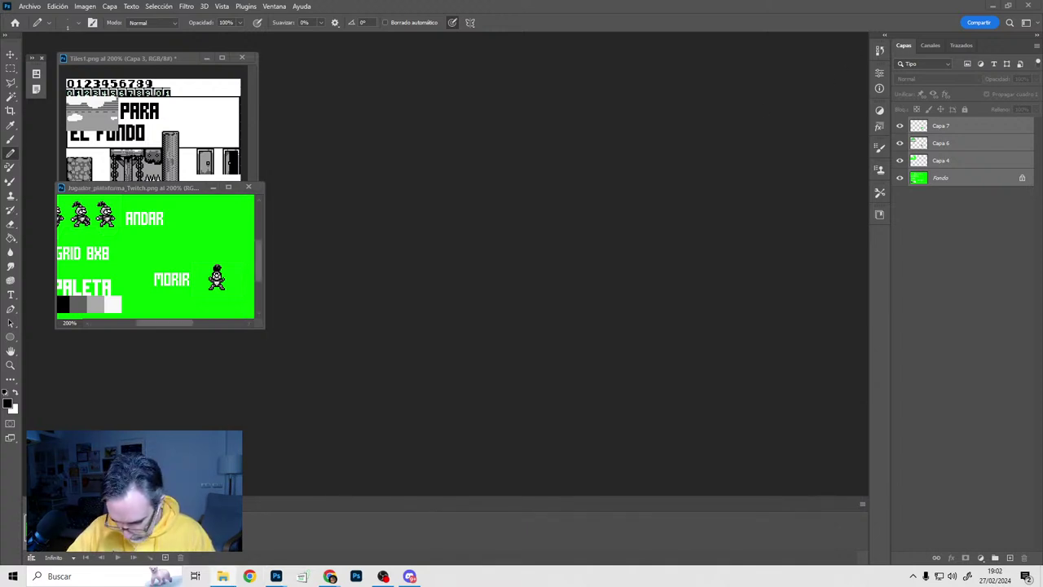
click(410, 578)
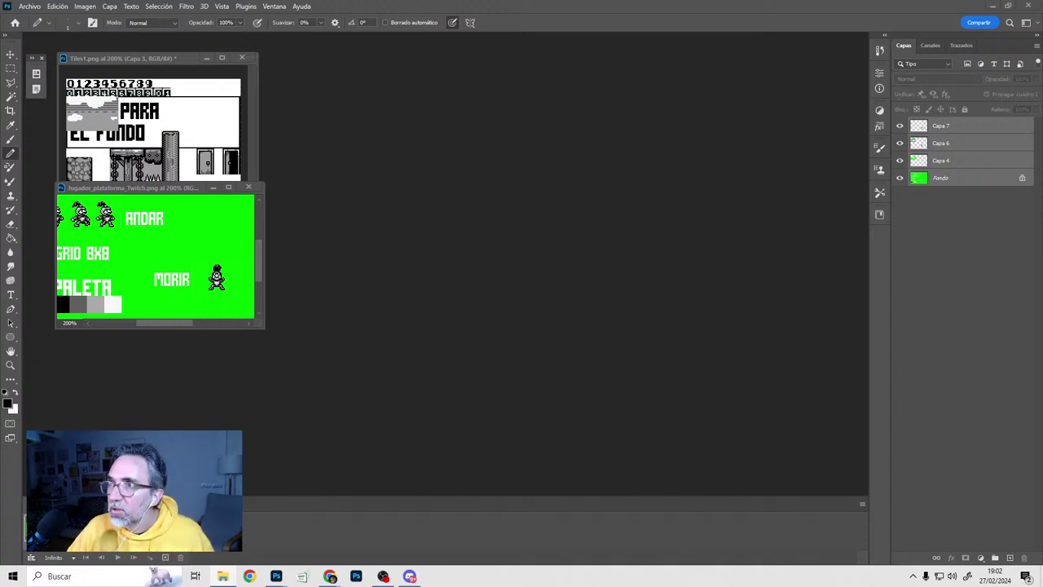
drag(453, 426, 474, 350)
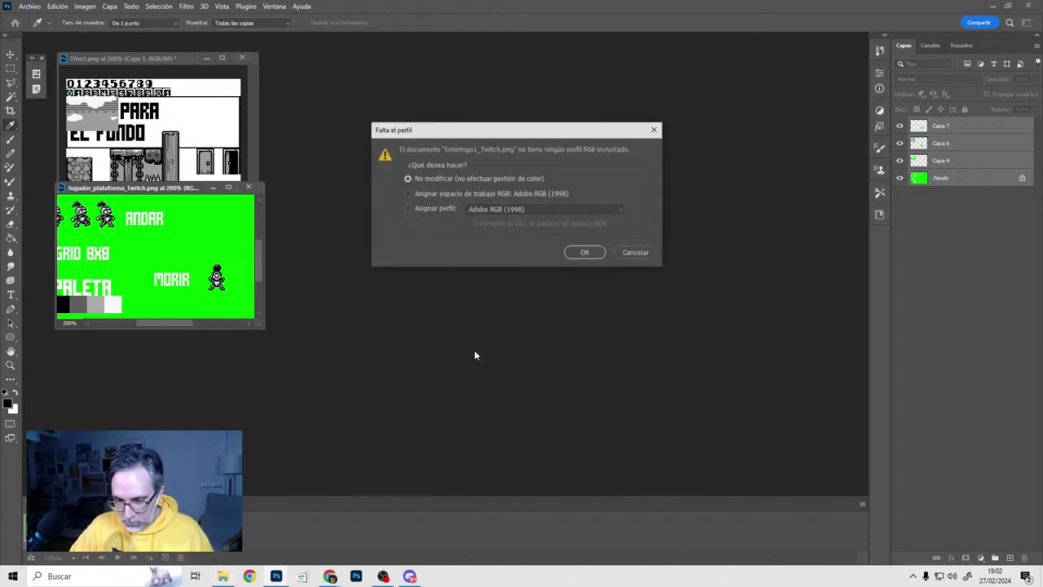
click(585, 252)
Examine the enemy sheet's numbered IDLE and ANDAR sprites and its palette
alt+scroll(444, 242, up, 9)
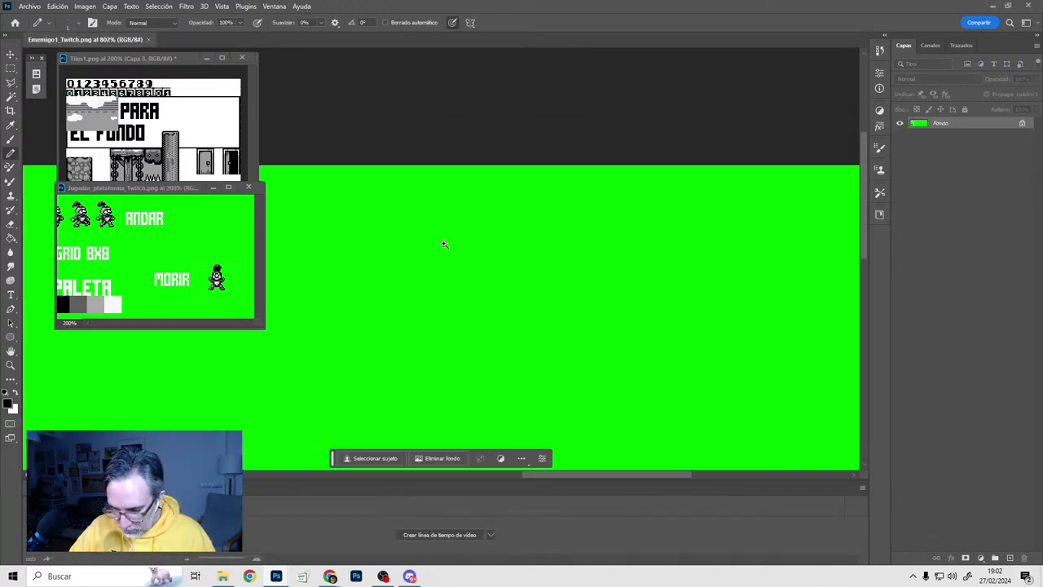
drag(405, 253, 767, 235)
drag(483, 251, 848, 171)
drag(449, 227, 839, 232)
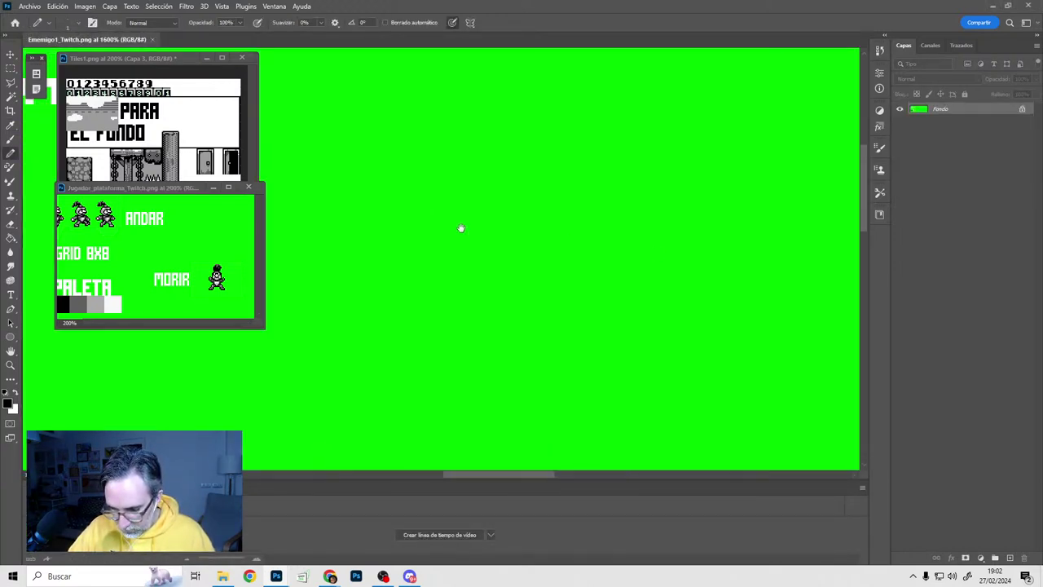
alt+click(464, 307)
alt+click(464, 308)
alt+click(466, 310)
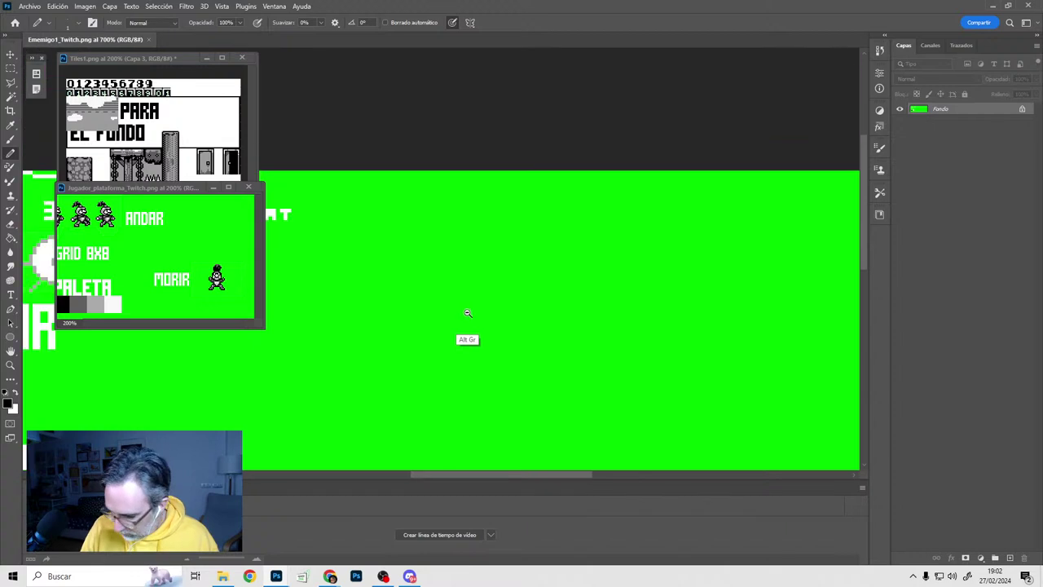
alt+click(468, 311)
drag(459, 324, 837, 246)
drag(513, 270, 607, 294)
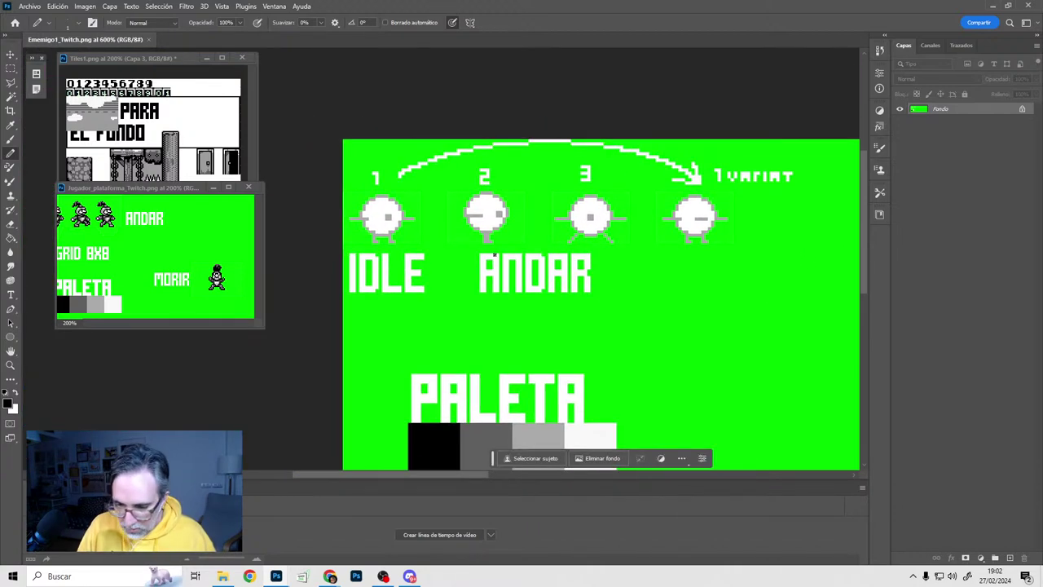
Close Tiles1.png without saving its changes, then reposition and shrink the Jugador_plataforma_Twitch.png window
click(242, 57)
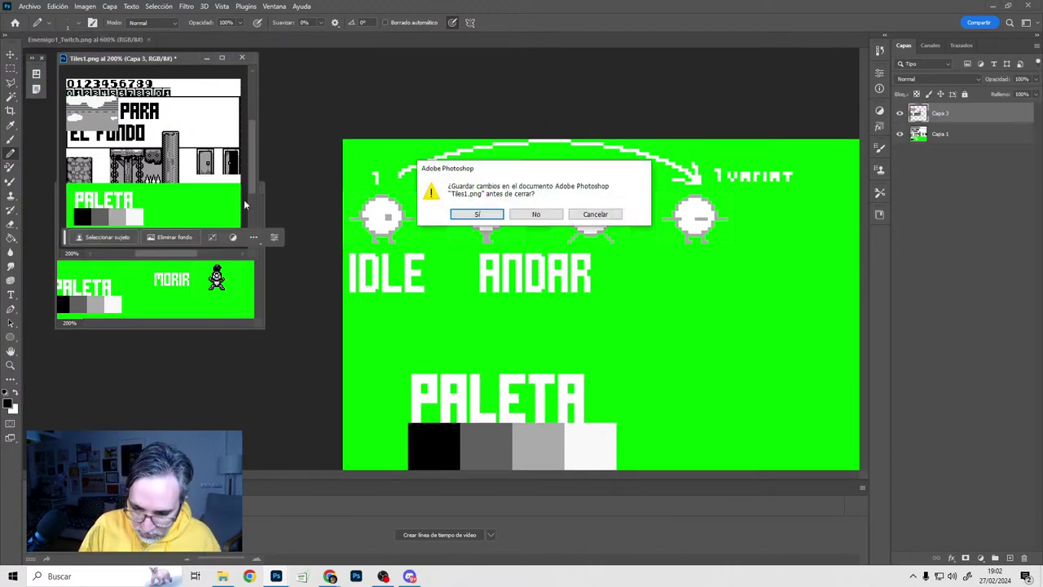
click(536, 215)
drag(173, 190, 174, 67)
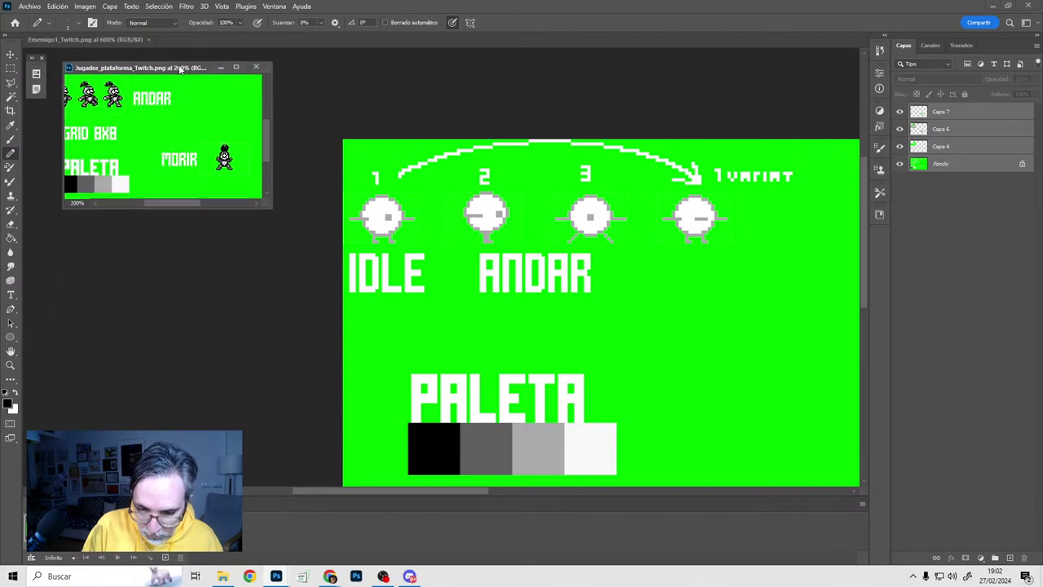
drag(262, 204, 234, 136)
Open a new window for Jugador_plataforma_Twitch.png, then close the previous one at 200%, keeping the 100% view
click(273, 5)
mouse_move(293, 20)
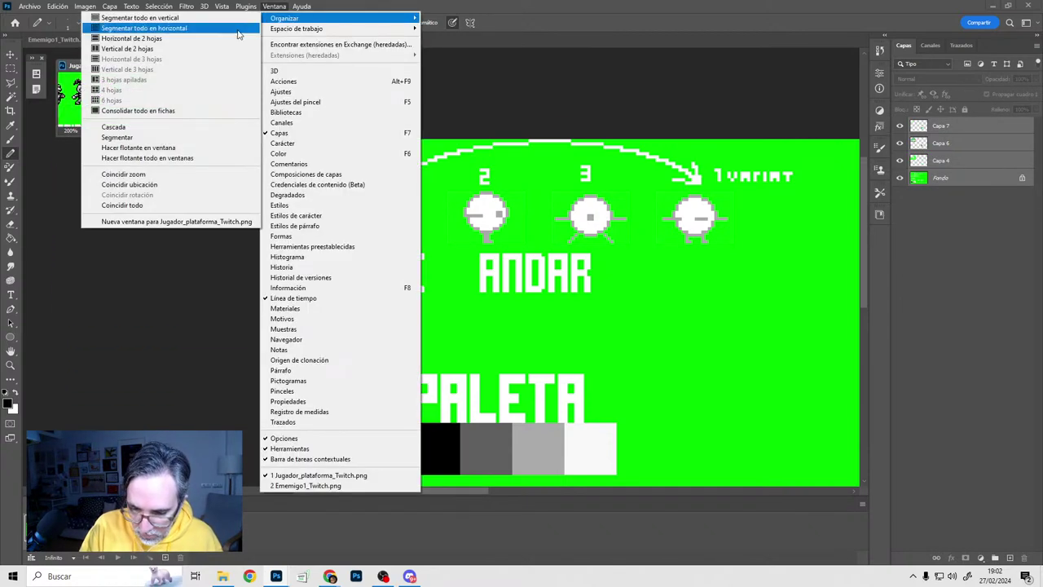
click(163, 222)
drag(185, 85, 177, 157)
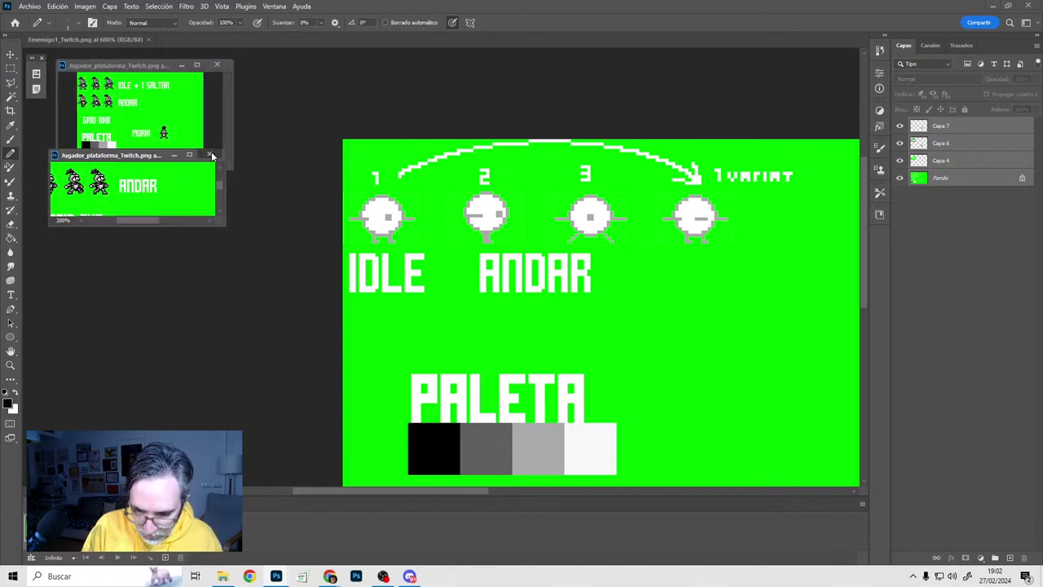
click(210, 155)
Open a second window for Ememigo1_Twitch.png, float both, and place a small 200% preview of the enemy sprites below the player sheet
click(273, 6)
mouse_move(286, 22)
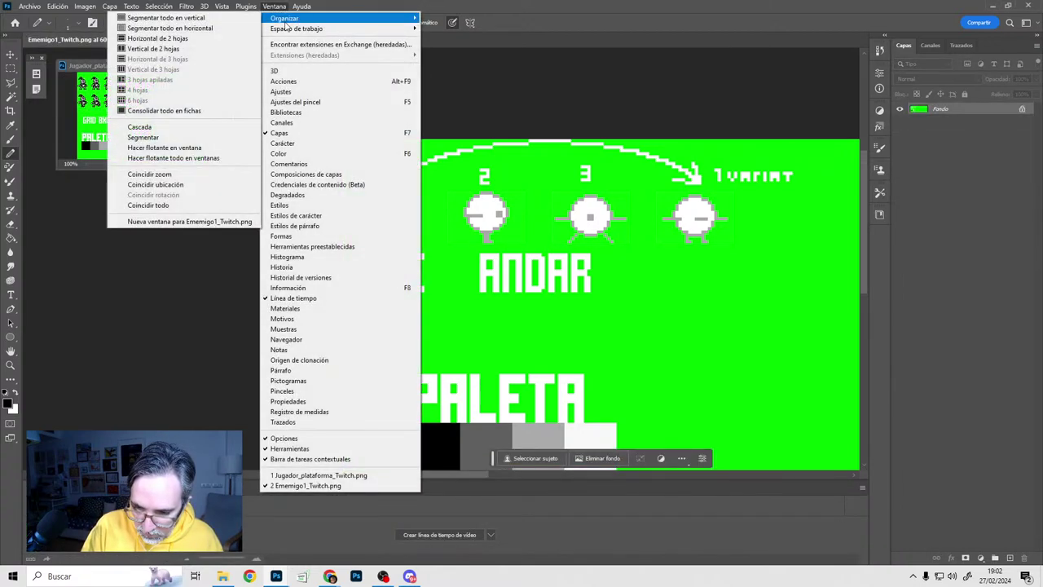
click(189, 221)
drag(214, 40, 359, 155)
drag(114, 39, 499, 177)
drag(437, 155, 193, 179)
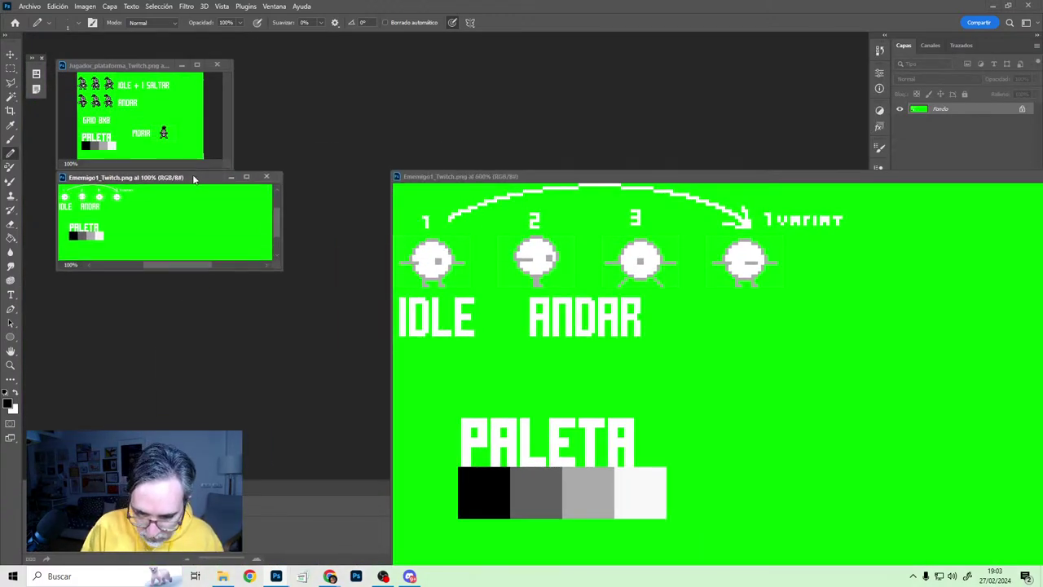
alt+scroll(98, 198, up, 2)
drag(139, 207, 174, 210)
alt+scroll(173, 209, down, 1)
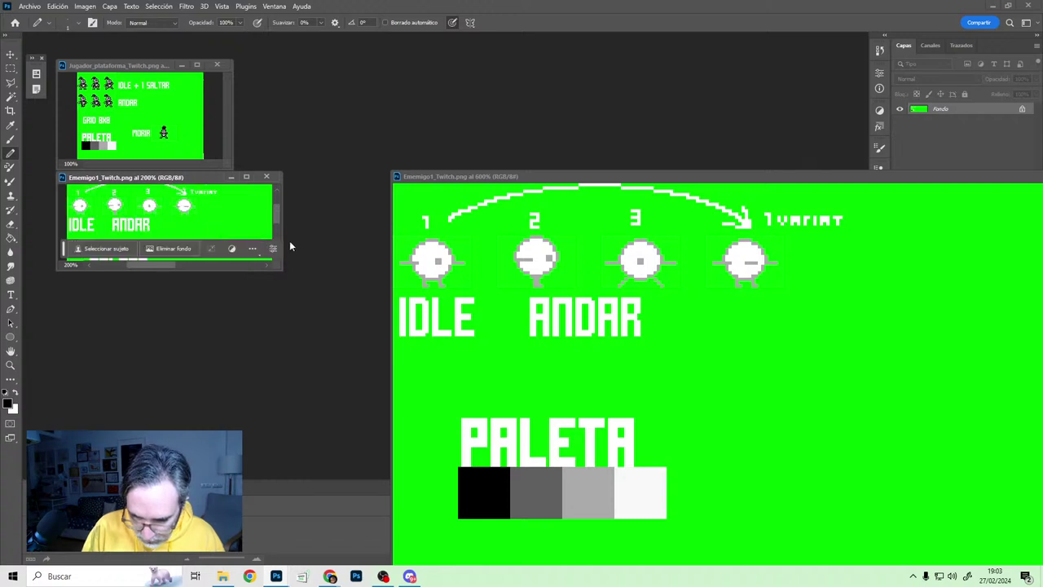
drag(282, 270, 237, 250)
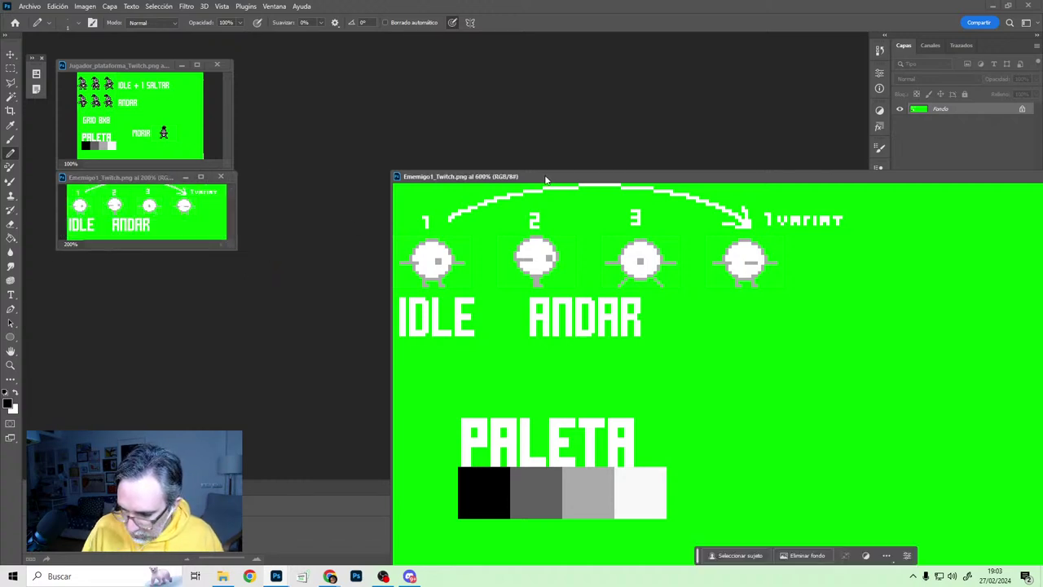
Close the timeline and resize the 600% Ememigo1_Twitch.png window to fill the workspace beside the two preview windows
drag(547, 179, 298, 104)
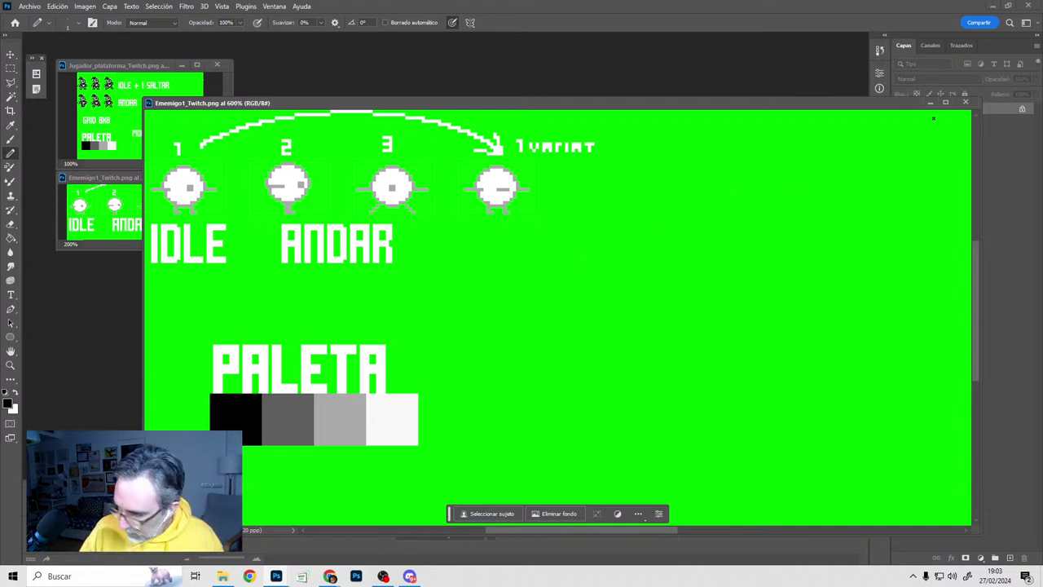
drag(980, 101, 840, 52)
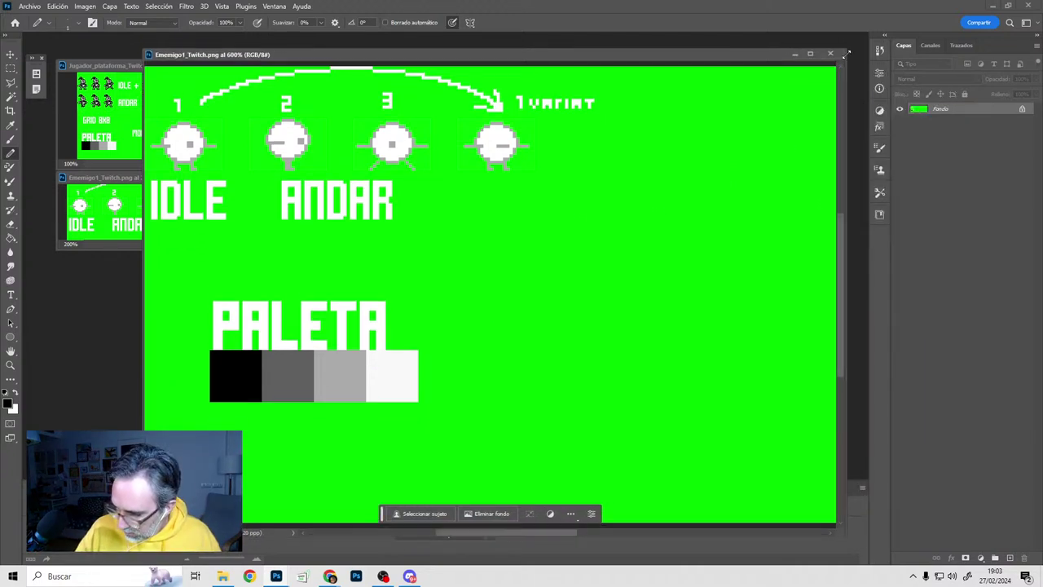
click(863, 488)
click(874, 468)
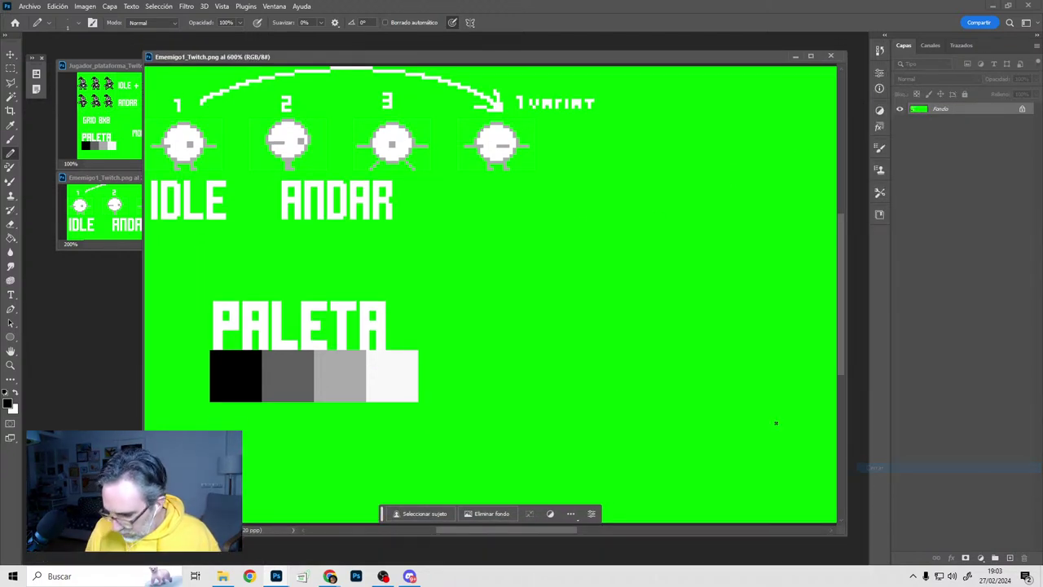
drag(144, 536, 240, 547)
drag(240, 285, 234, 285)
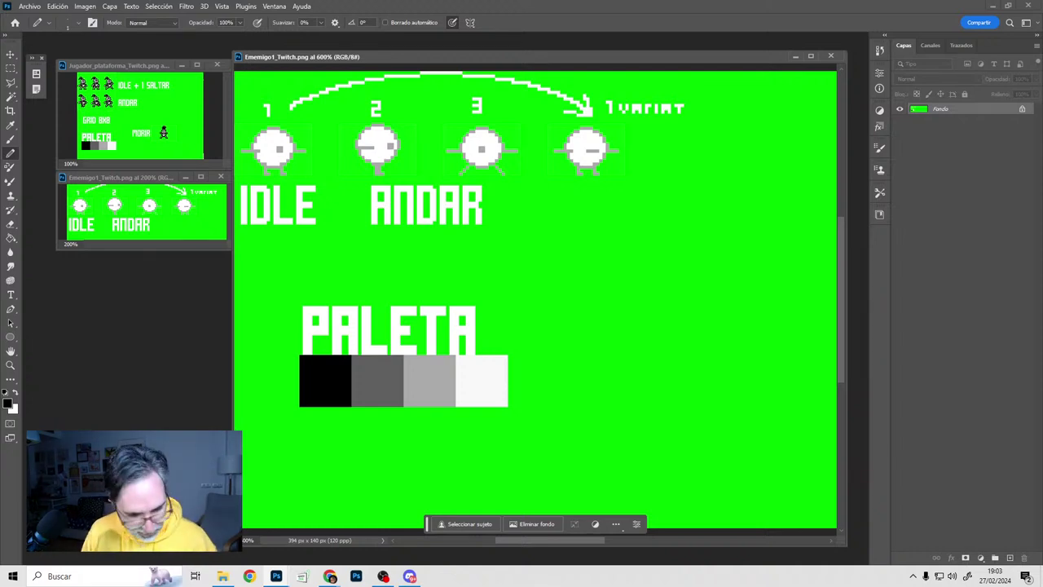
Examine the first IDLE enemy sprite up close at 3200%
drag(559, 244, 636, 312)
ctrl+click(366, 308)
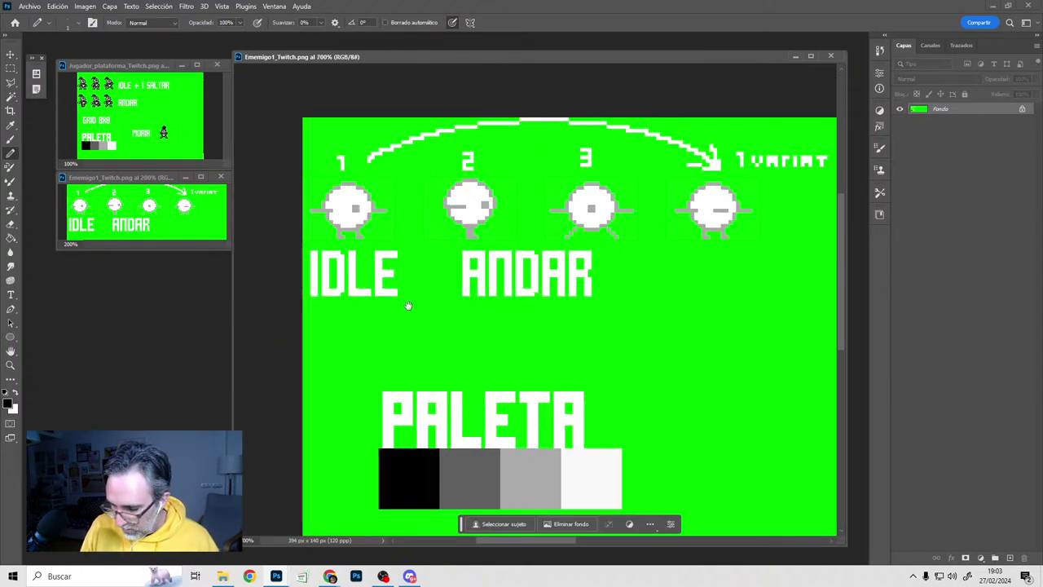
drag(456, 307, 488, 340)
alt+scroll(578, 358, down, 1)
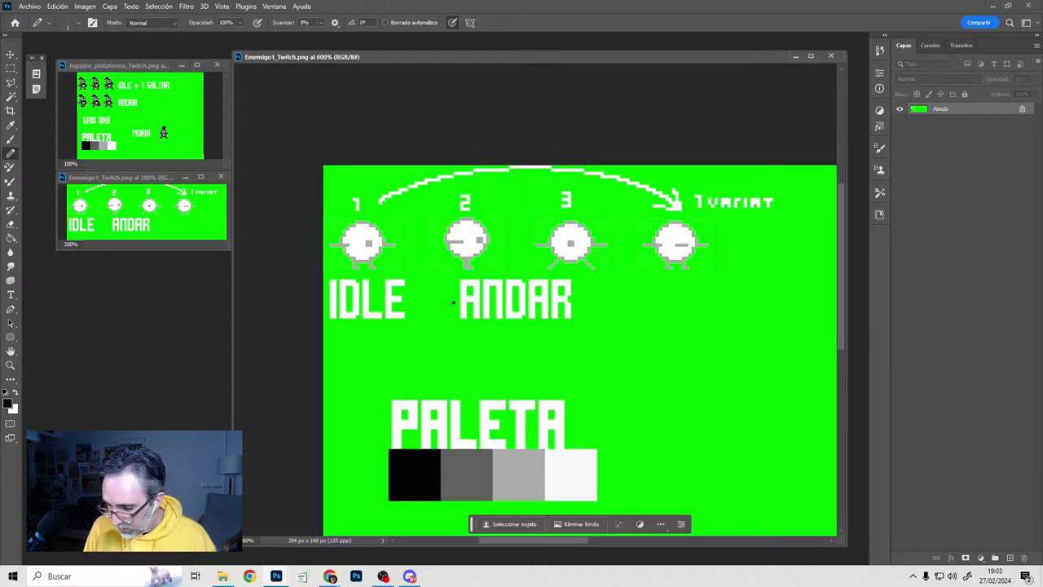
ctrl+click(358, 267)
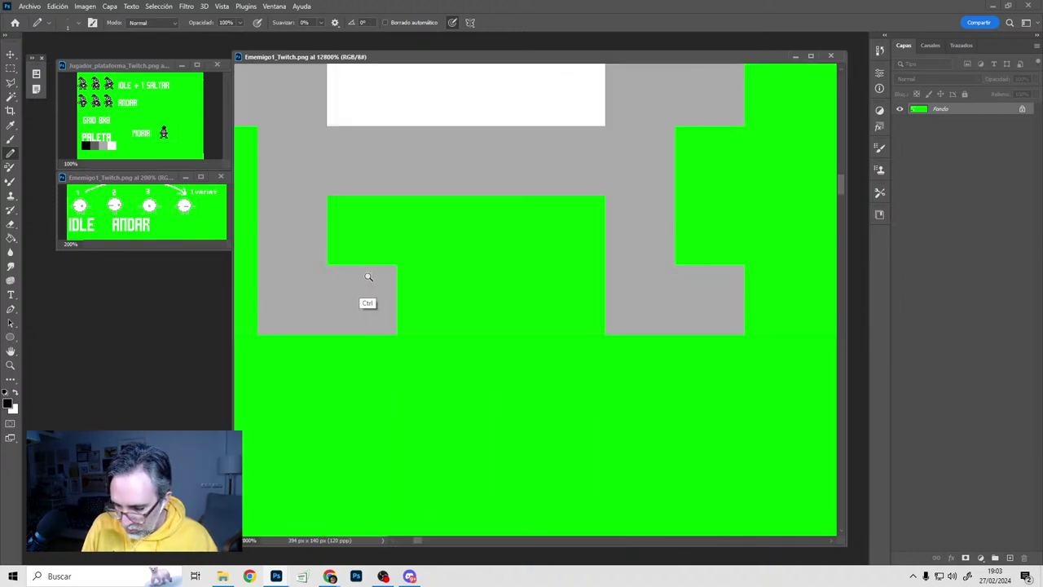
ctrl+alt+click(507, 320)
alt+scroll(505, 329, down, 2)
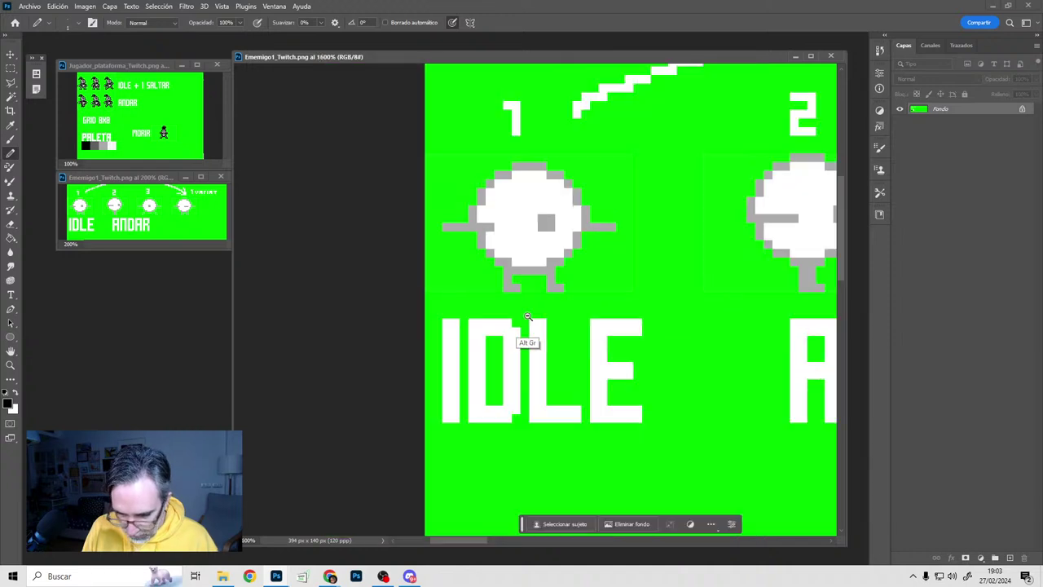
alt+scroll(506, 336, up, 2)
drag(496, 320, 460, 320)
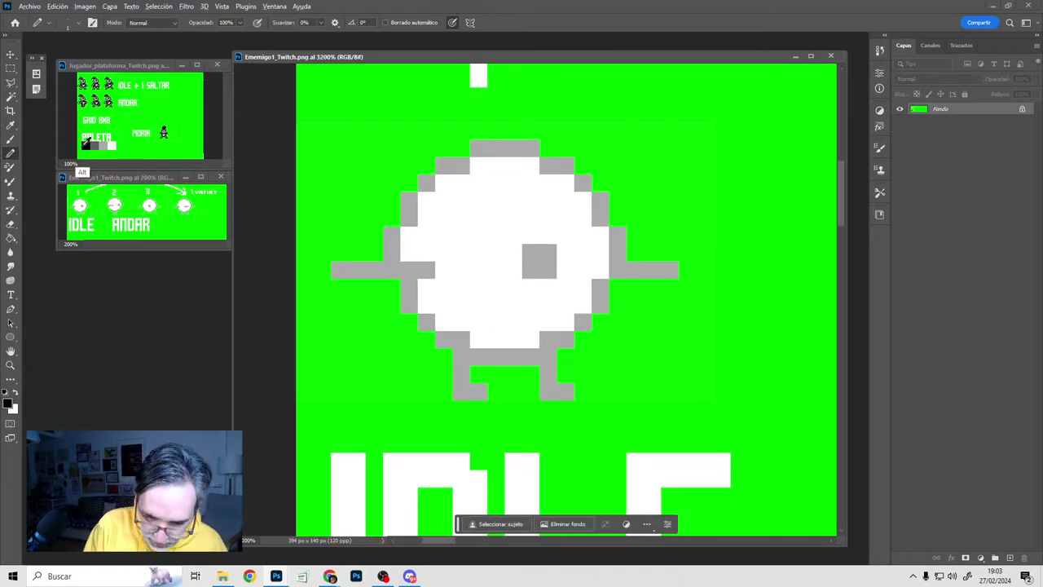
drag(487, 365, 467, 352)
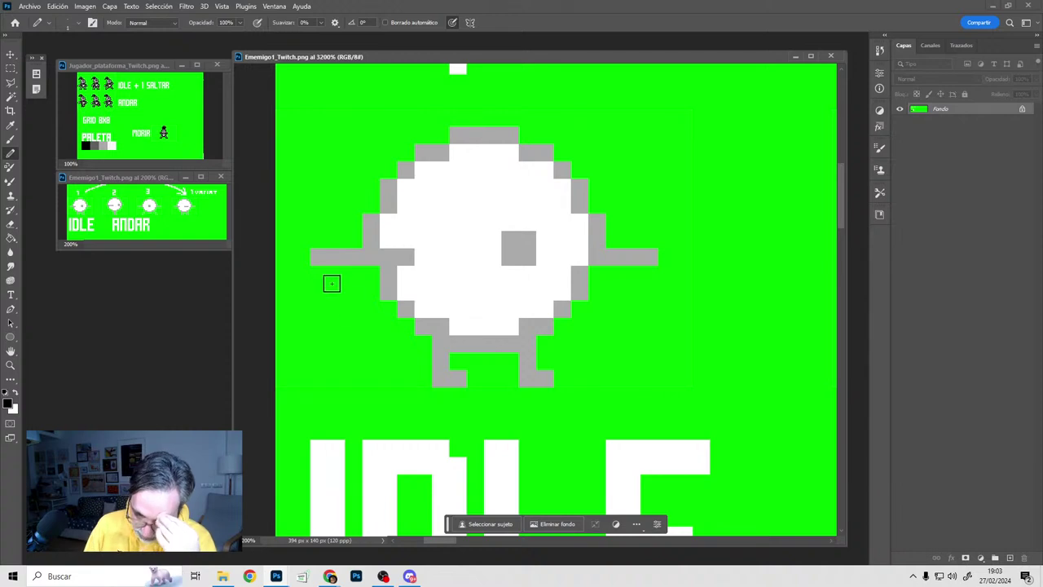
Try to sketch a black creature outline with a tail and rounded head over the first IDLE sprite on the Fondo layer
mouse_move(282, 206)
mouse_down()
mouse_move(371, 381)
mouse_move(420, 376)
mouse_up()
key(ctrl+z)
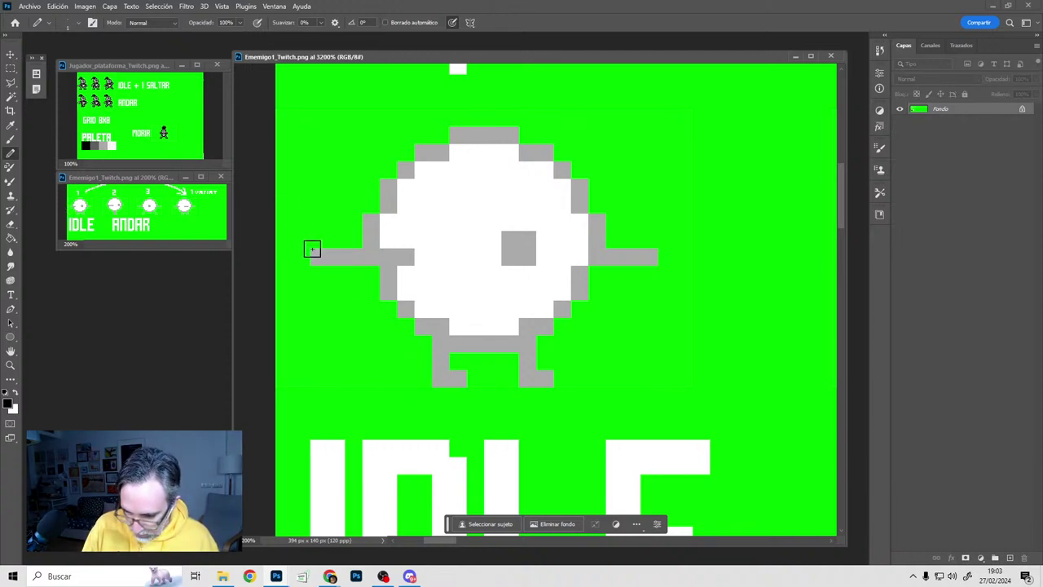
mouse_move(282, 215)
mouse_down()
mouse_move(348, 370)
mouse_move(422, 379)
mouse_move(437, 324)
mouse_move(491, 372)
mouse_move(427, 373)
mouse_up()
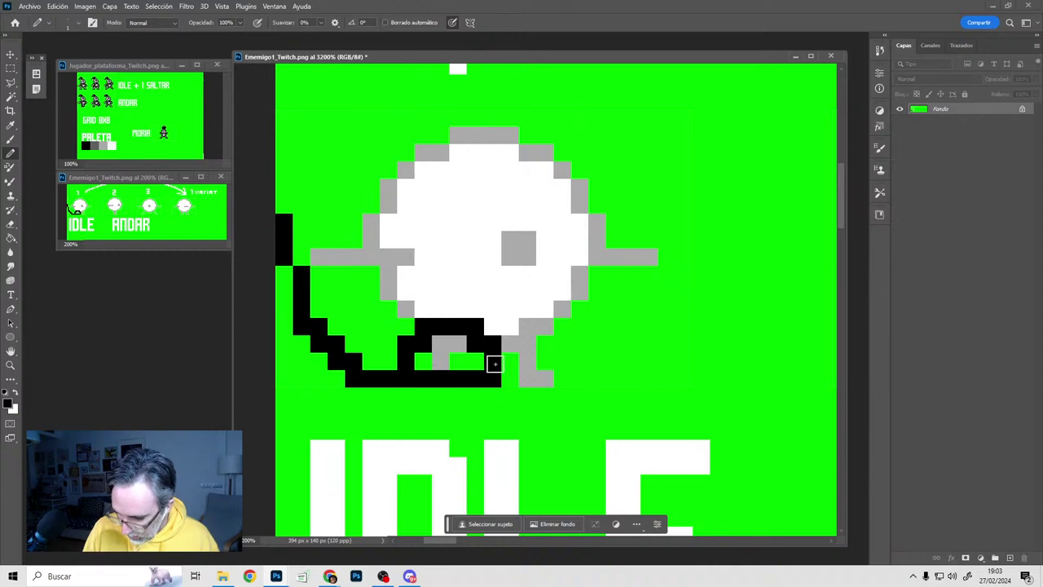
mouse_move(494, 364)
mouse_down()
mouse_move(569, 333)
mouse_move(606, 190)
mouse_move(613, 235)
mouse_move(617, 183)
mouse_move(570, 132)
mouse_move(469, 151)
mouse_move(425, 238)
mouse_up()
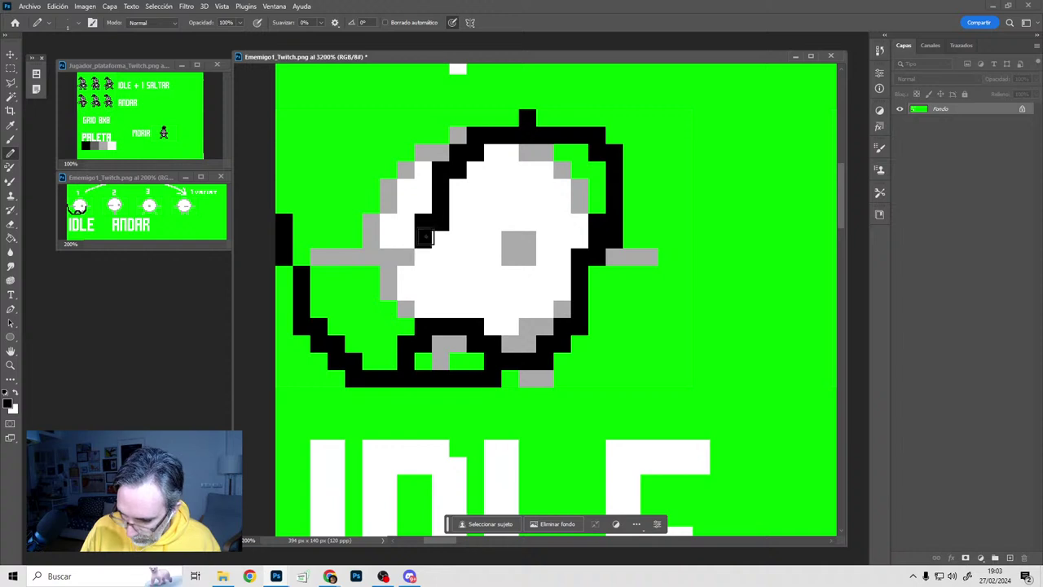
mouse_move(283, 206)
mouse_down()
mouse_move(293, 186)
mouse_move(350, 254)
mouse_move(431, 239)
mouse_up()
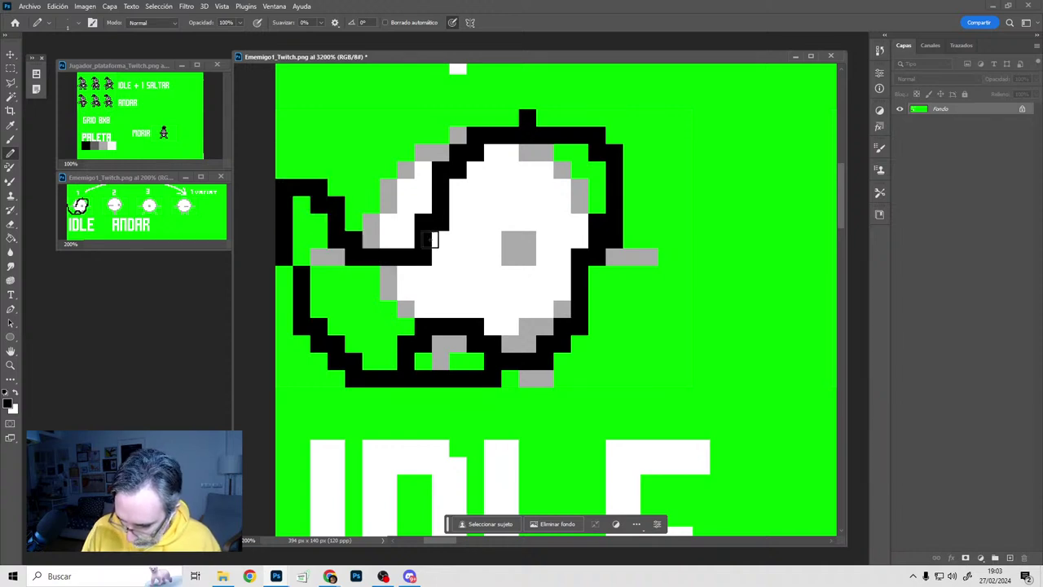
Try to add a small arm, a thick snout with a mouth line and a black eye to the creature sketch
mouse_move(520, 284)
mouse_down()
mouse_move(521, 299)
mouse_move(559, 298)
mouse_move(542, 310)
mouse_up()
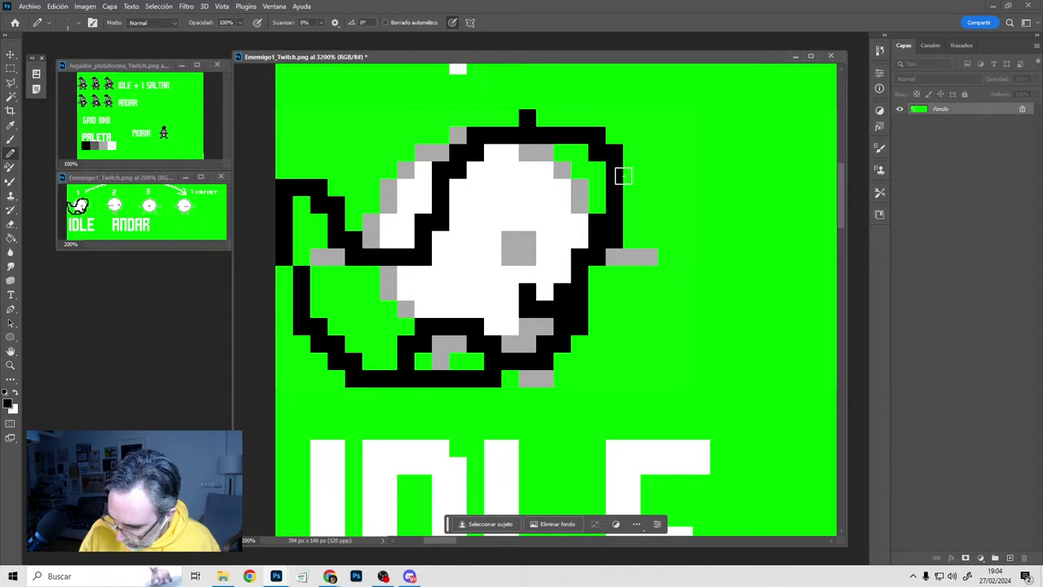
mouse_move(621, 174)
mouse_down()
mouse_move(628, 256)
mouse_move(580, 270)
mouse_move(625, 259)
mouse_move(521, 222)
mouse_up()
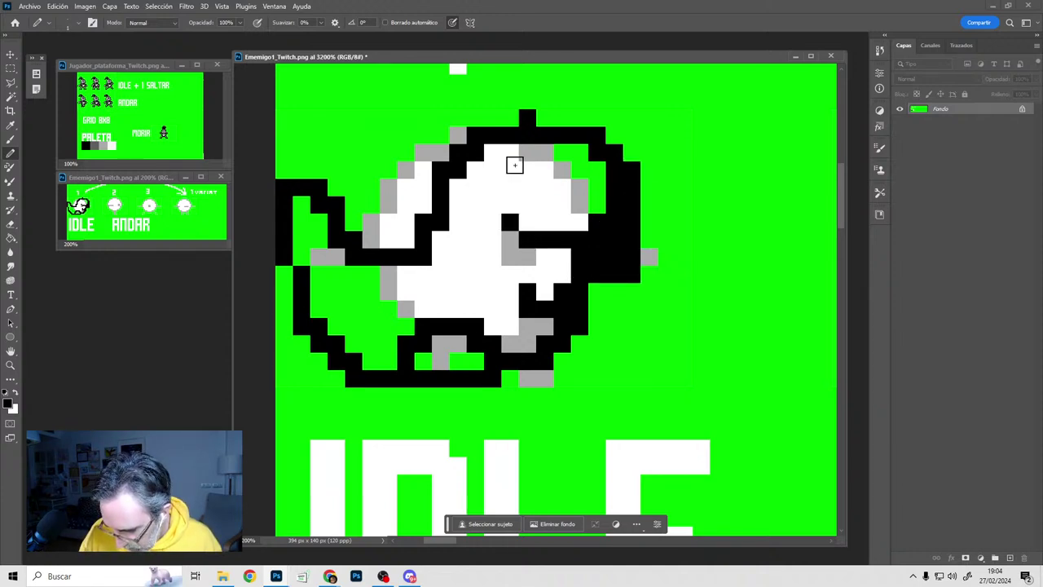
mouse_move(515, 165)
mouse_down()
mouse_move(544, 186)
mouse_move(528, 187)
mouse_up()
key(space)
drag(595, 212, 634, 237)
drag(626, 283, 622, 273)
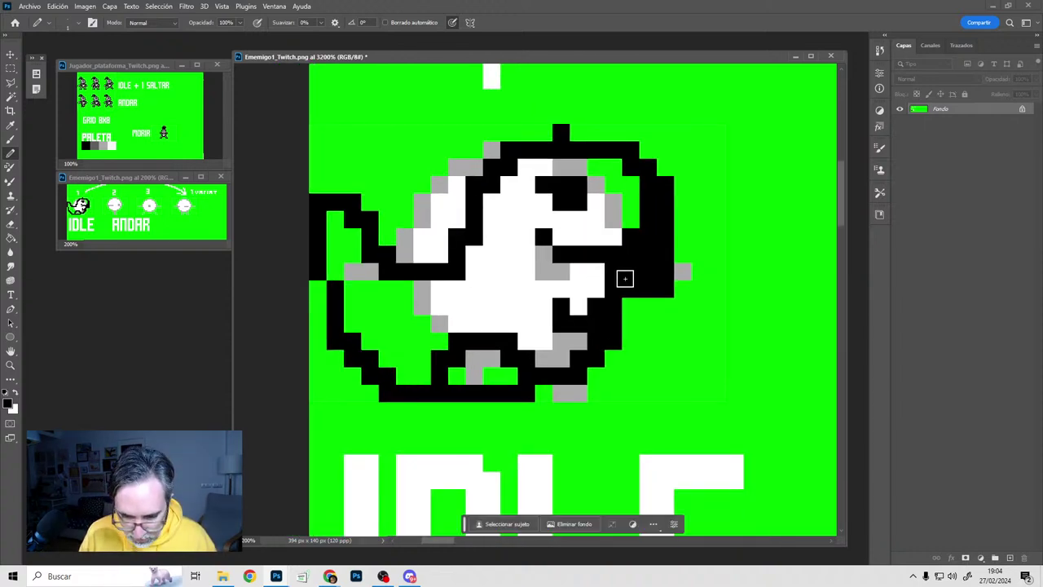
Cancel the black fill and undo all the creature strokes over the first IDLE sprite
key(ctrl+a)
key(shift+F5)
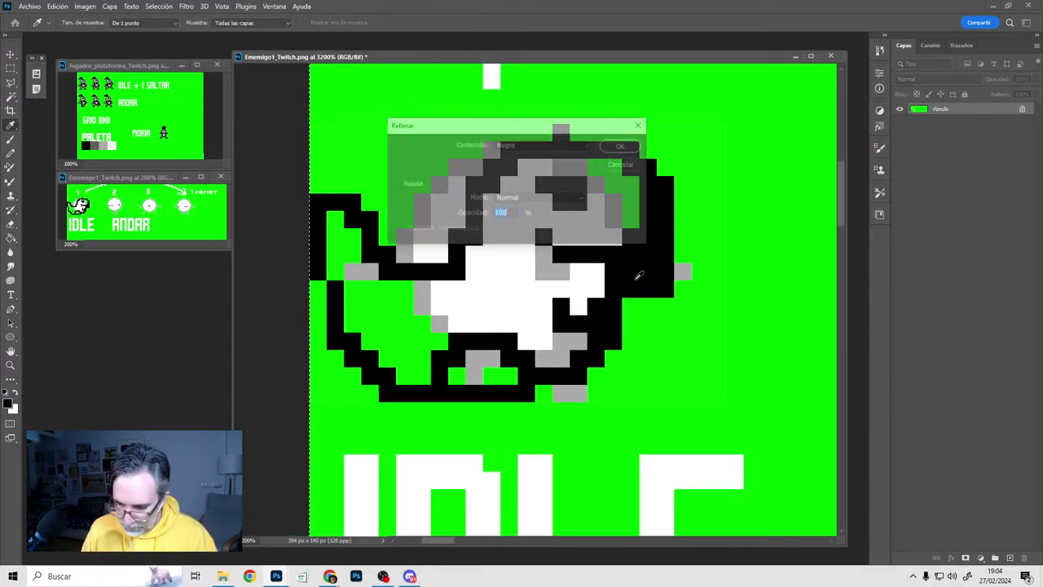
key(ctrl+z)
key(ctrl+z)
key(ctrl+z)
key(ctrl+z)
key(ctrl+z)
key(ctrl+z)
key(ctrl+z)
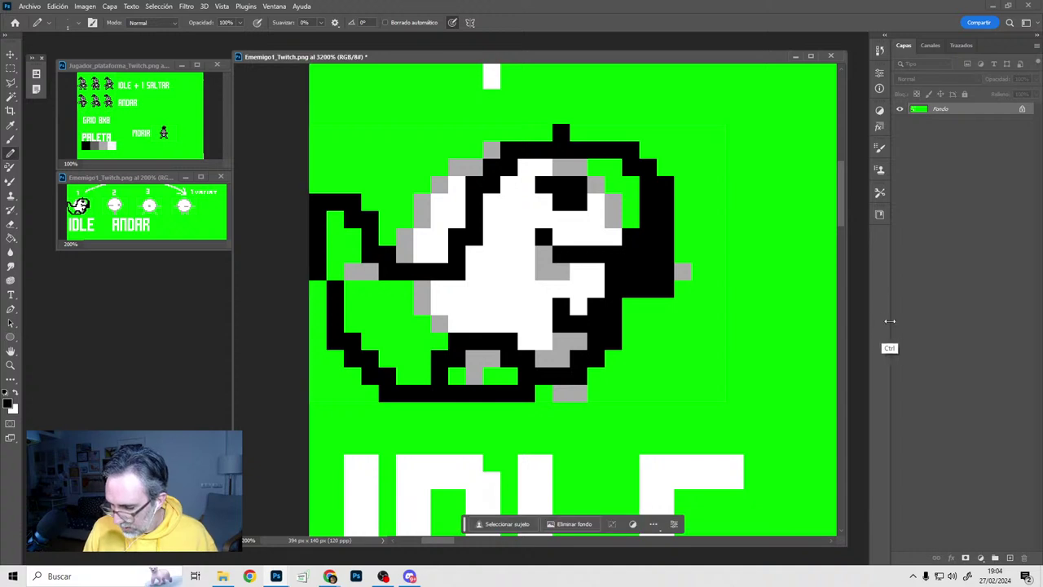
key(ctrl+z)
key(ctrl+z)
key(ctrl+z)
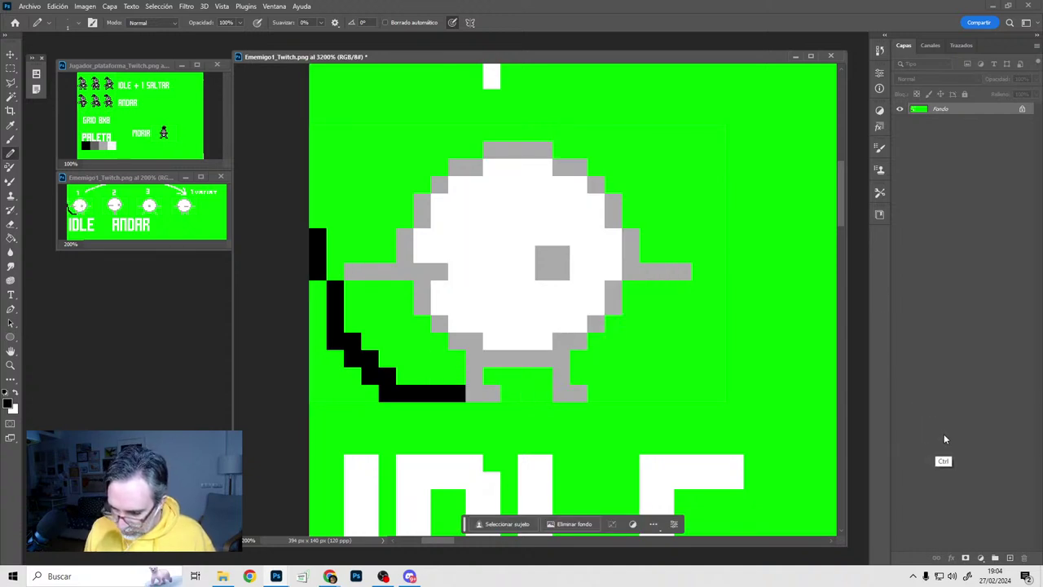
Create a new layer above Fondo and outline two black eyes on the first IDLE sprite, one overlapping its front edge
click(1009, 557)
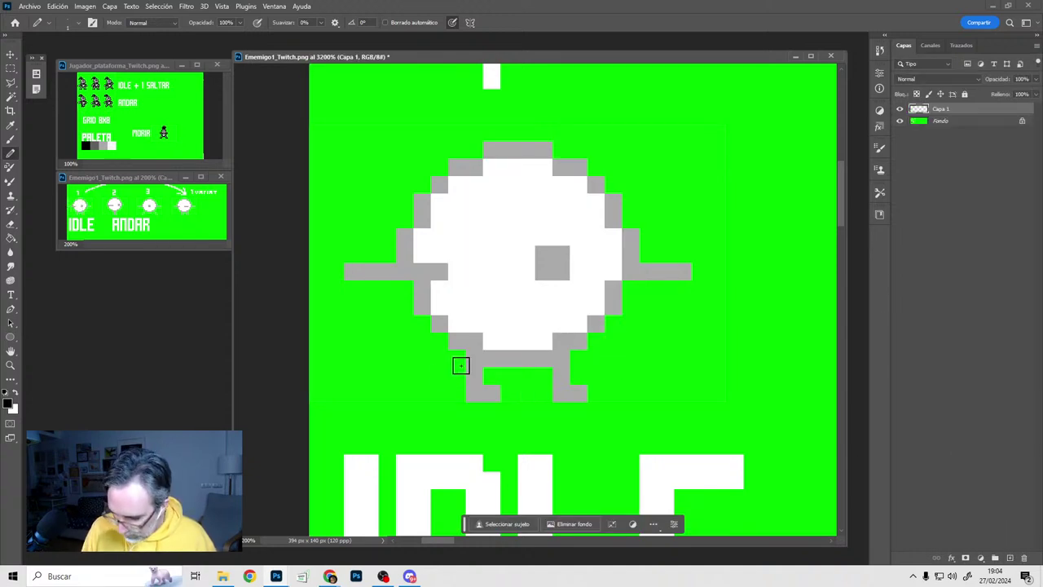
drag(509, 333, 504, 332)
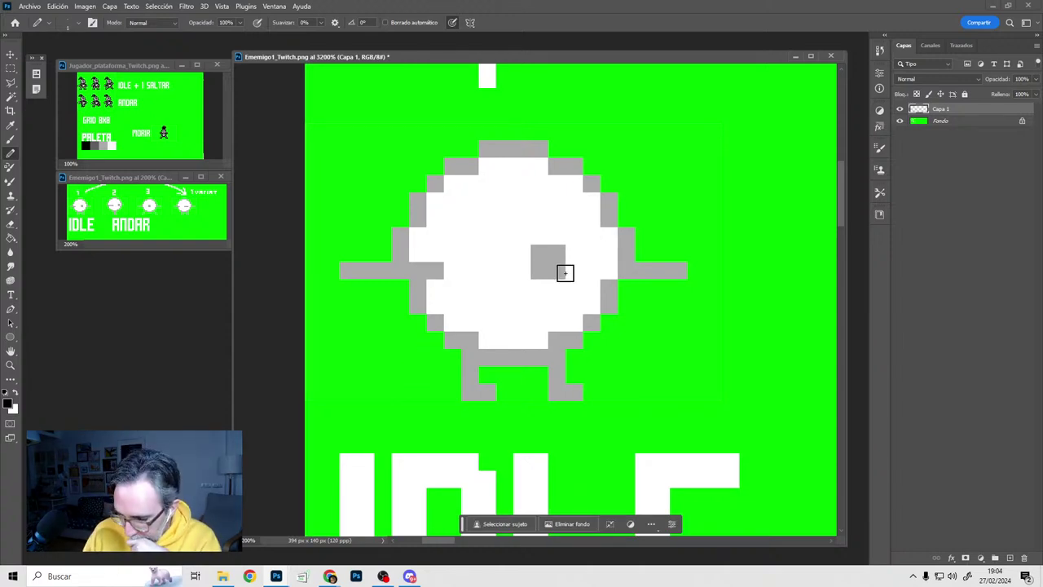
mouse_move(510, 243)
mouse_down()
mouse_move(504, 253)
mouse_move(542, 218)
mouse_move(574, 254)
mouse_move(528, 271)
mouse_move(563, 271)
mouse_up()
click(606, 248)
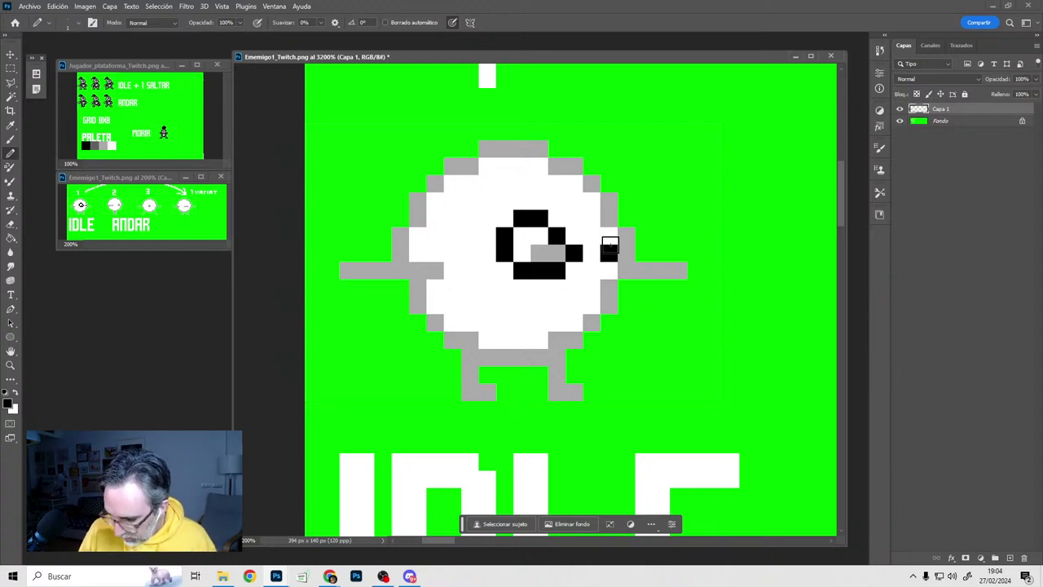
click(611, 217)
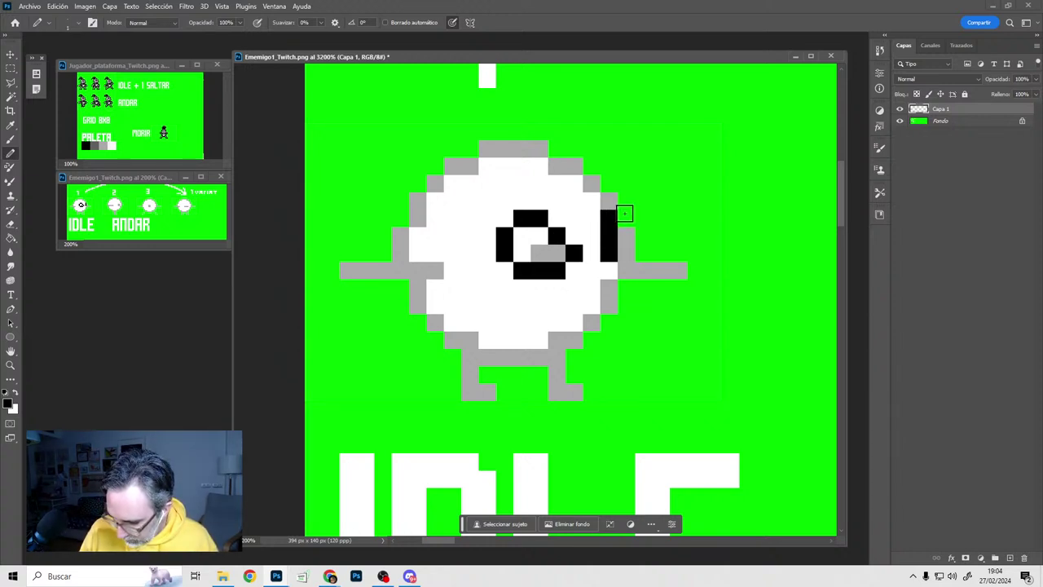
mouse_move(624, 213)
mouse_down()
mouse_move(644, 241)
mouse_move(617, 267)
mouse_up()
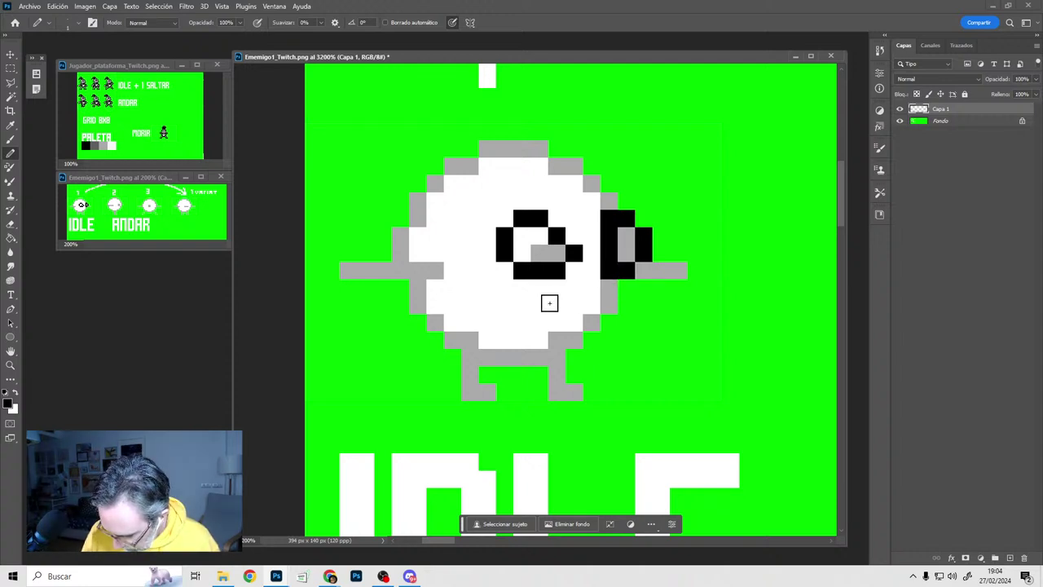
Try to draw a black snout, mouth line and curved forehead outline around the eyes on the first IDLE sprite
mouse_move(534, 304)
mouse_down()
mouse_move(660, 299)
mouse_move(677, 270)
mouse_move(673, 298)
mouse_move(625, 356)
mouse_move(566, 363)
mouse_up()
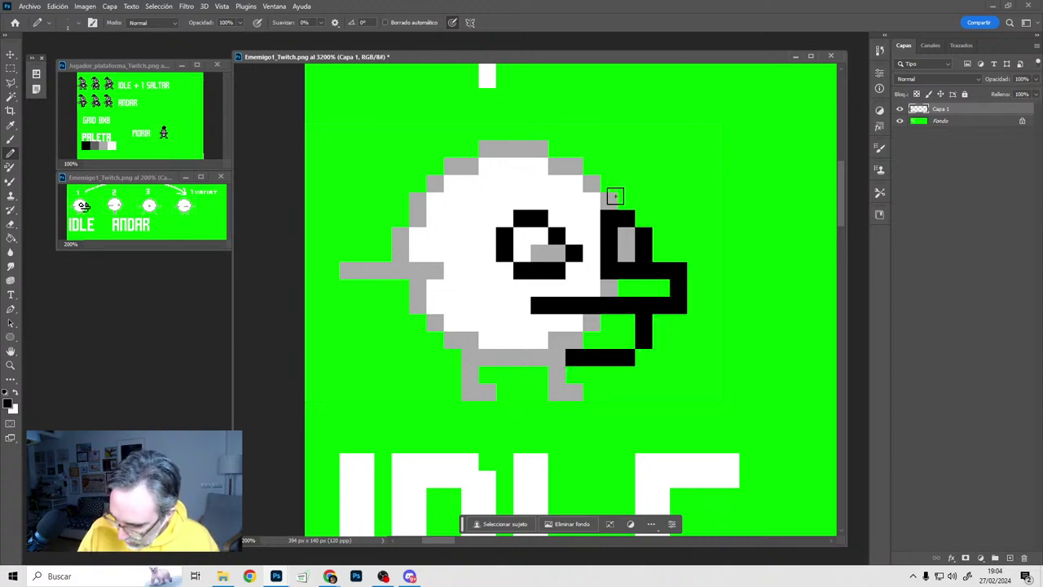
click(620, 203)
mouse_move(614, 183)
mouse_down()
mouse_move(565, 165)
mouse_move(514, 170)
mouse_move(502, 183)
mouse_up()
drag(541, 190, 577, 187)
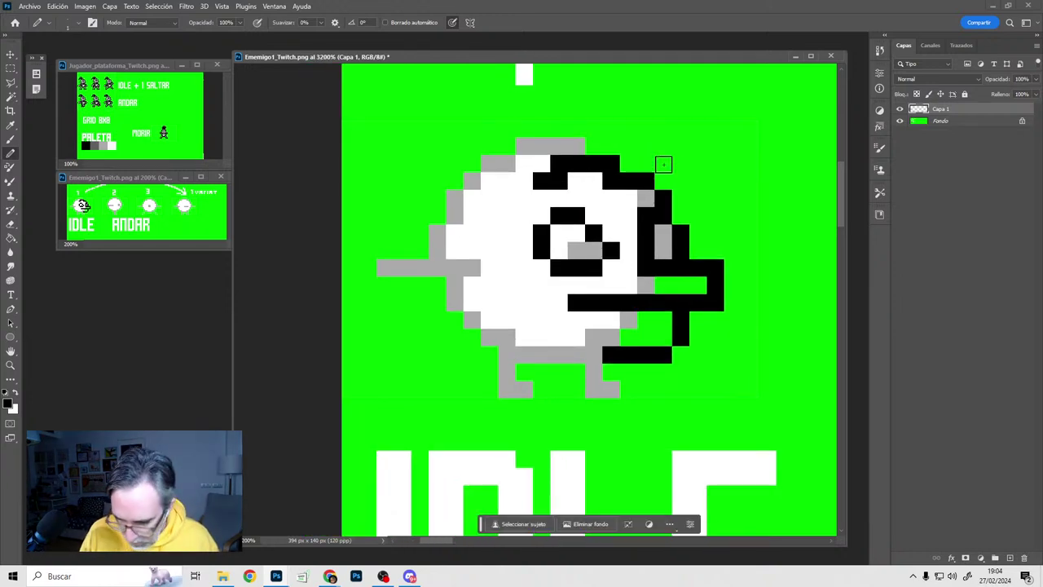
click(525, 195)
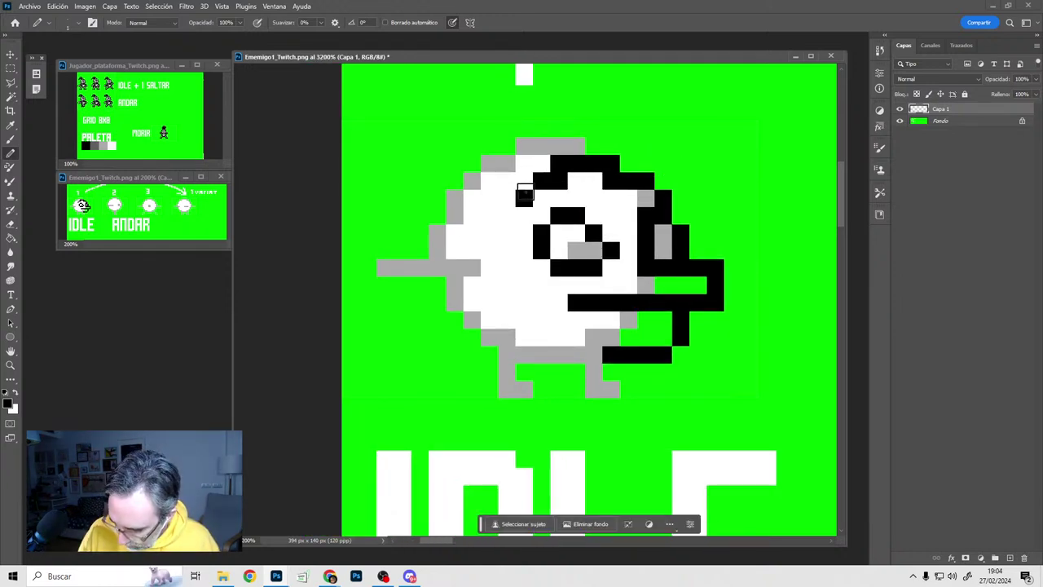
click(506, 215)
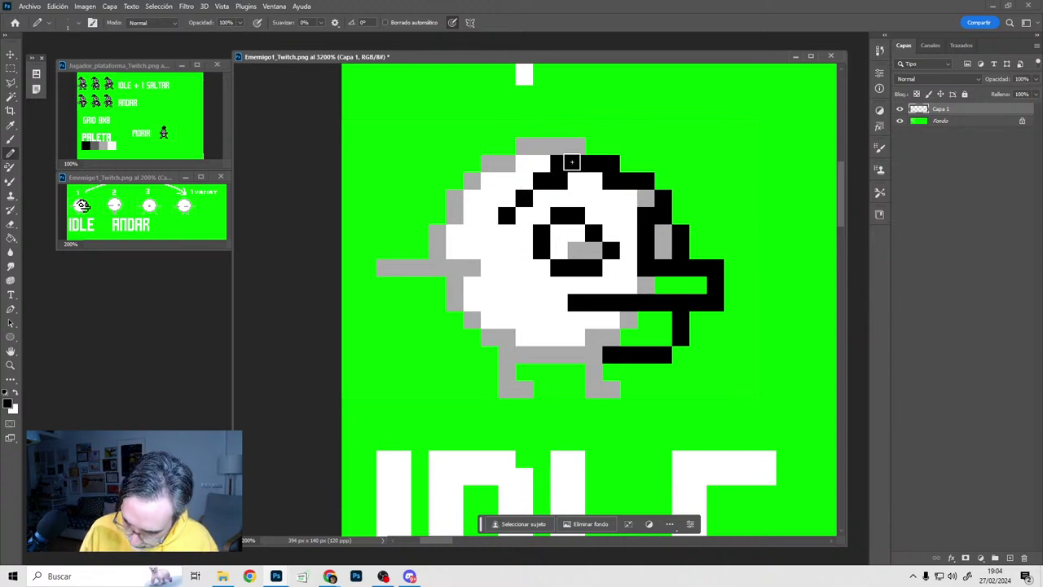
Try to close the creature's black outline with a sloping back and flat base, and add an ear behind the head
mouse_move(572, 162)
mouse_down()
mouse_move(449, 231)
mouse_move(435, 270)
mouse_up()
mouse_move(624, 302)
mouse_down()
mouse_move(659, 286)
mouse_move(726, 326)
mouse_move(728, 359)
mouse_move(653, 374)
mouse_move(521, 375)
mouse_move(442, 354)
mouse_move(451, 248)
mouse_up()
drag(527, 261, 545, 289)
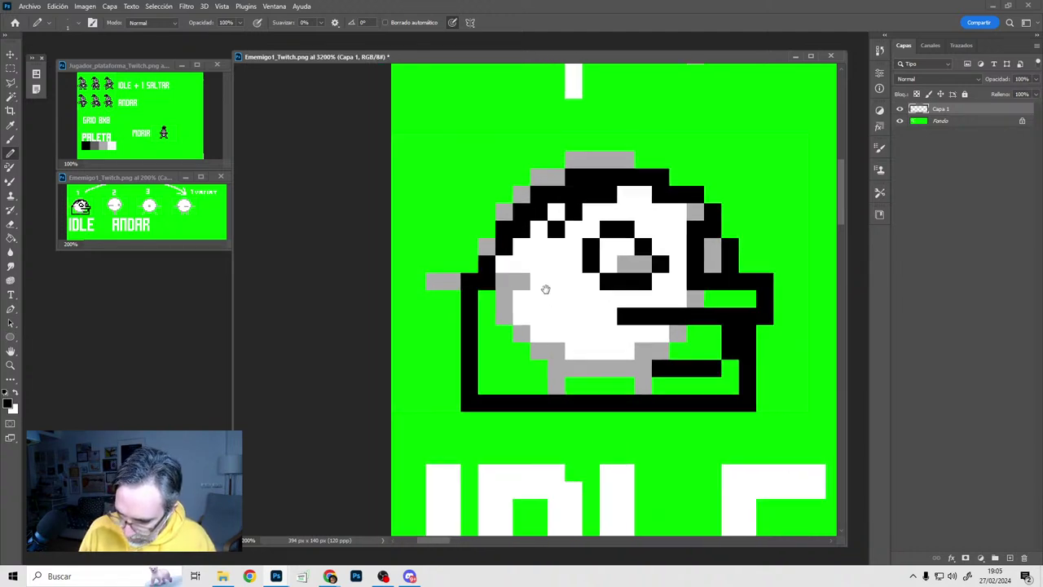
mouse_move(506, 197)
mouse_down()
mouse_move(464, 174)
mouse_move(430, 204)
mouse_move(493, 244)
mouse_up()
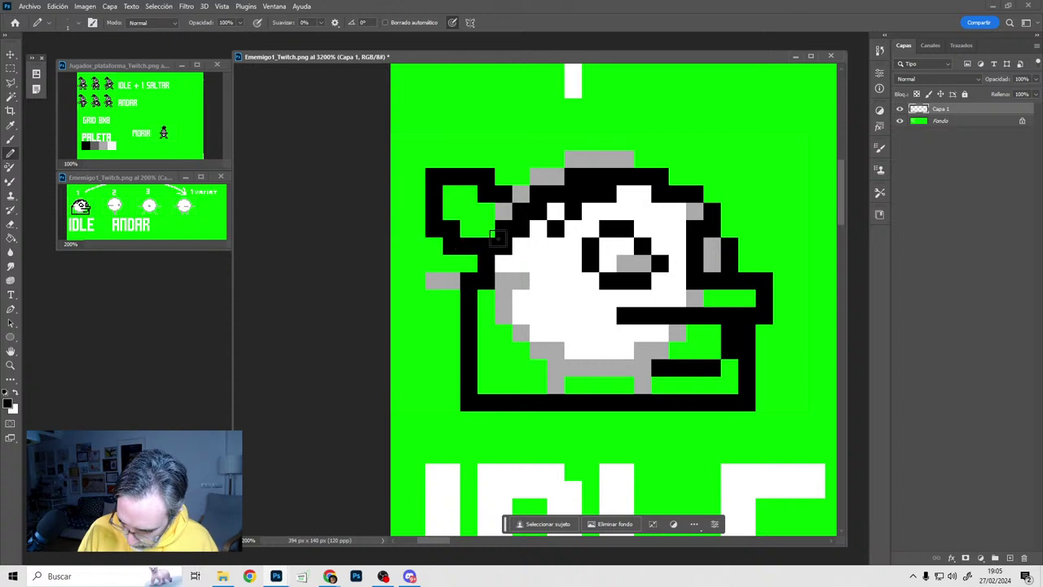
click(502, 212)
Try to fill the creature's face, snout and body with light grey and redraw its mouth line in black
drag(703, 329, 647, 303)
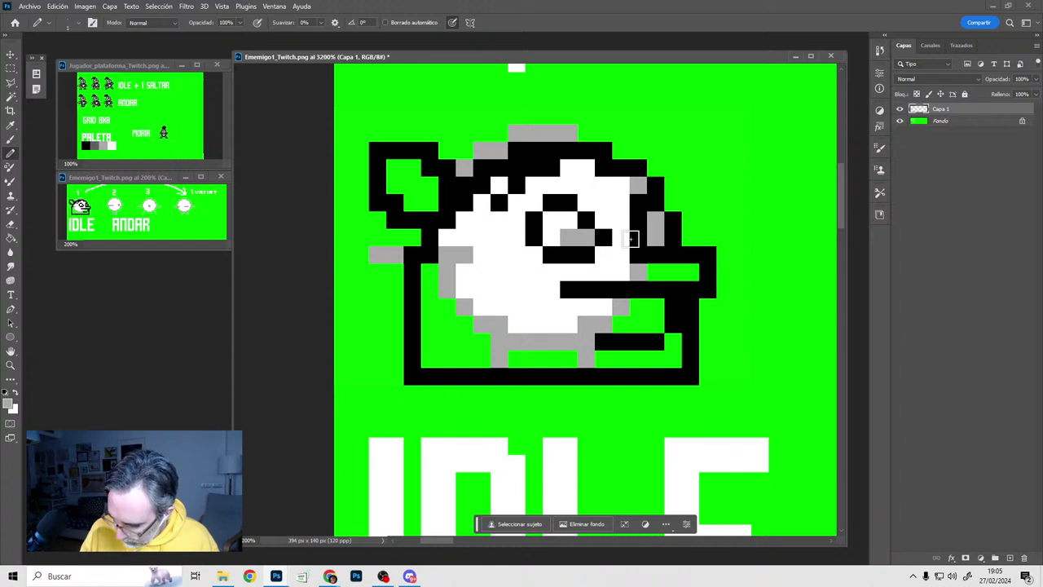
mouse_move(631, 238)
mouse_down()
mouse_move(603, 203)
mouse_move(616, 203)
mouse_move(602, 261)
mouse_move(686, 275)
mouse_move(559, 272)
mouse_move(655, 310)
mouse_move(608, 291)
mouse_move(654, 321)
mouse_move(661, 354)
mouse_move(673, 307)
mouse_move(633, 288)
mouse_up()
alt+click(686, 288)
click(638, 290)
alt+click(662, 315)
alt+click(704, 289)
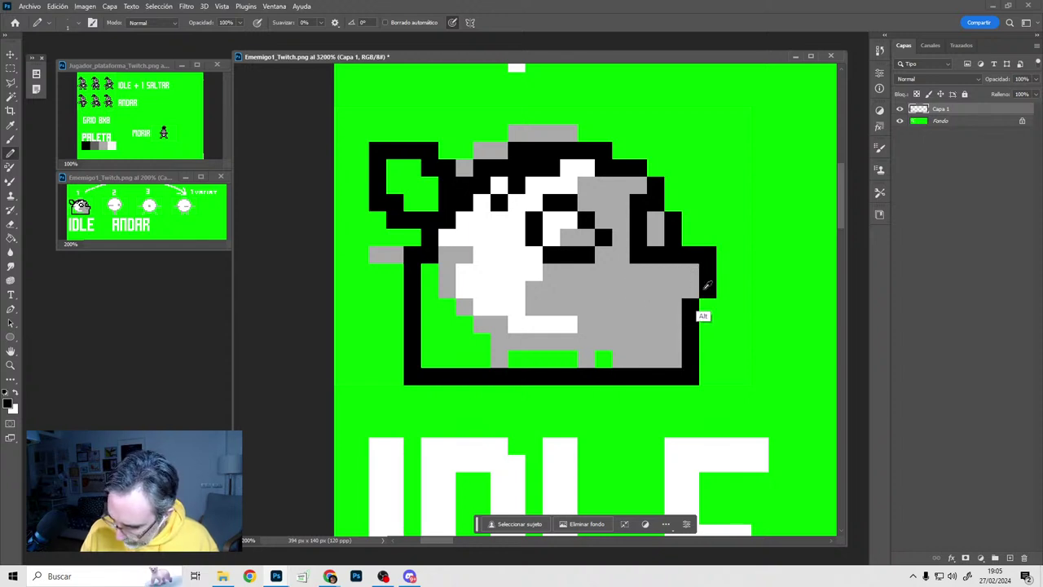
mouse_move(689, 308)
mouse_down()
mouse_move(617, 309)
mouse_move(516, 353)
mouse_move(431, 272)
mouse_move(464, 298)
mouse_up()
Try to fill the creature's ear with light grey and place a black pixel at its centre
alt+click(640, 325)
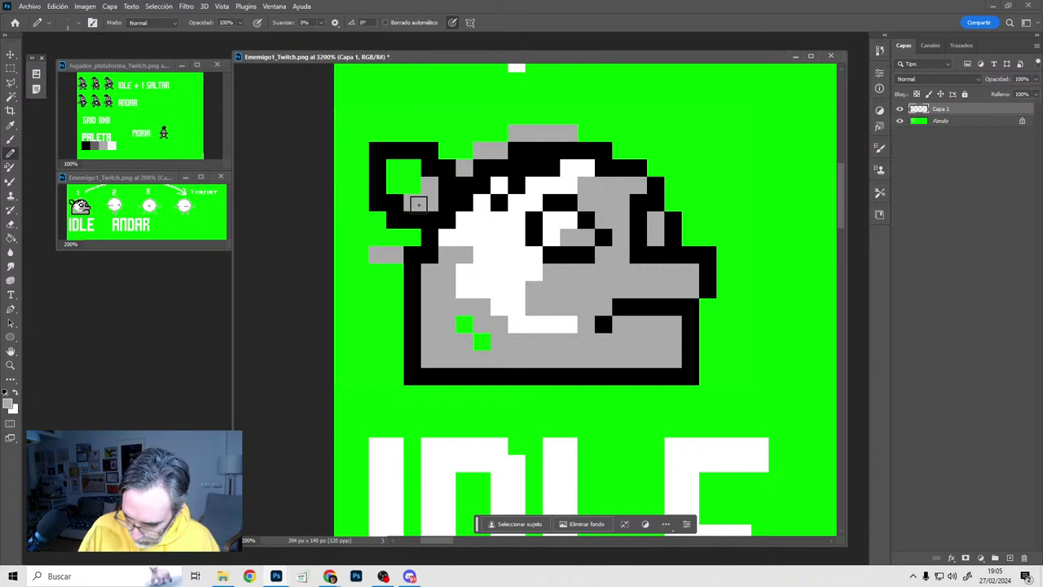
mouse_move(418, 203)
mouse_down()
mouse_move(402, 170)
mouse_move(437, 167)
mouse_up()
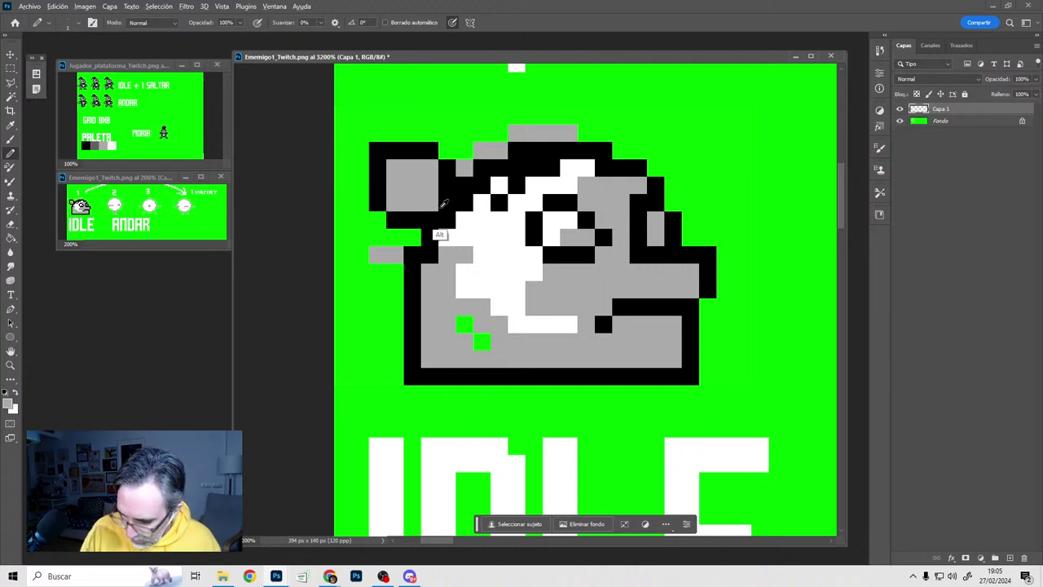
alt+click(441, 206)
click(410, 183)
click(429, 201)
Try to cover the stray placeholder pixels above the head in green and fill the rest of the body light grey
alt+click(470, 149)
click(465, 167)
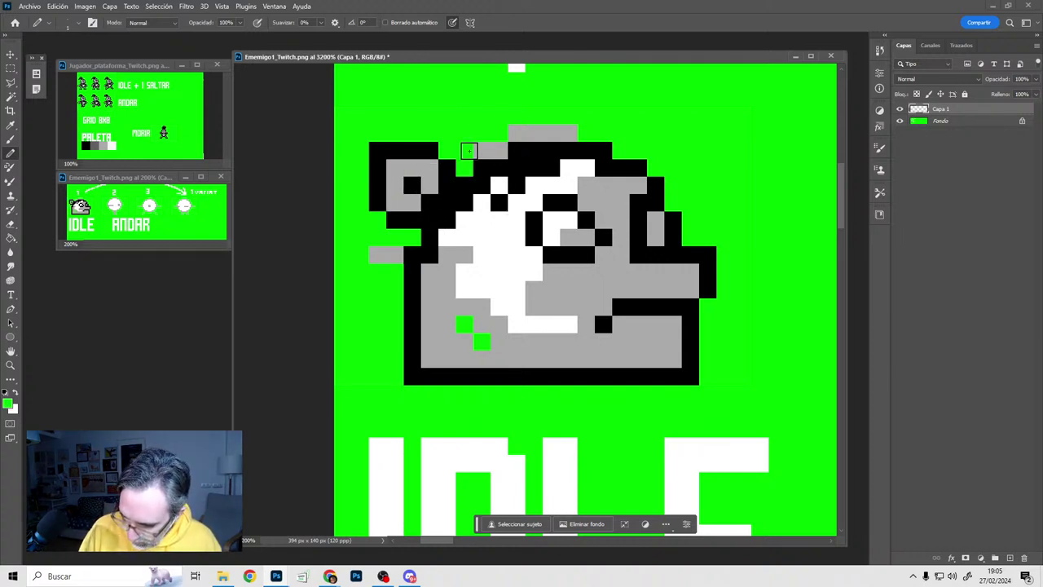
drag(479, 151, 572, 133)
alt+click(557, 343)
mouse_move(570, 325)
mouse_down()
mouse_move(487, 343)
mouse_move(533, 256)
mouse_move(468, 242)
mouse_move(529, 177)
mouse_move(558, 186)
mouse_move(446, 240)
mouse_up()
click(467, 321)
Try to paint the inside of both of the creature's eyes white
alt+click(567, 220)
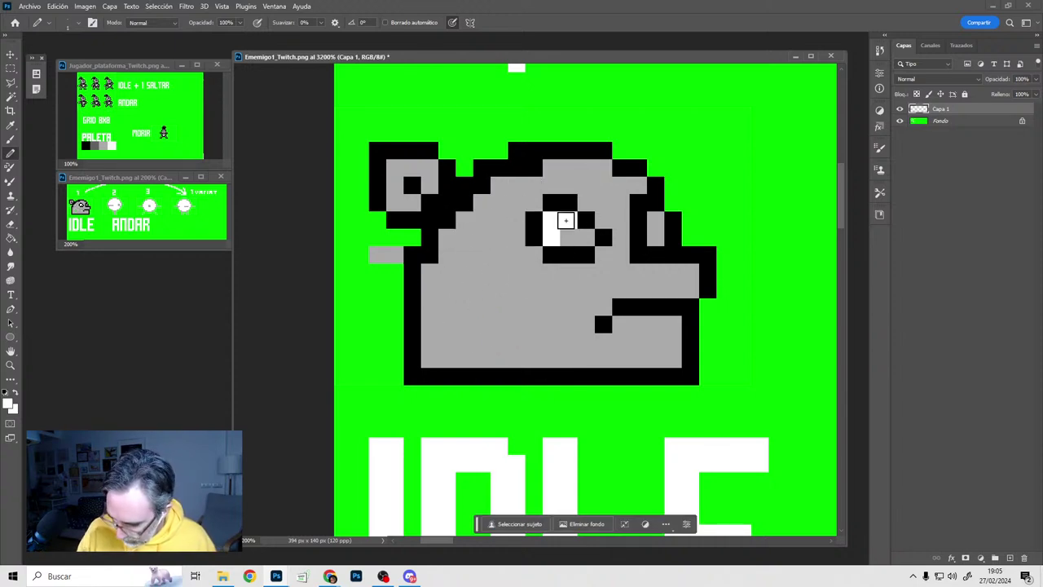
drag(566, 220, 569, 237)
click(658, 225)
drag(664, 249, 649, 244)
Try to darken the underside of the jaw in black and shorten the snout tip using the green background colour
alt+click(657, 250)
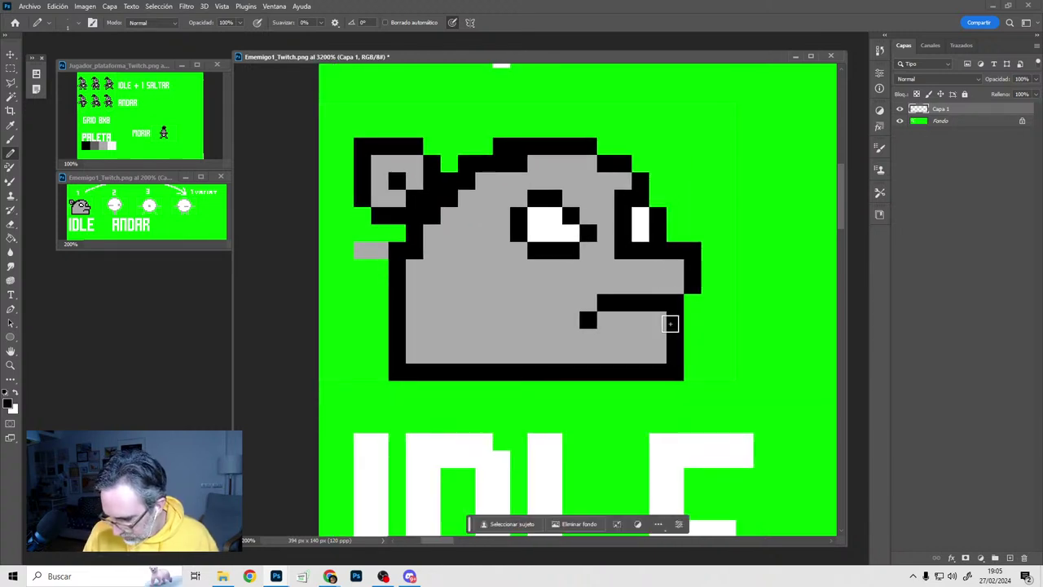
mouse_move(670, 321)
mouse_down()
mouse_move(624, 349)
mouse_move(655, 356)
mouse_up()
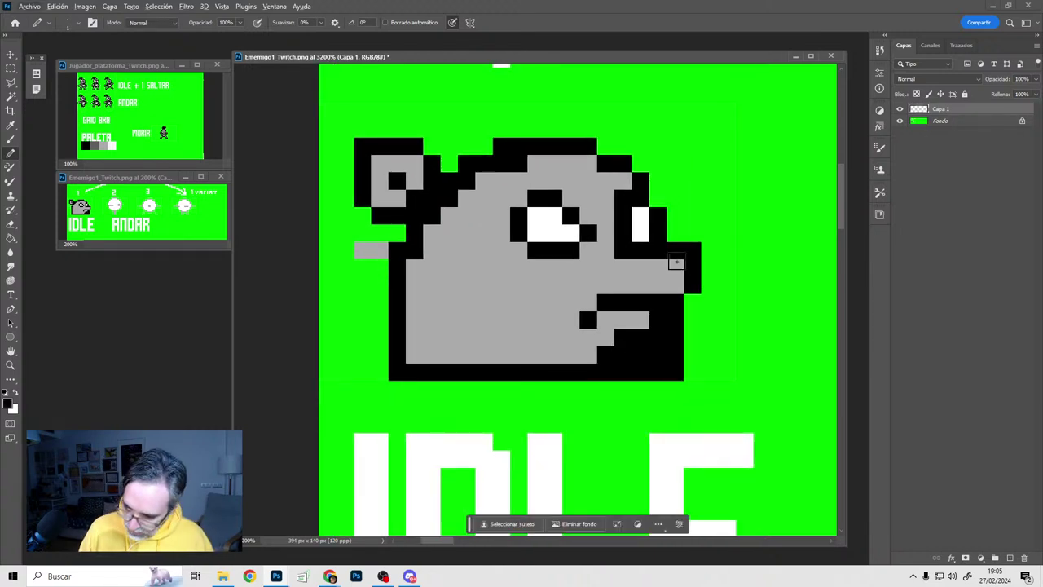
mouse_move(677, 264)
mouse_down()
mouse_move(672, 287)
mouse_move(660, 271)
mouse_move(682, 246)
mouse_move(693, 281)
mouse_move(679, 275)
mouse_up()
alt+click(643, 268)
alt+click(698, 230)
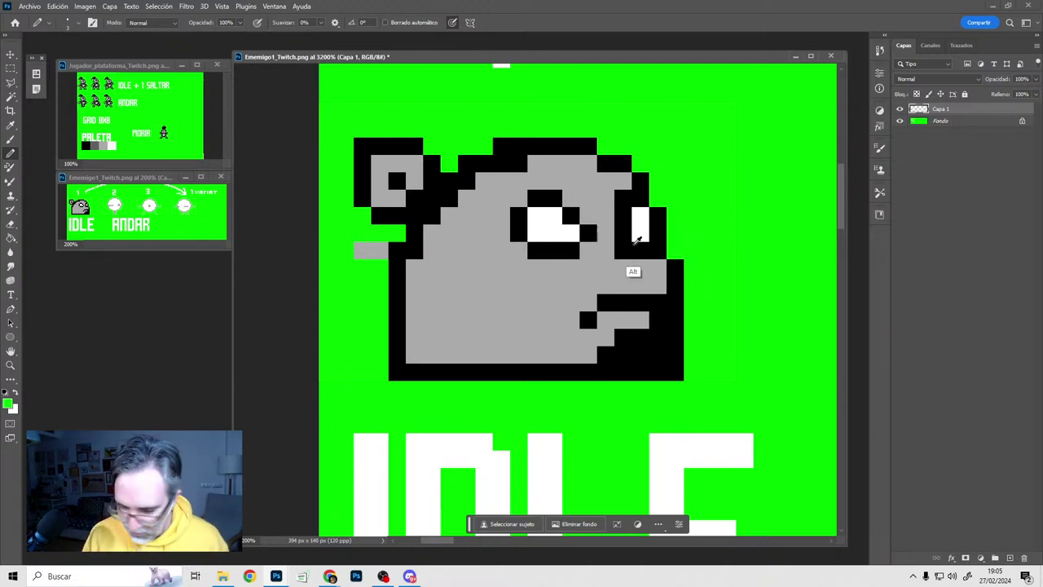
Clear everything drawn on layer Capa 1, deselect, and set the pencil back to a one-pixel tip
key(bracketright)
key(bracketright)
key(ctrl+a)
key(Delete)
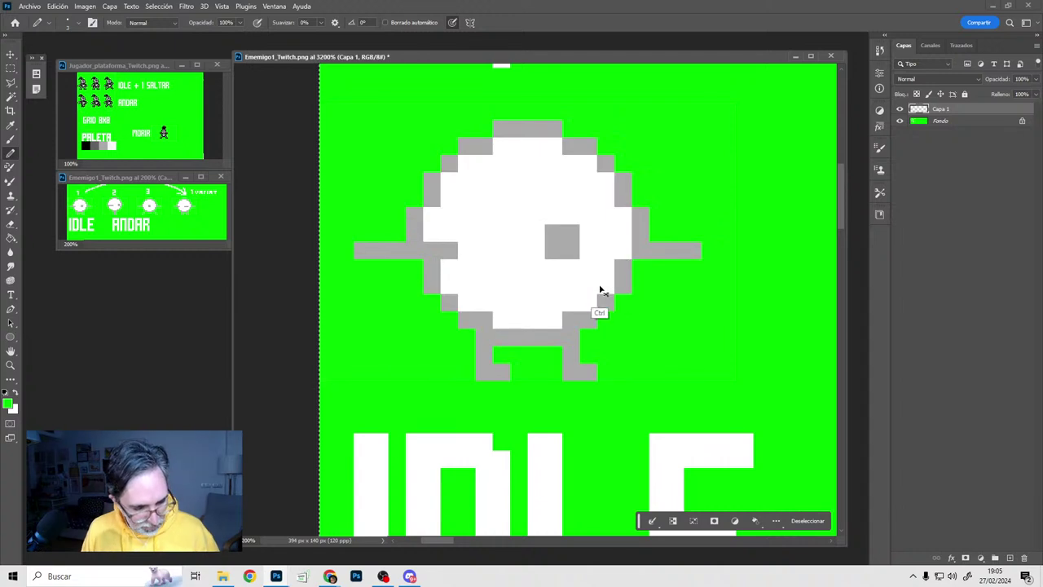
key(ctrl+d)
alt+right_drag(390, 222, 259, 265)
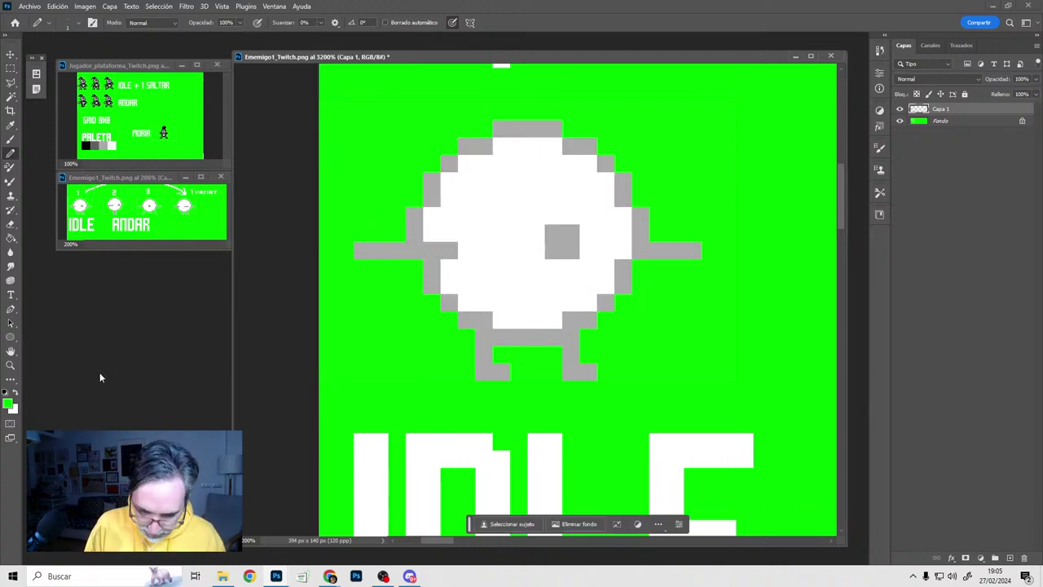
Try a two-pixel-tall eye on the first IDLE sprite in the palette's dark grey
alt+click(87, 146)
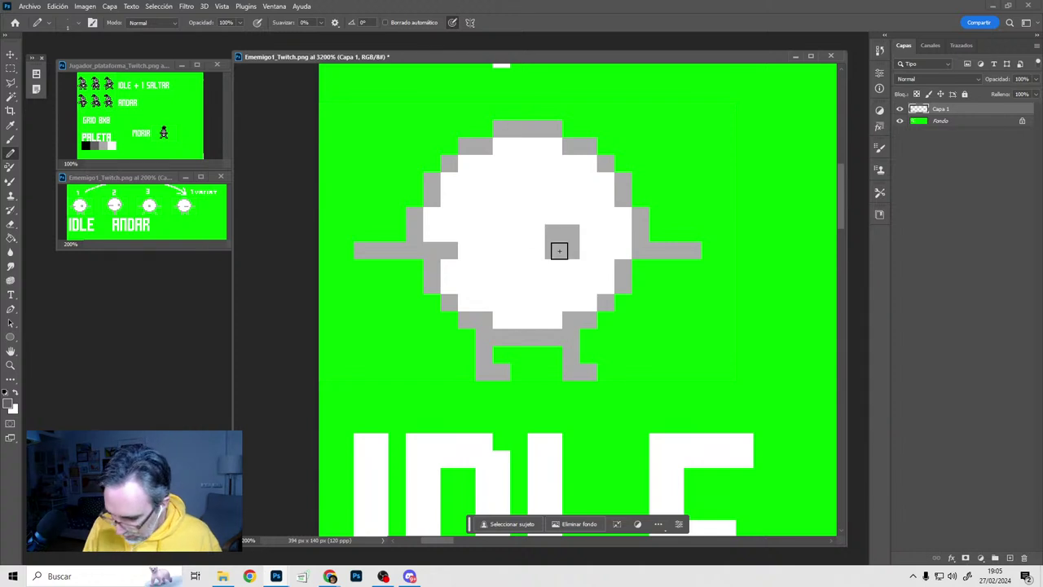
drag(513, 192, 517, 215)
Paint two black eyes, each two pixels tall, on the first IDLE sprite using the black from the palette
alt+click(85, 145)
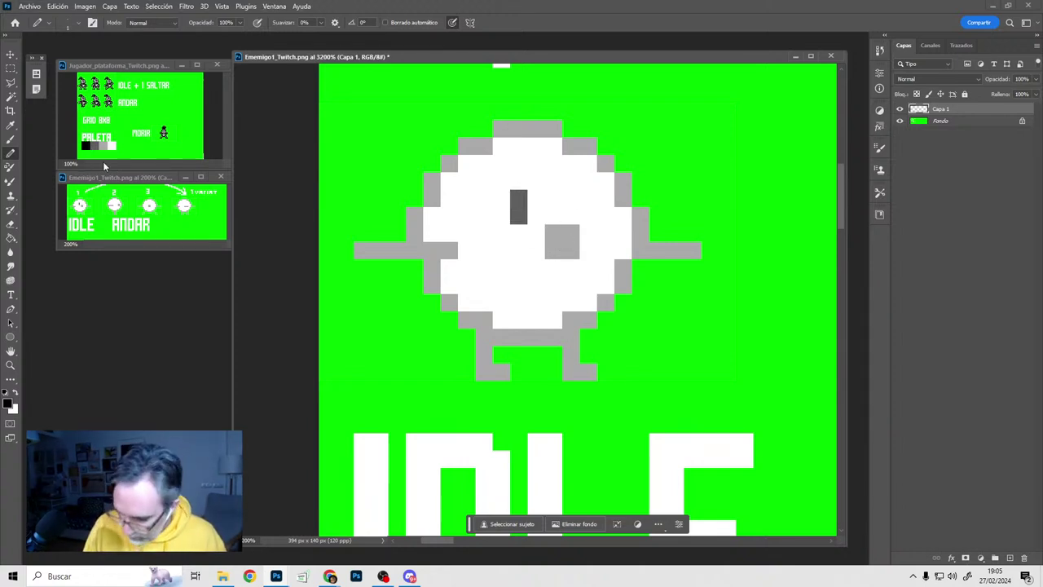
click(515, 256)
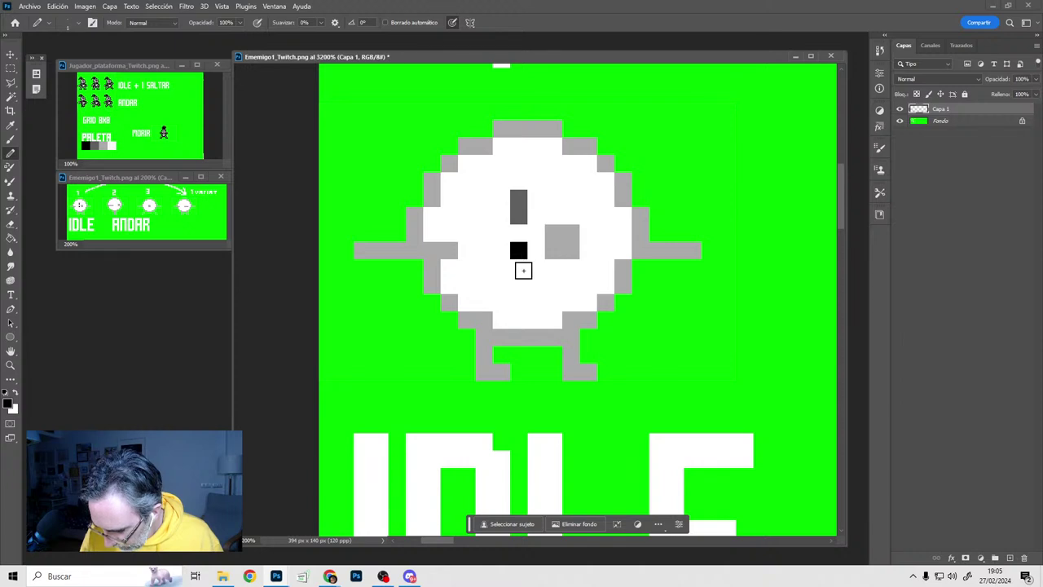
key(z)
key(ctrl+z)
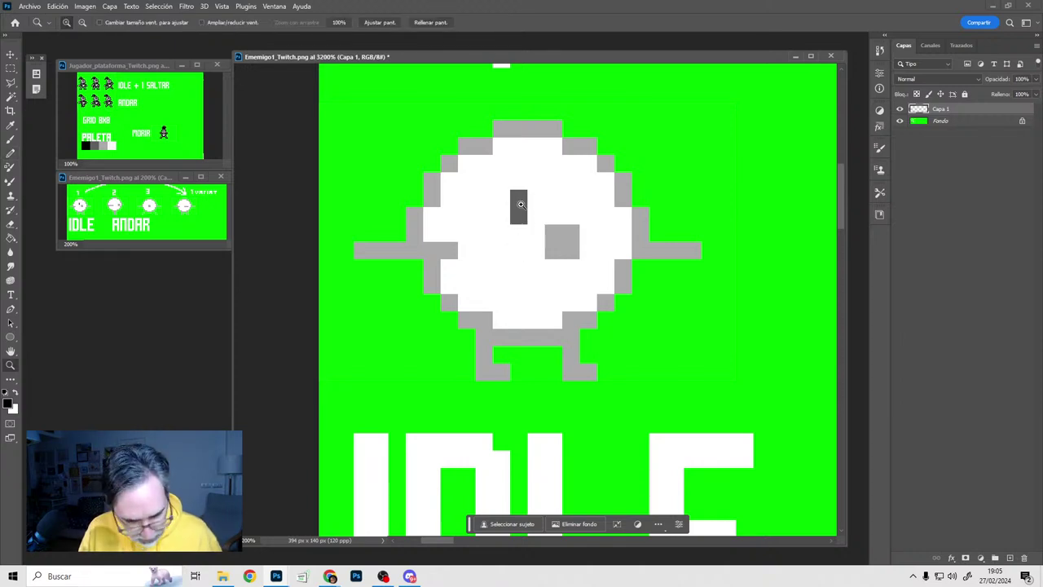
key(b)
drag(520, 199, 518, 211)
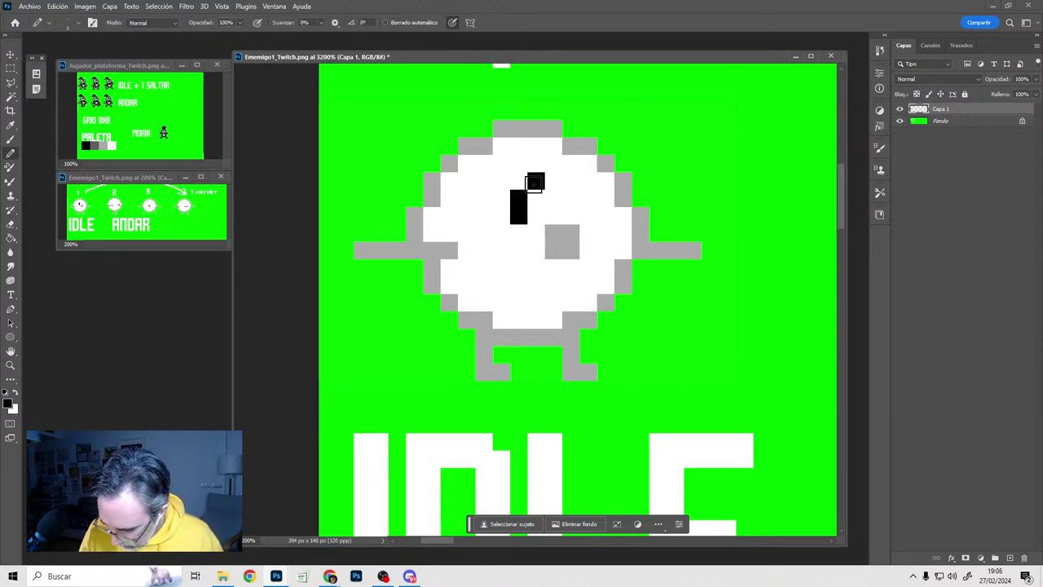
key(ctrl+z)
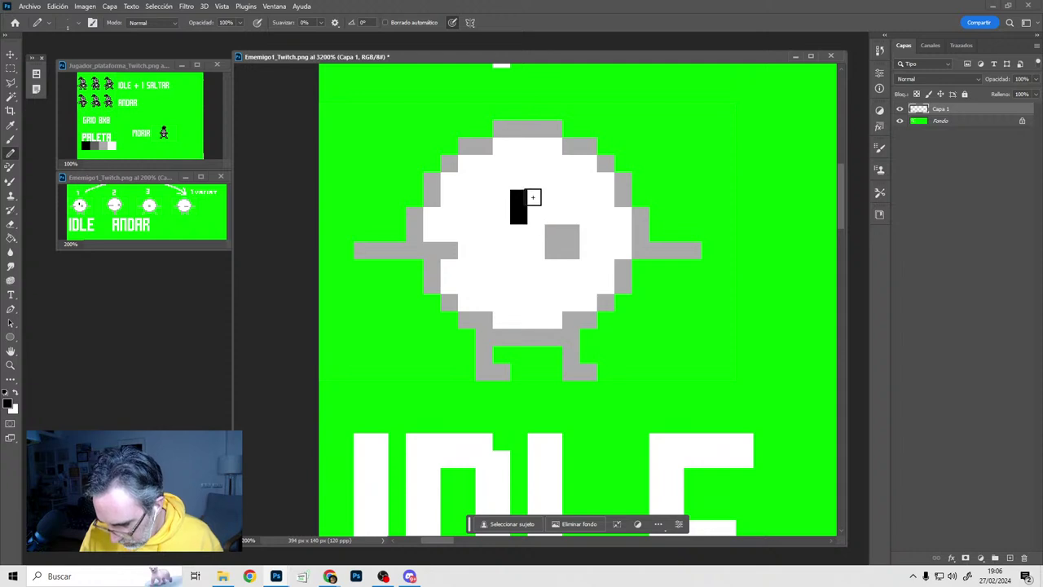
mouse_move(533, 199)
mouse_down()
mouse_move(538, 217)
mouse_move(590, 210)
mouse_up()
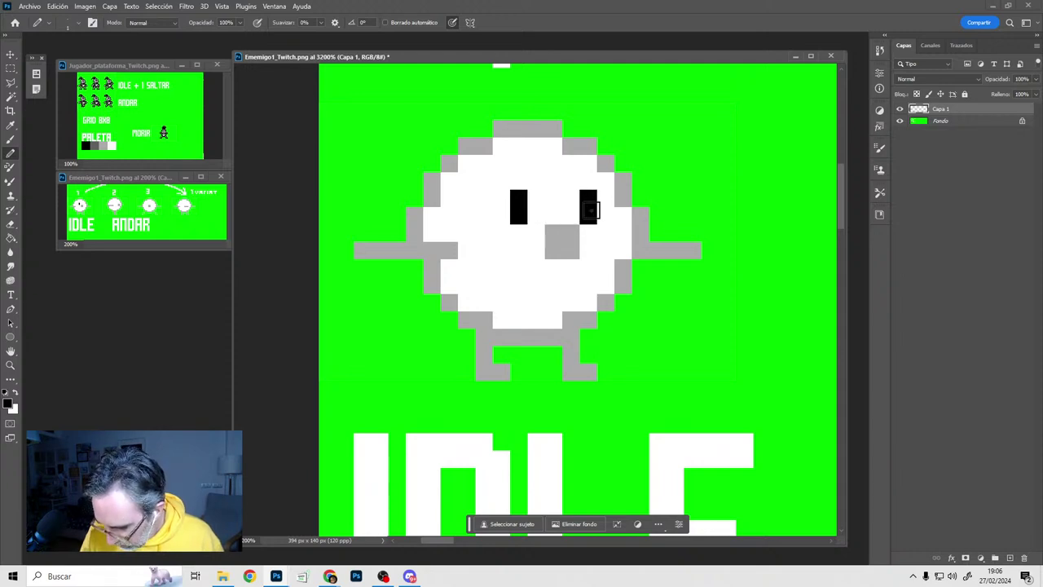
Add two black nostril pixels and a wide black mouth line curving up to a cheek pixel below the eyes
click(554, 251)
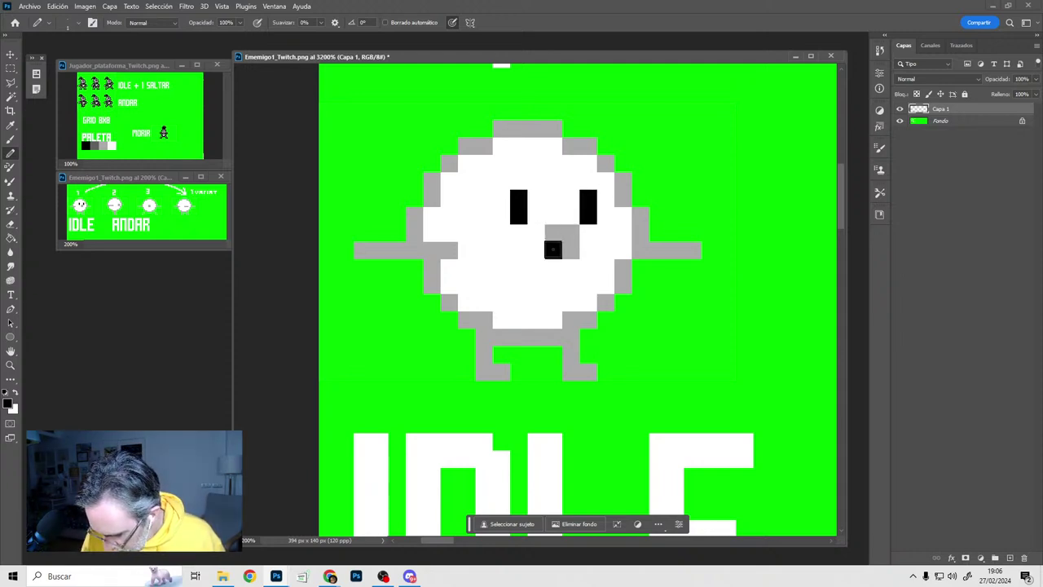
click(585, 250)
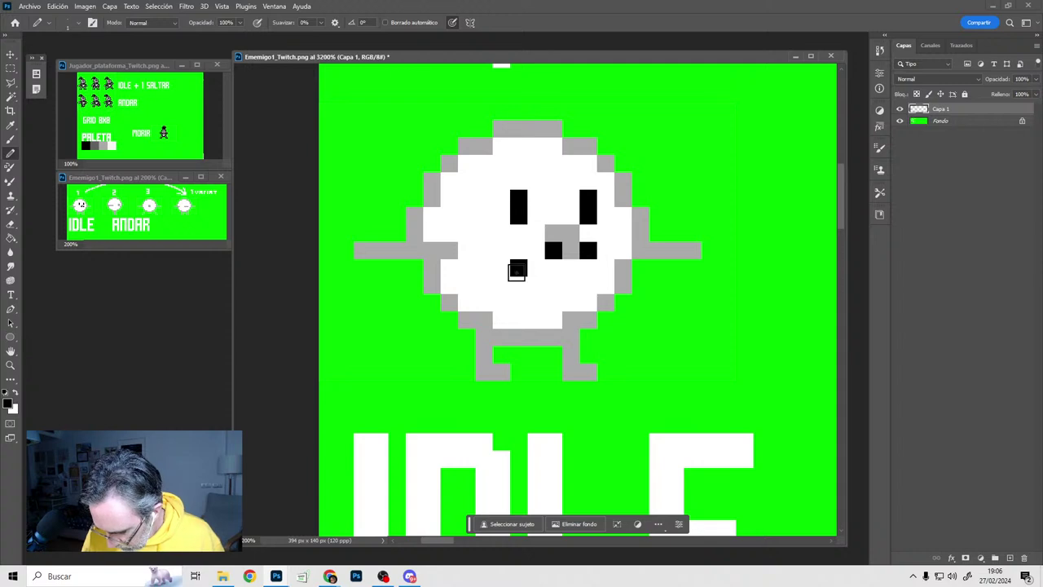
mouse_move(516, 271)
mouse_down()
mouse_move(520, 285)
mouse_move(603, 281)
mouse_move(620, 272)
mouse_move(622, 252)
mouse_up()
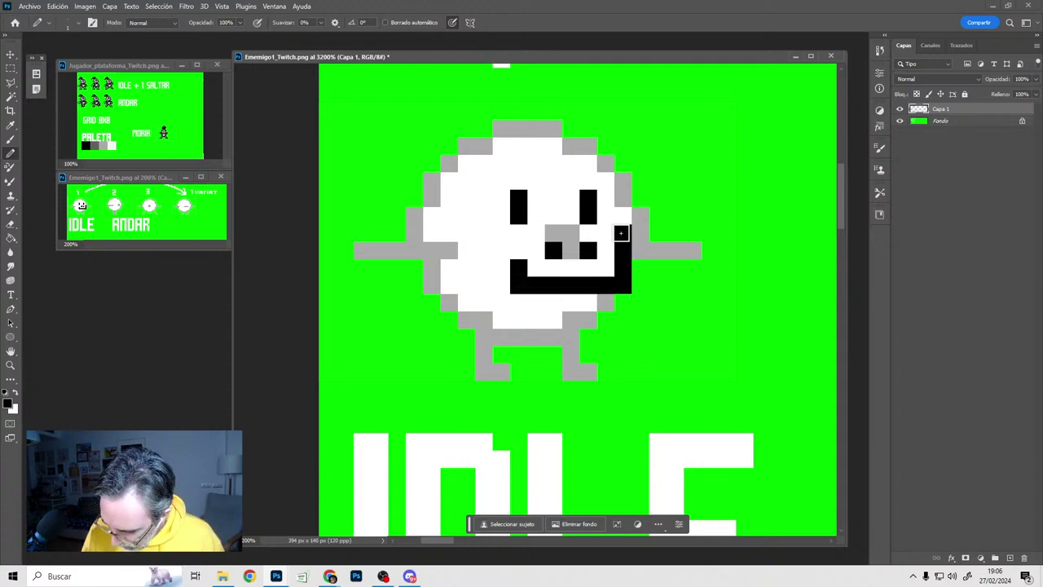
click(606, 234)
key(x)
click(624, 232)
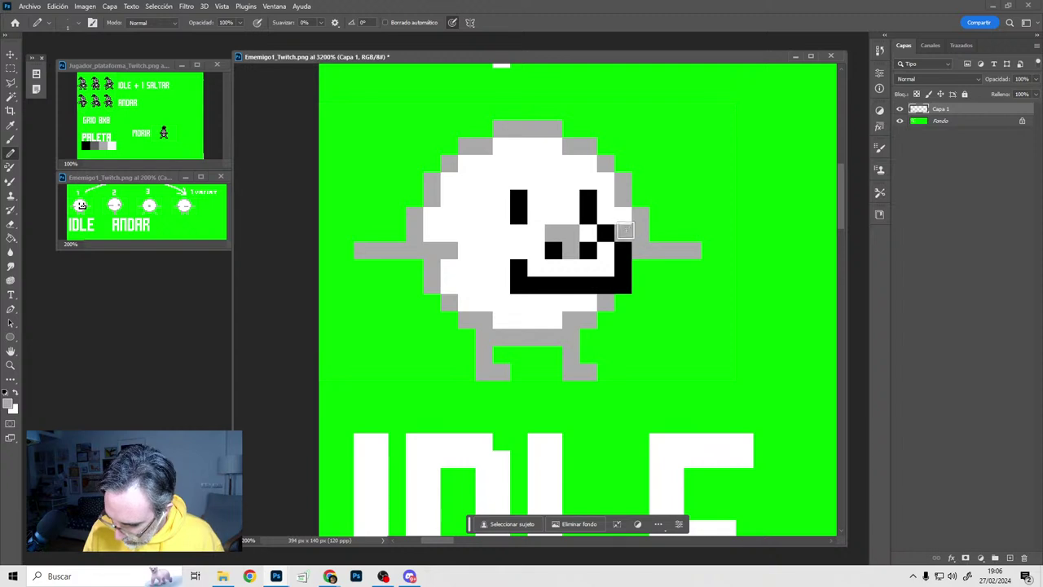
Outline a black lower lip and chin beneath the mouth line, leaving the inside white
key(x)
click(605, 303)
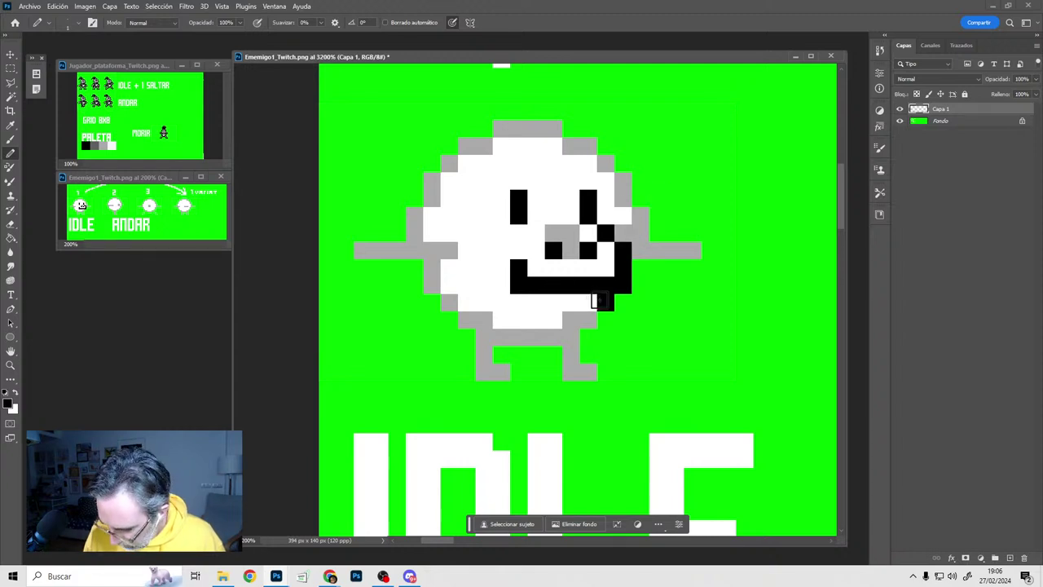
click(589, 320)
drag(588, 319, 536, 319)
click(519, 302)
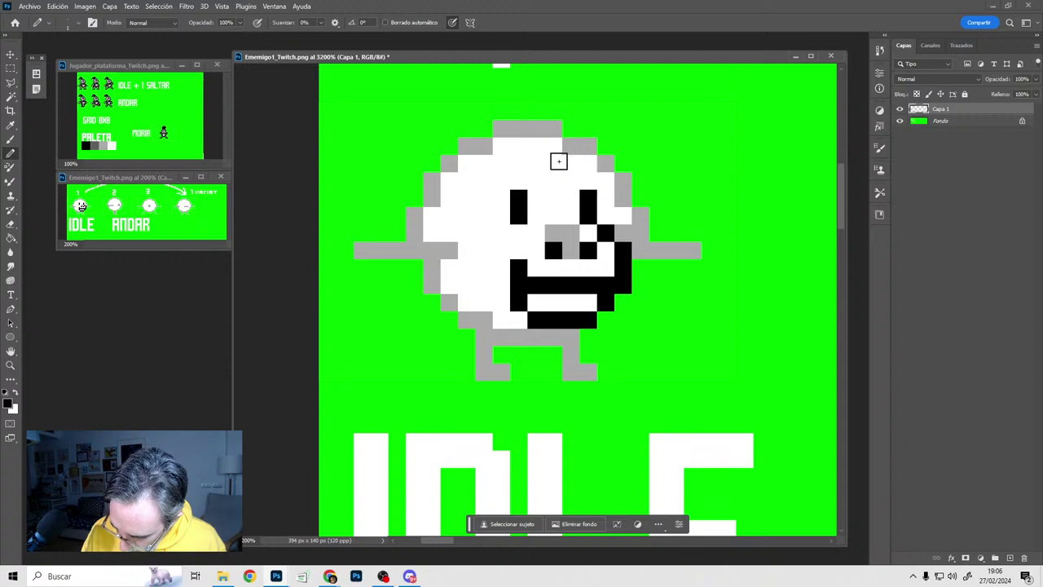
Outline the forehead in black above the eyes and continue it down the front of the face to the cheek
mouse_move(558, 160)
mouse_down()
mouse_move(536, 162)
mouse_move(580, 162)
mouse_up()
click(588, 181)
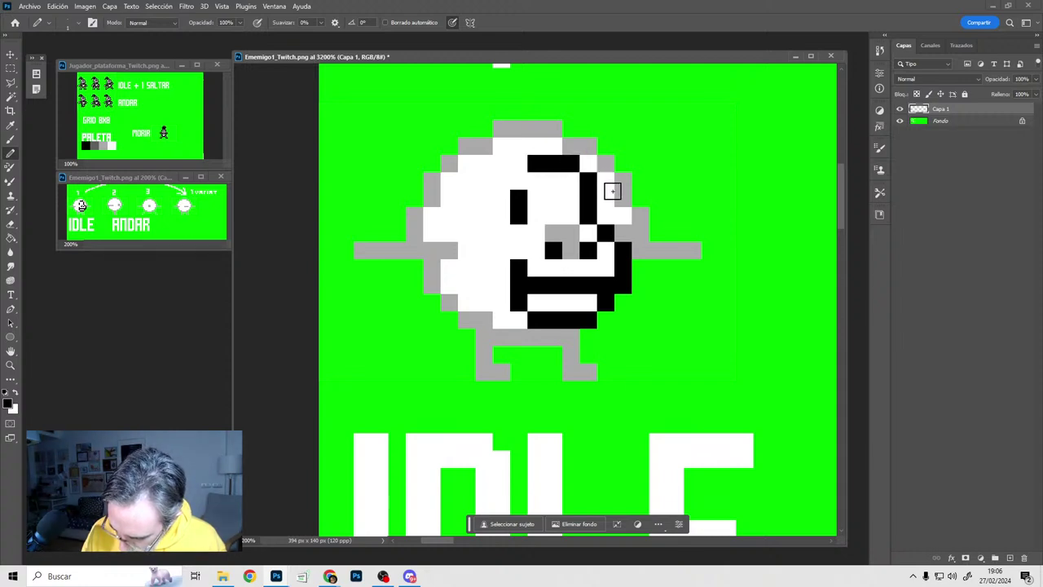
click(588, 181)
key(x)
click(586, 164)
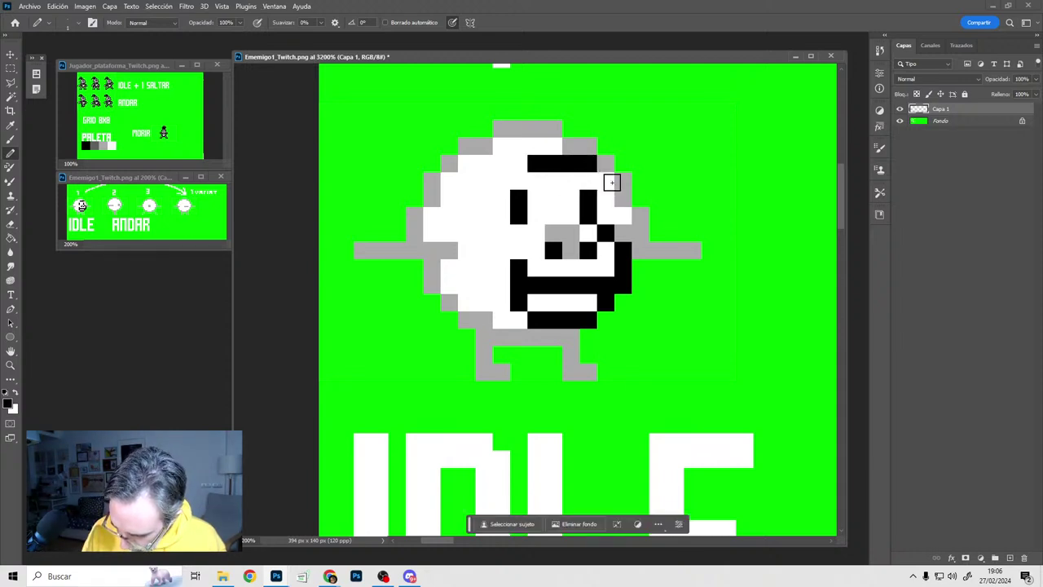
click(608, 181)
click(621, 202)
drag(621, 200, 622, 236)
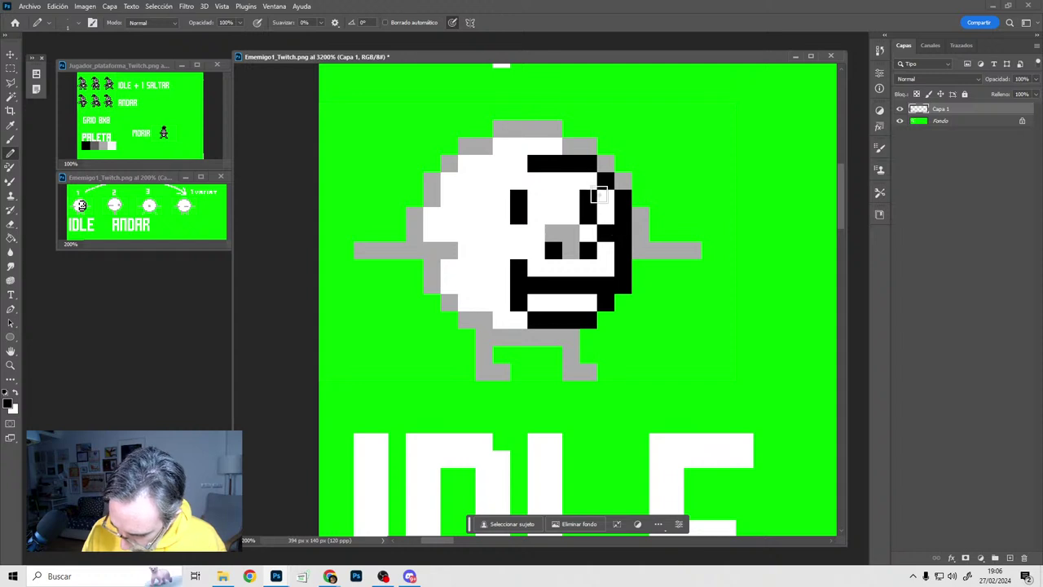
Continue the black outline from the forehead across the top of the head and down its back edge in stepped pixels
mouse_move(533, 168)
mouse_down()
mouse_move(497, 165)
mouse_move(468, 199)
mouse_up()
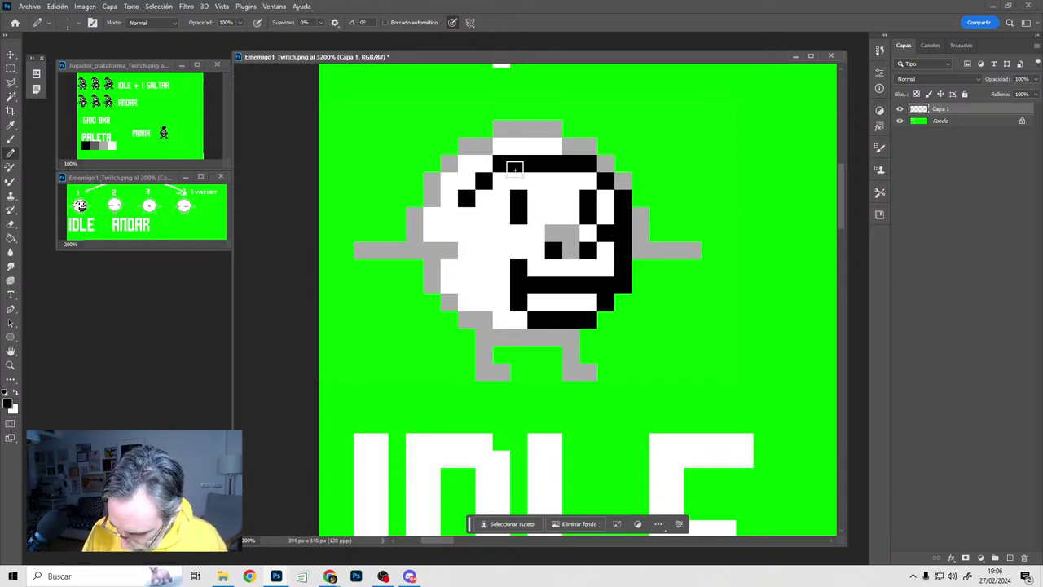
click(464, 213)
mouse_move(445, 226)
mouse_down()
mouse_move(448, 214)
mouse_move(430, 232)
mouse_move(407, 301)
mouse_move(470, 328)
mouse_up()
key(ctrl+z)
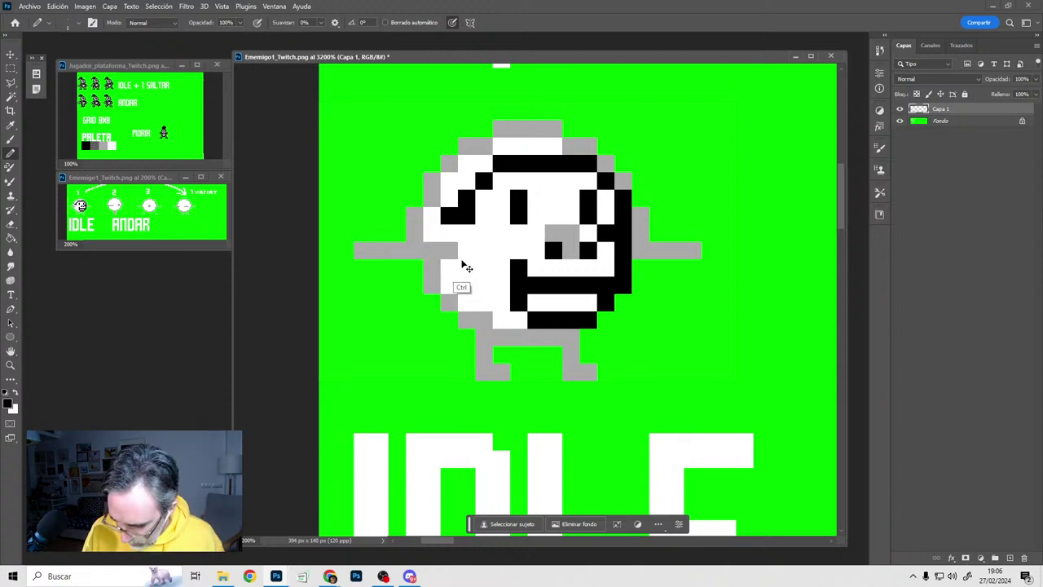
drag(442, 226, 450, 271)
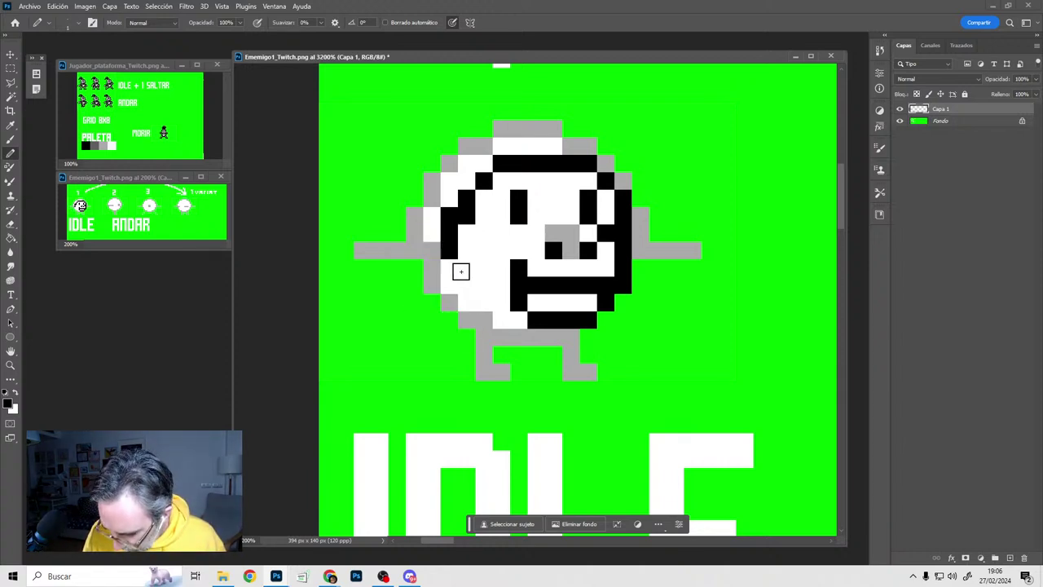
mouse_move(468, 314)
mouse_down()
mouse_move(474, 347)
mouse_move(483, 346)
mouse_up()
key(ctrl+z)
key(ctrl+z)
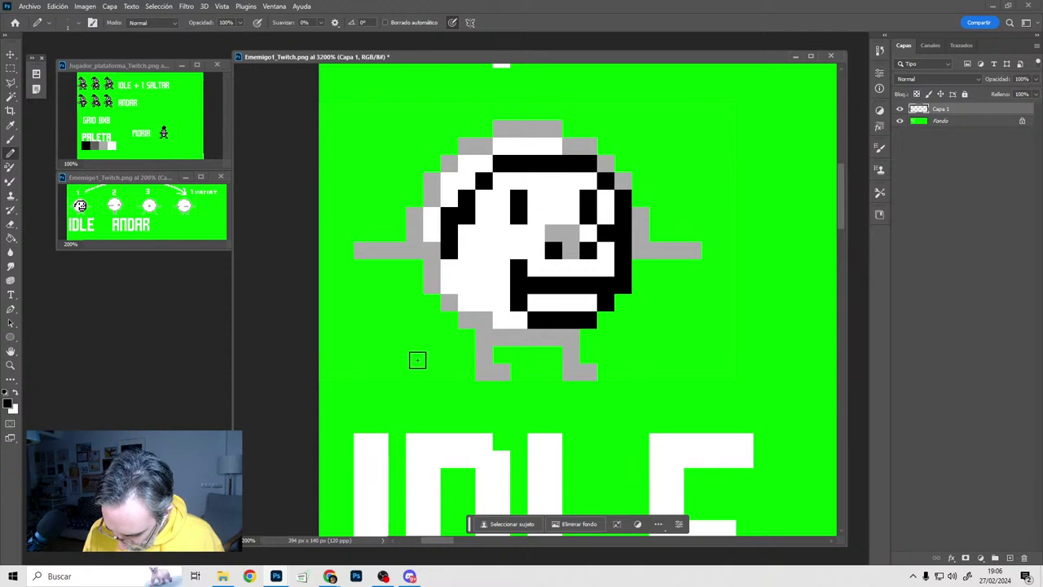
Draw a black three-toed front foot below the chin and clear the lower edge of the rear foot outline with background green
mouse_move(413, 371)
mouse_down()
mouse_move(481, 371)
mouse_move(485, 334)
mouse_move(469, 320)
mouse_move(431, 323)
mouse_move(397, 358)
mouse_up()
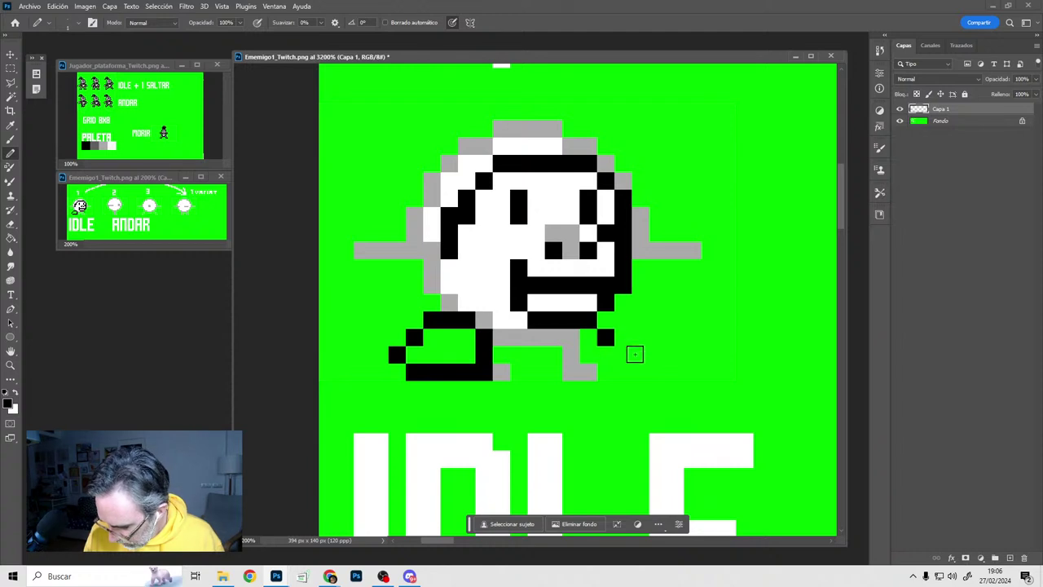
mouse_move(602, 371)
mouse_down()
mouse_move(587, 372)
mouse_move(623, 354)
mouse_move(661, 360)
mouse_move(657, 371)
mouse_up()
key(ctrl+z)
alt+click(523, 370)
drag(519, 372, 386, 373)
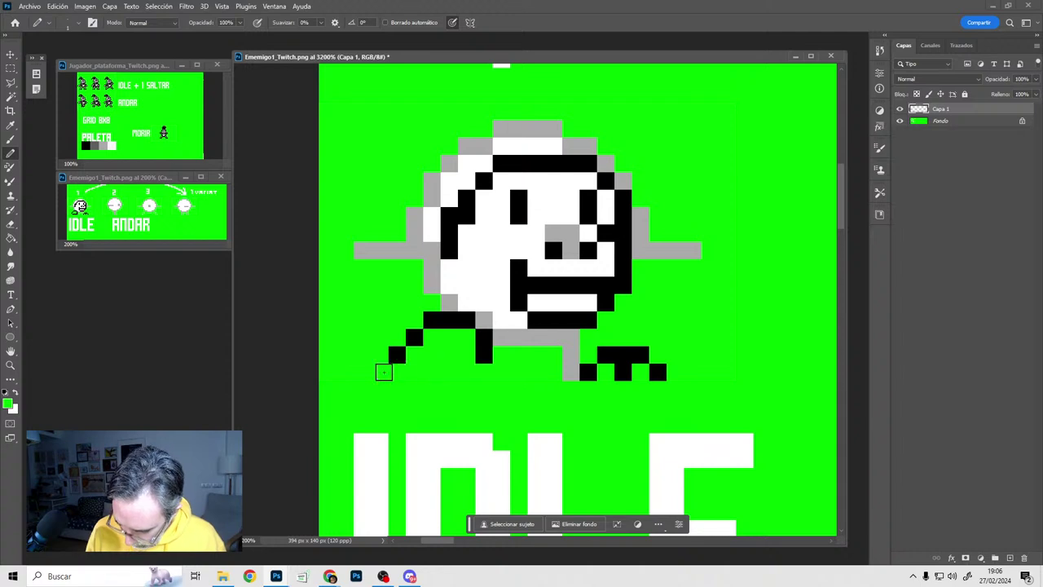
Redraw the rear foot in black with three toes matching the front foot, clearing the excess pixels with background green
alt+click(486, 349)
click(484, 366)
mouse_move(484, 363)
mouse_down()
mouse_move(450, 336)
mouse_move(412, 375)
mouse_up()
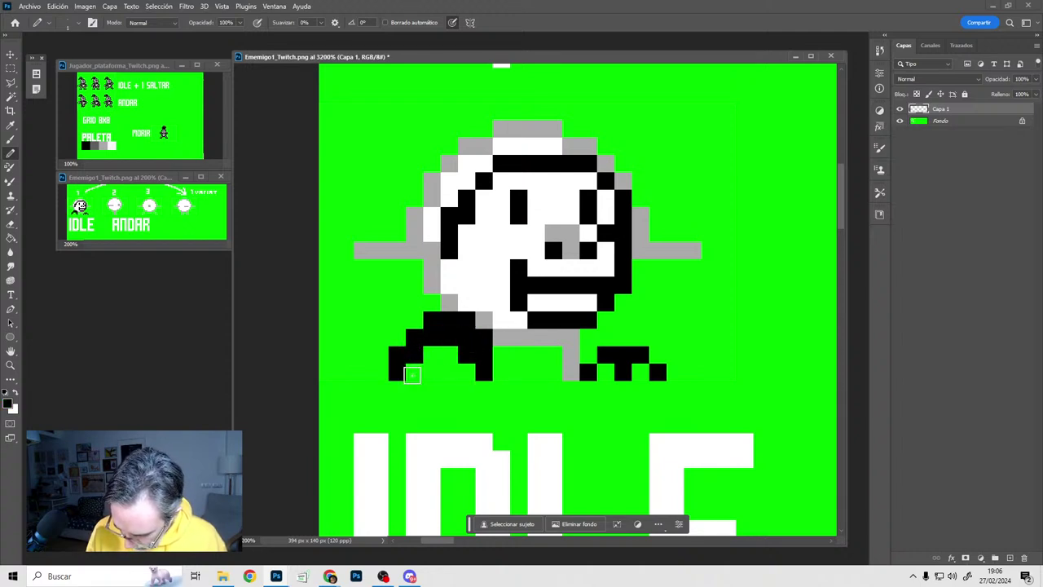
click(448, 372)
click(415, 371)
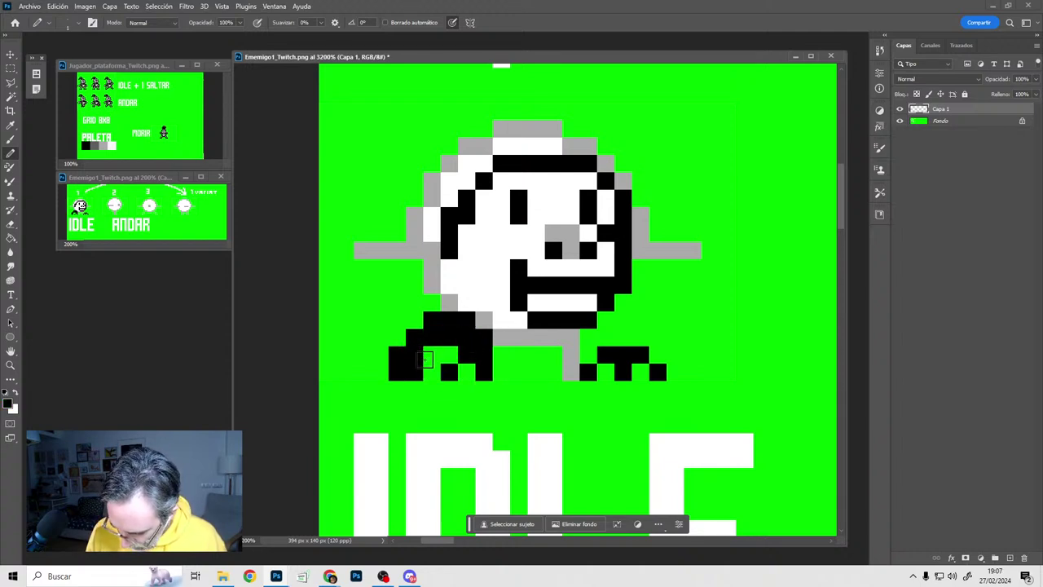
alt+click(429, 354)
mouse_move(395, 377)
mouse_down()
mouse_move(431, 334)
mouse_move(479, 335)
mouse_move(483, 354)
mouse_move(429, 356)
mouse_up()
alt+click(454, 375)
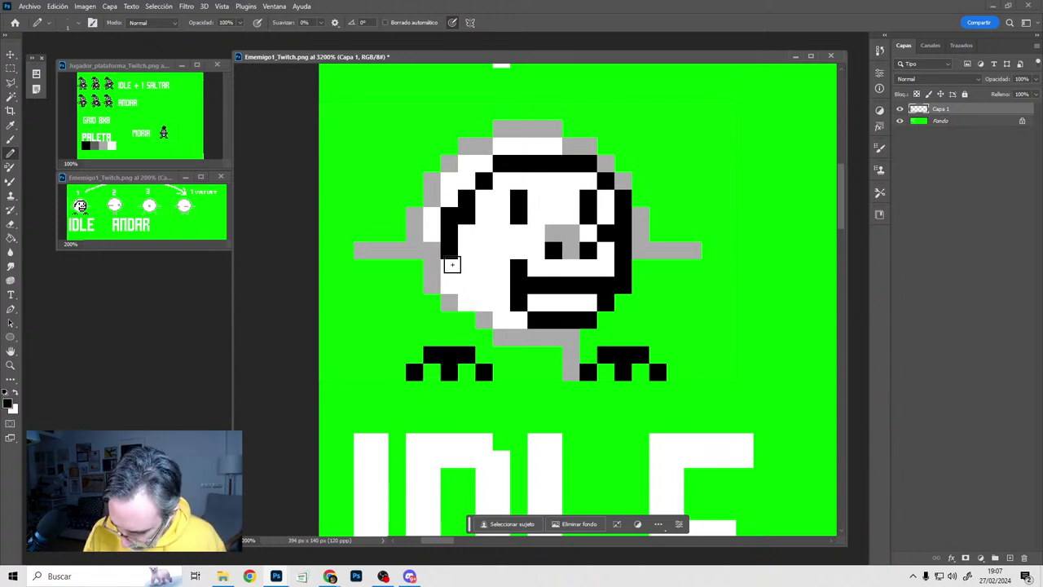
Outline the rear leg's haunch with a black curve from the rear foot up to the back of the head
click(415, 338)
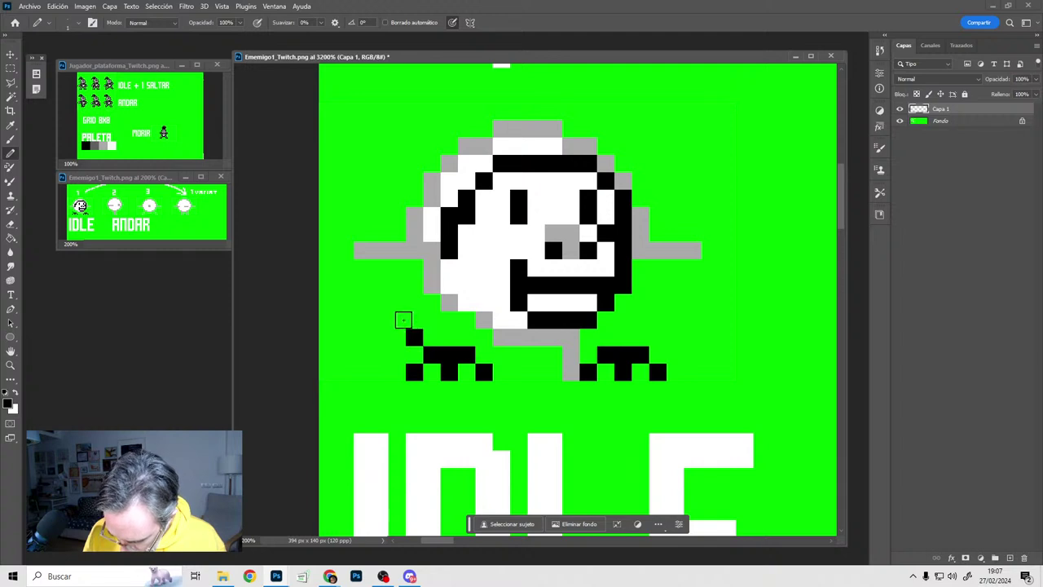
drag(403, 319, 414, 269)
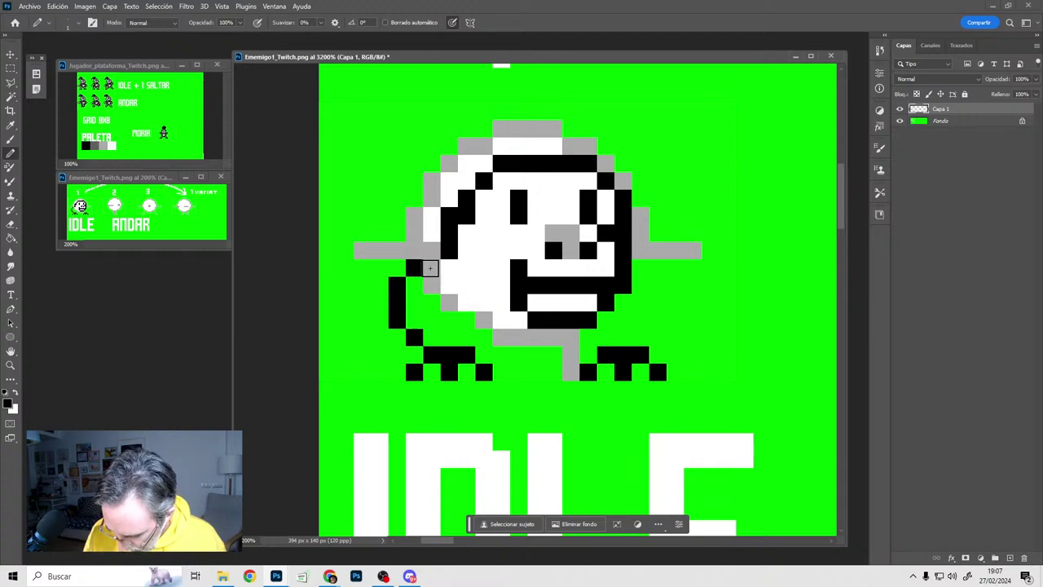
click(429, 268)
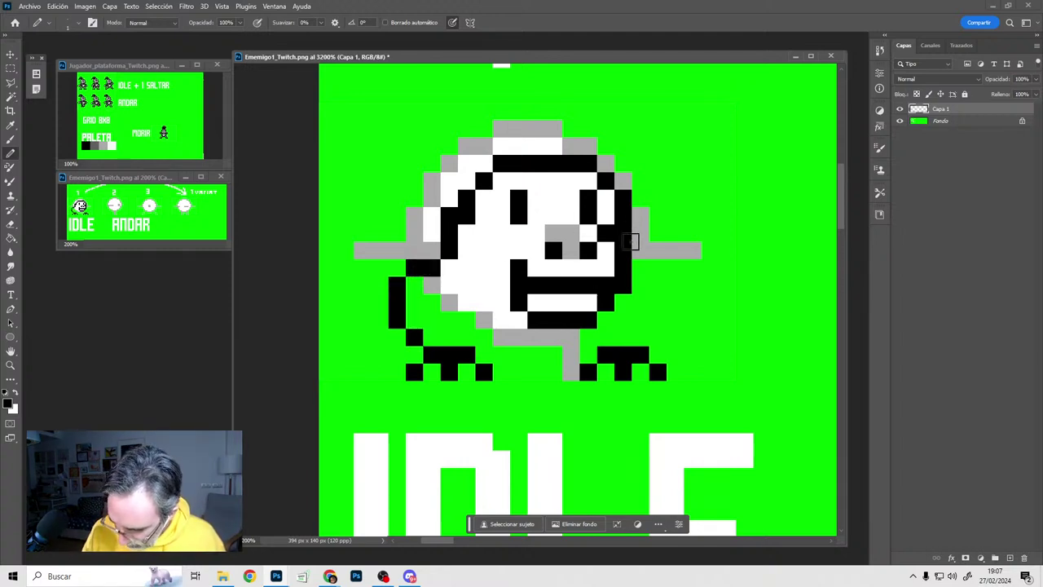
Thicken the front leg in black between the chin and the front foot
drag(630, 255, 636, 274)
click(624, 341)
click(634, 356)
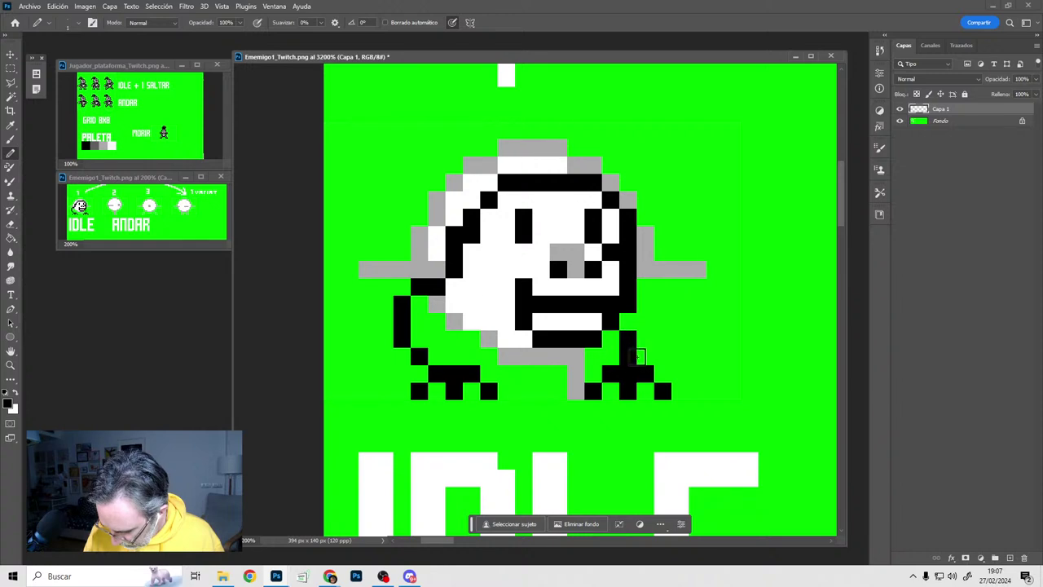
drag(637, 356, 641, 382)
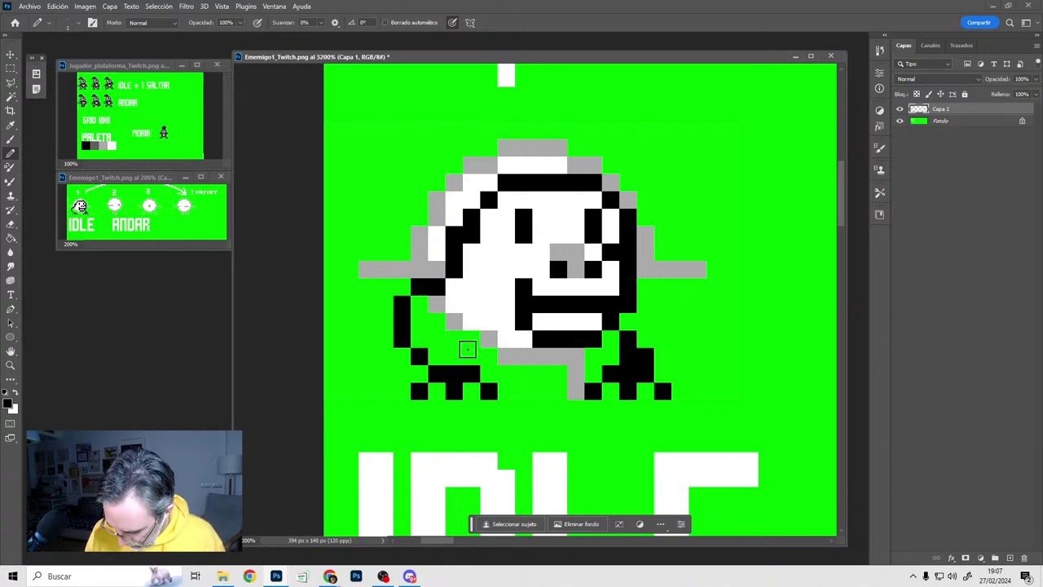
Draw the rear leg's inner edge in black and add a jagged black belly line under the jaw to the front leg
click(456, 324)
drag(468, 340, 470, 358)
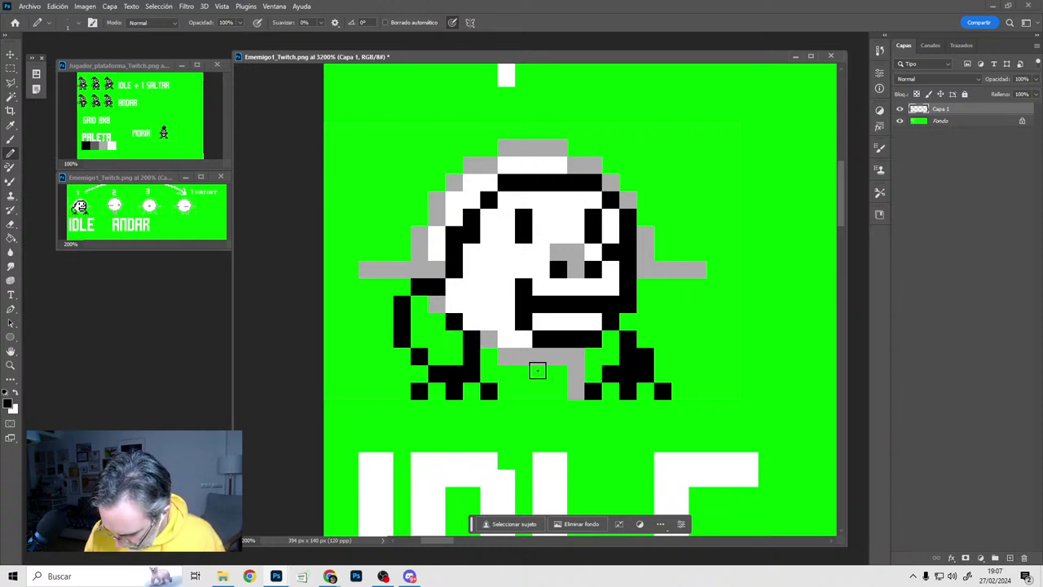
click(497, 340)
click(506, 359)
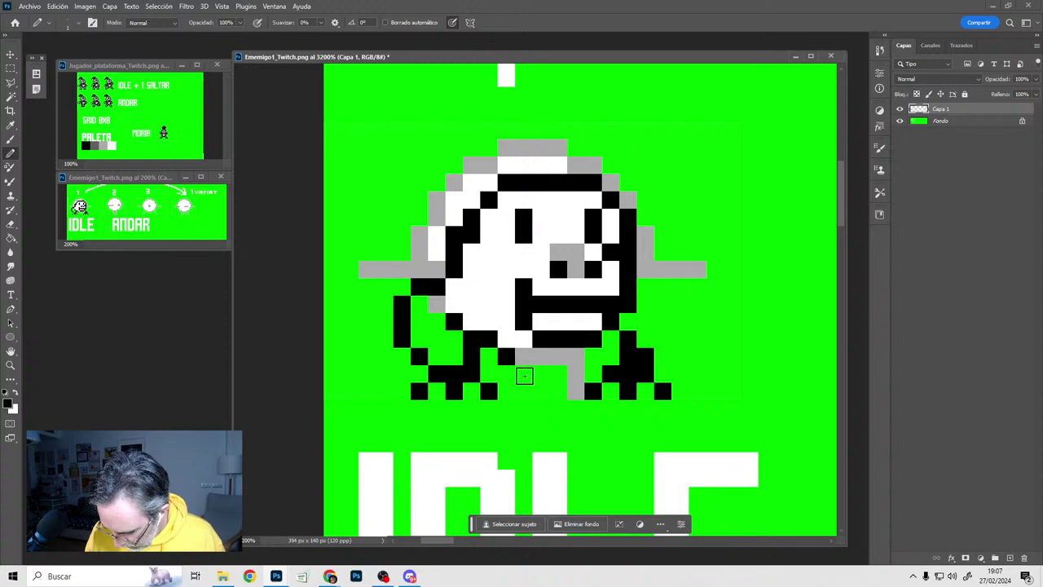
click(541, 357)
click(576, 359)
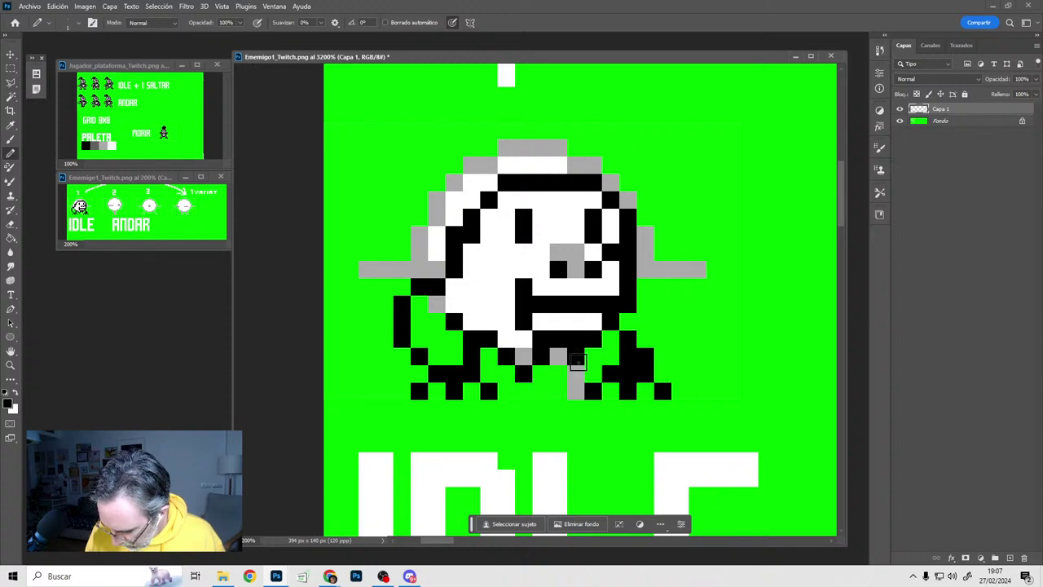
click(608, 355)
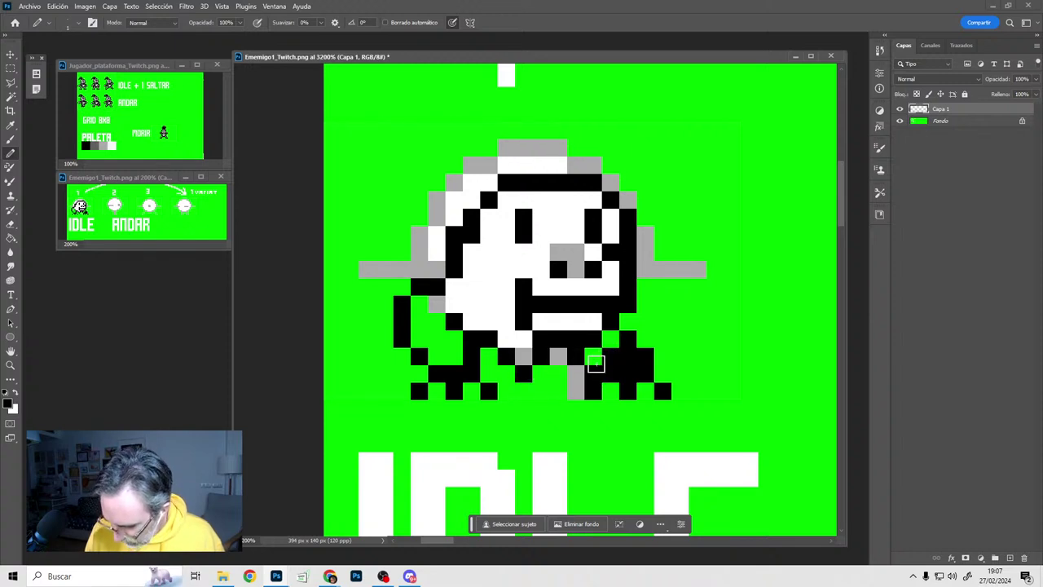
Fill the haunch, the belly and the gaps between the toes with the placeholder's light grey
alt+click(659, 267)
drag(612, 391, 645, 392)
mouse_move(611, 340)
mouse_down()
mouse_move(561, 389)
mouse_move(444, 390)
mouse_move(422, 336)
mouse_up()
click(541, 375)
Erase the leftover placeholder arms and head contour around the black outline with background green
alt+click(700, 242)
mouse_move(646, 233)
mouse_down()
mouse_move(647, 270)
mouse_move(663, 270)
mouse_up()
mouse_move(627, 199)
mouse_down()
mouse_move(610, 178)
mouse_move(508, 154)
mouse_move(435, 233)
mouse_move(367, 270)
mouse_up()
click(417, 256)
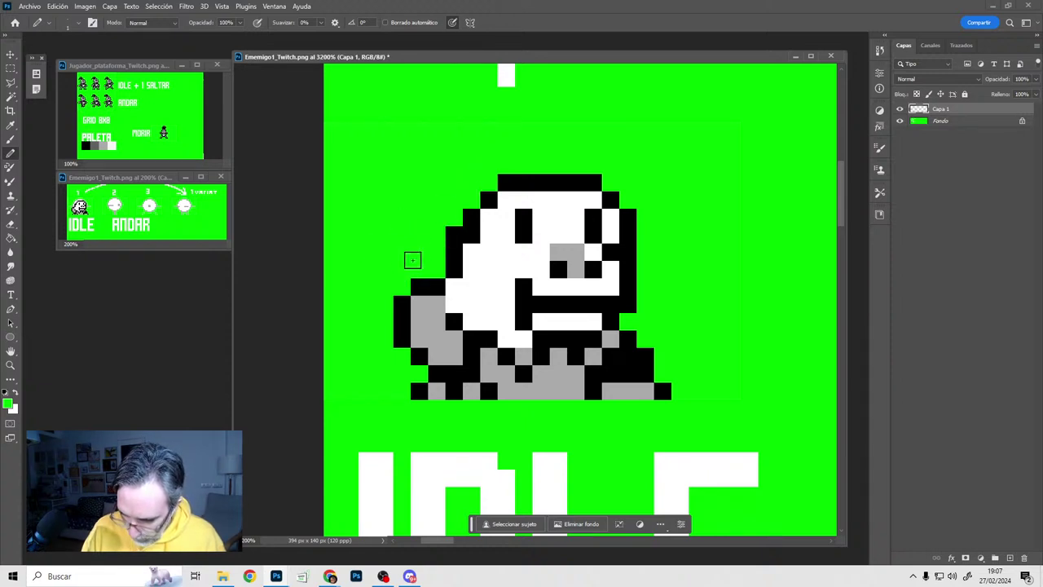
Paint the grey nose area white and remove the top pixel of each black eye
drag(541, 272, 585, 271)
alt+click(571, 235)
click(534, 219)
click(604, 218)
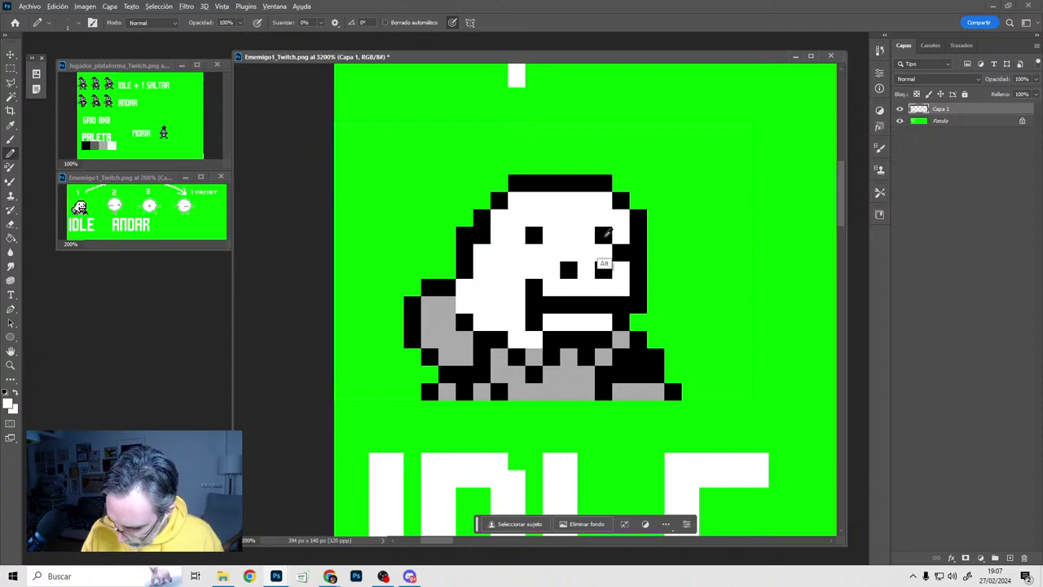
Paint both nostrils white and widen the two eyes into angry slanted black shapes
alt+click(604, 237)
click(552, 237)
alt+click(575, 246)
click(570, 270)
click(605, 269)
alt+click(555, 237)
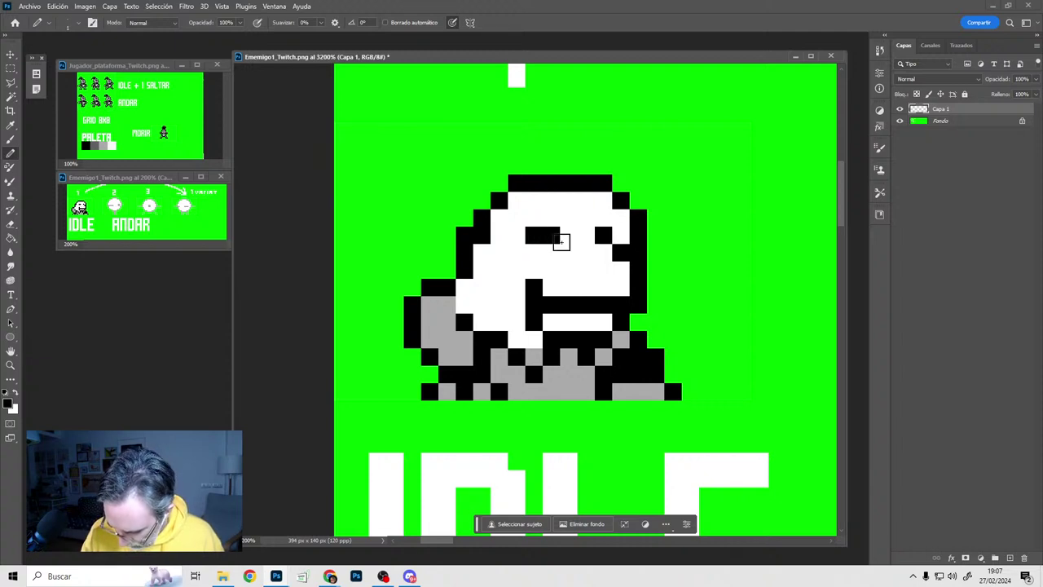
drag(568, 251, 535, 253)
click(604, 249)
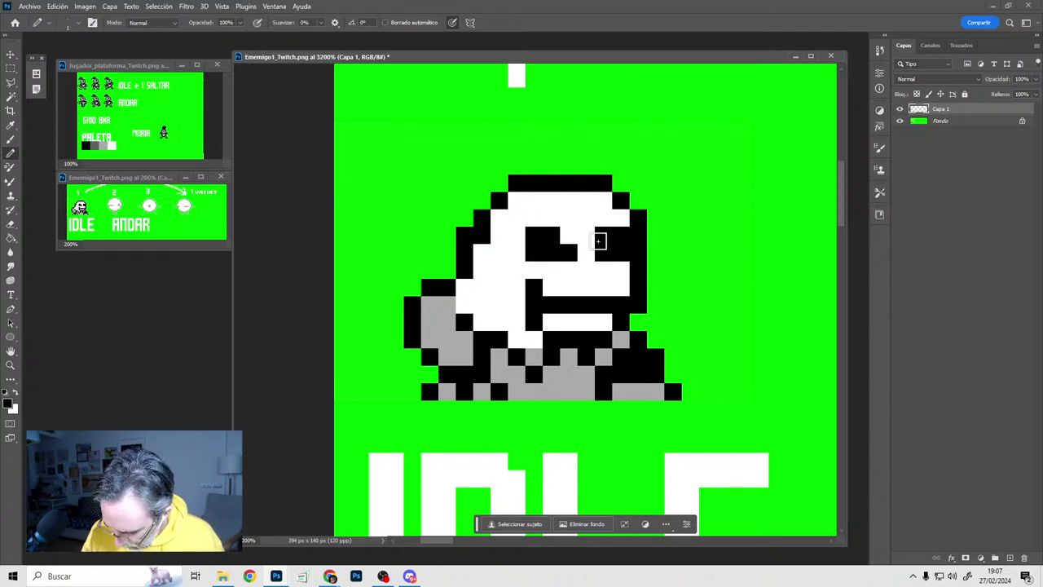
Whiten the lower mouth corner and add light grey shading pixels at the mouth corner, front cheek and forehead
key(x)
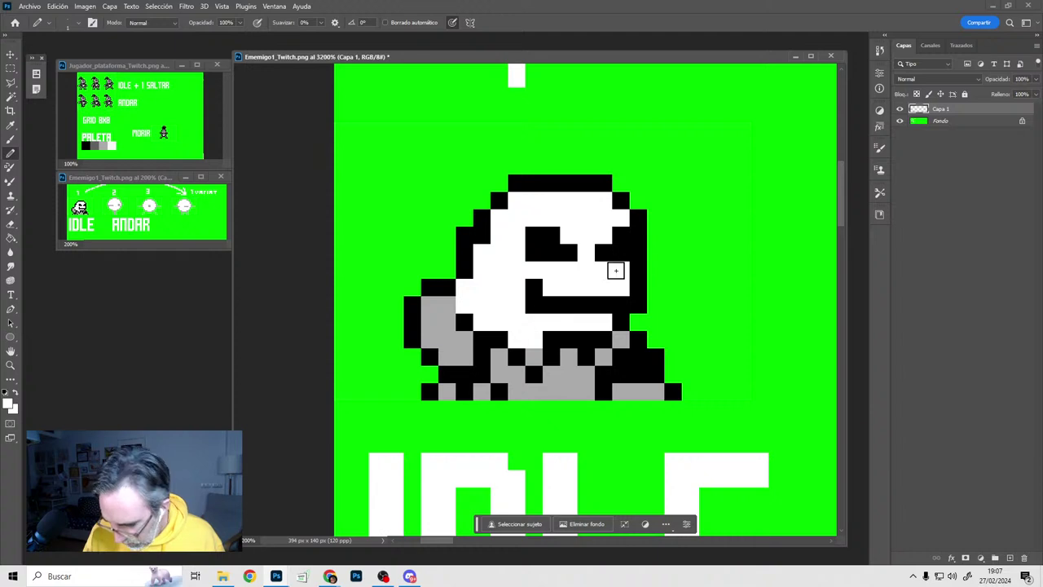
alt+click(458, 366)
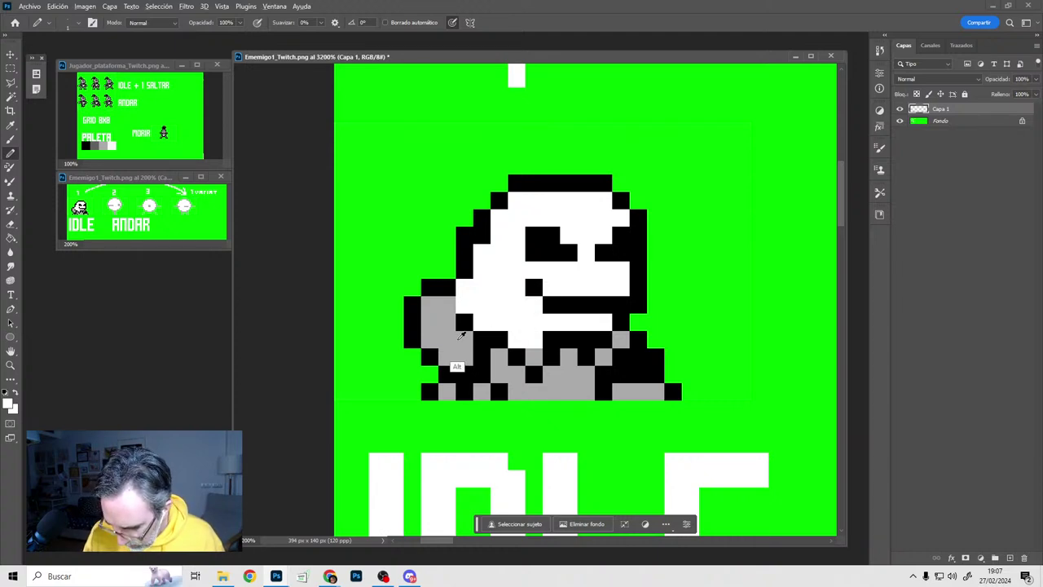
click(533, 305)
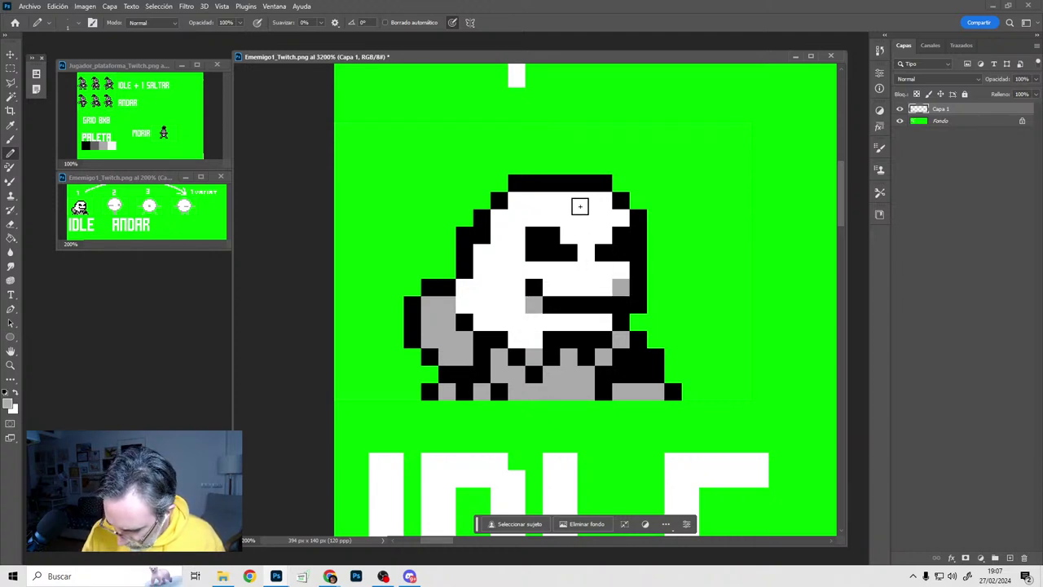
mouse_move(568, 200)
mouse_down()
mouse_move(585, 201)
mouse_move(586, 216)
mouse_up()
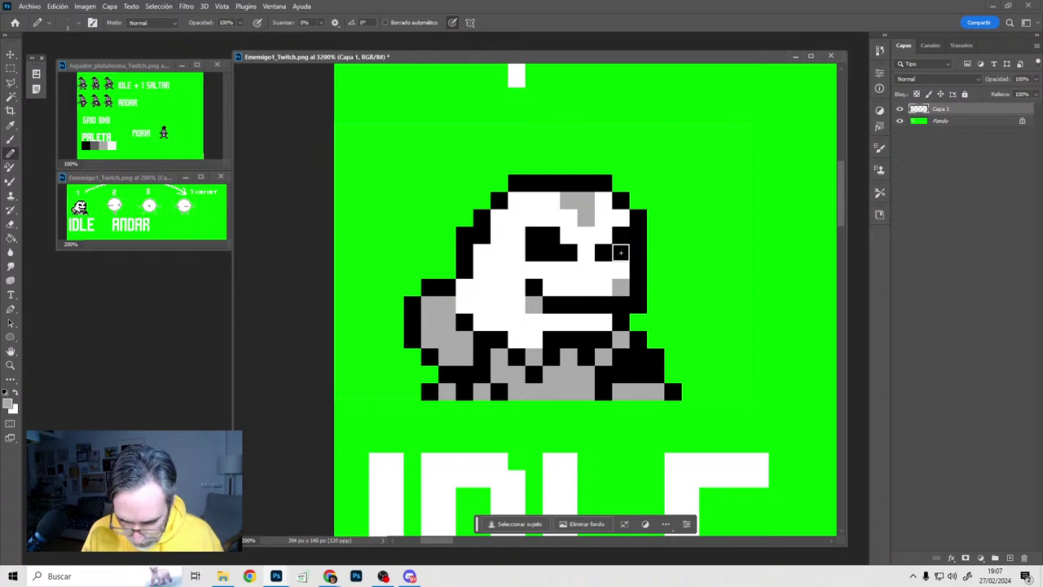
drag(609, 260, 618, 251)
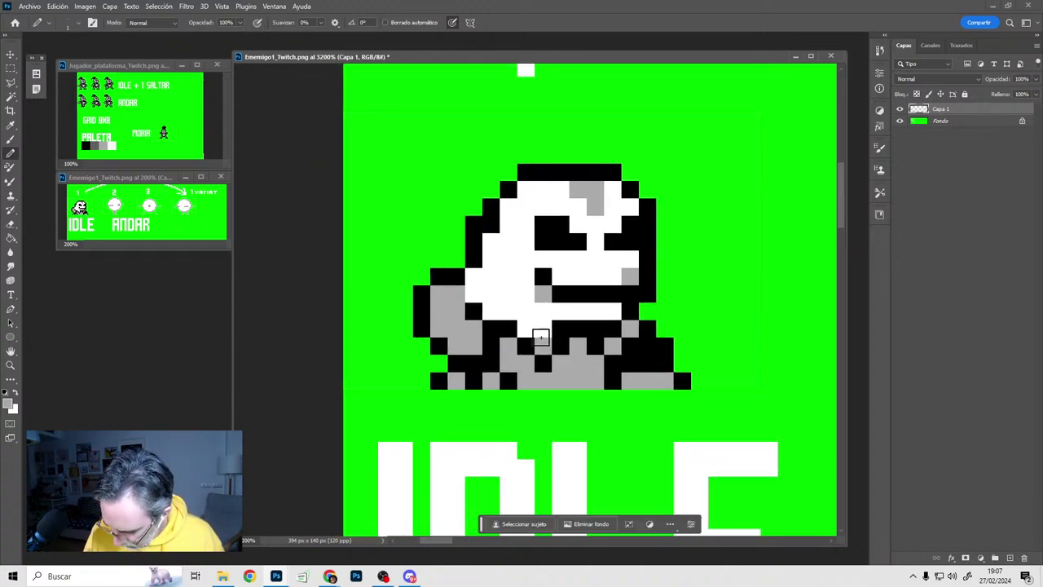
Add a white highlight along the upper edge of the grey haunch
alt+click(525, 330)
drag(455, 292, 438, 293)
click(437, 310)
Shade the back and lower edge of the head in light grey, with extra grey pixels along the crown
alt+click(548, 298)
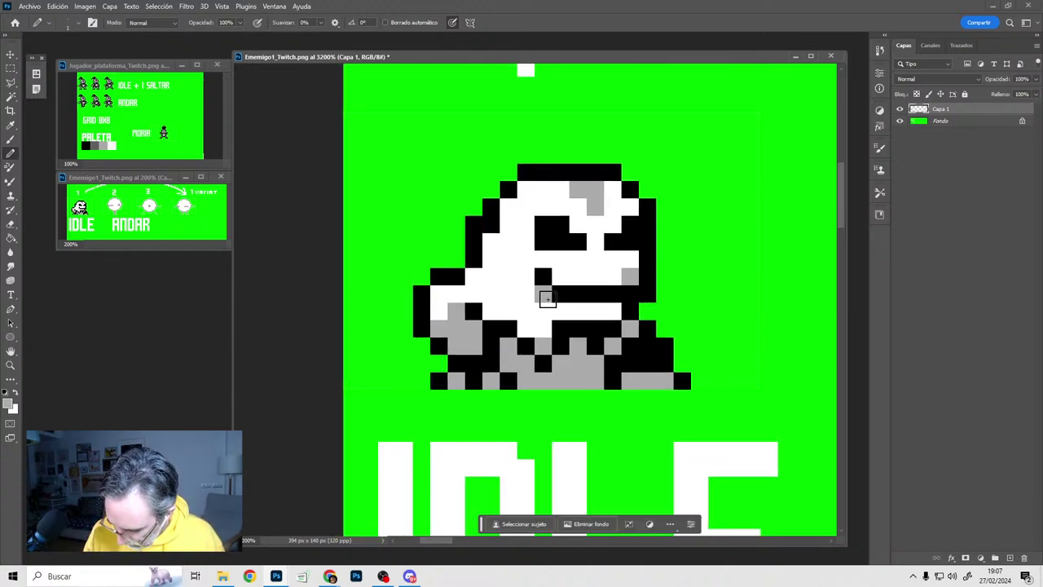
mouse_move(576, 320)
mouse_down()
mouse_move(525, 329)
mouse_move(487, 312)
mouse_up()
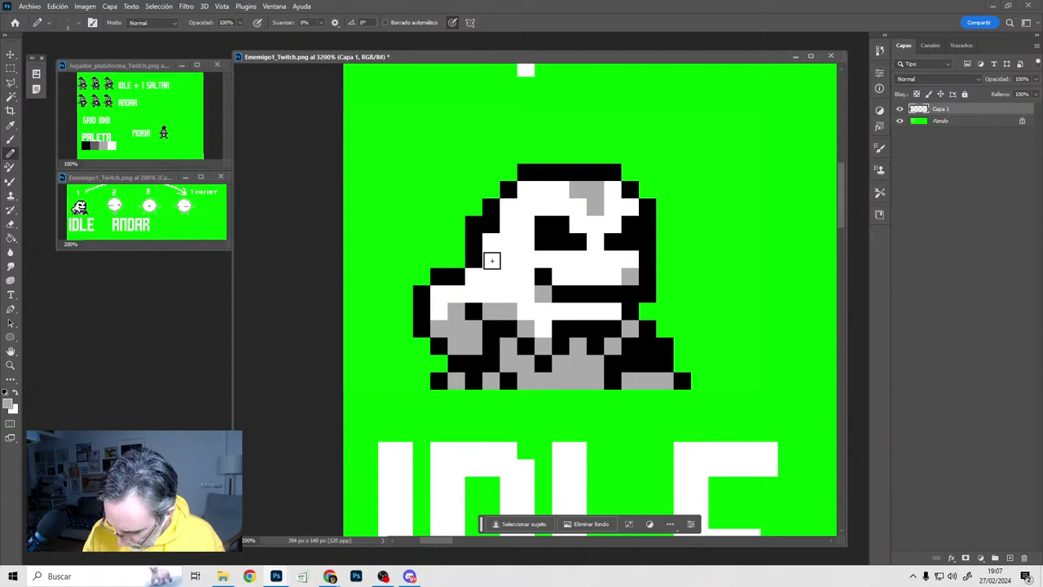
drag(492, 261, 524, 309)
click(488, 227)
click(527, 189)
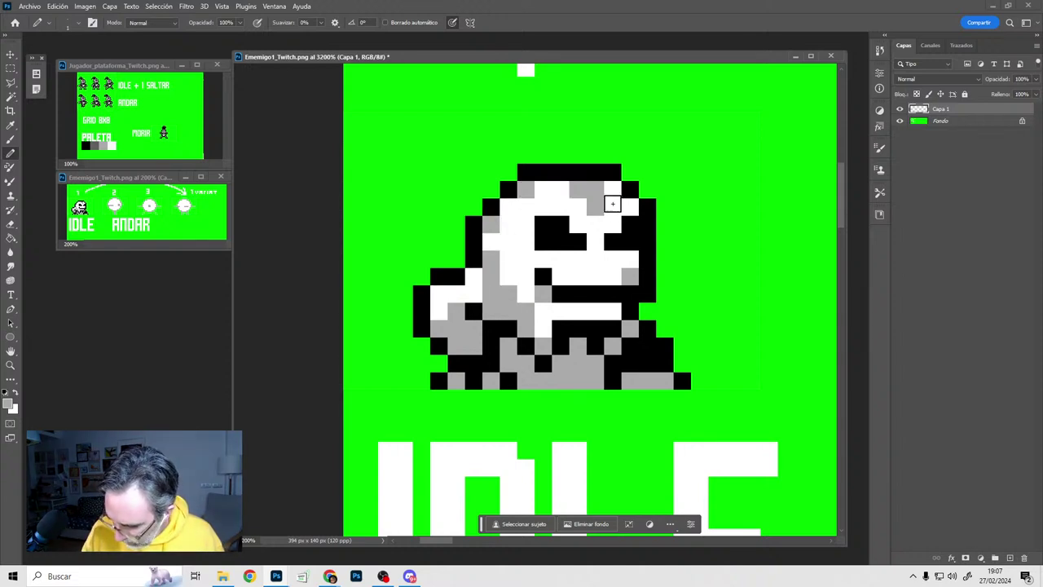
click(612, 190)
Add a white pixel inside each black eye and shade the areas beneath the eyes in light grey
key(x)
click(561, 241)
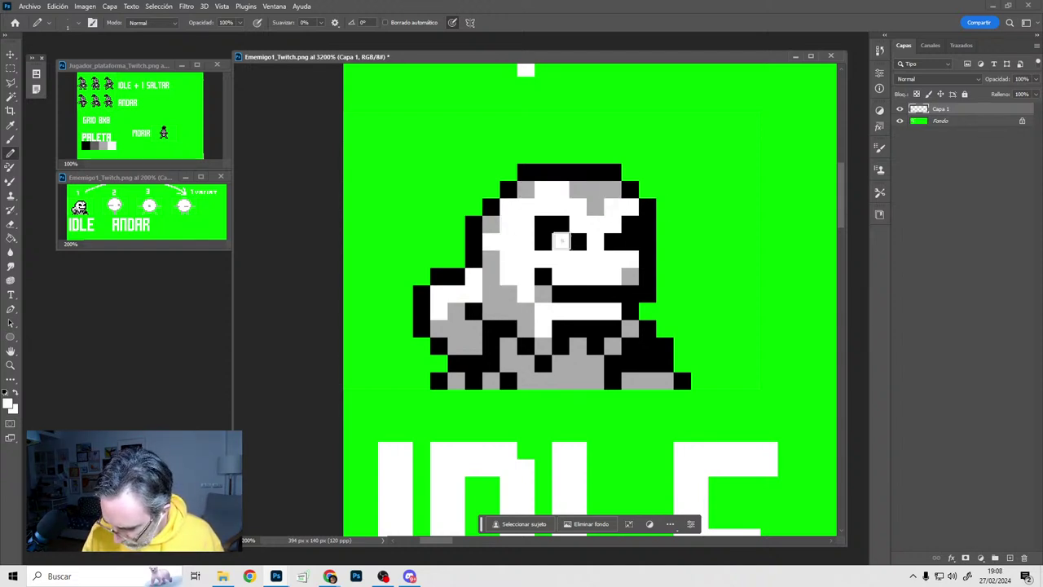
click(631, 241)
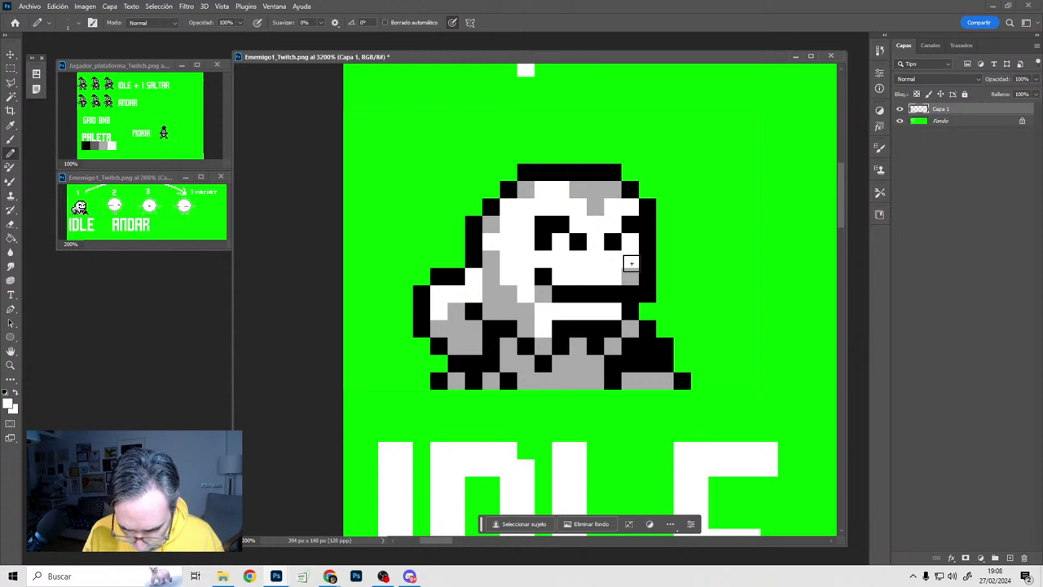
click(630, 259)
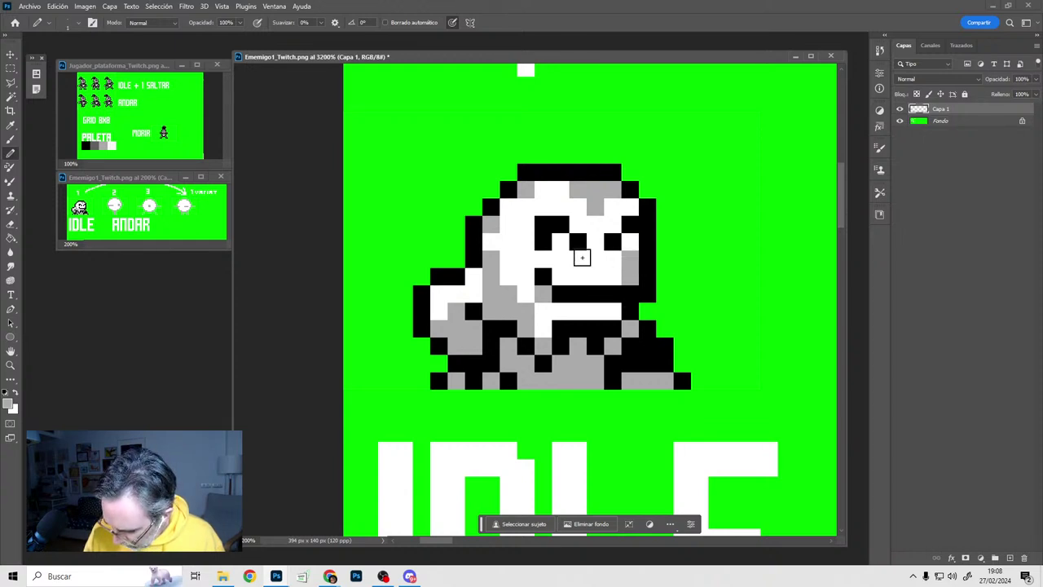
drag(577, 259, 547, 258)
click(612, 258)
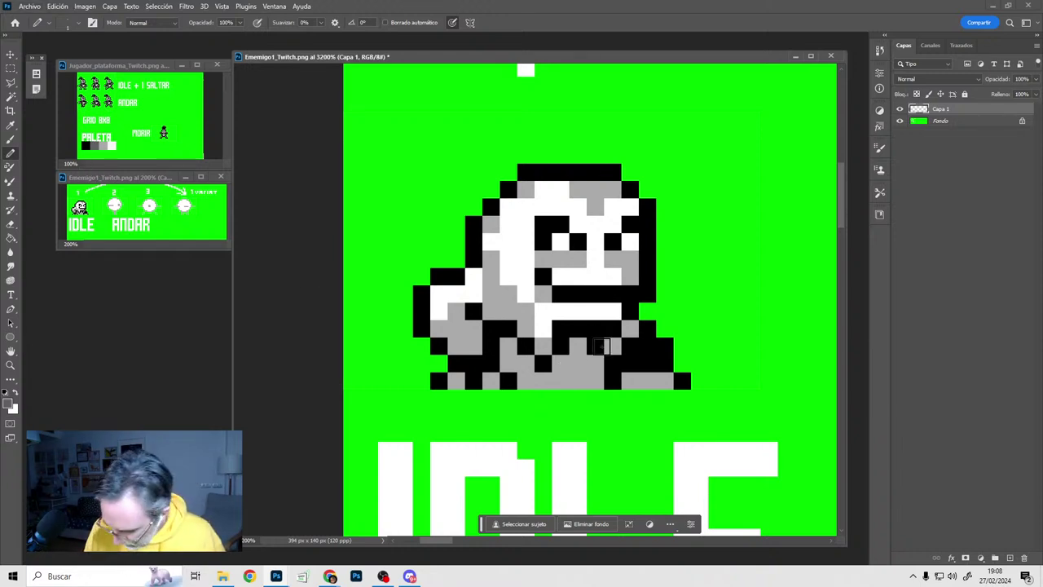
Shade the enemy's belly, underside, front foot and haunch crease with dark grey pixels
click(508, 344)
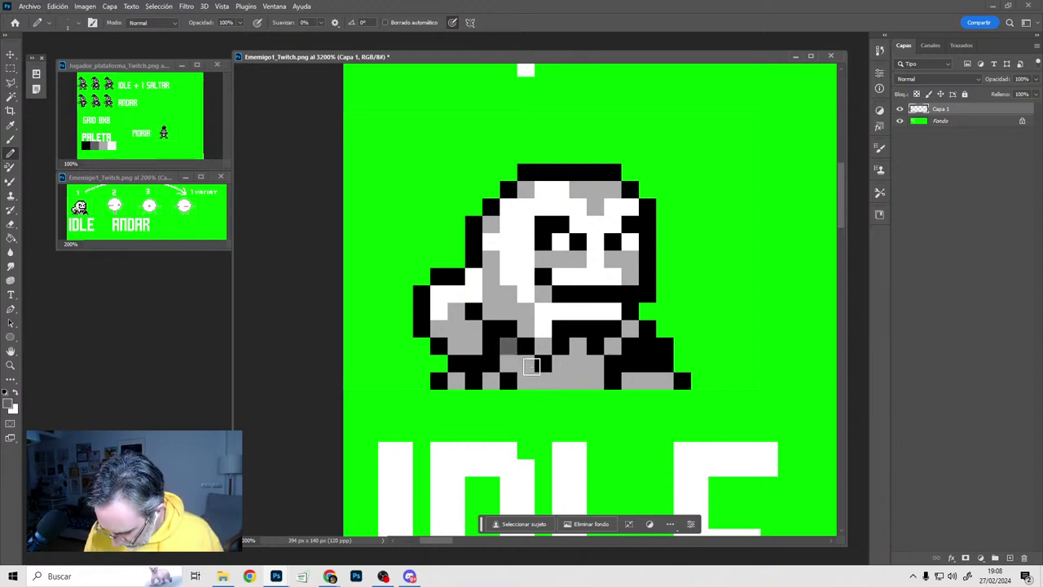
click(532, 365)
click(612, 346)
drag(599, 379, 525, 382)
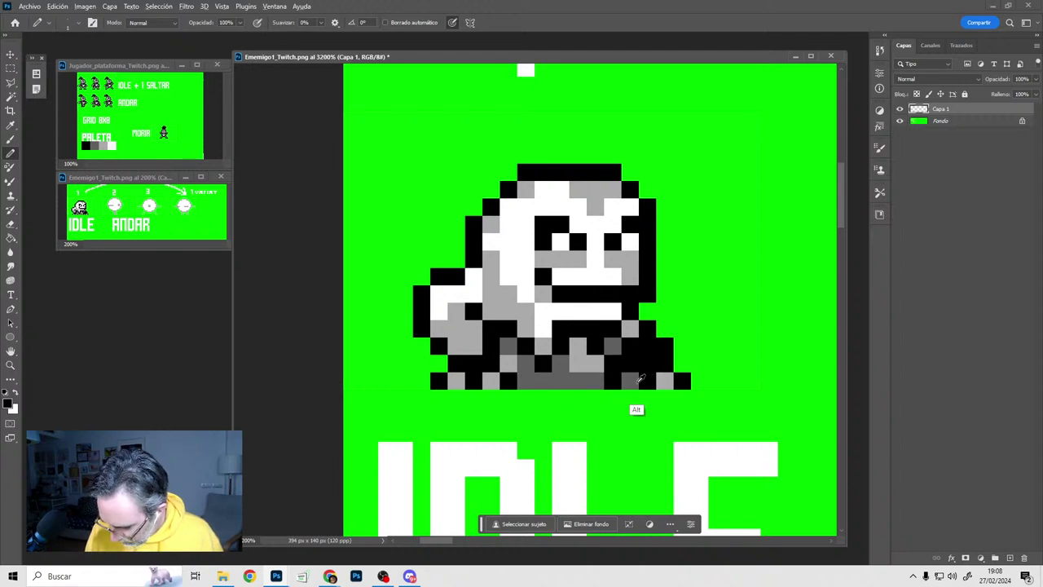
click(474, 330)
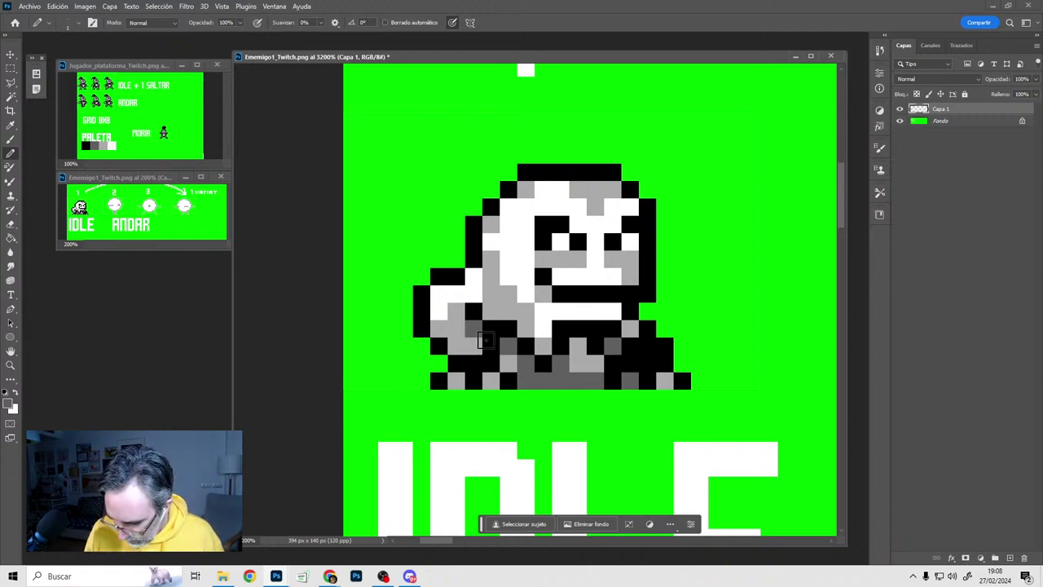
Recolour the black outline along the crown and upper back of the head in dark grey
drag(523, 172, 609, 173)
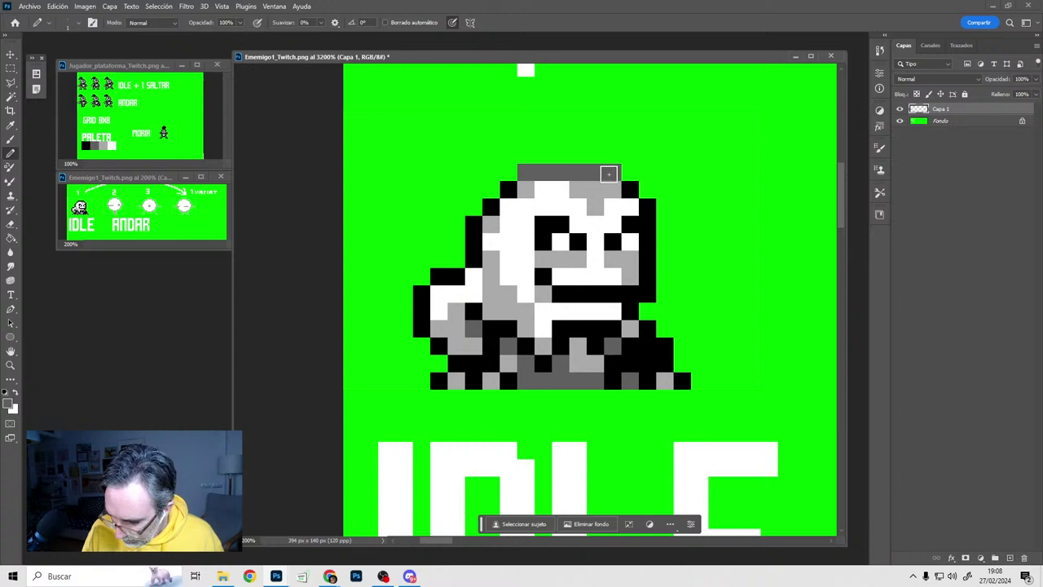
click(629, 191)
click(508, 190)
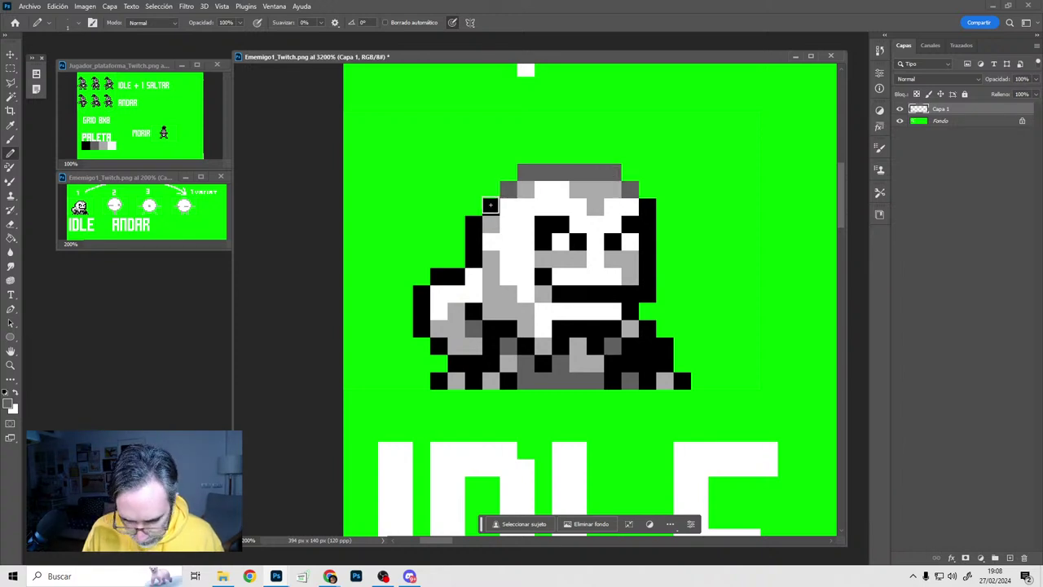
drag(560, 243, 580, 287)
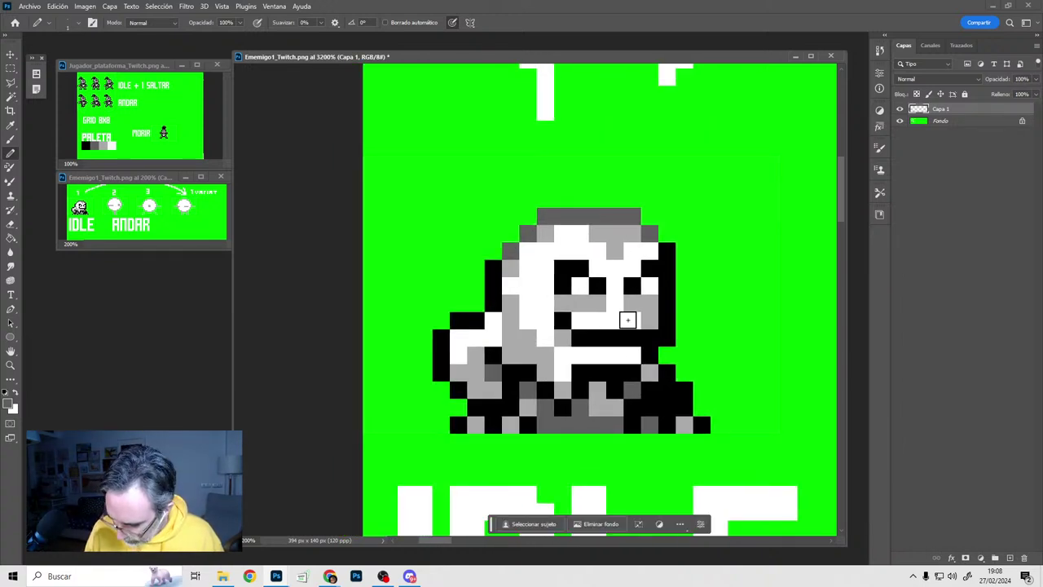
alt+click(601, 337)
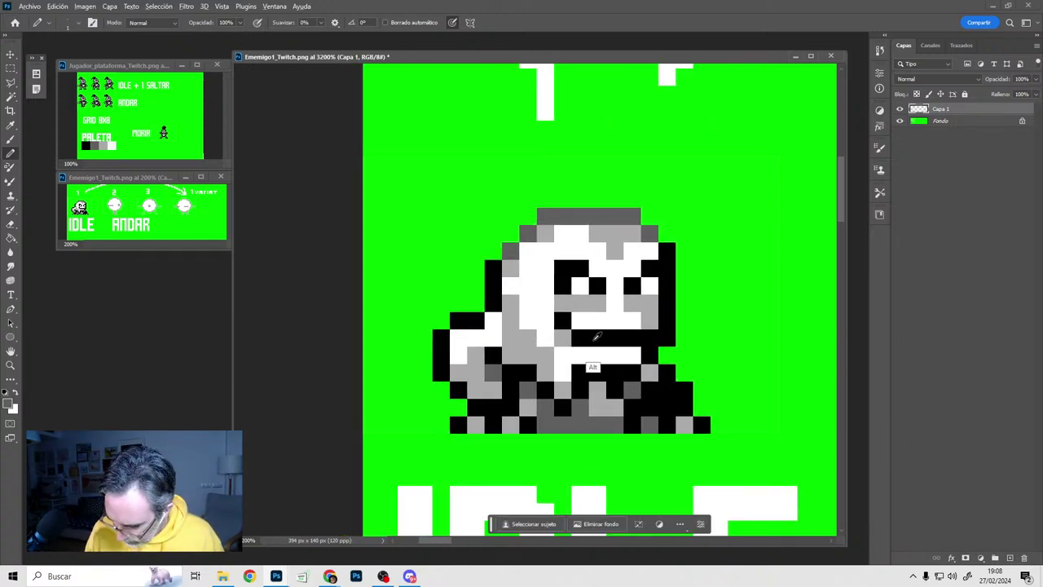
Draw a solid dark grey wing with a scalloped lower edge behind the enemy's back, joined to the head
alt+click(507, 248)
click(475, 251)
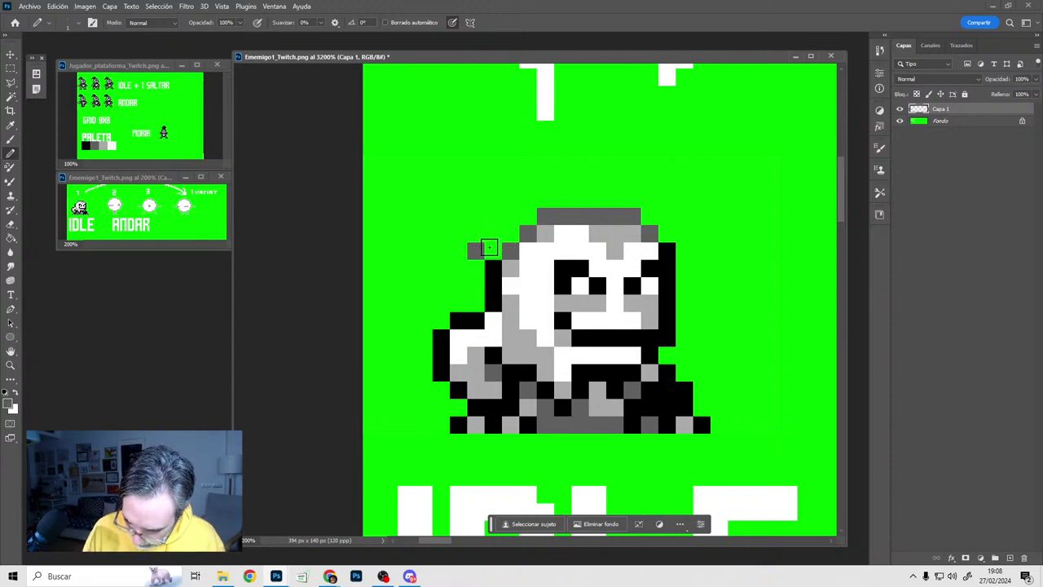
click(491, 249)
click(476, 234)
click(458, 216)
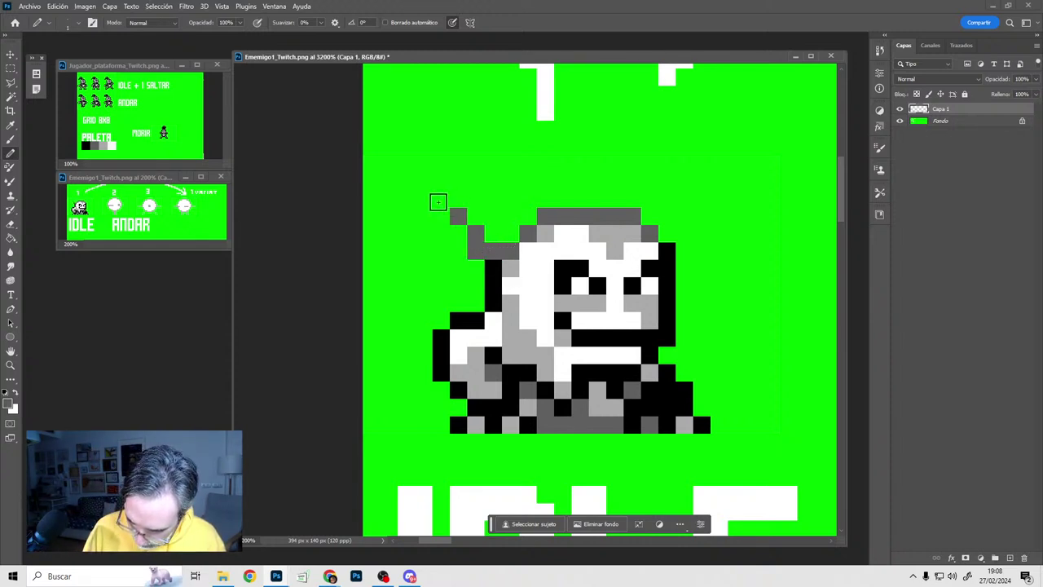
mouse_move(459, 211)
mouse_down()
mouse_move(418, 214)
mouse_move(389, 255)
mouse_move(389, 286)
mouse_move(477, 267)
mouse_move(404, 249)
mouse_move(427, 240)
mouse_up()
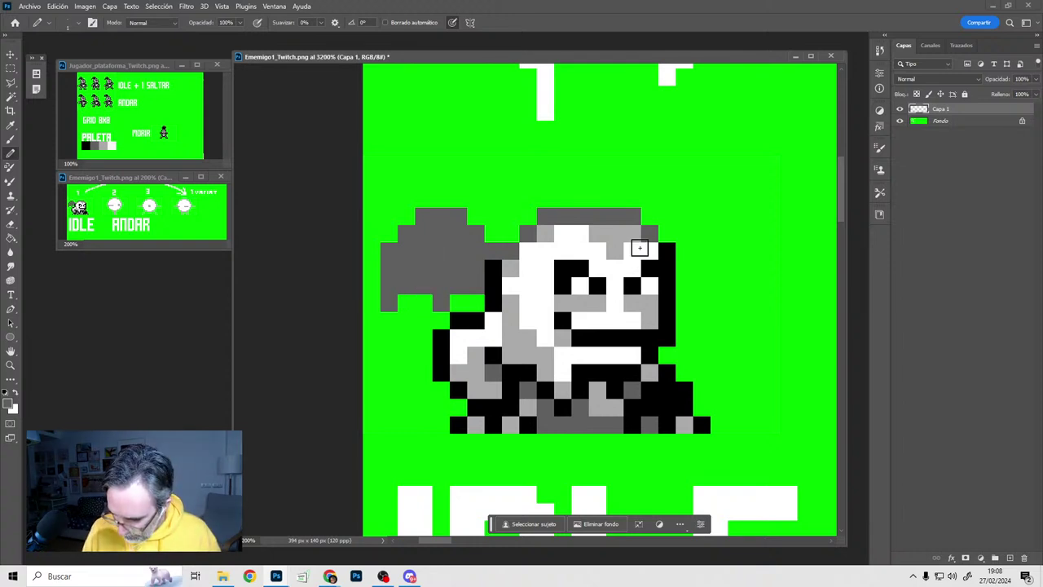
Extend the dark grey wing over the nape and redraw the back-of-head outline as a black diagonal of pixels
drag(673, 287, 661, 284)
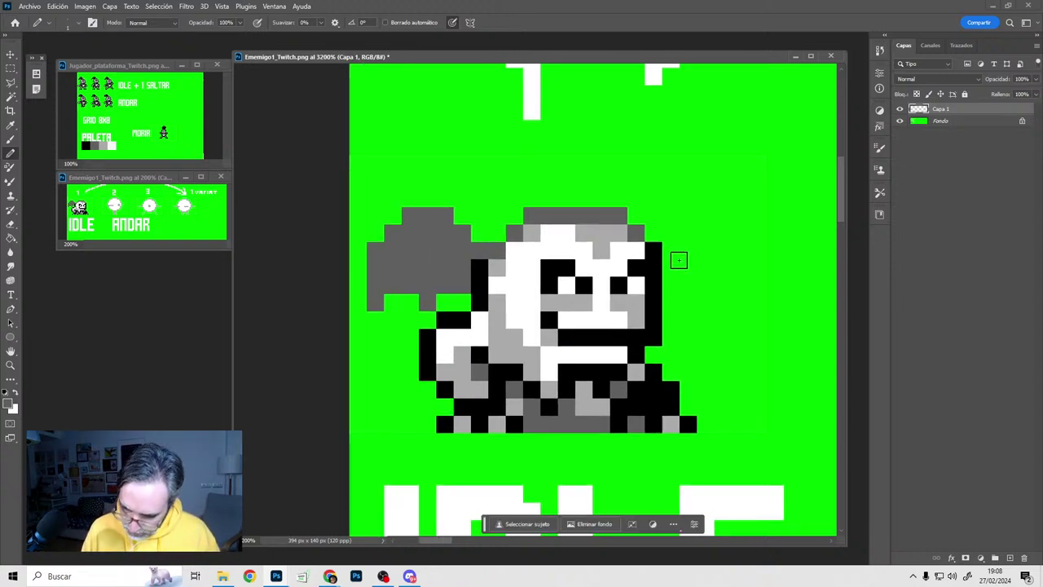
drag(479, 268, 479, 285)
alt+click(483, 302)
click(496, 300)
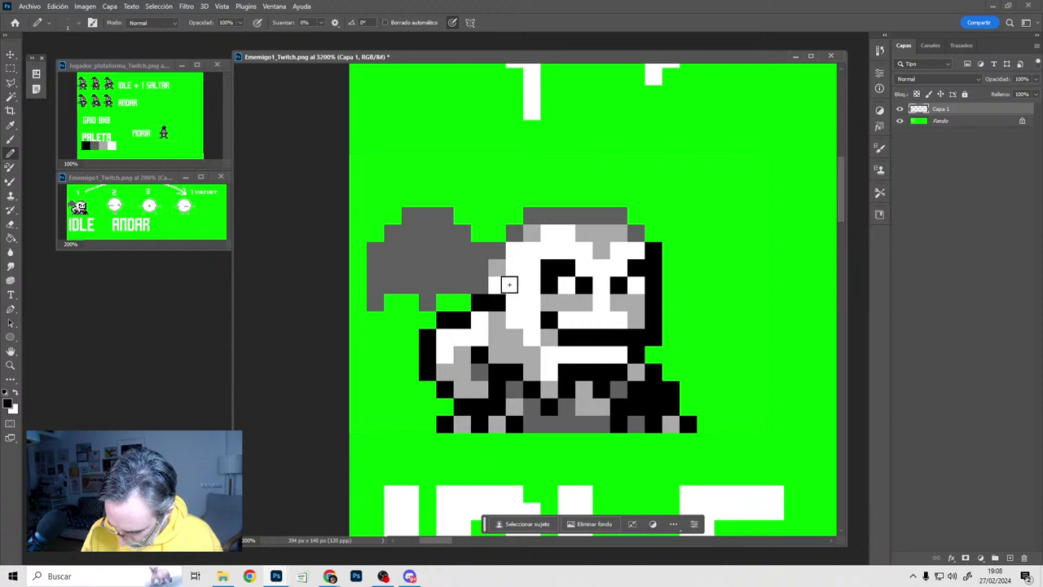
click(499, 285)
click(513, 267)
Blend the wing joint into the head with dark grey pixels and trim the head's back corner with background green
alt+click(517, 237)
click(514, 250)
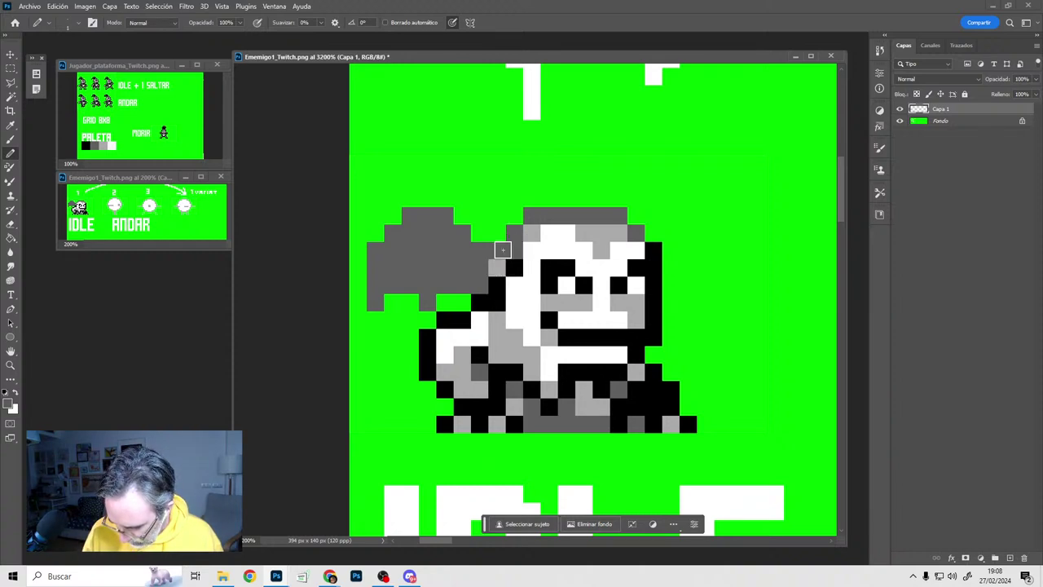
click(497, 268)
alt+click(511, 220)
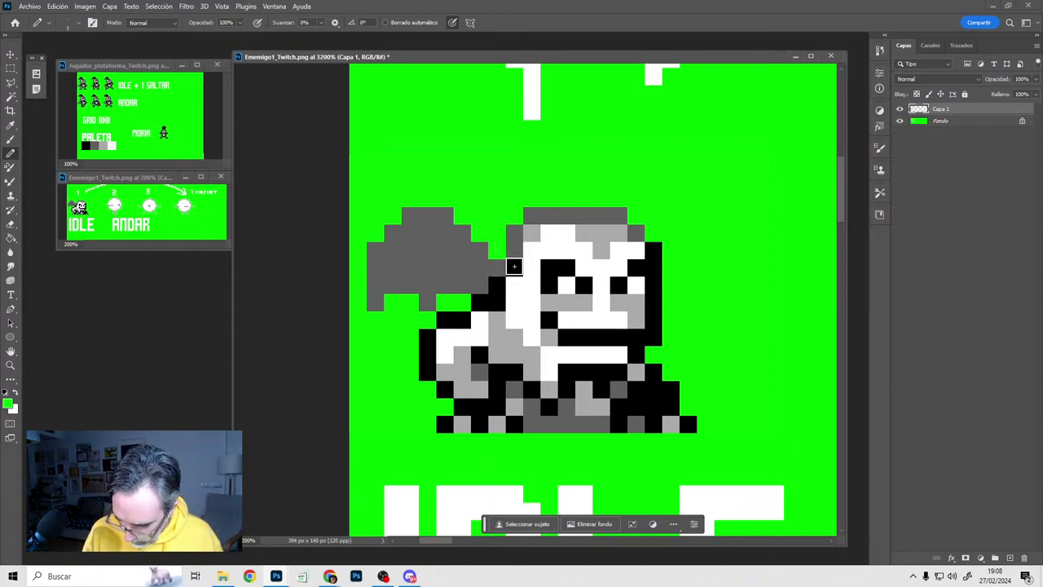
drag(531, 215, 513, 236)
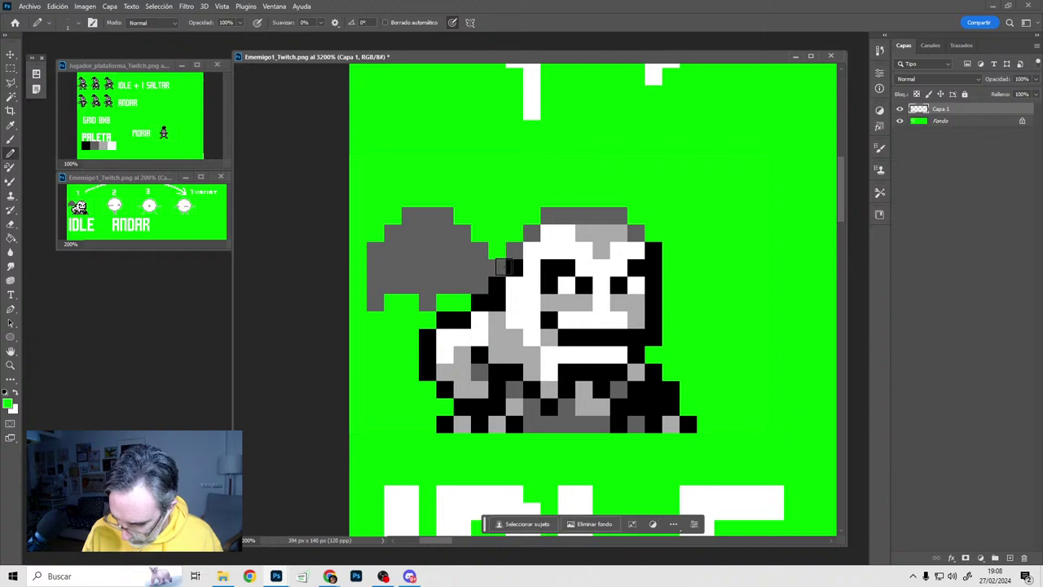
drag(649, 288, 632, 268)
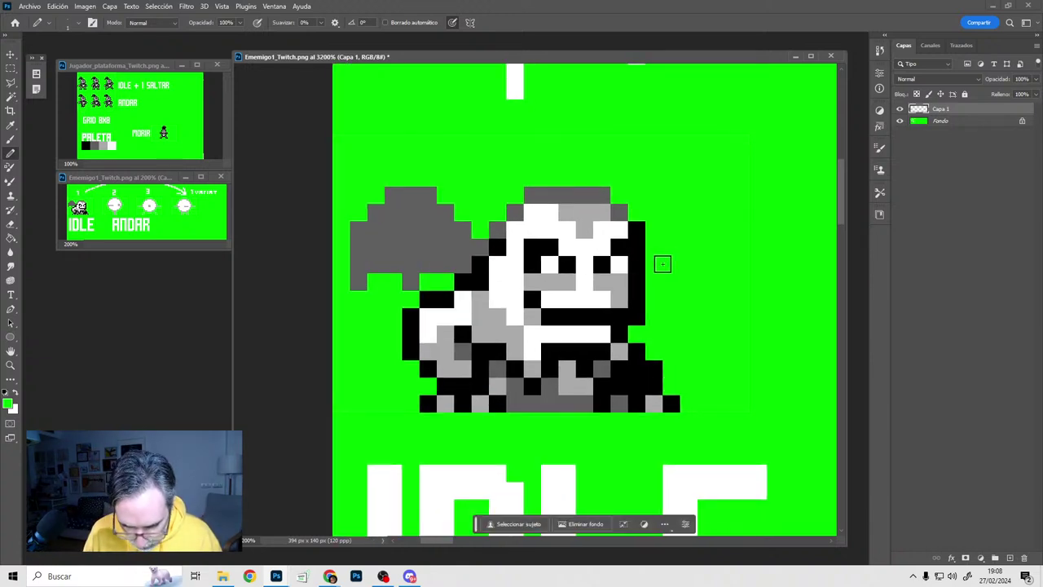
Add a light grey highlight along the upper edge of the wing
alt+click(550, 265)
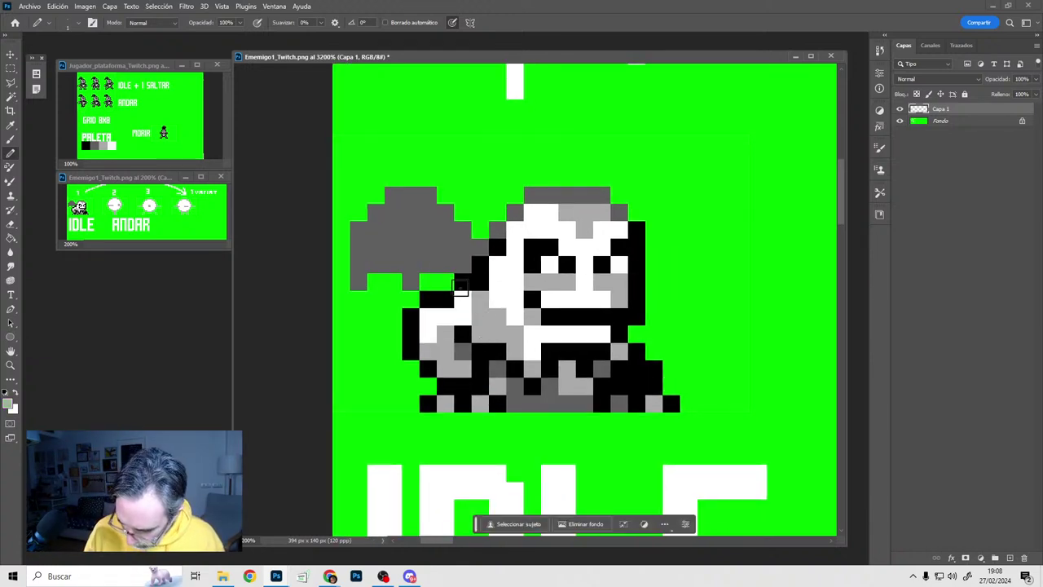
mouse_move(362, 235)
mouse_down()
mouse_move(392, 197)
mouse_move(468, 229)
mouse_up()
click(468, 229)
Whiten the front cheek pixel and shade the pixel beside the rear mouth corner in light grey
mouse_move(669, 266)
mouse_down()
mouse_move(645, 232)
mouse_move(640, 241)
mouse_up()
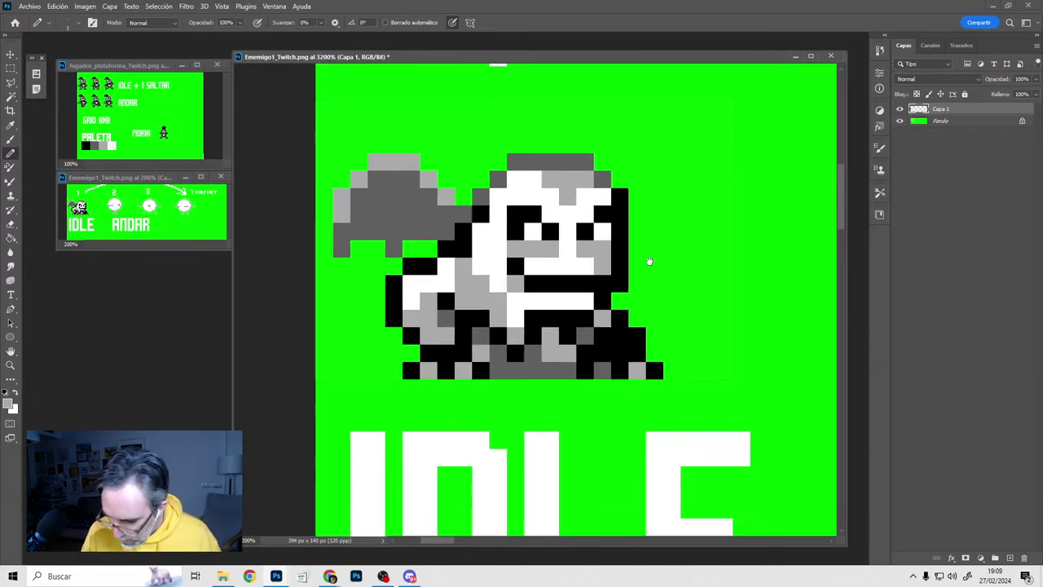
alt+click(619, 257)
alt+click(584, 264)
click(599, 263)
alt+click(552, 250)
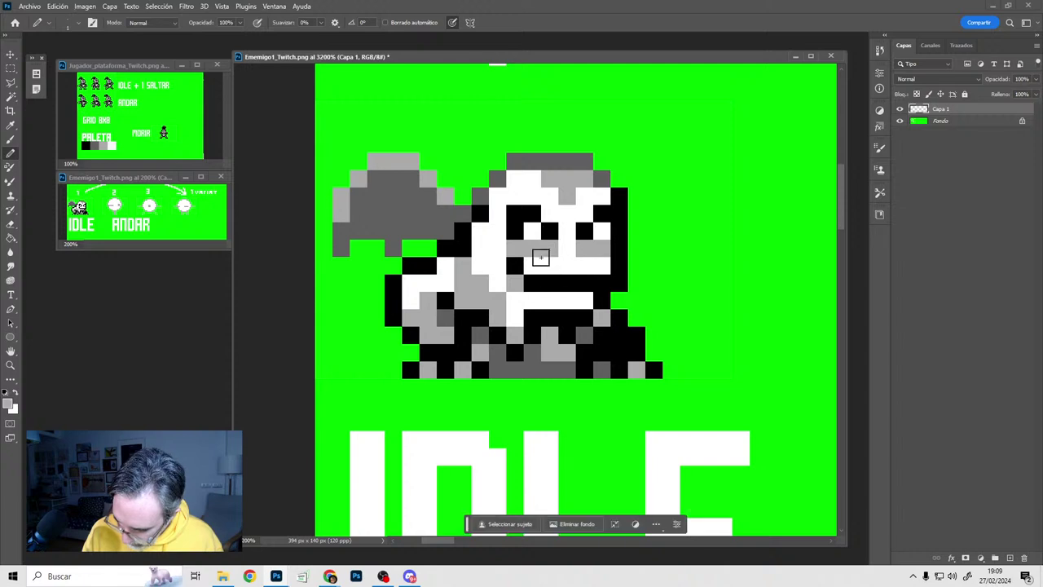
click(535, 264)
alt+click(584, 255)
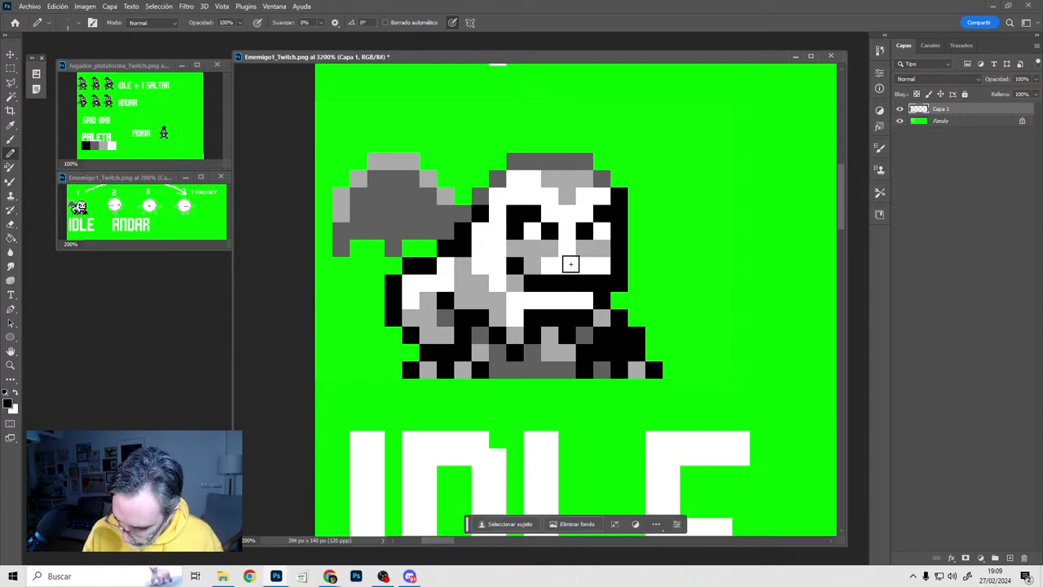
drag(589, 267, 585, 269)
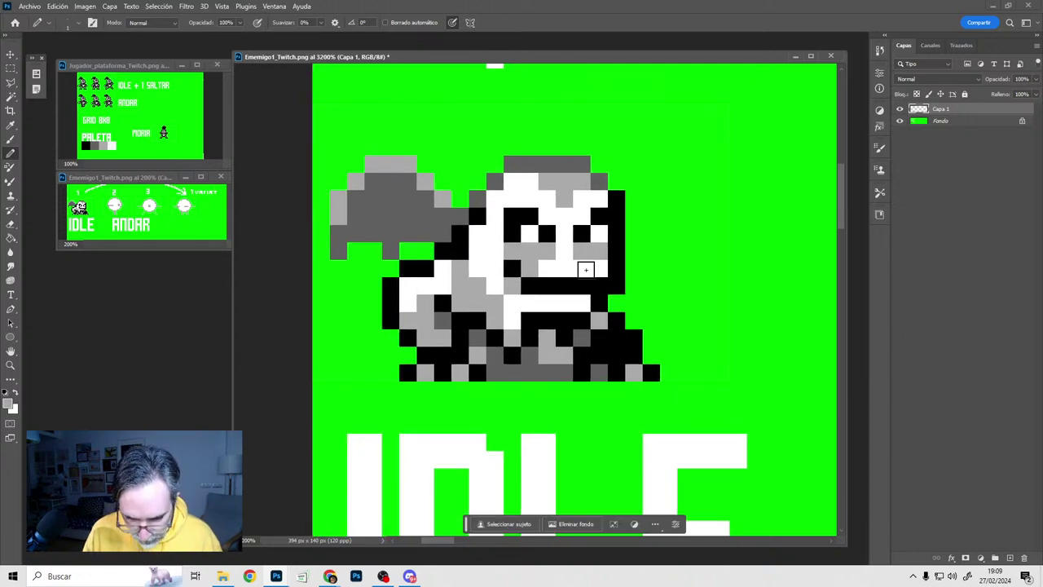
Draw a slanted horn on the forehead with a black outline, white fill and a light grey pixel near the tip
alt+click(613, 198)
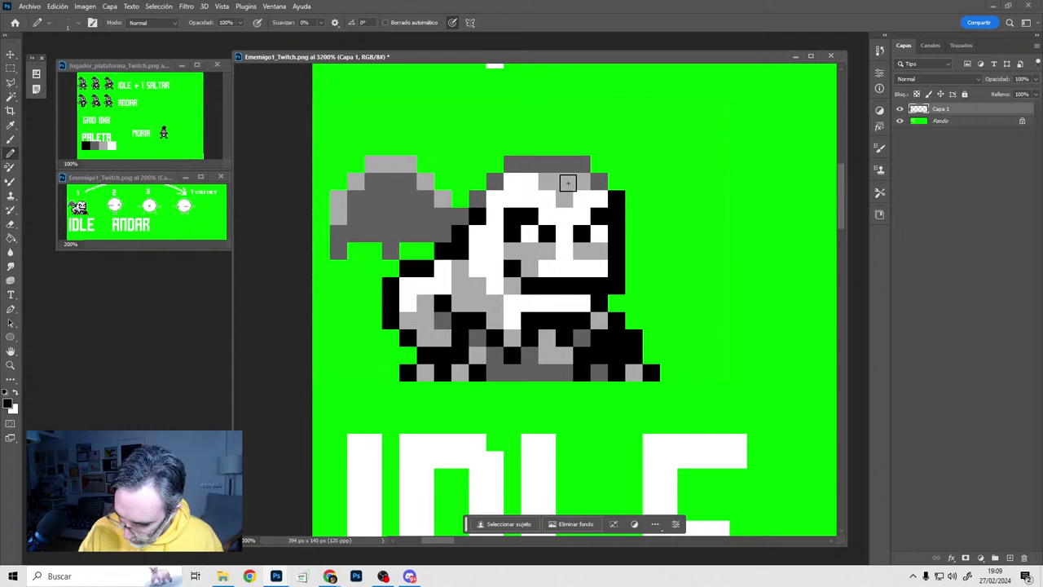
click(568, 182)
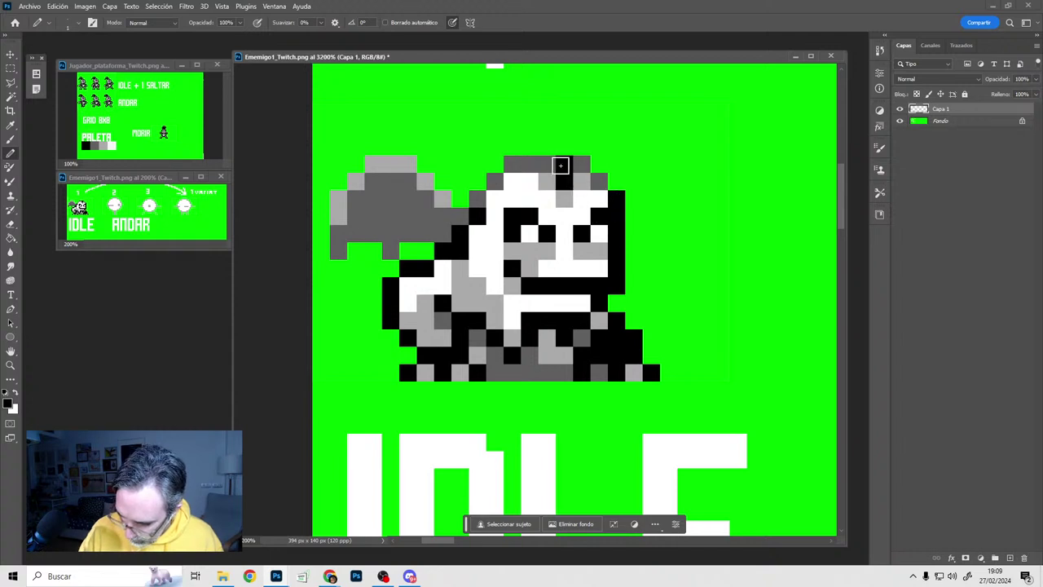
click(548, 166)
click(580, 180)
click(580, 166)
mouse_move(563, 147)
mouse_down()
mouse_move(597, 146)
mouse_move(632, 113)
mouse_up()
mouse_move(601, 144)
mouse_down()
mouse_move(581, 167)
mouse_move(581, 145)
mouse_up()
key(x)
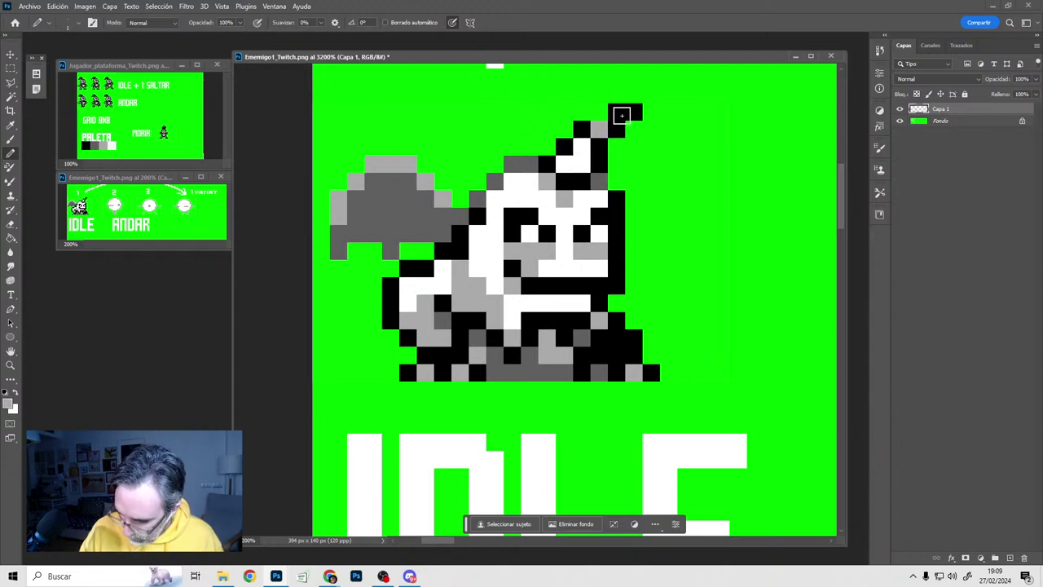
Reshape the horn tip with a black pixel, erase its overhanging pixel in green and shade the base in light grey
alt+click(614, 117)
click(600, 112)
alt+click(647, 118)
click(633, 112)
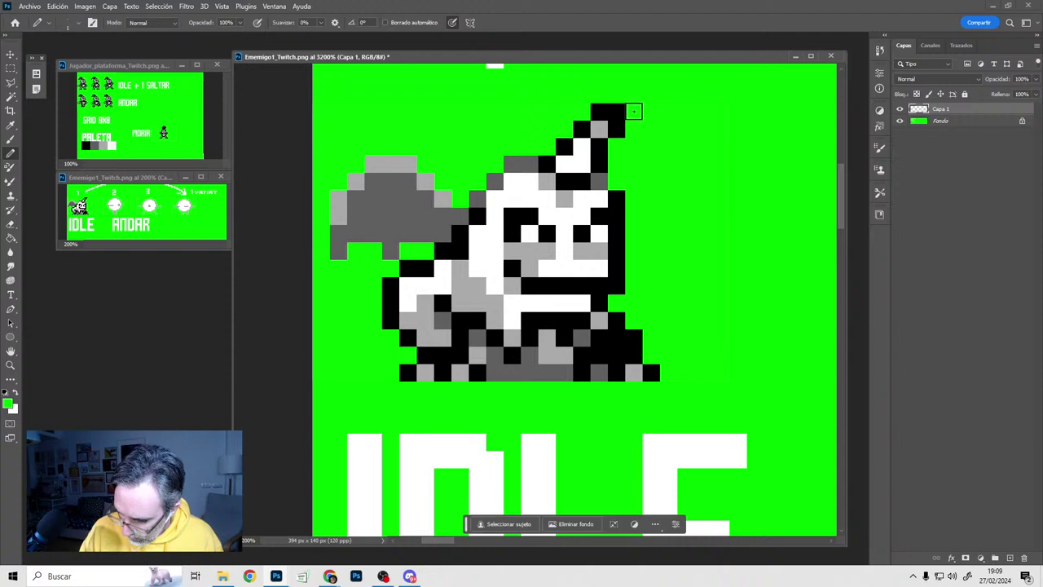
alt+click(604, 126)
click(581, 166)
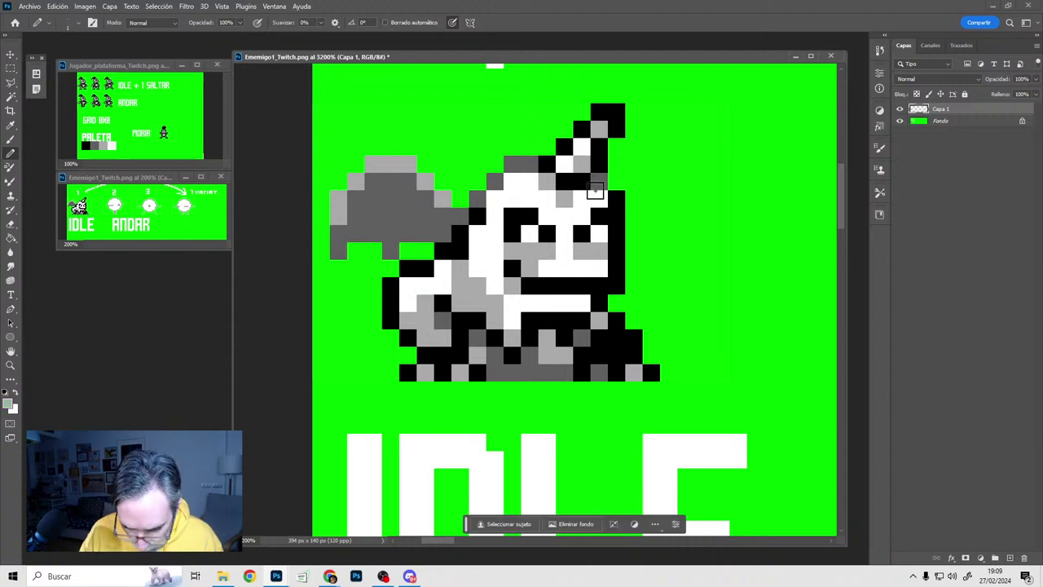
Outline the wing behind the back in black along its upper, rear and scalloped lower edges
drag(590, 247, 604, 251)
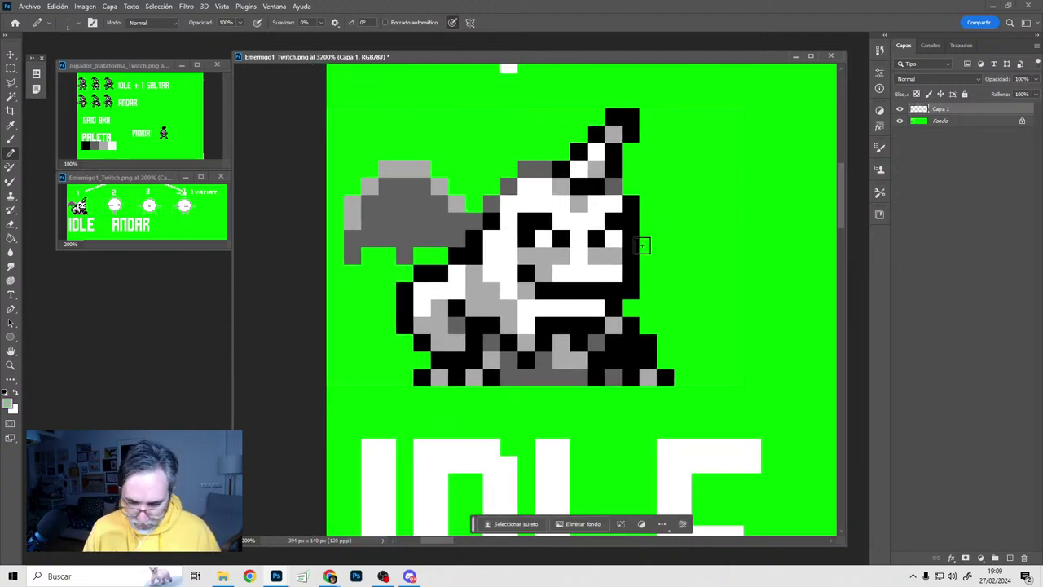
alt+click(491, 220)
mouse_move(475, 207)
mouse_down()
mouse_move(415, 153)
mouse_move(367, 170)
mouse_move(361, 159)
mouse_move(341, 254)
mouse_move(440, 255)
mouse_move(440, 269)
mouse_up()
Draw a curved black outline arching forward and down in front of the horn and face
drag(530, 330, 545, 327)
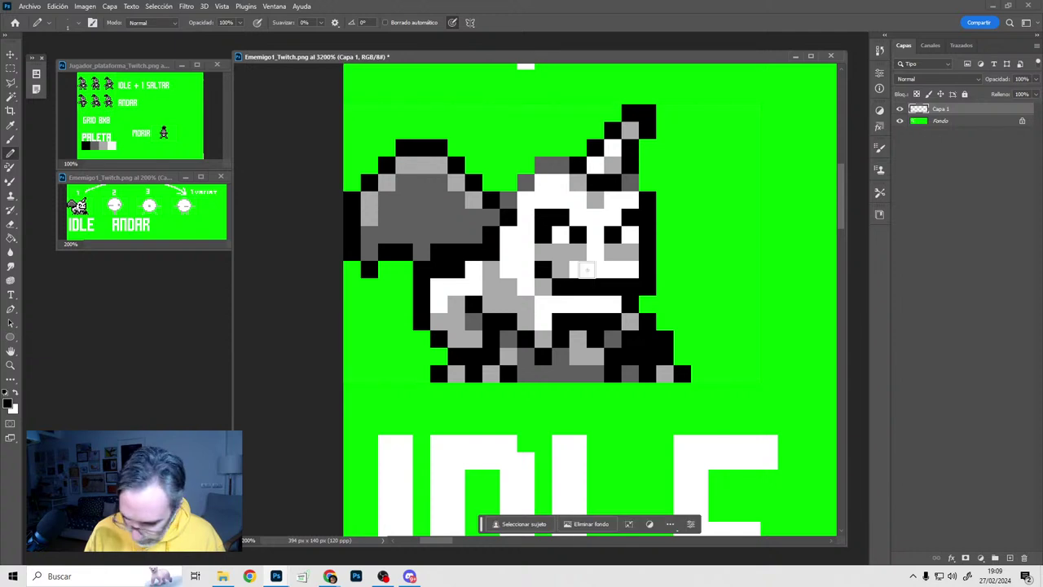
mouse_move(662, 165)
mouse_down()
mouse_move(706, 166)
mouse_move(733, 220)
mouse_move(730, 250)
mouse_move(714, 247)
mouse_up()
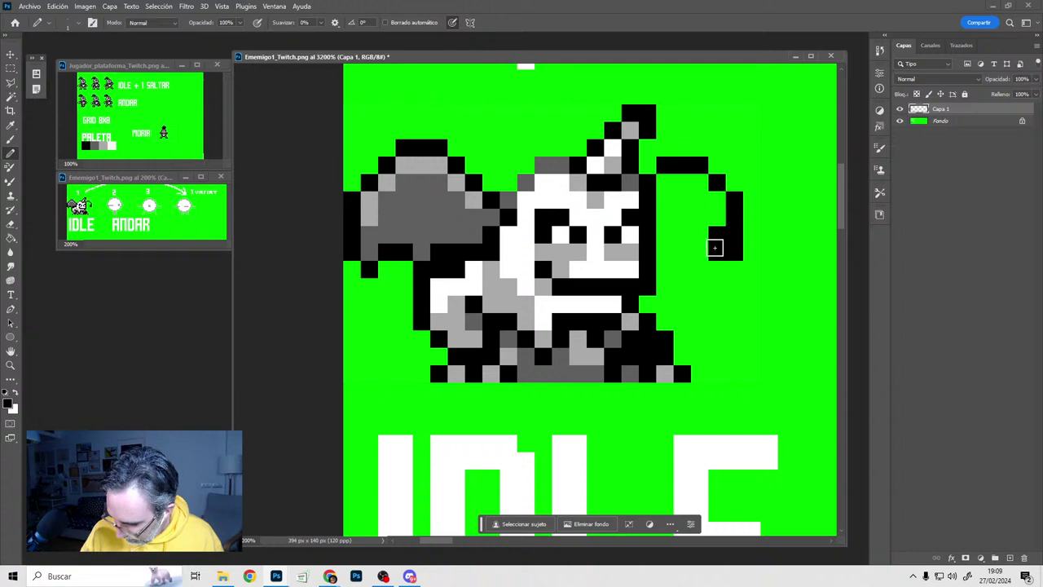
Complete the black lower outline of the frame 1 creature's front wing and fill the wing with dark grey
click(717, 255)
alt+click(720, 234)
click(700, 234)
click(683, 251)
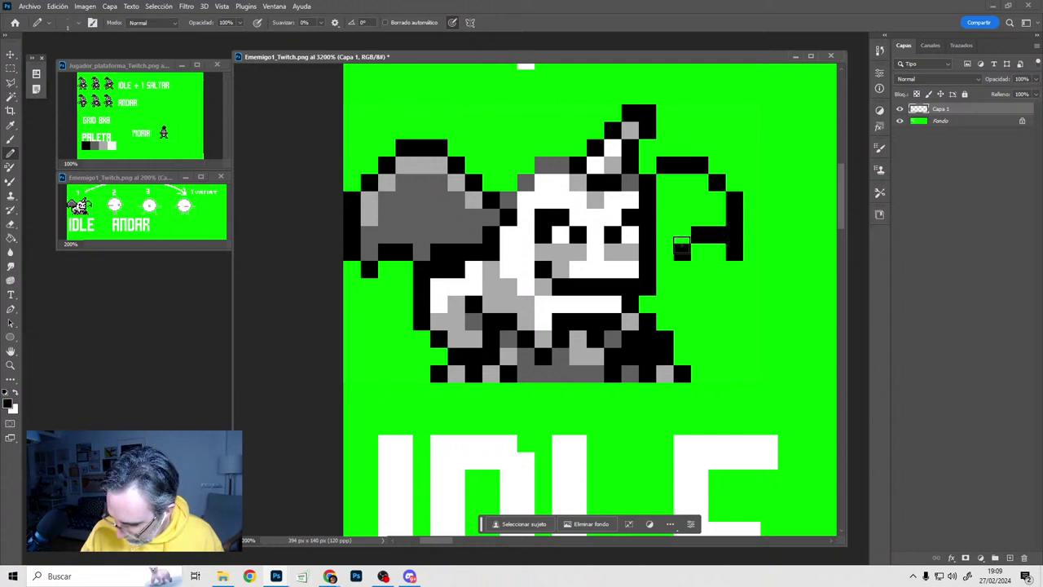
click(671, 238)
alt+click(456, 226)
mouse_move(666, 180)
mouse_down()
mouse_move(684, 231)
mouse_move(675, 199)
mouse_move(698, 196)
mouse_up()
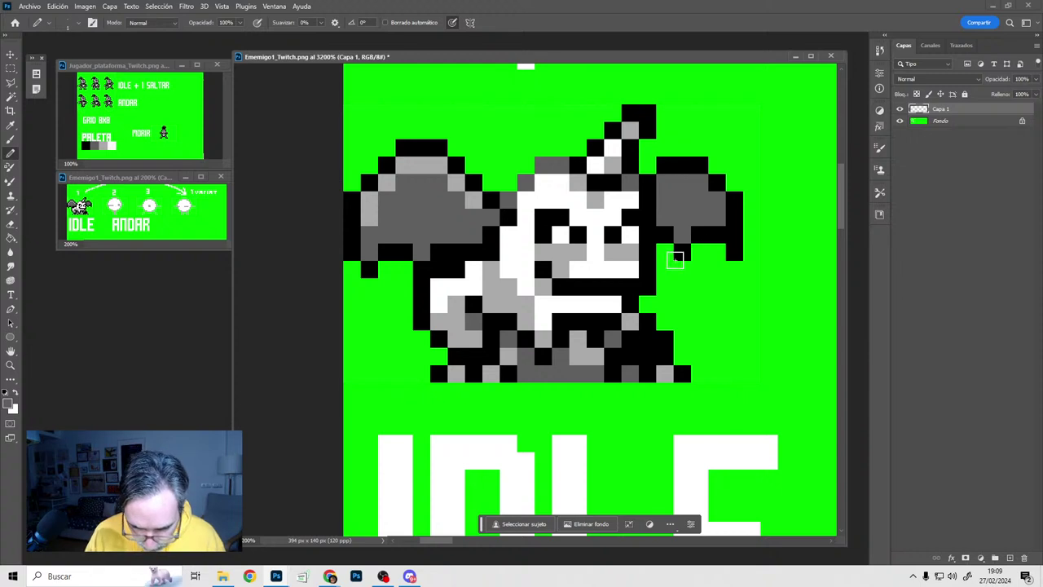
Duplicate the finished frame 1 creature horizontally onto the fourth frame, below the arrowhead, and clear the selection
alt+scroll(619, 305, down, 6)
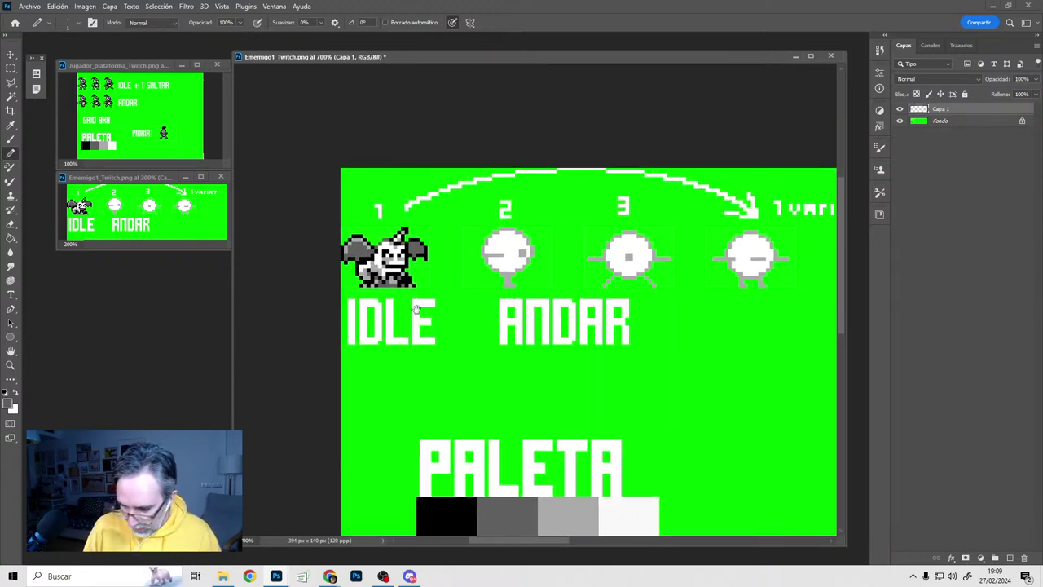
key(m)
drag(458, 191, 299, 305)
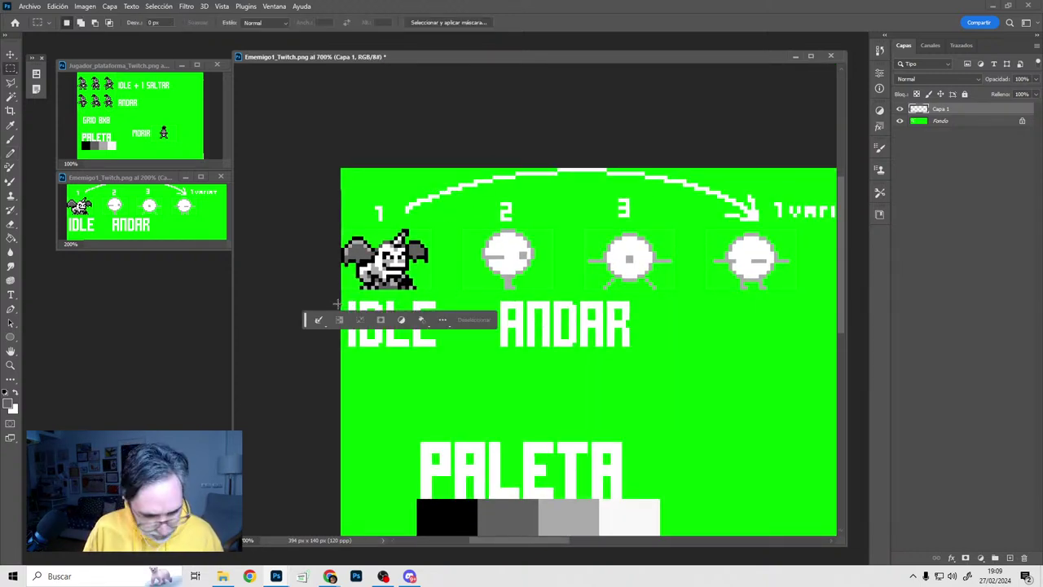
key(v)
alt+shift+drag(415, 291, 773, 259)
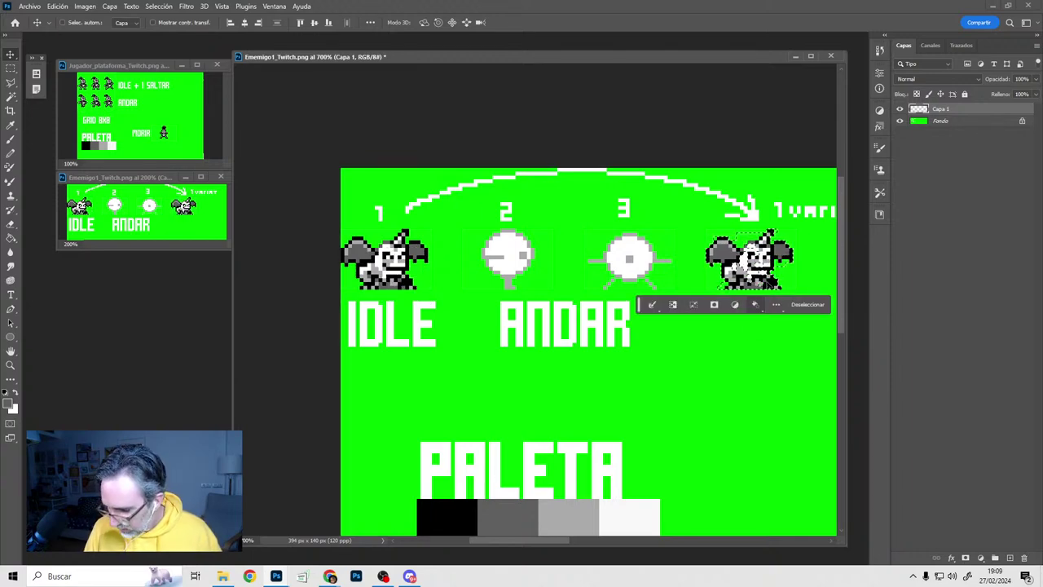
key(ctrl+plus)
key(ctrl+plus)
key(ctrl+plus)
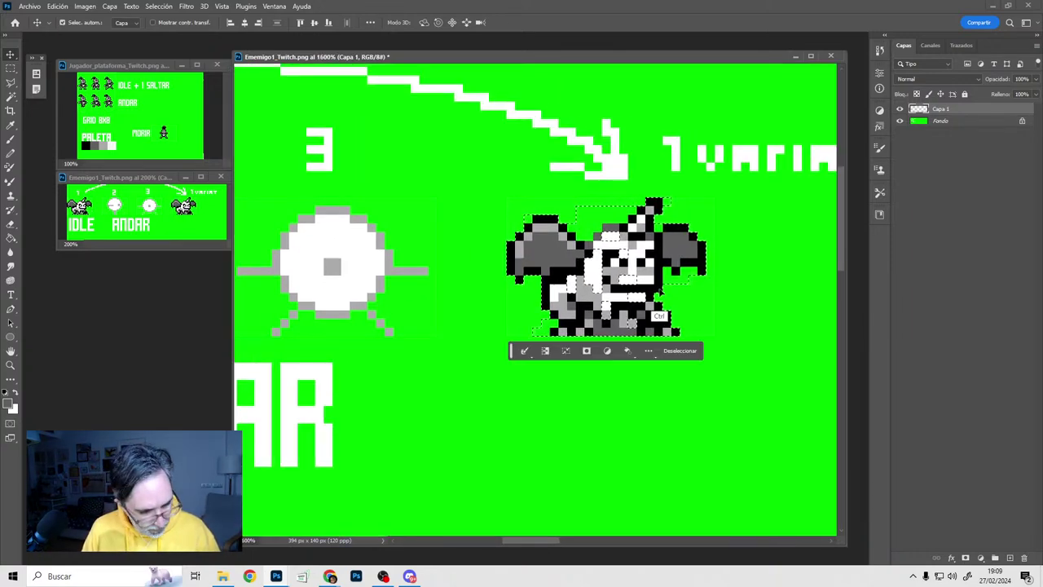
key(ctrl+d)
Select both wings of the fourth-frame creature, move them up one pixel and clear the selection
key(m)
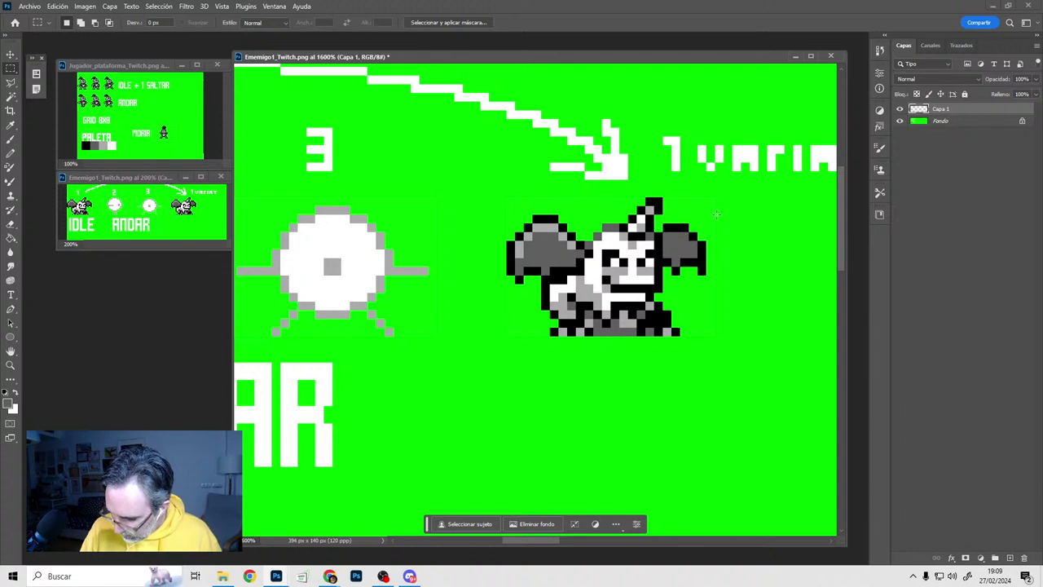
drag(722, 215, 661, 275)
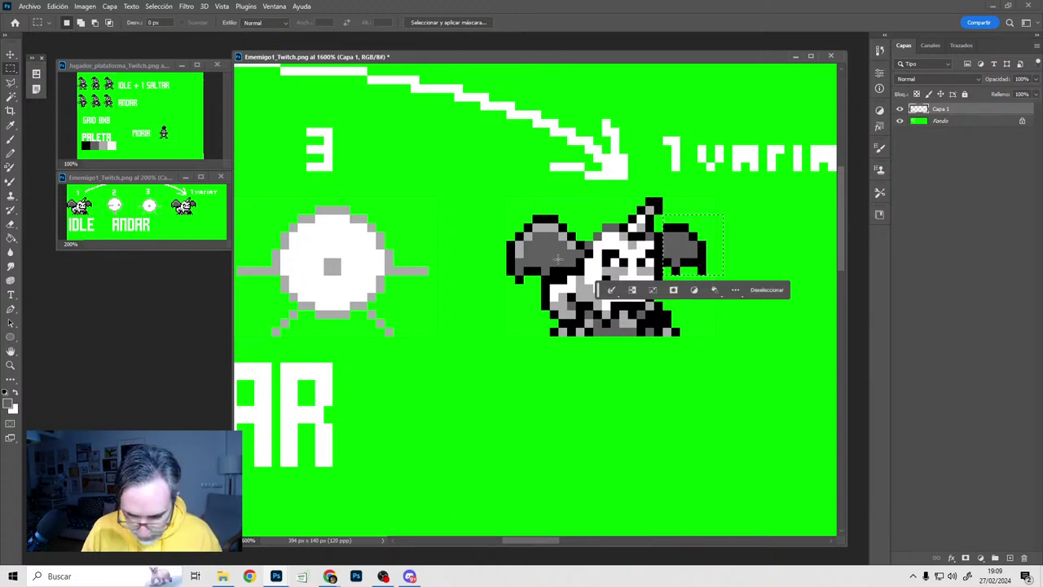
shift+drag(506, 215, 533, 215)
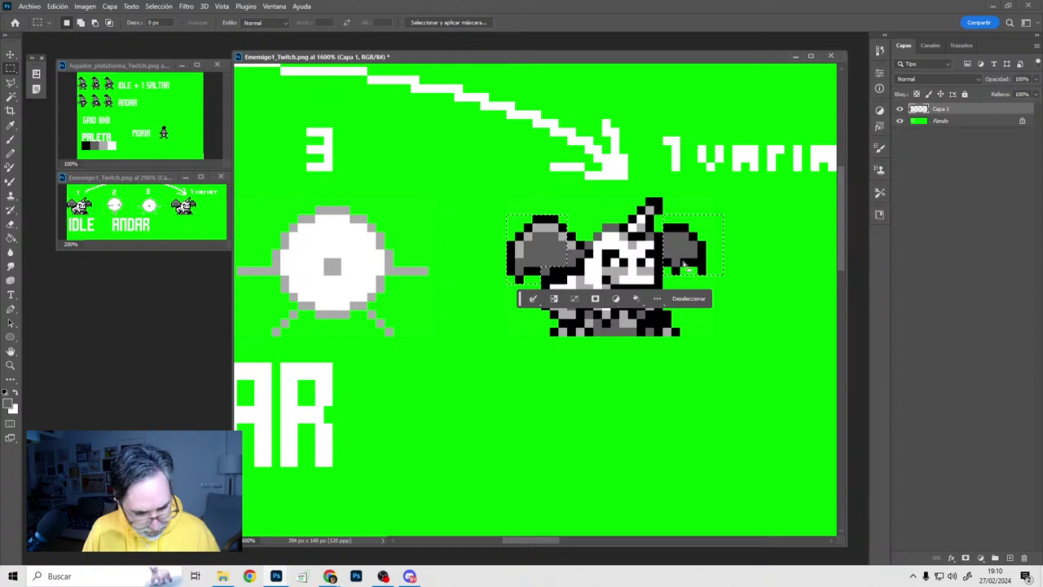
key(v)
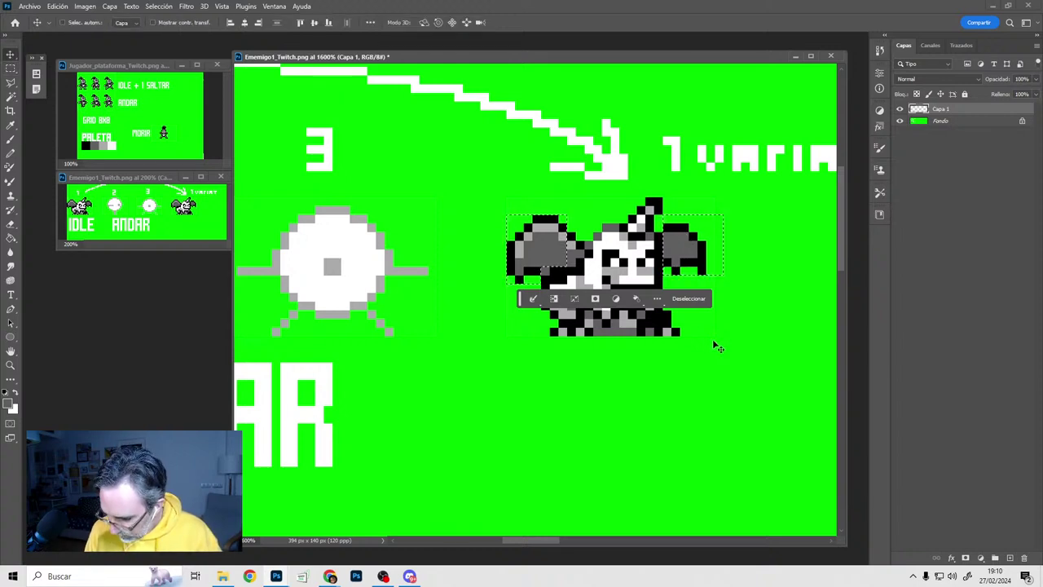
key(Up)
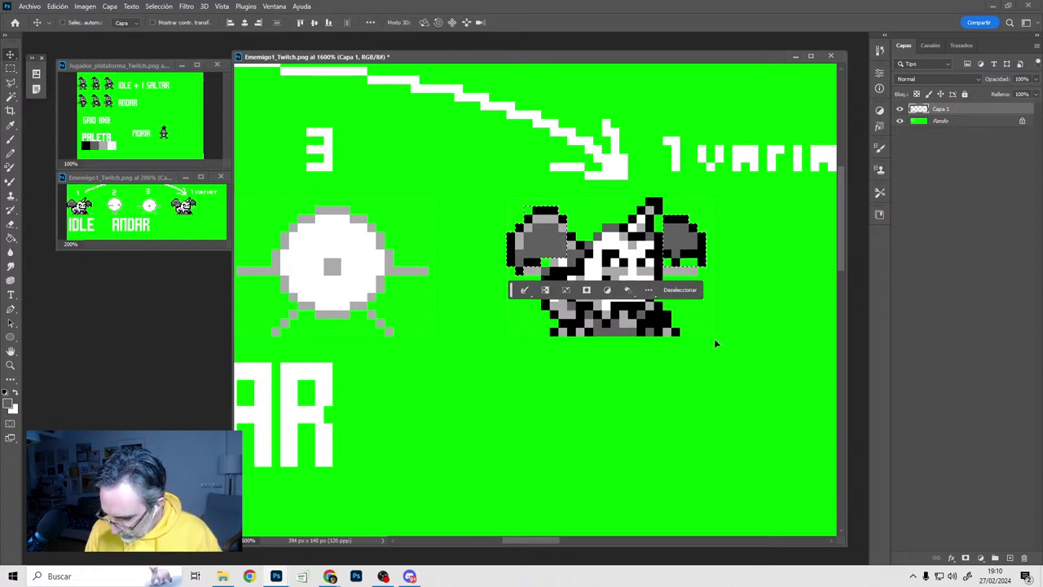
key(ctrl+d)
Repair the fourth-frame creature's rear wing with the pencil, retouching its grey shading, lower black edge and the gaps left beside the body
key(b)
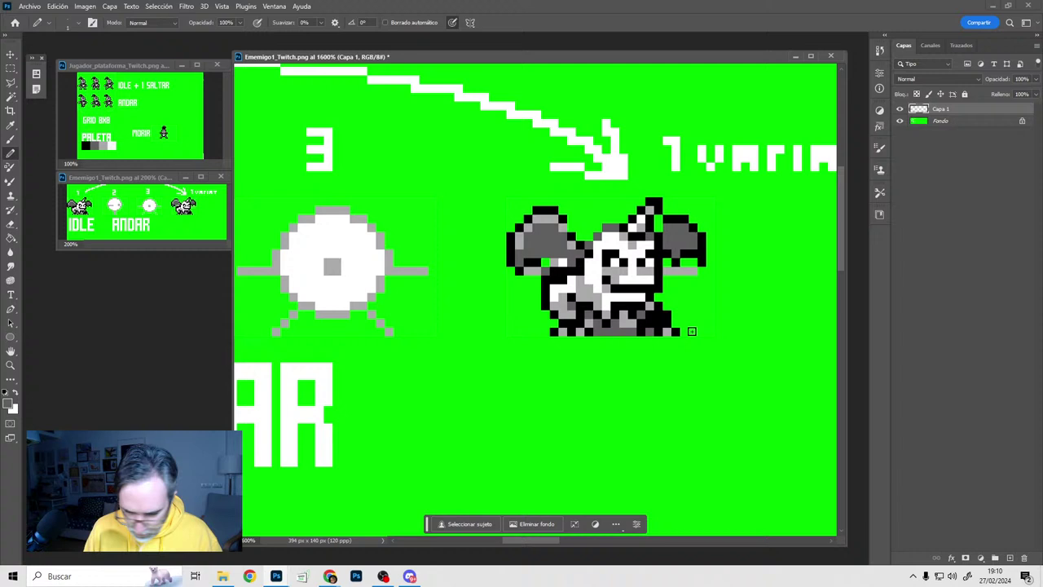
alt+click(522, 218)
alt+click(534, 239)
click(521, 228)
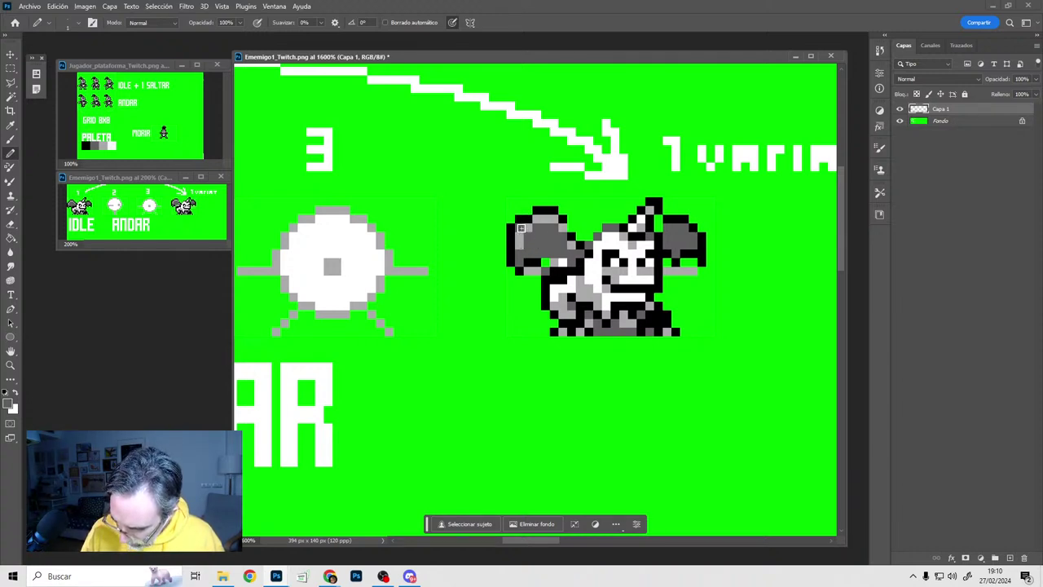
alt+click(525, 226)
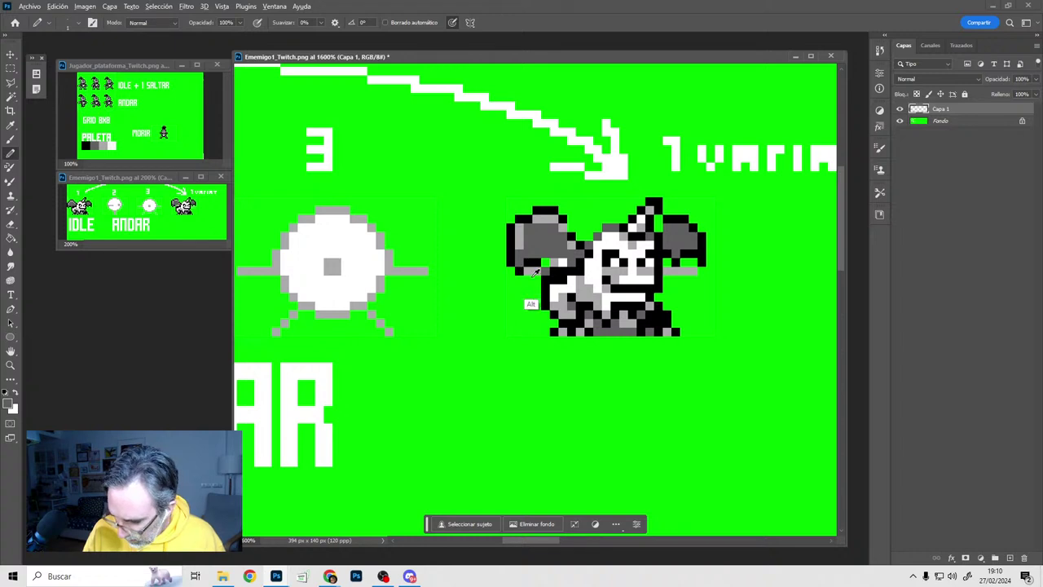
alt+click(535, 272)
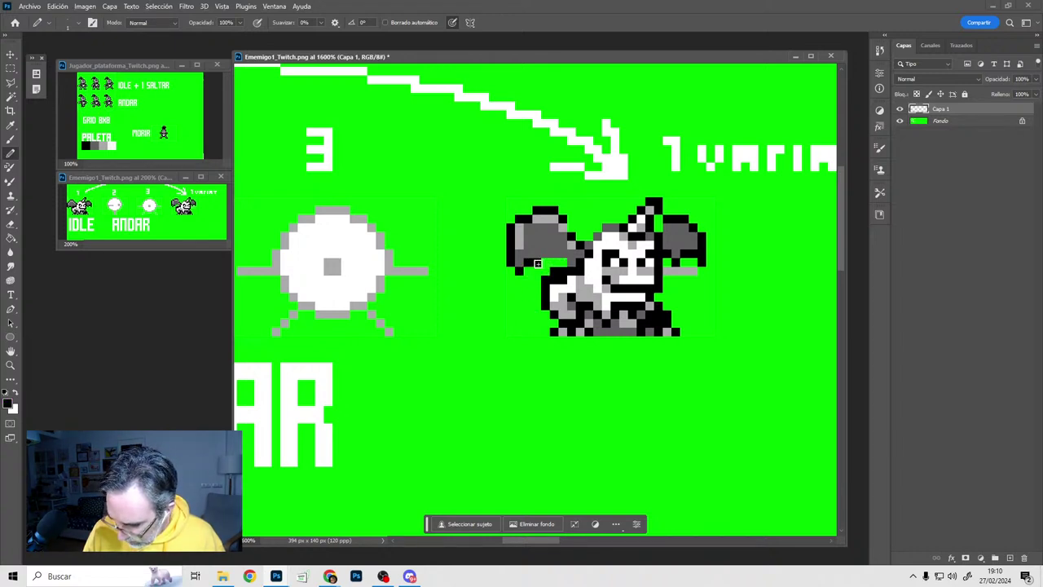
alt+click(556, 269)
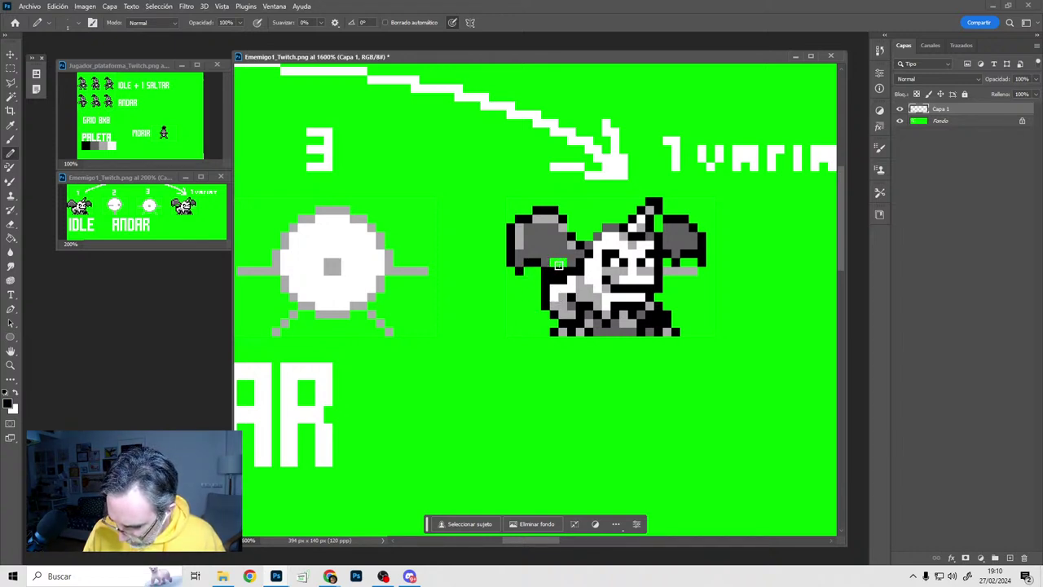
alt+click(616, 252)
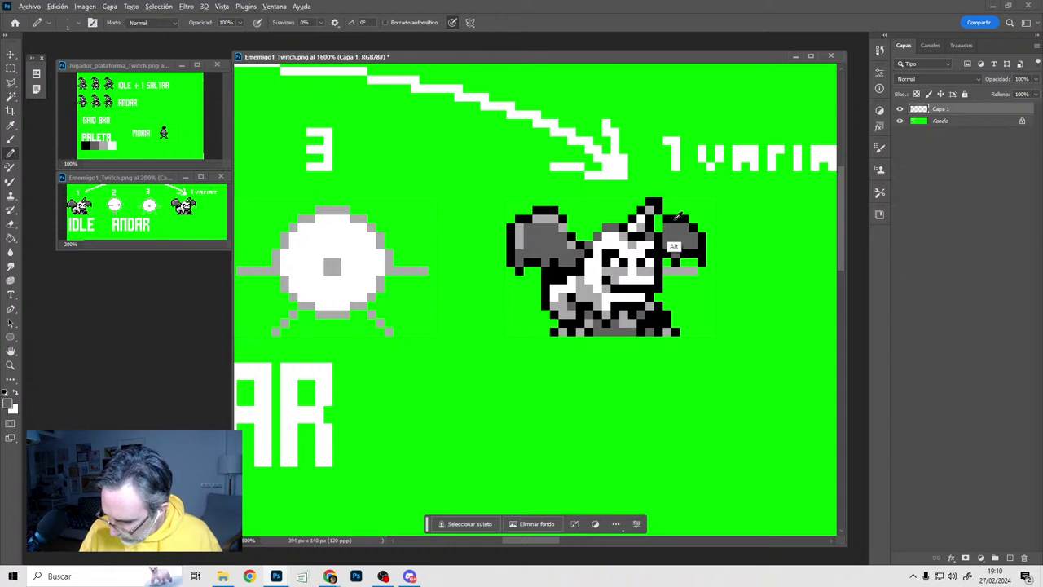
Clean up the lower edge of the fourth-frame creature's front wing, painting out stray light grey pixels and restoring its dark grey and black pixels
alt+click(674, 220)
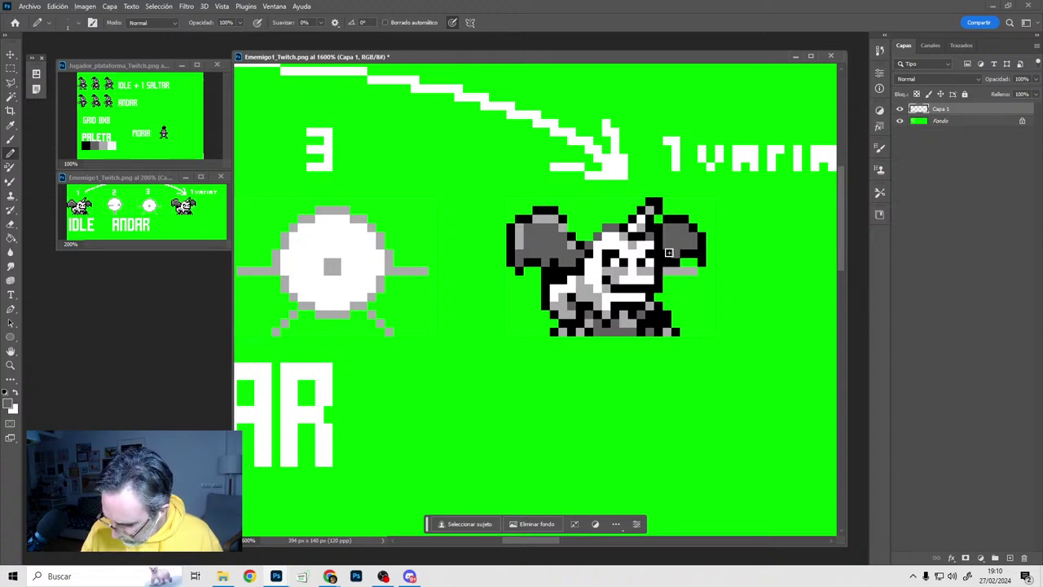
alt+click(692, 275)
drag(691, 271, 664, 271)
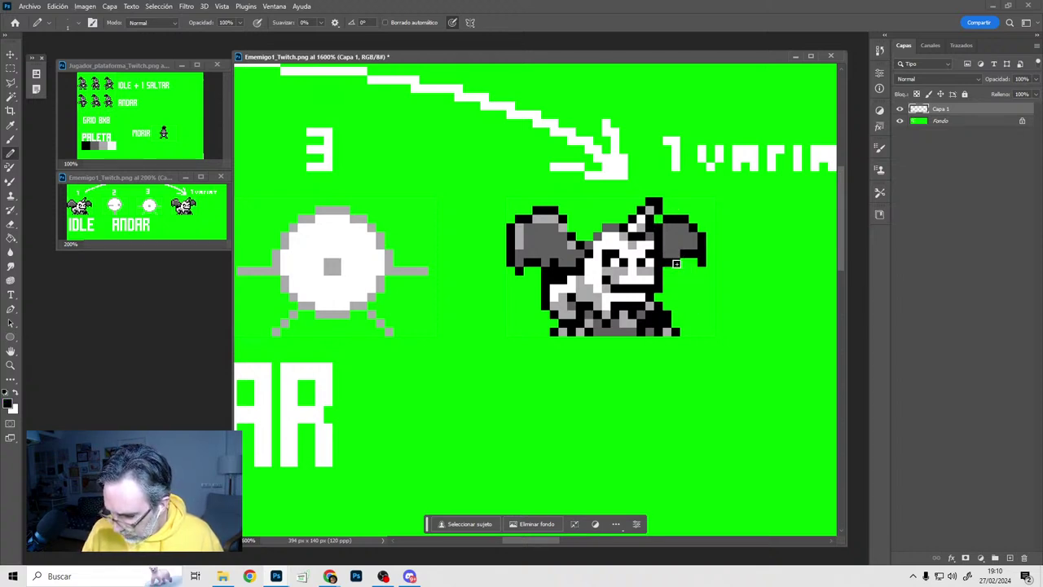
alt+click(675, 256)
alt+click(682, 262)
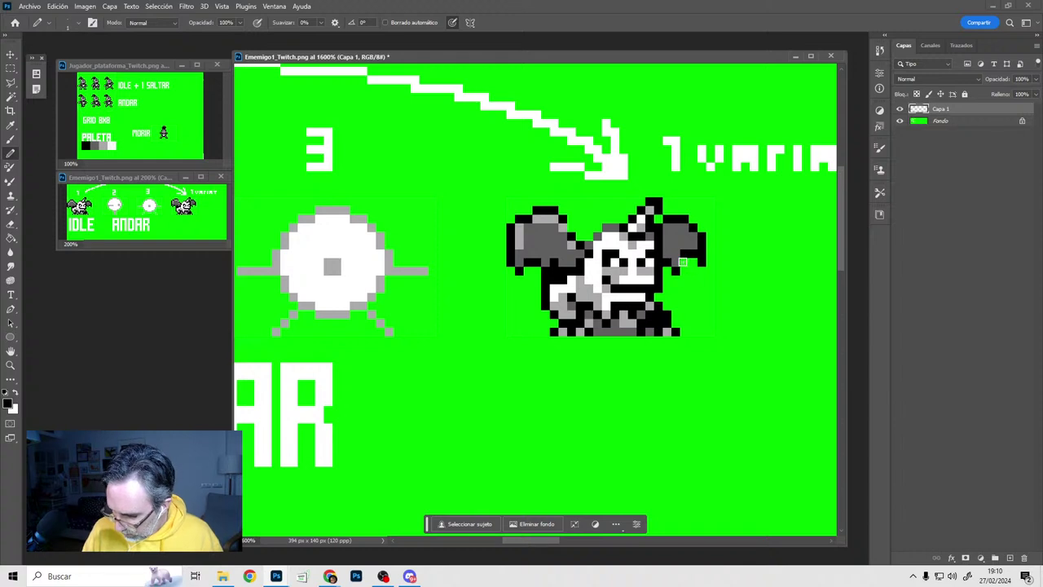
alt+scroll(662, 280, up, 2)
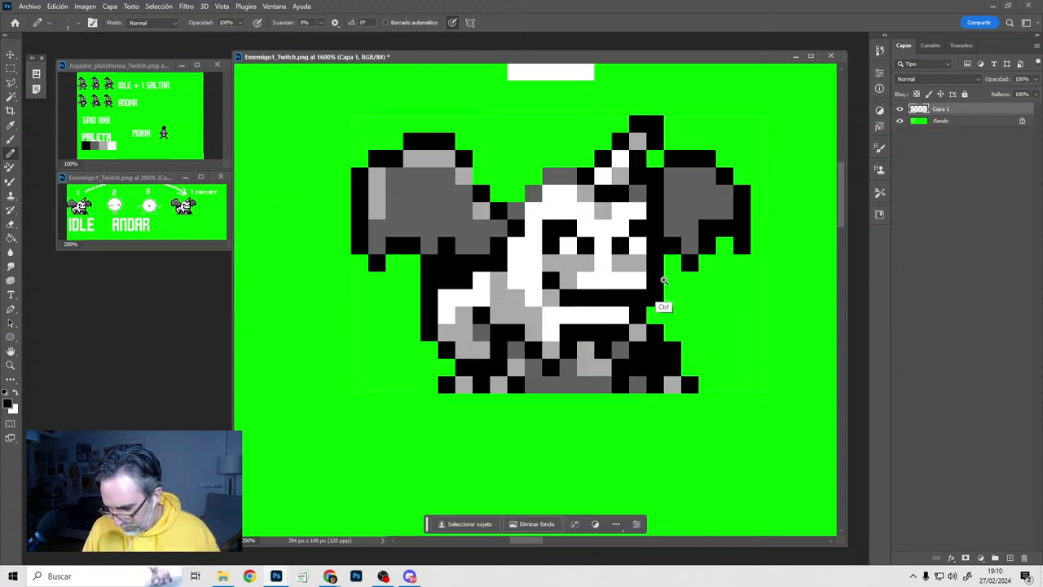
Duplicate the frame 1 creature 32 px horizontally onto the placeholder of frame 2
alt+scroll(663, 310, down, 2)
alt+scroll(665, 315, down, 3)
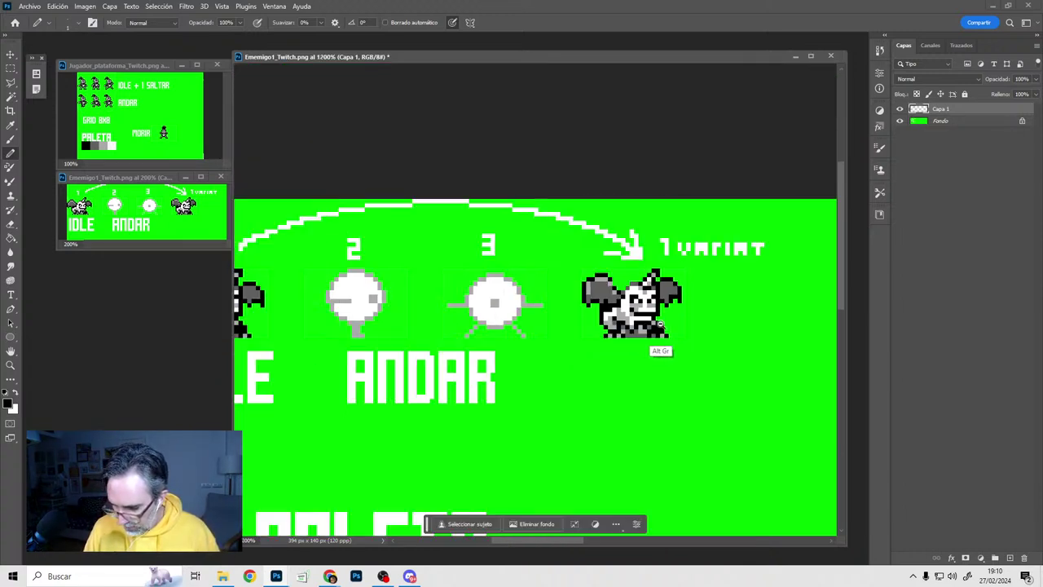
key(m)
scroll(433, 317, left, 3)
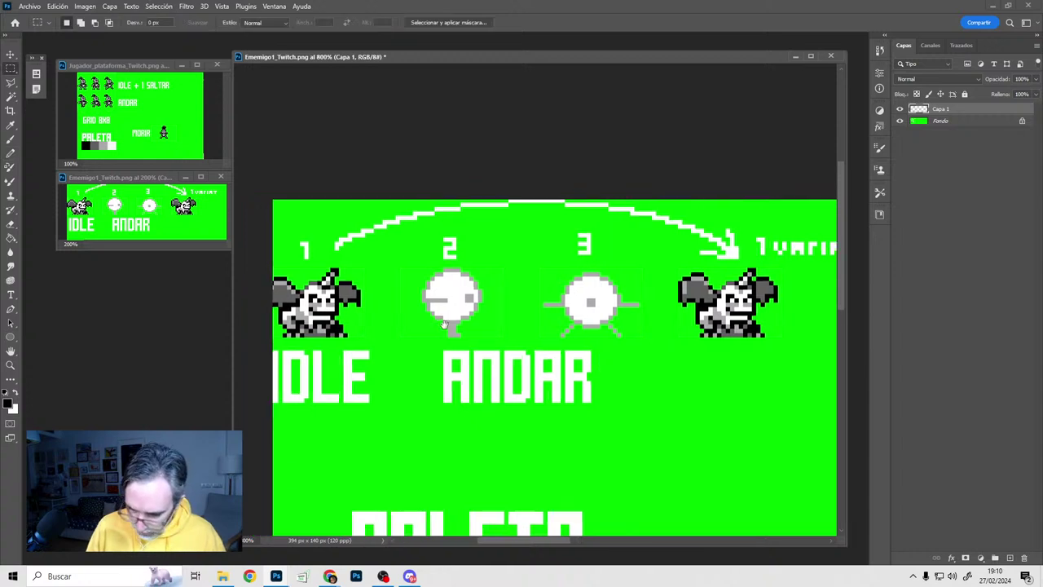
drag(306, 336, 411, 268)
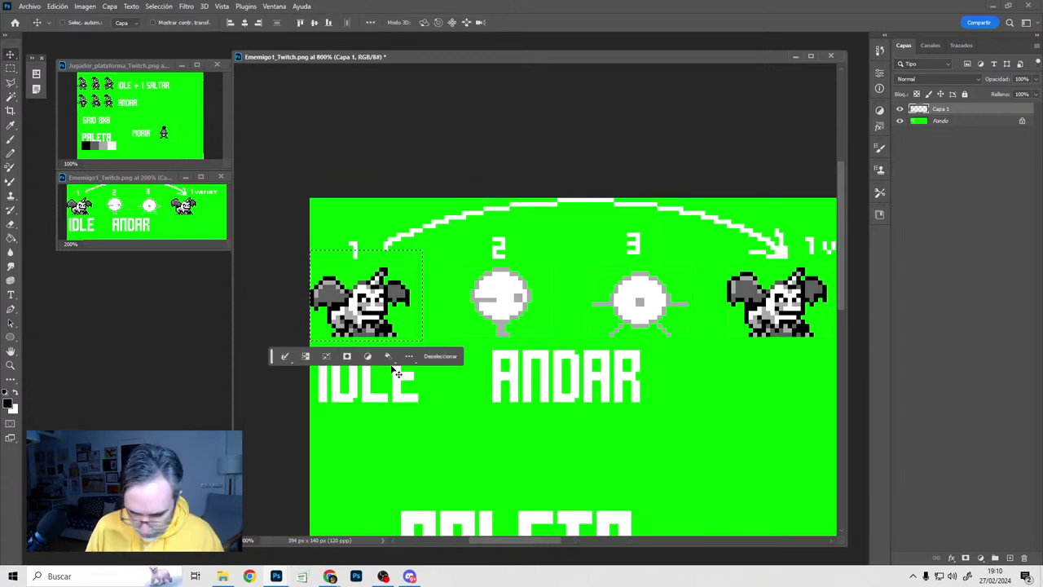
key(v)
alt+shift+drag(363, 329, 503, 325)
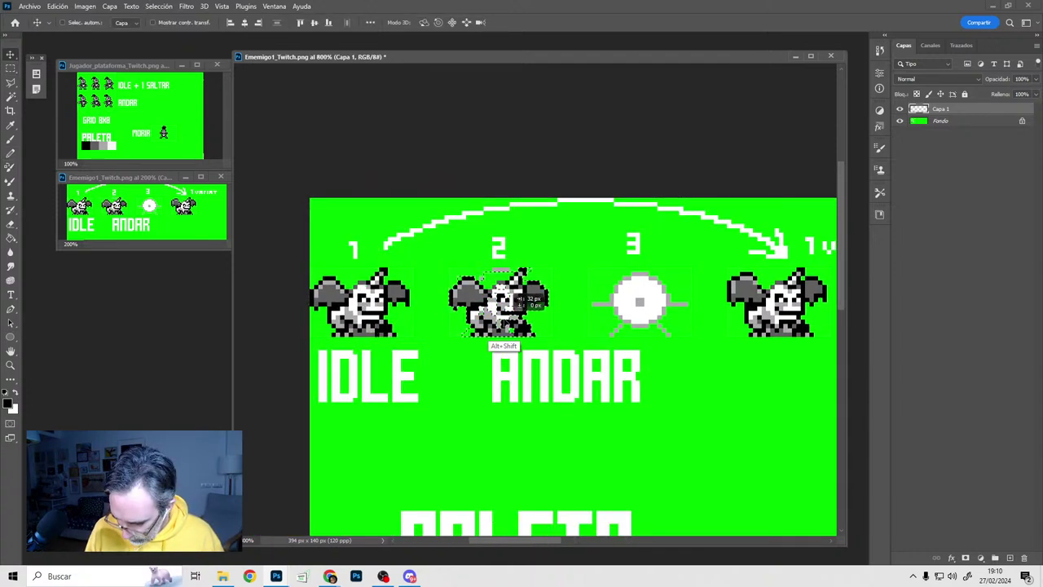
Clear the selection and paint green over the leftover grey placeholder pixels around the frame 2 creature on the Fondo layer
ctrl+click(615, 309)
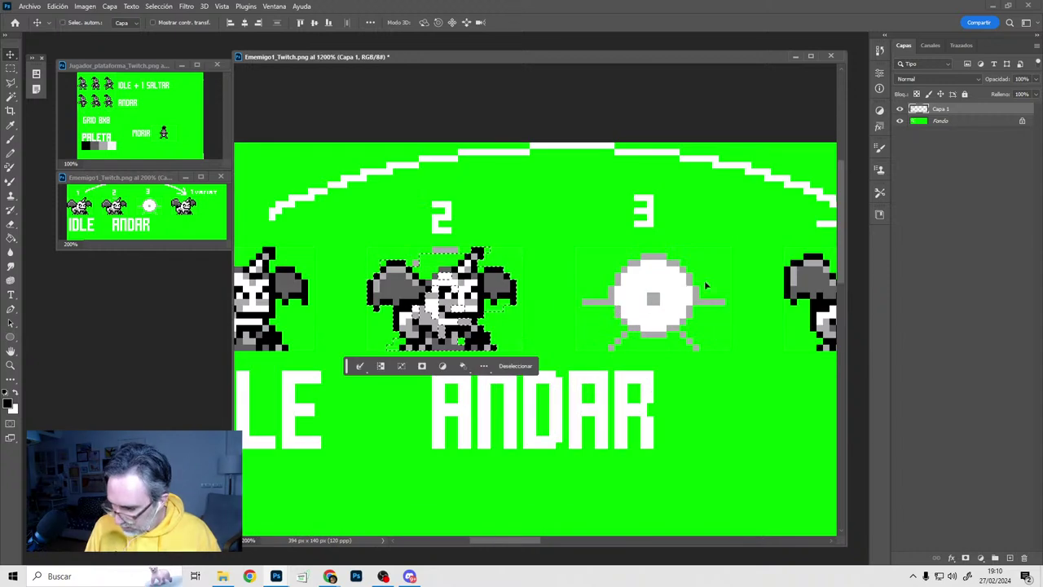
key(alt+bracketleft)
key(b)
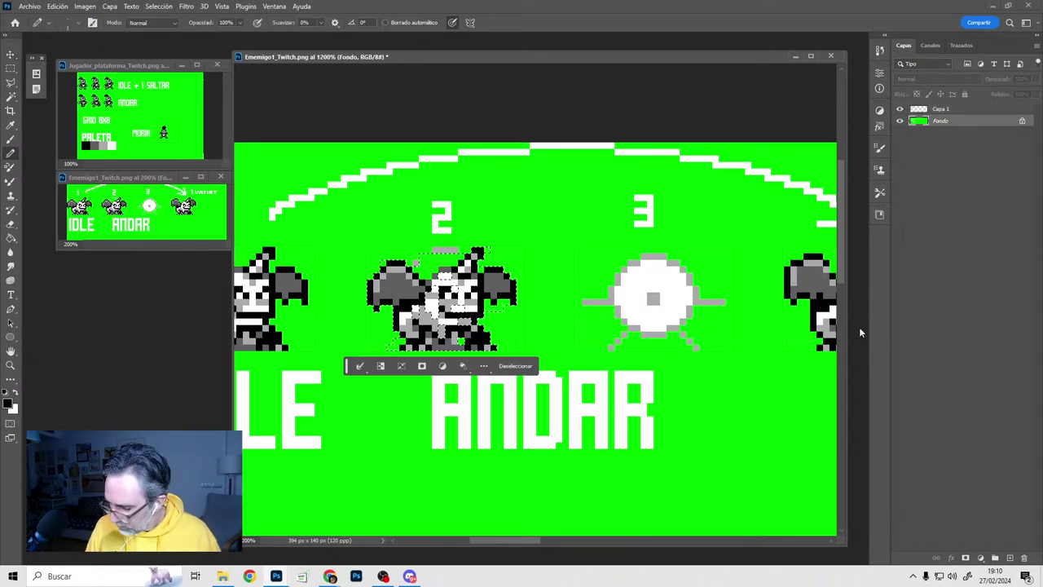
key(ctrl+d)
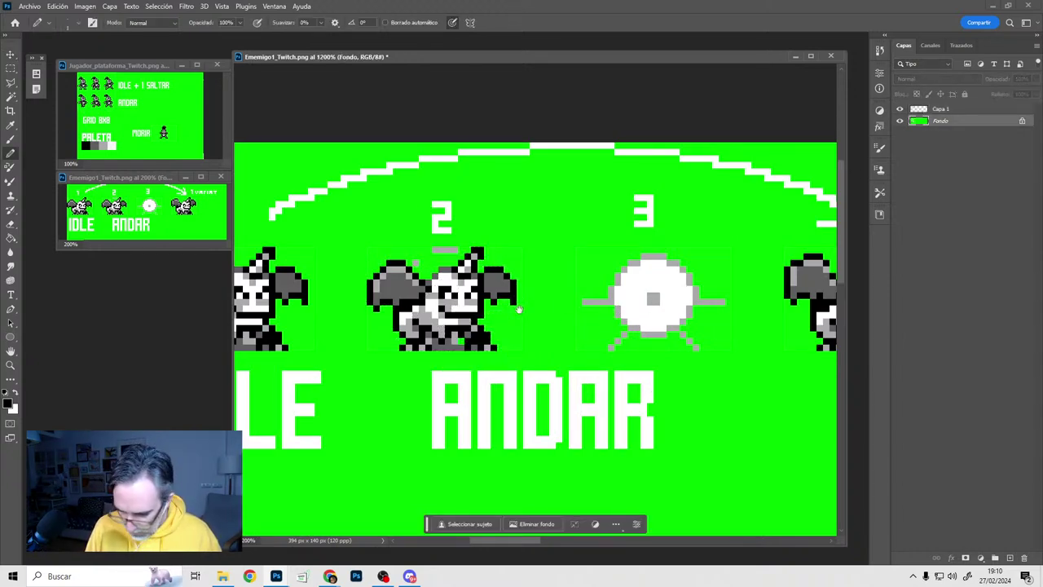
drag(519, 310, 550, 312)
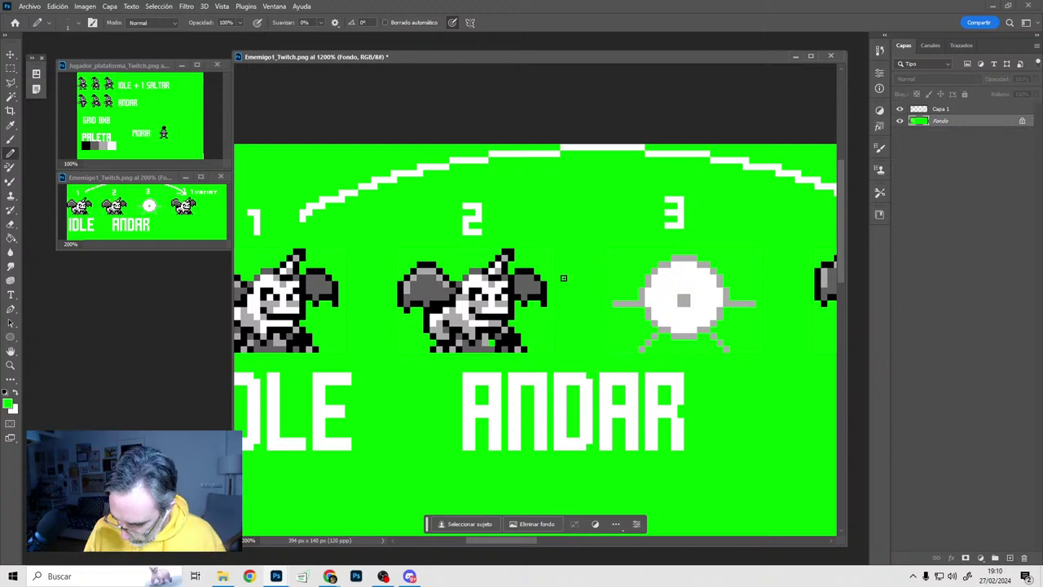
Select both wings of the frame 2 creature, leaving its body out of the selection
ctrl+click(519, 325)
drag(518, 325, 567, 323)
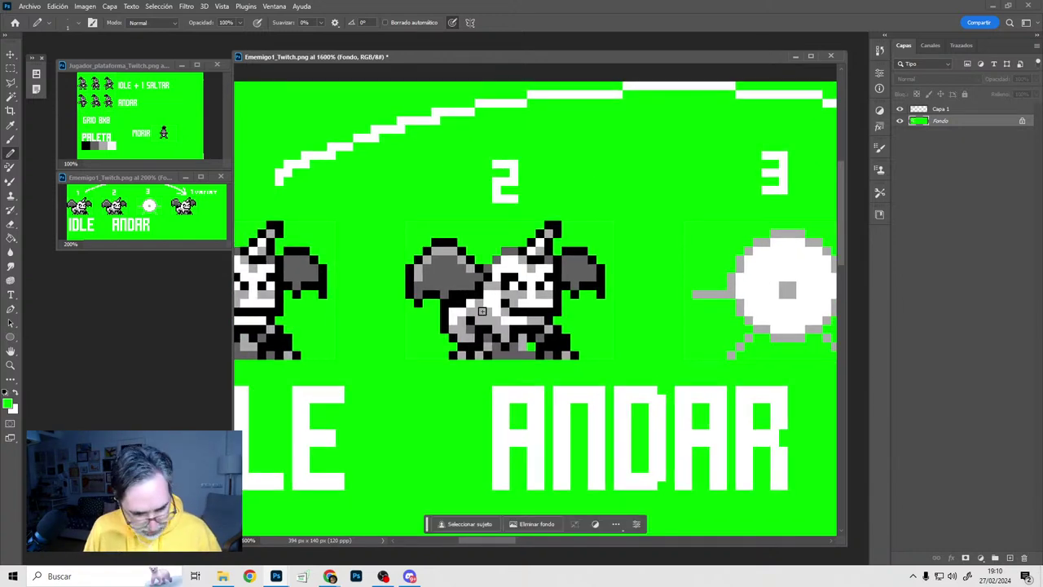
key(m)
drag(456, 239, 397, 273)
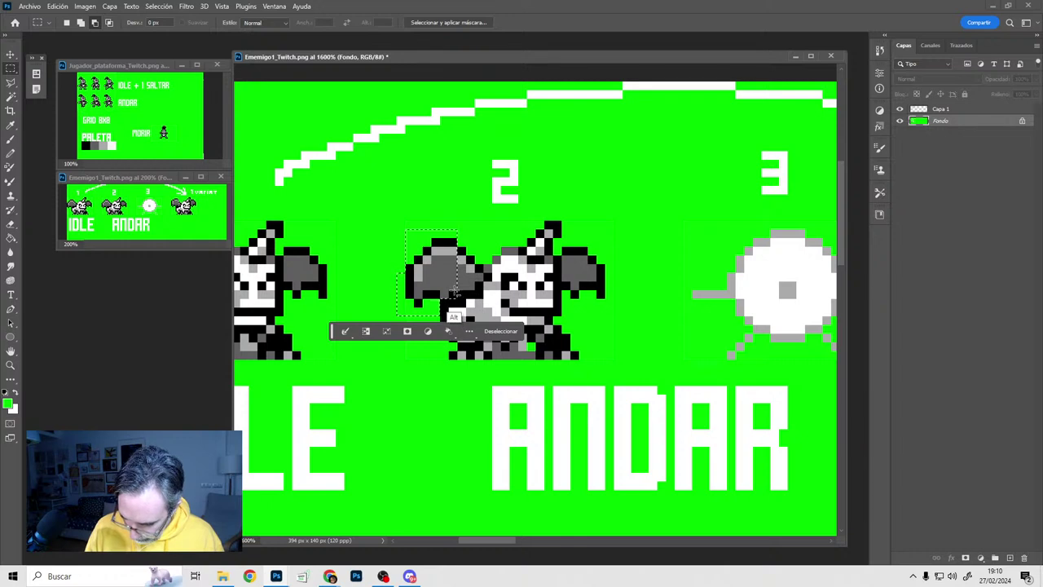
key(v)
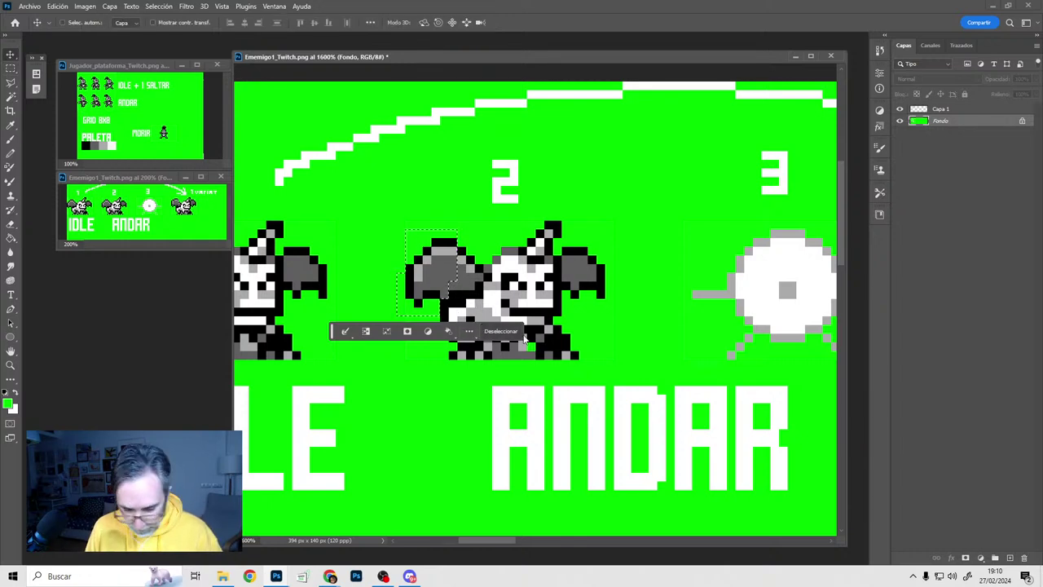
shift+drag(562, 239, 613, 314)
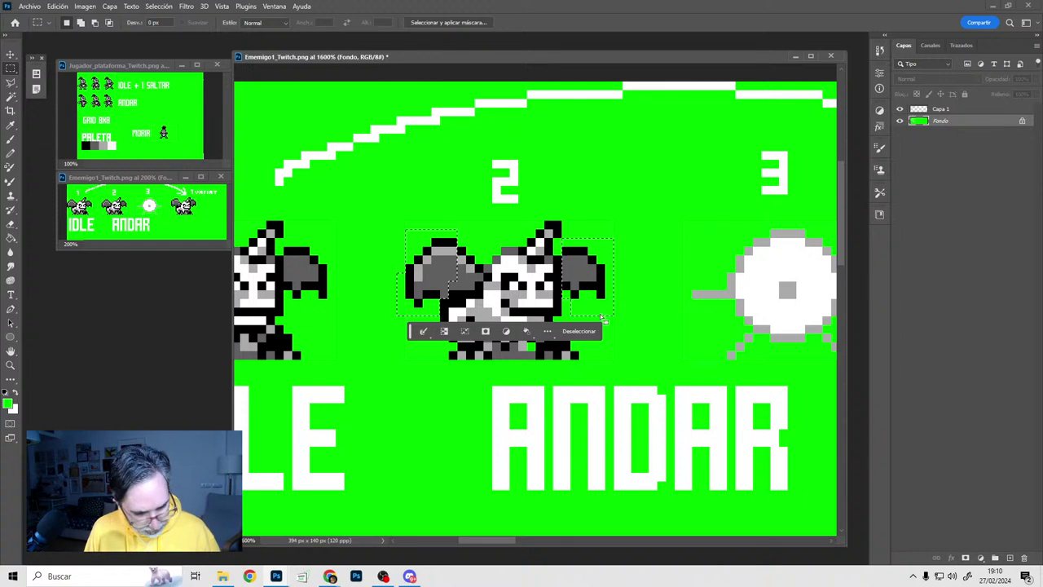
Undo a one-pixel downward move of the selected areas on the Fondo layer and make Capa 1 the active layer
key(v)
key(Down)
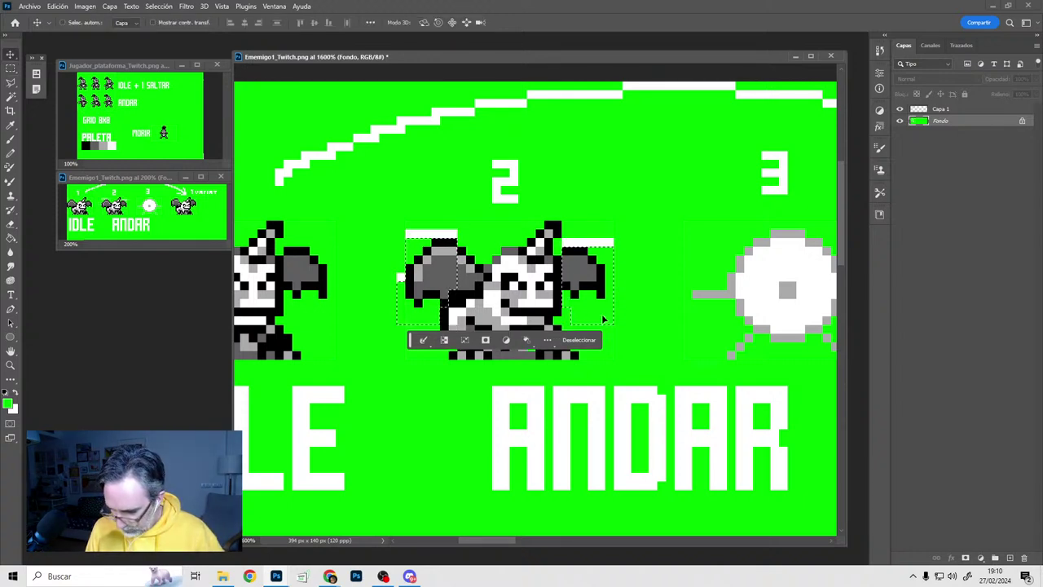
key(ctrl+z)
click(929, 109)
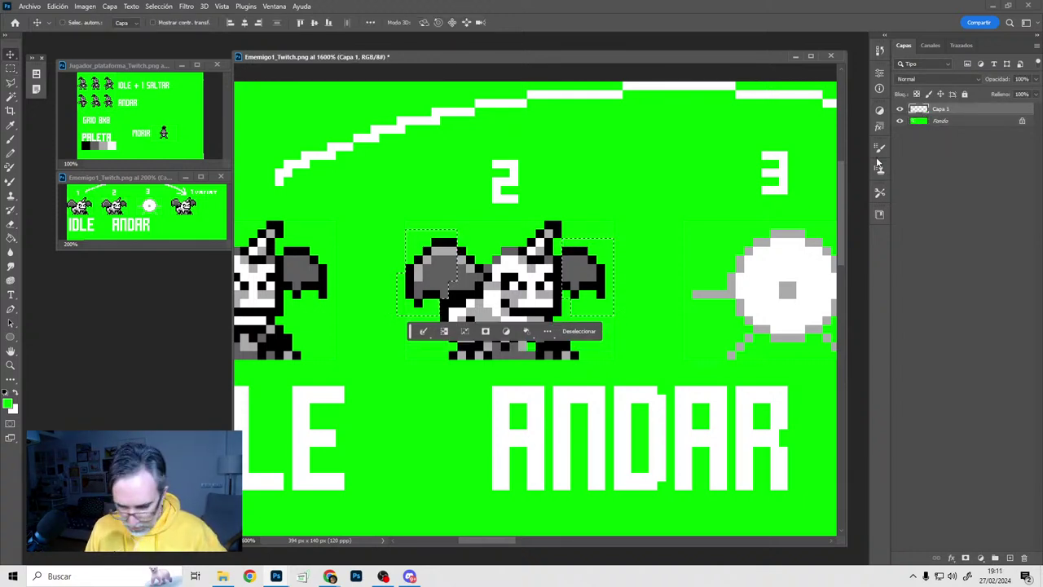
Move the selected wings of the frame 2 creature down one pixel on Capa 1 and clear the selection
key(Down)
key(ctrl+d)
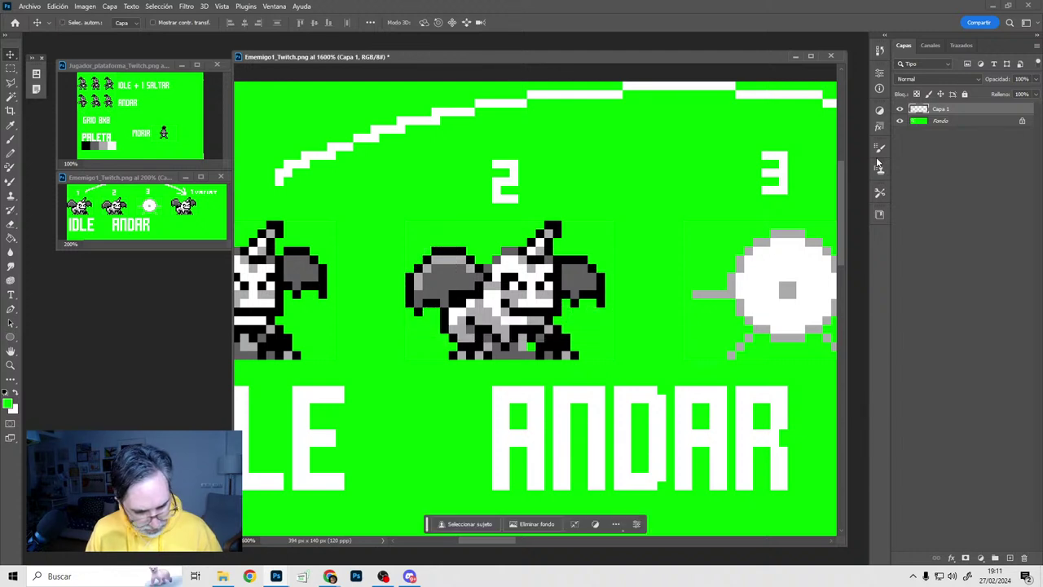
Repaint the brow and pupil pixels of the left eye on the frame 2 creature with the Pencil, sampling colours from the sprite
key(b)
scroll(559, 305, down, 2)
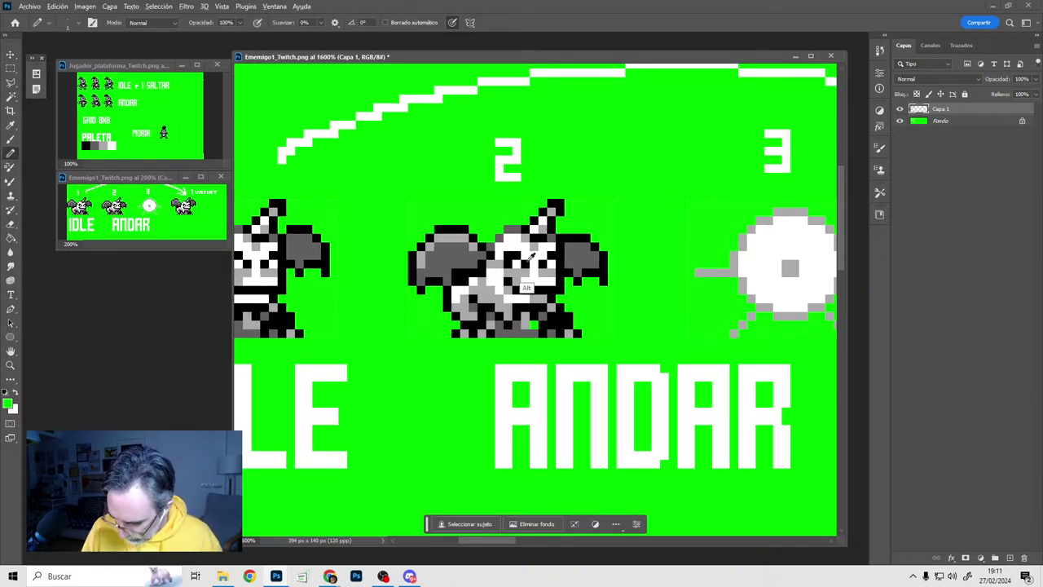
alt+click(523, 289)
click(525, 257)
alt+click(520, 265)
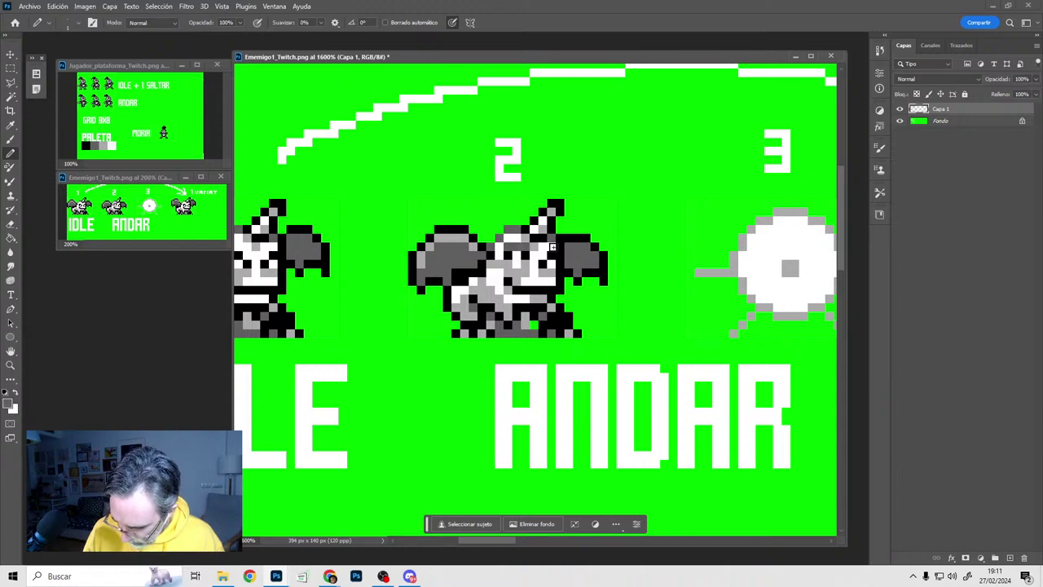
Repaint the right eye of the frame 2 creature using dark grey, white and black pixels sampled from its face
click(544, 255)
alt+click(553, 261)
click(552, 256)
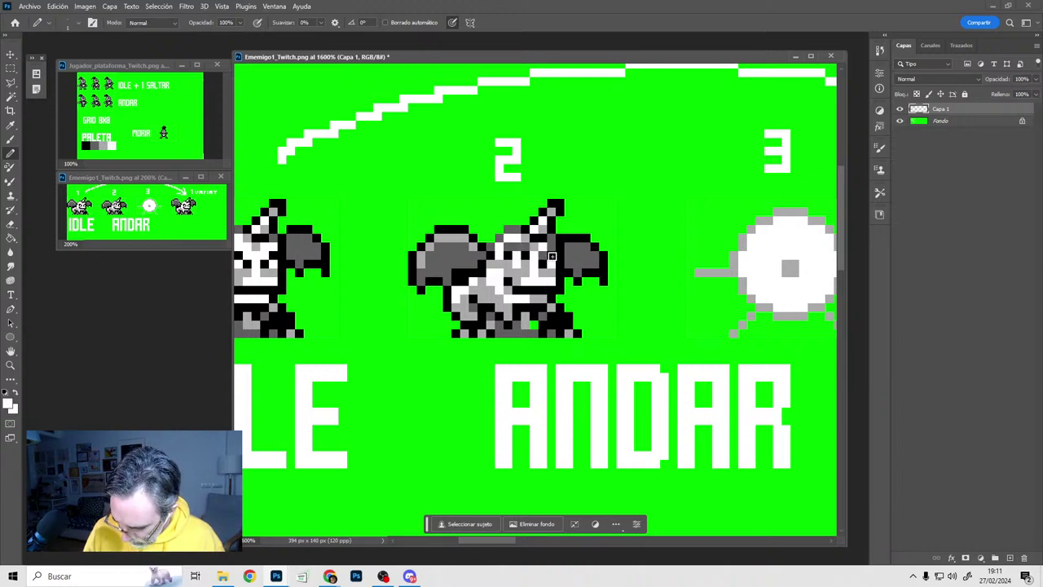
alt+click(543, 264)
click(543, 256)
alt+click(551, 265)
click(543, 265)
alt+click(543, 275)
drag(551, 265, 542, 265)
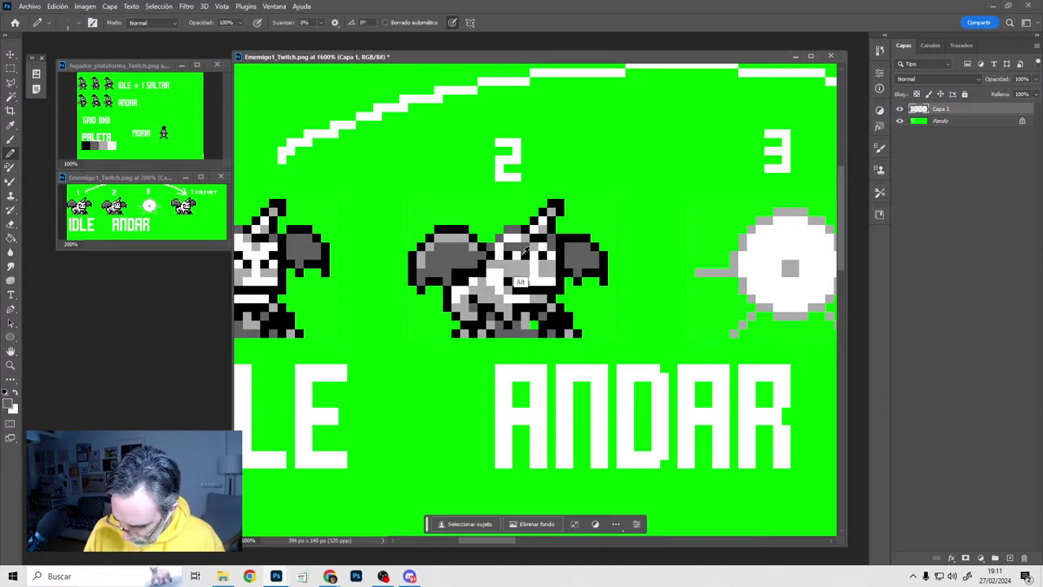
Shade the muzzle and front foot of the frame 2 creature in grey tones sampled from the sprite
mouse_move(537, 280)
mouse_down()
mouse_move(559, 280)
mouse_move(542, 299)
mouse_up()
alt+click(500, 325)
key(x)
alt+click(534, 284)
Redraw the front leg of the frame 2 creature lifted off the ground and stretched forward, with a black outline
scroll(544, 301, down, 1)
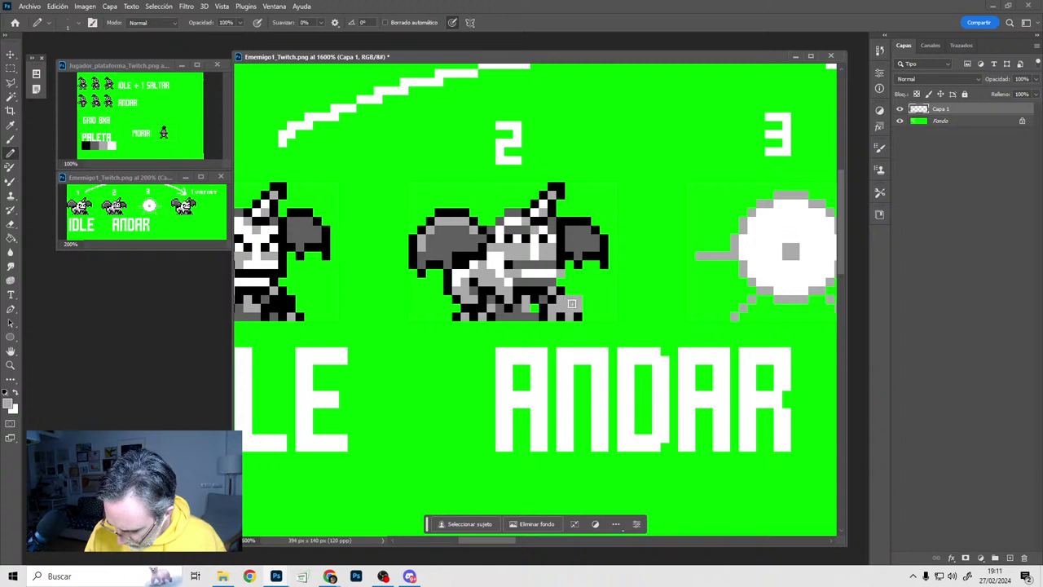
alt+click(562, 287)
mouse_move(551, 290)
mouse_down()
mouse_move(559, 280)
mouse_move(585, 305)
mouse_move(543, 316)
mouse_up()
alt+click(565, 325)
alt+click(573, 308)
click(559, 308)
Redraw the rear leg and foot of the frame 2 creature further back with black outline pixels and grey fill
alt+click(582, 248)
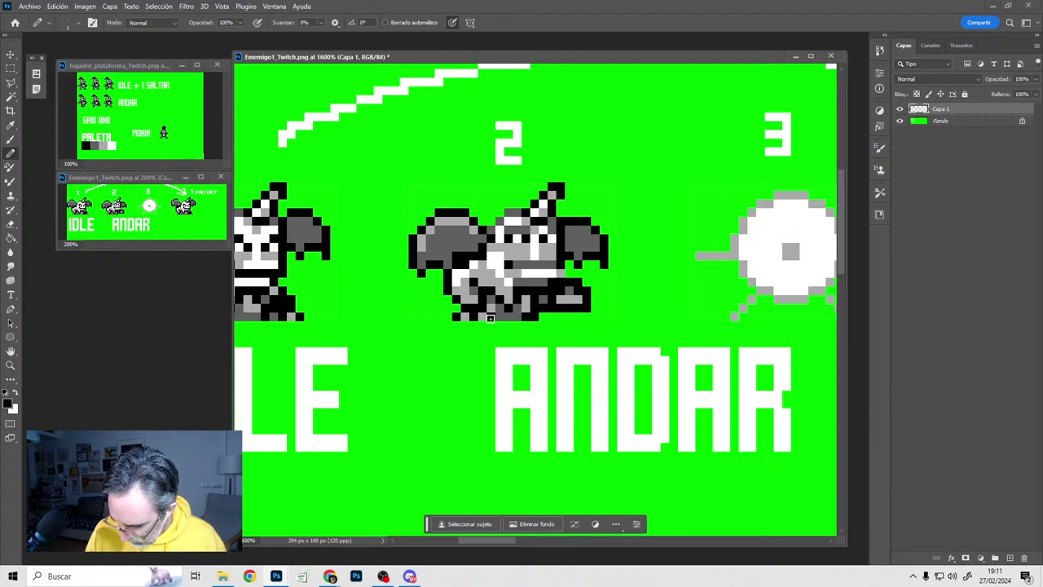
alt+click(463, 307)
drag(464, 307, 447, 317)
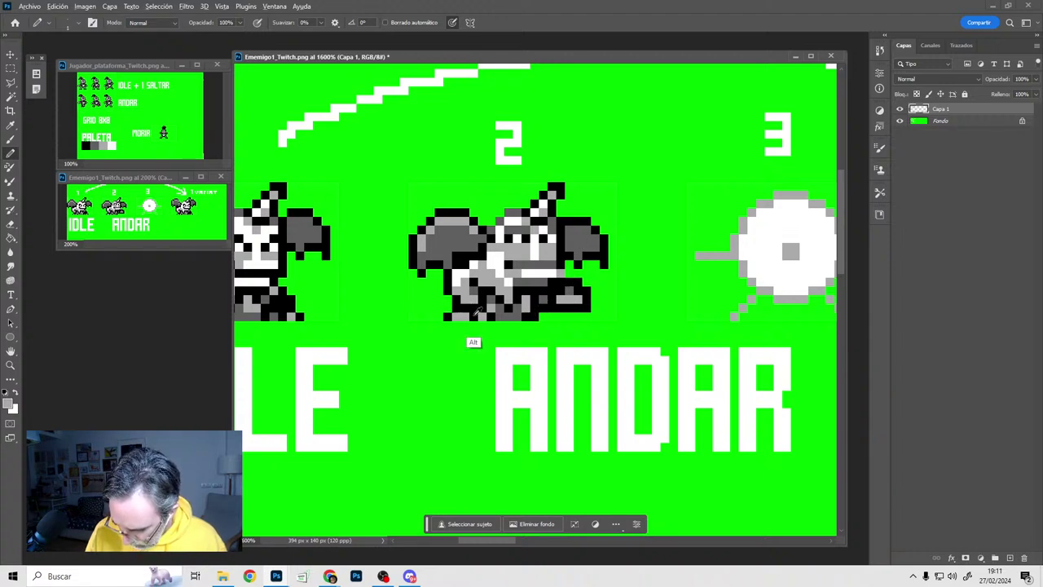
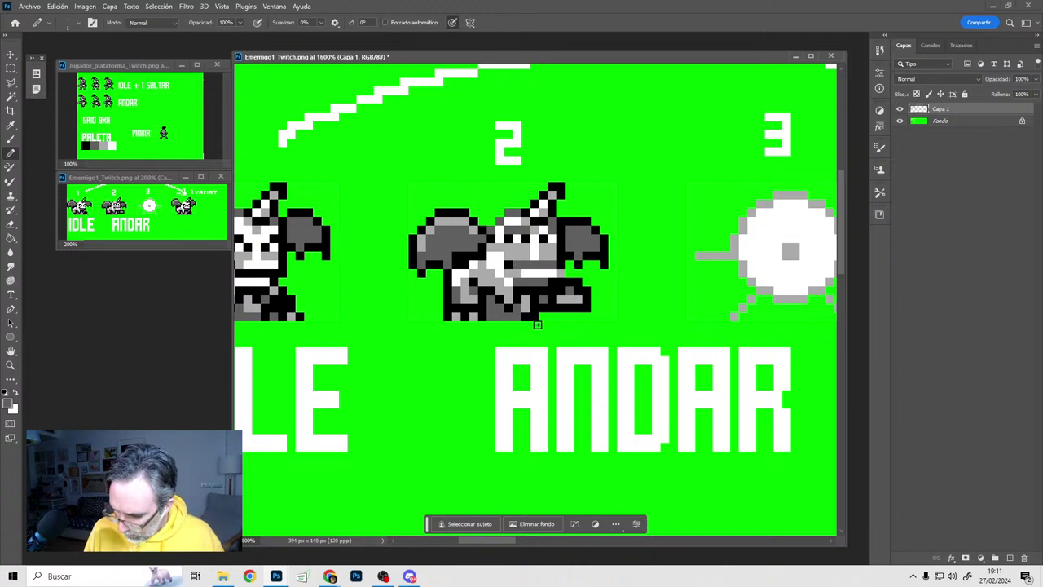
alt+click(488, 305)
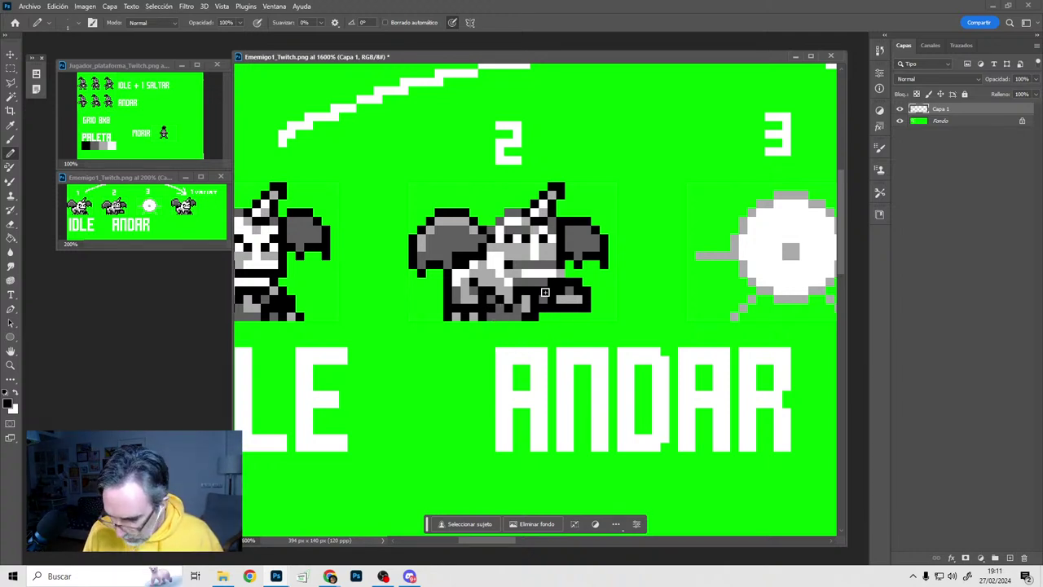
Narrow the mouth of the frame 2 creature and shade its mouth and jaw with sampled greys and black
alt+click(522, 273)
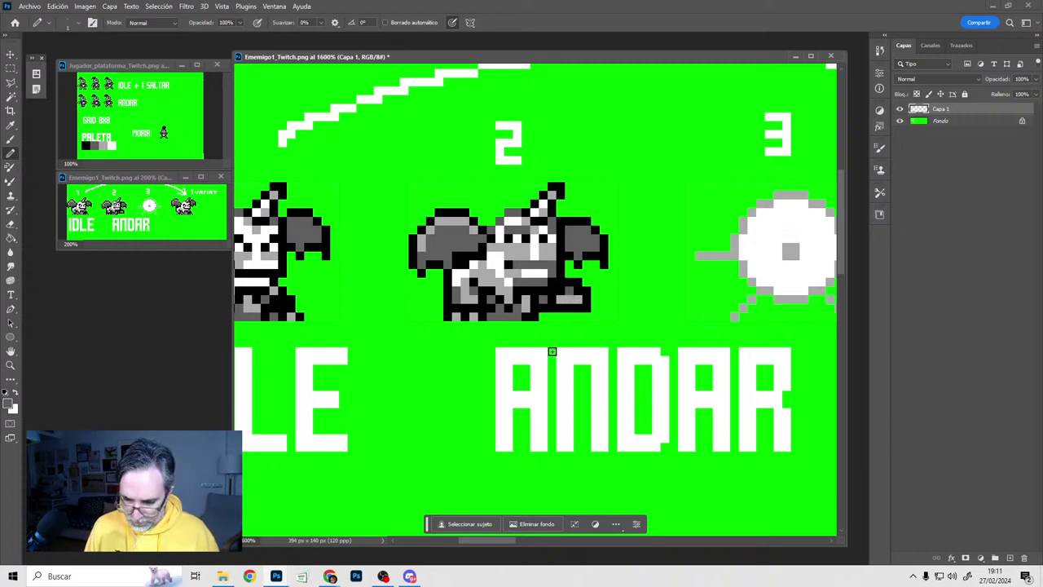
key(m)
alt+click(515, 330)
drag(515, 333, 542, 346)
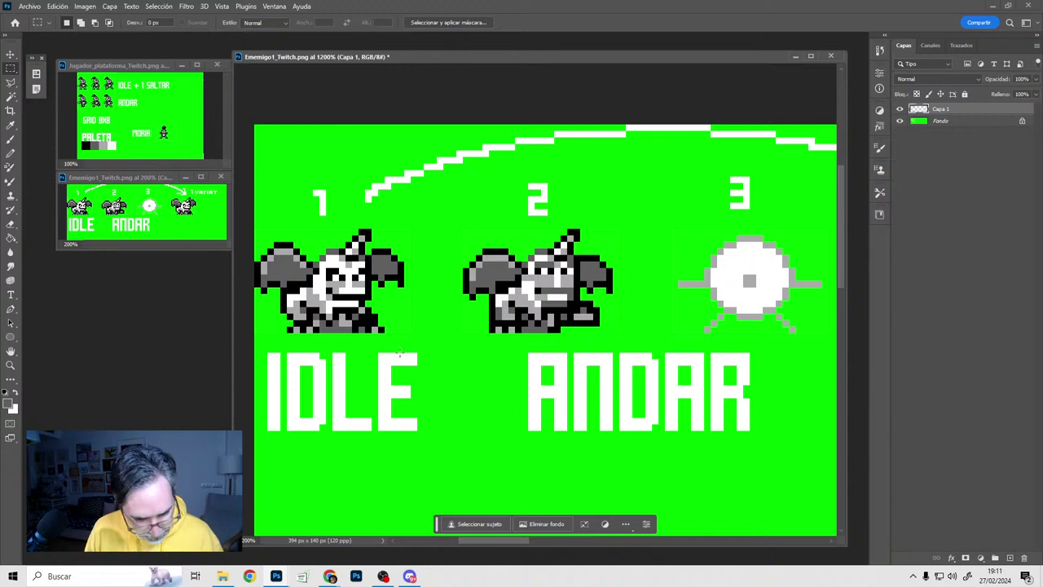
key(b)
alt+click(544, 289)
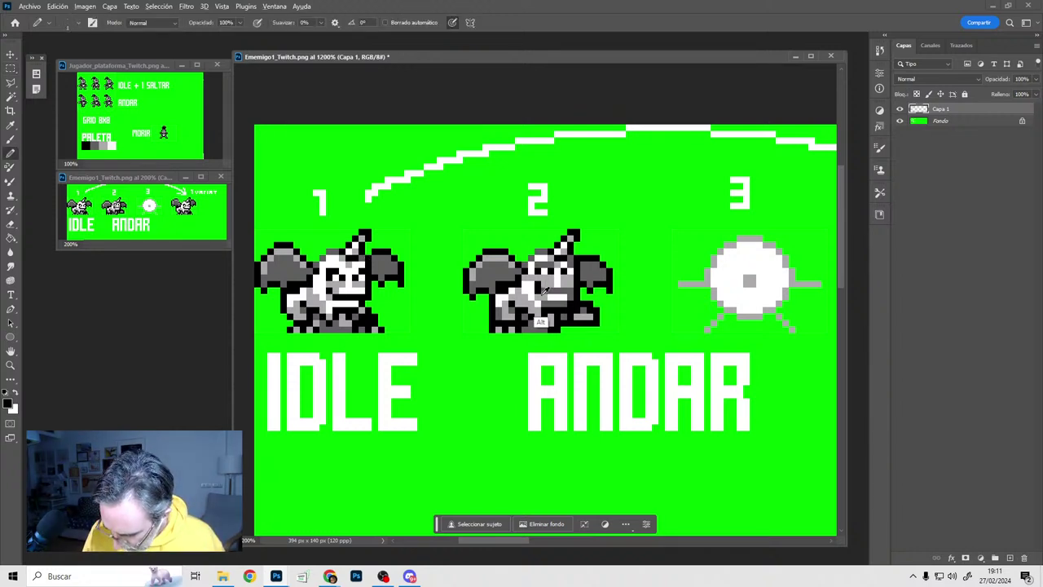
alt+click(536, 289)
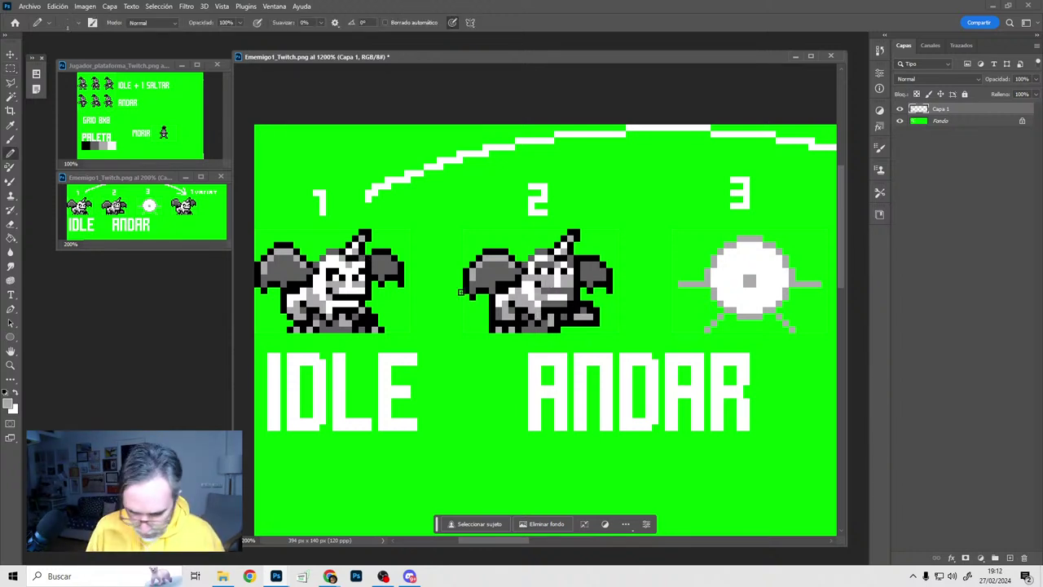
Duplicate the frame 1 creature horizontally onto the placeholder of frame 3 and clear the selection
key(m)
mouse_move(417, 216)
mouse_down()
mouse_move(242, 313)
mouse_move(253, 336)
mouse_up()
key(v)
alt+shift+drag(350, 309, 766, 319)
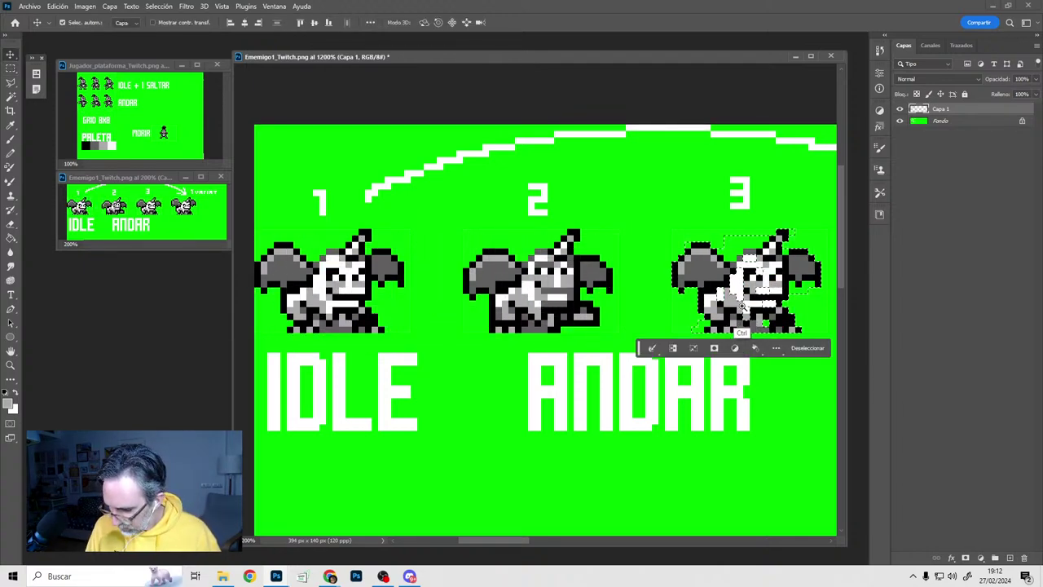
alt+scroll(741, 305, up, 3)
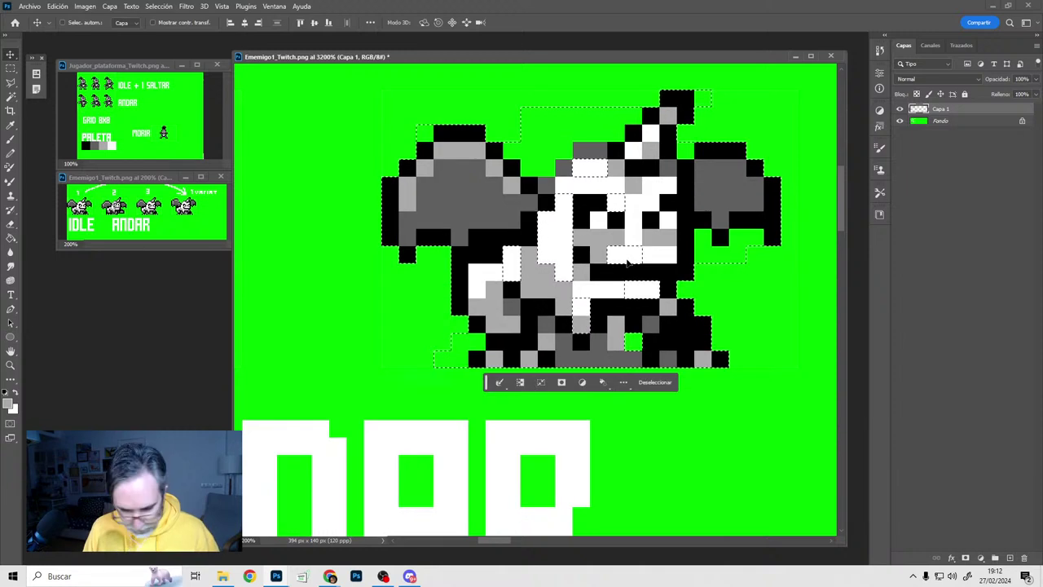
key(ctrl+d)
Fill the green gap under the frame 3 creature's belly with light grey and rework its rear leg in black and light grey
key(b)
click(632, 341)
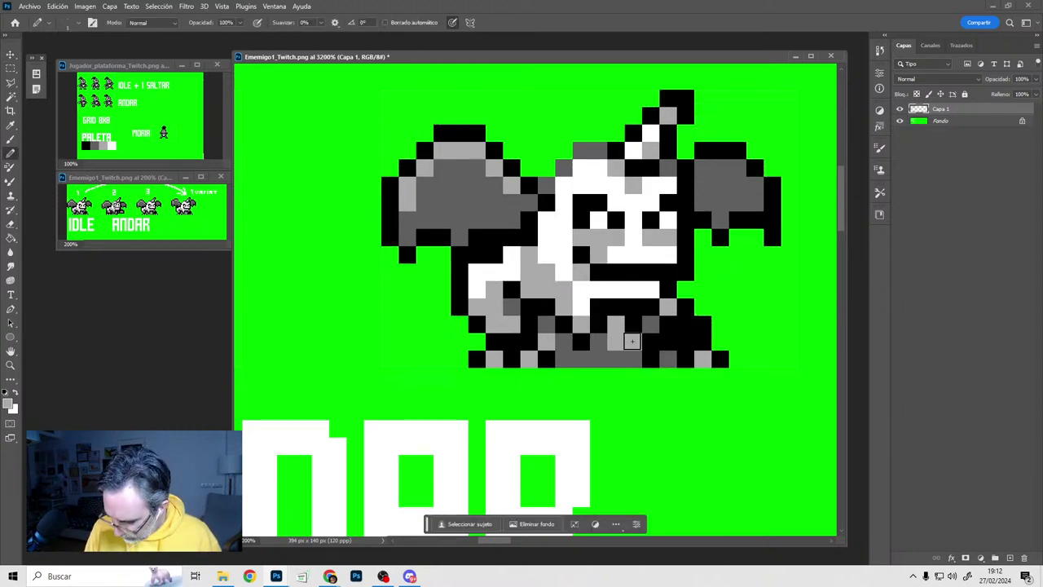
alt+click(549, 357)
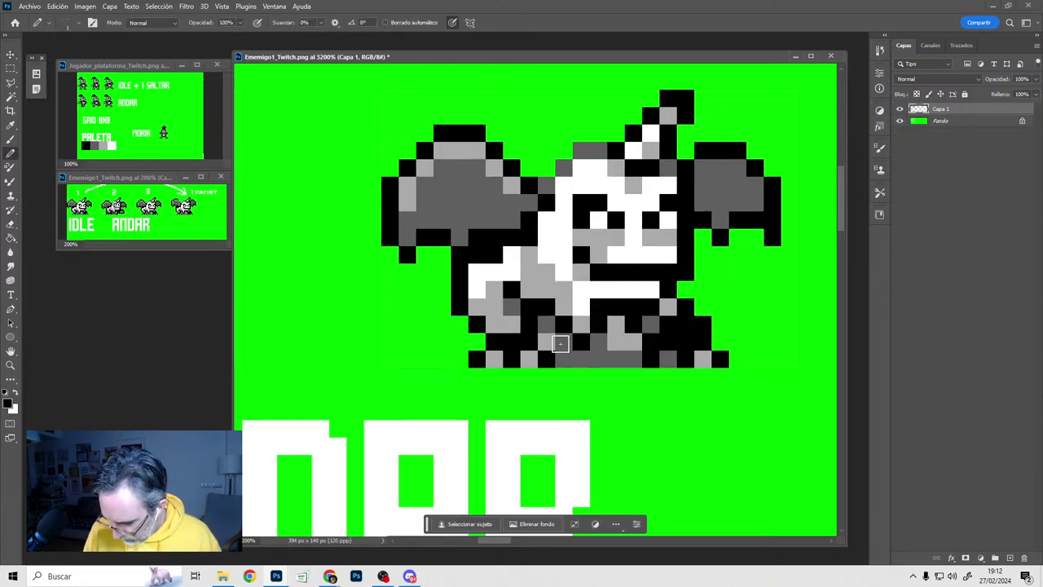
mouse_move(561, 343)
mouse_down()
mouse_move(562, 309)
mouse_move(521, 310)
mouse_move(493, 326)
mouse_move(574, 323)
mouse_move(564, 332)
mouse_up()
click(512, 307)
alt+click(548, 340)
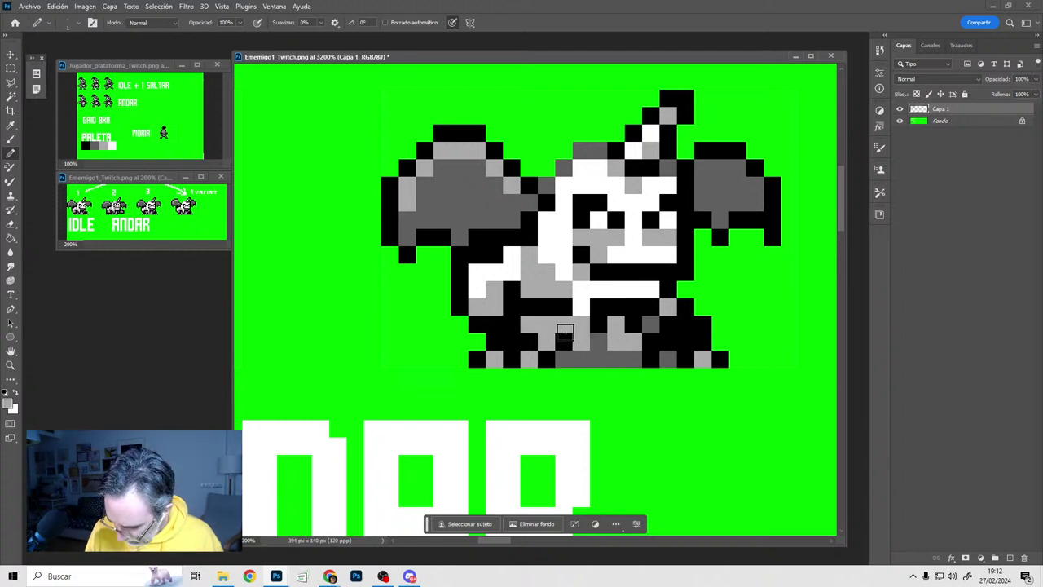
Raise the rear foot of the frame 3 creature by erasing its lowest pixels with green and outlining the lifted leg in black
alt+click(517, 348)
alt+click(479, 344)
mouse_move(478, 358)
mouse_down()
mouse_move(531, 358)
mouse_move(542, 338)
mouse_move(599, 330)
mouse_move(574, 302)
mouse_move(544, 292)
mouse_move(540, 307)
mouse_move(571, 307)
mouse_up()
alt+click(522, 348)
alt+click(554, 326)
alt+click(544, 338)
click(531, 308)
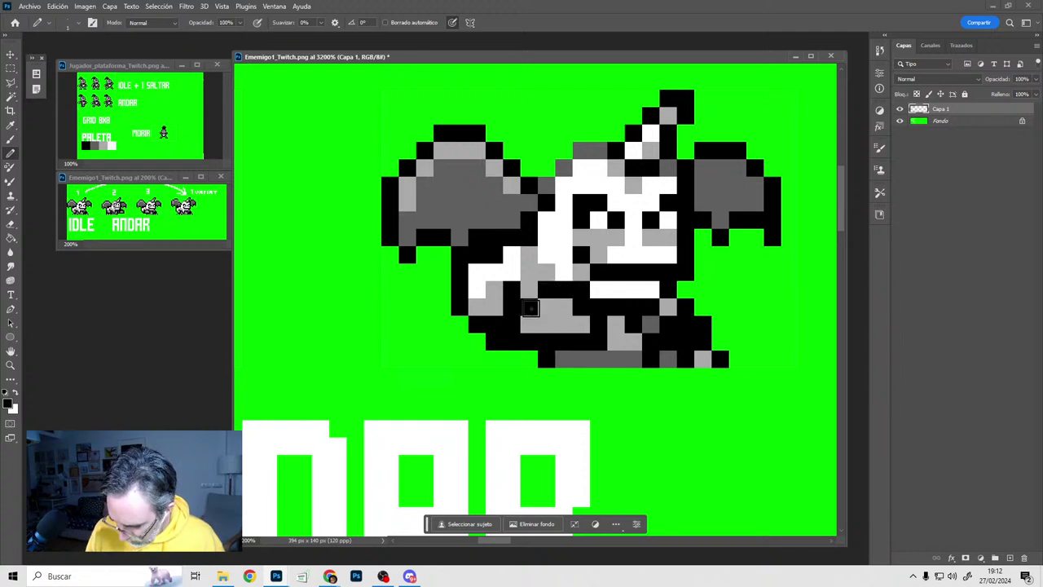
Add black and dark grey toe pixels to frame 3's raised foot, clear leftover pixels beneath it with green and close the belly edge in black
click(562, 325)
alt+click(563, 356)
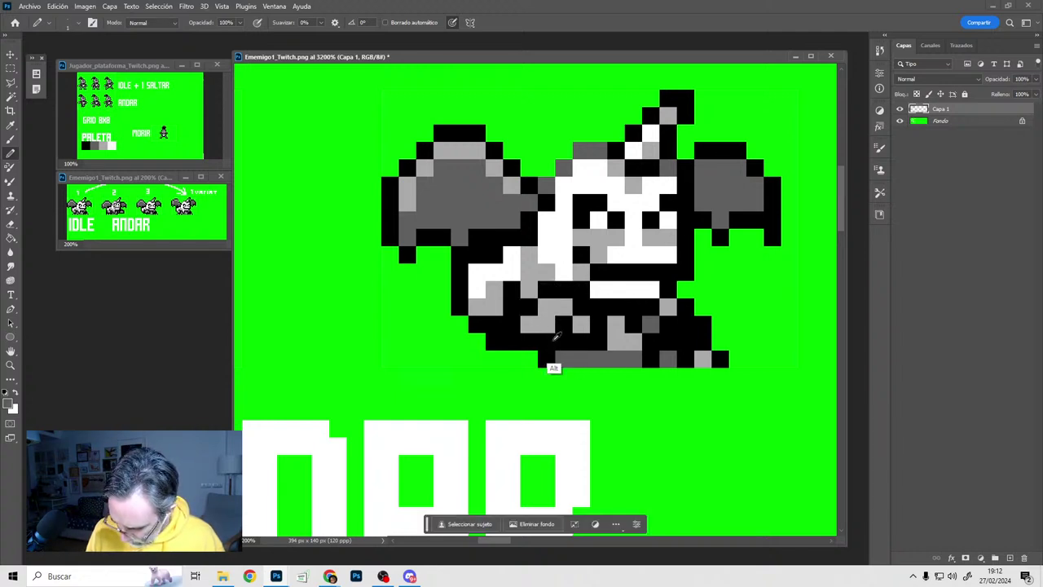
click(528, 327)
click(544, 307)
alt+click(533, 359)
drag(542, 358, 567, 360)
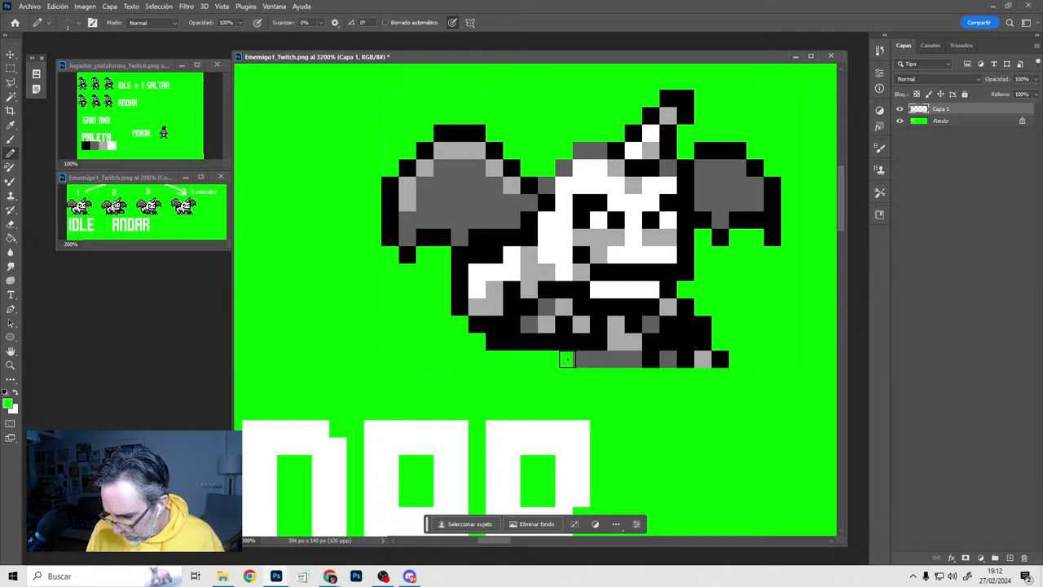
alt+click(600, 345)
click(565, 359)
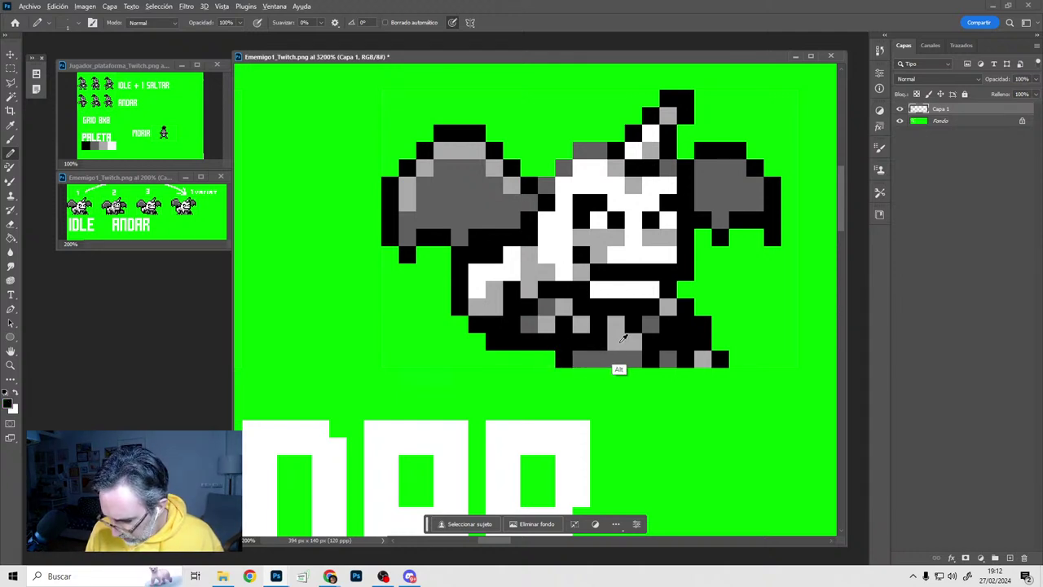
Shade the belly between the legs of the frame 3 creature with light and dark grey pixels
alt+click(620, 341)
click(605, 343)
alt+click(596, 359)
click(615, 343)
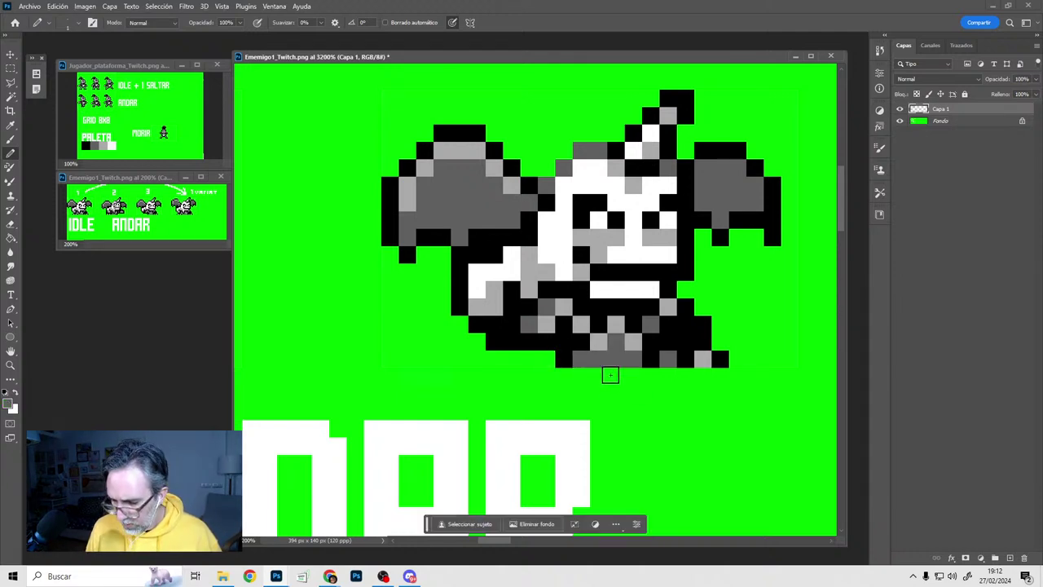
alt+scroll(610, 374, down, 3)
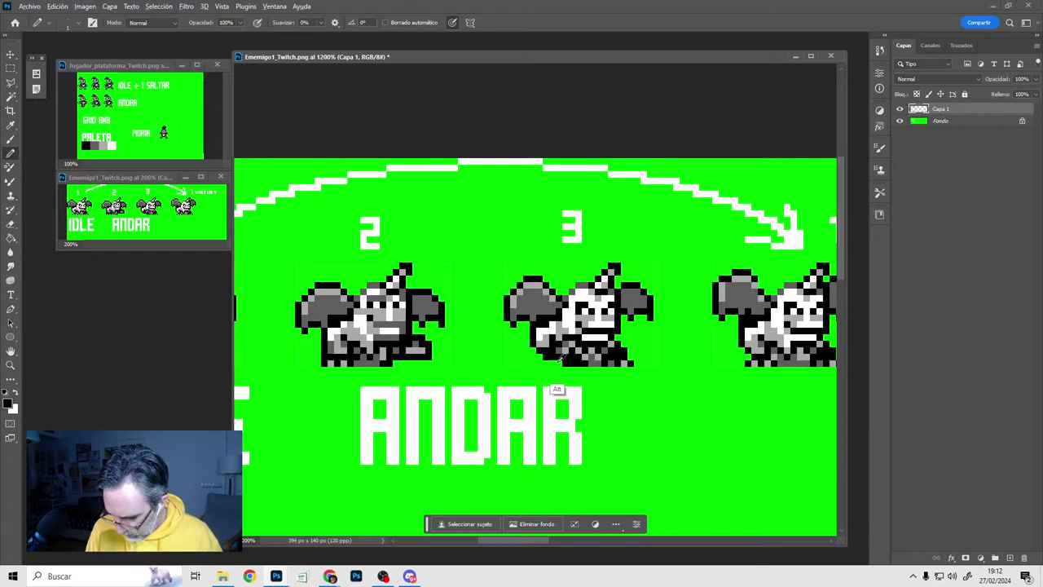
alt+click(557, 367)
Merge Capa 1 down into the Fondo layer and save Ememigo1_Twitch.png
alt+scroll(624, 400, down, 2)
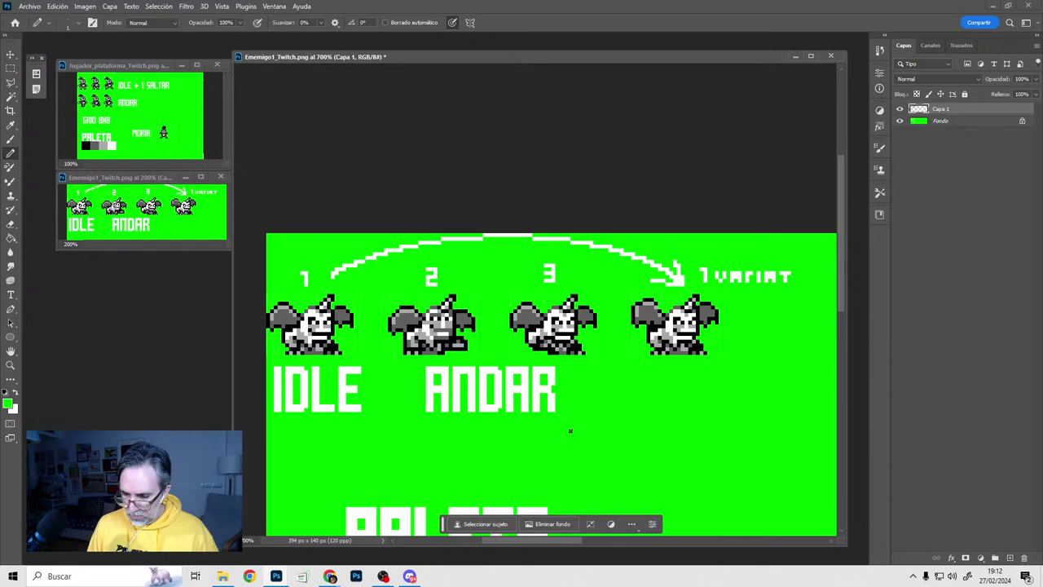
alt+scroll(589, 433, down, 2)
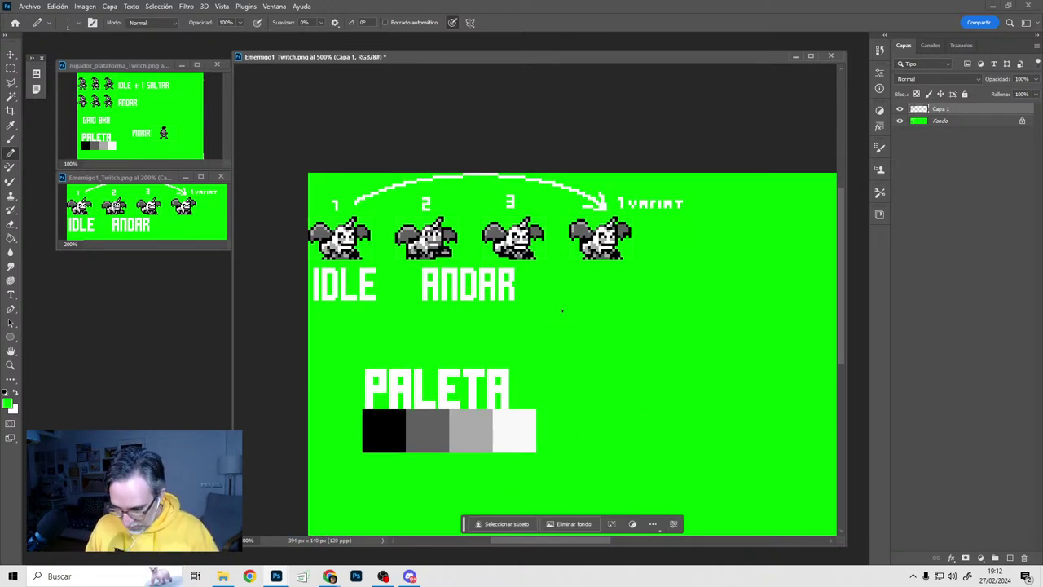
key(ctrl+e)
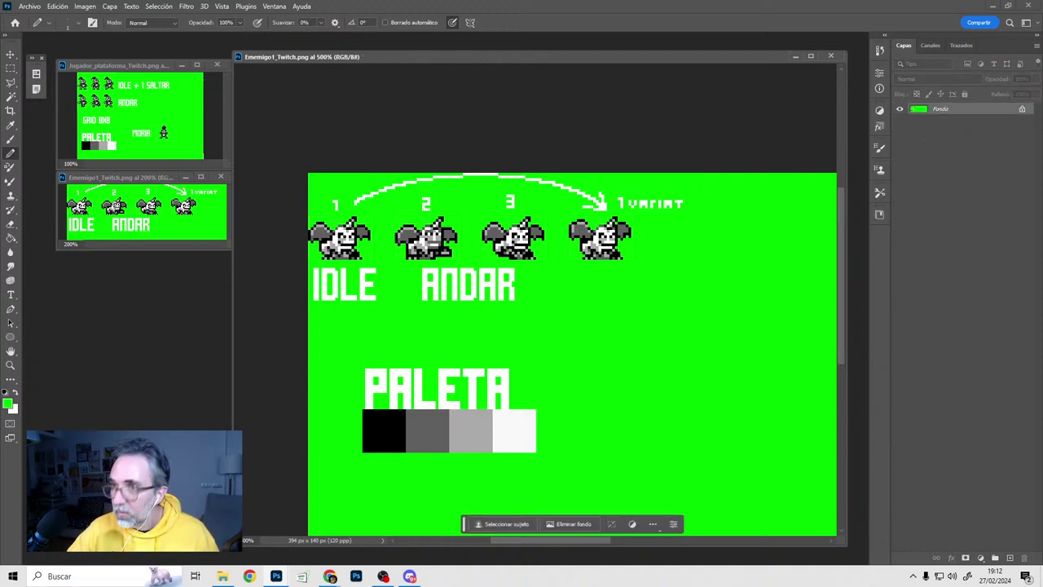
key(alt+Tab)
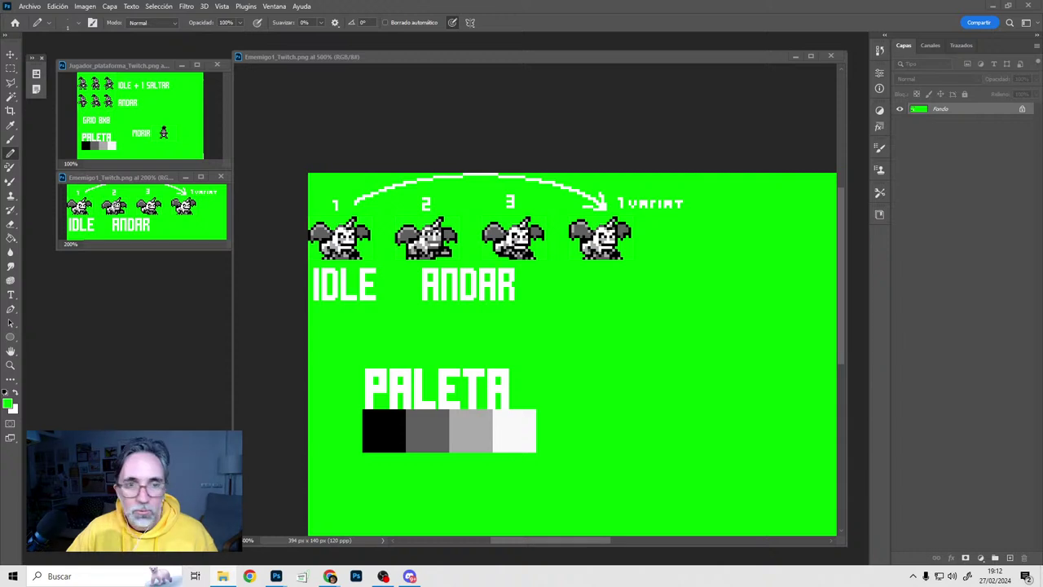
drag(340, 192, 368, 291)
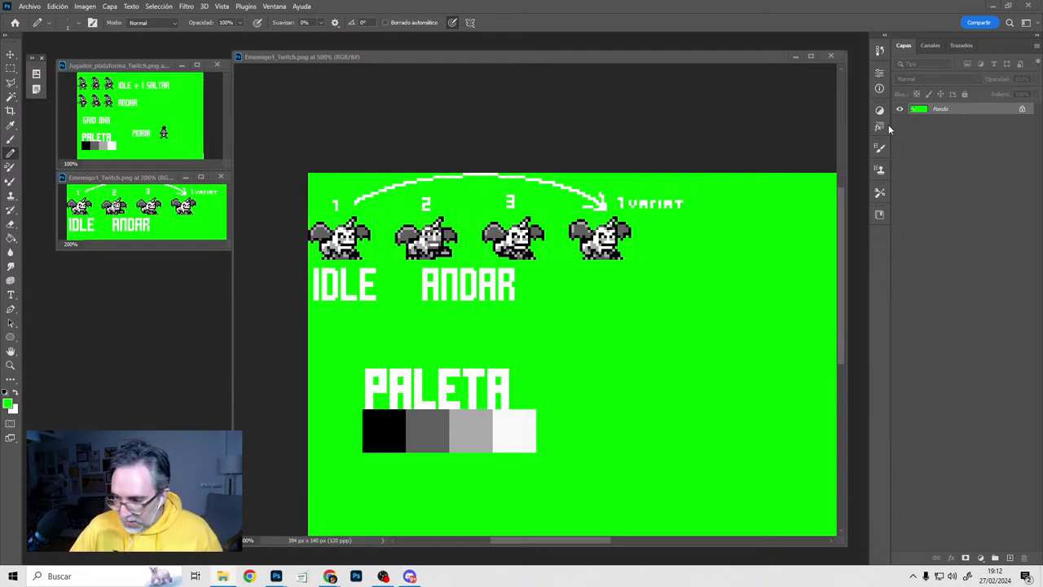
Shrink the large Ememigo1_Twitch.png window, set its zoom to 200% and place it beneath the two small document windows, showing the four frames
drag(841, 57, 606, 279)
alt+click(499, 374)
alt+click(498, 374)
alt+click(499, 374)
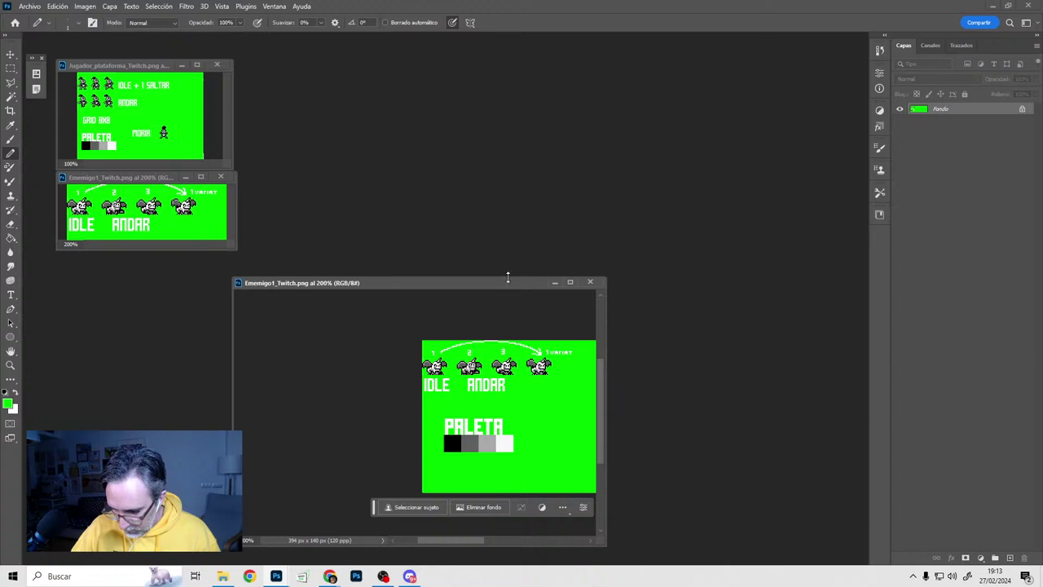
drag(507, 278, 334, 253)
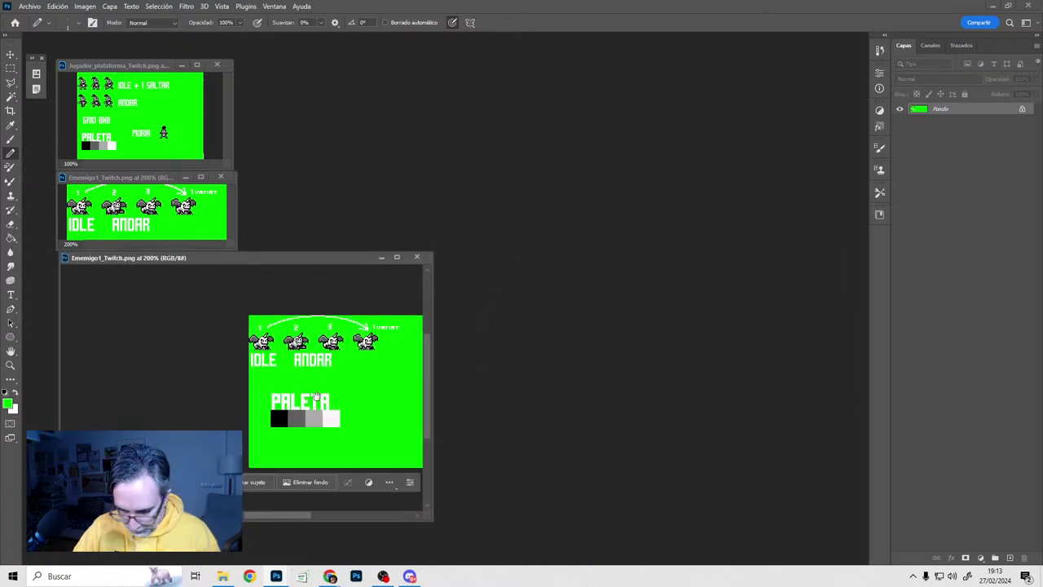
drag(317, 399, 139, 352)
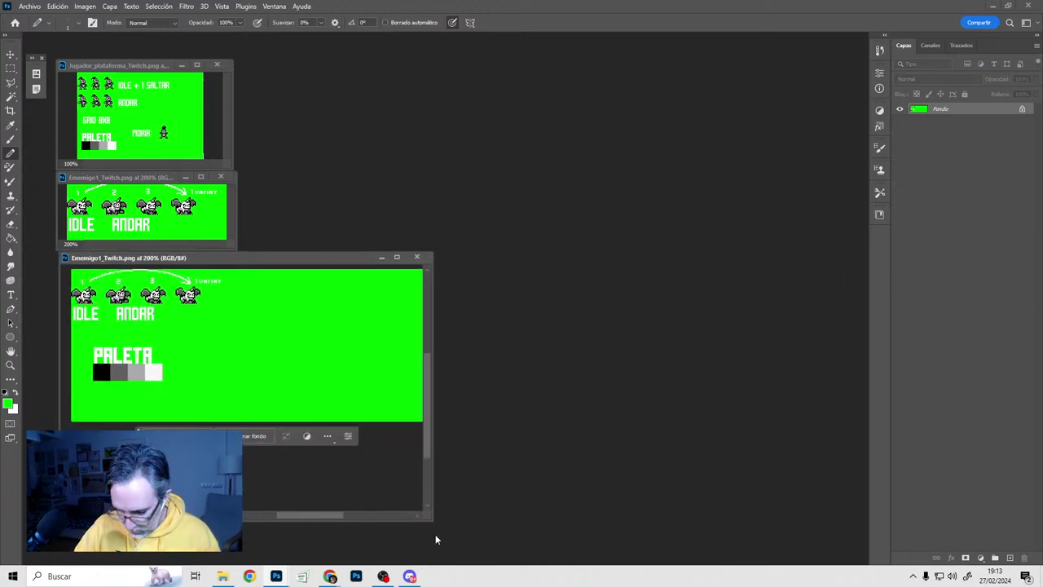
drag(429, 522, 237, 327)
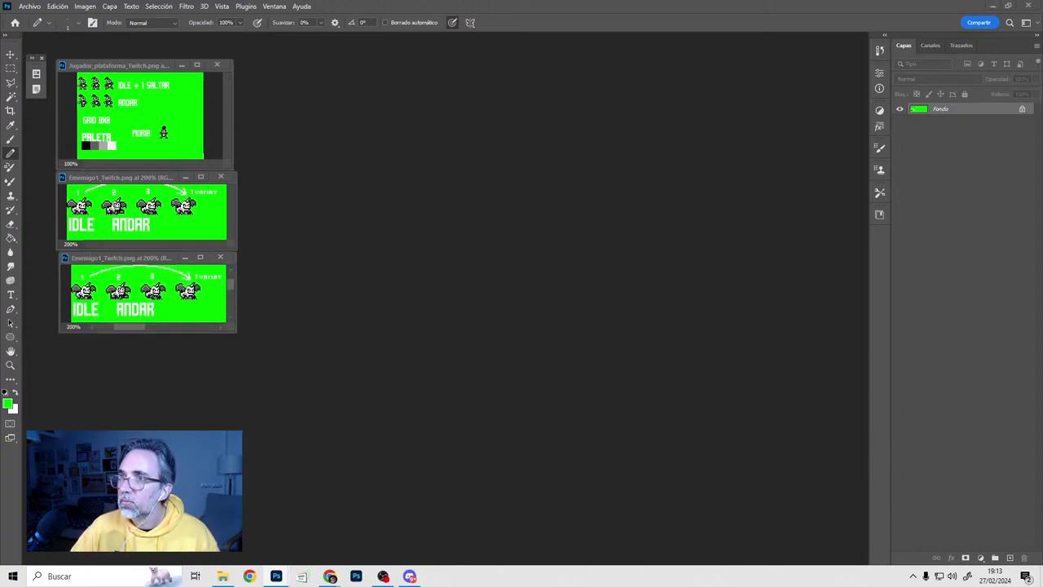
Open the cover image portada_Twithch.png
drag(584, 7, 598, 308)
click(584, 253)
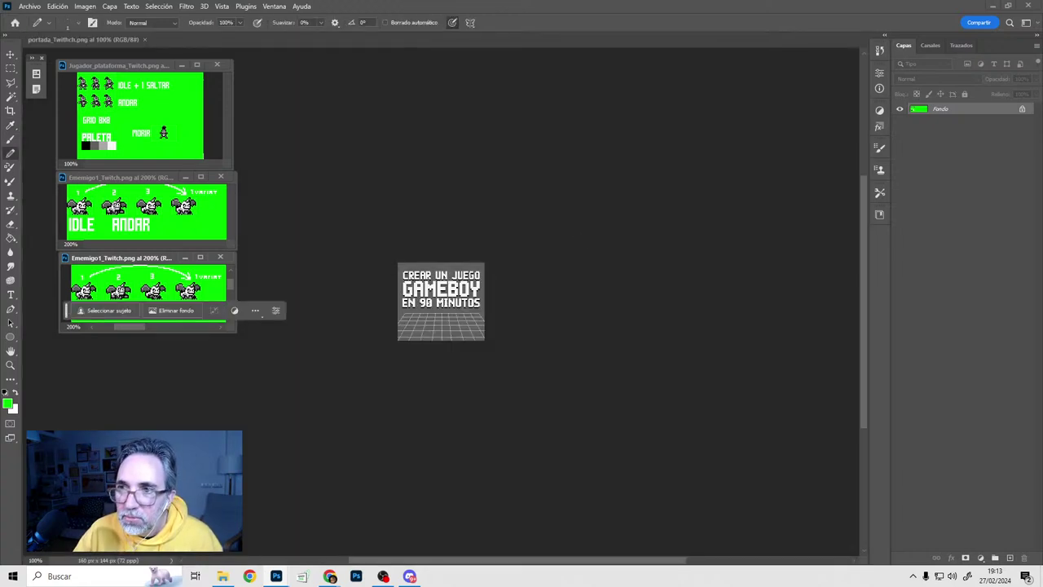
Add a new layer above the Fondo cover artwork and paint the whole canvas with its dark grey background colour
click(429, 292)
alt+scroll(428, 292, up, 4)
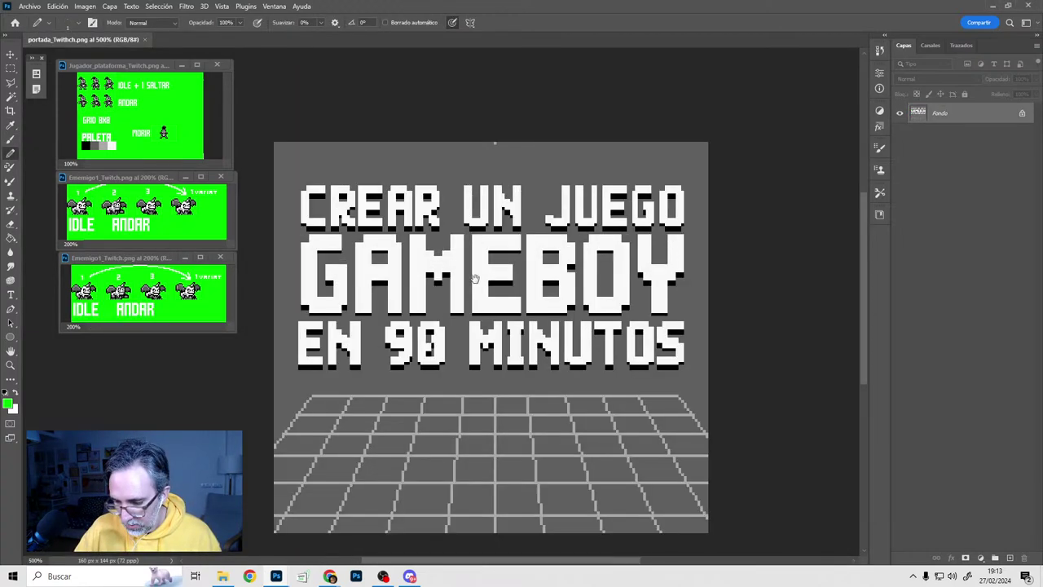
drag(475, 280, 524, 237)
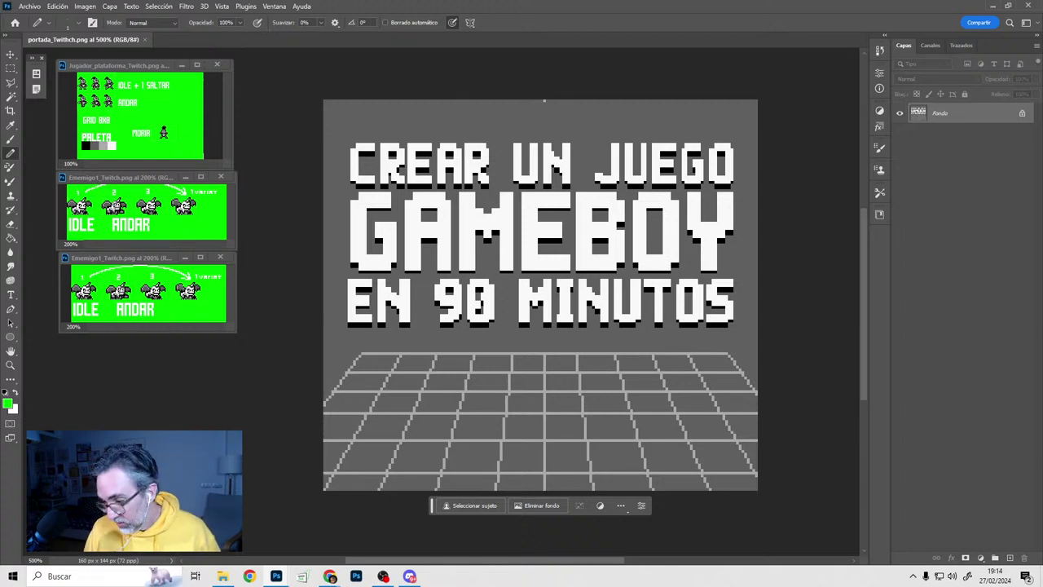
click(995, 557)
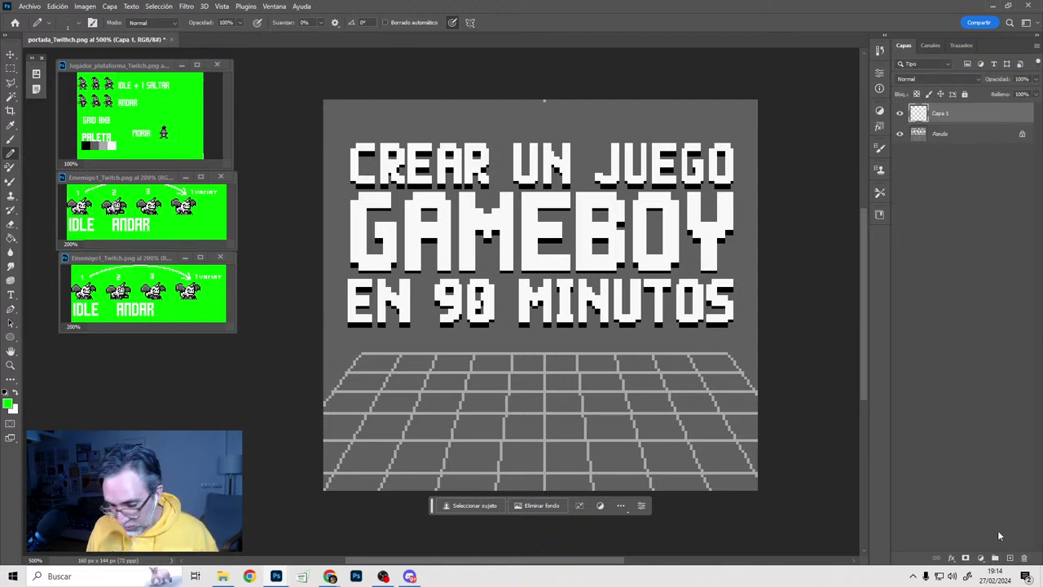
alt+scroll(505, 333, up, 1)
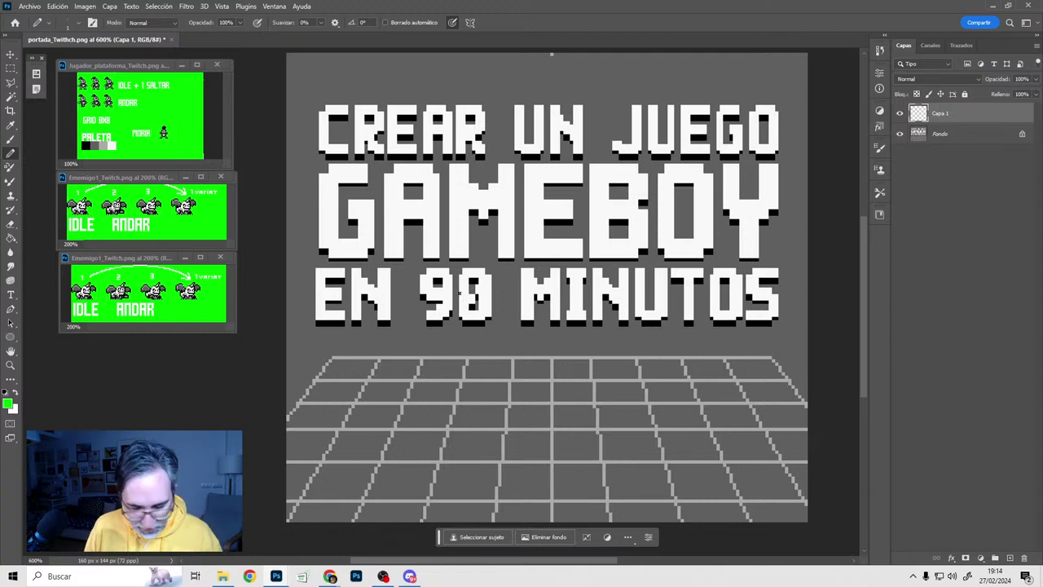
alt+right_drag(460, 292, 487, 254)
alt+click(427, 66)
mouse_move(379, 69)
mouse_down()
mouse_move(339, 203)
mouse_move(365, 441)
mouse_move(804, 209)
mouse_move(745, 484)
mouse_move(736, 448)
mouse_up()
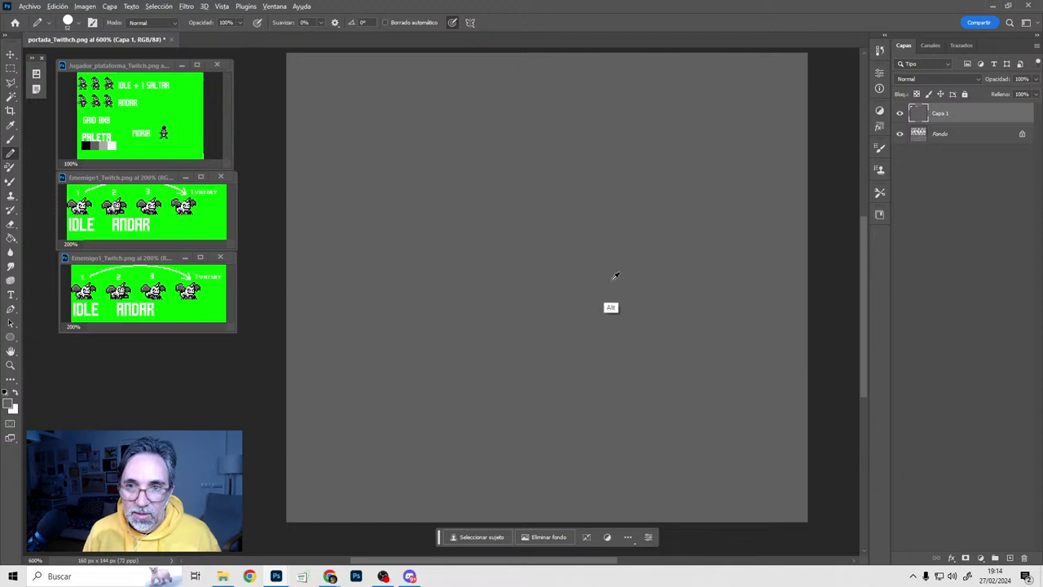
Pick the palette's white, add another layer and draw the thick vertical stem of a capital P in the canvas's upper left area
alt+right_drag(615, 278, 487, 290)
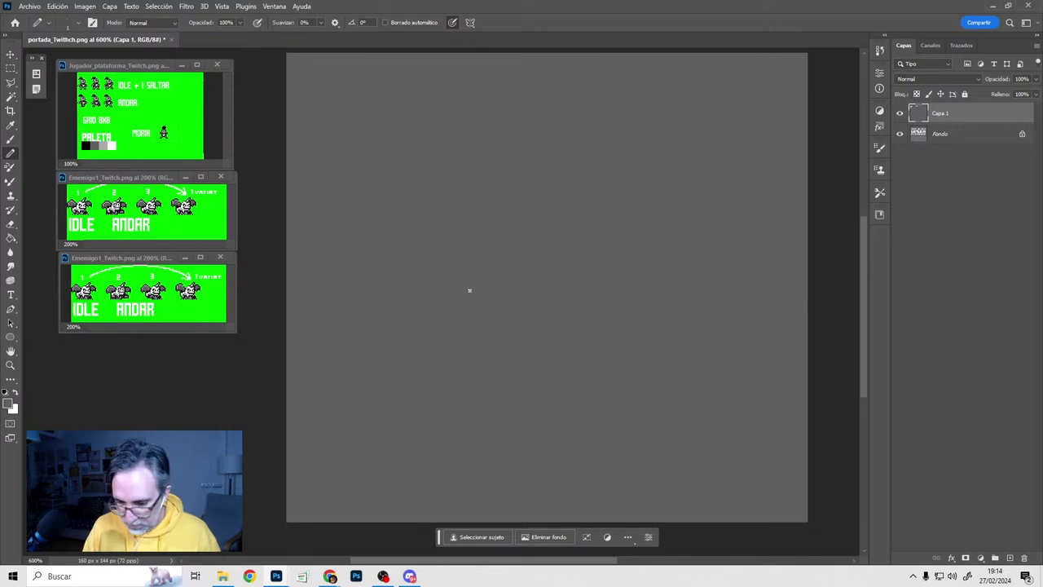
alt+click(112, 147)
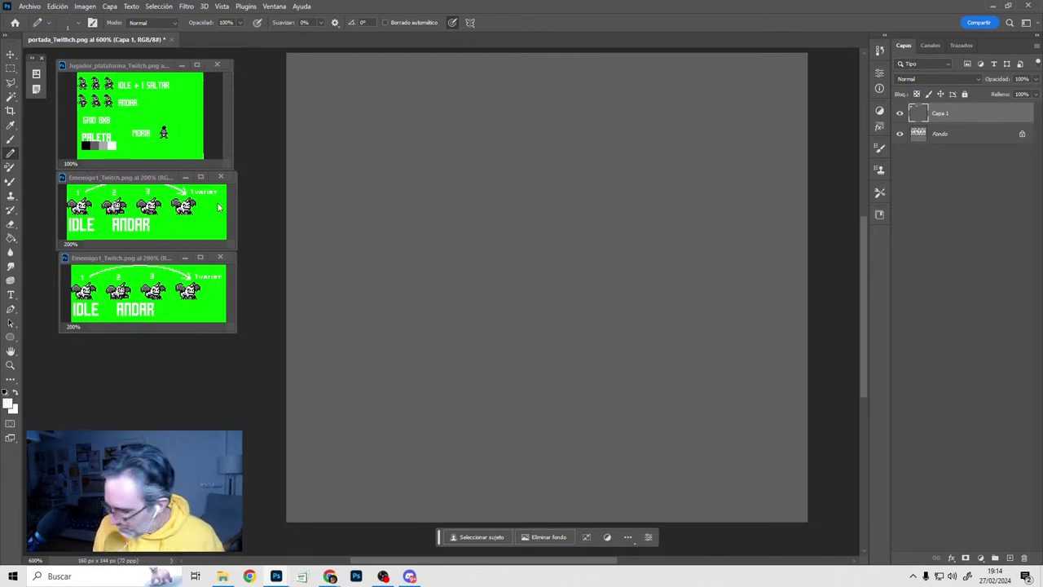
click(1010, 559)
alt+scroll(480, 356, up, 1)
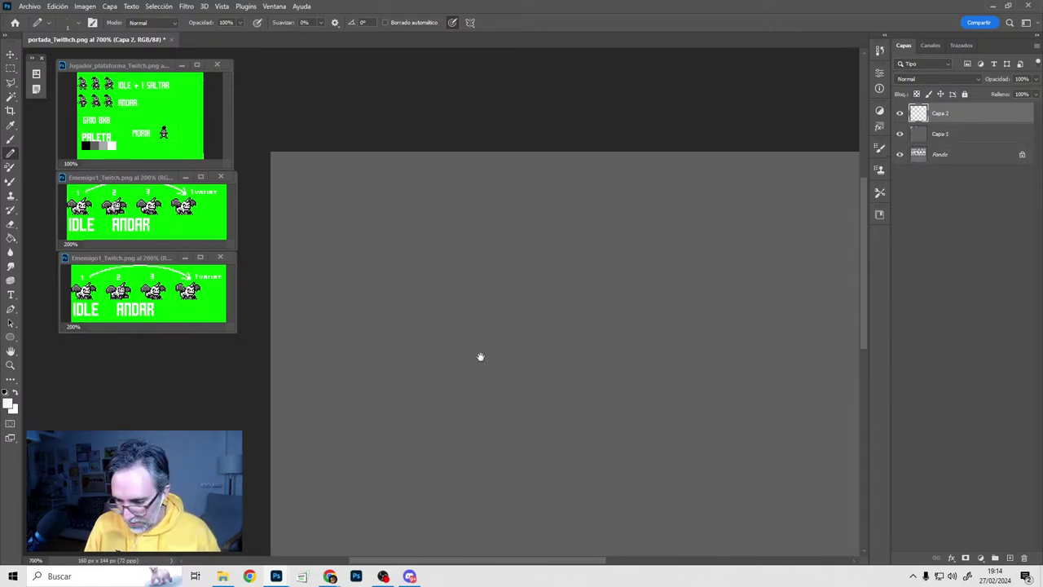
drag(479, 297, 436, 233)
alt+right_drag(395, 241, 403, 239)
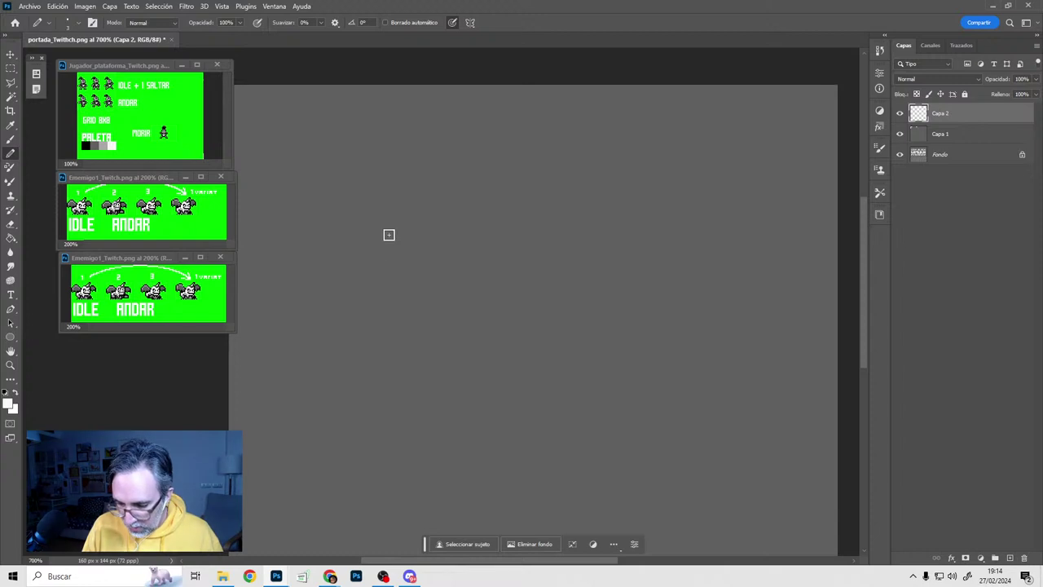
shift+drag(344, 208, 345, 338)
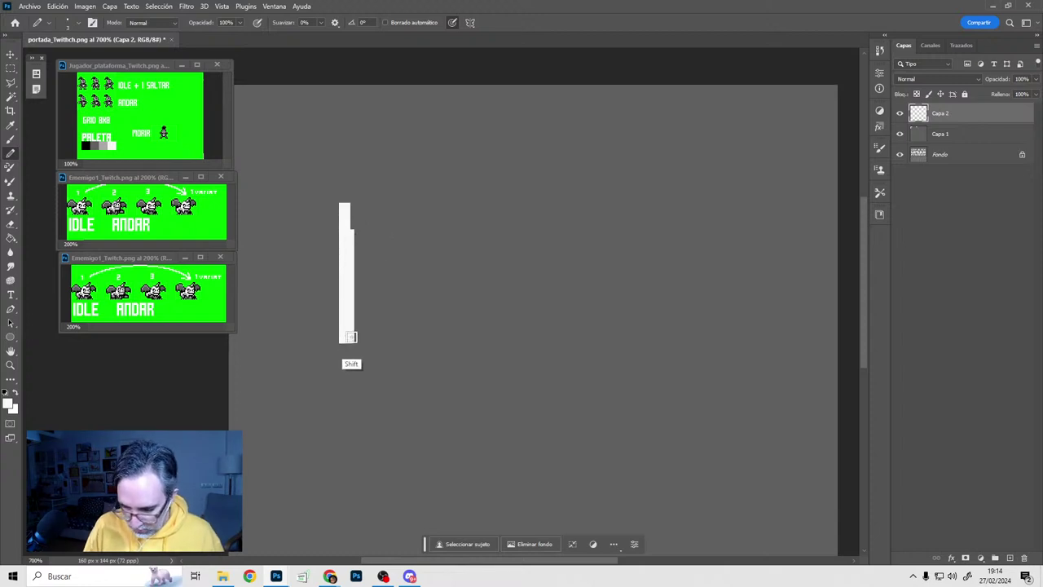
ctrl+click(351, 225)
ctrl+click(361, 217)
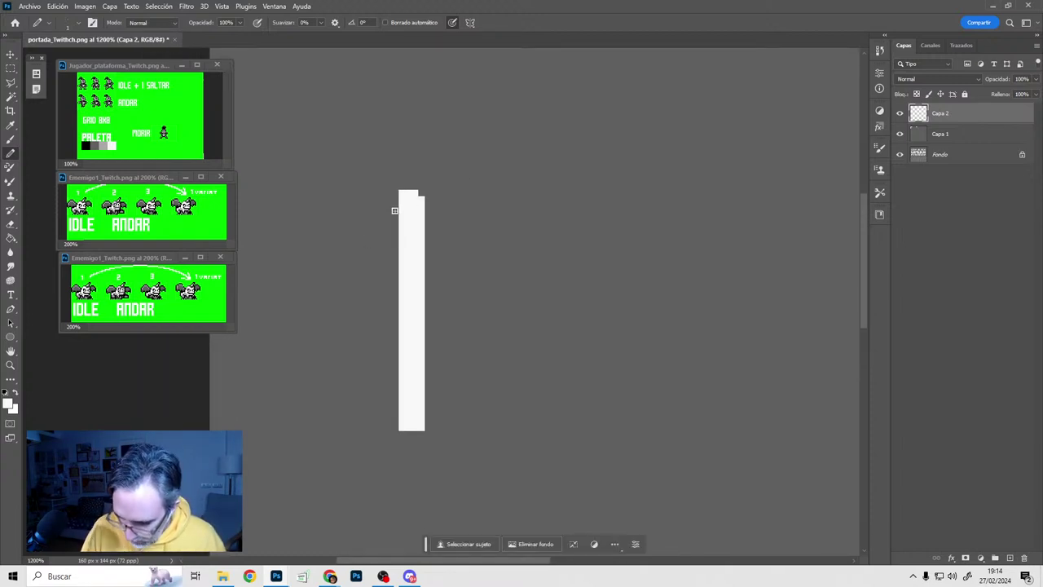
Draw the P's top bar and thick slanted bowl, clean stray pixels inside it with grey and add a white curl at the foot
mouse_move(371, 192)
mouse_down()
mouse_move(525, 212)
mouse_move(506, 266)
mouse_move(424, 358)
mouse_up()
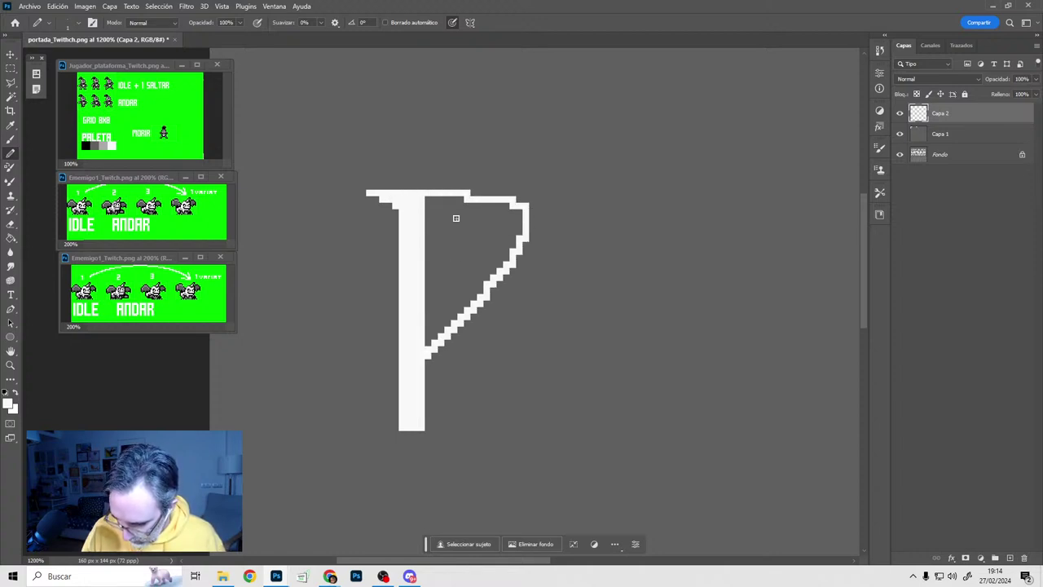
mouse_move(424, 212)
mouse_down()
mouse_move(476, 207)
mouse_move(474, 198)
mouse_move(468, 213)
mouse_move(495, 211)
mouse_move(467, 261)
mouse_up()
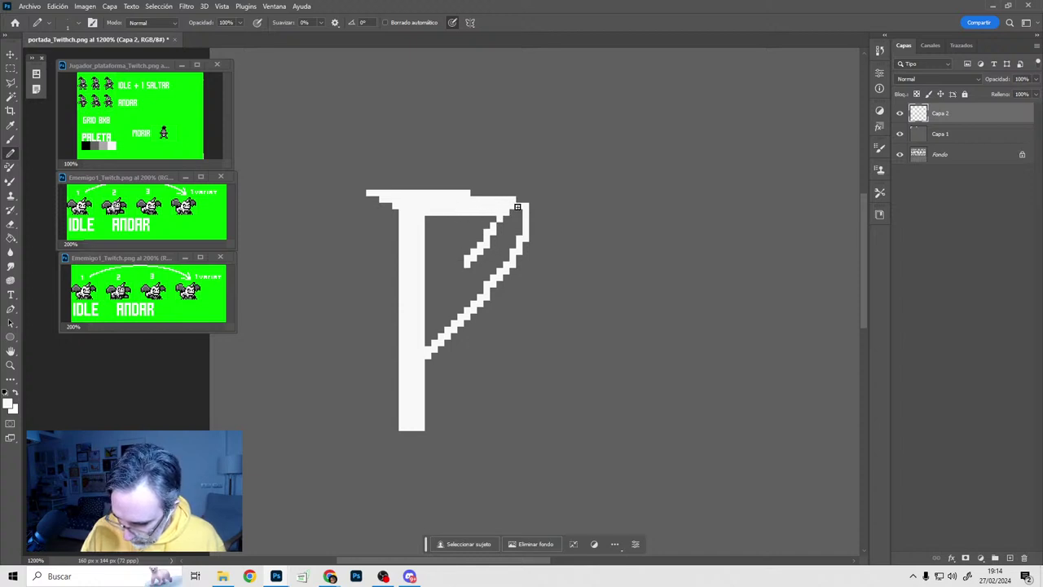
mouse_move(517, 208)
mouse_down()
mouse_move(461, 324)
mouse_move(475, 285)
mouse_move(428, 337)
mouse_up()
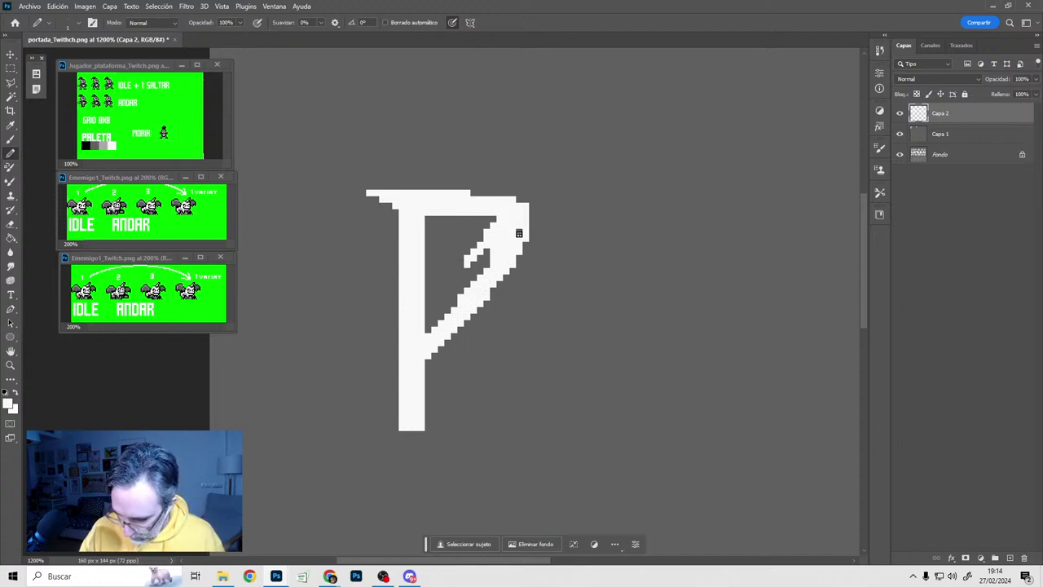
click(519, 234)
alt+click(466, 270)
mouse_move(482, 258)
mouse_down()
mouse_move(495, 224)
mouse_move(479, 255)
mouse_up()
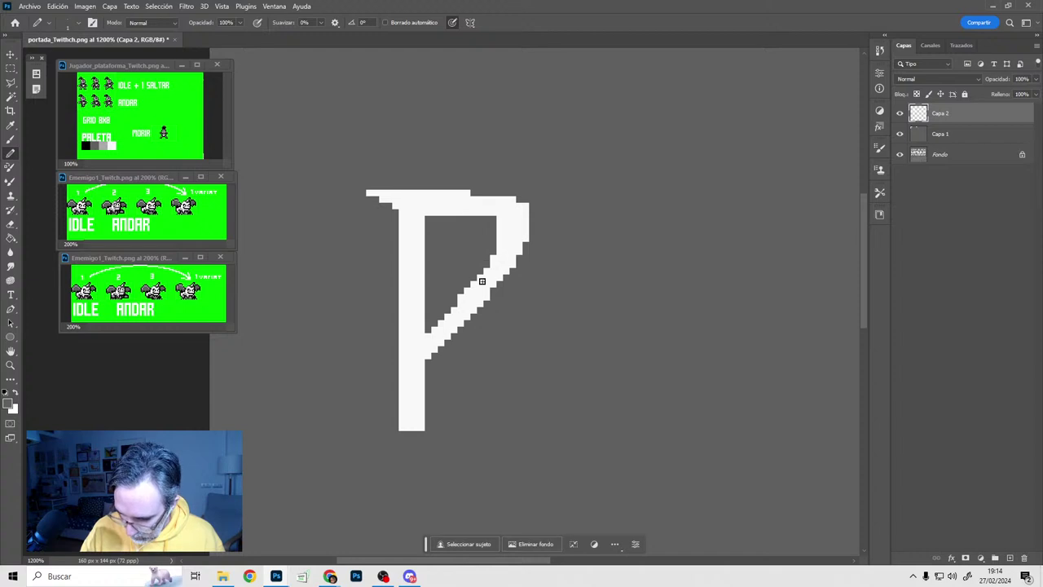
alt+click(416, 278)
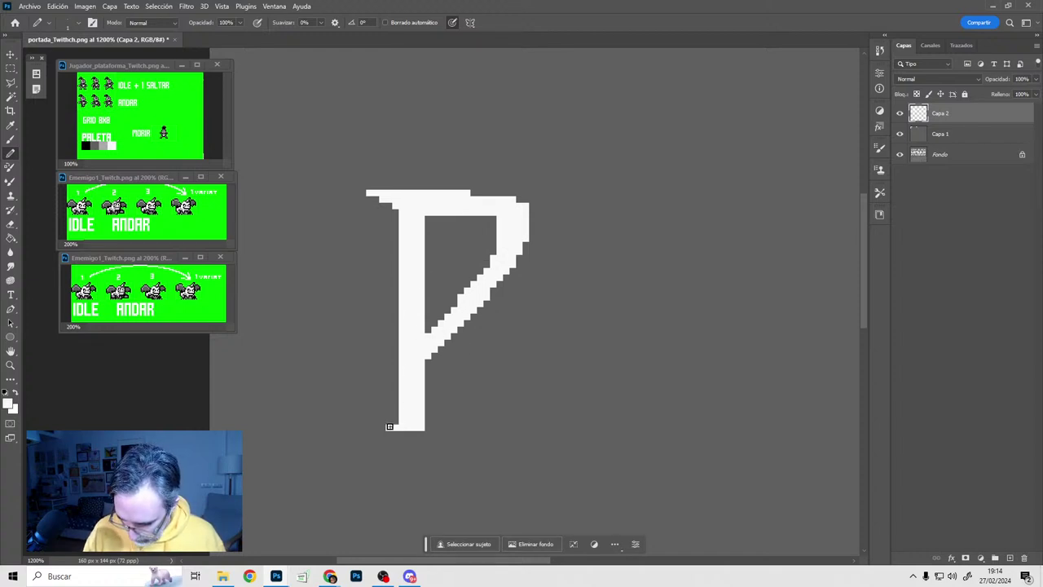
mouse_move(389, 426)
mouse_down()
mouse_move(363, 425)
mouse_move(362, 397)
mouse_up()
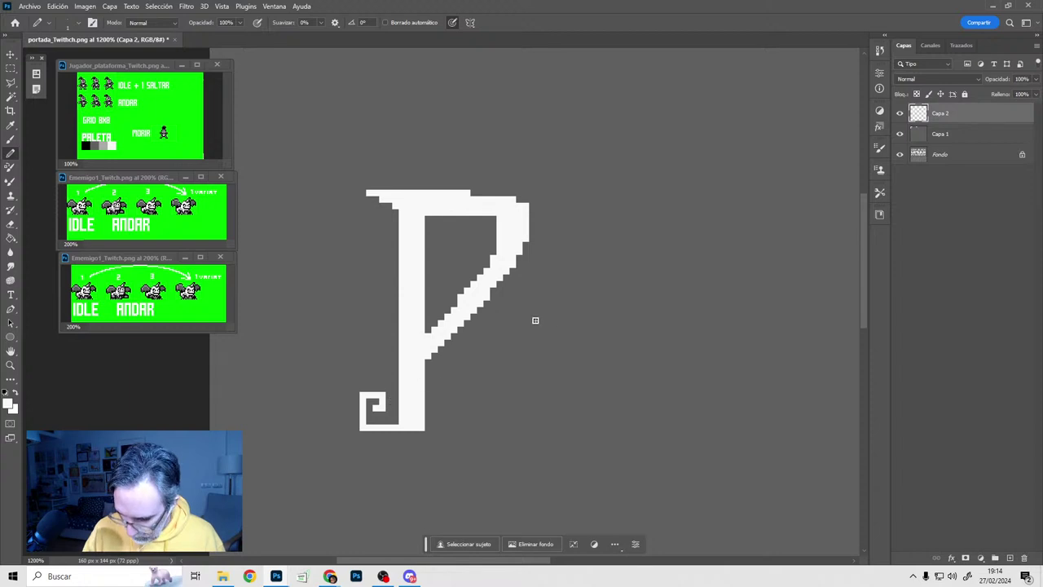
Draw a white lowercase r beside the P with a thick stem, a small curled serif and a filled ear
mouse_move(535, 320)
mouse_down()
mouse_move(419, 239)
mouse_move(422, 330)
mouse_move(403, 305)
mouse_move(410, 298)
mouse_move(408, 326)
mouse_move(410, 259)
mouse_up()
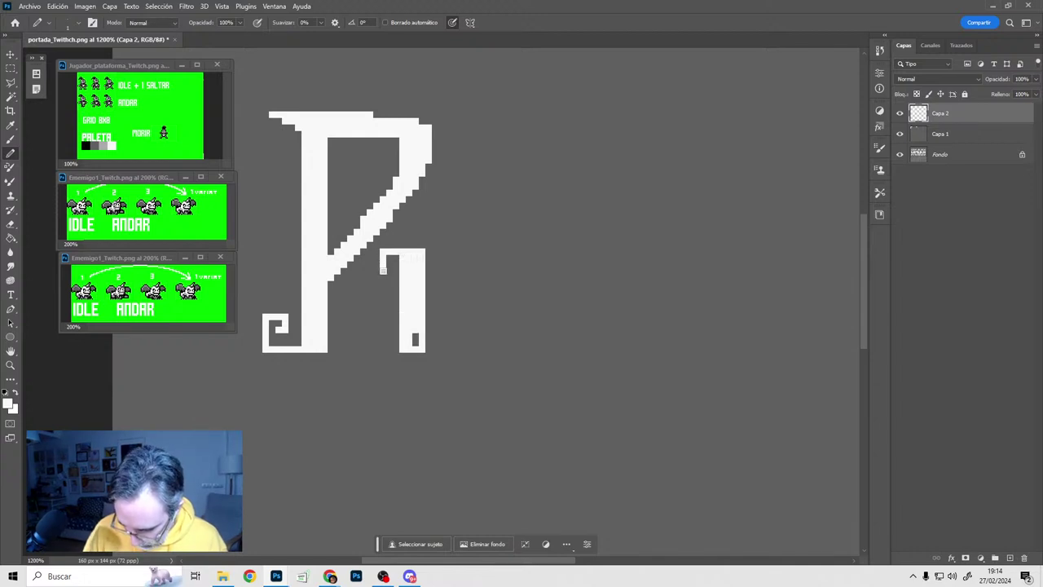
drag(412, 313, 415, 345)
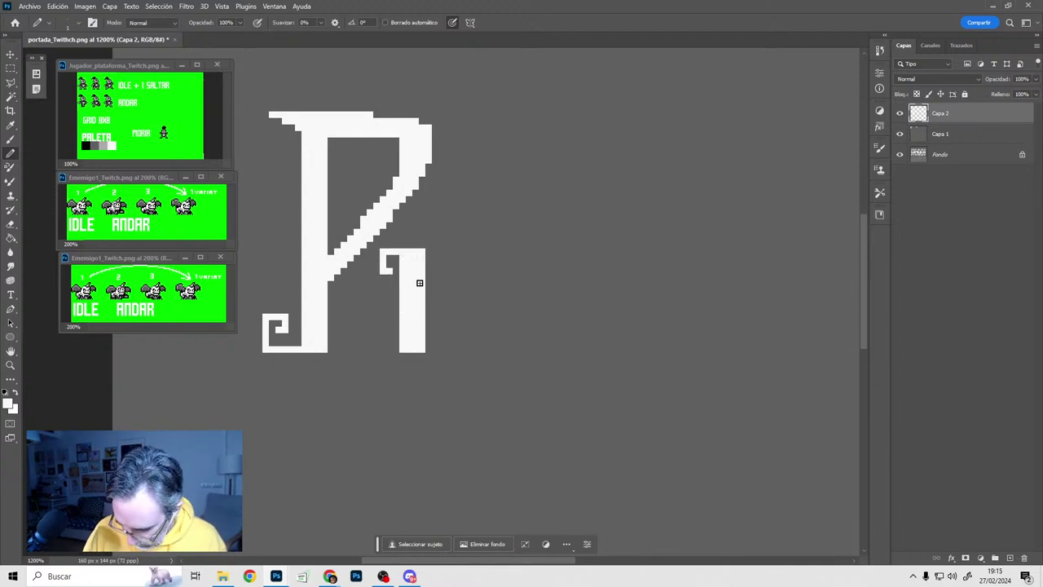
mouse_move(419, 283)
mouse_down()
mouse_move(443, 252)
mouse_move(466, 274)
mouse_move(443, 259)
mouse_move(454, 270)
mouse_up()
Draw a white lowercase i after the r with a flat serif, an upturned tail and a heart-shaped dot
mouse_move(518, 271)
mouse_down()
mouse_move(497, 270)
mouse_move(481, 249)
mouse_up()
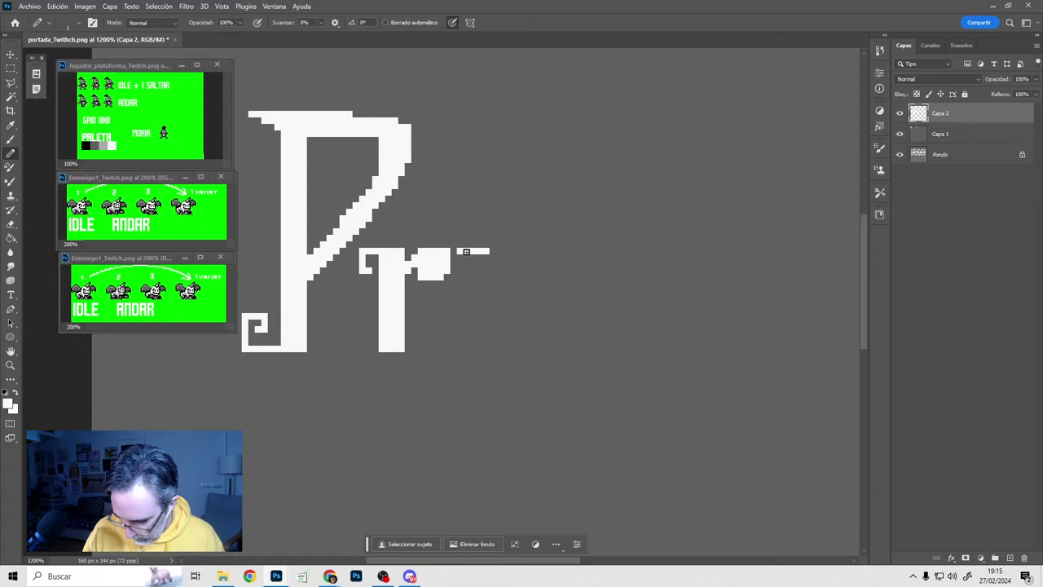
mouse_move(466, 251)
mouse_down()
mouse_move(468, 308)
mouse_move(488, 342)
mouse_move(515, 311)
mouse_move(488, 253)
mouse_move(479, 326)
mouse_move(485, 267)
mouse_up()
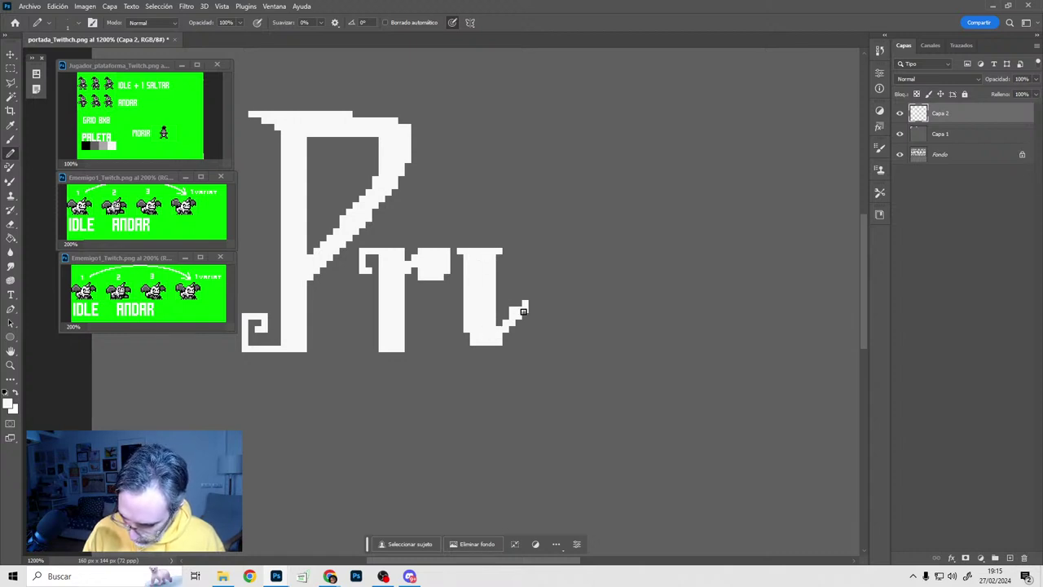
drag(523, 311, 525, 305)
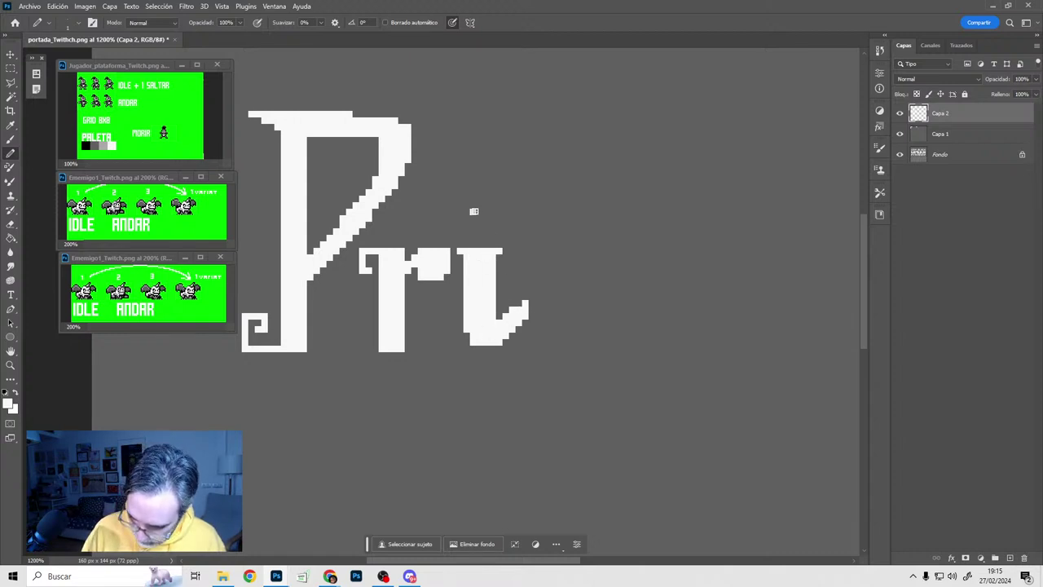
mouse_move(473, 211)
mouse_down()
mouse_move(478, 237)
mouse_move(468, 203)
mouse_move(490, 225)
mouse_up()
key(ctrl+z)
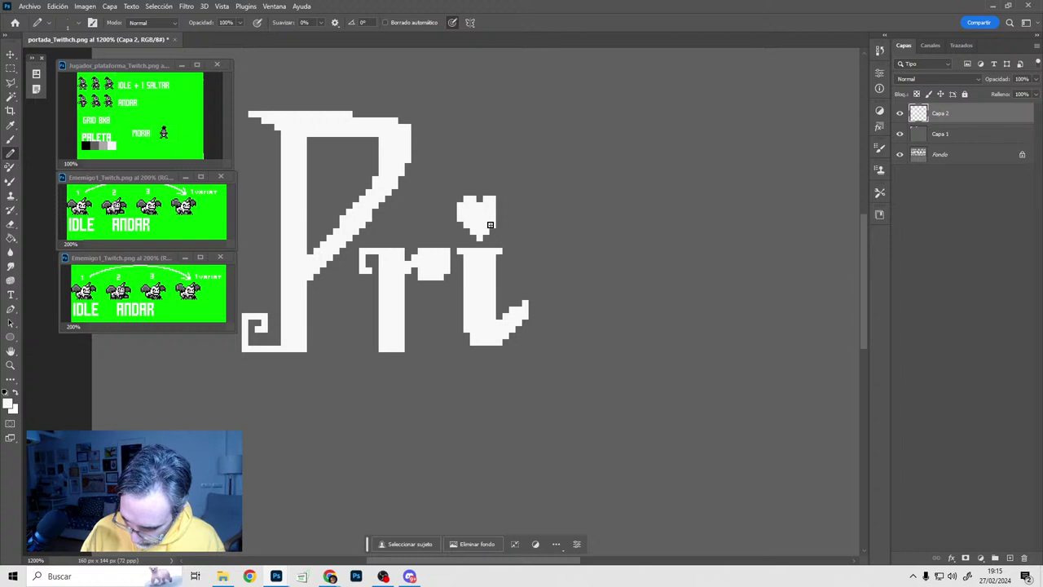
Copy the r's stem with its curled serif to the far side of the i as the start of an n
drag(560, 259, 508, 245)
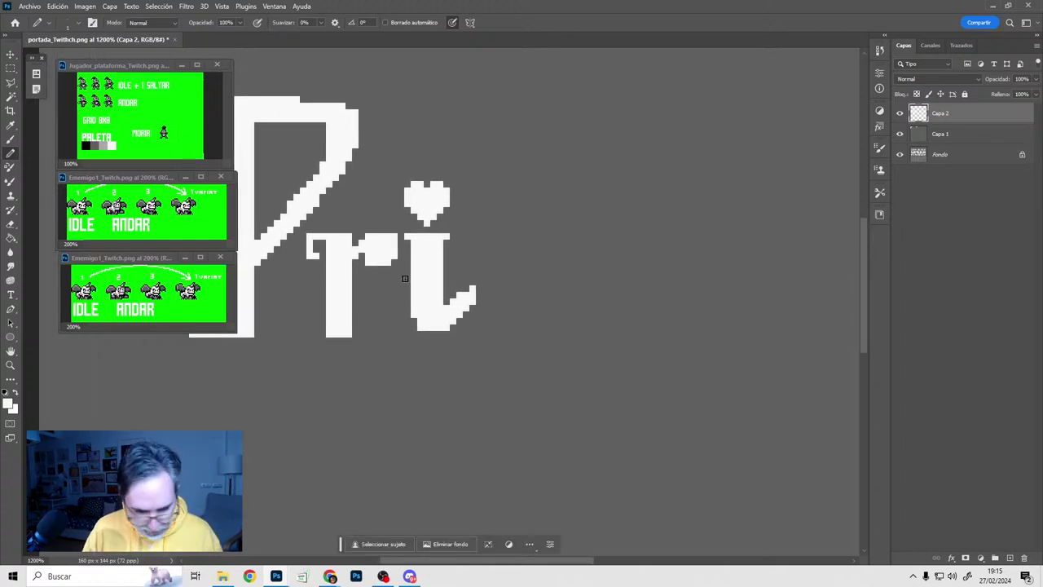
key(m)
drag(308, 236, 365, 348)
key(v)
alt+shift+drag(341, 303, 494, 294)
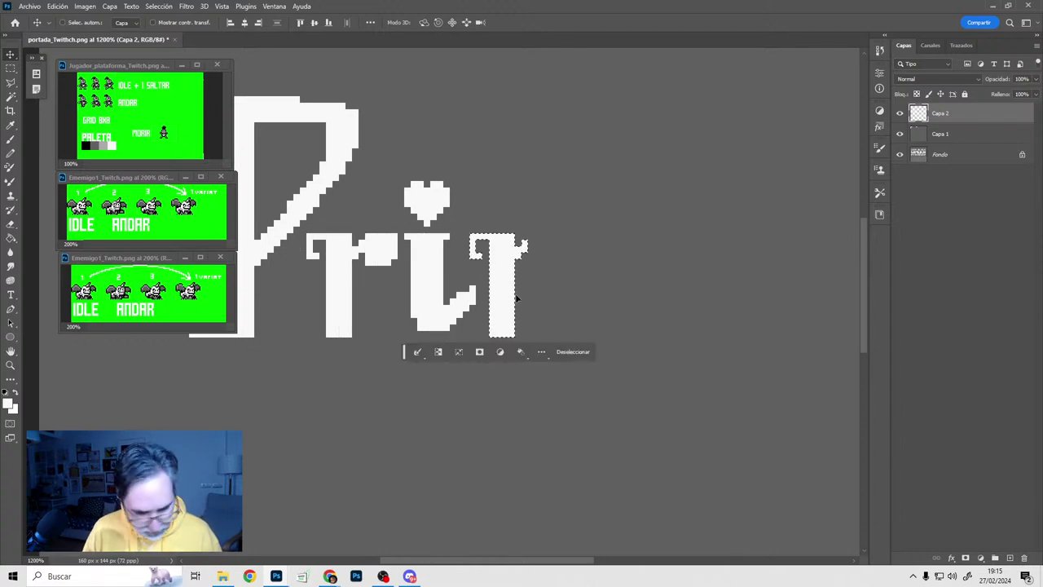
key(ctrl+d)
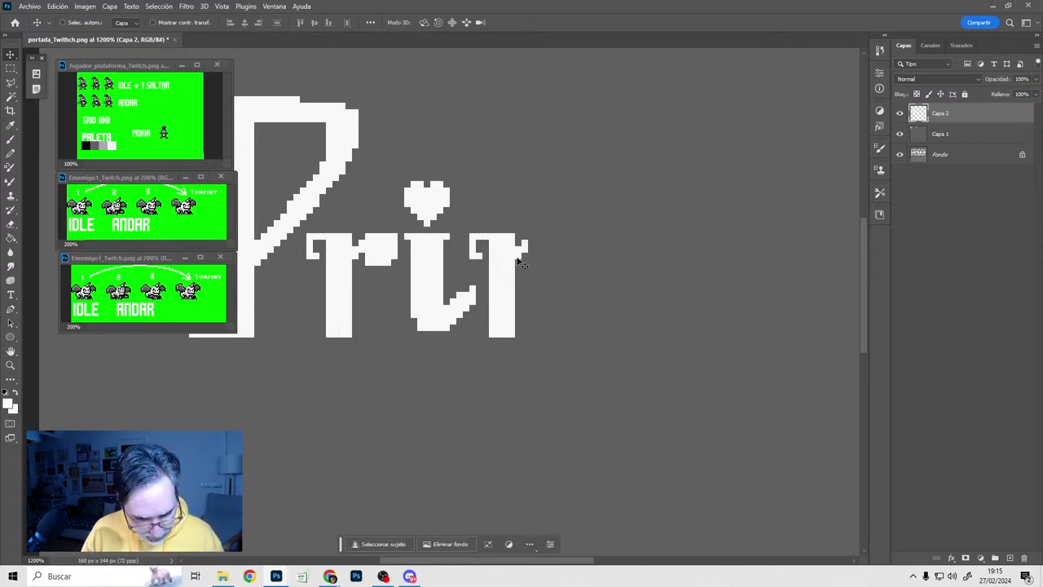
key(m)
drag(501, 261, 515, 275)
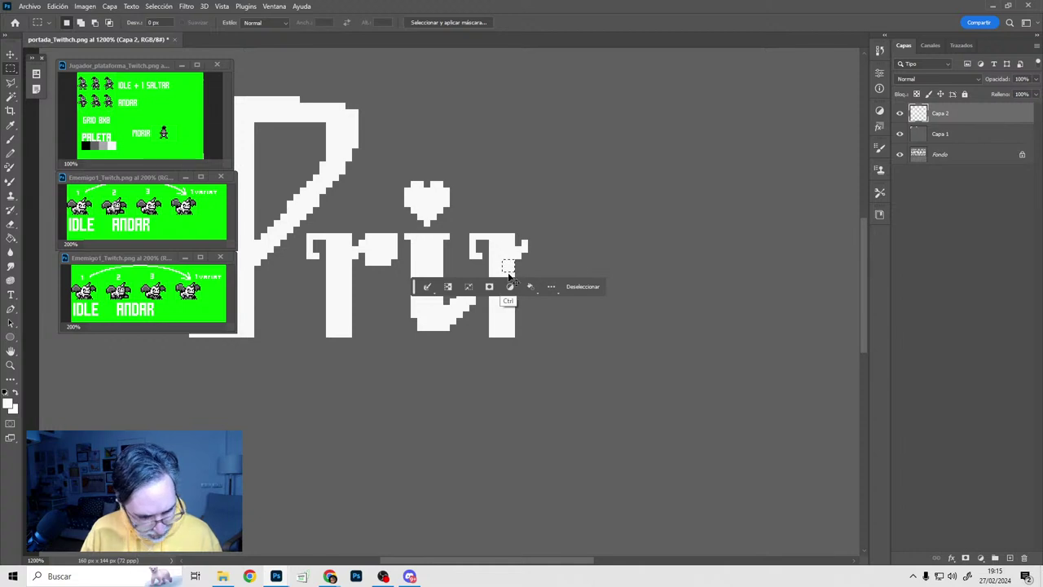
key(ctrl+d)
Complete the n in white with a joining stroke, a thick second stem and an upturned tail
key(b)
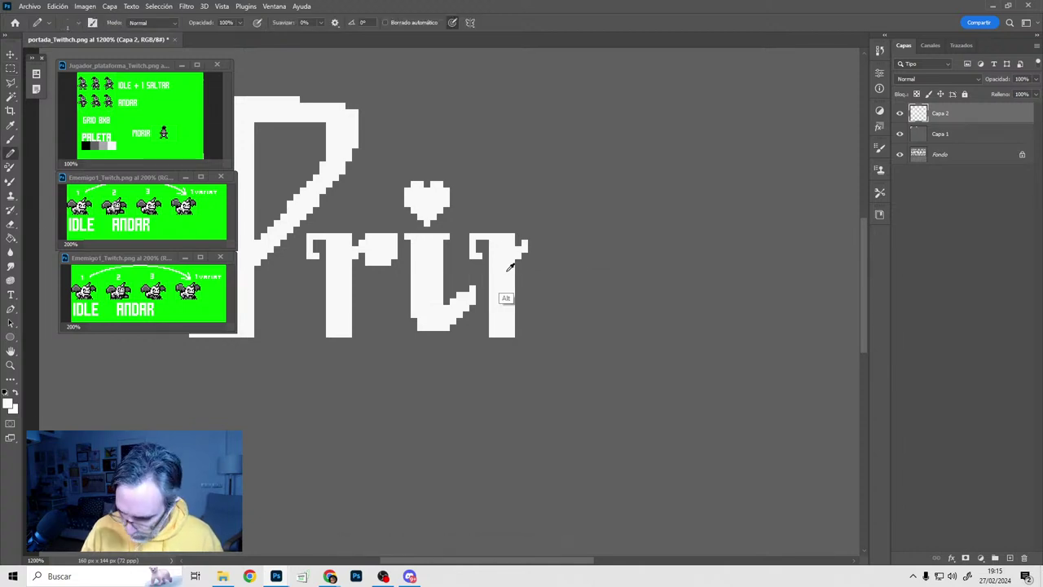
key(ctrl+z)
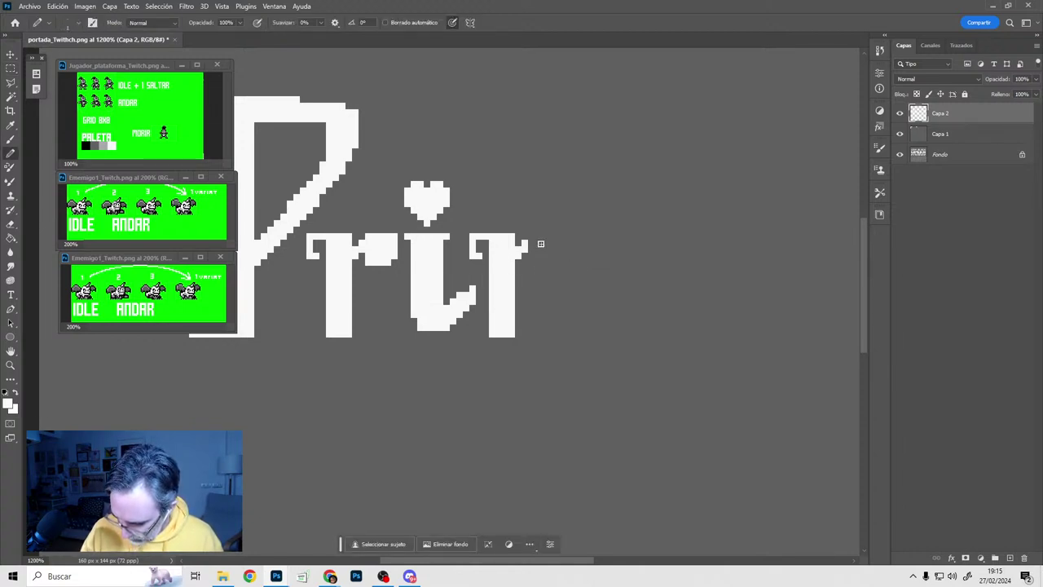
drag(548, 233, 554, 324)
mouse_move(562, 234)
mouse_down()
mouse_move(557, 326)
mouse_move(583, 306)
mouse_move(546, 261)
mouse_up()
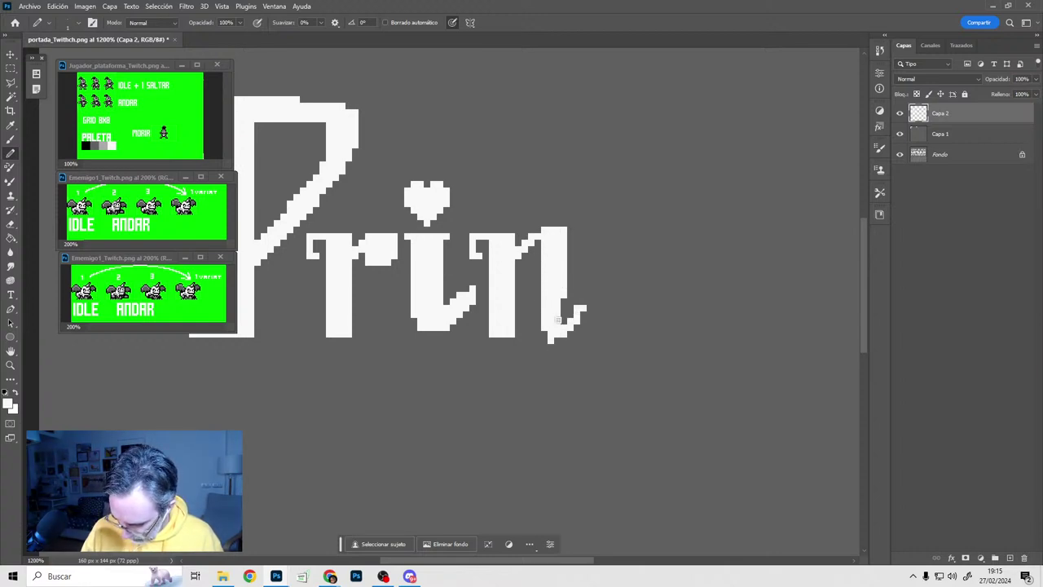
drag(559, 328, 552, 341)
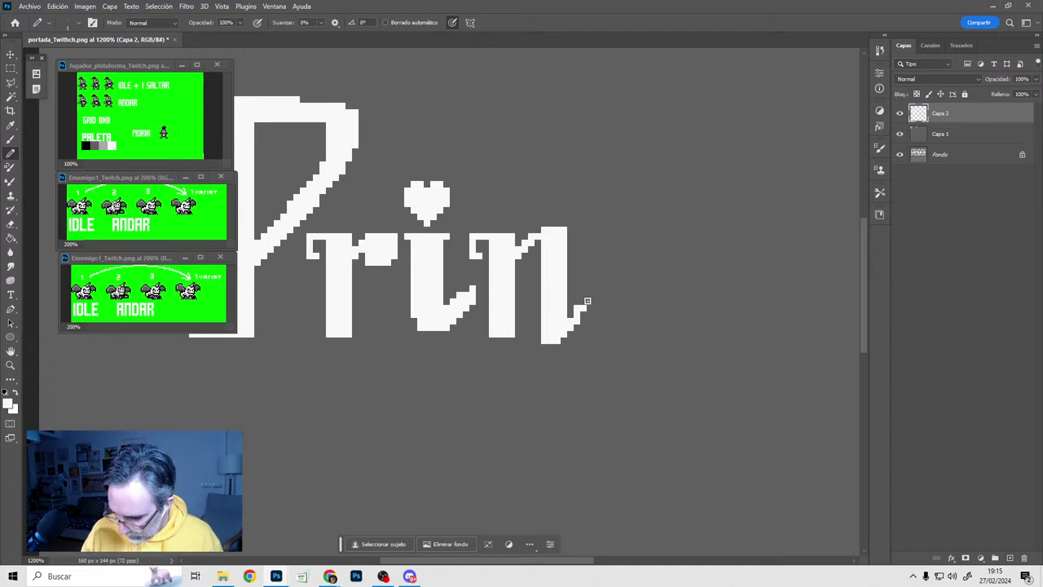
alt+click(577, 219)
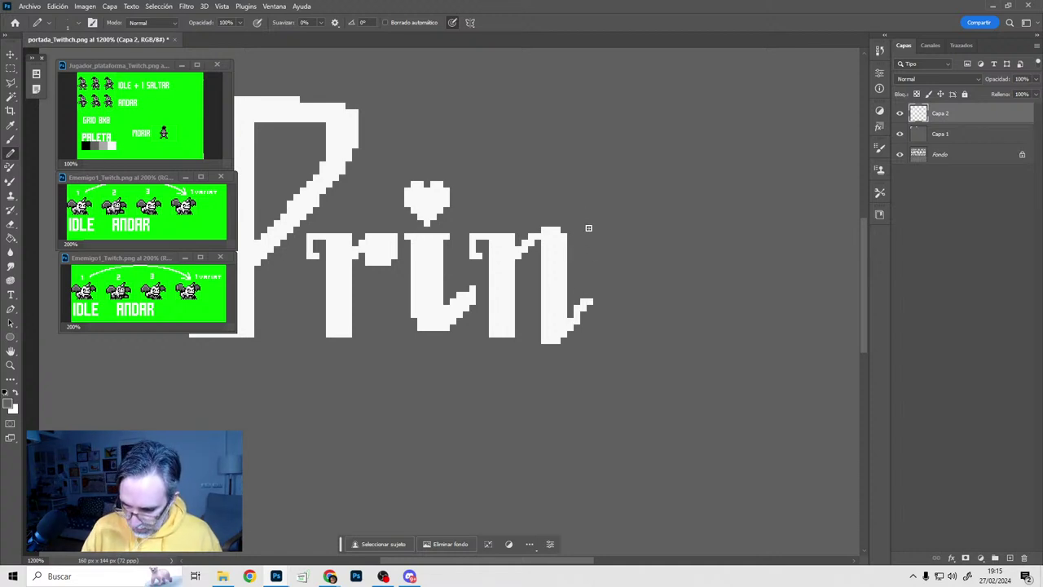
alt+click(558, 292)
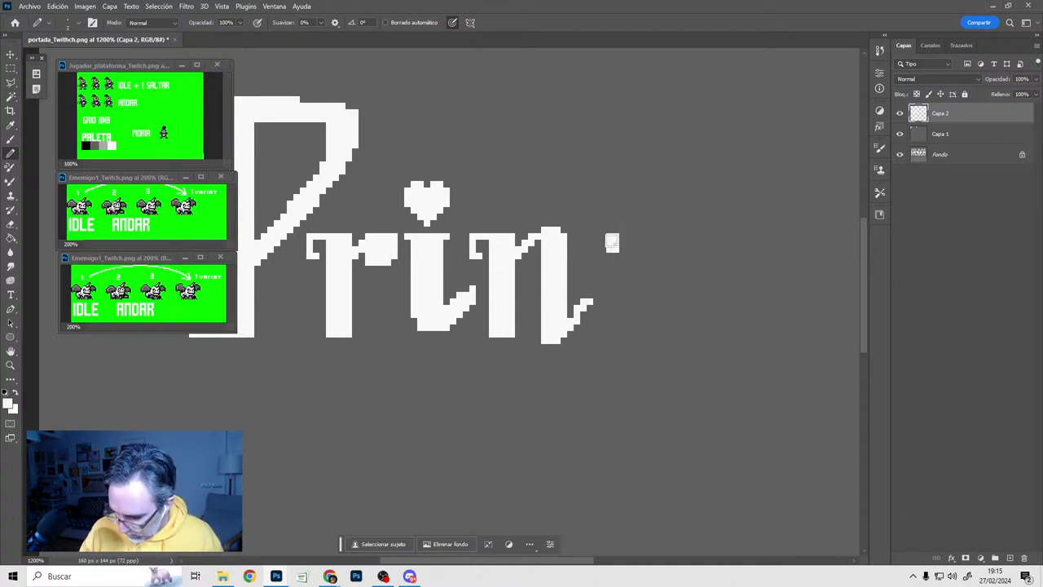
drag(612, 241, 613, 324)
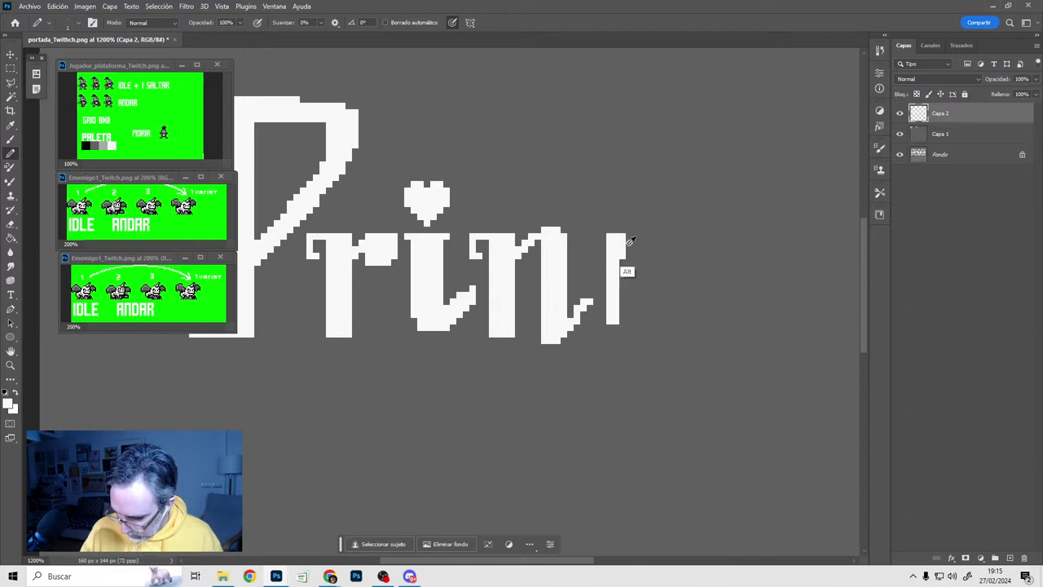
mouse_move(624, 244)
mouse_down()
mouse_move(638, 234)
mouse_move(652, 247)
mouse_up()
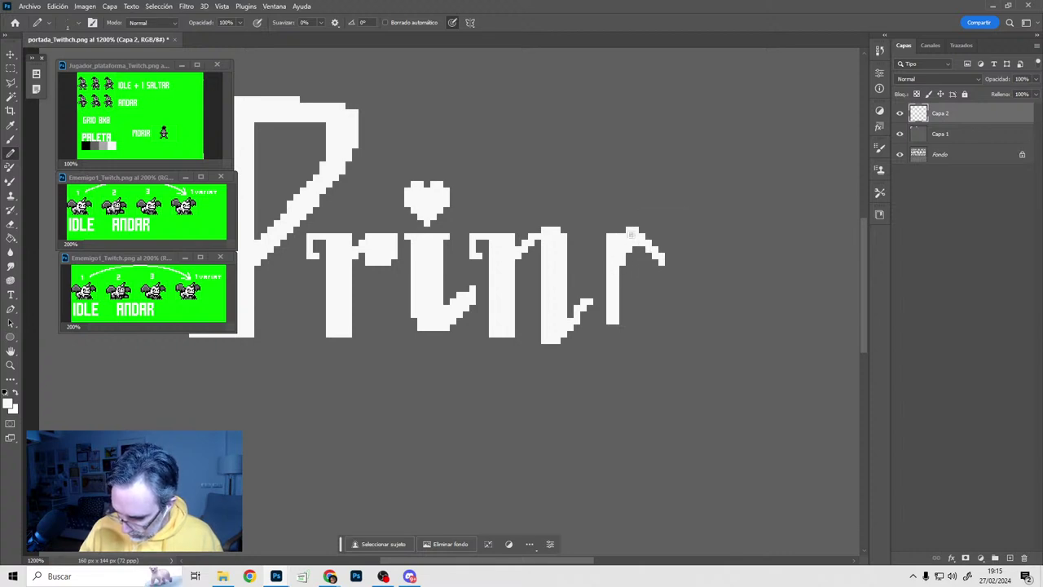
mouse_move(662, 291)
mouse_down()
mouse_move(627, 346)
mouse_move(631, 307)
mouse_move(637, 328)
mouse_up()
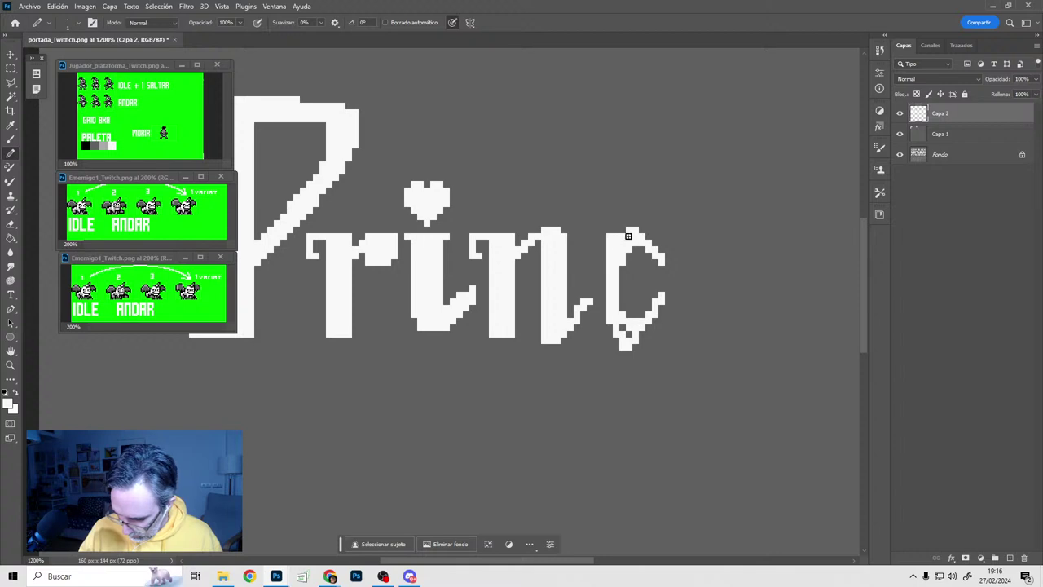
mouse_move(627, 236)
mouse_down()
mouse_move(628, 341)
mouse_move(626, 233)
mouse_up()
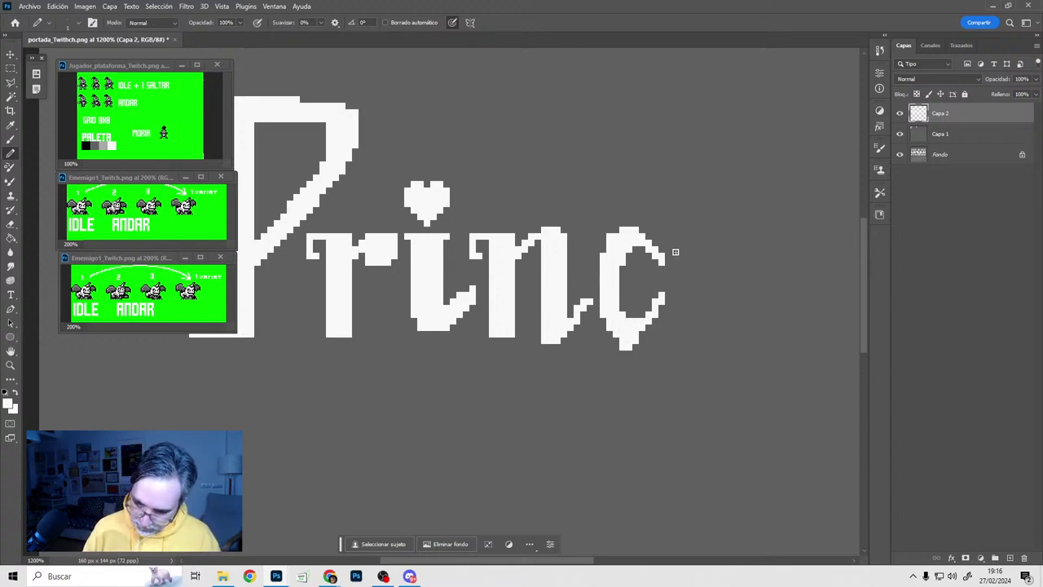
key(ctrl+z)
key(ctrl+z)
key(ctrl+z)
key(ctrl+z)
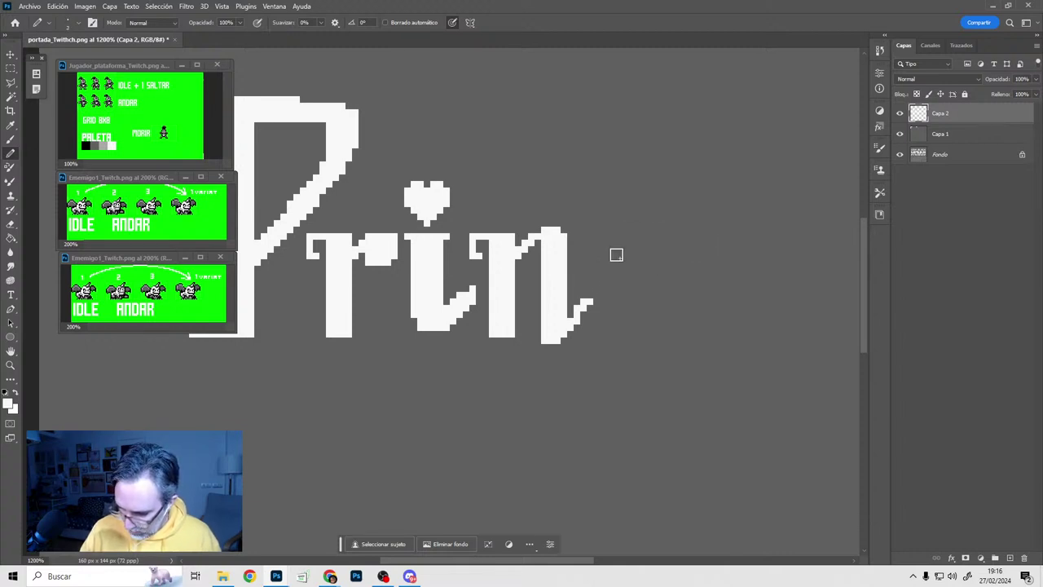
Draw a white lowercase c after the n, with a thick bowl and a stepped flourish sweeping back above it
mouse_move(657, 262)
mouse_down()
mouse_move(659, 285)
mouse_move(657, 246)
mouse_move(631, 231)
mouse_move(604, 282)
mouse_move(625, 341)
mouse_move(657, 325)
mouse_move(659, 295)
mouse_move(645, 288)
mouse_move(654, 282)
mouse_up()
alt+click(681, 295)
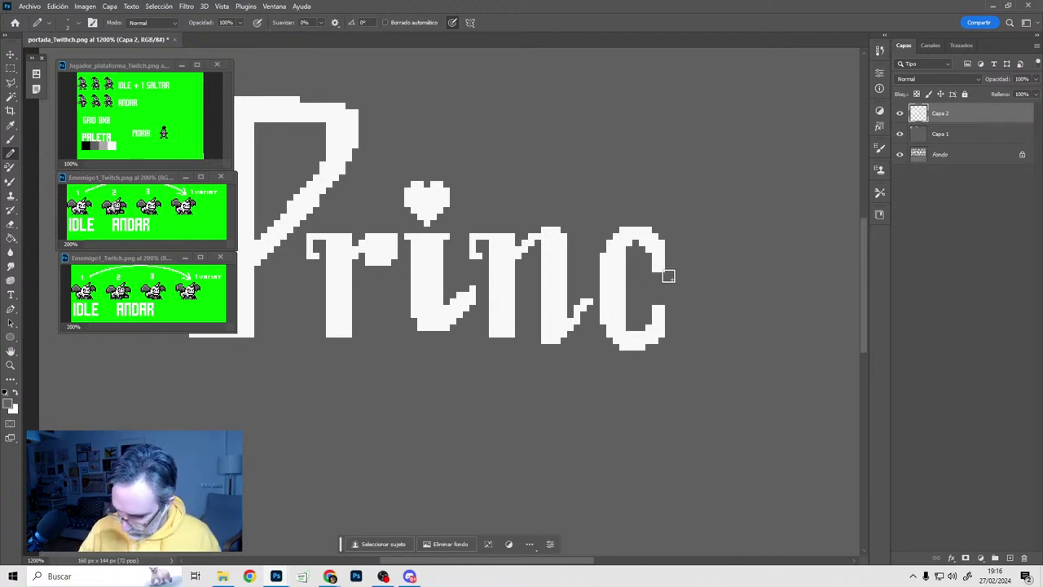
alt+click(661, 266)
key(bracketleft)
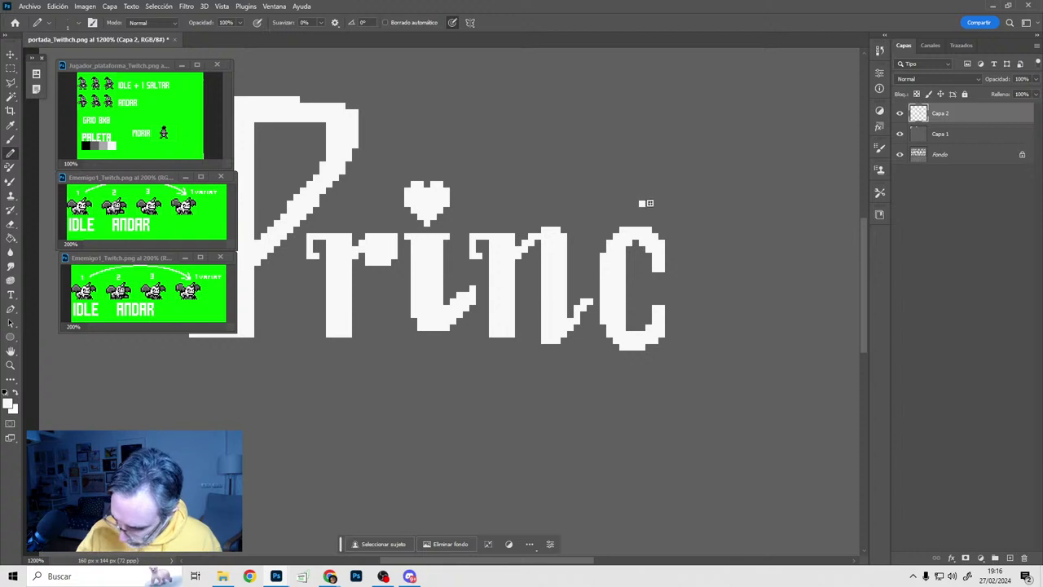
drag(663, 215, 663, 229)
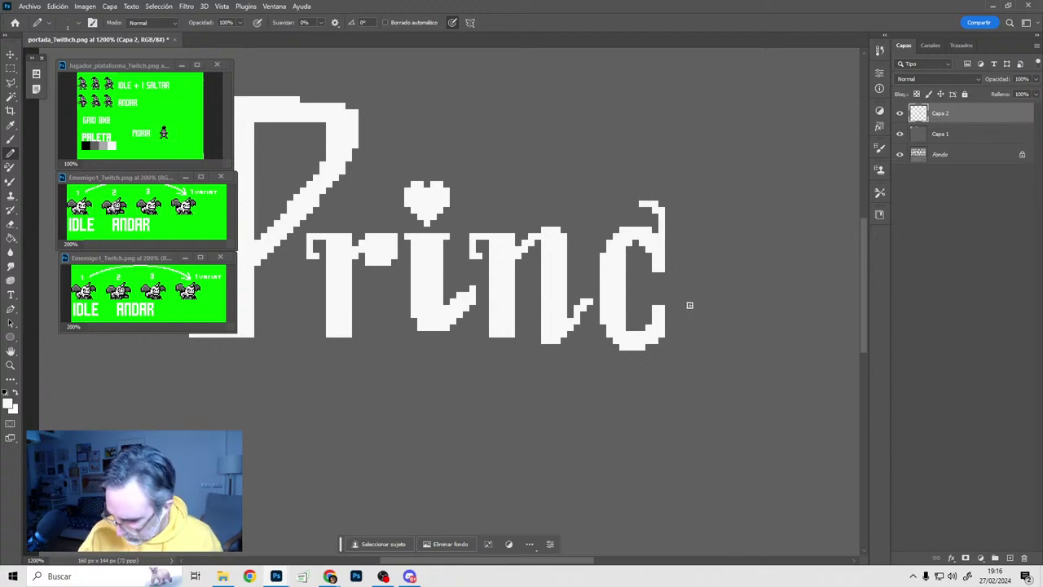
drag(681, 324, 645, 290)
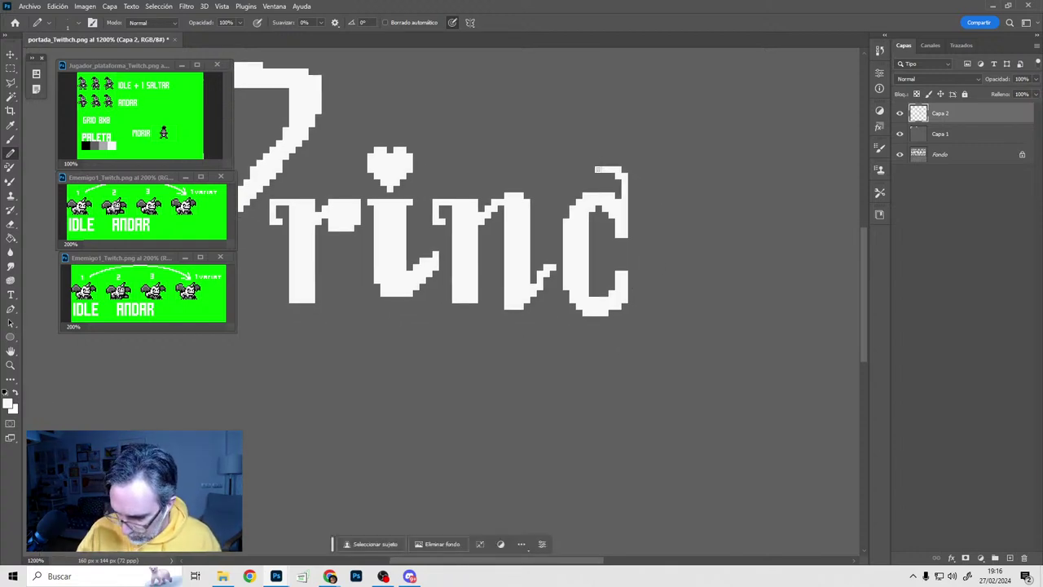
drag(578, 157, 565, 150)
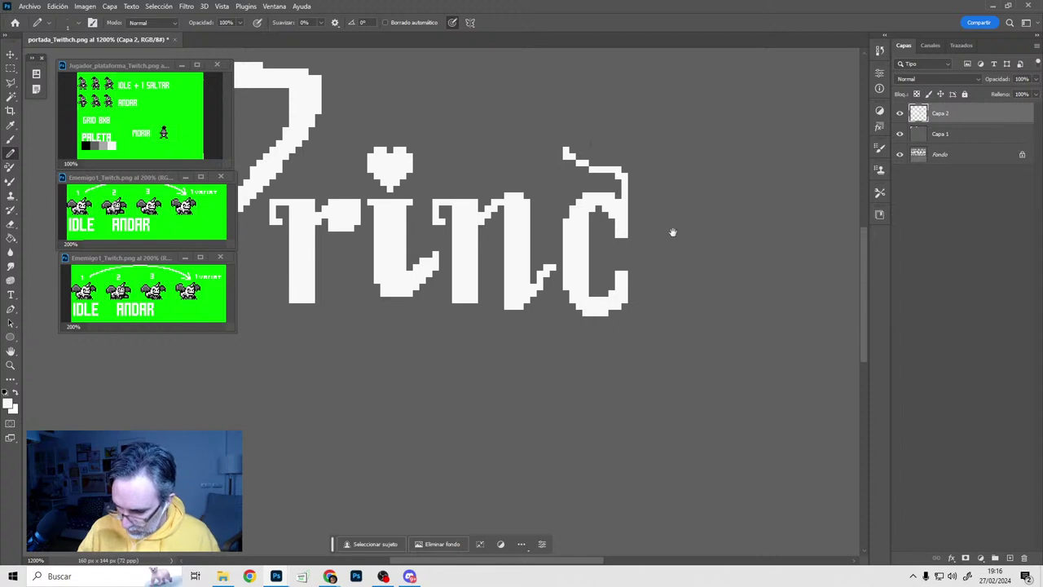
Trim the bottoms of the r, n and c in grey to the i's baseline and reshape the c's lower curve in white
drag(673, 232, 616, 240)
drag(483, 335, 536, 340)
alt+click(466, 380)
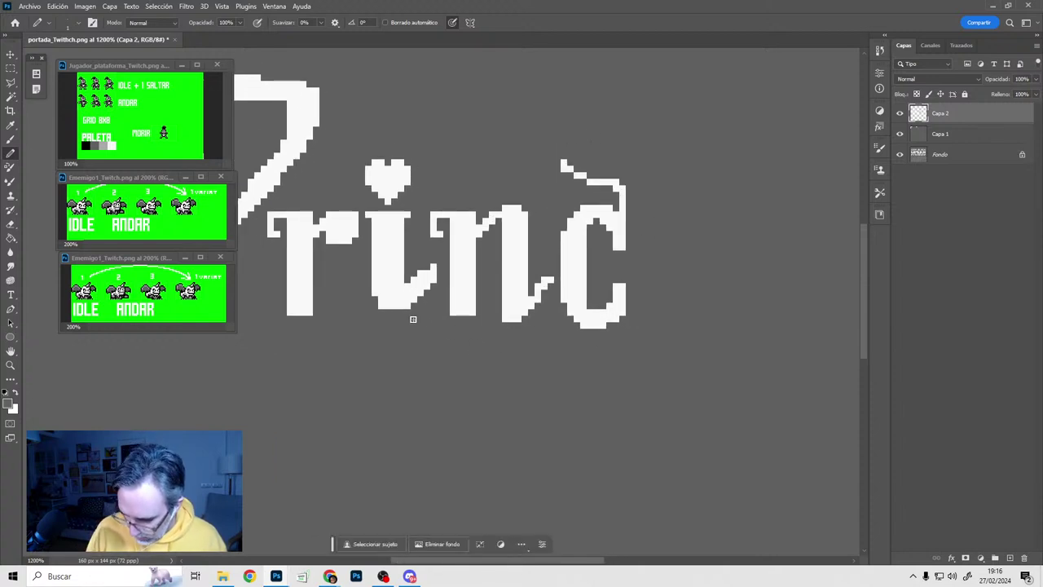
mouse_move(291, 313)
mouse_down()
mouse_move(642, 321)
mouse_move(621, 322)
mouse_up()
drag(503, 319, 522, 318)
key(x)
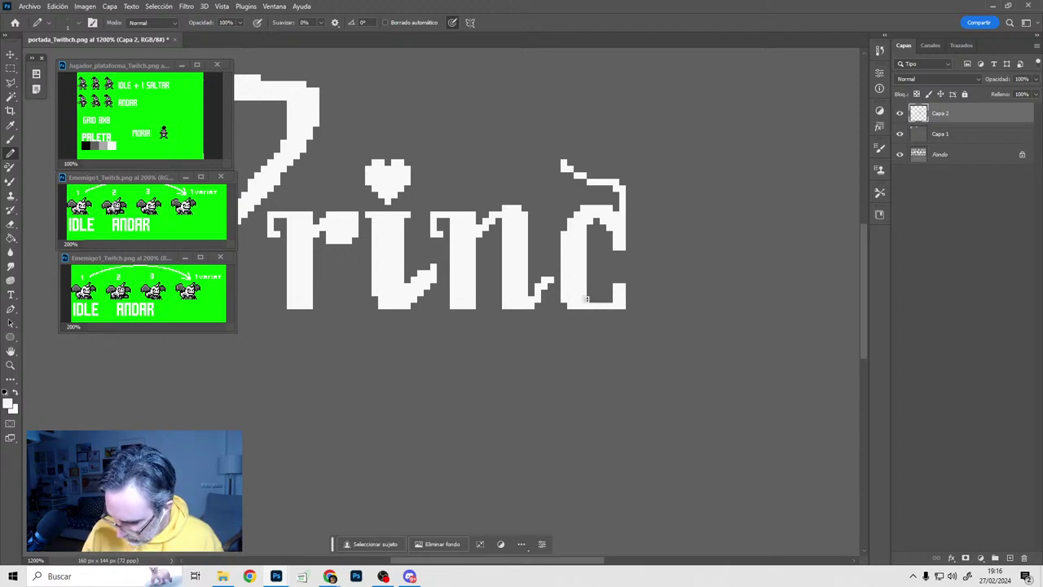
mouse_move(581, 290)
mouse_down()
mouse_move(612, 299)
mouse_move(580, 317)
mouse_up()
alt+click(579, 318)
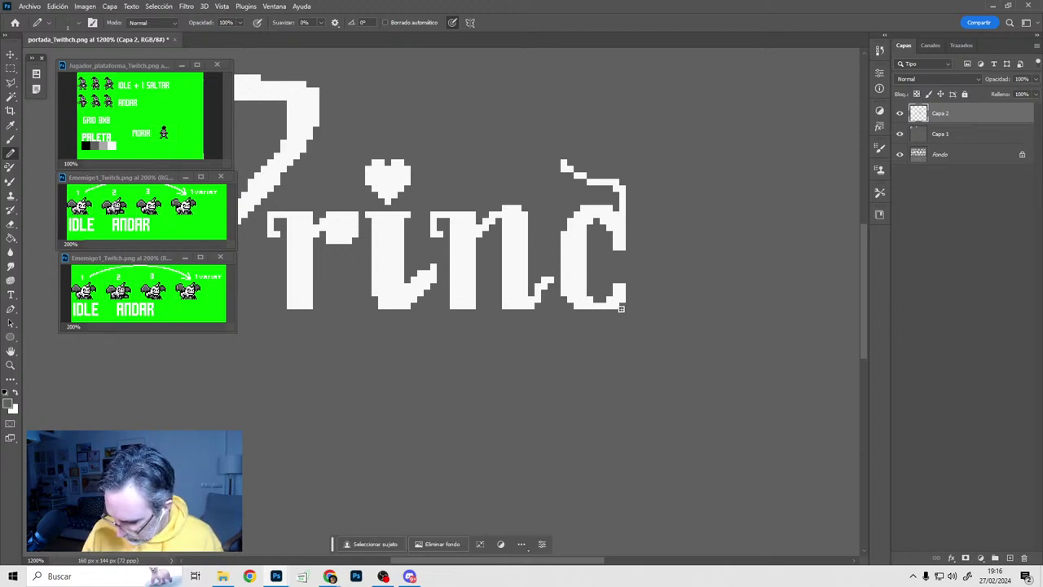
alt+click(621, 296)
Copy the c's body without its flourish to its far side and complete it as a white lowercase e
drag(662, 253, 622, 256)
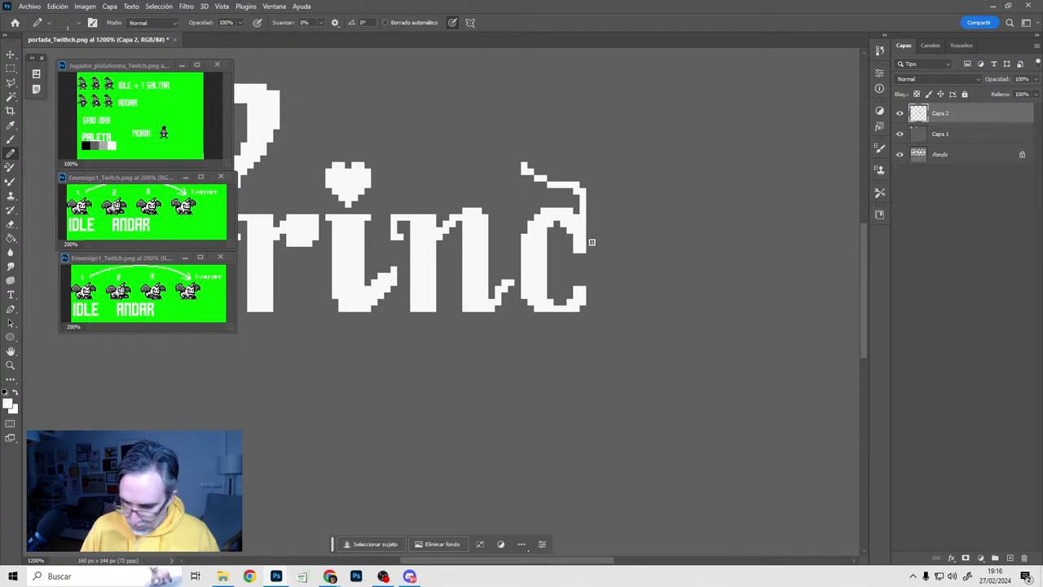
key(m)
mouse_move(611, 201)
mouse_down()
mouse_move(500, 286)
mouse_move(495, 300)
mouse_move(521, 324)
mouse_up()
key(v)
mouse_move(535, 281)
alt+shift+mouse_down()
mouse_move(612, 282)
mouse_move(654, 269)
mouse_move(655, 218)
alt+shift+mouse_up()
key(ctrl+d)
key(b)
key(ctrl+z)
alt+click(669, 214)
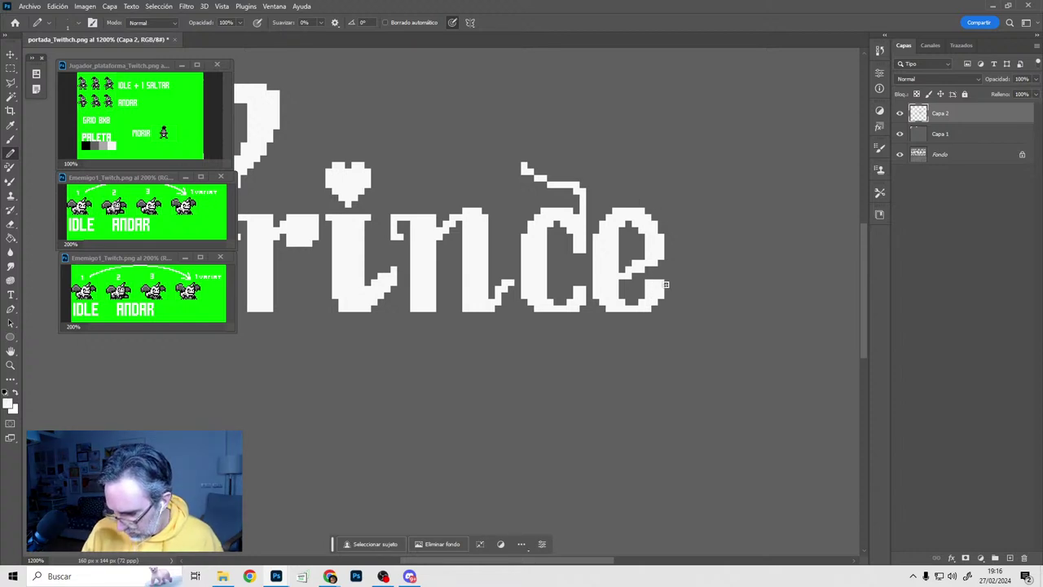
Draw a white blackletter-style lowercase s after the e, with a thick diagonal stroke and pointed ends
mouse_move(670, 263)
mouse_down()
mouse_move(647, 259)
mouse_move(622, 225)
mouse_move(645, 287)
mouse_move(607, 219)
mouse_move(645, 204)
mouse_move(649, 219)
mouse_move(638, 216)
mouse_move(651, 233)
mouse_up()
mouse_move(606, 280)
mouse_down()
mouse_move(624, 304)
mouse_move(616, 298)
mouse_move(650, 289)
mouse_move(655, 277)
mouse_move(644, 244)
mouse_move(627, 311)
mouse_move(643, 196)
mouse_move(601, 218)
mouse_up()
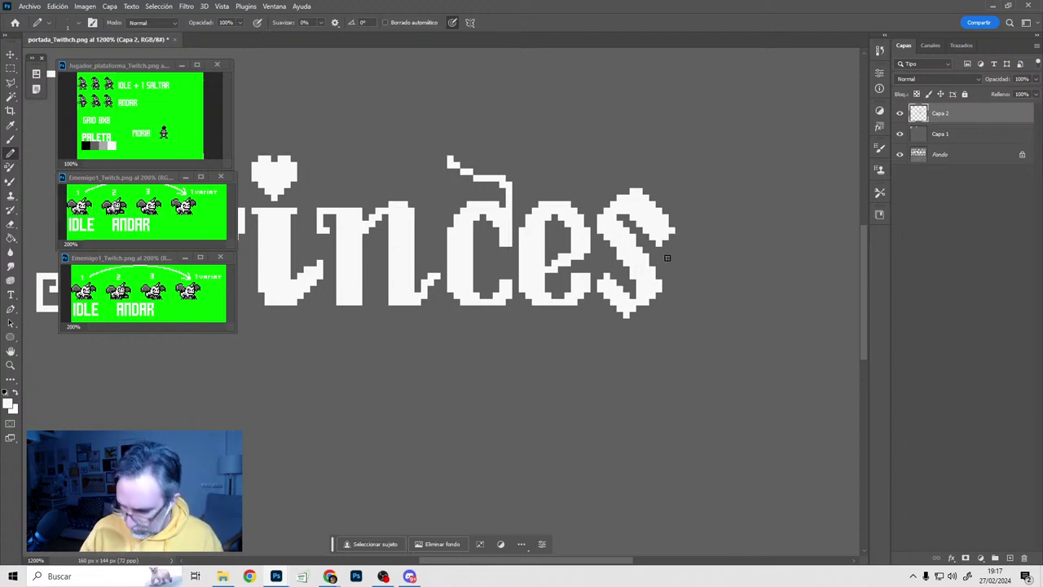
Thicken the capital P's vertical stem in white on its inner side
key(ctrl+minus)
drag(664, 297, 721, 285)
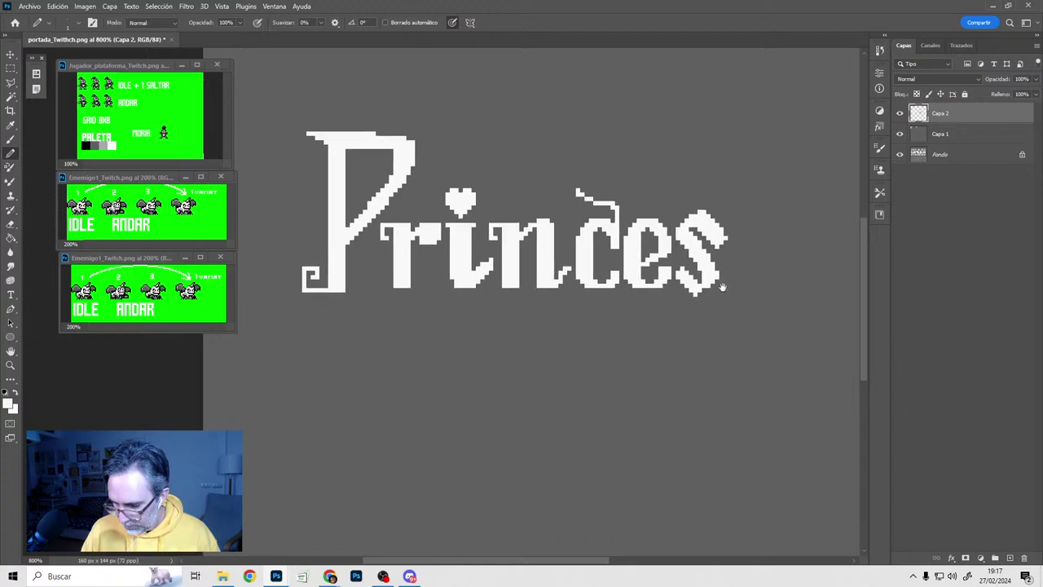
drag(461, 325, 520, 288)
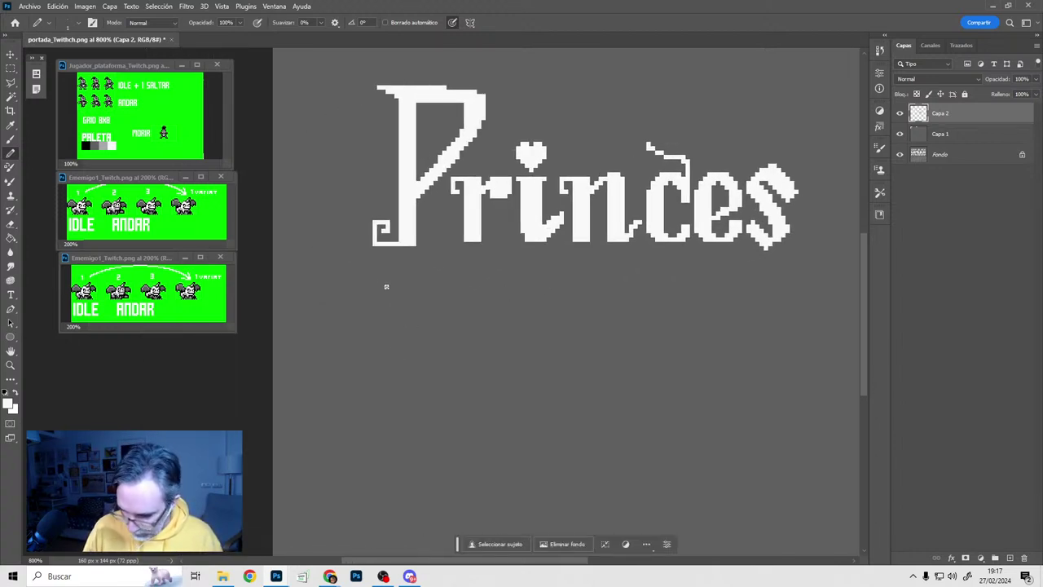
drag(400, 287, 386, 285)
mouse_move(404, 96)
shift+mouse_down()
mouse_move(404, 242)
mouse_move(417, 99)
shift+mouse_up()
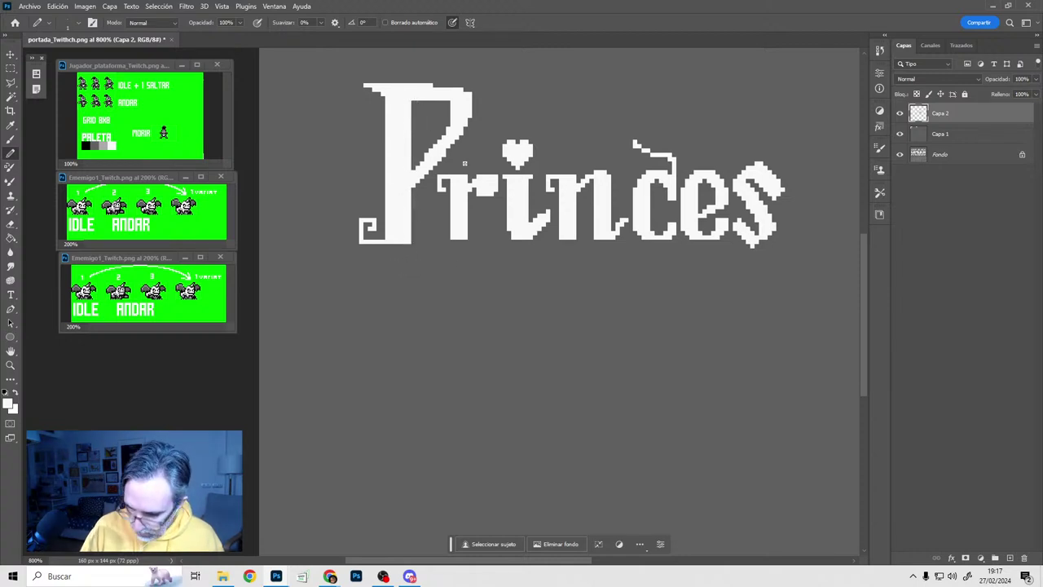
Draw a large white cursive L below the P, with looped ends, thickened curves and a wavy exit tail
alt+right_drag(457, 289, 456, 291)
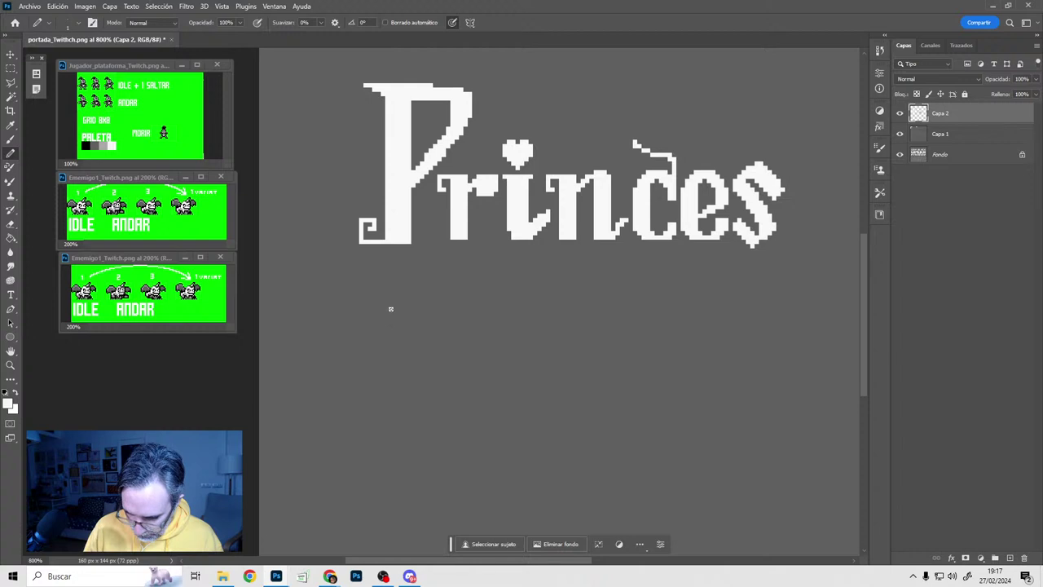
mouse_move(363, 288)
mouse_down()
mouse_move(404, 259)
mouse_move(392, 301)
mouse_move(416, 389)
mouse_move(382, 360)
mouse_move(469, 392)
mouse_move(492, 381)
mouse_up()
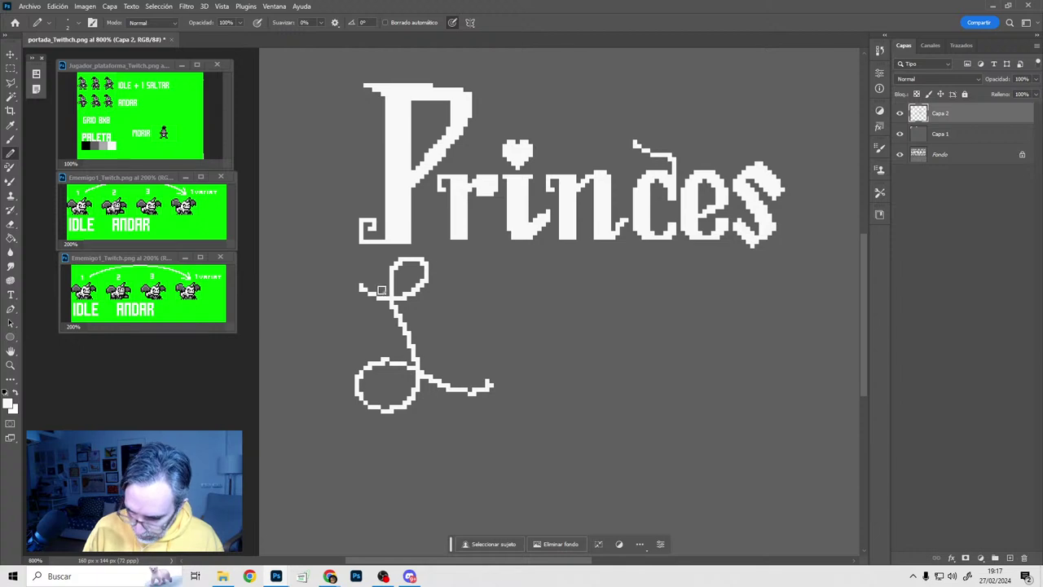
mouse_move(367, 293)
mouse_down()
mouse_move(403, 294)
mouse_move(417, 267)
mouse_up()
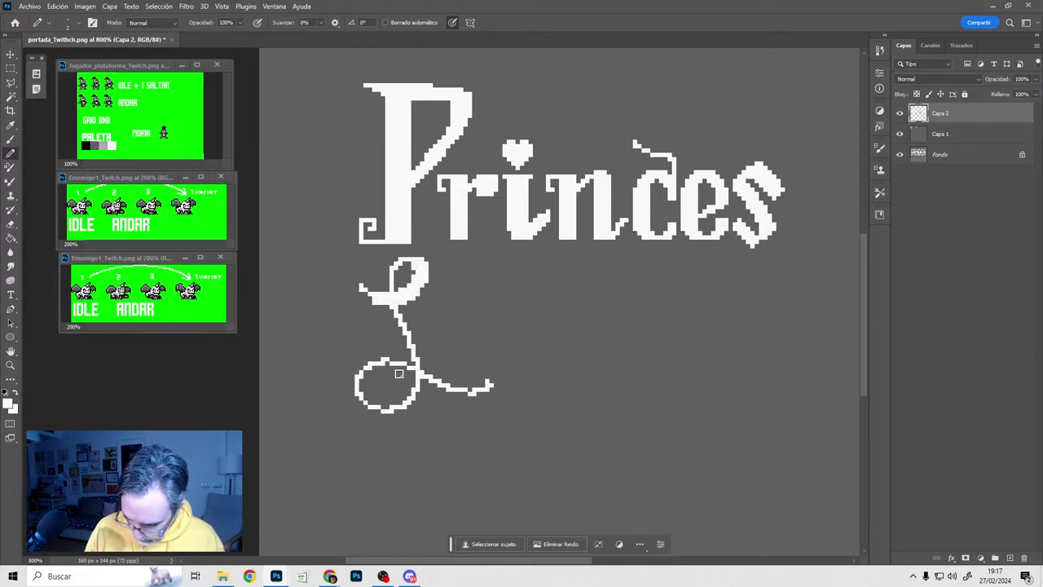
mouse_move(377, 360)
mouse_down()
mouse_move(369, 406)
mouse_move(416, 389)
mouse_move(411, 365)
mouse_move(388, 400)
mouse_move(373, 398)
mouse_move(404, 347)
mouse_up()
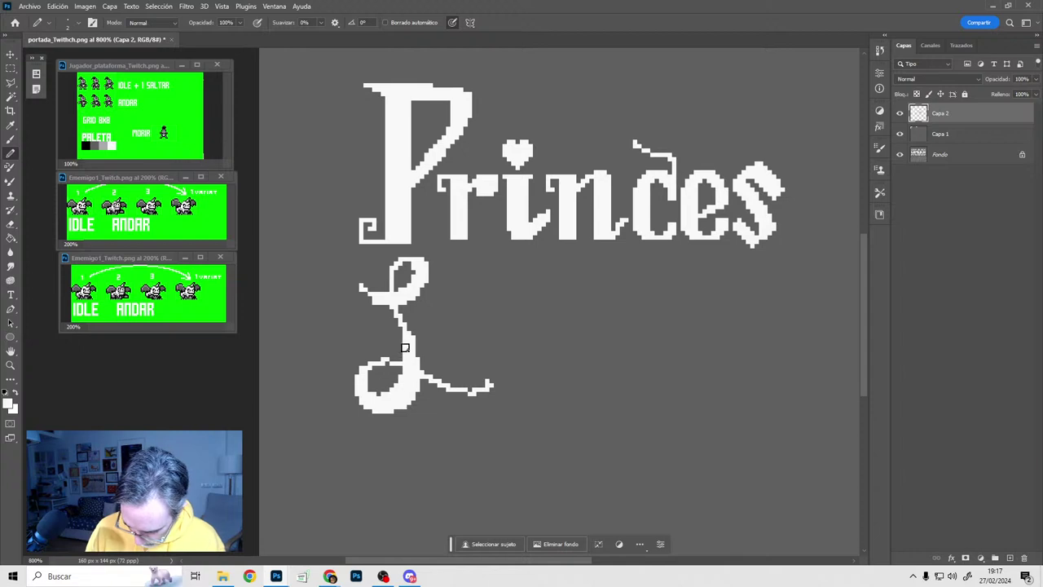
alt+right_drag(410, 330, 409, 330)
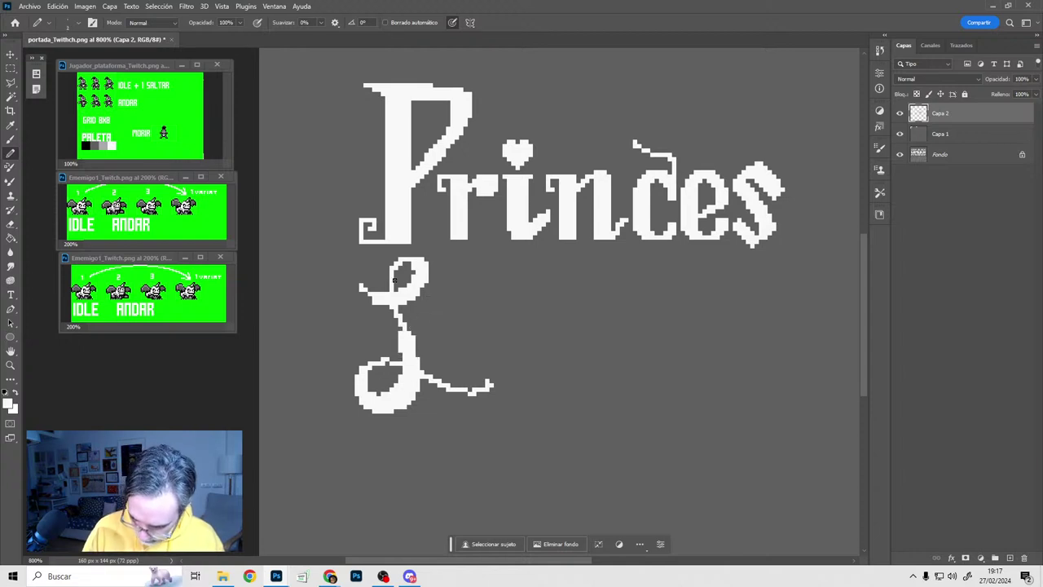
alt+right_drag(423, 372, 387, 362)
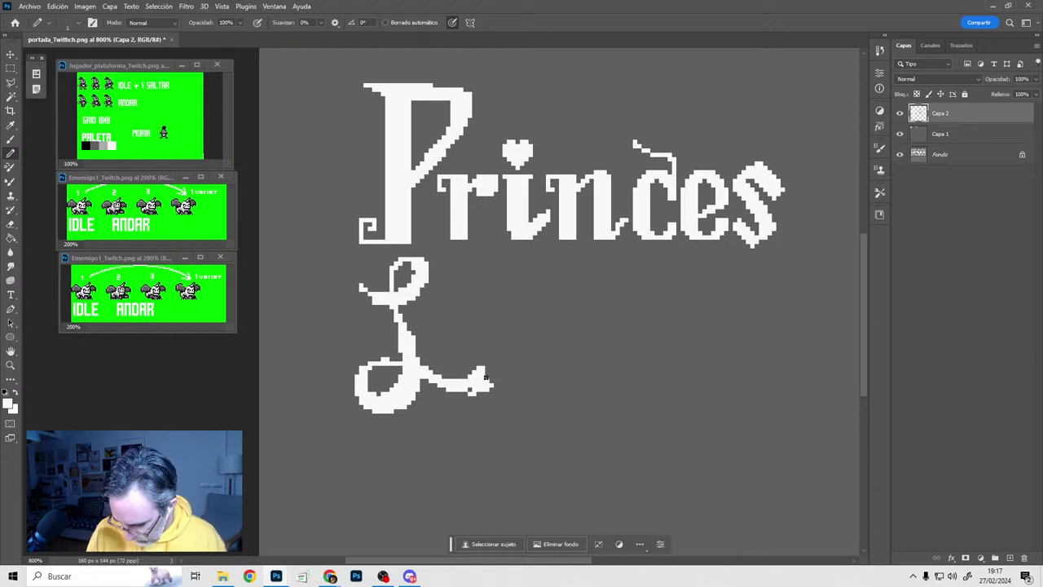
Draw a white cursive o joined to the L's tail, with a thick outline, an inner cross loop and a rising exit stroke
alt+right_drag(472, 386, 494, 345)
mouse_move(487, 334)
mouse_down()
mouse_move(481, 368)
mouse_move(514, 383)
mouse_move(539, 337)
mouse_move(490, 326)
mouse_up()
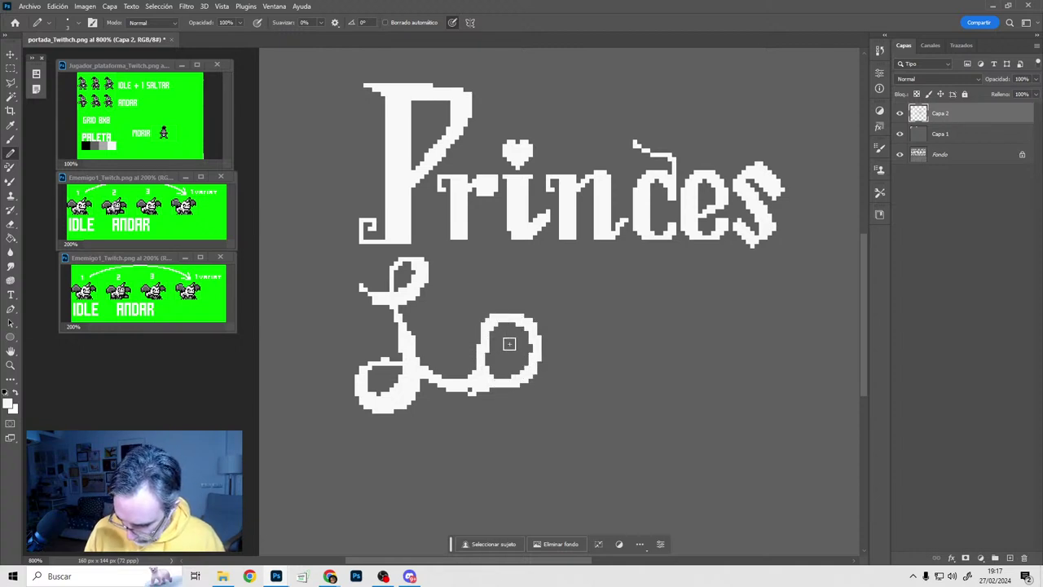
alt+right_drag(492, 354, 493, 356)
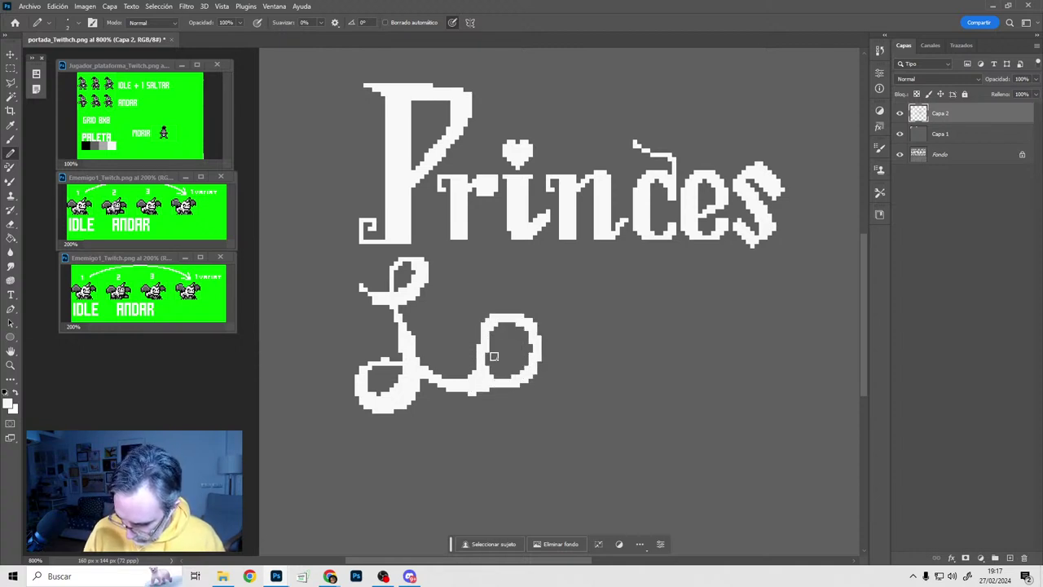
drag(527, 328, 510, 375)
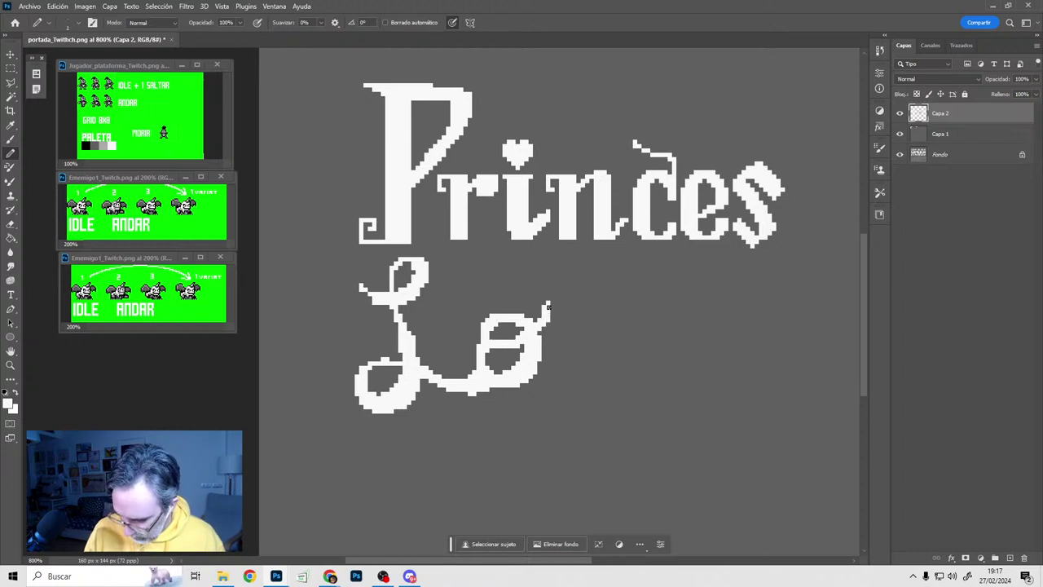
Complete the word "Love" with a white cursive v with a looped top and a joined e, both with thickened strokes
drag(554, 307, 454, 270)
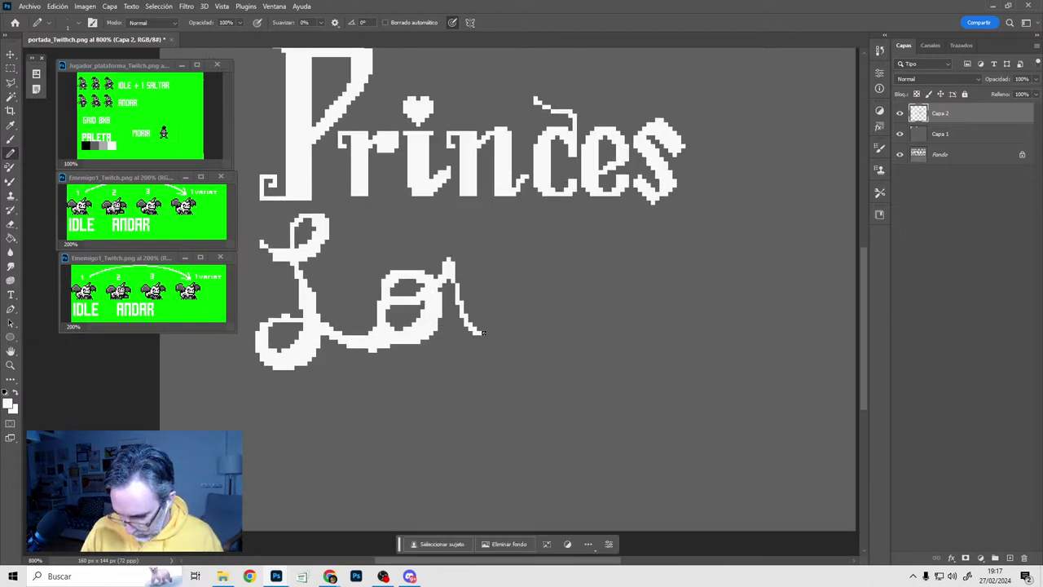
mouse_move(453, 260)
mouse_down()
mouse_move(472, 330)
mouse_move(498, 300)
mouse_move(494, 323)
mouse_up()
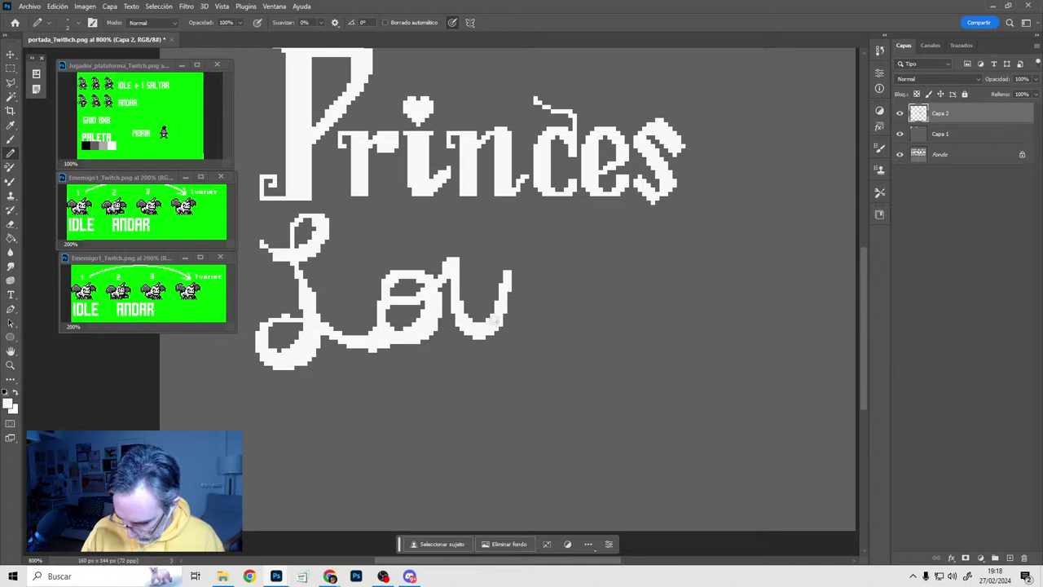
key(alt)
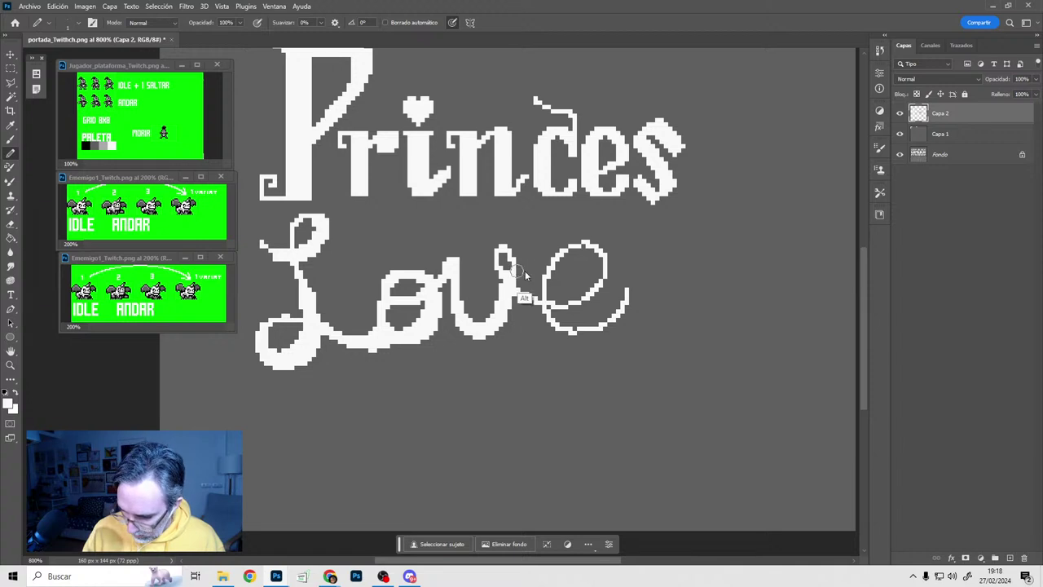
drag(508, 245, 507, 293)
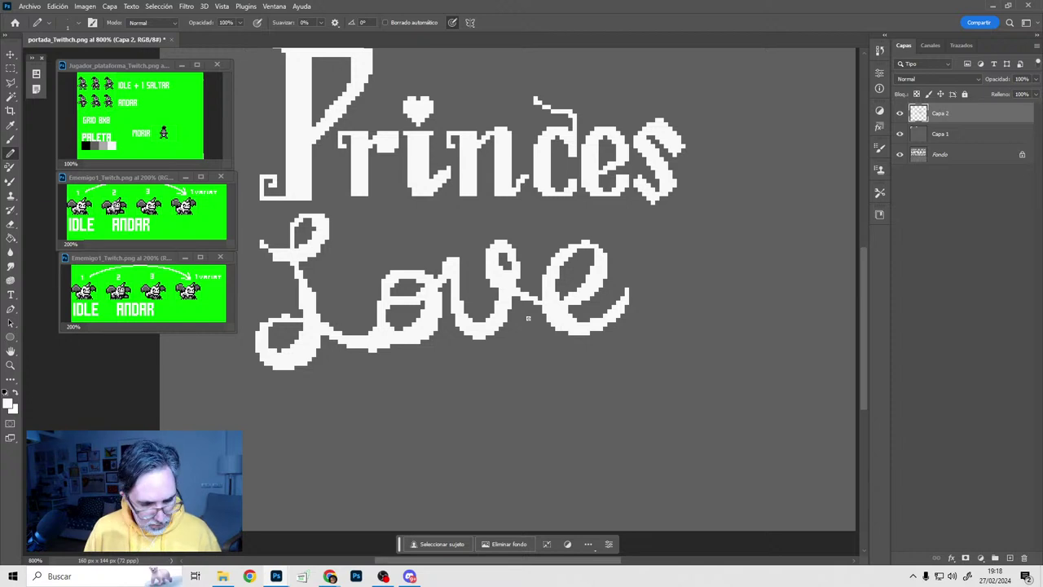
Select the word "Love" with a rectangular marquee and nudge it right beneath "Princes"
key(m)
alt+scroll(545, 334, down, 1)
drag(551, 305, 619, 333)
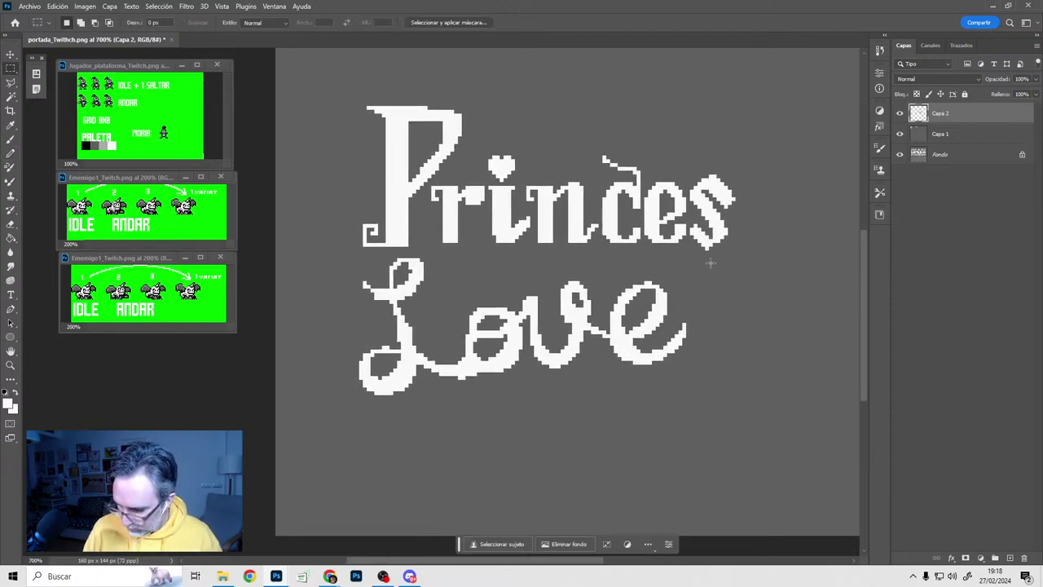
drag(720, 258, 328, 409)
key(v)
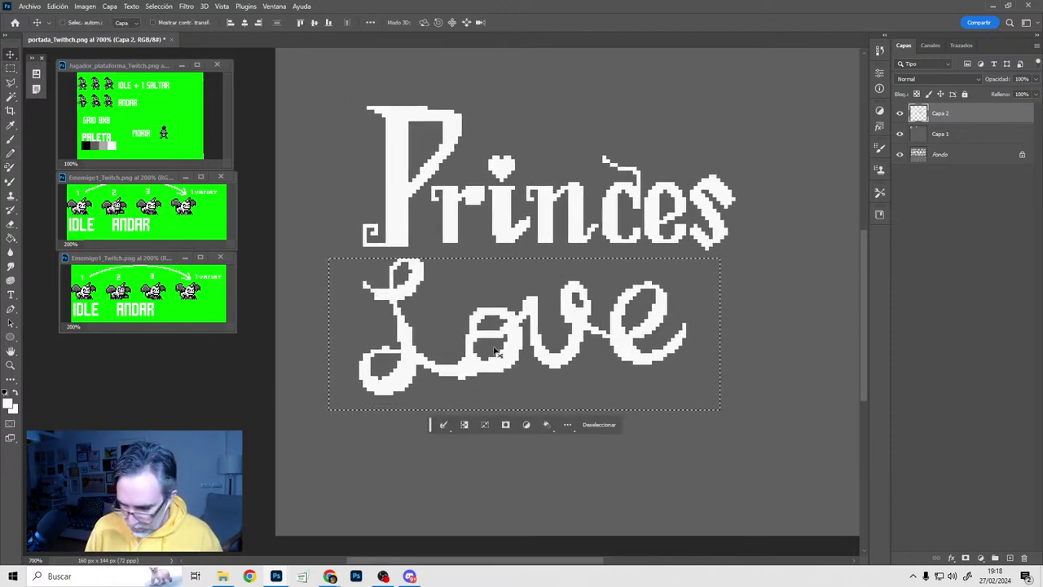
key(Right)
key(Right)
key(Right)
key(Right)
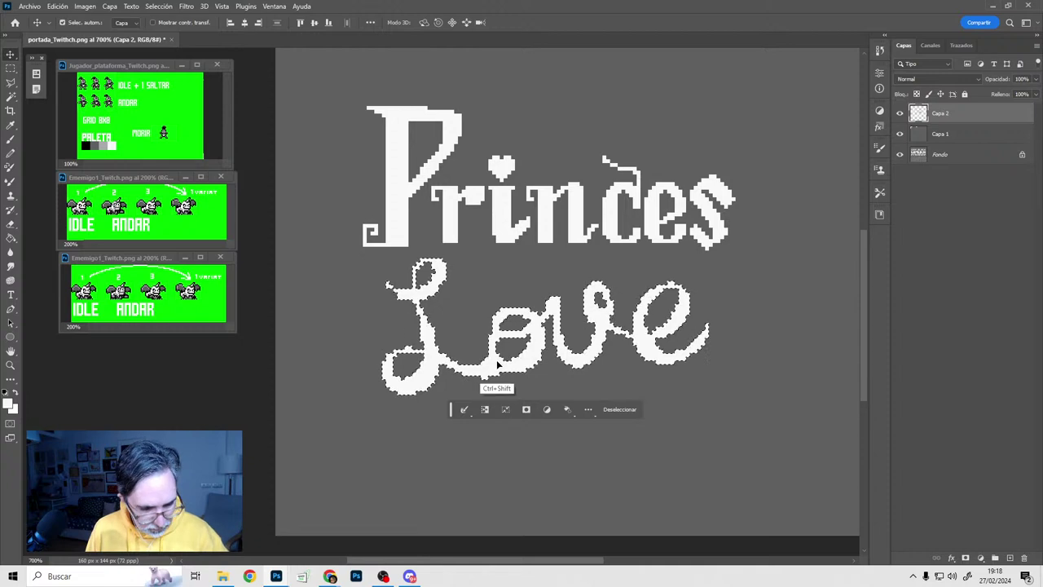
Cut the word "Love" onto its own layer and move it up close beneath "Princes"
key(ctrl+shift+j)
mouse_move(522, 374)
mouse_down()
mouse_move(527, 339)
mouse_move(526, 359)
mouse_up()
alt+scroll(525, 360, down, 2)
drag(582, 380, 545, 390)
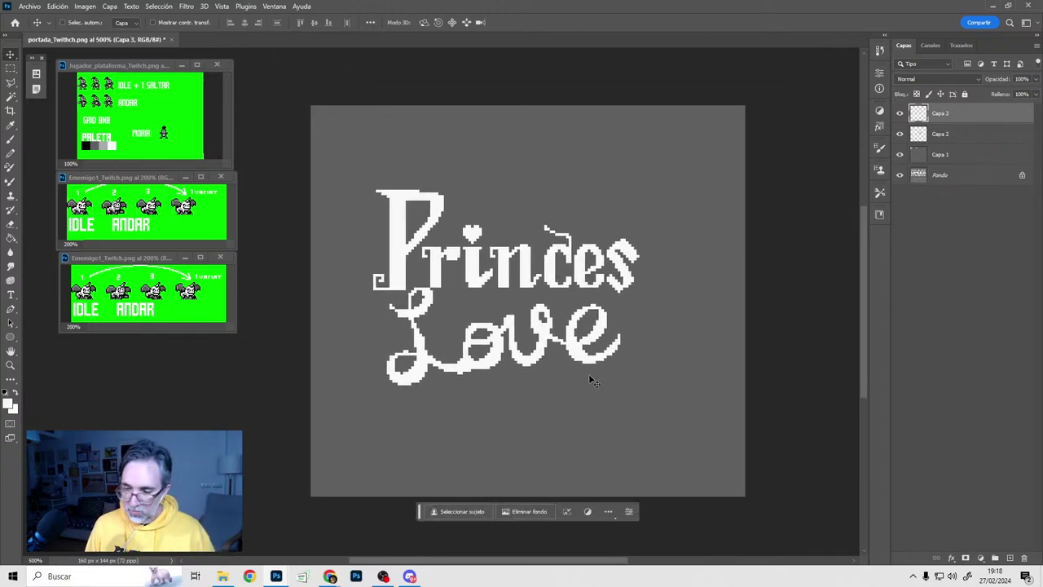
Scale the word "Love" to 68.57% and move the lettering higher on the grey cover
key(ctrl+t)
alt+drag(627, 298, 583, 312)
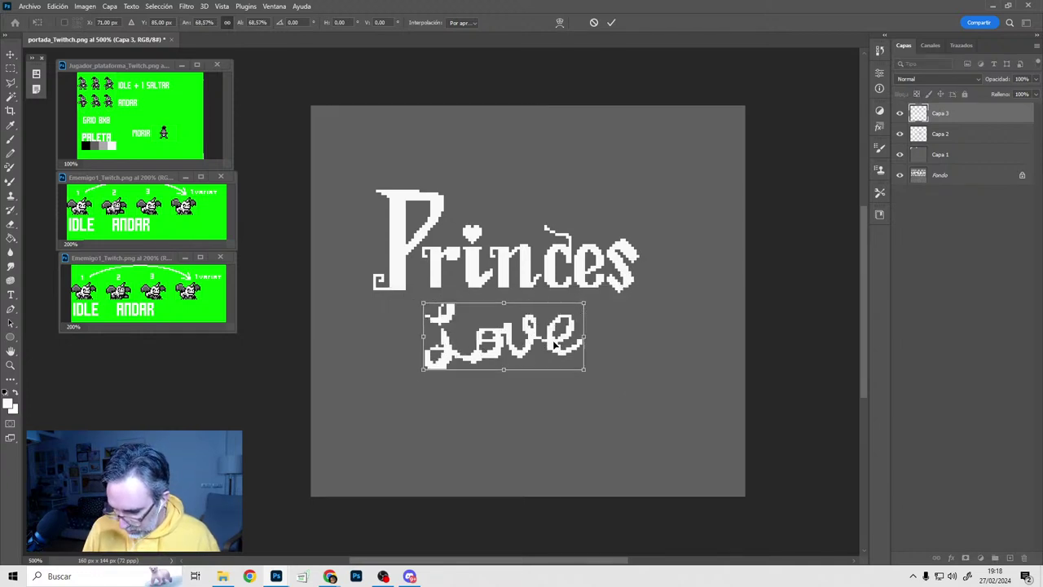
drag(558, 346, 579, 266)
key(Return)
Merge the "Princes" and "Love" layers into a single title layer
shift+click(941, 133)
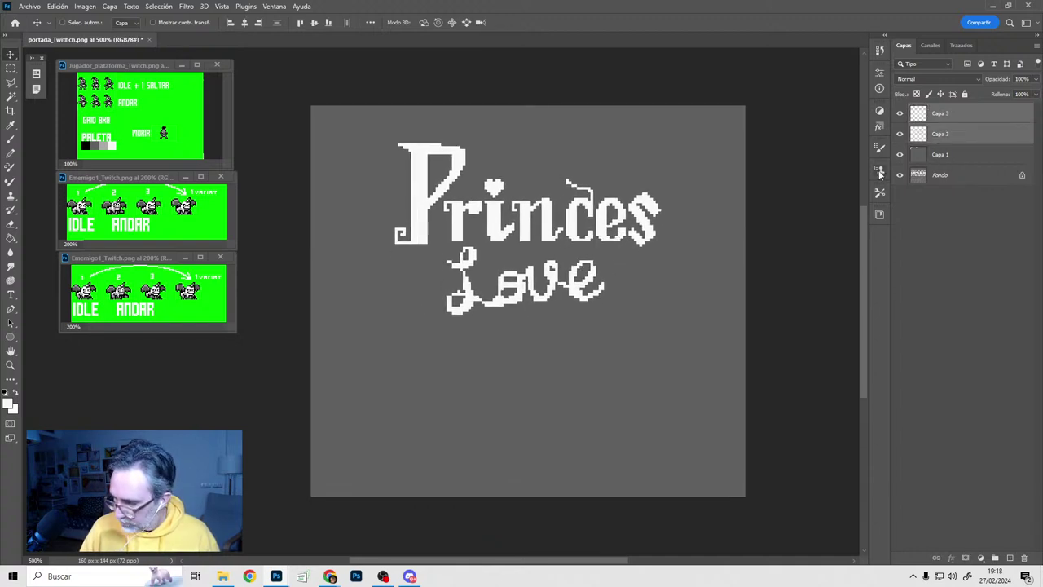
key(ctrl+e)
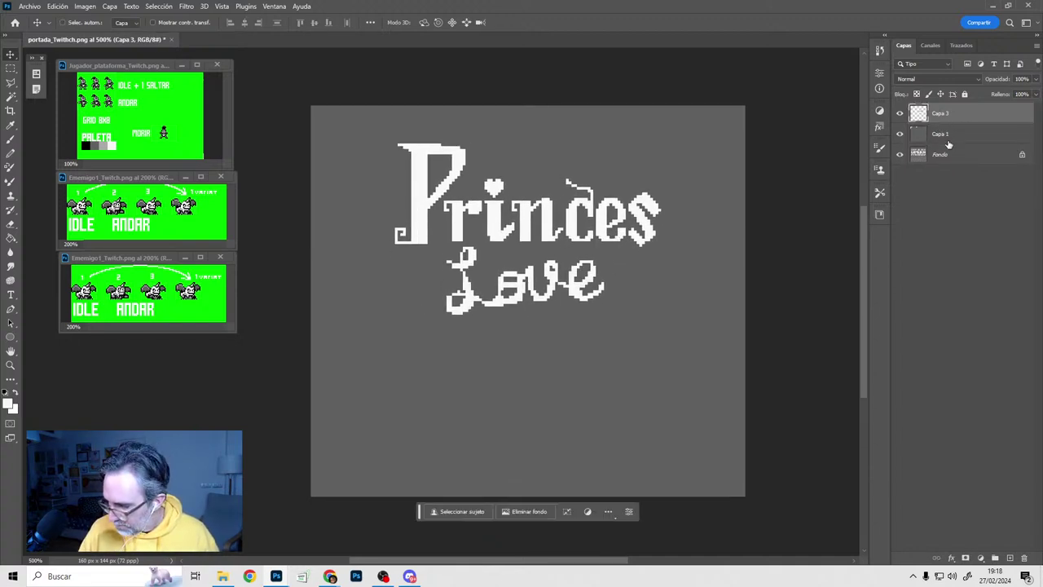
Try to select the empty area around the title lettering with the Magic Wand
ctrl+click(920, 114)
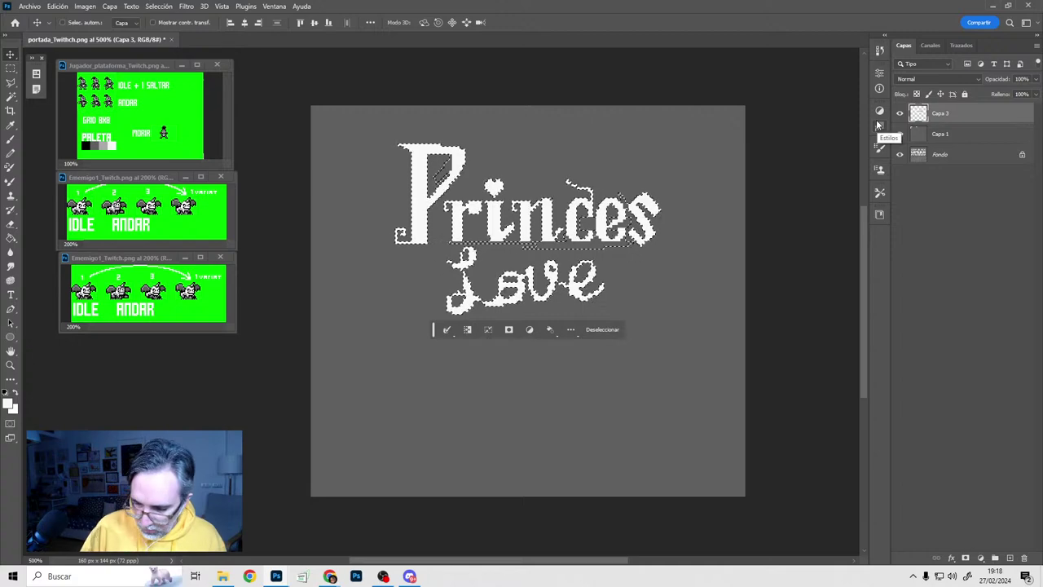
click(11, 97)
key(ctrl+d)
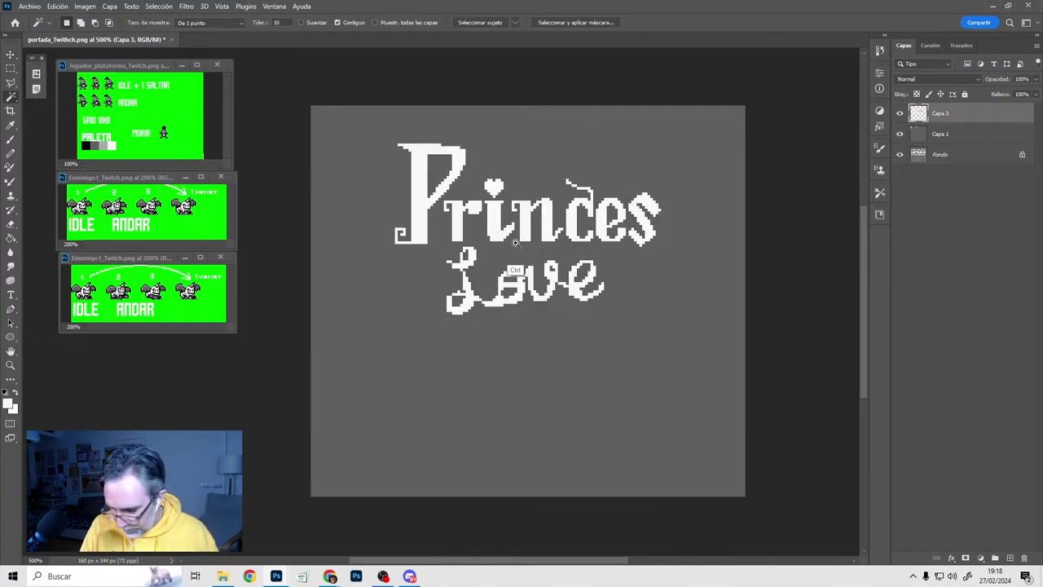
alt+scroll(513, 243, up, 2)
click(488, 245)
click(560, 259)
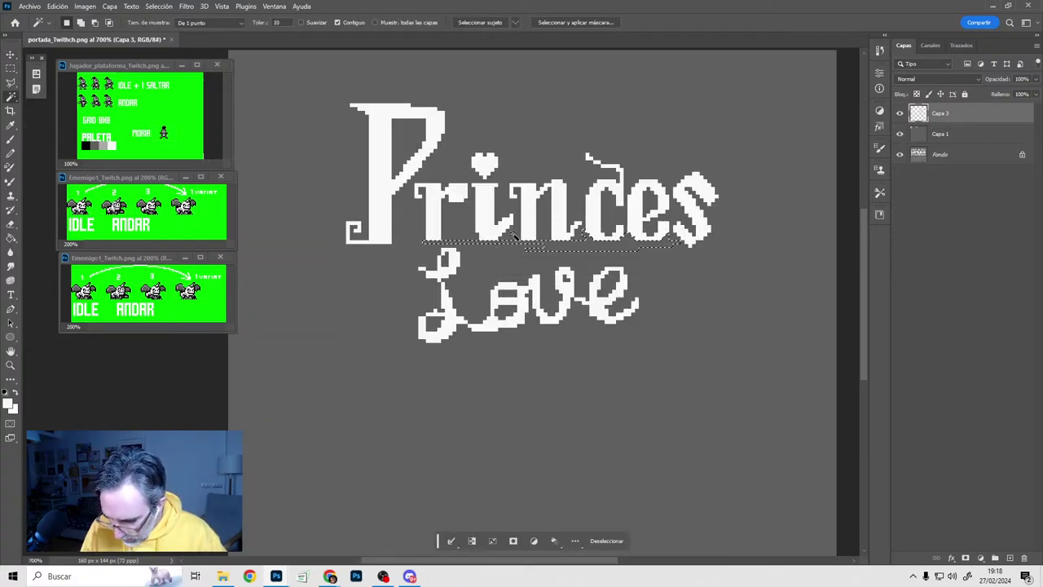
click(664, 180)
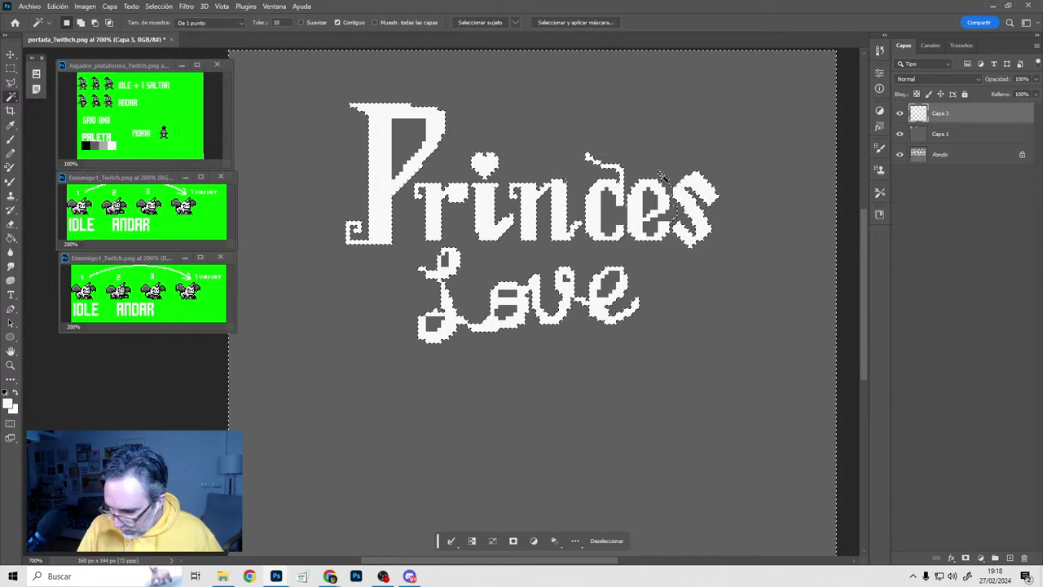
click(673, 171)
key(ctrl+z)
key(ctrl+z)
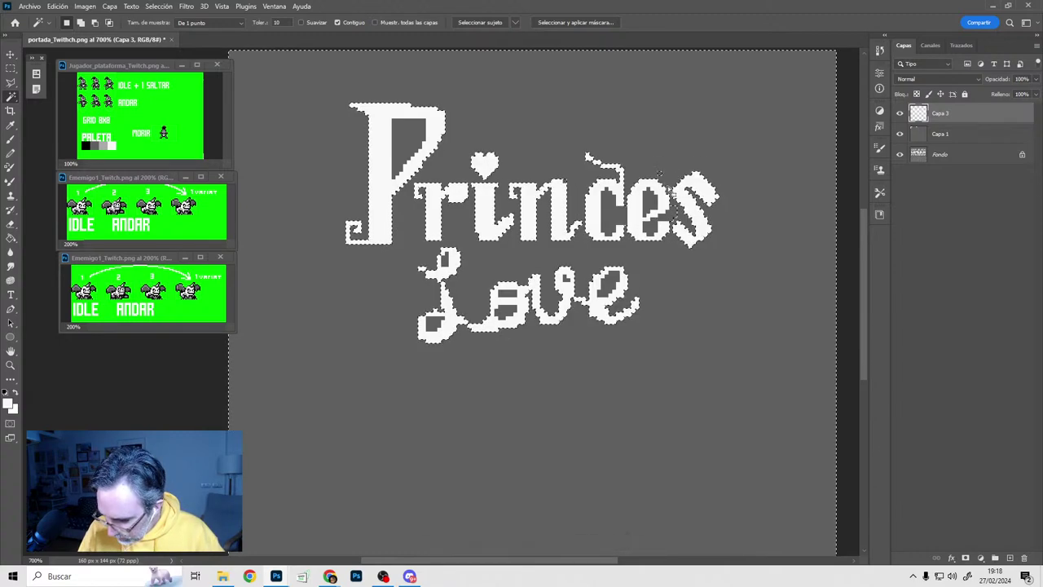
click(668, 186)
shift+click(666, 177)
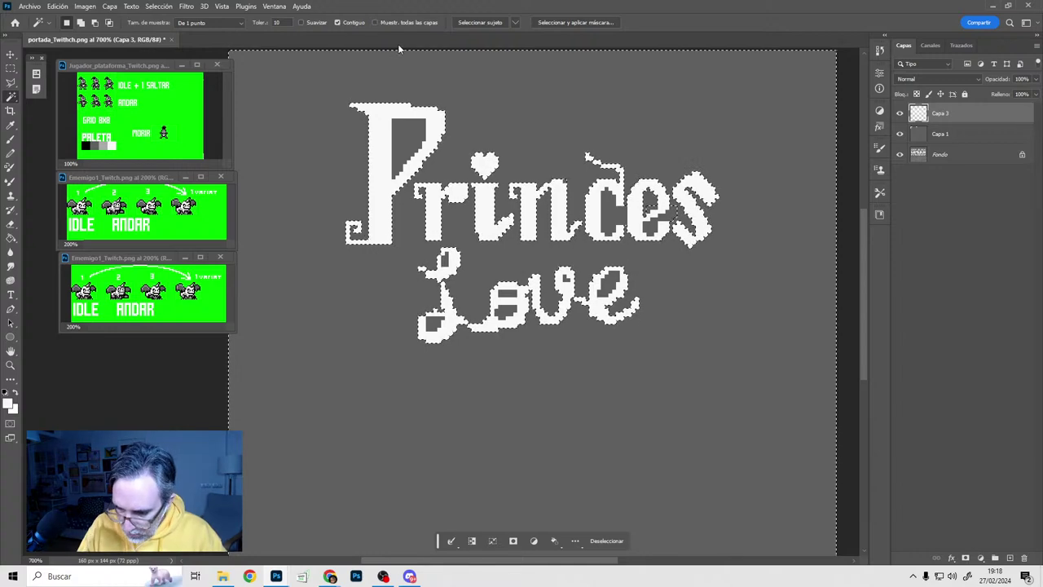
Turn off the Magic Wand's Contiguous option, retry selecting the area around the lettering and clear the selection
click(338, 22)
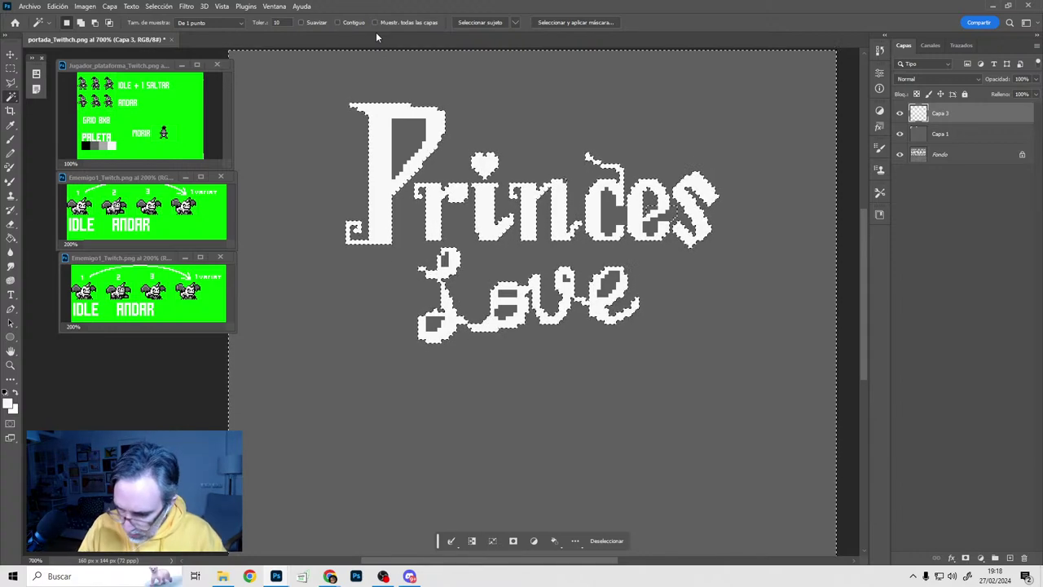
click(653, 209)
click(658, 245)
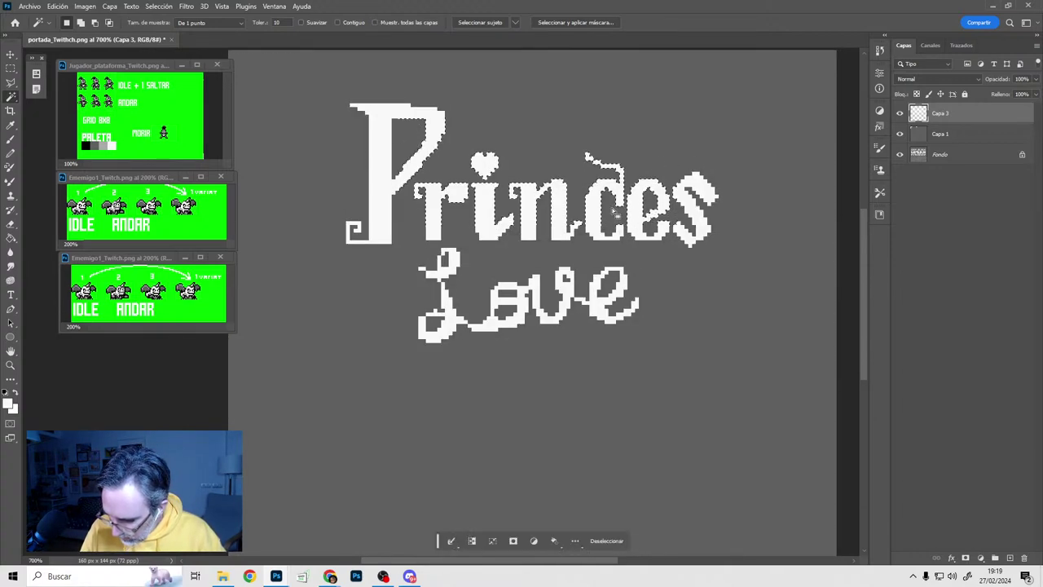
key(ctrl+d)
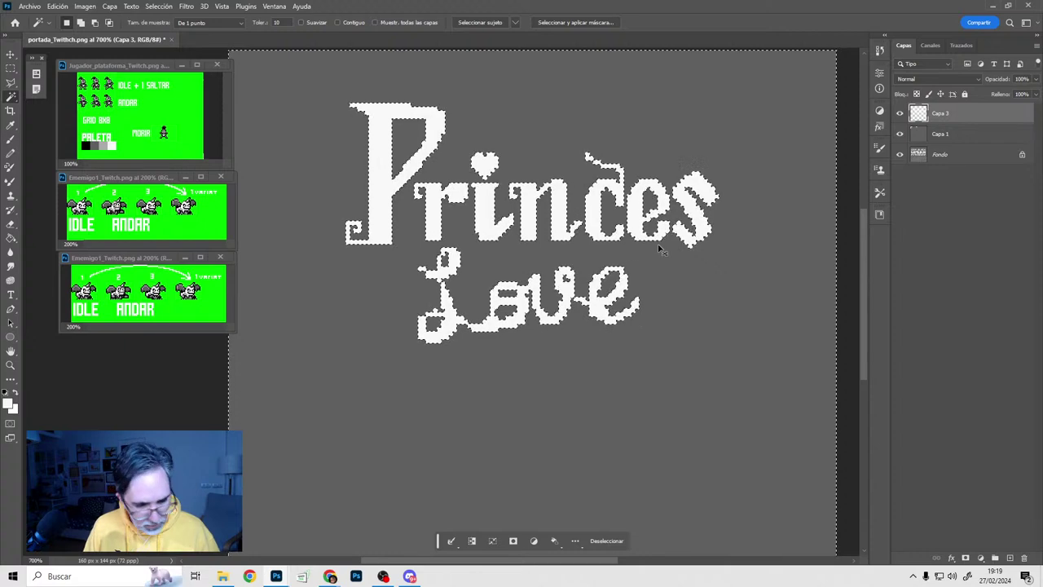
Load the title lettering's outline as a selection and expand it by 2 pixels
ctrl+click(918, 114)
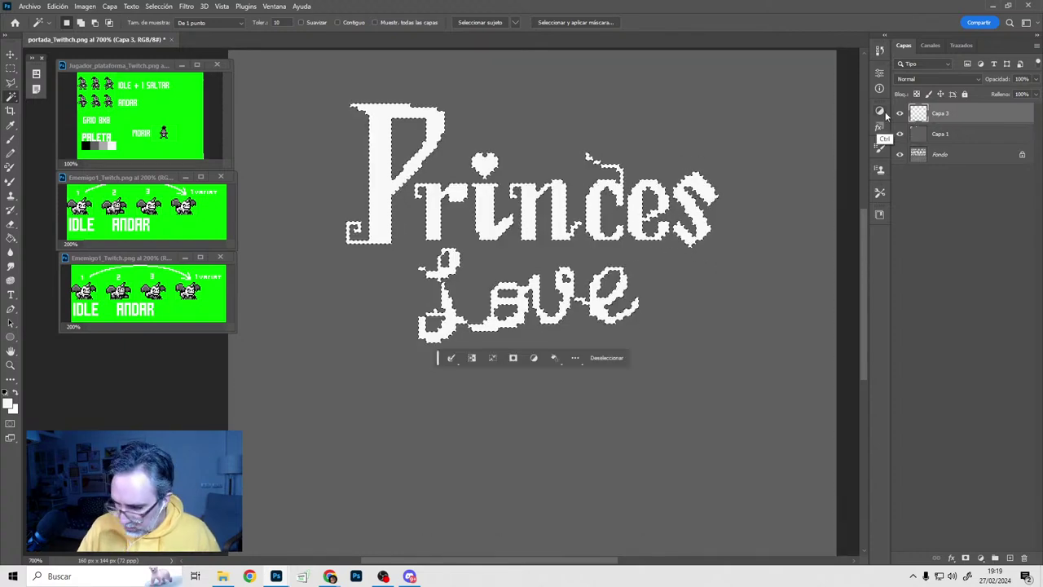
click(158, 6)
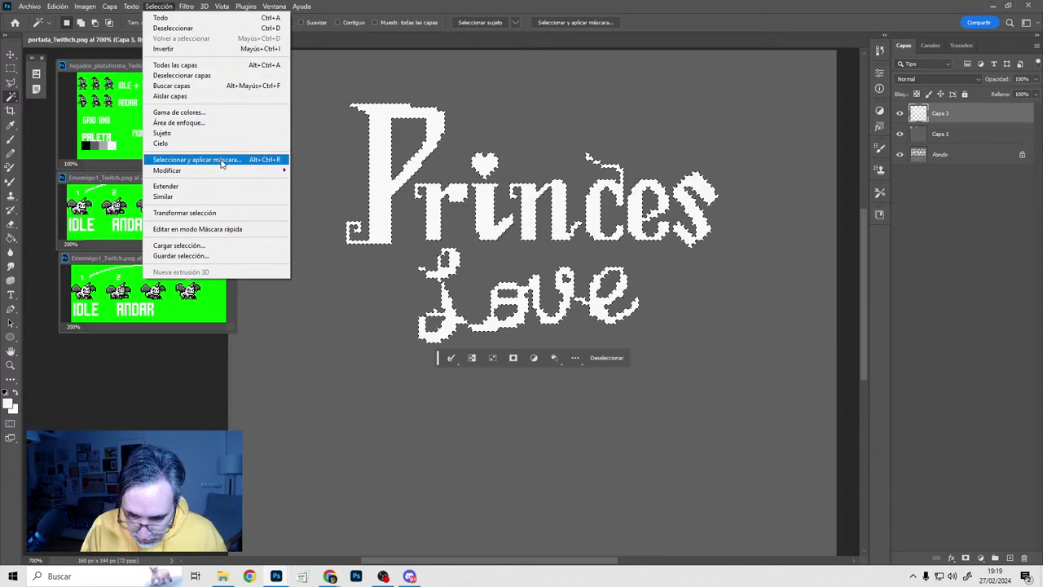
mouse_move(223, 173)
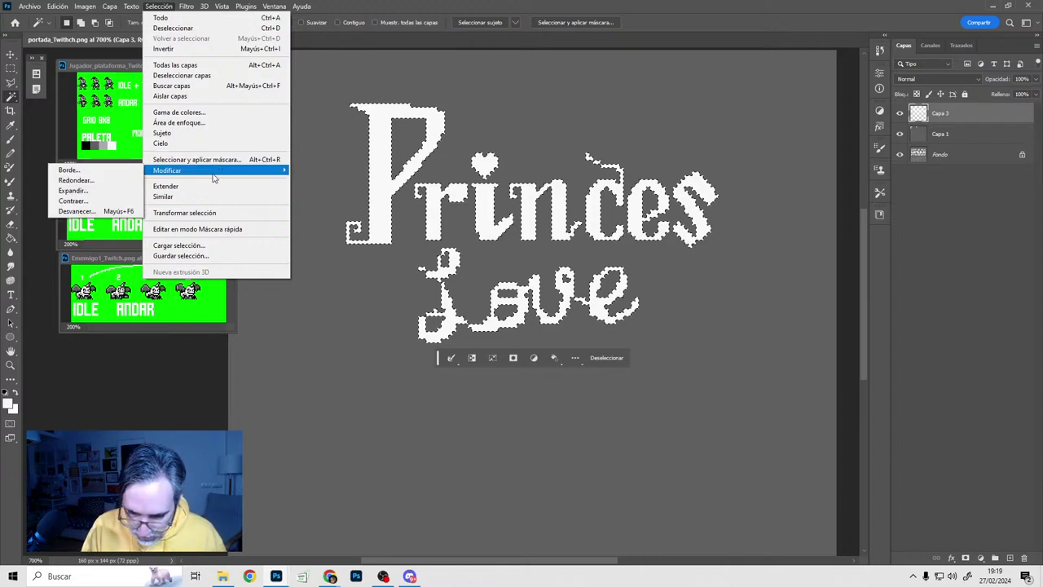
click(73, 189)
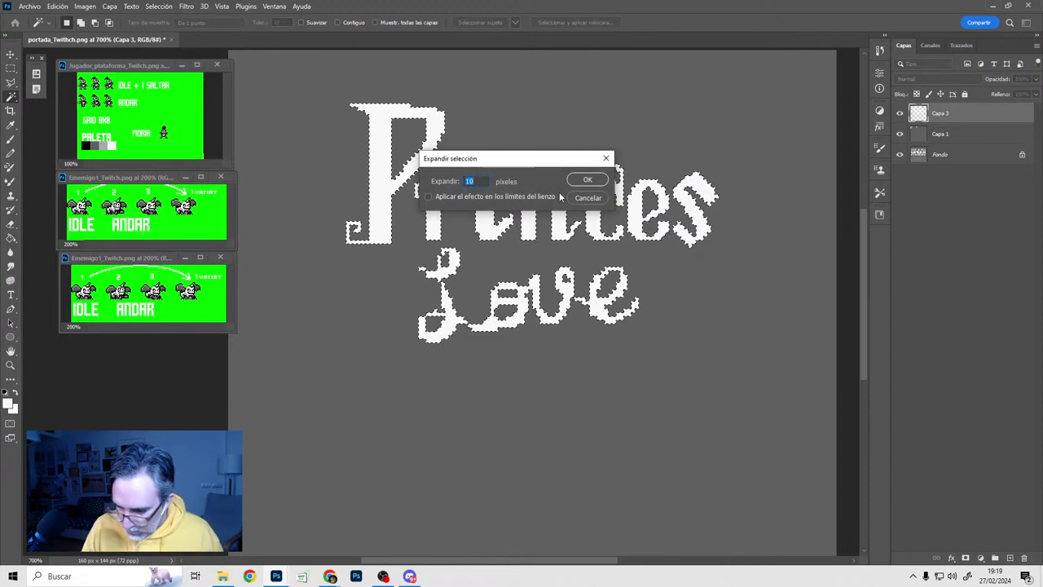
text(2)
click(590, 181)
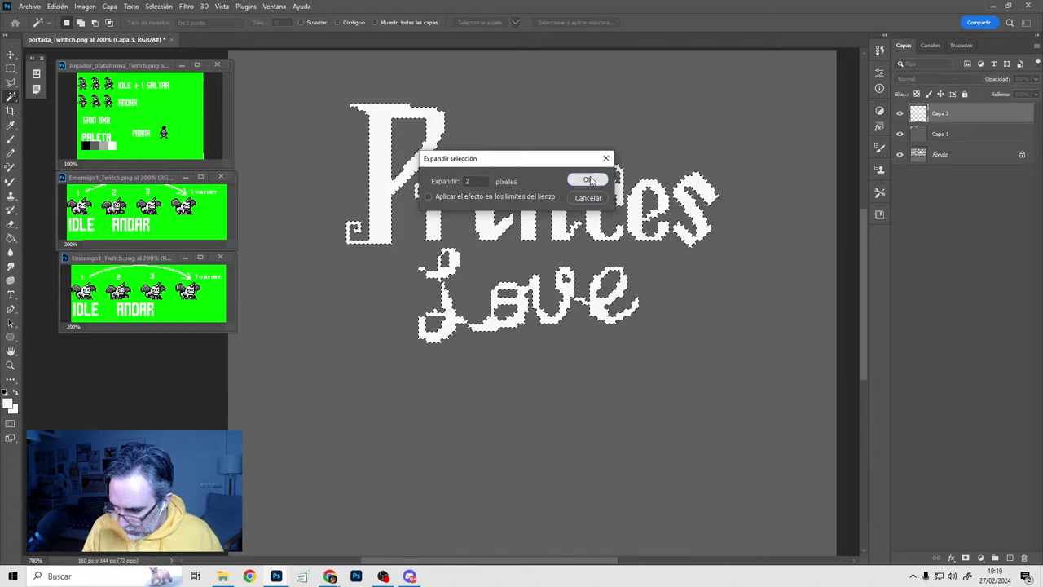
On a new layer beneath the lettering, paint the expanded selection light grey from the palette with a large pencil
click(1009, 557)
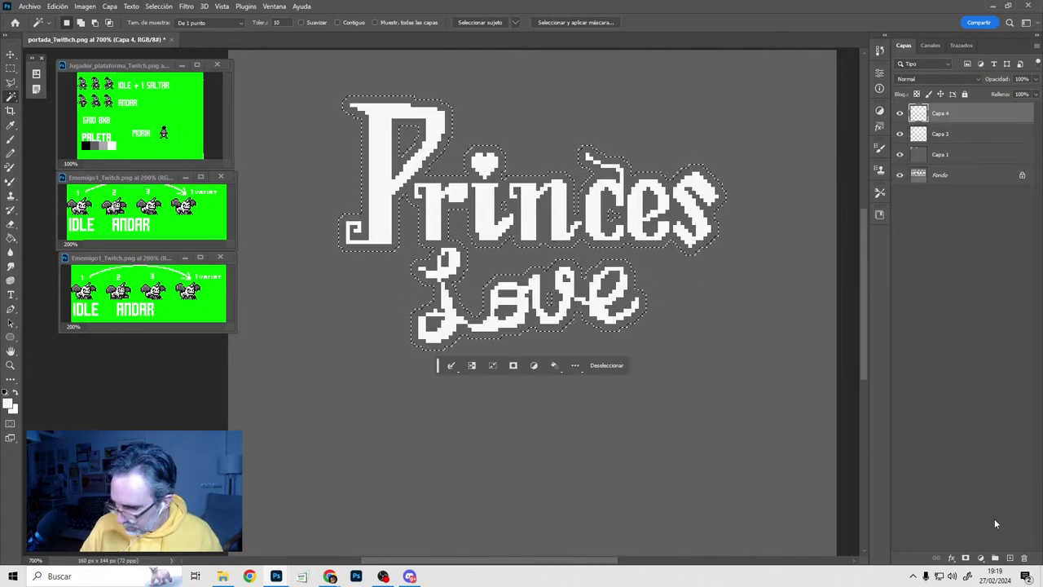
drag(954, 114, 944, 143)
key(b)
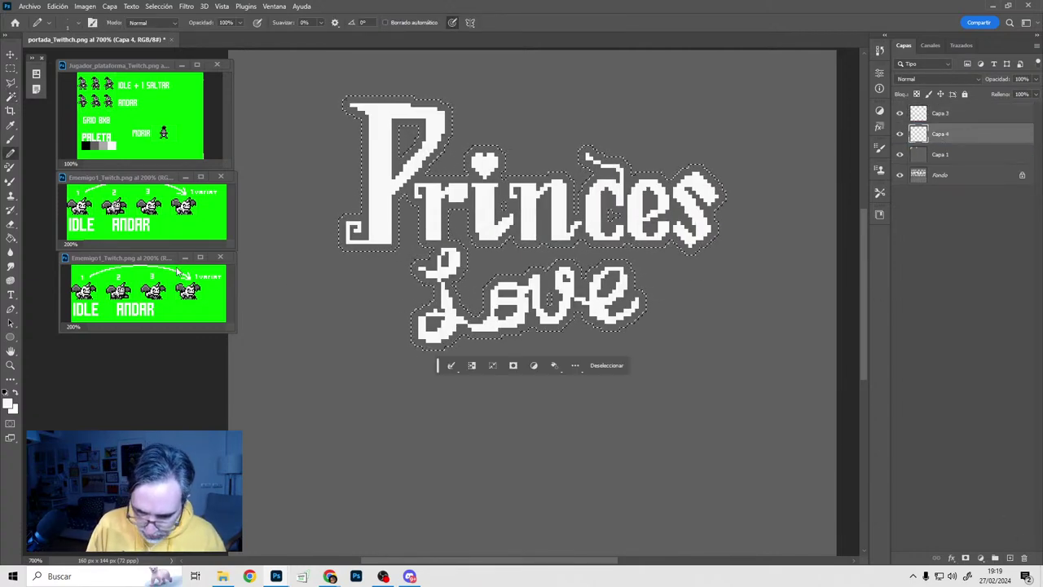
alt+click(95, 148)
alt+right_drag(397, 223, 522, 224)
alt+click(104, 145)
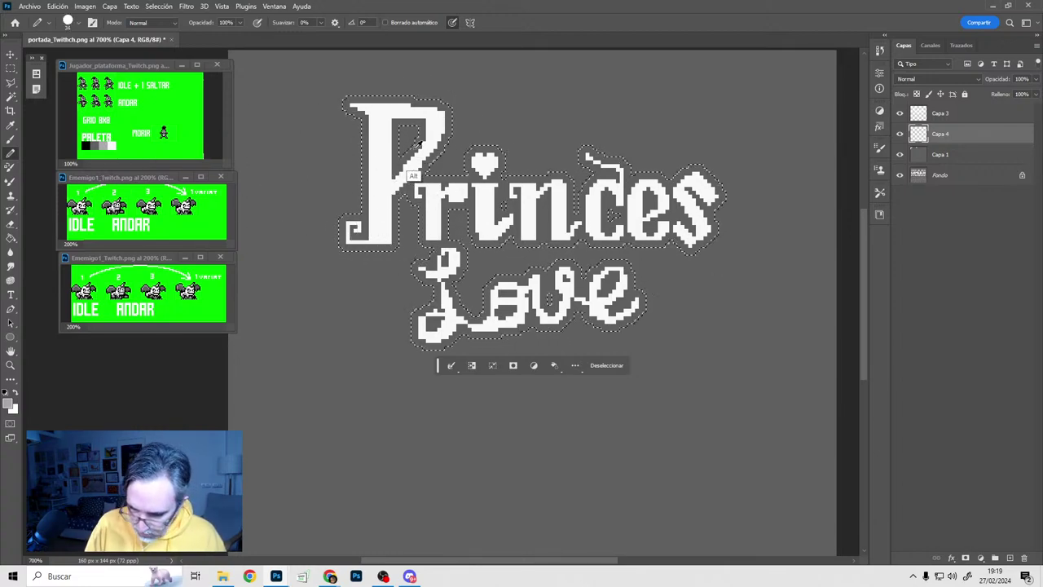
mouse_move(418, 143)
mouse_down()
mouse_move(407, 89)
mouse_move(614, 112)
mouse_move(551, 372)
mouse_move(614, 455)
mouse_up()
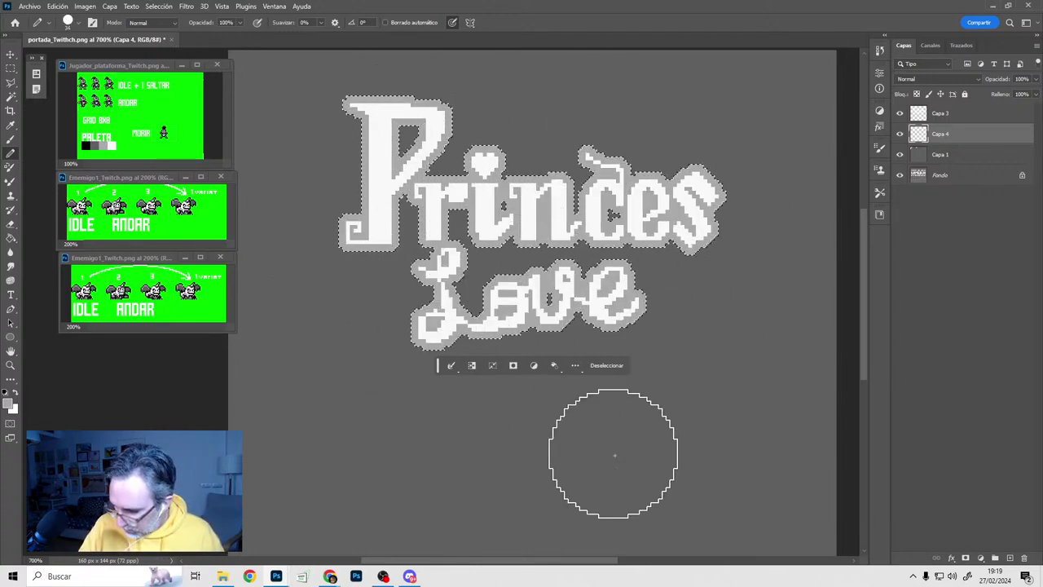
Duplicate the white lettering layer, clear the selection and shift the copy one pixel down
right_click(937, 113)
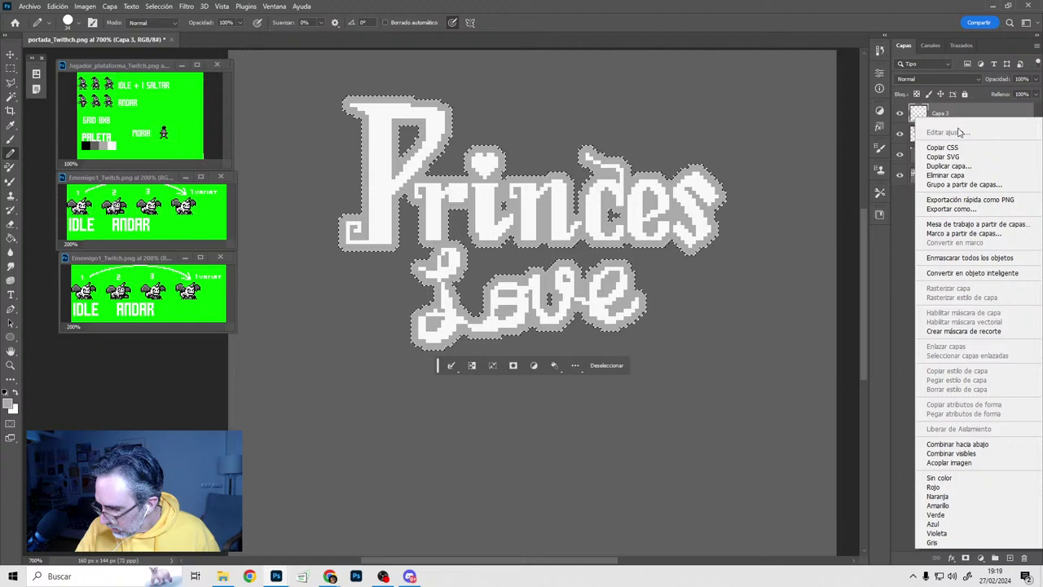
click(949, 166)
key(Return)
key(ctrl+d)
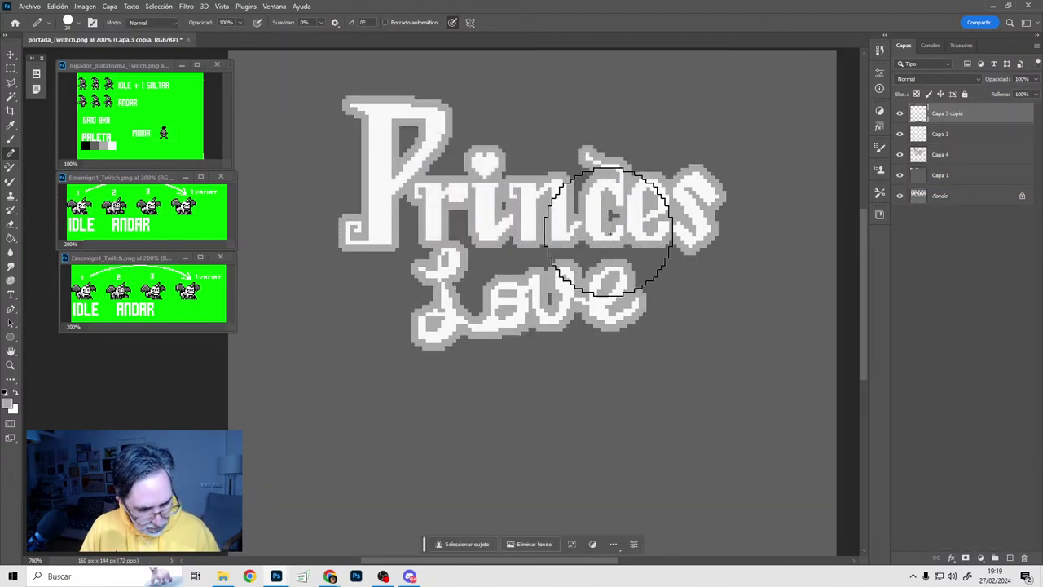
key(v)
drag(650, 275, 647, 278)
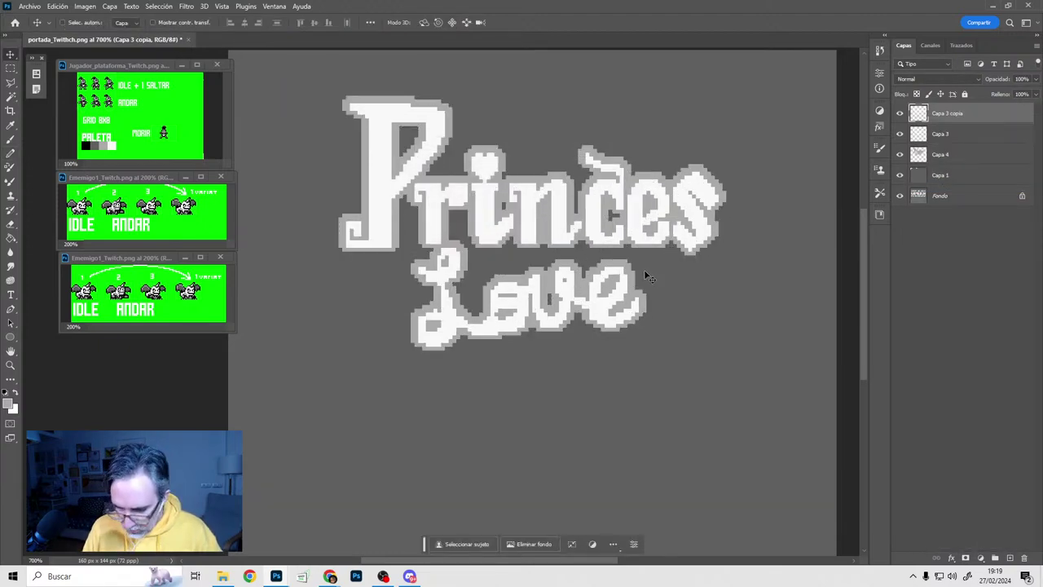
Try to fill the duplicated lettering with the palette's dark grey using the Paint Bucket, and undo the fill
key(g)
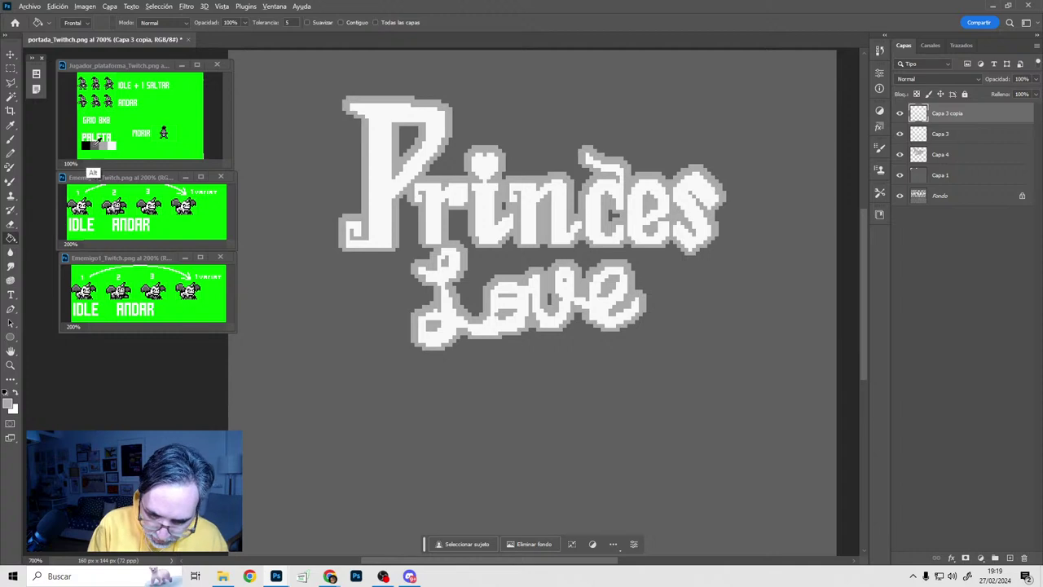
click(359, 247)
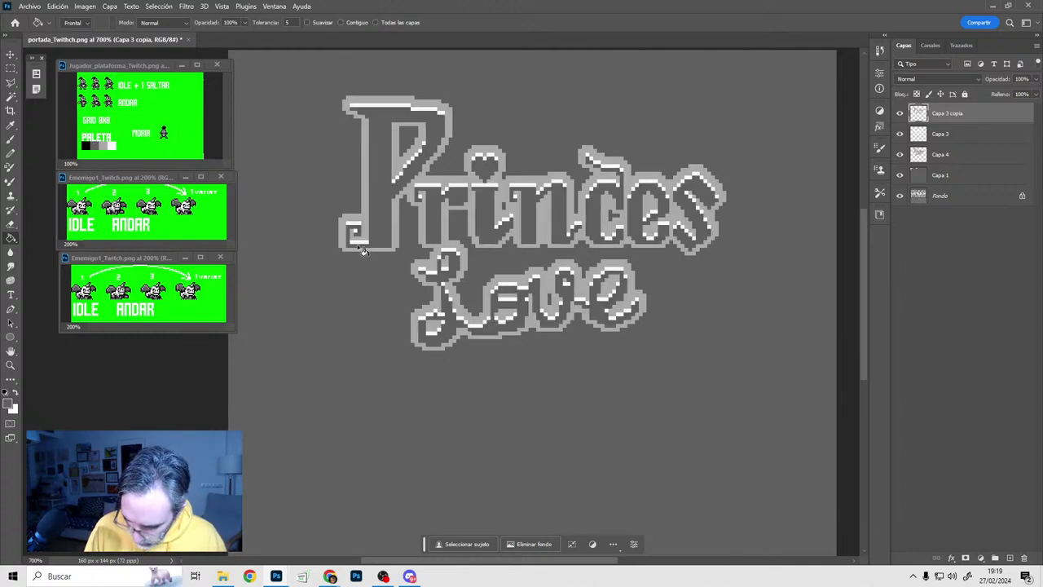
key(ctrl+z)
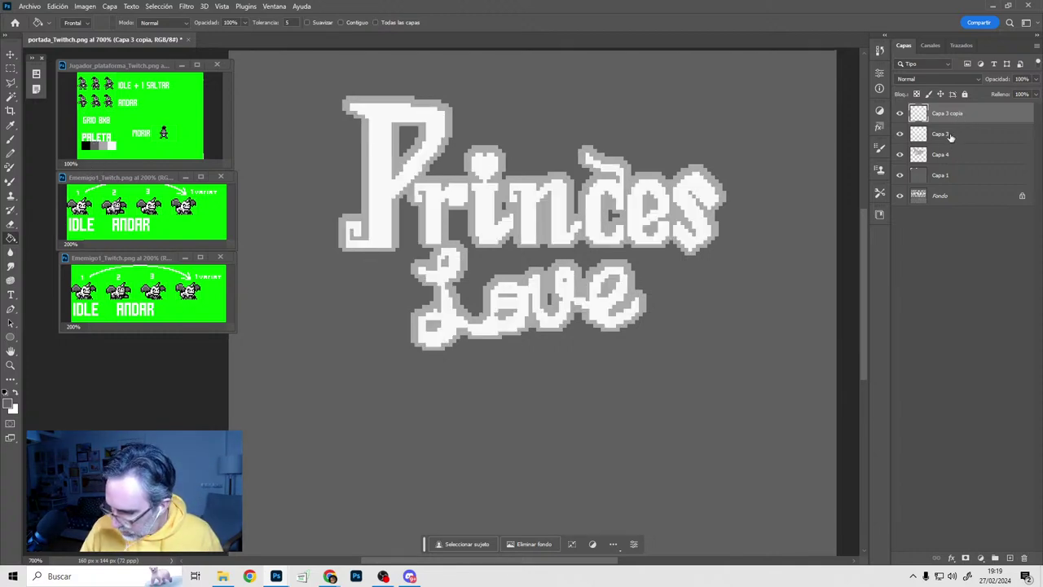
Try the dark grey fill on the original lettering layer, Capa 3, and undo it
click(943, 133)
click(355, 243)
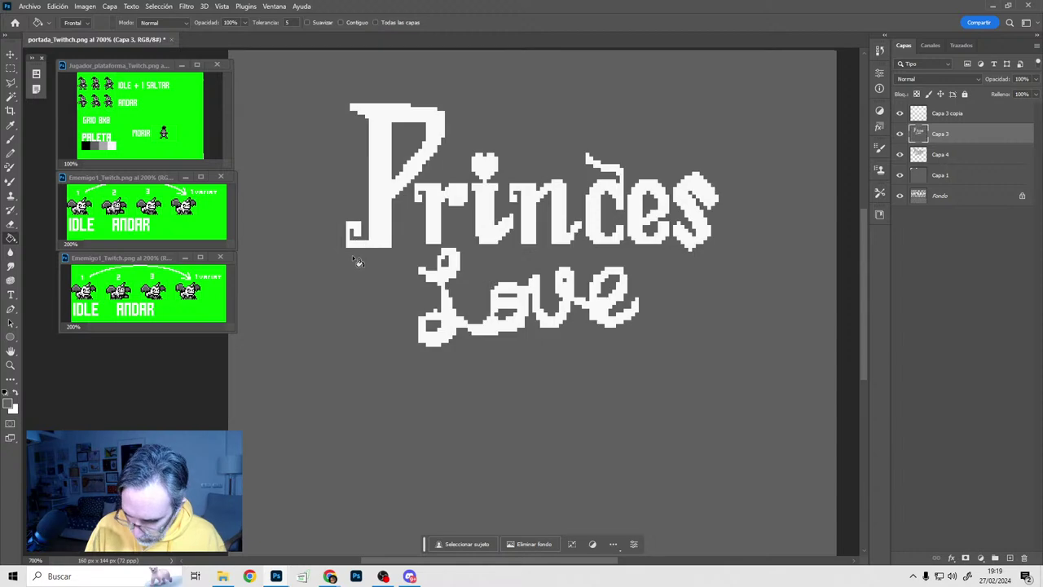
key(ctrl+z)
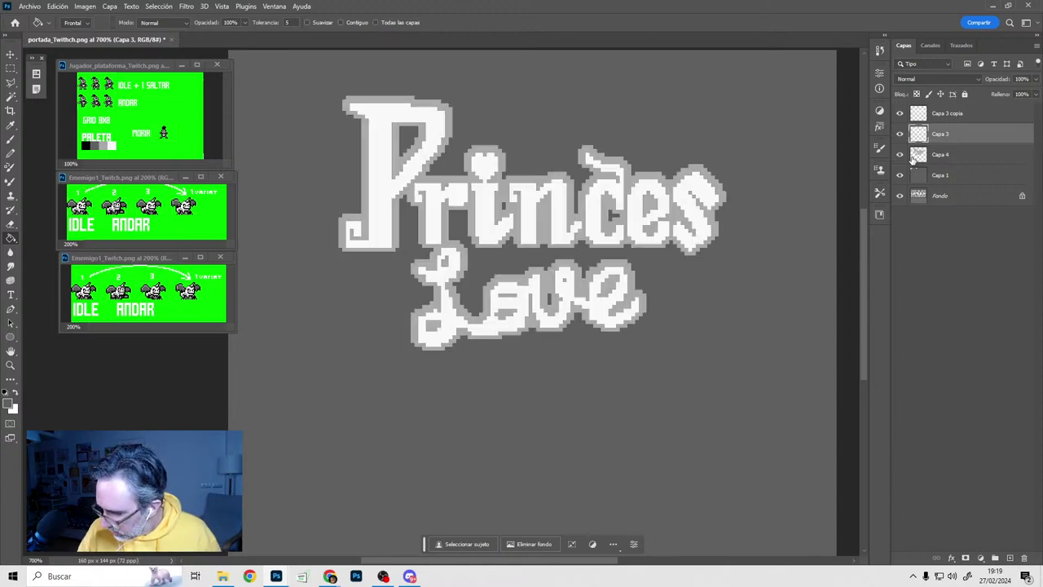
Hide the light grey outline layer and the shifted lettering copy, keeping the original lettering layer shown
click(901, 154)
click(899, 135)
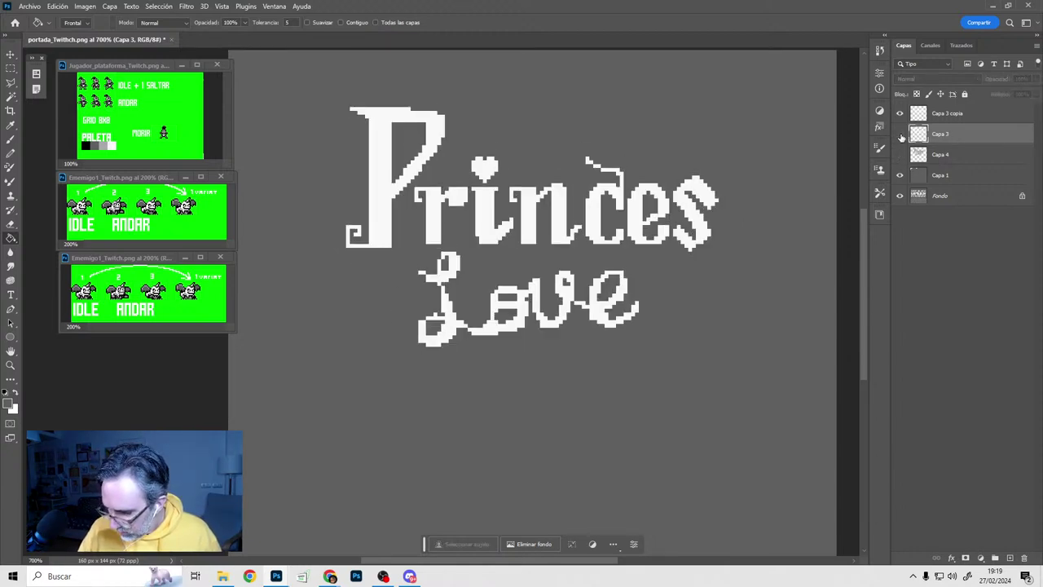
click(900, 135)
click(900, 114)
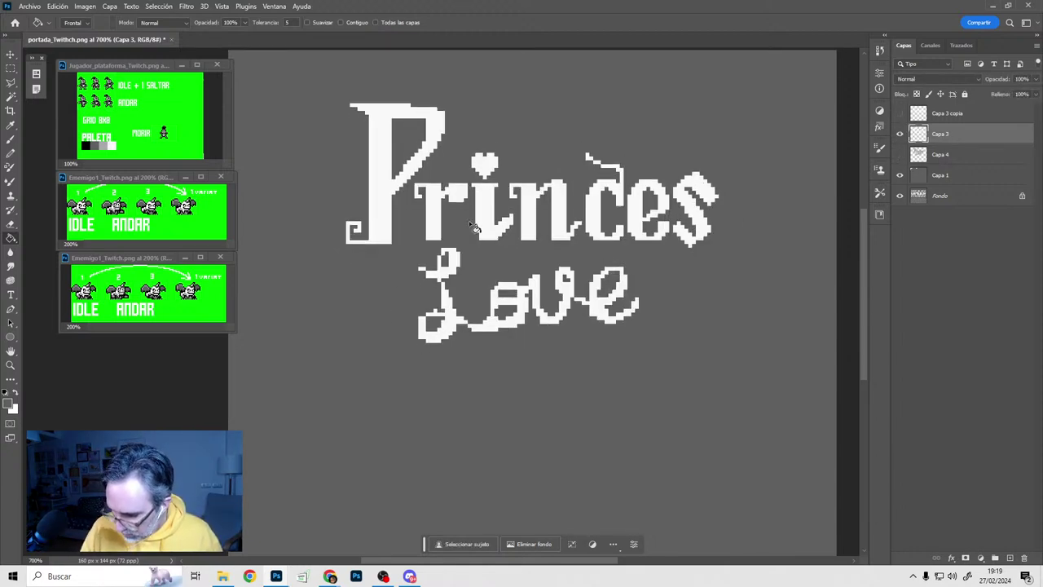
Fill the original lettering on Capa 3 with the dark grey and show the outline layer and the white lettering copy again
click(383, 206)
click(900, 154)
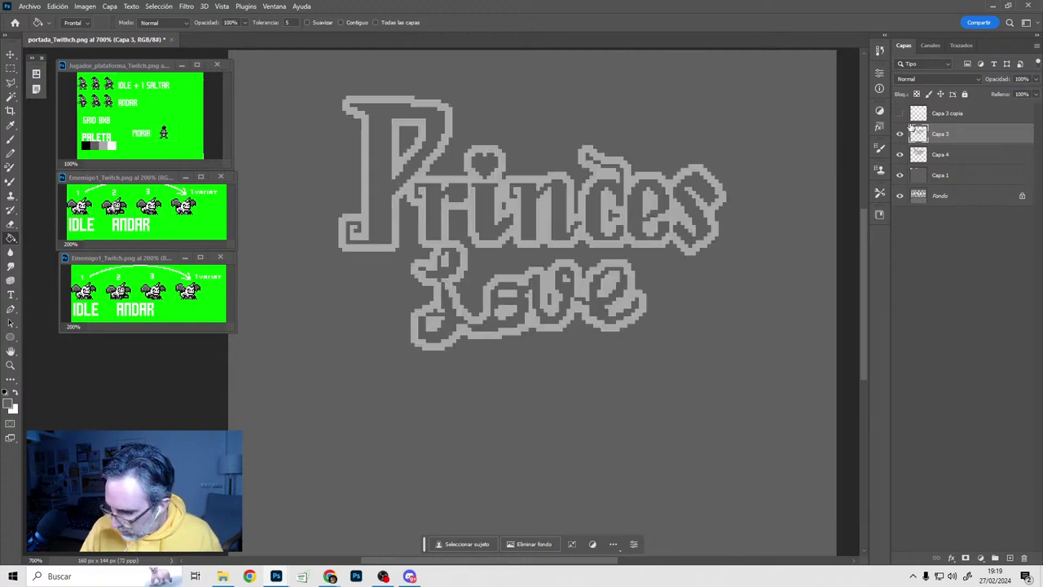
click(900, 114)
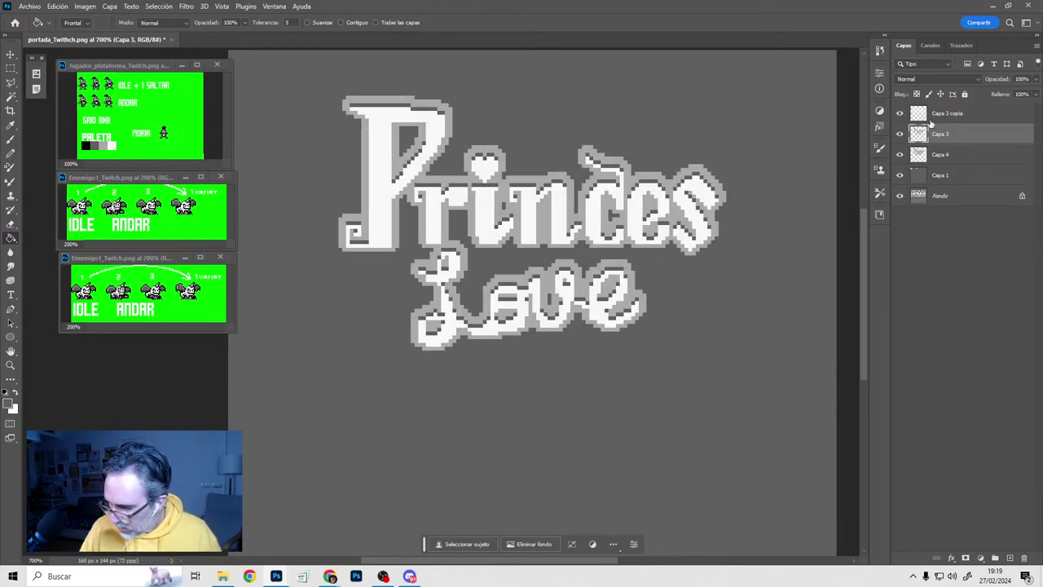
Shift the white lettering copy upward so that the dark grey lettering forms a shadow along its lower edges
drag(955, 122, 956, 118)
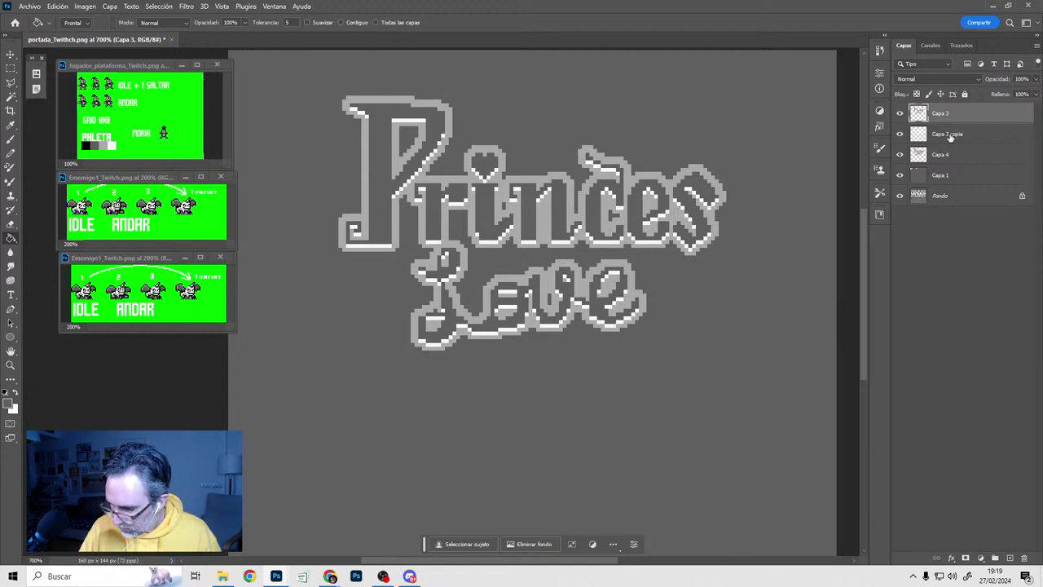
drag(949, 139, 948, 137)
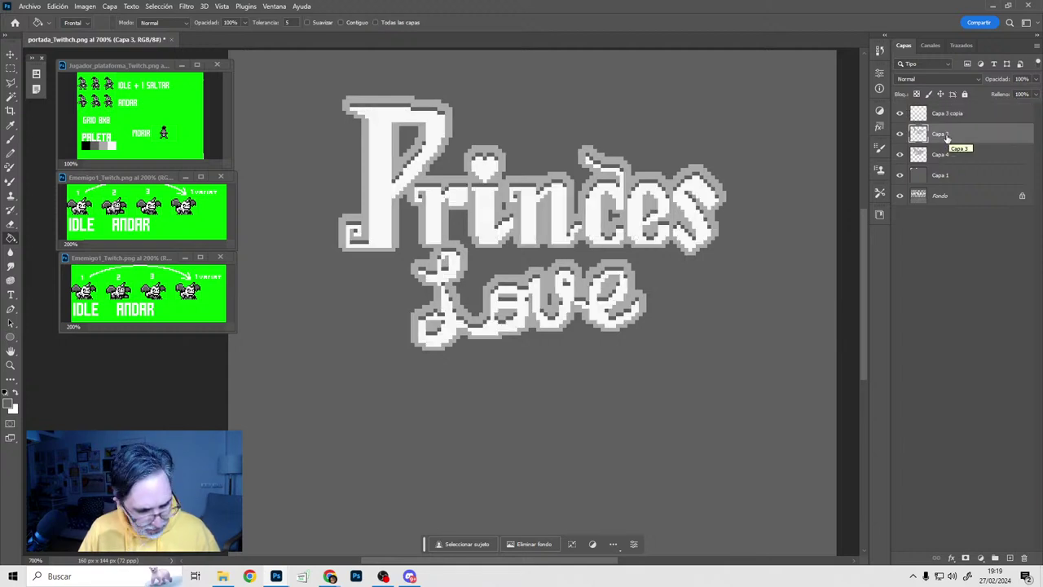
key(v)
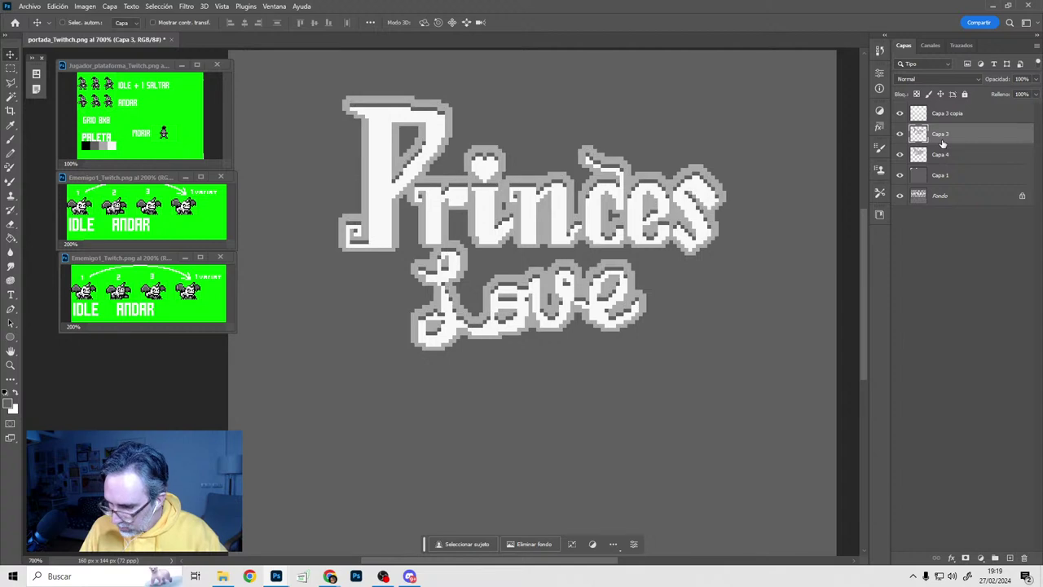
click(949, 119)
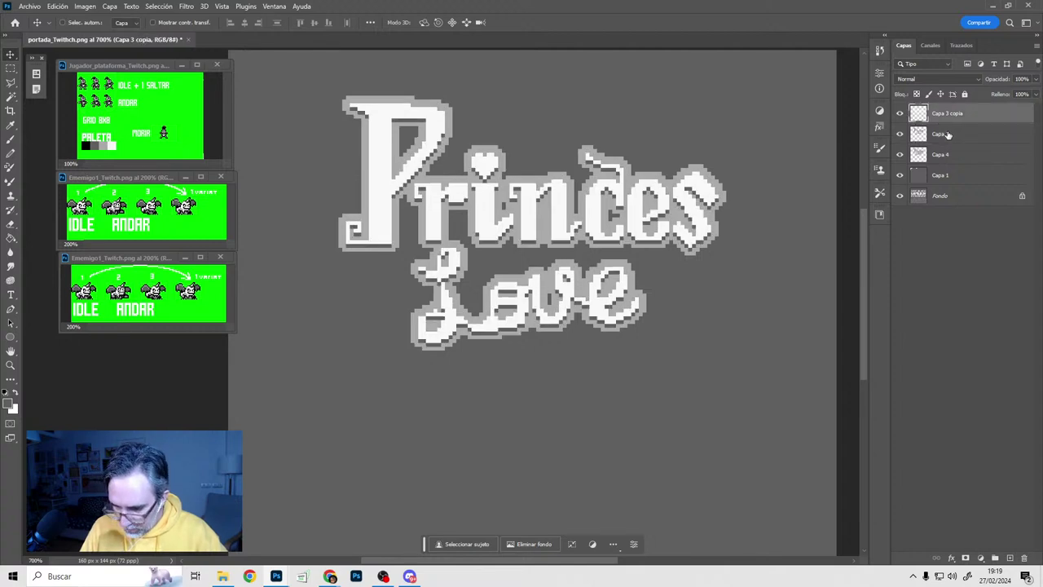
click(947, 135)
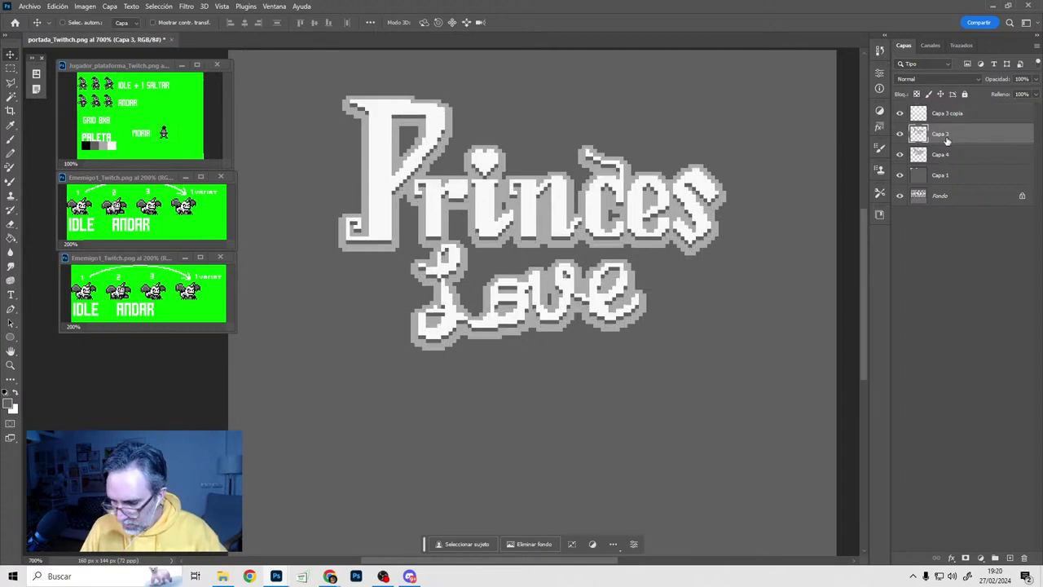
Group the lettering, shadow and outline layers and move the whole title slightly down
key(ctrl+minus)
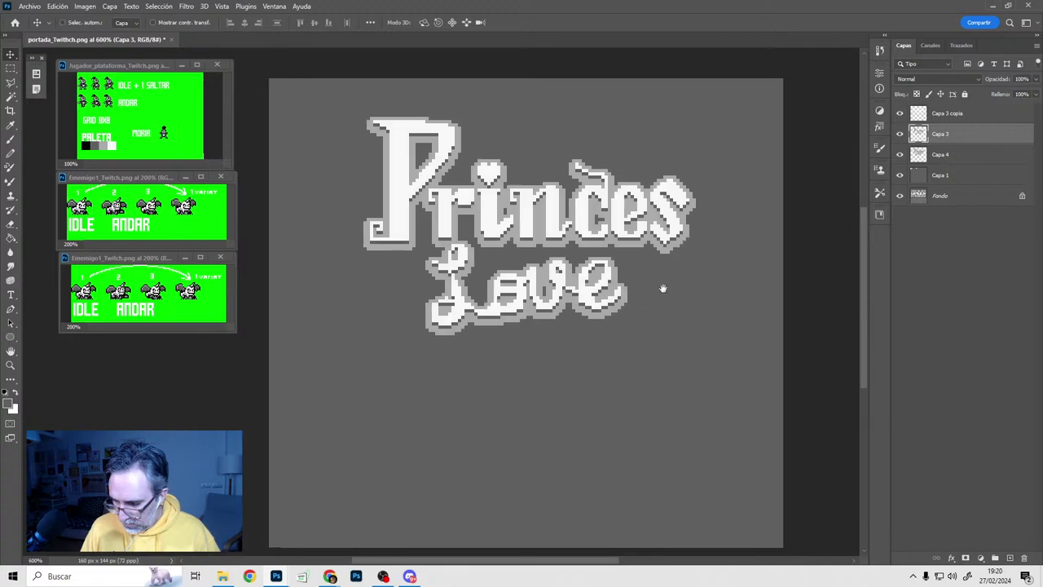
shift+click(954, 155)
key(ctrl+g)
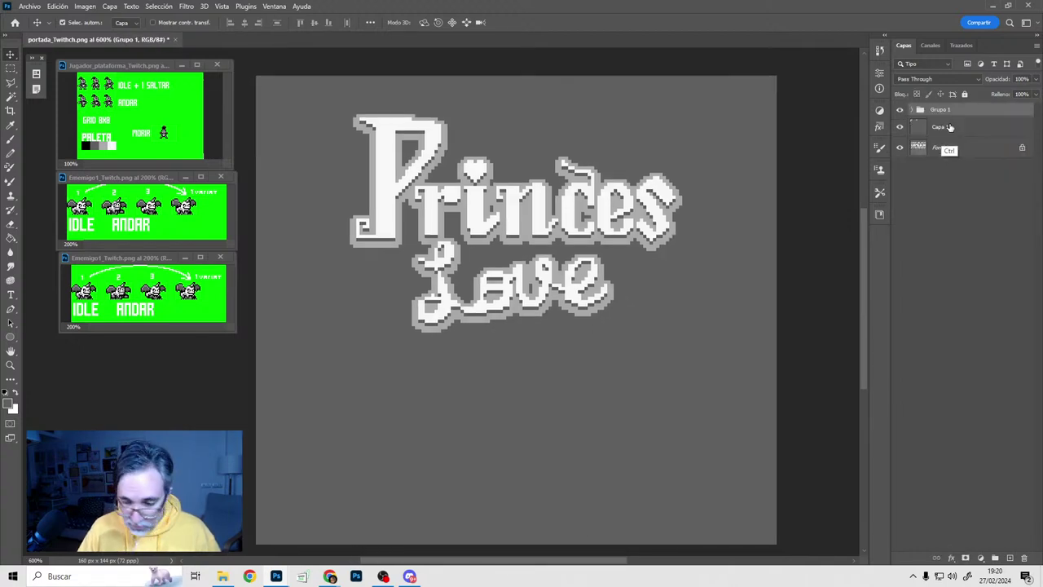
mouse_move(625, 238)
mouse_down()
mouse_move(634, 248)
mouse_move(625, 244)
mouse_up()
Create a new layer below the title group and paint a black mountain silhouette with a large Pencil along the cover's lower part
key(b)
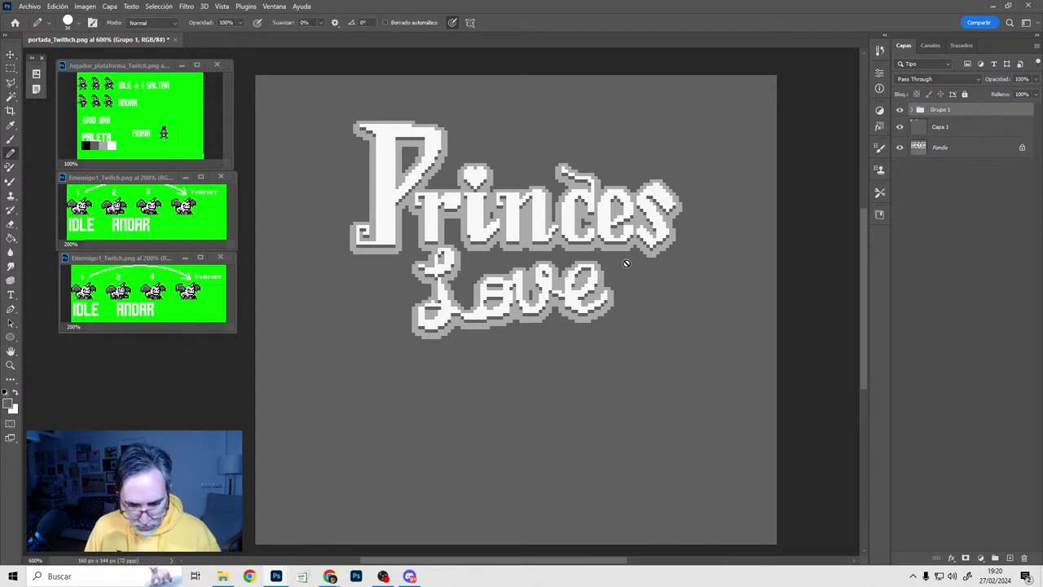
key(d)
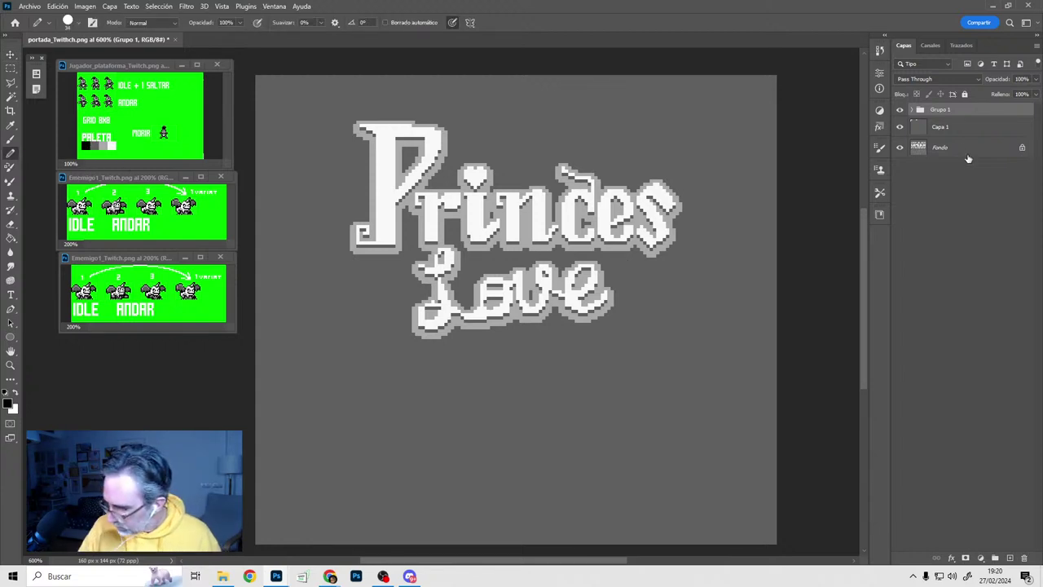
click(967, 128)
click(1010, 558)
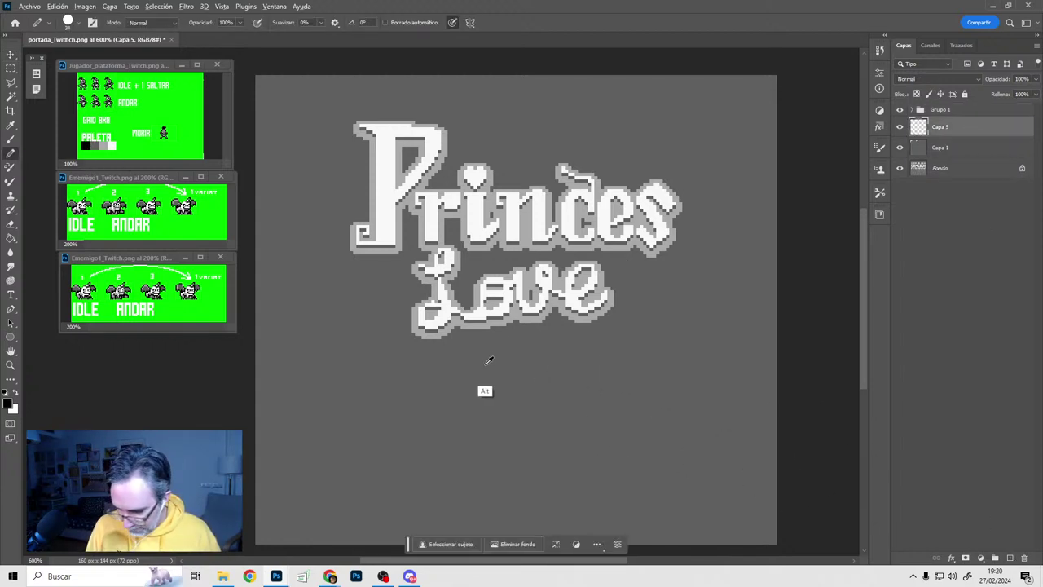
alt+right_drag(486, 364, 408, 378)
mouse_move(310, 292)
mouse_down()
mouse_move(275, 350)
mouse_move(319, 298)
mouse_move(341, 310)
mouse_move(421, 438)
mouse_move(475, 473)
mouse_move(565, 514)
mouse_move(701, 522)
mouse_move(726, 545)
mouse_move(346, 546)
mouse_move(302, 505)
mouse_move(299, 426)
mouse_move(325, 308)
mouse_move(312, 546)
mouse_move(268, 538)
mouse_move(265, 486)
mouse_up()
Reduce the Pencil size and add jagged black rock peaks to both slopes of the mountain
ctrl+click(329, 329)
drag(332, 329, 494, 377)
alt+click(514, 341)
ctrl+click(505, 351)
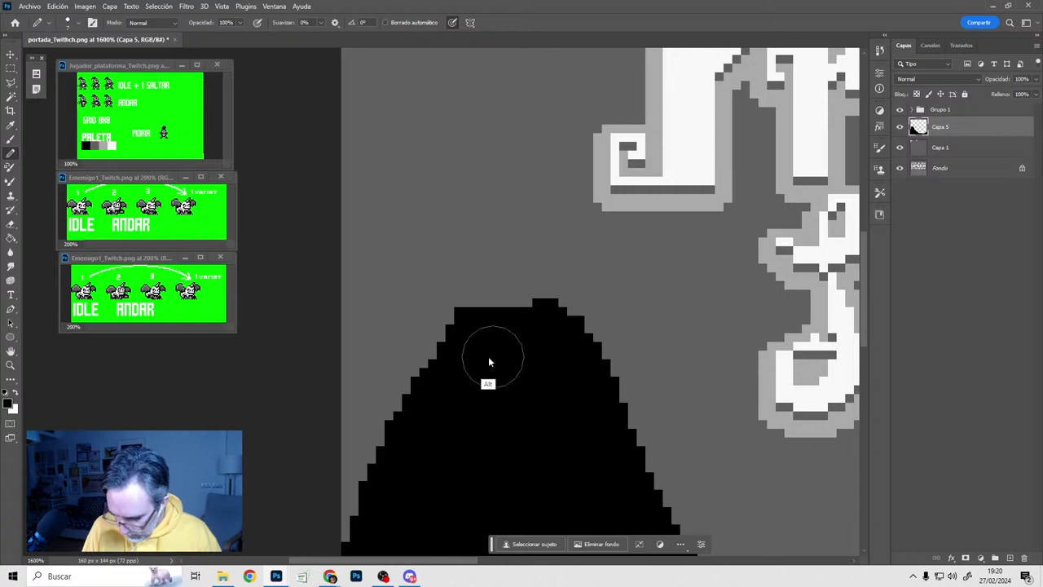
mouse_move(393, 355)
mouse_down()
mouse_move(365, 487)
mouse_move(397, 389)
mouse_up()
mouse_move(647, 465)
mouse_down()
mouse_move(661, 442)
mouse_move(657, 452)
mouse_up()
Draw a solid black castle tower with a battlemented top on the mountain's summit
shift+click(493, 189)
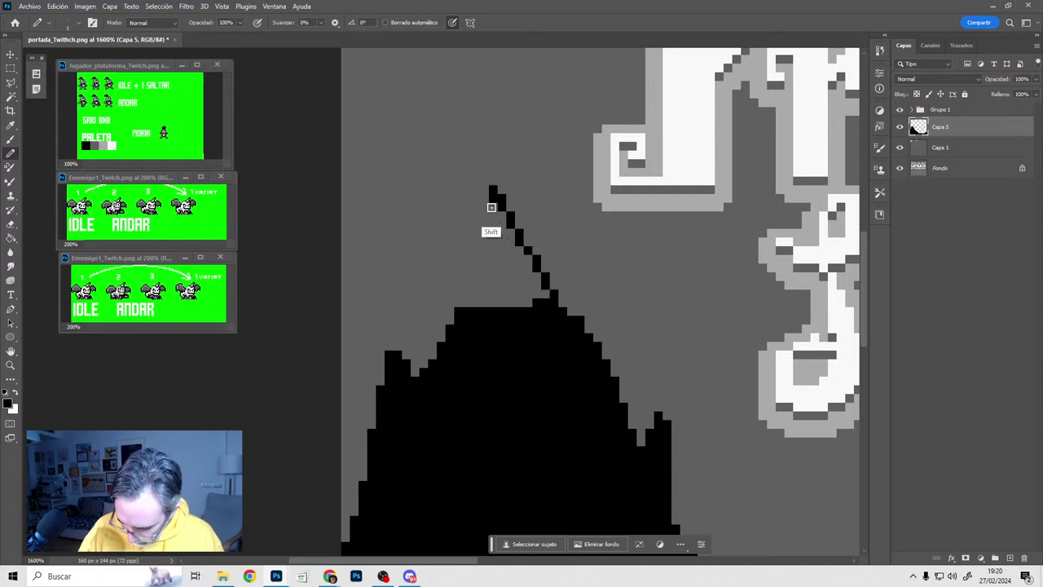
shift+click(495, 315)
drag(501, 192, 494, 173)
shift+click(521, 173)
shift+click(554, 174)
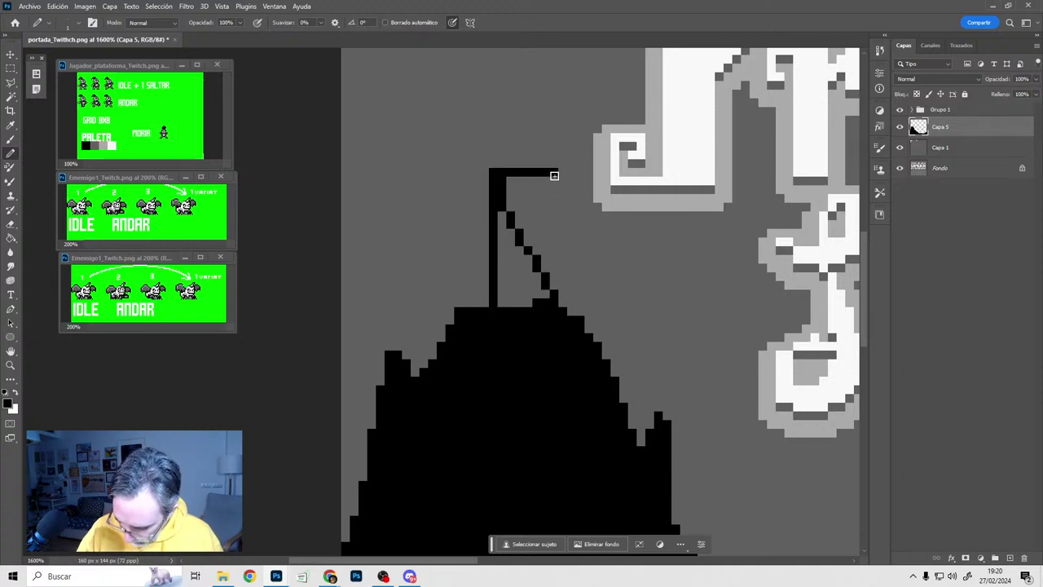
shift+click(555, 323)
mouse_move(546, 251)
mouse_down()
mouse_move(546, 214)
mouse_move(507, 312)
mouse_move(537, 191)
mouse_move(519, 206)
mouse_up()
mouse_move(476, 135)
mouse_down()
mouse_move(478, 160)
mouse_move(548, 165)
mouse_up()
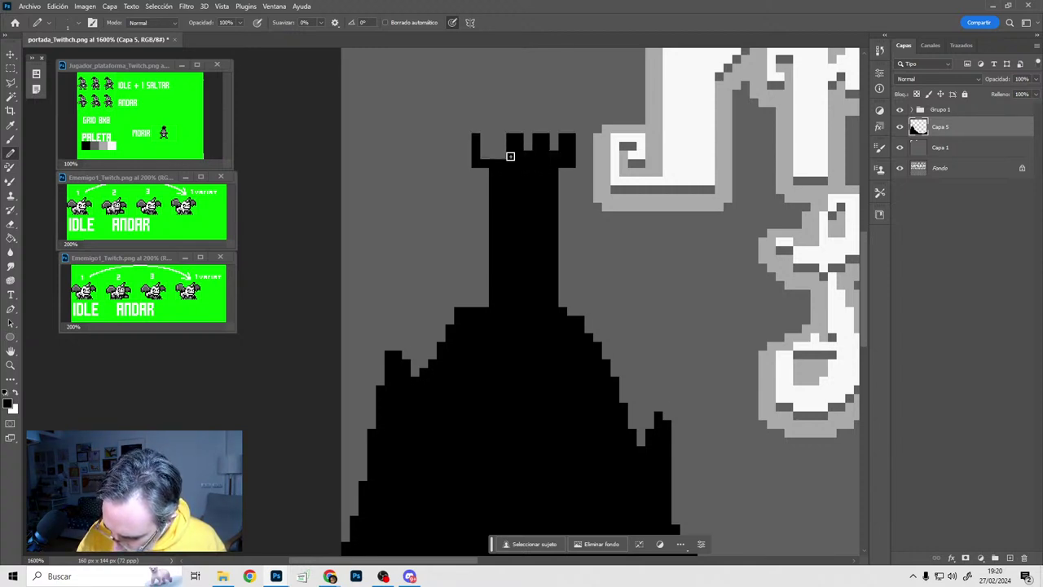
Narrow the tower by trimming its left edge with the background grey, and add a thin grey window slit below the battlements
alt+click(478, 184)
mouse_move(476, 132)
mouse_down()
mouse_move(475, 175)
mouse_move(493, 193)
mouse_up()
alt+click(505, 166)
alt+click(486, 176)
shift+click(493, 298)
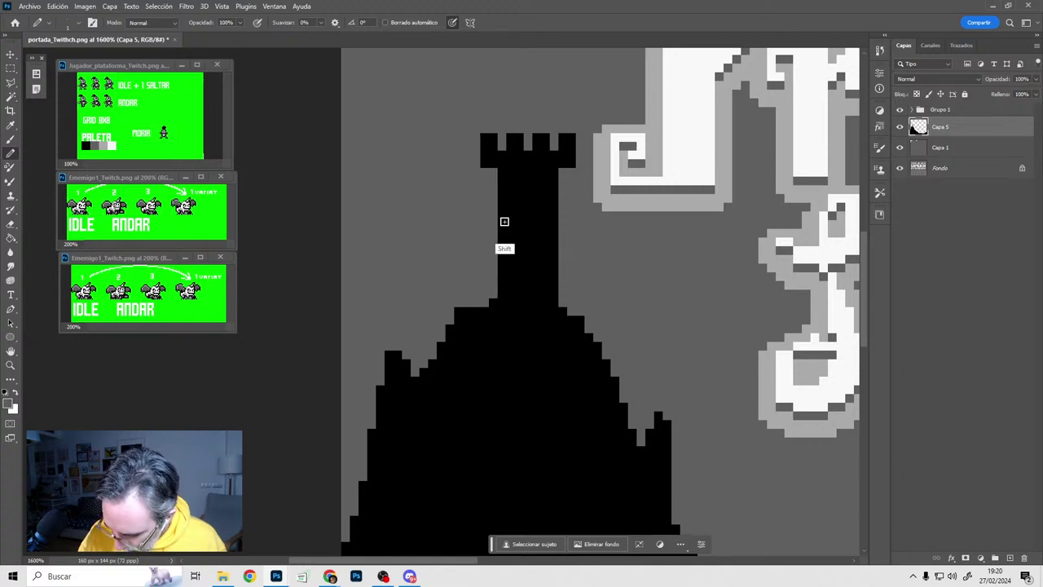
key(x)
key(x)
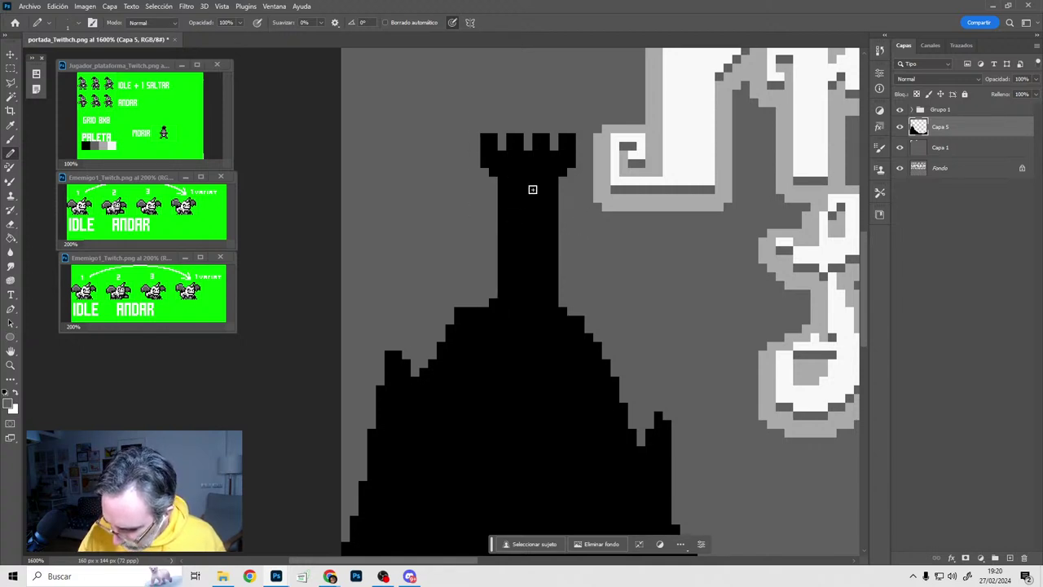
drag(582, 267, 560, 238)
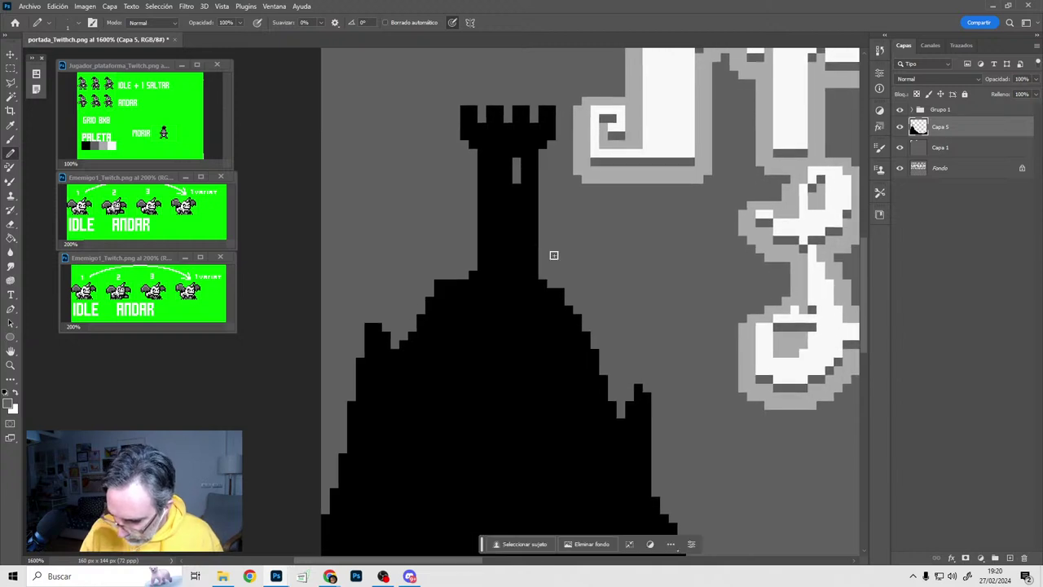
Draw thin black spikes rising from the summit on both sides of the tower
drag(455, 239, 455, 279)
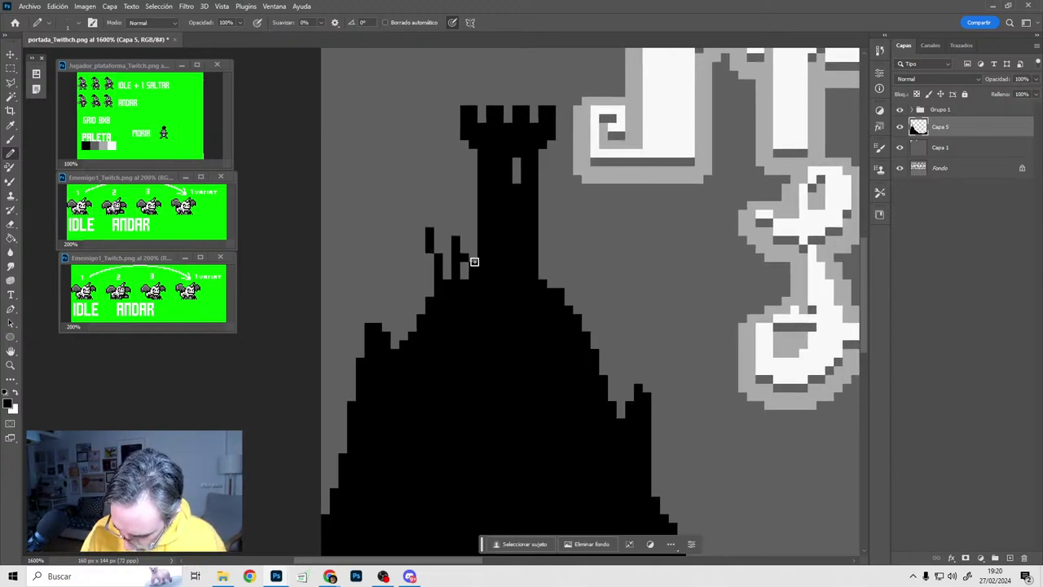
drag(560, 220, 559, 287)
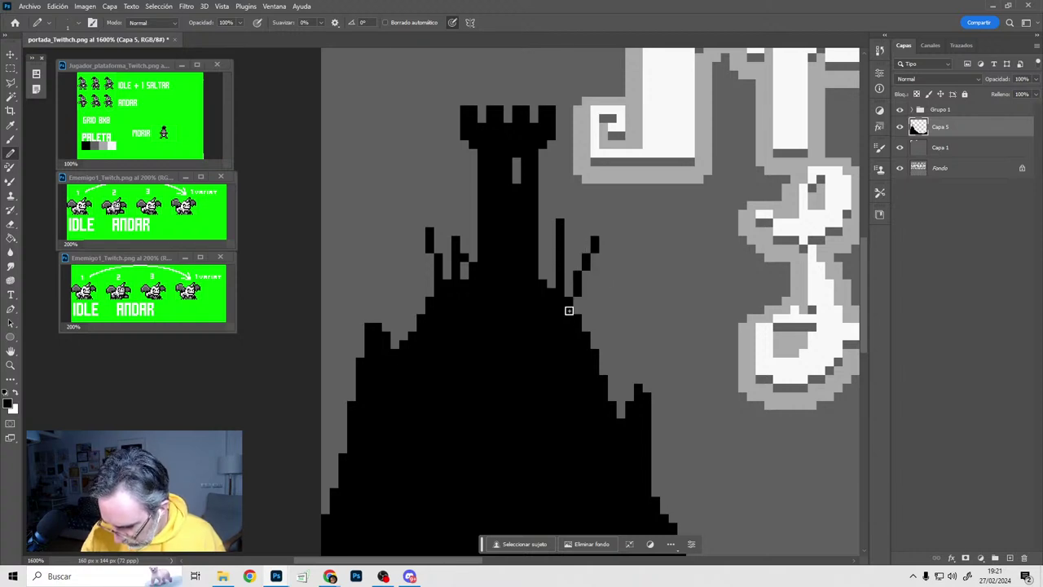
Select the Capa 1 background layer, sample the title outline's light grey and try it around the tower's battlements
drag(547, 189, 508, 316)
drag(485, 163, 448, 243)
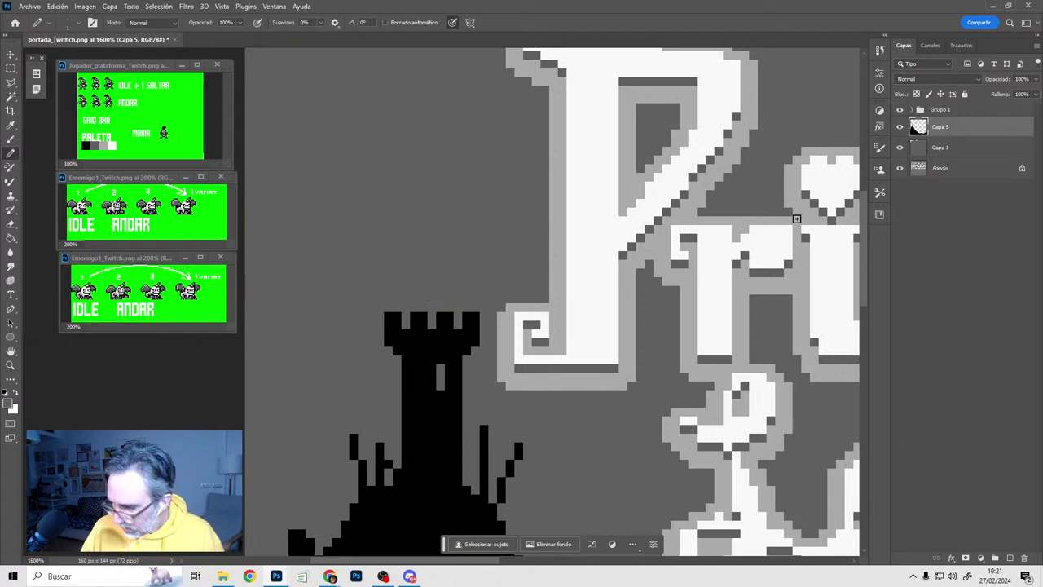
click(940, 149)
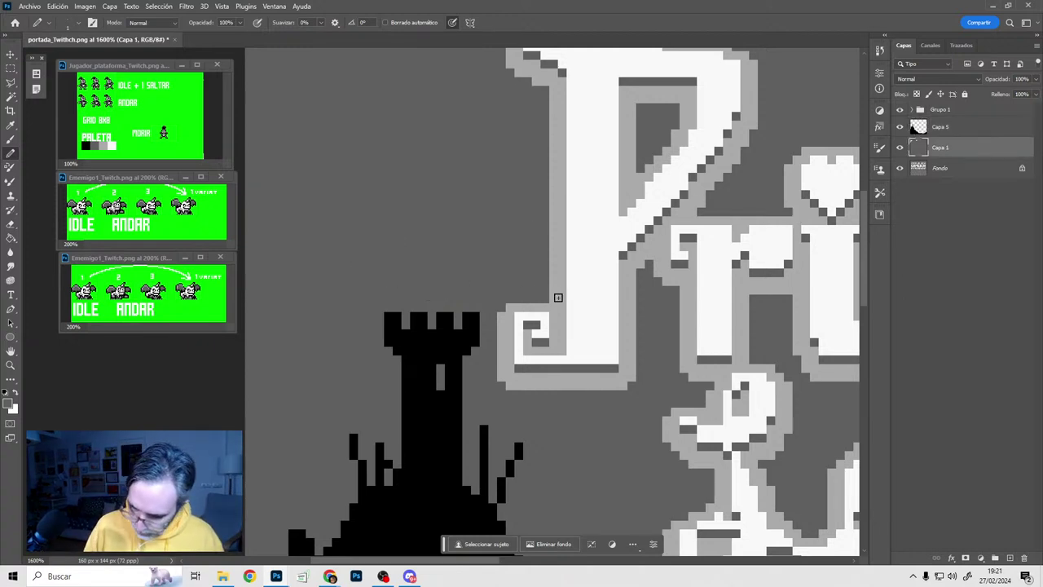
click(446, 368)
key(ctrl+z)
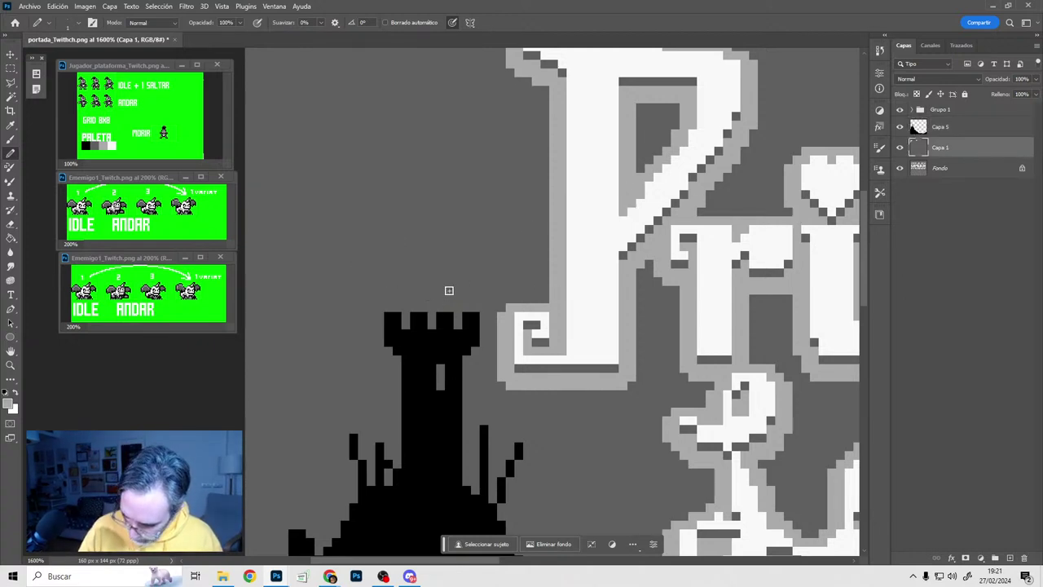
alt+click(631, 153)
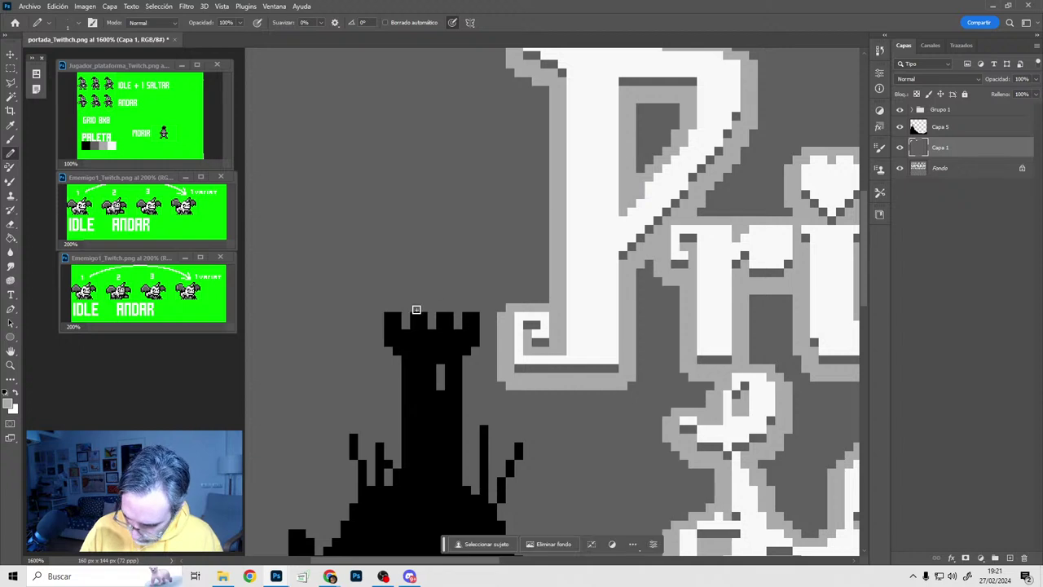
click(417, 309)
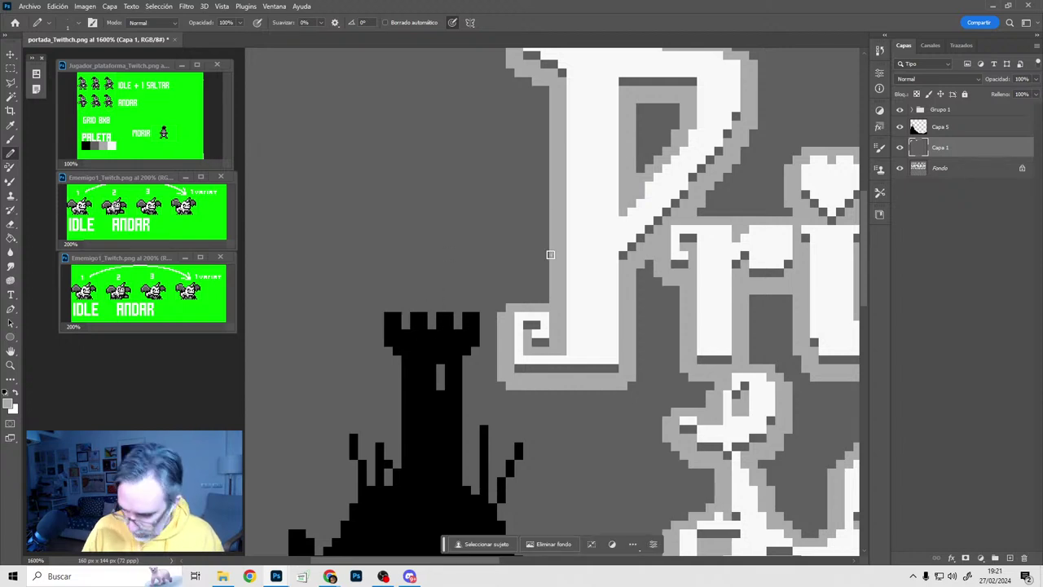
Draw a short black post on the mountain's right slope and a thick horizontal bridge deck running right from its base
alt+click(602, 323)
alt+click(602, 324)
alt+click(602, 324)
drag(658, 373, 526, 201)
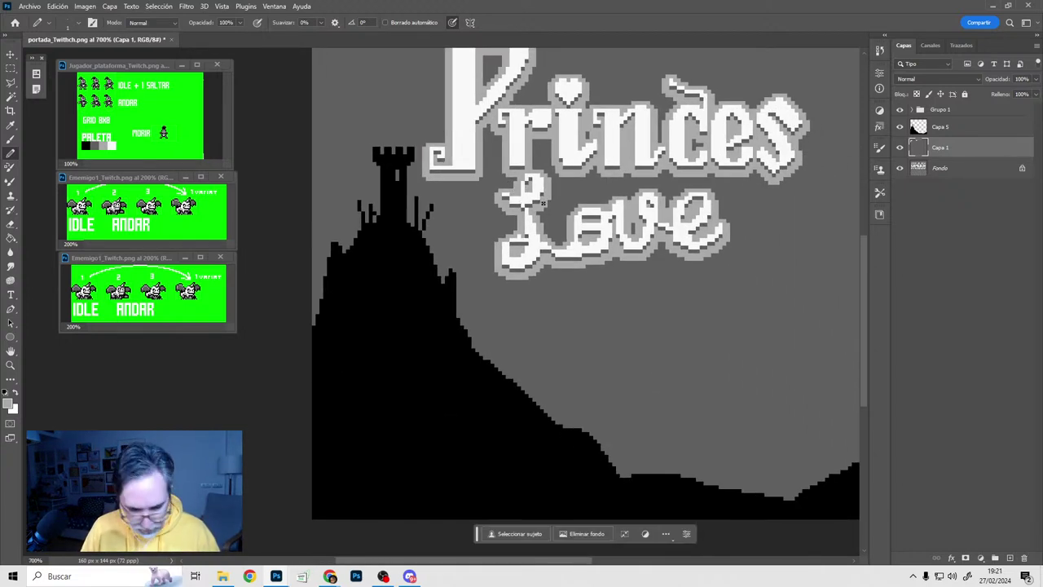
alt+scroll(530, 442, up, 1)
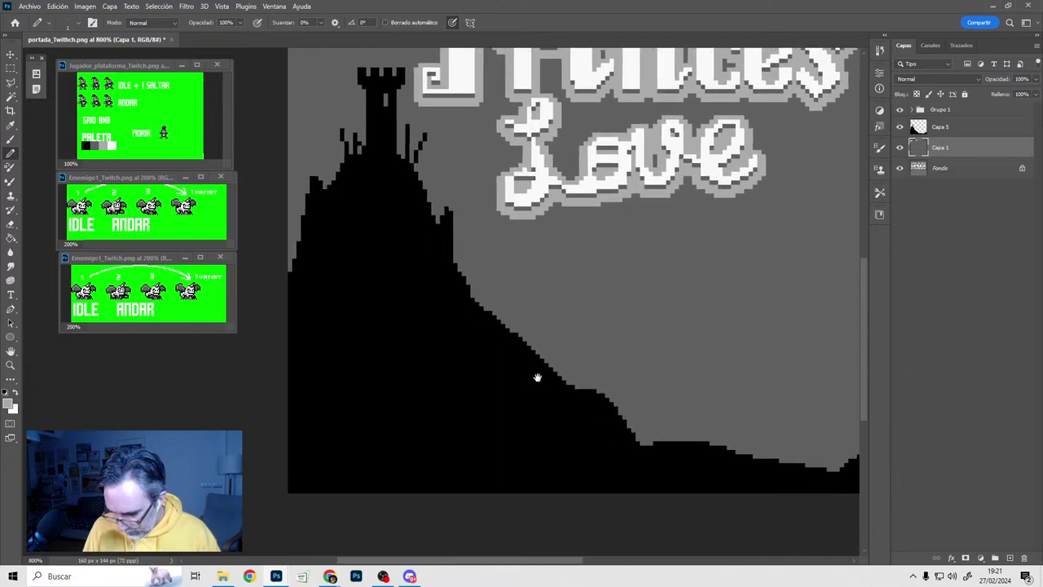
drag(505, 303, 505, 328)
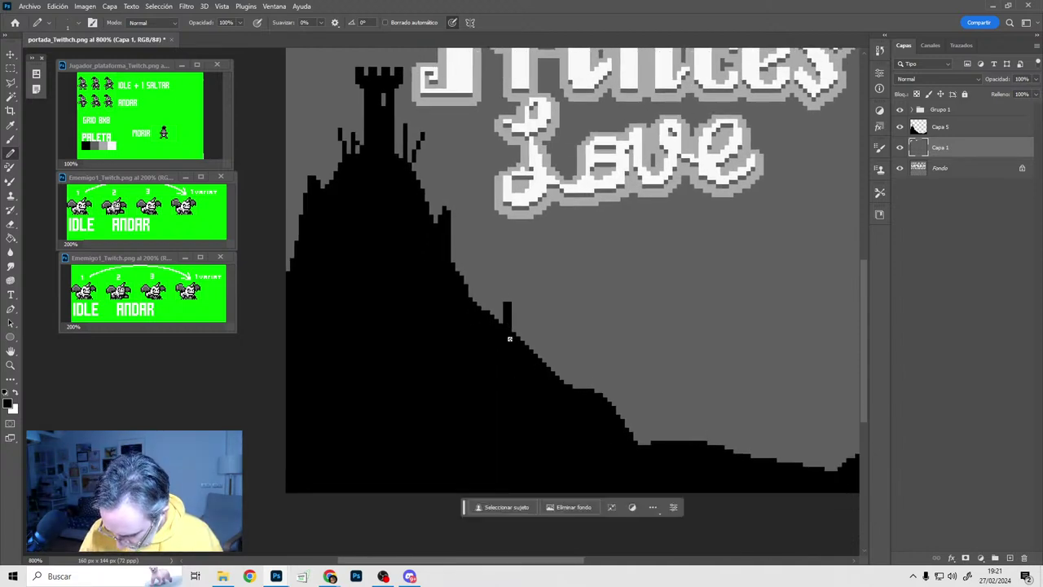
alt+scroll(589, 379, up, 2)
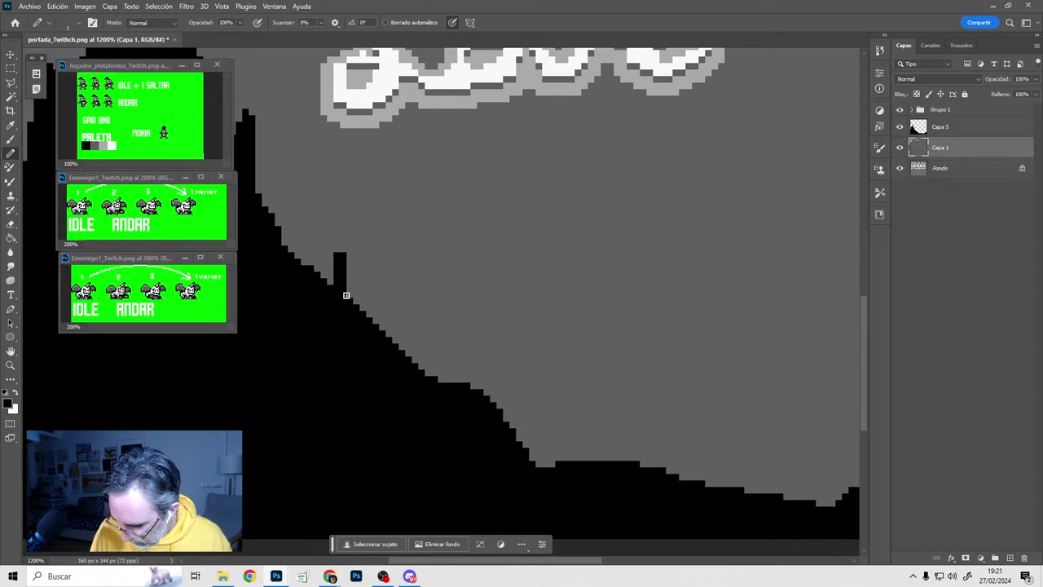
mouse_move(347, 294)
shift+mouse_down()
mouse_move(817, 310)
mouse_move(708, 292)
shift+mouse_up()
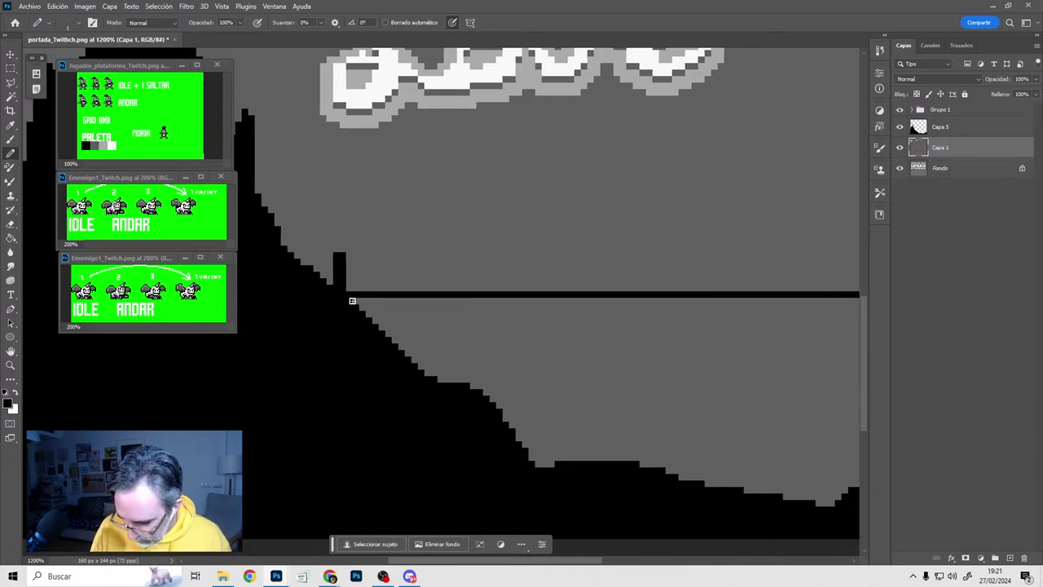
mouse_move(353, 301)
shift+mouse_down()
mouse_move(878, 325)
mouse_move(515, 308)
mouse_move(851, 303)
shift+mouse_up()
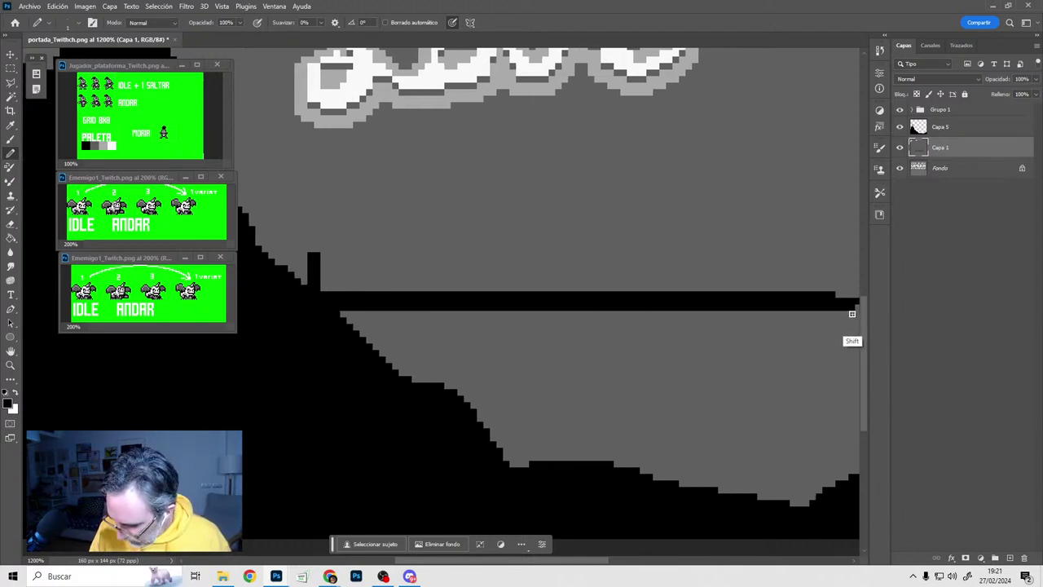
Draw a black arch curve beneath the bridge deck's left end, a pillar down to the ground, and the adjoining arch's starting curve
scroll(831, 299, up, 5)
ctrl+alt+click(602, 368)
ctrl+alt+click(602, 368)
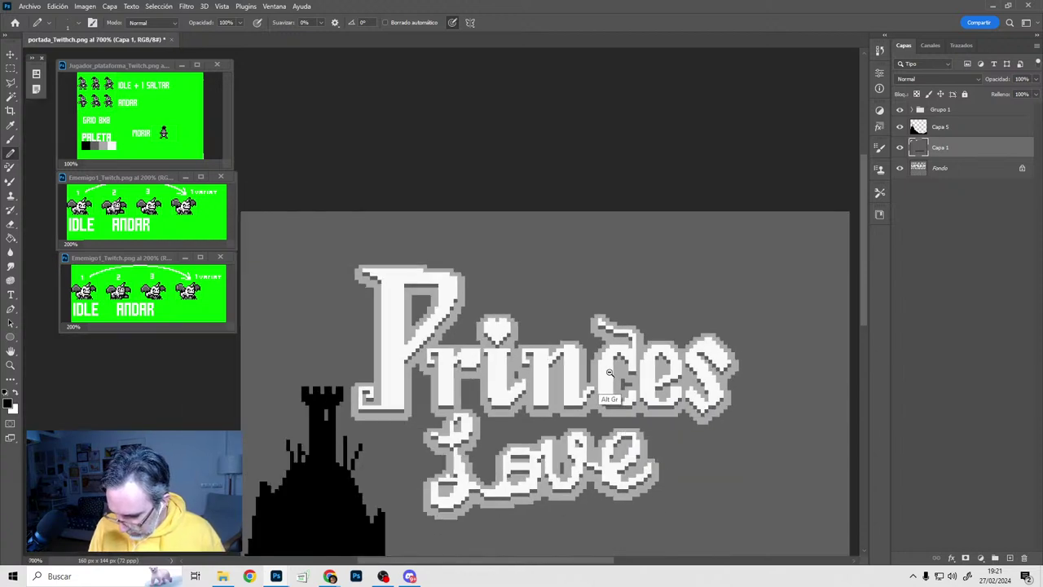
ctrl+alt+click(602, 368)
drag(606, 479, 592, 251)
ctrl+click(583, 335)
drag(557, 396, 548, 323)
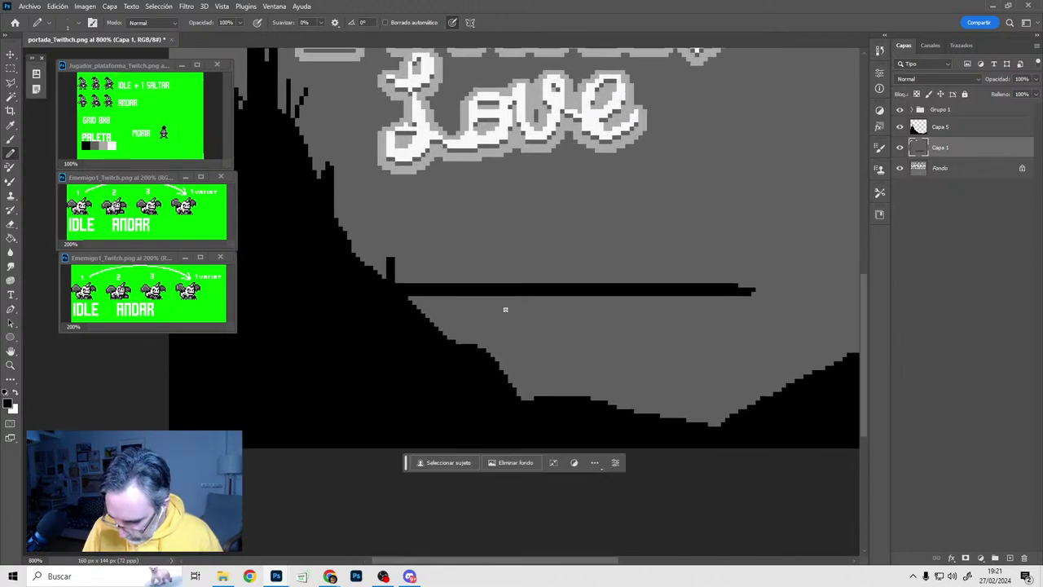
drag(488, 290, 442, 308)
alt+right_drag(419, 312, 417, 300)
alt+right_drag(504, 310, 492, 303)
click(435, 316)
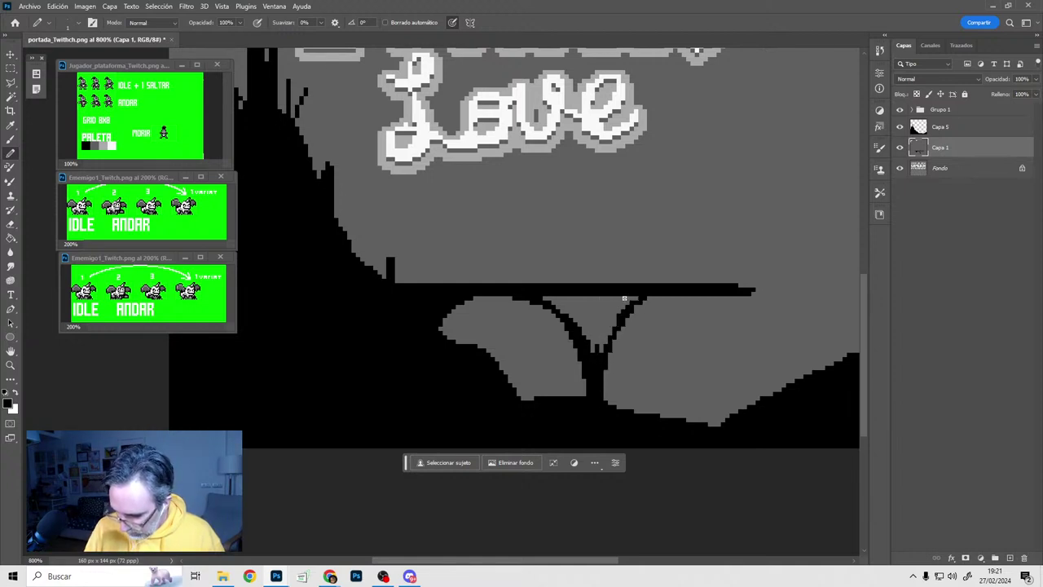
Fill the pillar's top in black, extend the deck to the canvas's right edge, and add a second pillar with two more arches
mouse_move(598, 333)
mouse_down()
mouse_move(542, 295)
mouse_move(596, 351)
mouse_move(613, 298)
mouse_up()
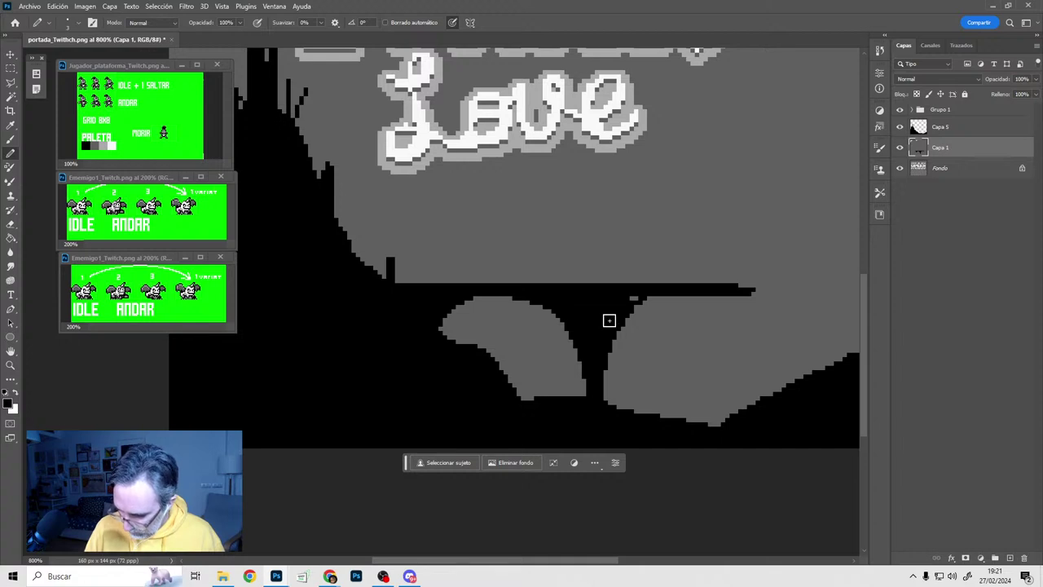
mouse_move(720, 297)
mouse_down()
mouse_move(610, 326)
mouse_move(721, 305)
mouse_move(750, 352)
mouse_move(757, 421)
mouse_move(782, 323)
mouse_move(728, 291)
mouse_move(742, 306)
mouse_move(758, 302)
mouse_move(645, 302)
mouse_up()
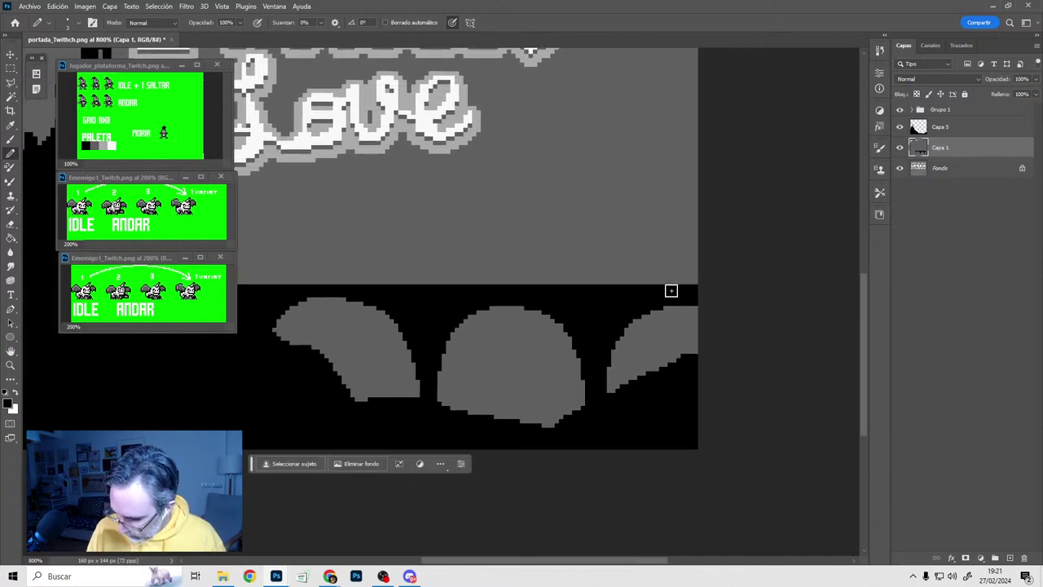
drag(646, 340, 779, 333)
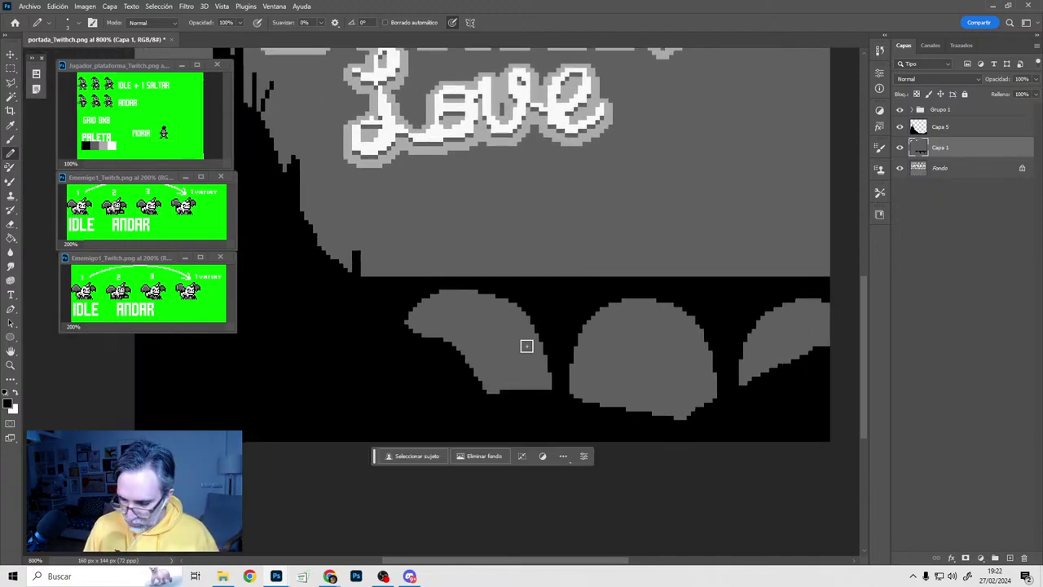
Sample the background grey, merge Capa 1 and Capa 5, and enlarge the left arch opening by painting its lower left in grey
alt+right_drag(498, 339, 509, 339)
alt+click(494, 339)
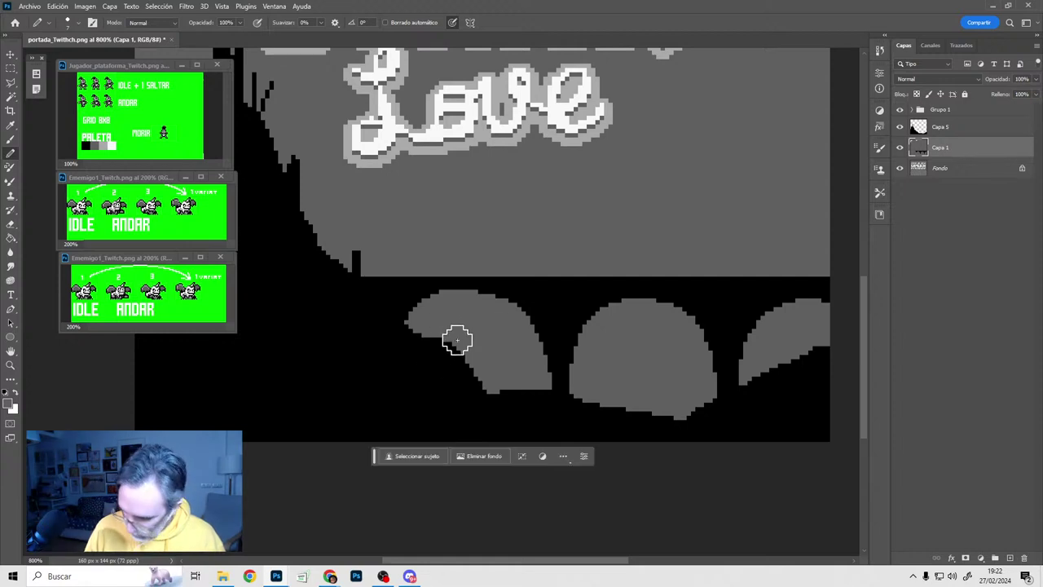
ctrl+click(938, 128)
key(ctrl+e)
mouse_move(457, 334)
mouse_down()
mouse_move(431, 345)
mouse_move(459, 363)
mouse_move(444, 367)
mouse_move(432, 323)
mouse_up()
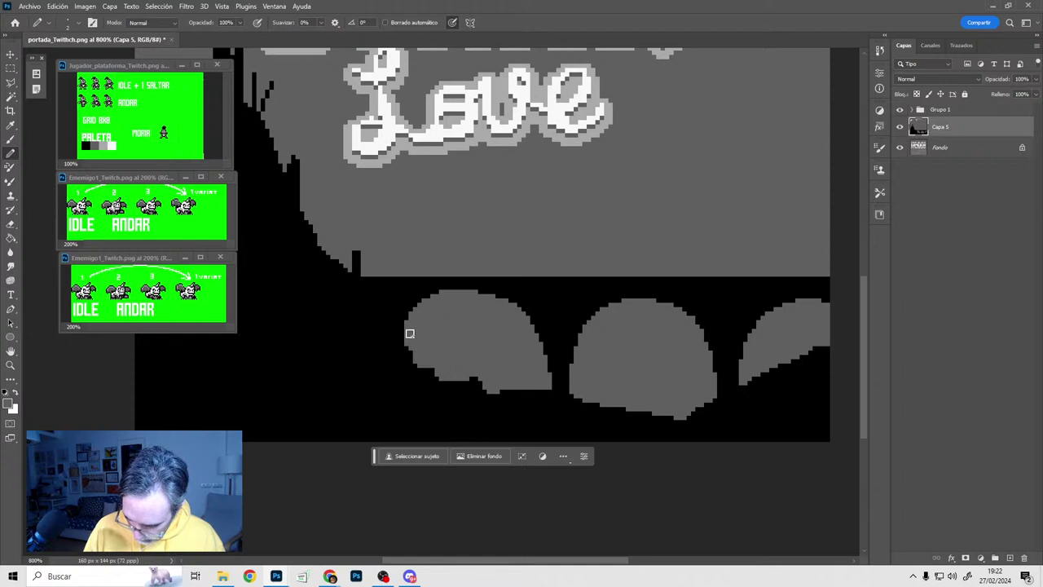
Paint black stumps inside the left arch, small posts along the deck, and a taller gateway with a grey slit at the mountain's base
key(x)
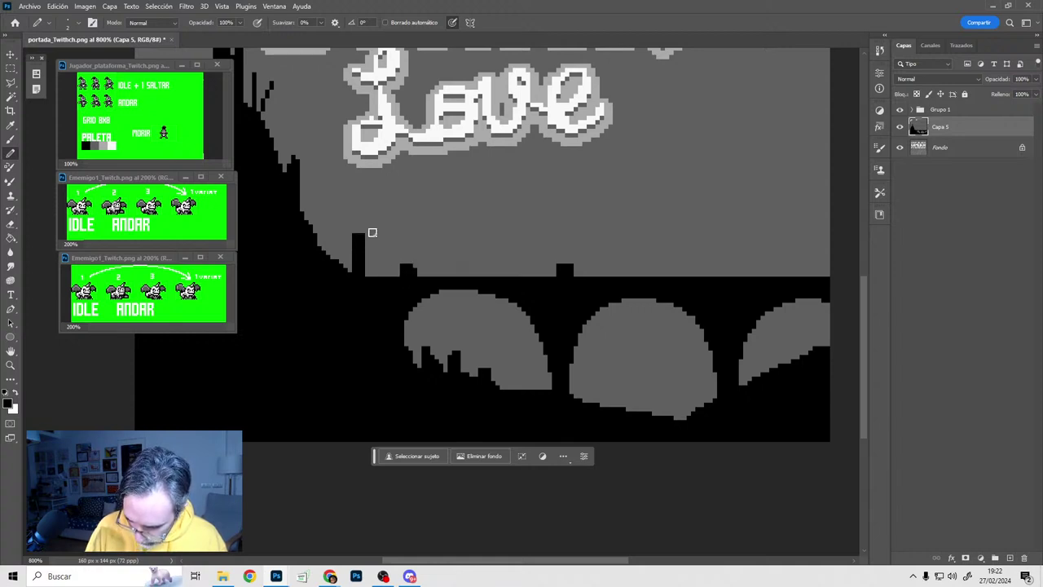
click(366, 240)
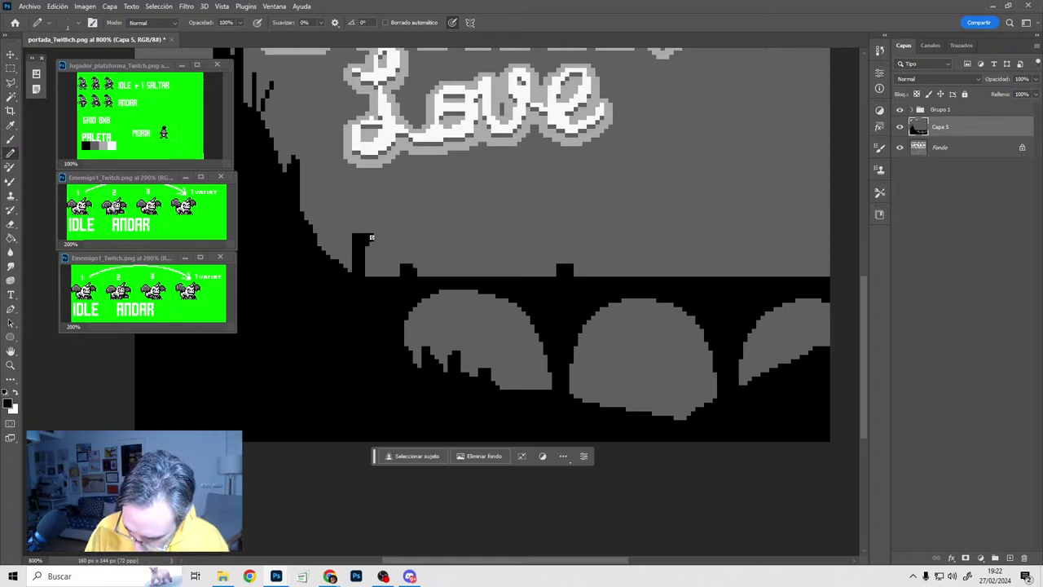
drag(372, 237, 372, 267)
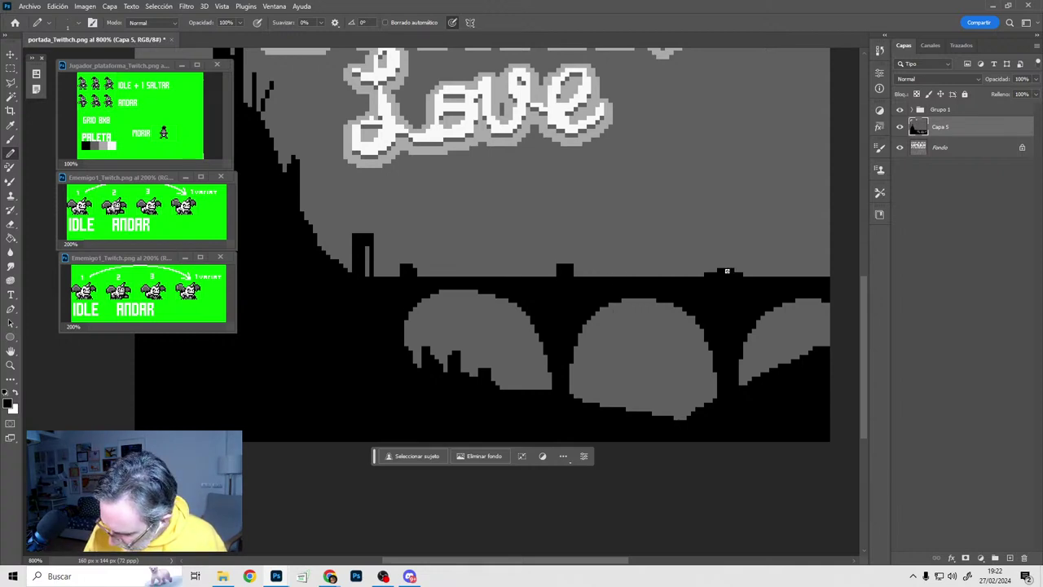
Straighten the vertical sides of both bridge pillars in black
alt+scroll(656, 368, up, 2)
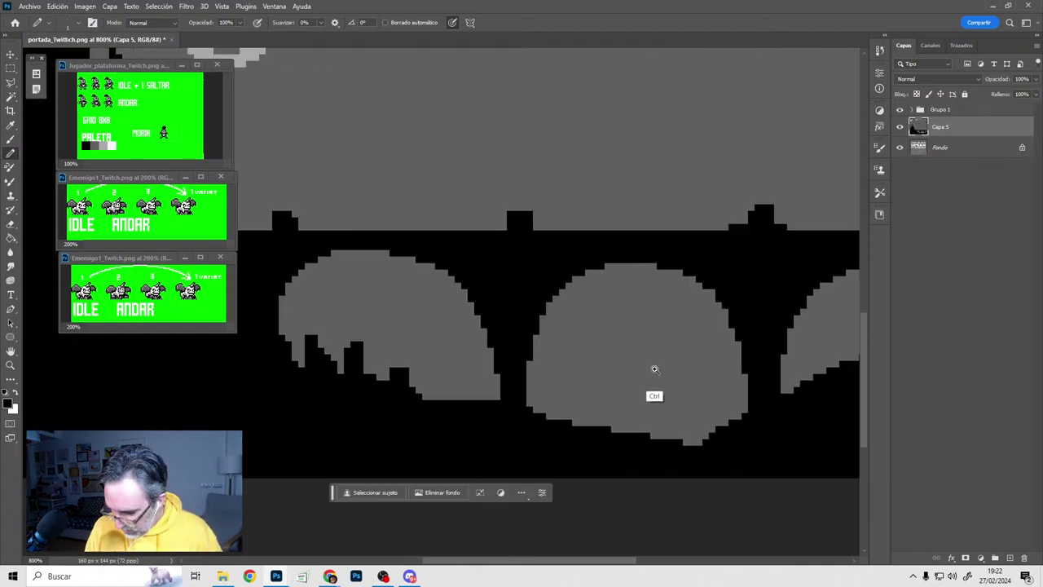
mouse_move(445, 334)
mouse_down()
mouse_move(445, 391)
mouse_move(486, 408)
mouse_up()
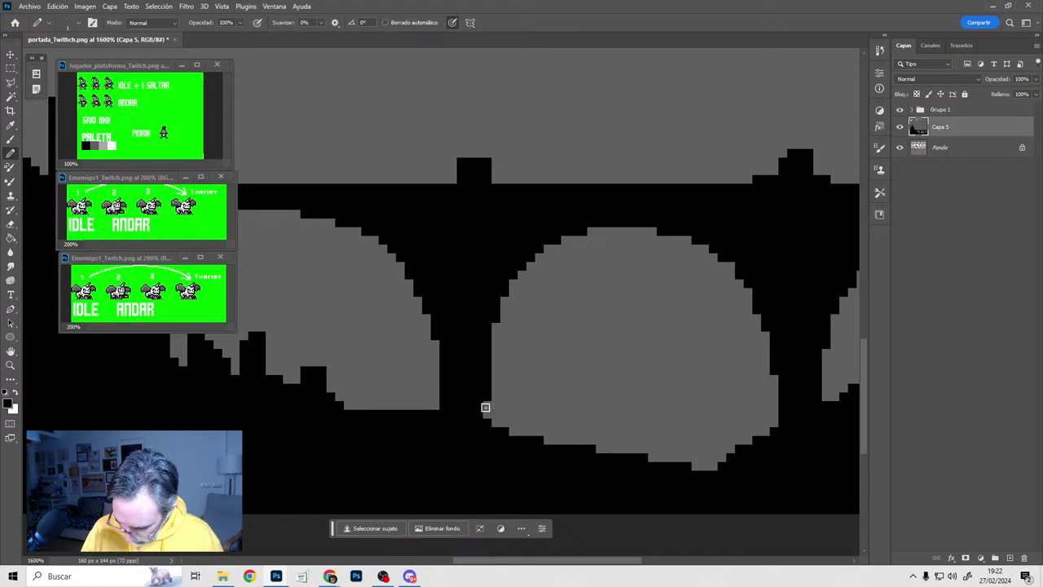
drag(437, 327, 442, 424)
drag(771, 339, 782, 409)
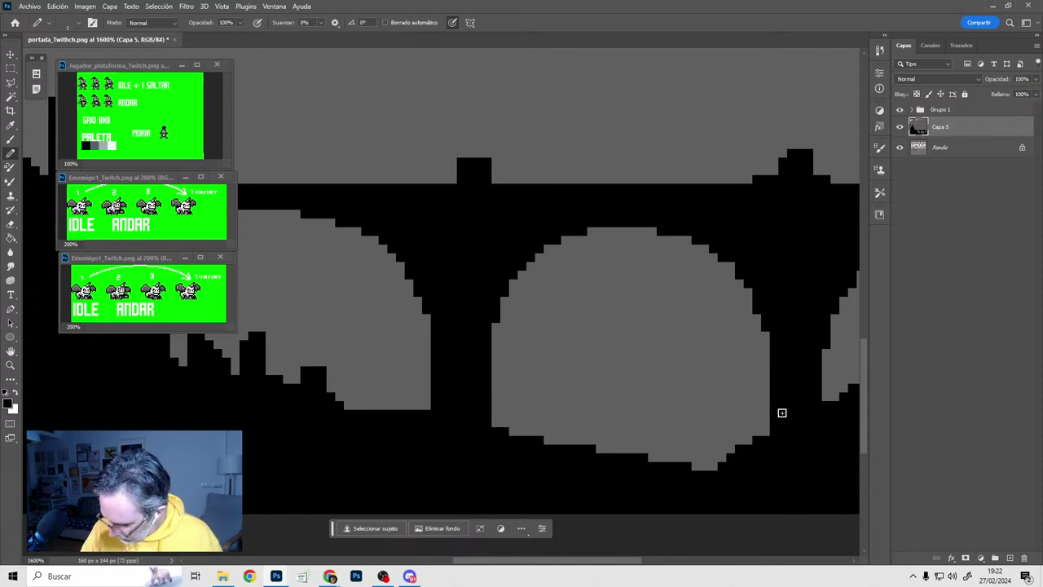
drag(820, 334, 825, 413)
scroll(650, 354, right, 3)
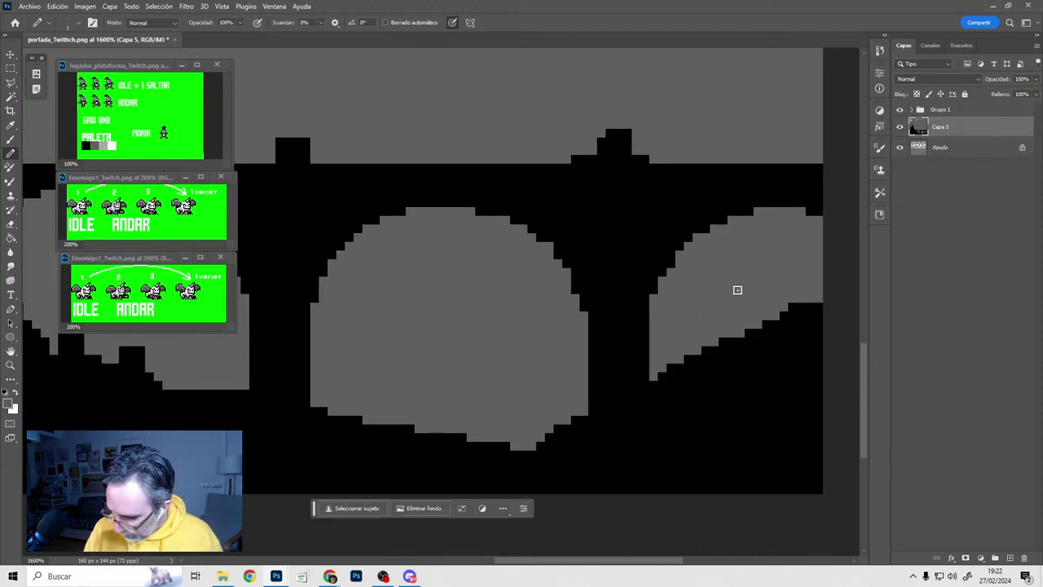
Try a thin vertical black line just inside the middle arch's left side
alt+click(325, 403)
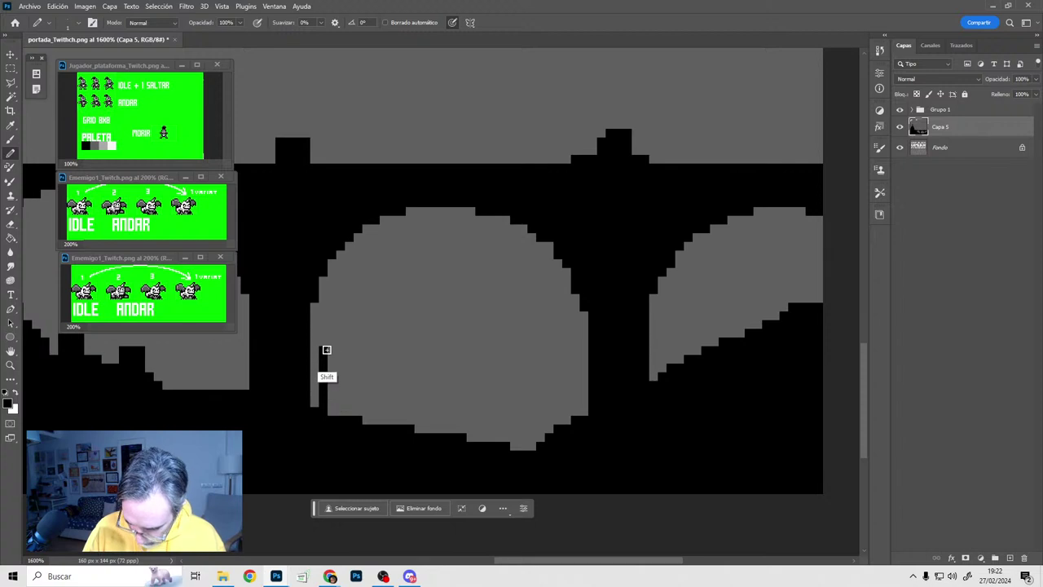
alt+scroll(494, 354, down, 3)
alt+scroll(582, 377, up, 8)
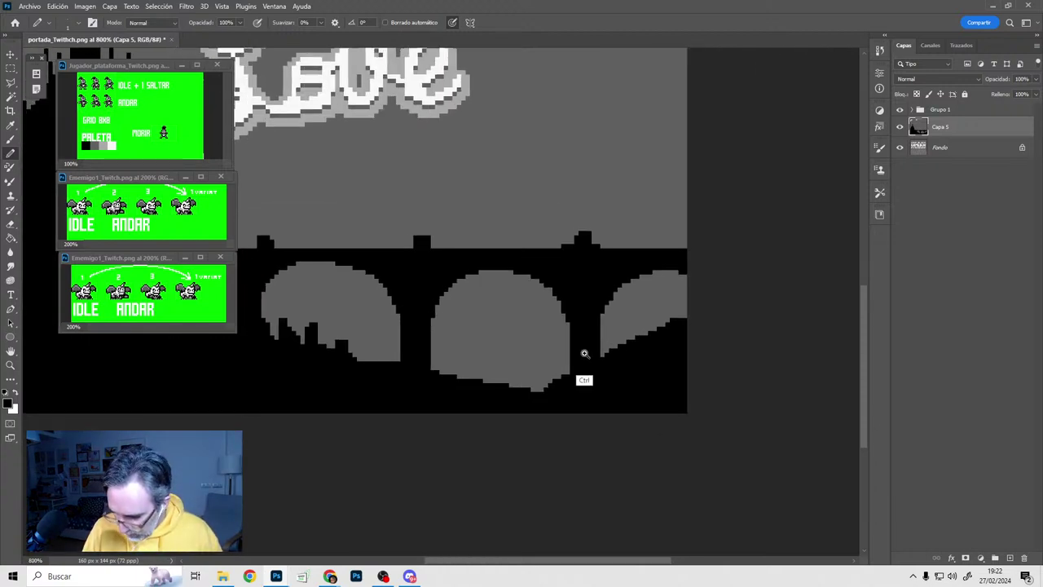
alt+scroll(603, 302, down, 6)
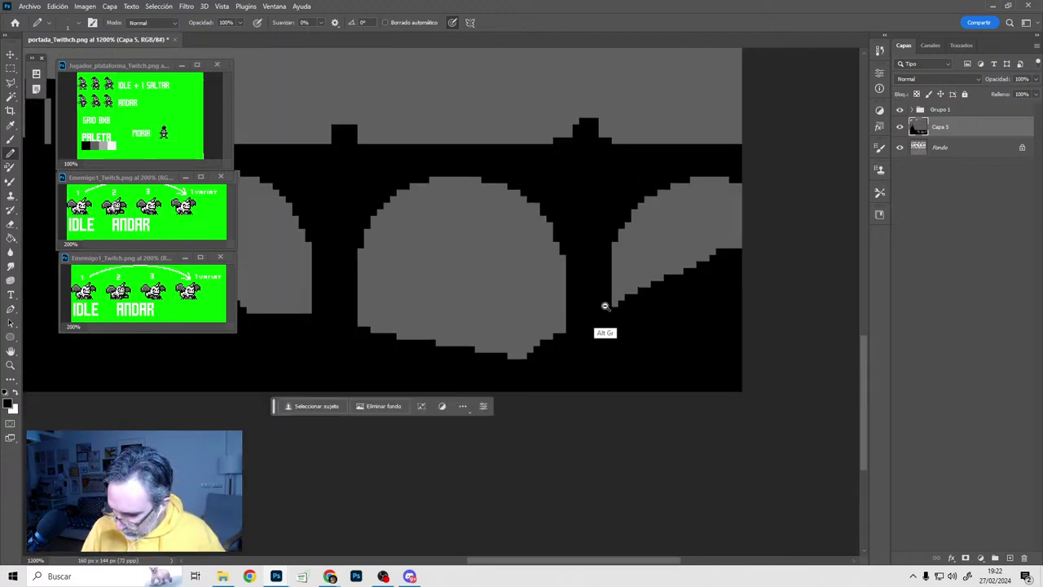
Draw a thin black inner line along the middle arch's right side, leaving a grey rim, and flatten the arch's top
drag(615, 349, 613, 347)
shift+drag(552, 310, 552, 431)
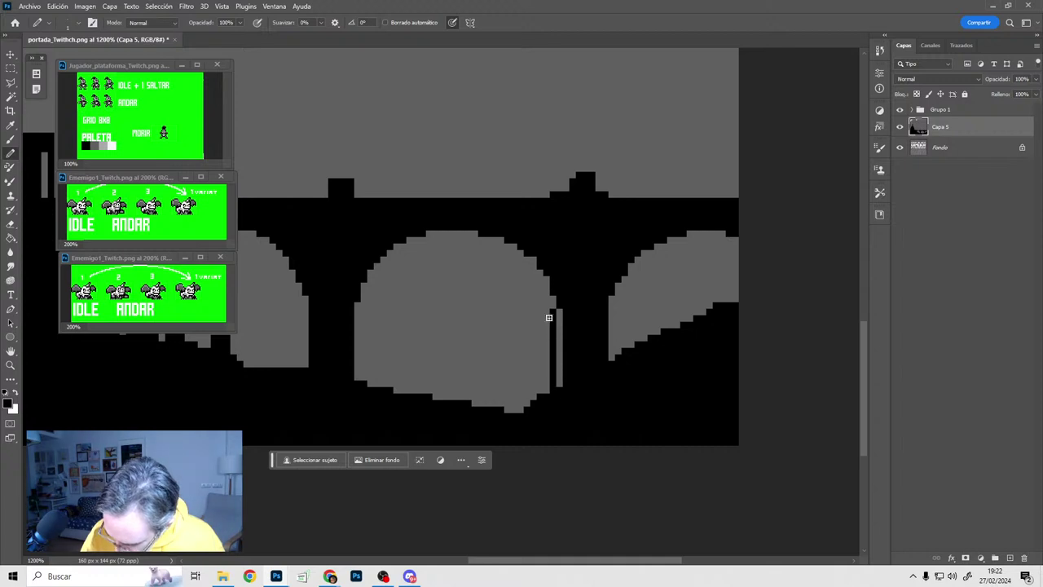
click(546, 302)
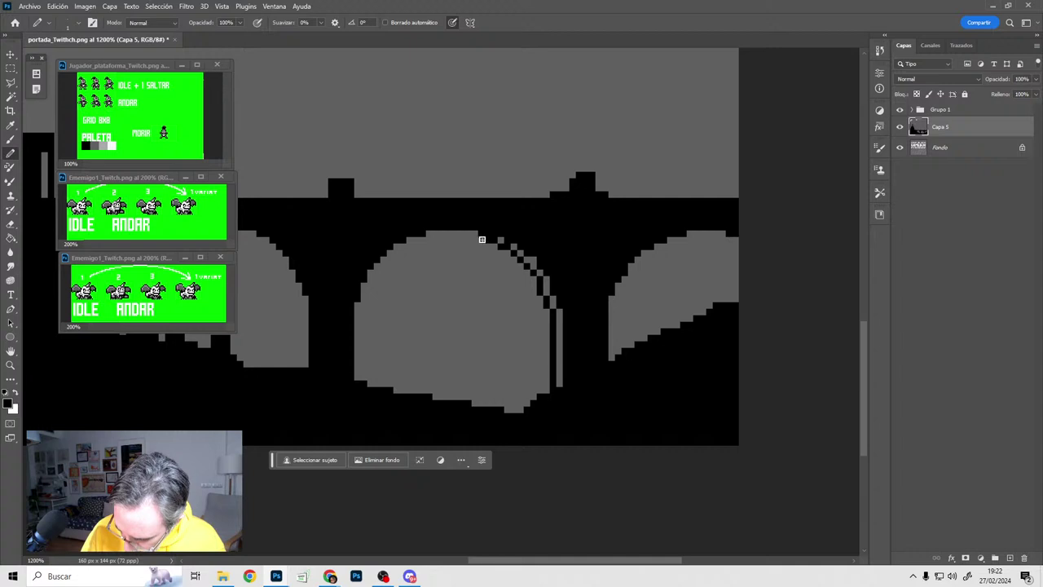
drag(477, 235, 410, 239)
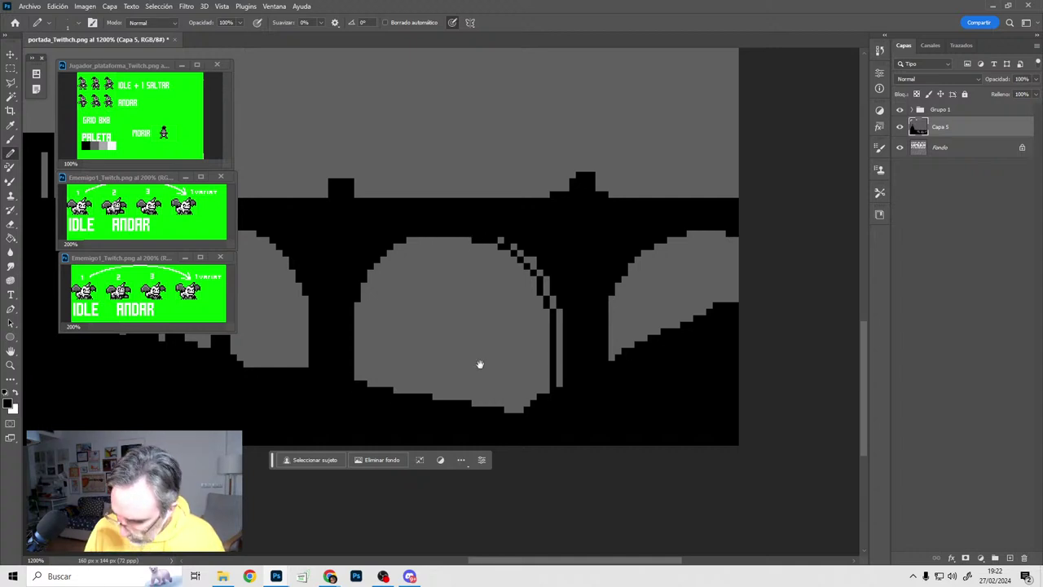
Add a matching black inner line along the left arch's right side and top, and small grey slits on the deck posts
drag(479, 364, 649, 357)
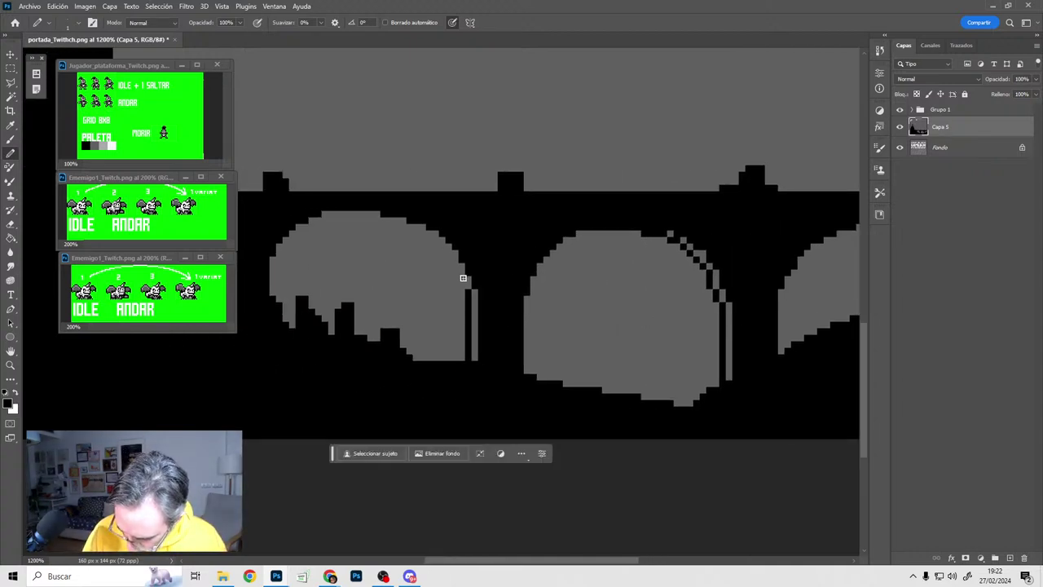
drag(455, 268, 454, 259)
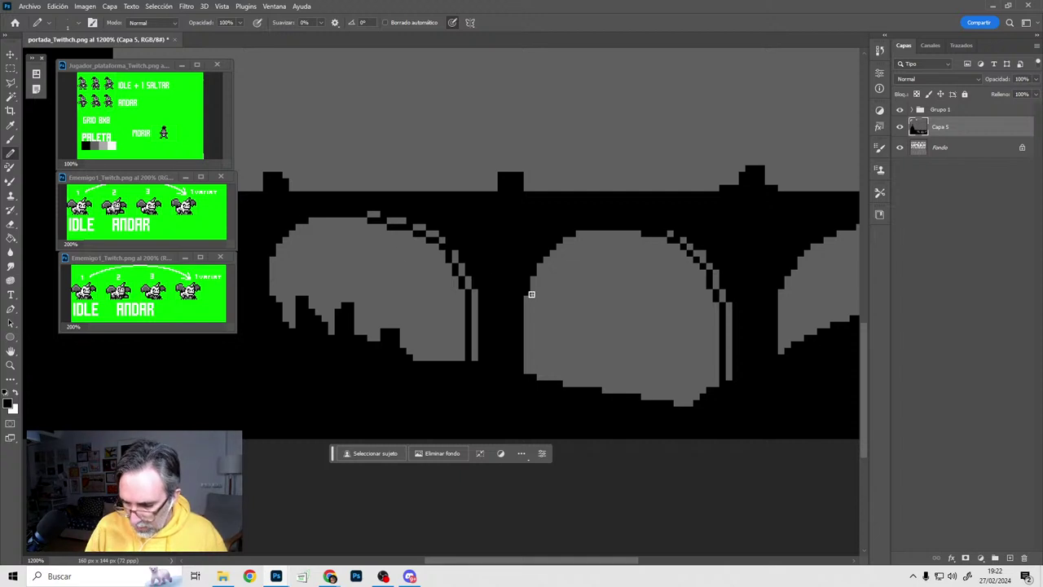
alt+scroll(611, 343, down, 3)
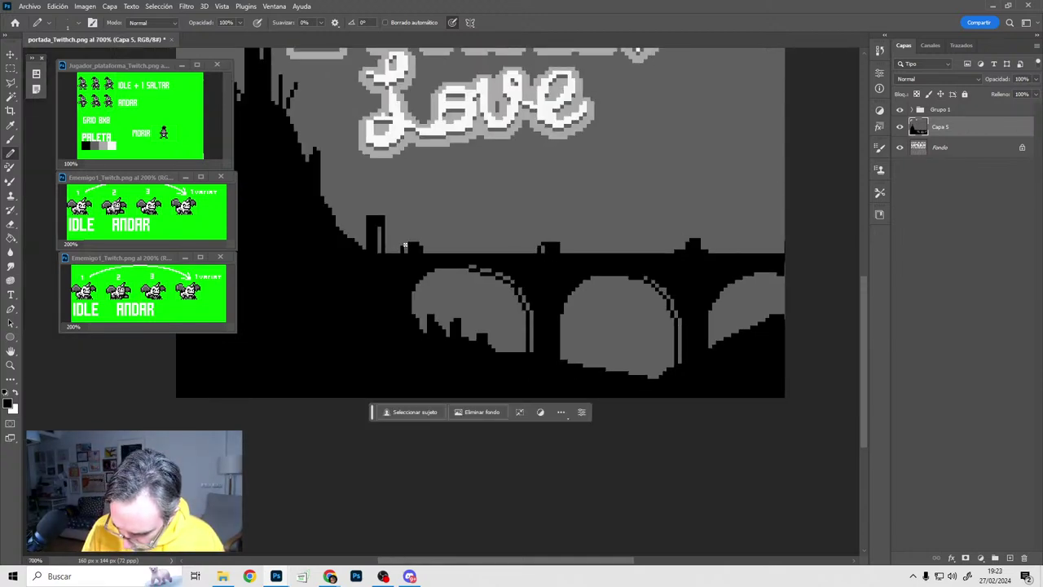
Move the Grupo 1 title slightly down and to the right, away from the tower
alt+scroll(599, 335, down, 3)
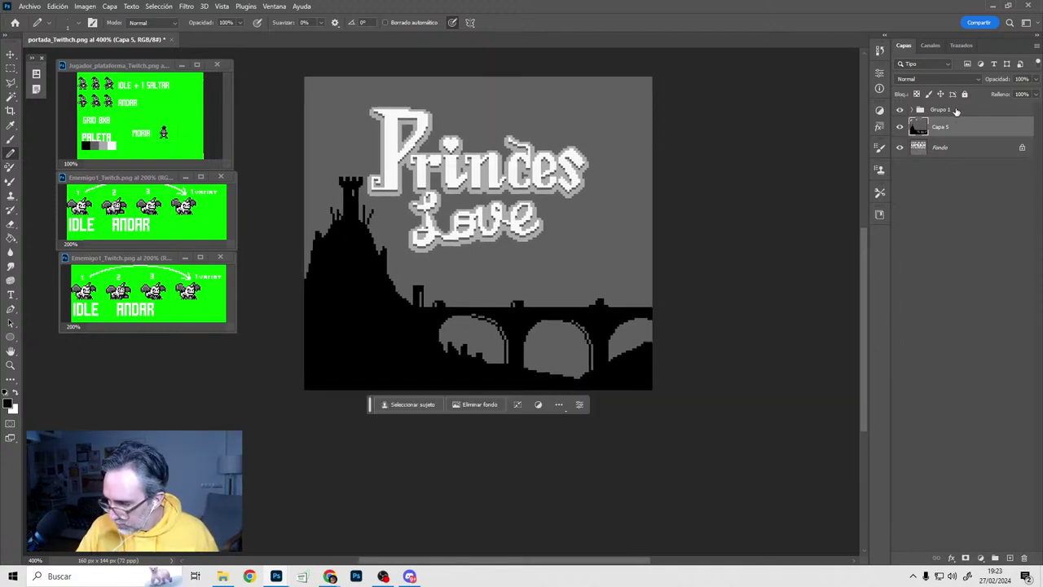
click(956, 111)
key(v)
drag(493, 210, 517, 224)
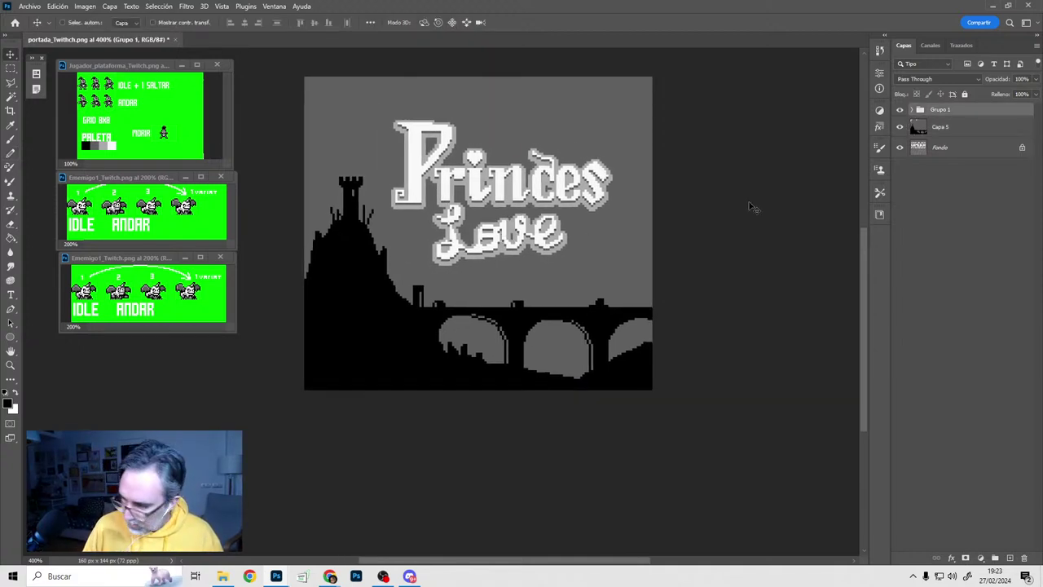
On Capa 5, paint background-grey highlights on the tower's battlements and right side, and on the mountain's upper right slope
click(959, 128)
key(b)
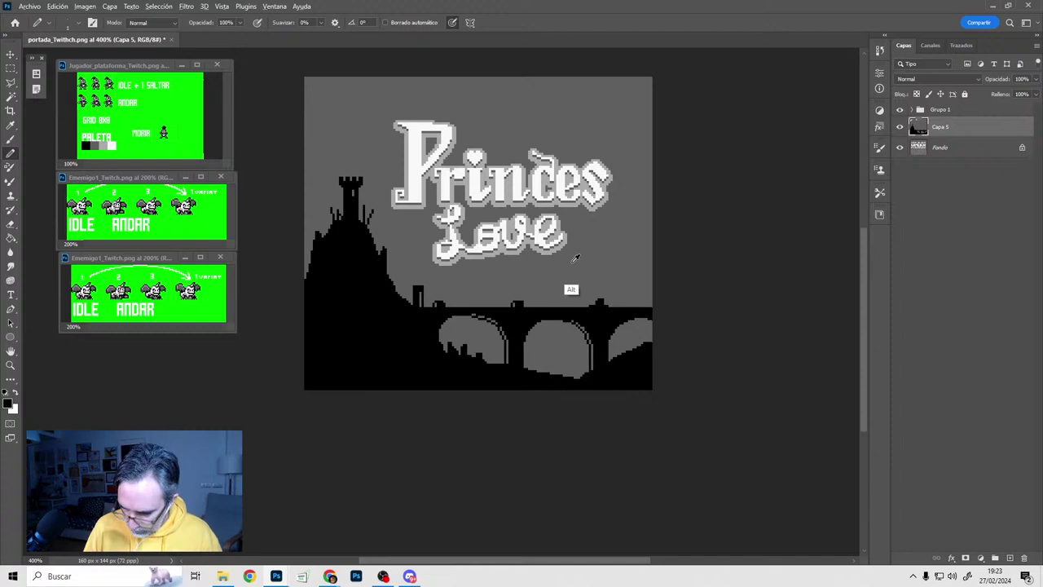
ctrl+click(362, 267)
ctrl+click(364, 269)
ctrl+click(365, 274)
ctrl+click(413, 269)
drag(444, 276, 505, 317)
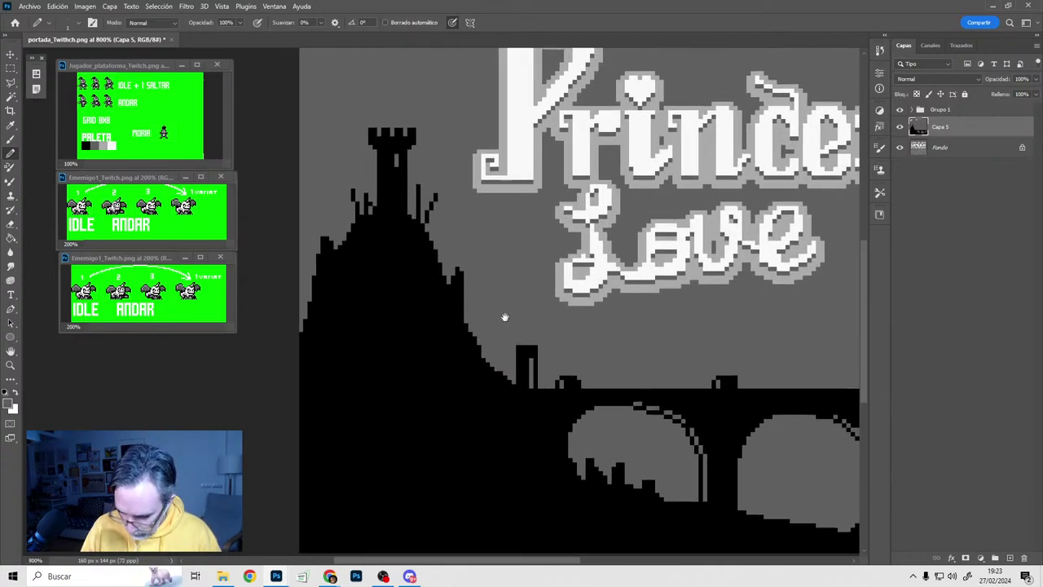
ctrl+click(410, 166)
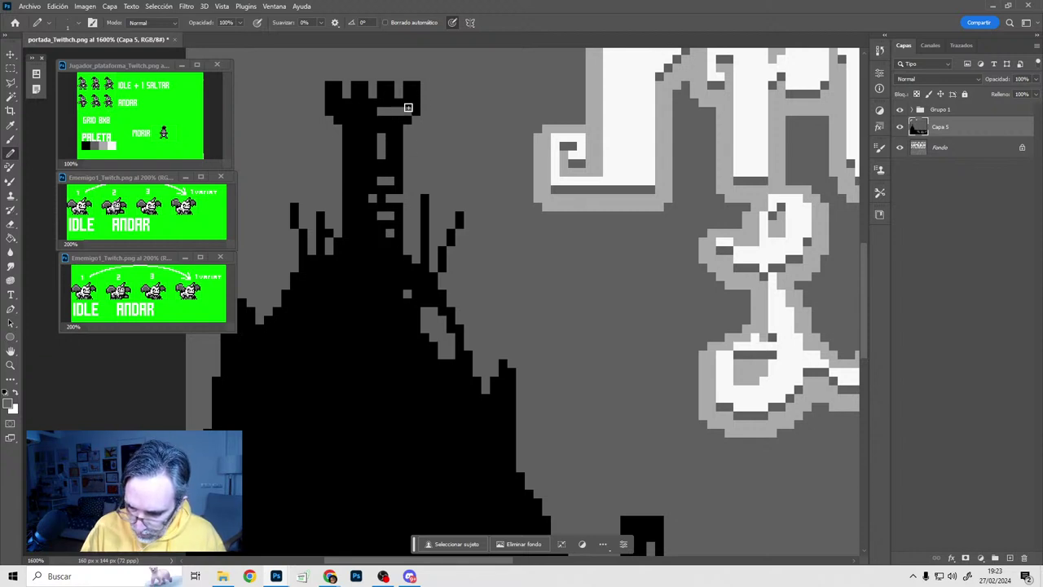
key(d)
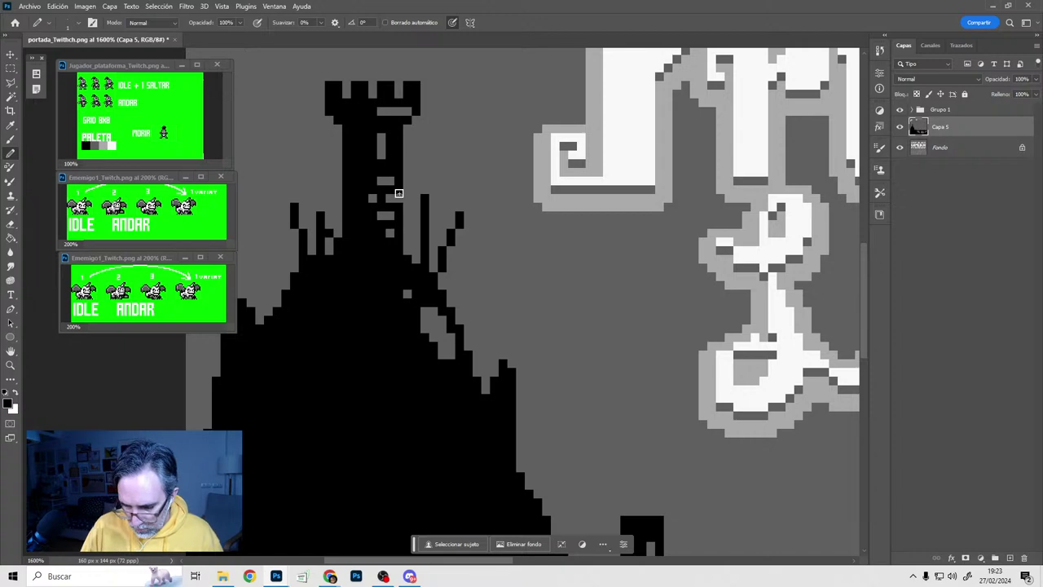
alt+scroll(521, 269, down, 5)
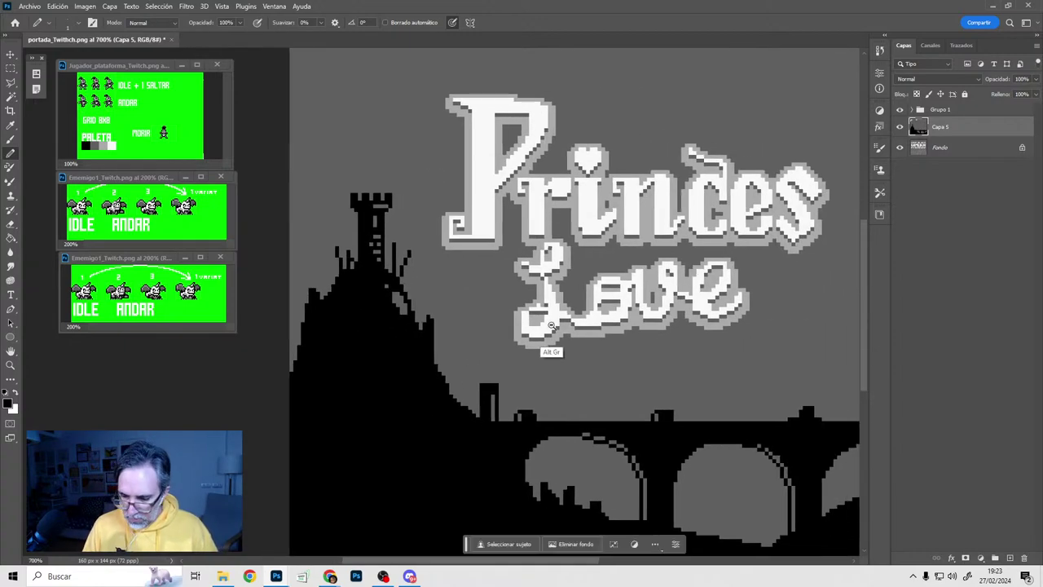
alt+scroll(570, 377, down, 2)
alt+scroll(571, 400, up, 3)
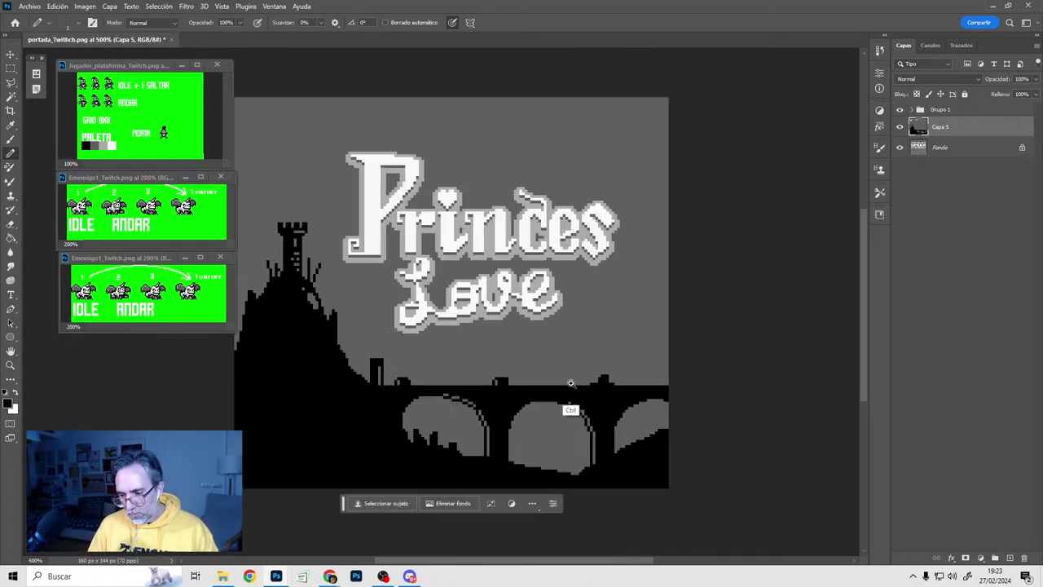
Sample the light grey of the title's outline and add a new layer group above Capa 5
drag(532, 304, 610, 422)
alt+click(562, 352)
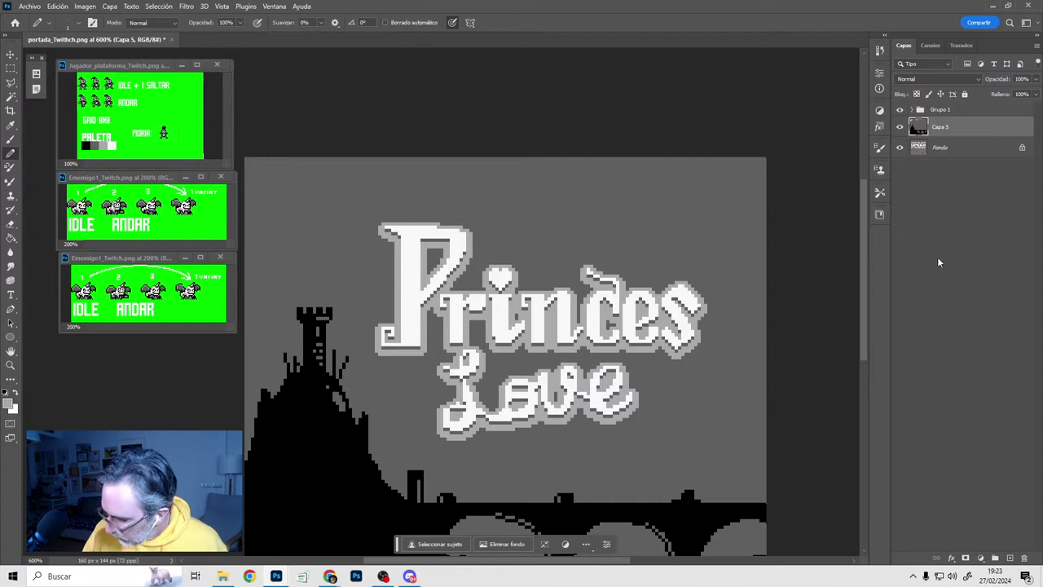
click(995, 558)
drag(660, 317, 624, 185)
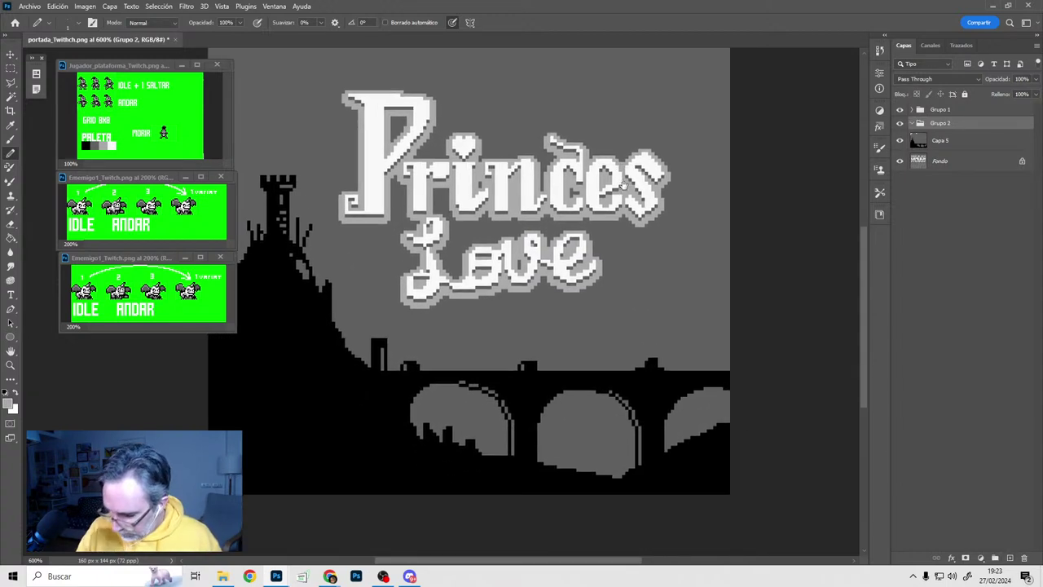
On Capa 5, select the grey sky and the three arch openings using a contiguous Magic Wand selection
alt+right_drag(612, 342, 616, 346)
click(945, 142)
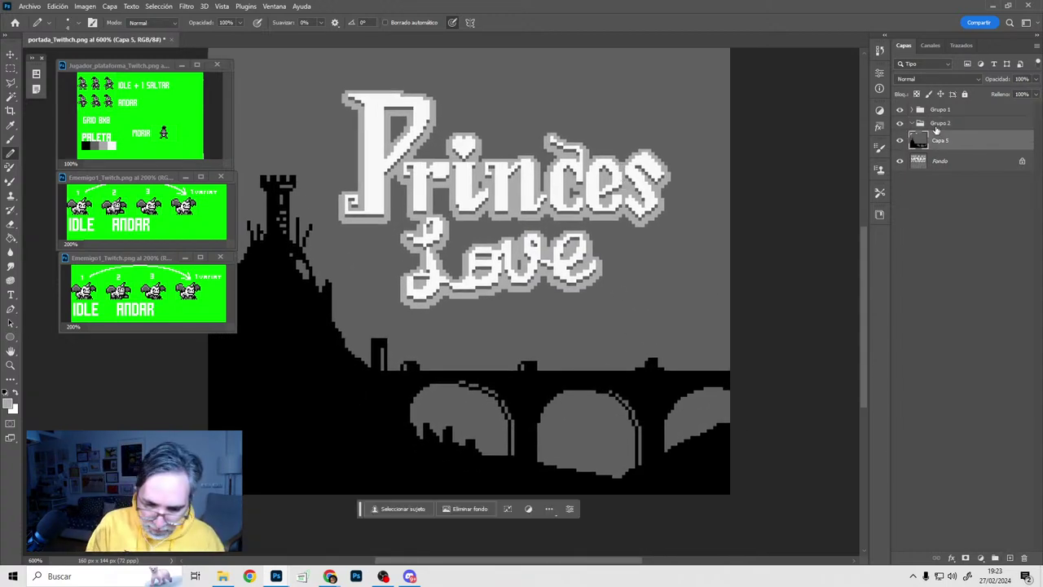
key(i)
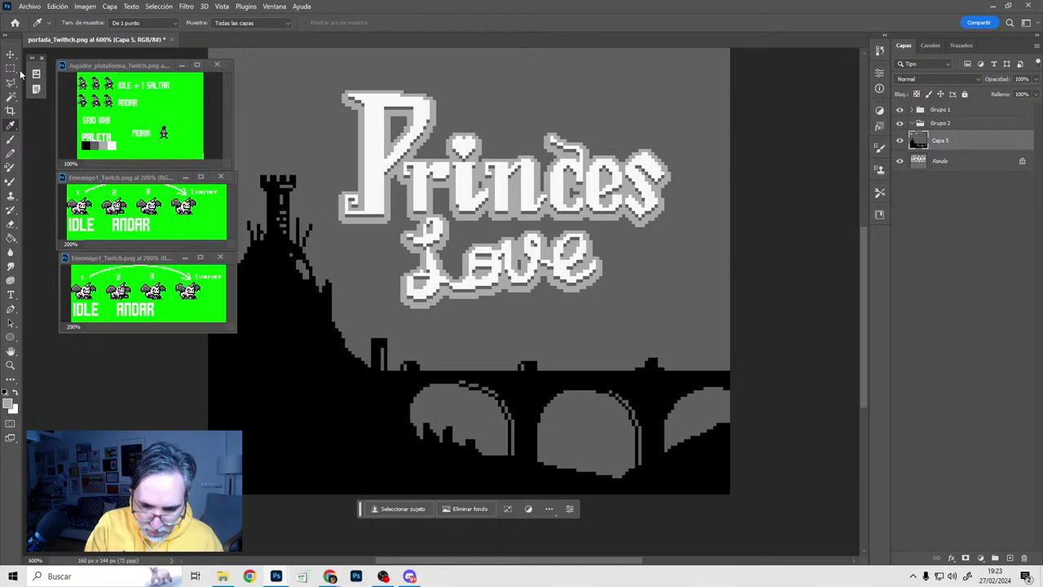
click(12, 96)
click(577, 434)
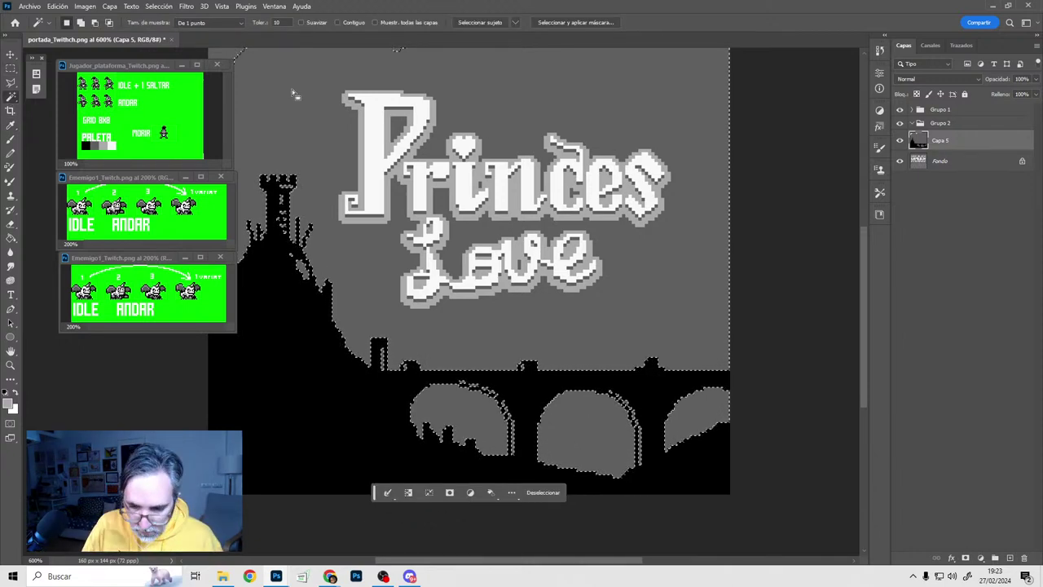
click(337, 22)
click(634, 447)
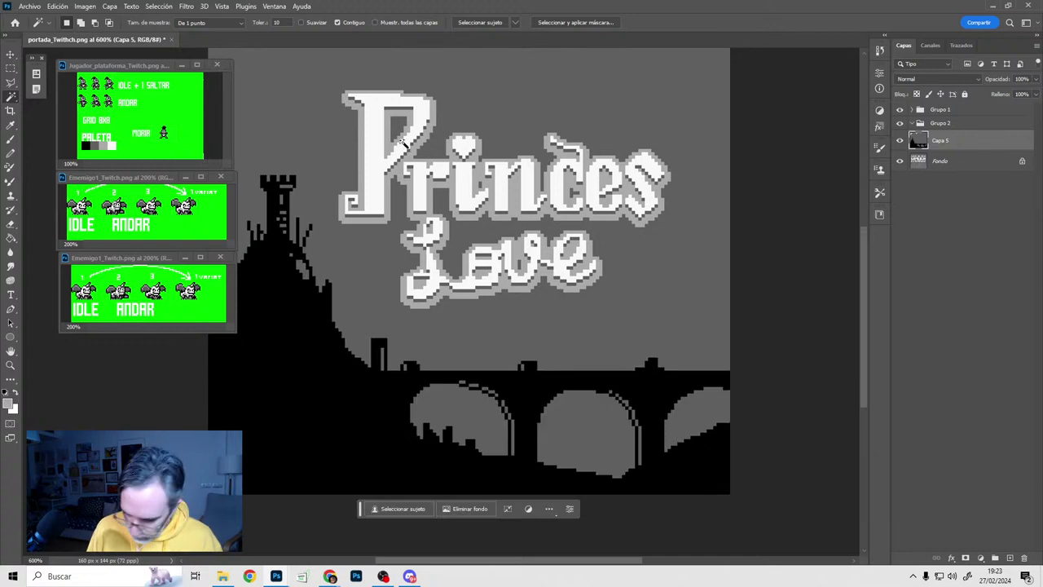
shift+click(693, 419)
shift+click(474, 445)
shift+click(520, 361)
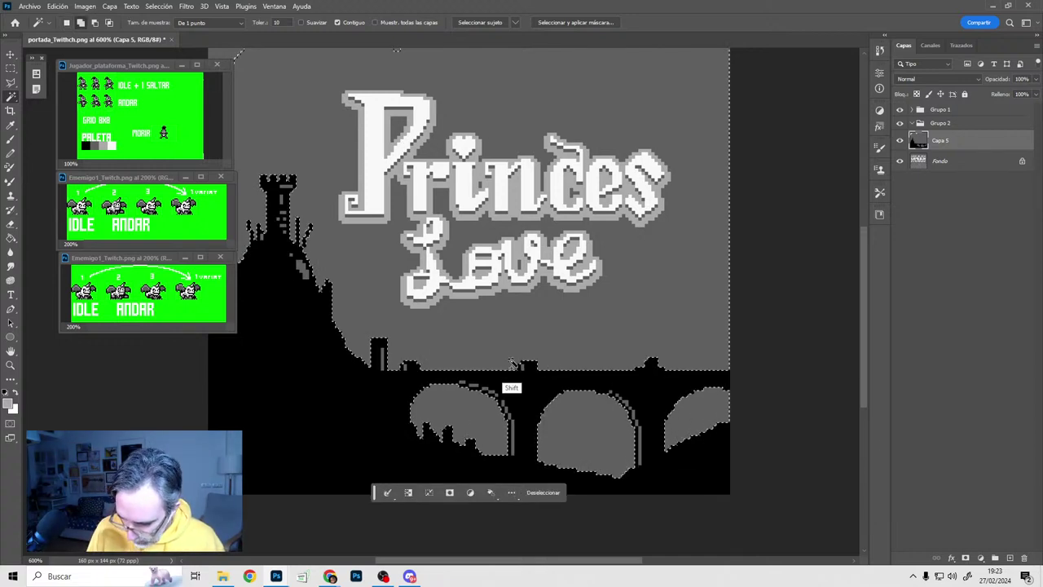
On a new layer, paint light grey clouds with an 11 px Pencil above the bridge's right half and inside the arches
click(1009, 557)
key(b)
alt+right_drag(606, 390, 625, 390)
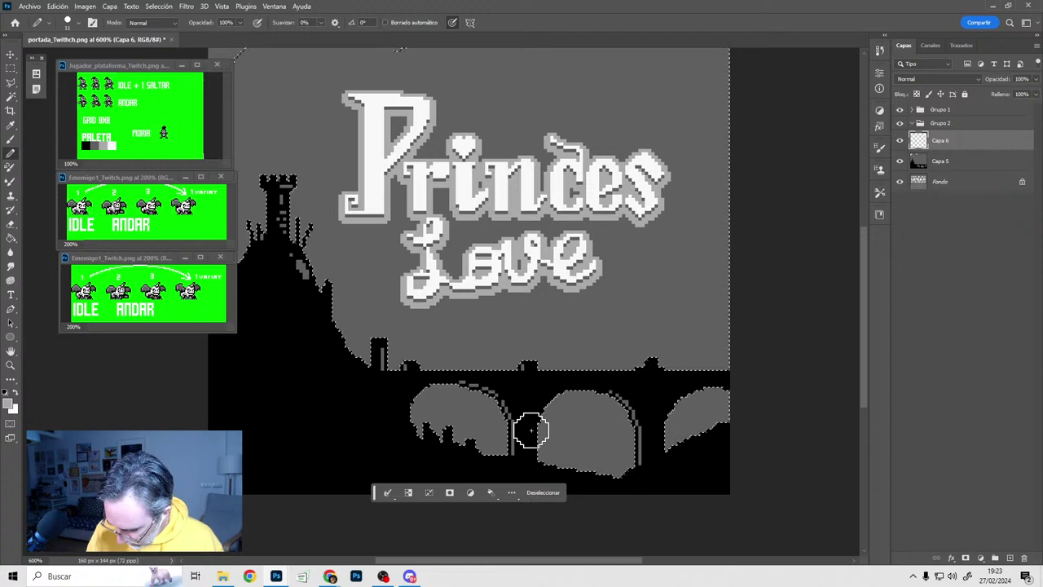
mouse_move(484, 433)
mouse_down()
mouse_move(493, 439)
mouse_move(478, 419)
mouse_move(465, 422)
mouse_move(495, 353)
mouse_move(559, 366)
mouse_move(591, 338)
mouse_move(624, 366)
mouse_up()
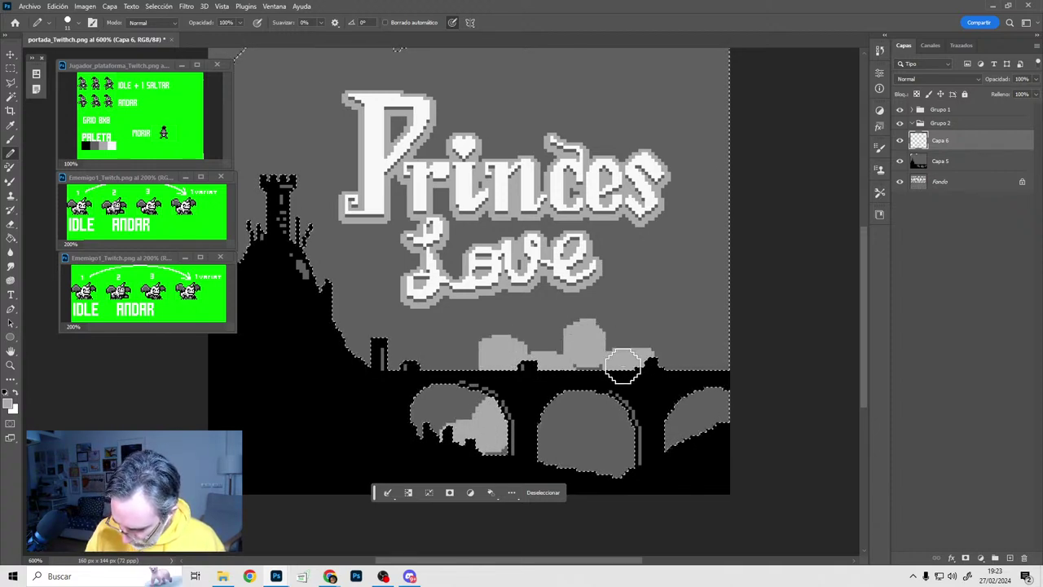
mouse_move(570, 403)
mouse_down()
mouse_move(581, 469)
mouse_move(656, 415)
mouse_up()
mouse_move(651, 342)
mouse_down()
mouse_move(656, 298)
mouse_move(677, 340)
mouse_move(639, 342)
mouse_move(712, 383)
mouse_move(736, 302)
mouse_move(708, 391)
mouse_move(637, 352)
mouse_move(560, 376)
mouse_up()
mouse_move(490, 419)
mouse_down()
mouse_move(489, 436)
mouse_move(474, 424)
mouse_up()
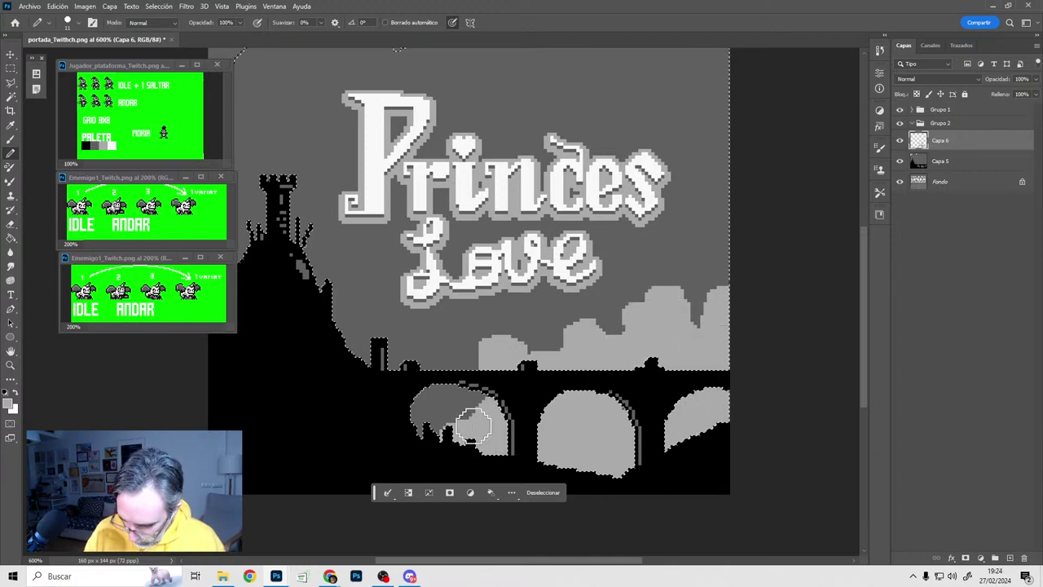
Paint a large light grey cloud bank in the upper left sky above the tower, and clear the selection
drag(479, 294, 633, 332)
mouse_move(372, 226)
mouse_down()
mouse_move(379, 192)
mouse_move(437, 140)
mouse_move(389, 160)
mouse_move(412, 122)
mouse_move(448, 104)
mouse_move(470, 136)
mouse_move(496, 81)
mouse_move(449, 70)
mouse_move(393, 102)
mouse_move(365, 193)
mouse_move(430, 82)
mouse_move(463, 91)
mouse_move(471, 79)
mouse_up()
key(ctrl+d)
key(space)
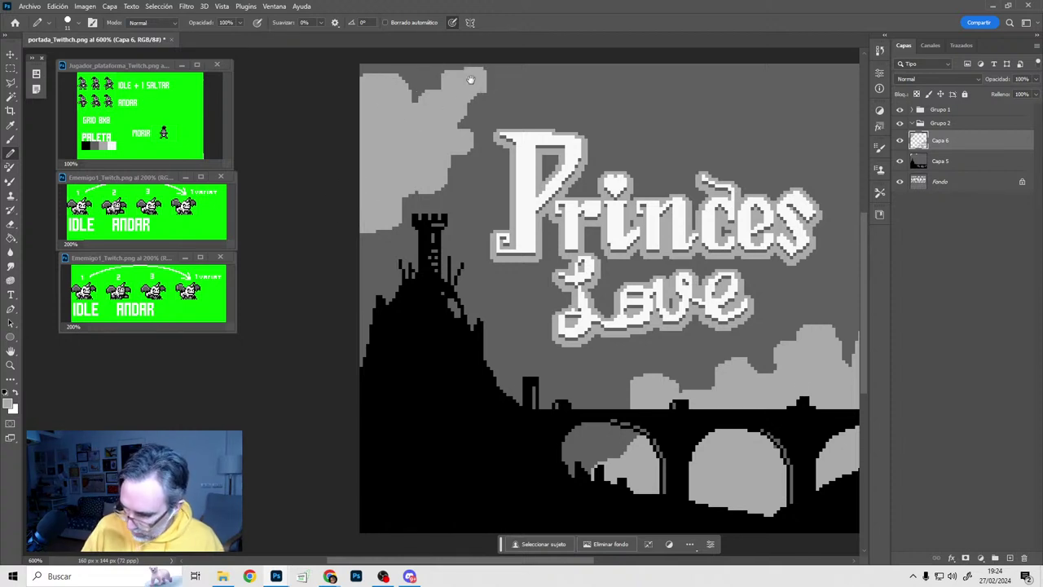
drag(792, 387, 660, 324)
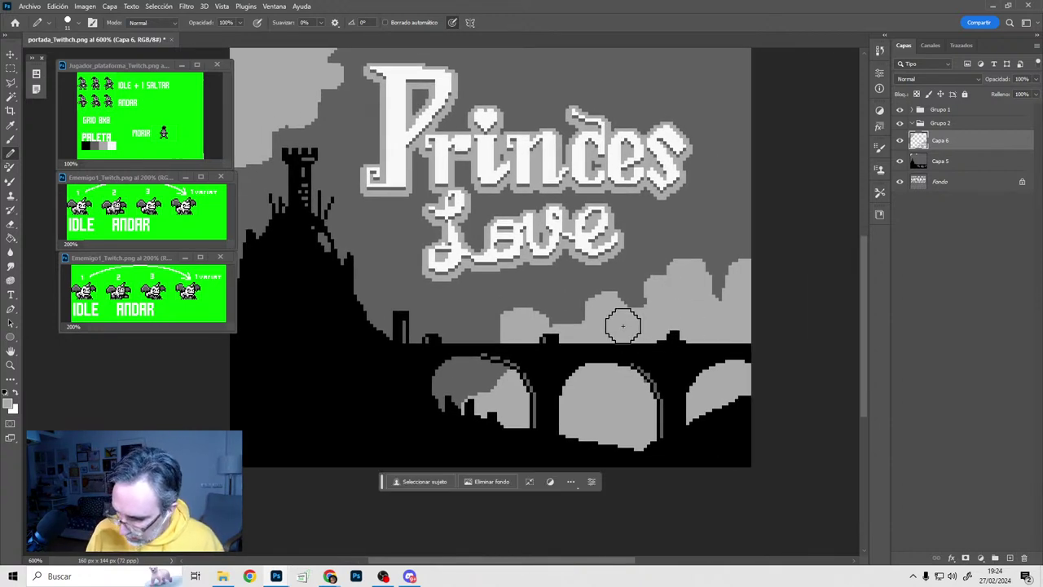
ctrl+alt+click(594, 302)
drag(592, 303, 632, 344)
alt+scroll(630, 344, down, 2)
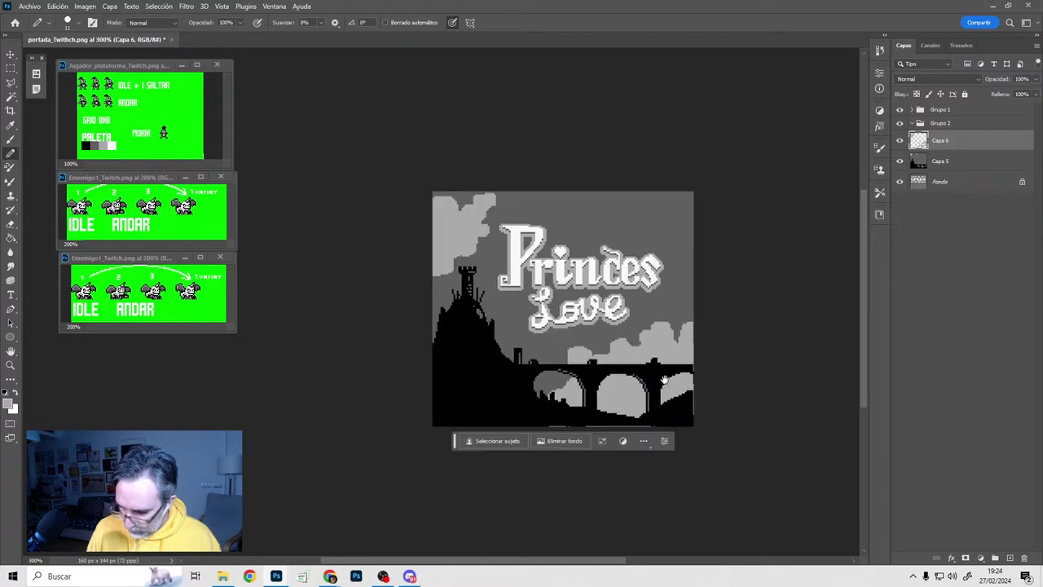
alt+scroll(603, 350, up, 2)
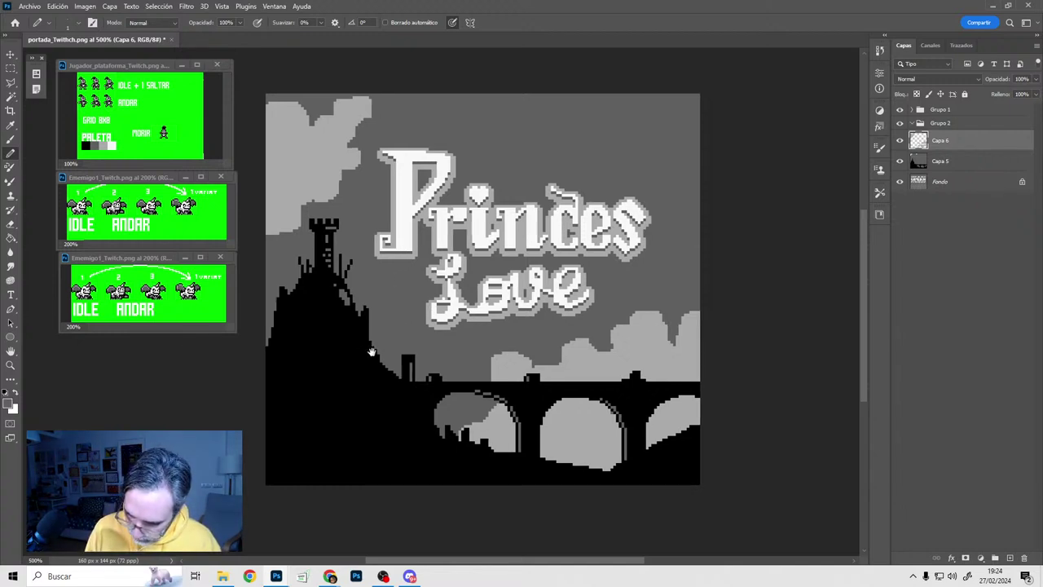
Duplicate the title outline layer Capa 4 in Grupo 1 and place the copy below the original
drag(361, 359, 407, 342)
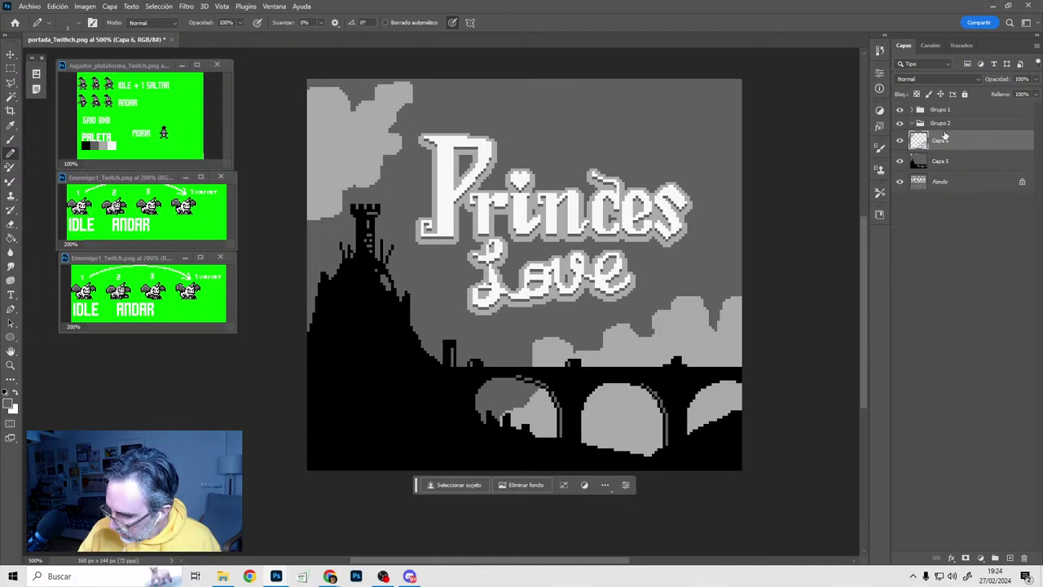
click(911, 109)
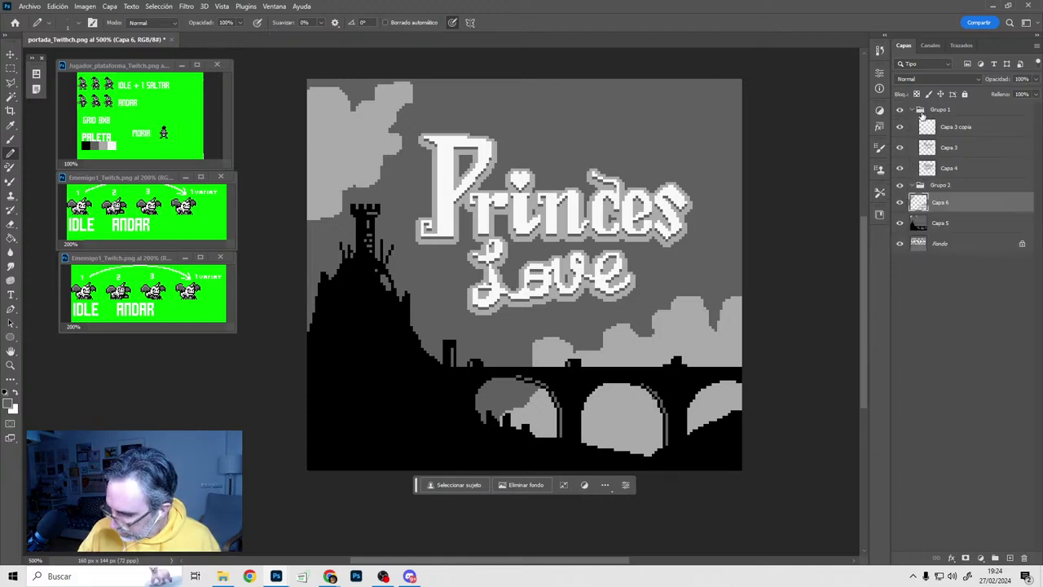
click(954, 167)
right_click(956, 168)
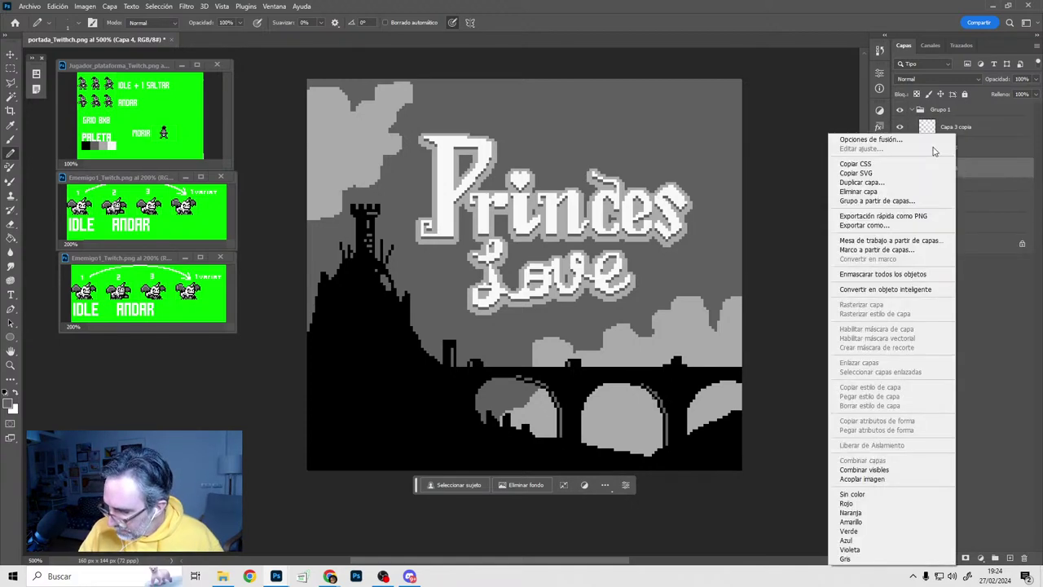
click(892, 182)
key(Return)
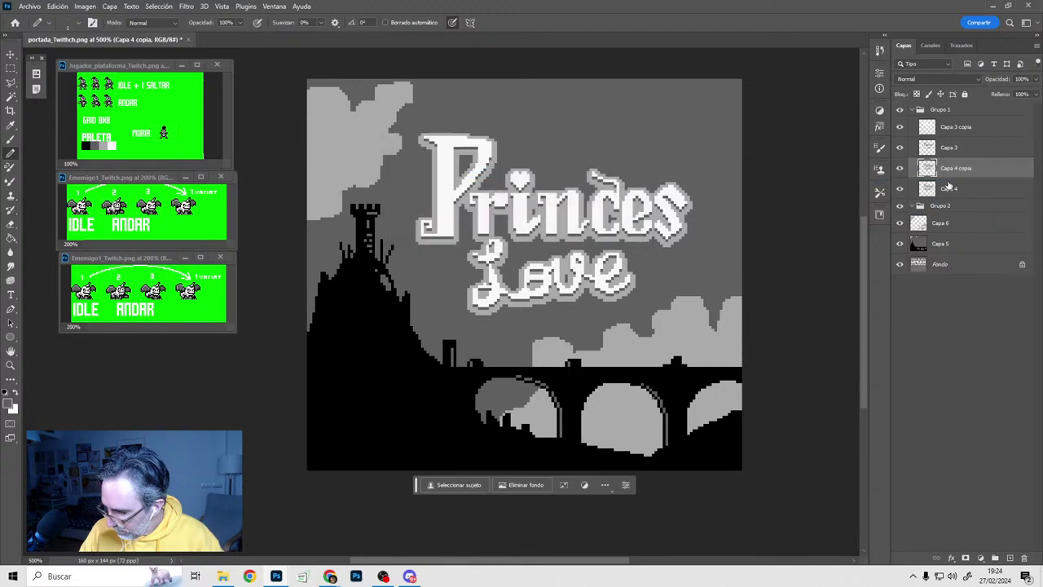
drag(952, 175, 939, 188)
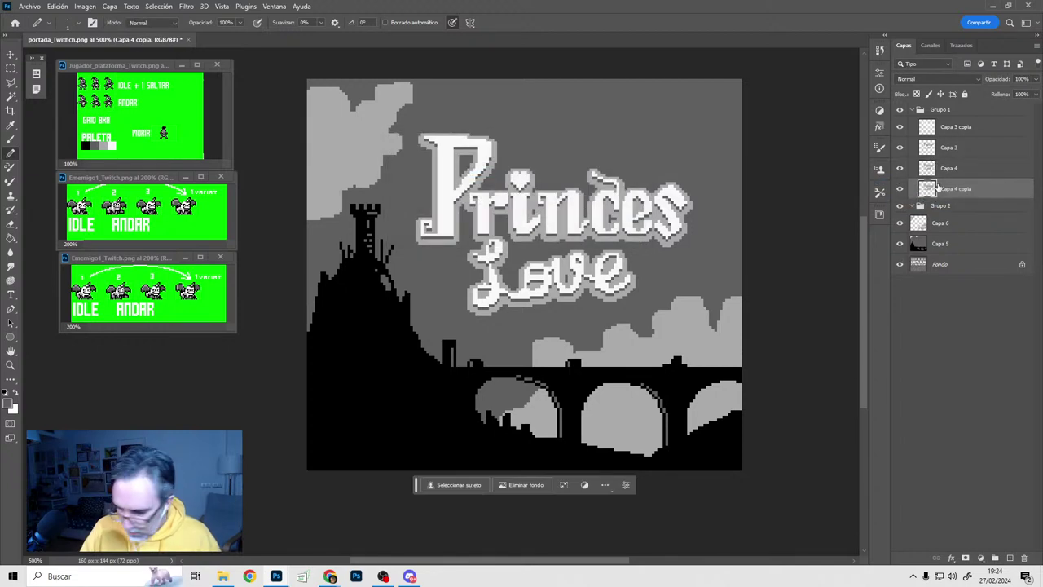
Fill the copied title outline with black and nudge it down one pixel
click(11, 238)
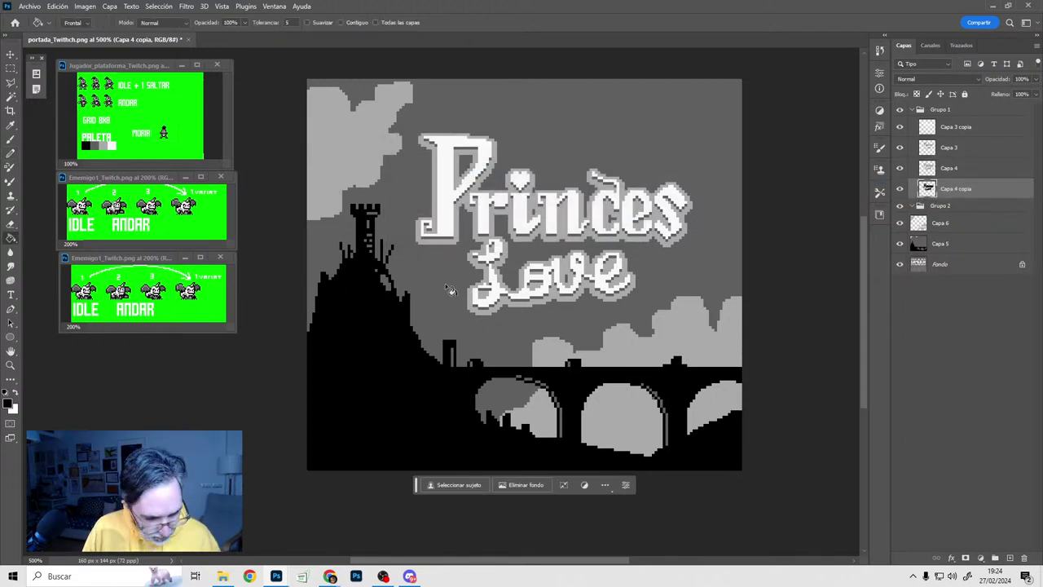
key(v)
key(Down)
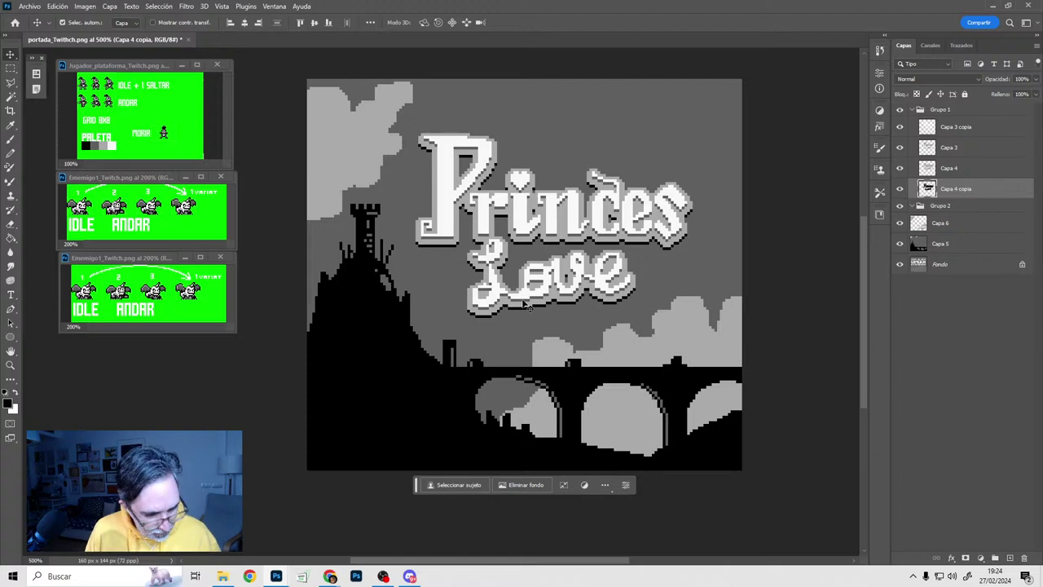
Nudge duplicates of the black copy sideways to extend a black outline around the title lettering
key(ctrl+a)
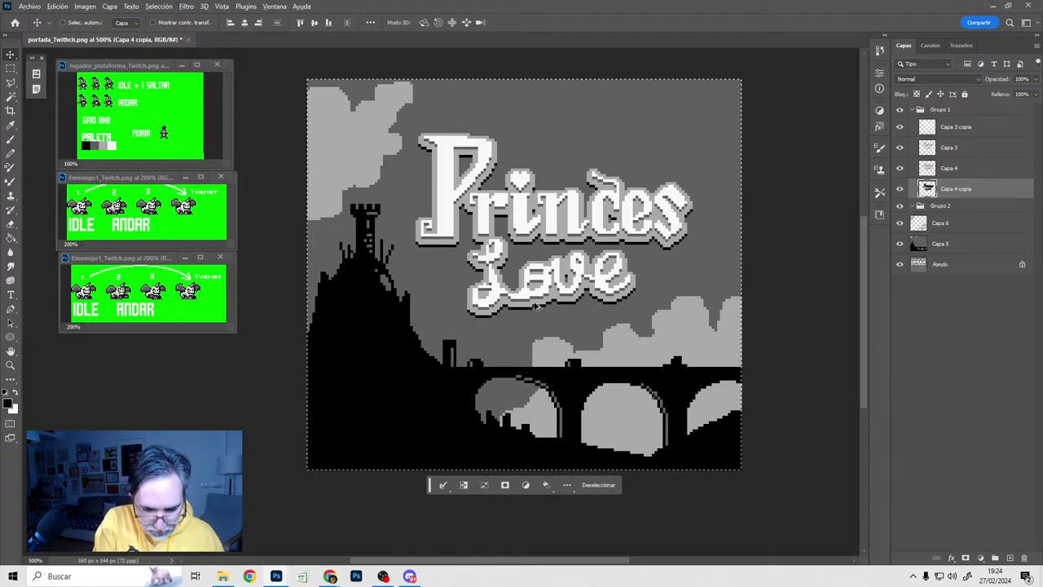
key(alt+shift+Left)
key(Right)
key(Right)
key(Right)
key(Right)
key(Right)
key(Right)
key(Right)
key(Right)
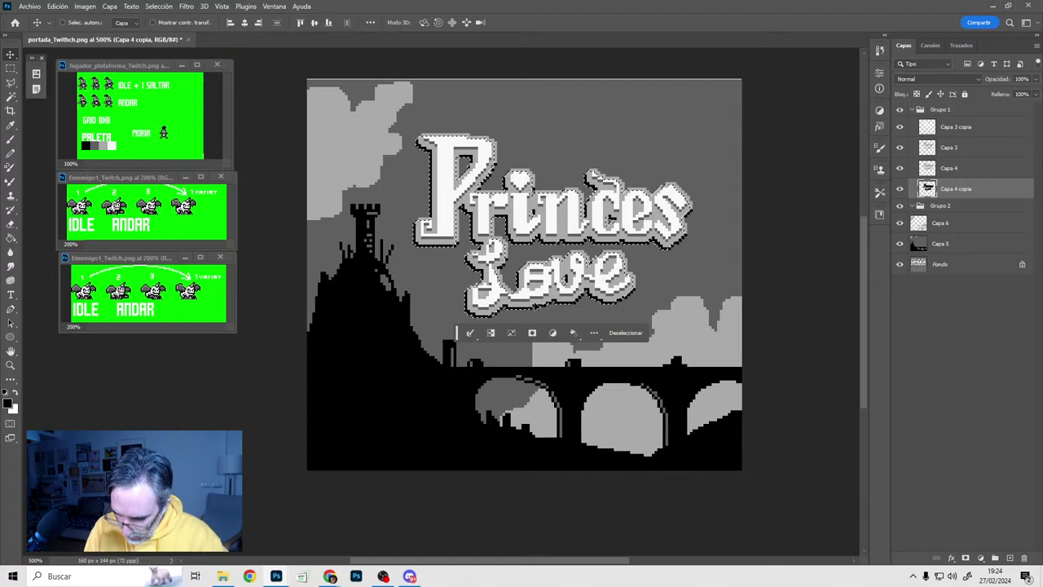
Undo the excess nudges, extend the black outline over the lettering's upper edges with upward duplicates, and deselect
alt+scroll(472, 237, up, 3)
drag(449, 222, 450, 325)
key(ctrl+z)
key(ctrl+z)
key(alt+Up)
key(alt+Up)
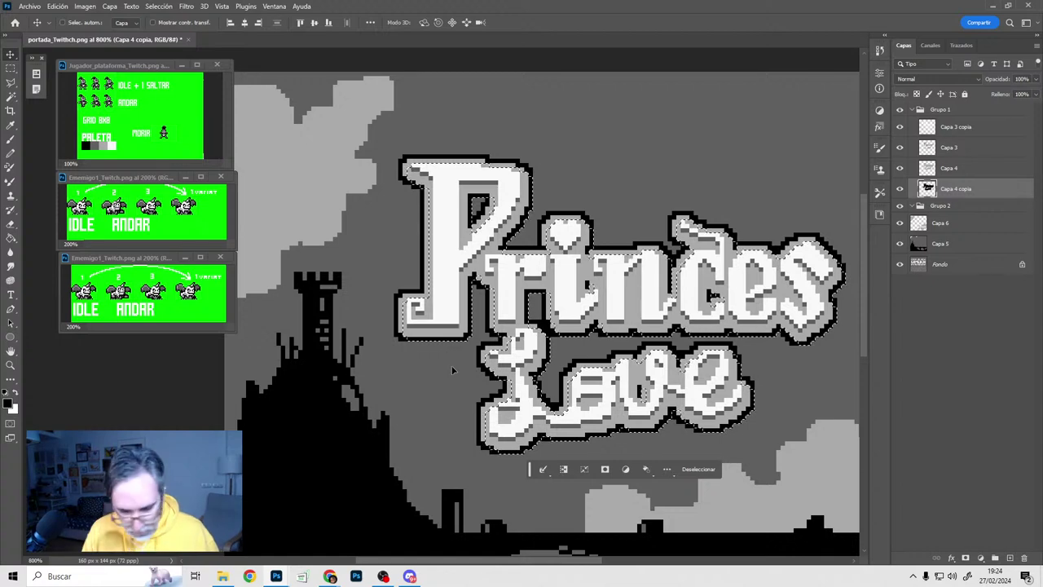
key(ctrl+d)
Compare the cover title with and without the black outline layer Capa 4 copia
alt+scroll(623, 367, down, 2)
alt+scroll(624, 366, down, 2)
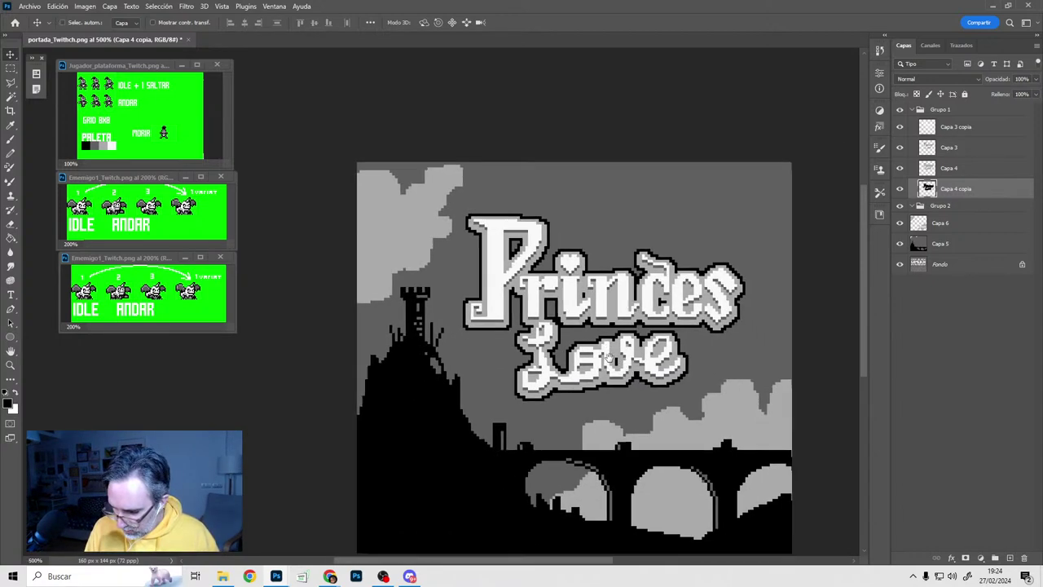
click(901, 190)
click(900, 190)
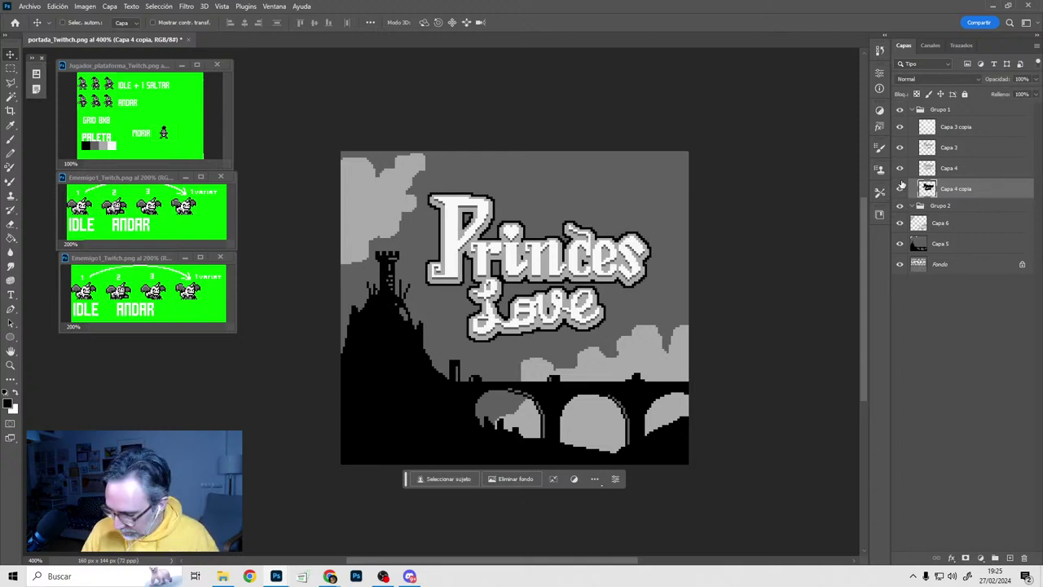
On Capa 6, draw a small dark grey figure silhouette with legs on the bridge deck above the middle arch
alt+scroll(526, 395, up, 10)
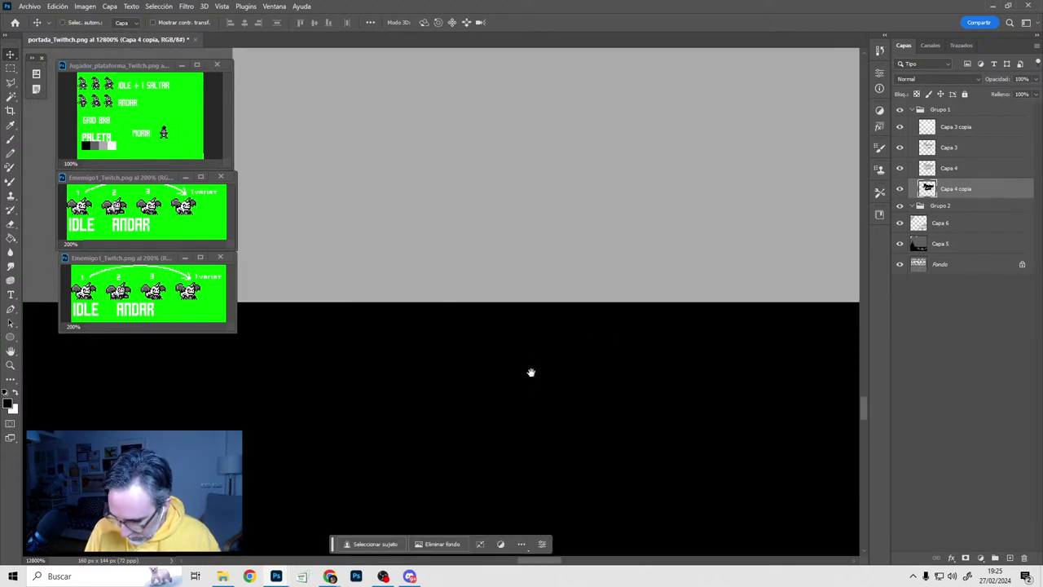
alt+scroll(530, 372, down, 5)
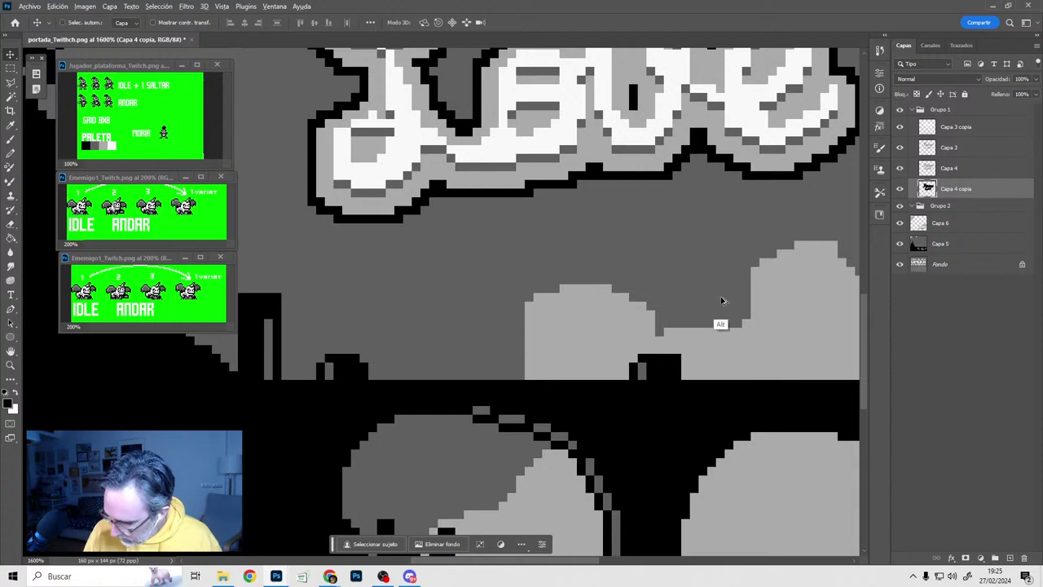
click(945, 243)
click(945, 224)
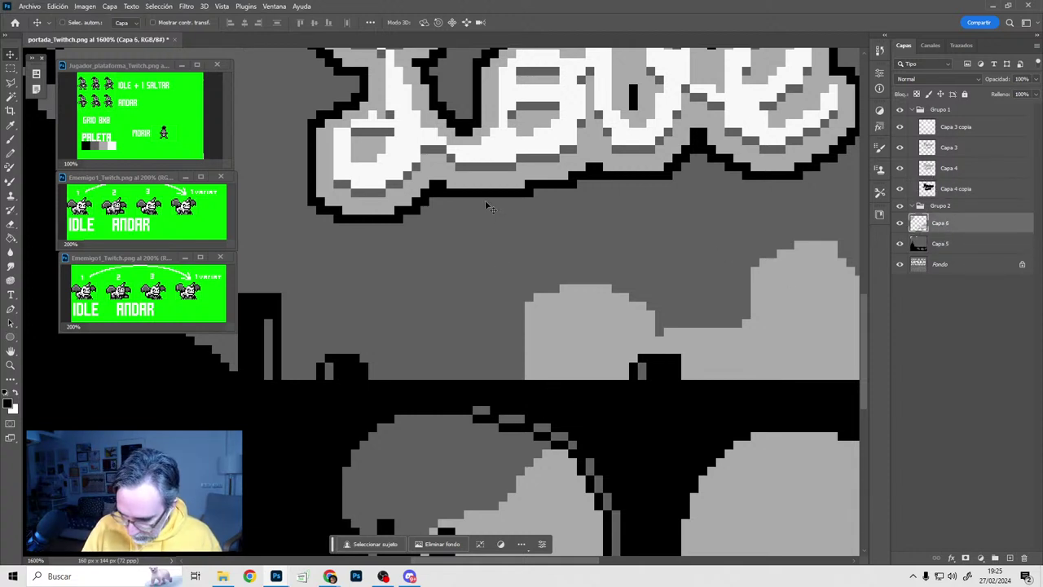
key(b)
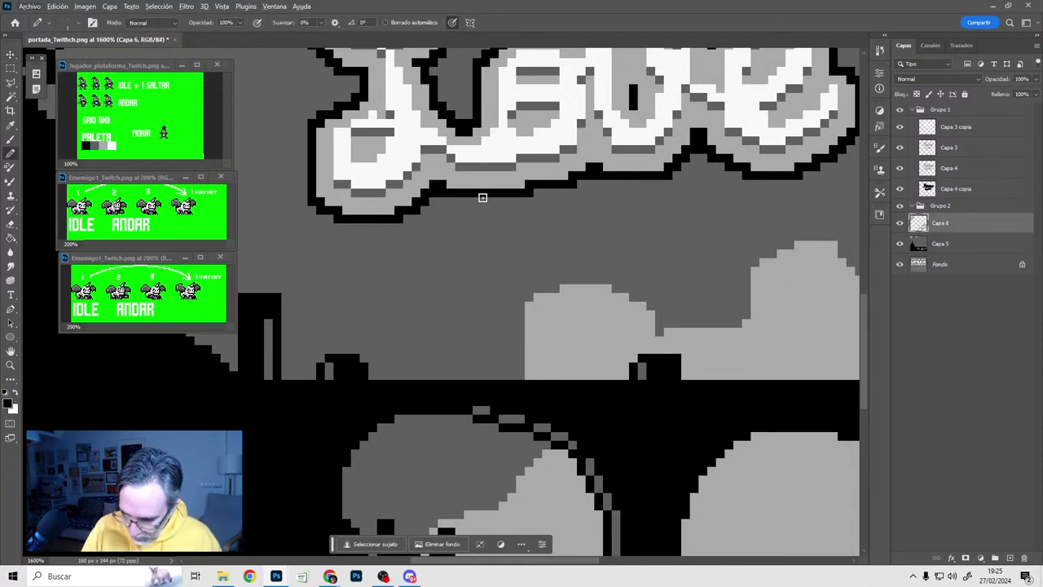
drag(762, 302, 543, 258)
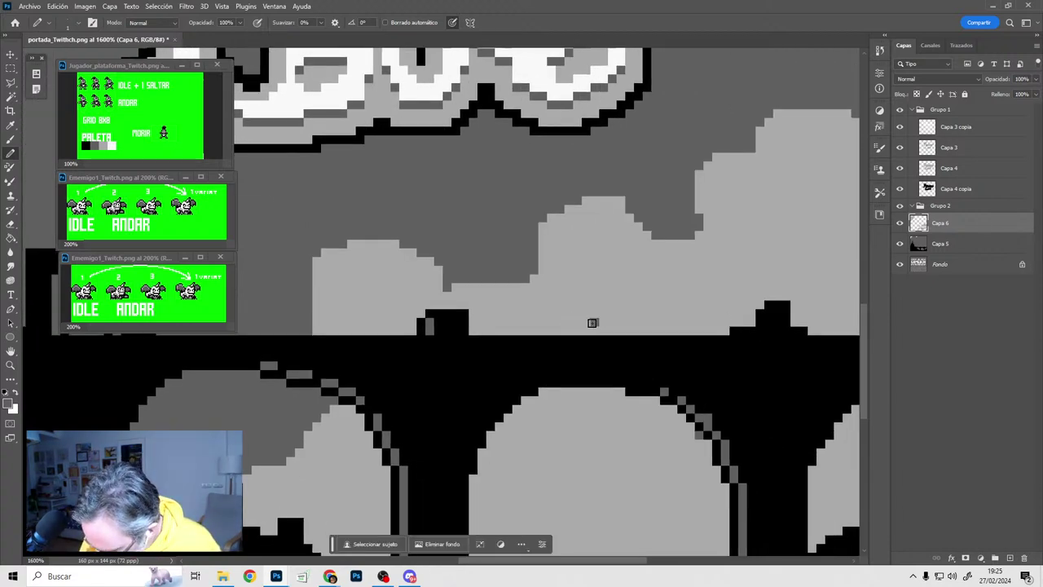
click(588, 327)
mouse_move(595, 313)
mouse_down()
mouse_move(585, 294)
mouse_move(609, 278)
mouse_move(598, 329)
mouse_move(604, 321)
mouse_move(579, 314)
mouse_move(579, 327)
mouse_move(560, 304)
mouse_move(617, 317)
mouse_move(612, 327)
mouse_up()
click(586, 314)
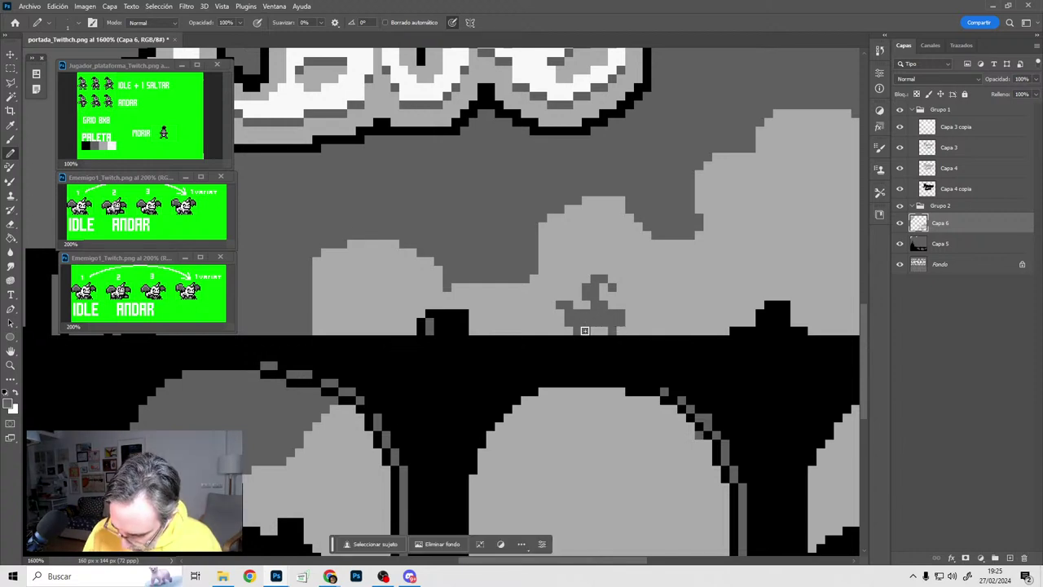
Fill the gap between the dark grey figure's legs and extend its silhouette outward at both sides
mouse_move(616, 326)
mouse_down()
mouse_move(638, 323)
mouse_move(589, 329)
mouse_move(547, 314)
mouse_up()
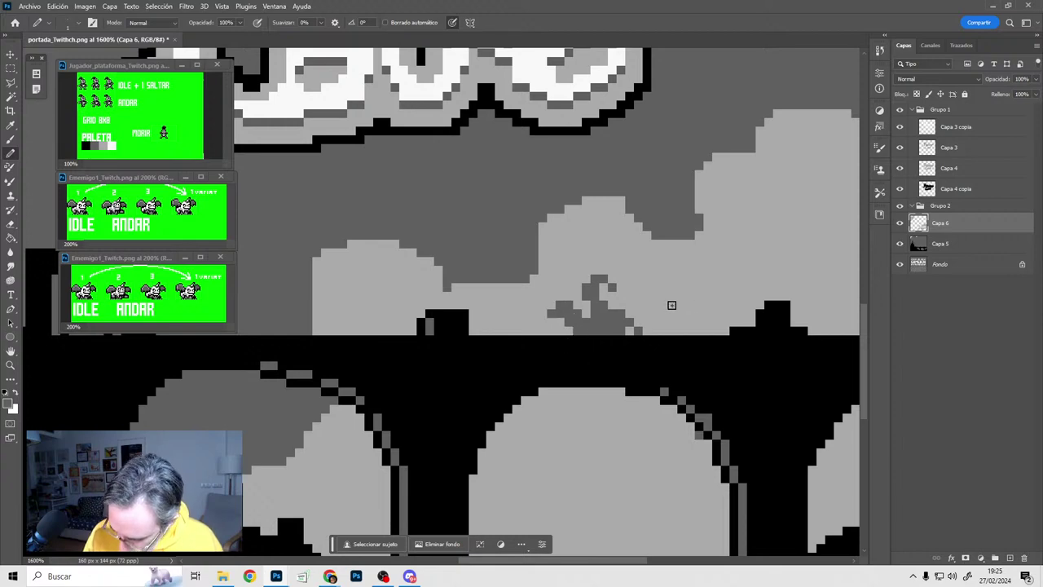
ctrl+alt+click(685, 329)
ctrl+alt+click(684, 330)
ctrl+alt+click(686, 335)
ctrl+alt+click(687, 337)
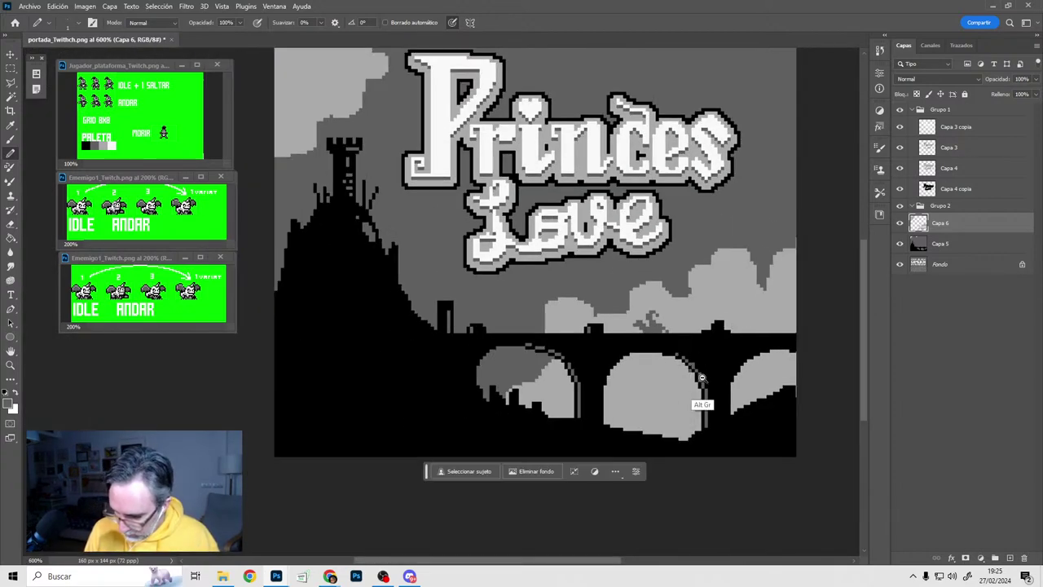
drag(701, 372, 682, 343)
ctrl+click(664, 342)
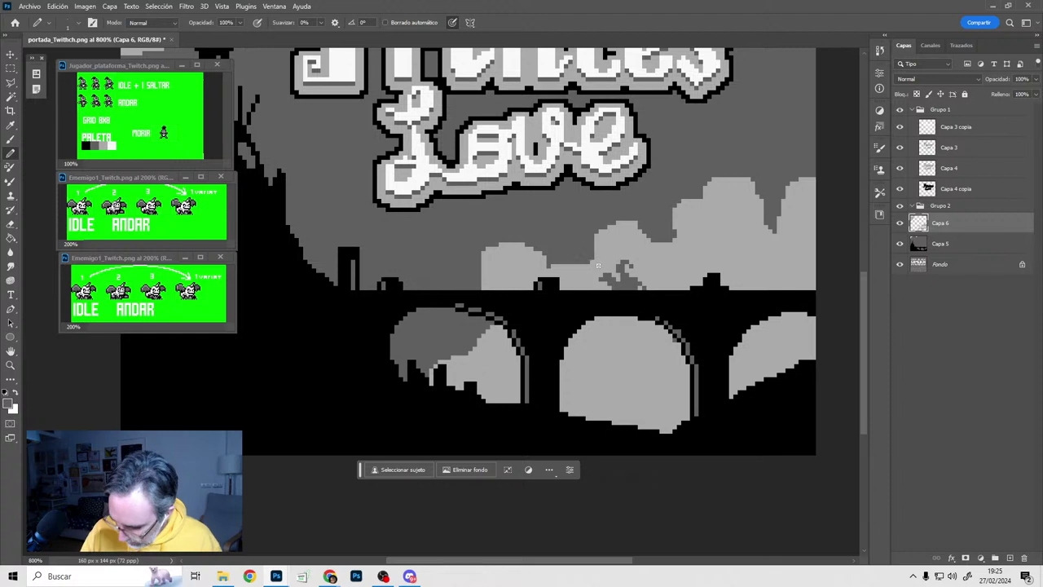
Draw a dark grey hanging curve beneath the middle arch's top and dark grey undergrowth along the opening's lower edges
mouse_move(601, 321)
mouse_down()
mouse_move(632, 339)
mouse_move(677, 317)
mouse_move(526, 282)
mouse_up()
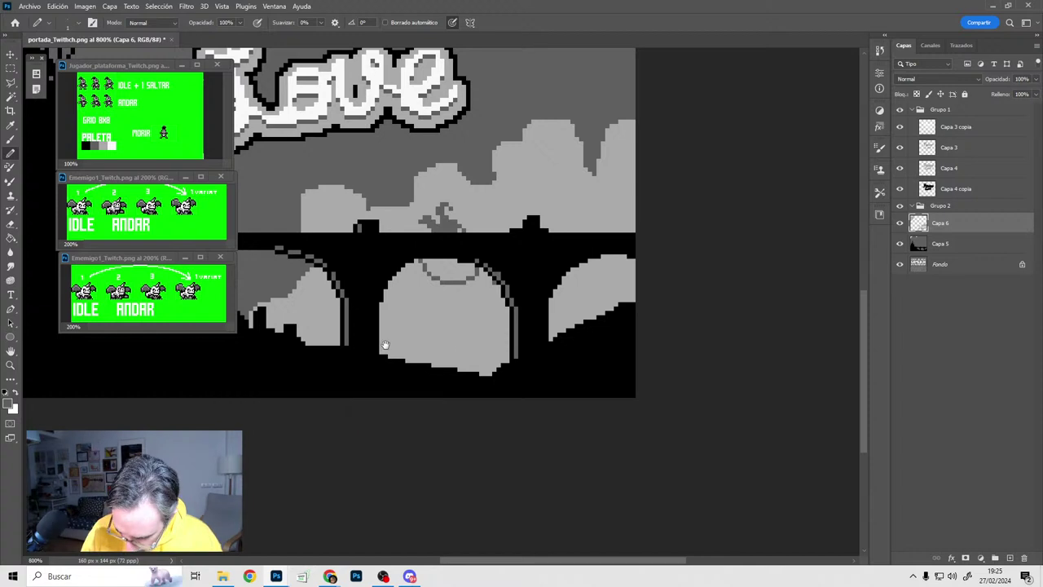
alt+scroll(383, 346, up, 1)
mouse_move(379, 336)
mouse_down()
mouse_move(380, 354)
mouse_move(396, 360)
mouse_up()
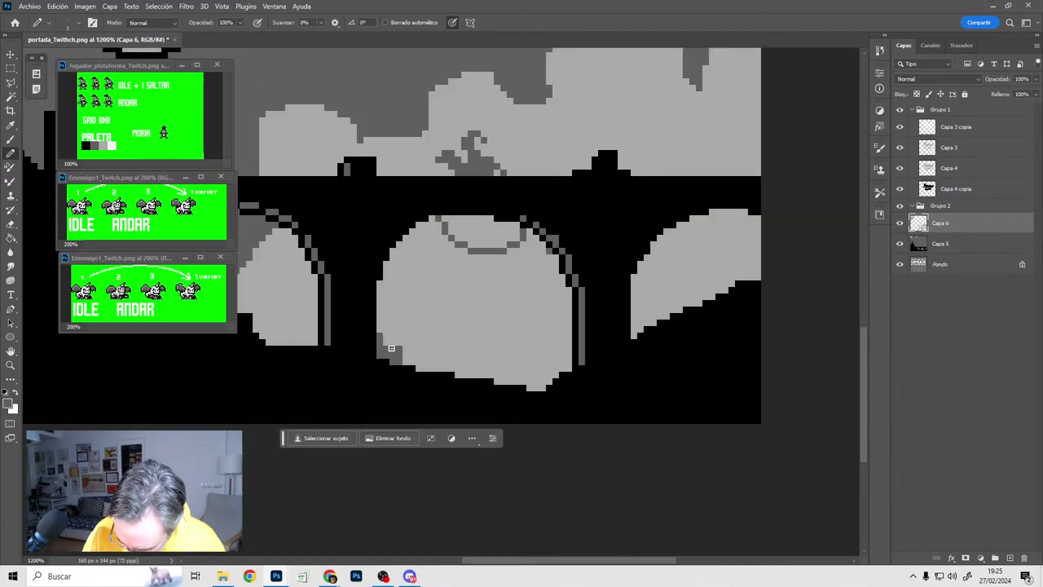
mouse_move(568, 321)
mouse_down()
mouse_move(567, 350)
mouse_move(534, 388)
mouse_move(488, 355)
mouse_move(485, 371)
mouse_move(501, 381)
mouse_up()
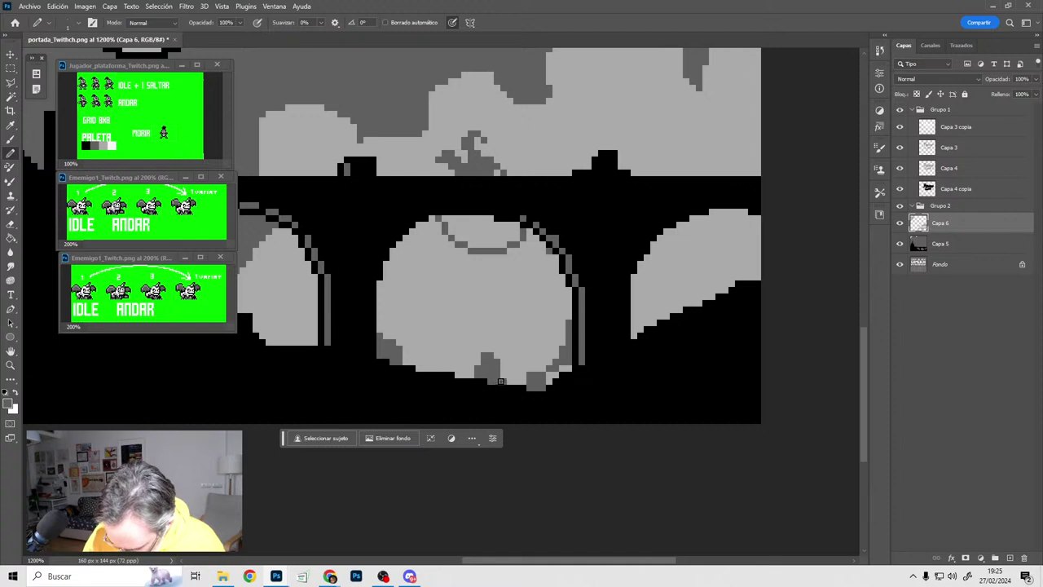
Add a small dark grey patch to the top of the rightmost arch and a thin curved strand across the middle arch's upper-left side
mouse_move(691, 218)
mouse_down()
mouse_move(710, 236)
mouse_move(722, 213)
mouse_move(715, 221)
mouse_up()
drag(479, 268, 660, 270)
mouse_move(597, 231)
mouse_down()
mouse_move(563, 294)
mouse_move(554, 290)
mouse_up()
alt+scroll(552, 295, down, 5)
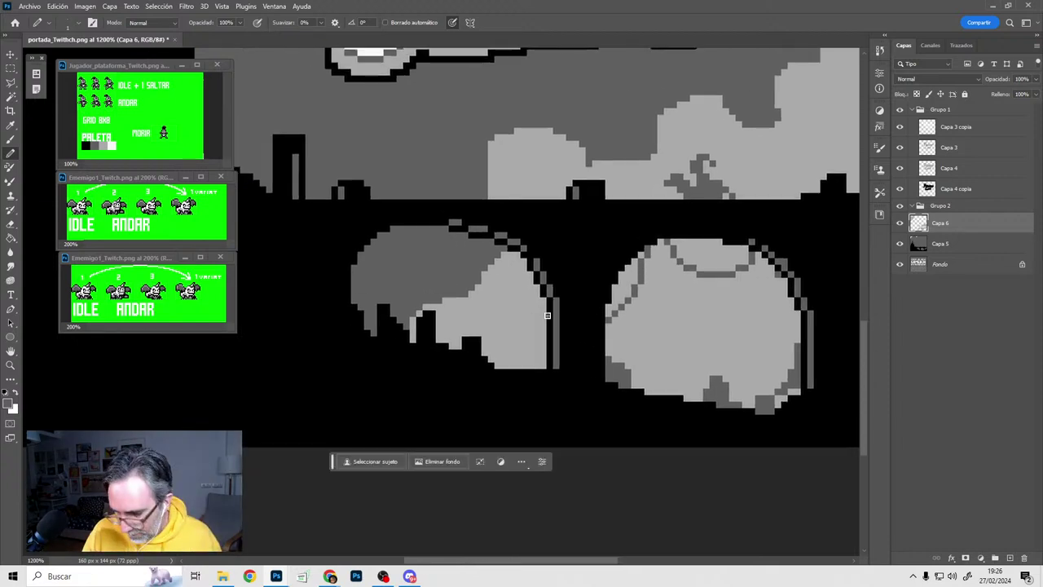
drag(602, 292, 611, 381)
Review the whole cover and compare it with and without the Capa 6 details
ctrl+alt+click(576, 346)
ctrl+alt+click(570, 350)
key(ctrl+plus)
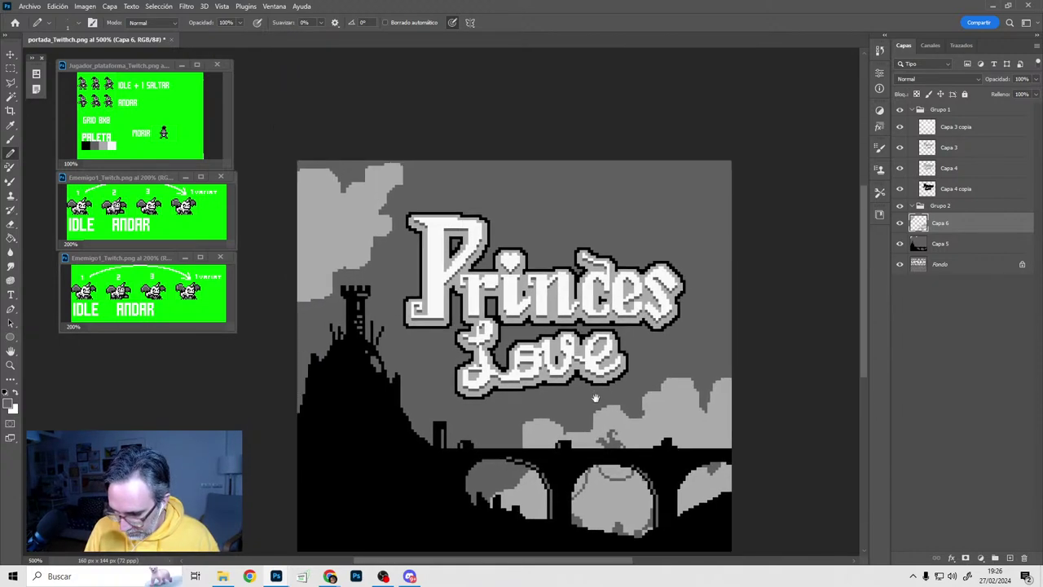
key(ctrl+plus)
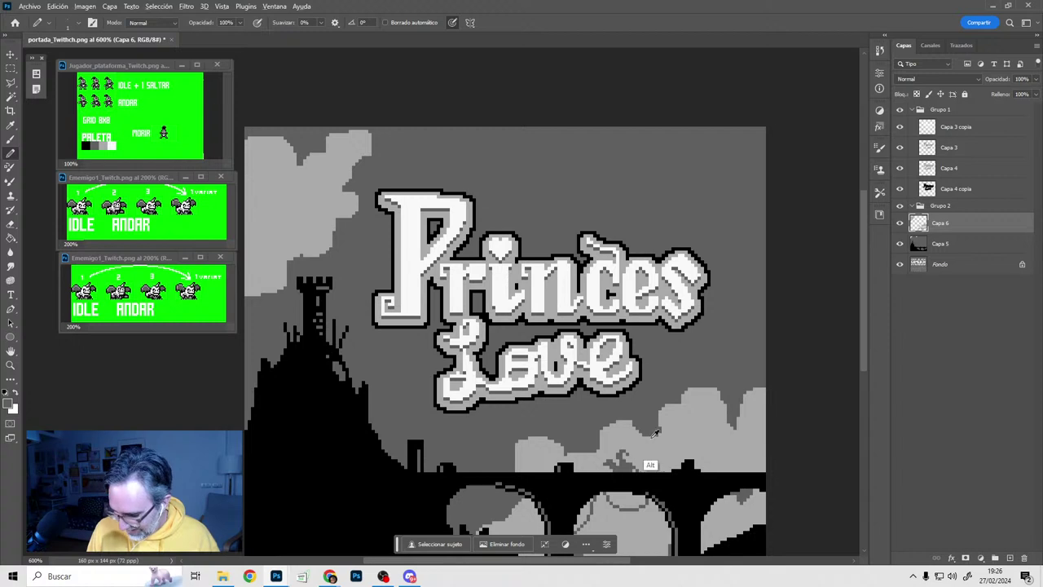
ctrl+alt+click(665, 402)
ctrl+alt+click(664, 403)
ctrl+alt+click(664, 402)
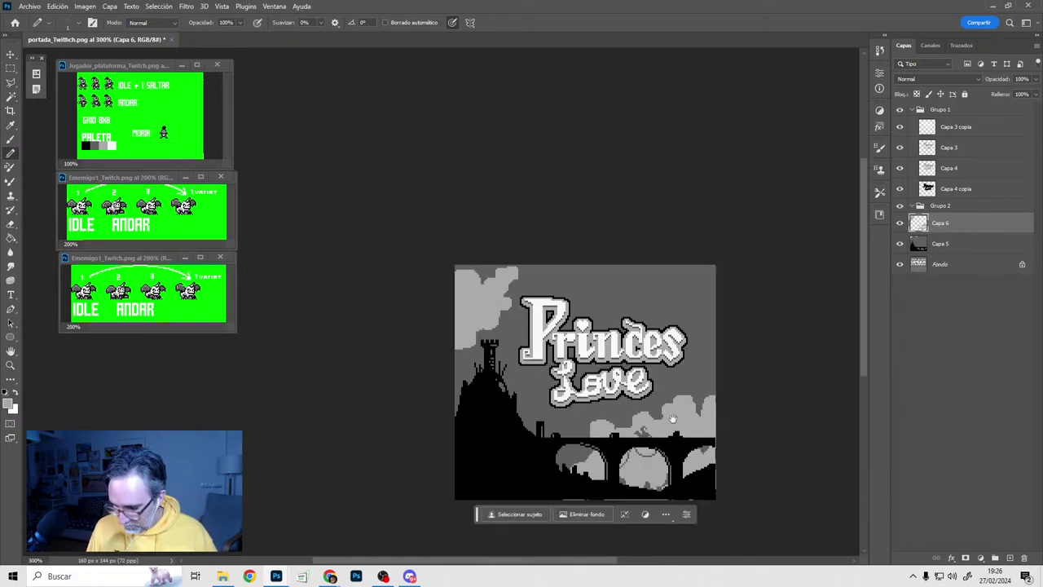
drag(668, 411, 626, 348)
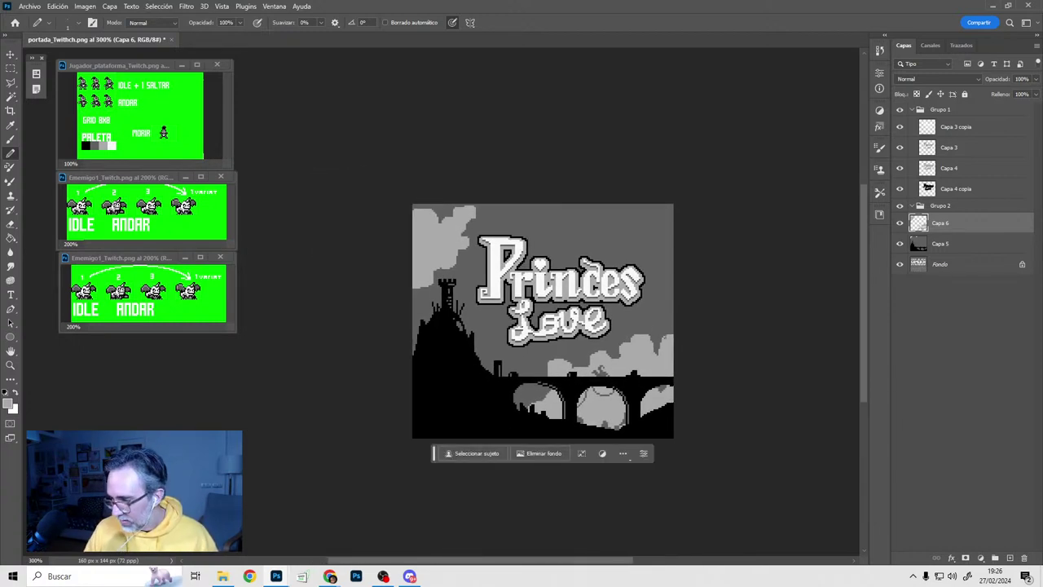
click(900, 223)
click(900, 224)
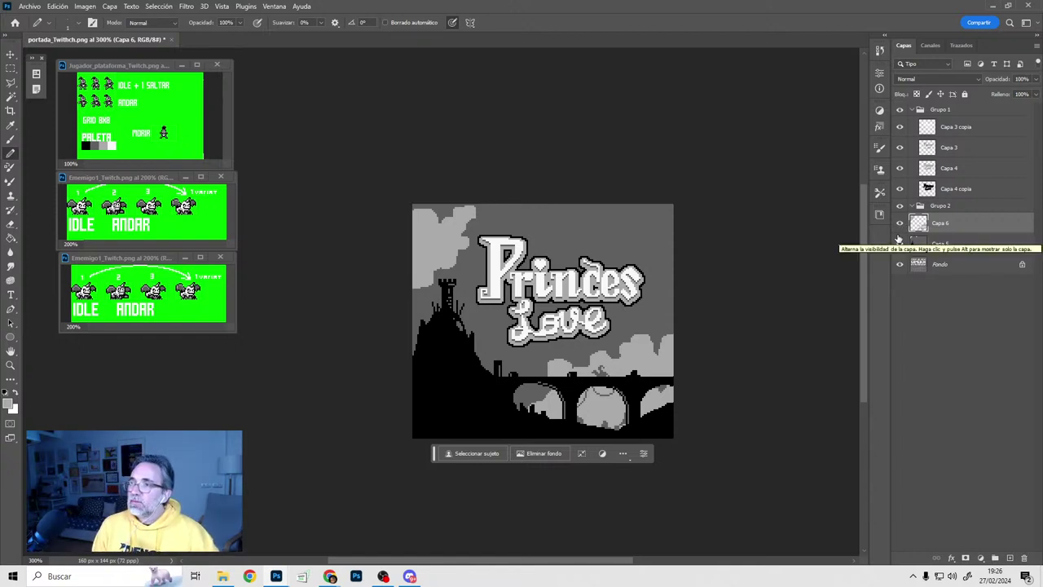
Move the Grupo 1 title lettering slightly to the left over the background
click(945, 111)
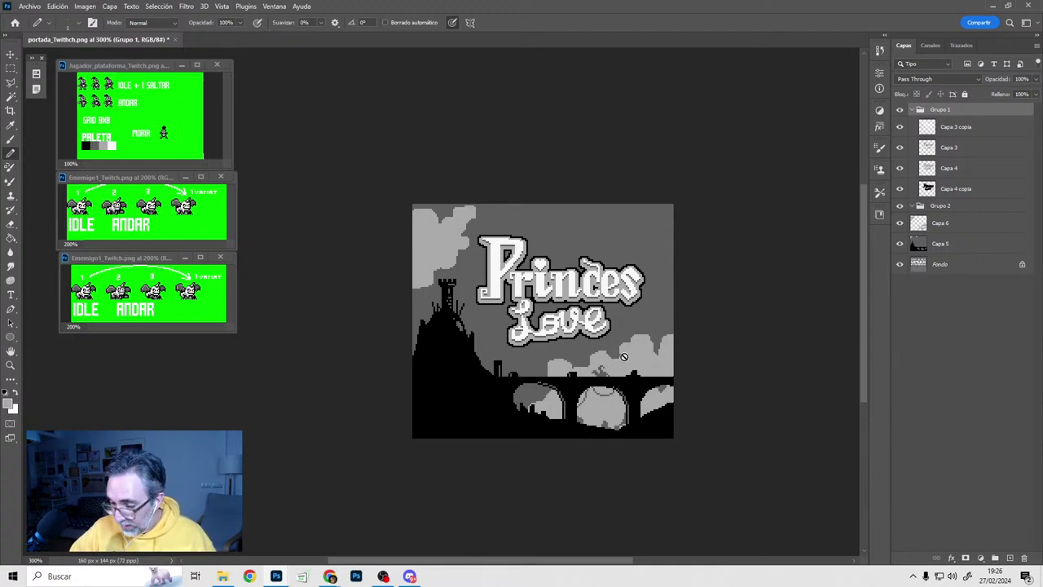
key(v)
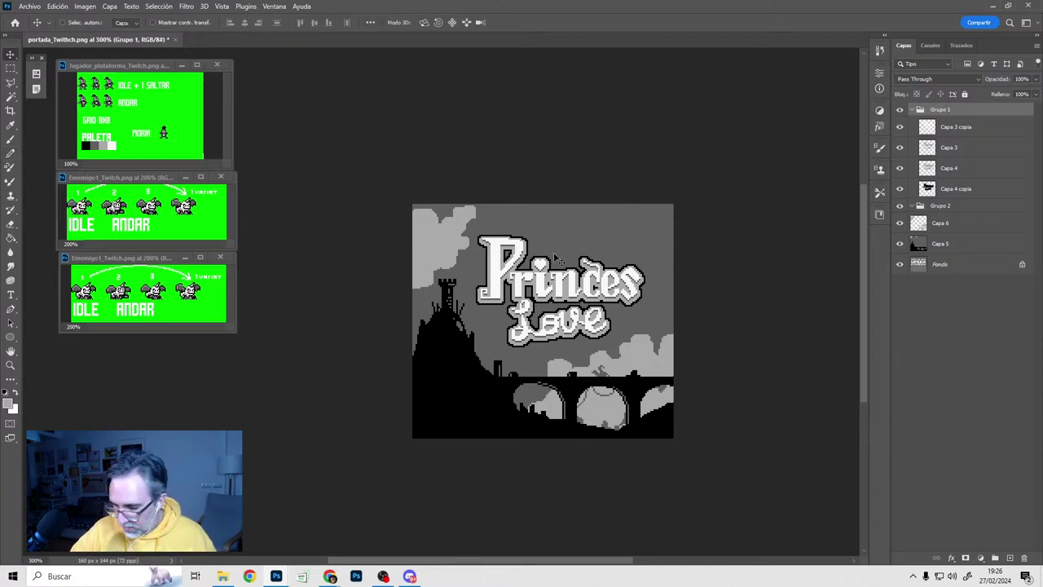
drag(558, 287, 545, 287)
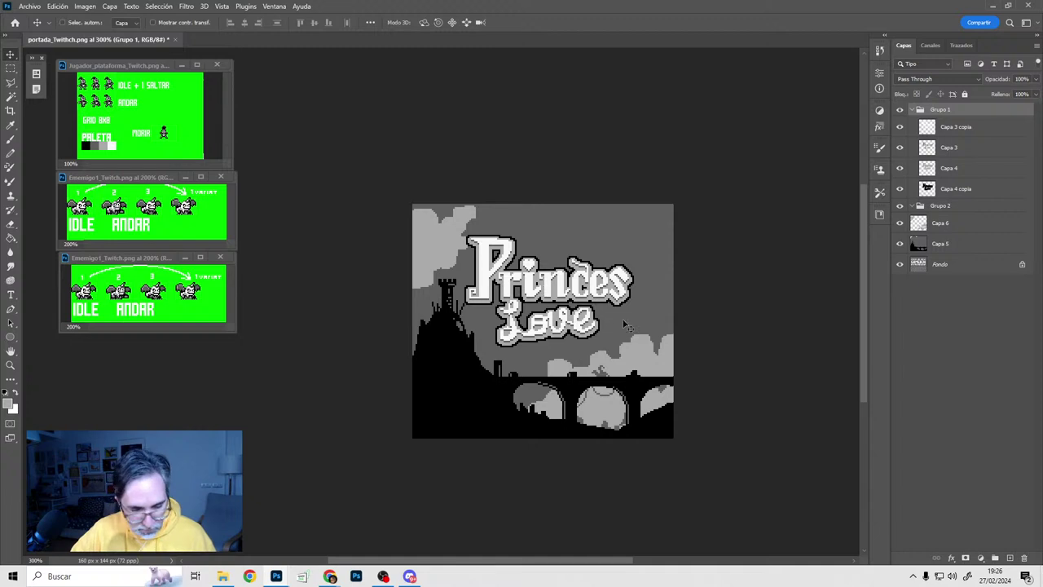
Merge all layers from Grupo 1 down to Fondo into a single layer and save portada_Twithch.png
click(943, 266)
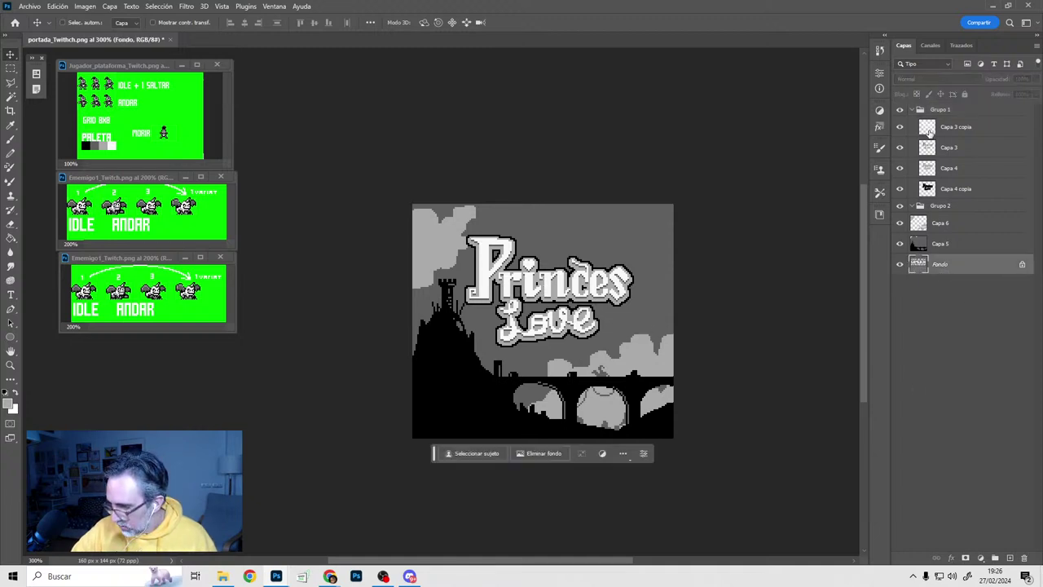
shift+click(941, 112)
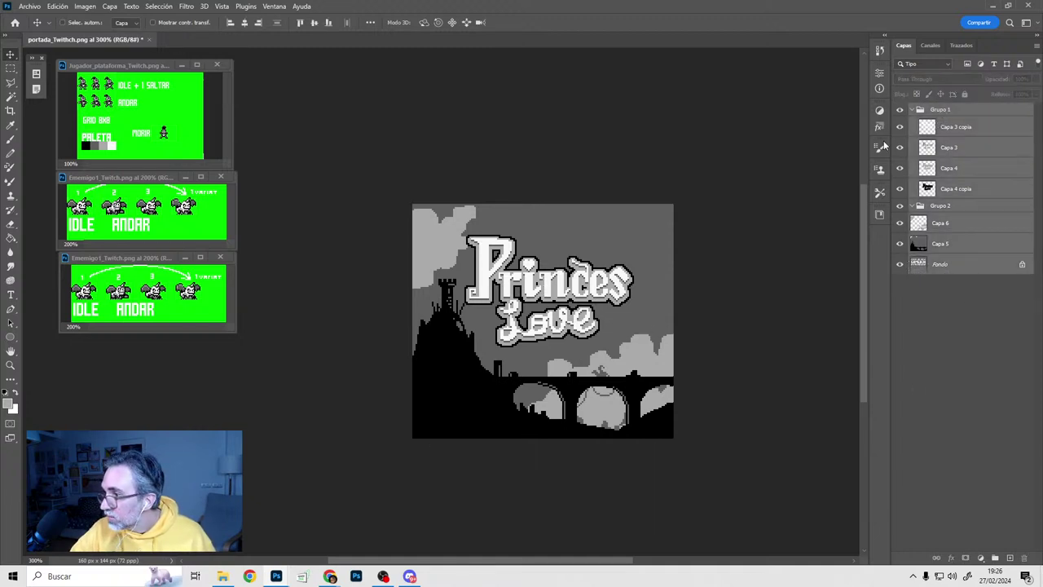
key(ctrl+e)
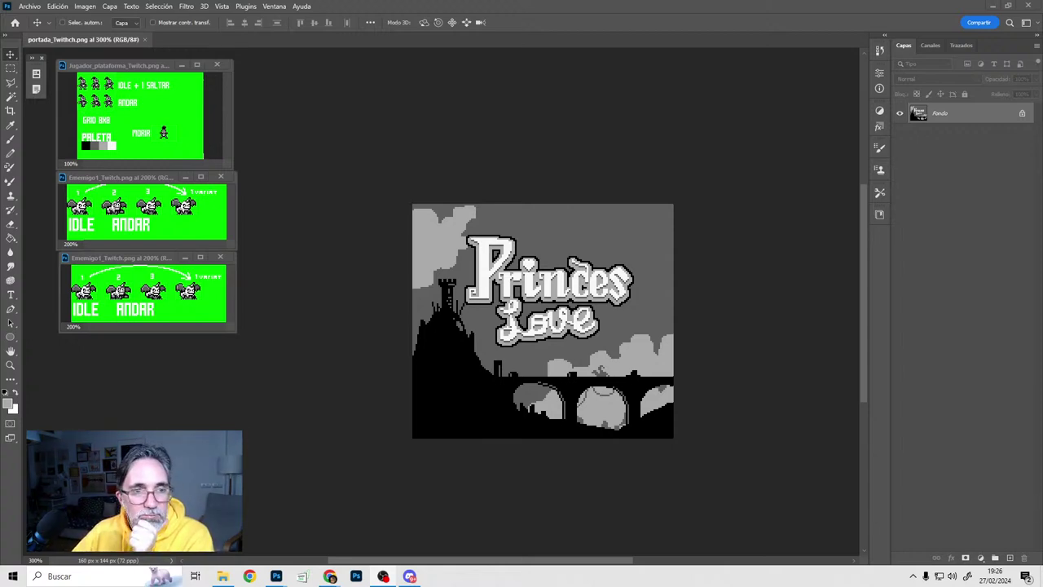
Switch to File Explorer, browse the Dico Grande (D:) drive and start the bgb emulator
click(993, 10)
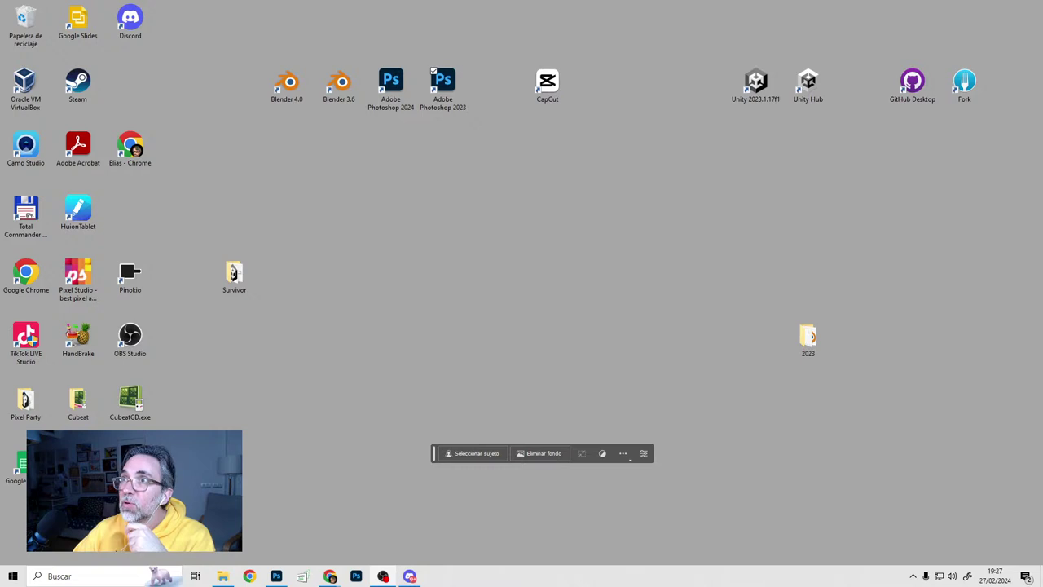
drag(554, 0, 491, 6)
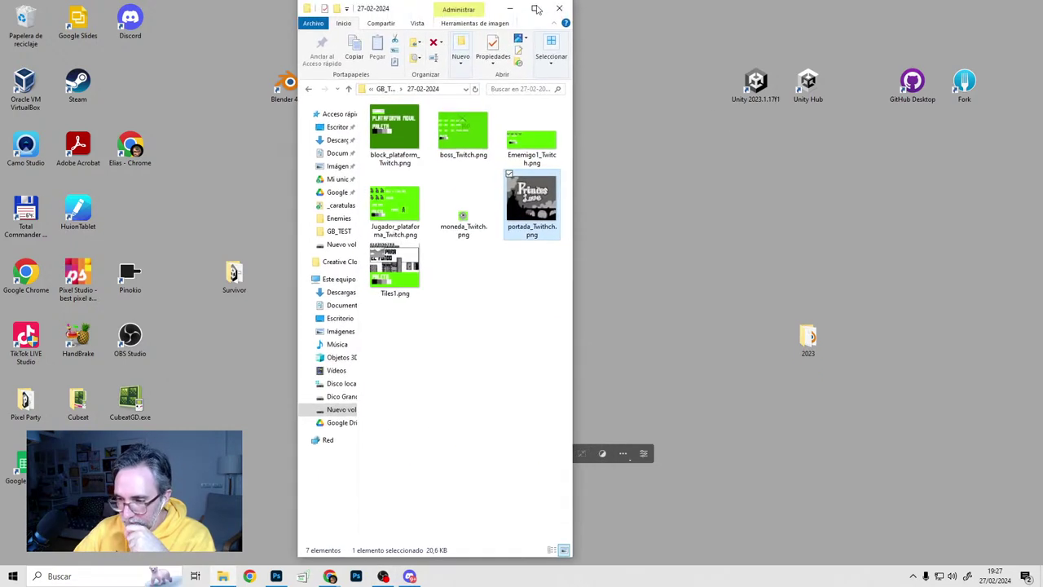
double_click(423, 14)
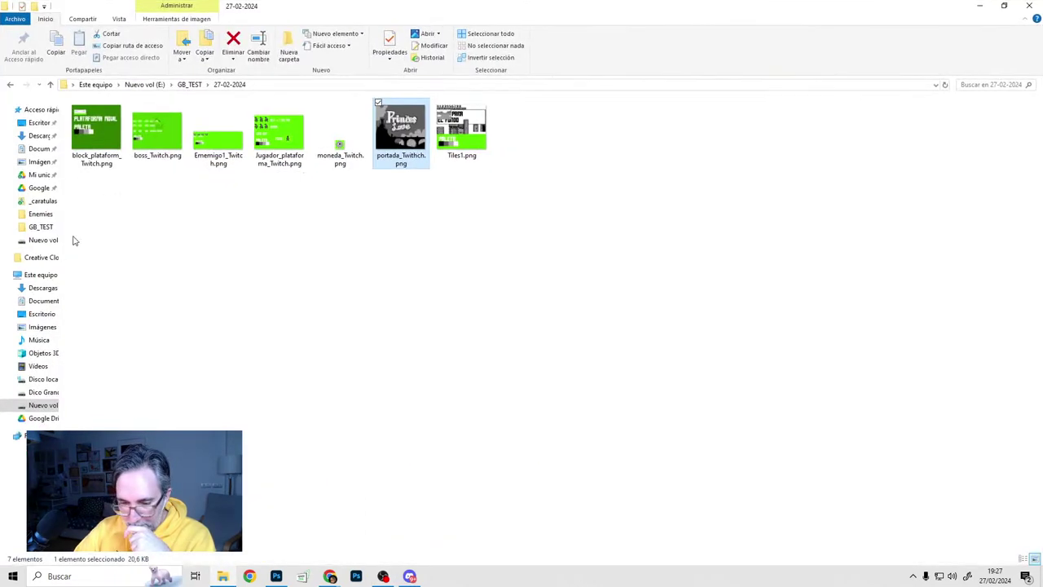
click(70, 391)
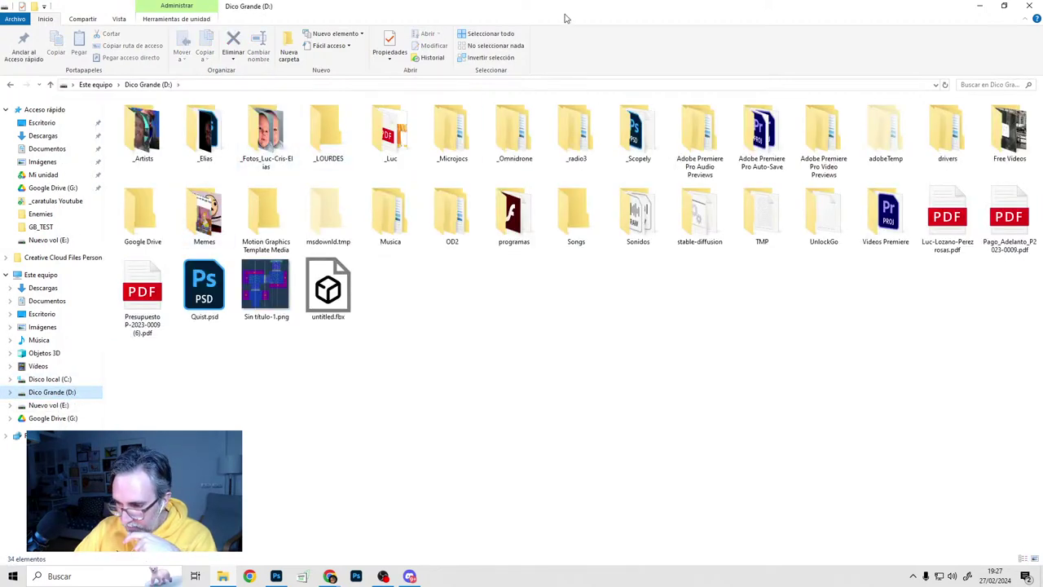
drag(563, 17, 477, 0)
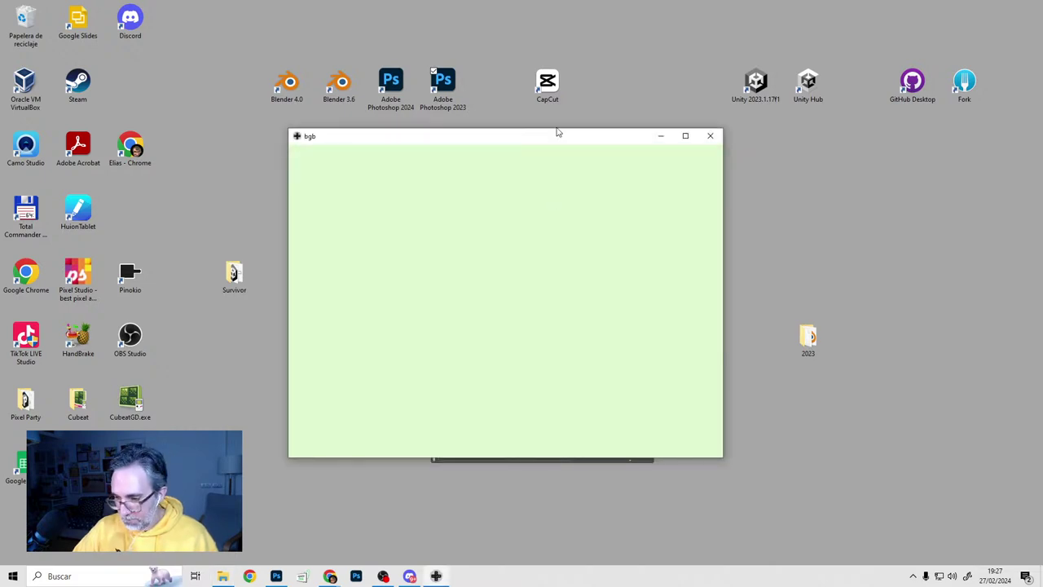
drag(551, 146, 577, 145)
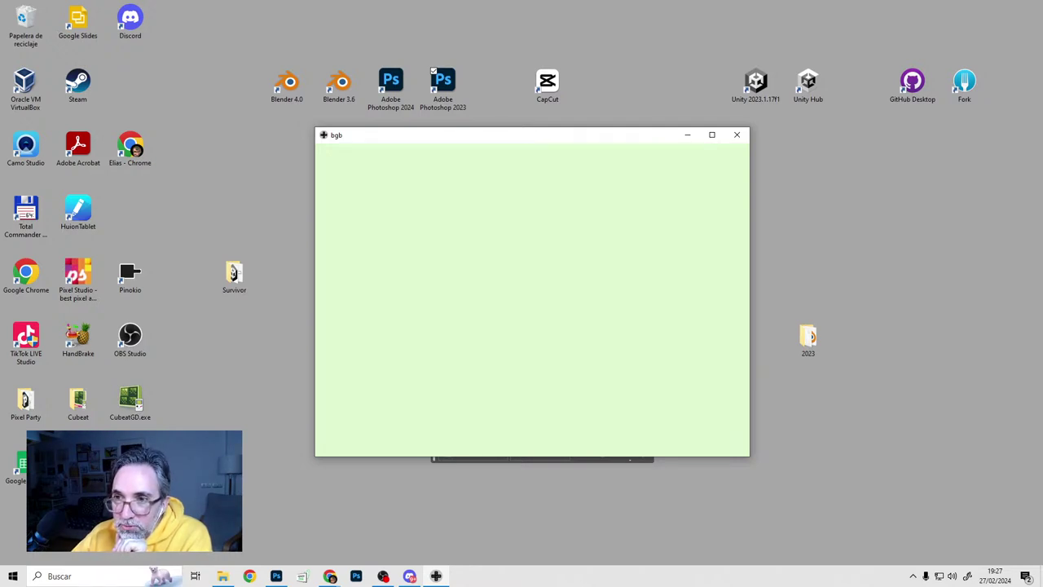
key(alt+Tab)
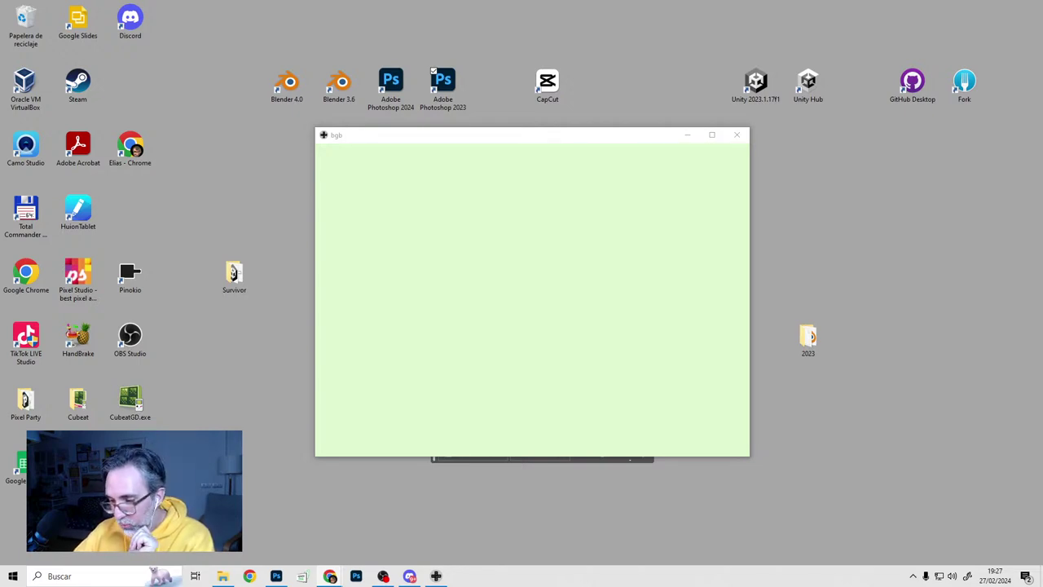
drag(651, 138, 675, 138)
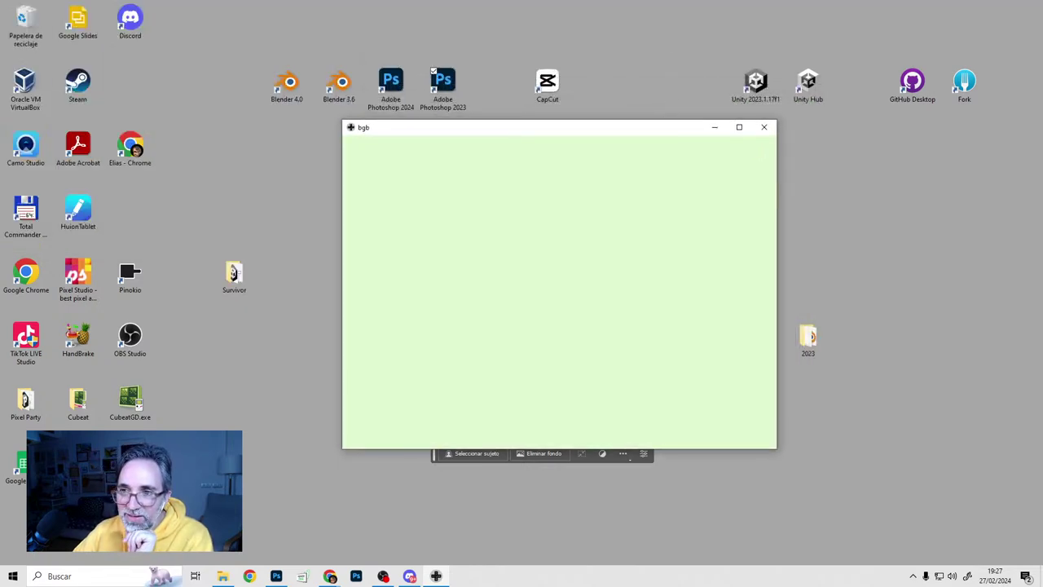
key(alt+Tab)
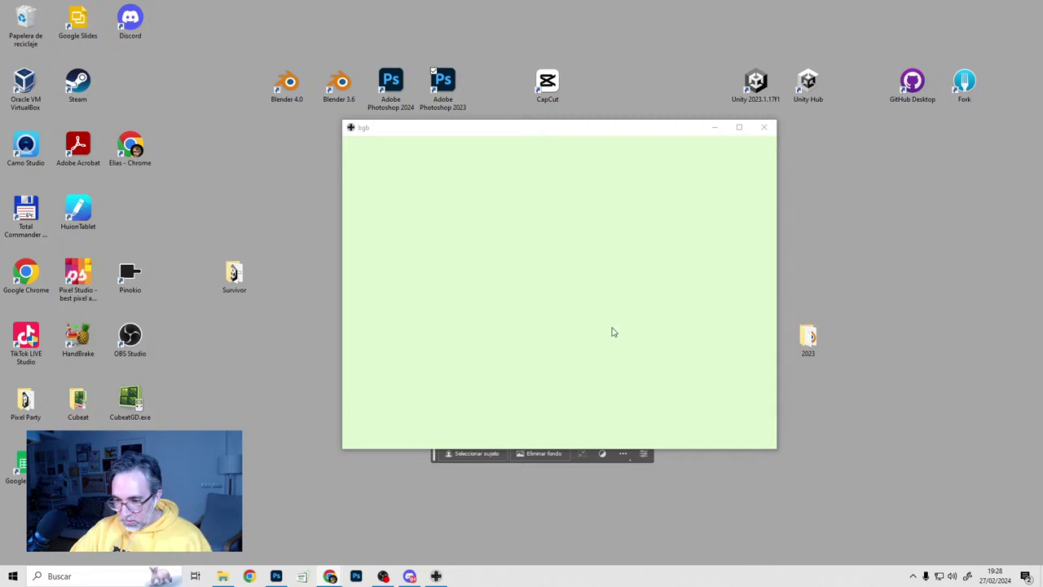
drag(502, 133, 433, 117)
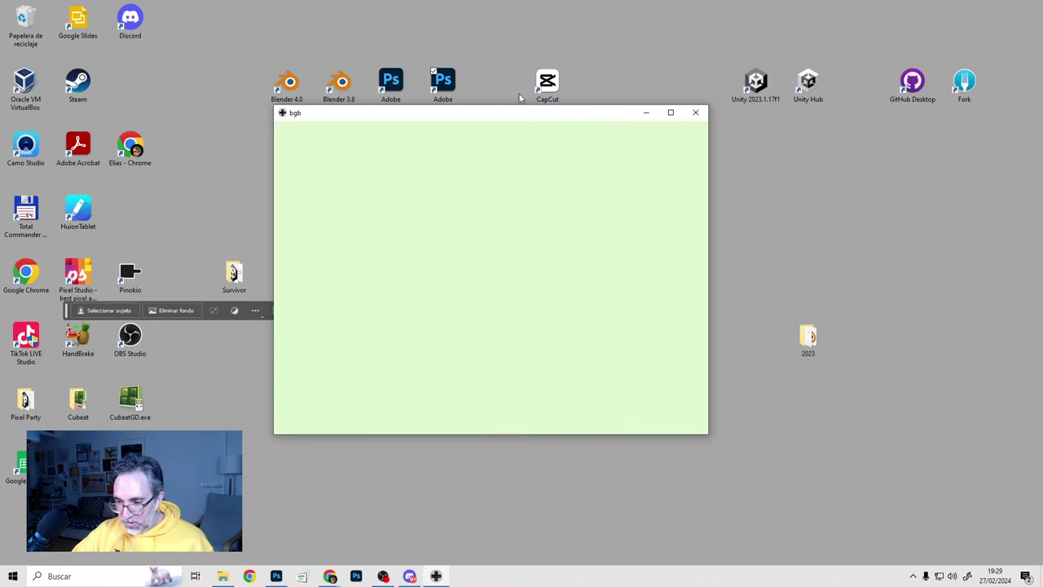
drag(517, 116, 633, 147)
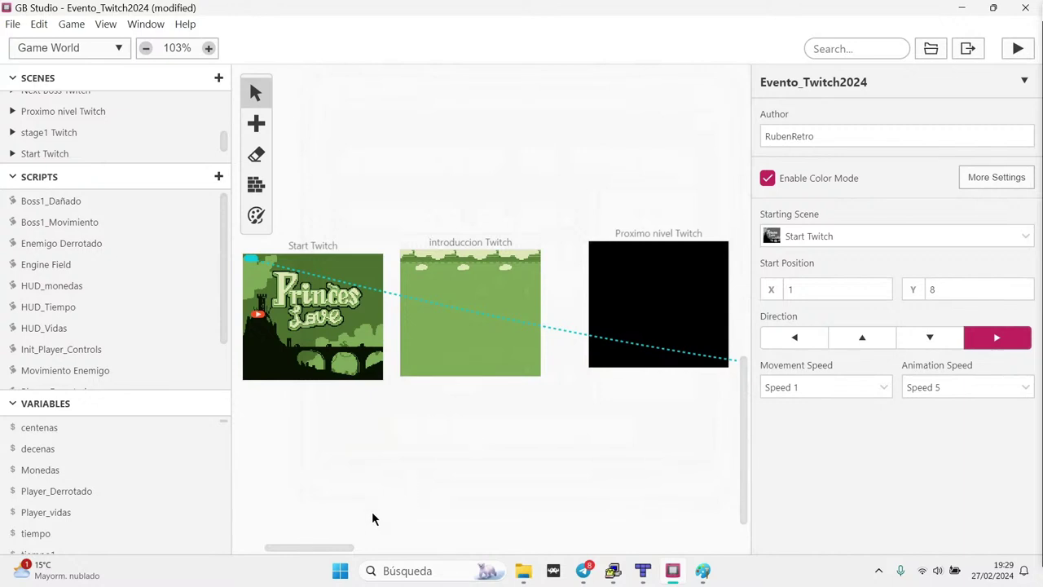
Switch to GB Studio, view the Start Twitch scene, run Evento_Twitch2024 and start the game from its title screen
drag(321, 548, 302, 549)
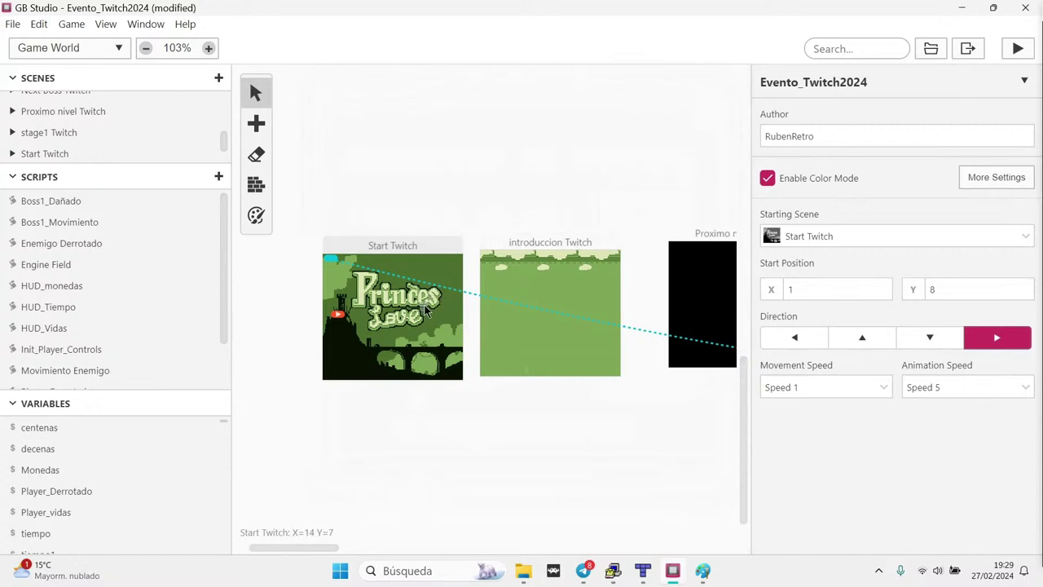
click(1020, 49)
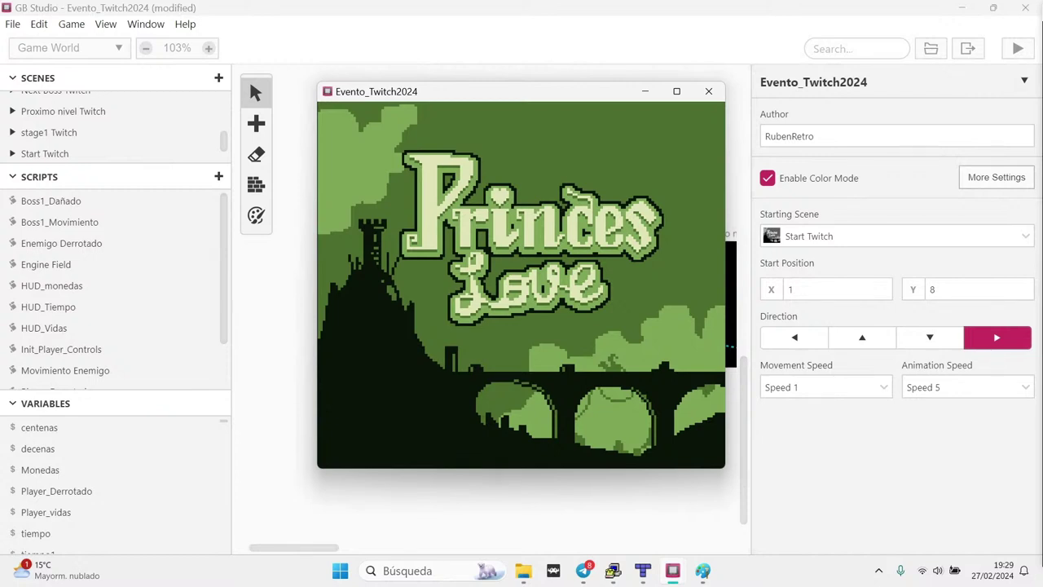
key(Return)
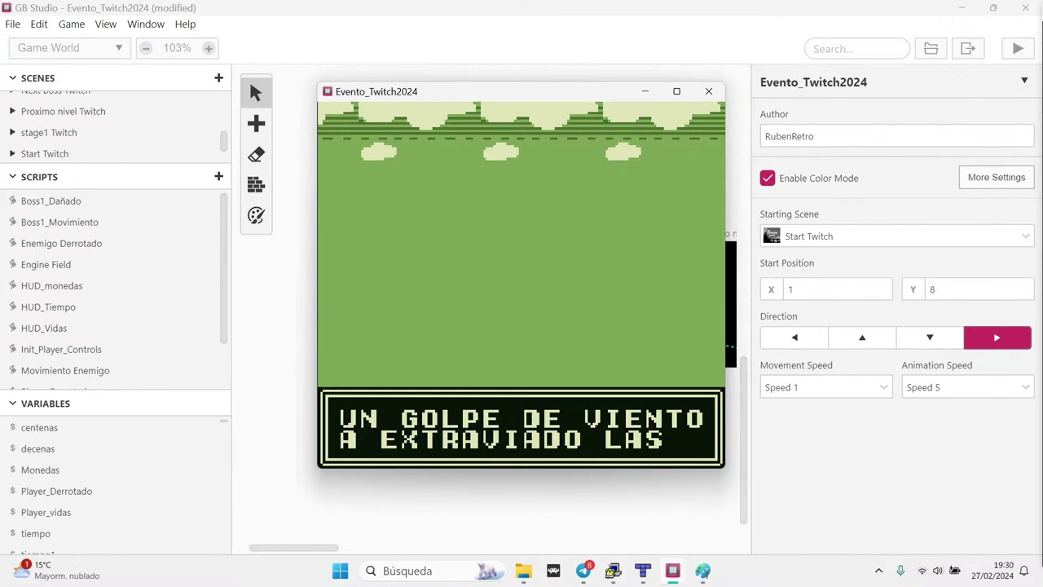
Advance through the introduction dialogue and walk the player character right through the beginning of the first level
key(z)
key(z)
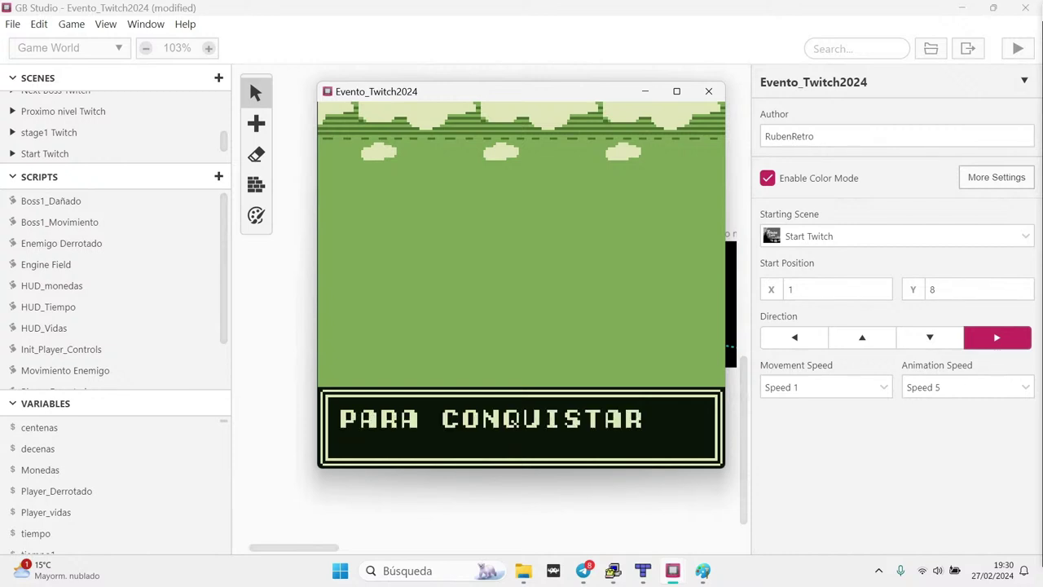
key(z)
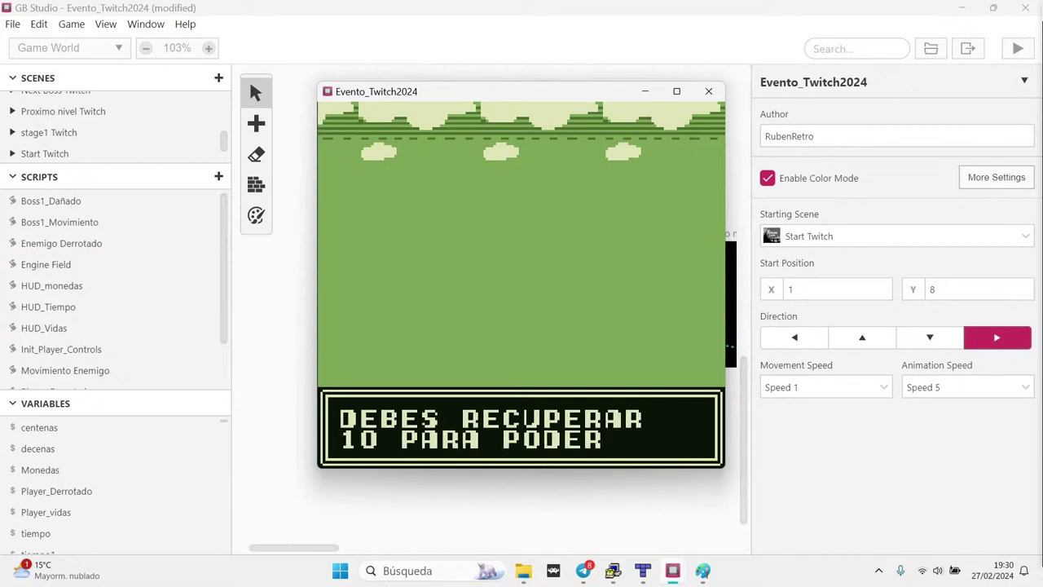
key(z)
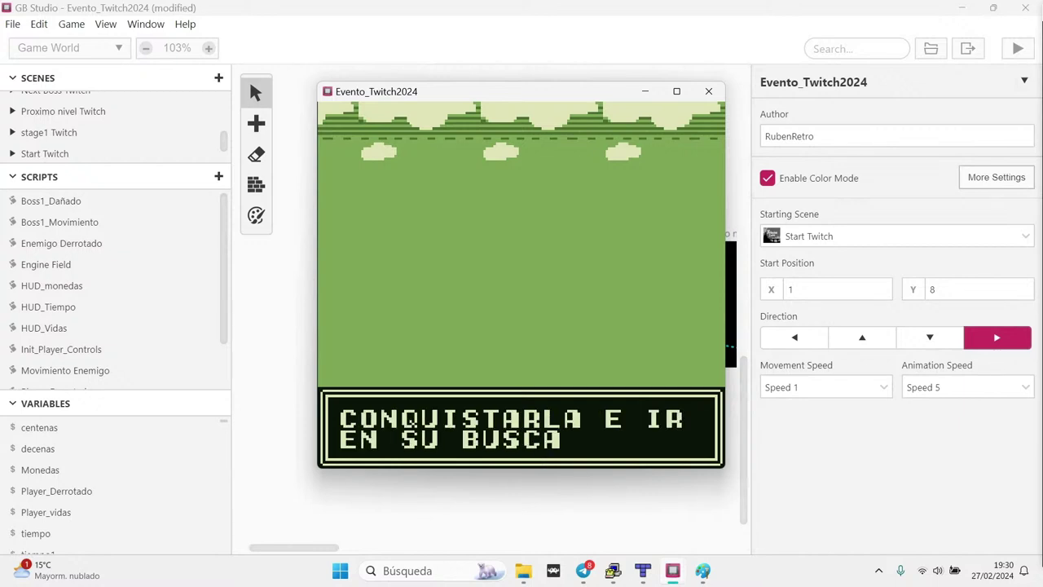
key(z)
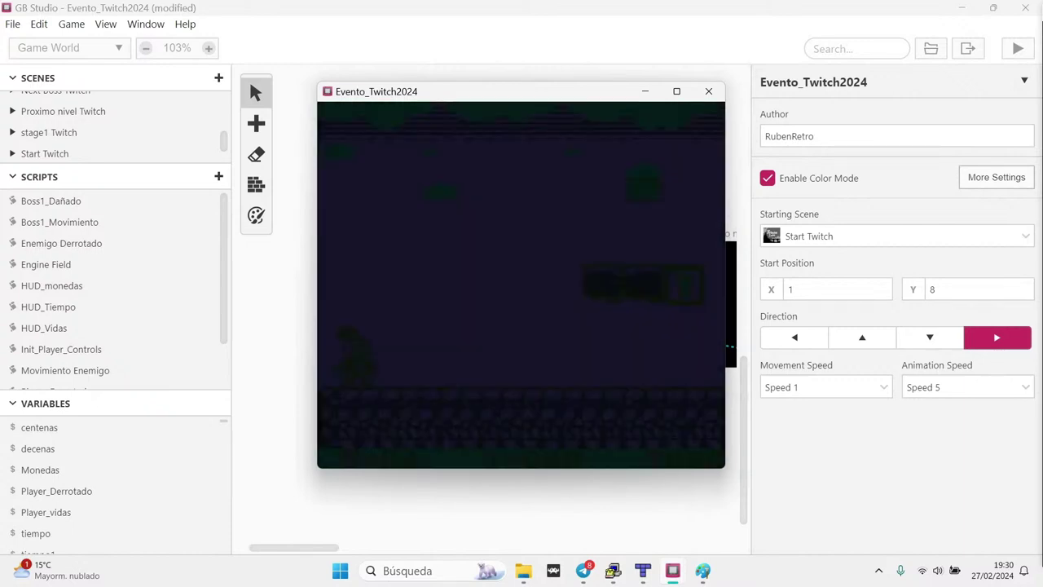
key(Right)
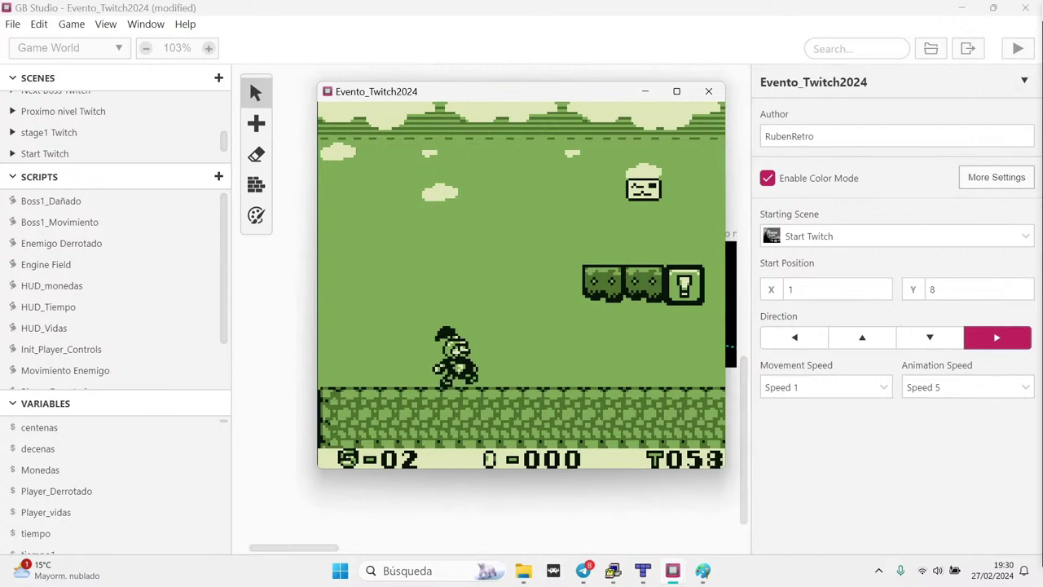
key(Right)
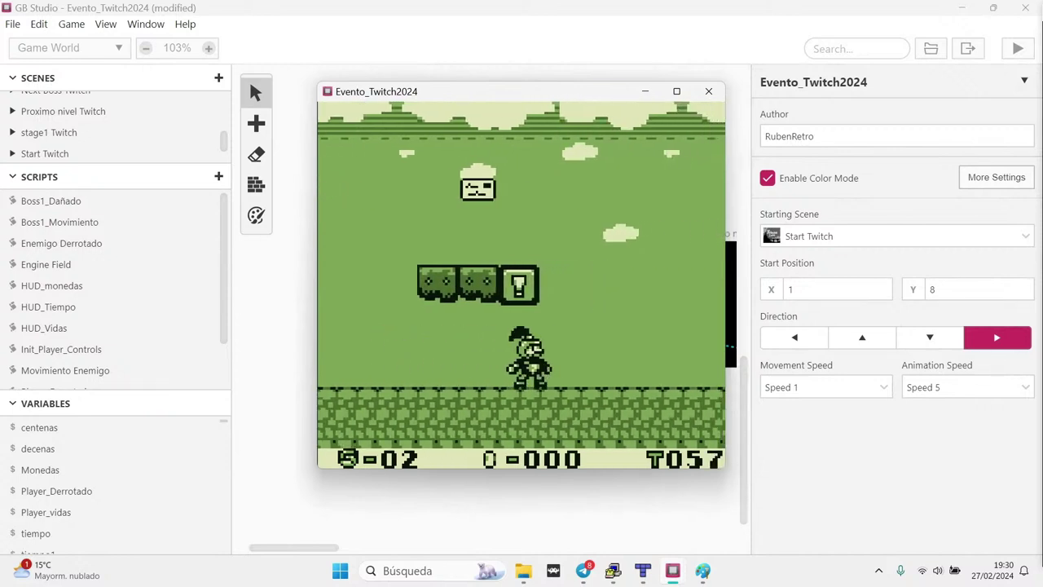
Hit the exclamation block beside the skull blocks and jump up to collect the card floating above them
key(z)
key(z)
key(Left)
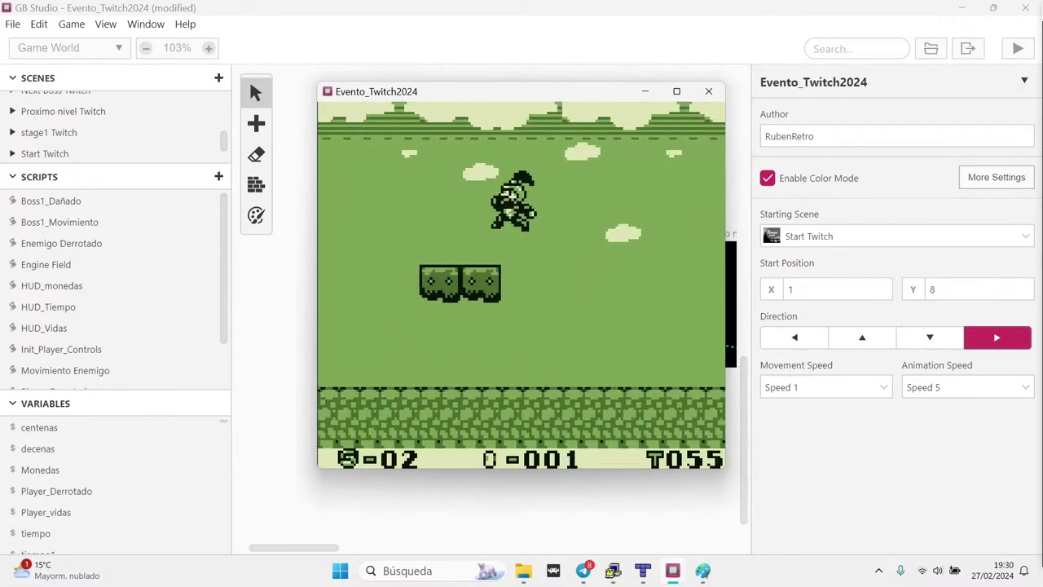
key(Right)
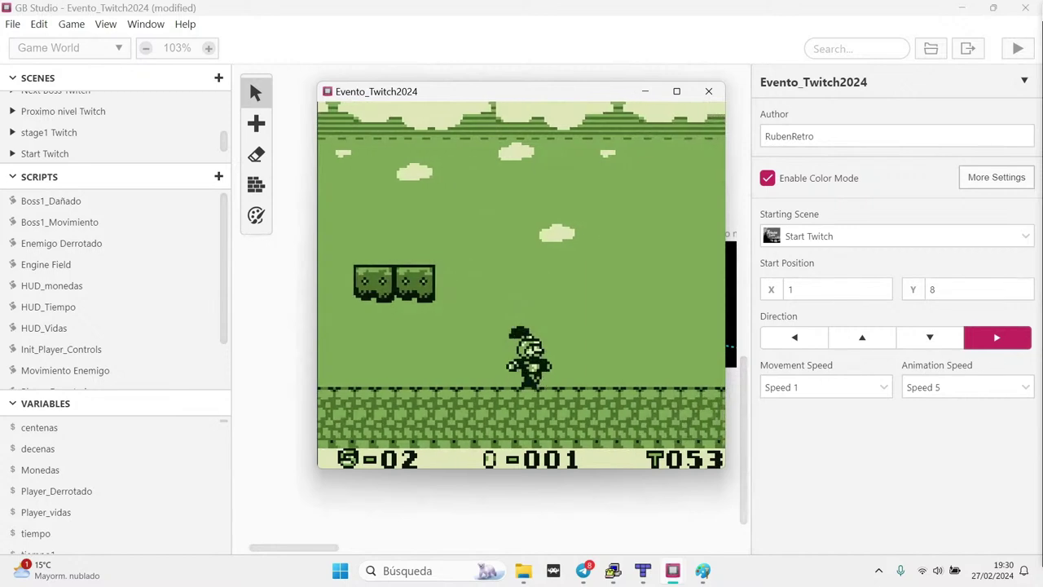
Advance over the first wooden platforms, jumping past the big-eared enemy and under the high row of blocks
key(Right)
key(z)
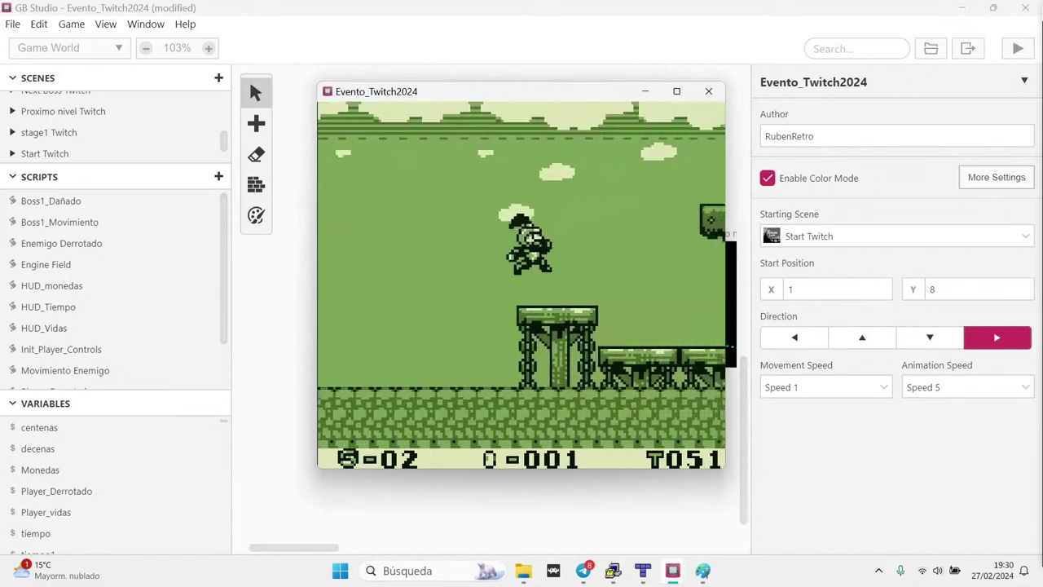
key(Right)
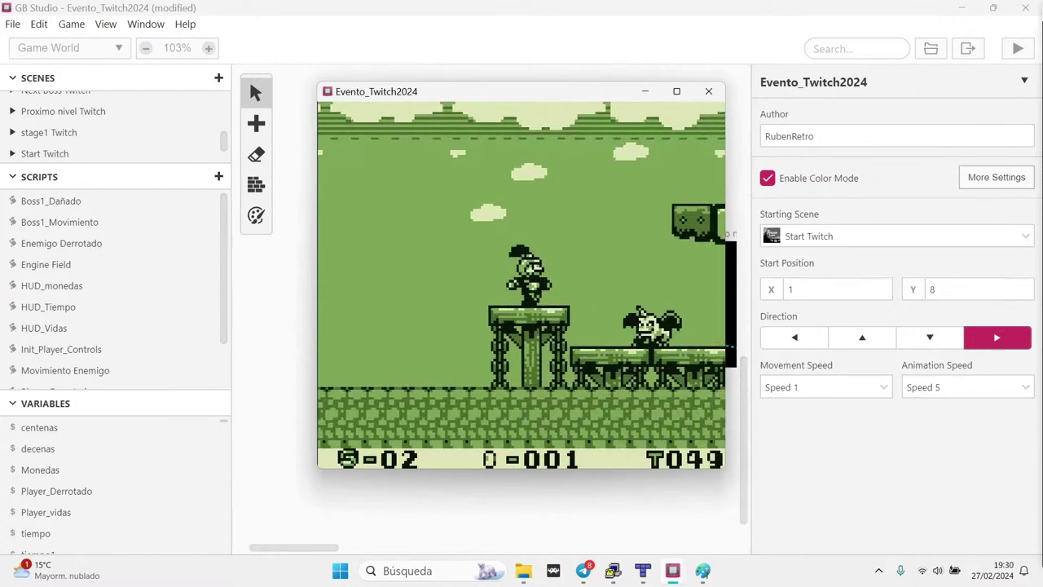
key(z)
key(Right)
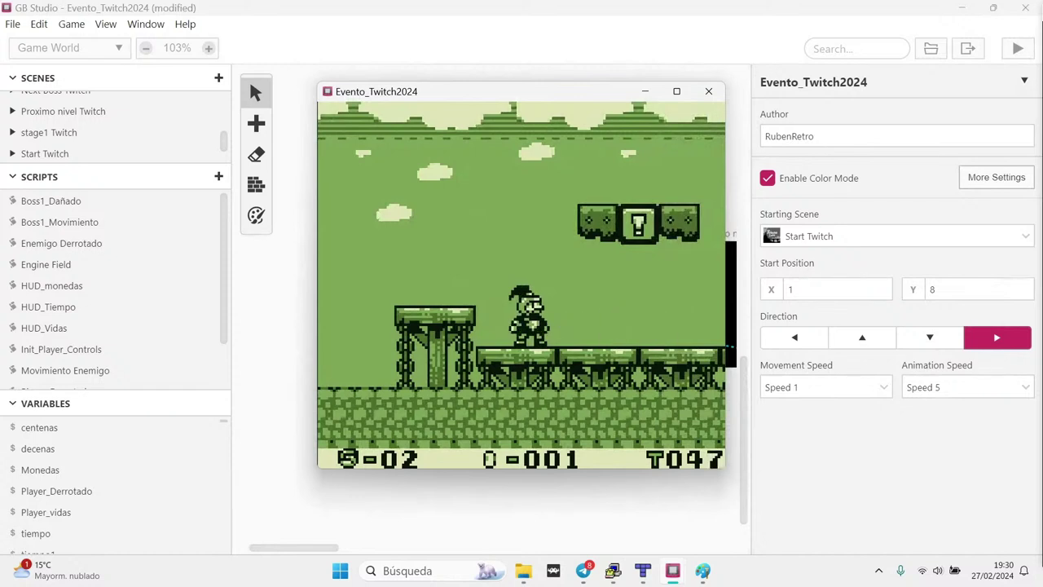
key(Right)
key(z)
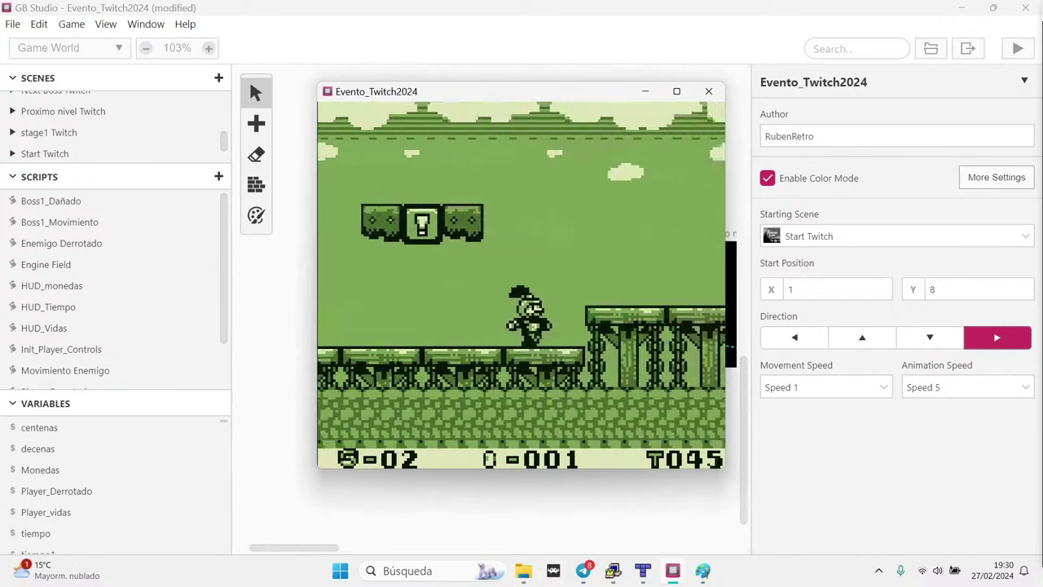
Climb the taller wooden platforms and jump down toward the floating card and the enemy on the ground
key(Right)
key(z)
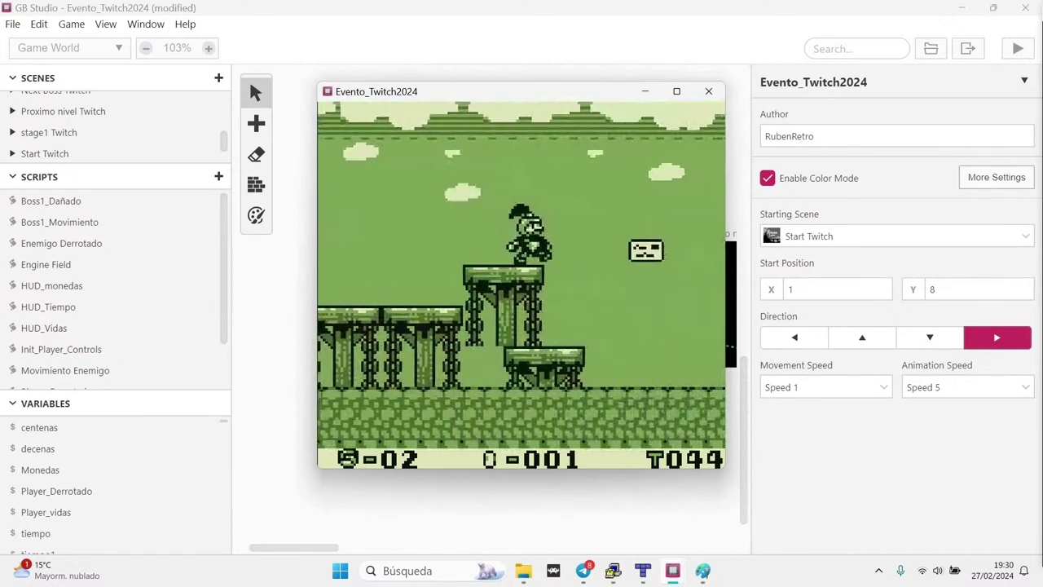
key(Right)
key(z)
key(Left)
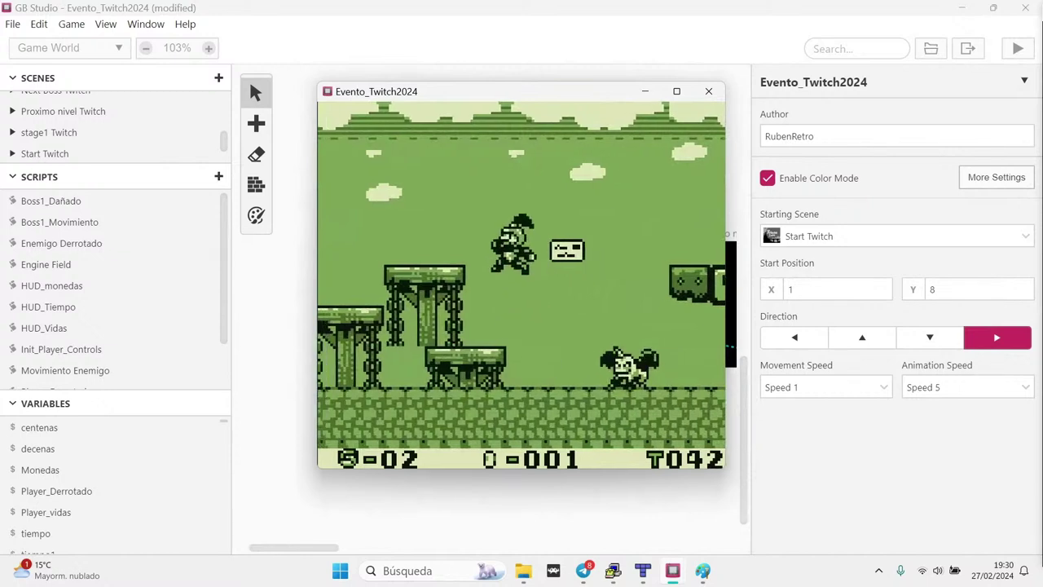
key(Right)
key(z)
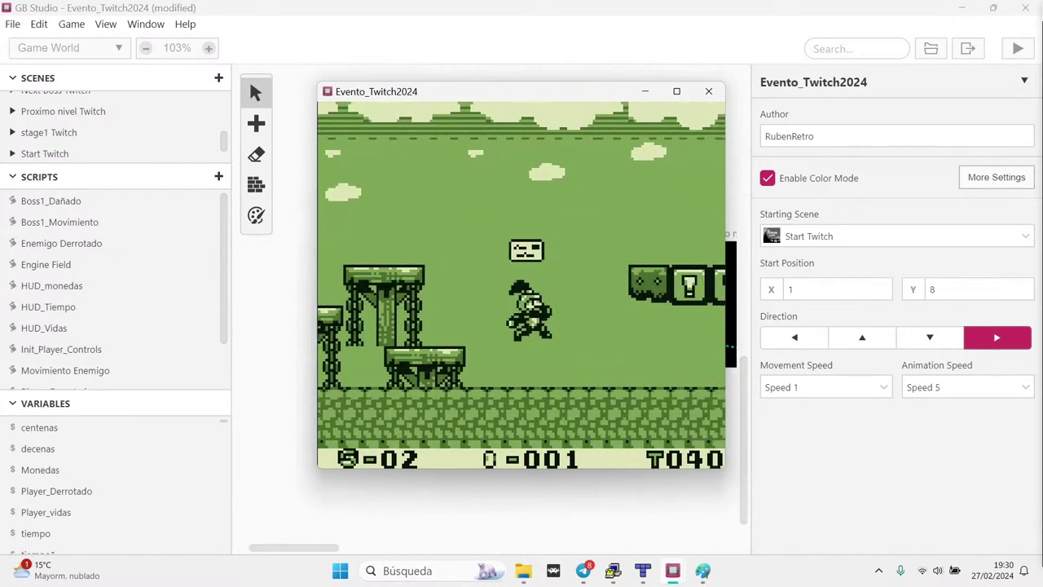
Get past the block row with two exclamation blocks, double back over it, and advance to the wooden steps before the spikes
key(Right)
key(z)
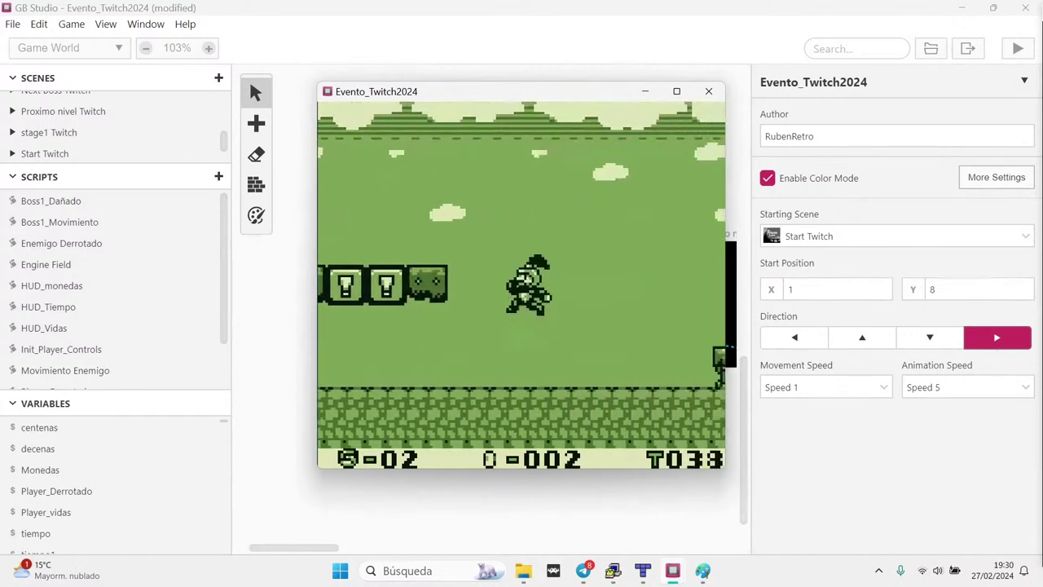
key(Left)
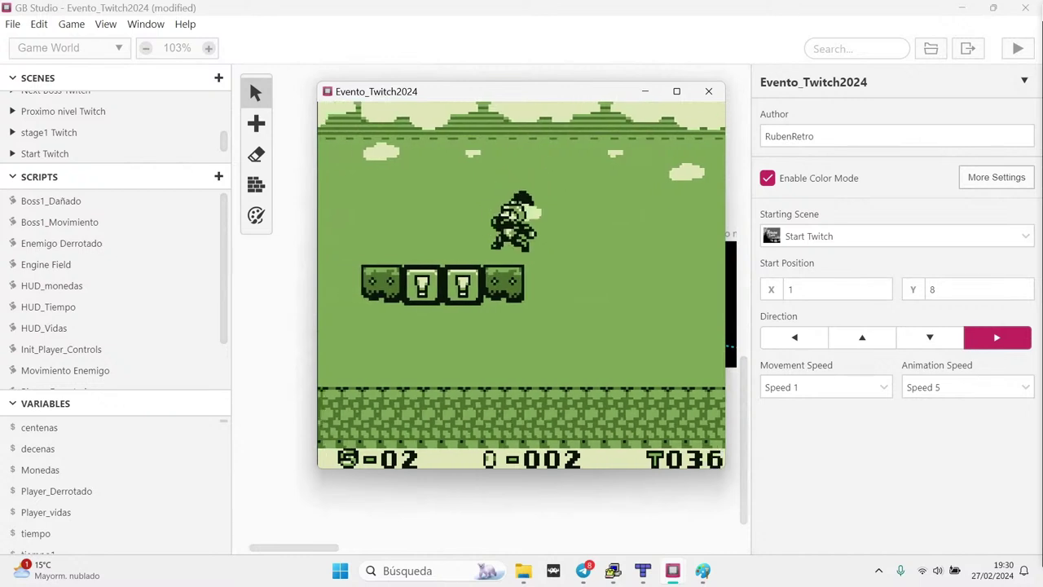
key(Right)
key(Right)
key(z)
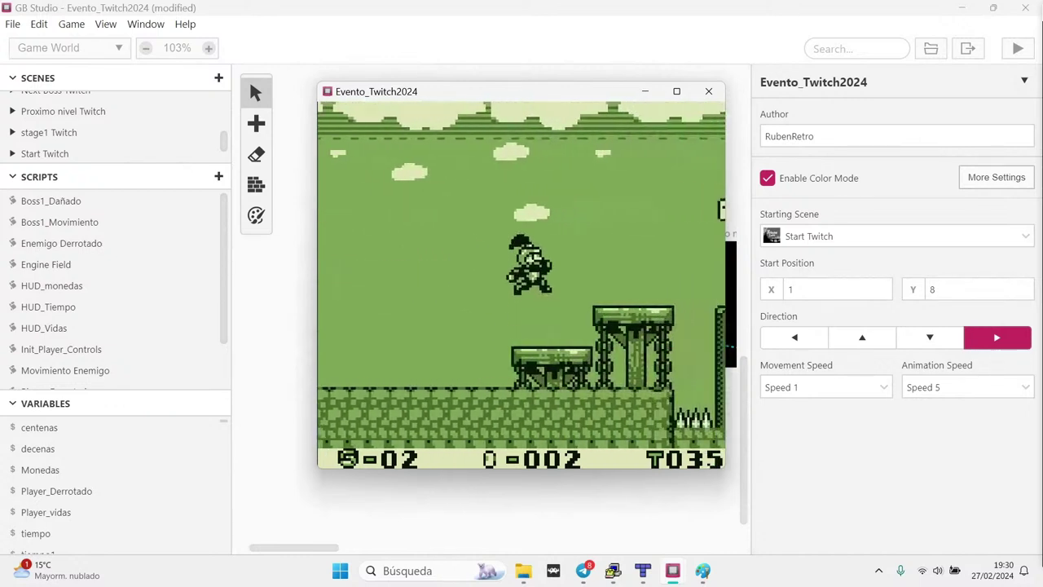
Jump across the three pillars over the spikes, collecting the cards above, and cross the stacked wooden platforms
key(Right)
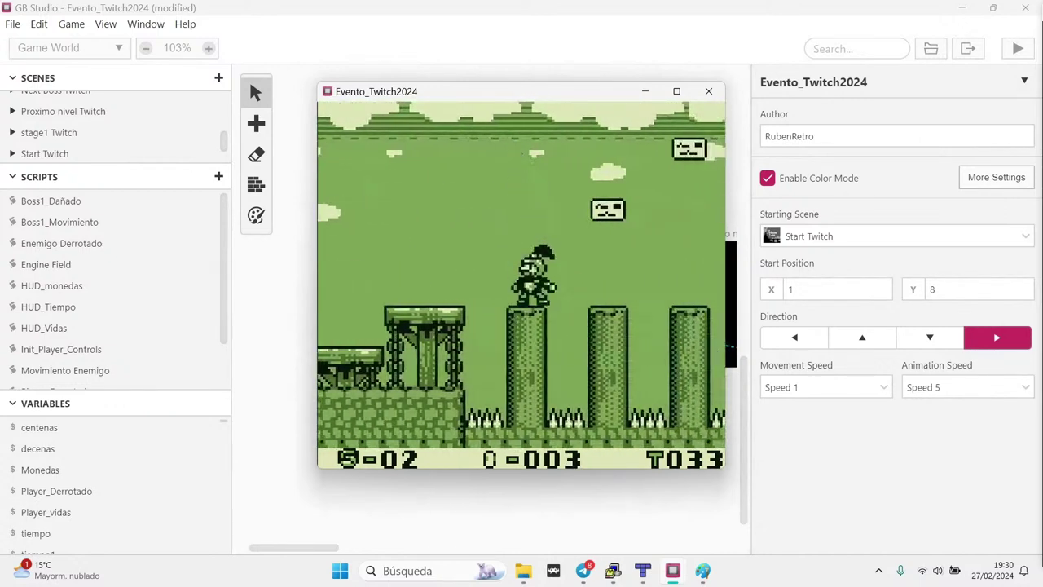
key(z)
key(z)
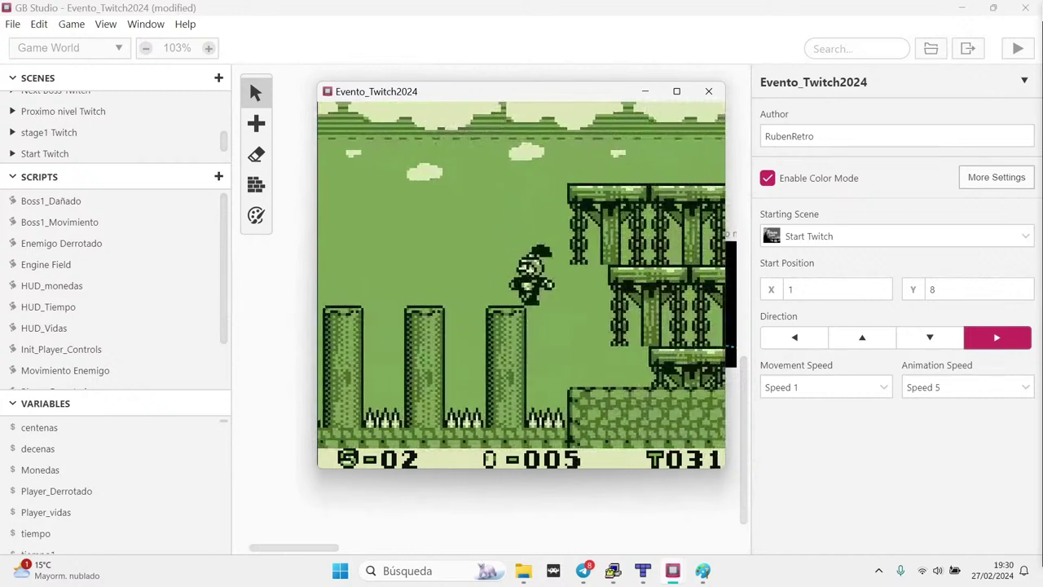
key(z)
key(Right)
key(Right)
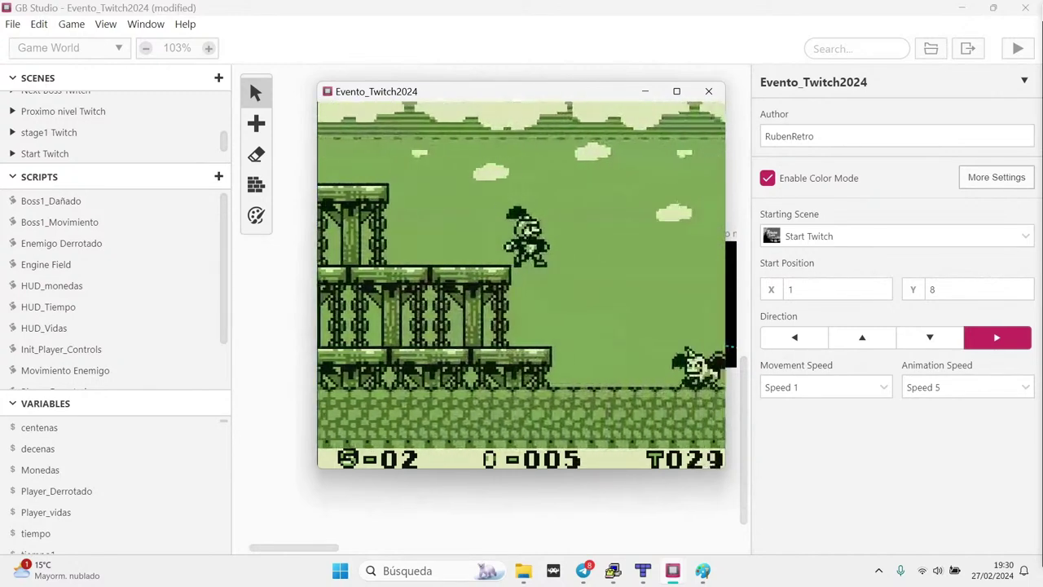
Pass the ground enemies, collect the cards around the single pillar, and reach the moving platform over the long spike pit
key(Right)
key(z)
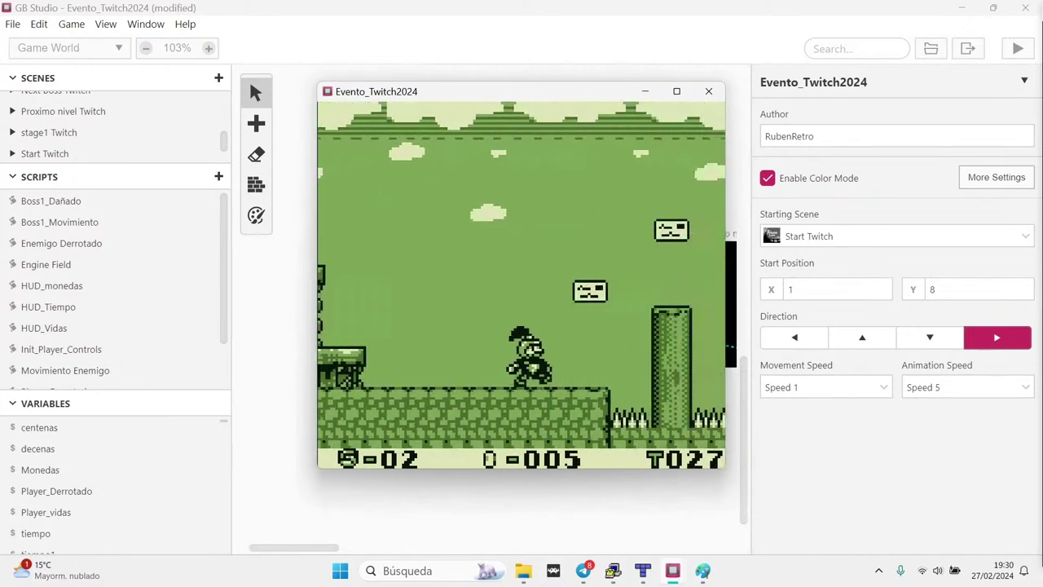
key(z)
key(Right)
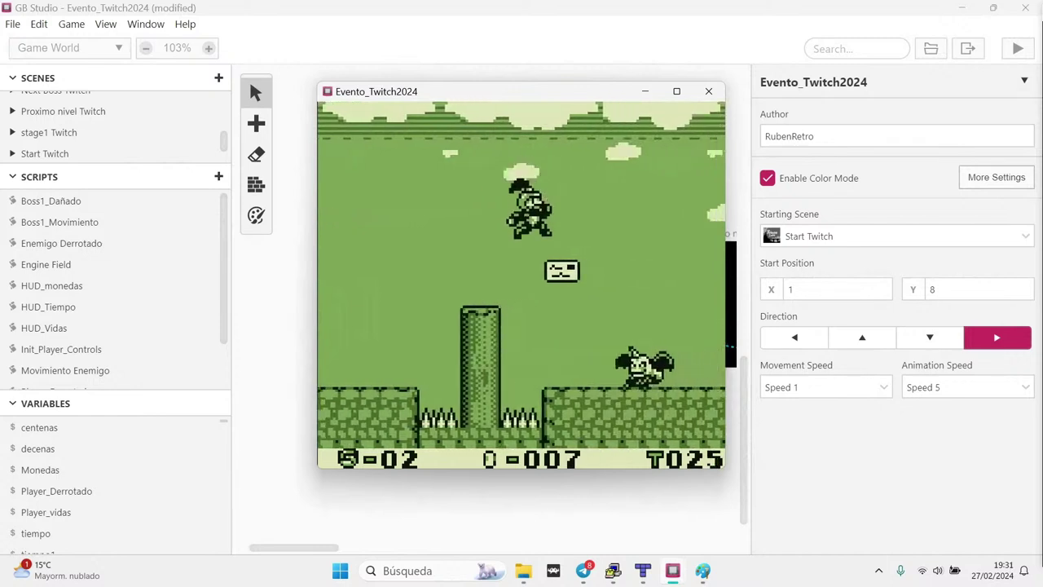
key(Right)
key(Right)
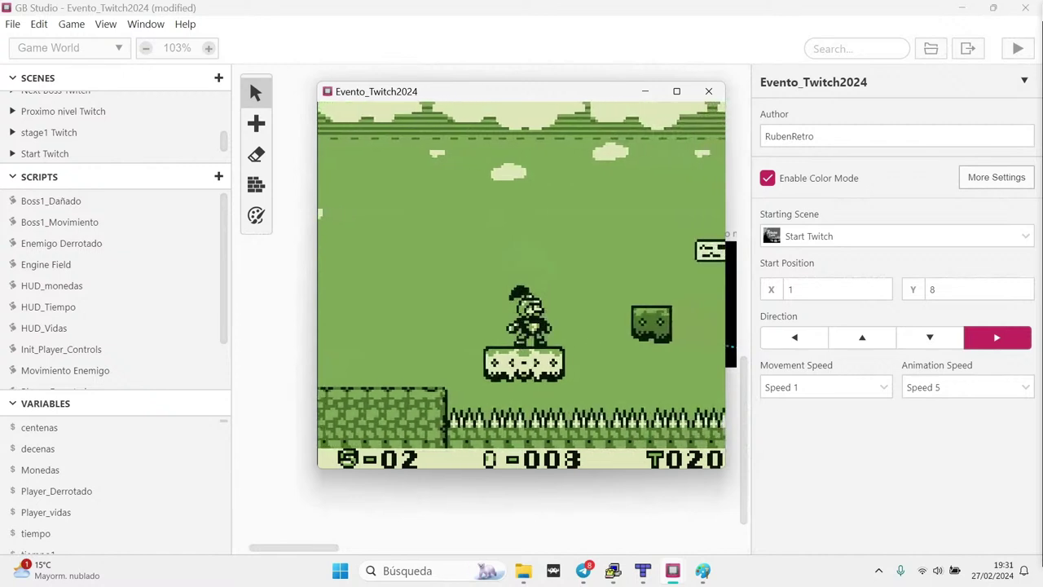
Try to cross the long spike pit using the moving platforms and floating skull block, collecting the card on the way
key(Right)
key(z)
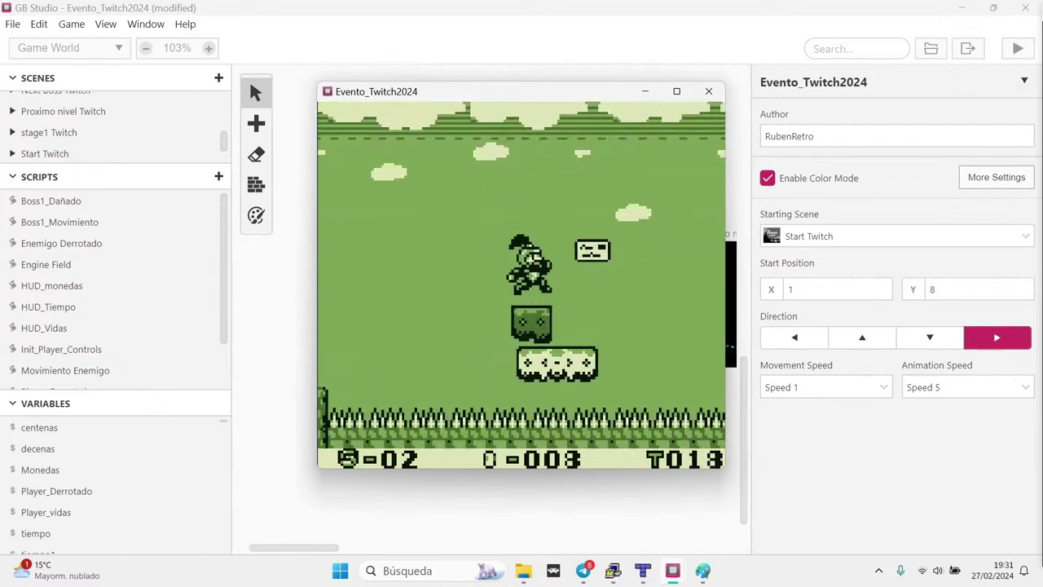
key(Right)
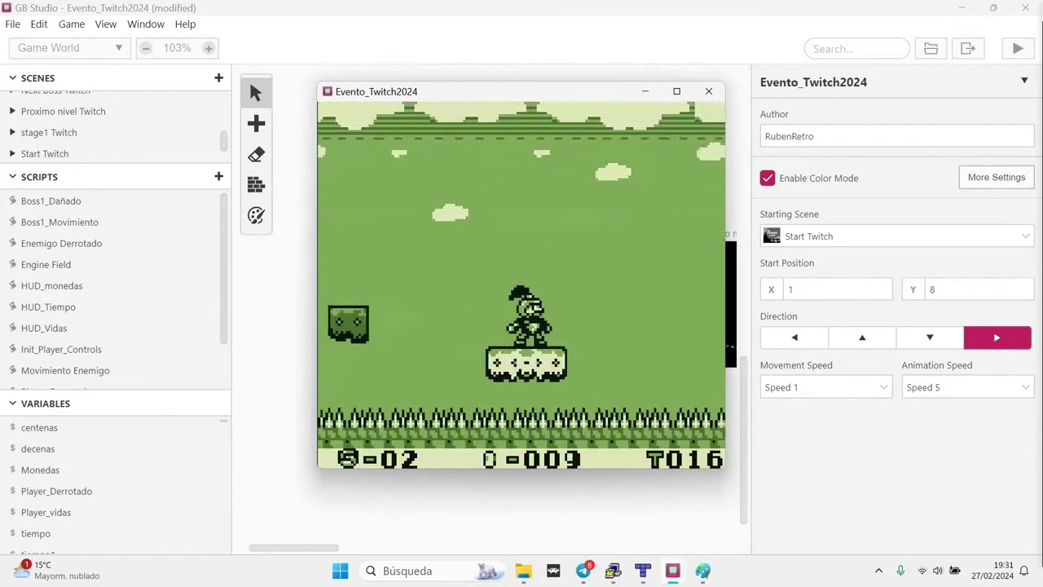
key(Right)
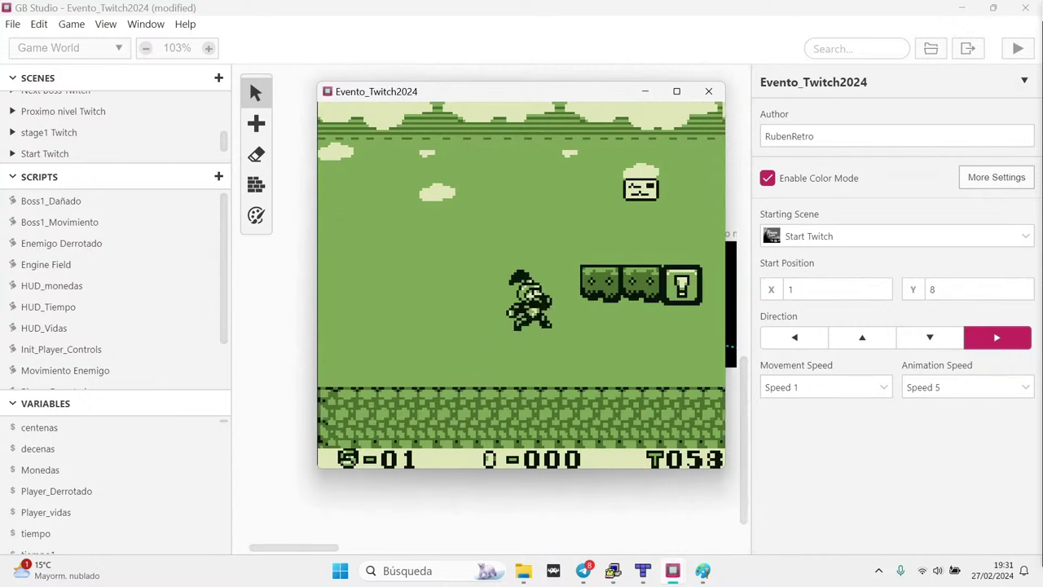
Replay the level from its start, collecting the card above the first blocks and crossing the first wooden platforms
key(Right)
key(z)
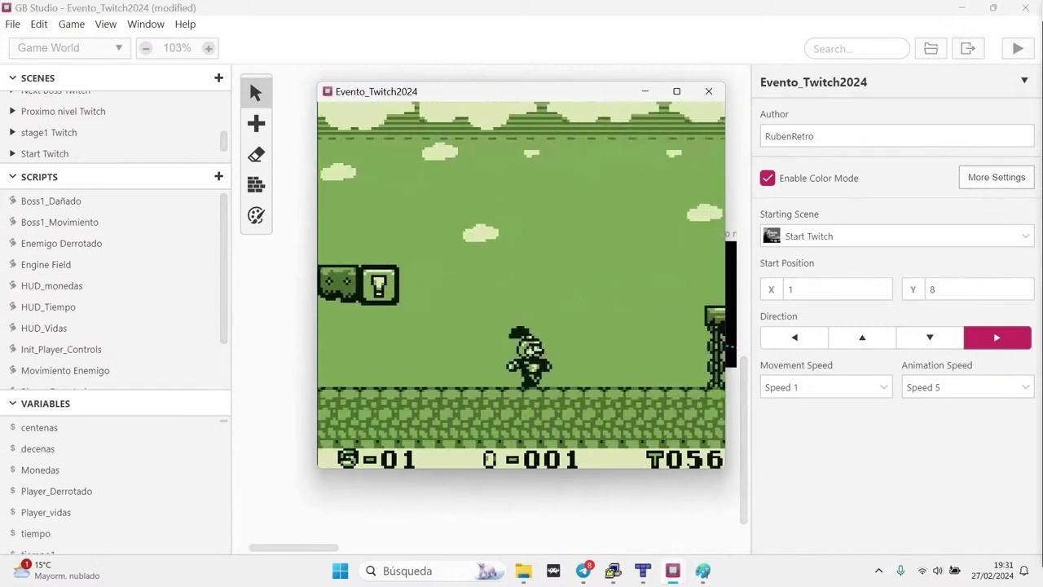
key(Right)
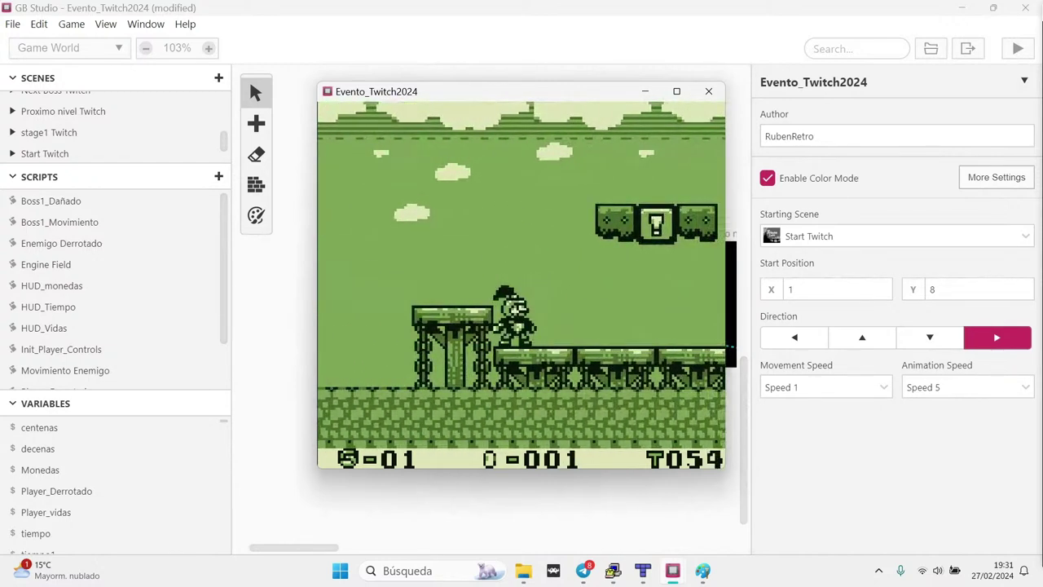
key(Right)
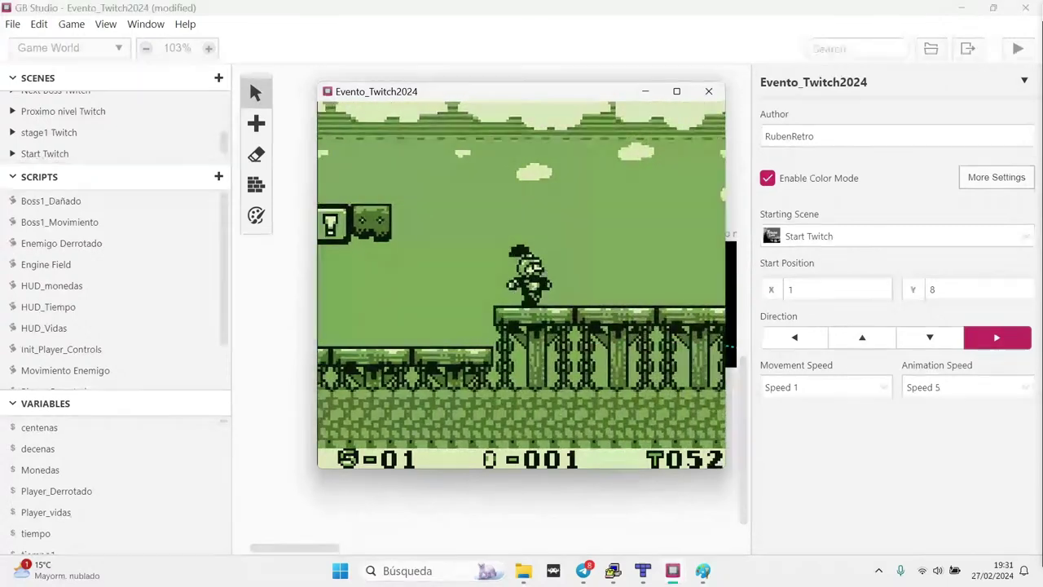
Cross the taller wooden platforms again, collecting the card, and run past the enemy toward the steps before the spikes
key(Right)
key(z)
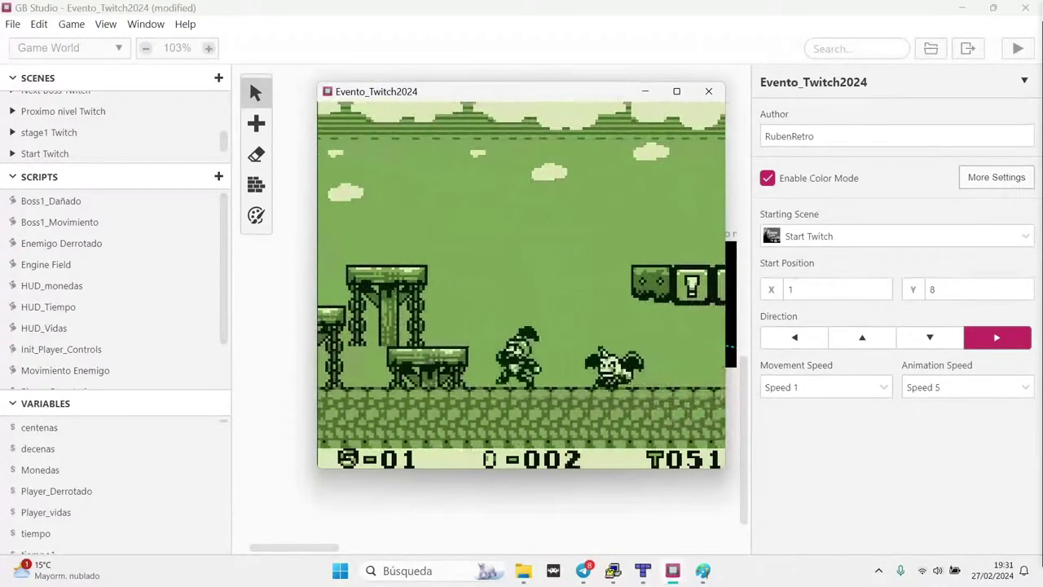
key(Right)
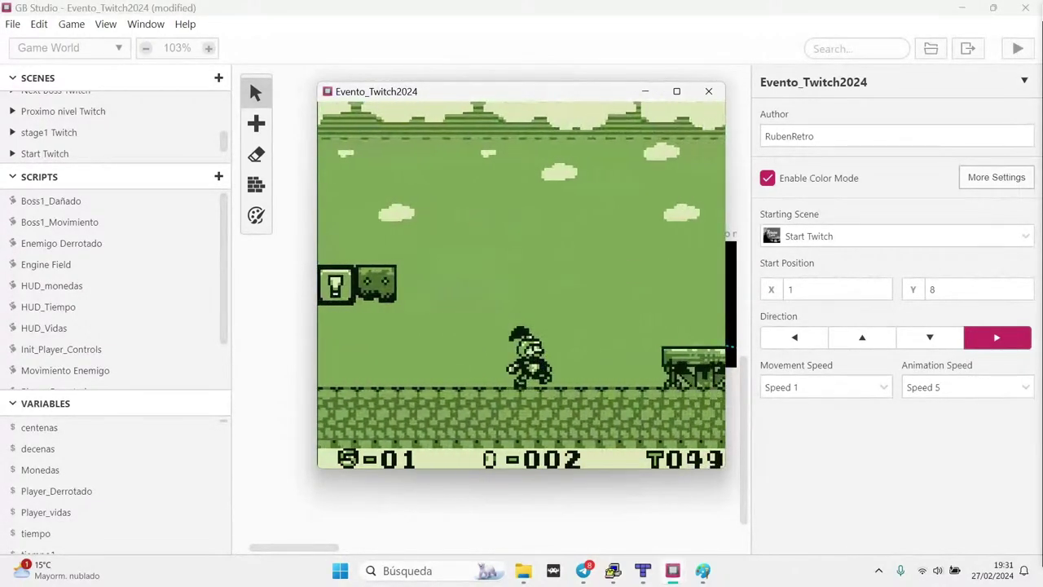
key(z)
key(Right)
Hop across the three spike-pit pillars again, collecting their cards, and traverse the stacked wooden platforms
key(z)
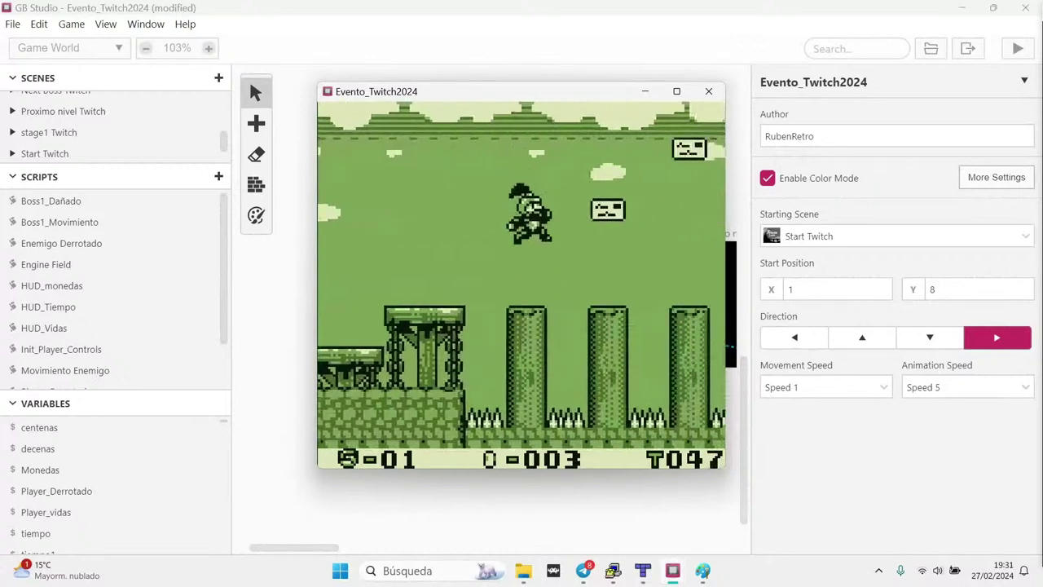
key(Right)
key(z)
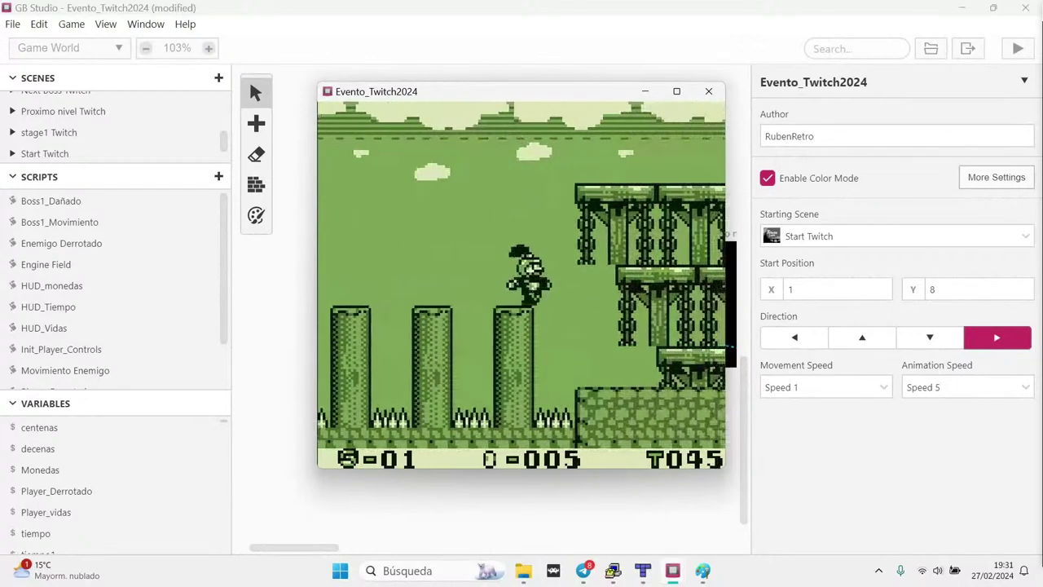
key(Right)
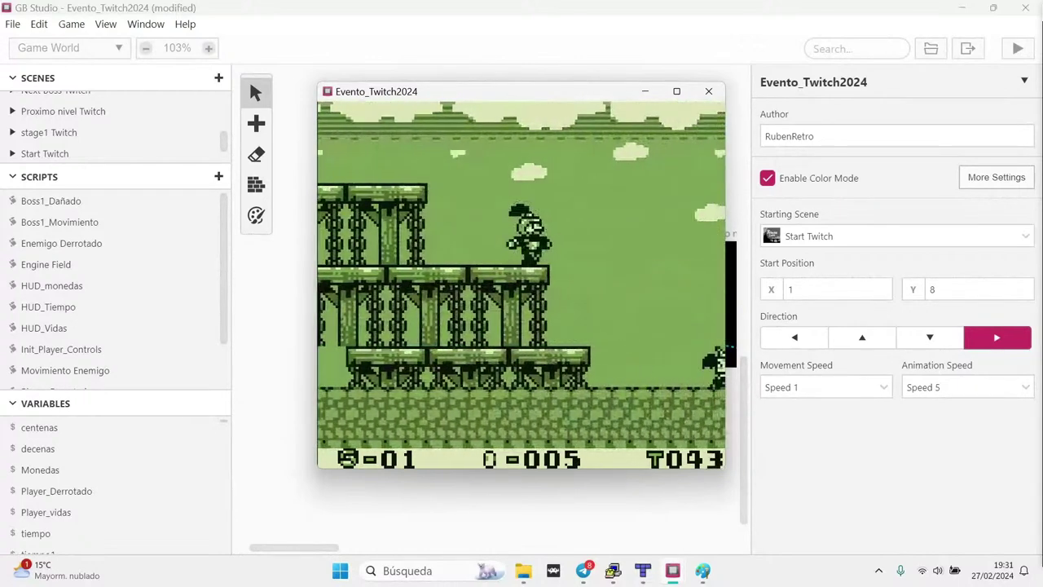
Drop to the ground past the enemy and jump over the single pillar between the spikes, collecting the three cards
key(Right)
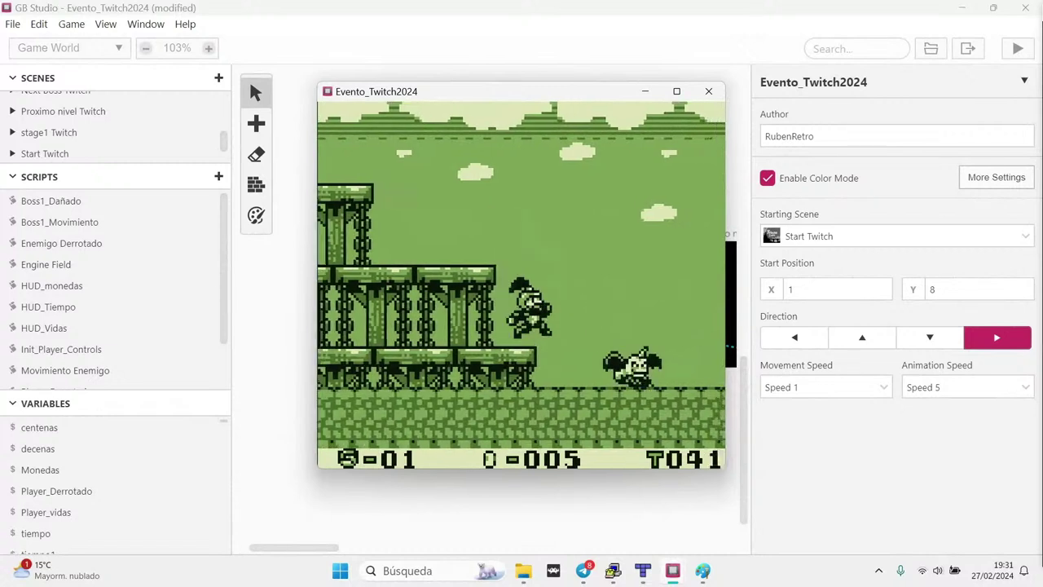
key(Right)
key(z)
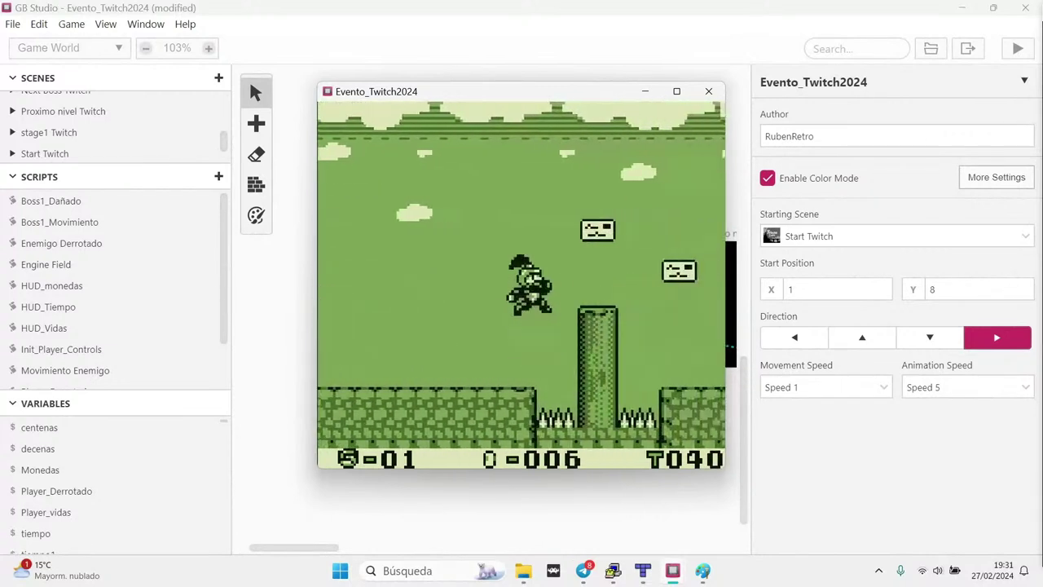
key(Right)
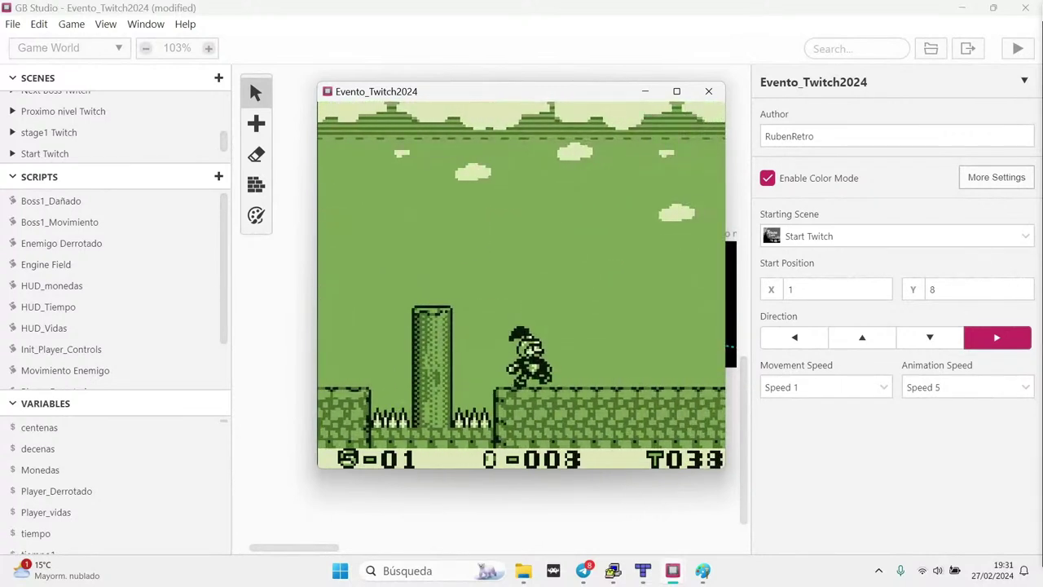